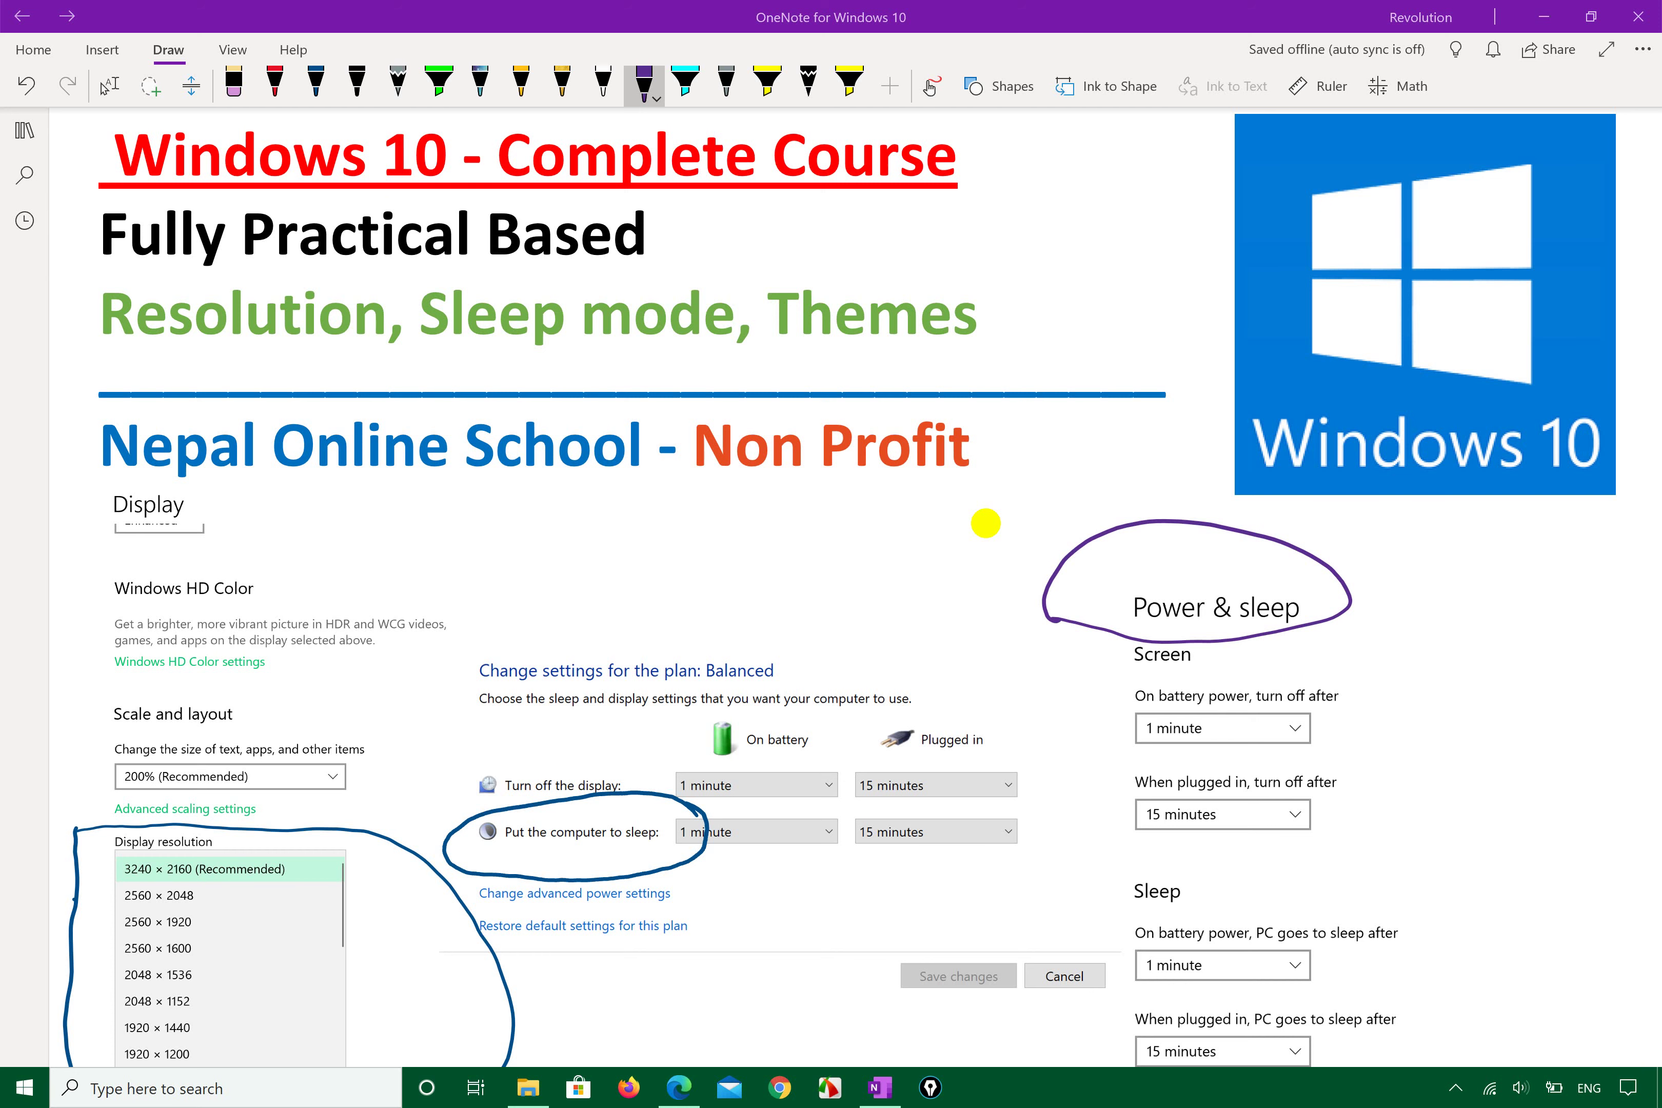
- Switch to the syllabus PDF in Edge, underline Customize lock screen and Changing Themes, and circle Managing Sleep and Screen Saver Modes
left_click(672, 1075)
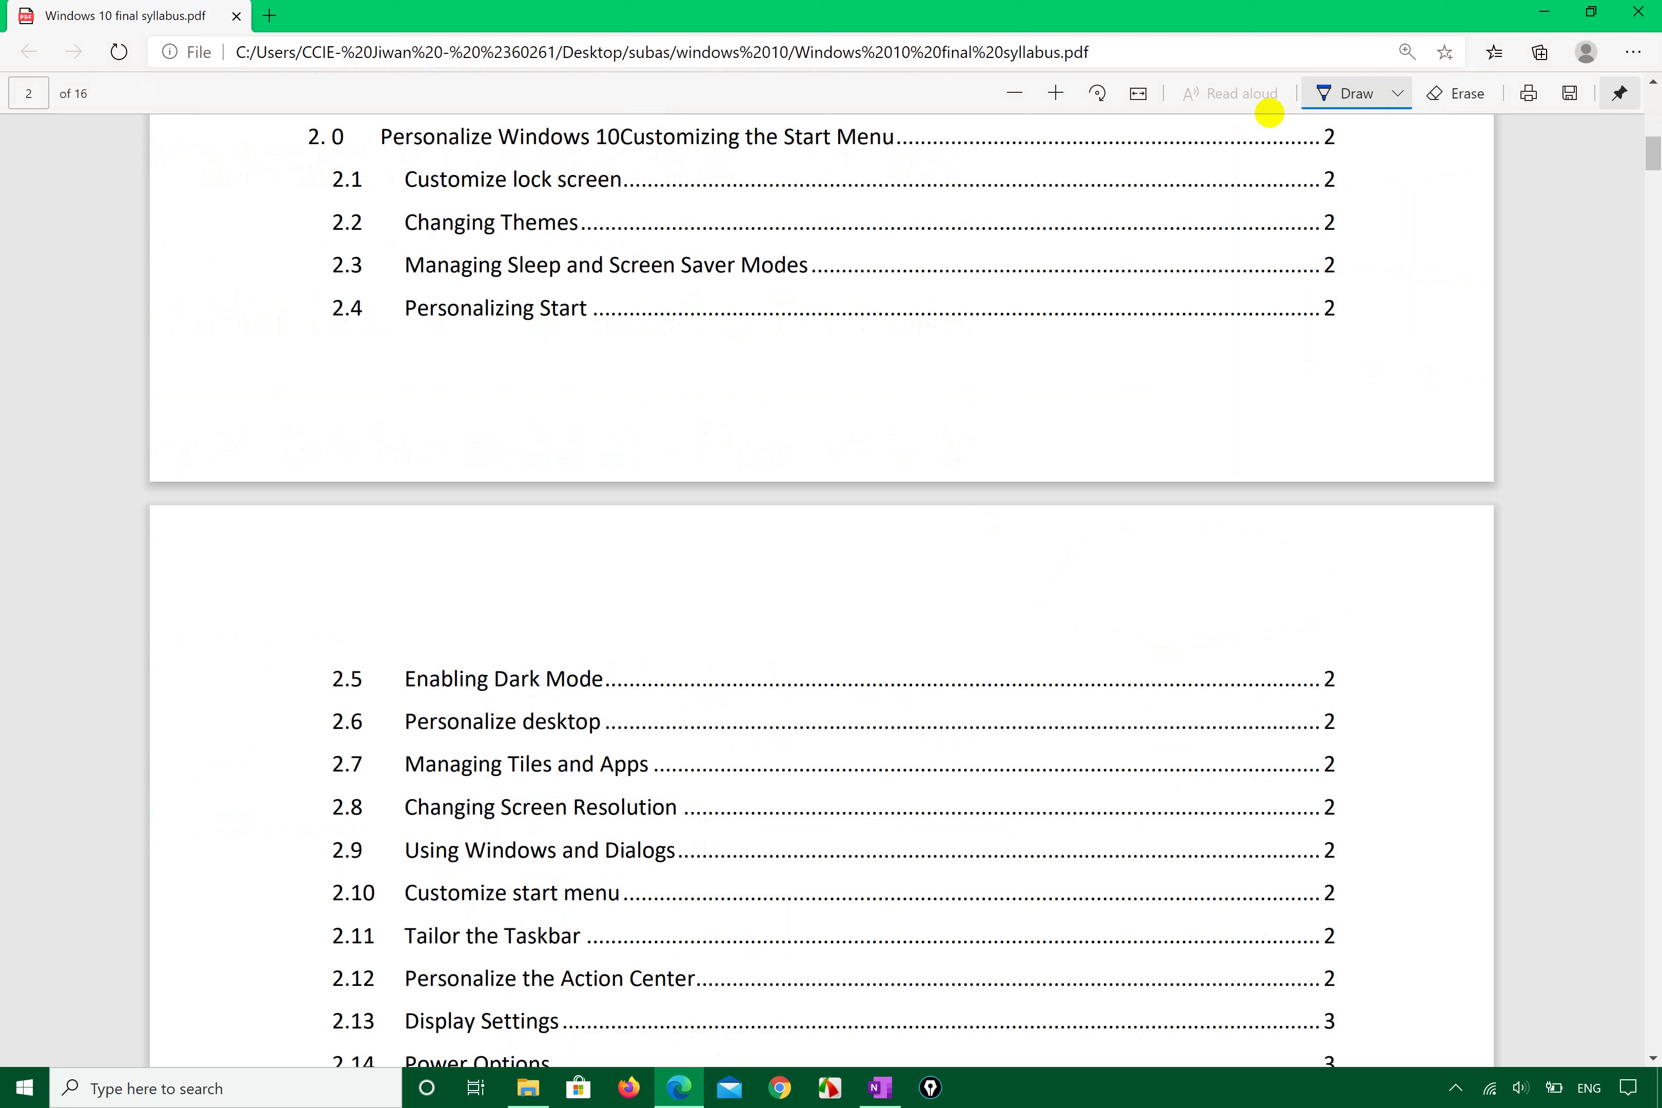
left_click_drag(384, 201, 643, 188)
left_click_drag(397, 249, 597, 231)
mouse_move(395, 288)
left_mouse_down()
mouse_move(715, 294)
mouse_move(745, 240)
mouse_move(491, 239)
mouse_move(386, 282)
mouse_move(472, 336)
mouse_move(392, 330)
left_mouse_up()
left_click(429, 332)
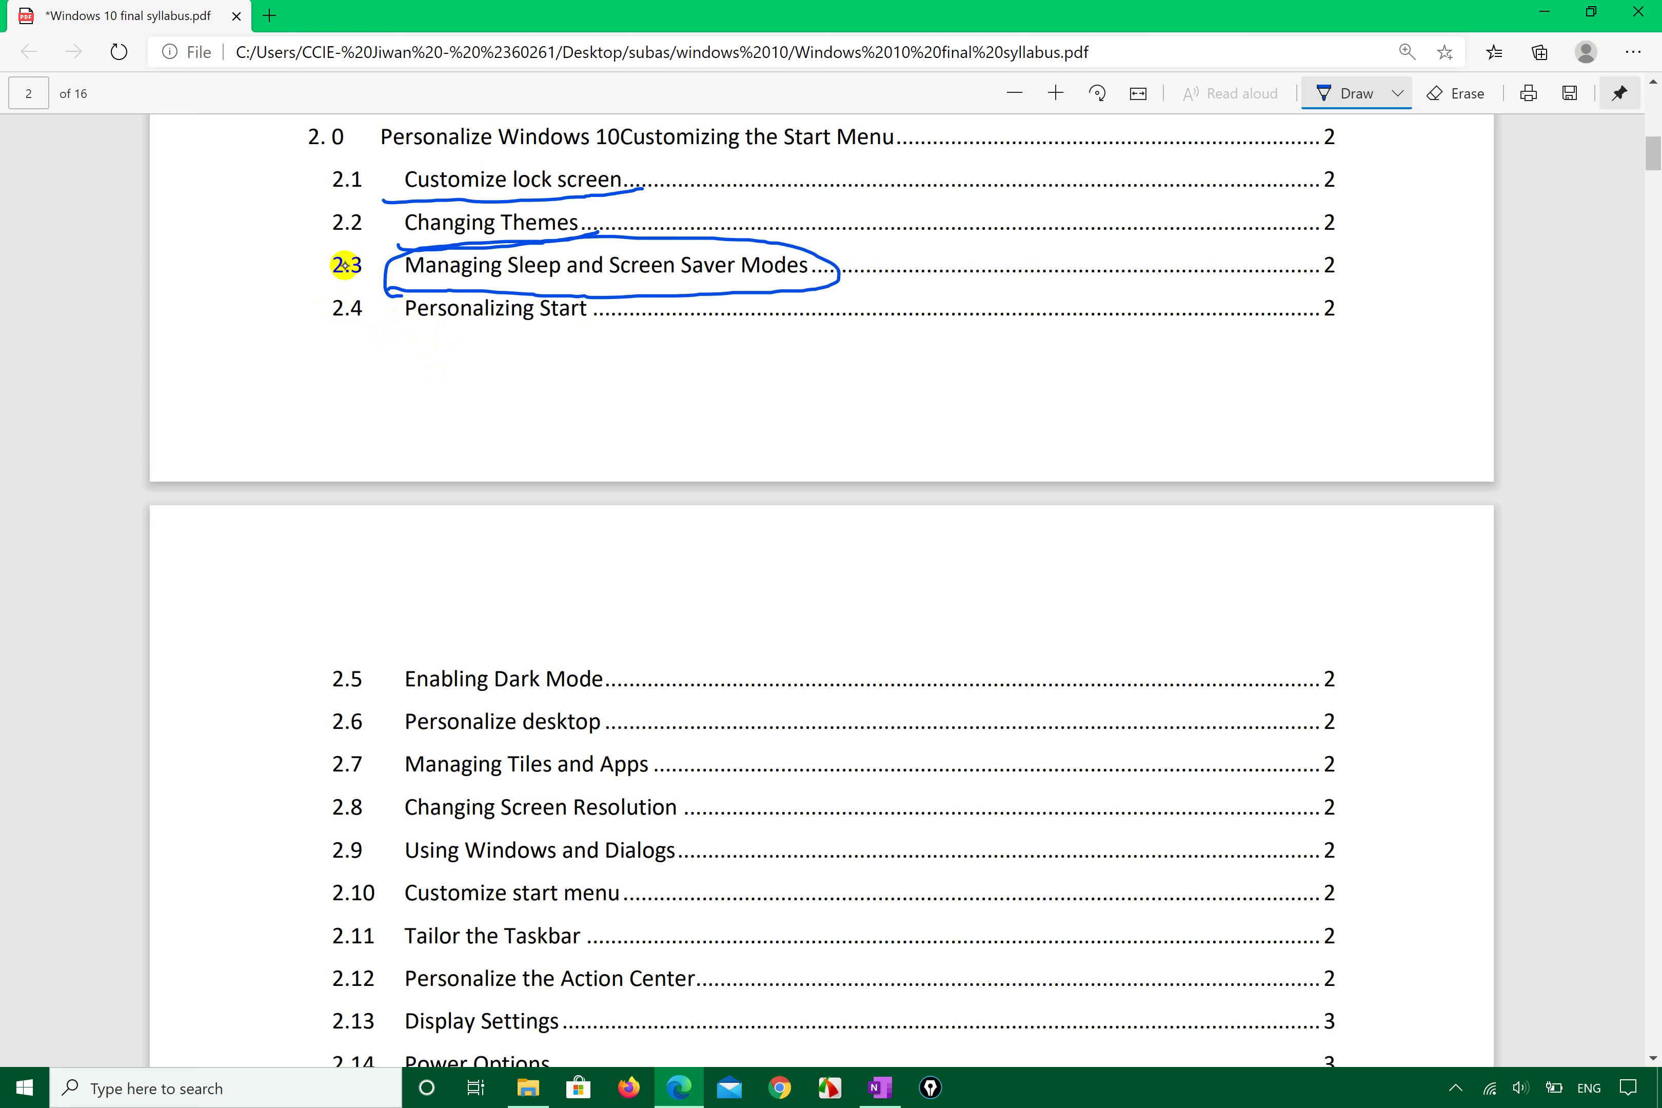
- Remove the underline beneath Customize lock screen and draw tick marks on entries 2.1, 2.2 and 2.4
left_click(454, 199)
left_click_drag(295, 176, 395, 166)
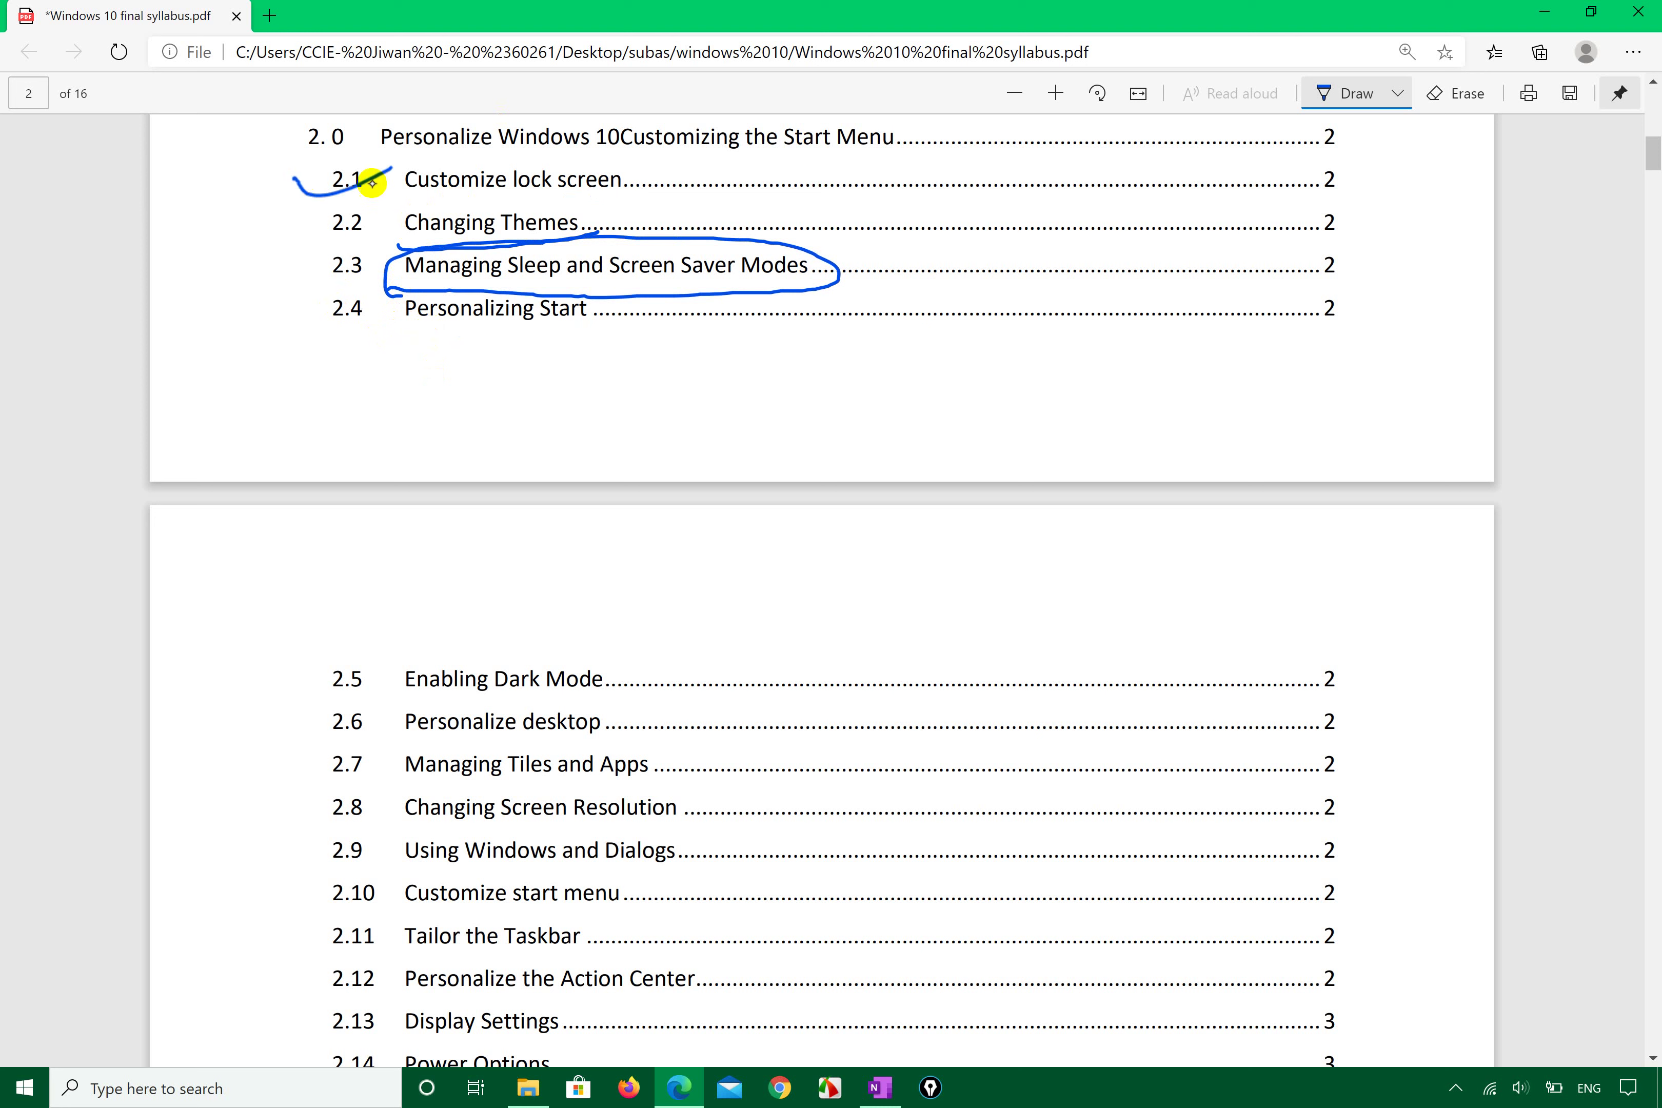
mouse_move(279, 314)
left_mouse_down()
mouse_move(299, 333)
mouse_move(390, 297)
left_mouse_up()
mouse_move(307, 236)
left_mouse_down()
mouse_move(302, 218)
mouse_move(376, 223)
left_mouse_up()
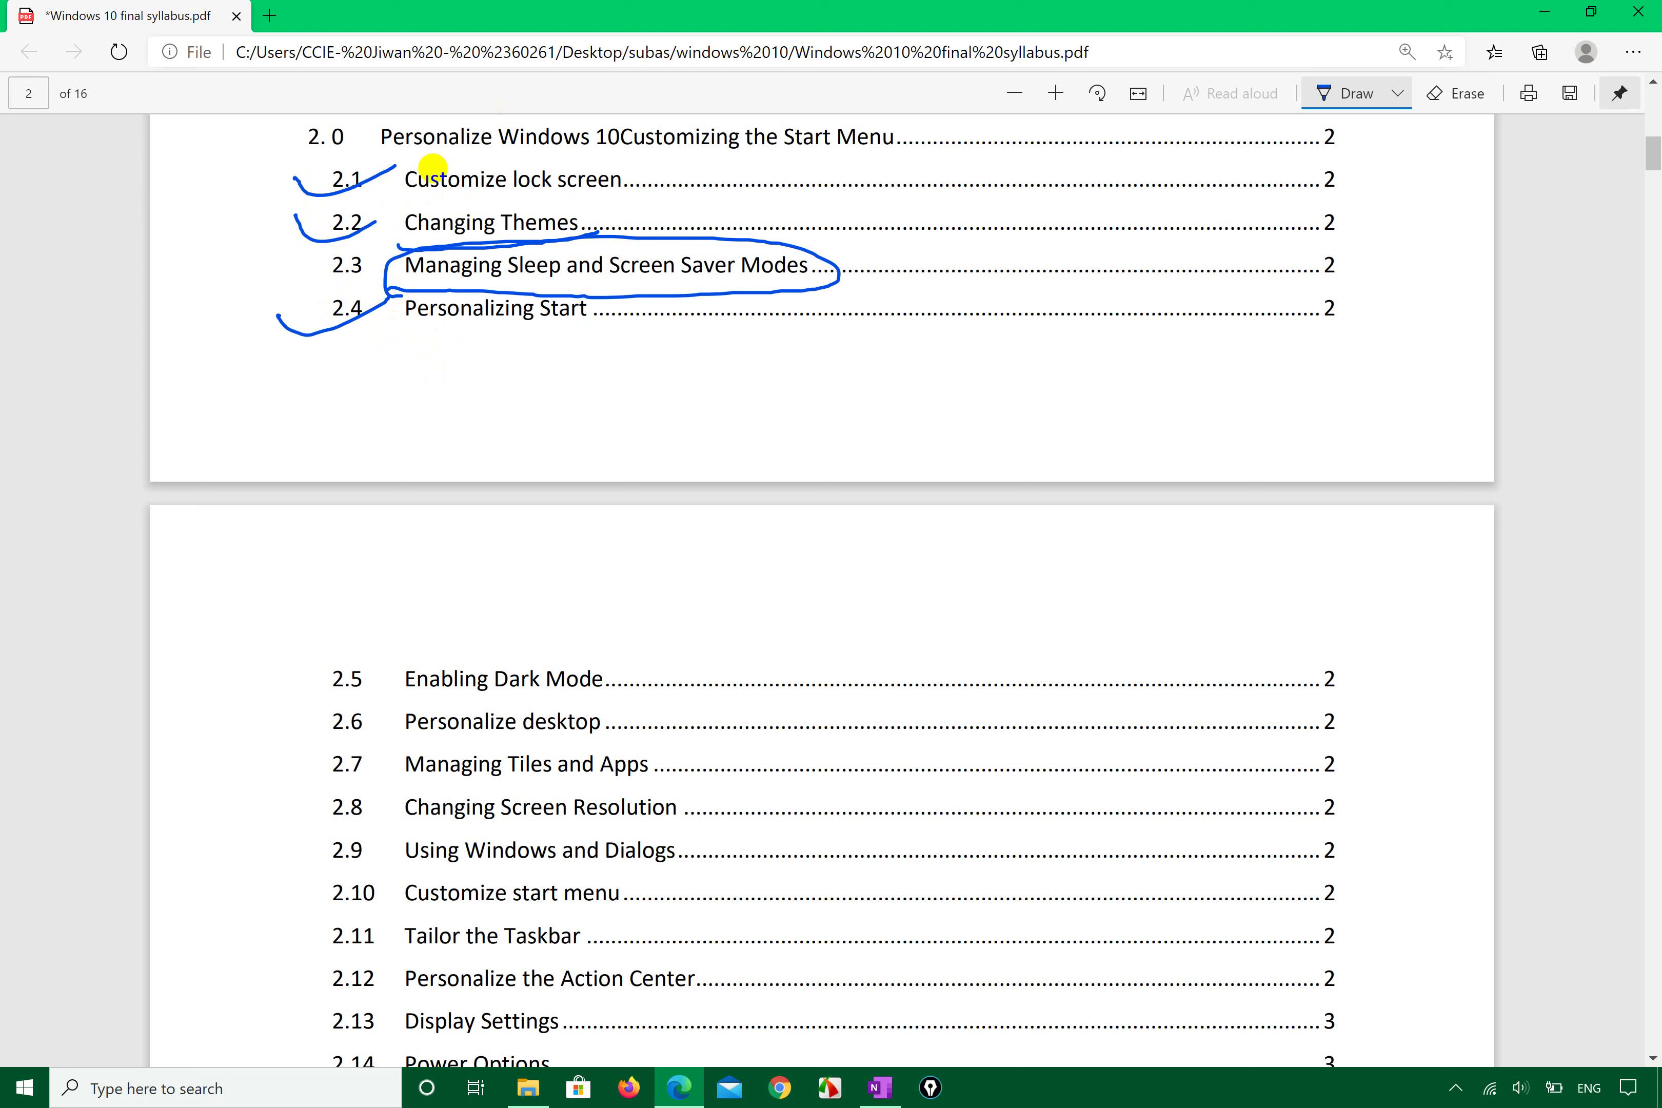
- Draw tick marks on entries 2.5 and 2.7, and circle Personalize desktop without a tick on 2.6
mouse_move(305, 683)
left_mouse_down()
mouse_move(428, 649)
mouse_move(331, 698)
mouse_move(324, 738)
mouse_move(379, 715)
left_mouse_up()
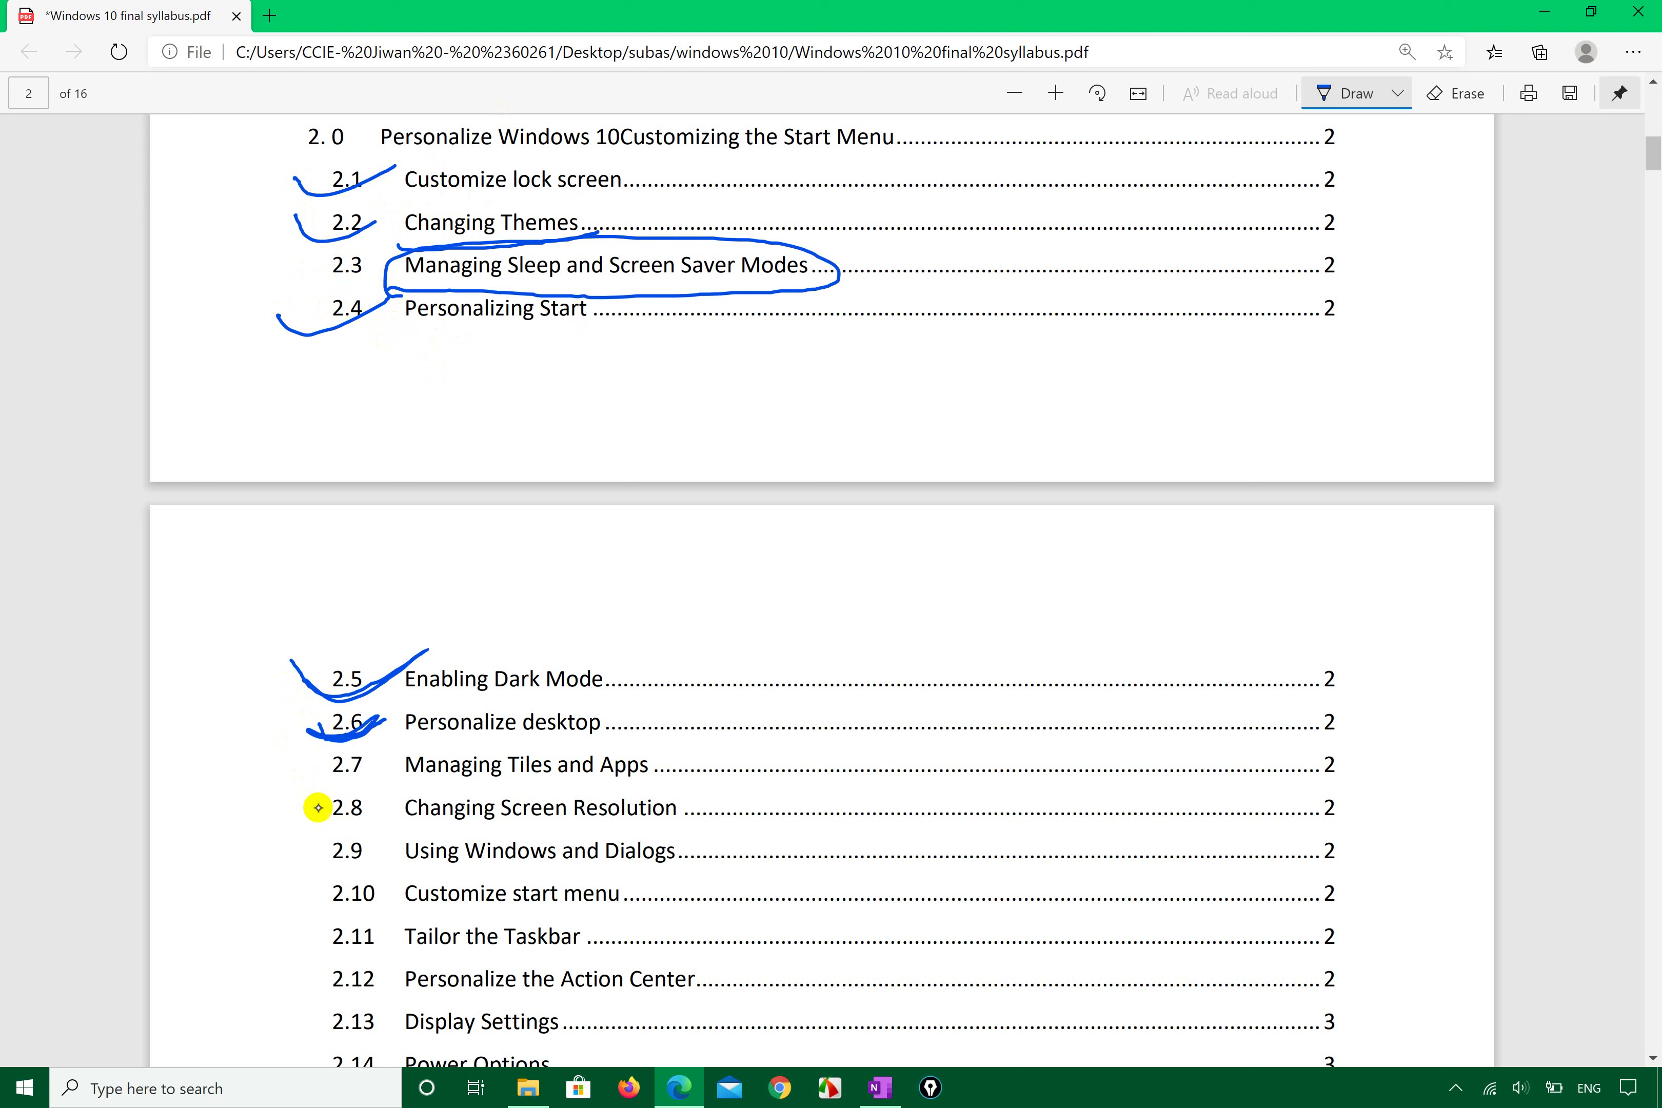
mouse_move(310, 777)
left_mouse_down()
mouse_move(328, 788)
mouse_move(405, 749)
mouse_move(307, 781)
left_mouse_up()
mouse_move(387, 717)
left_mouse_down()
mouse_move(499, 729)
mouse_move(457, 675)
mouse_move(402, 733)
left_mouse_up()
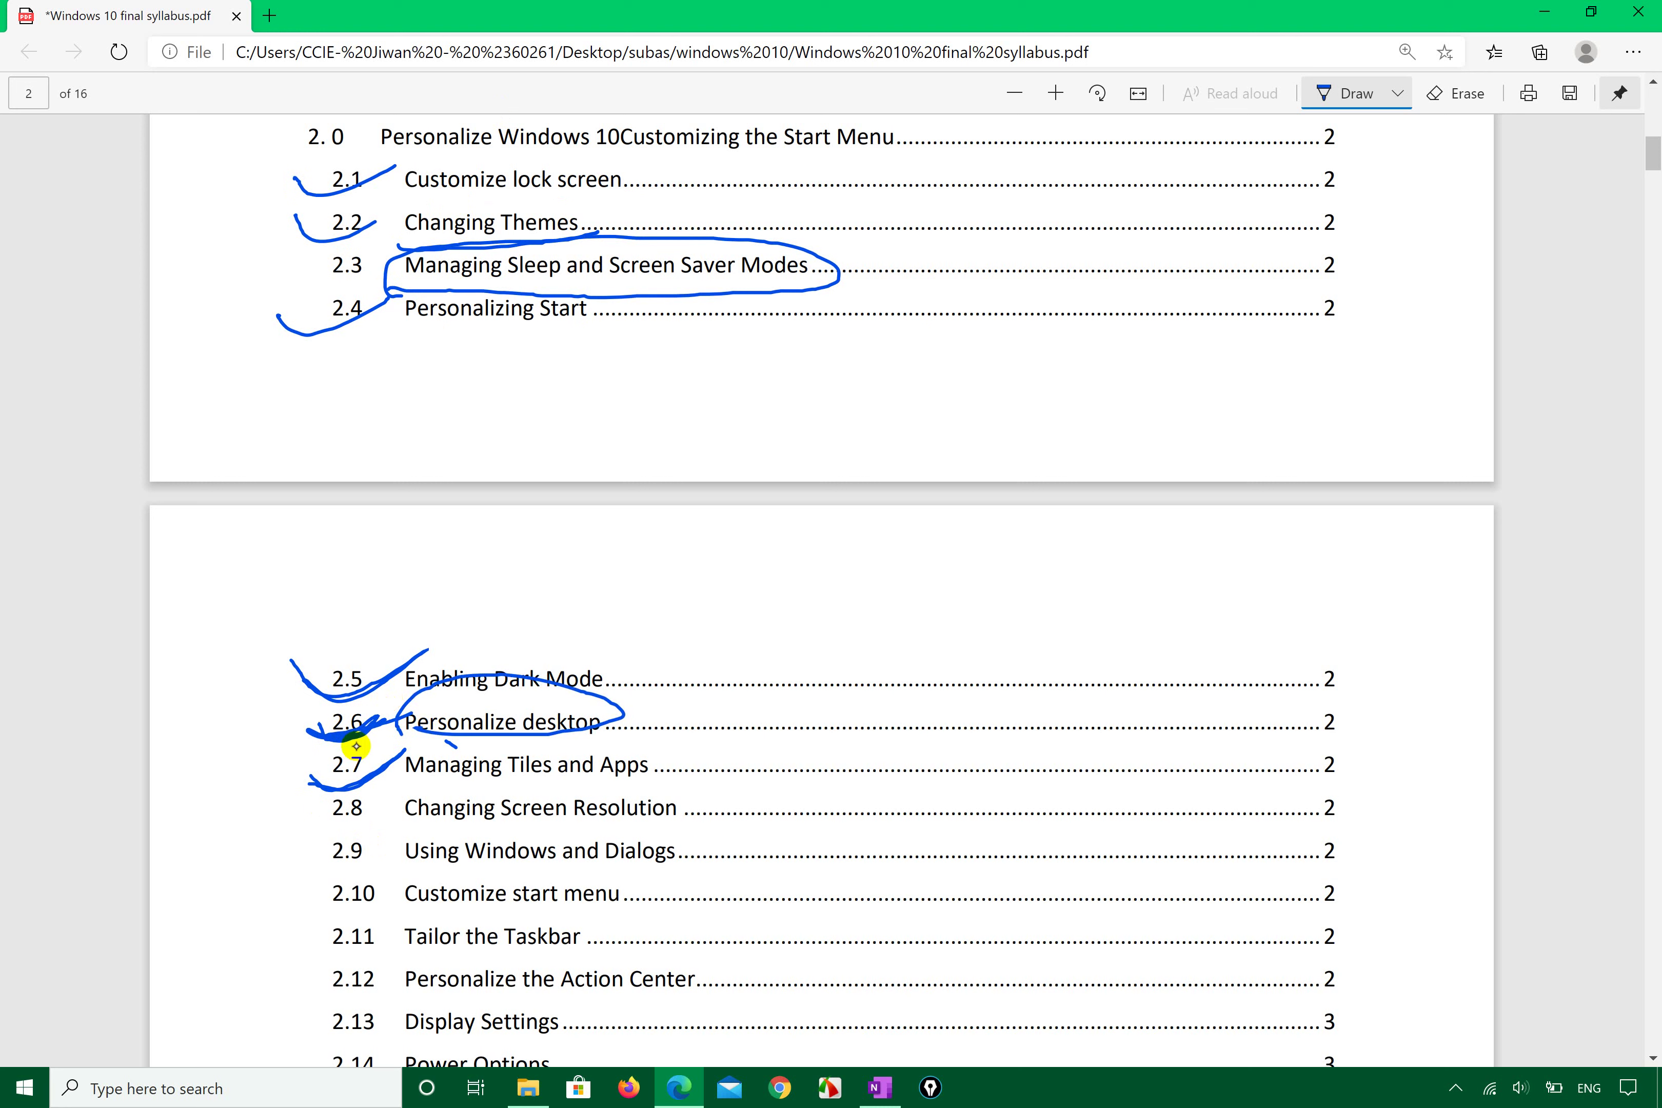
key("ctrl+z")
key("ctrl+z")
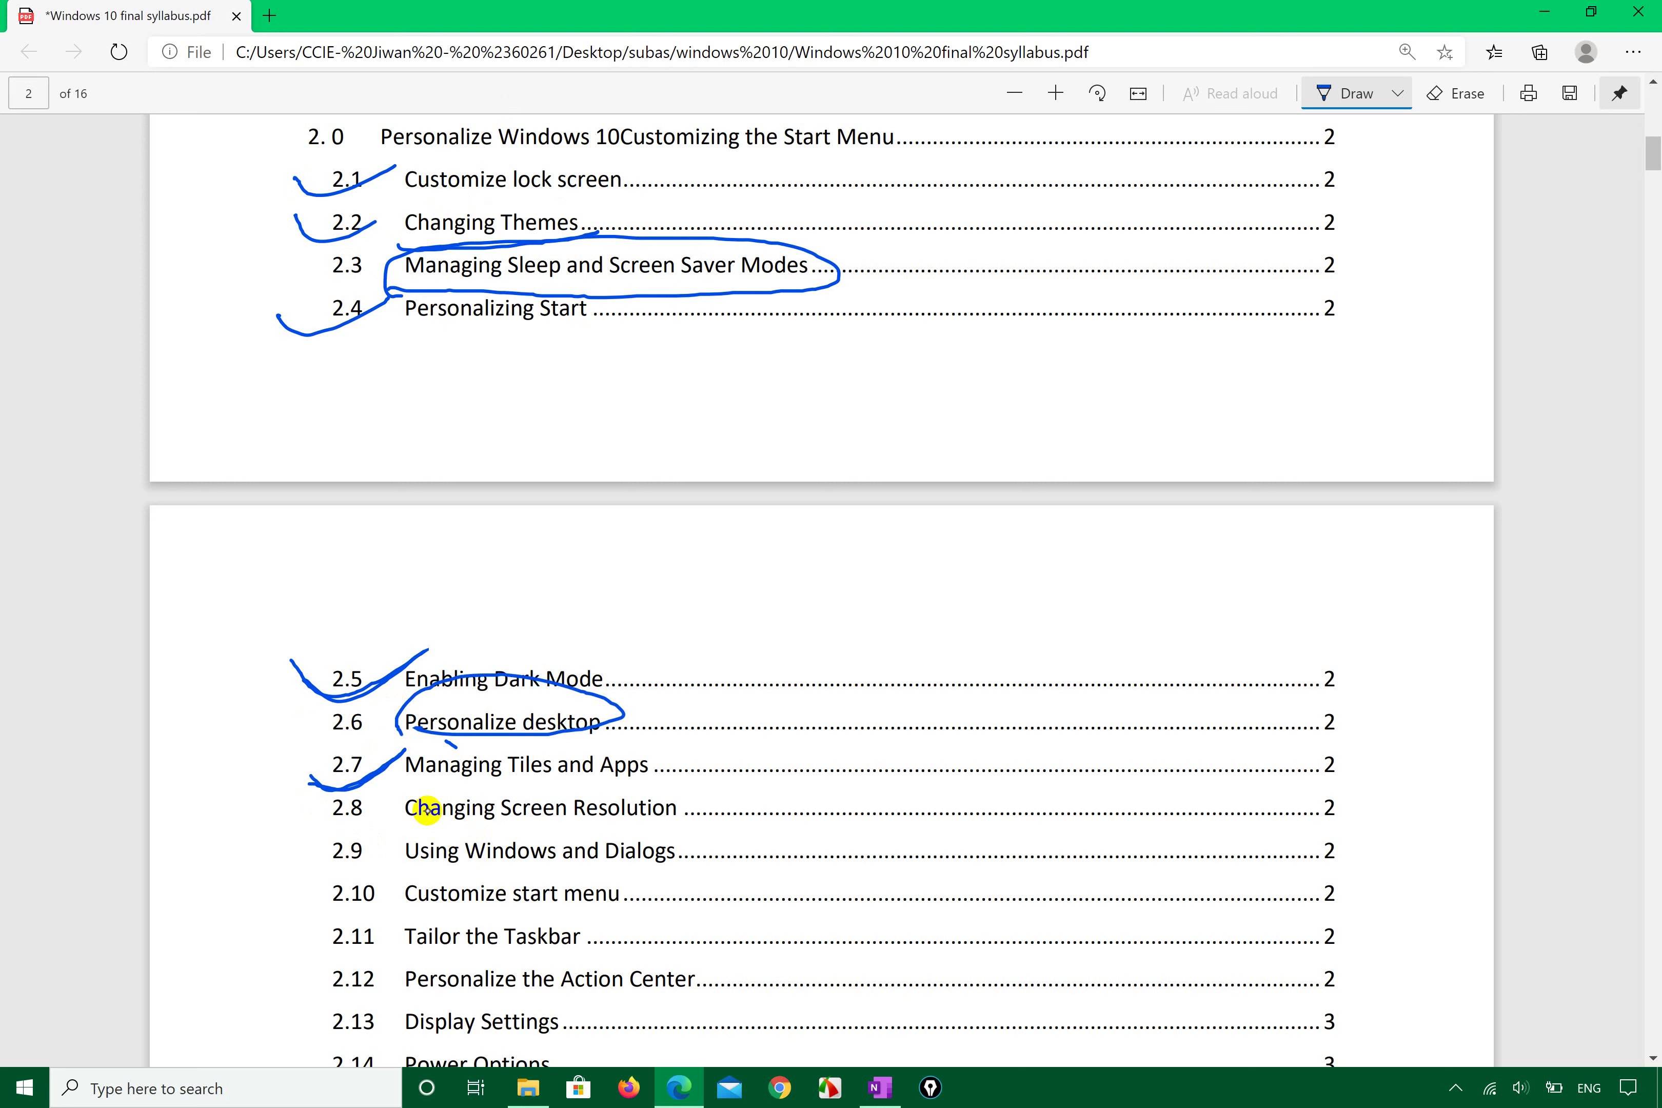
- Circle entries 2.8 and 2.9, tick 2.10, and draw one loop around entries 2.11 to 2.14
mouse_move(407, 820)
left_mouse_down()
mouse_move(561, 844)
mouse_move(689, 786)
mouse_move(432, 782)
mouse_move(401, 817)
mouse_move(468, 875)
mouse_move(607, 876)
mouse_move(687, 854)
mouse_move(436, 822)
mouse_move(399, 862)
mouse_move(418, 877)
left_mouse_up()
left_click_drag(312, 874, 333, 912)
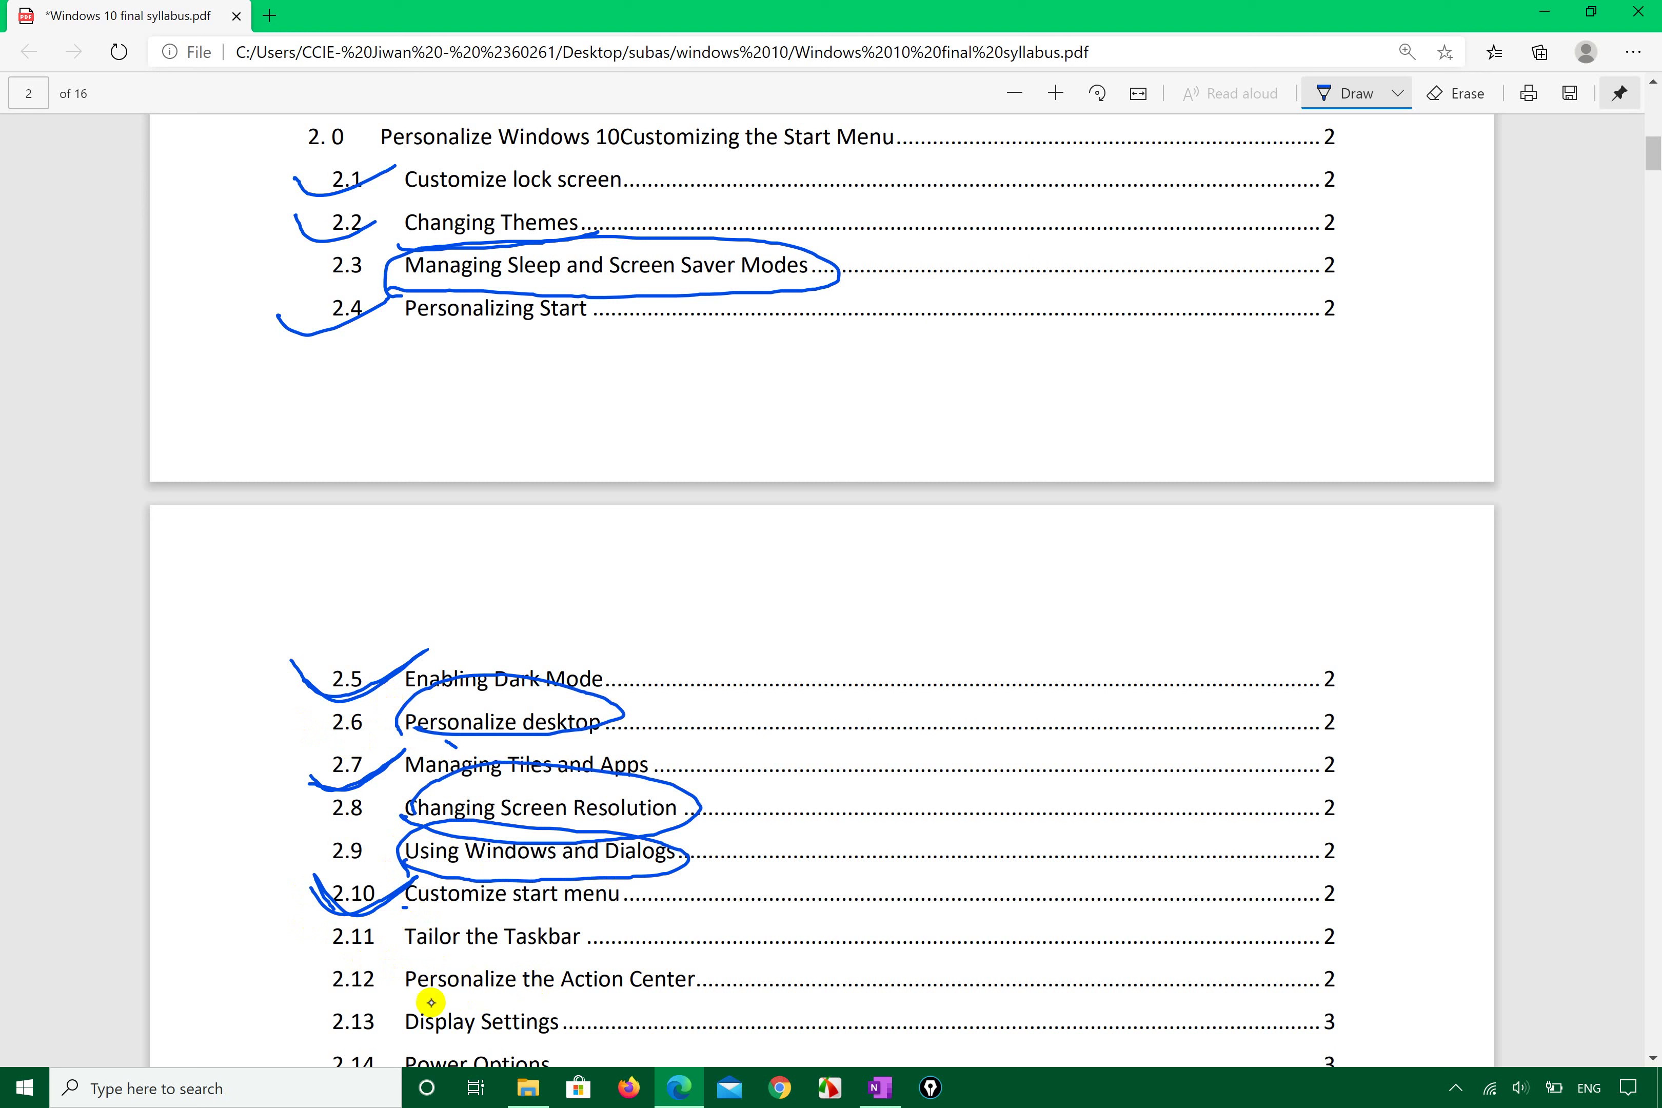
left_click(406, 998)
left_click_drag(291, 1026, 432, 1044)
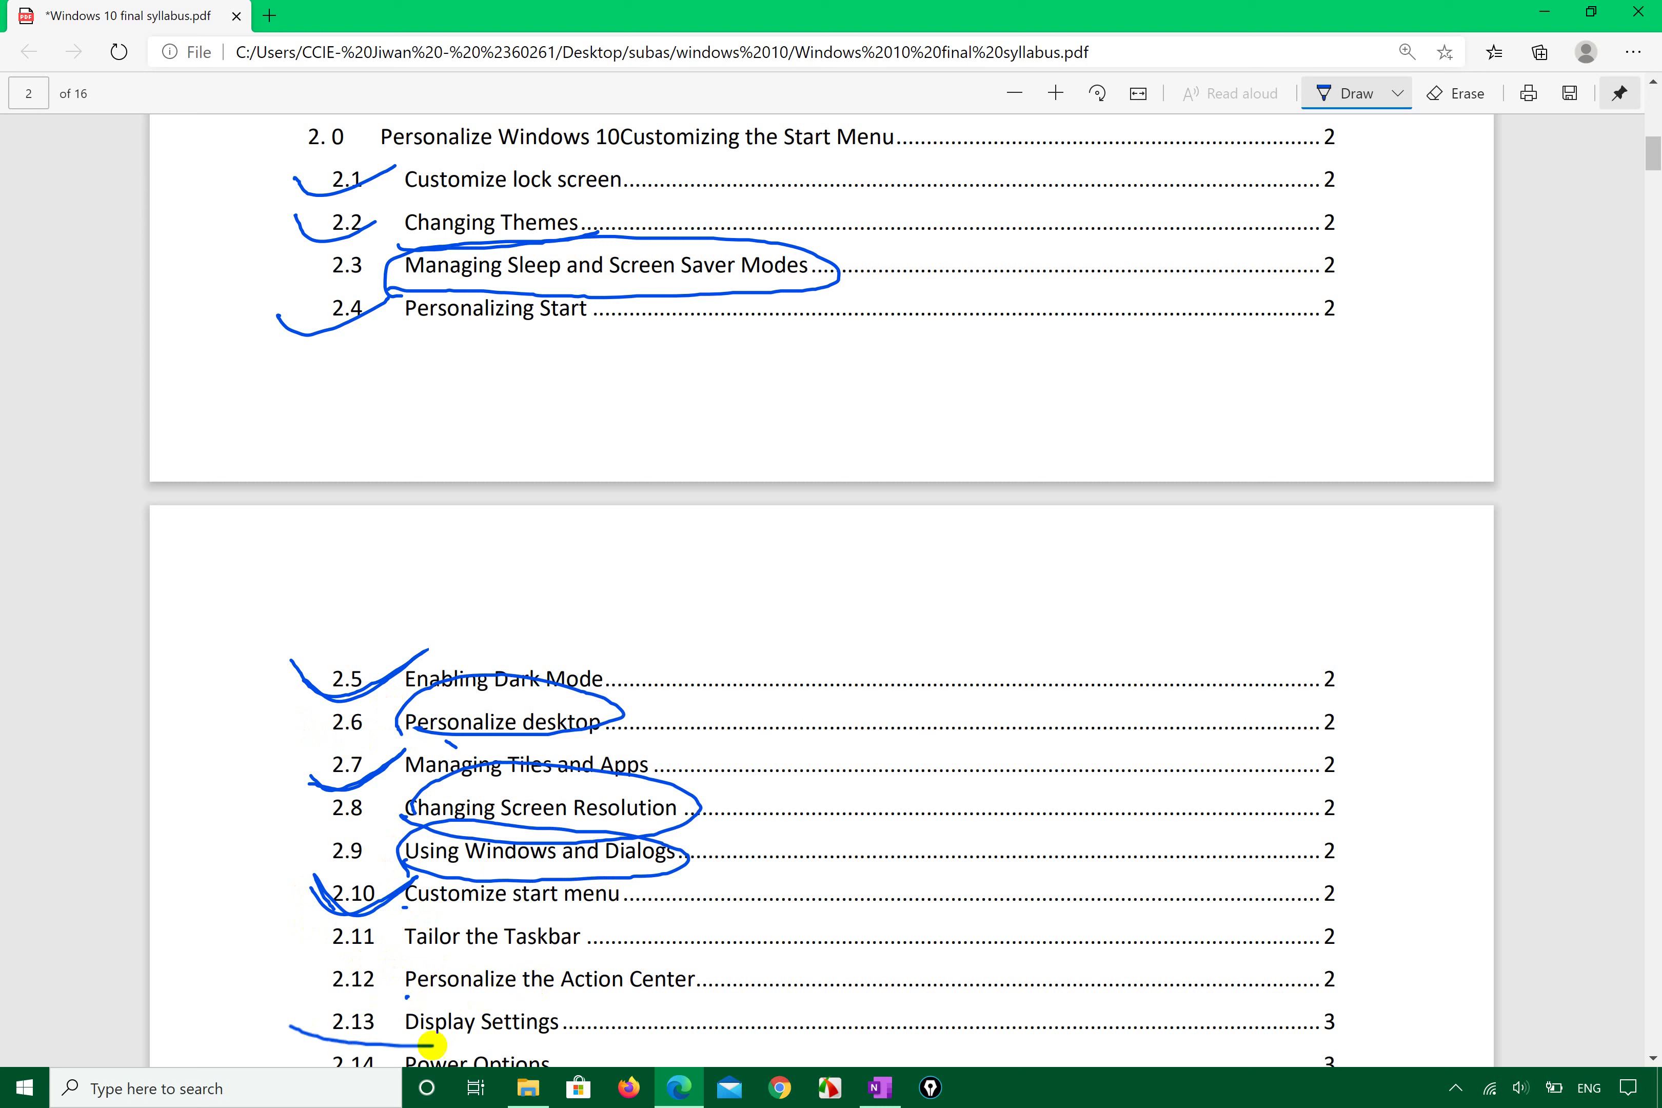
scroll(415, 996, "down", 2)
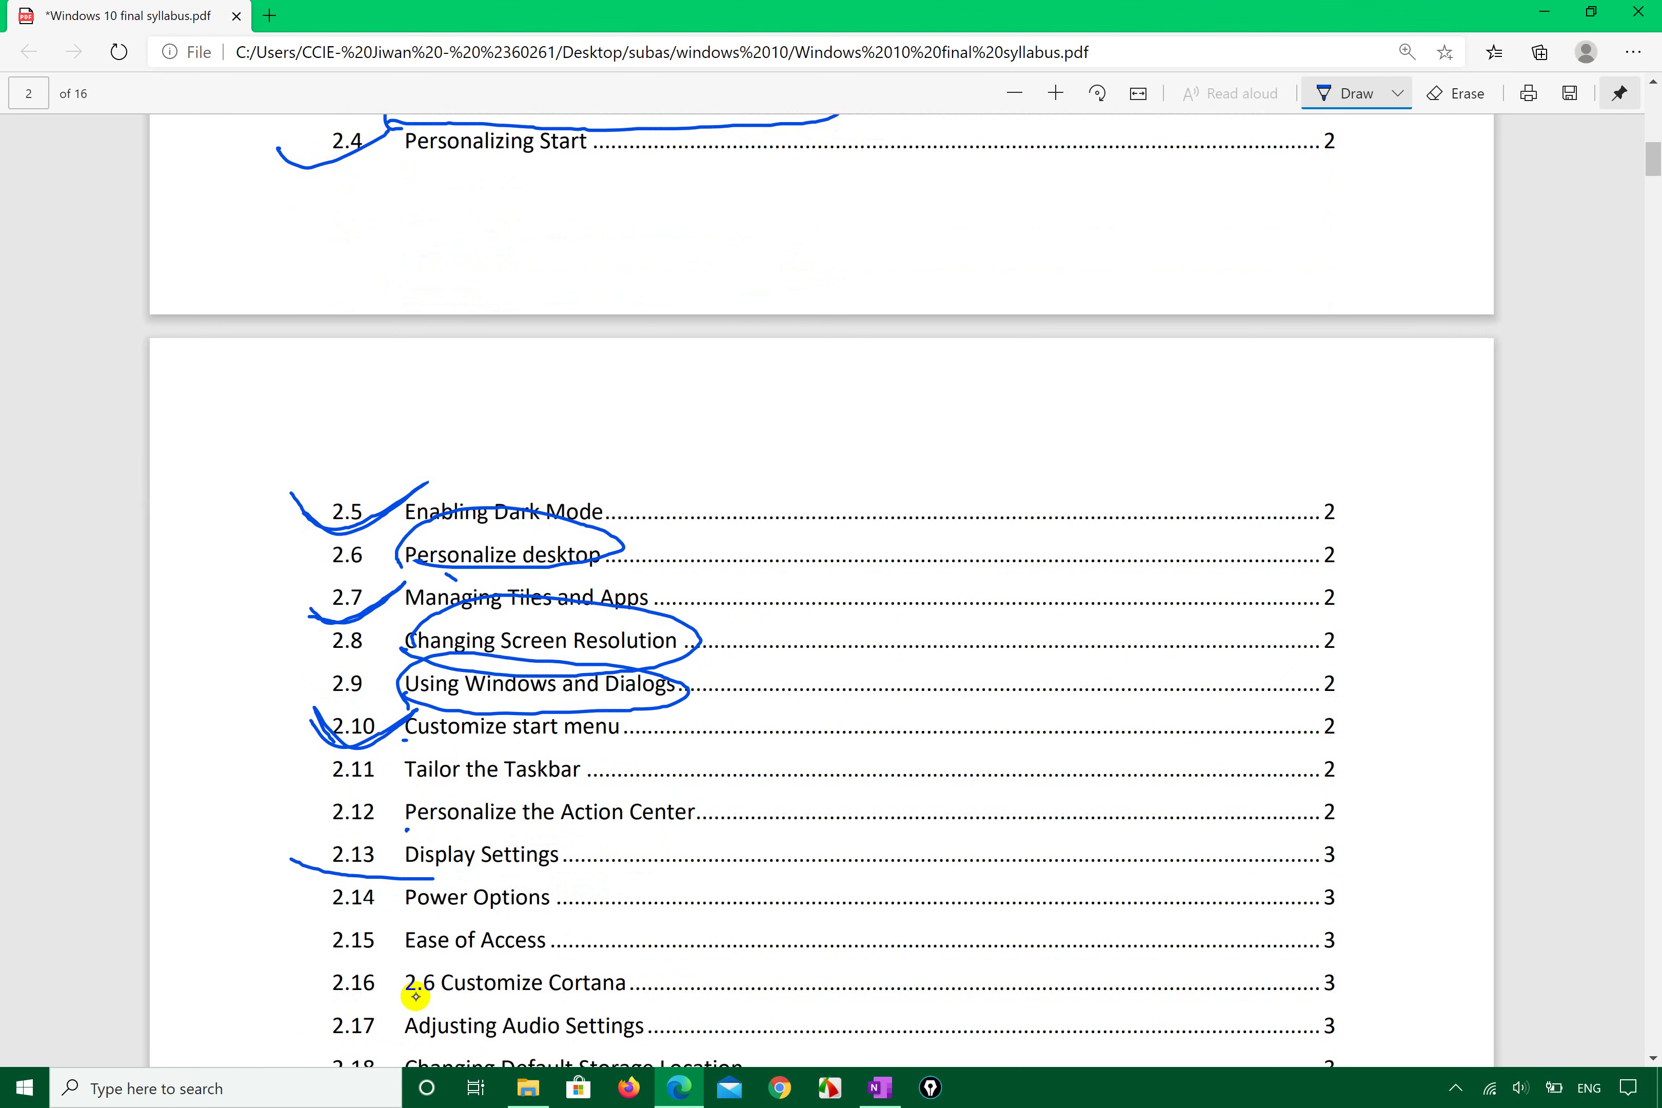
key("ctrl+z")
mouse_move(299, 910)
left_mouse_down()
mouse_move(449, 924)
mouse_move(644, 903)
mouse_move(655, 750)
mouse_move(434, 743)
mouse_move(279, 833)
mouse_move(304, 910)
mouse_move(276, 787)
left_mouse_up()
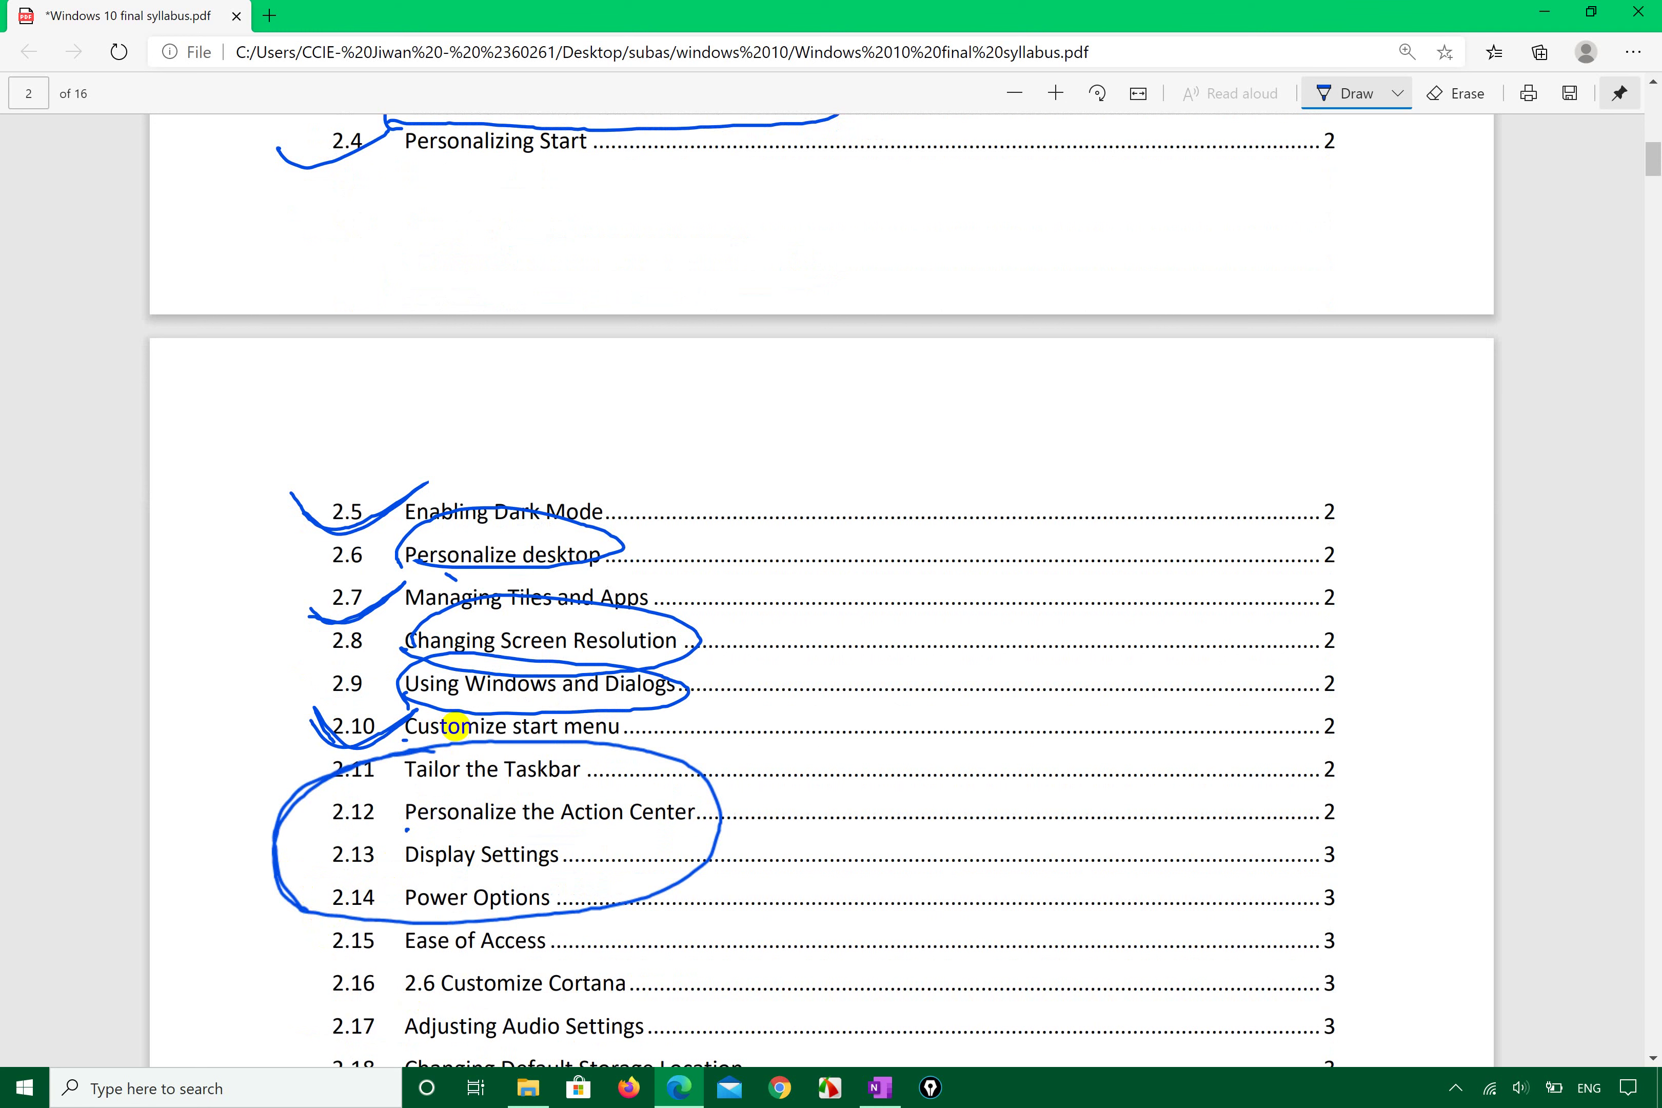
scroll(455, 726, "up", 1)
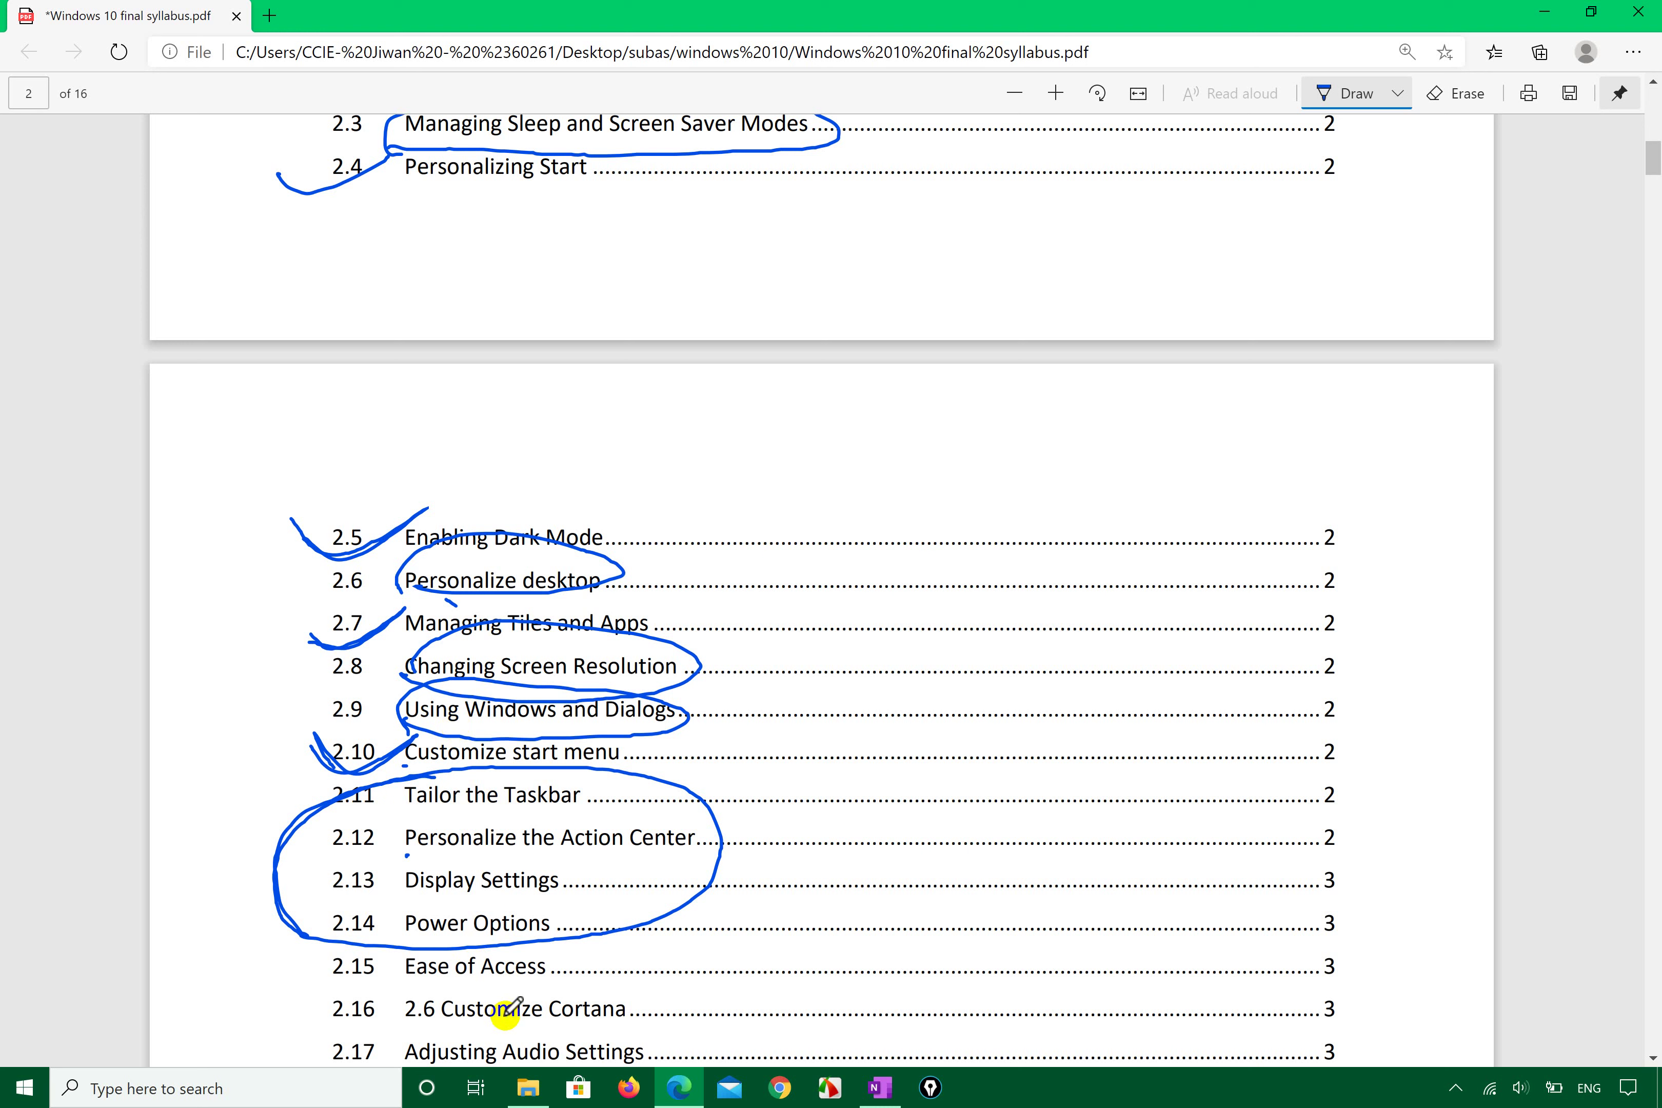
- Show the desktop and move the This PC icon slightly up and to the left, leaving no icon selected
key("super+d")
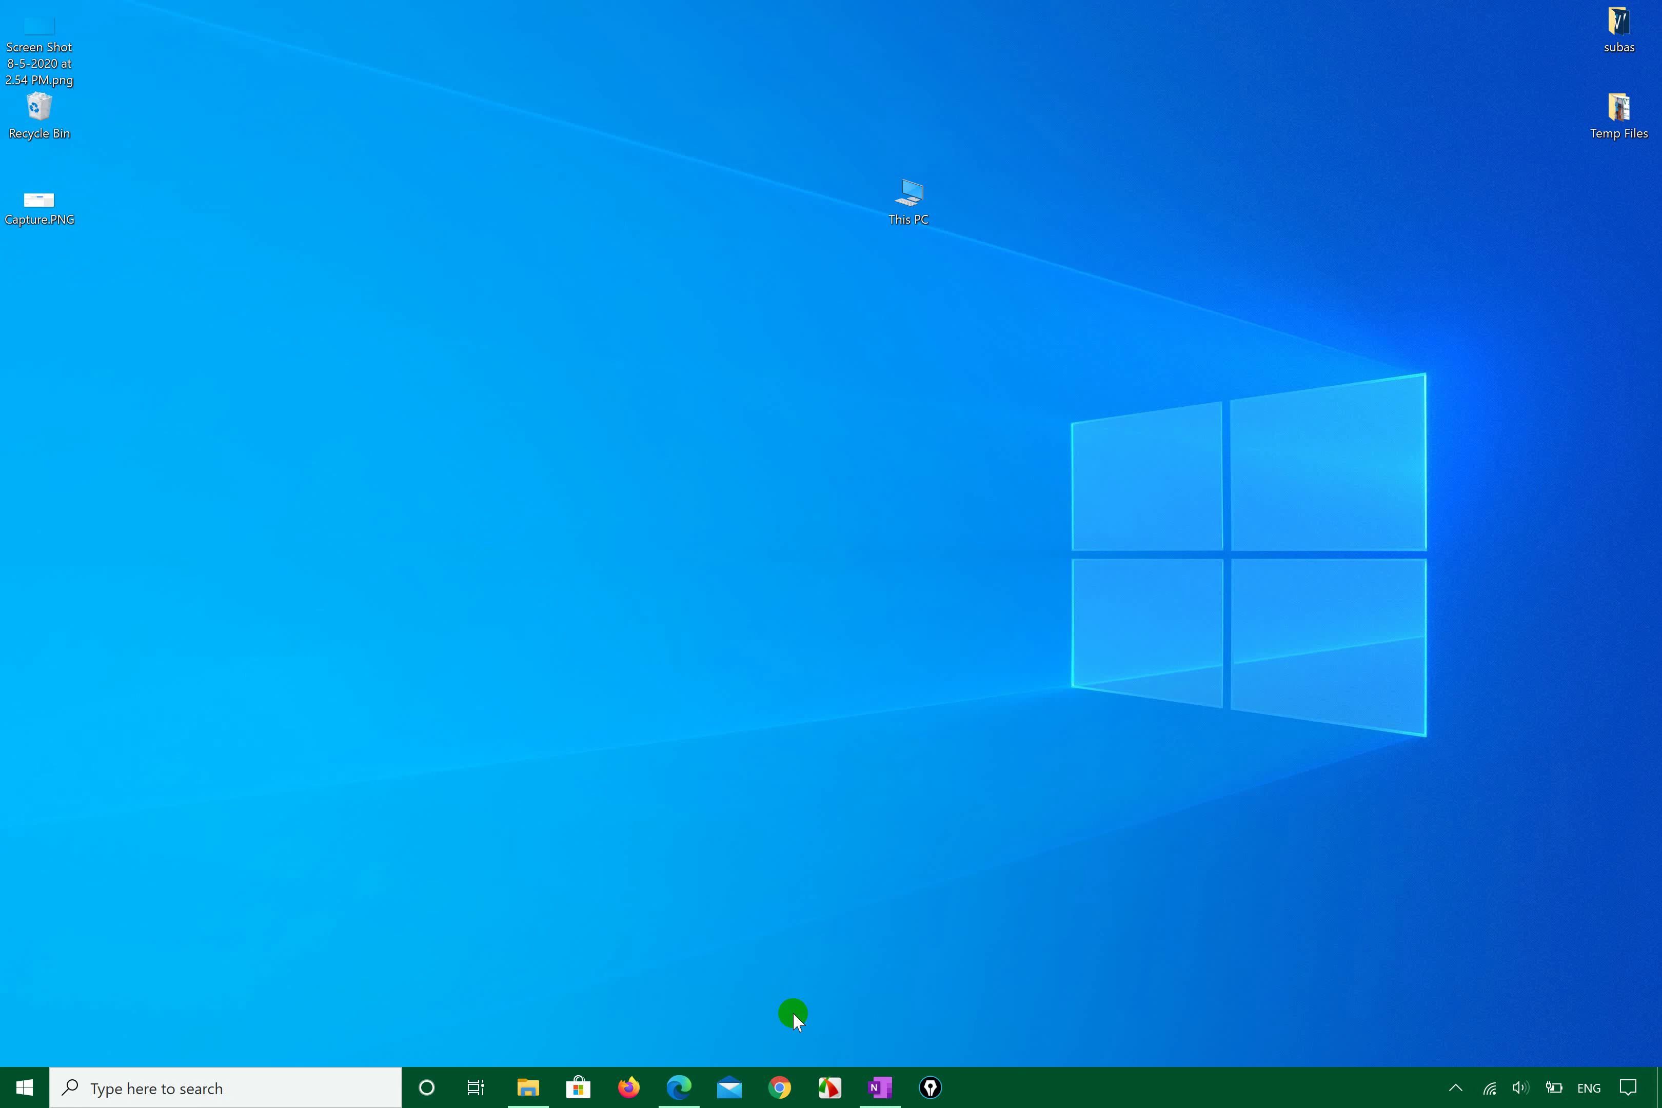
mouse_move(35, 114)
left_mouse_down()
mouse_move(67, 138)
mouse_move(25, 134)
left_mouse_up()
left_click(211, 184)
left_click_drag(916, 187, 804, 140)
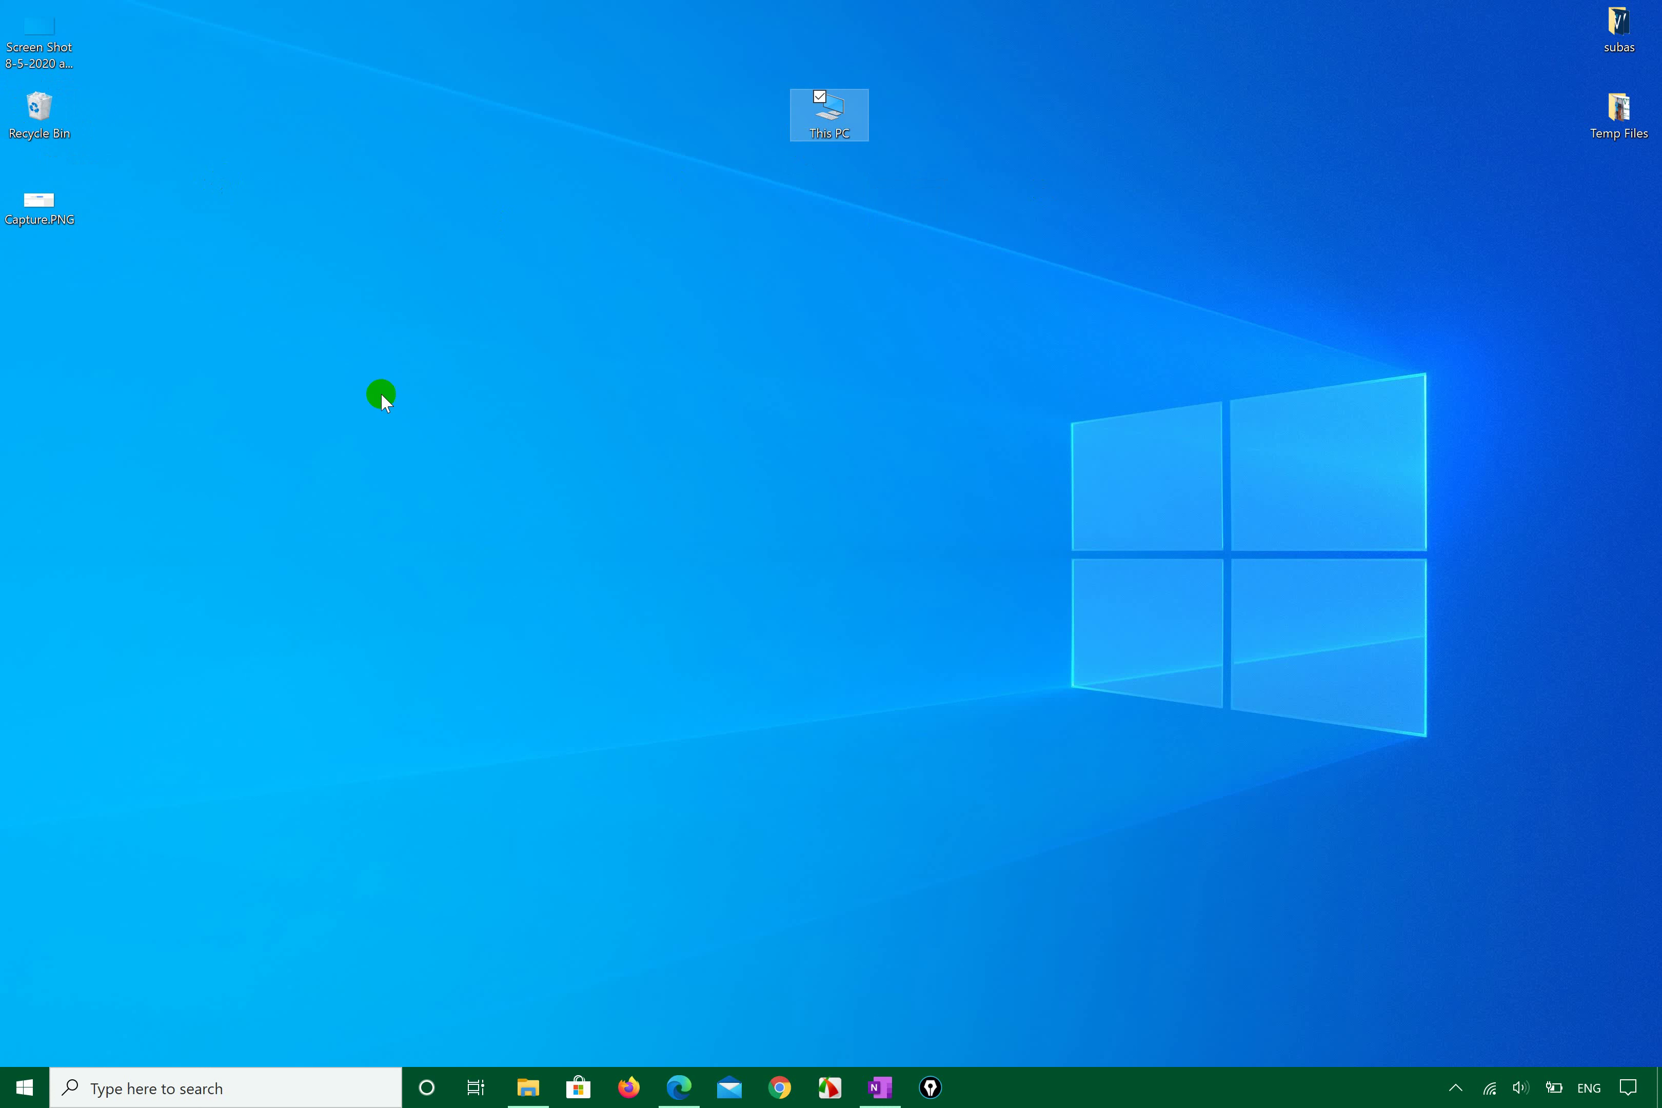
left_click_drag(573, 615, 504, 445)
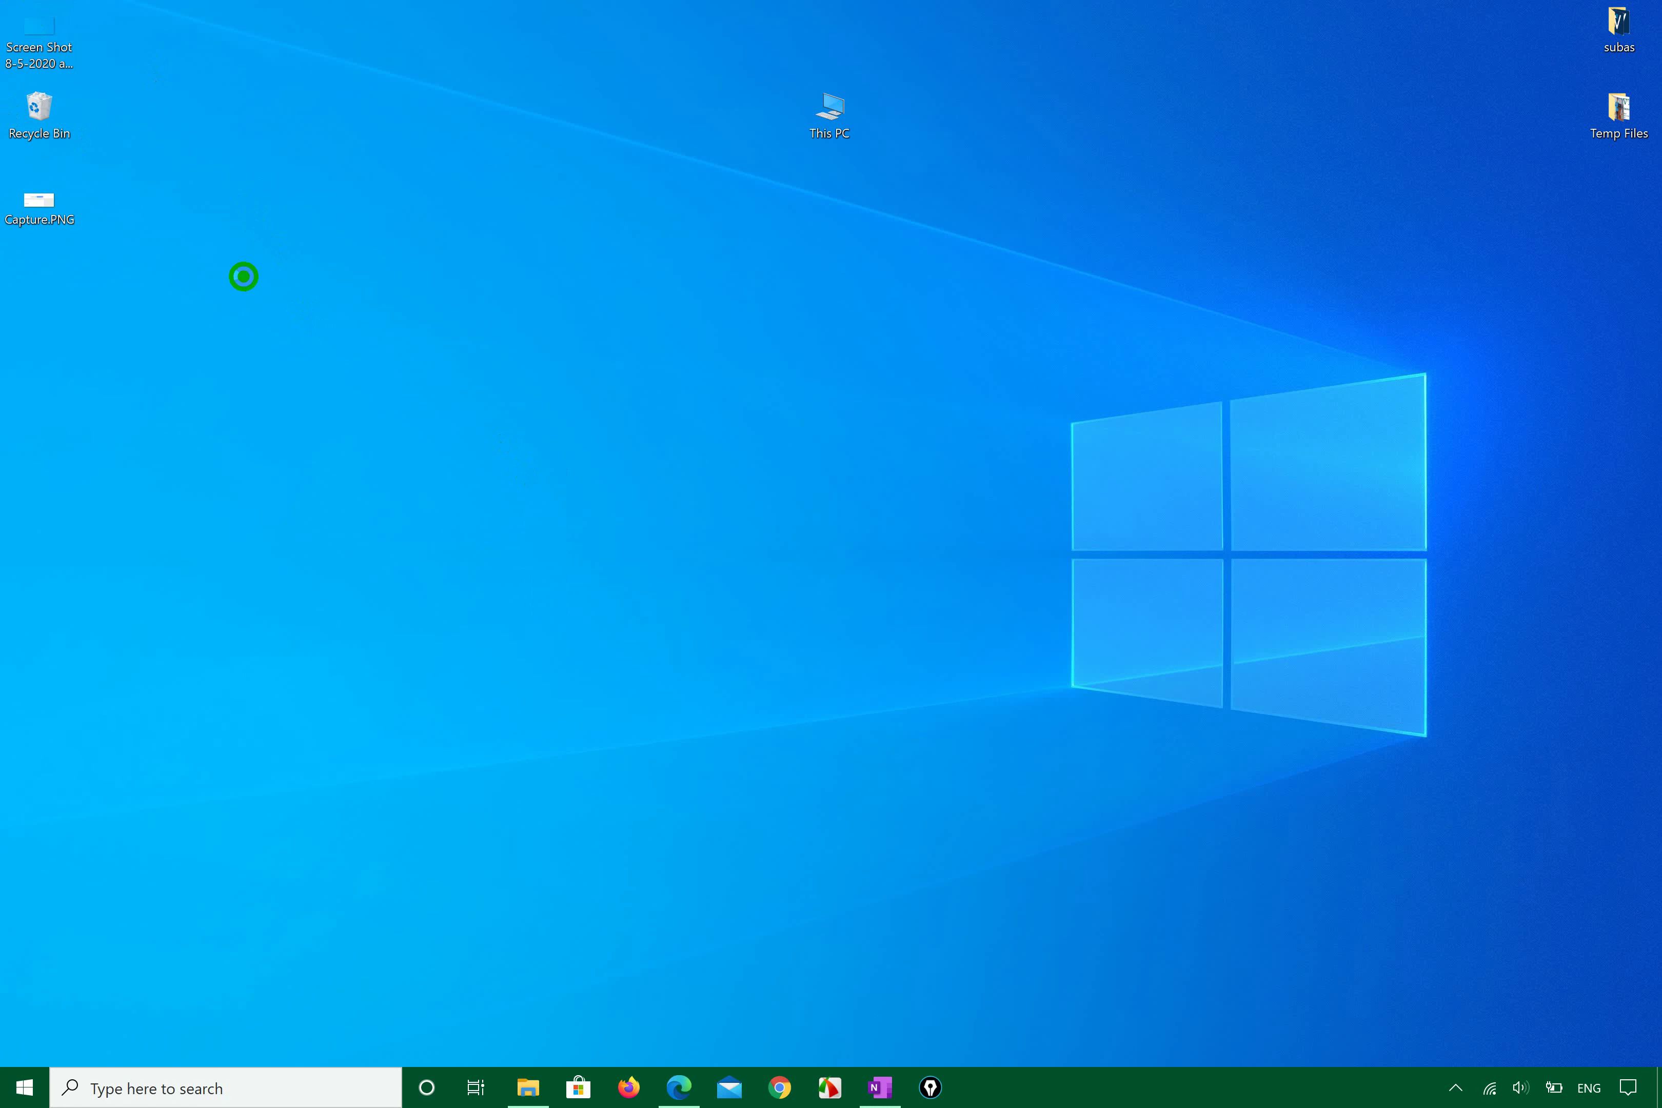
- Open the desktop's Personalization settings and go to the Themes page
right_click(243, 277)
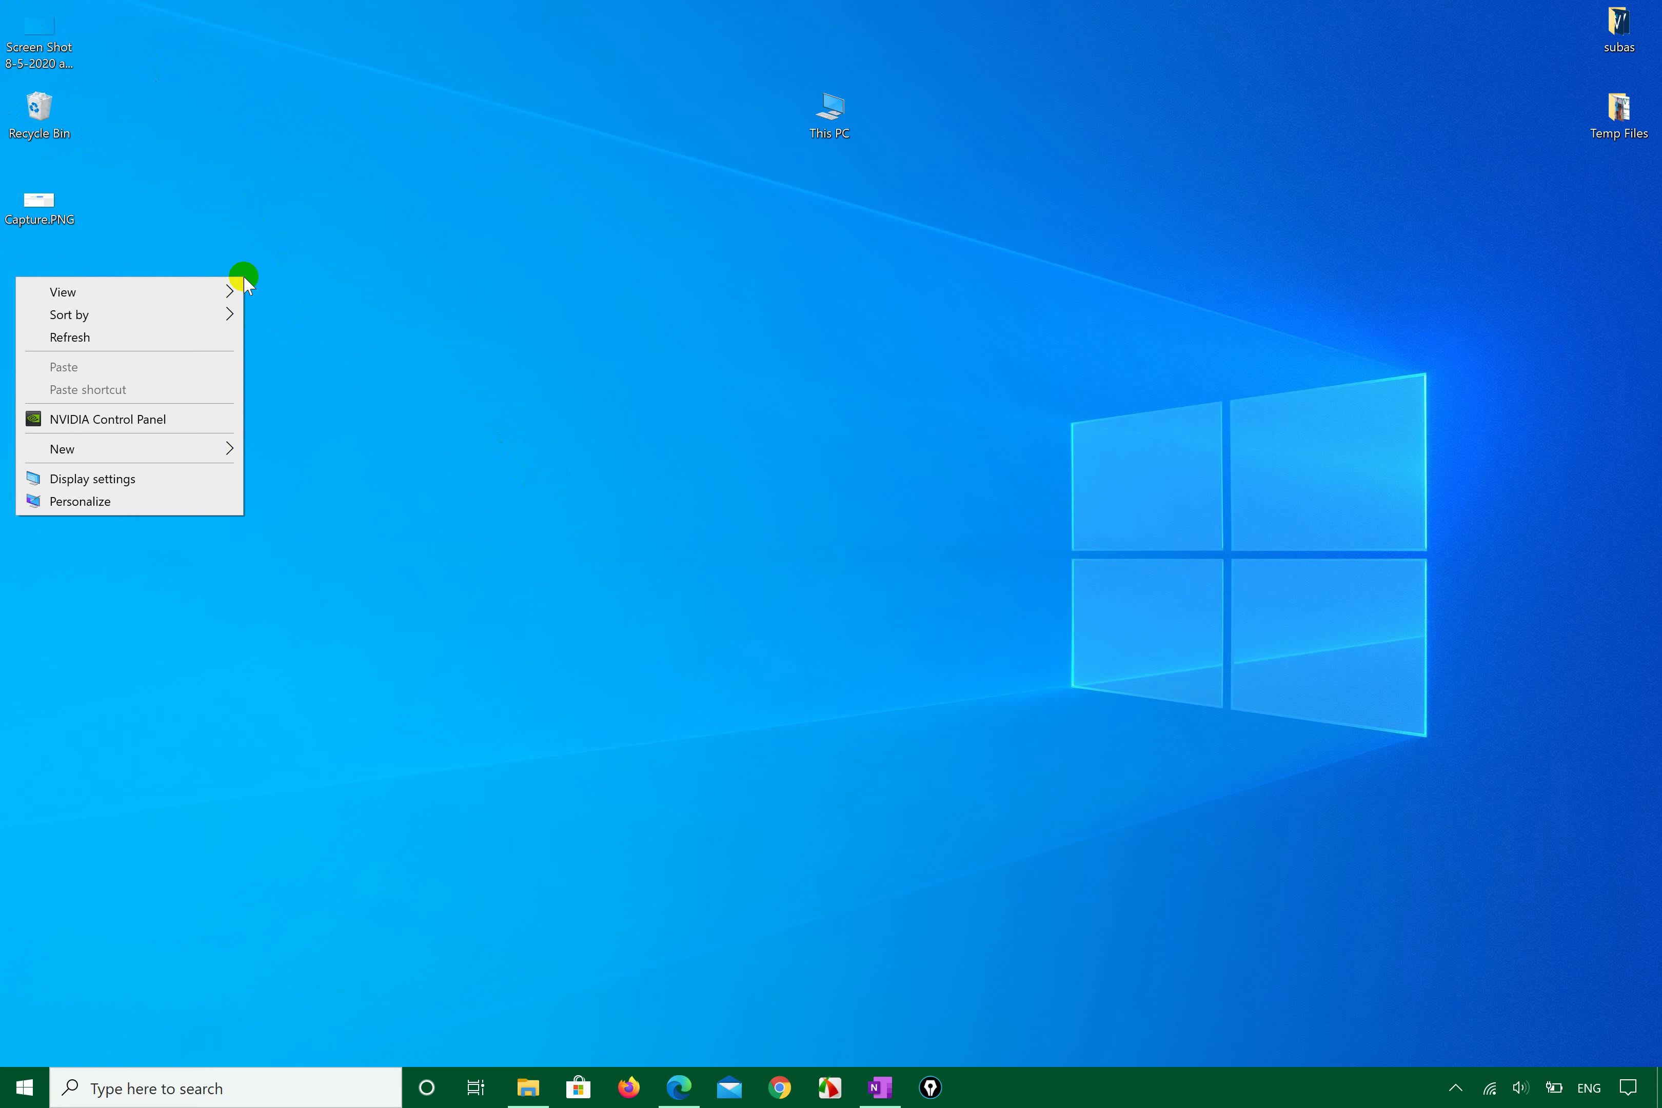
left_click(138, 498)
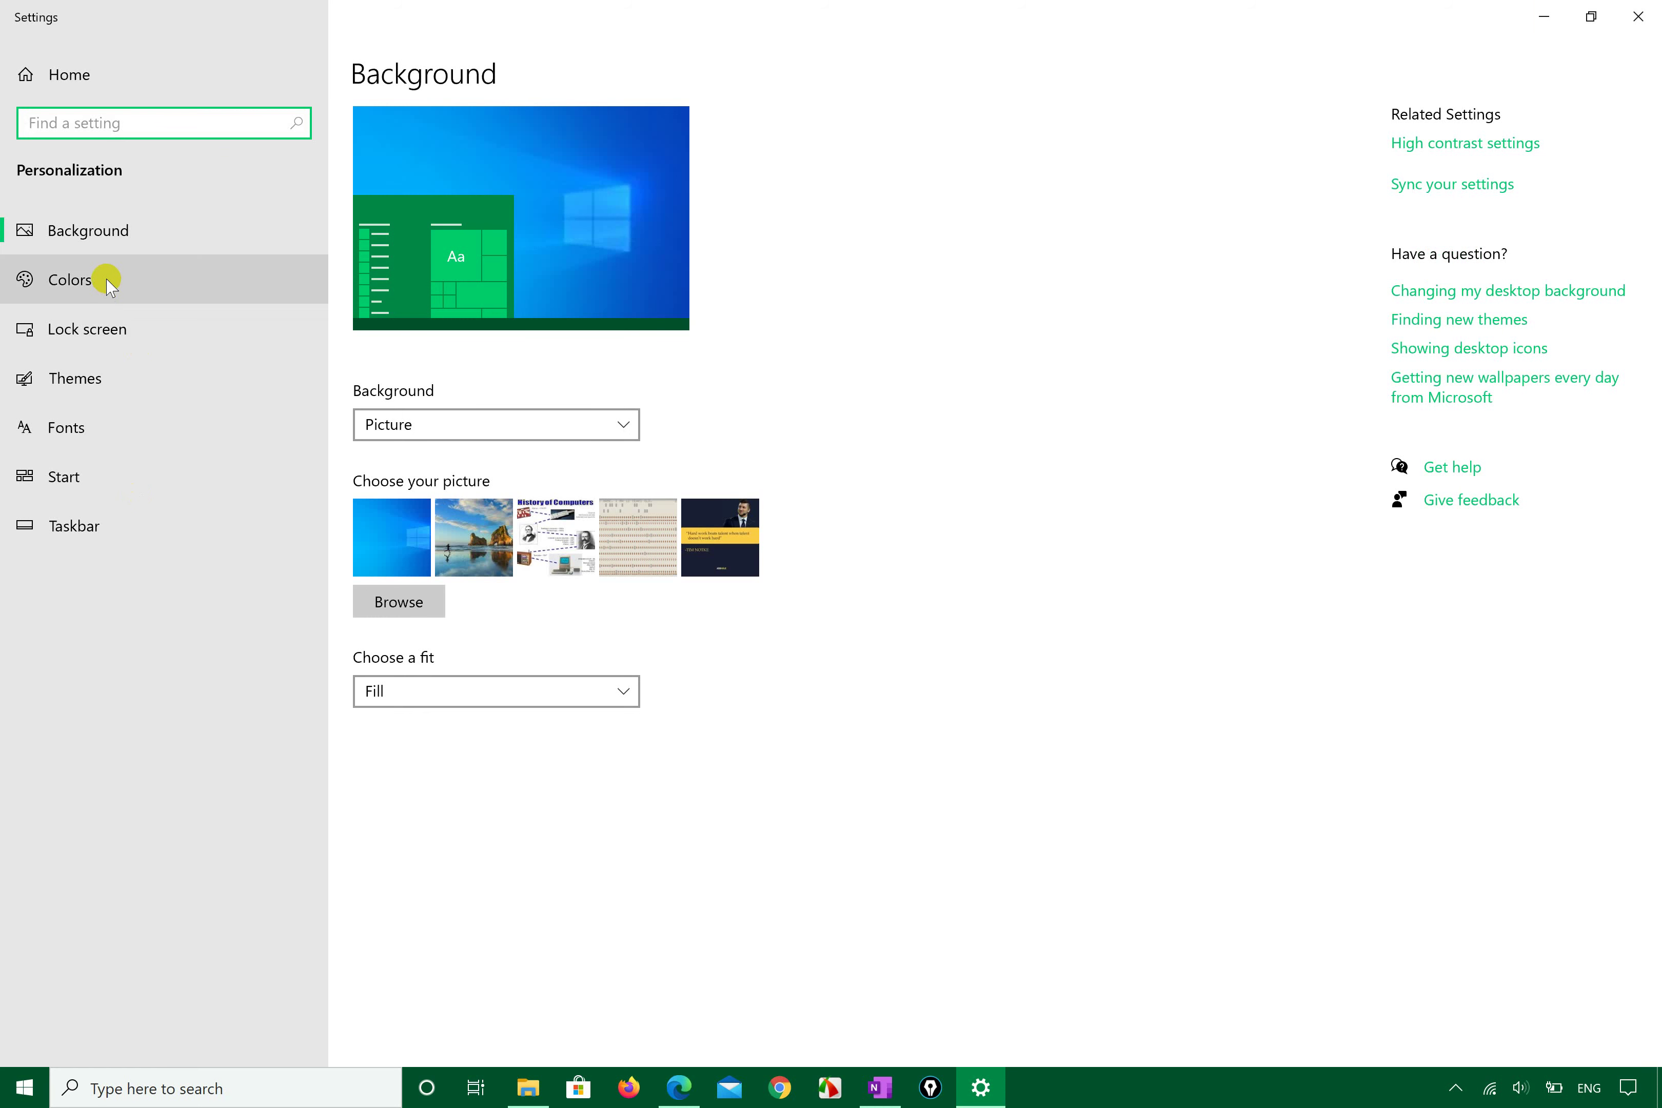
left_click(99, 381)
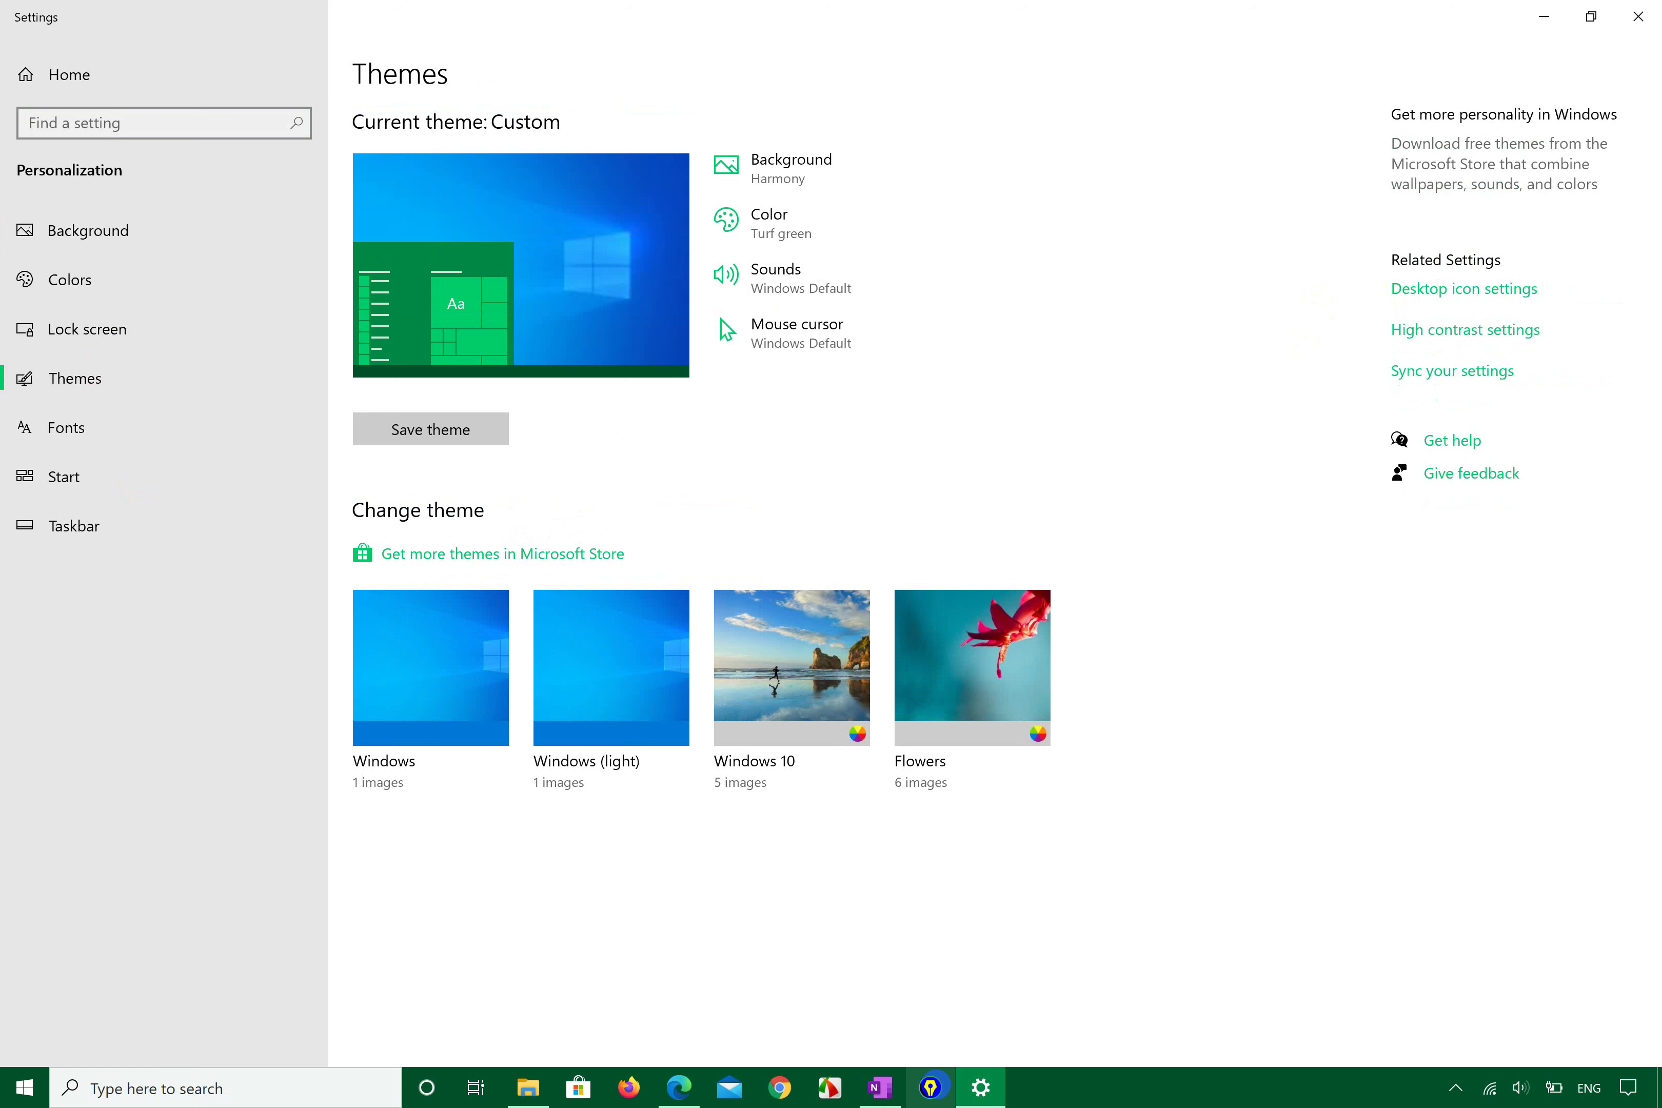
- Start the screen annotation tool, circle Related Settings with its Desktop icon settings link, and return to the normal pointer
left_click(931, 1088)
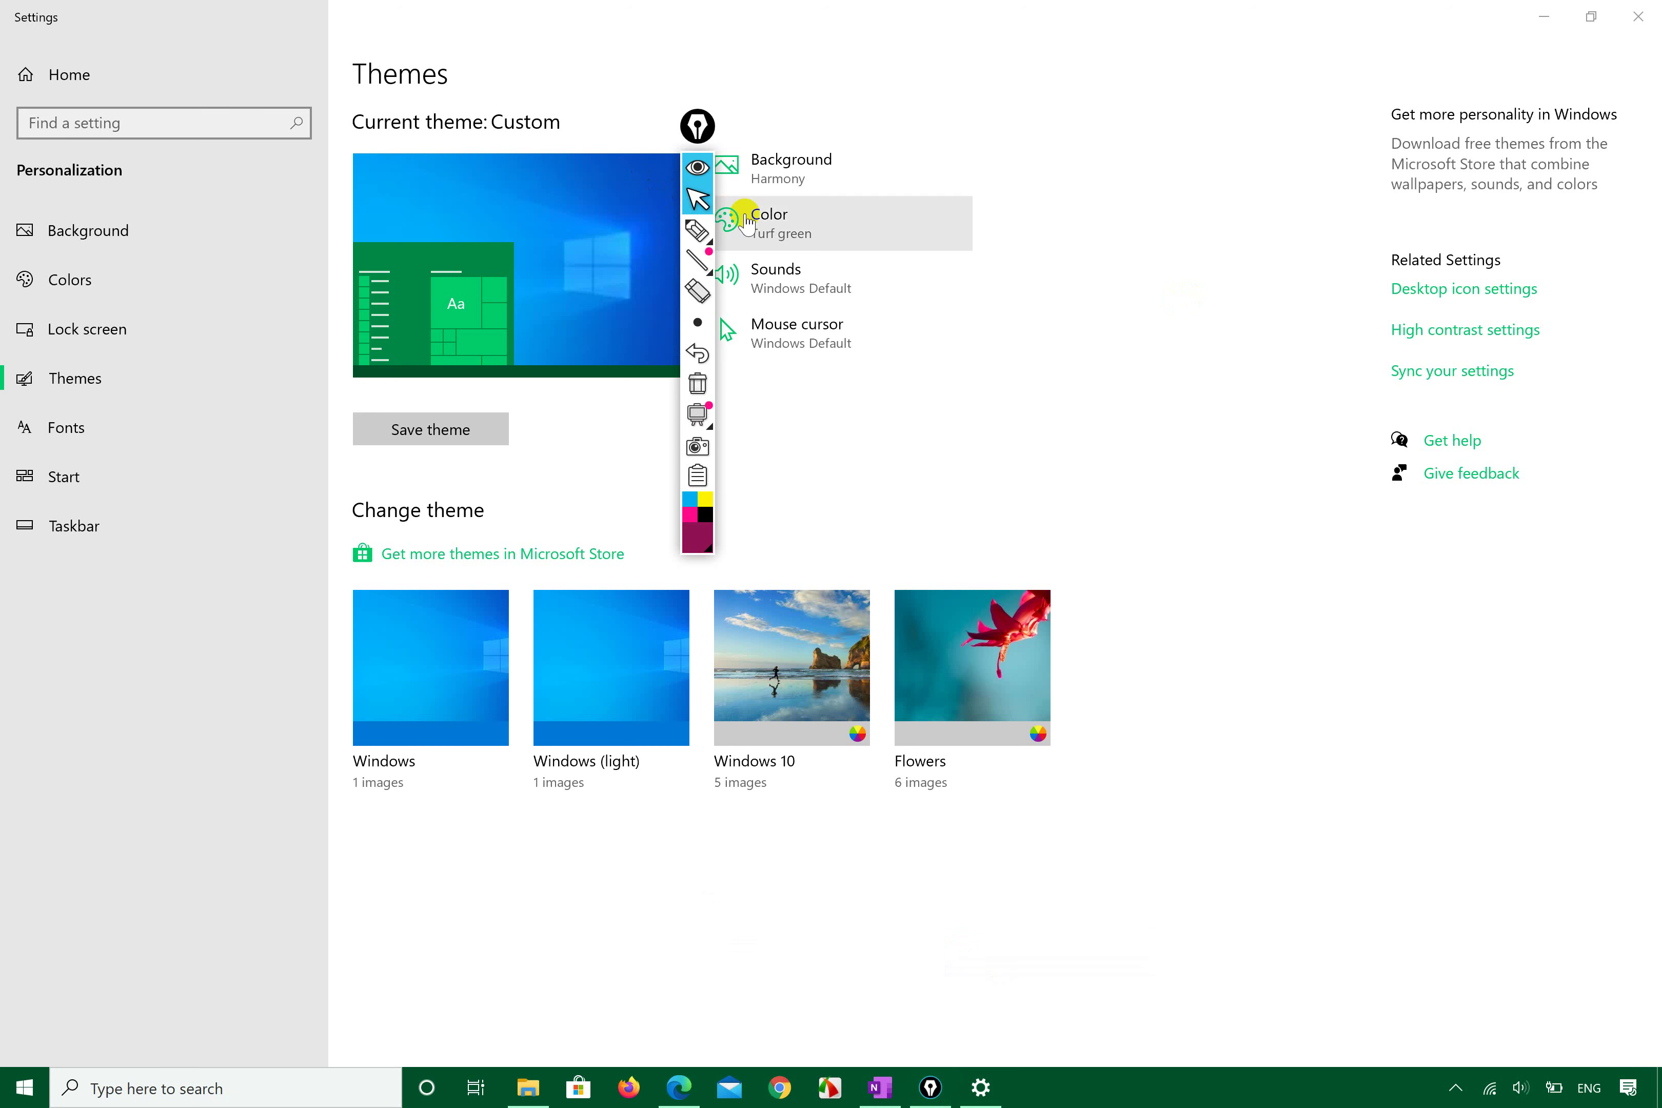
left_click(697, 230)
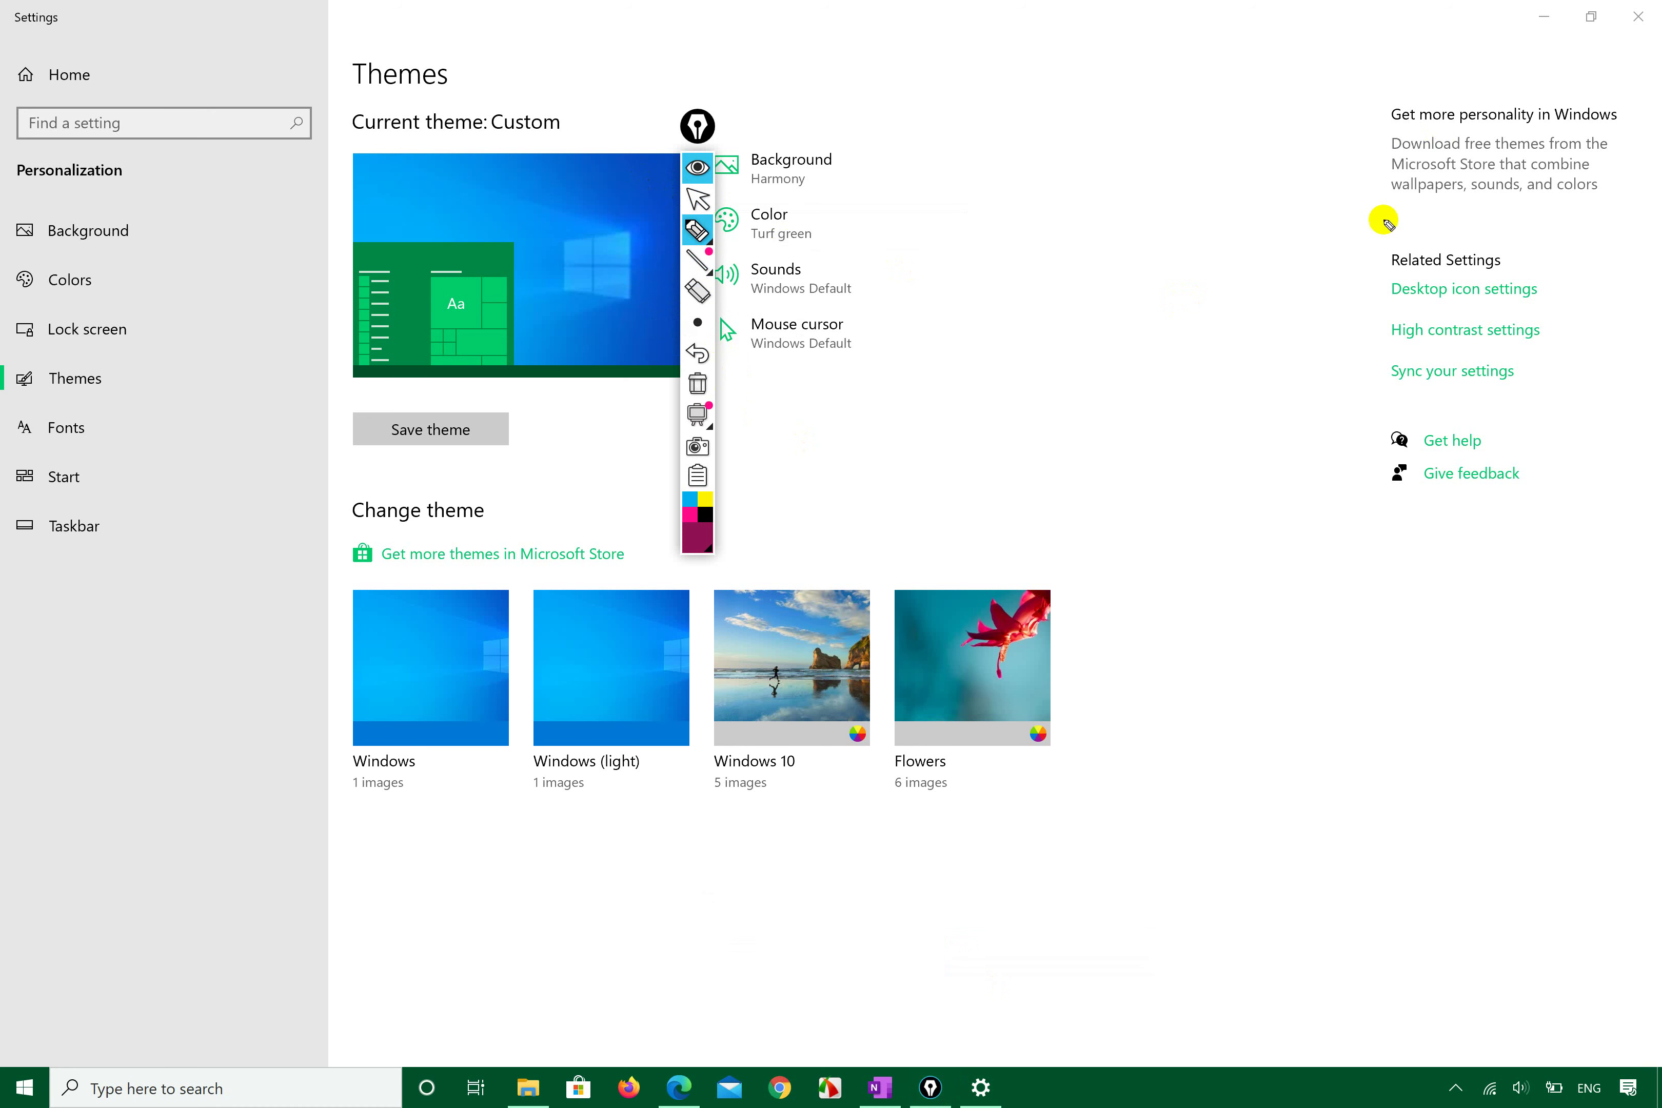
mouse_move(1332, 272)
left_mouse_down()
mouse_move(1355, 311)
mouse_move(1552, 293)
mouse_move(1341, 232)
mouse_move(1338, 279)
left_mouse_up()
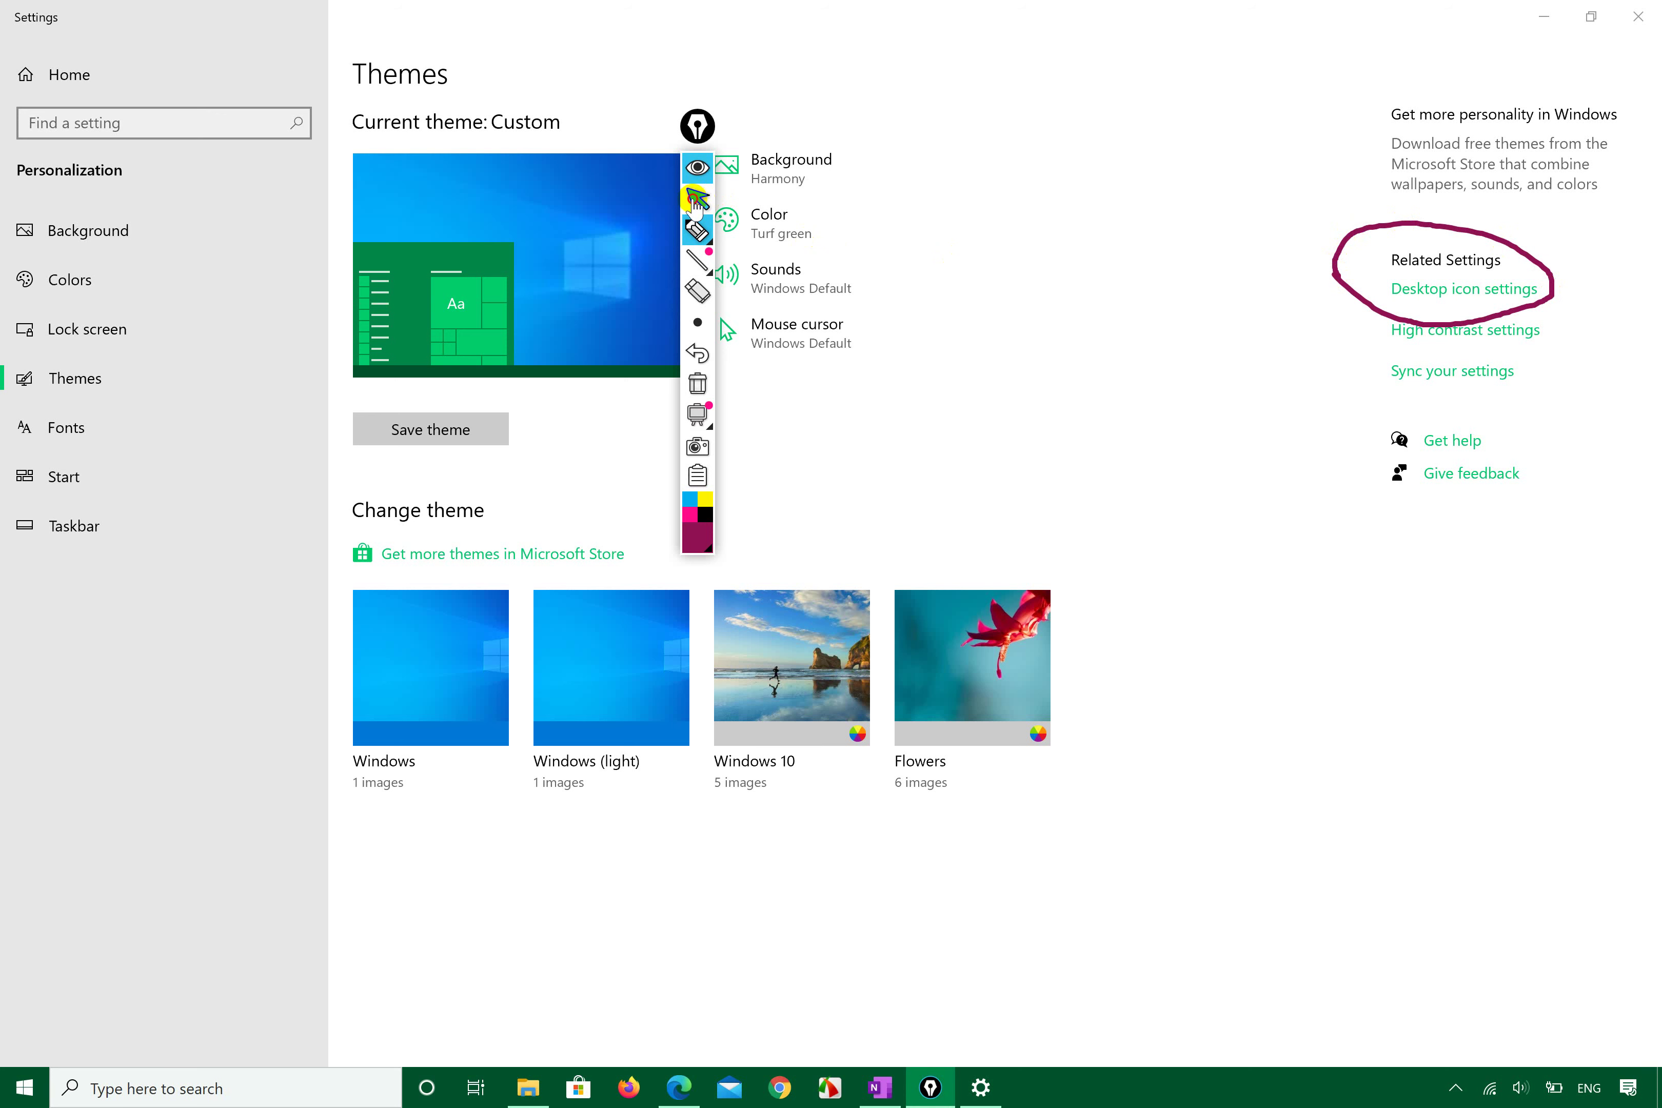
left_click(697, 199)
- Restore the Settings window to a smaller size and bring the Related Settings section of Themes into view
left_click(1592, 15)
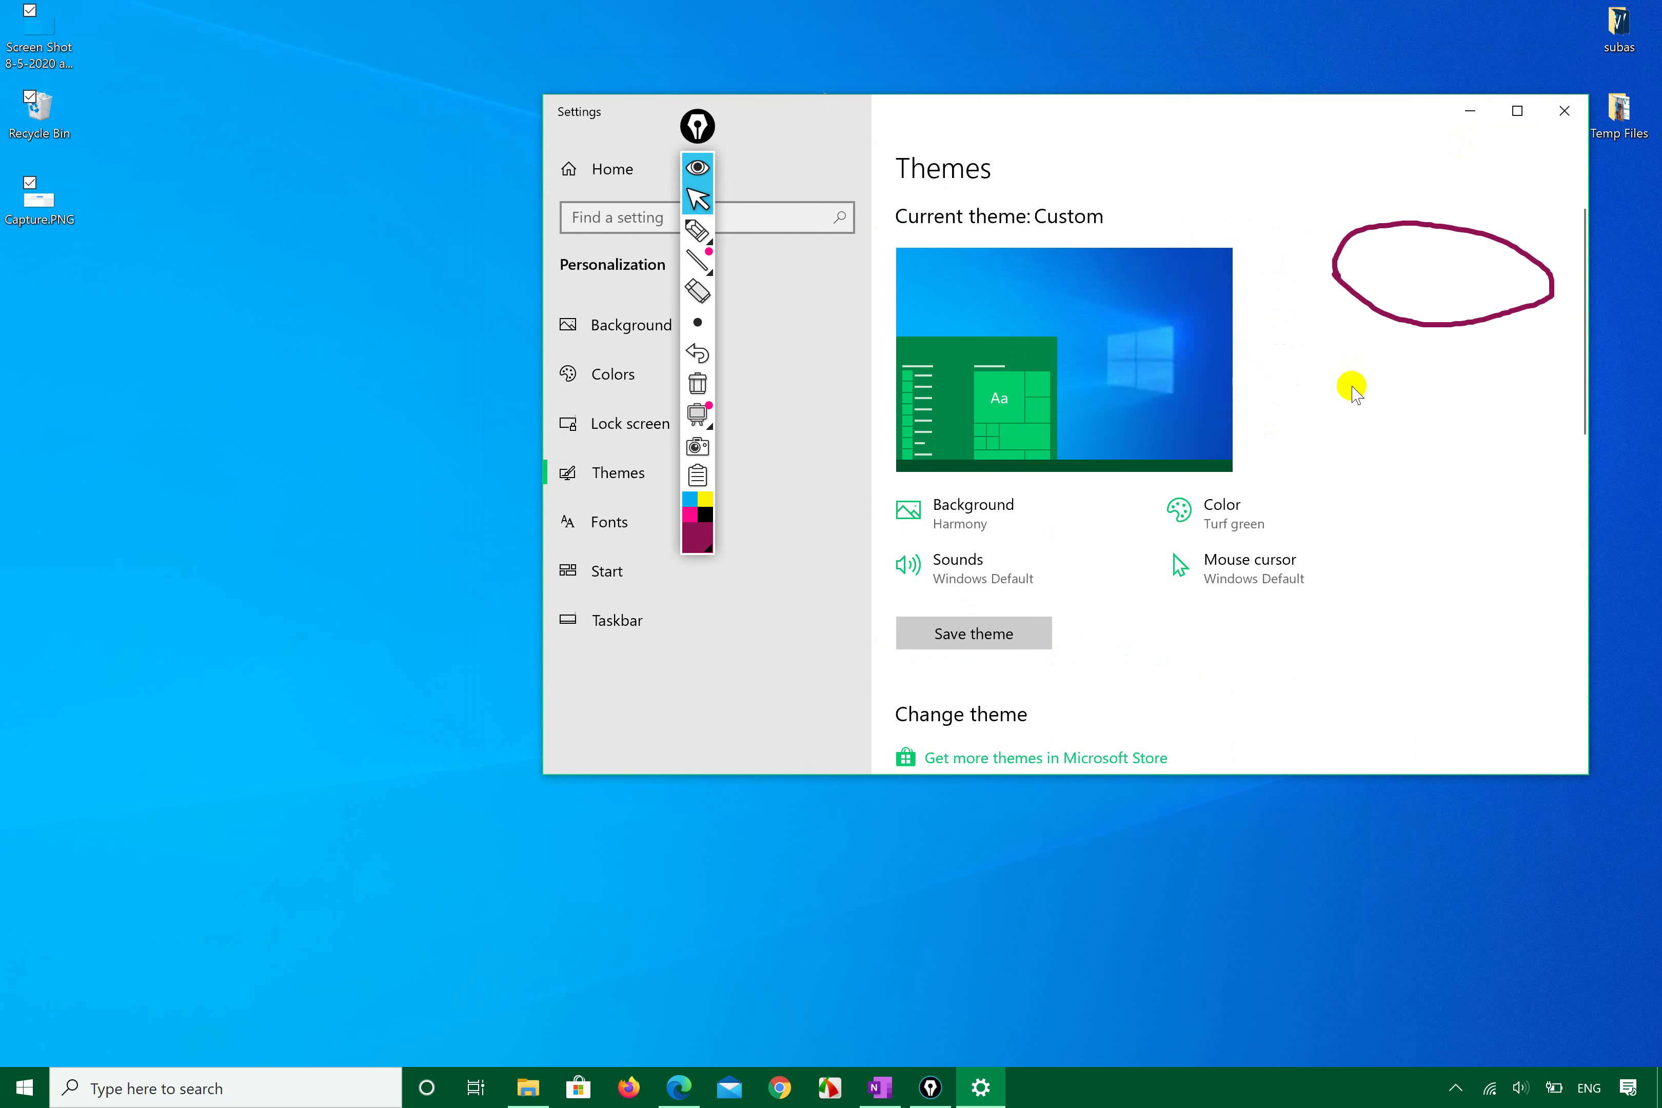
scroll(1269, 488, "down", 1)
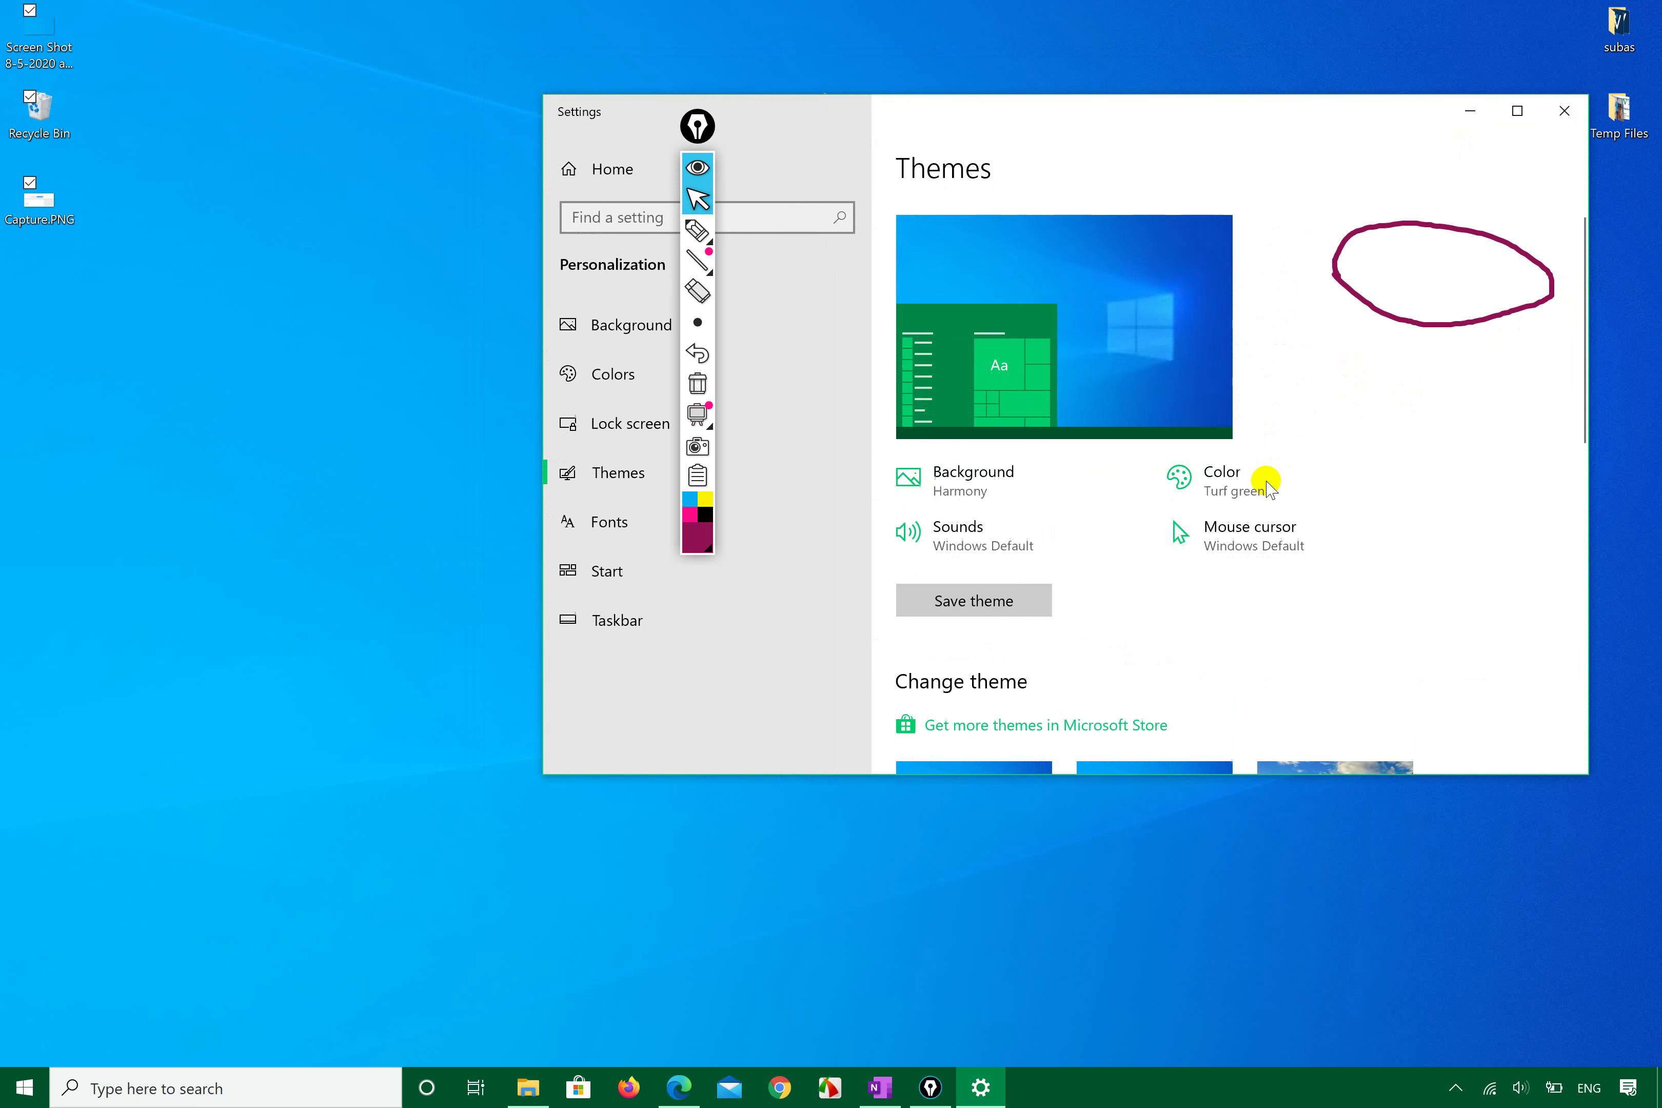
scroll(1269, 489, "down", 8)
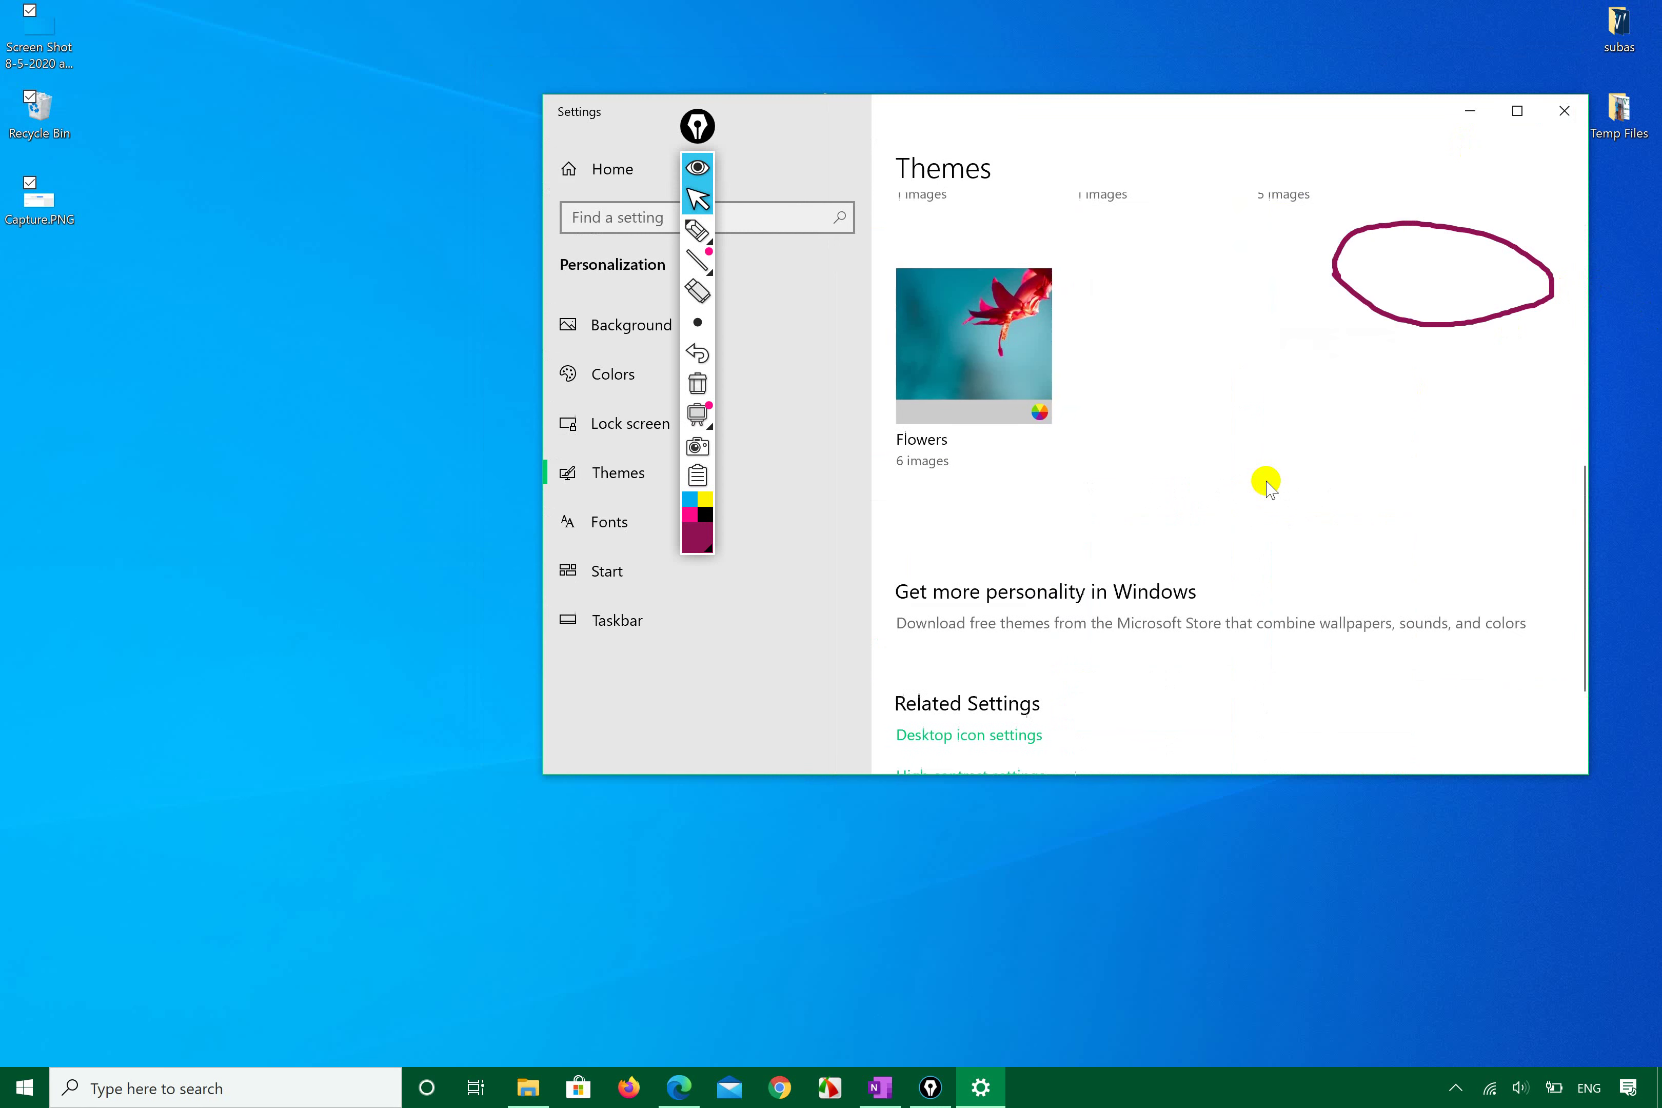
scroll(1268, 488, "down", 2)
scroll(1268, 485, "up", 10)
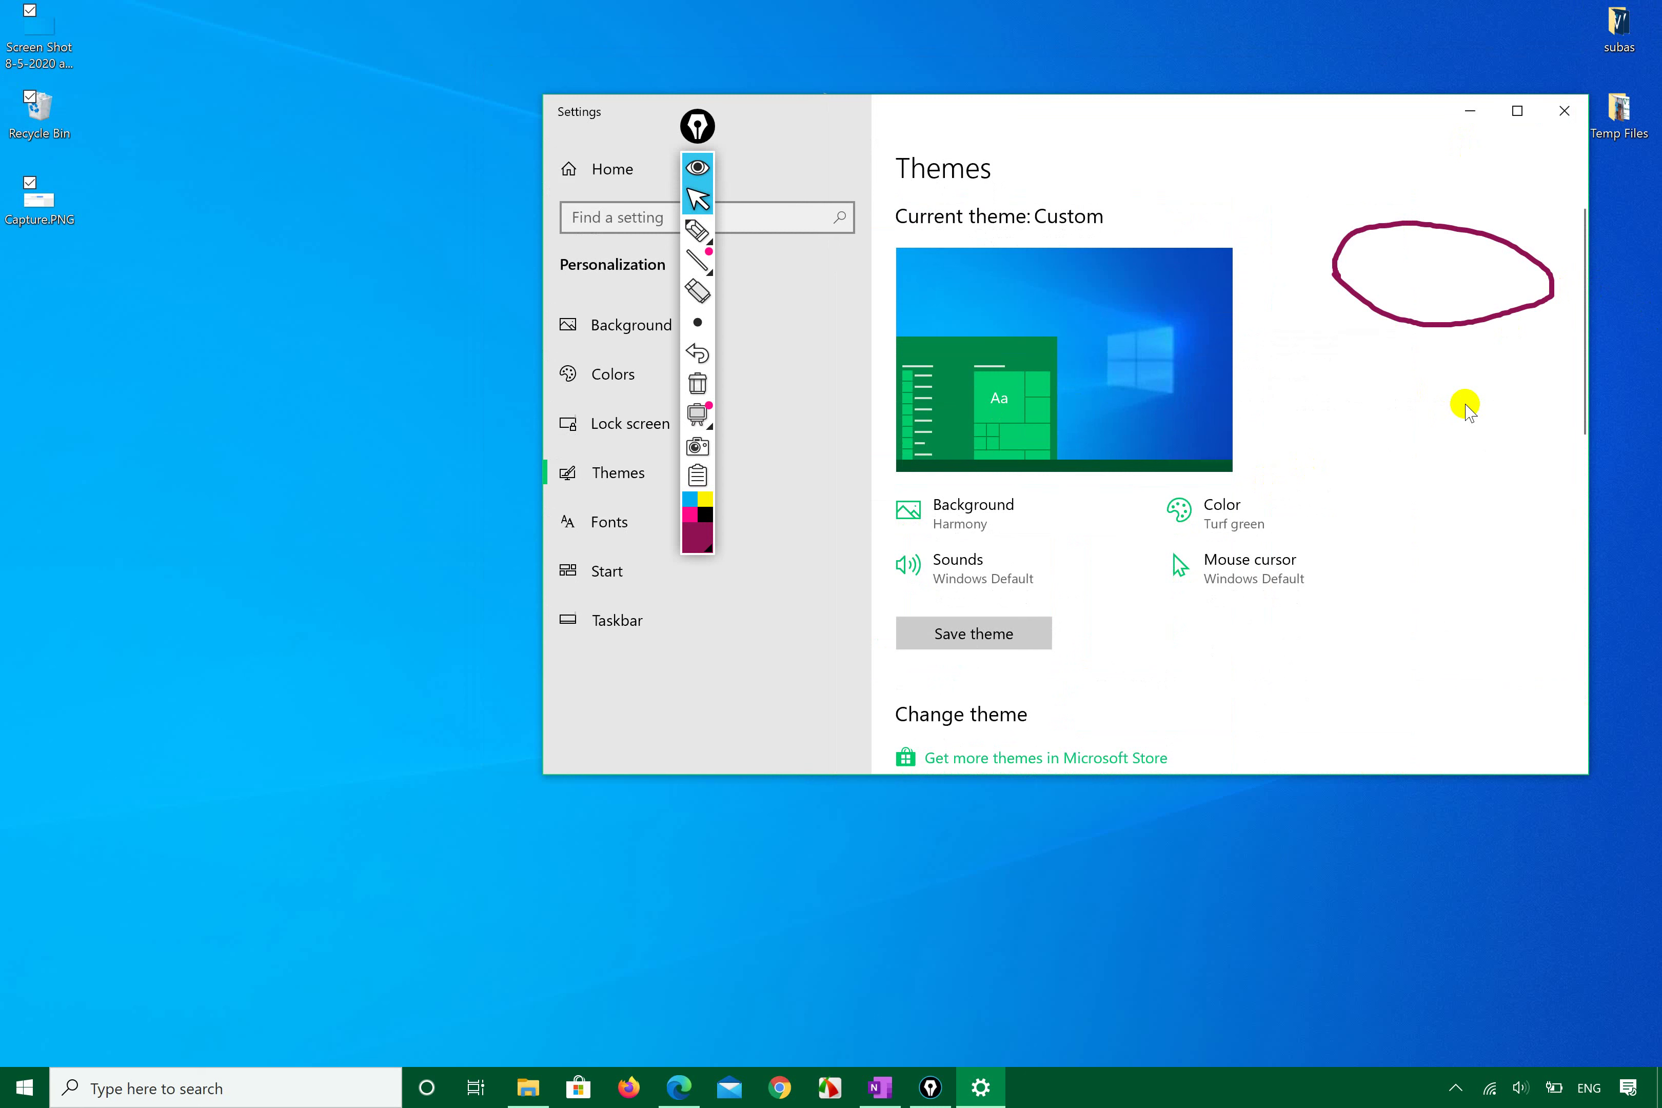
left_click(1583, 247)
left_click_drag(1582, 247, 1589, 610)
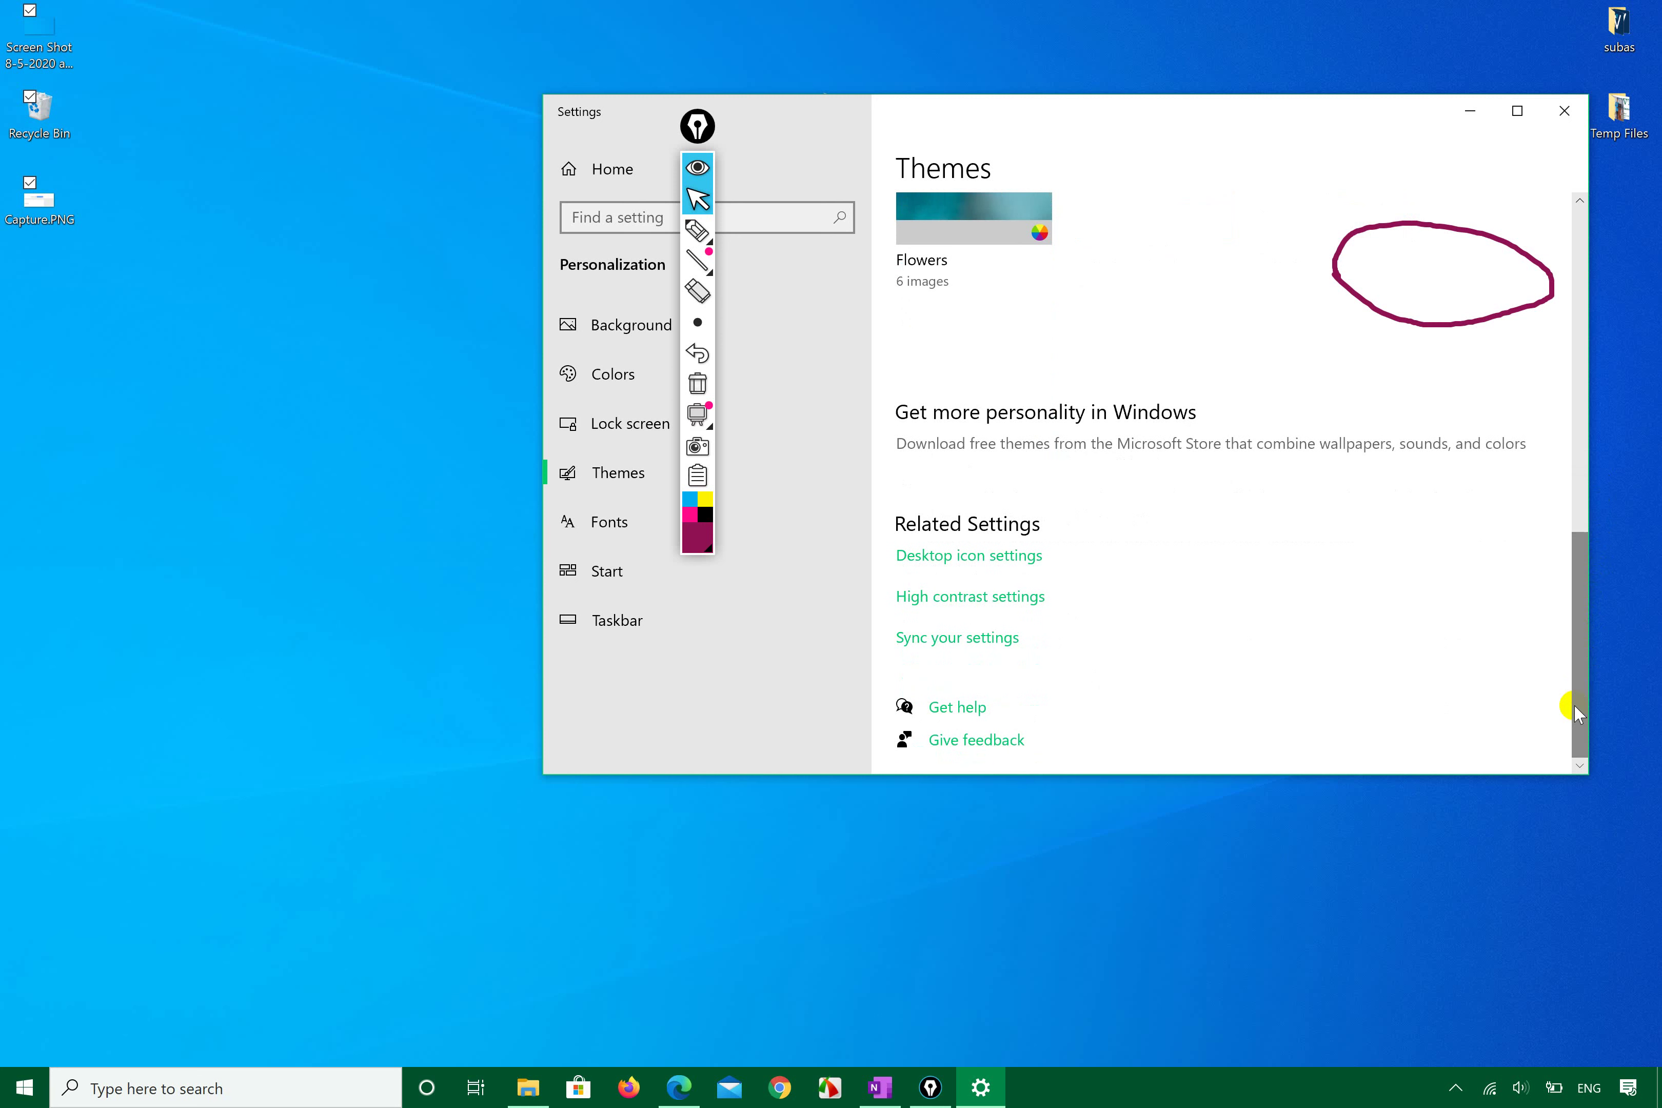
- Circle Related Settings and the Desktop icon settings link in the resized window with the annotation pen, and return to the normal pointer
left_click(697, 230)
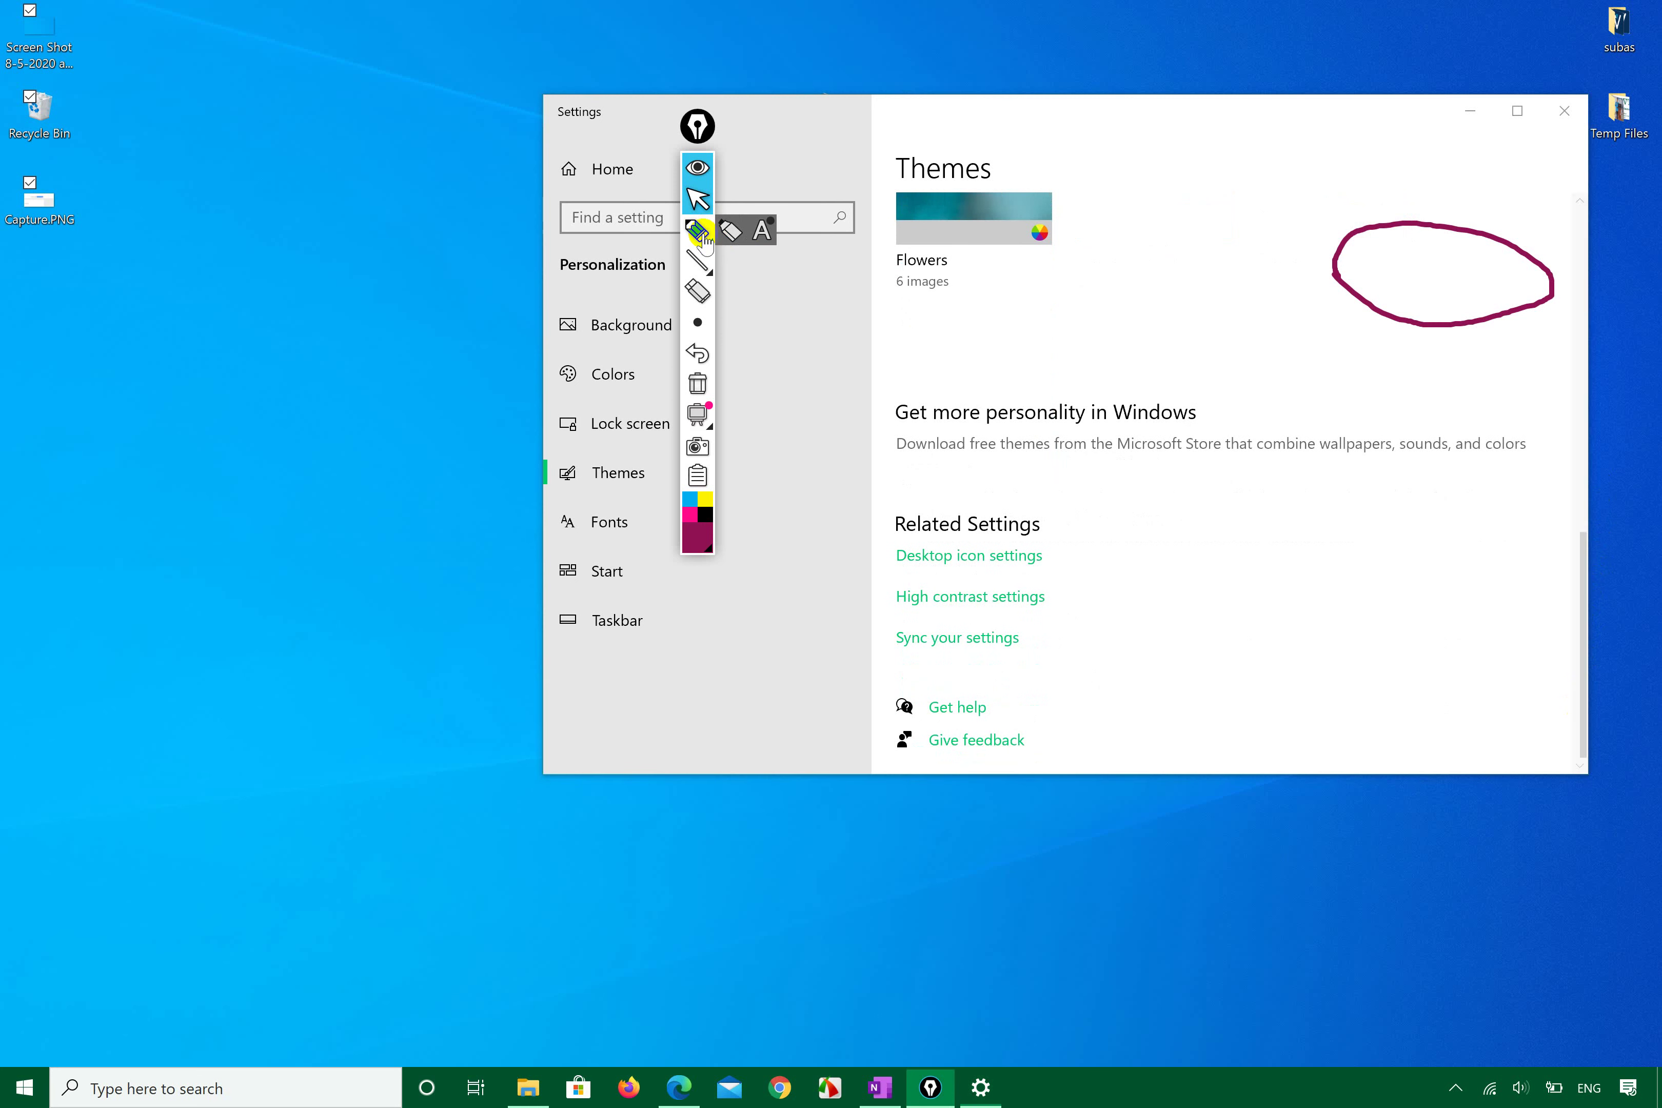
mouse_move(878, 561)
left_mouse_down()
mouse_move(984, 581)
mouse_move(1024, 486)
mouse_move(874, 562)
left_mouse_up()
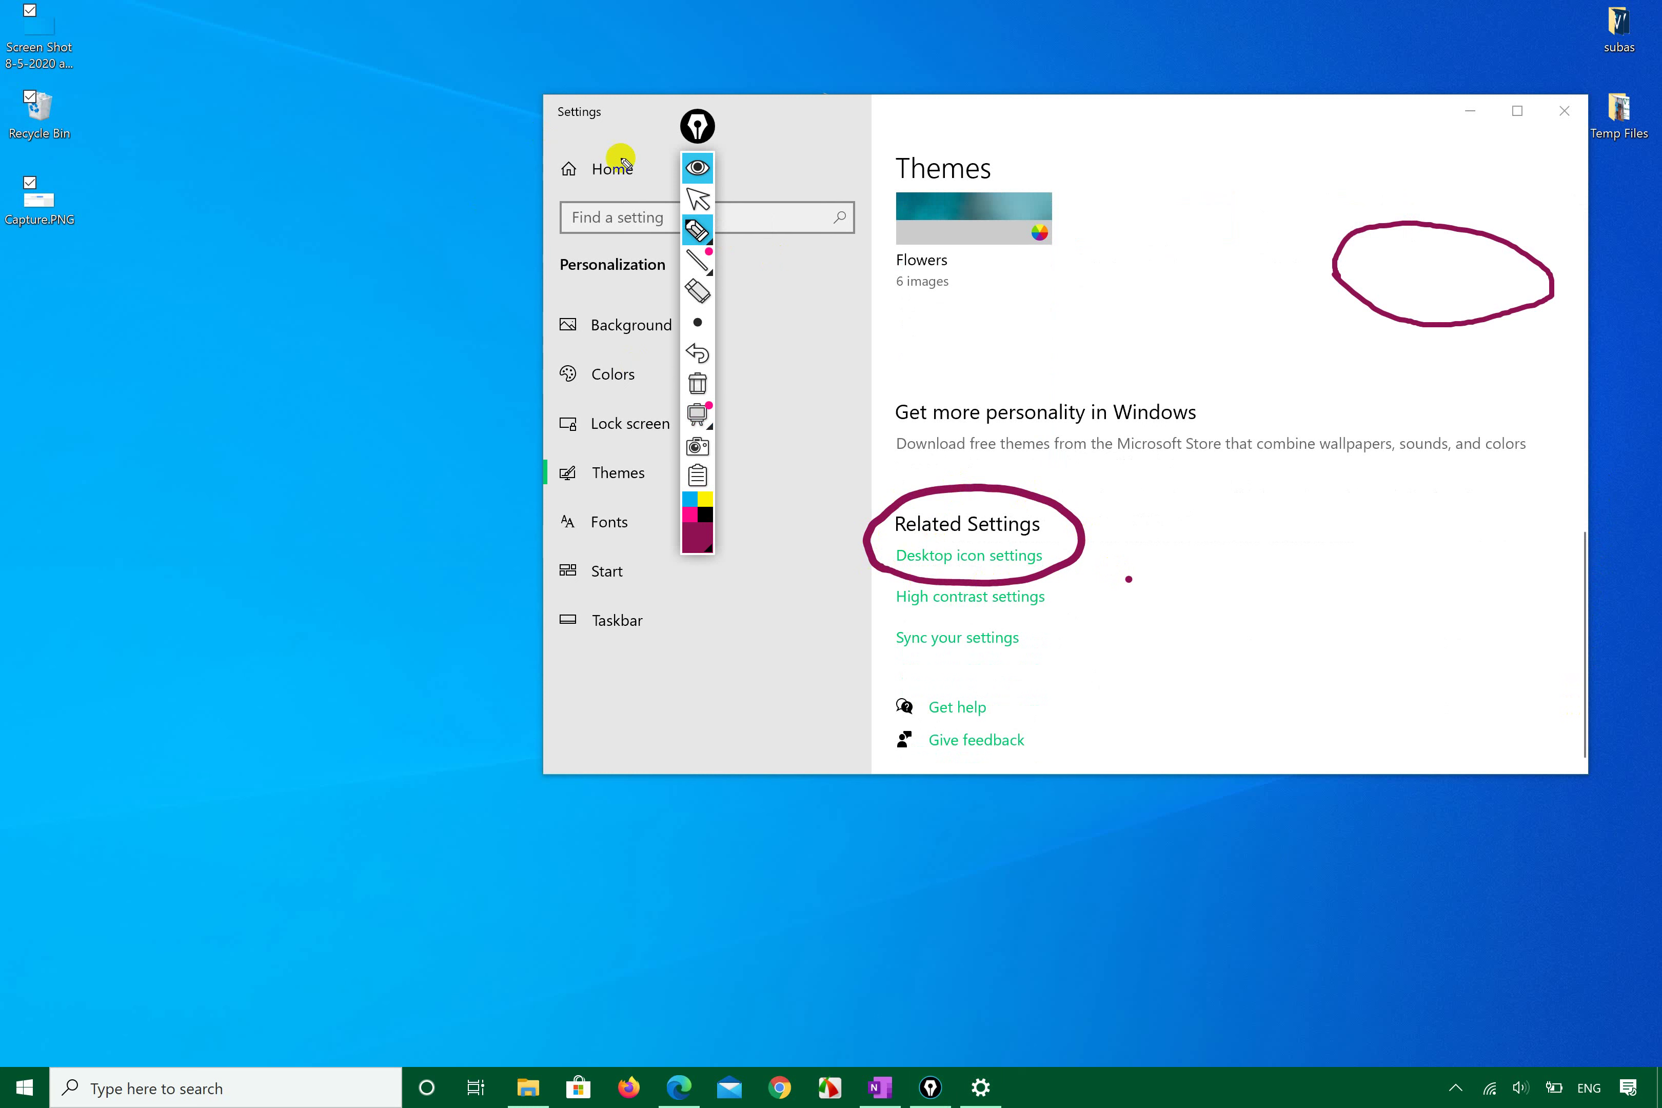
left_click(693, 200)
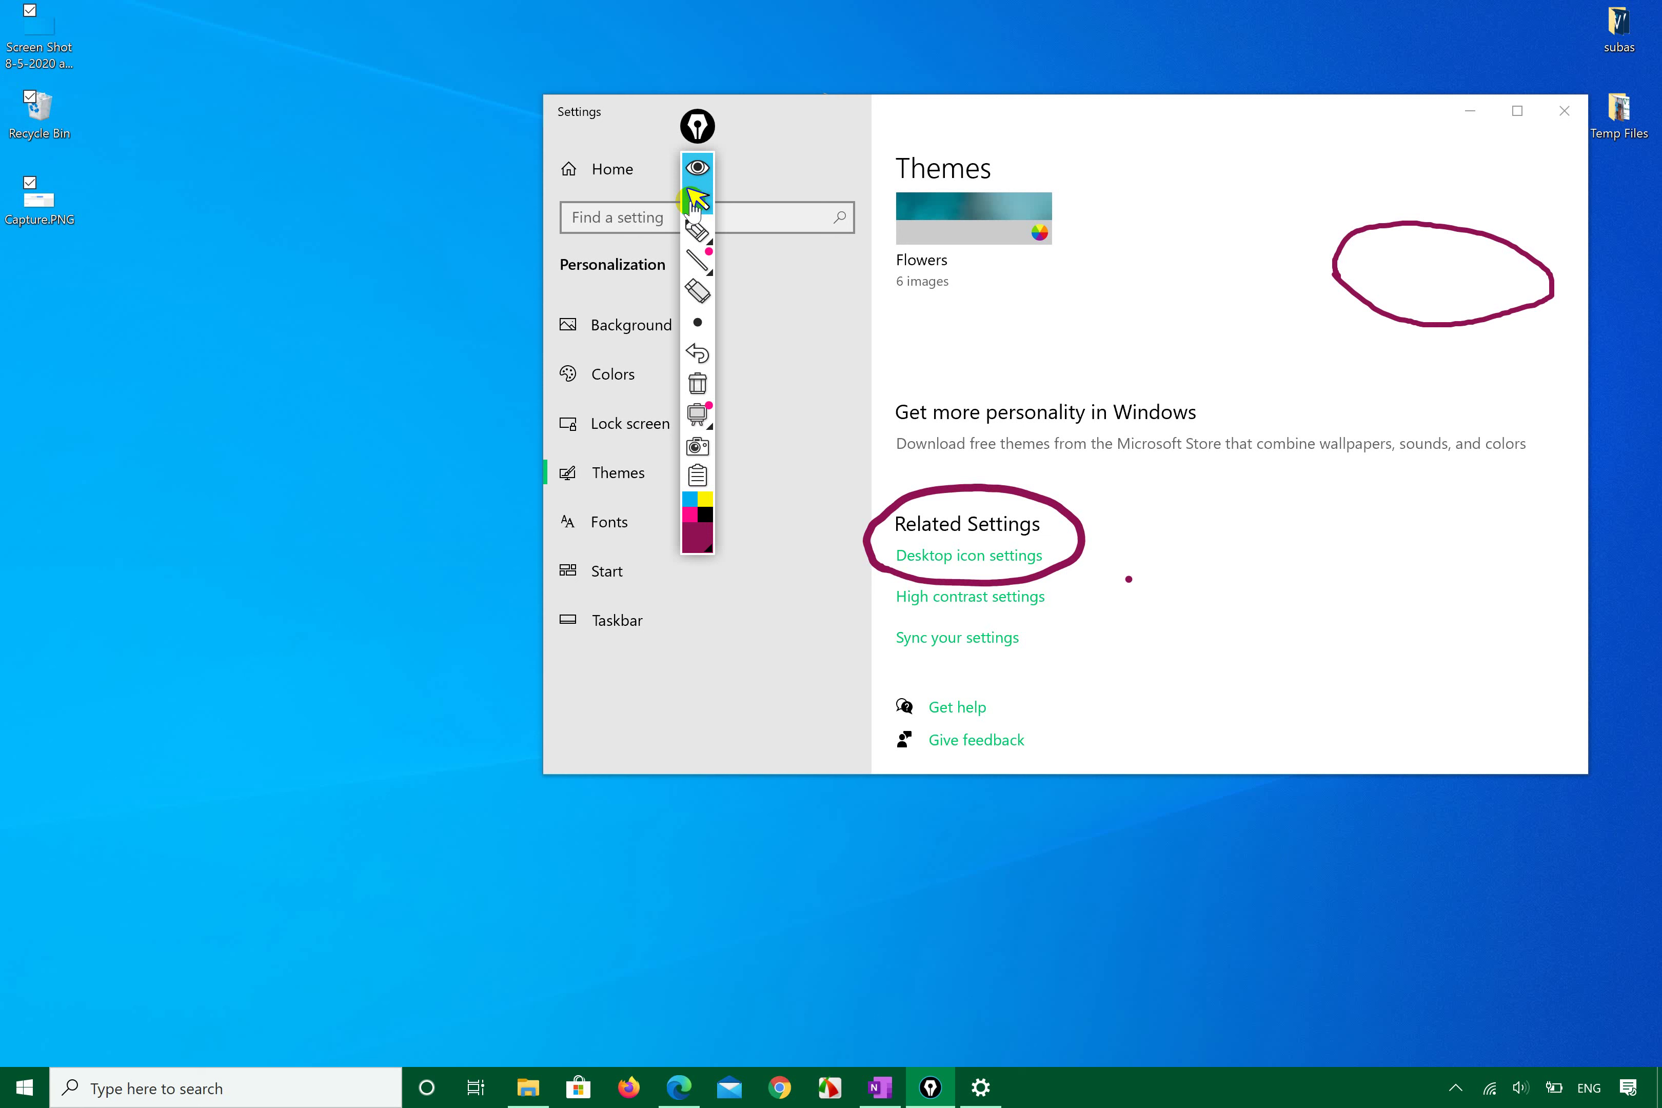
- Open Desktop icon settings and hide the Computer and Recycle Bin desktop icons, applying each change
left_click(960, 569)
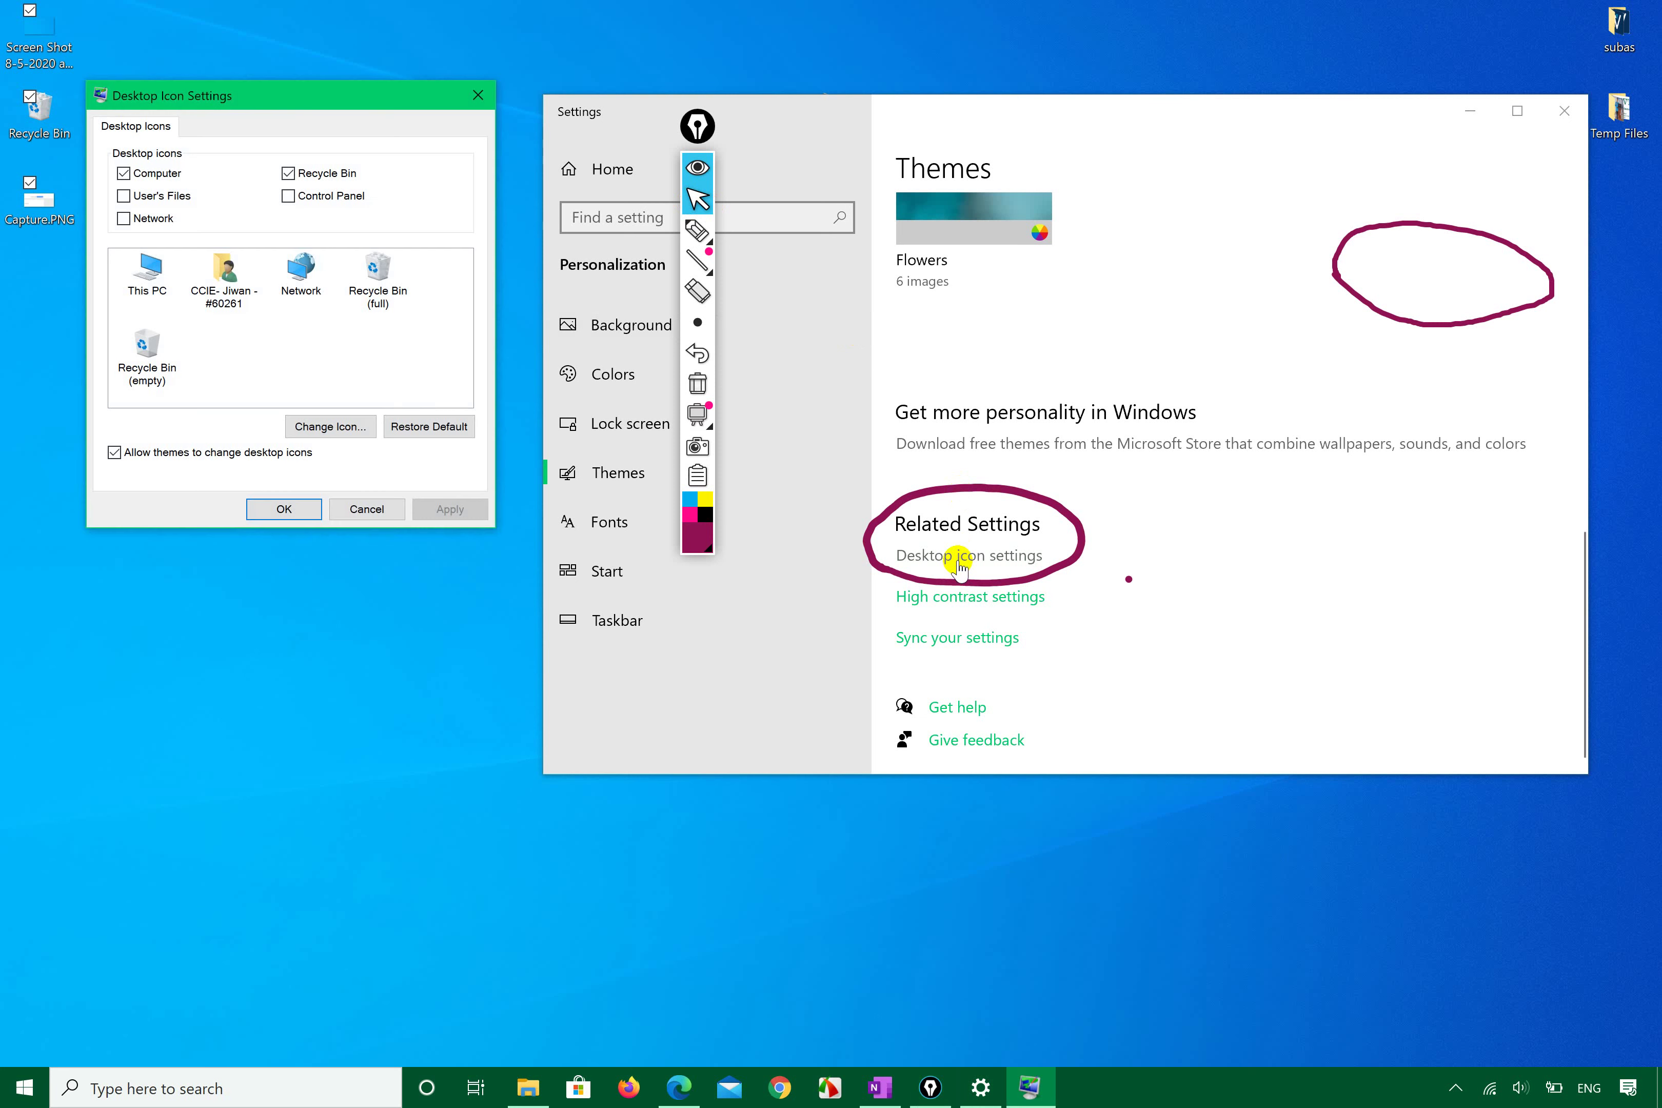
left_click_drag(312, 108, 436, 331)
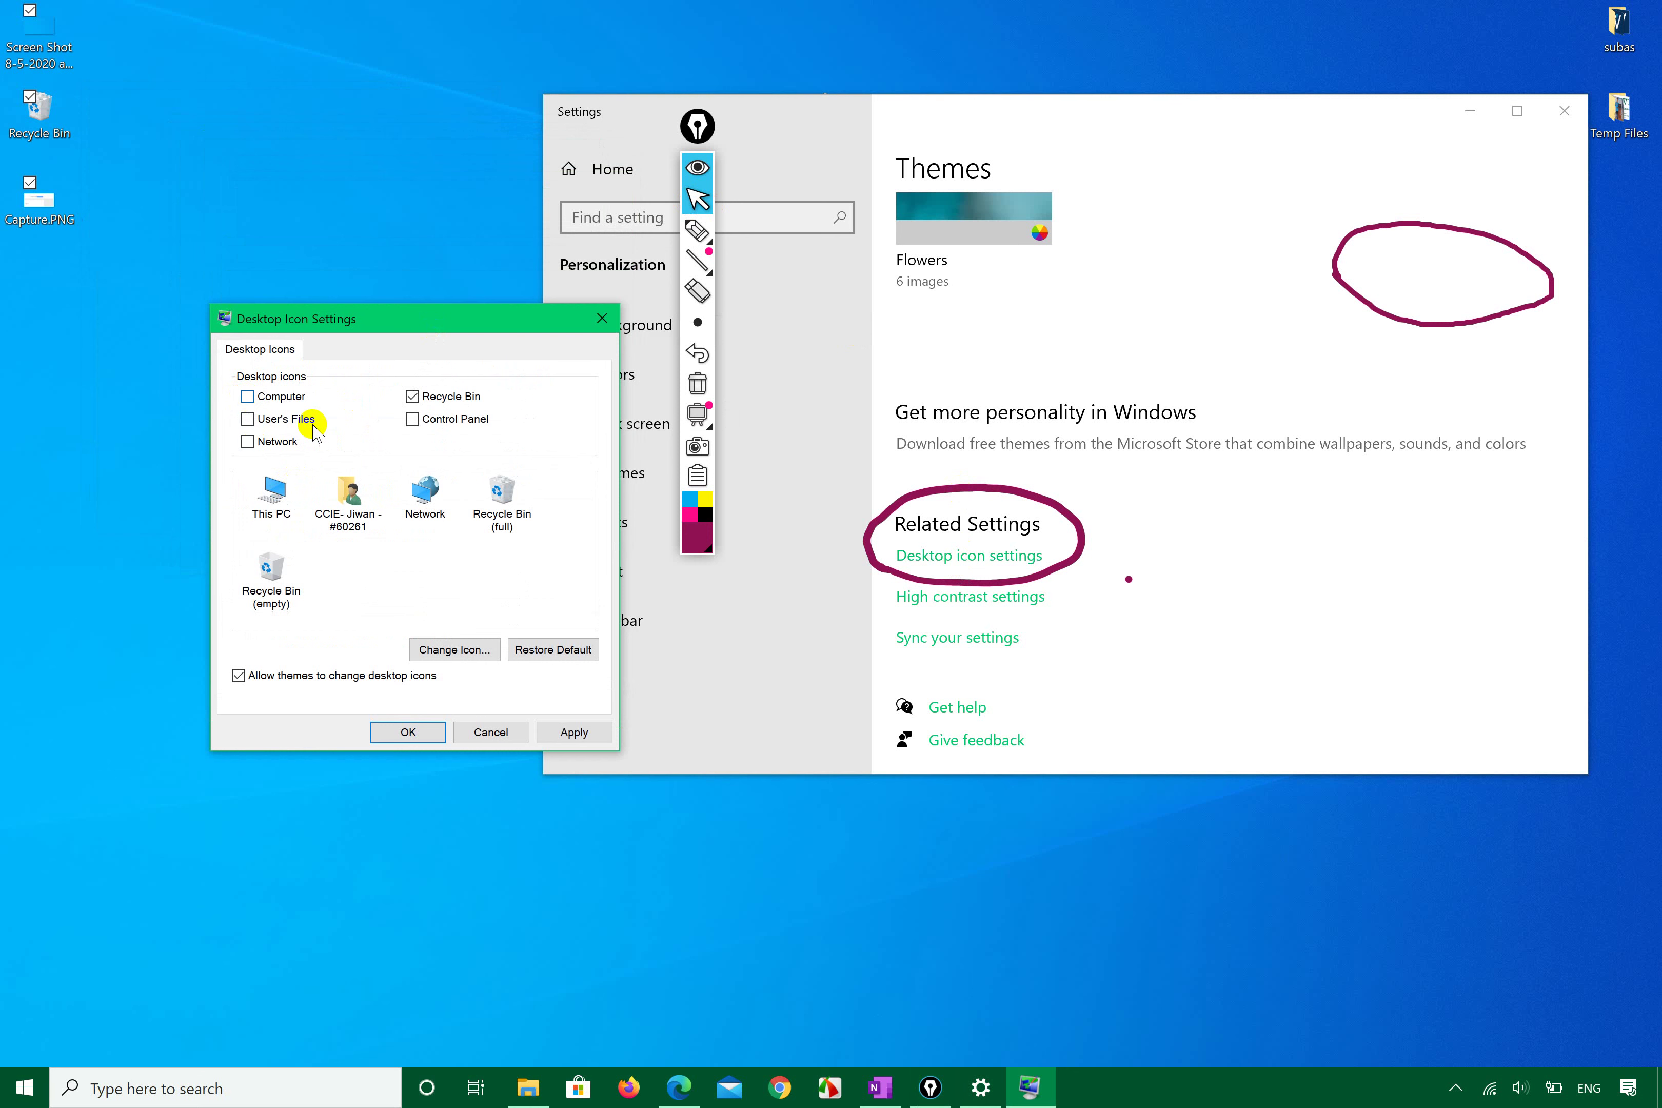
left_click(575, 733)
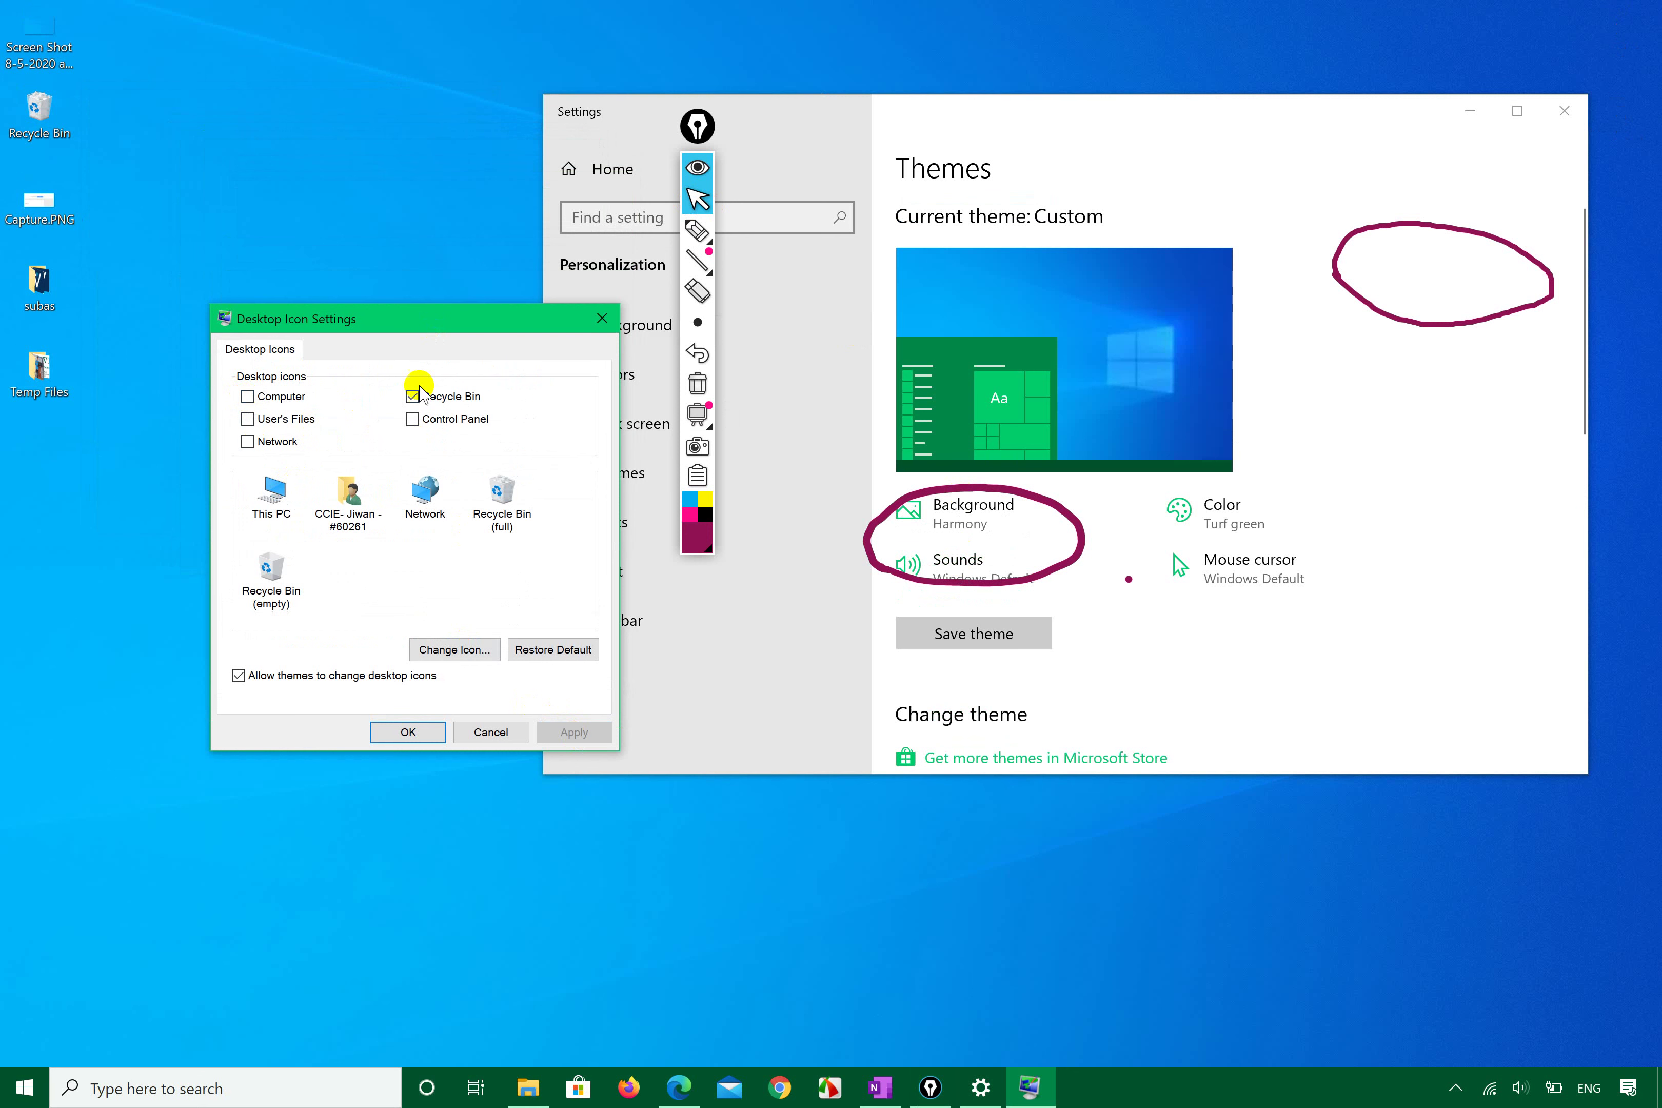
left_click(412, 398)
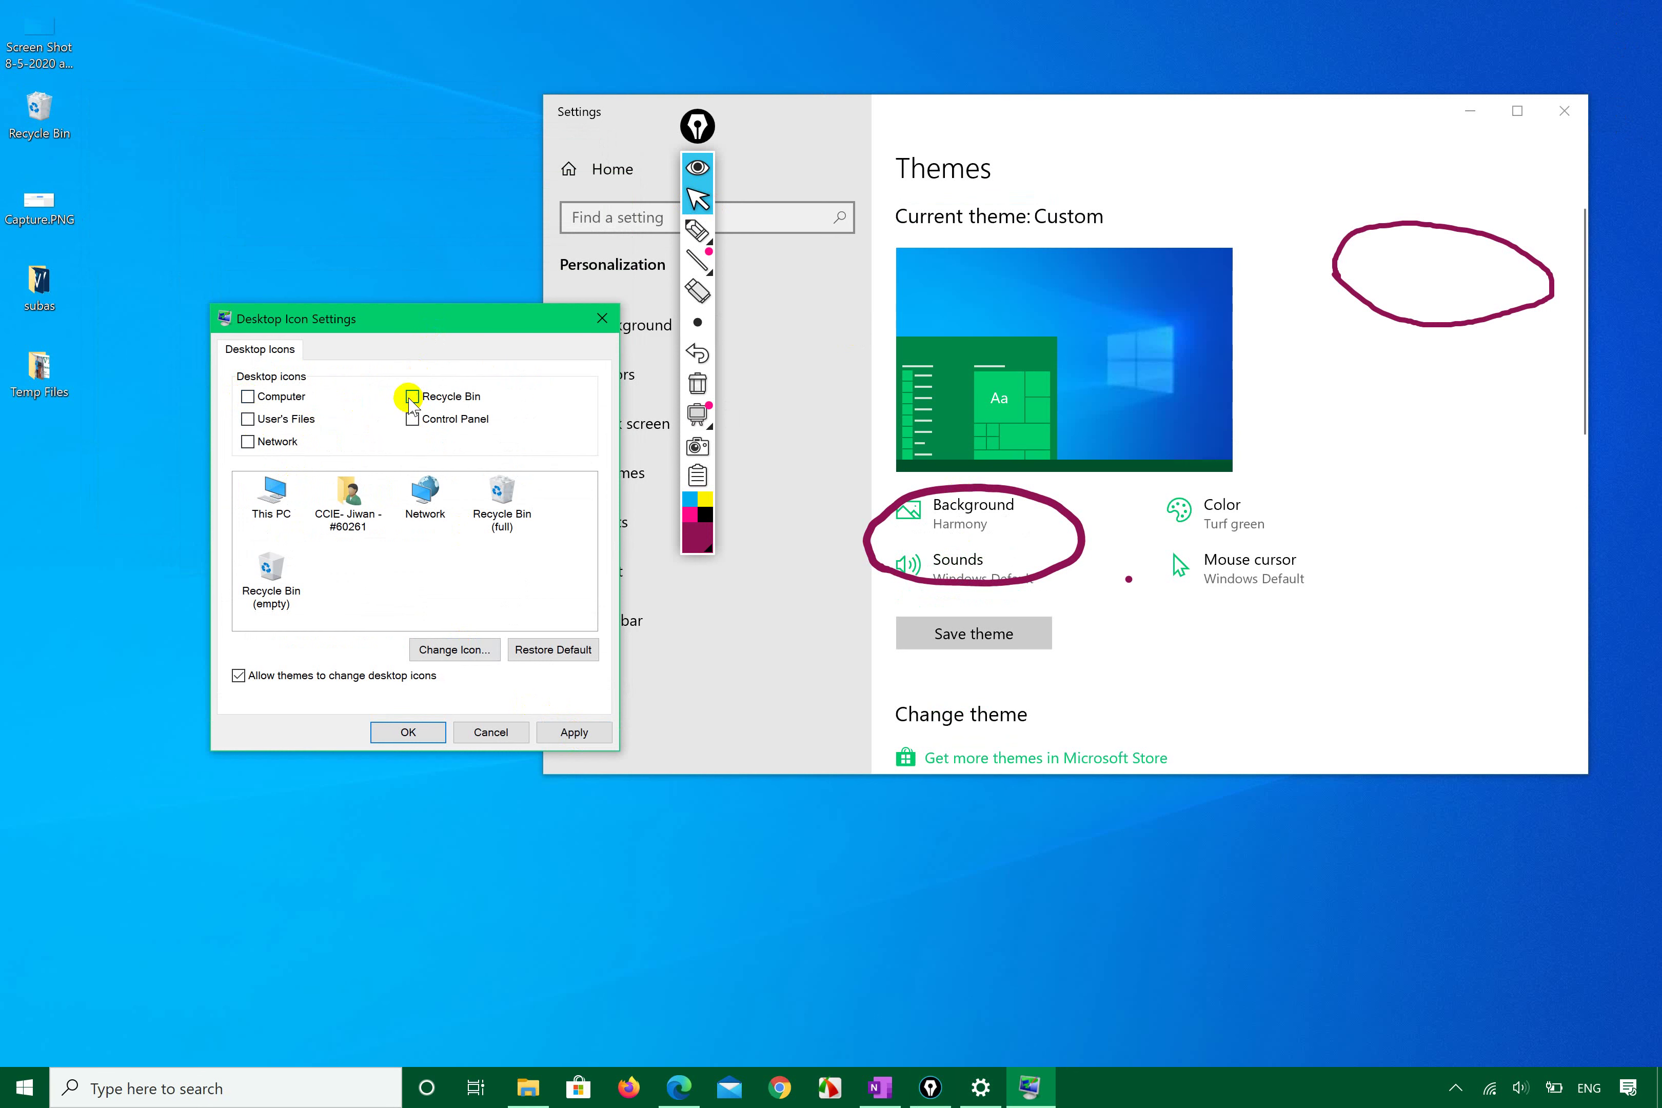
left_click(565, 732)
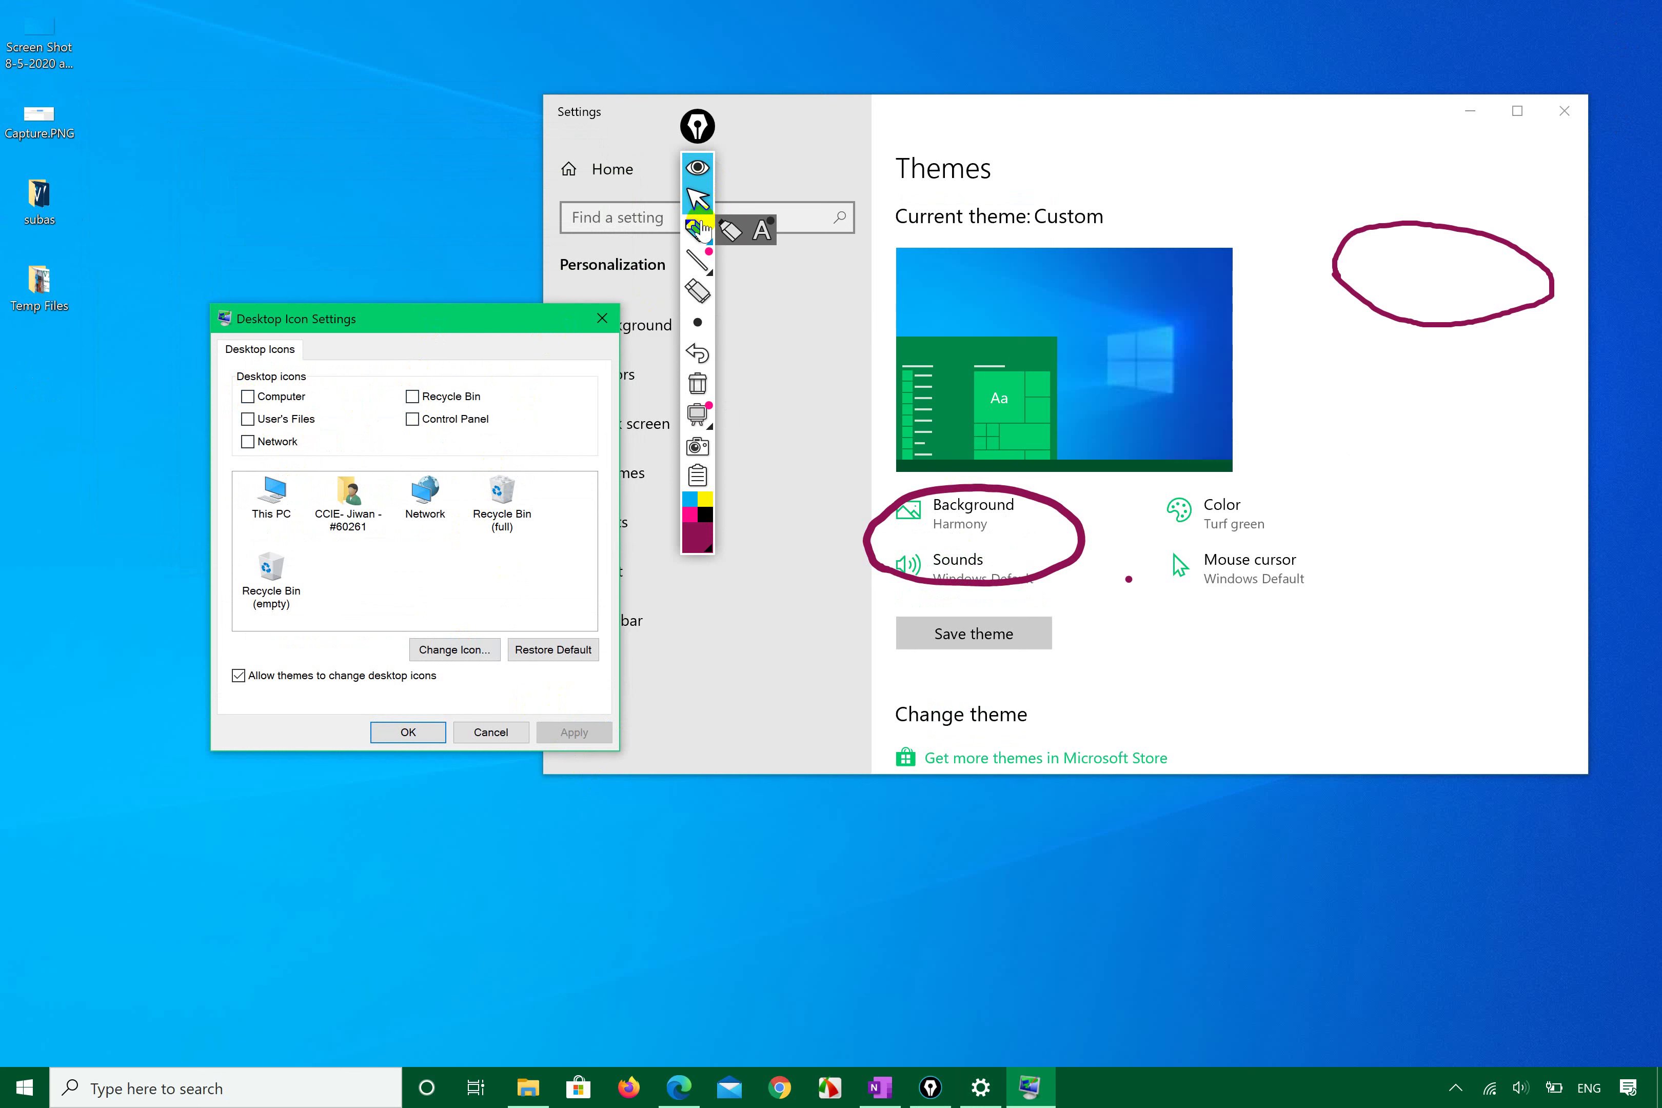
- Select the Recycle Bin desktop icon in Desktop Icon Settings, circle that option with the annotation pen, and return to the normal pointer
left_click(698, 230)
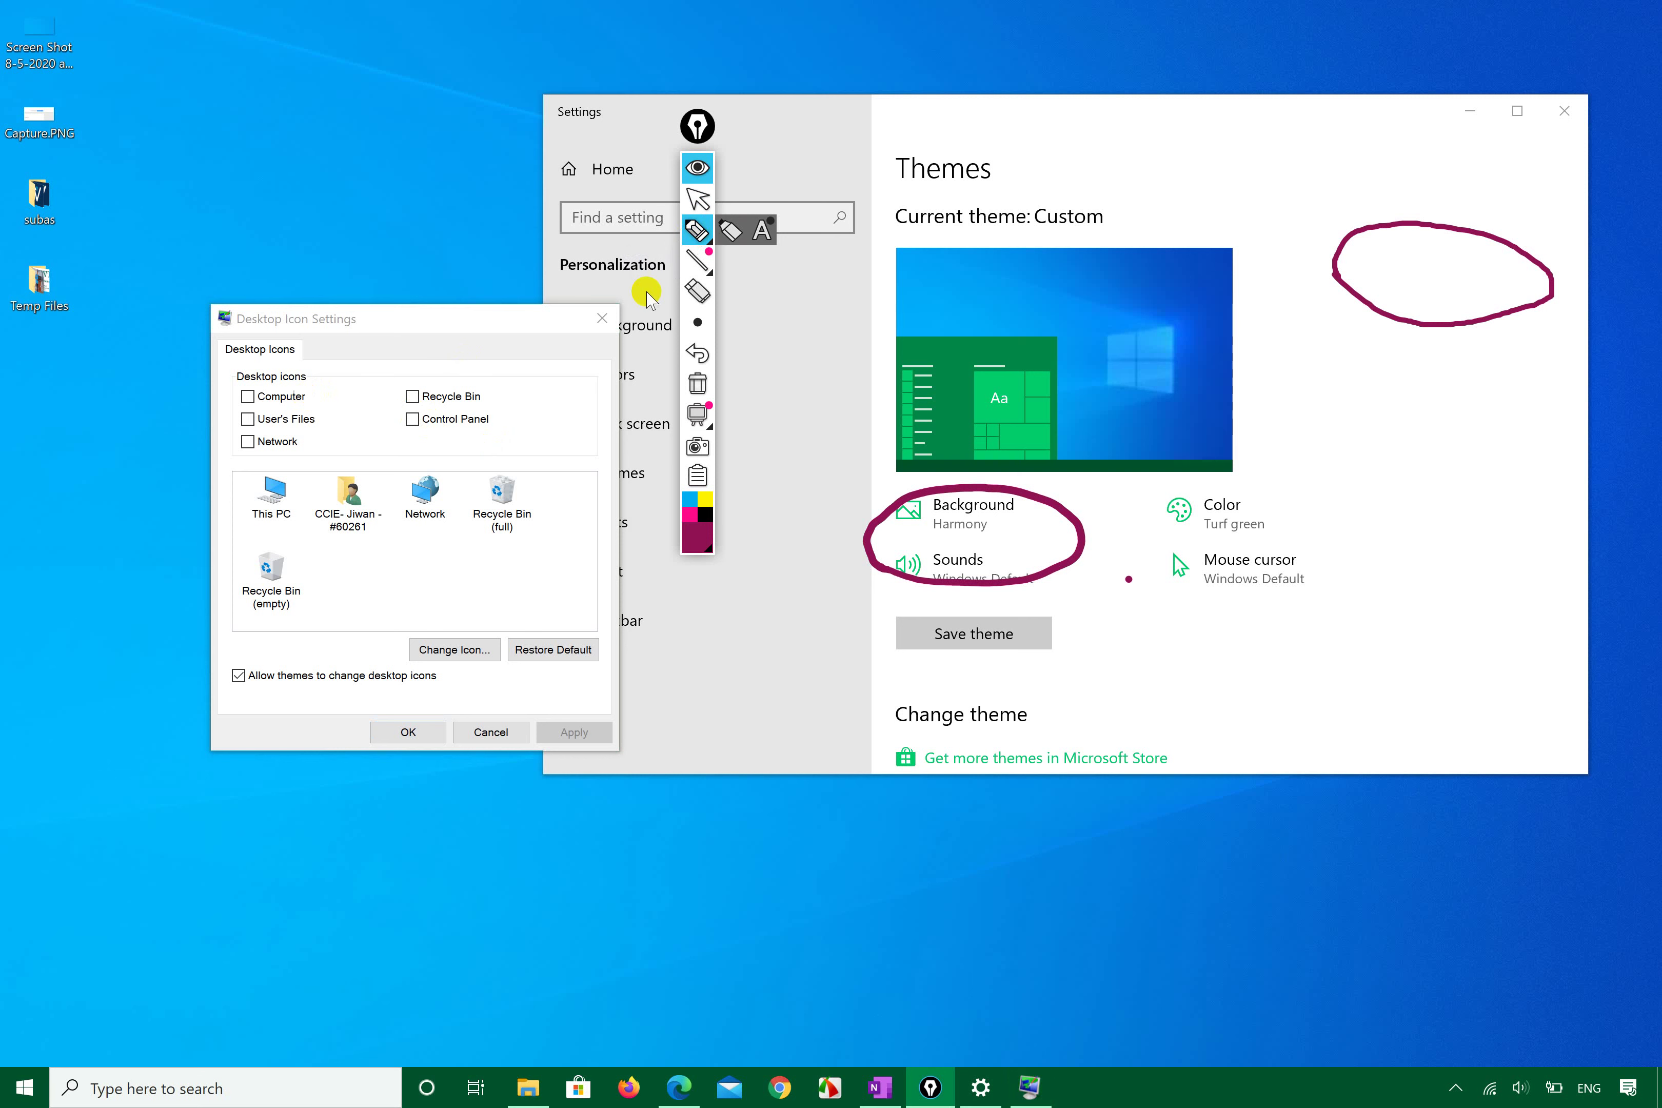
left_click(698, 201)
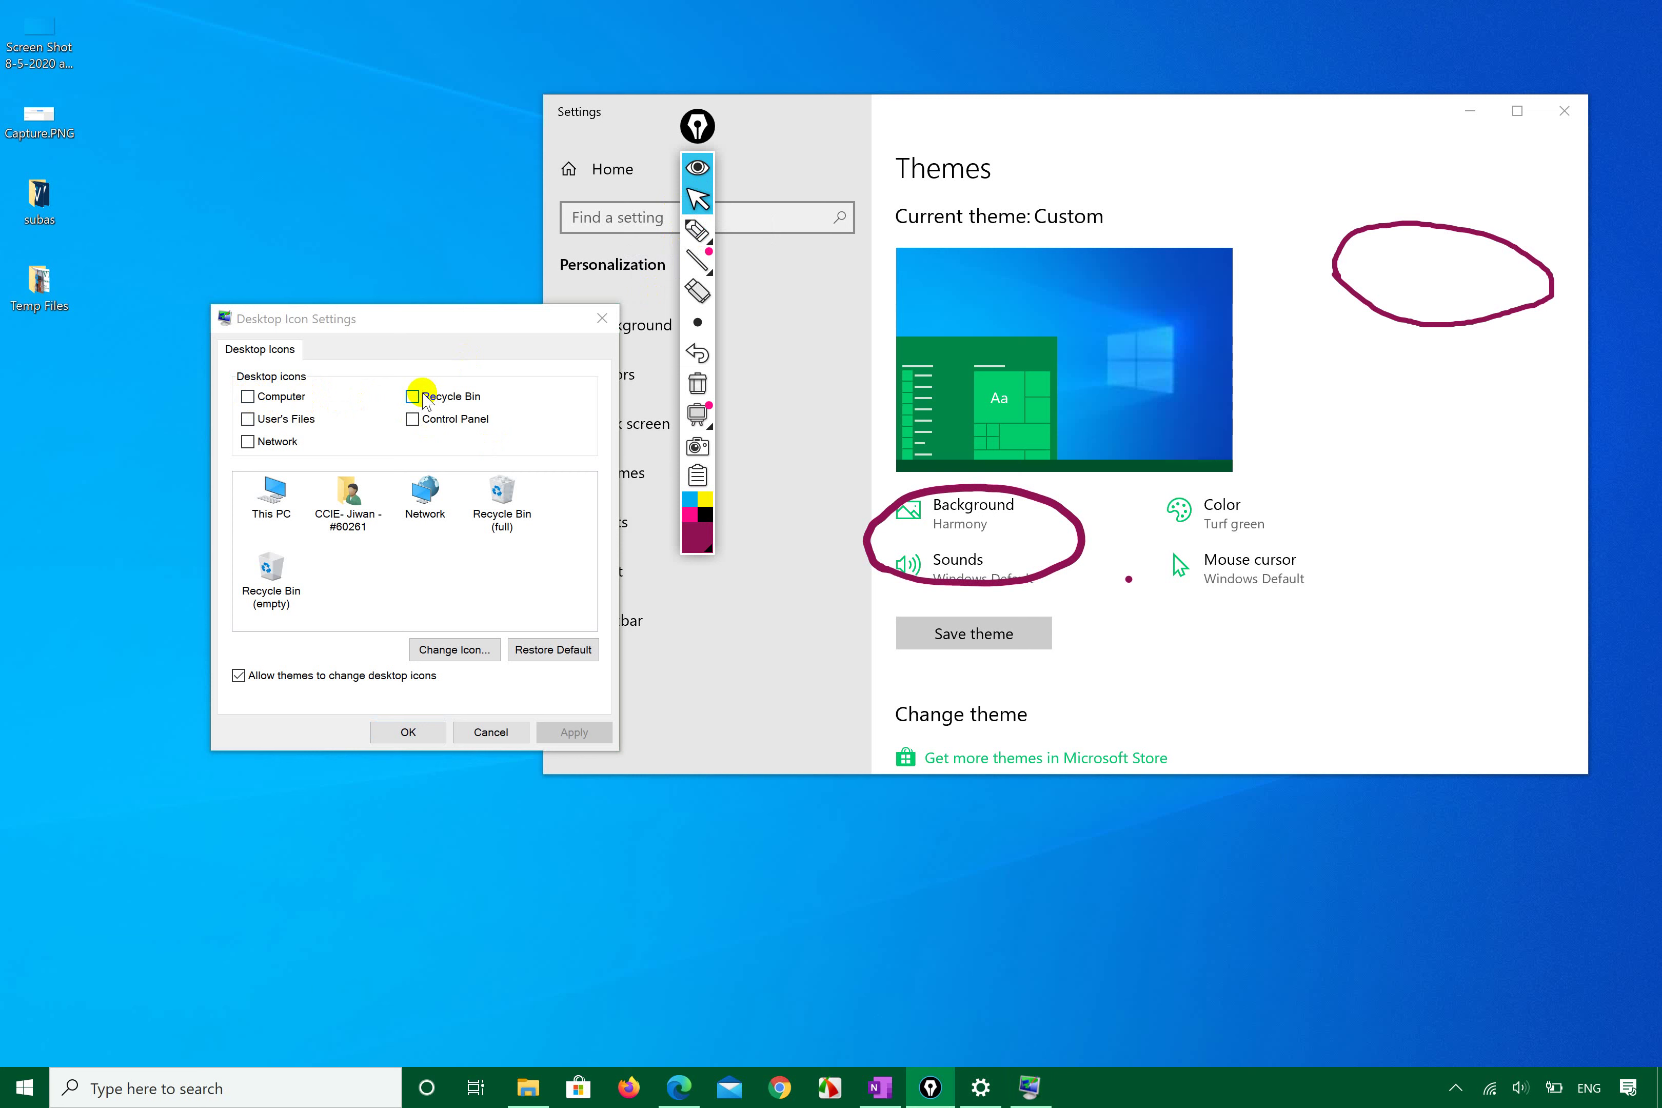
left_click(414, 396)
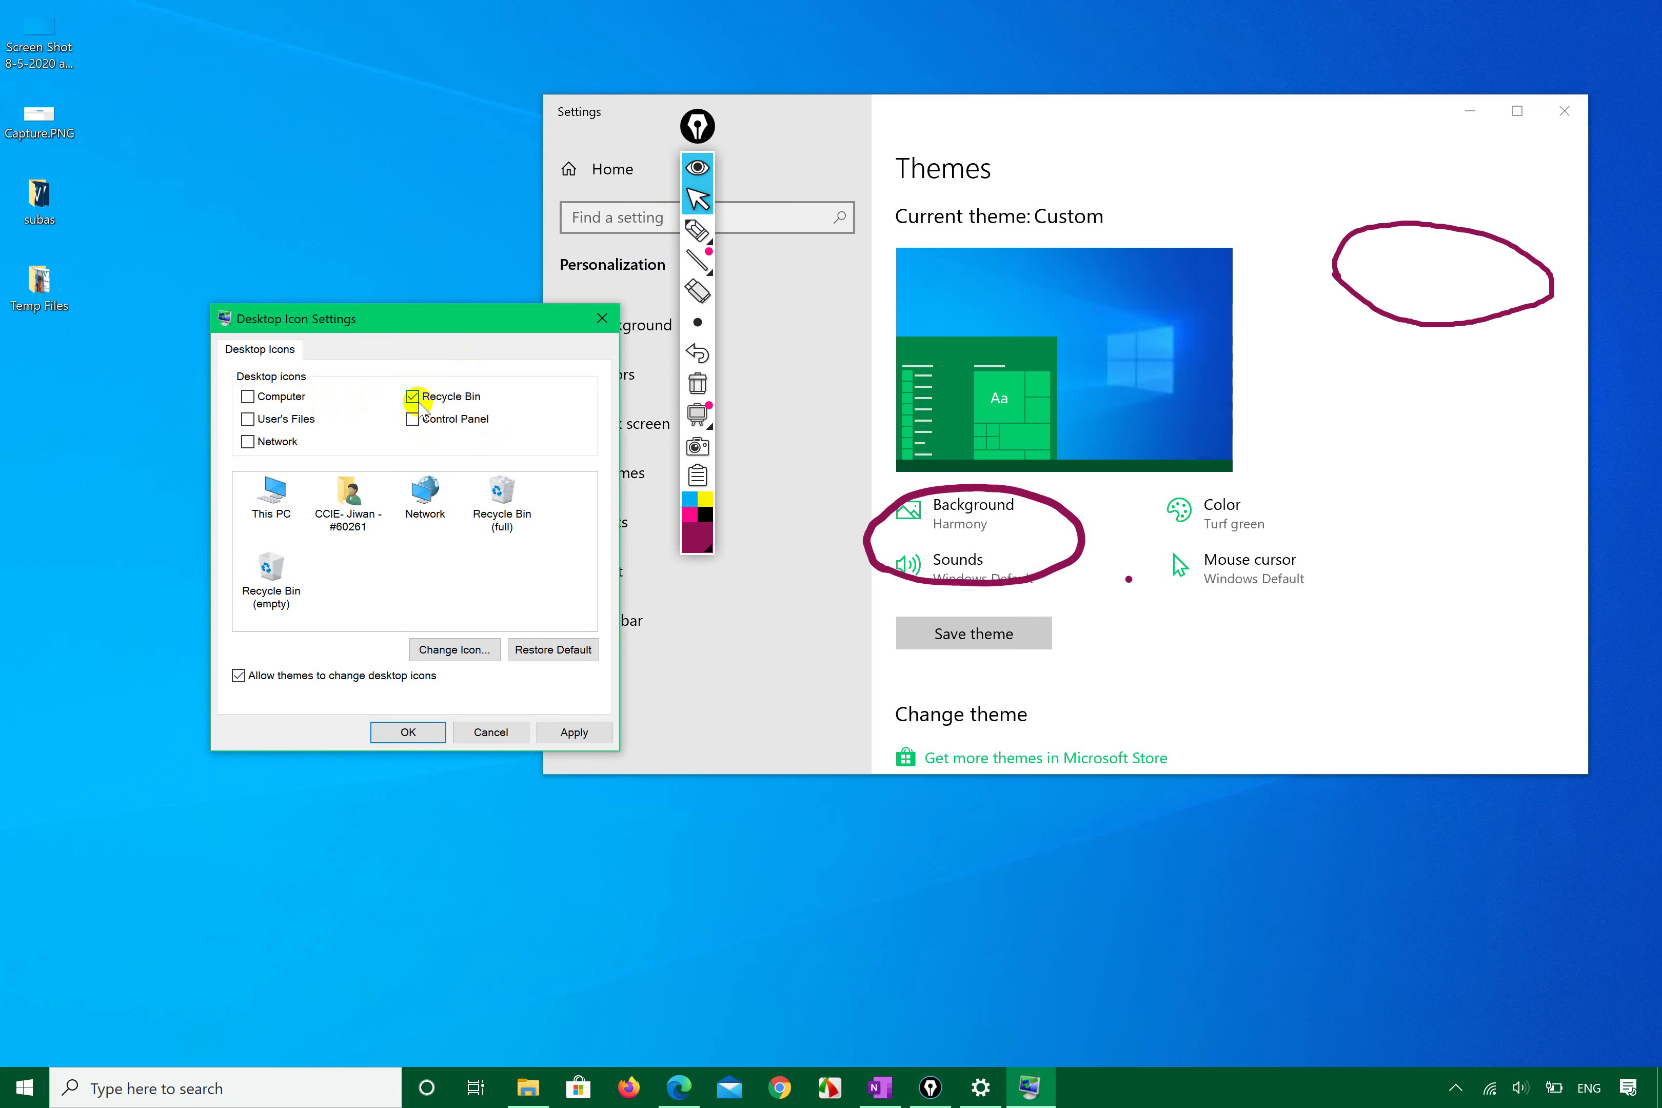
left_click(697, 230)
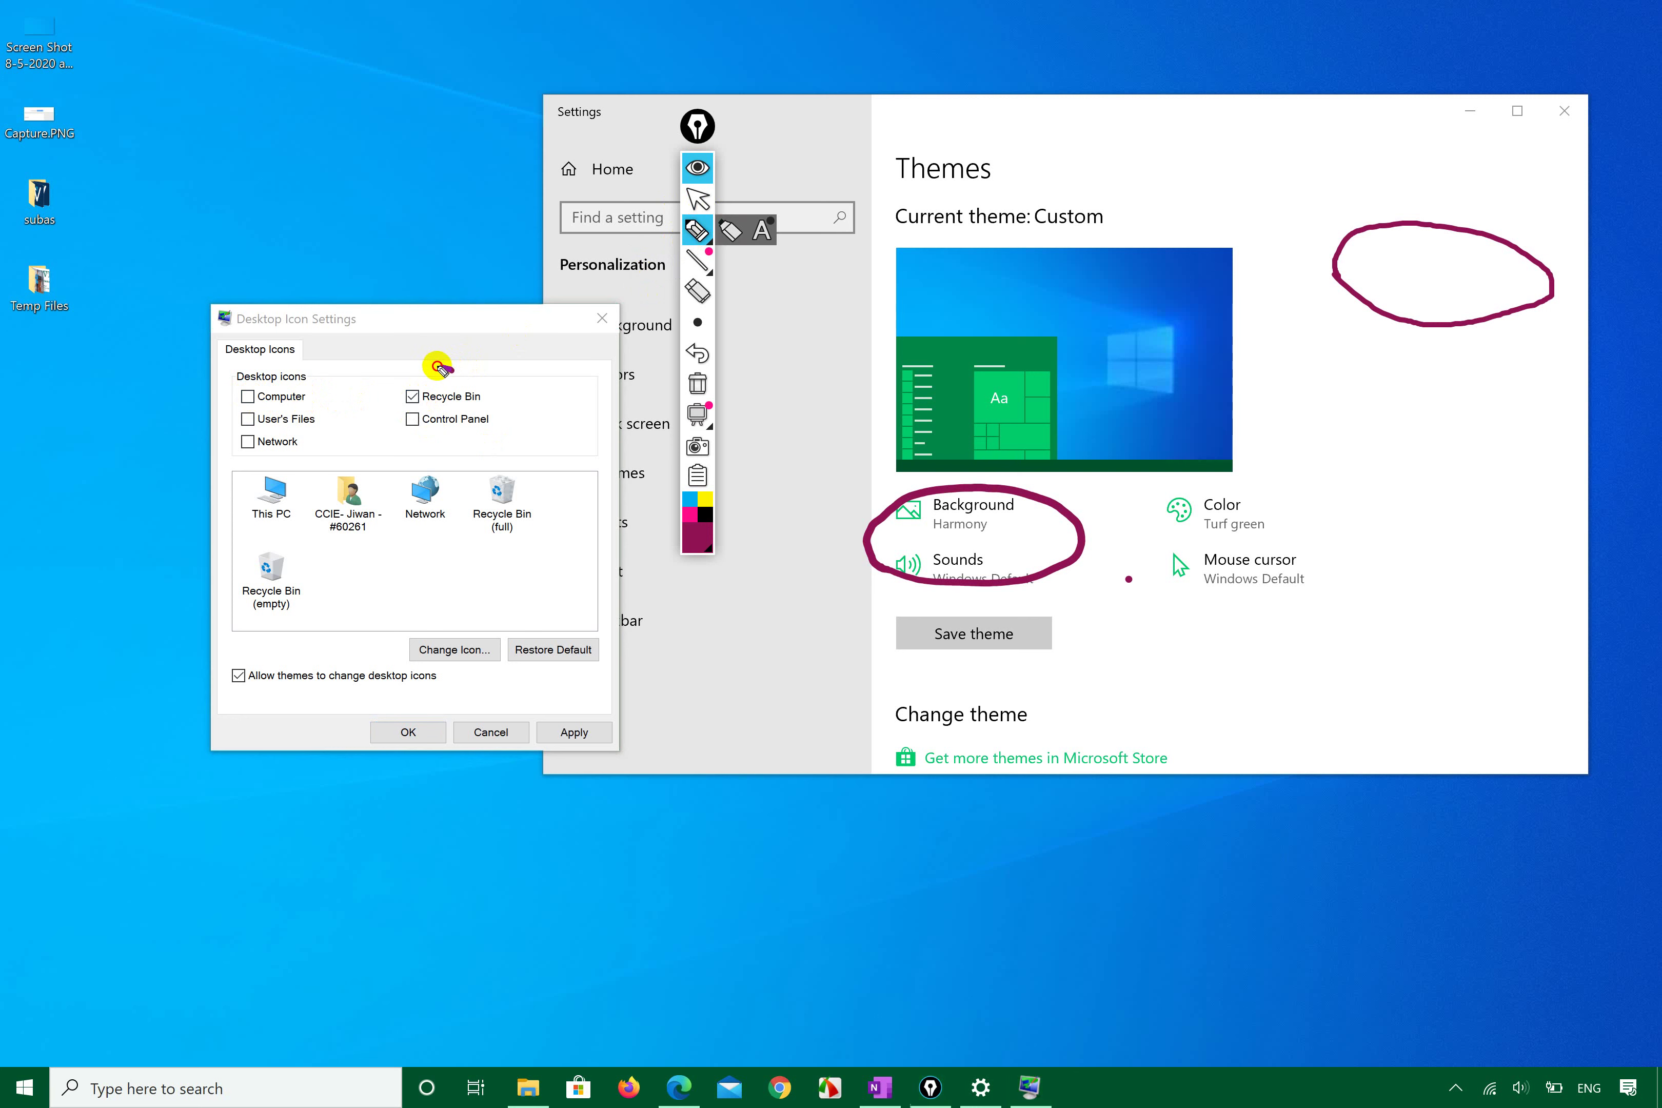
mouse_move(452, 371)
left_mouse_down()
mouse_move(387, 405)
mouse_move(447, 413)
mouse_move(461, 370)
left_mouse_up()
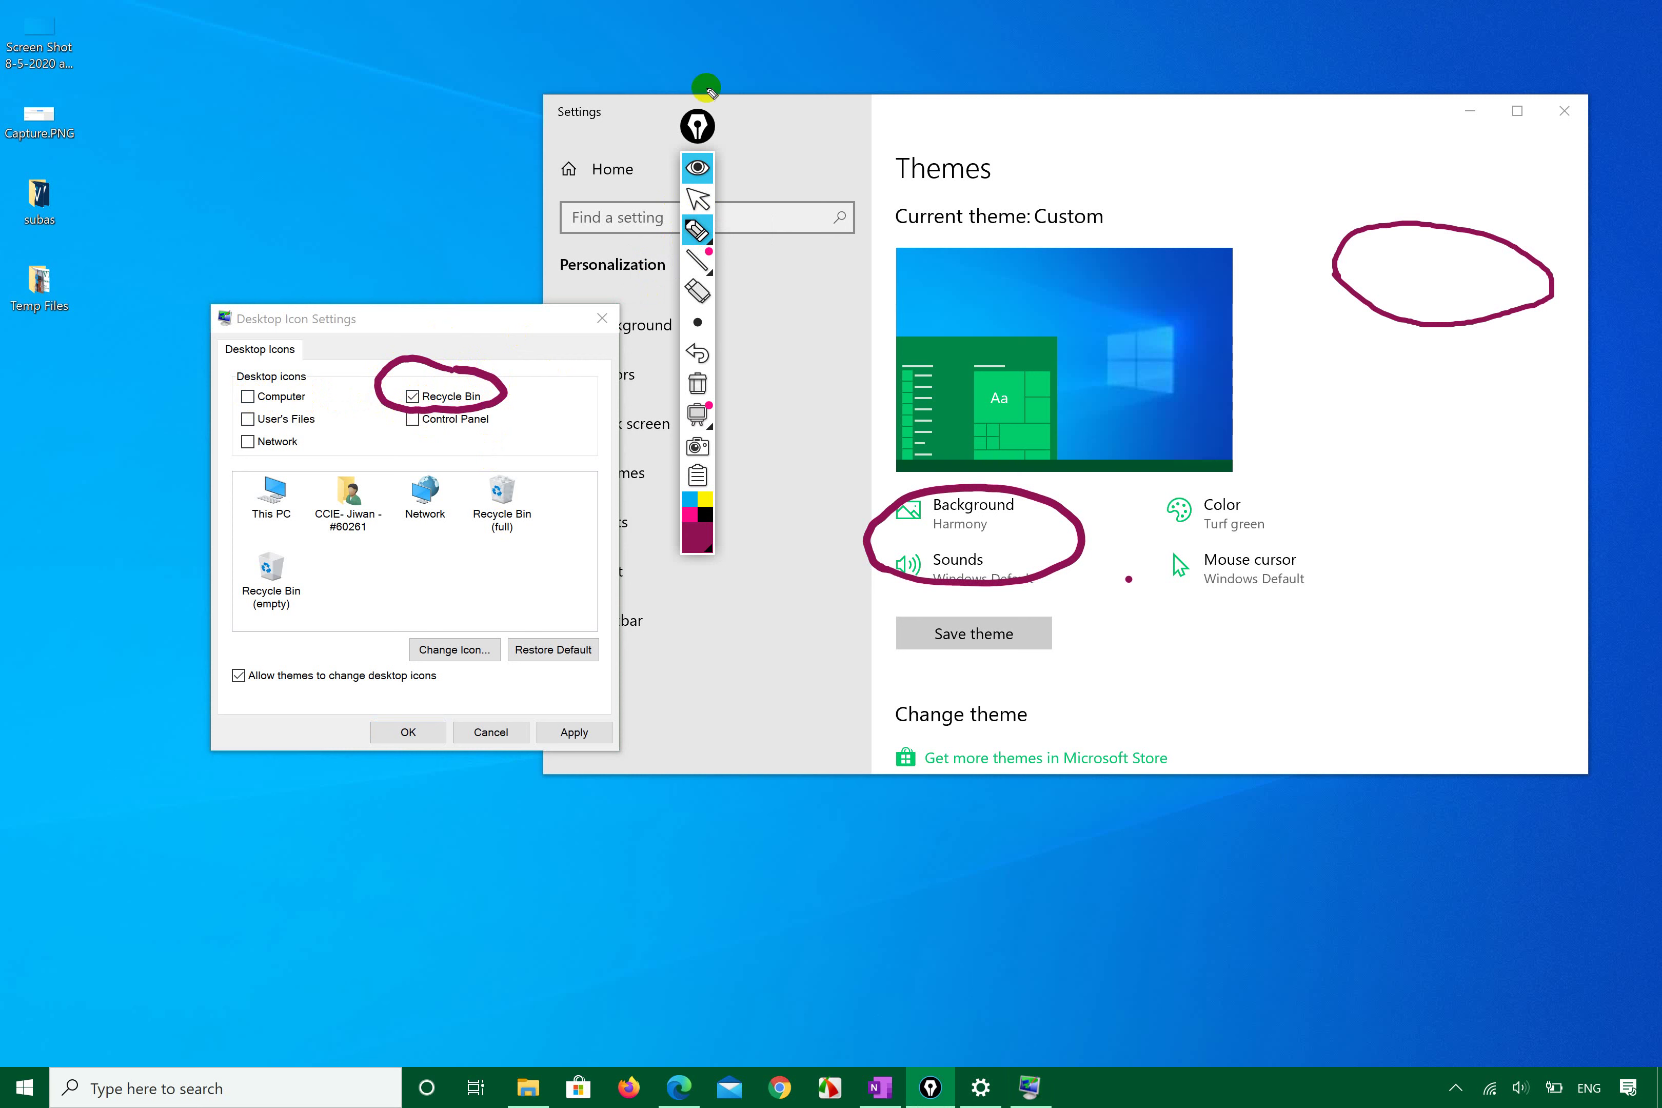
left_click(687, 206)
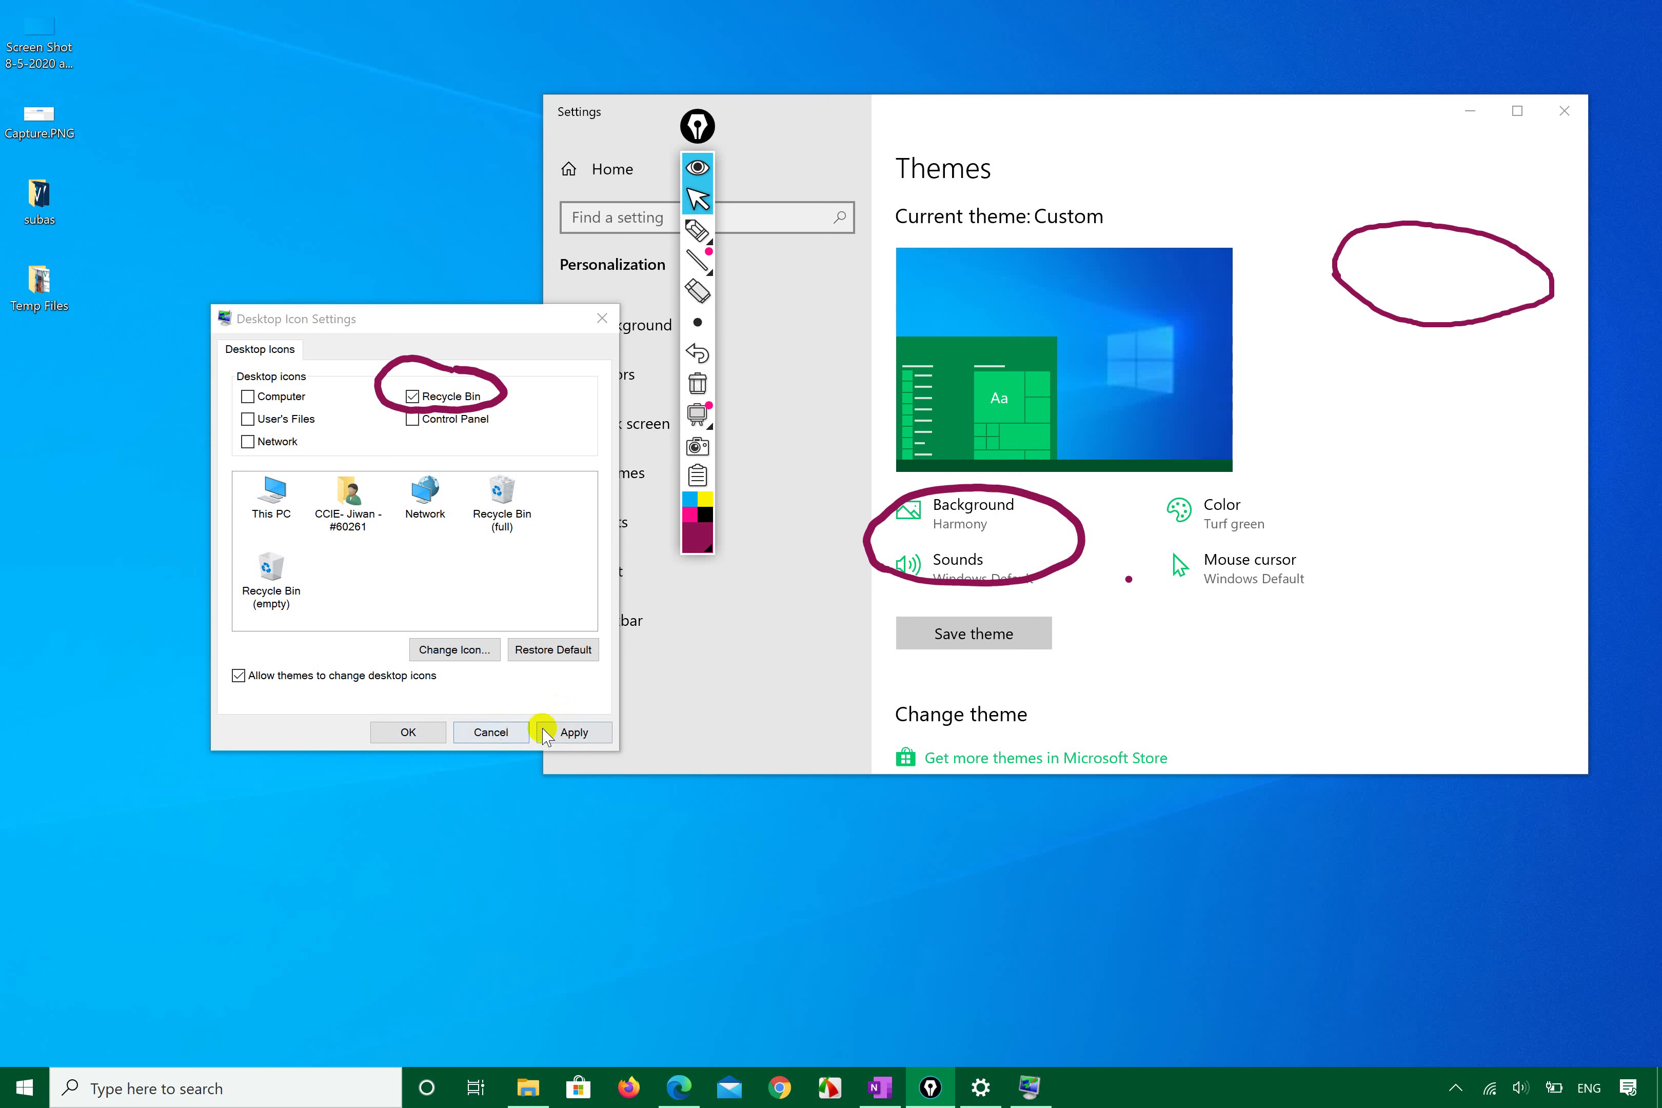
- Apply the Recycle Bin change, circle its icon on the desktop with the annotation pen, and return to the normal pointer
left_click(574, 733)
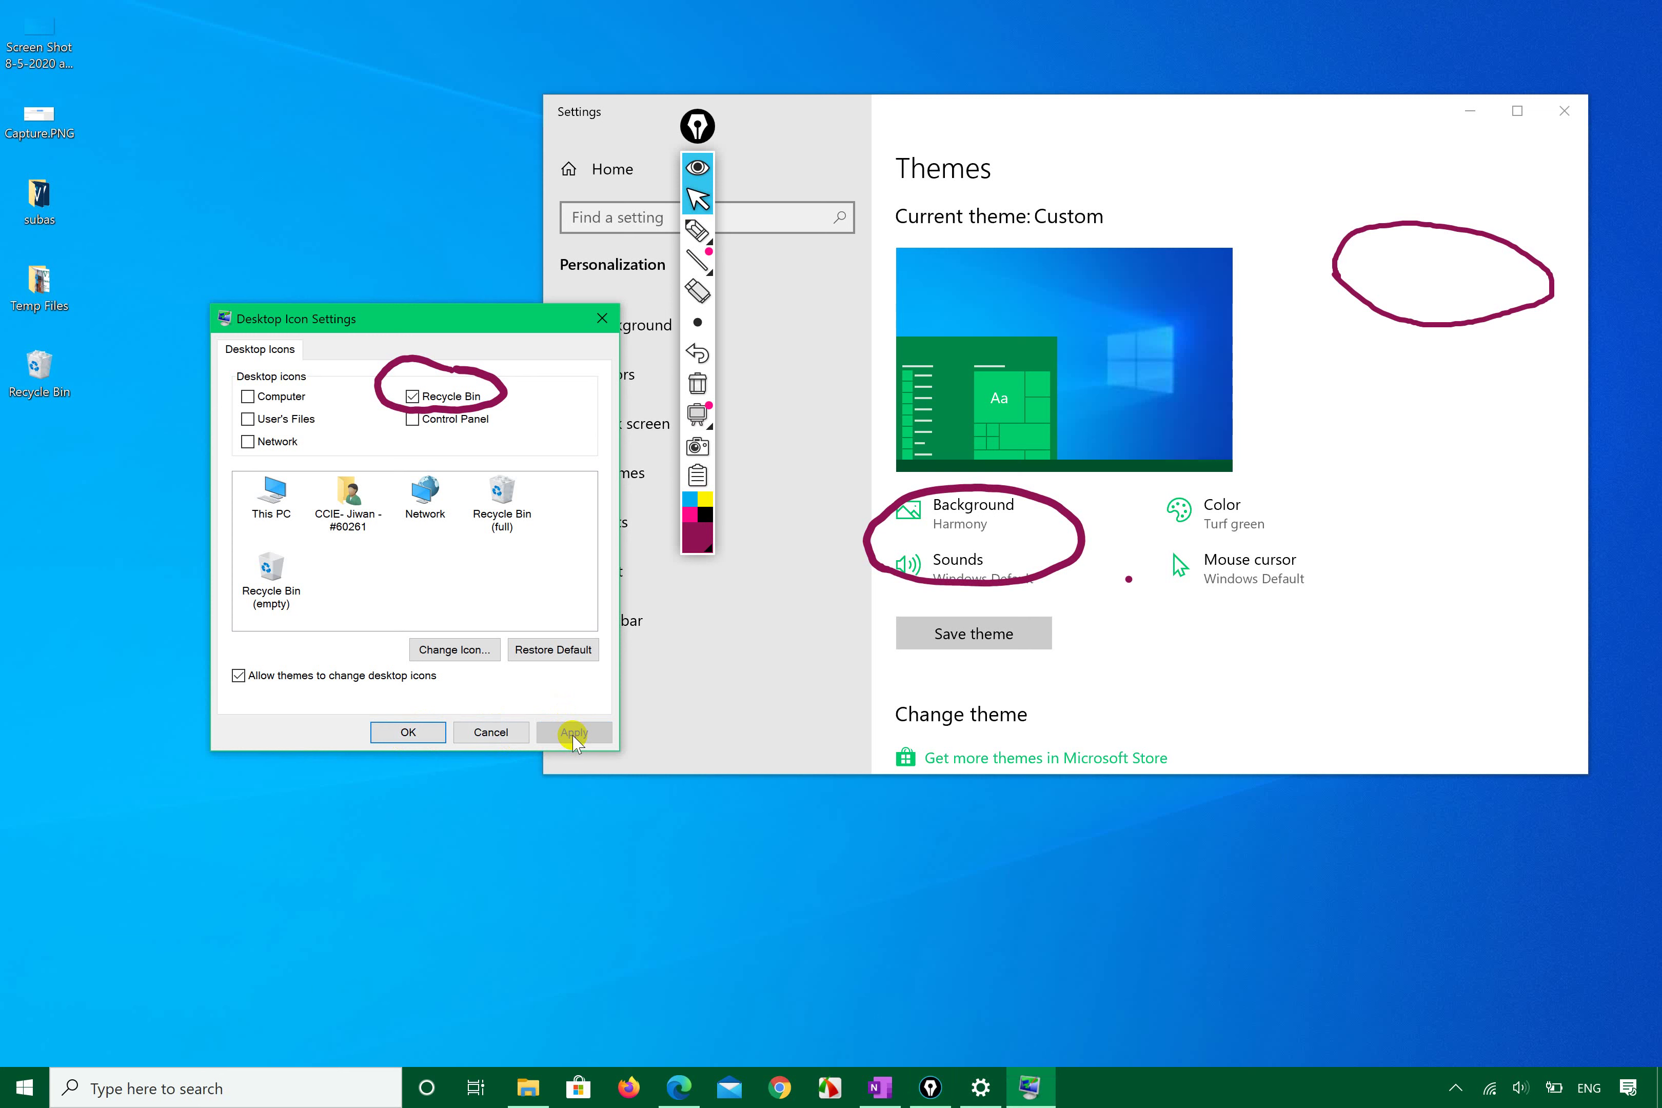
left_click(698, 230)
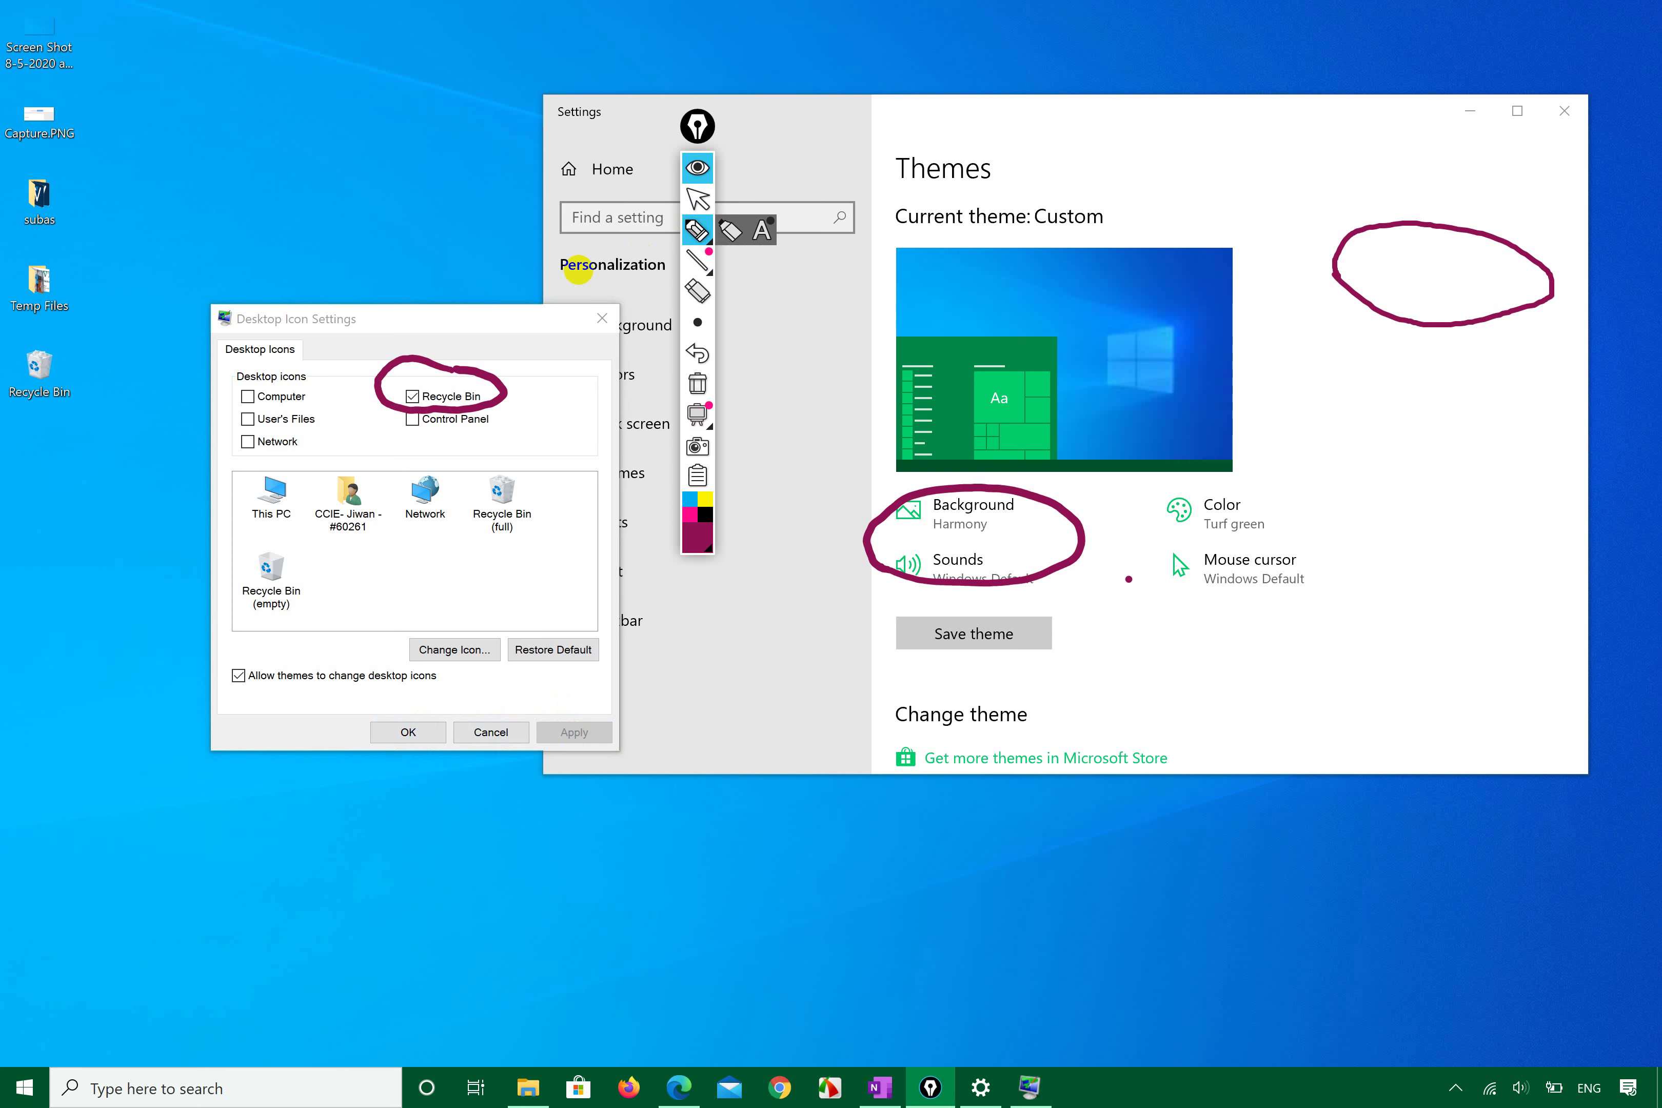
mouse_move(67, 447)
left_mouse_down()
mouse_move(107, 341)
mouse_move(29, 438)
mouse_move(55, 434)
left_mouse_up()
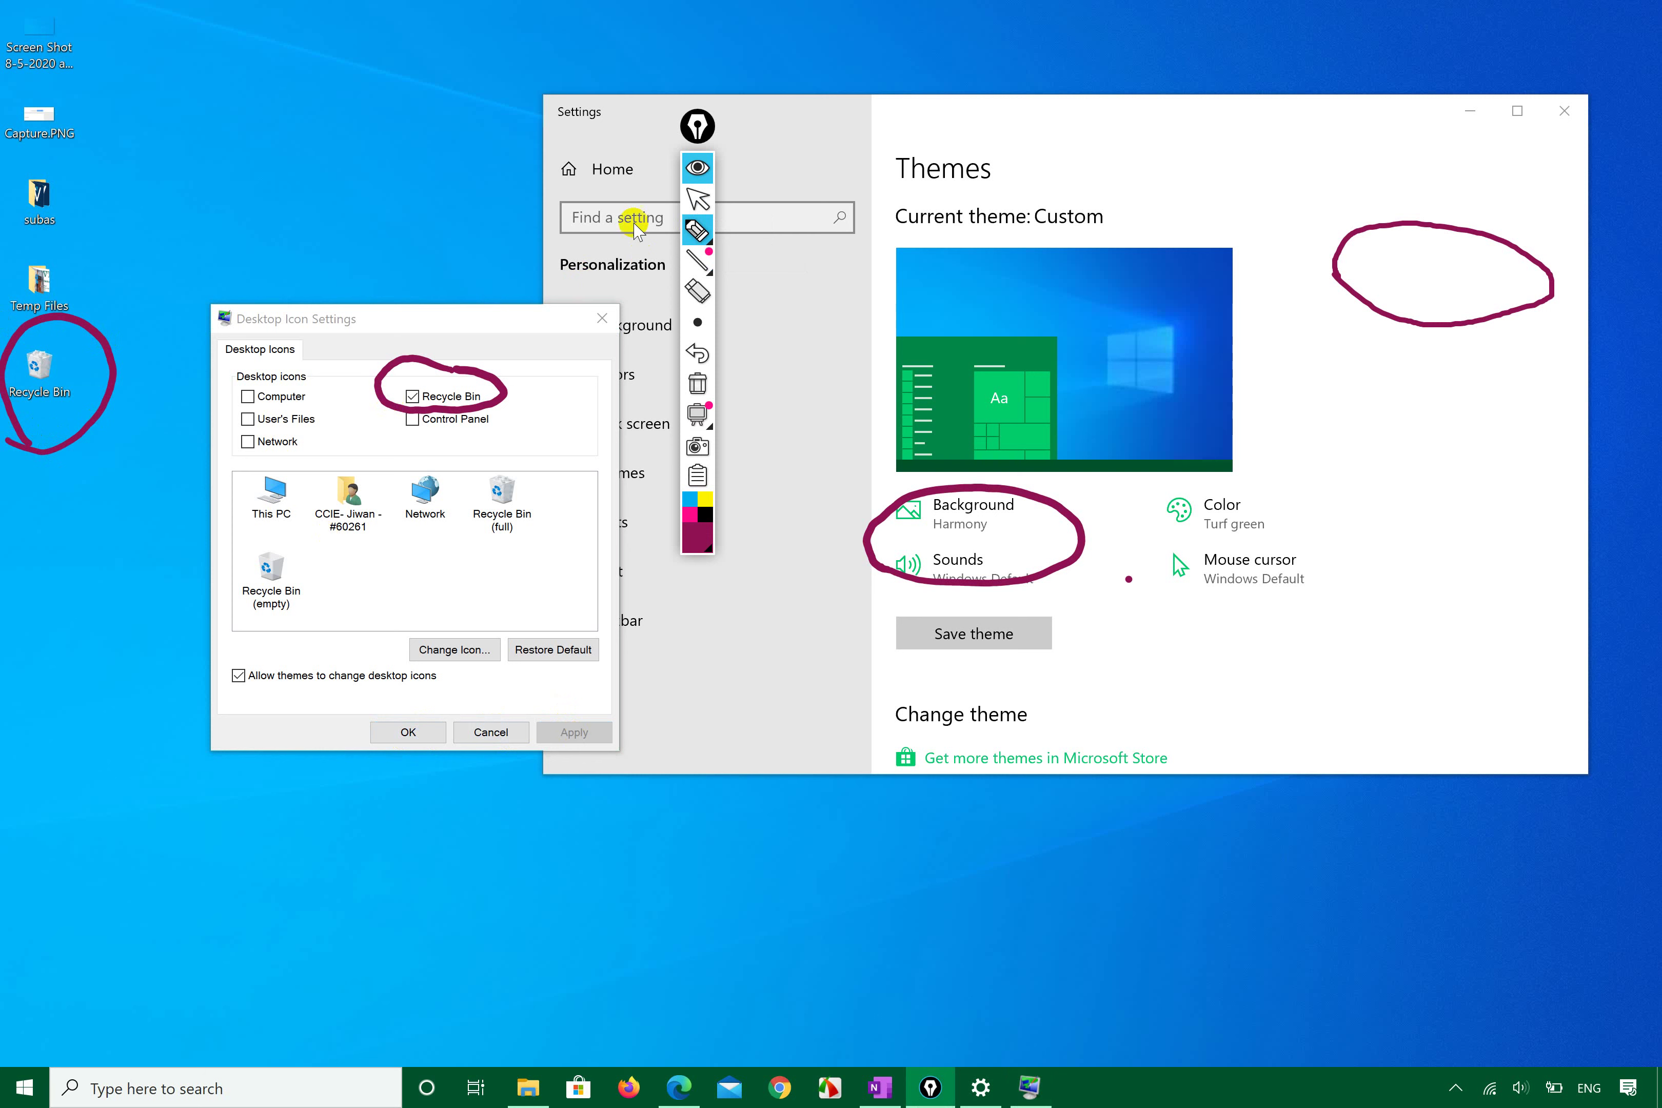
left_click(699, 201)
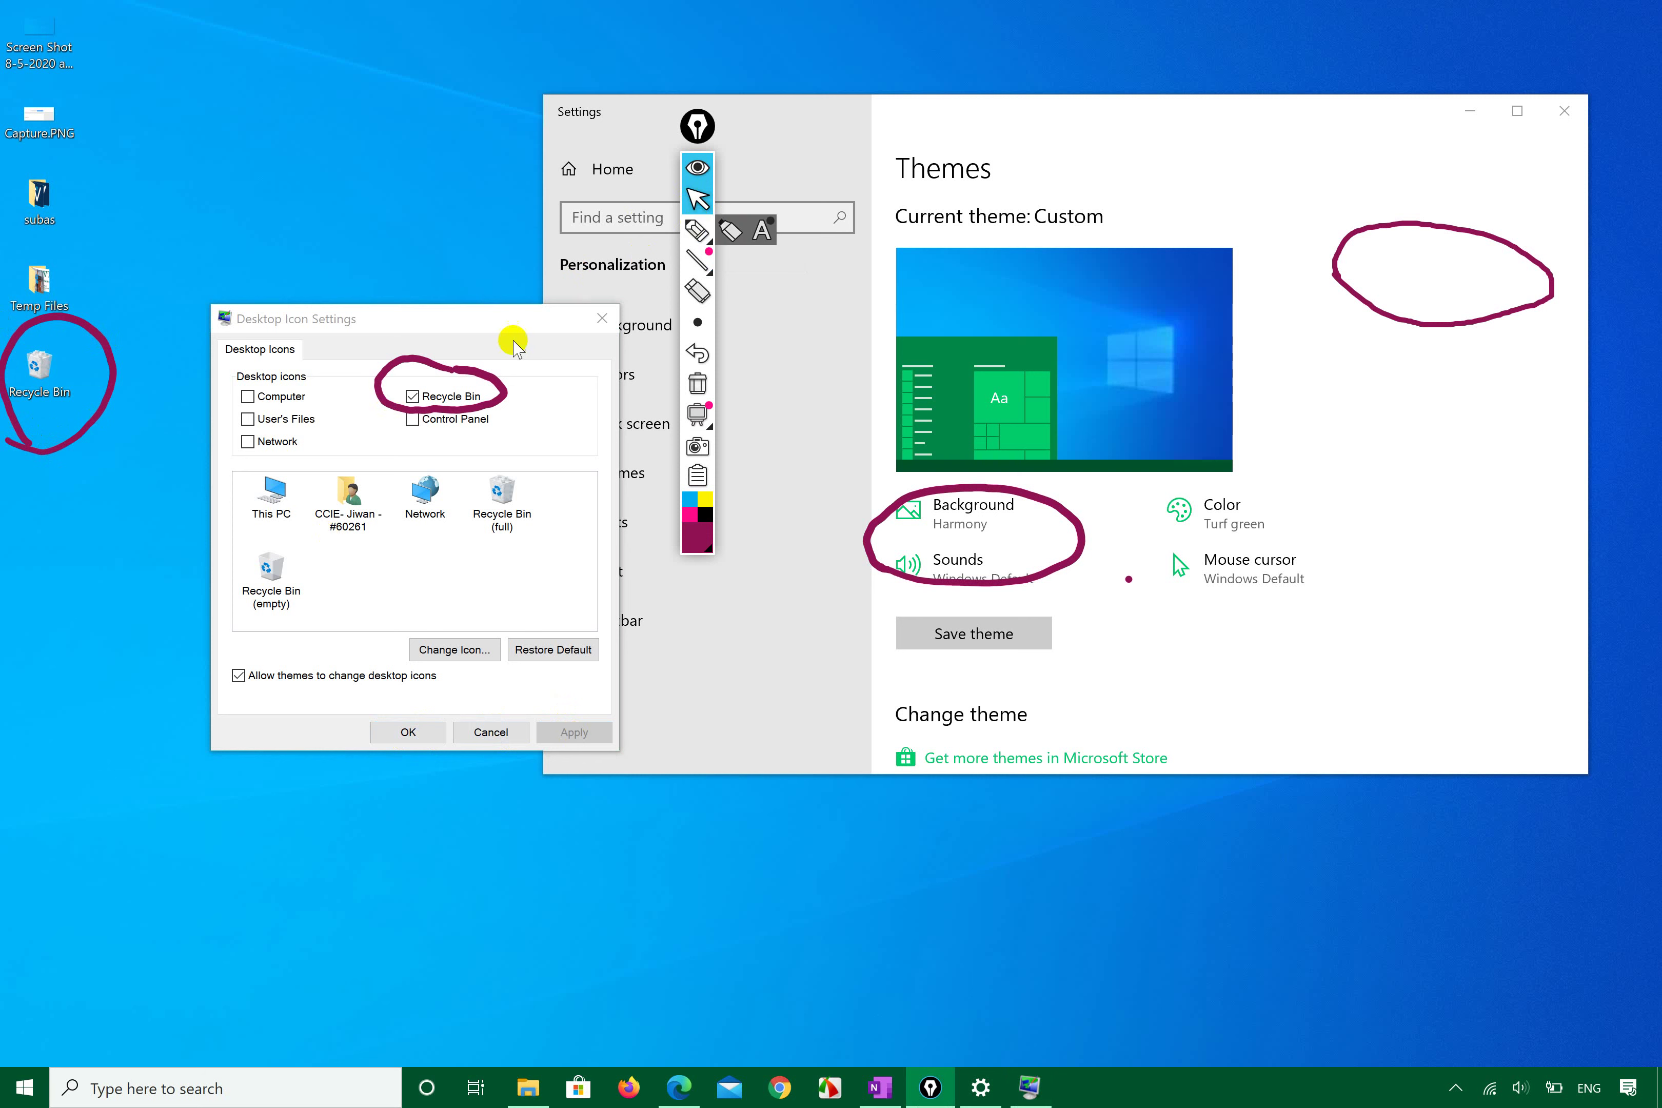
- Show the Computer icon on the desktop, apply the change, and close Desktop Icon Settings
left_click(252, 398)
left_click(572, 732)
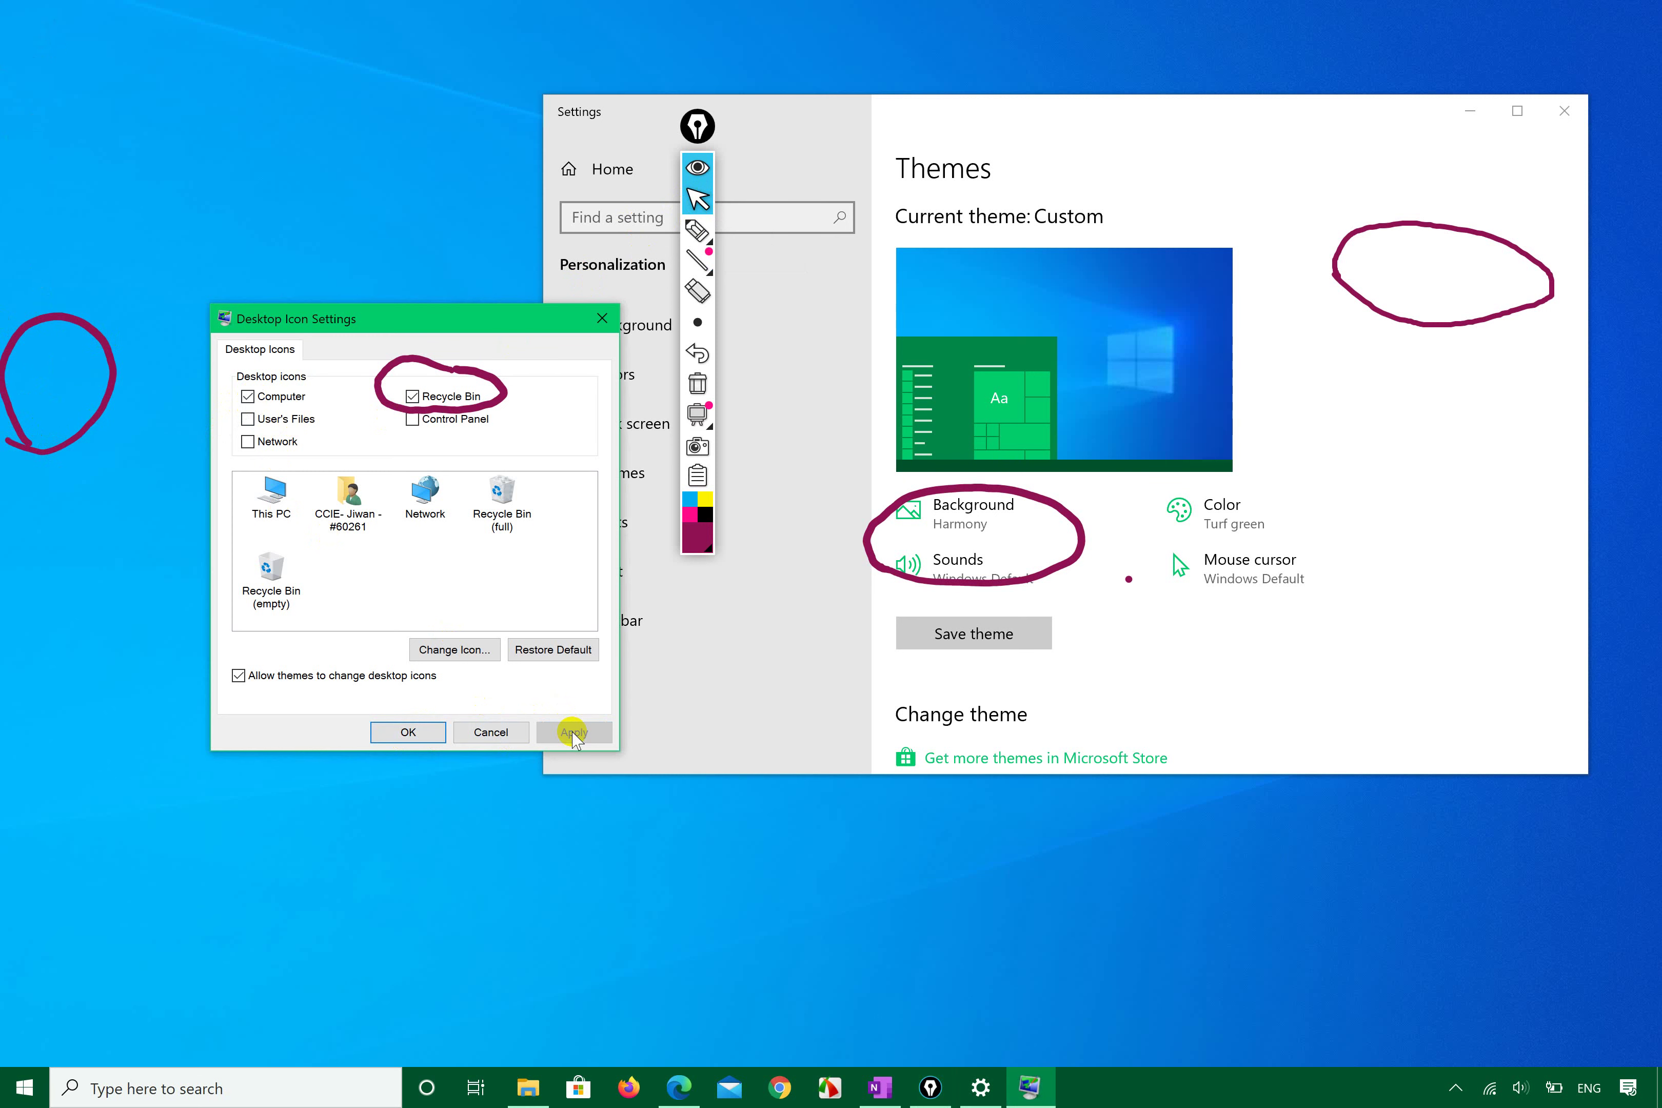
left_click(402, 730)
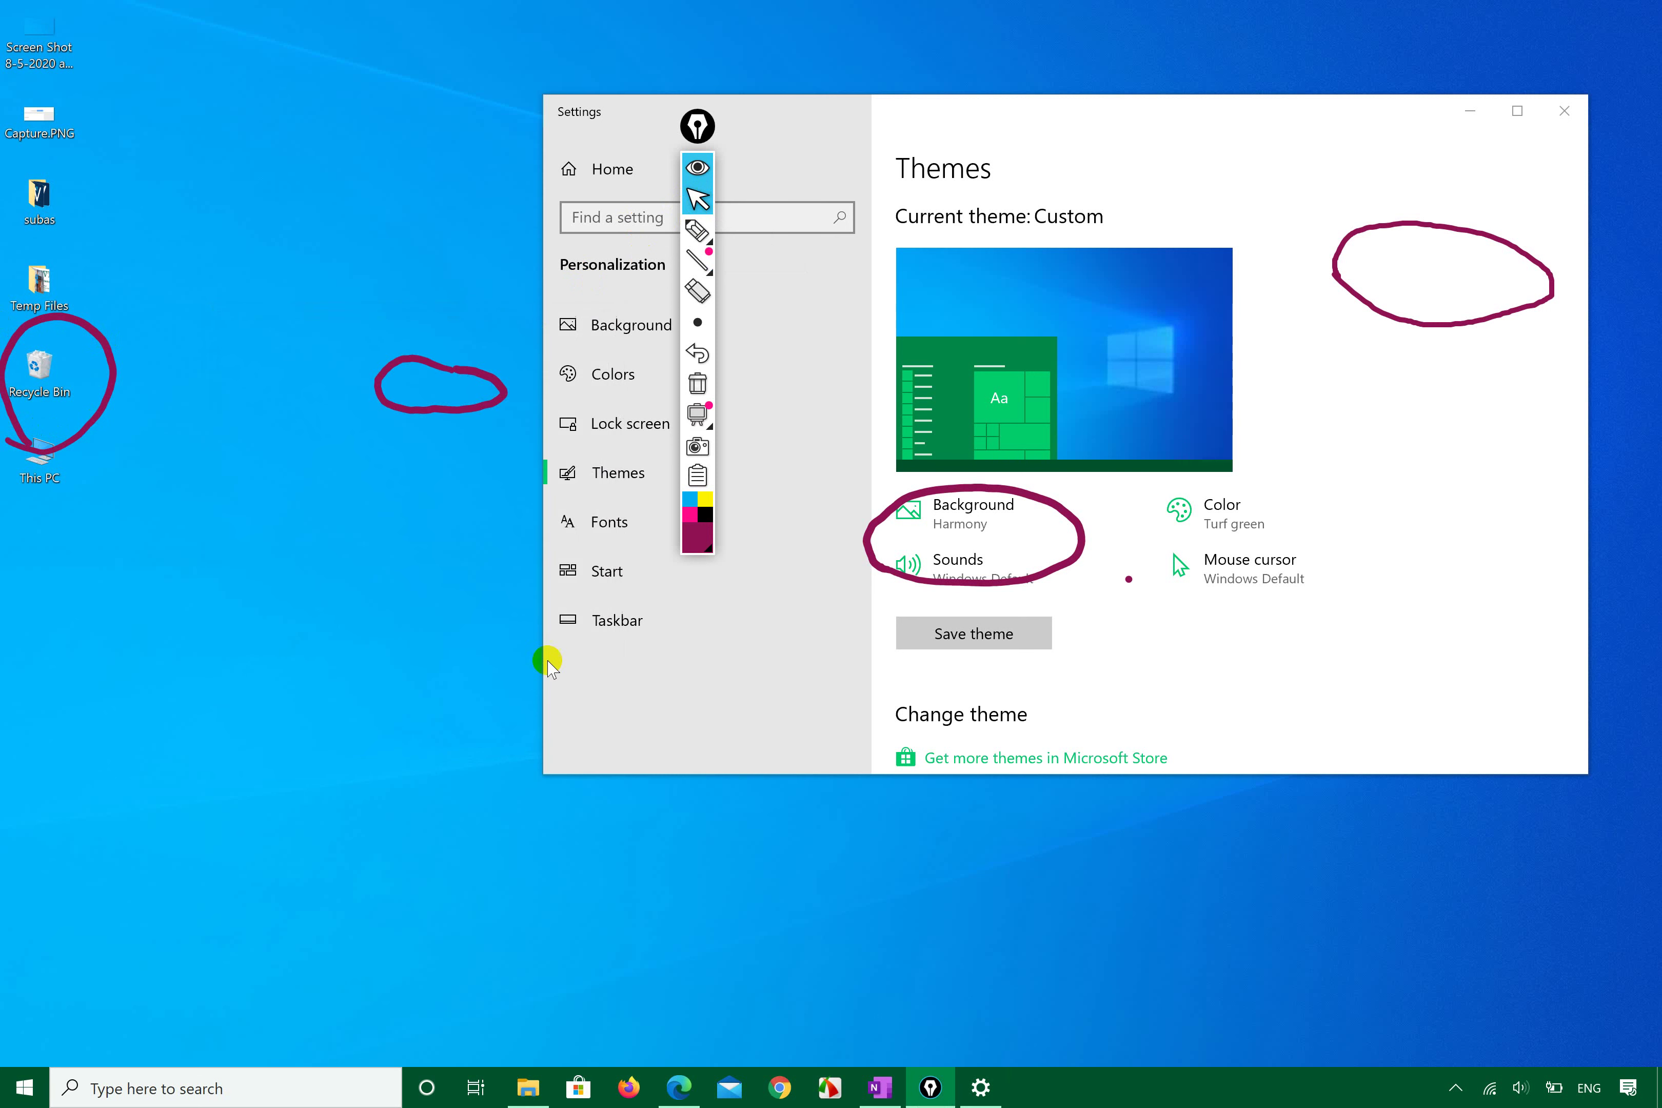
- Remove the pen circles around the desktop Recycle Bin and the former Recycle Bin option, and return to the normal pointer
left_click(89, 427)
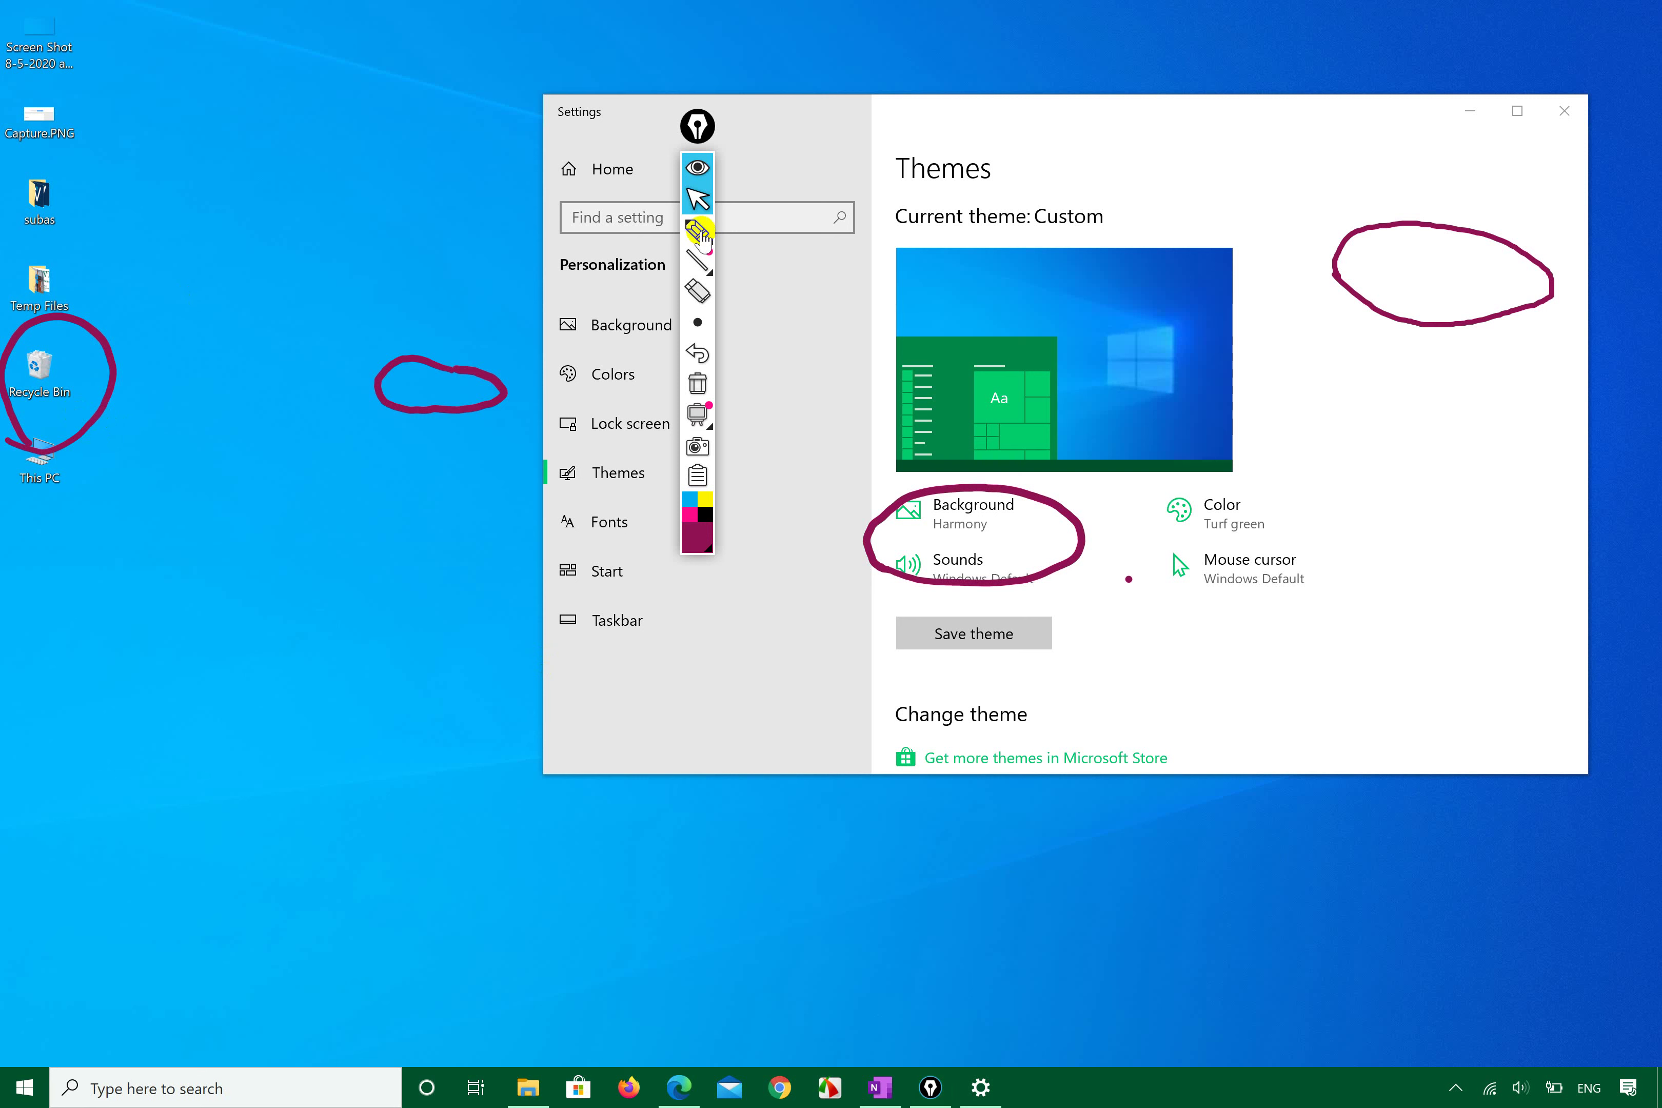
left_click(697, 231)
mouse_move(185, 396)
left_mouse_down()
mouse_move(56, 456)
mouse_move(82, 400)
mouse_move(27, 500)
mouse_move(386, 360)
mouse_move(429, 415)
left_mouse_up()
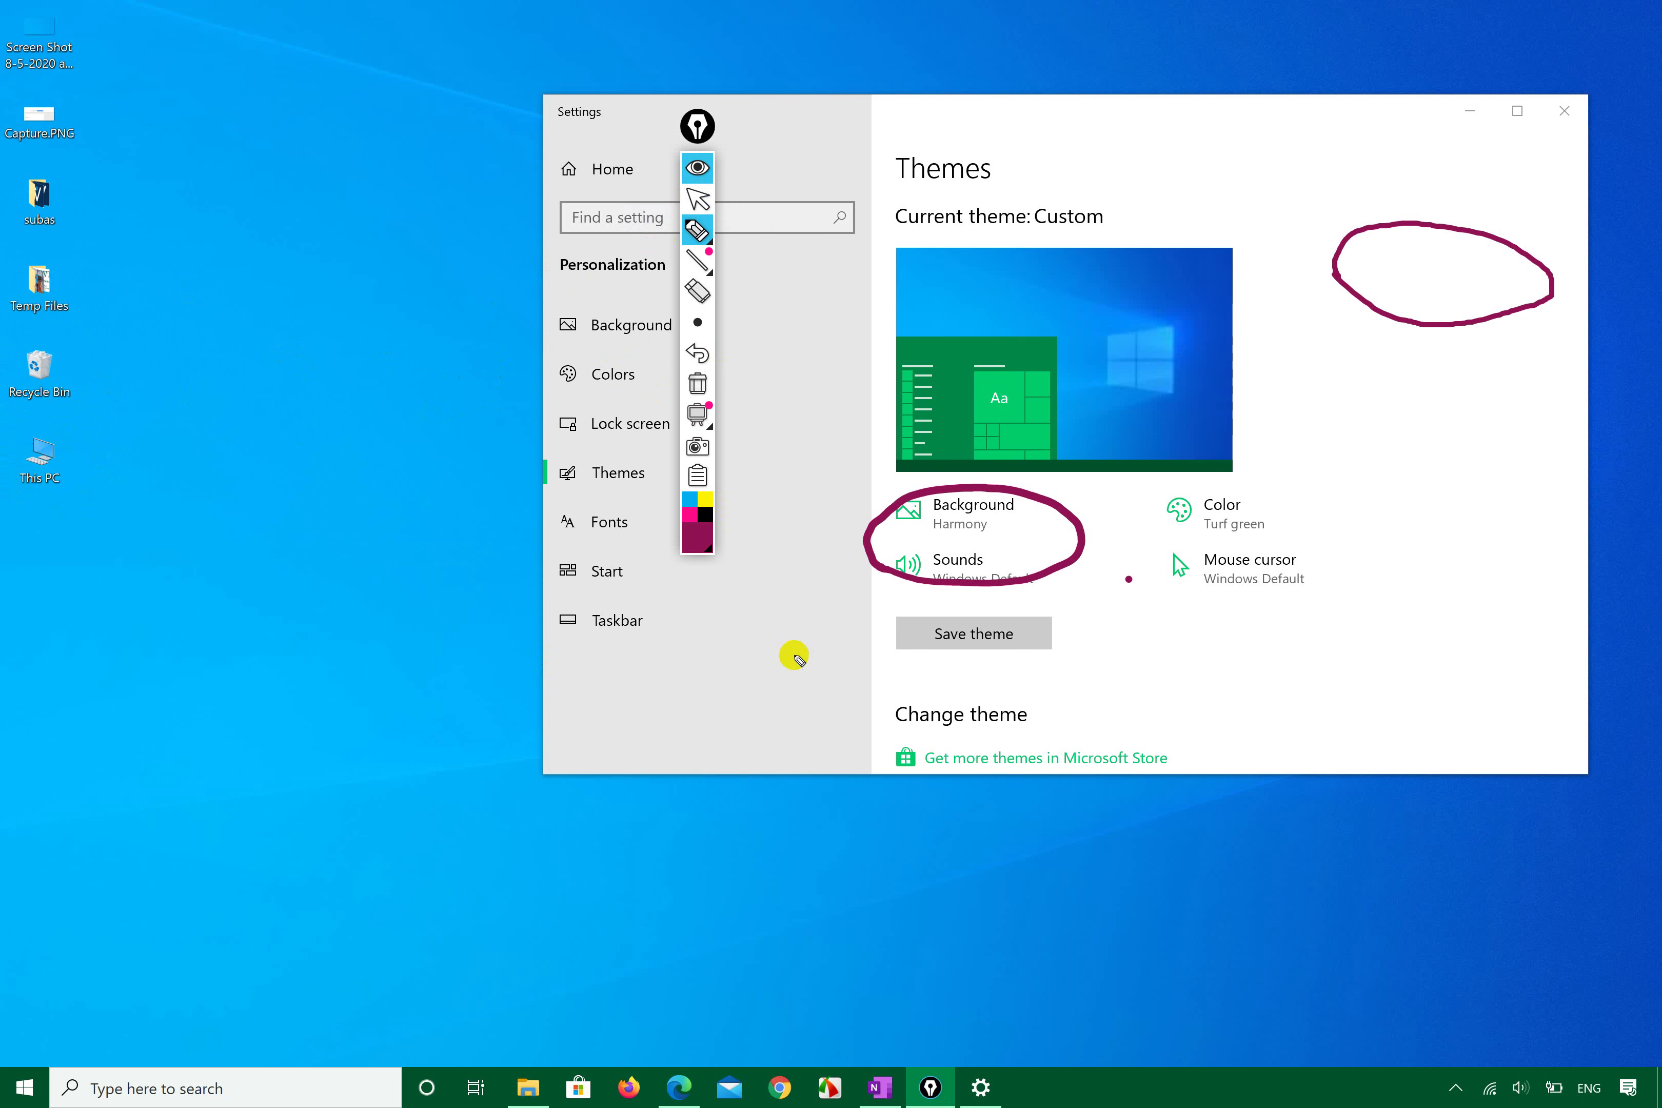
left_click(697, 198)
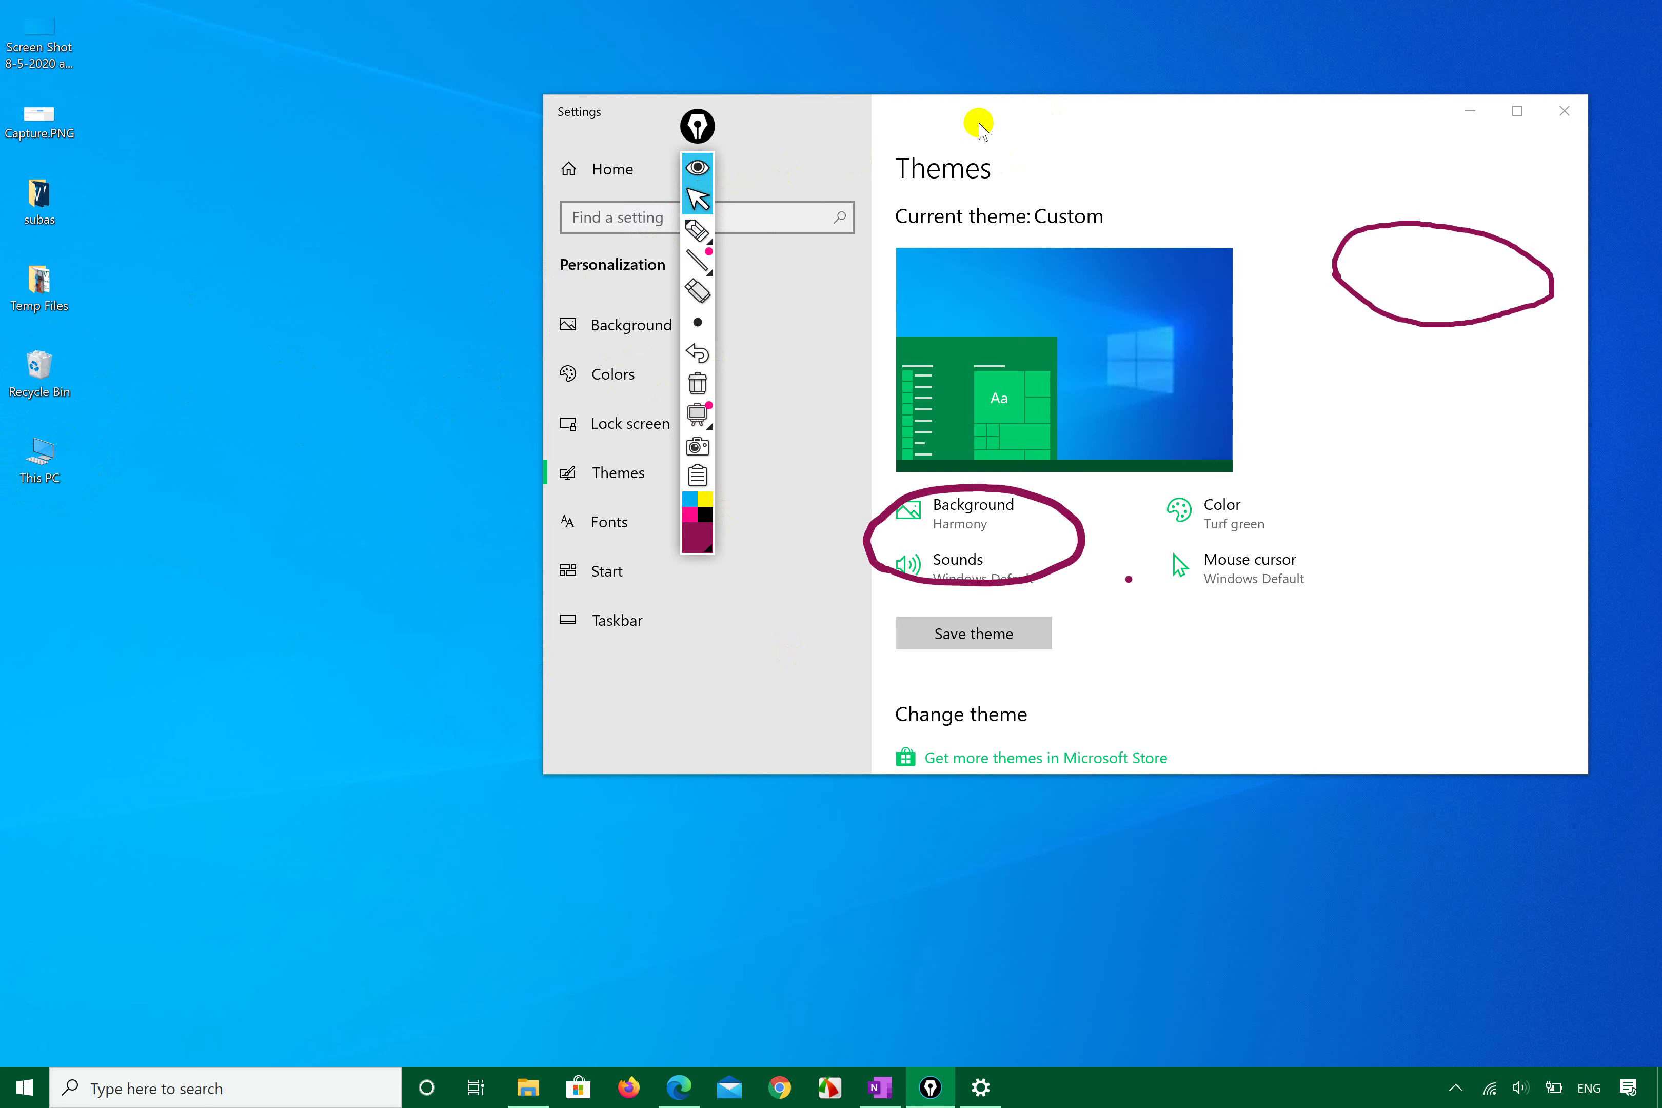
- Move the Settings window, point out the Desktop icon settings link under Related Settings in Themes, and close Settings
mouse_move(980, 125)
left_mouse_down()
mouse_move(865, 659)
mouse_move(935, 193)
mouse_move(939, 37)
mouse_move(927, 66)
left_mouse_up()
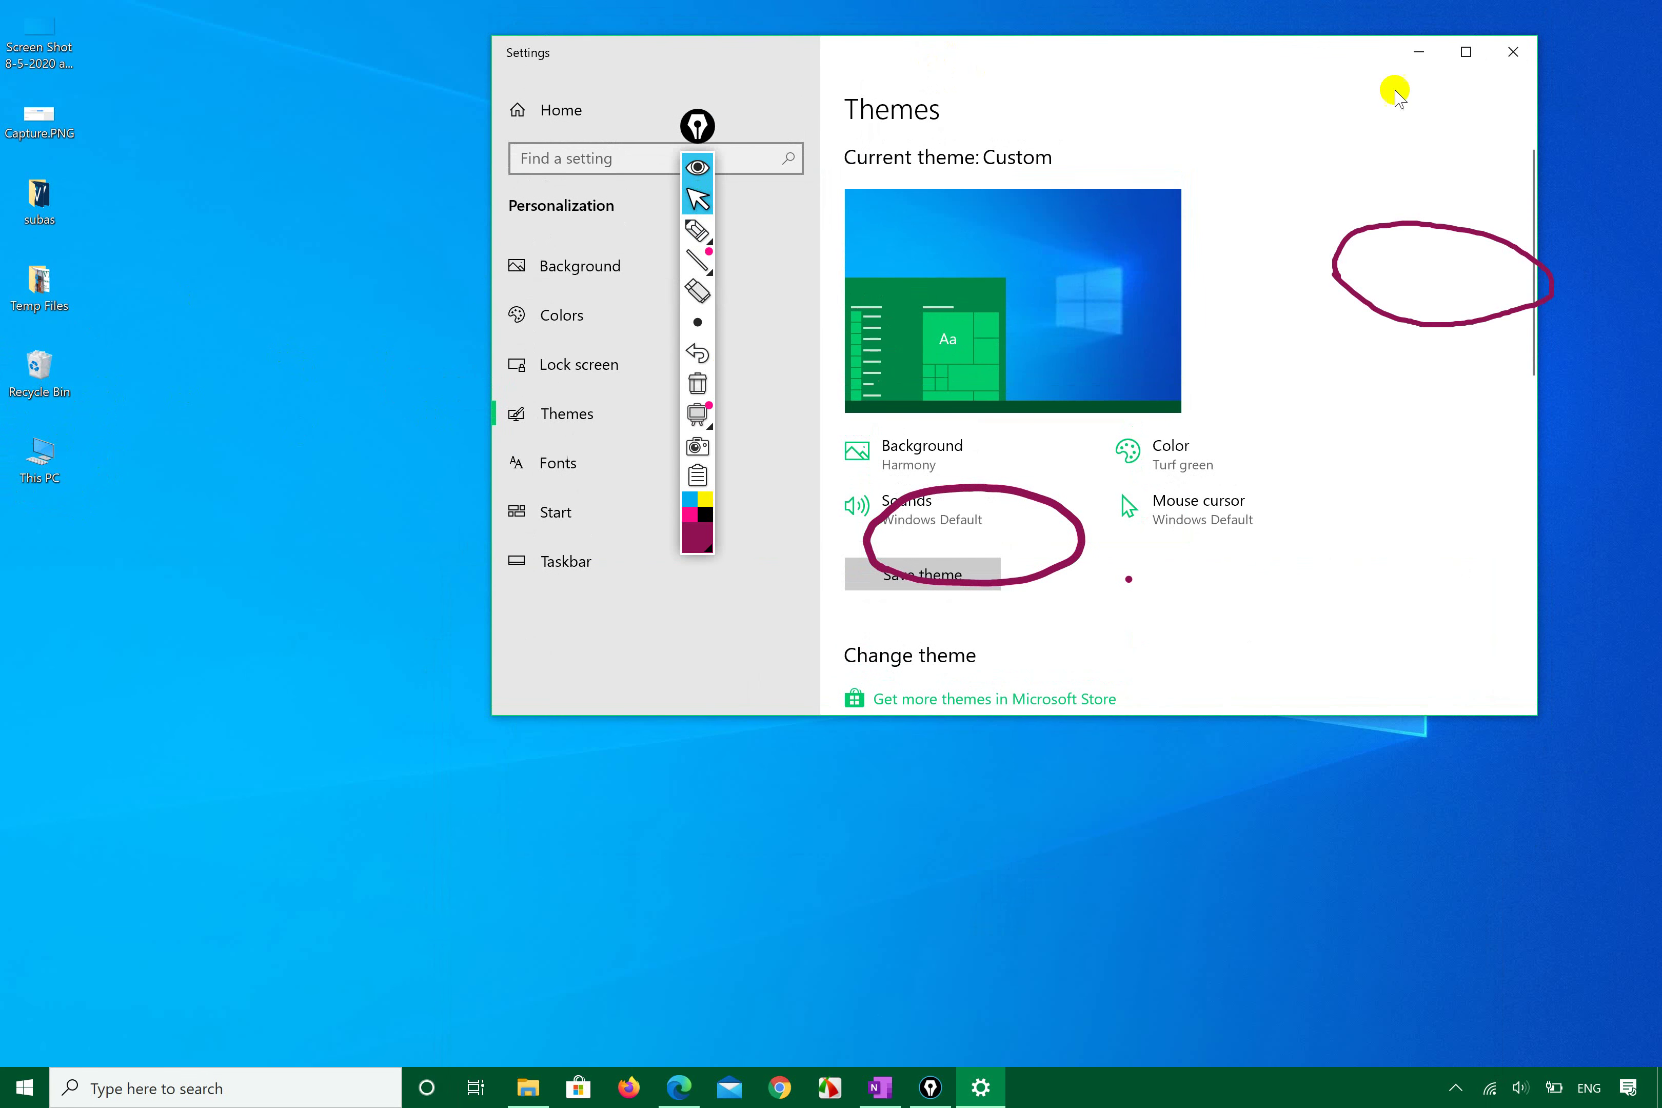
scroll(980, 565, "down", 4)
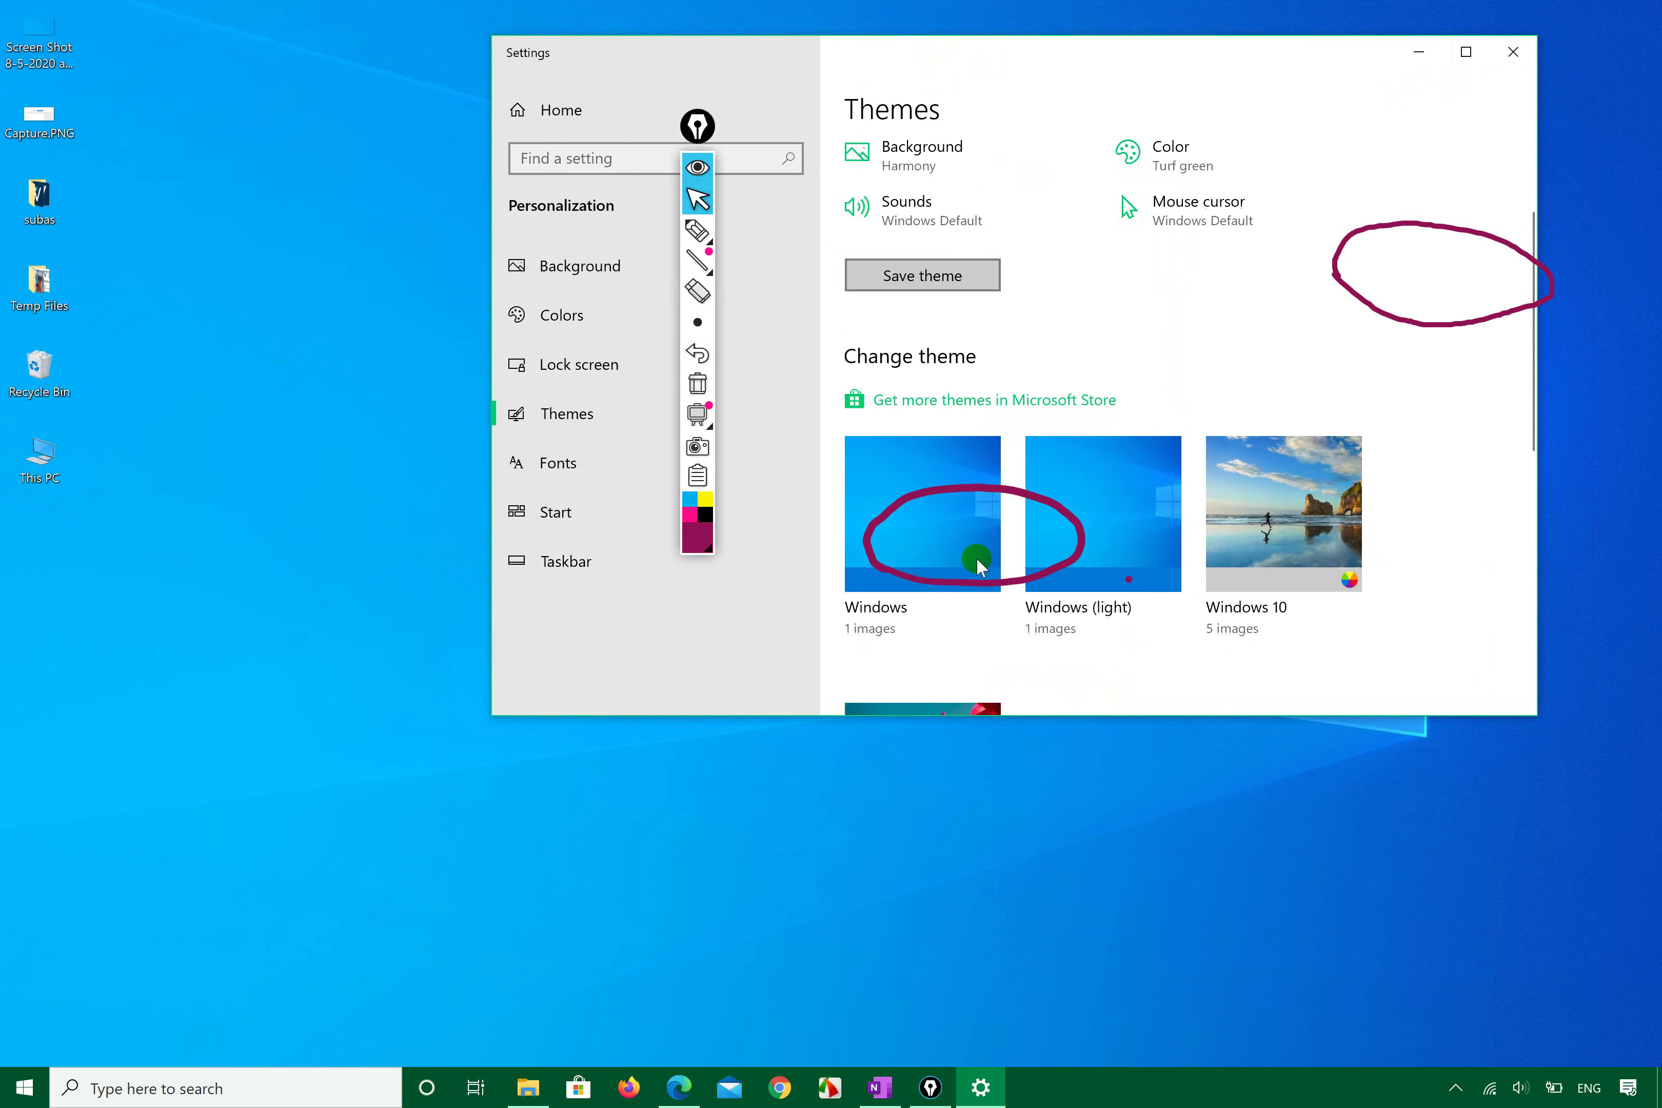
scroll(977, 557, "down", 9)
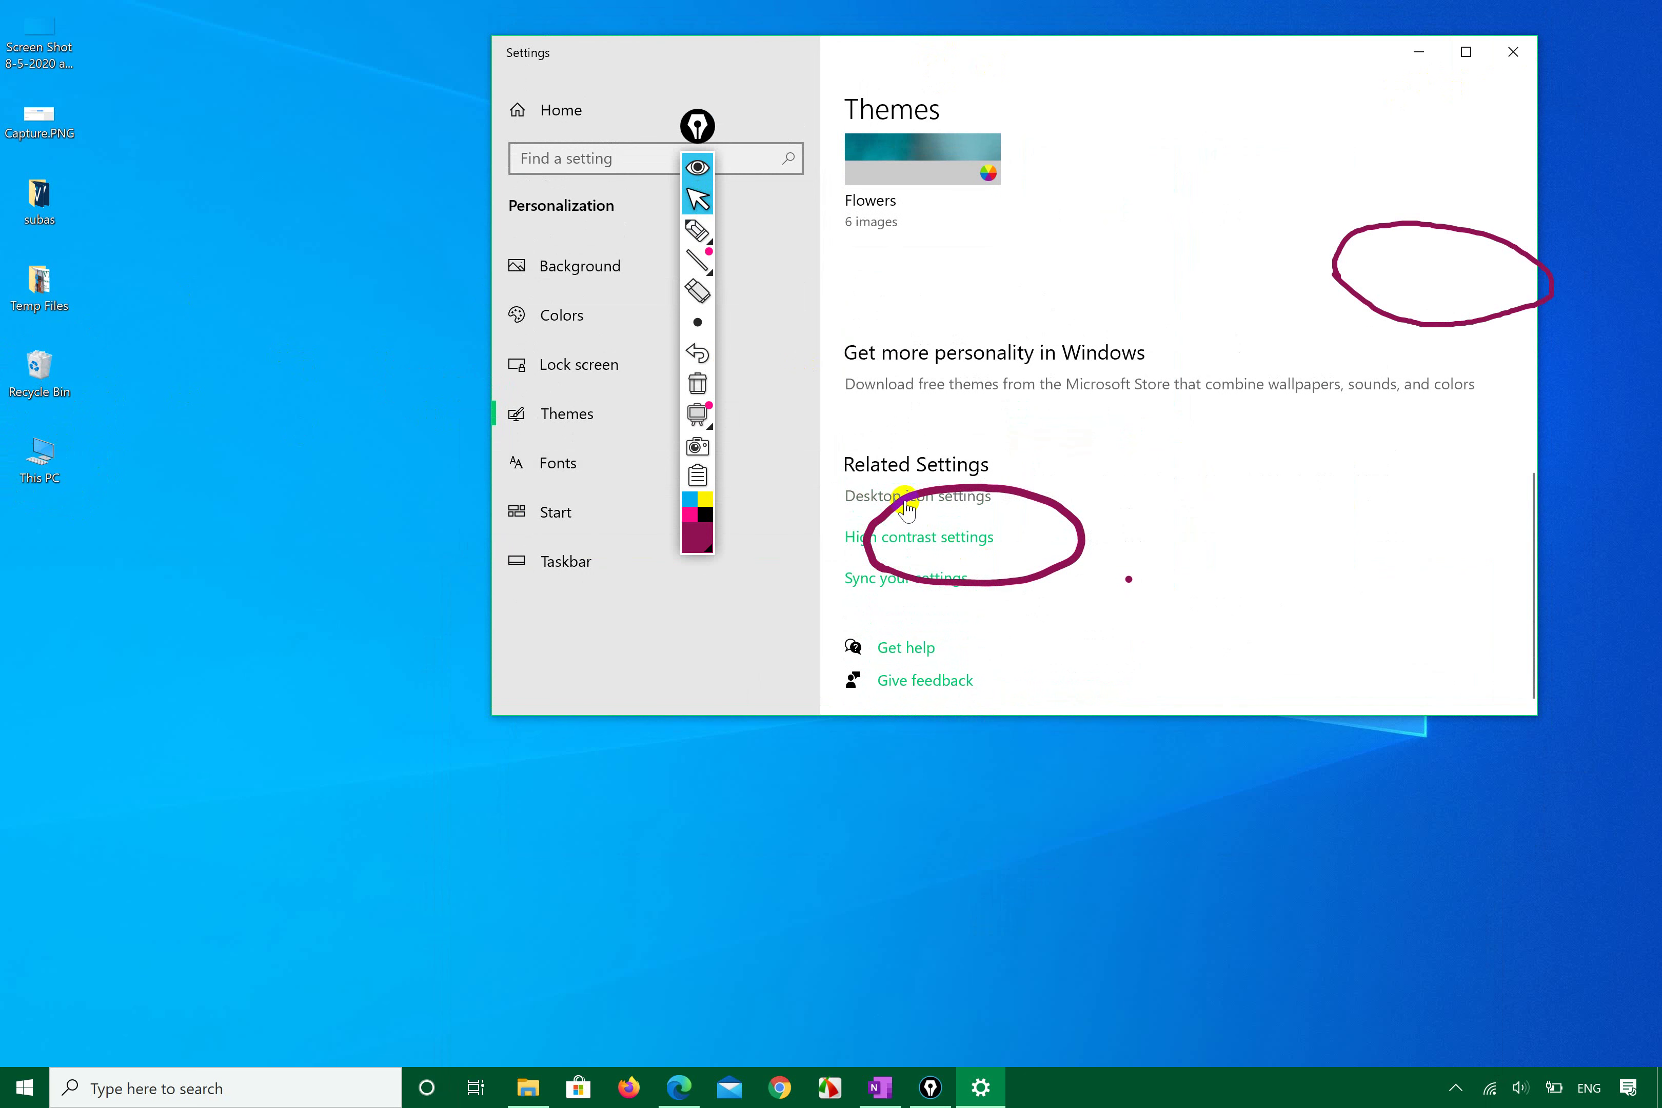
scroll(908, 511, "up", 1)
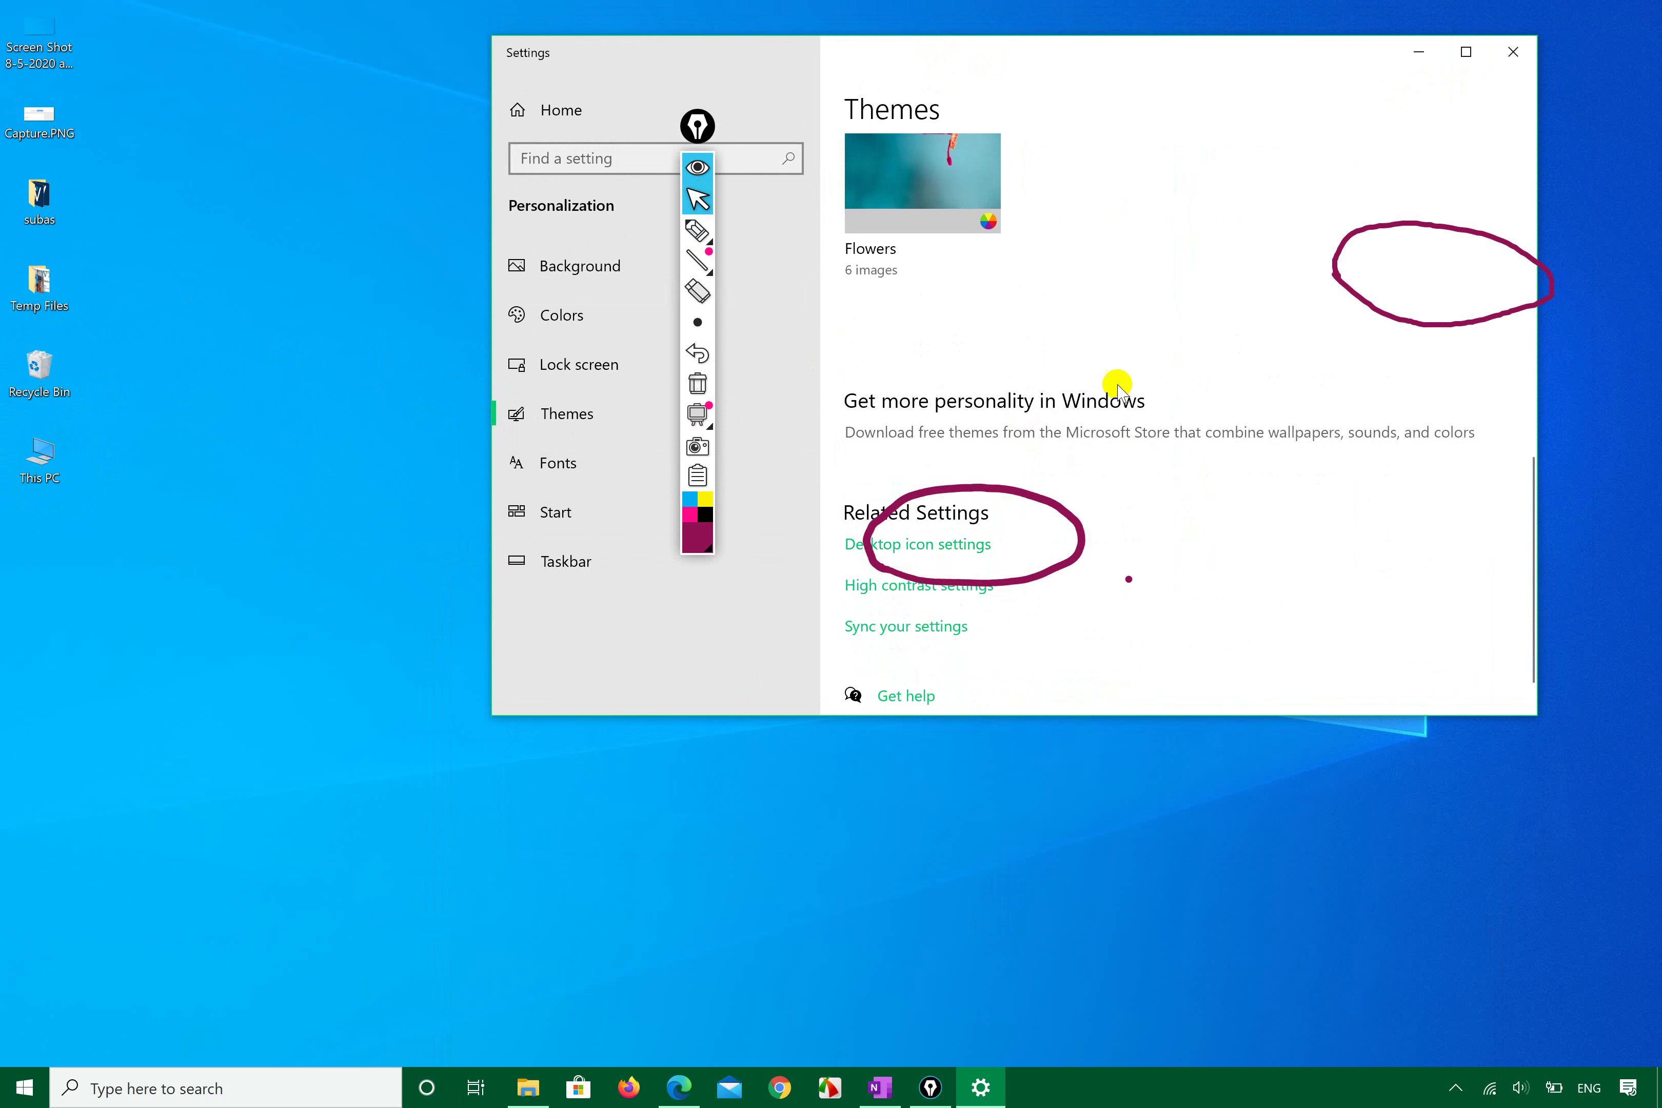
left_click(1513, 51)
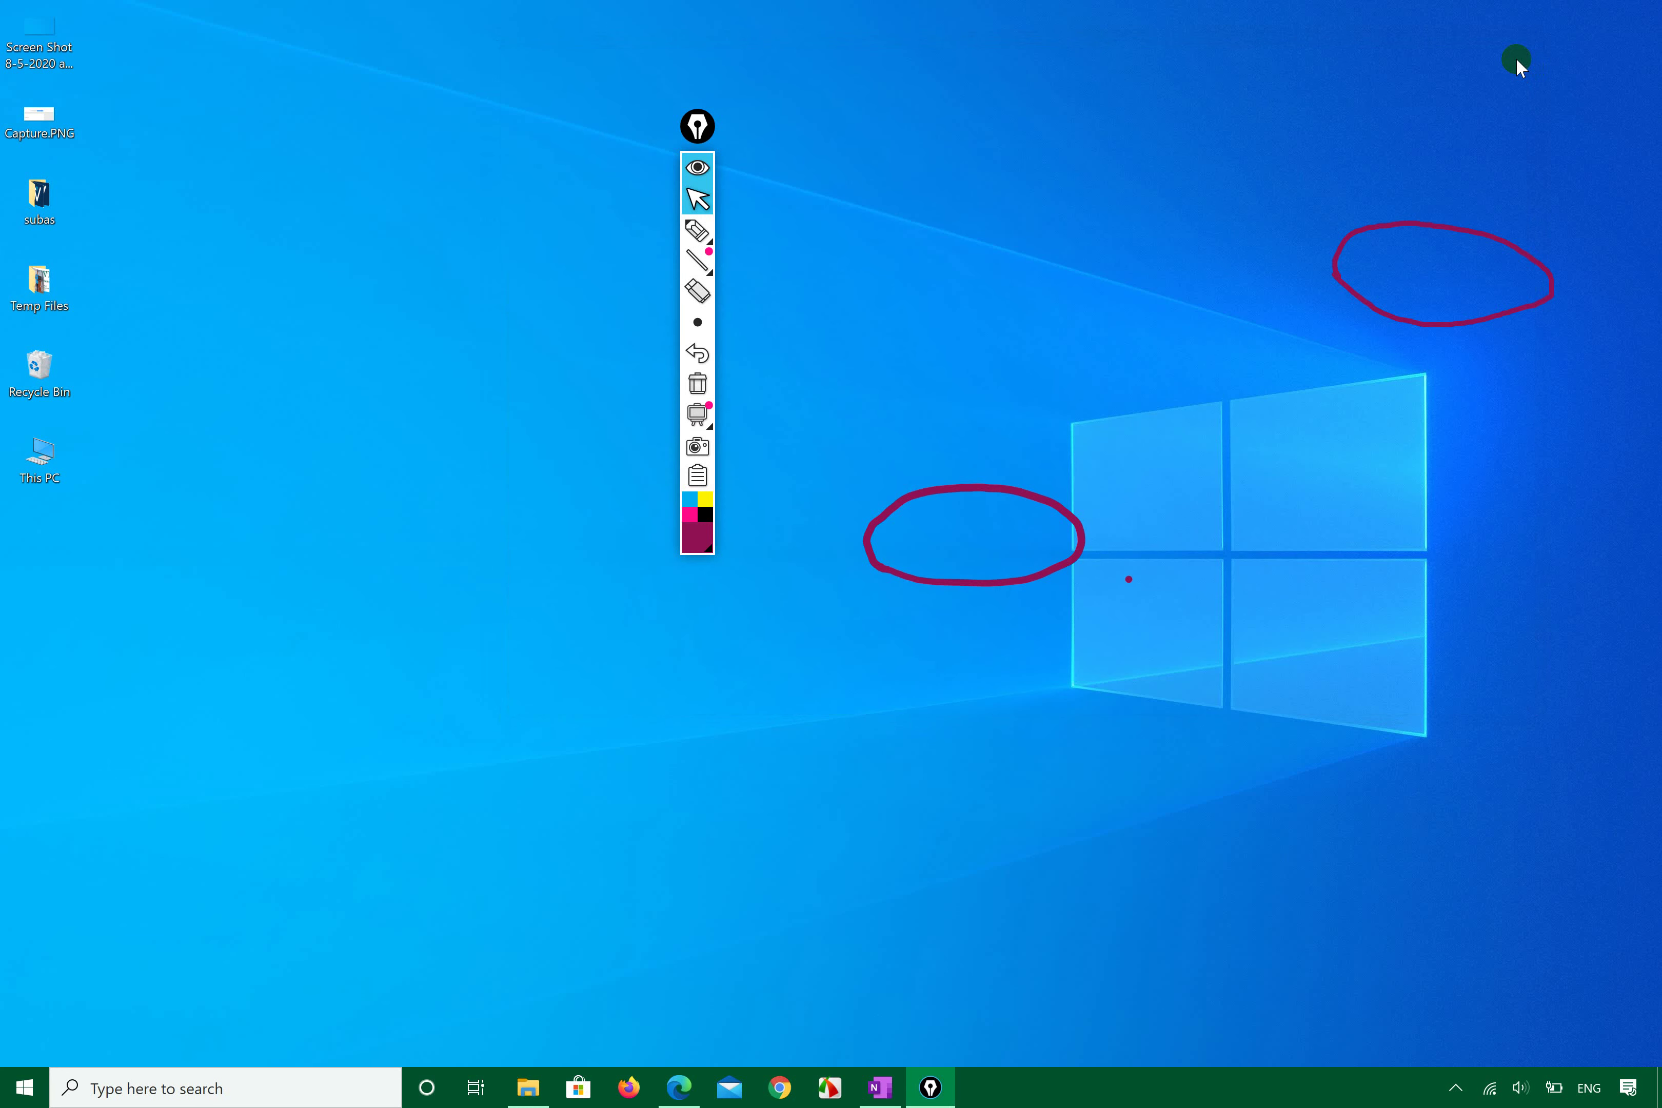
- Open Themes personalization from the desktop, open Desktop icon settings under Related Settings, and select the Control Panel icon
right_click(314, 308)
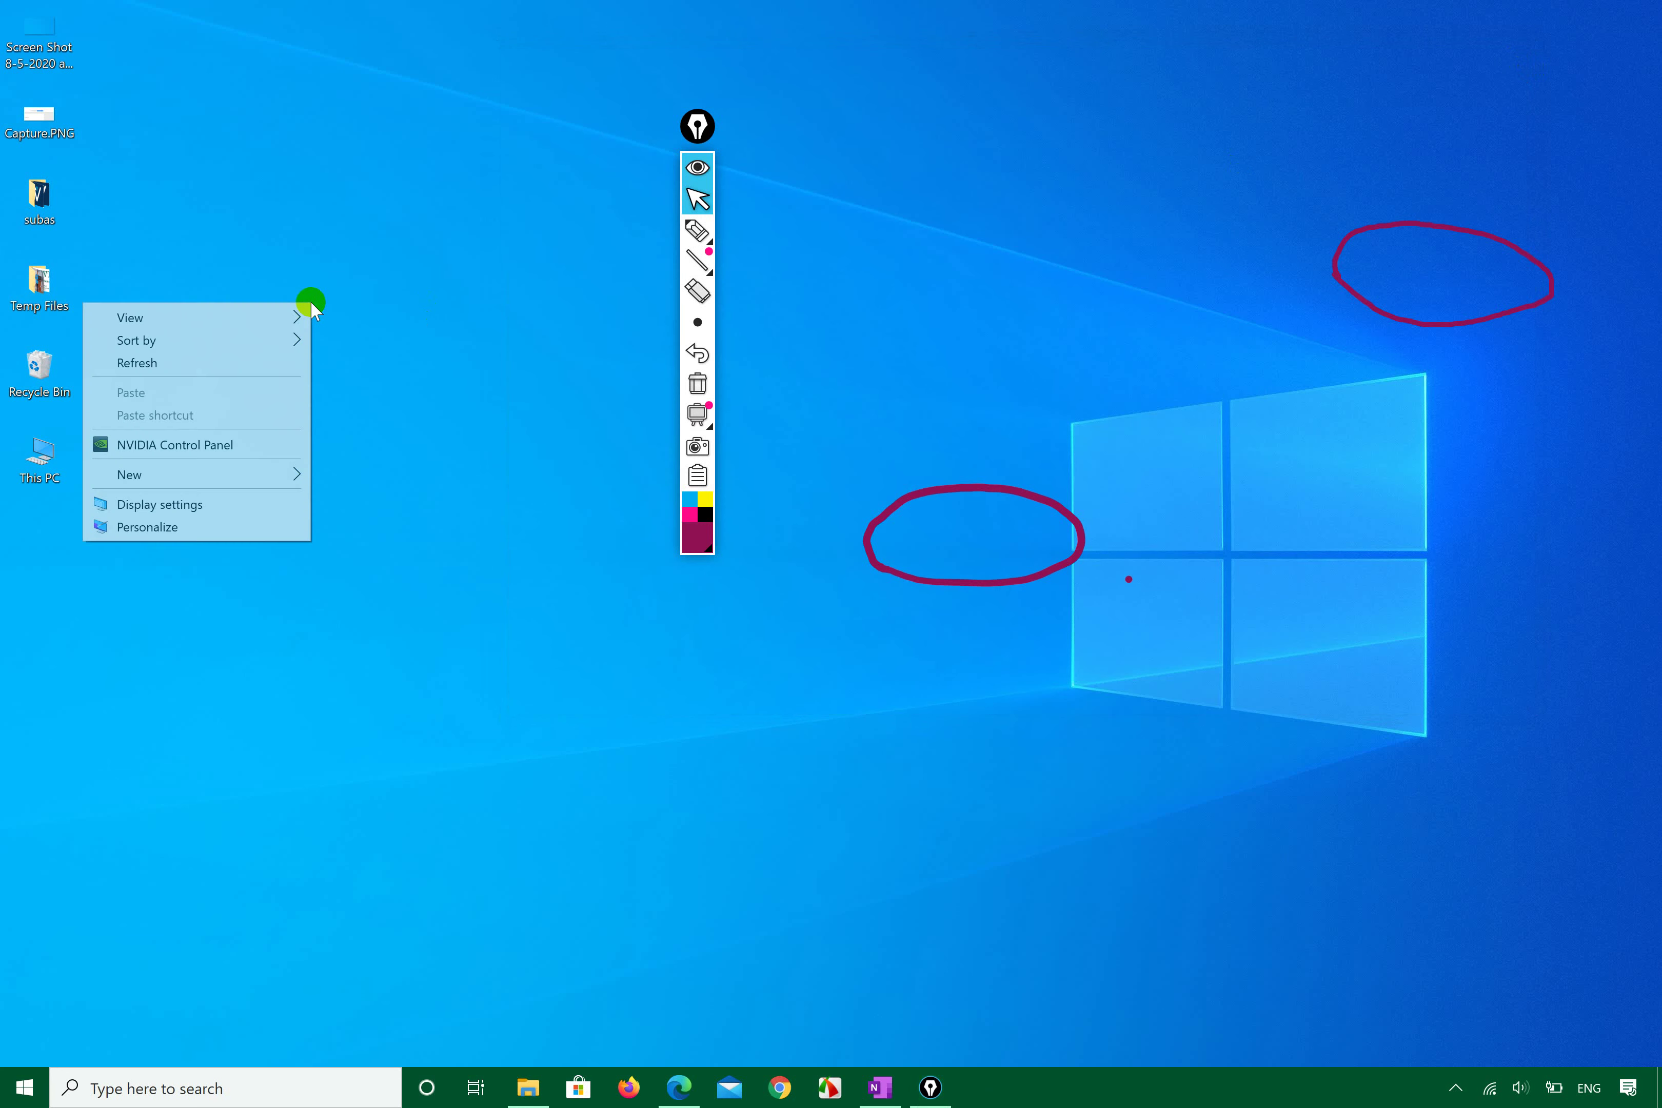
left_click(178, 526)
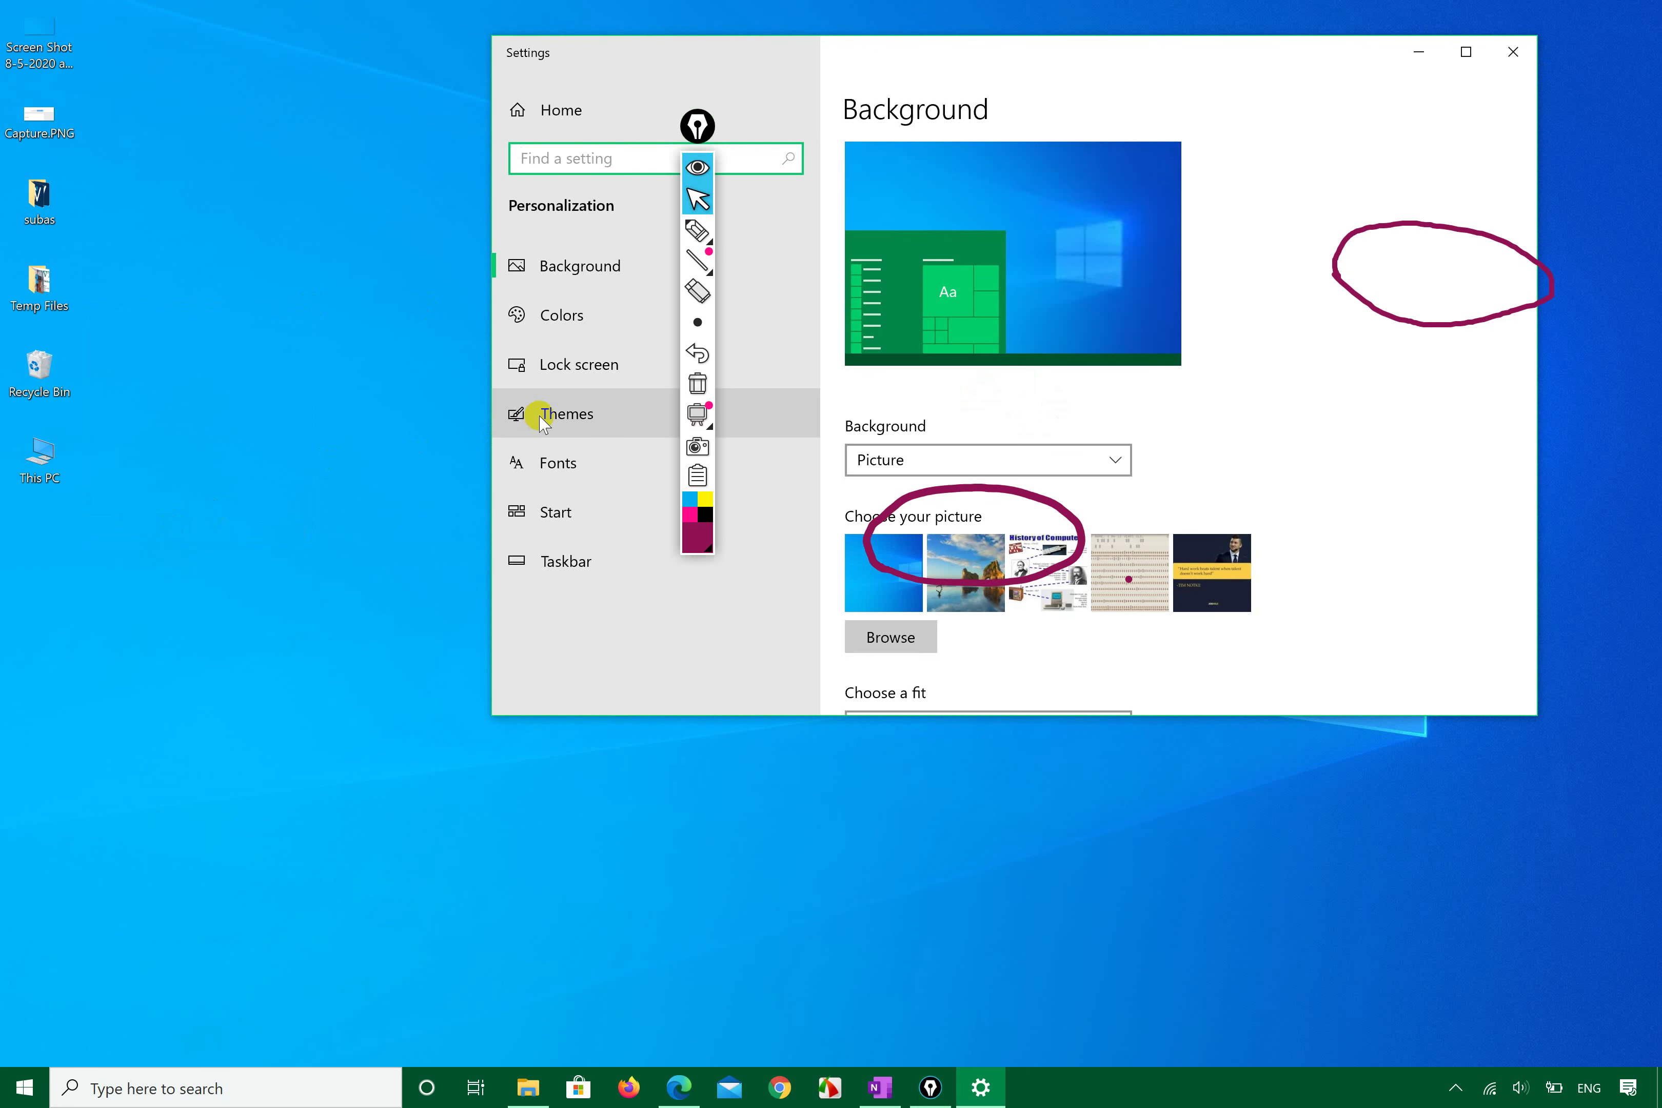
left_click(542, 420)
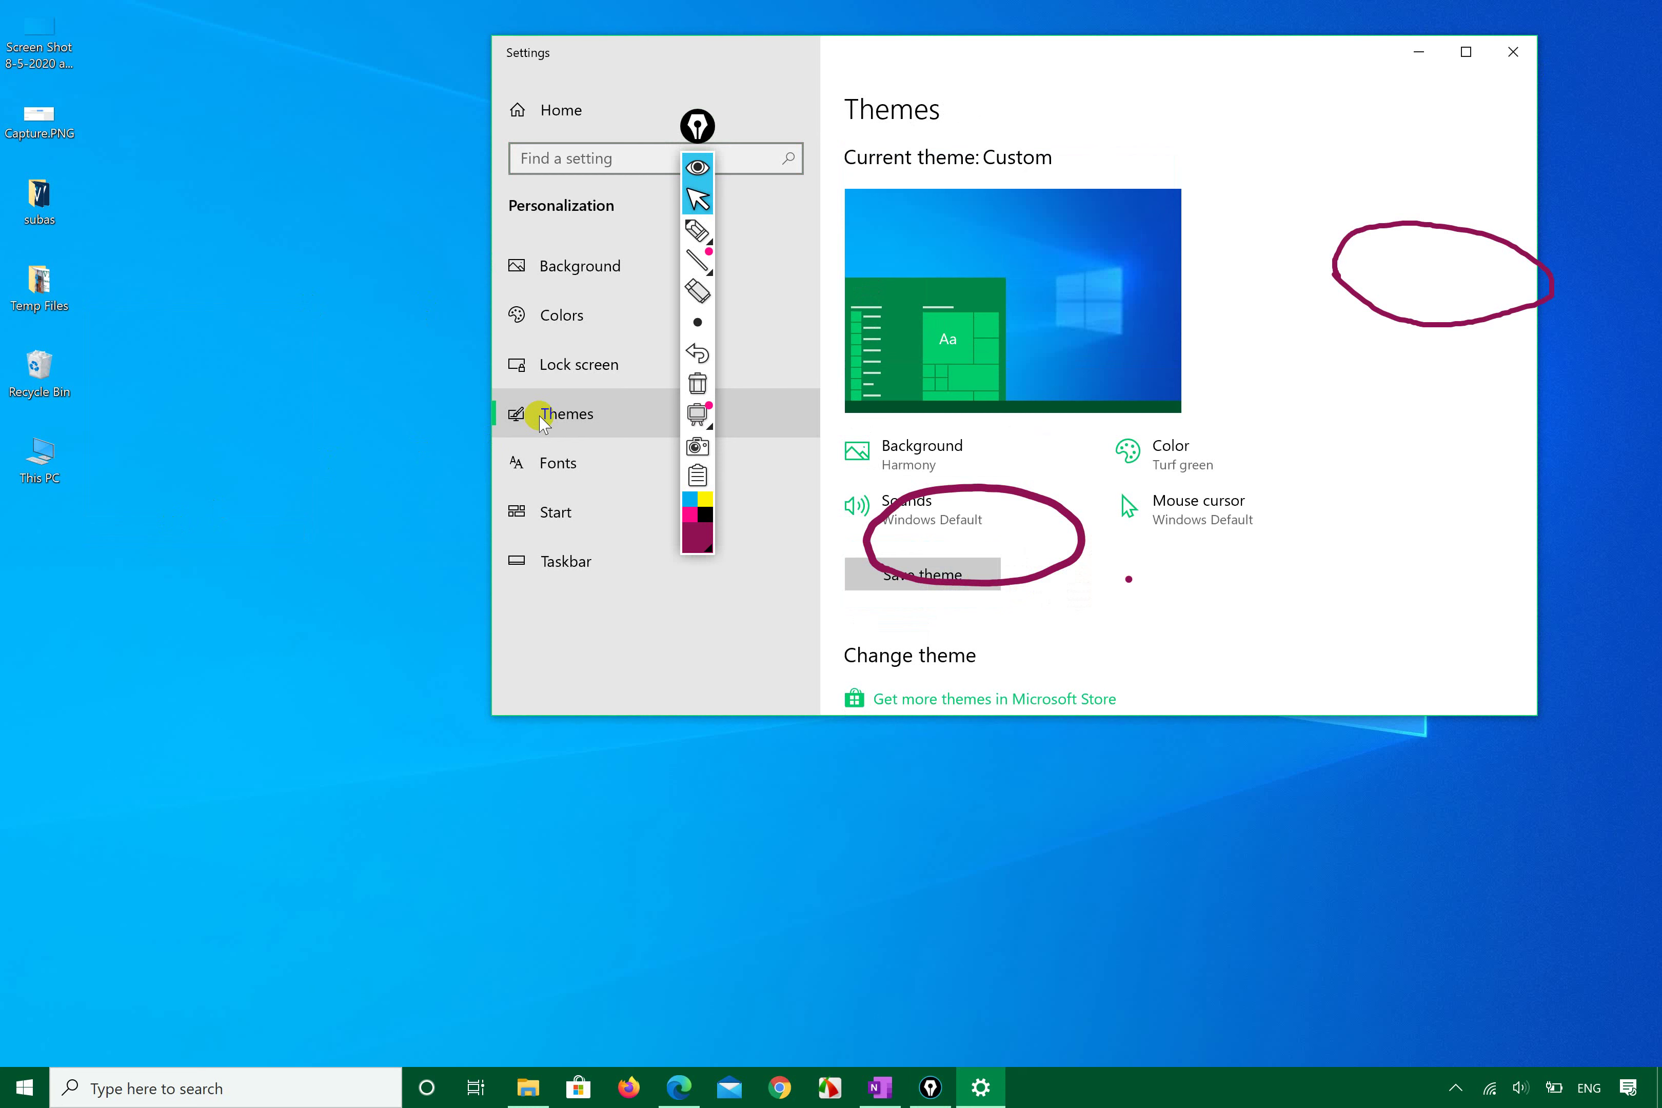
scroll(1391, 368, "down", 10)
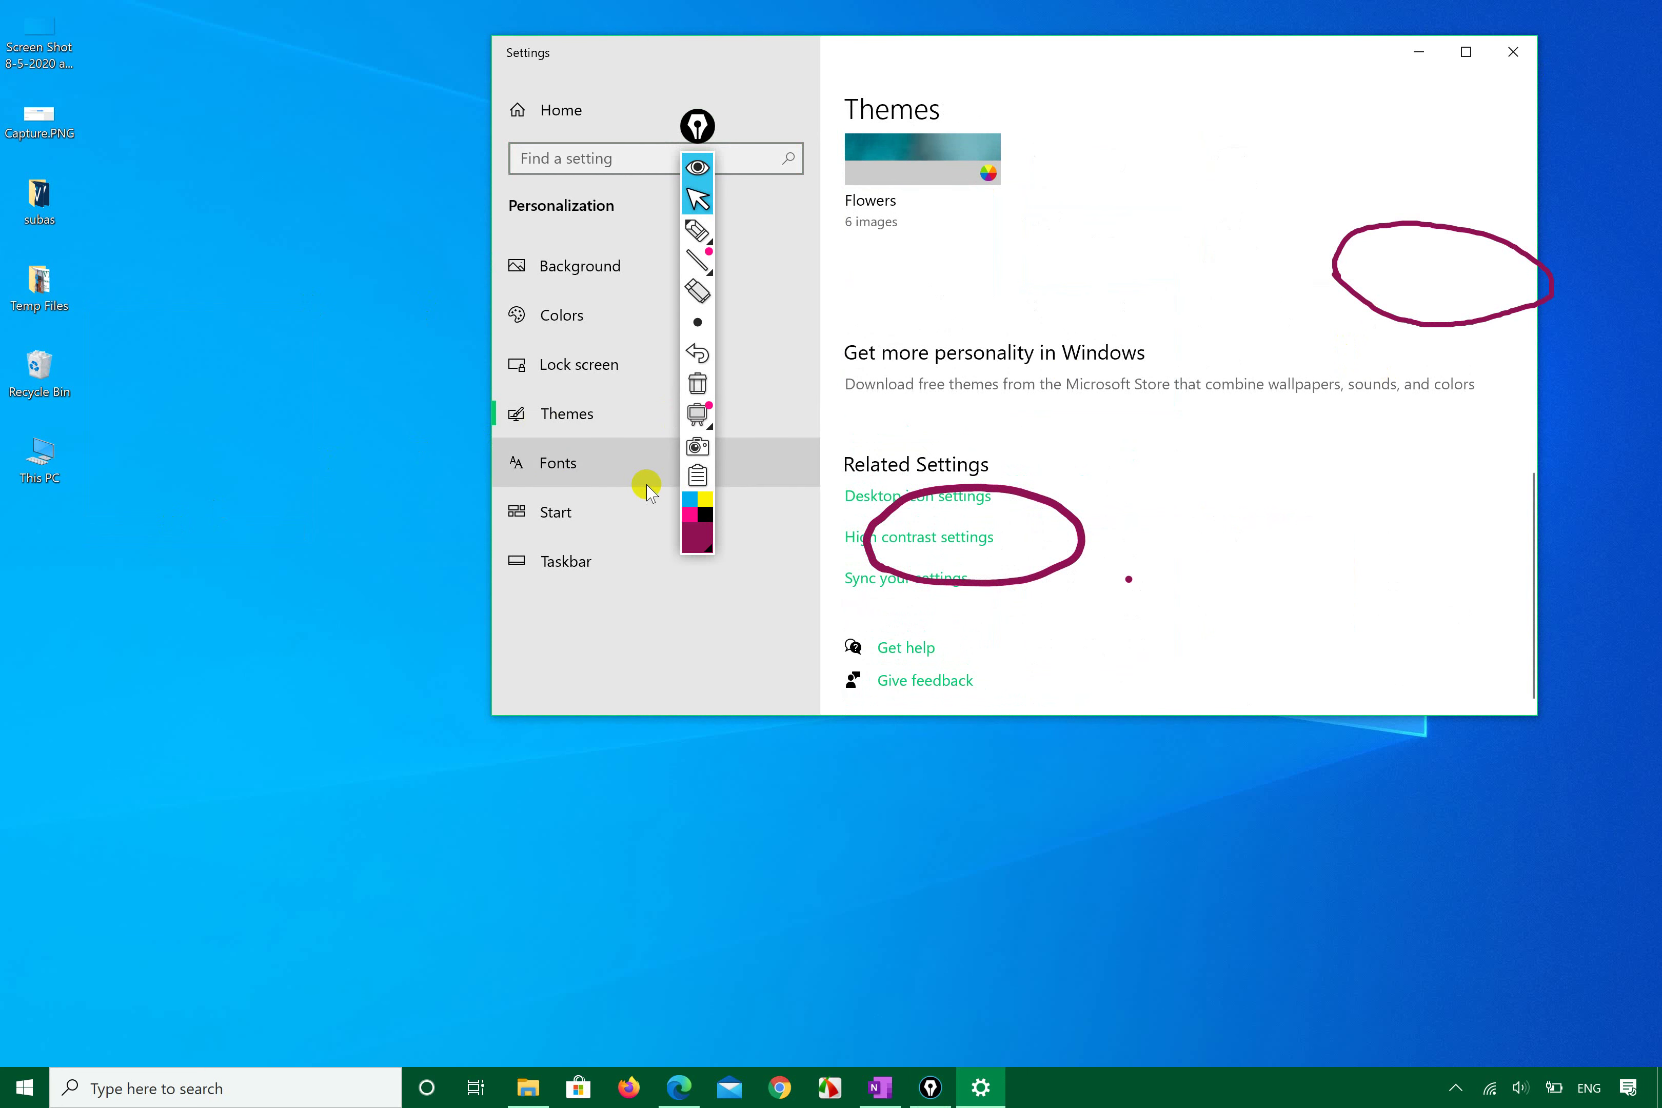
left_click(871, 496)
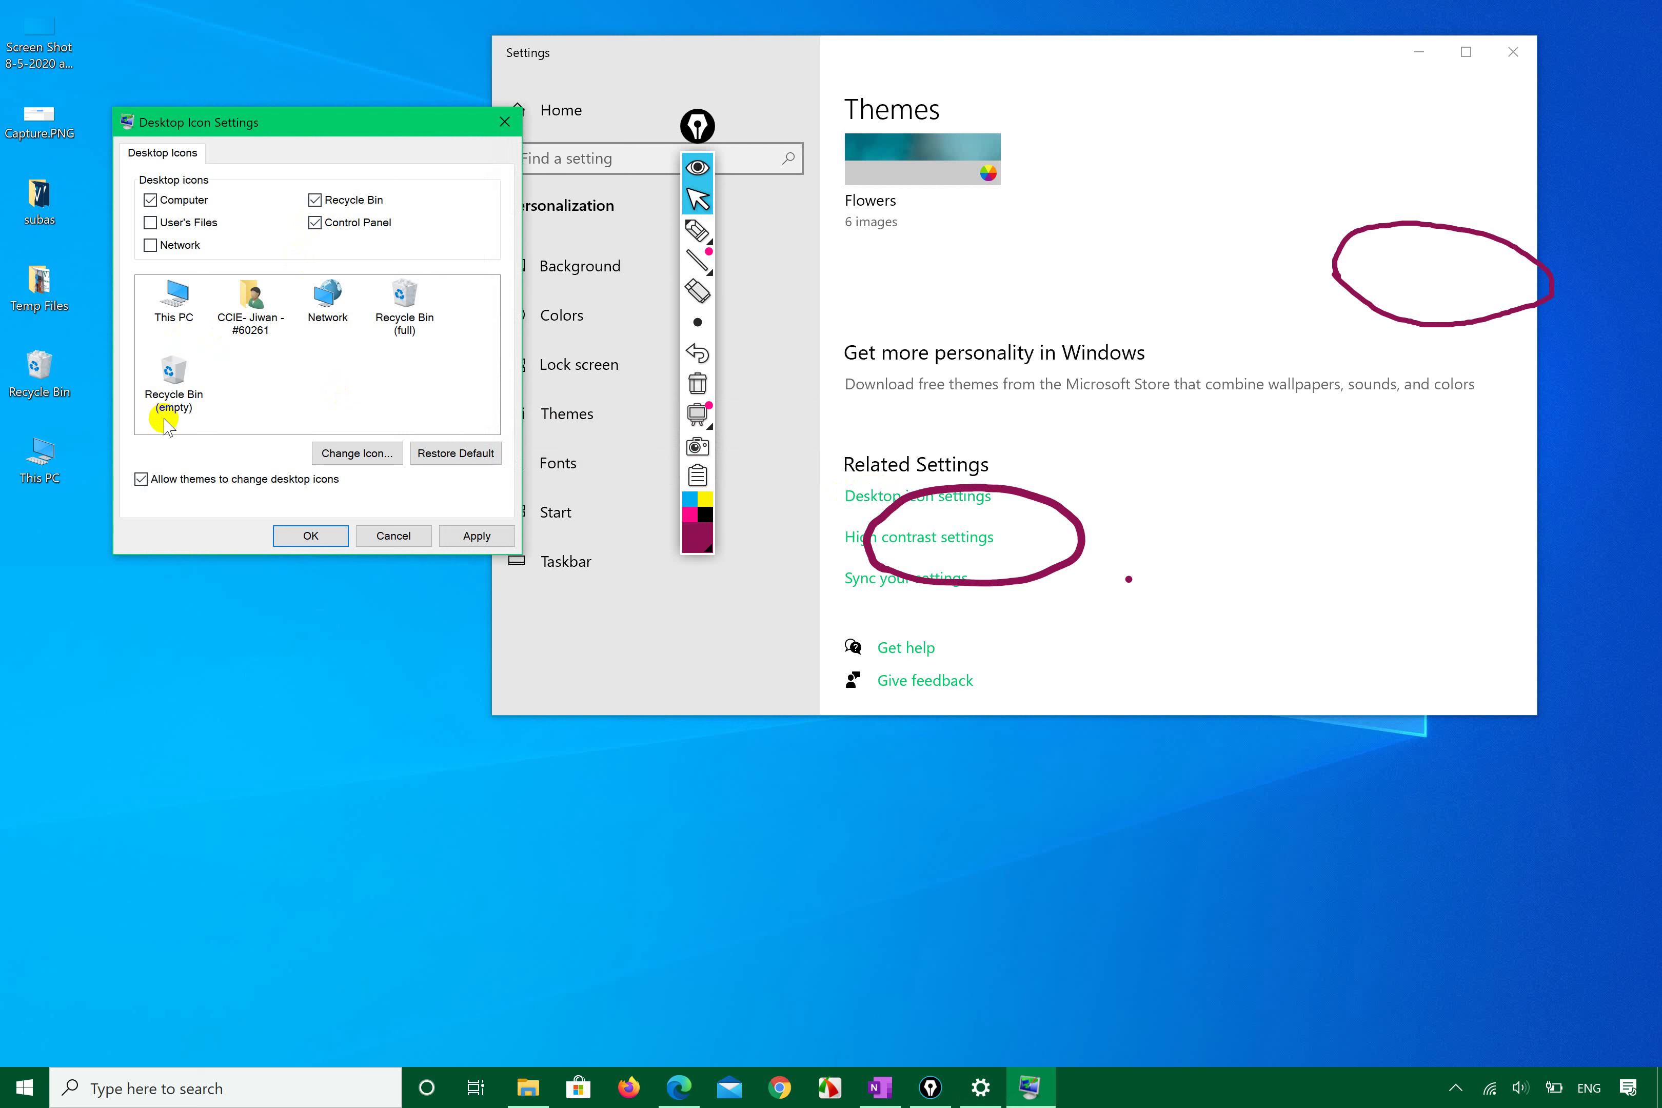
- Circle the empty desktop spot below This PC with the annotation pen and return to the normal pointer
left_click(698, 230)
left_click(244, 666)
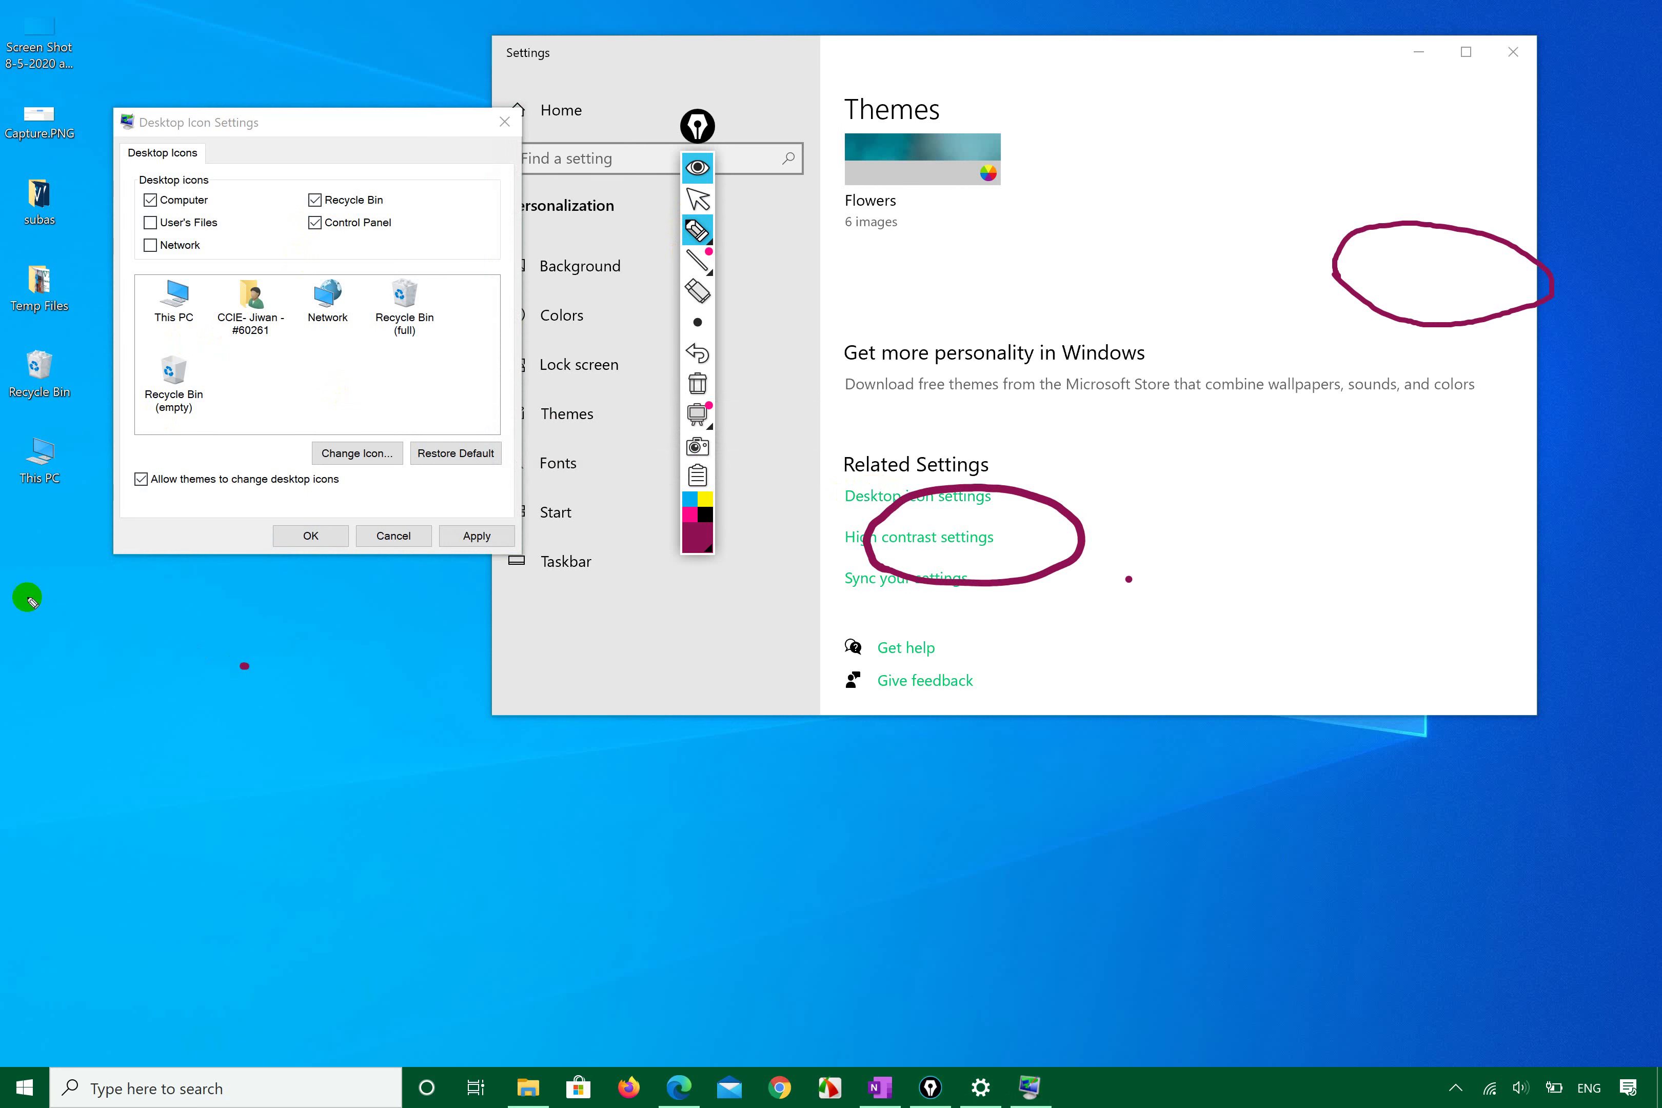
mouse_move(27, 545)
left_mouse_down()
mouse_move(80, 569)
mouse_move(54, 485)
mouse_move(5, 529)
left_mouse_up()
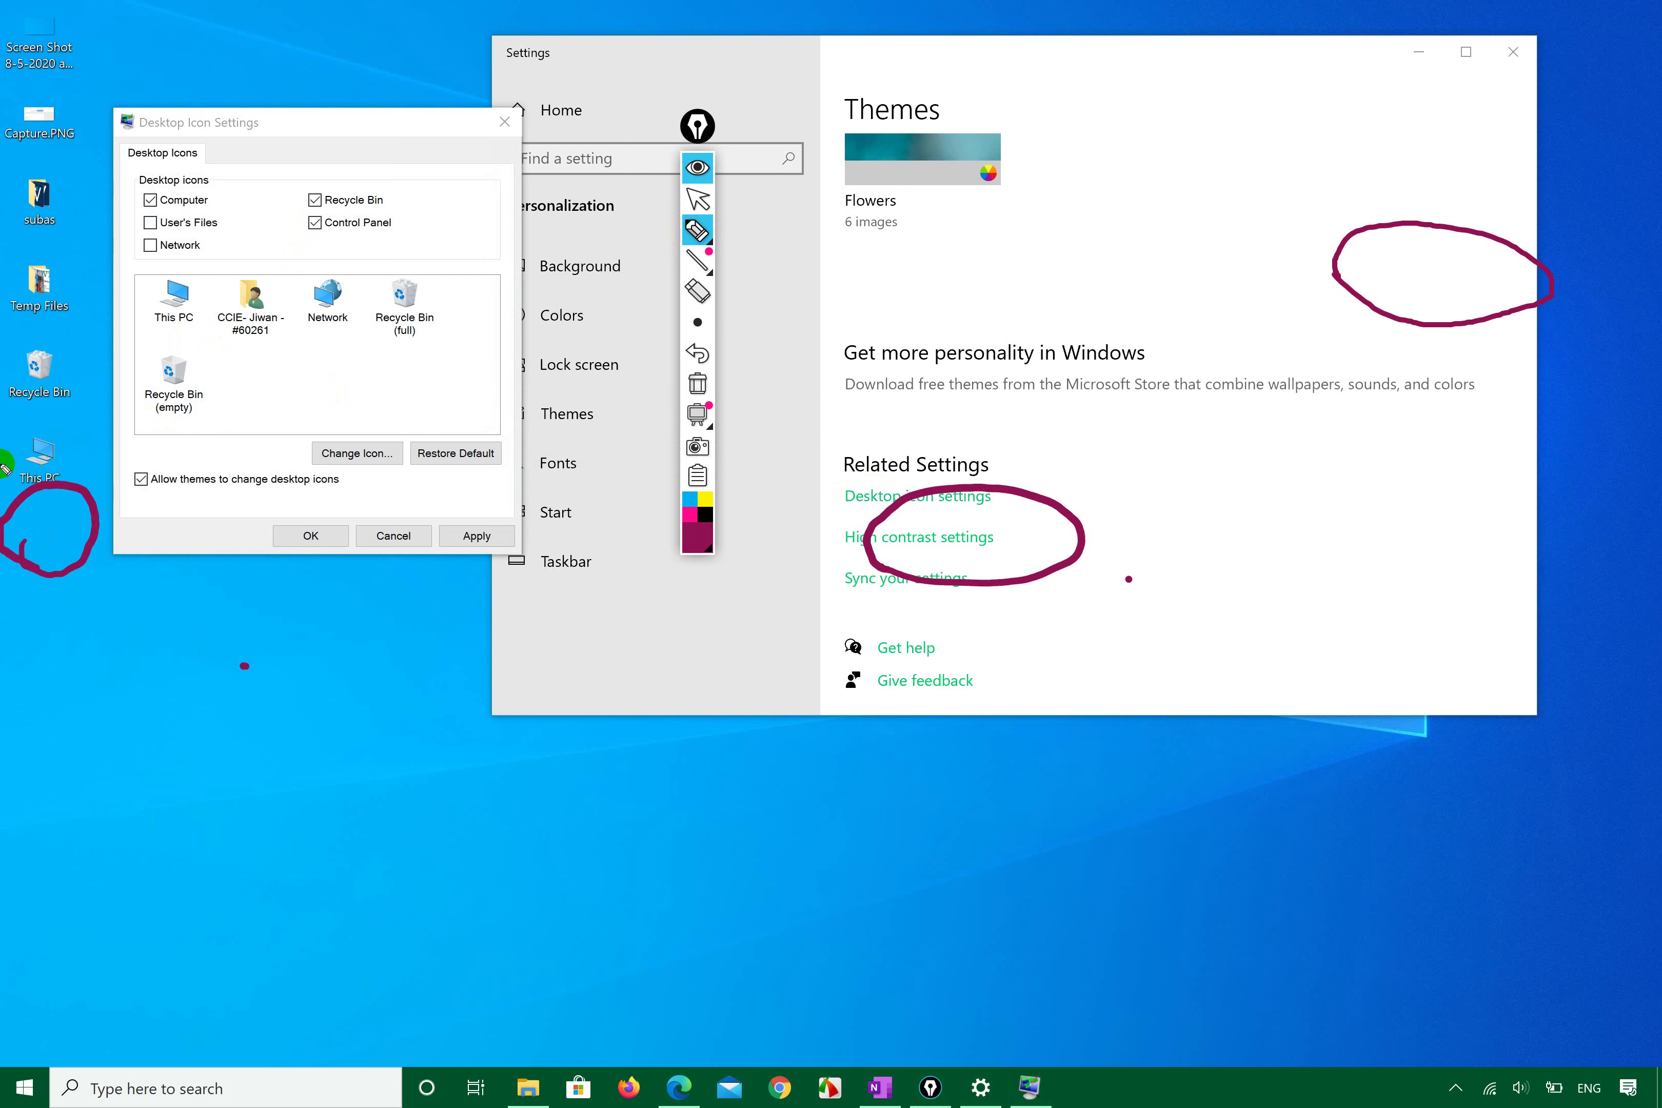
left_click(697, 199)
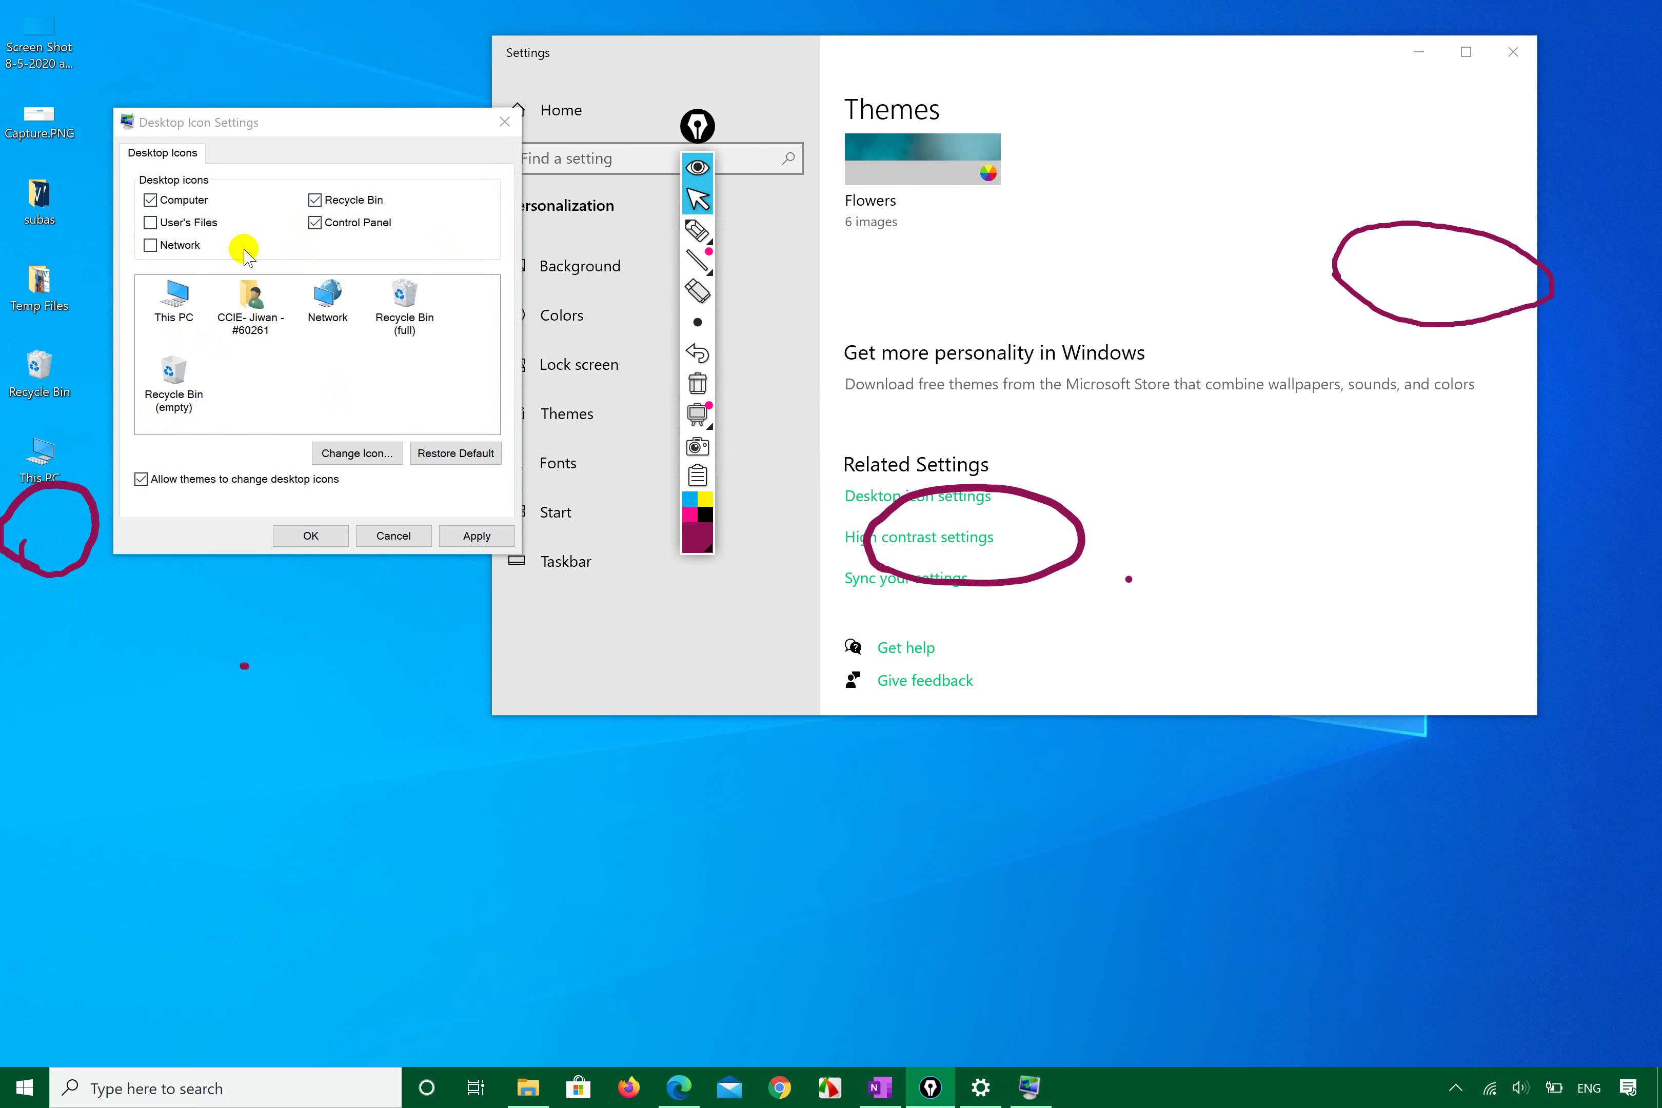
- Apply the Control Panel icon on, off and on again, also show the Network icon, and confirm the dialog
left_click(473, 540)
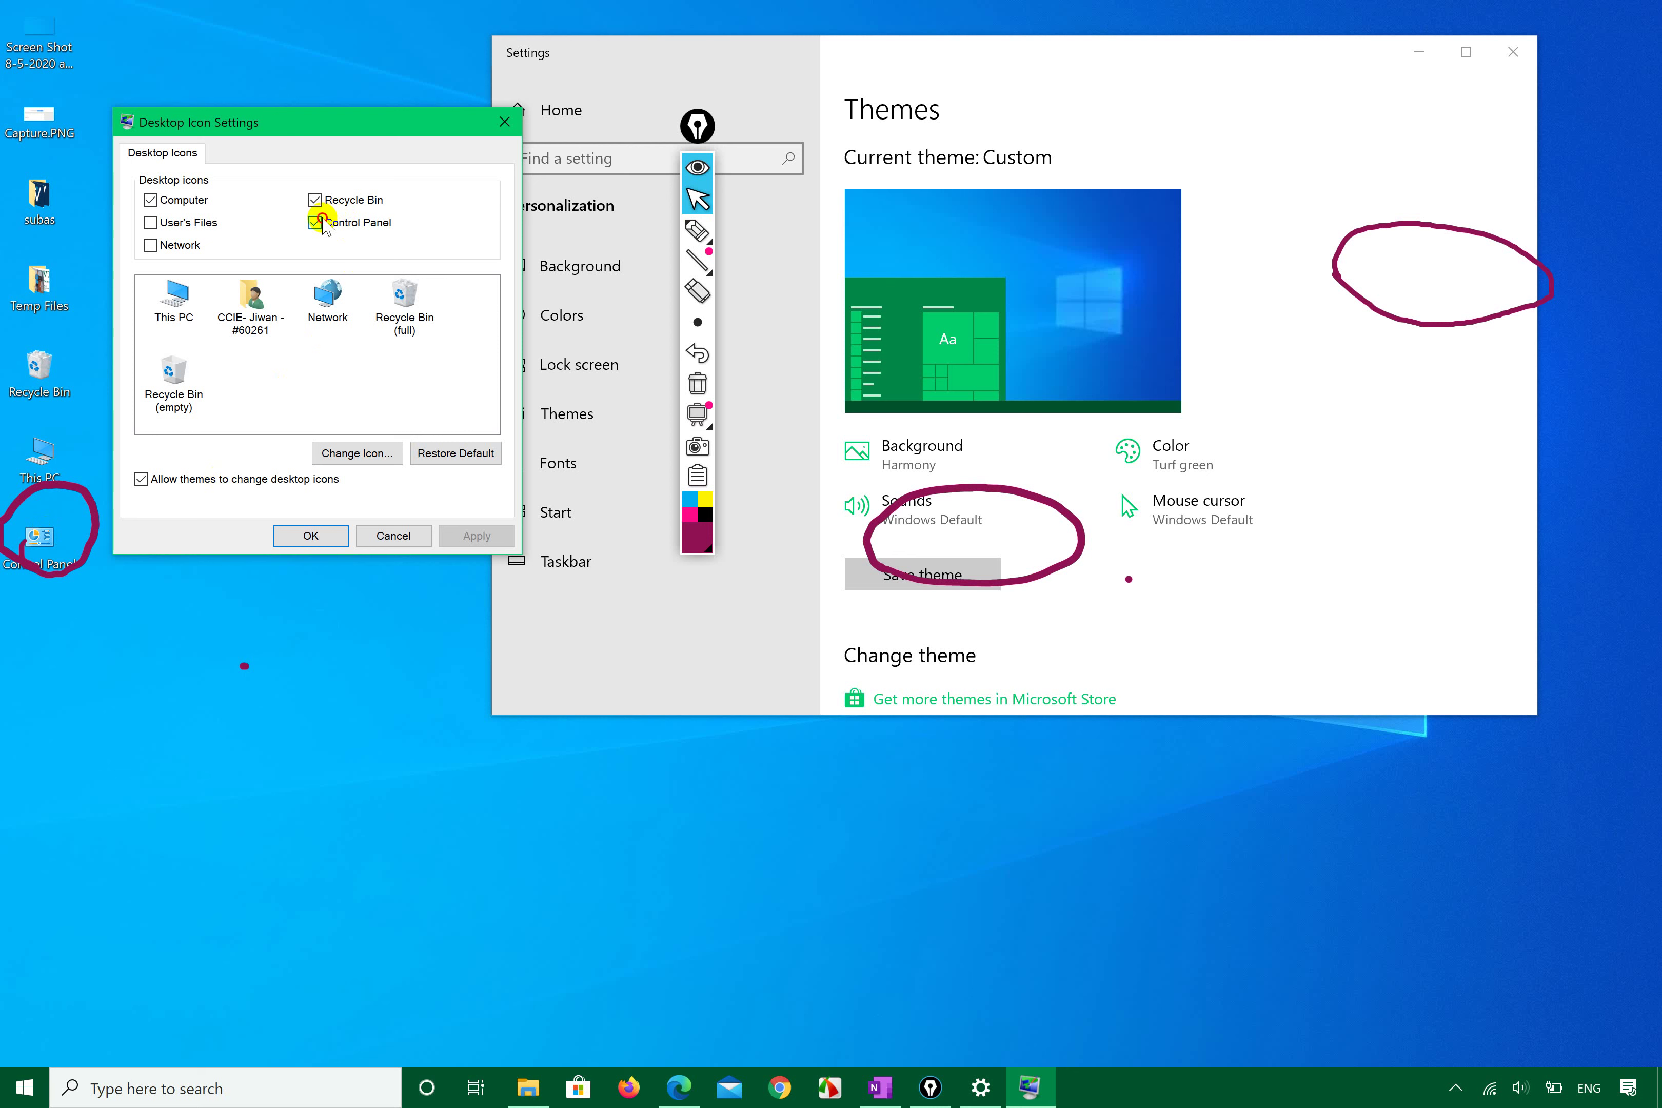
left_click(474, 549)
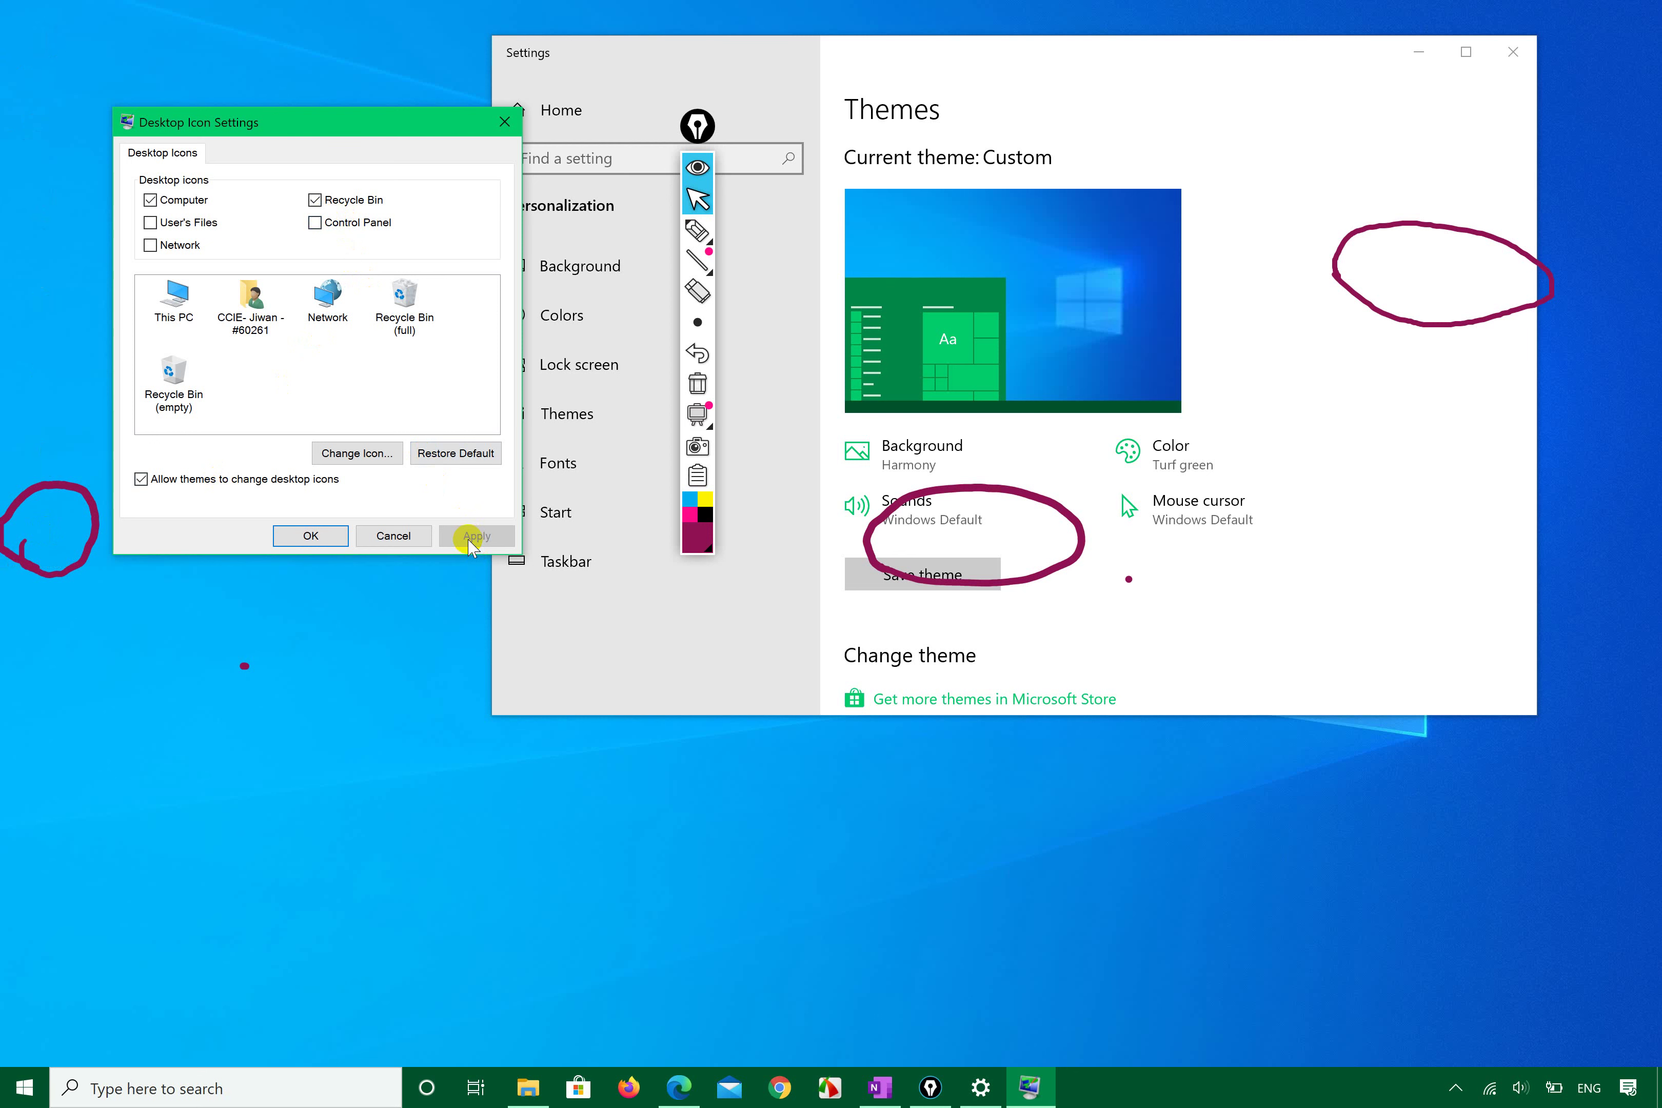
left_click(314, 224)
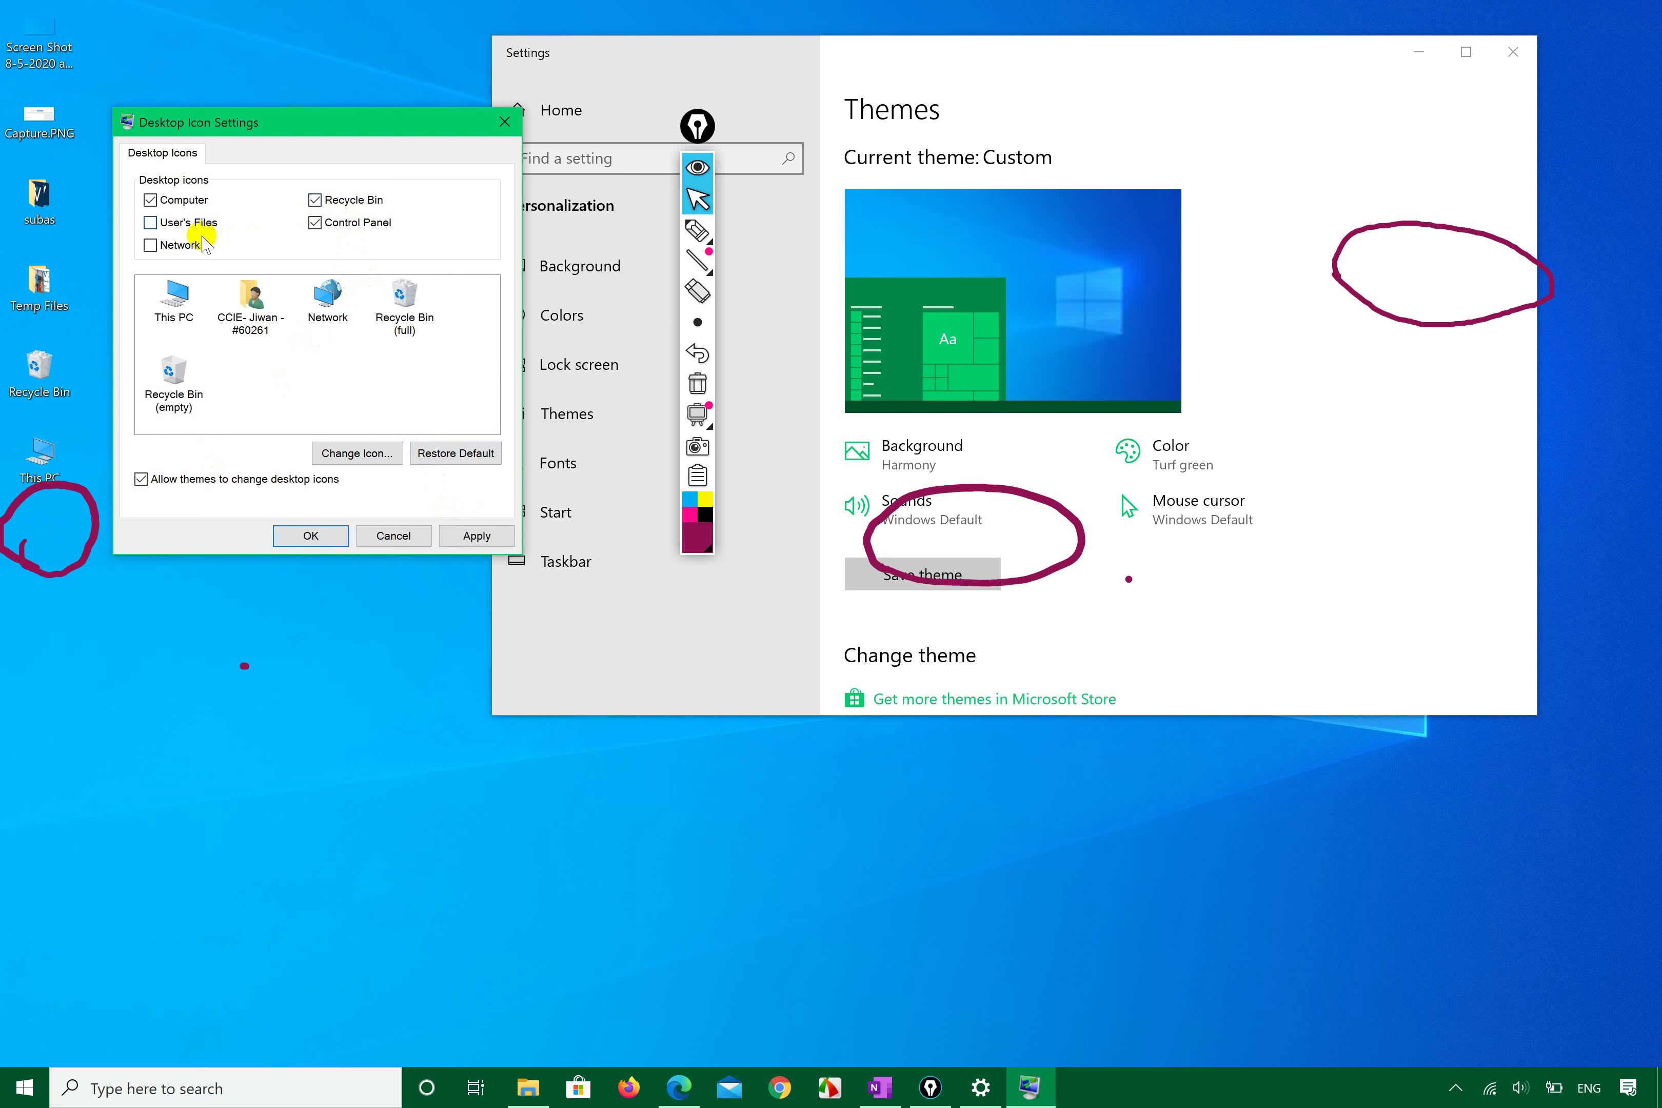
left_click(474, 535)
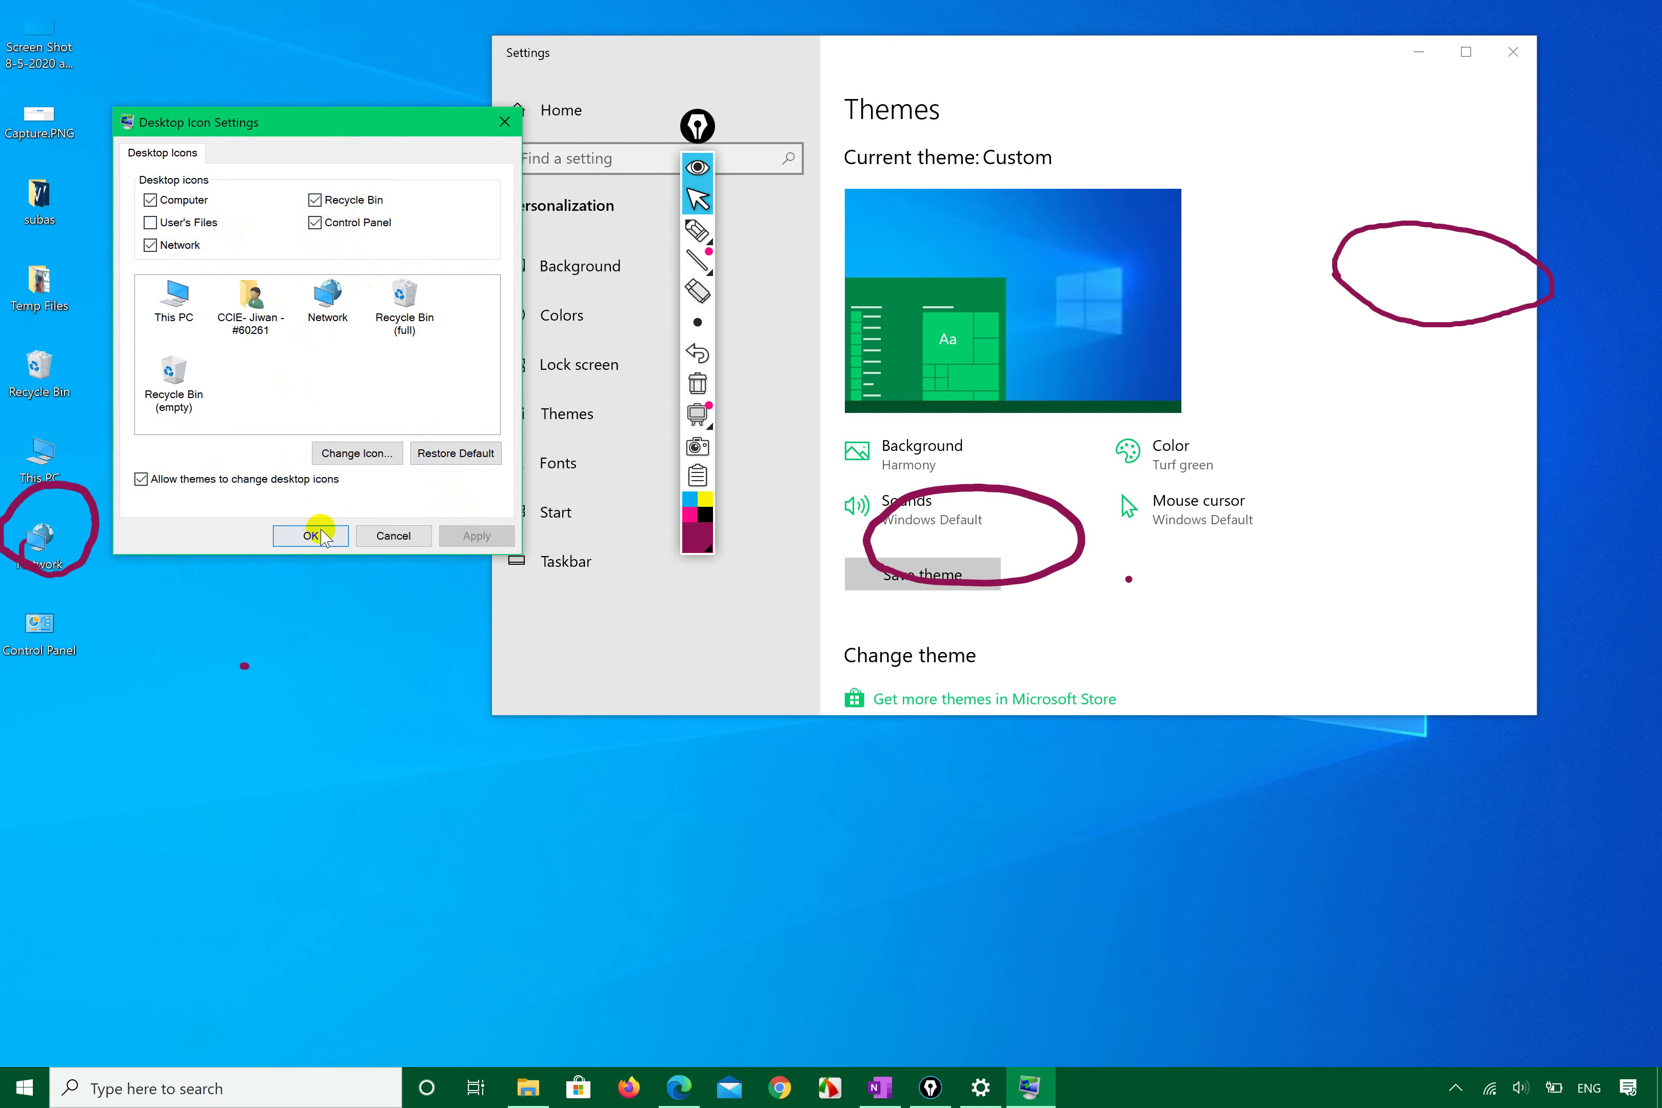
left_click(320, 537)
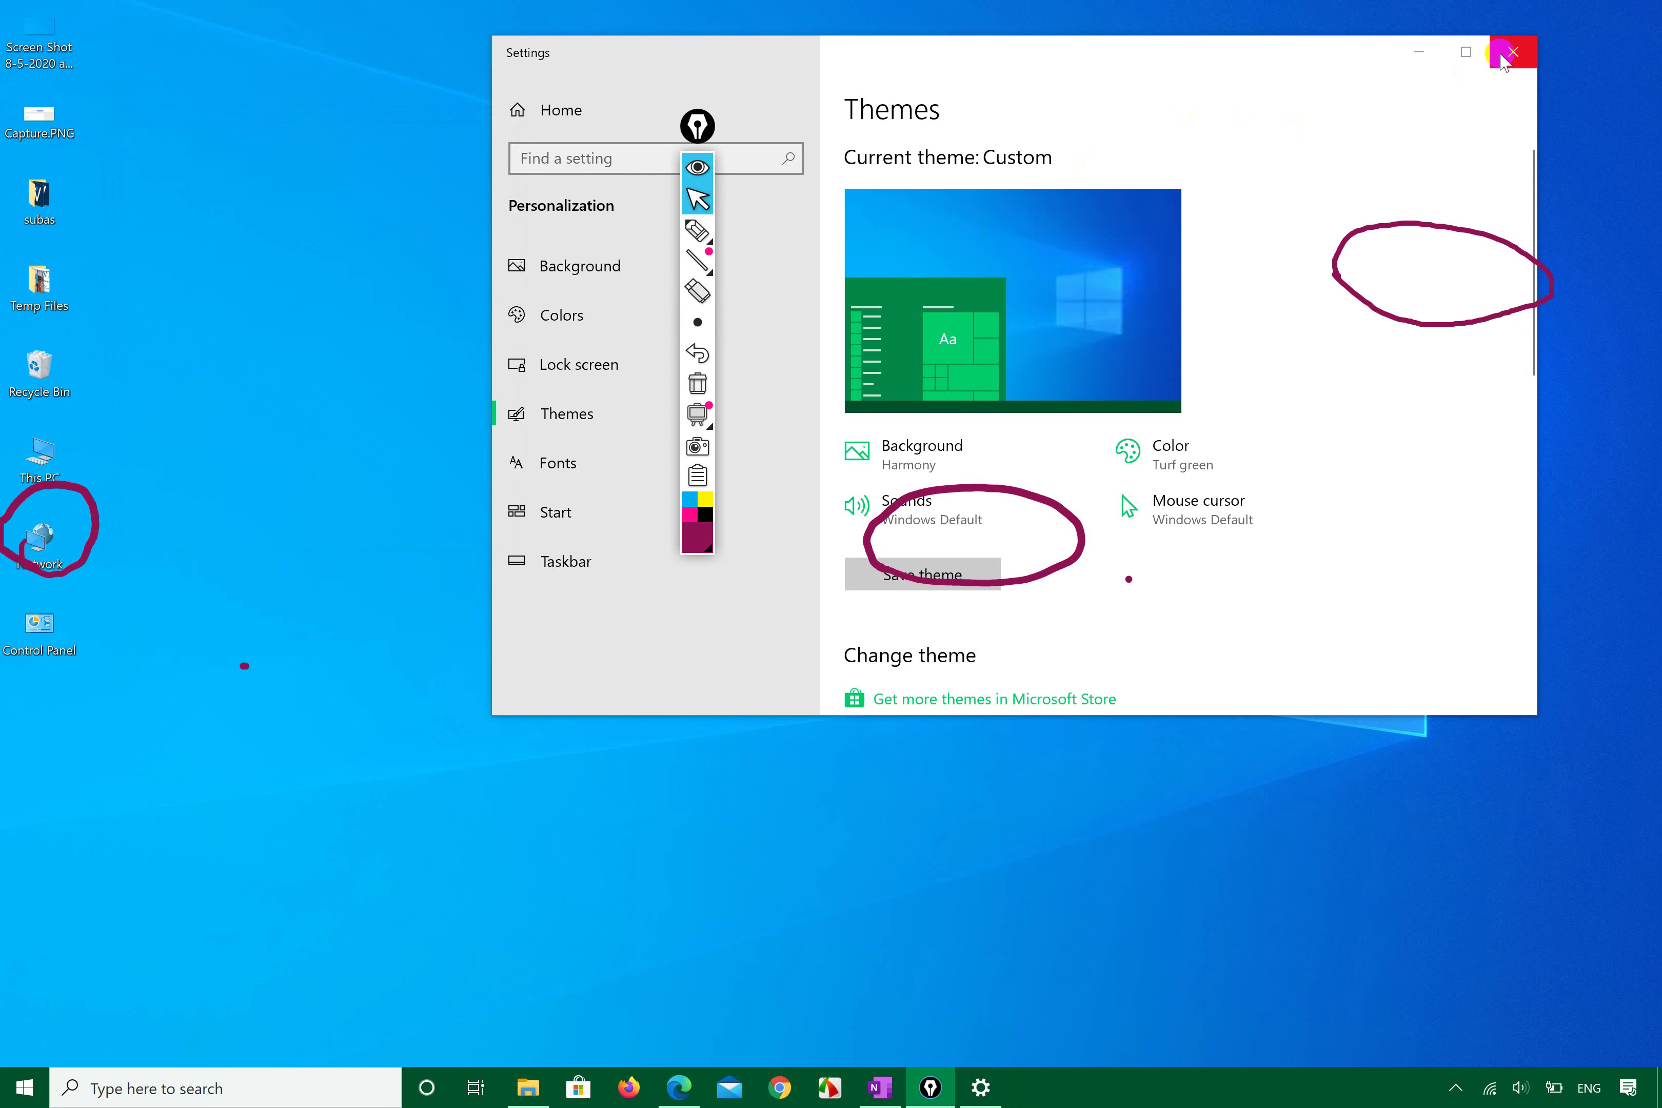
- Close Settings and start opening the Personalize settings from the desktop again
left_click(1509, 51)
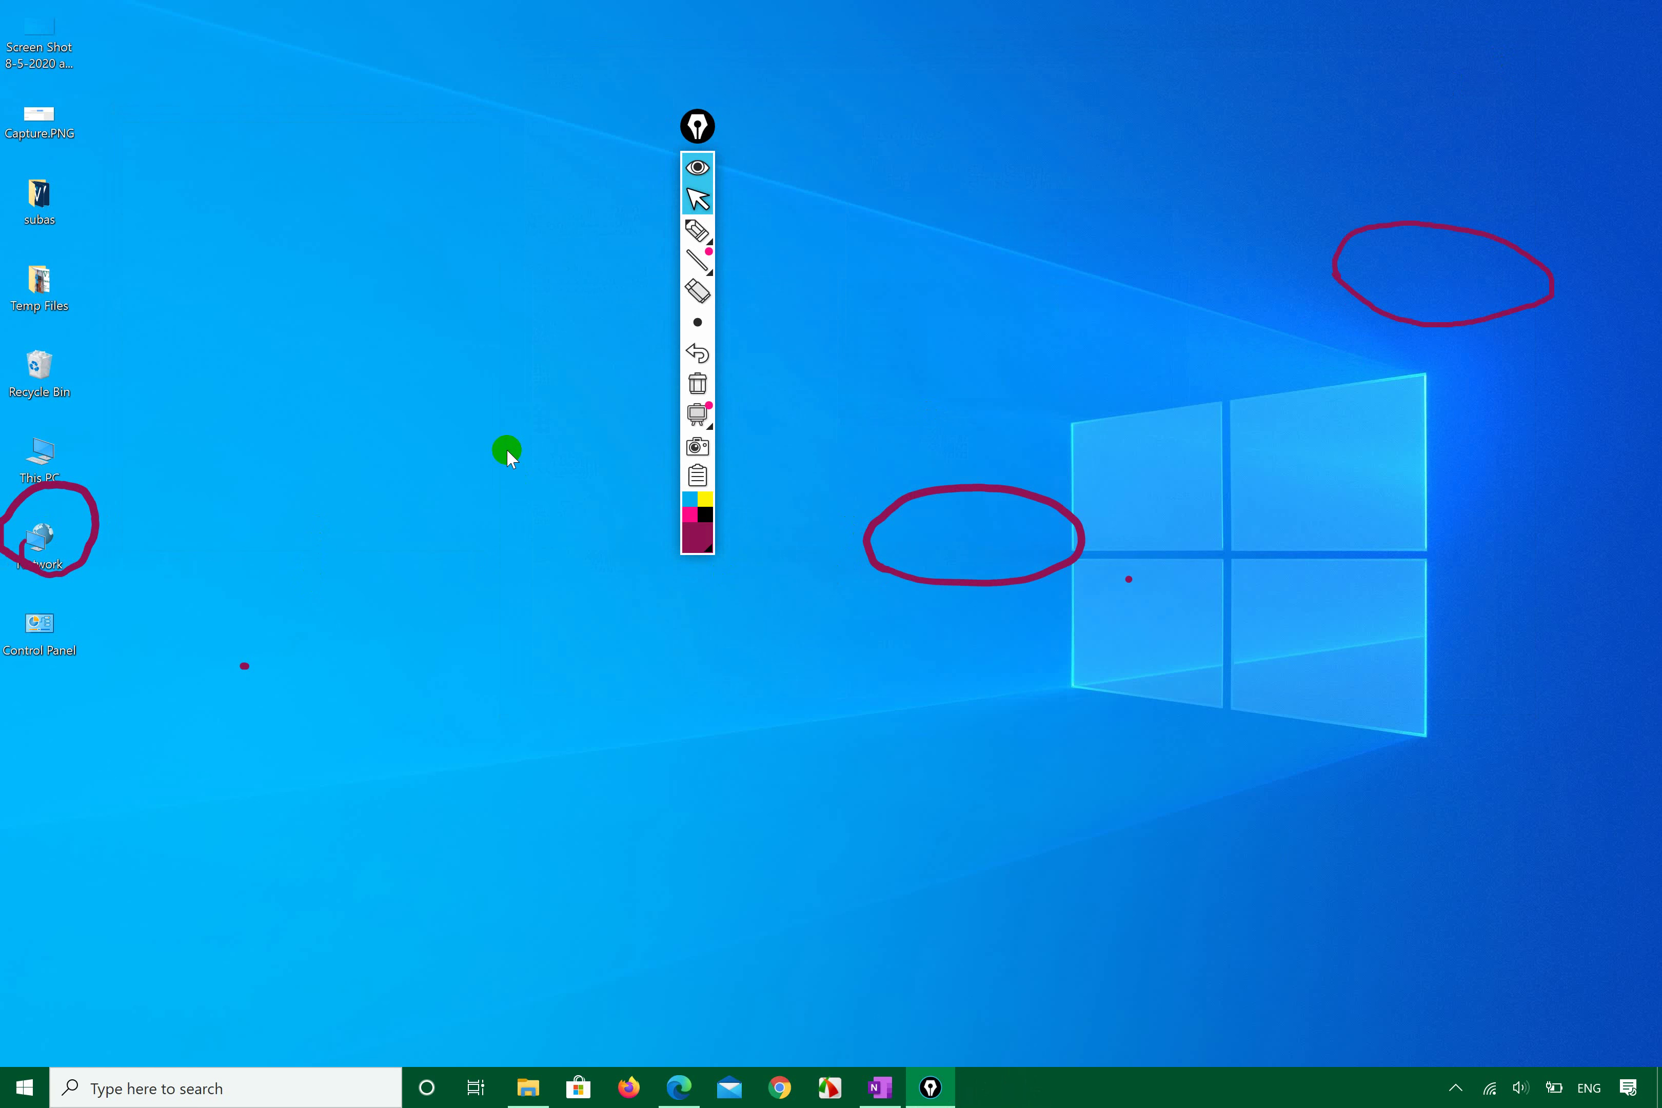
right_click(507, 448)
left_click(419, 673)
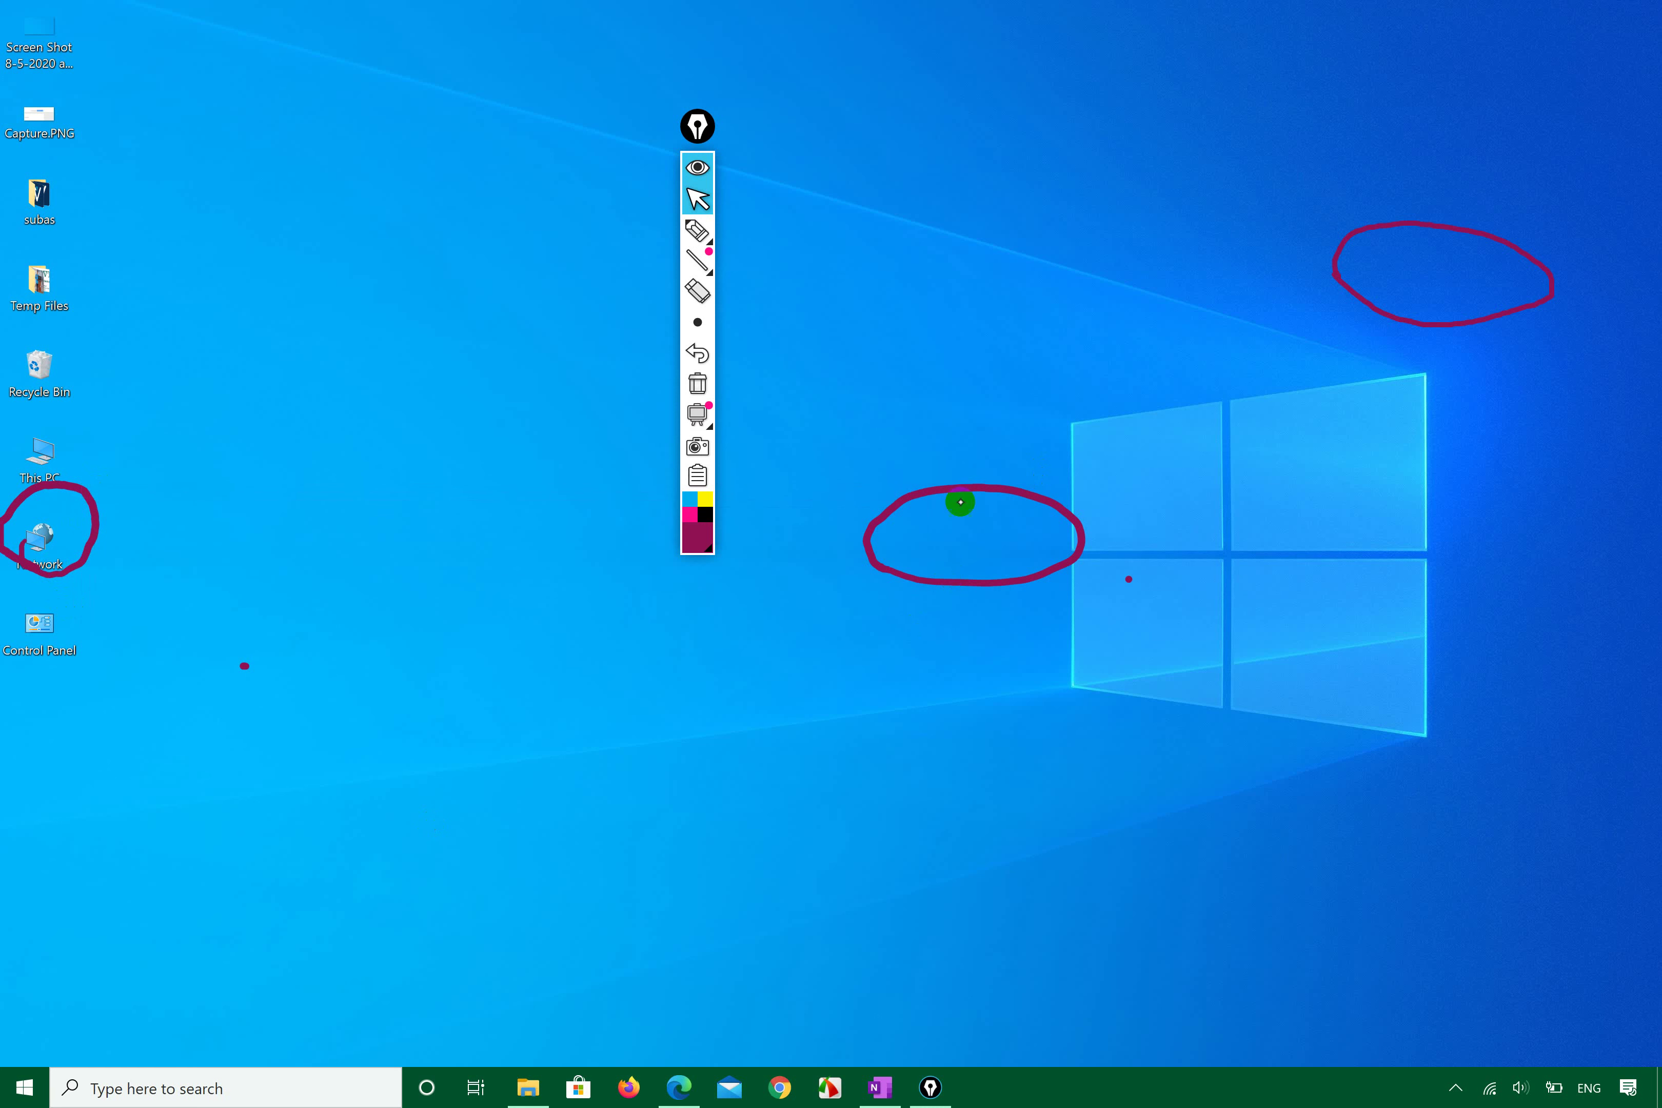
- Clear all pen annotations from the desktop and return to the normal pointer
left_click(699, 228)
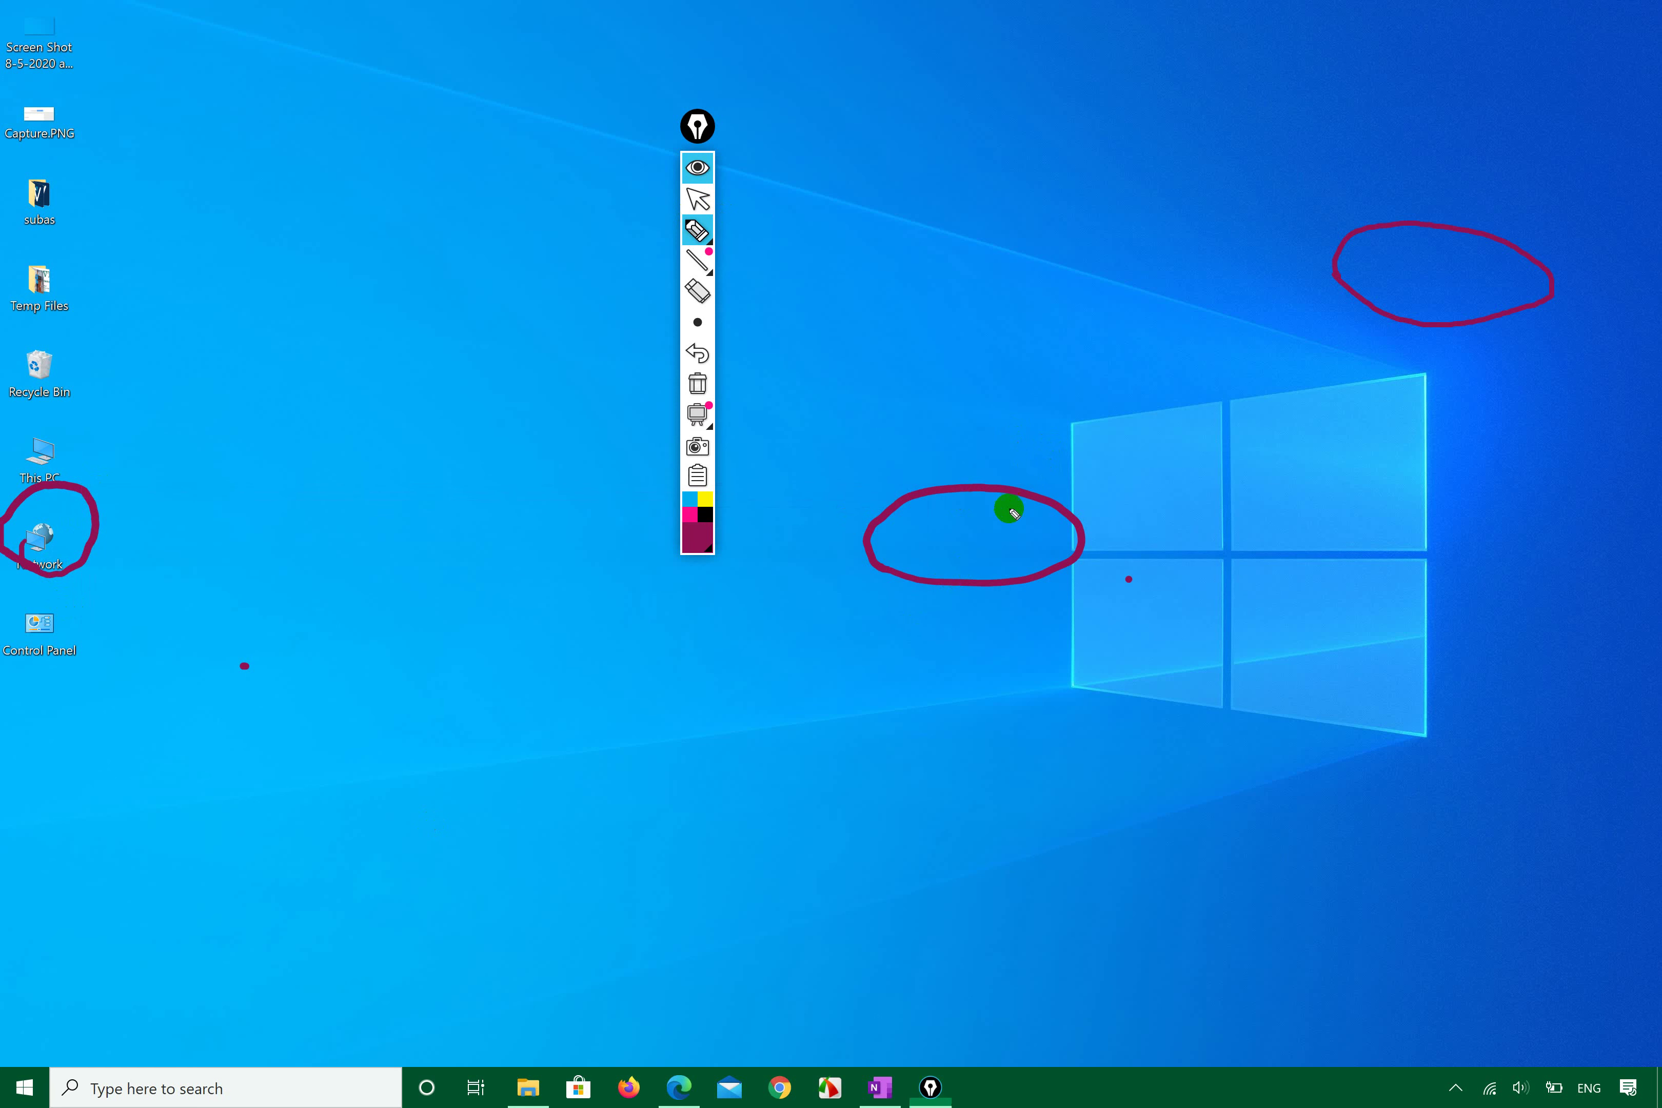
left_click_drag(1005, 505, 1272, 339)
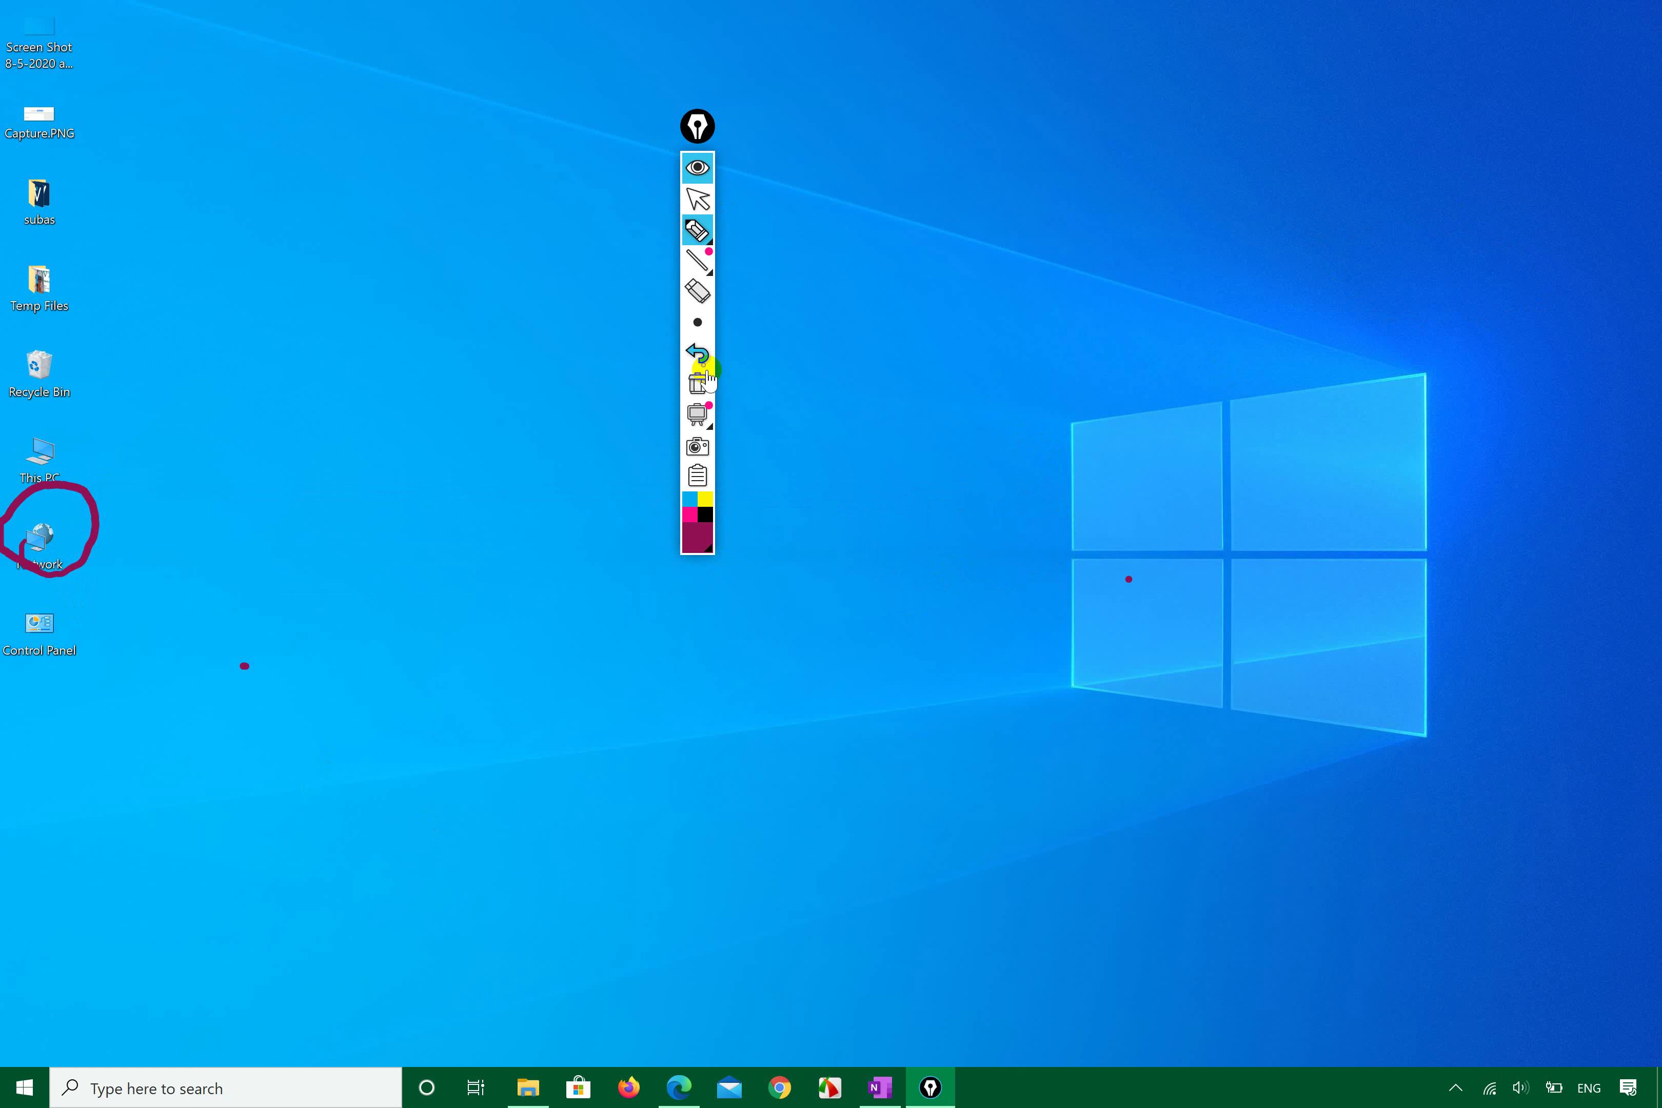
left_click(697, 352)
left_click(698, 384)
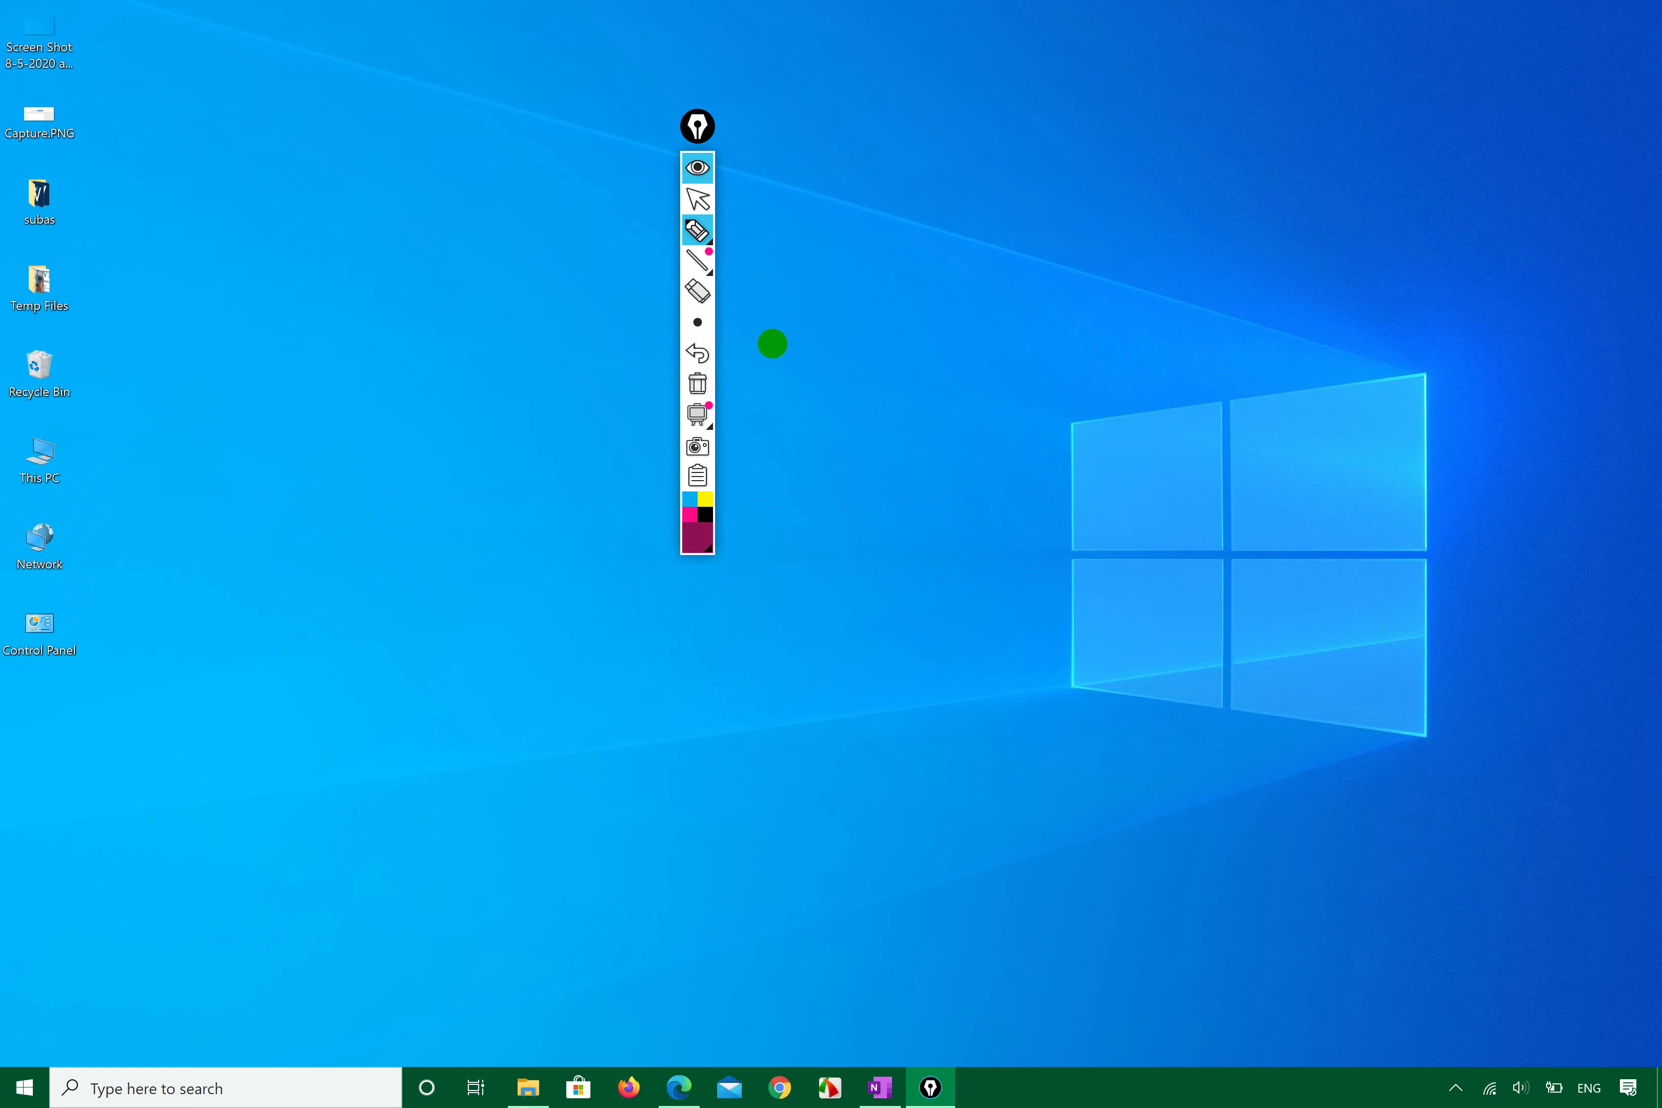
left_click(696, 200)
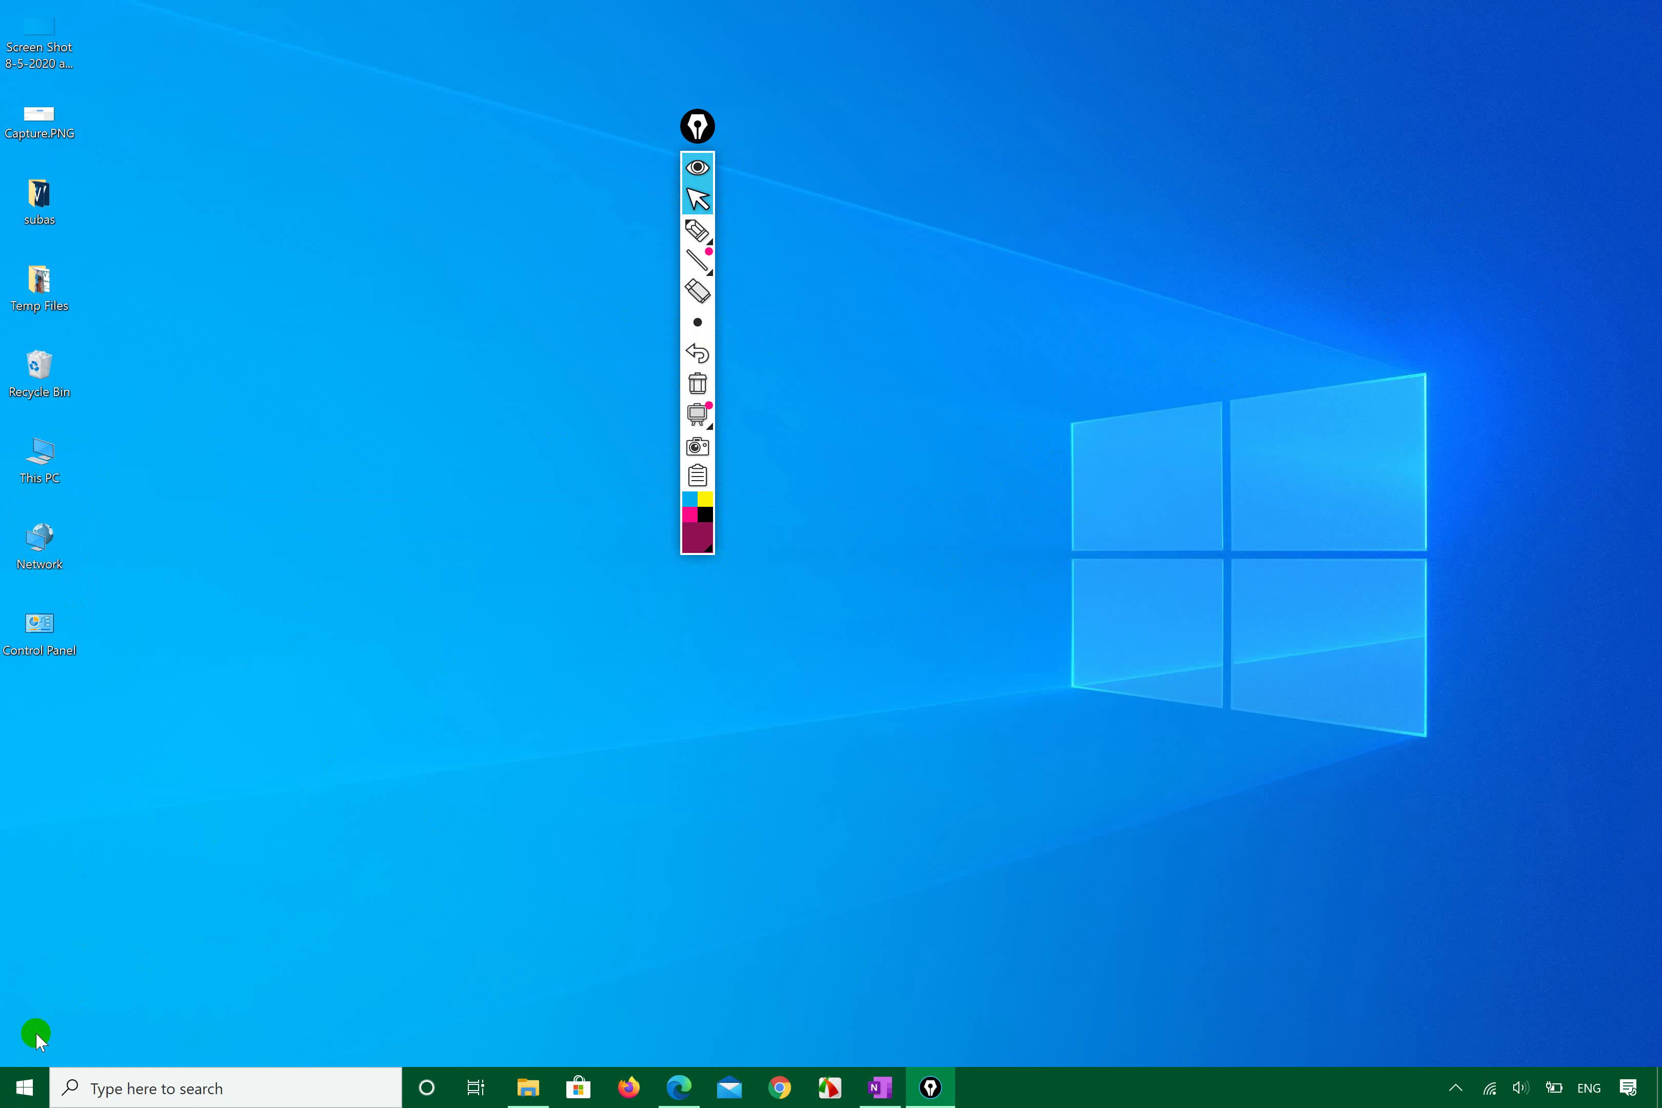
- Open Windows Settings from the expanded Start navigation
left_click(23, 1087)
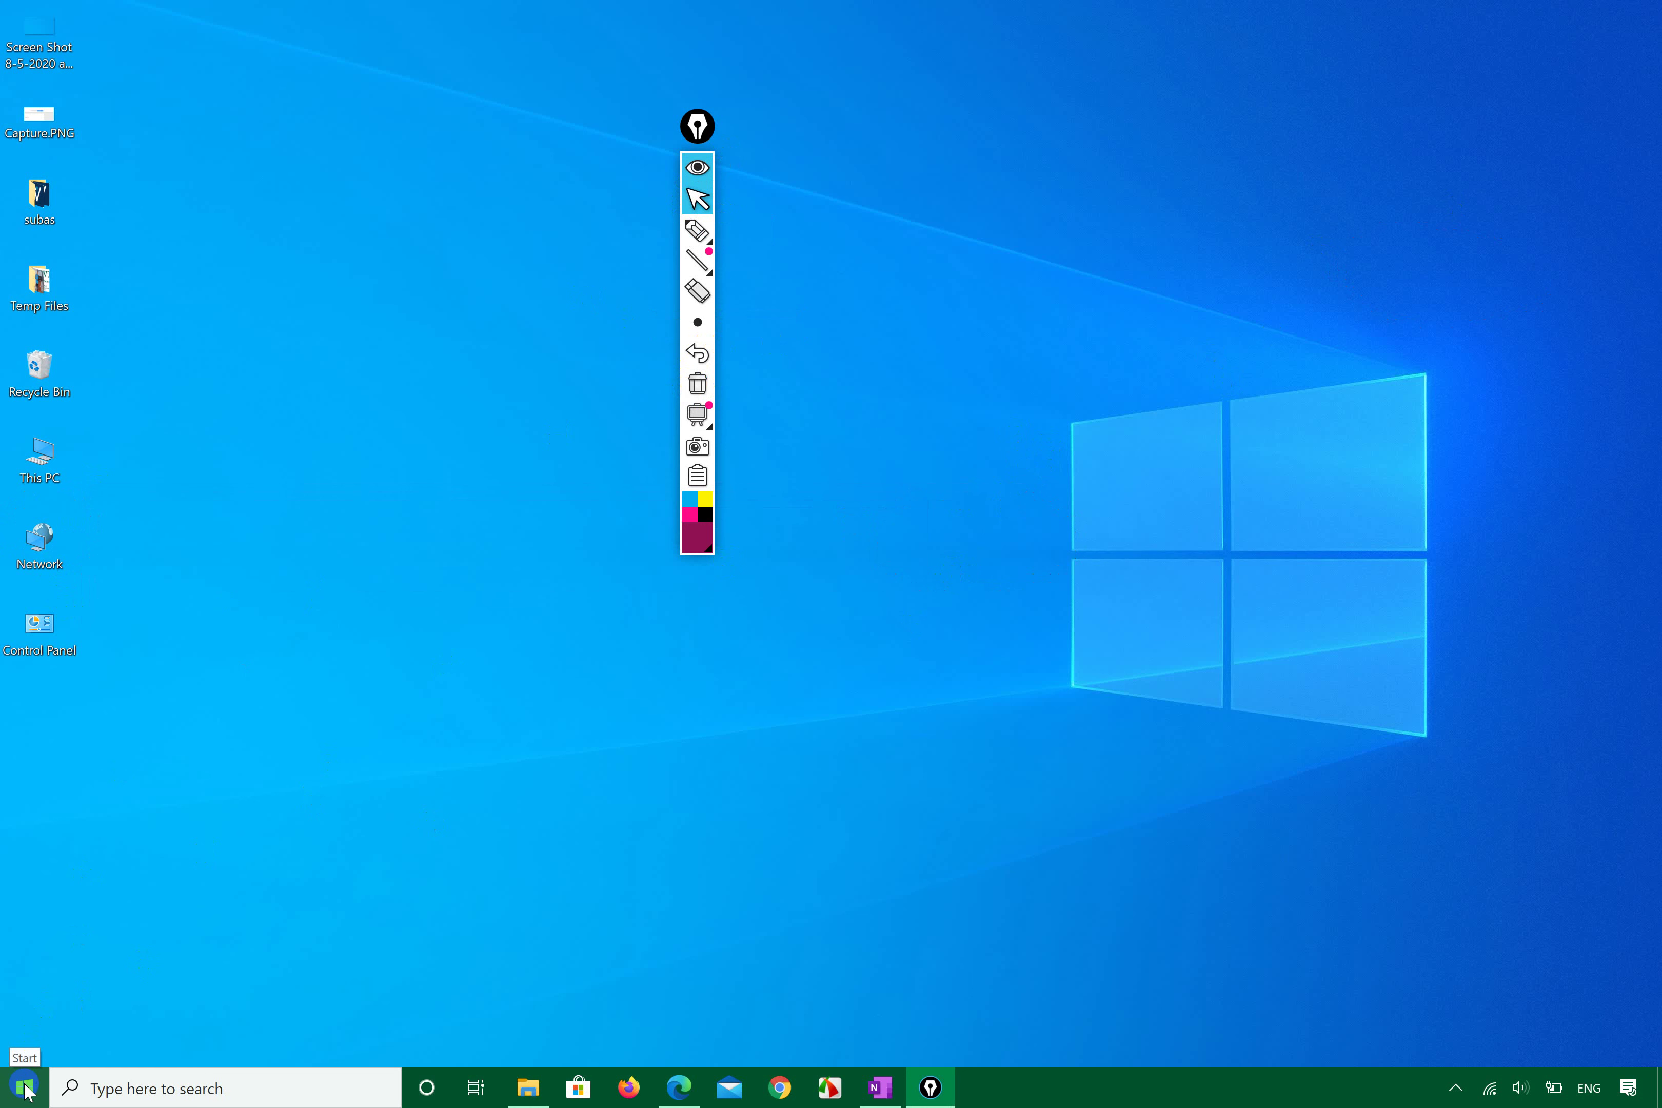
left_click(23, 1087)
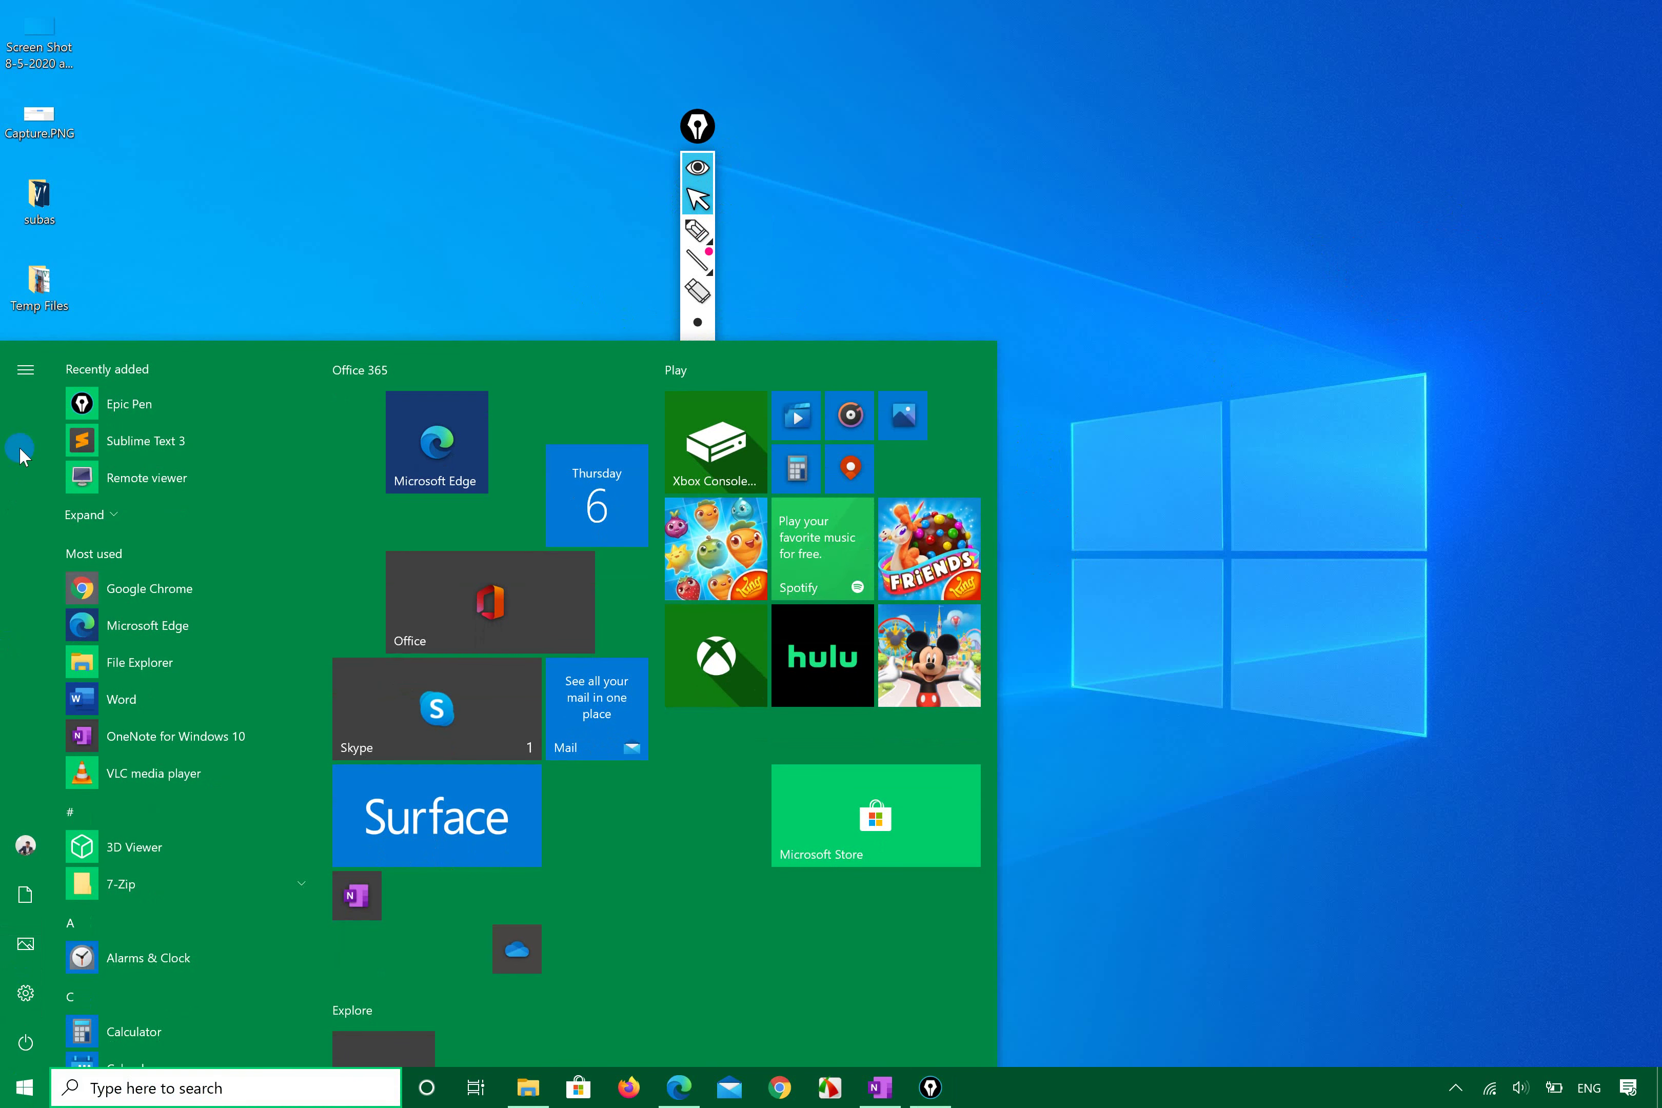
left_click(26, 369)
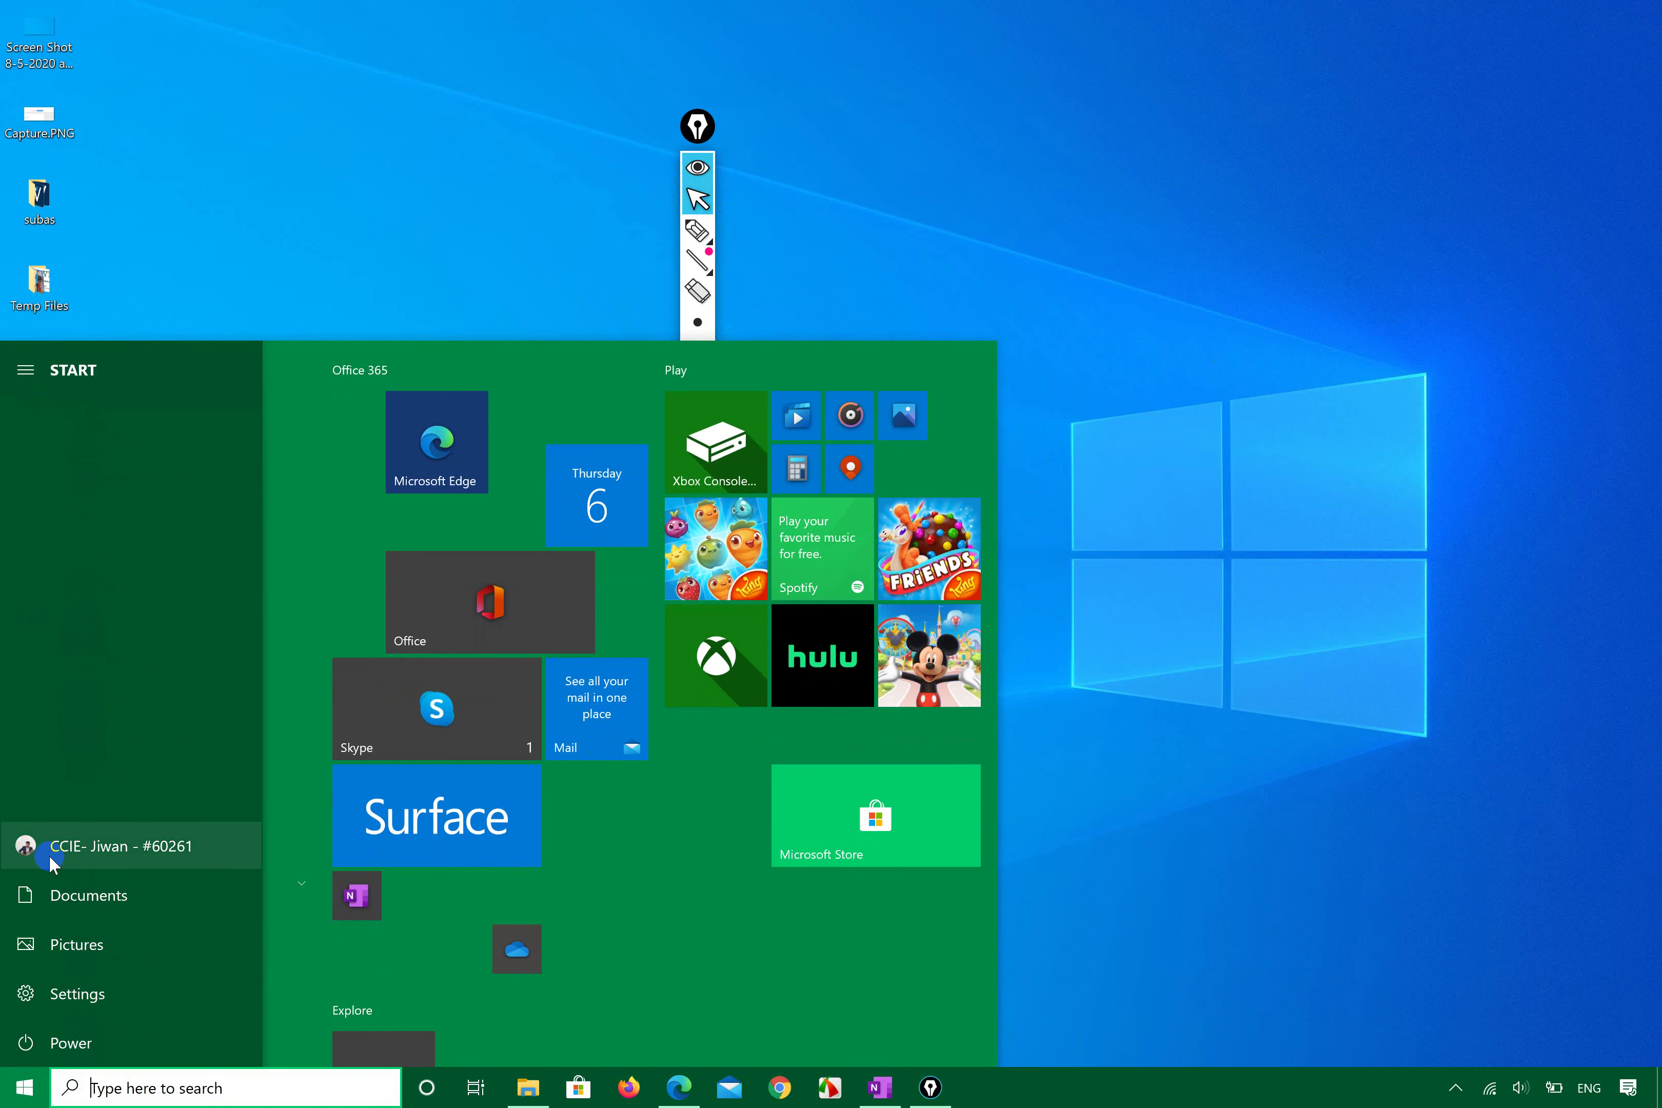
left_click(54, 997)
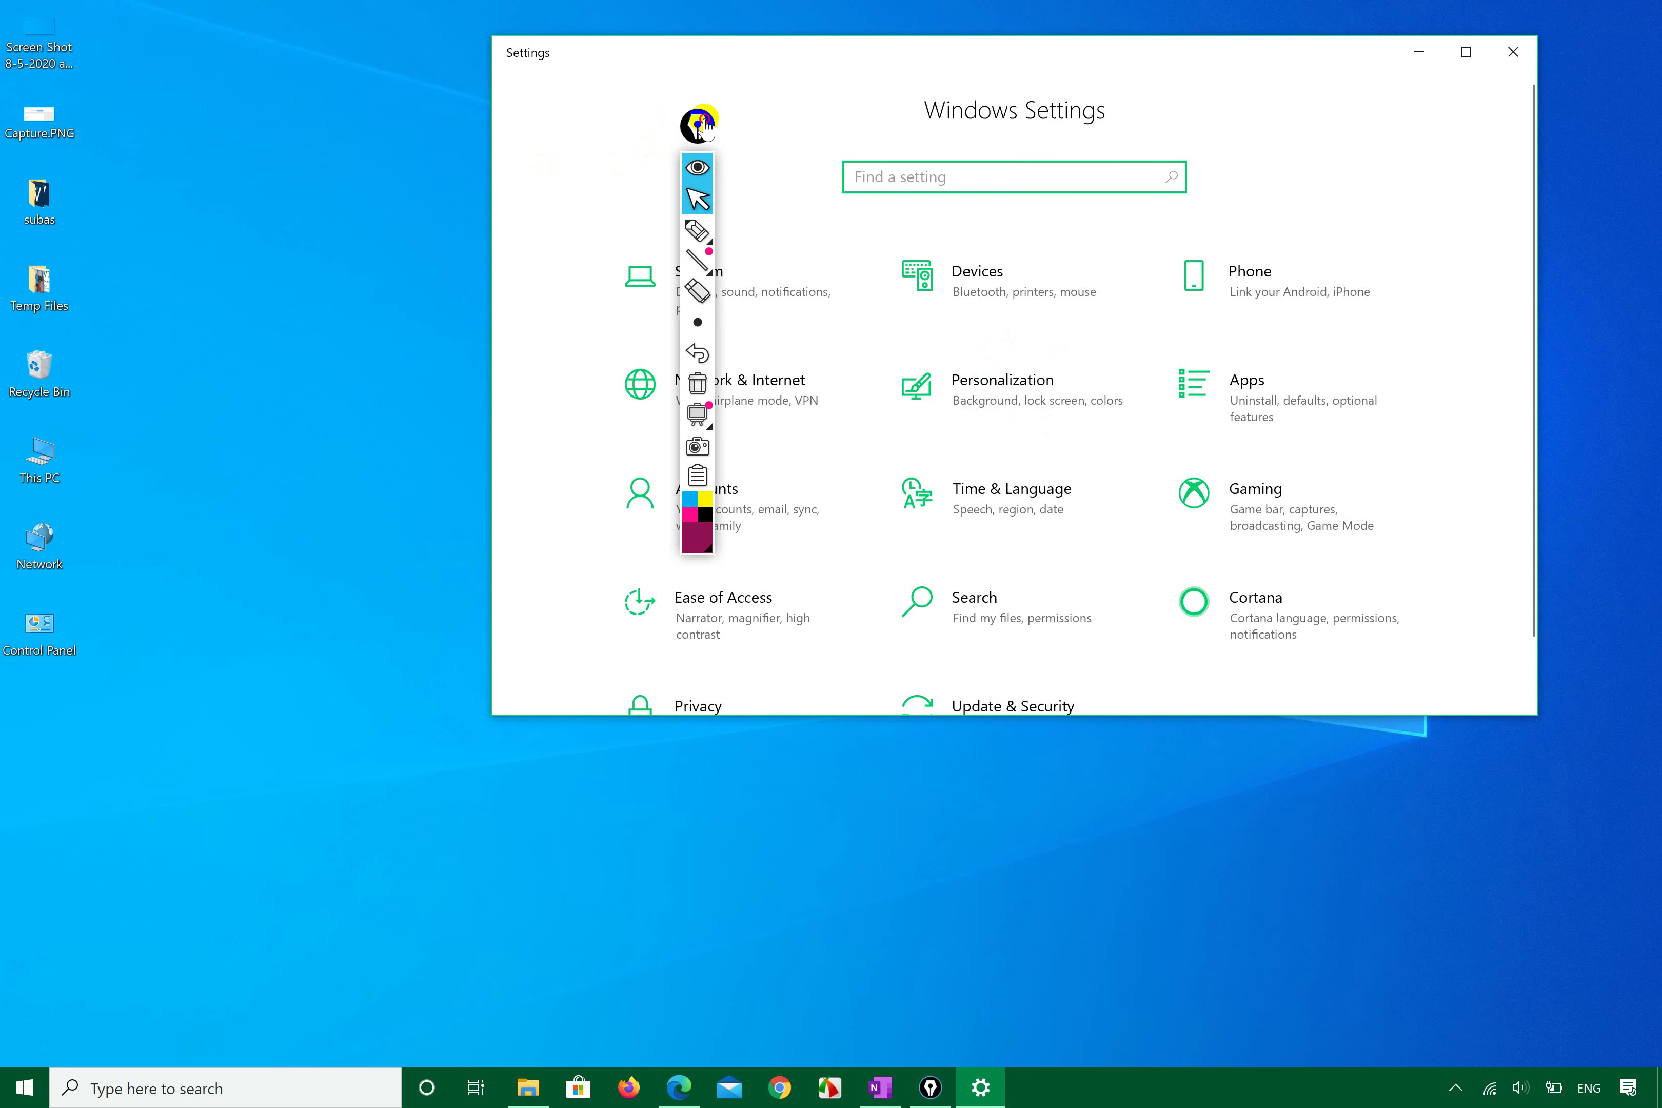
- Maximize the Settings window and move the annotation toolbar clear of the settings categories
left_click_drag(704, 125, 379, 201)
left_click(1463, 53)
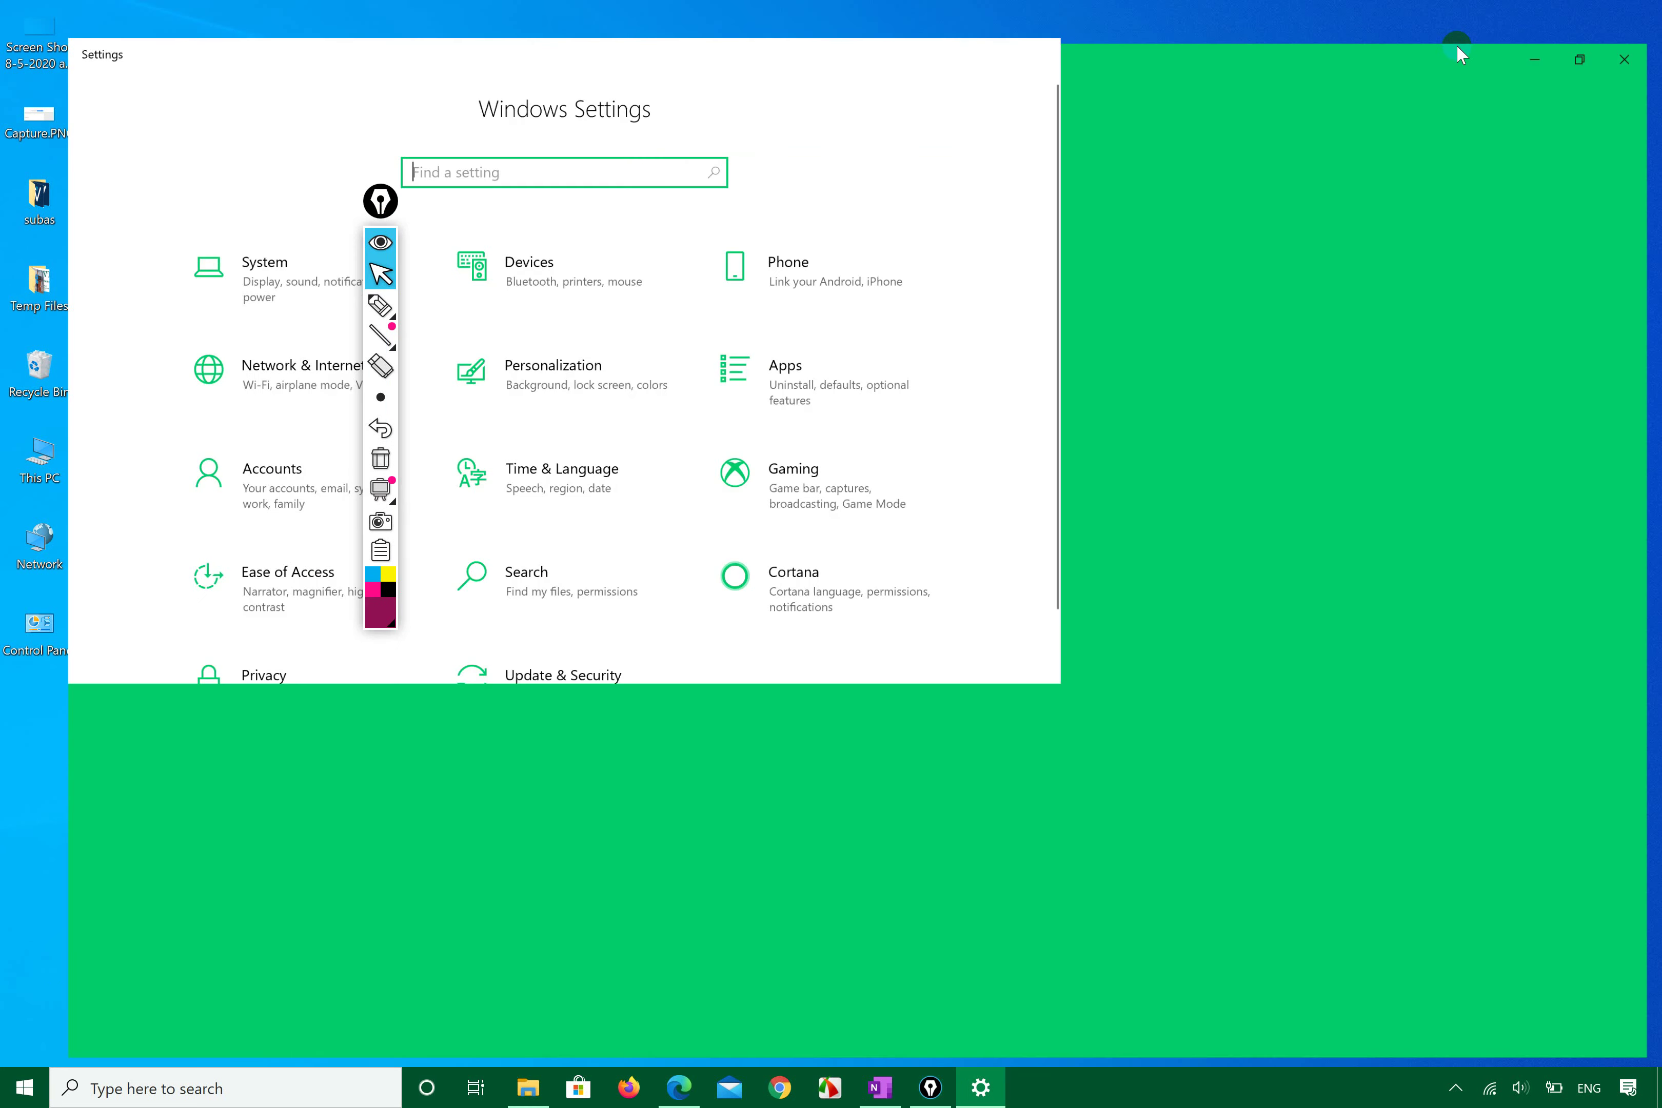
left_click(1589, 18)
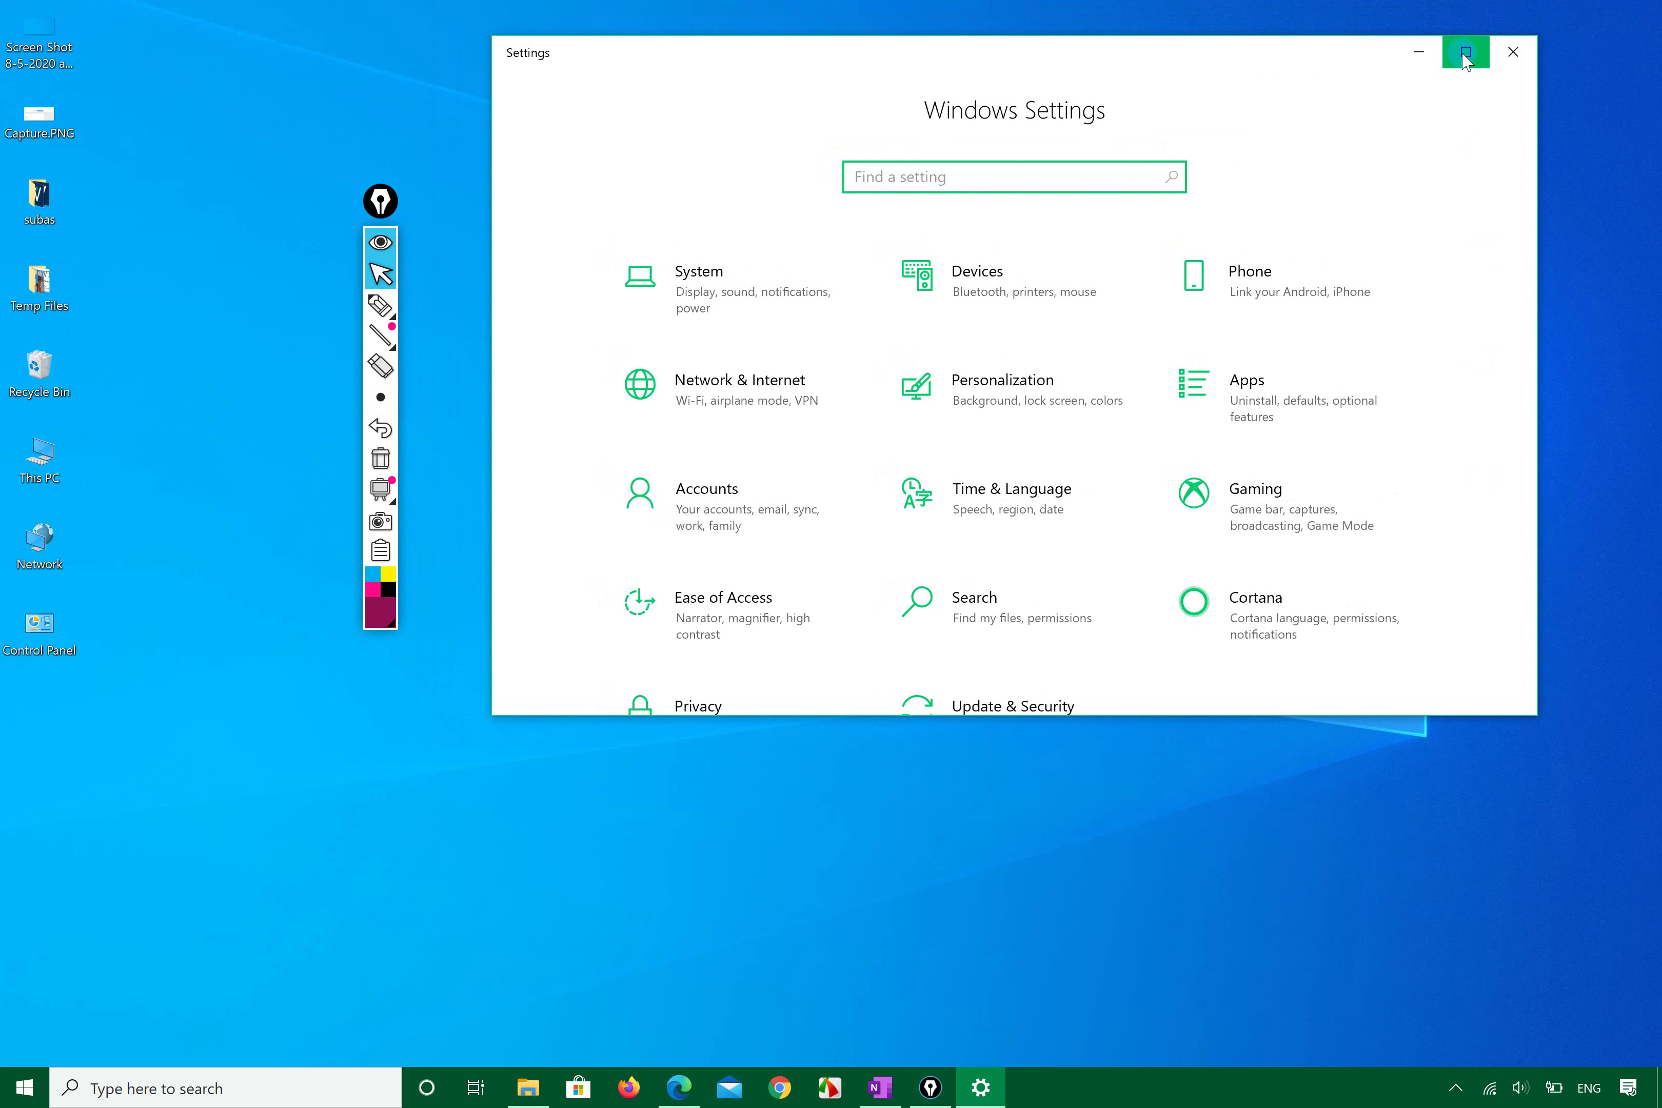
left_click(1466, 49)
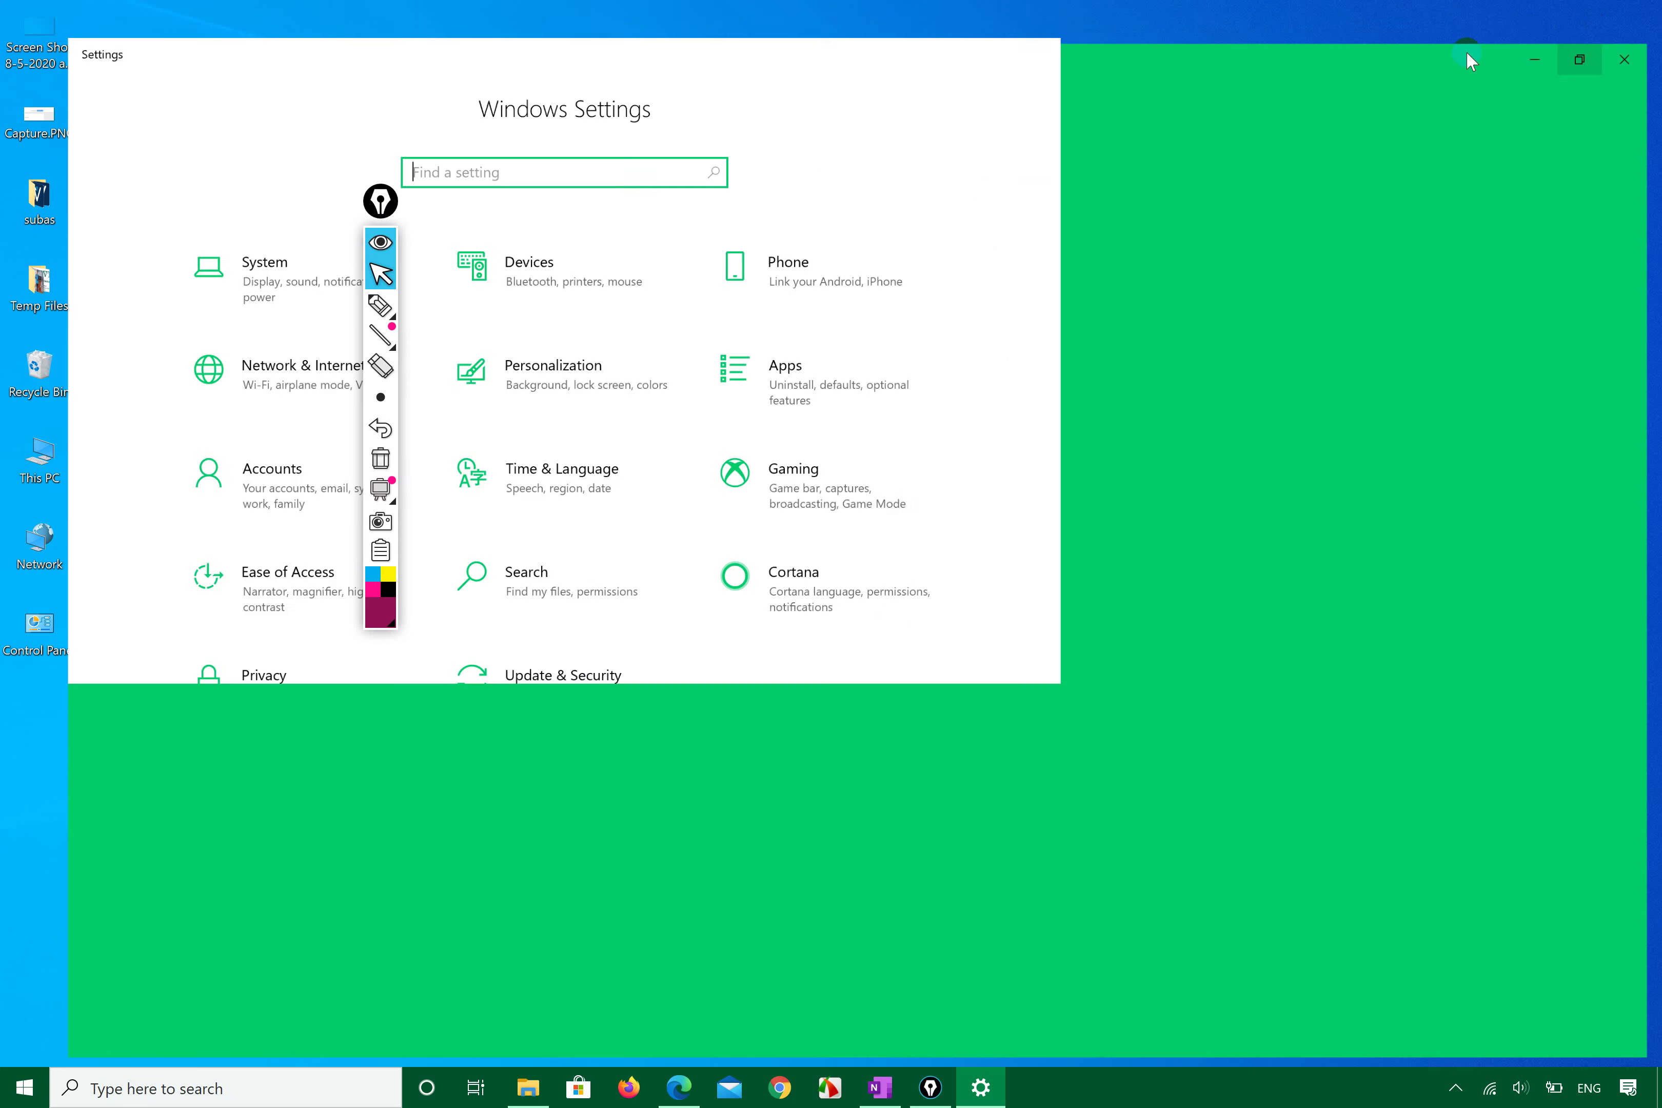
left_click_drag(381, 203, 95, 143)
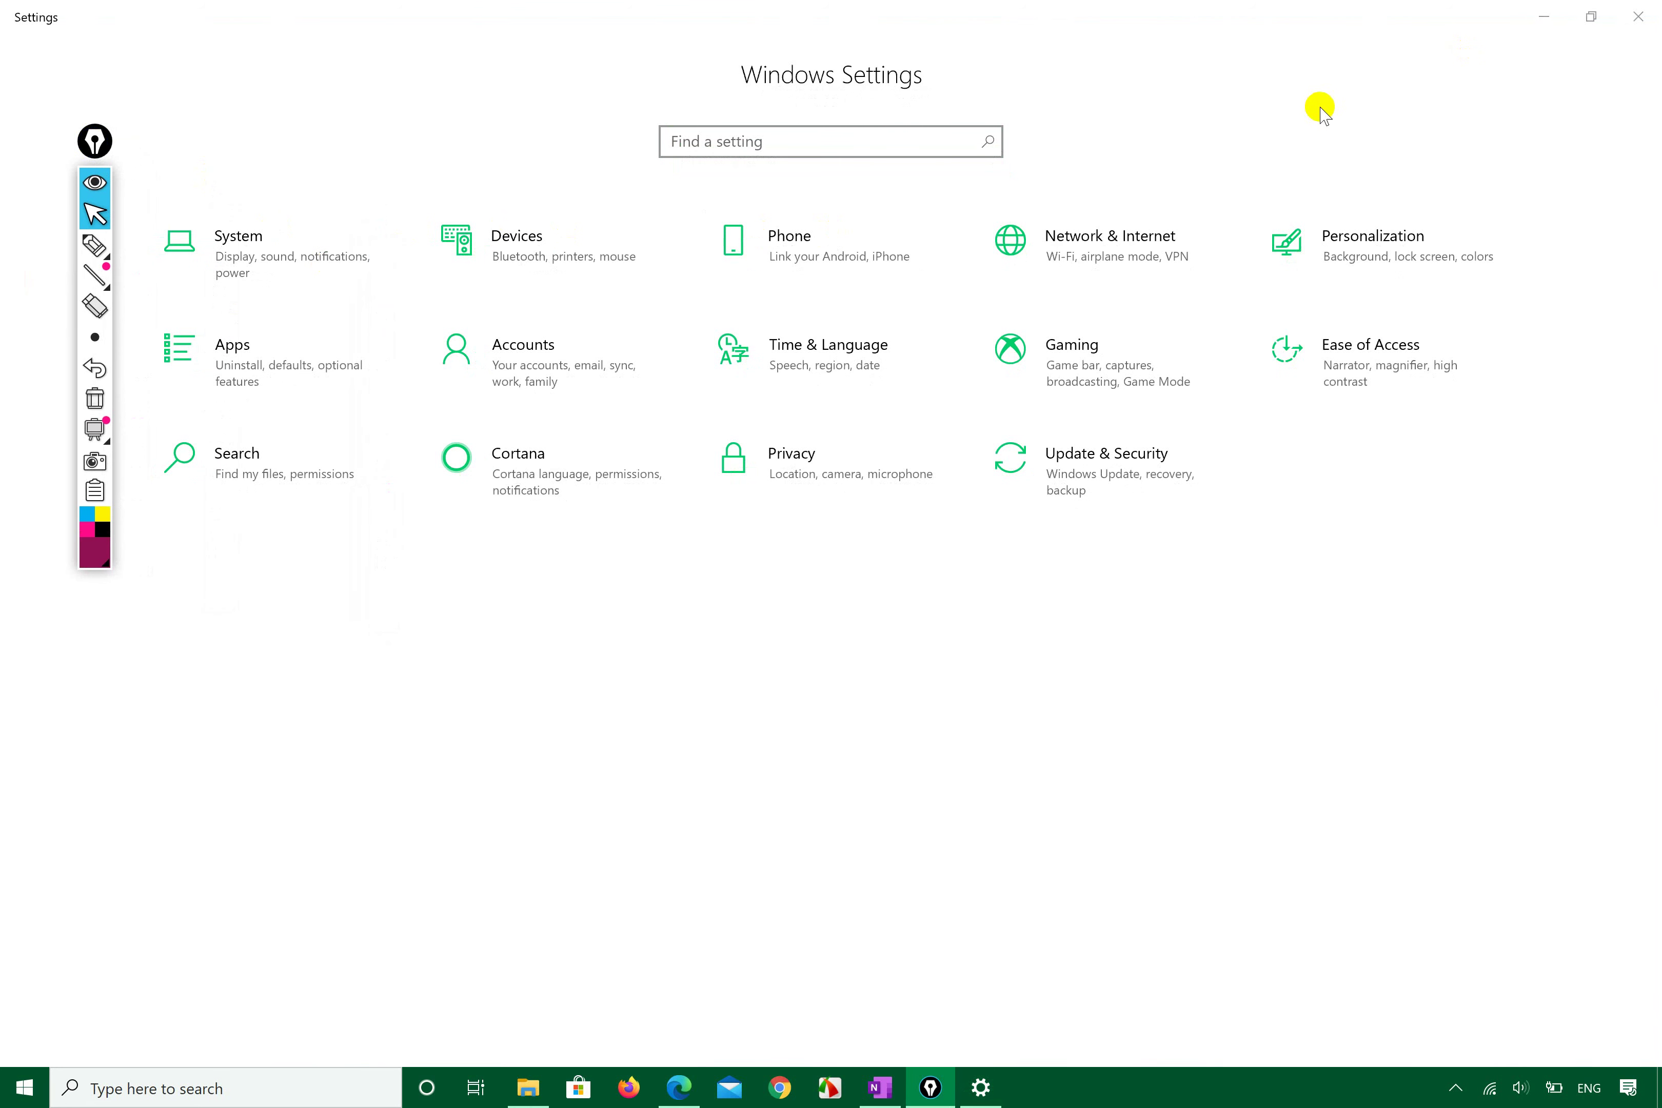
- Open Personalization, move the annotation toolbar off the page list, and circle the Personalization heading and Background entry with the pen
left_click(1385, 240)
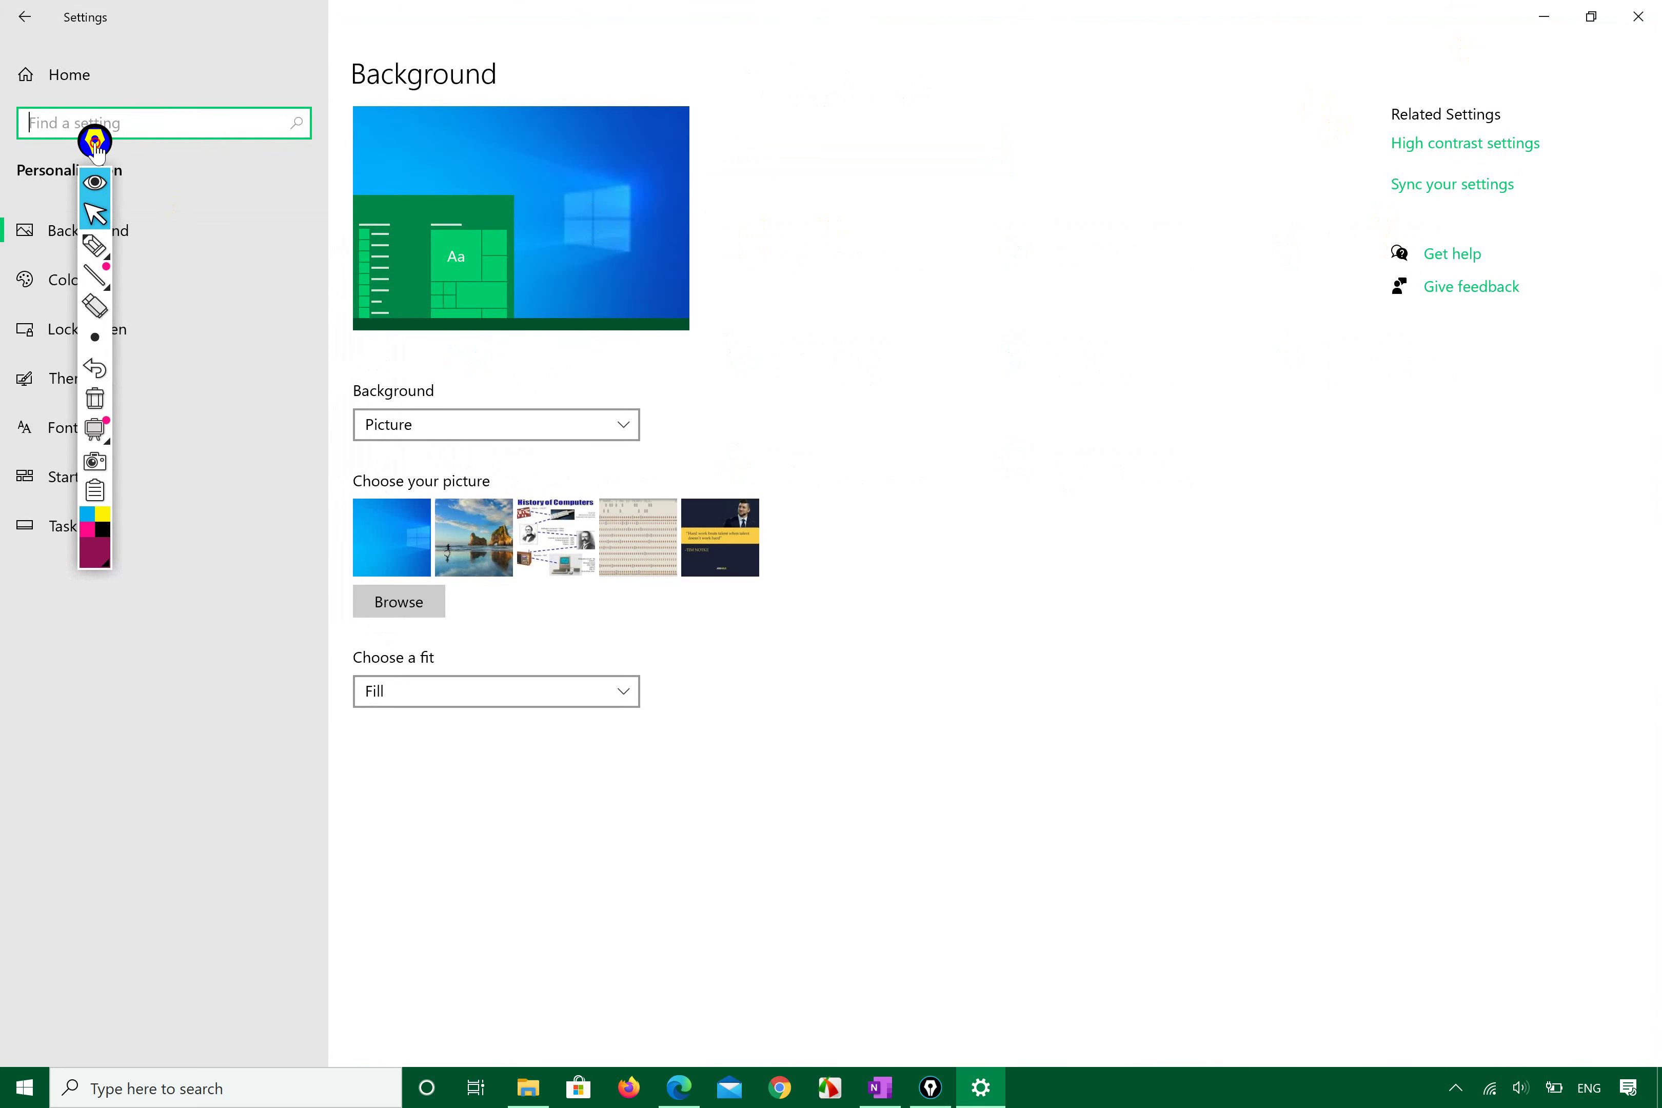
left_click_drag(96, 144, 463, 728)
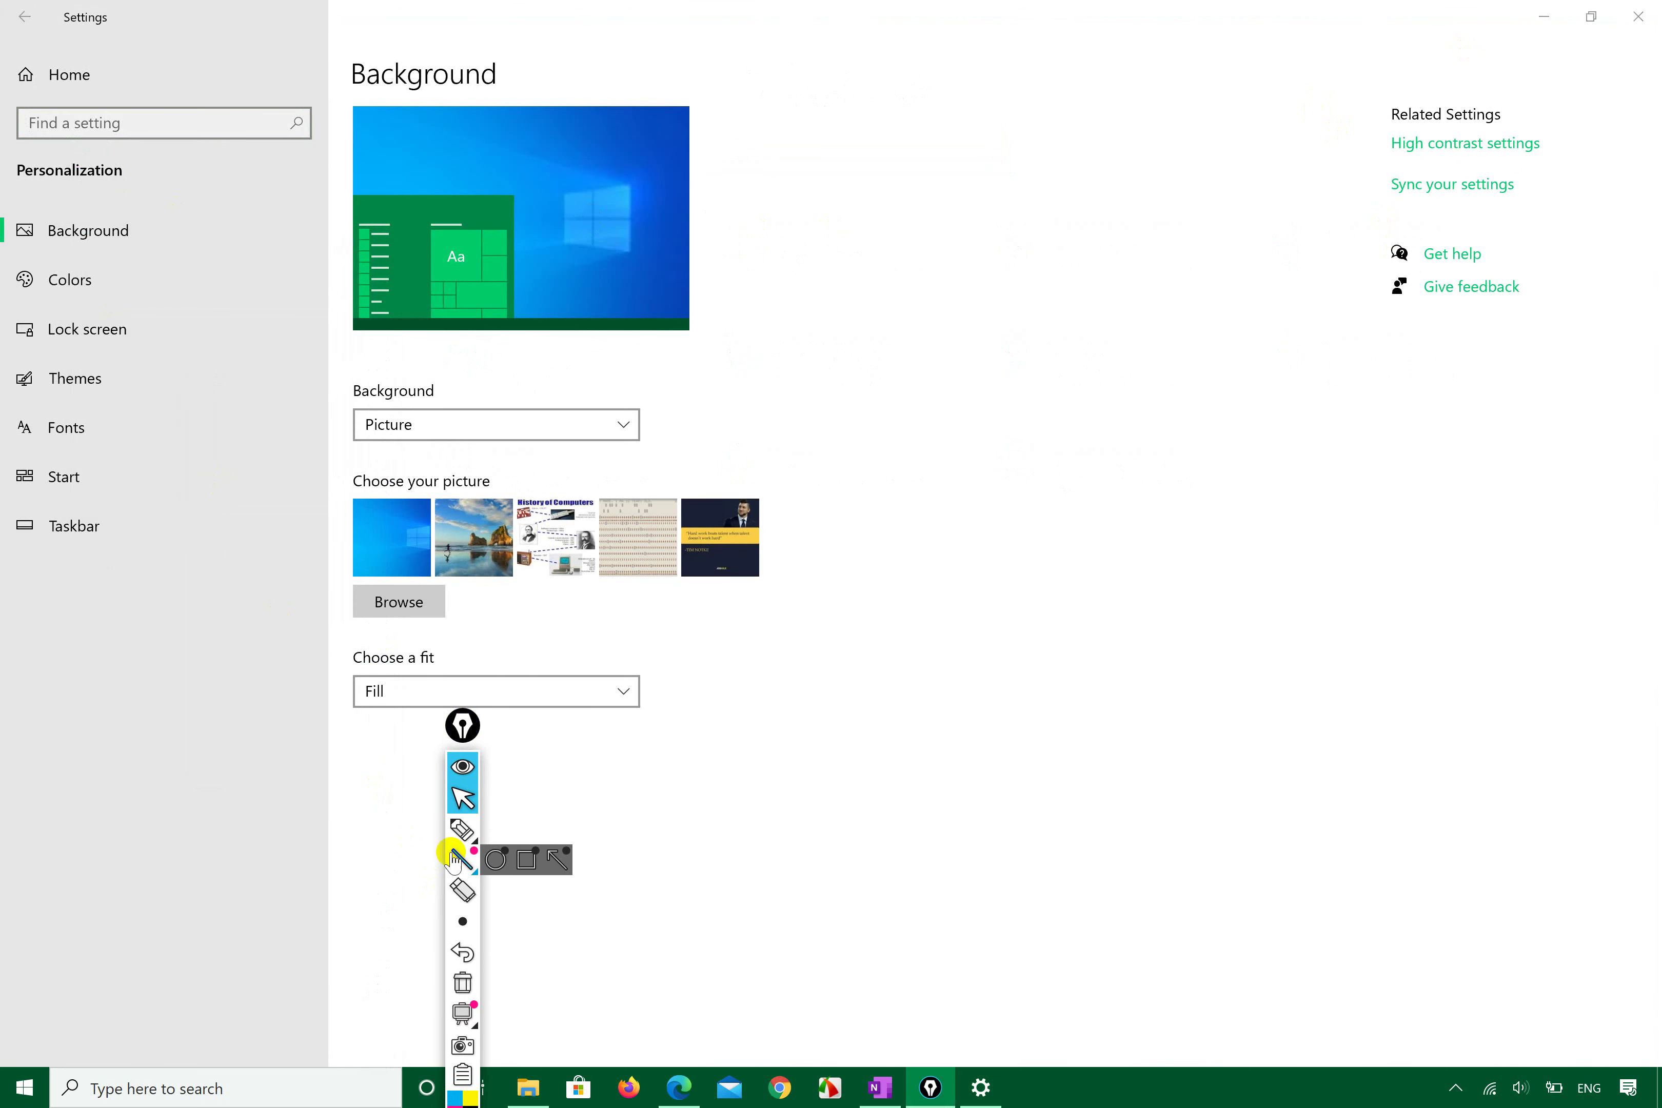
left_click(462, 830)
mouse_move(7, 269)
left_mouse_down()
mouse_move(100, 262)
mouse_move(5, 171)
left_mouse_up()
mouse_move(5, 243)
left_mouse_down()
mouse_move(185, 249)
mouse_move(19, 147)
mouse_move(31, 231)
left_mouse_up()
left_click(463, 799)
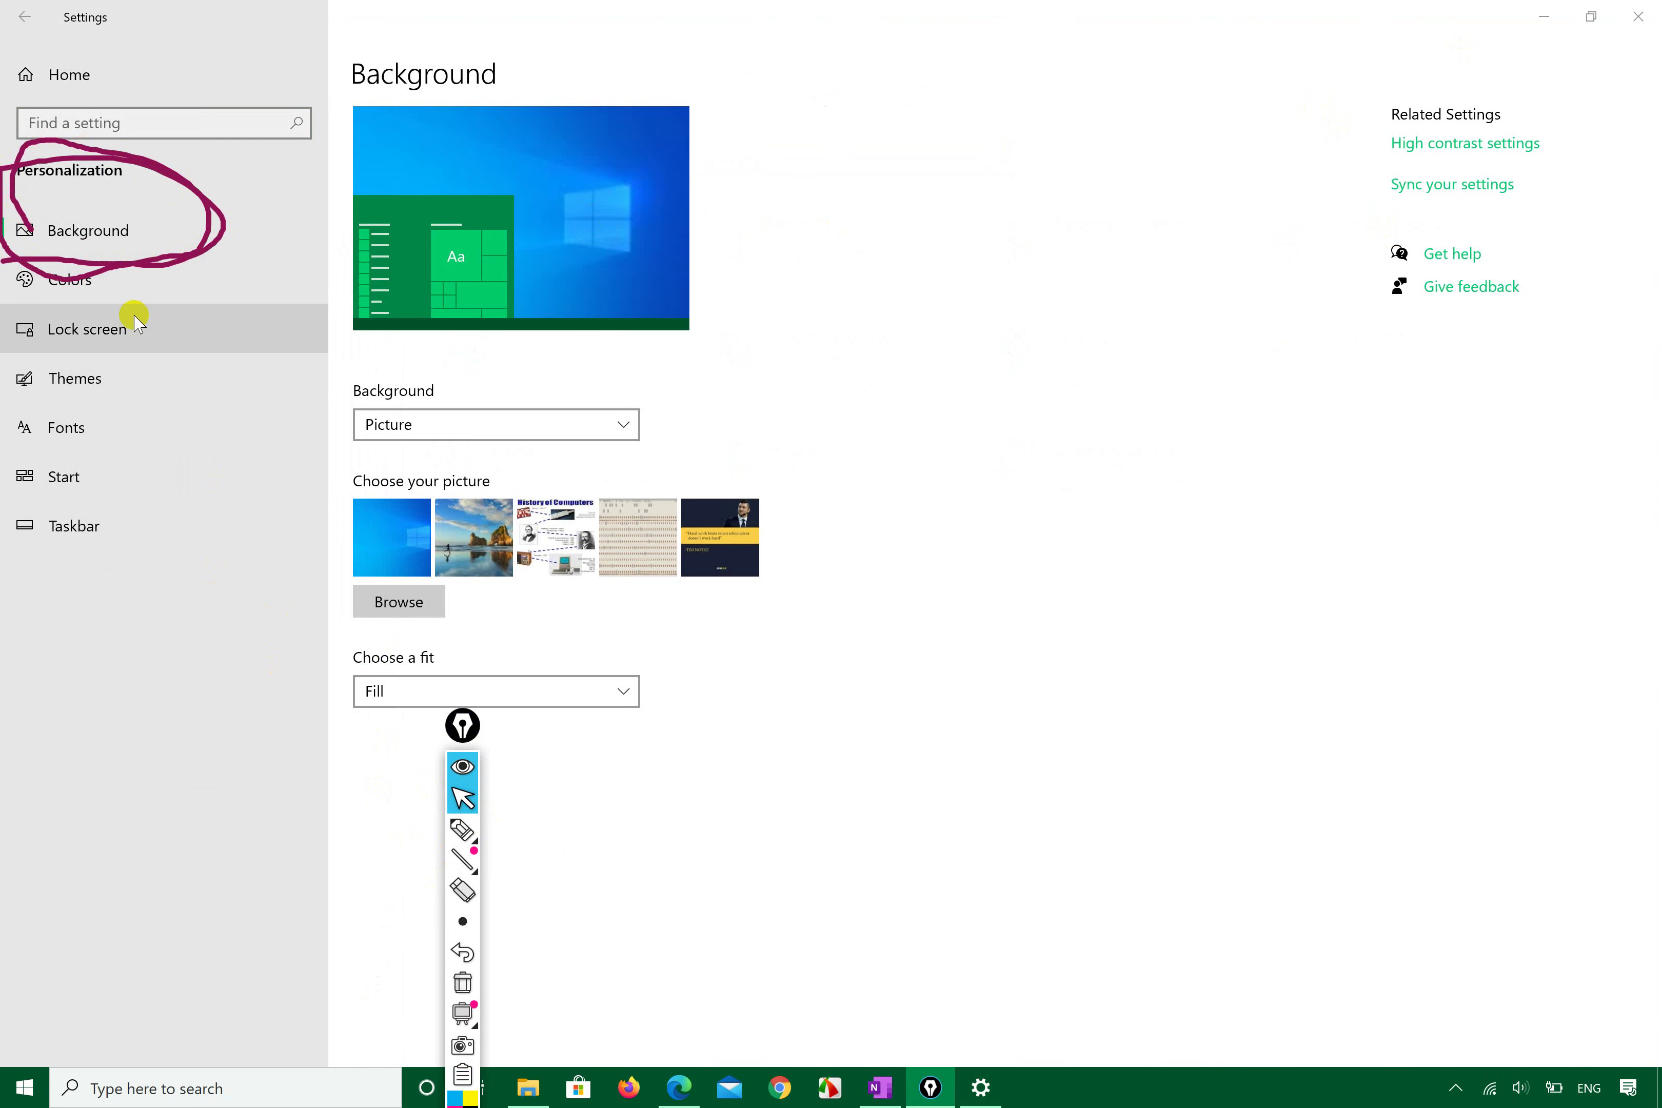
- Open Themes, circle the Desktop icon settings link with the annotation pen, then clear all annotations and return to the pointer
left_click(136, 379)
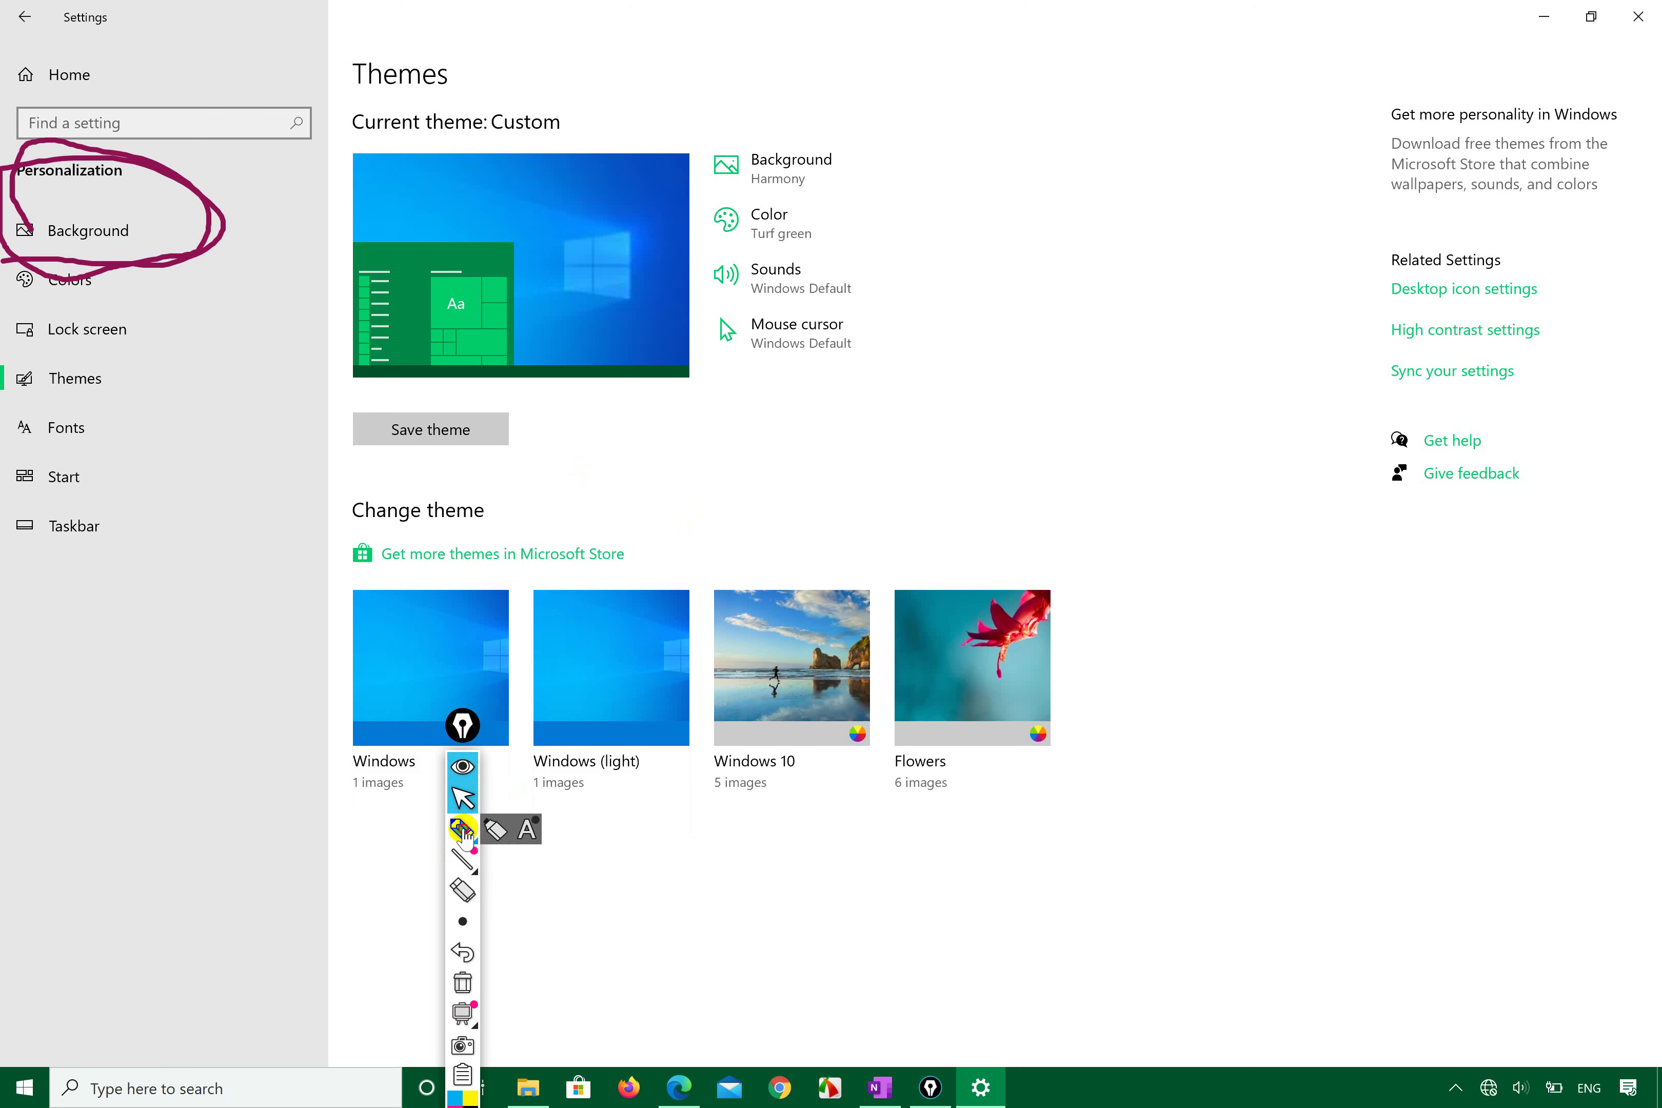
left_click(463, 829)
mouse_move(1332, 388)
left_mouse_down()
mouse_move(1531, 236)
mouse_move(1384, 335)
mouse_move(1504, 252)
mouse_move(1455, 368)
mouse_move(1381, 326)
mouse_move(1388, 359)
mouse_move(1472, 322)
left_mouse_up()
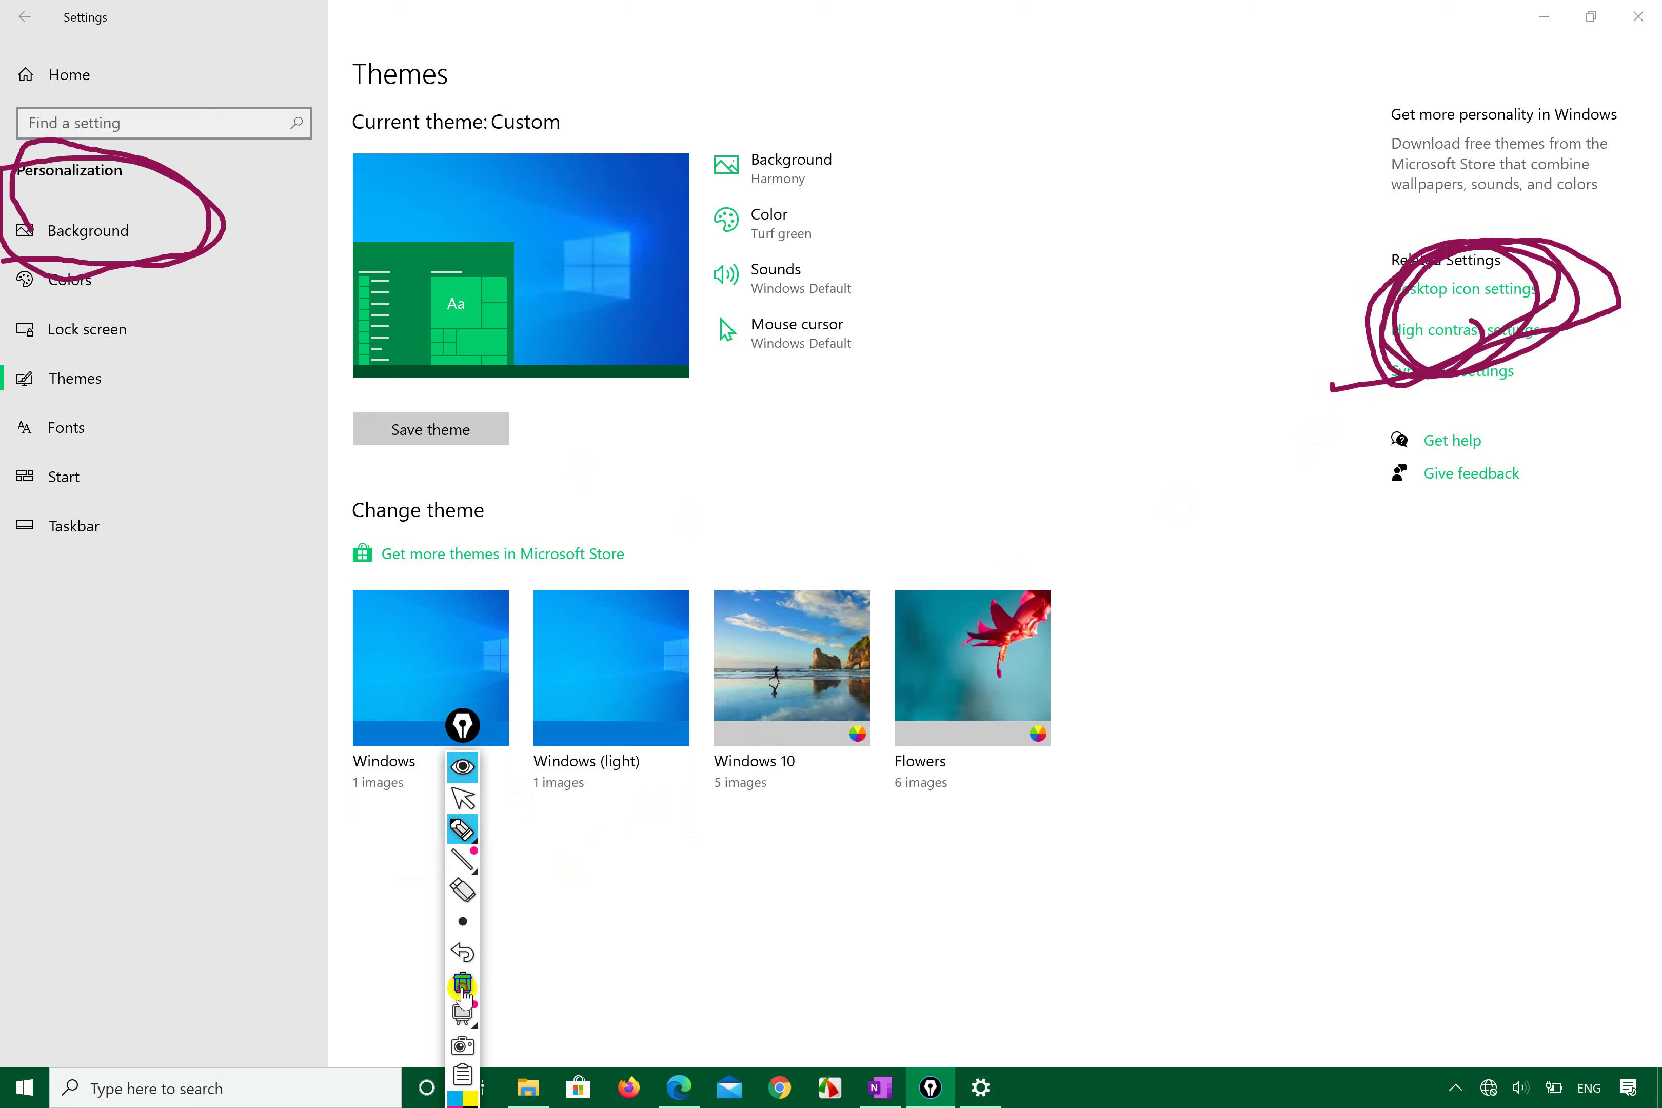
left_click(463, 983)
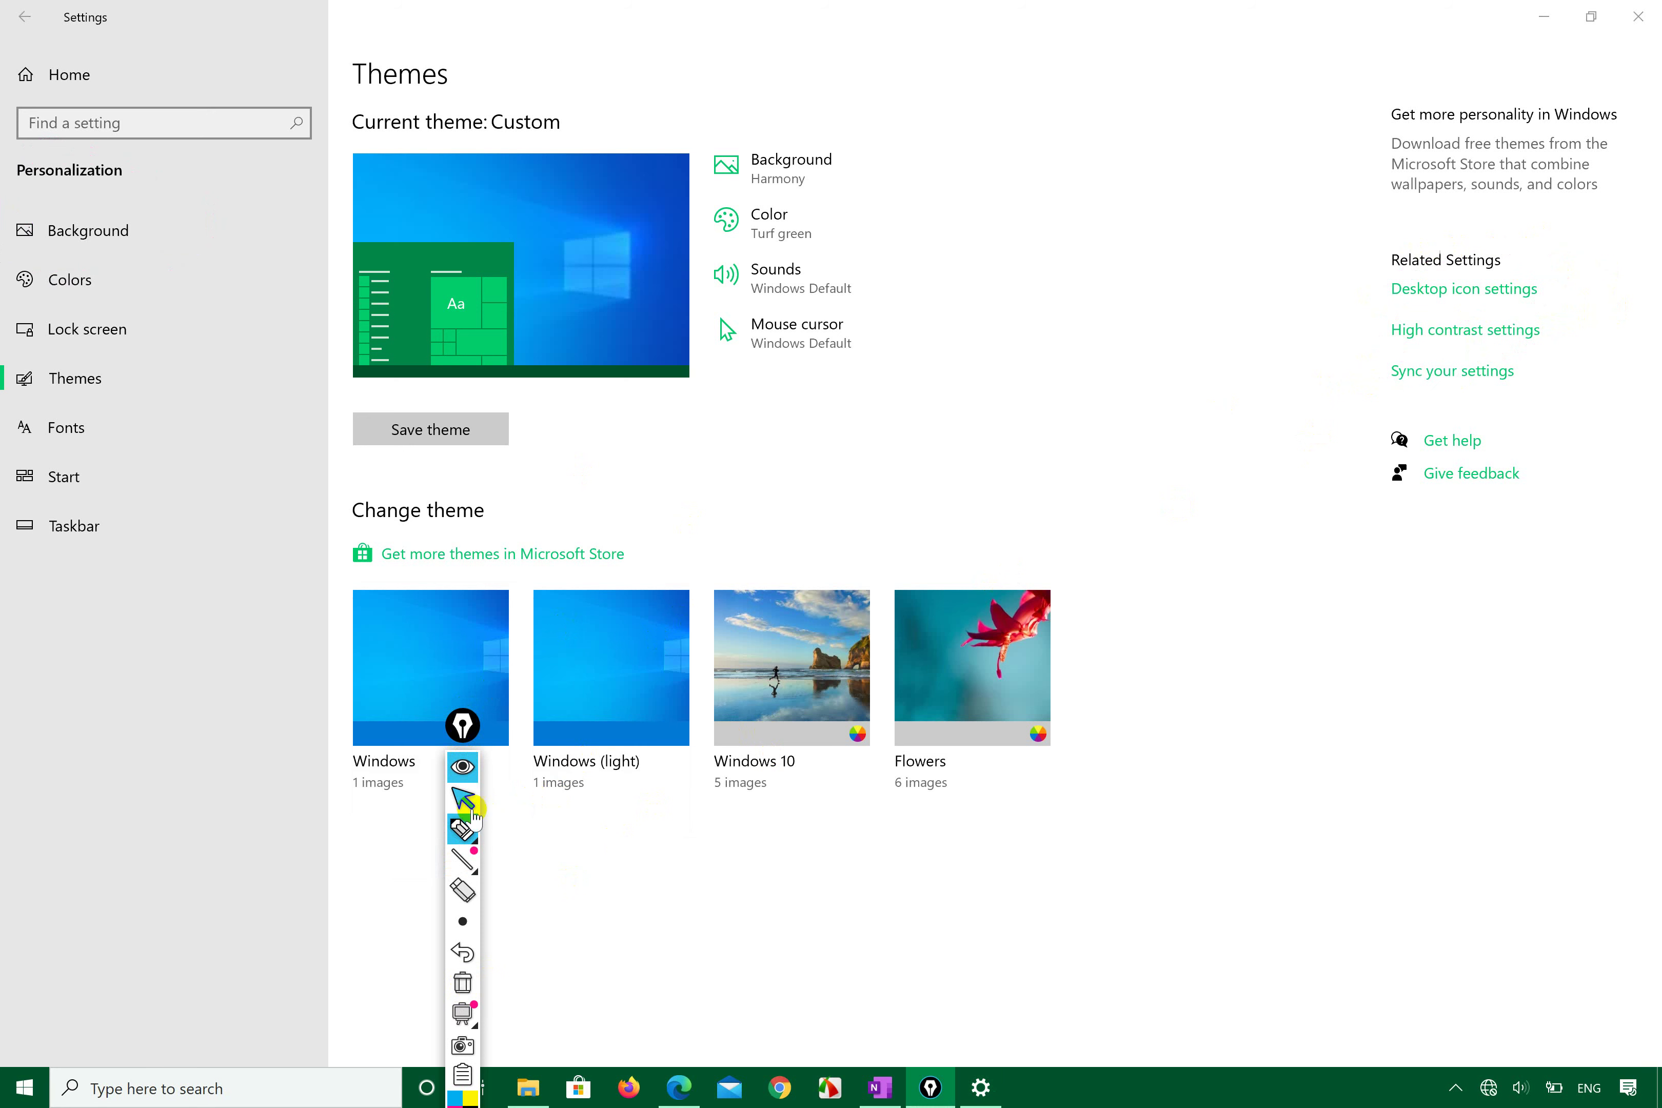
left_click(463, 797)
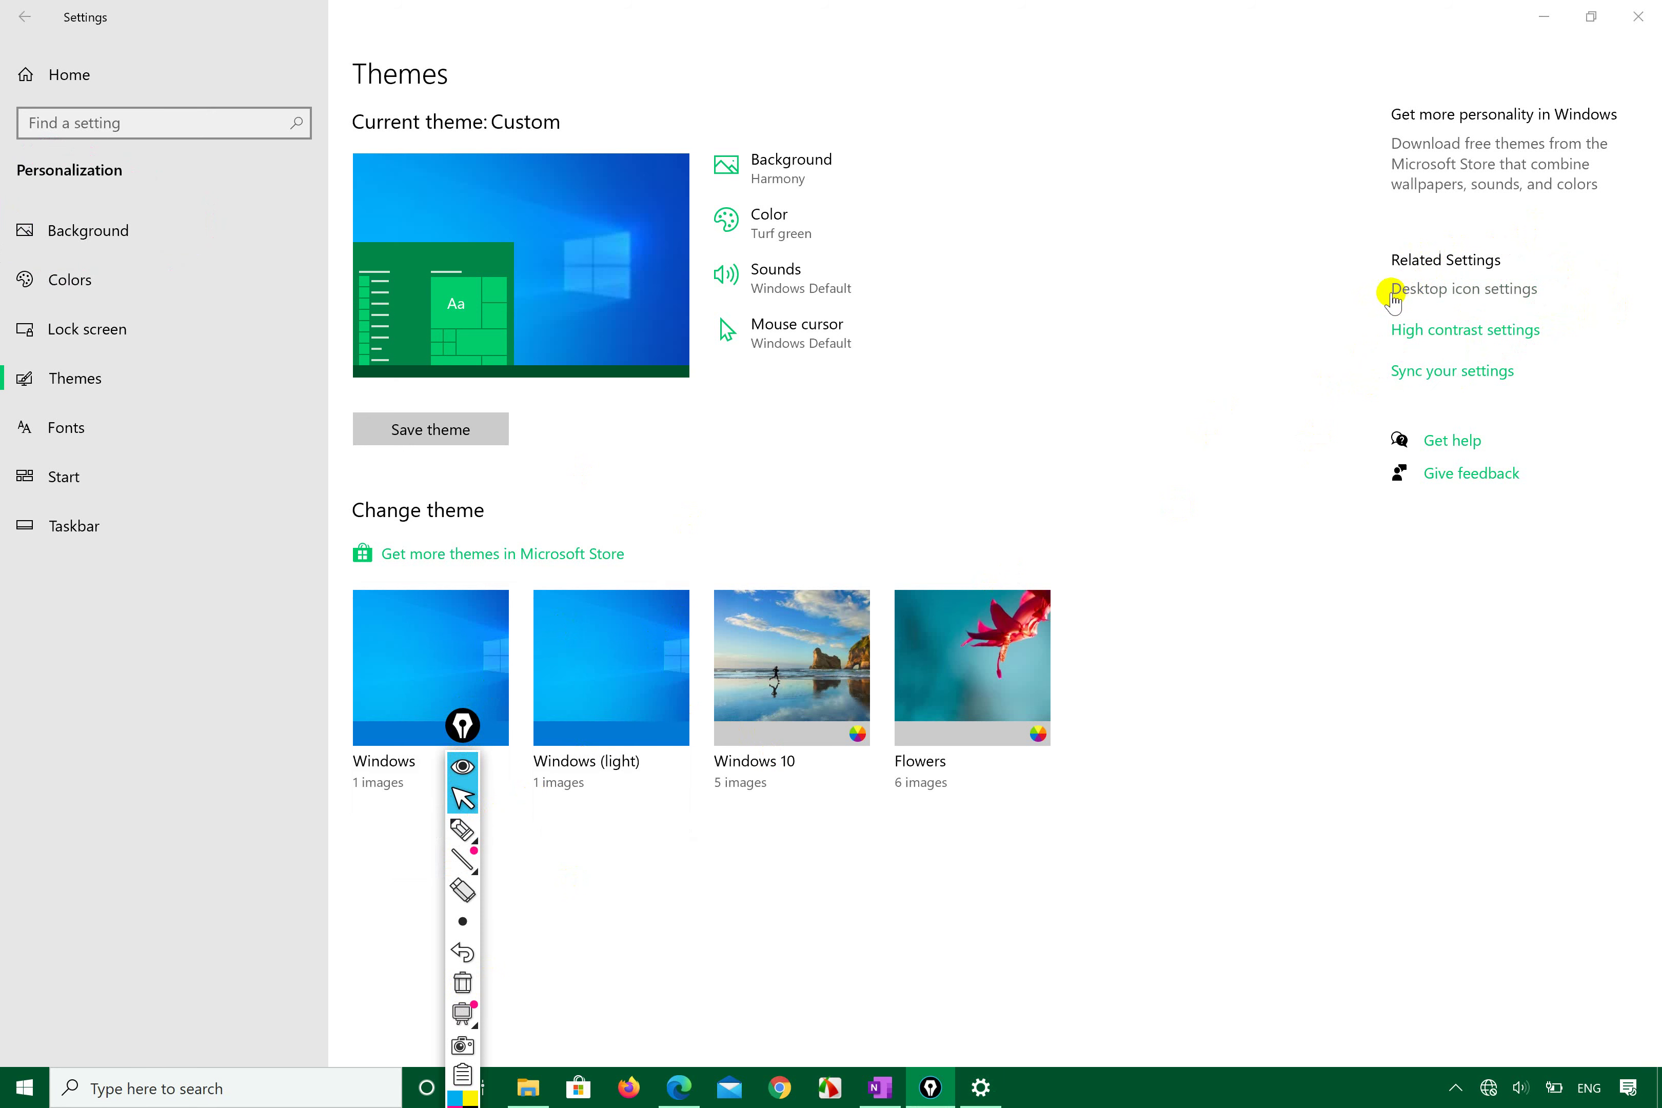
- Open Desktop icon settings, minimize the Settings window, and move the dialog away from the desktop icons
left_click(1466, 292)
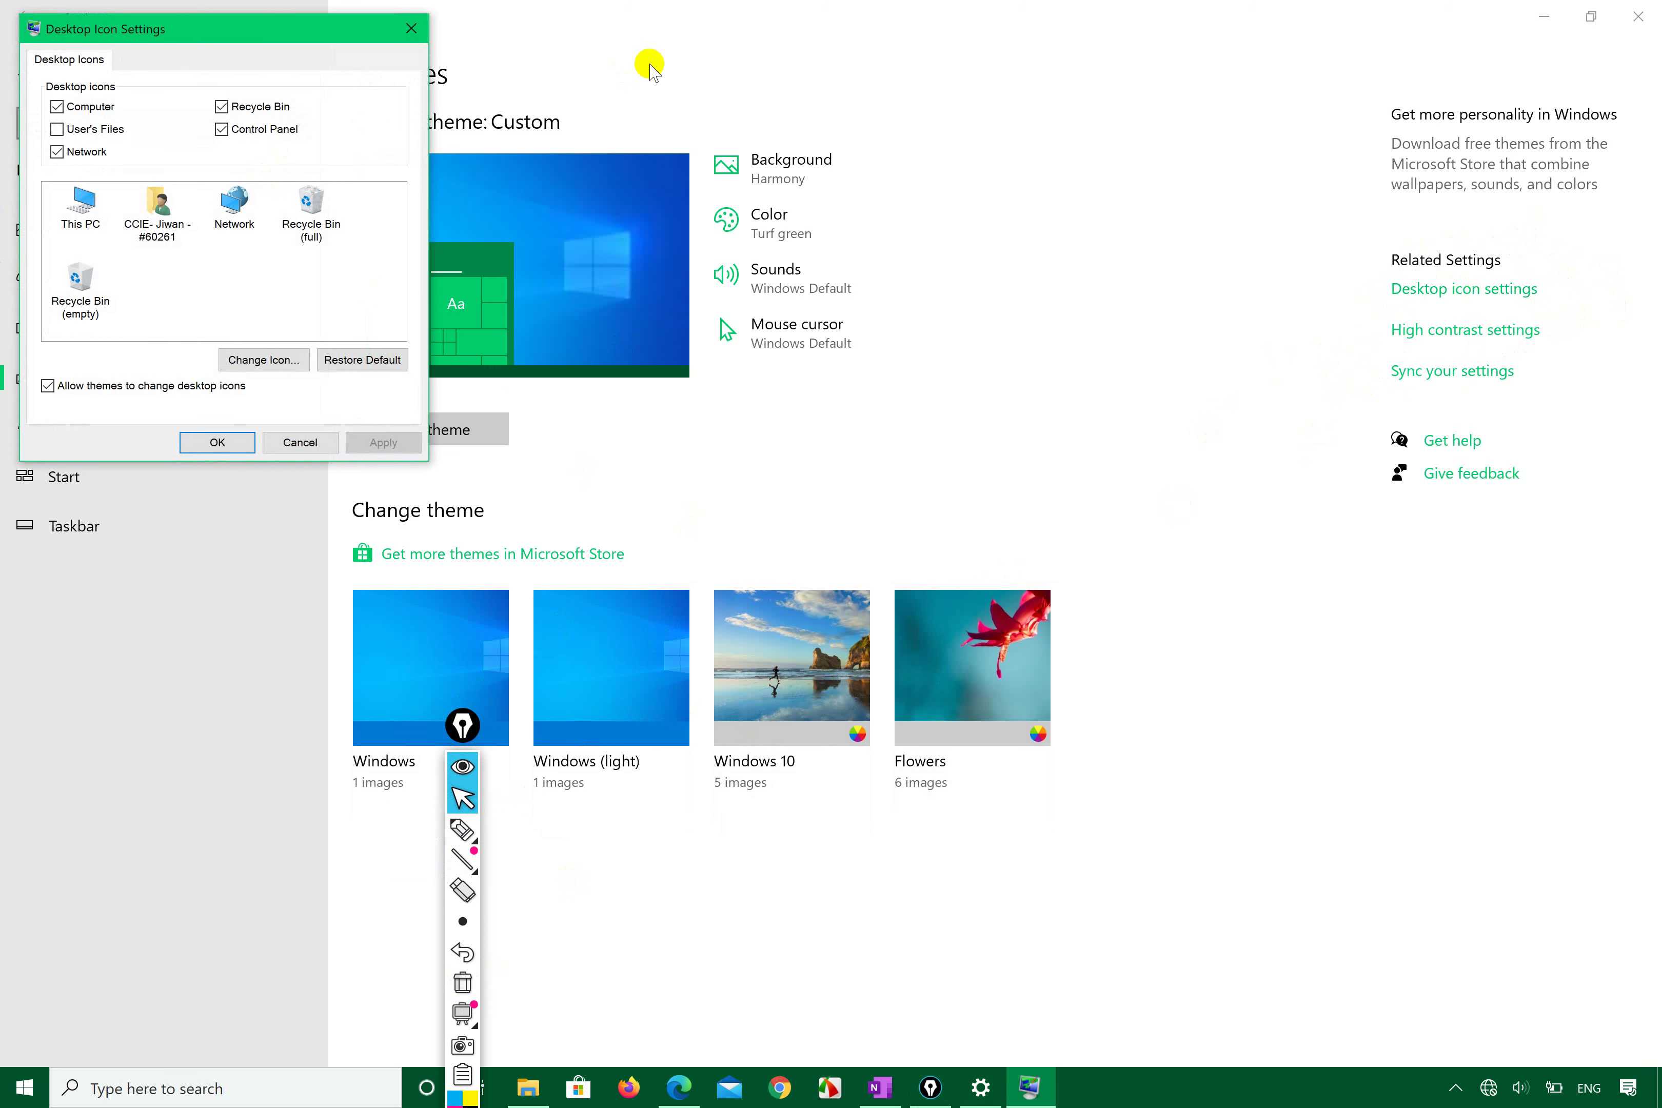
left_click(1544, 16)
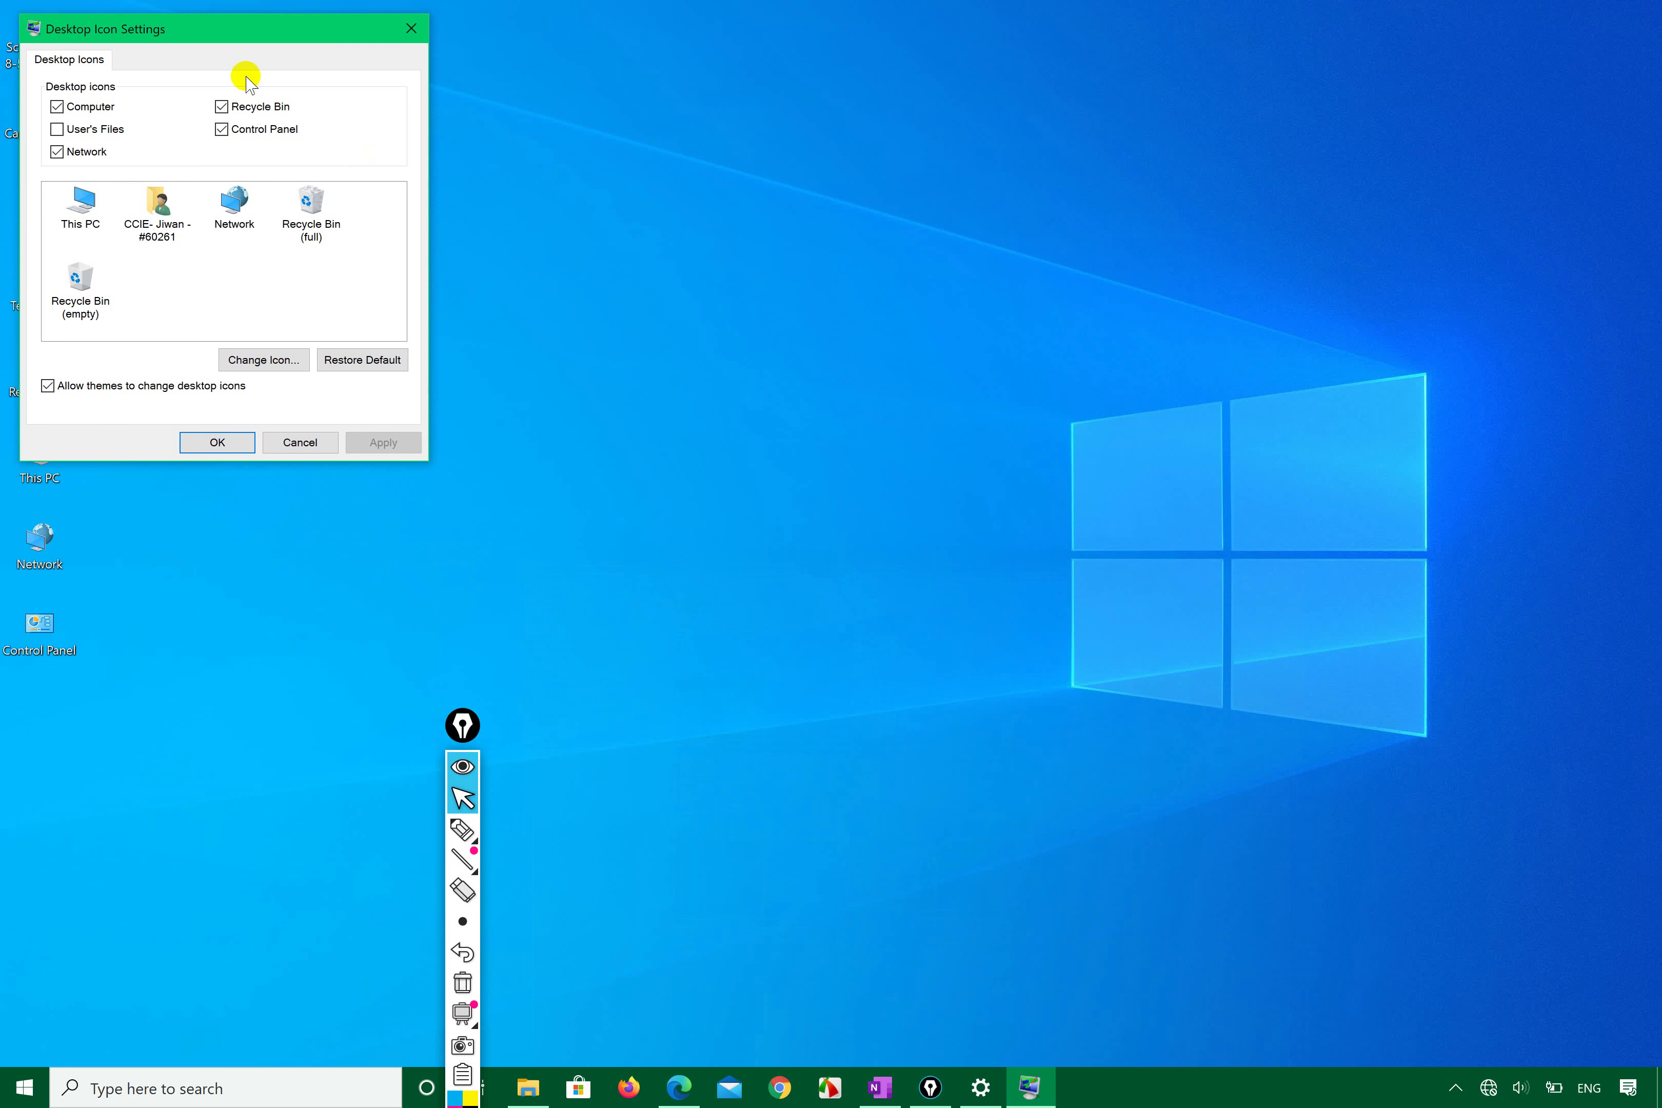
left_click_drag(226, 24, 744, 105)
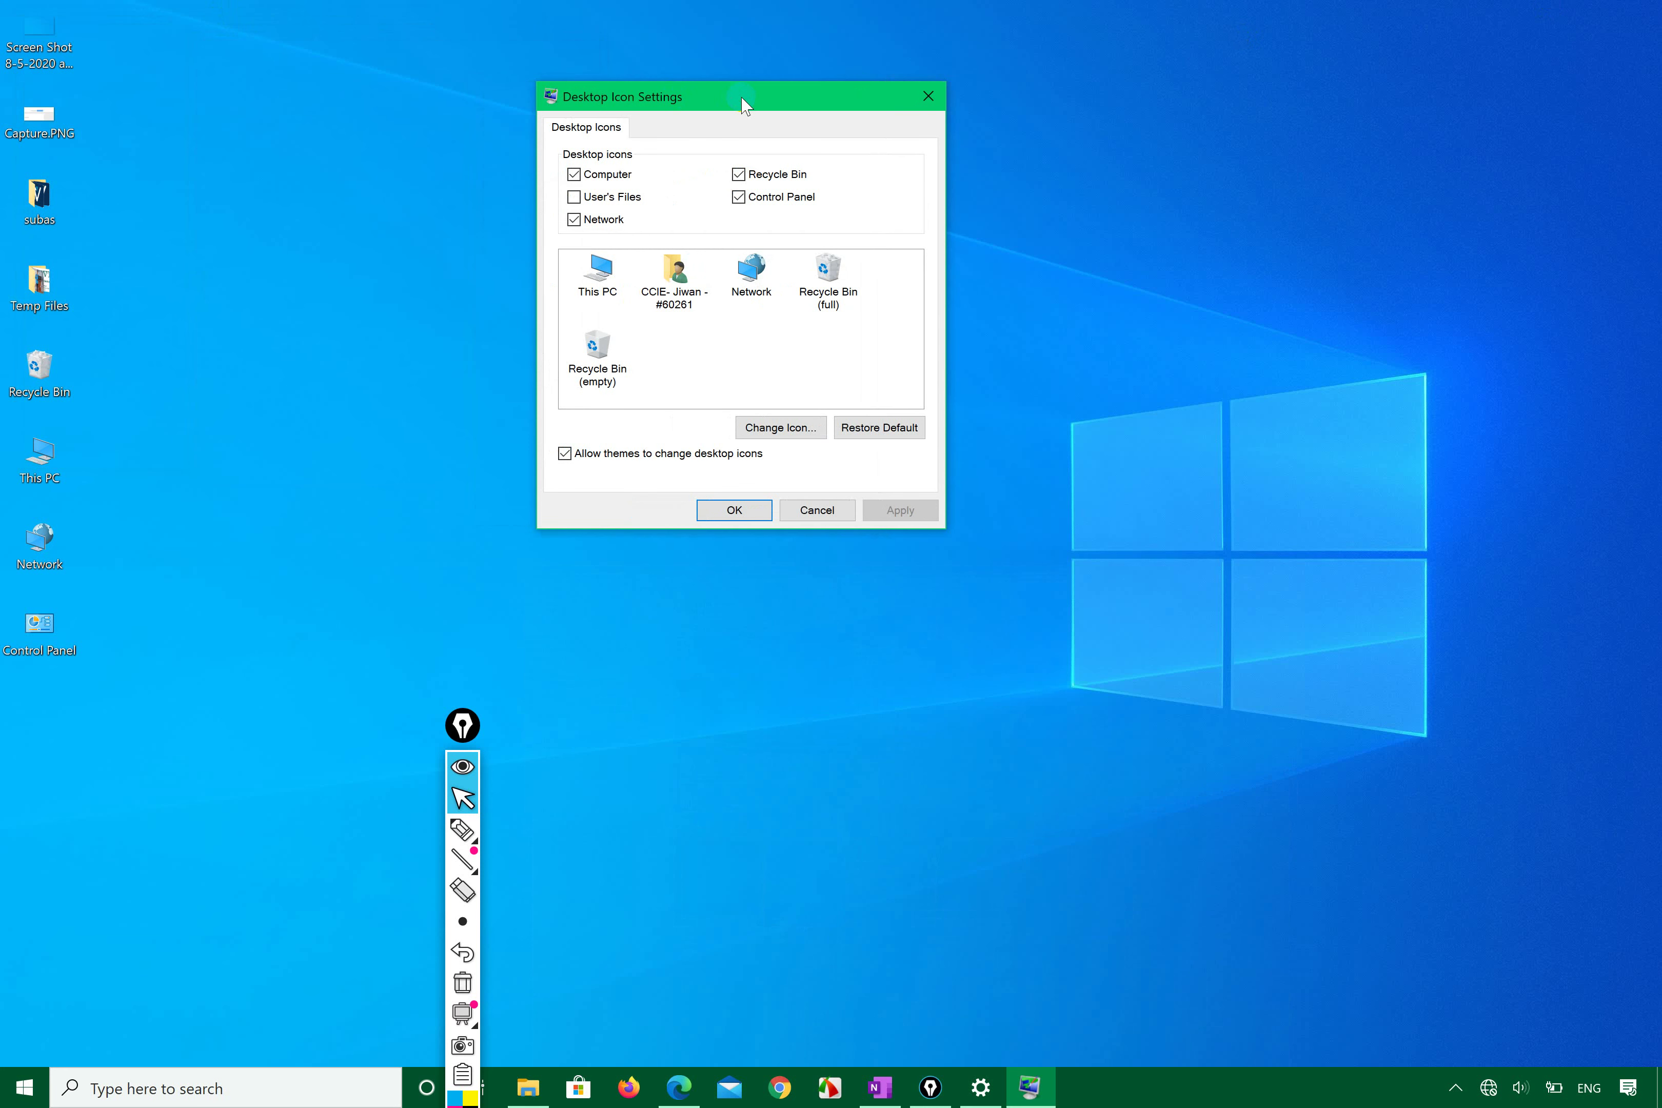
- Select This PC in the desktop icon list, circle Change Icon with the annotation pen, and return to the normal pointer
left_click(49, 454)
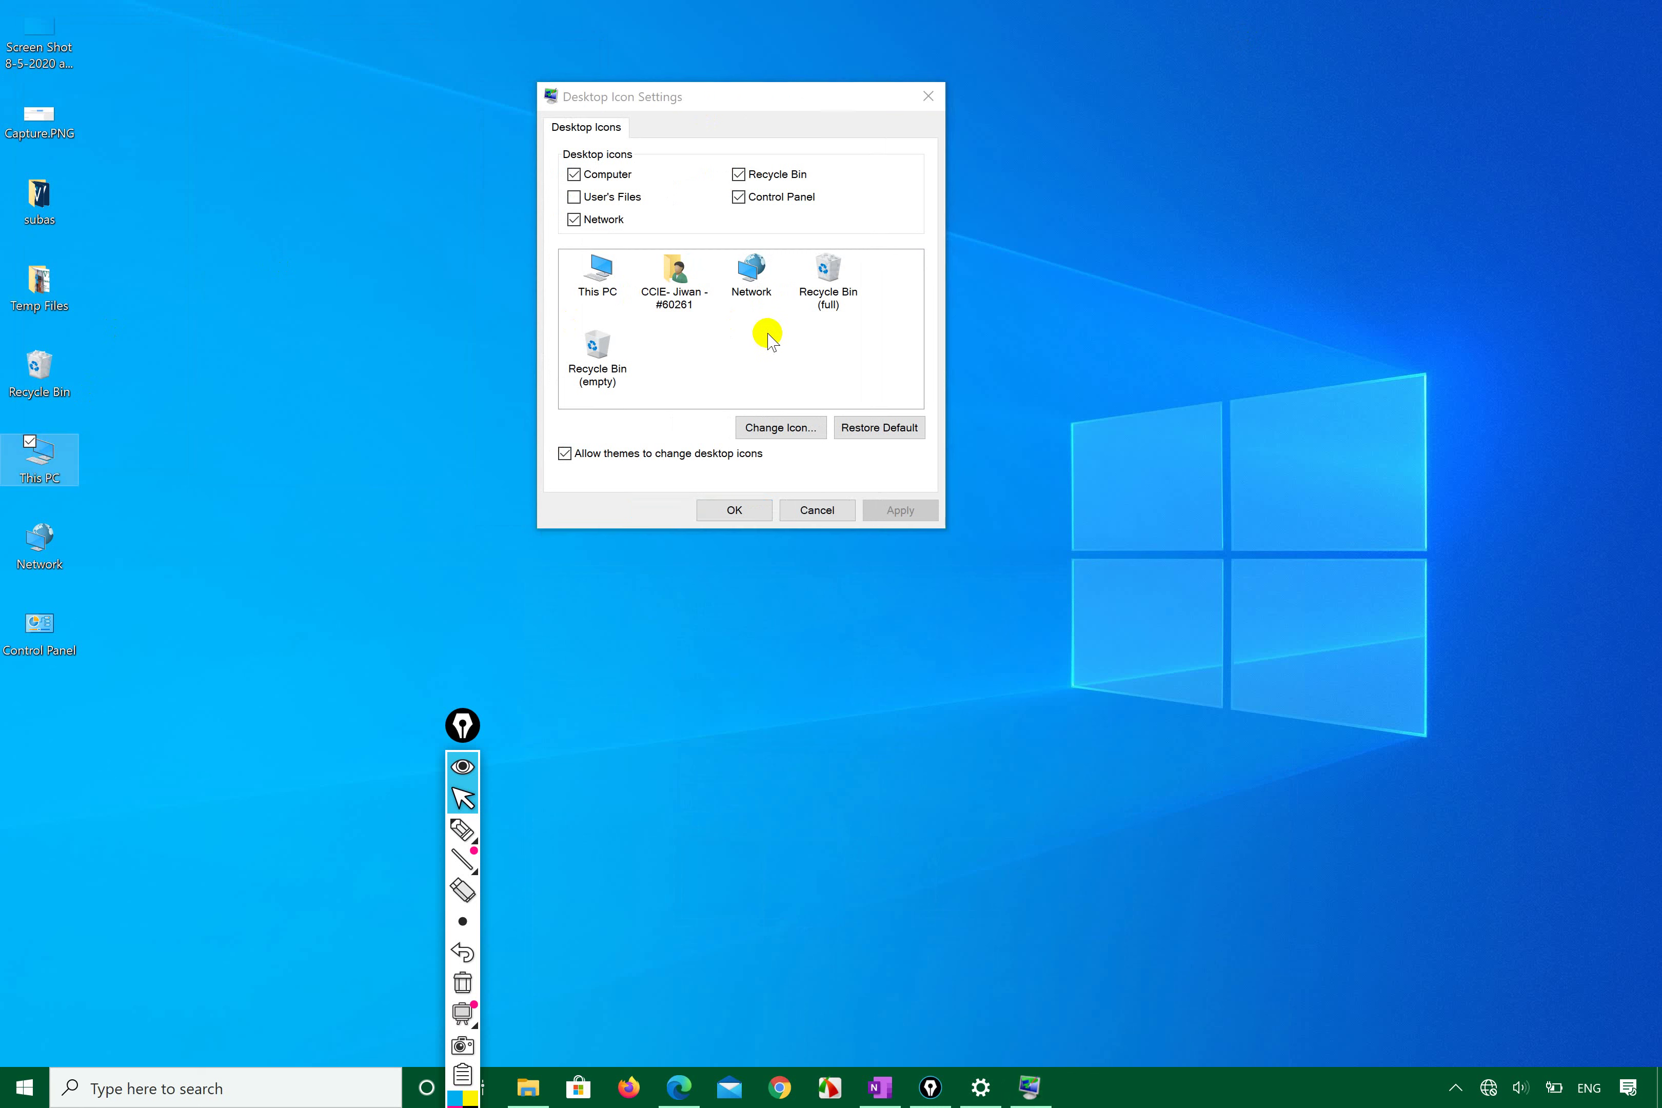
left_click(747, 330)
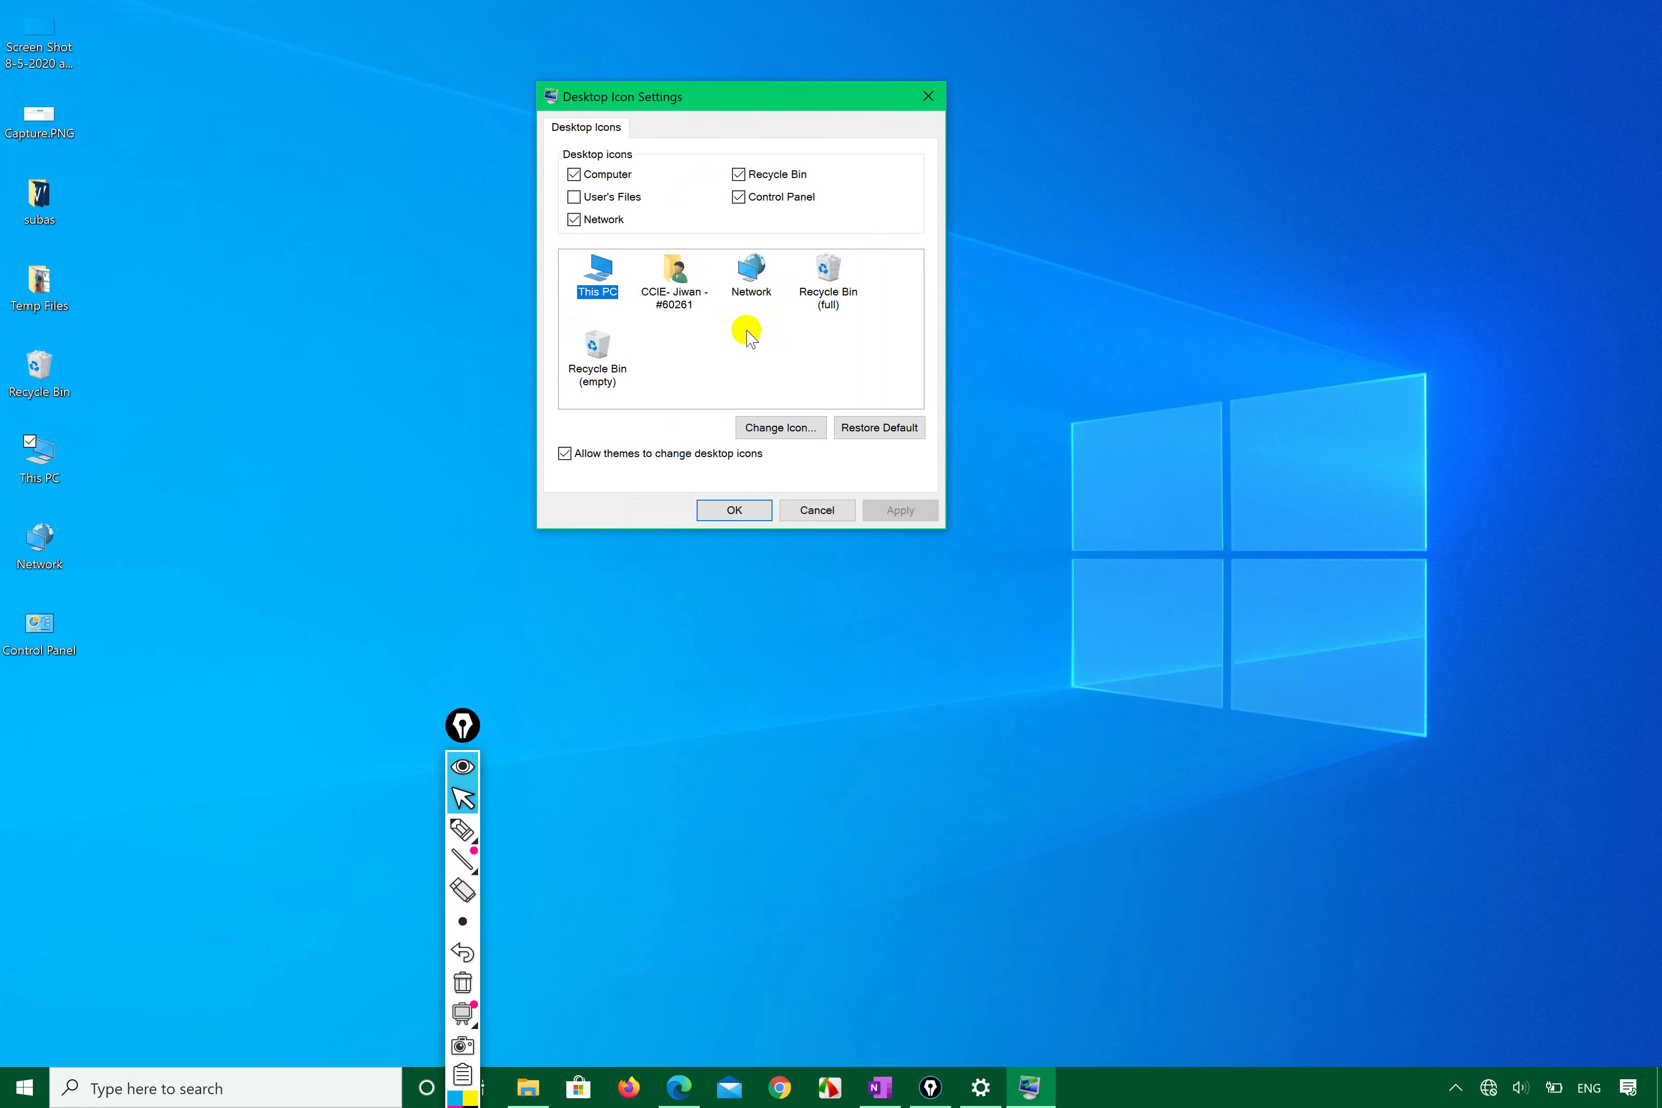
left_click(712, 356)
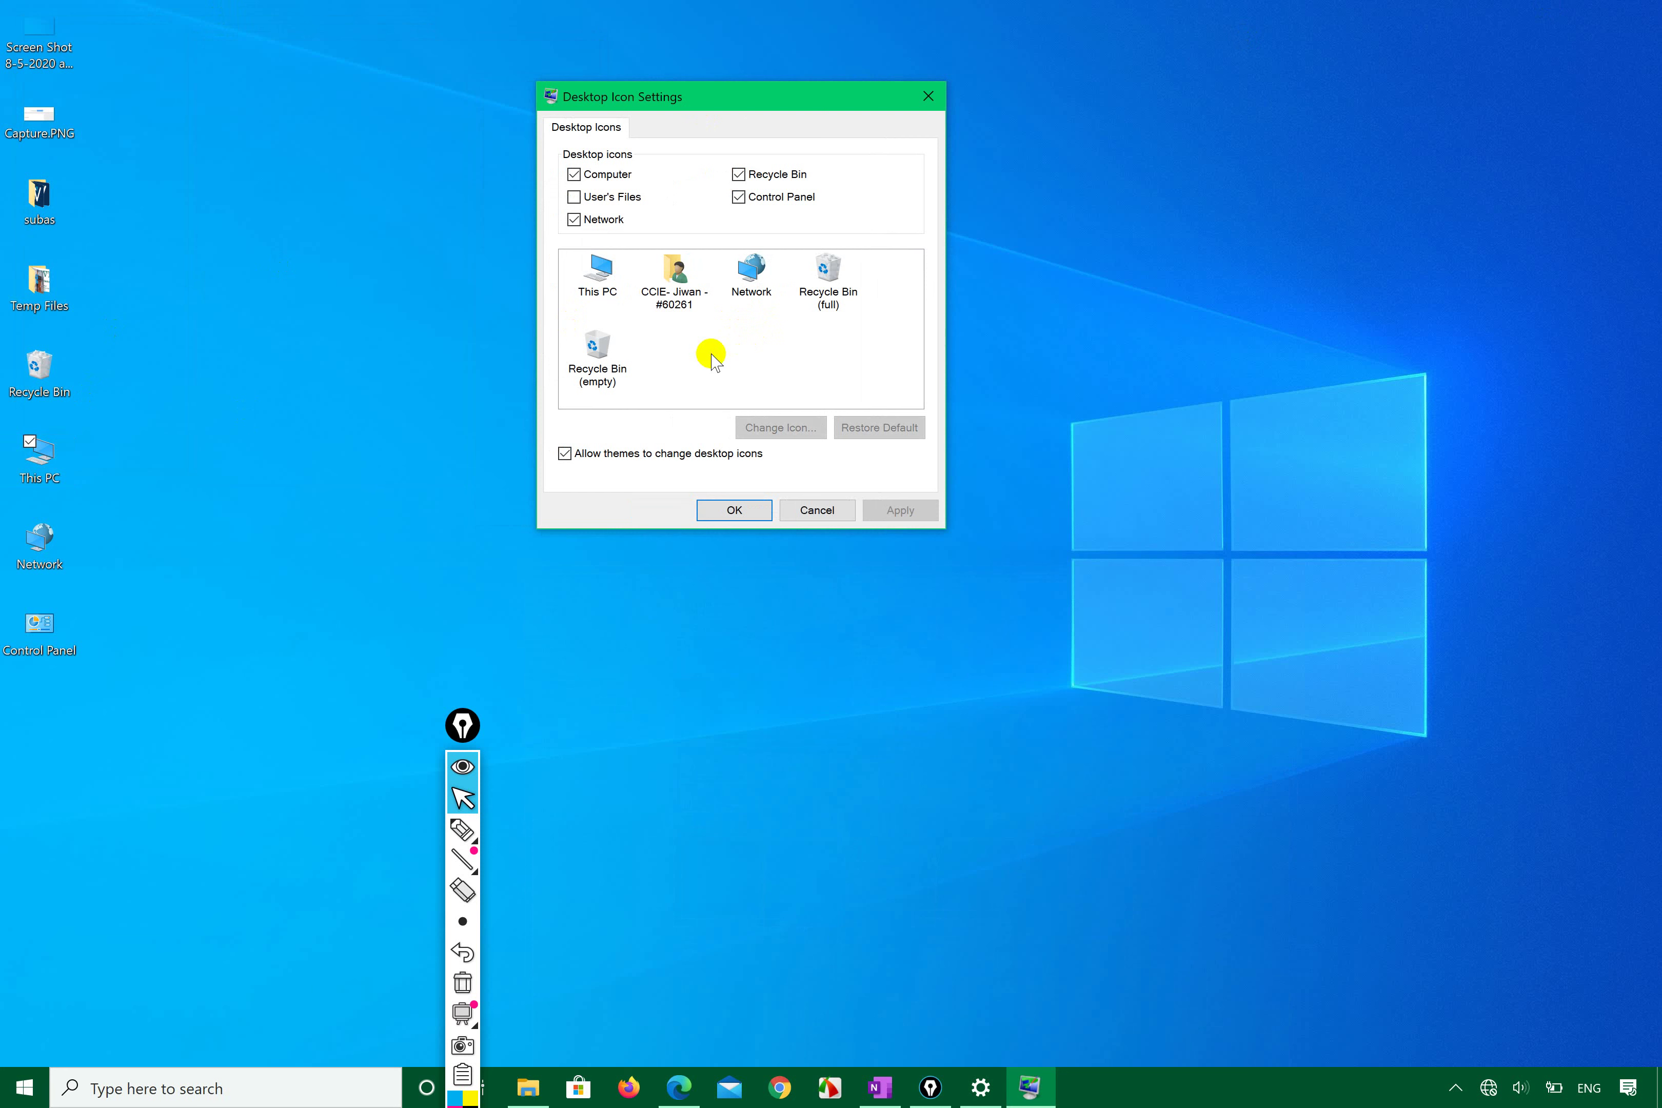
left_click(601, 277)
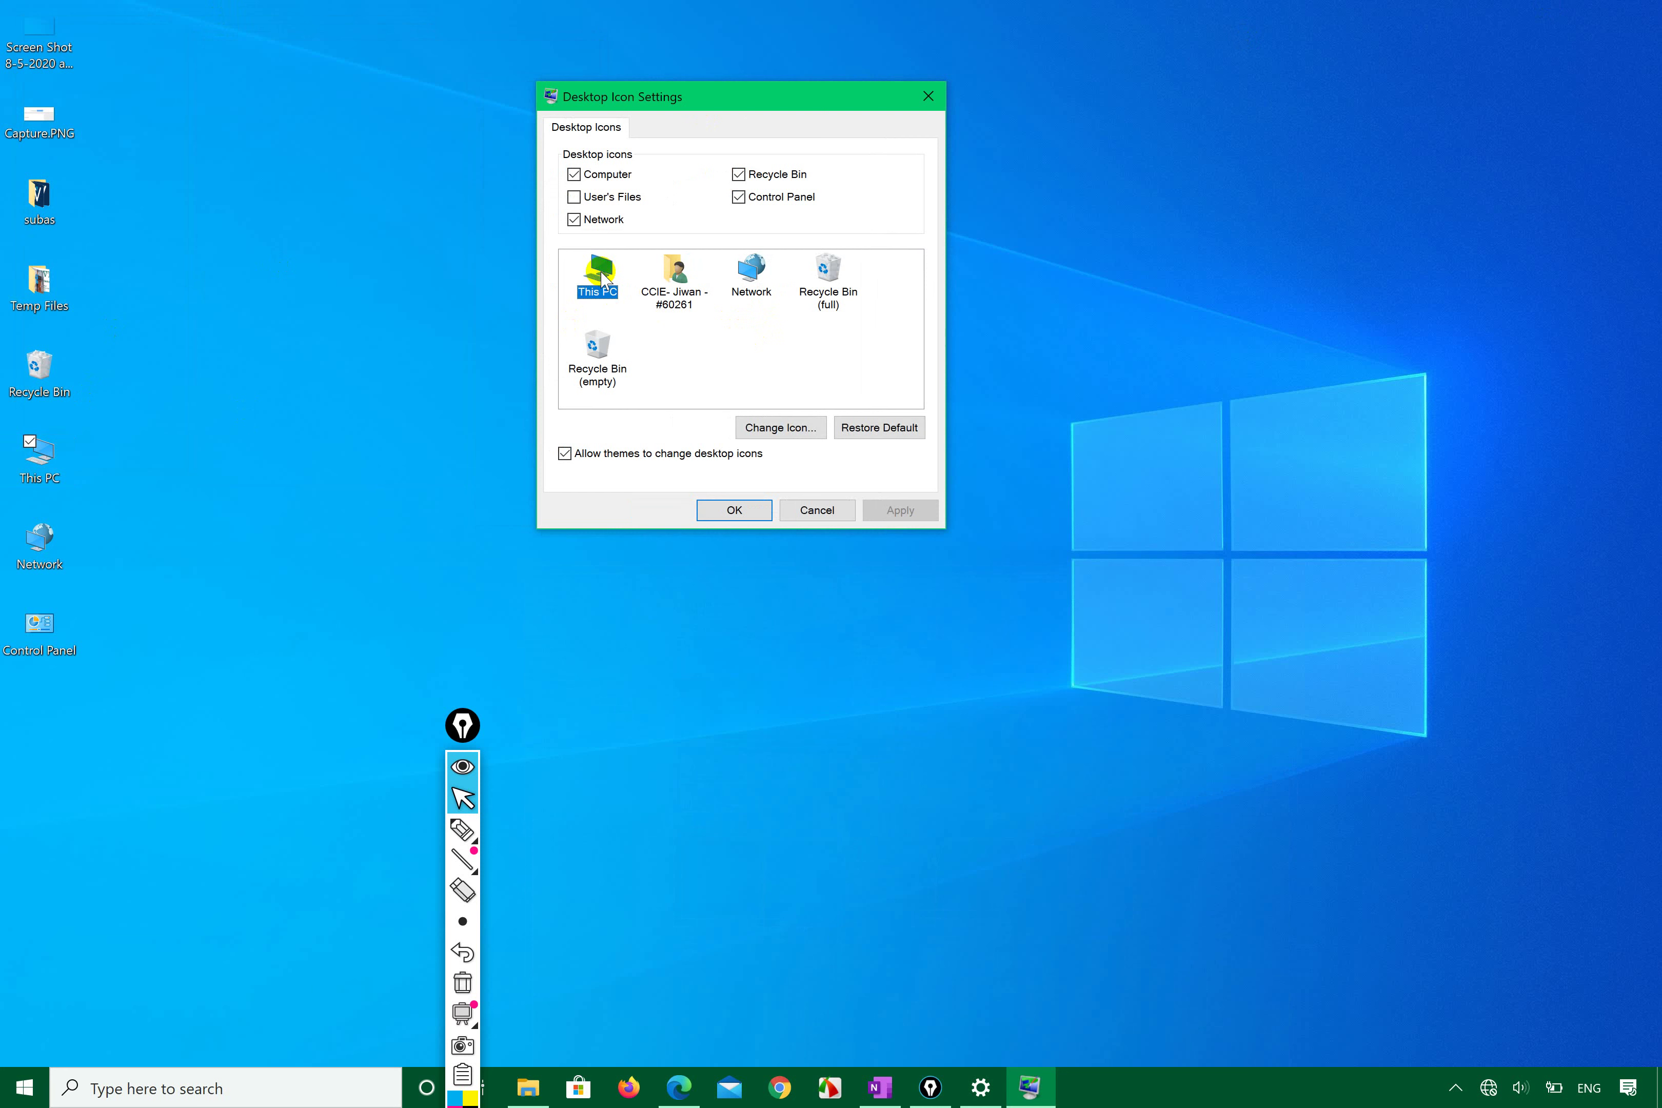
left_click(463, 830)
mouse_move(726, 435)
left_mouse_down()
mouse_move(823, 424)
mouse_move(716, 429)
mouse_move(737, 452)
left_mouse_up()
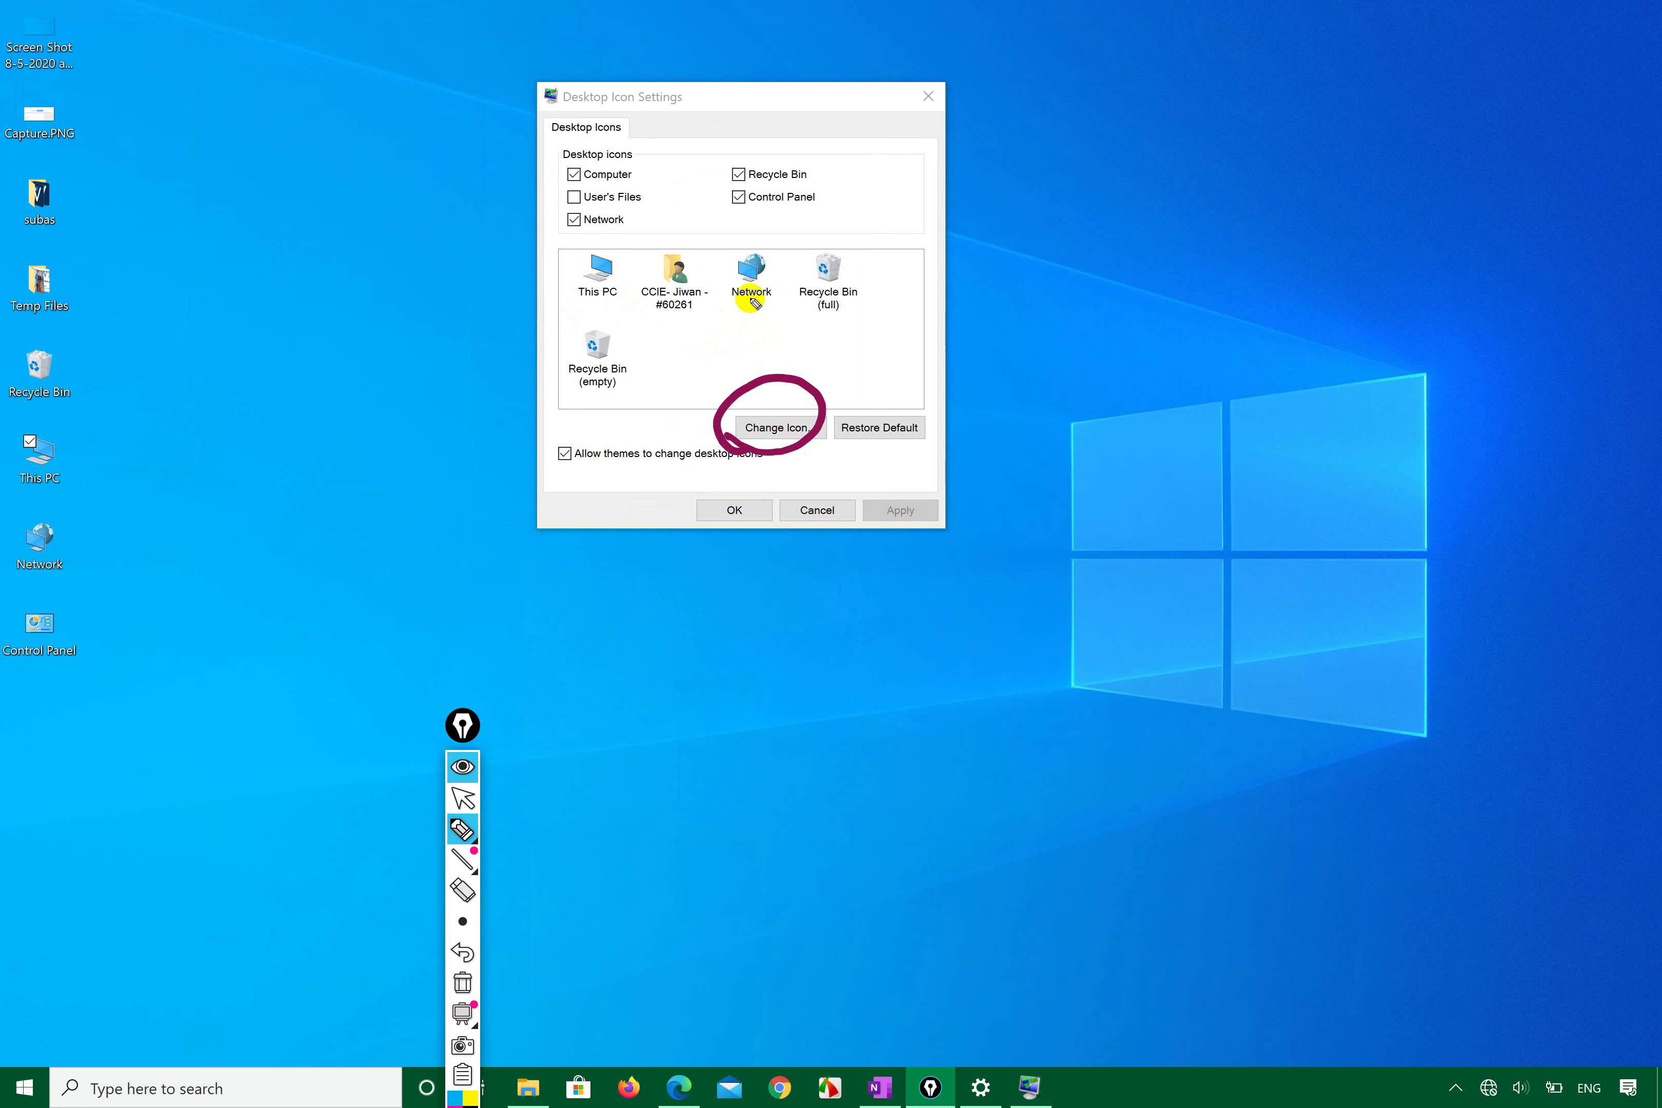
left_click(462, 798)
- Change the This PC icon to the red shield with a white X from imageres.dll and apply it
left_click(613, 300)
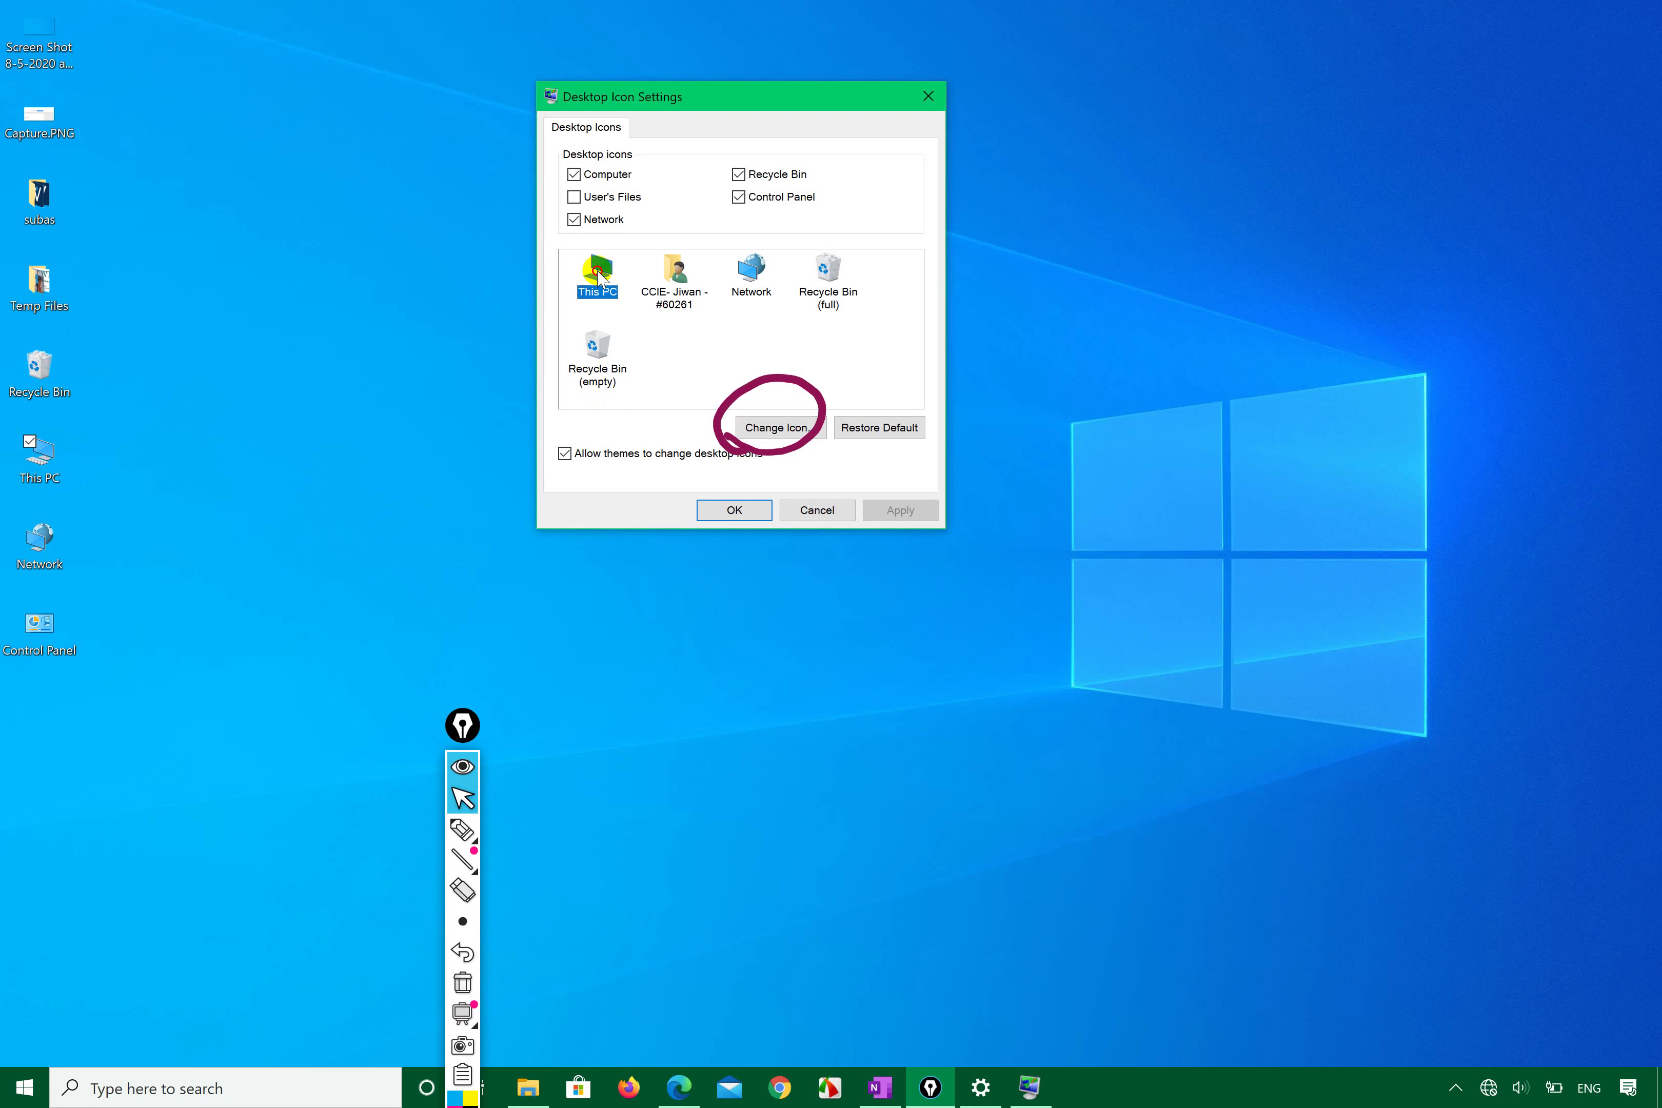
left_click(764, 425)
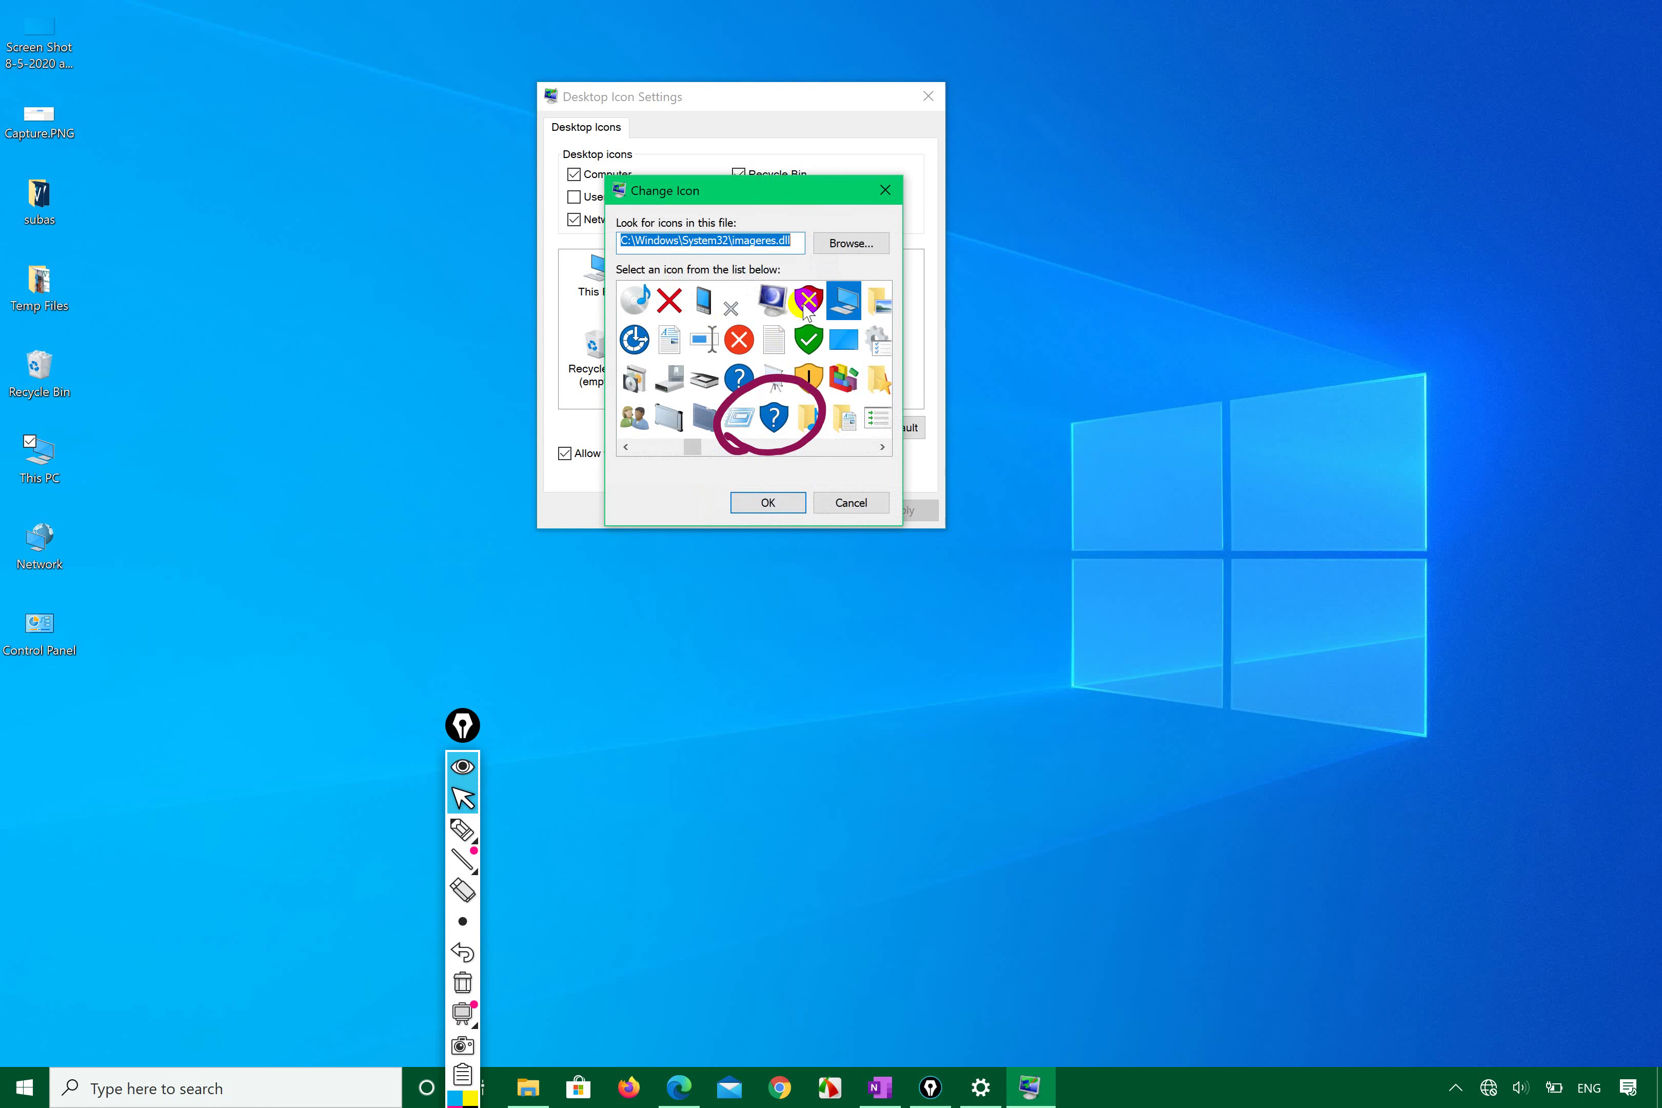
left_click(809, 306)
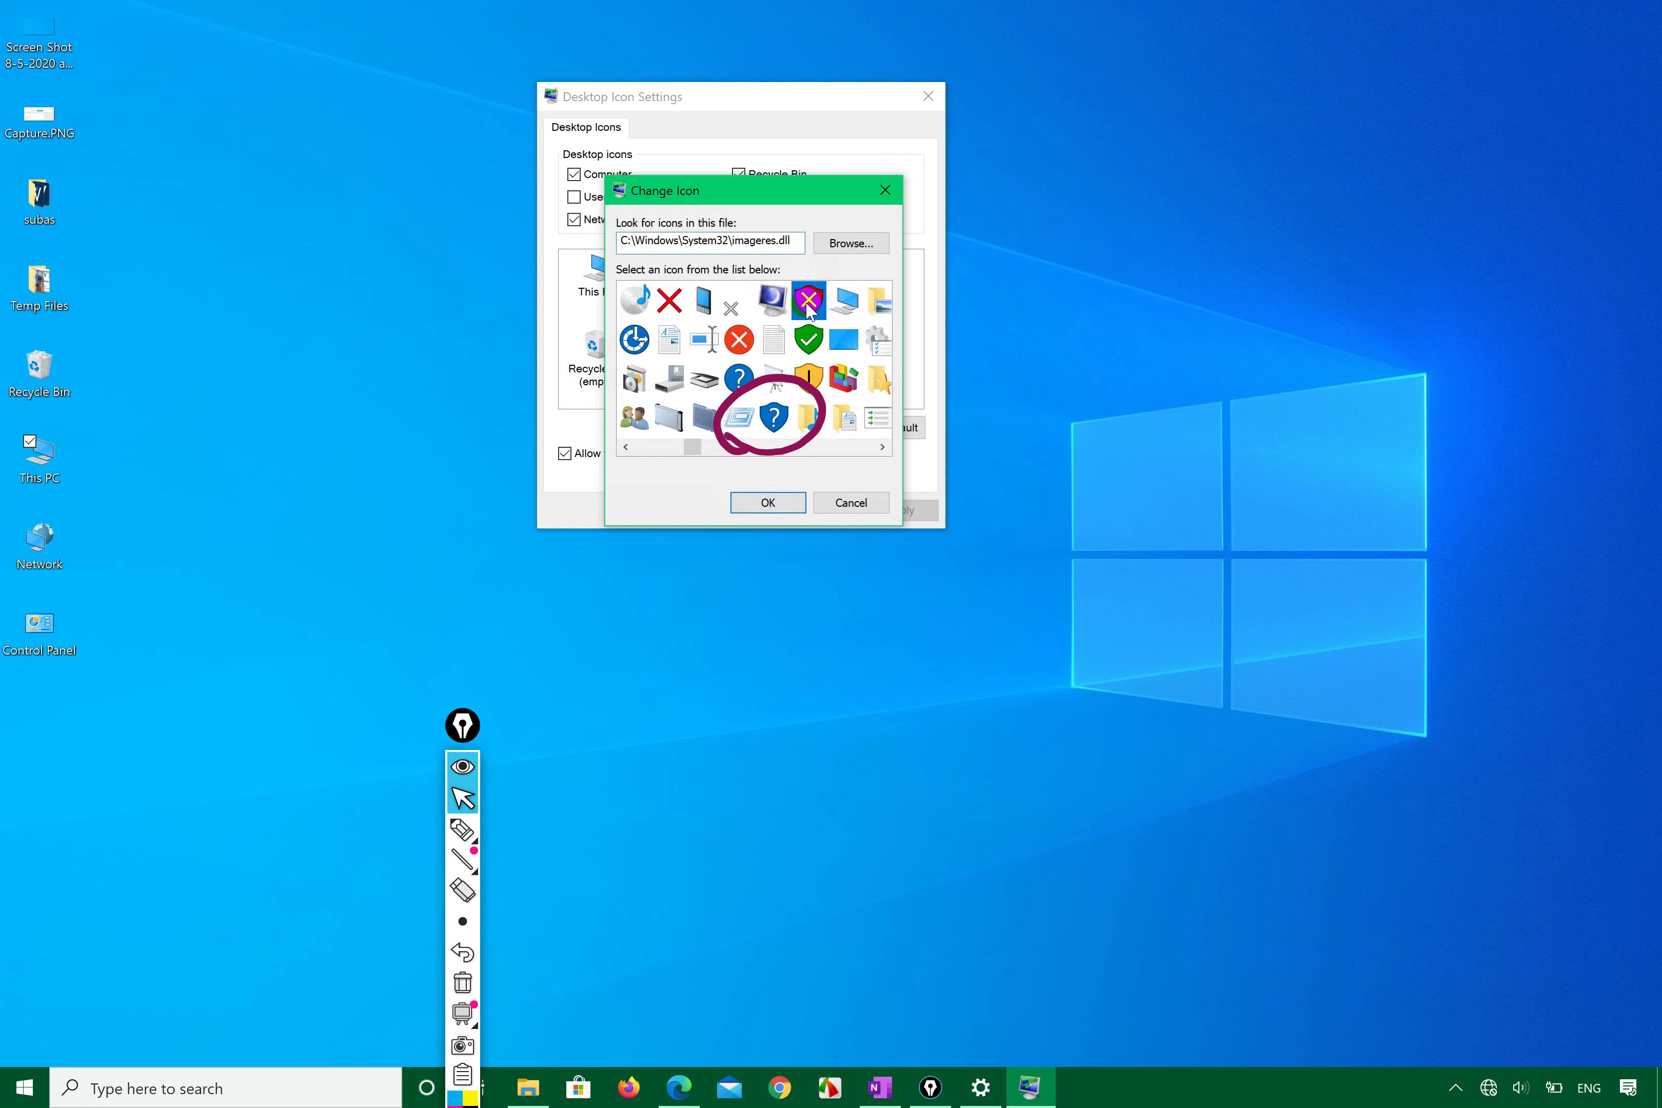
left_click(770, 500)
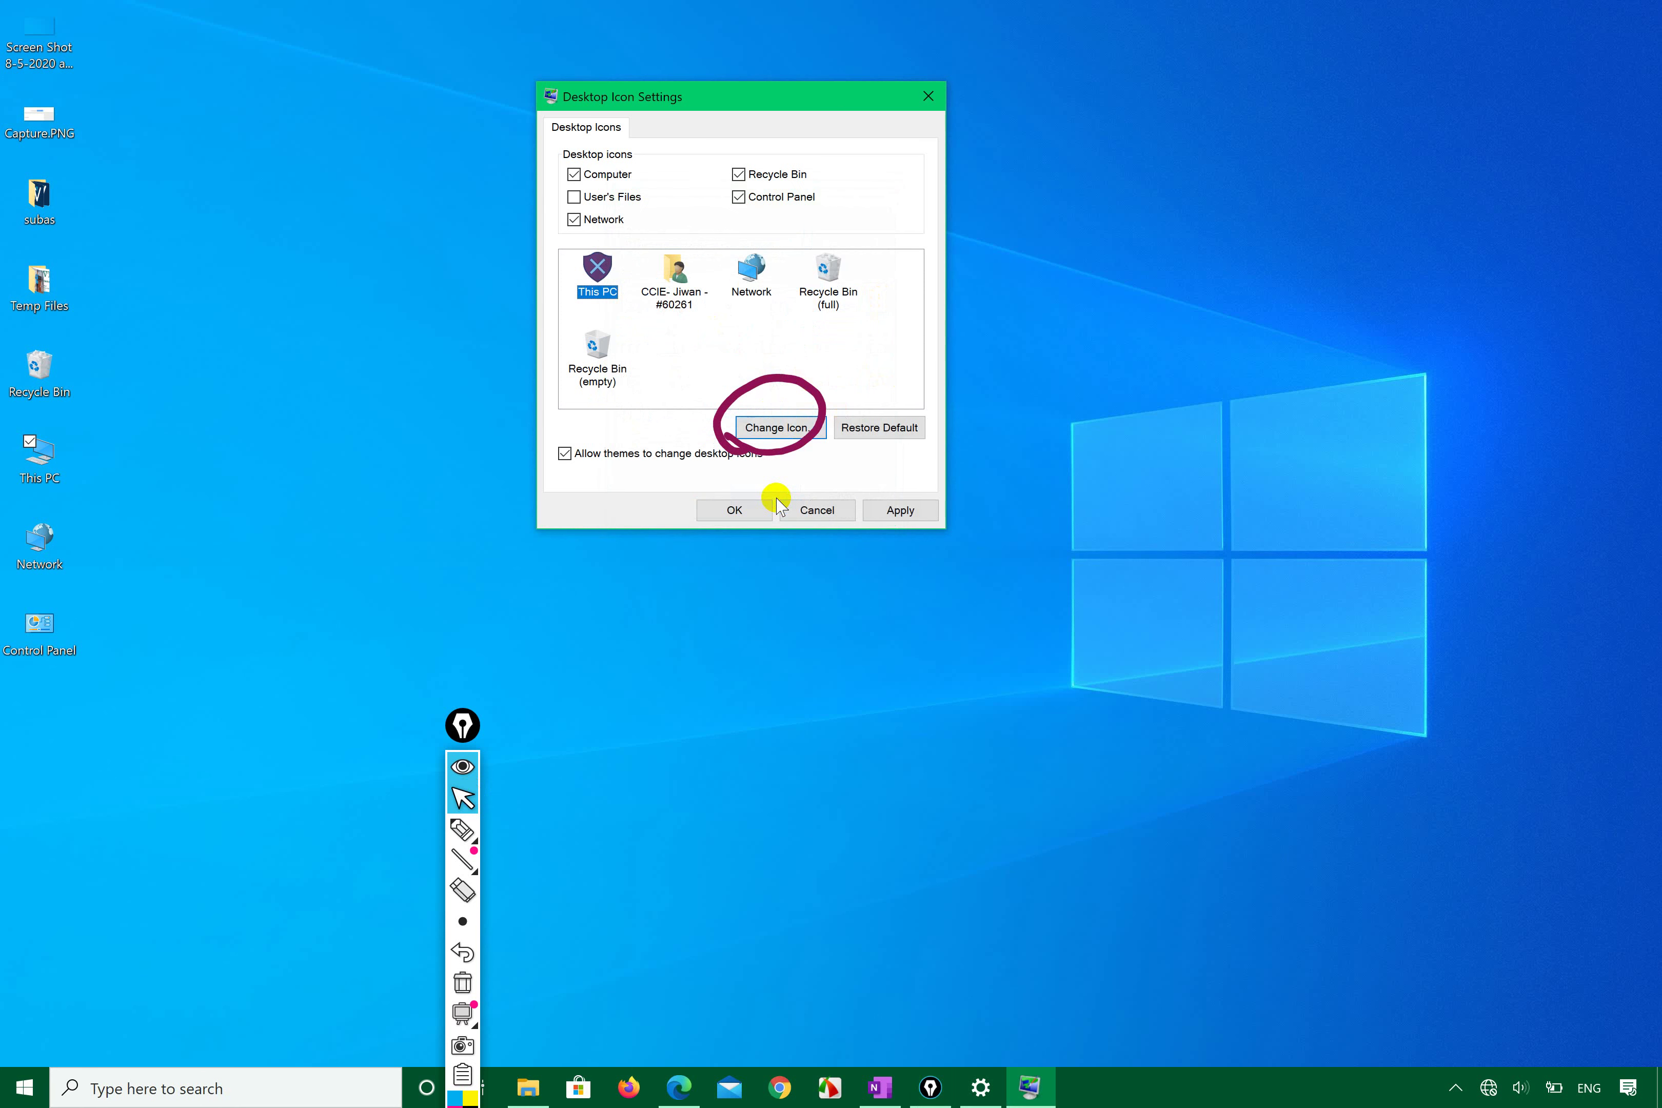
left_click(913, 514)
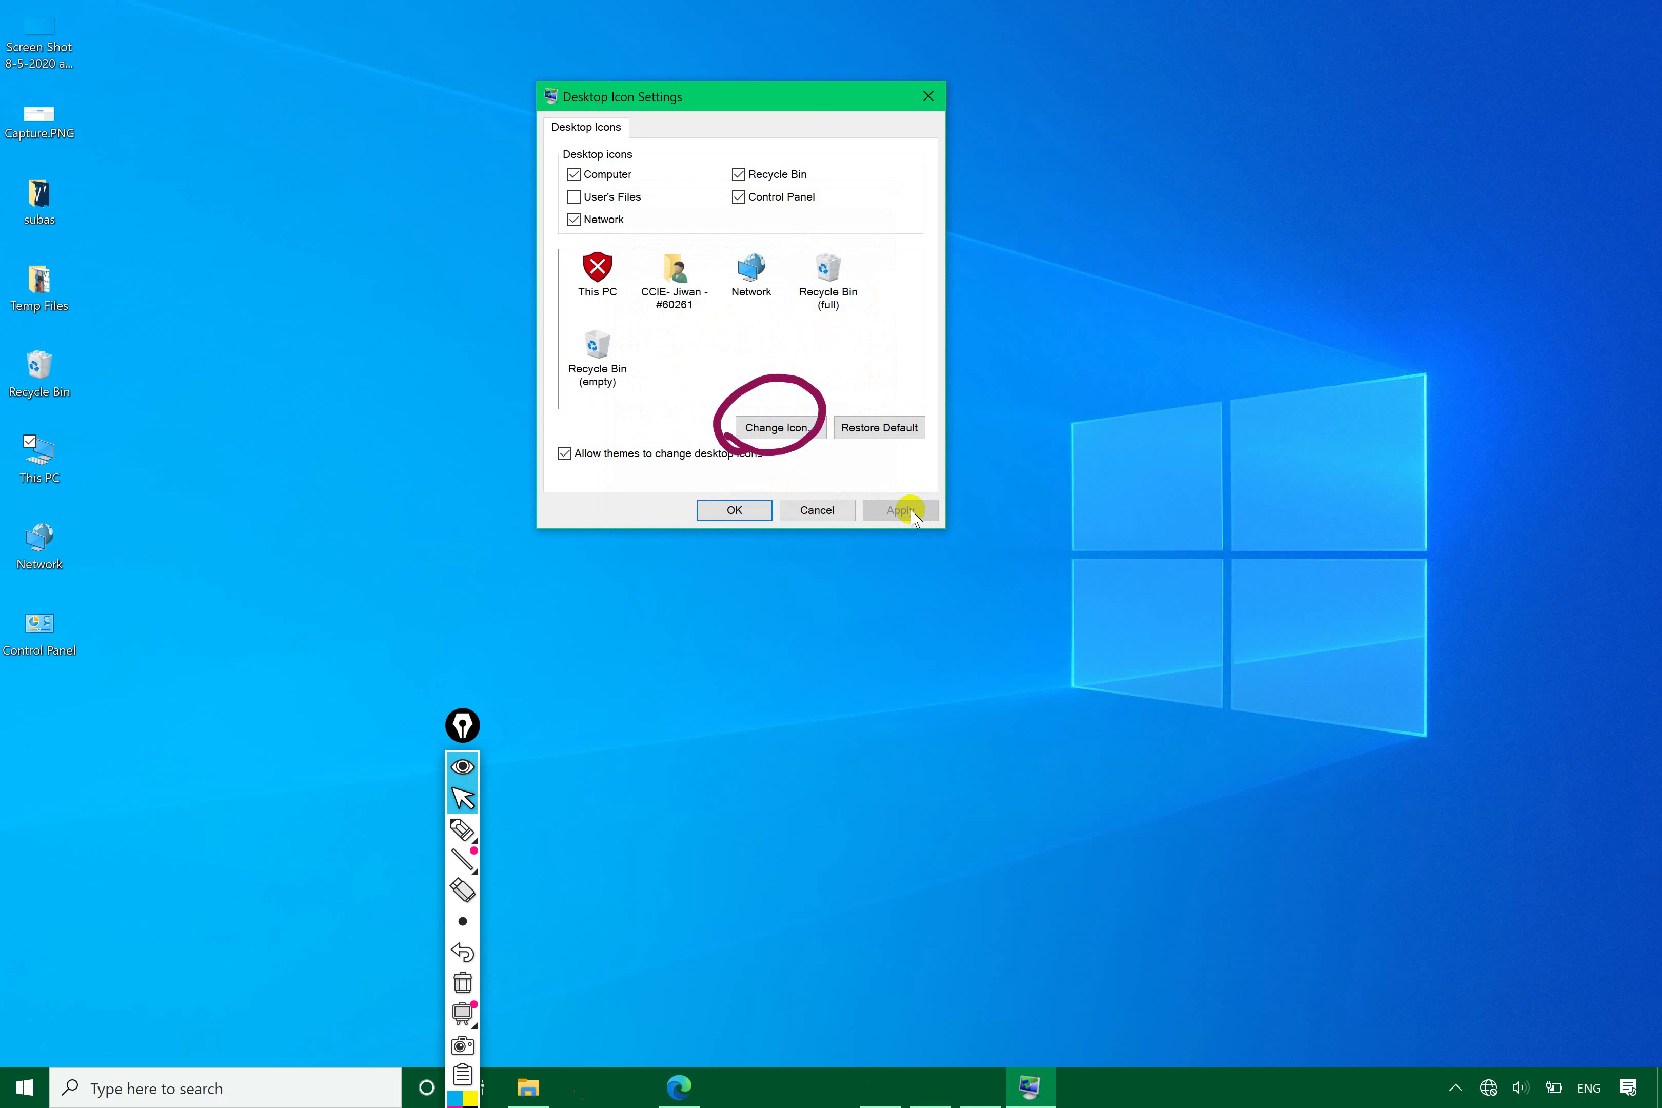
- Deselect the desktop icons and circle the This PC icon on the desktop with the annotation pen
left_click(146, 502)
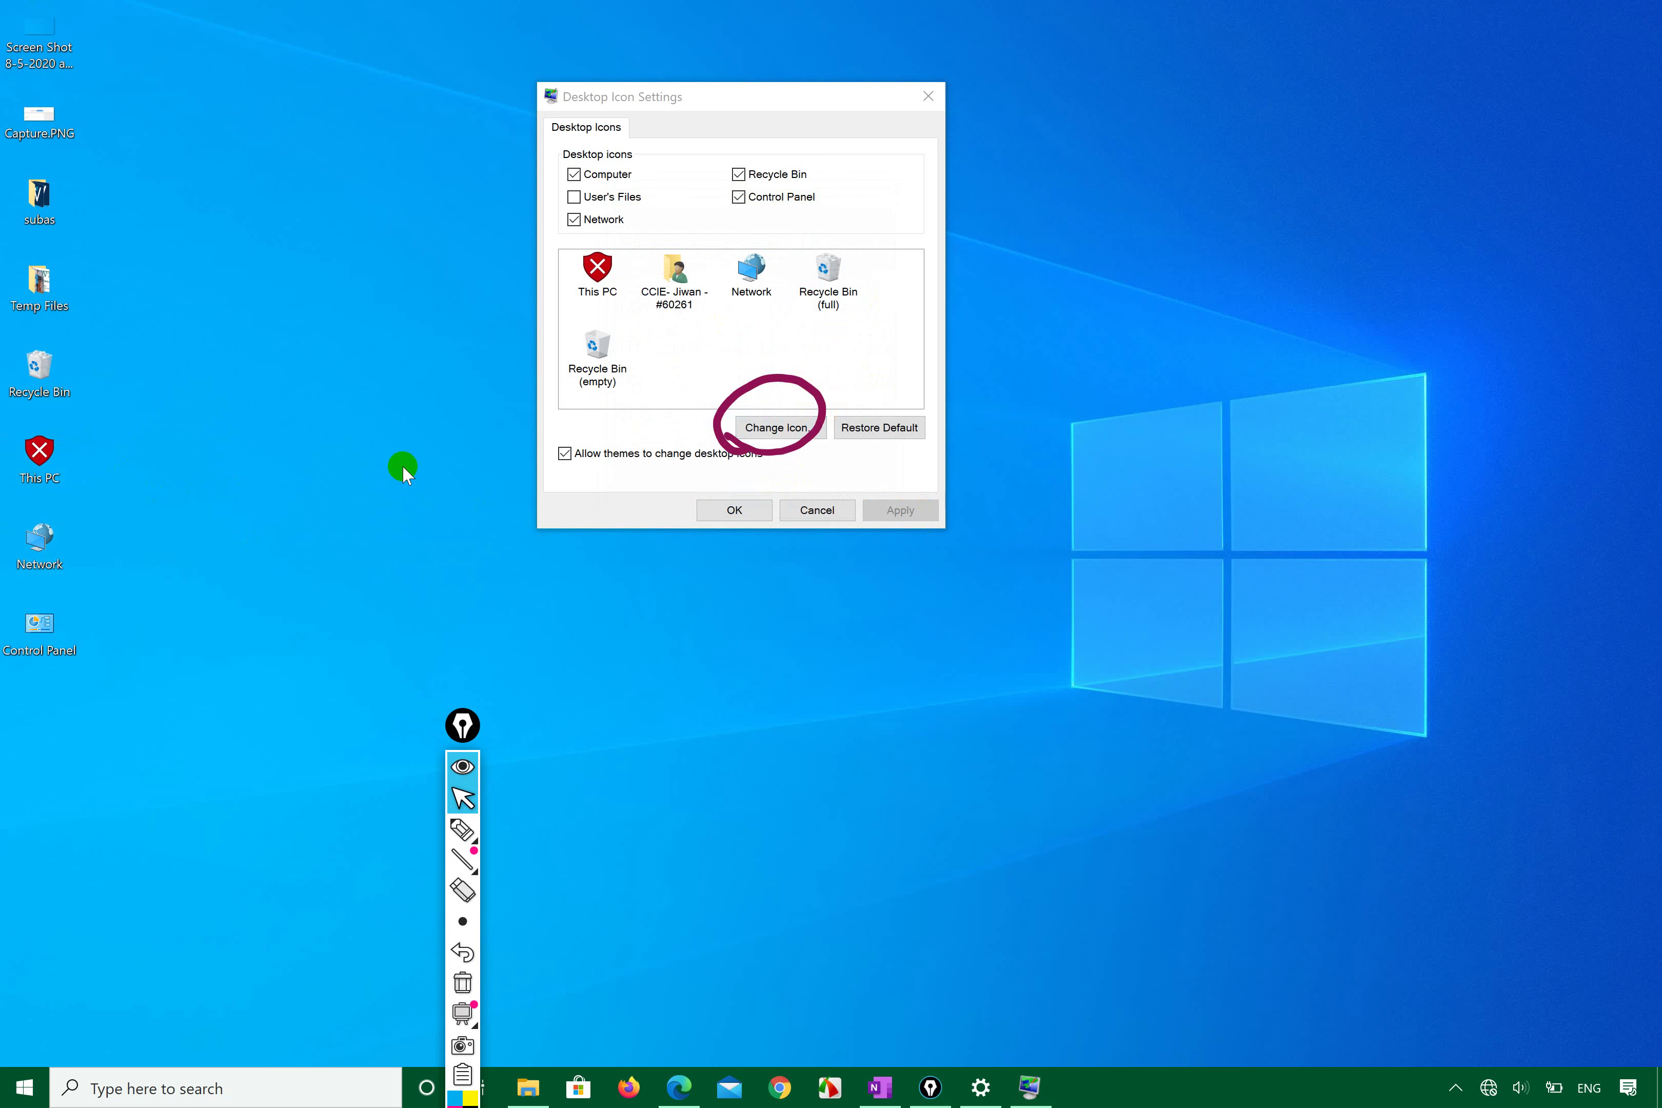
left_click(463, 829)
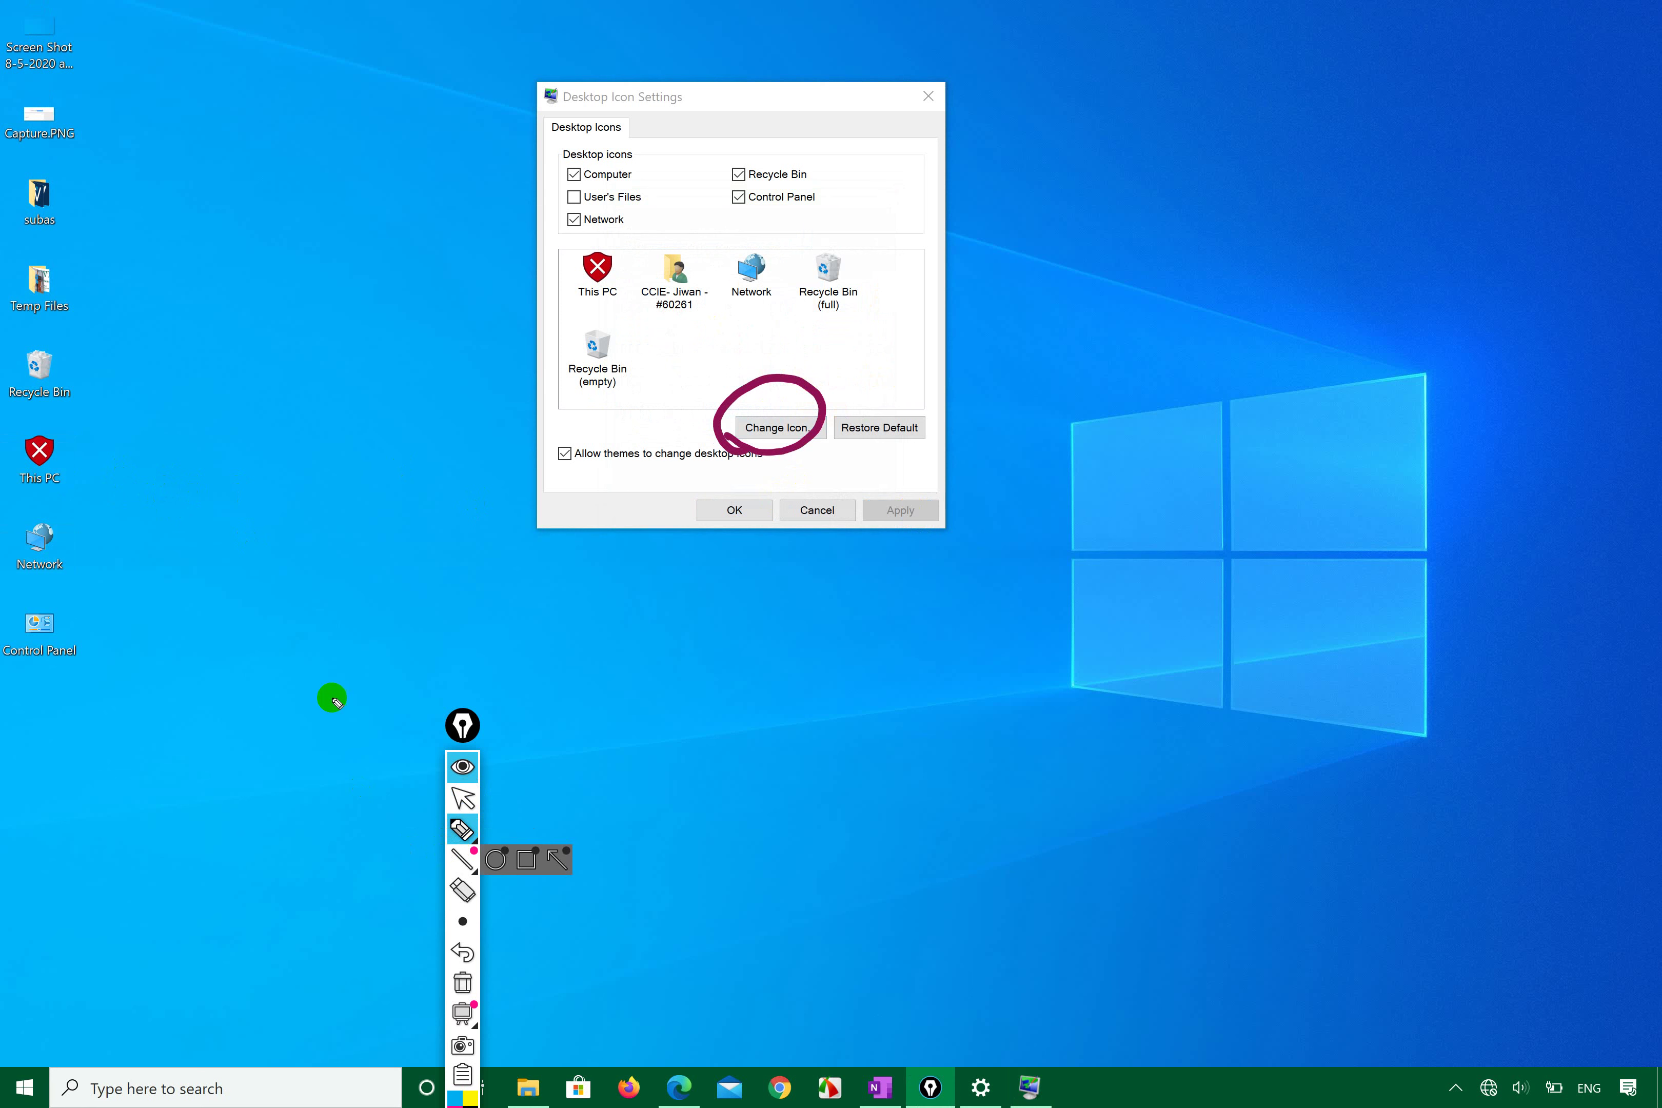
left_click(305, 574)
mouse_move(18, 502)
left_mouse_down()
mouse_move(165, 500)
mouse_move(89, 402)
mouse_move(7, 438)
mouse_move(20, 496)
left_mouse_up()
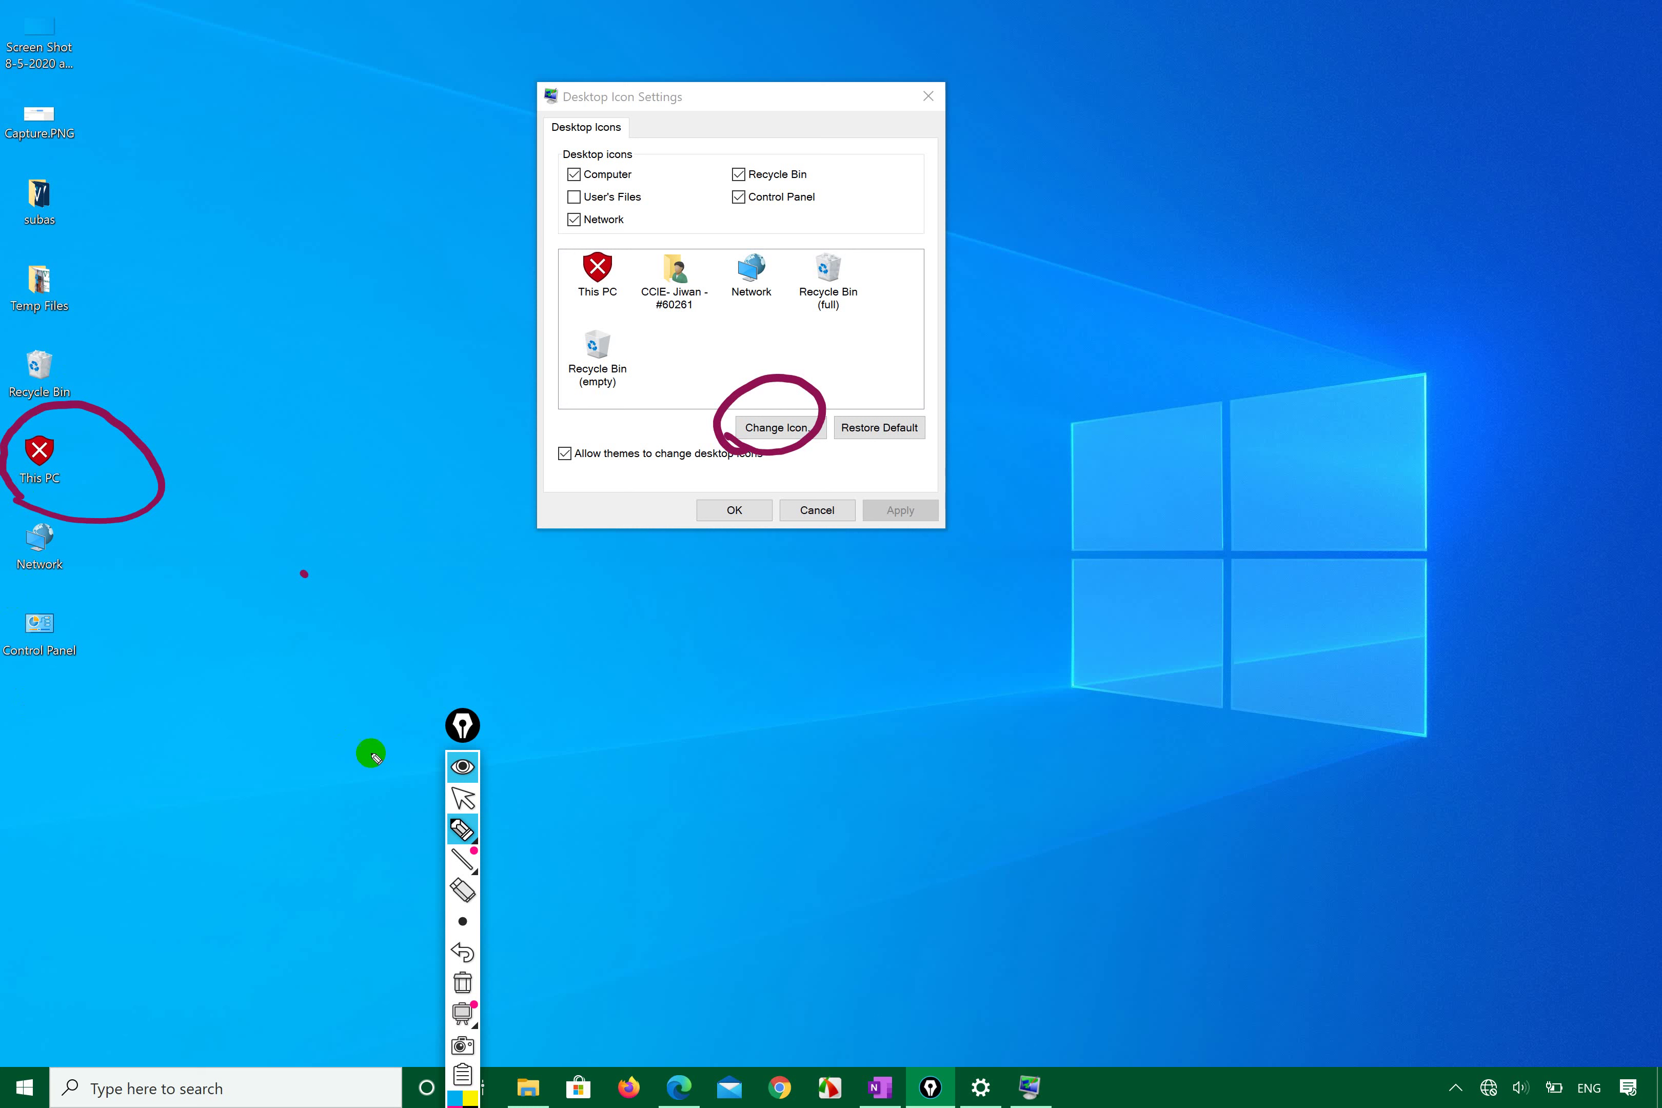
- Return to the normal pointer, open This PC from its desktop icon to view the changed icon, and close the window
left_click(463, 800)
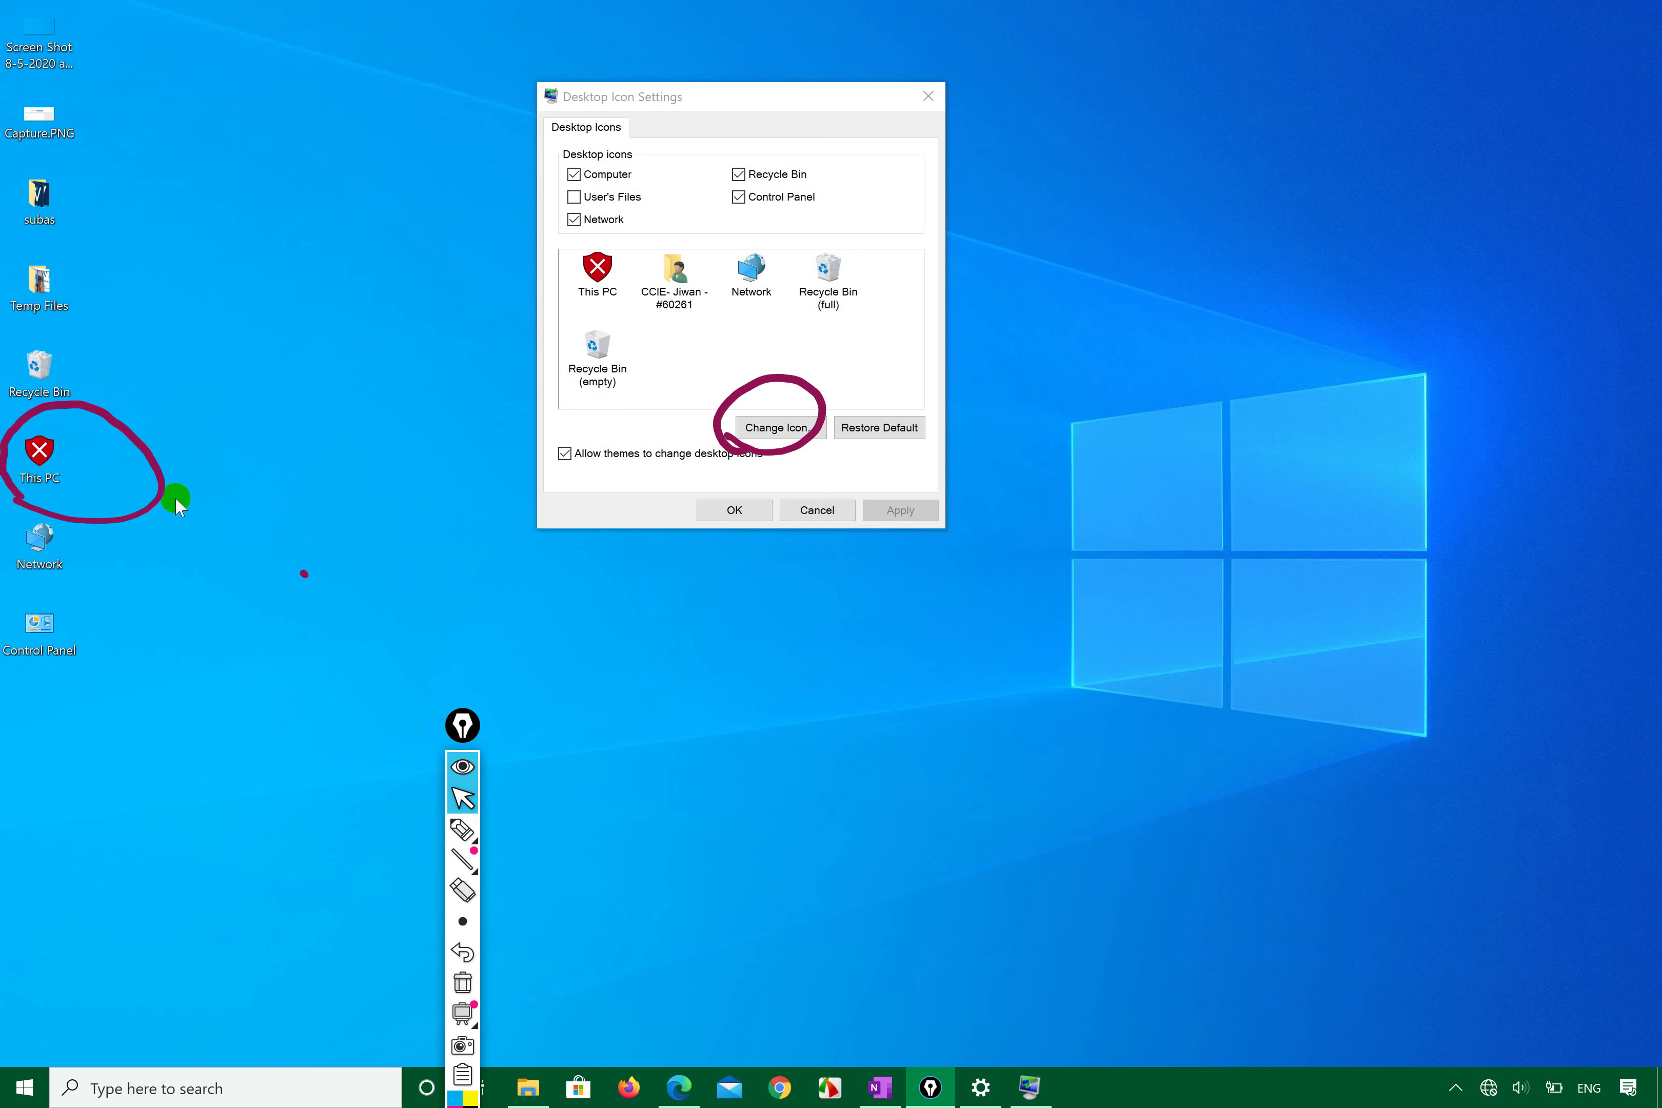
left_click(40, 468)
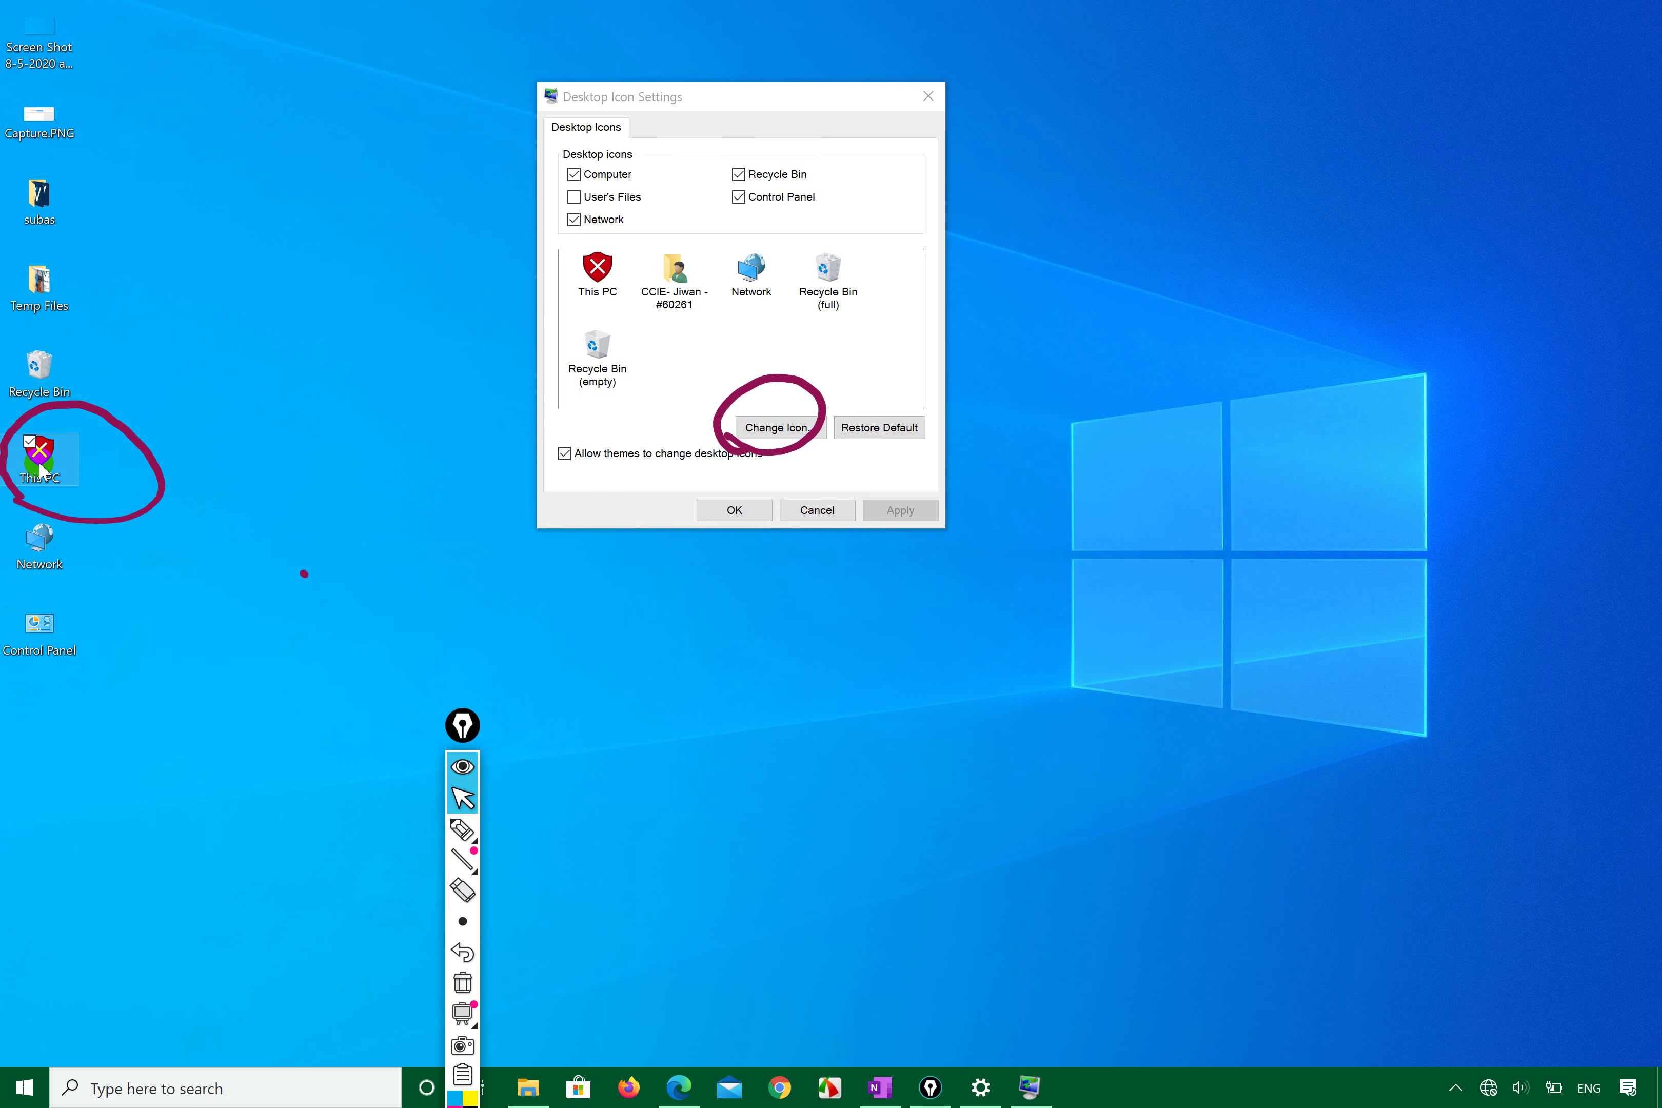
double_click(40, 468)
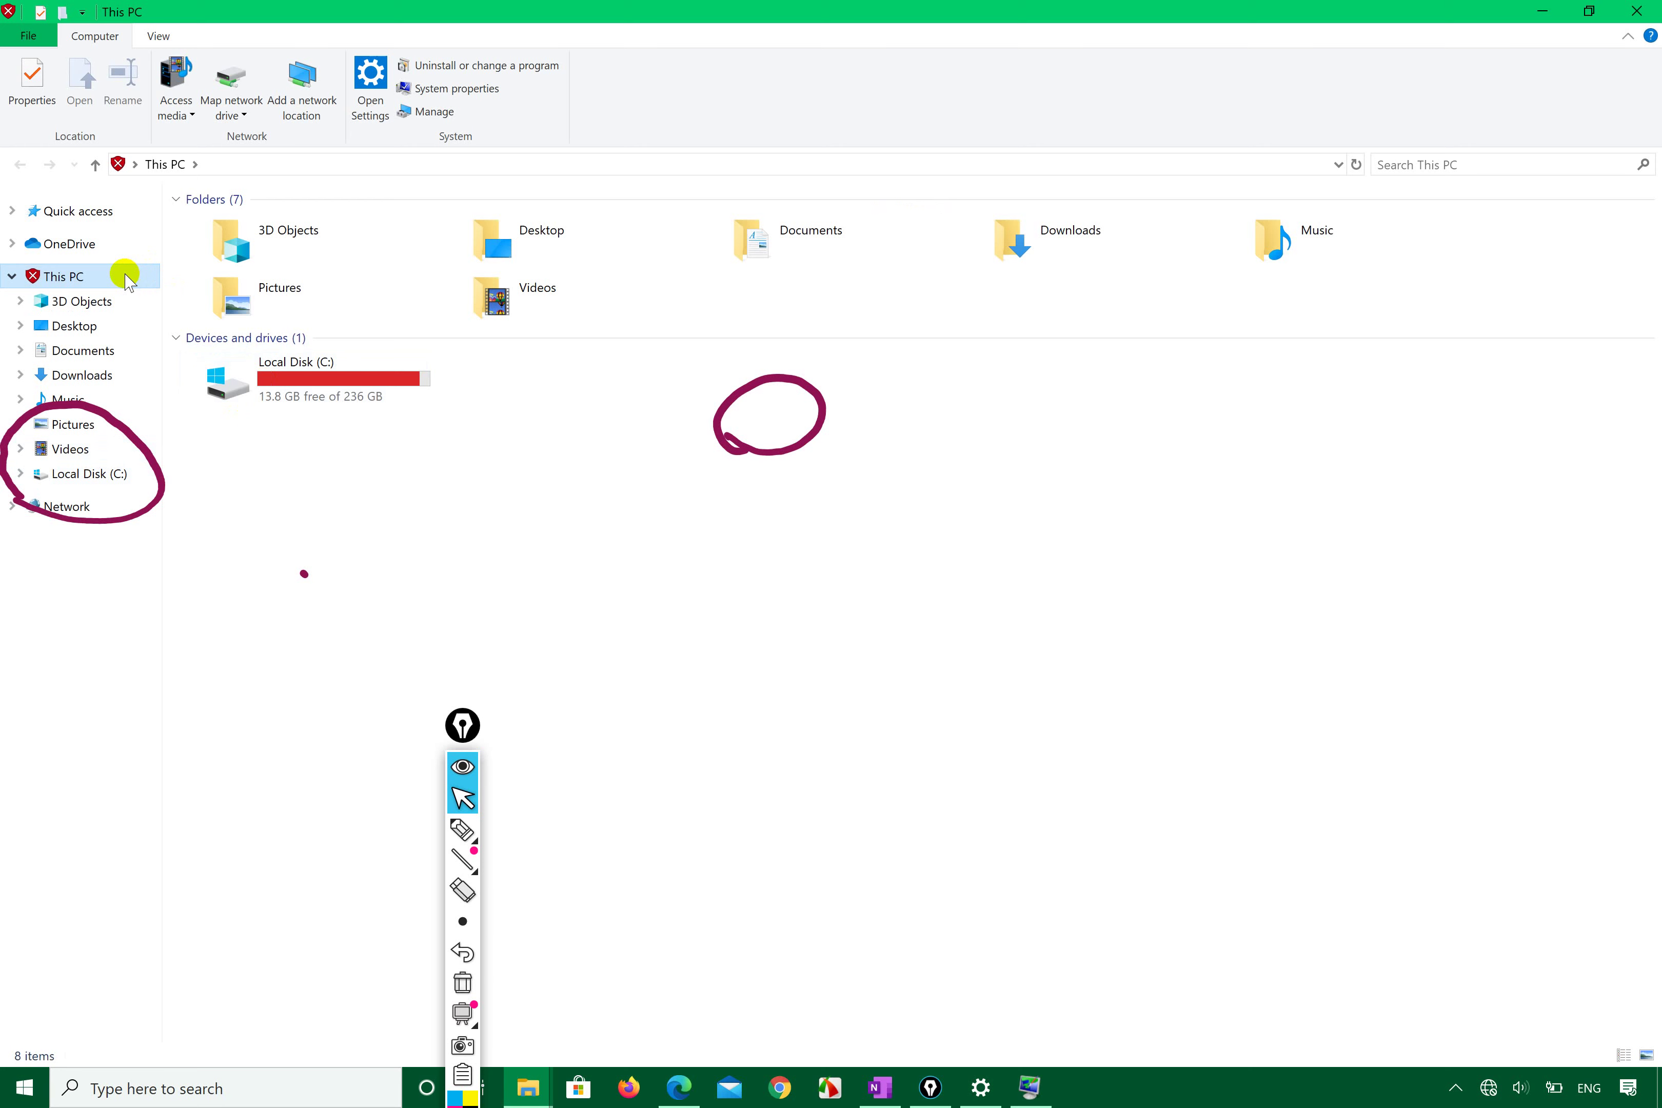
left_click(1626, 4)
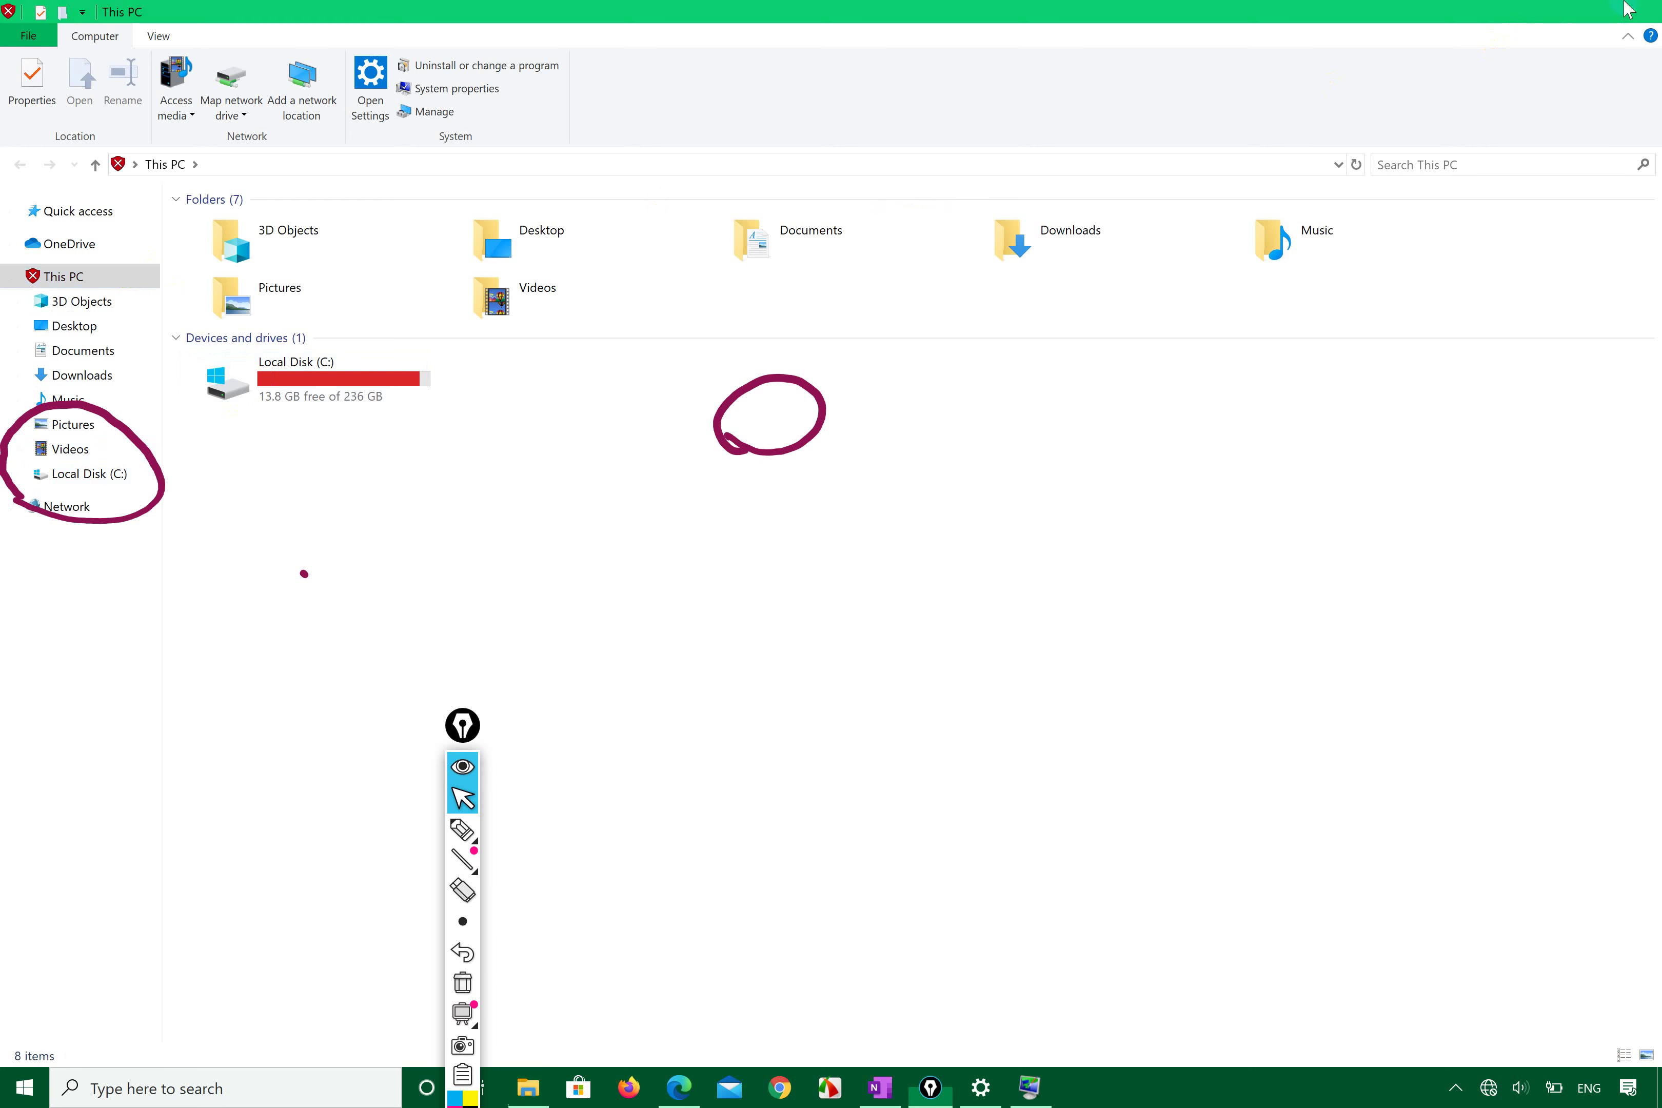
- Restore the default icon for This PC in Desktop Icon Settings and apply the change
left_click(601, 275)
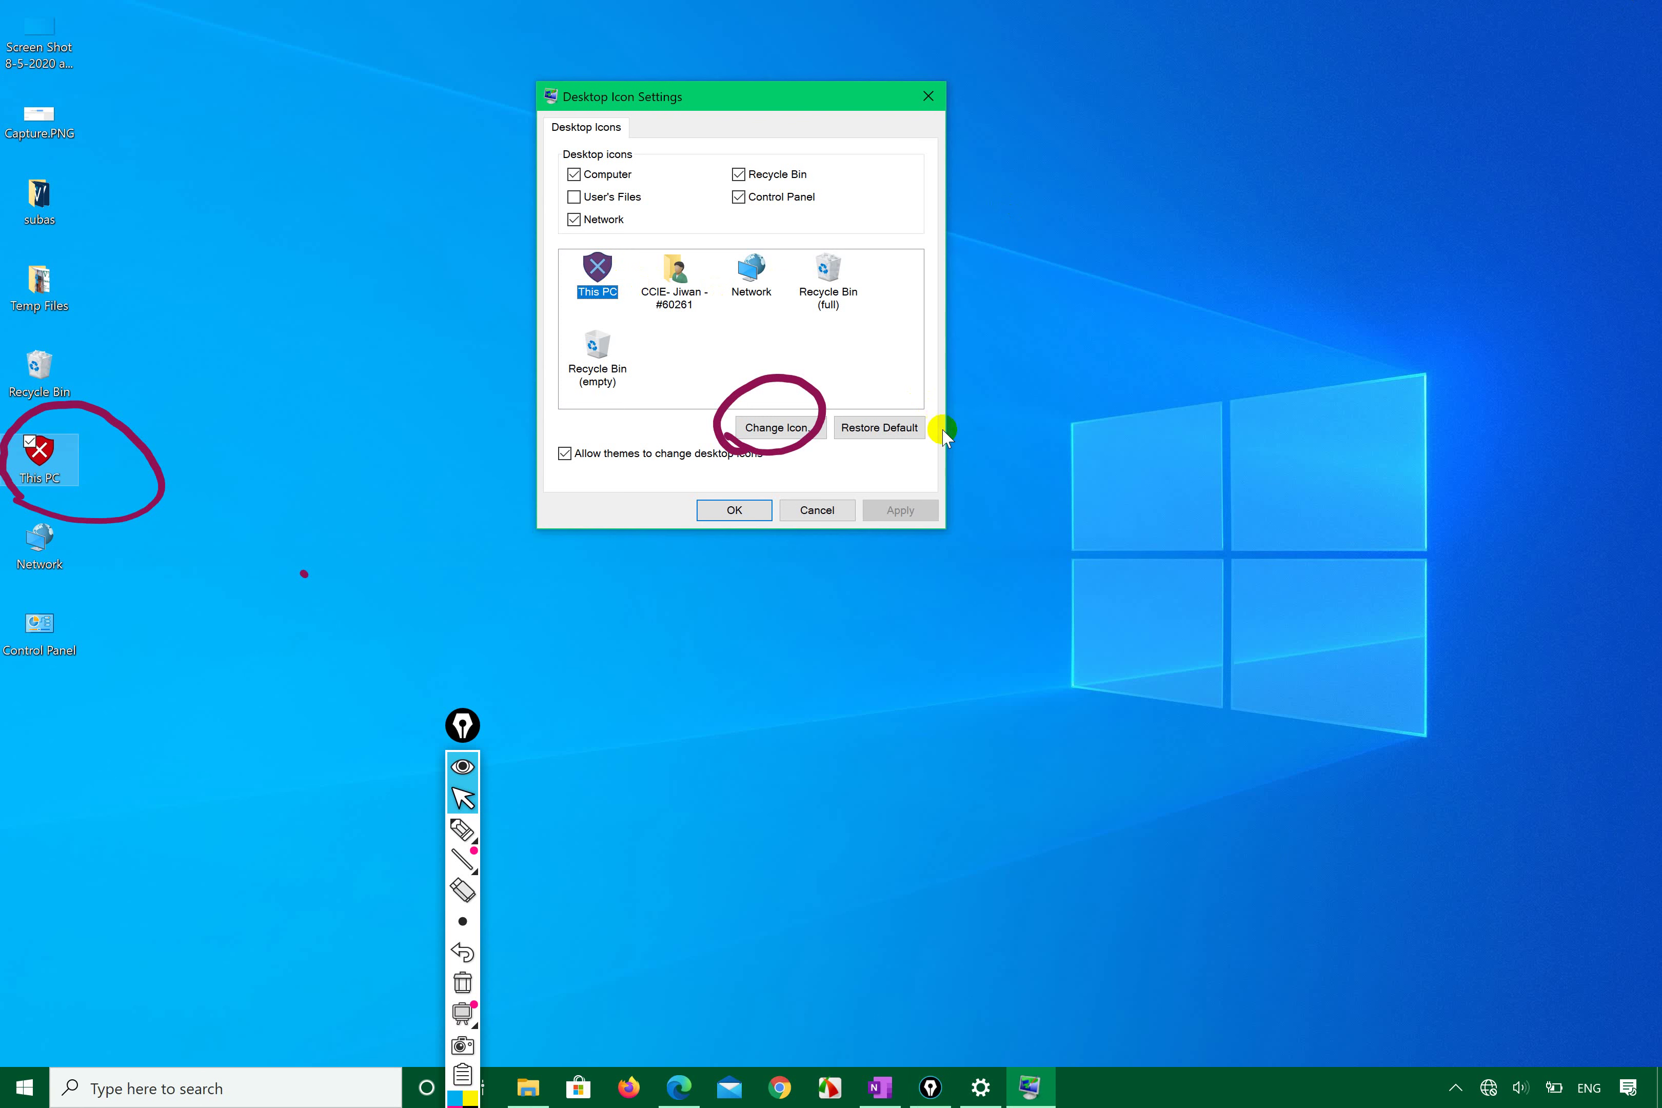
left_click(881, 428)
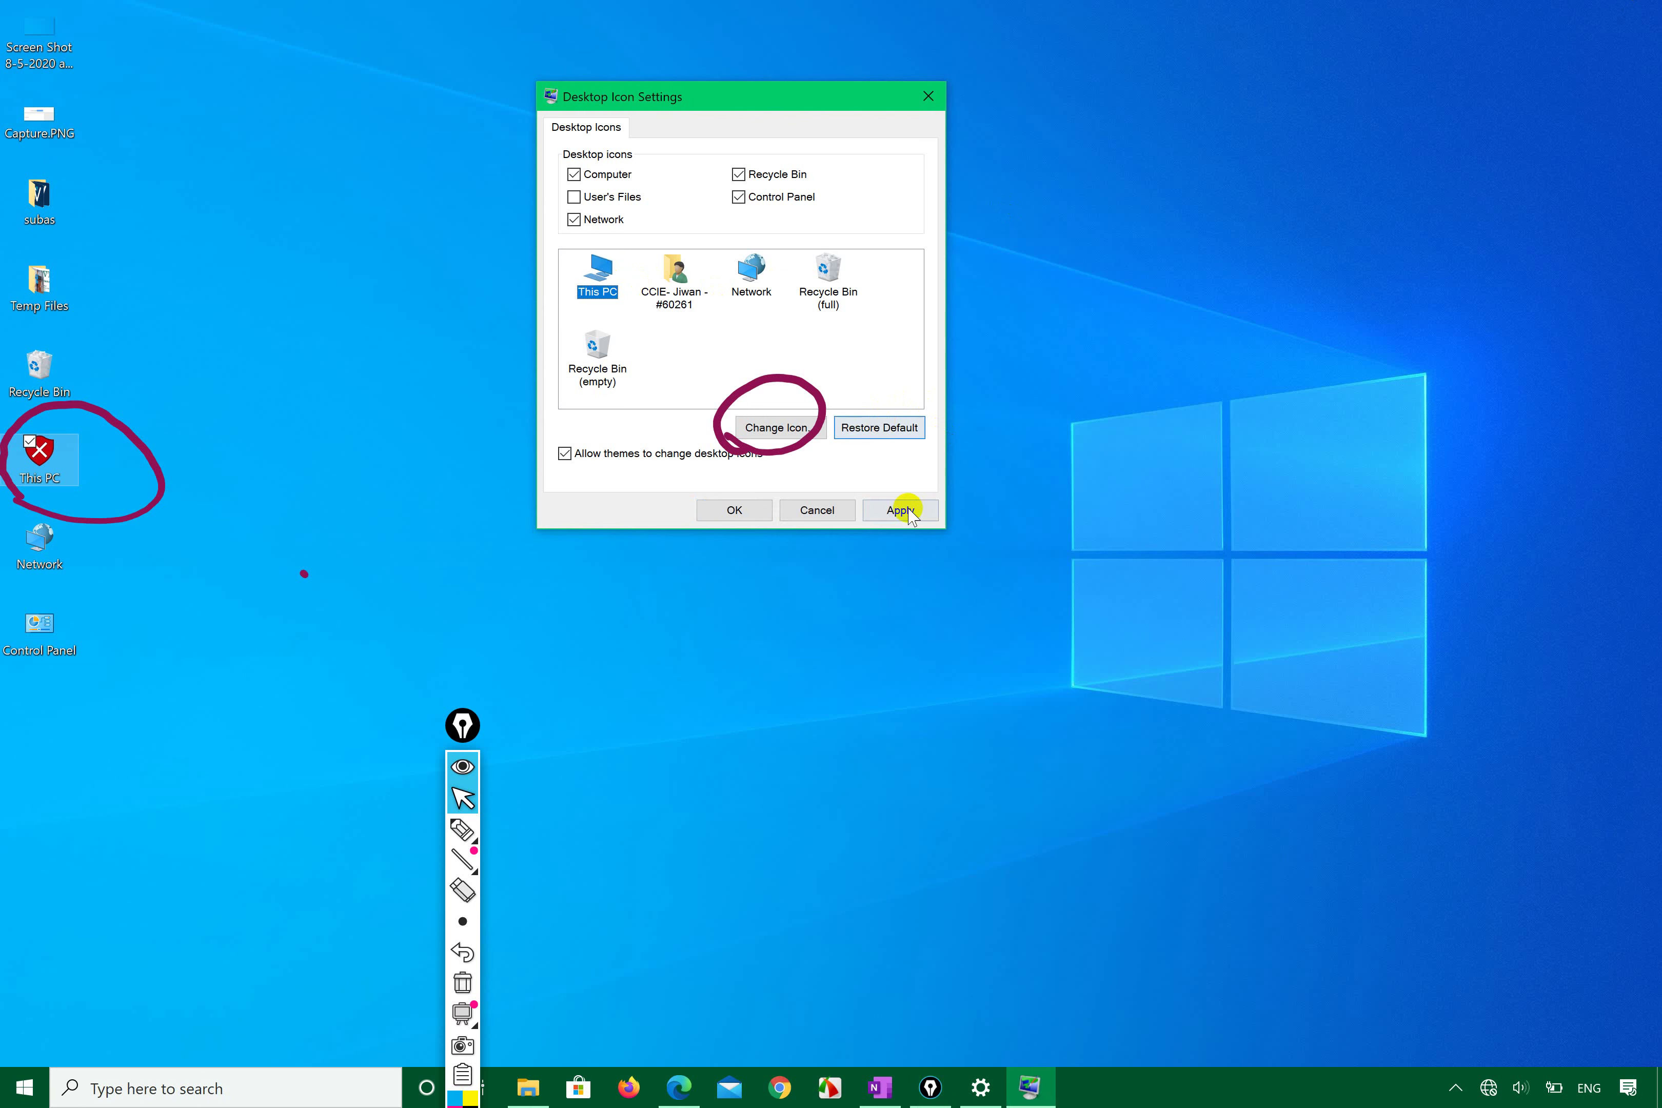
left_click(905, 512)
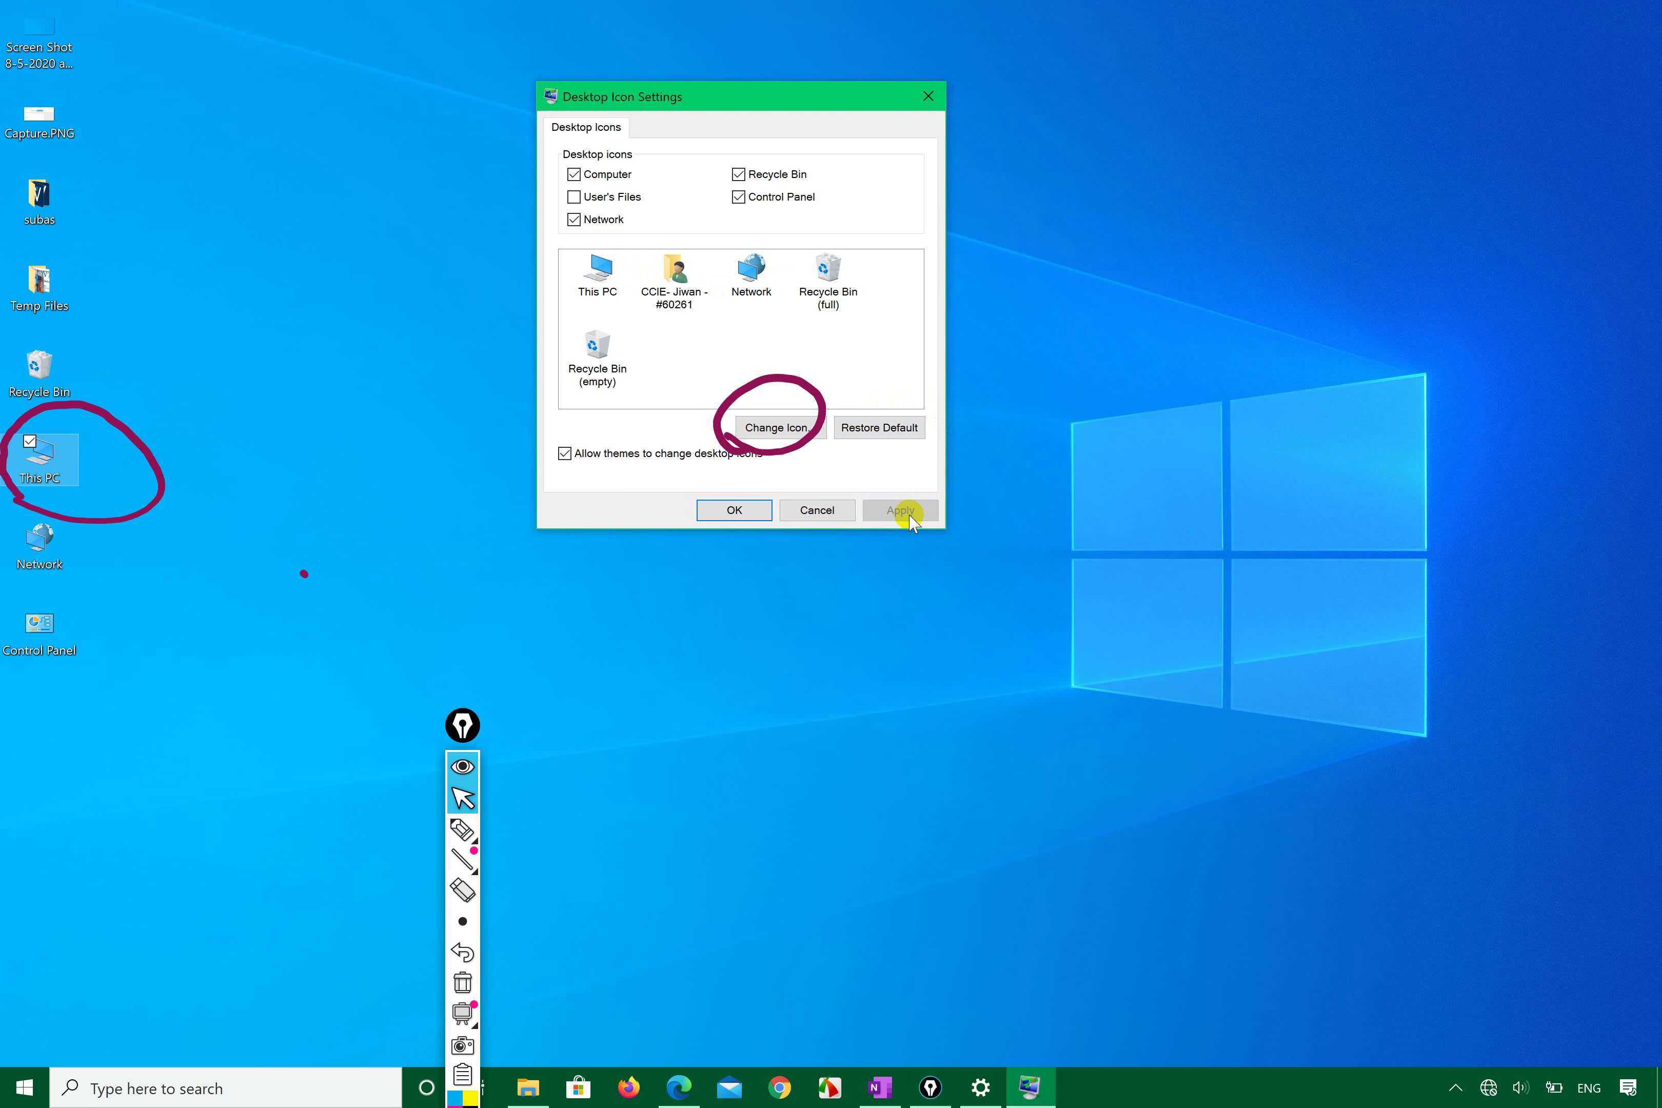
- Change the Recycle Bin (full) icon to the globe with a prohibition sign from imageres.dll and apply it
left_click(608, 275)
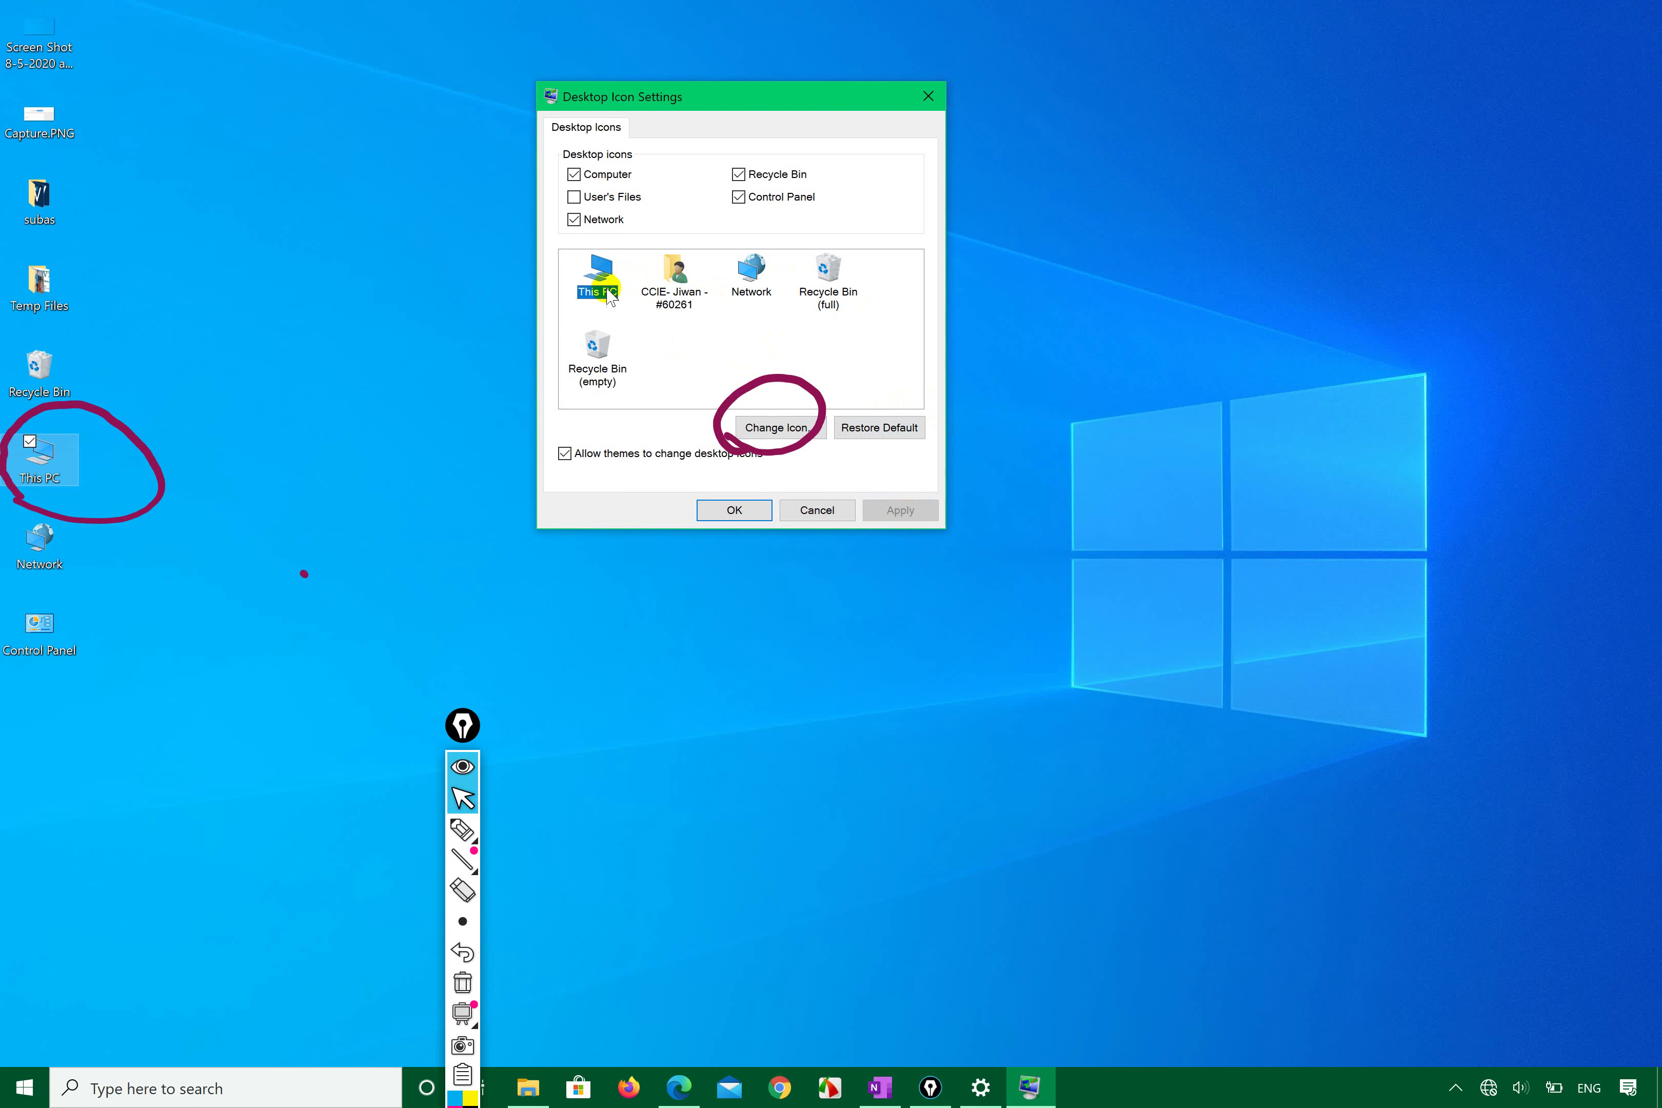
left_click(828, 276)
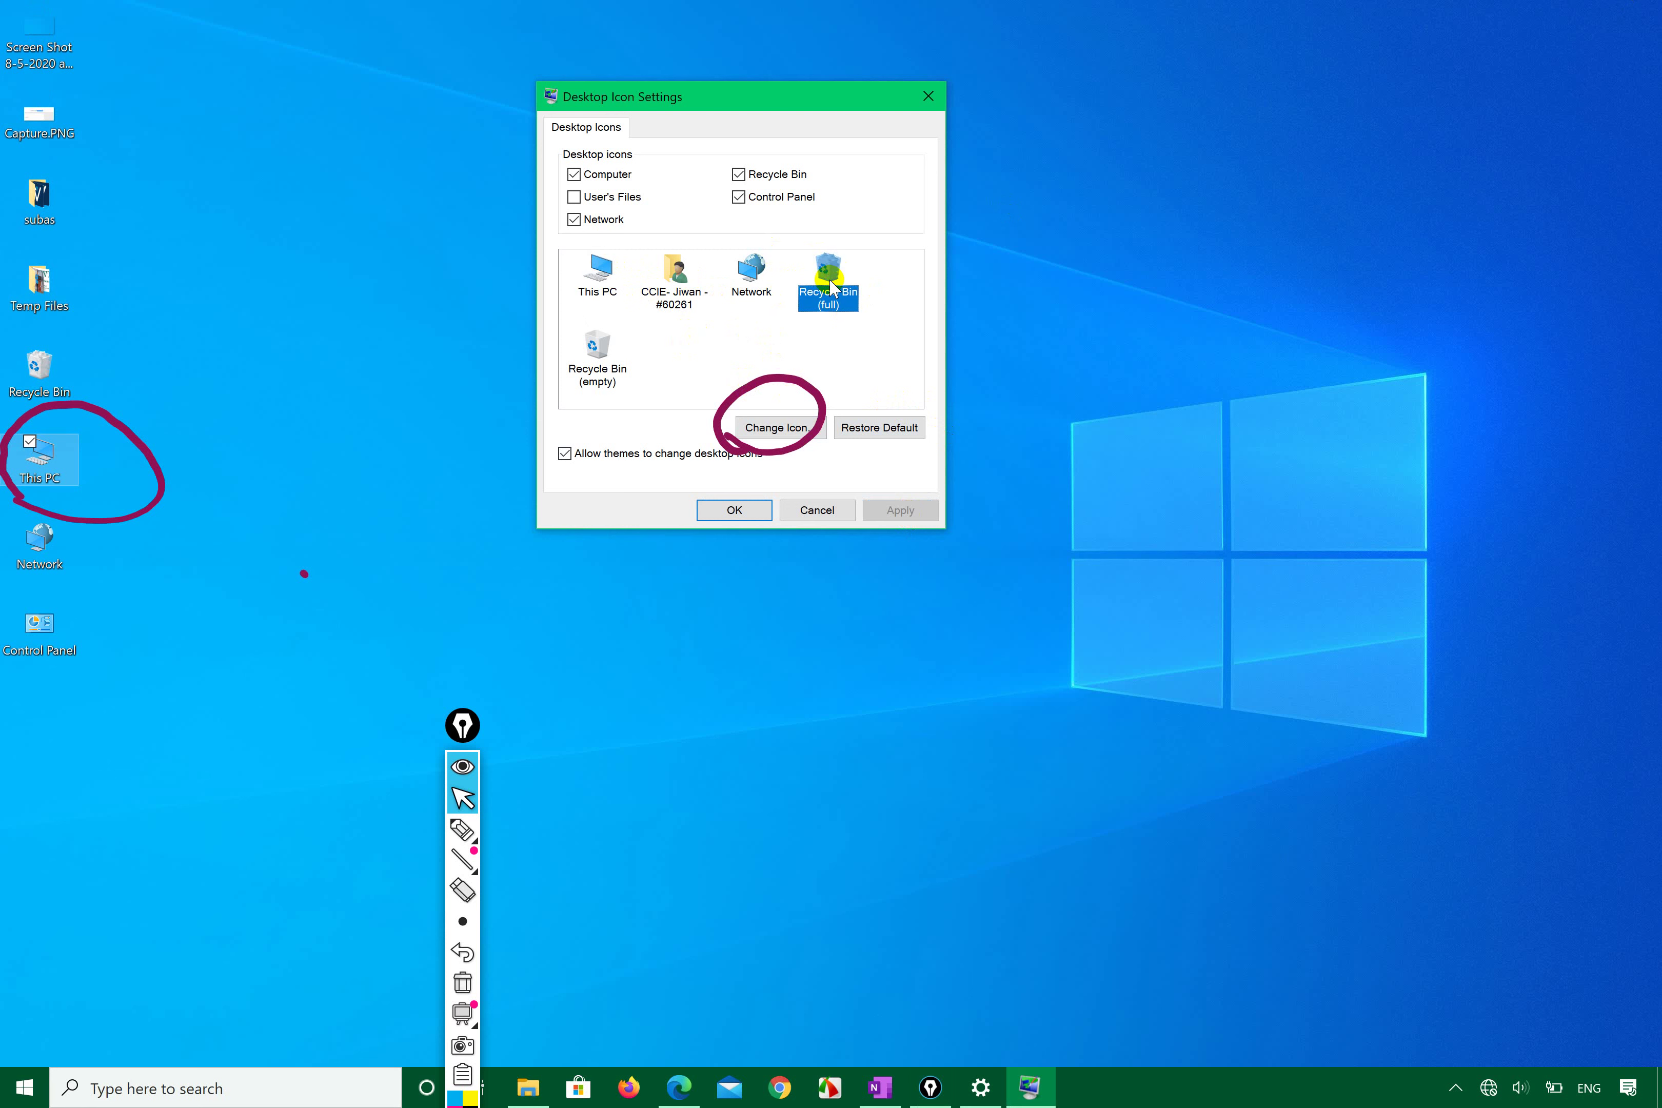
left_click(613, 361)
left_click(840, 295)
left_click(777, 427)
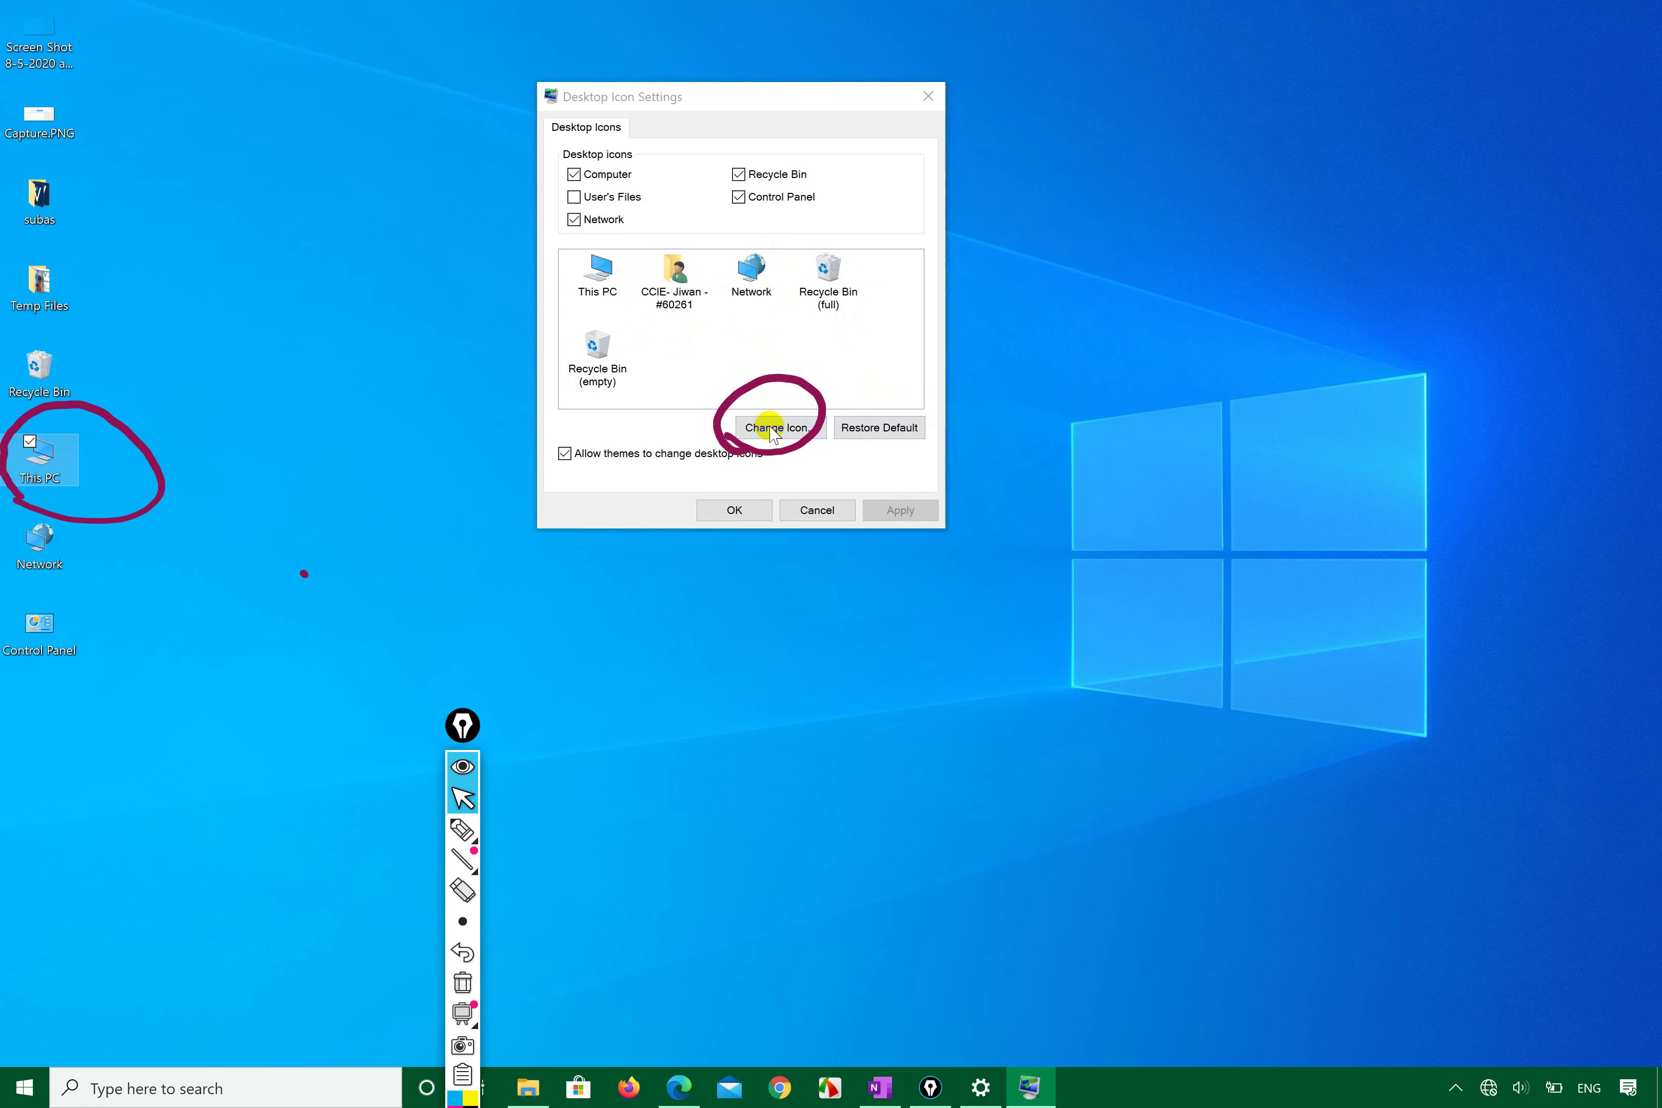
scroll(857, 326, "down", 3)
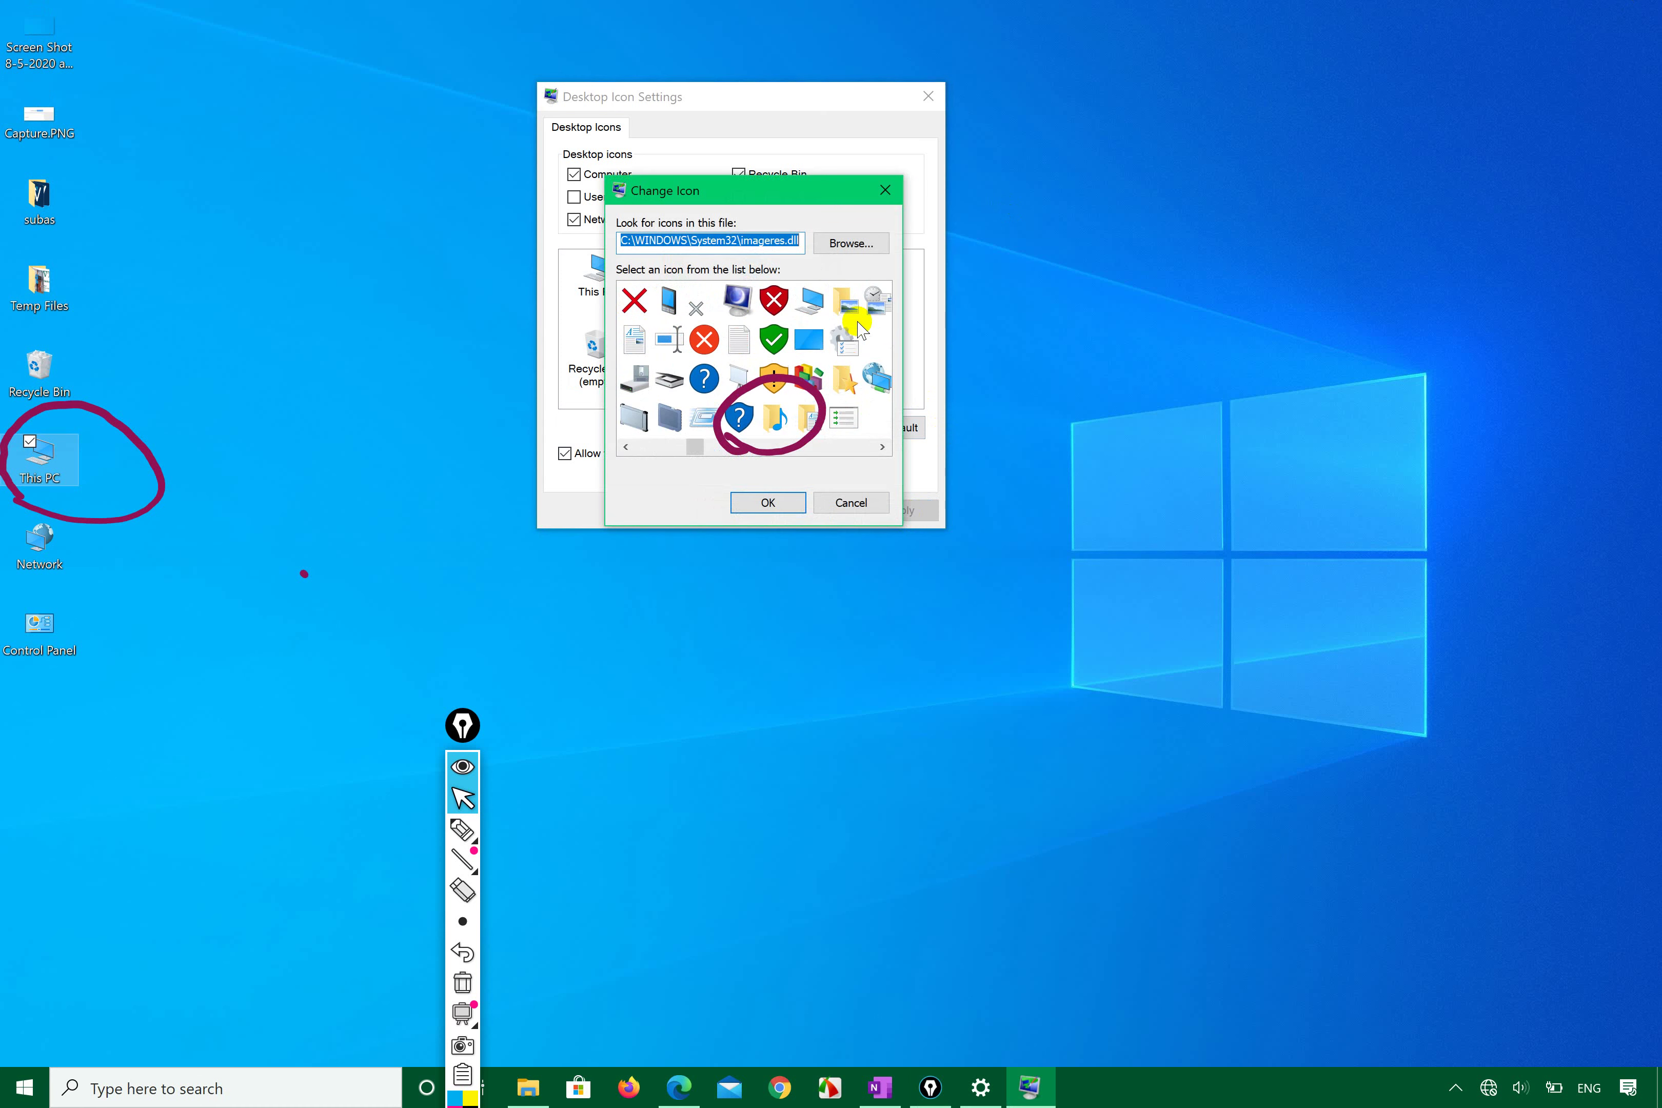
scroll(862, 329, "down", 10)
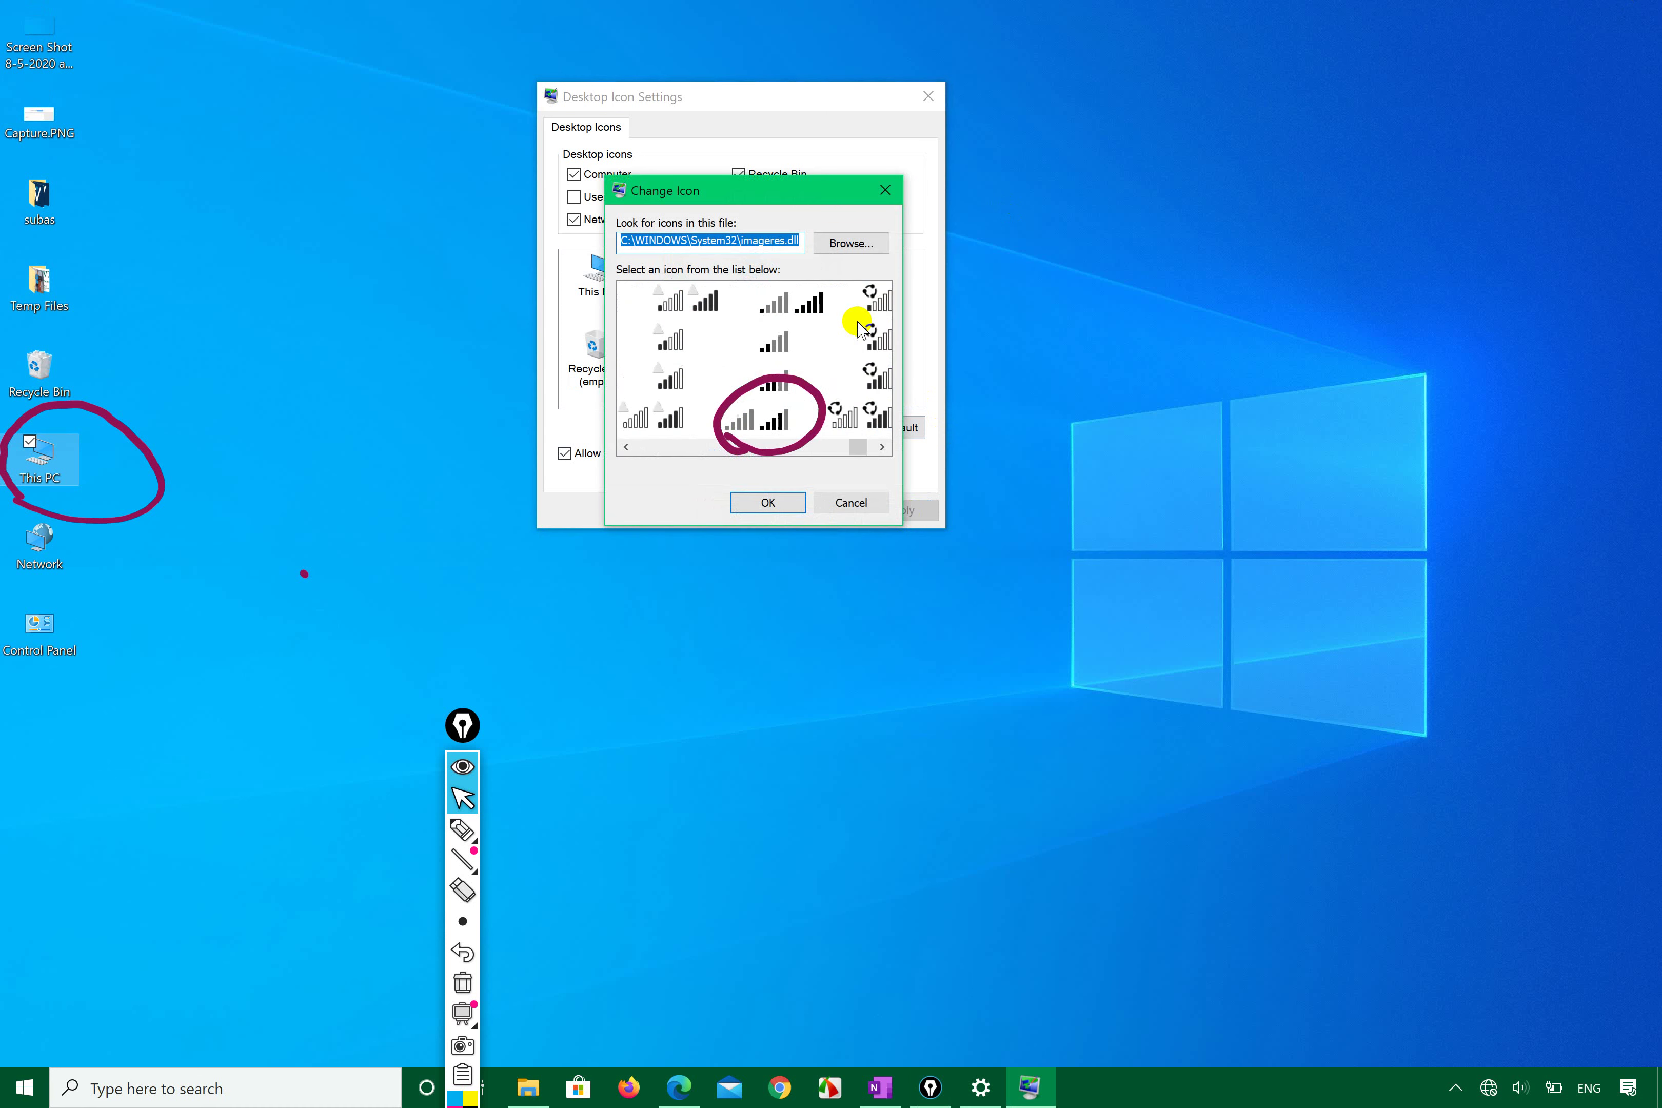
scroll(862, 329, "down", 3)
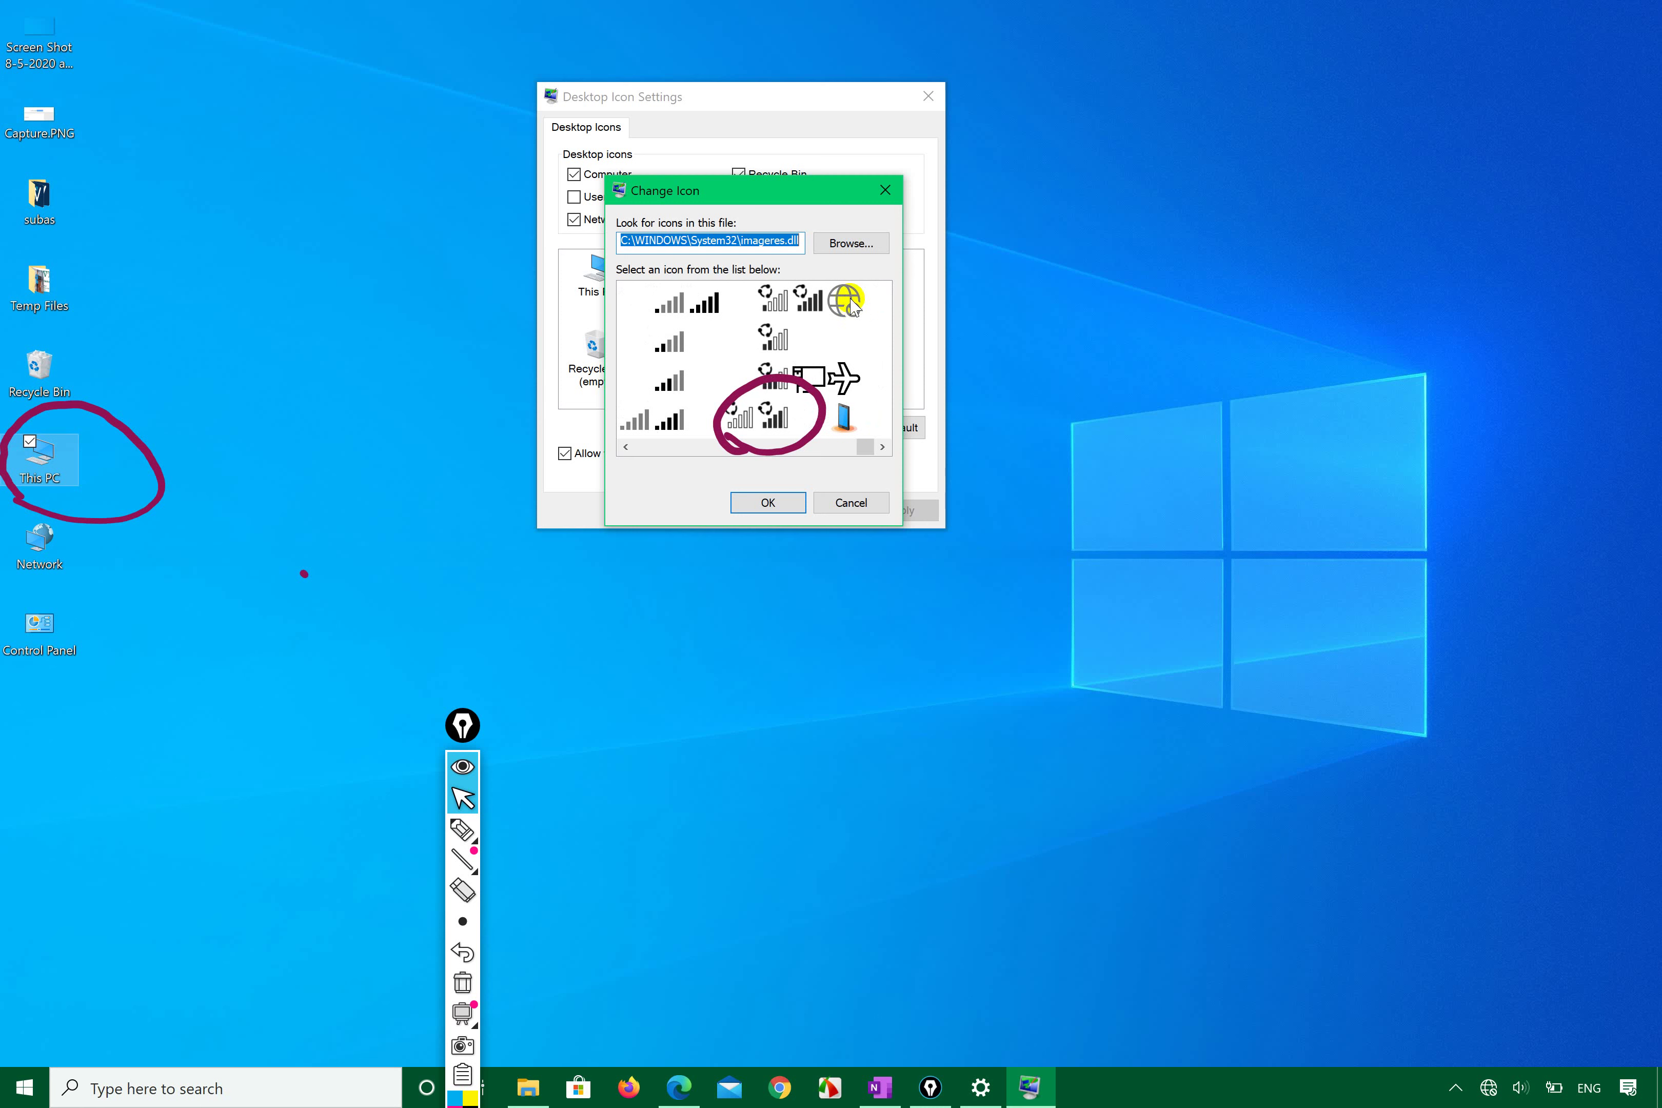
left_click(853, 306)
left_click(764, 500)
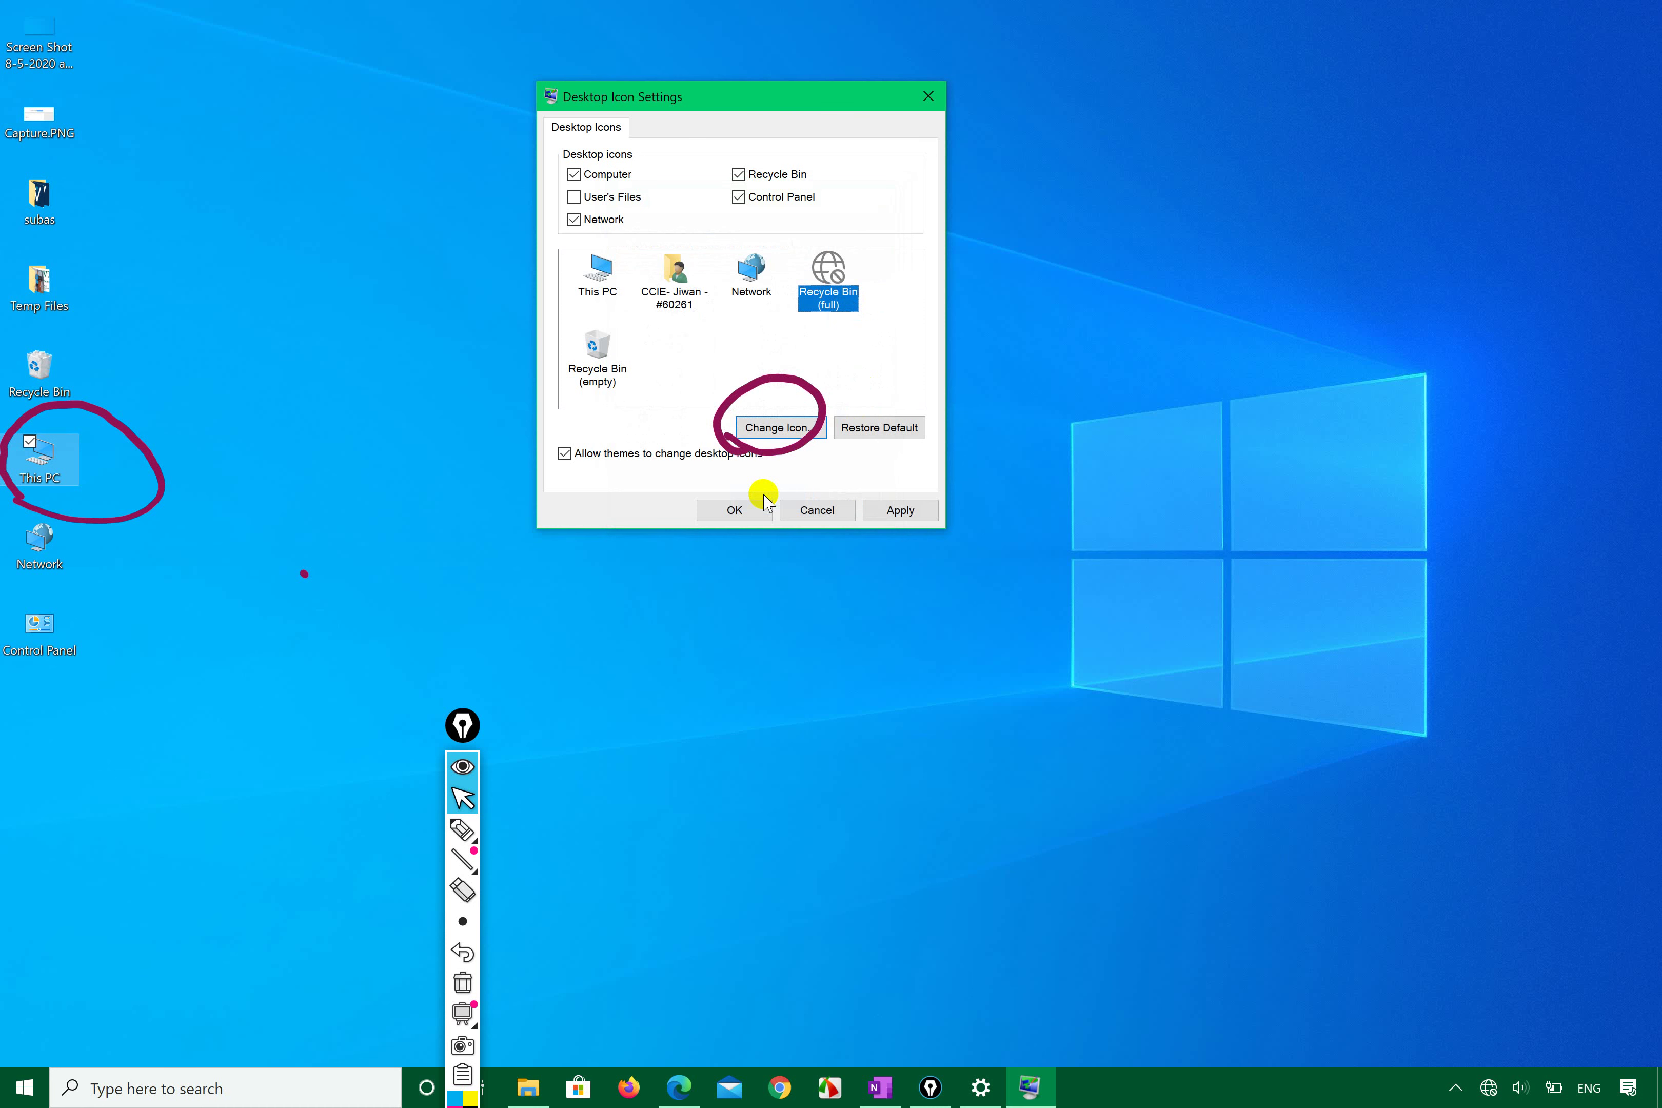
left_click(890, 507)
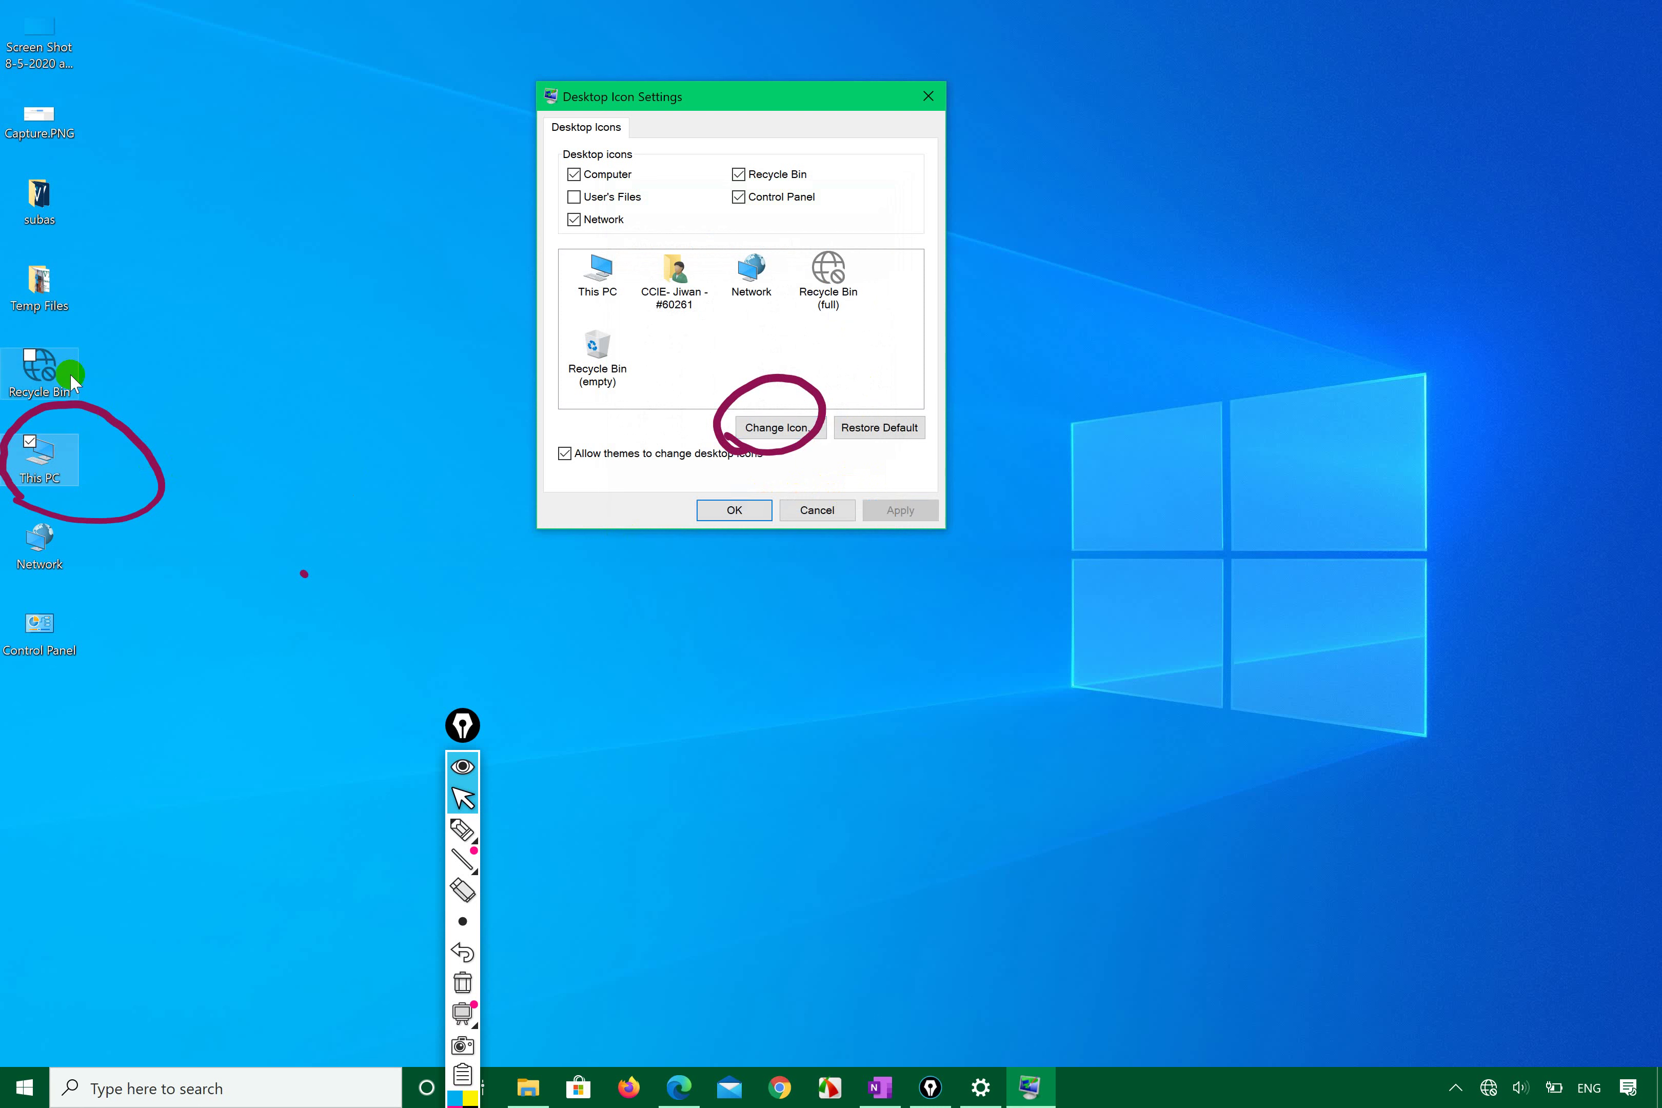
- Restore the default icon for Recycle Bin (full), apply the change, and close Desktop Icon Settings
left_click(117, 376)
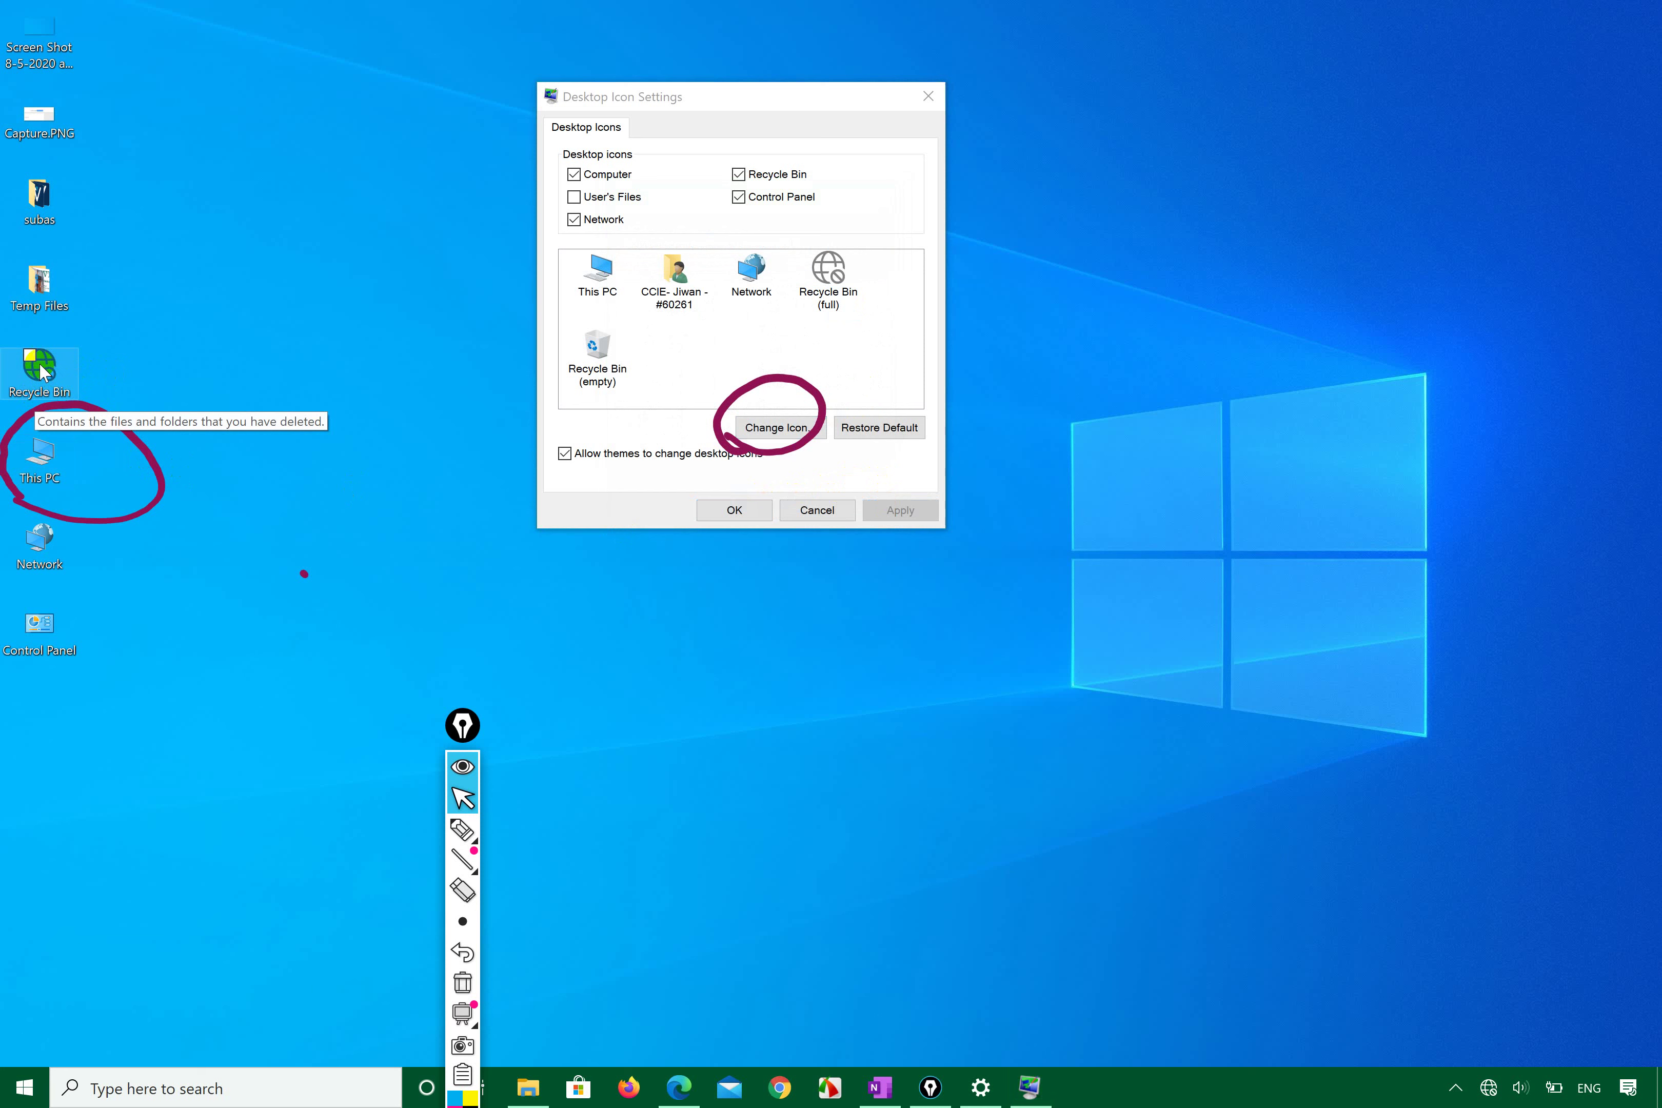
left_click(885, 429)
left_click(896, 509)
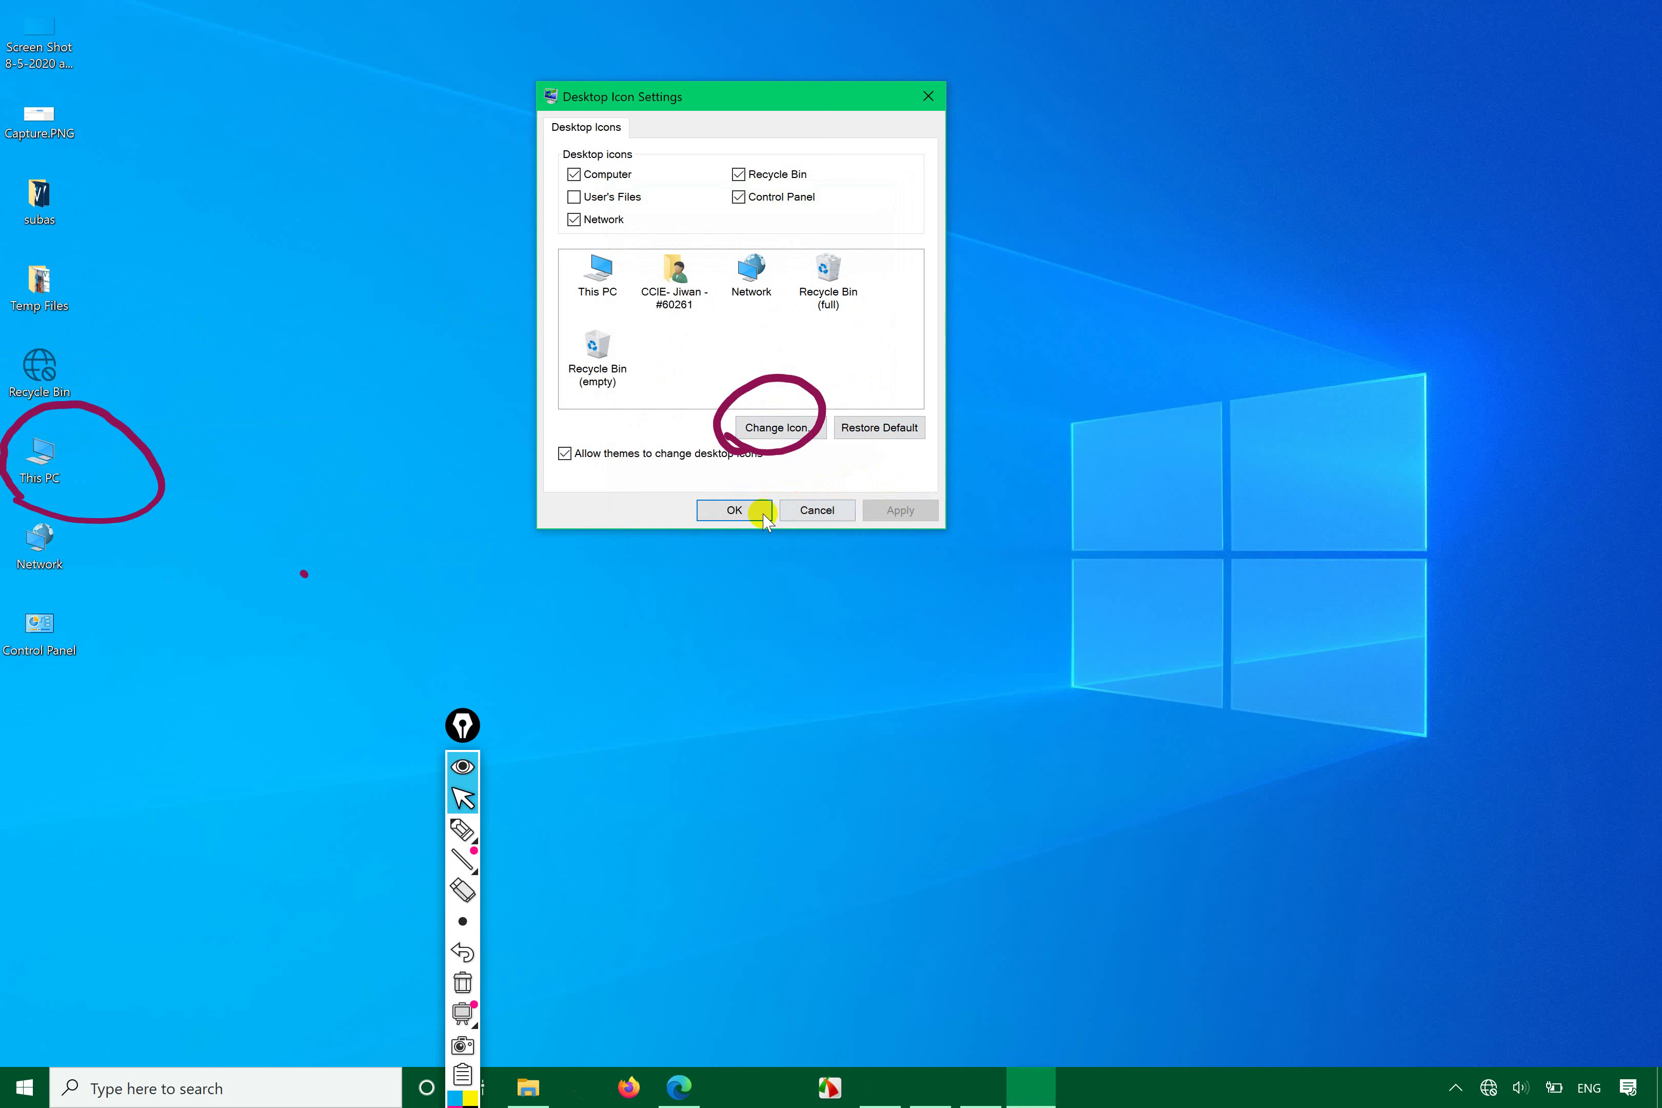
left_click(744, 502)
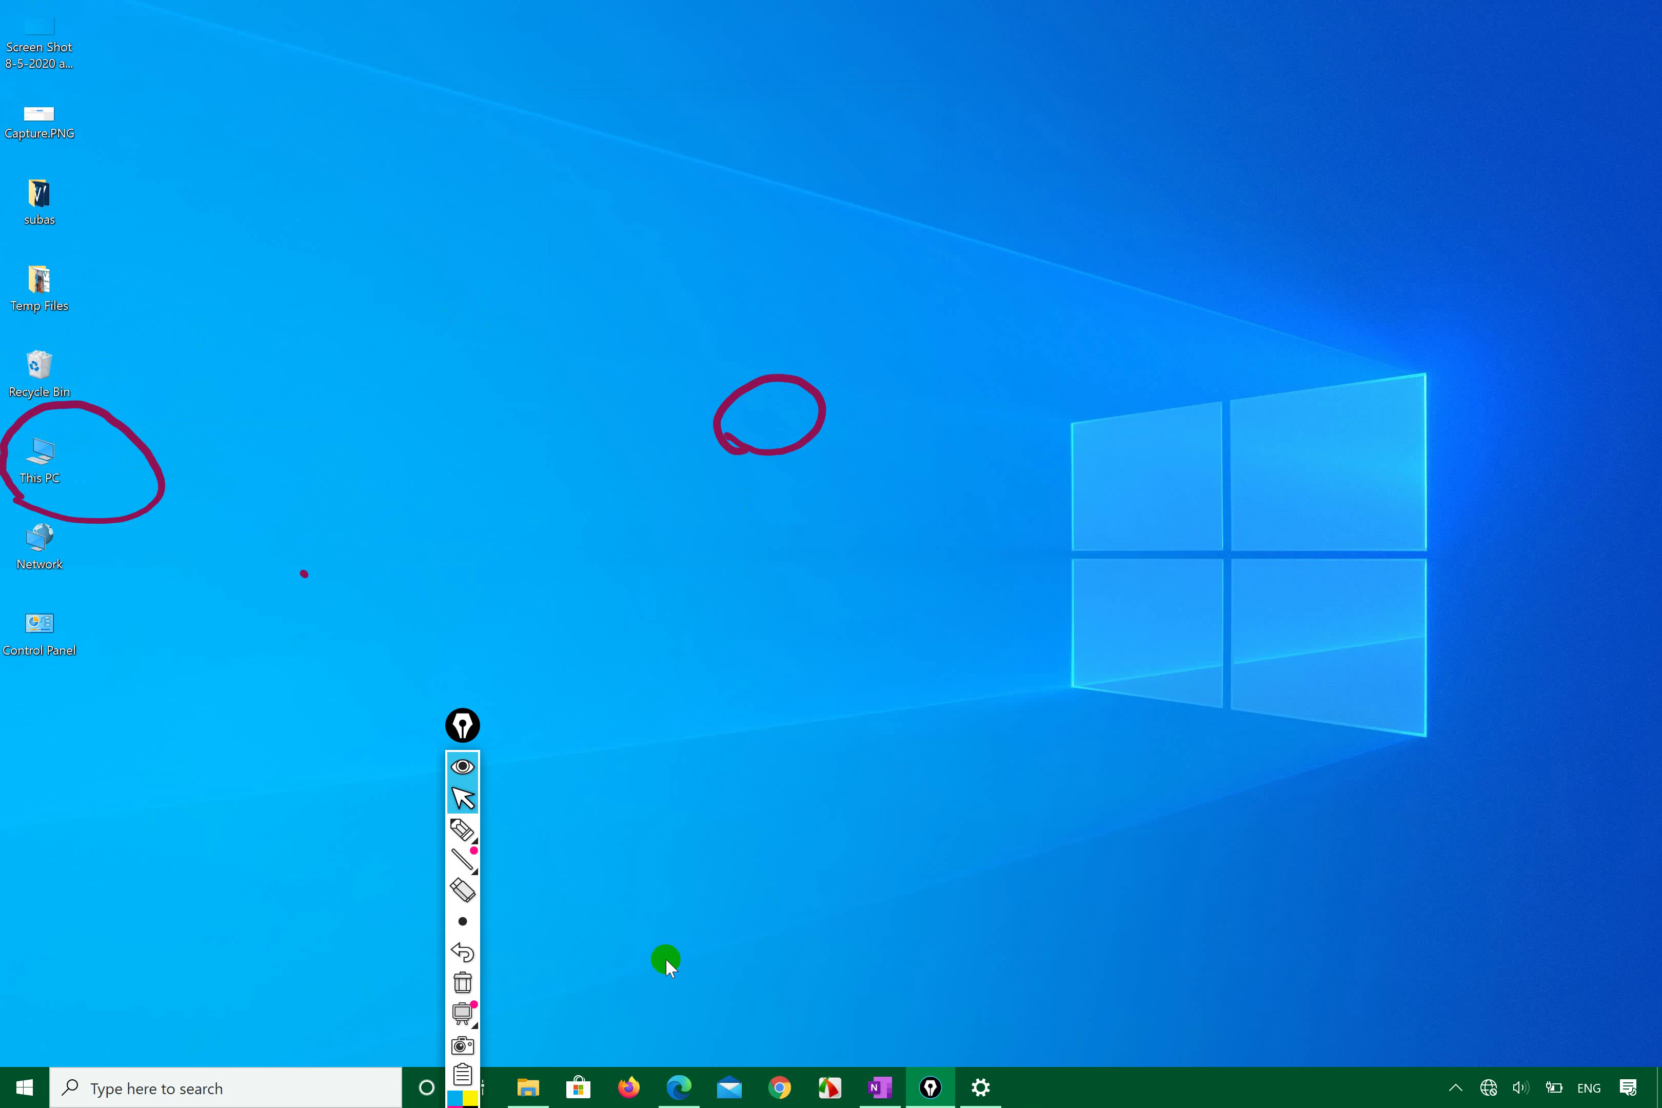
- In the Colors settings, try the Mod red accent, set the dark teal accent instead, and check it in the Action Center
left_click(957, 1078)
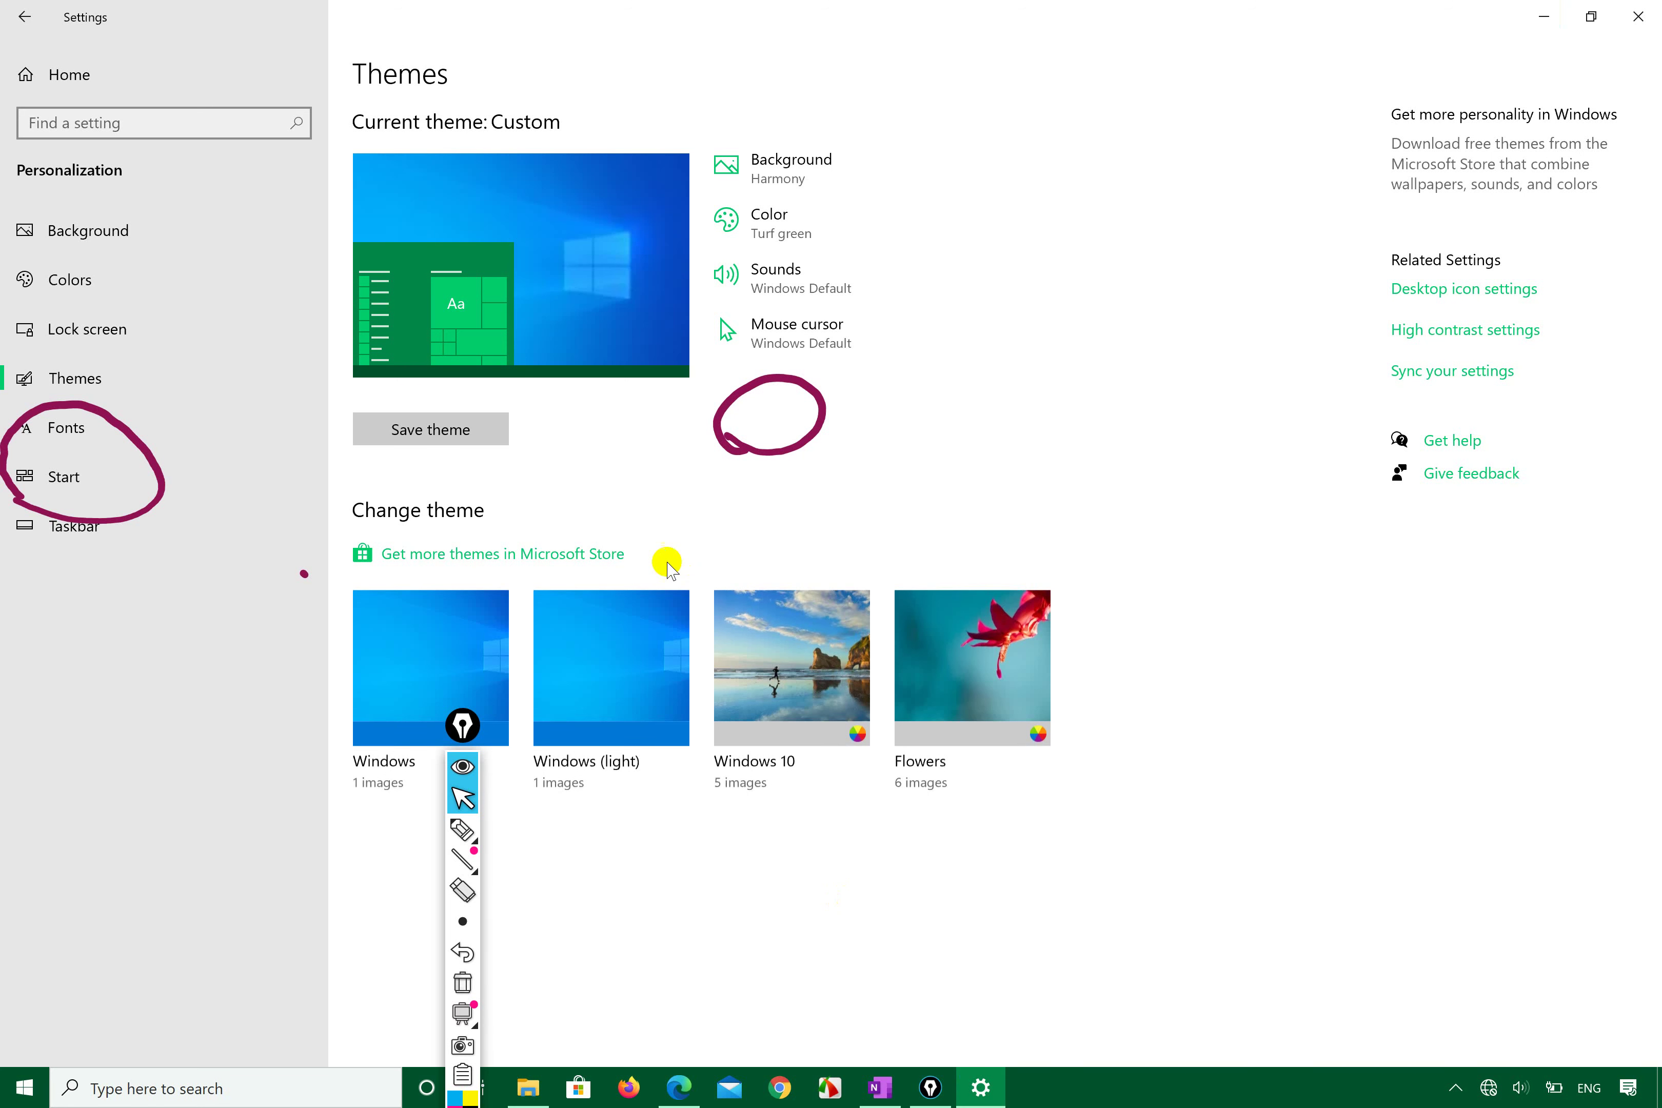
left_click(141, 285)
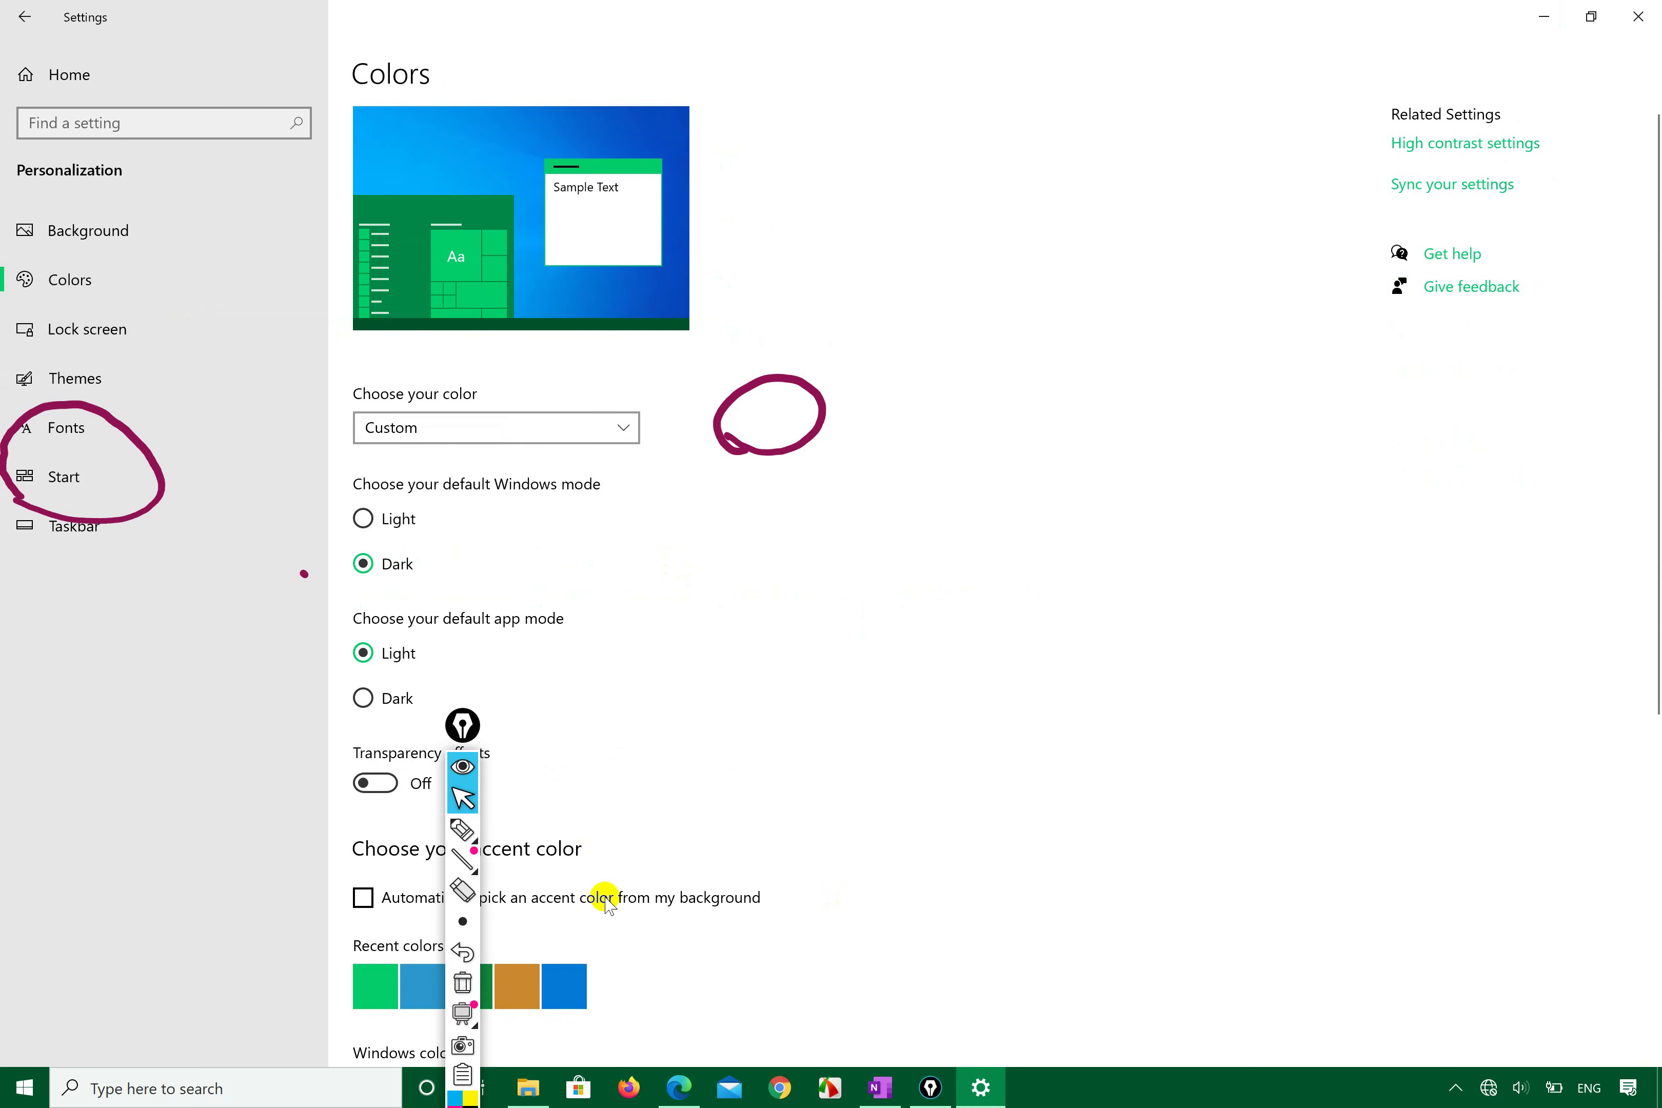
scroll(660, 668, "down", 7)
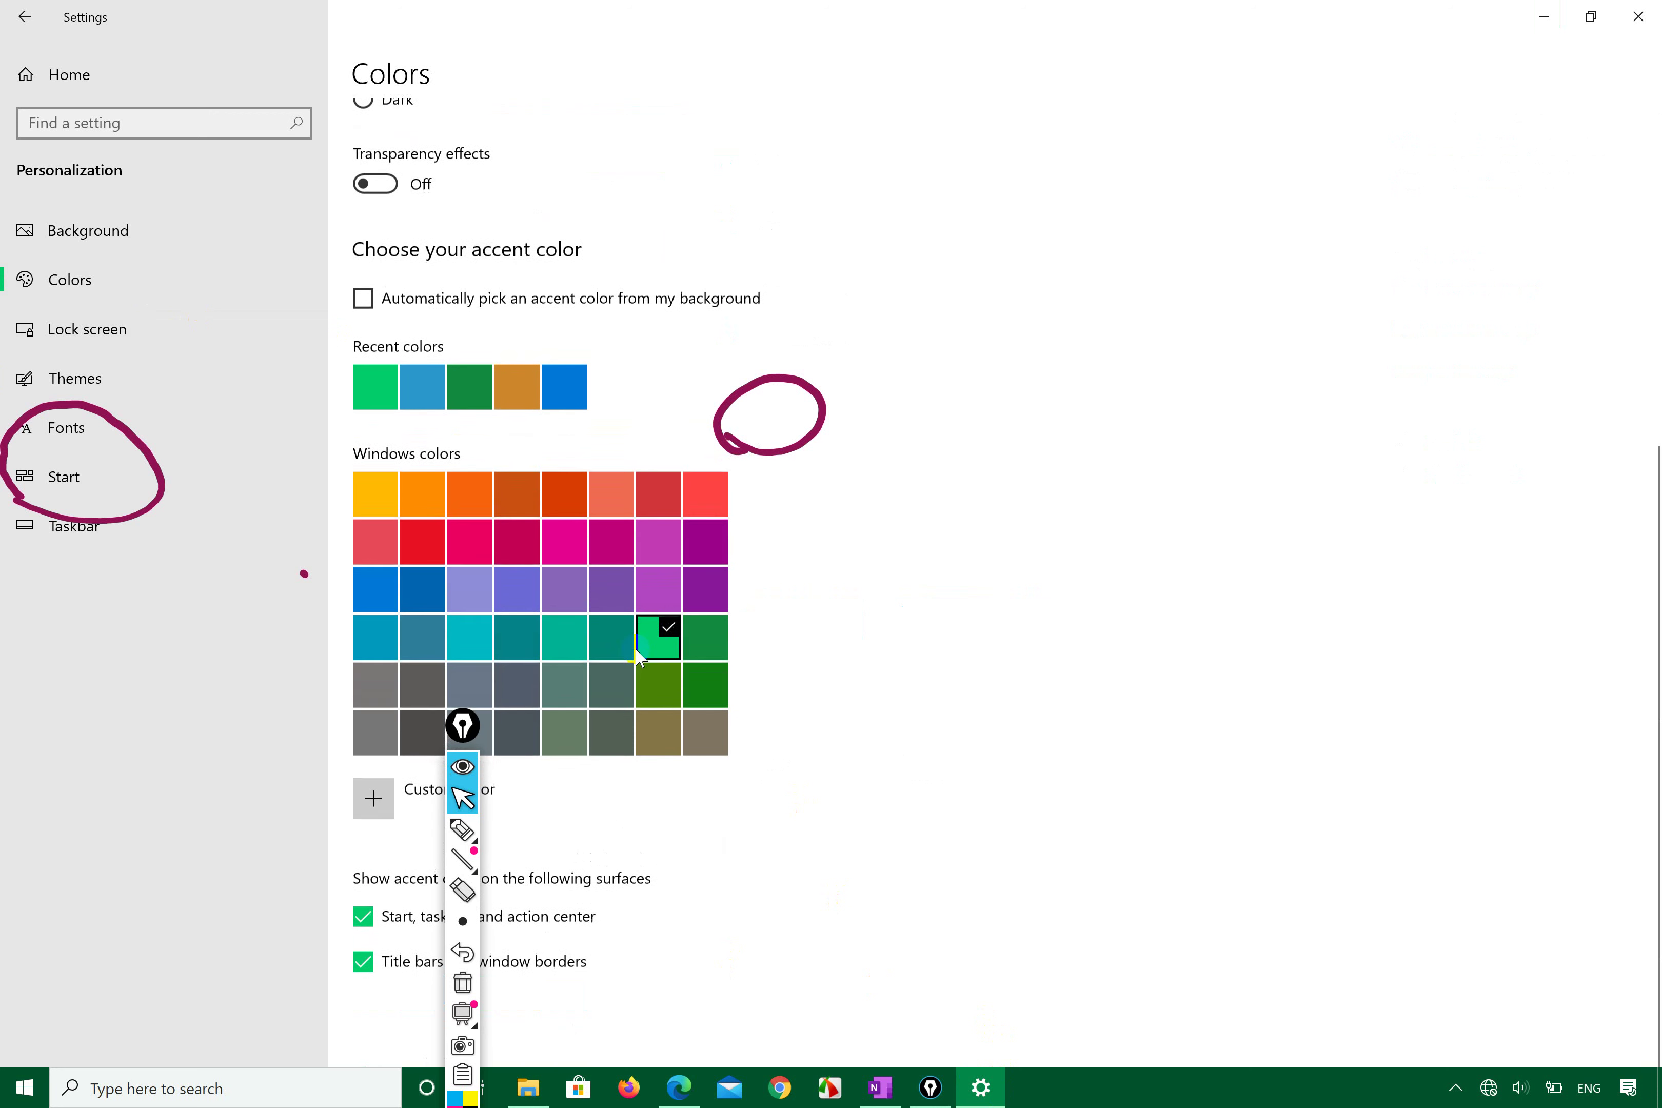
left_click(710, 498)
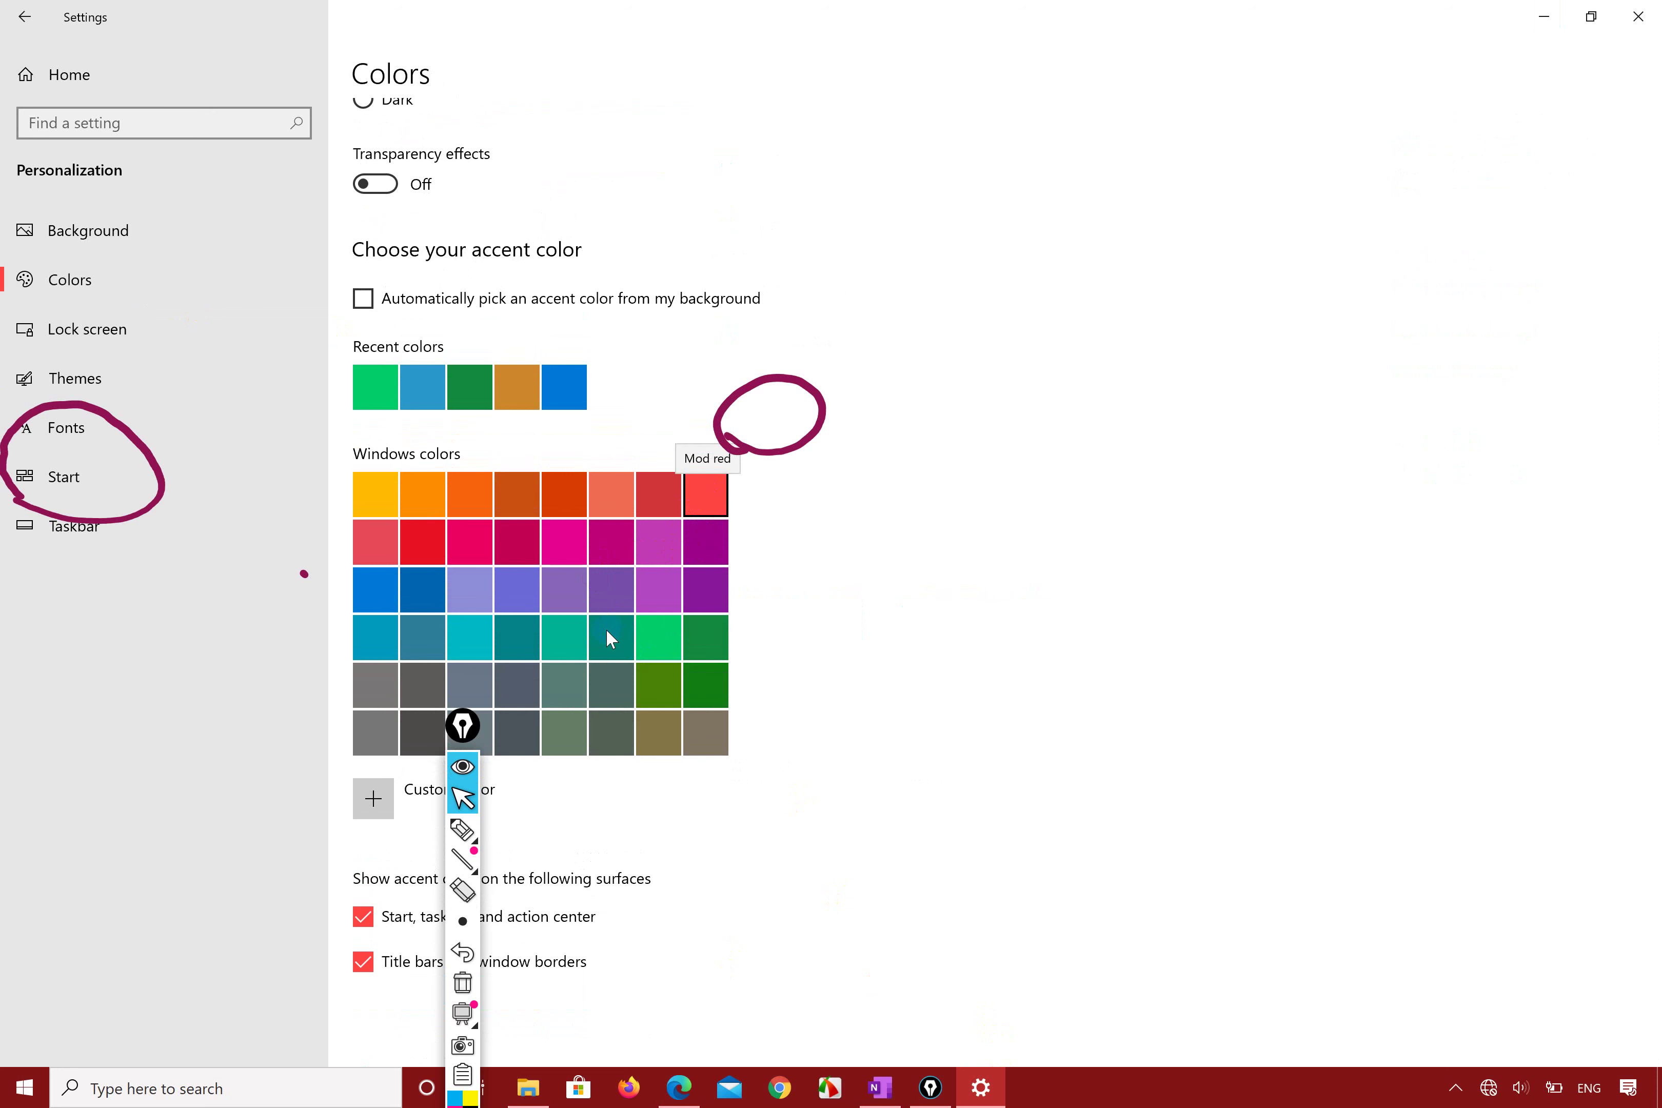
left_click(801, 722)
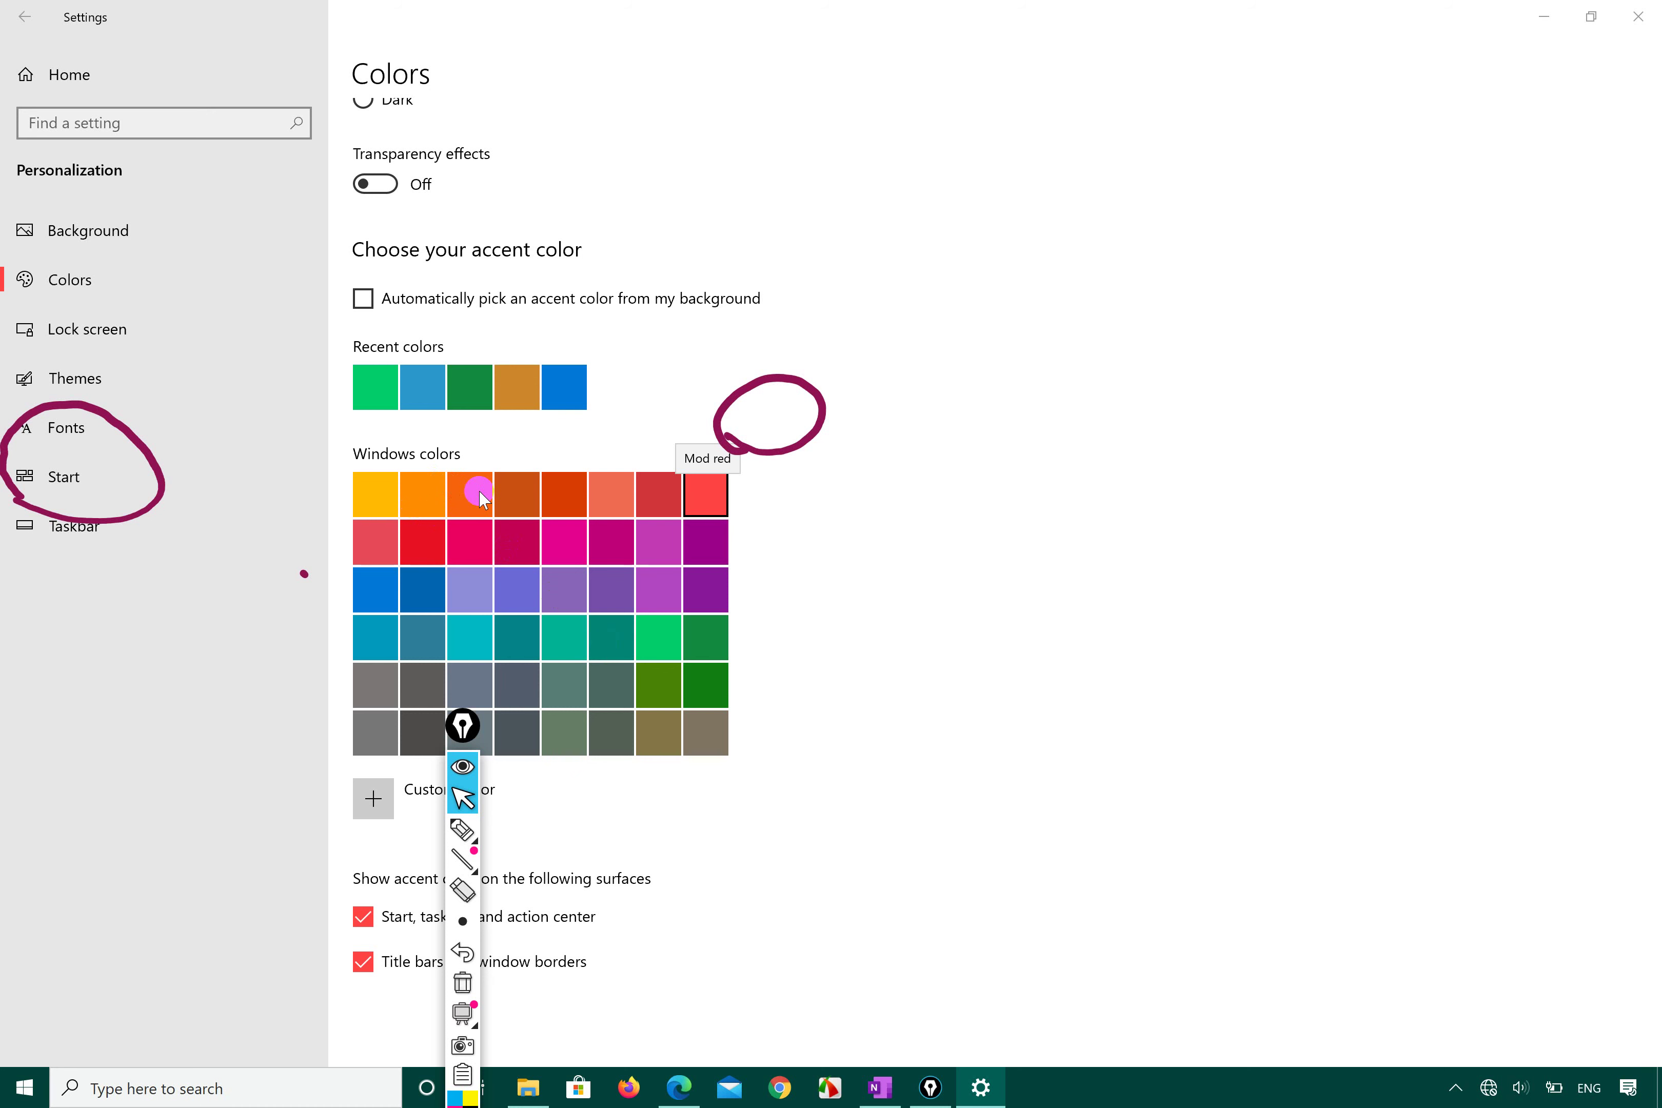
left_click(611, 636)
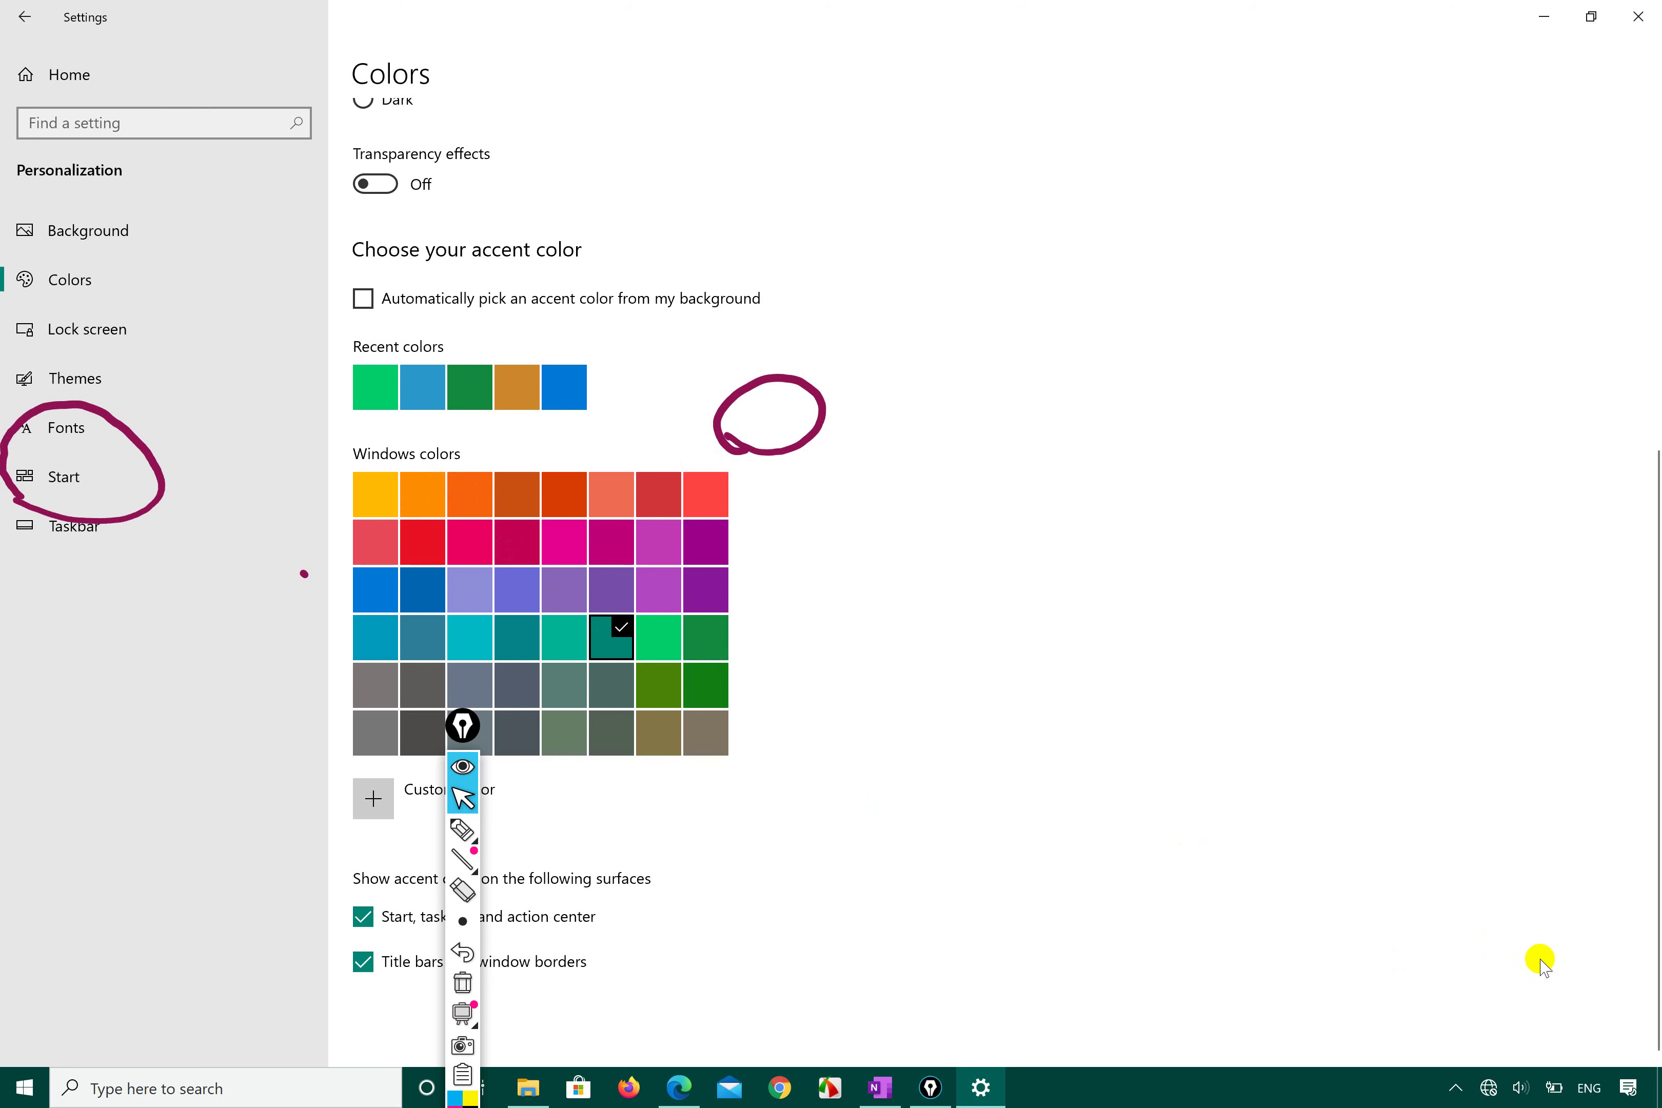
left_click(1642, 1088)
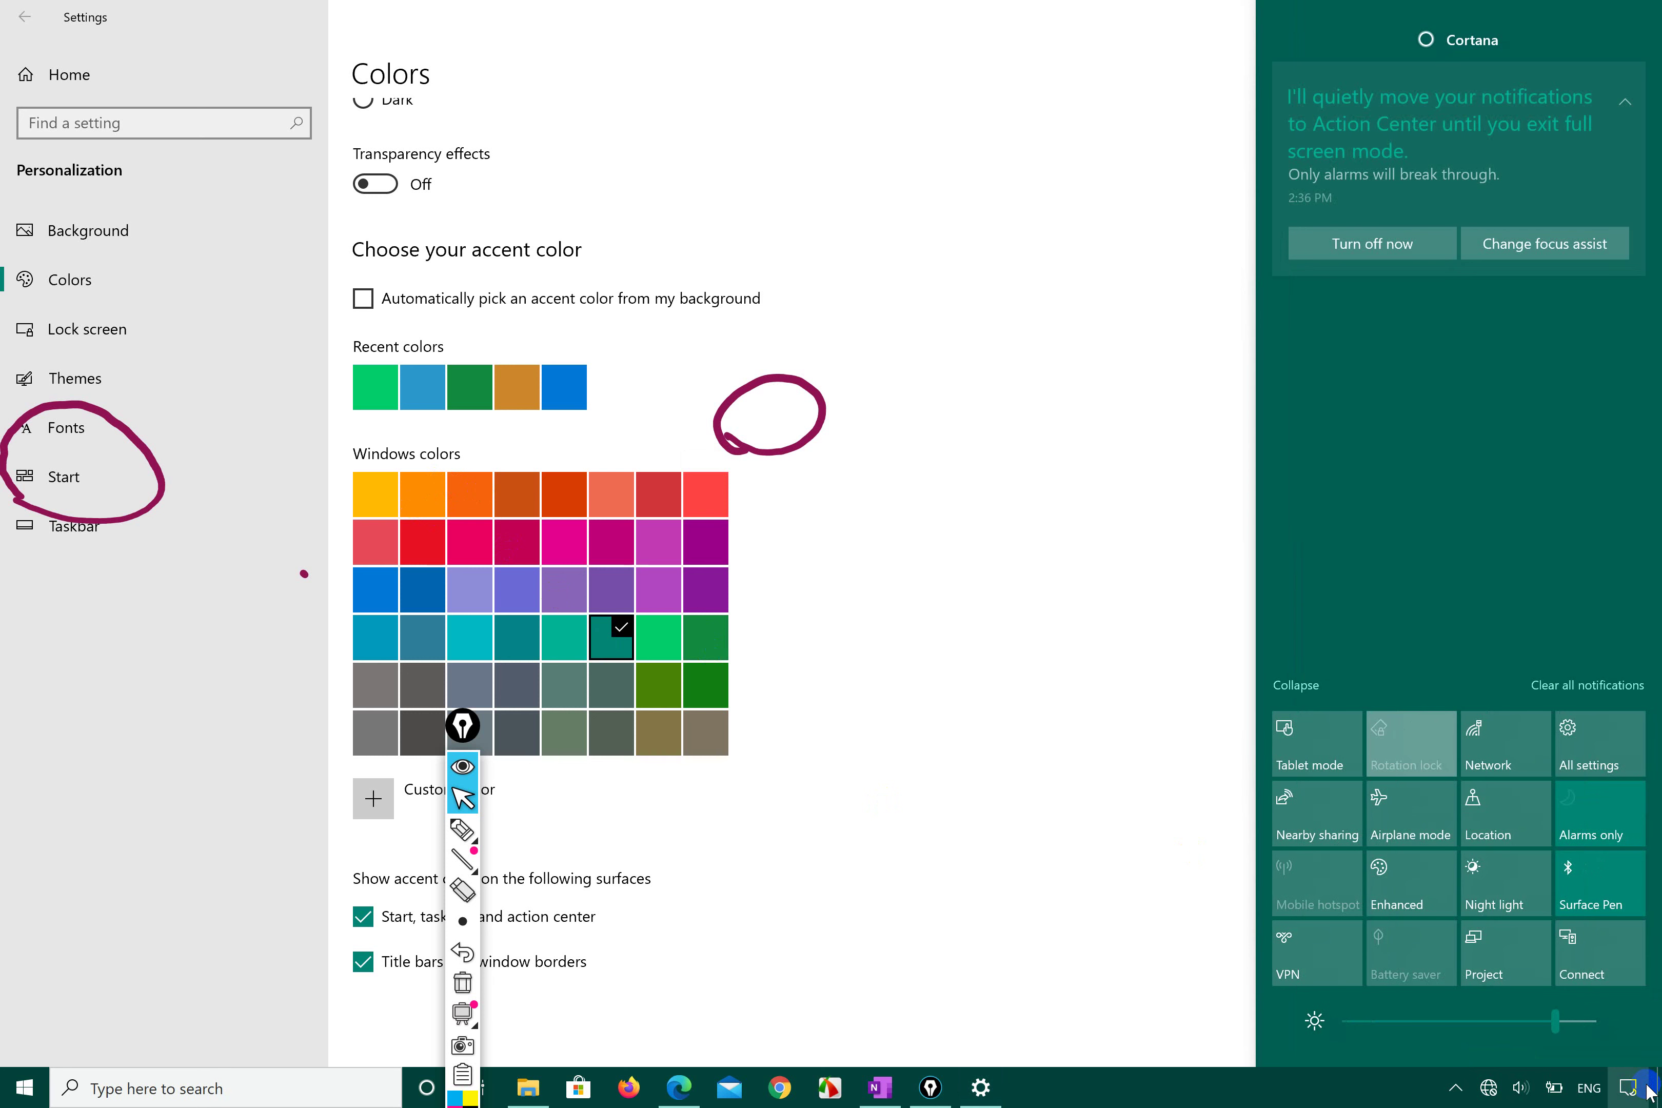
left_click(882, 562)
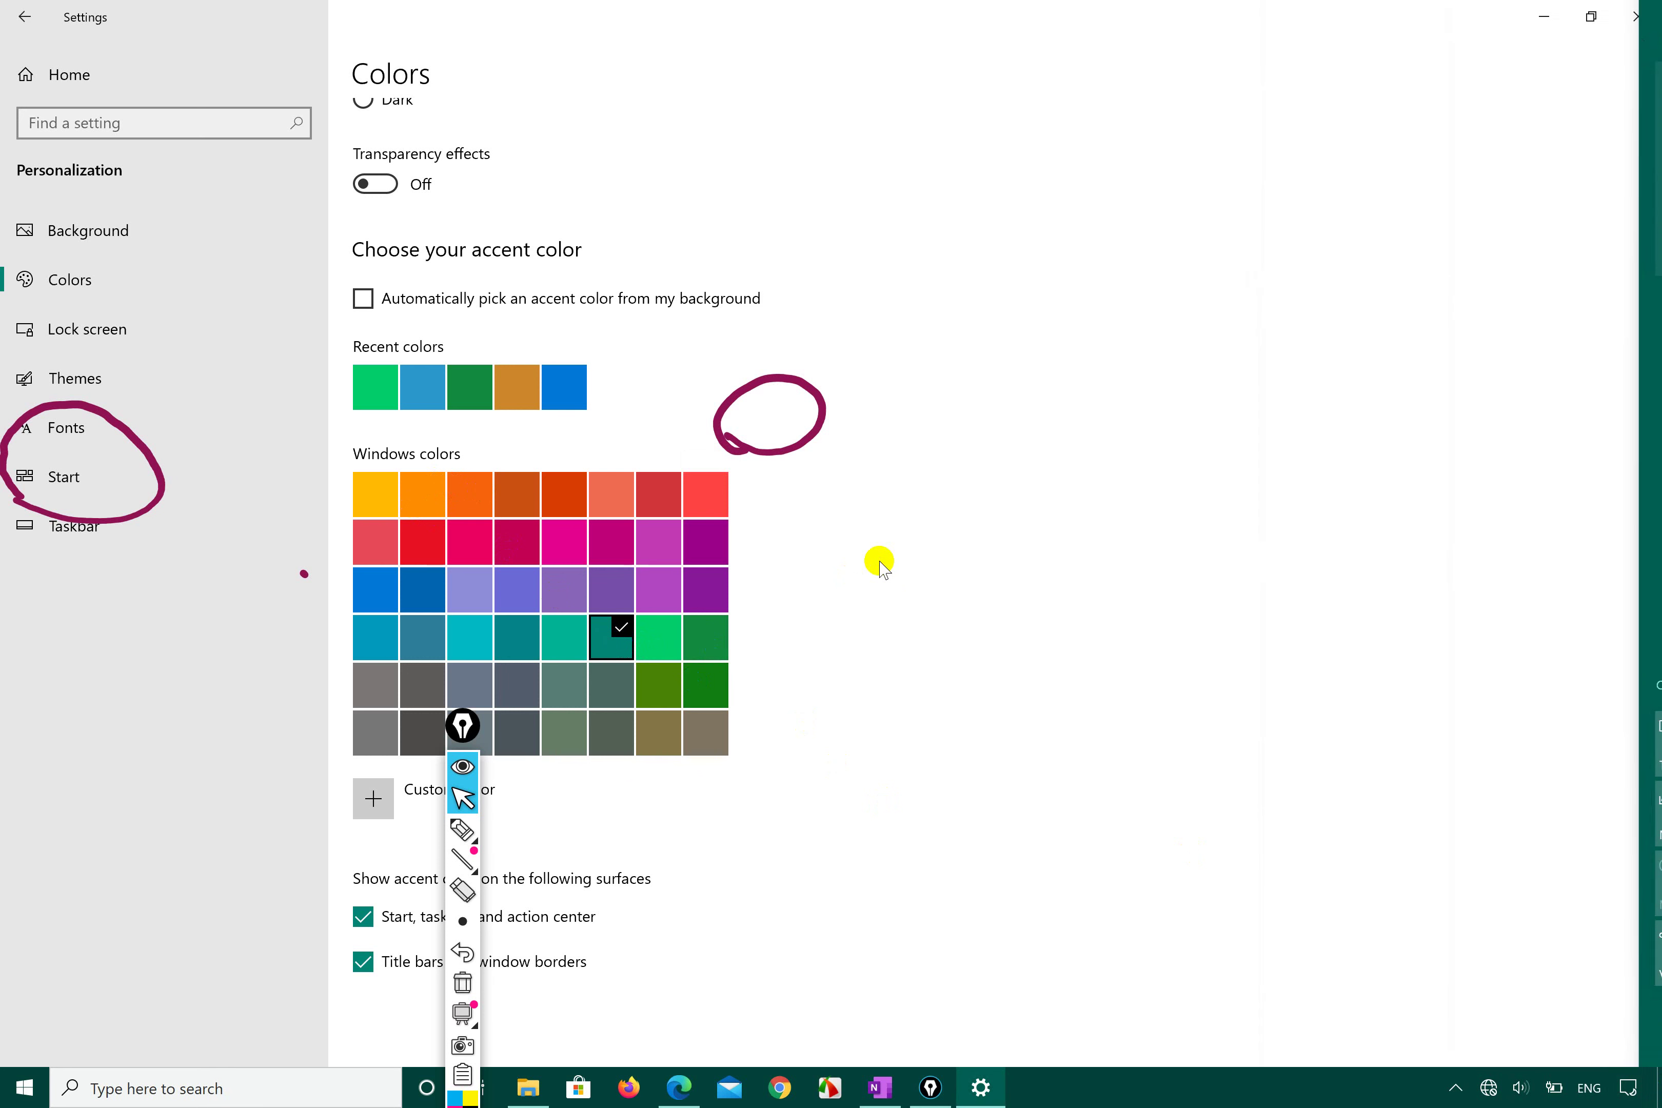
- Close the Settings window and hide the on-screen annotations with their toolbar
left_click(1629, 17)
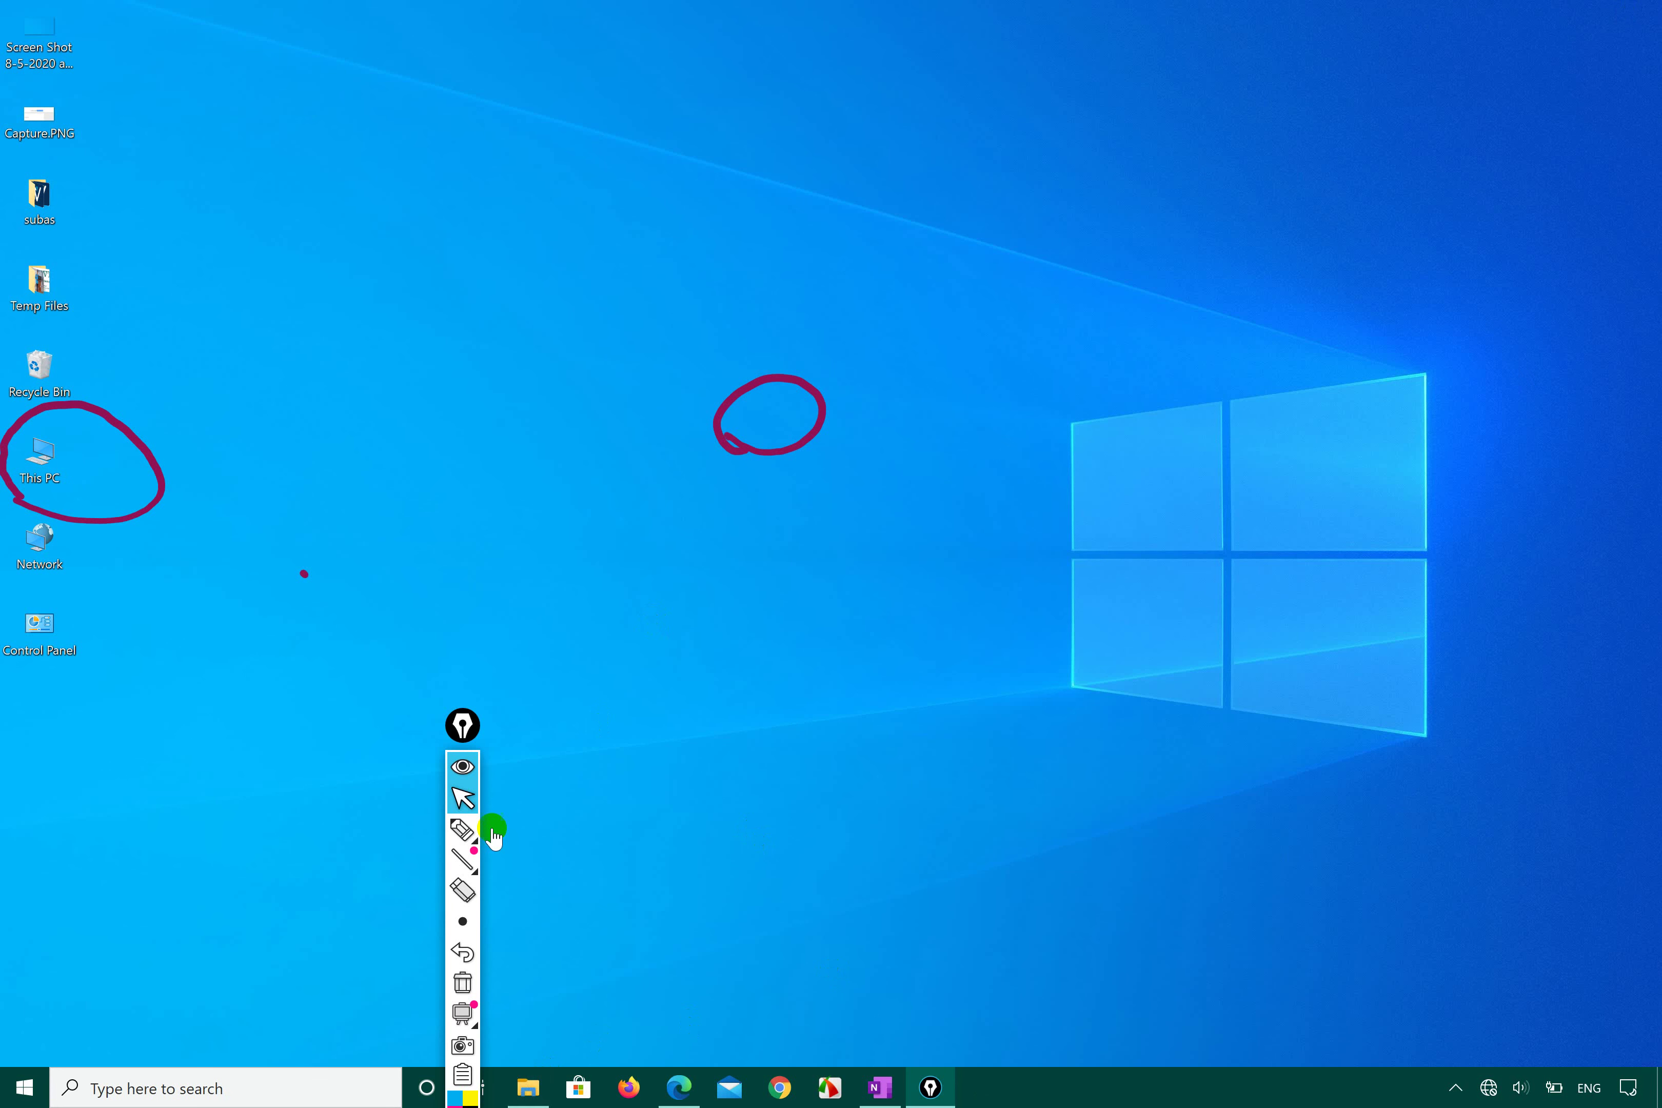
left_click(462, 740)
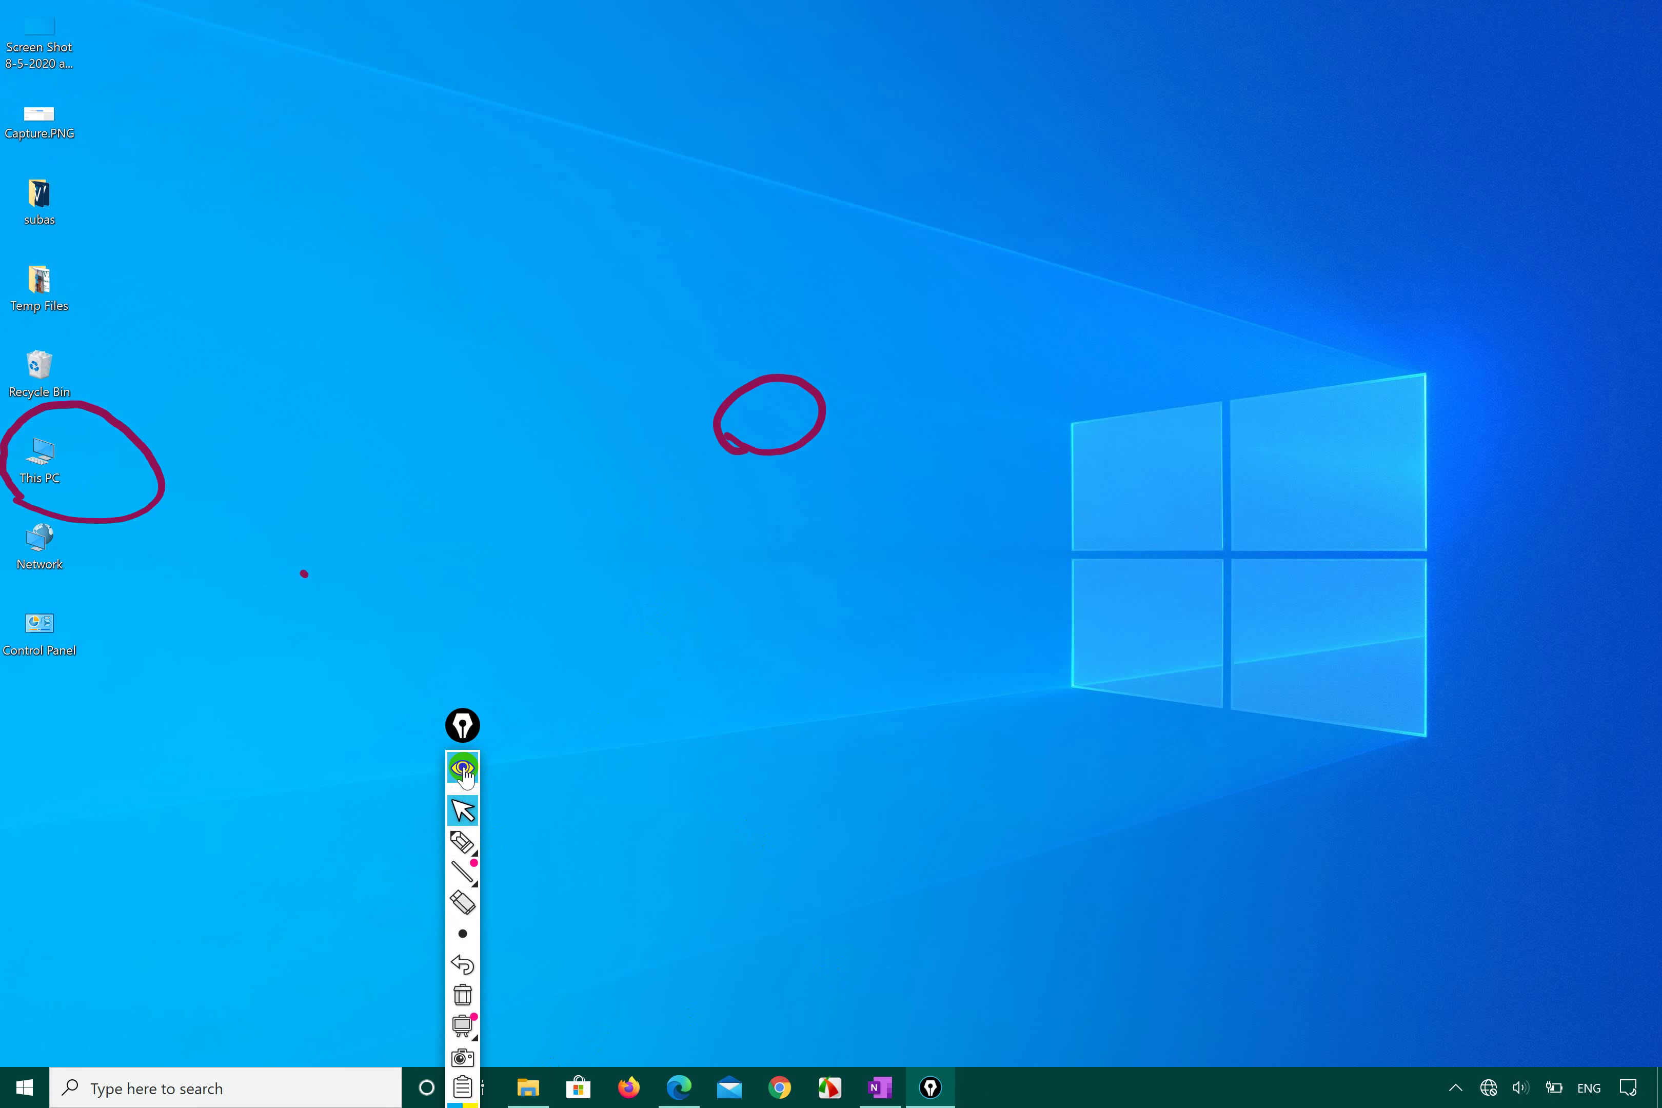
- Switch to Edge and review the Personalize Windows 10 topics in the Windows 10 final syllabus PDF
left_click(679, 1087)
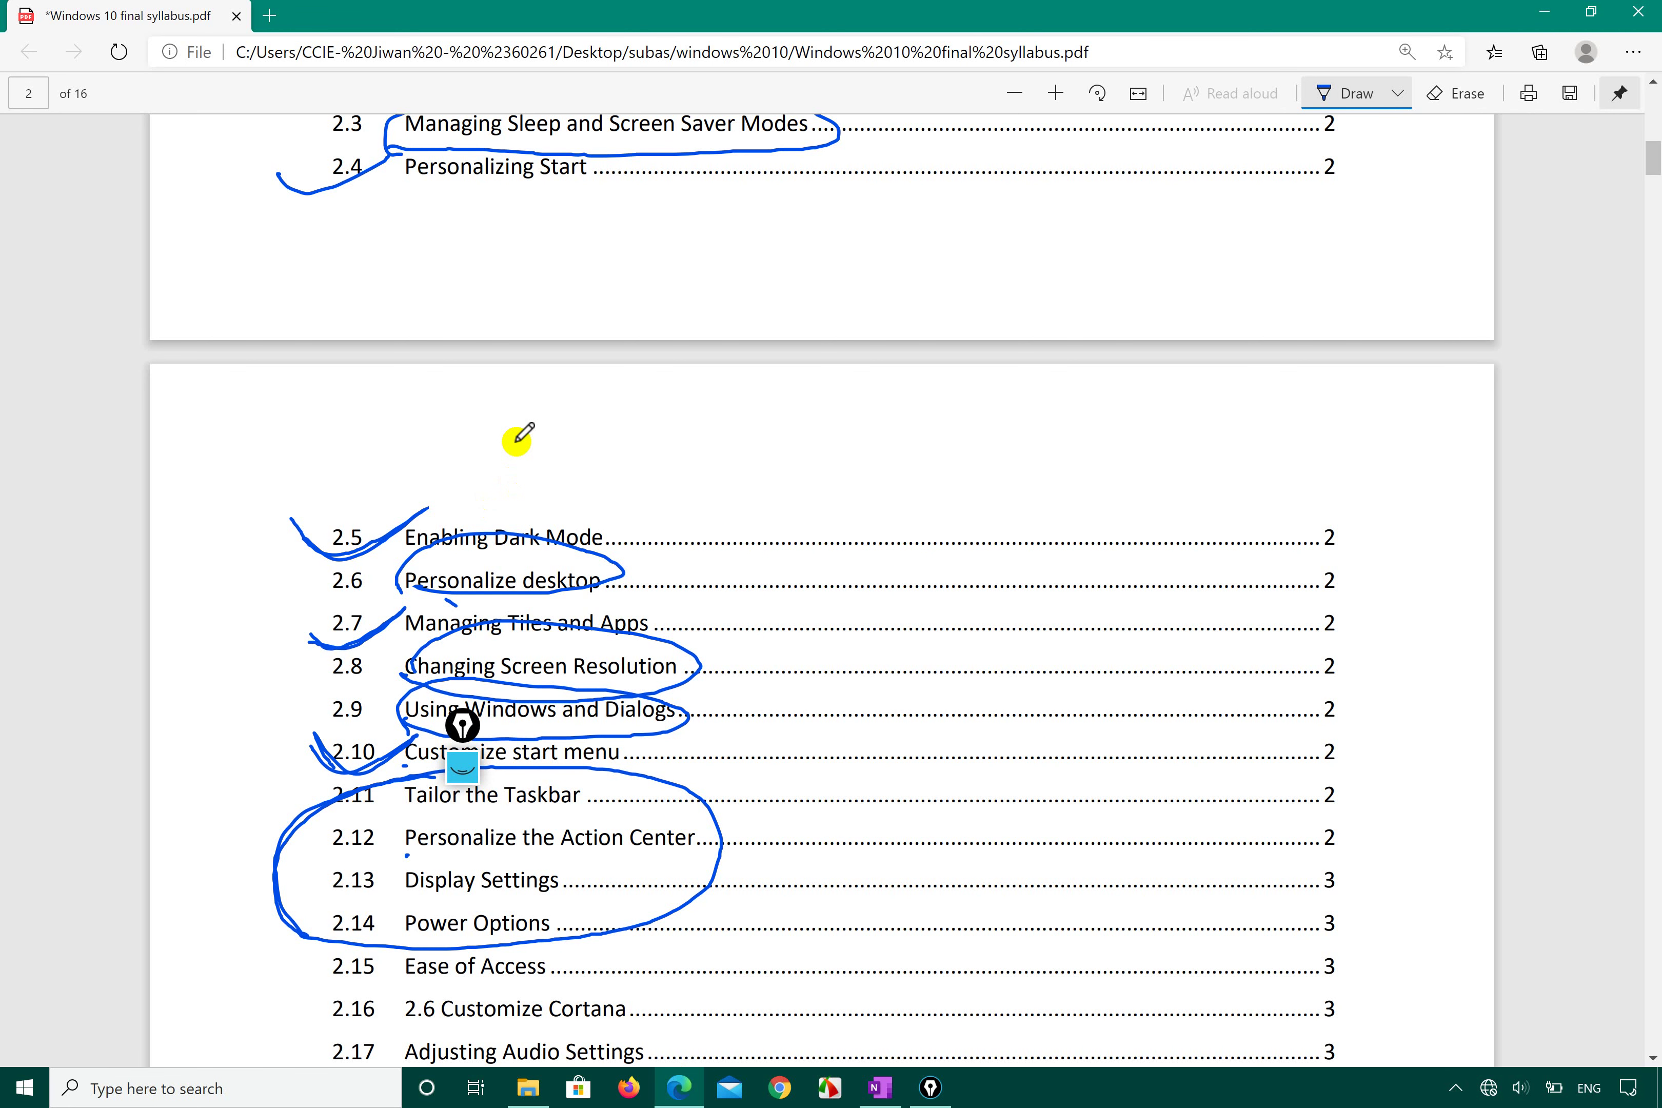
scroll(517, 437, "up", 2)
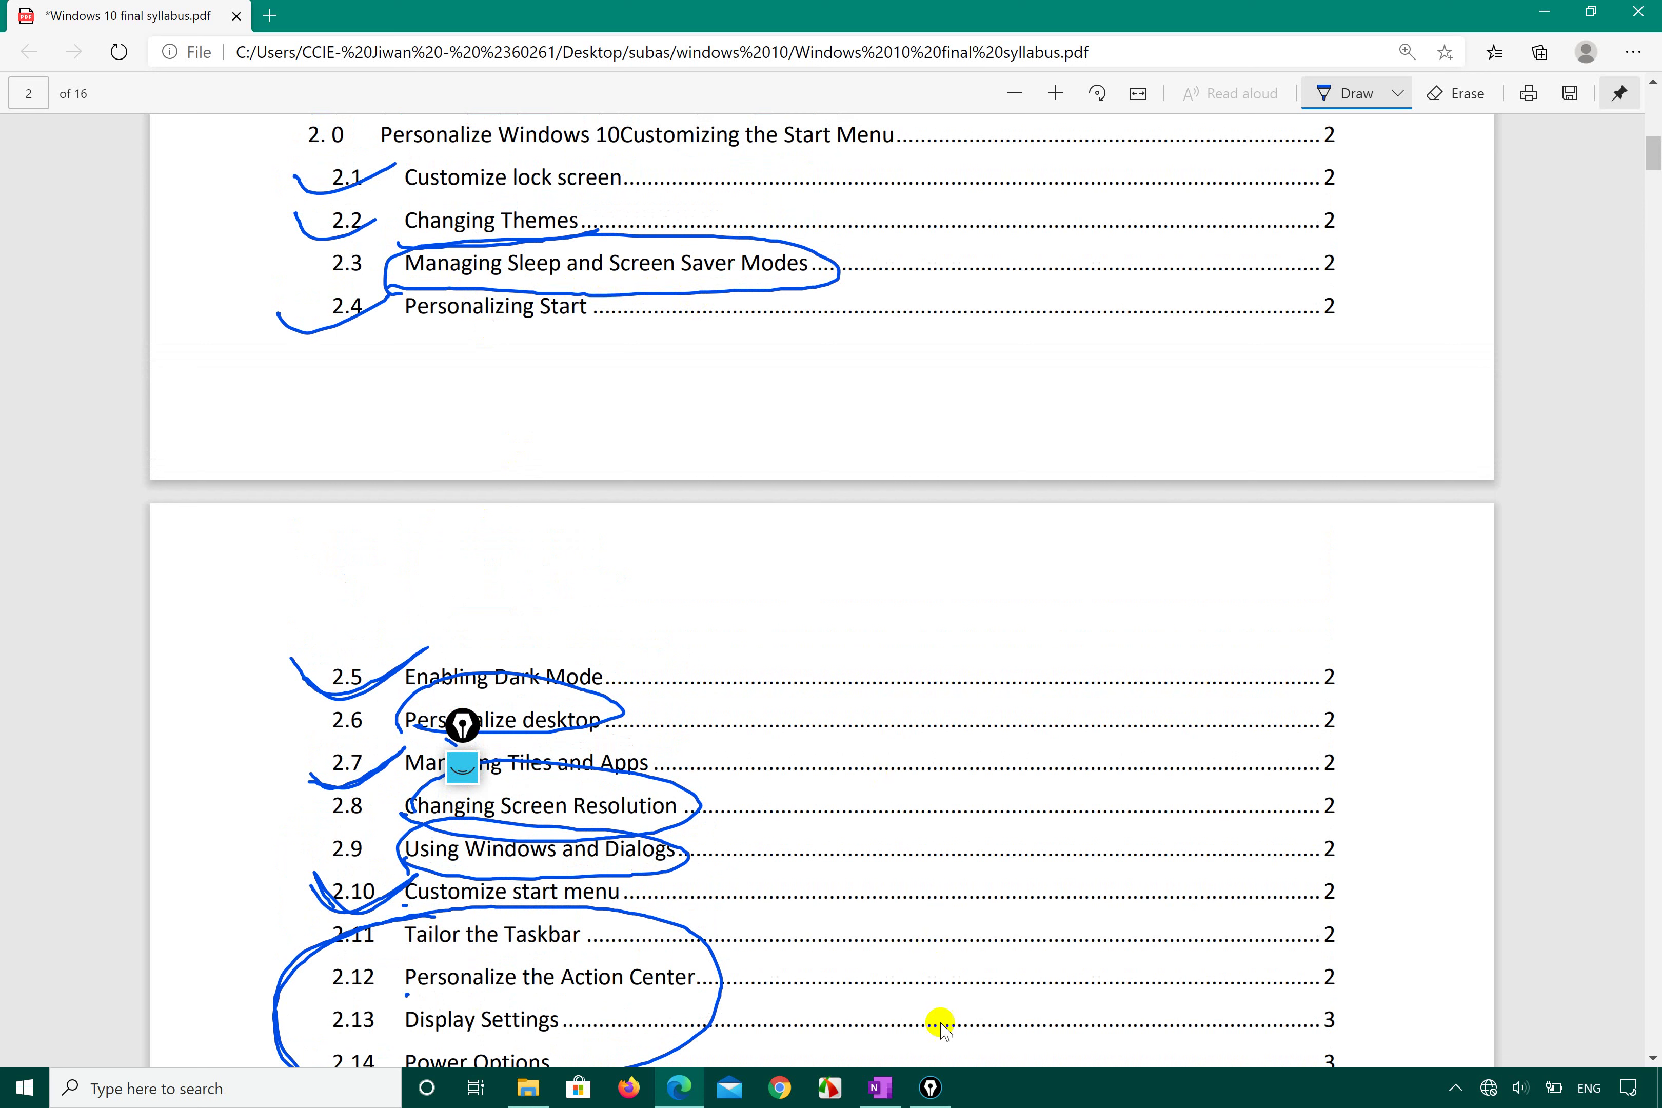
left_click(930, 1087)
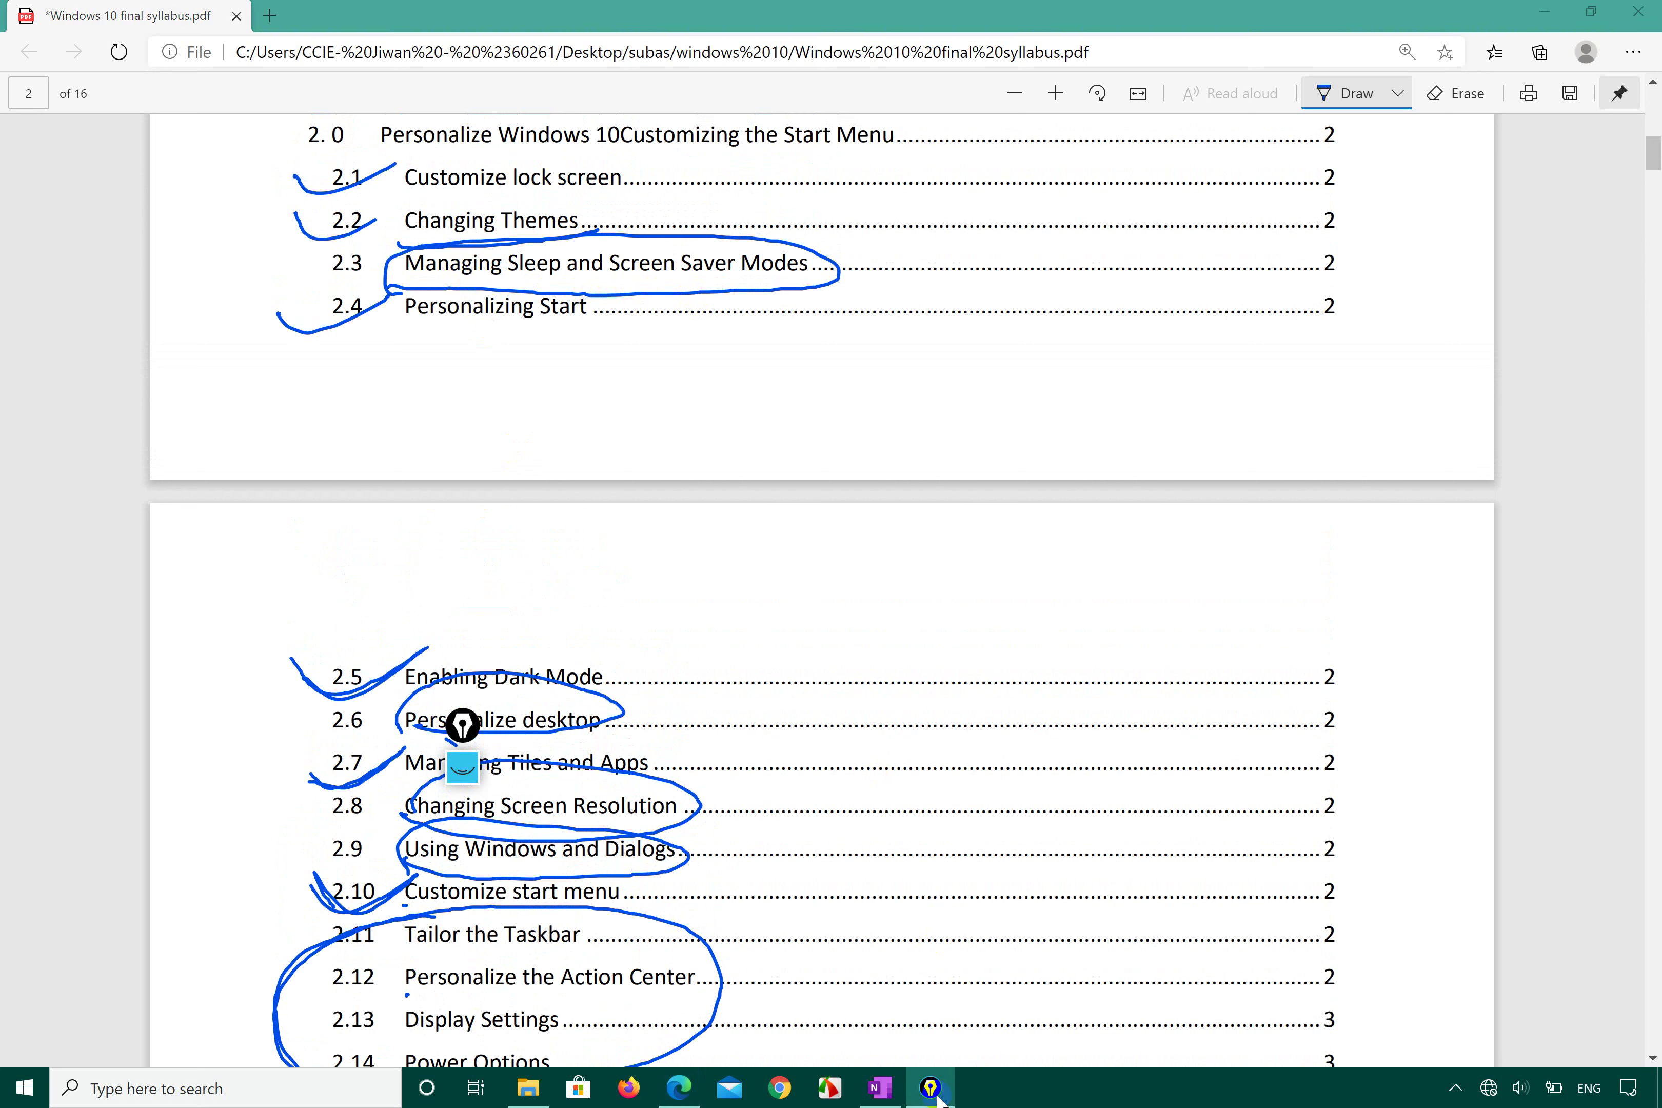
- Switch to OneNote, check off Resolution and Sleep mode in the heading with the red pen, and undo the two Sleep mode marks
left_click(880, 1087)
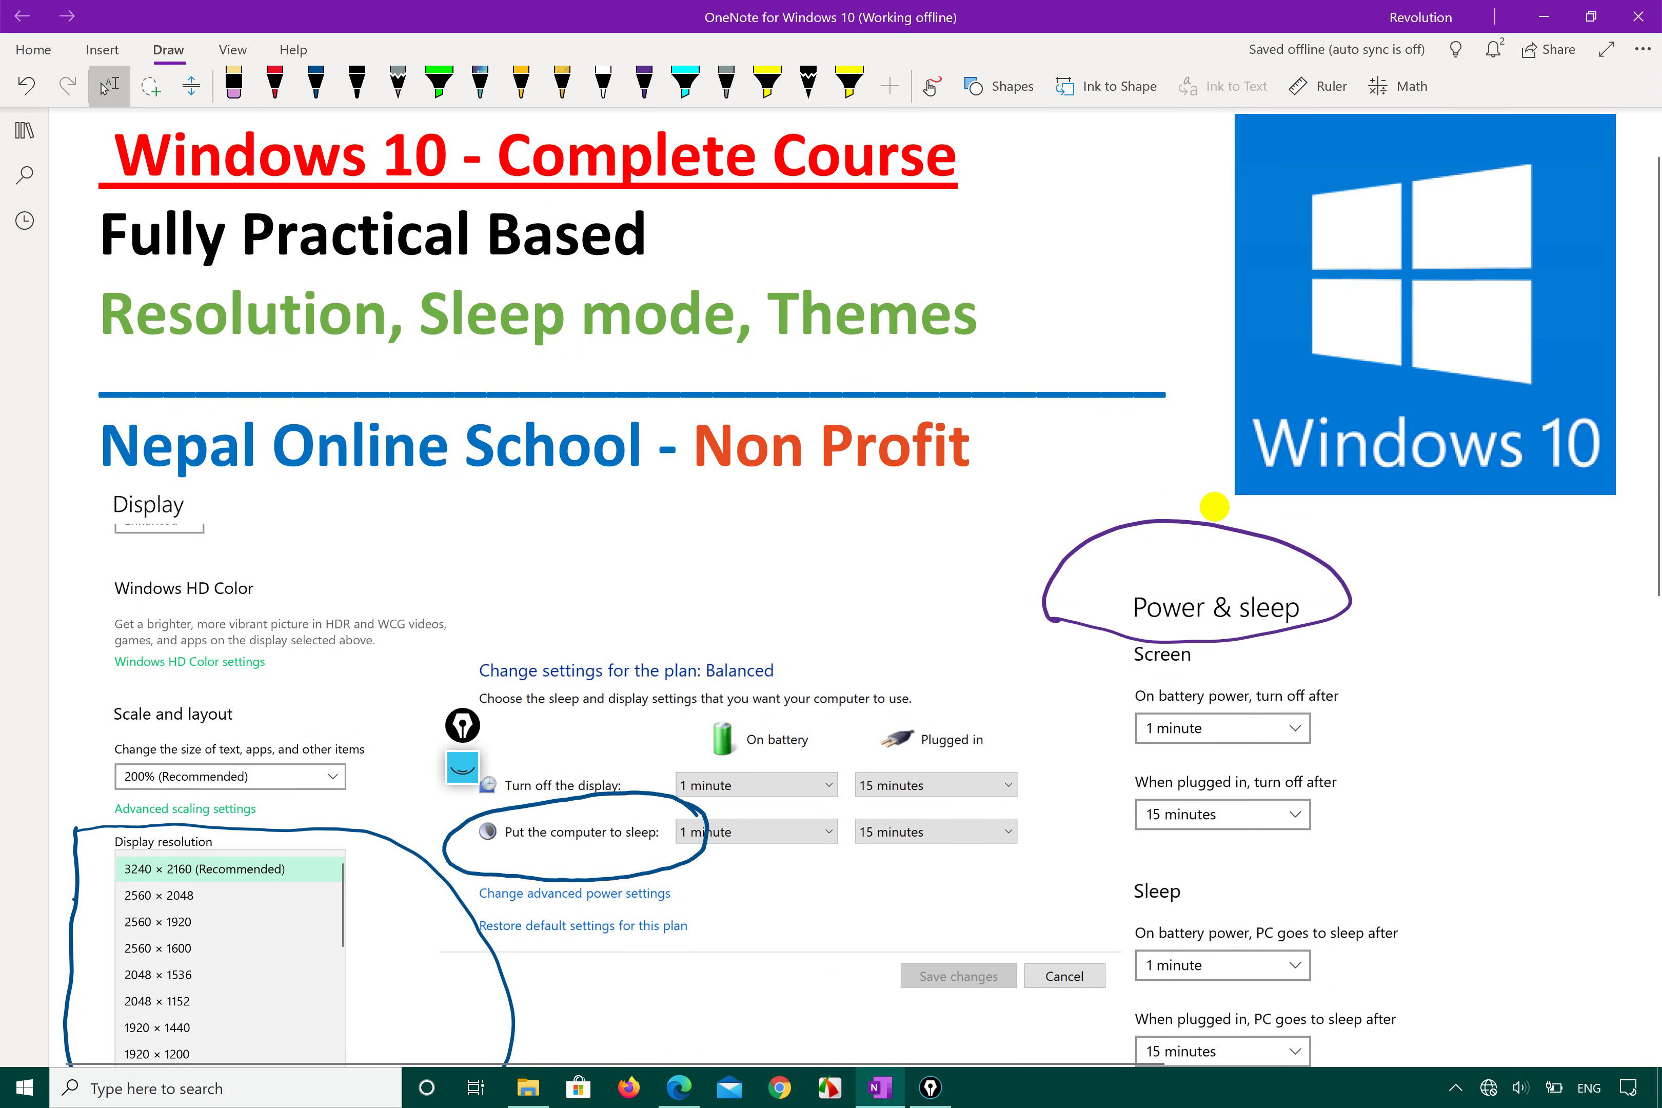
left_click(275, 84)
mouse_move(469, 336)
left_mouse_down()
mouse_move(622, 315)
mouse_move(737, 263)
left_mouse_up()
left_click_drag(213, 372, 336, 322)
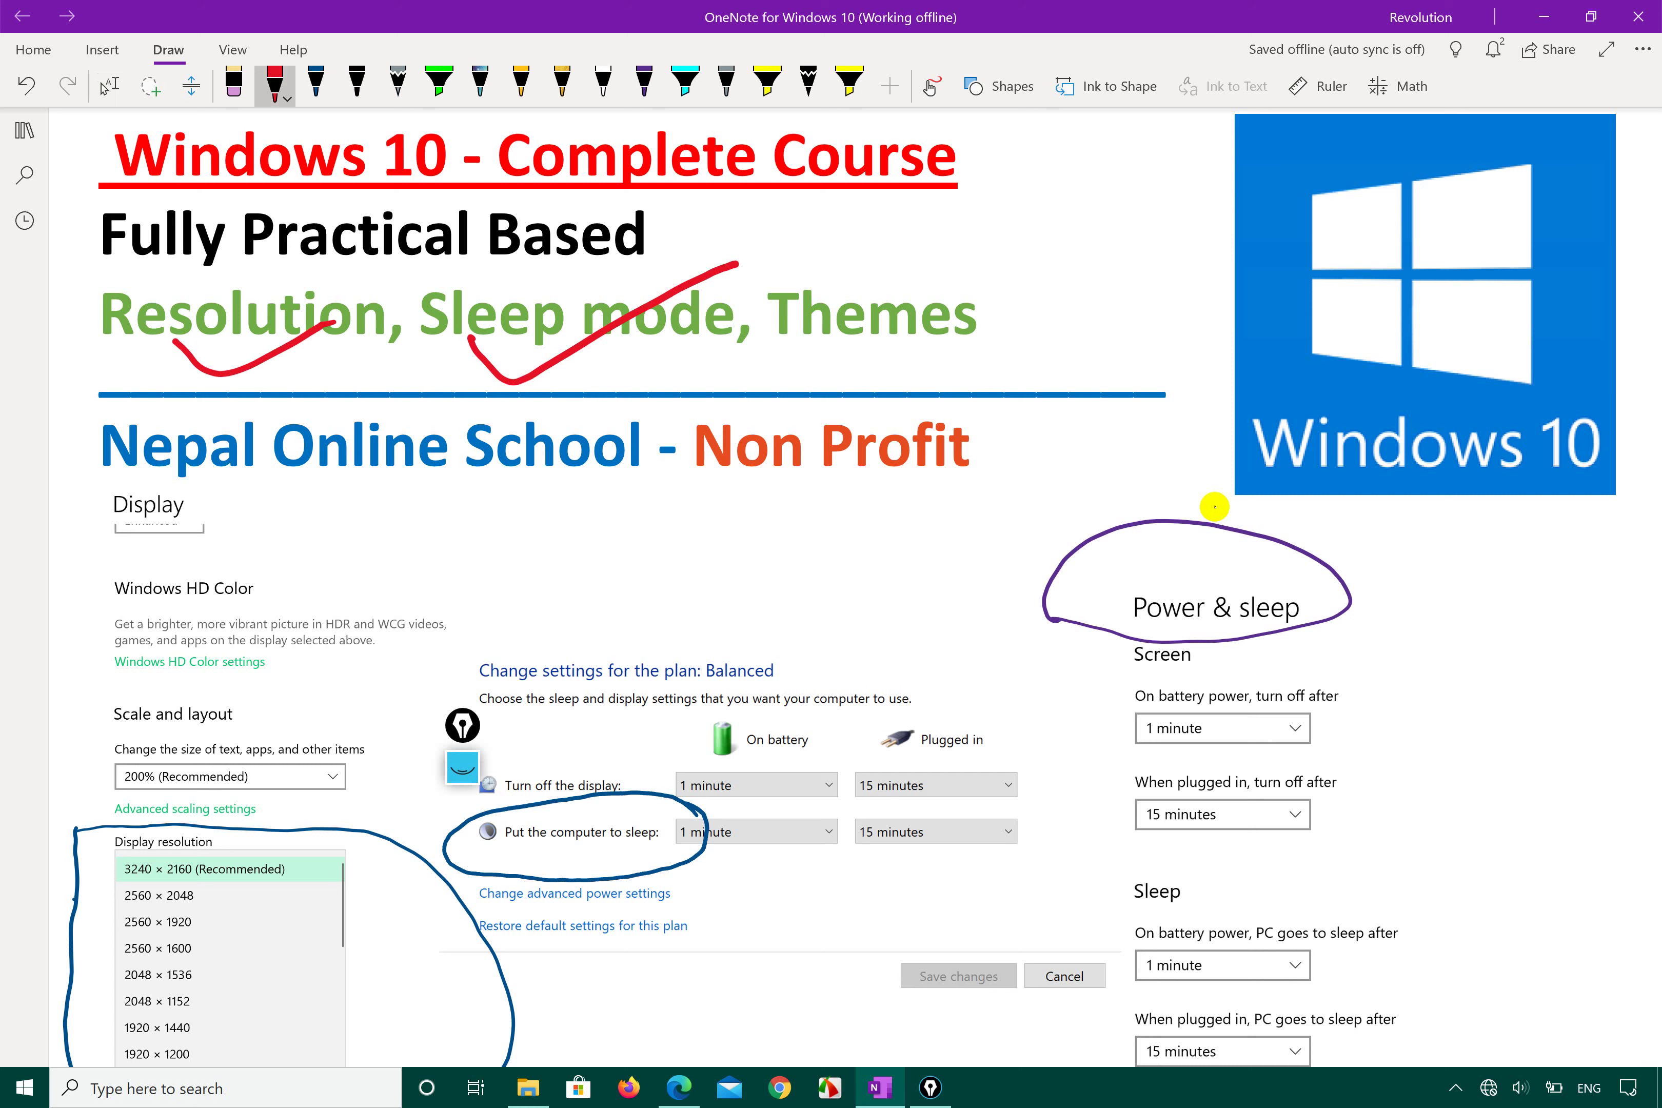
left_click_drag(463, 332, 715, 279)
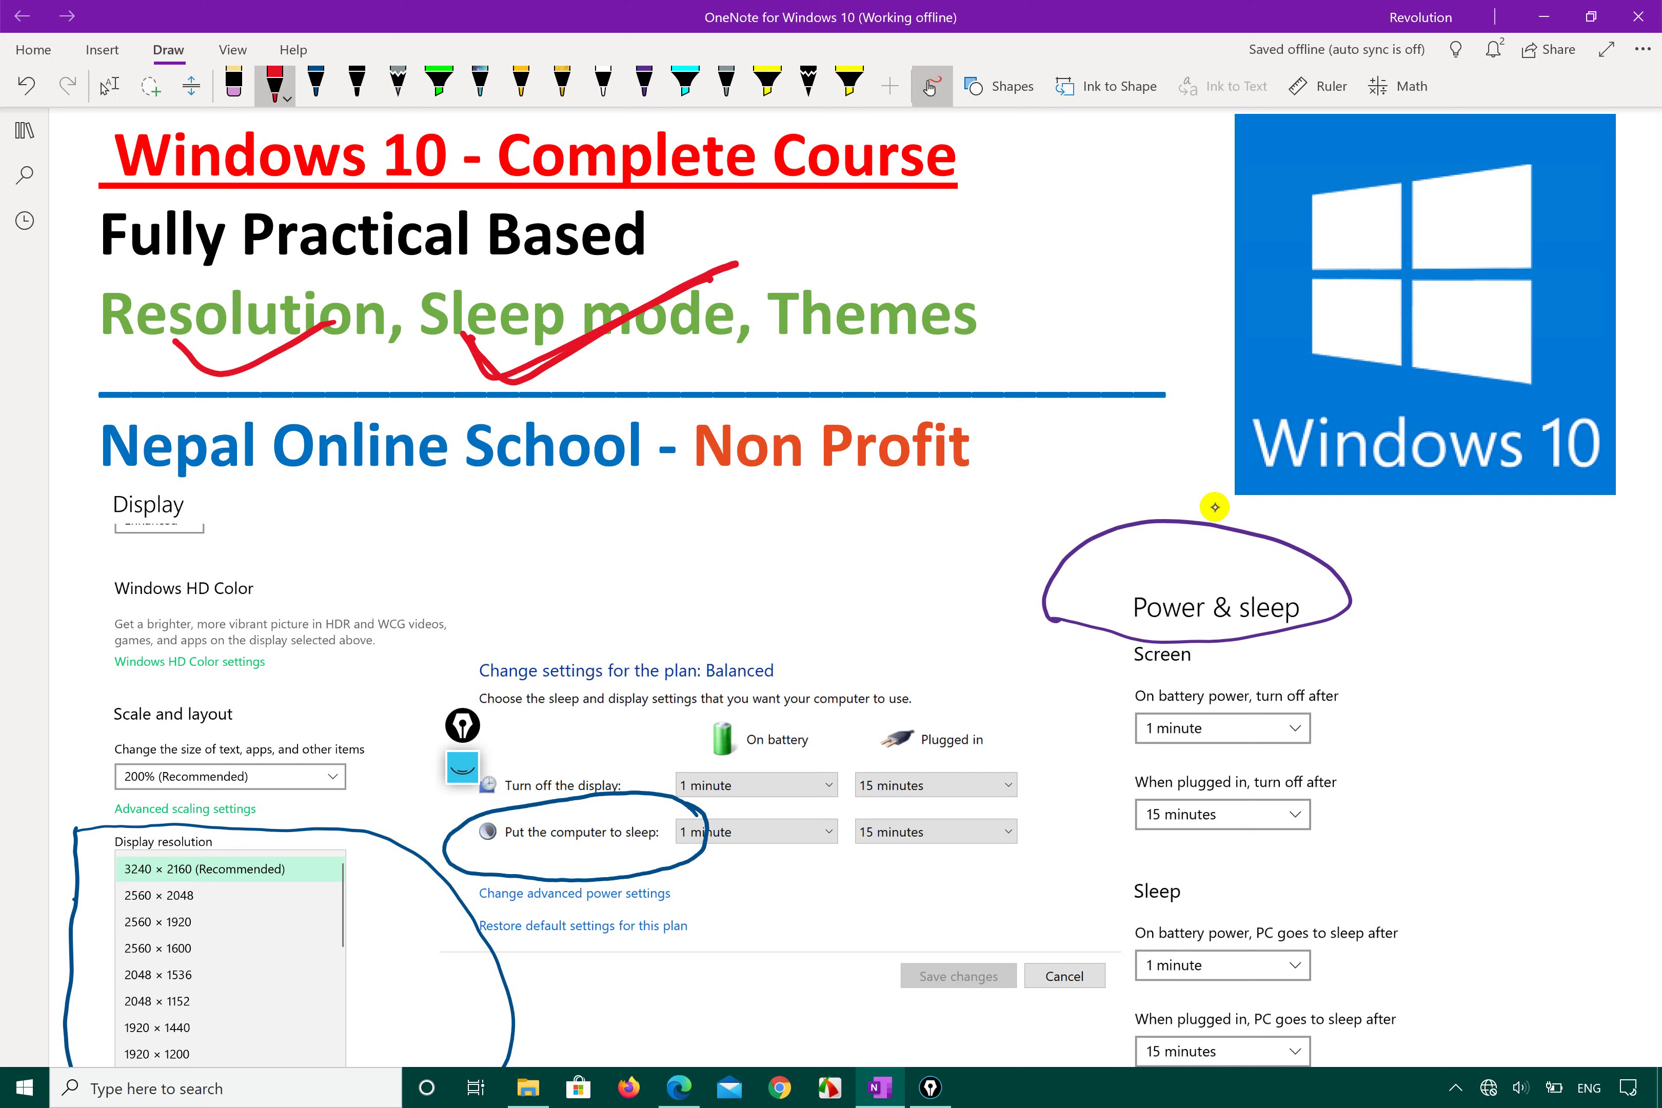
key("ctrl+z")
key("ctrl+z")
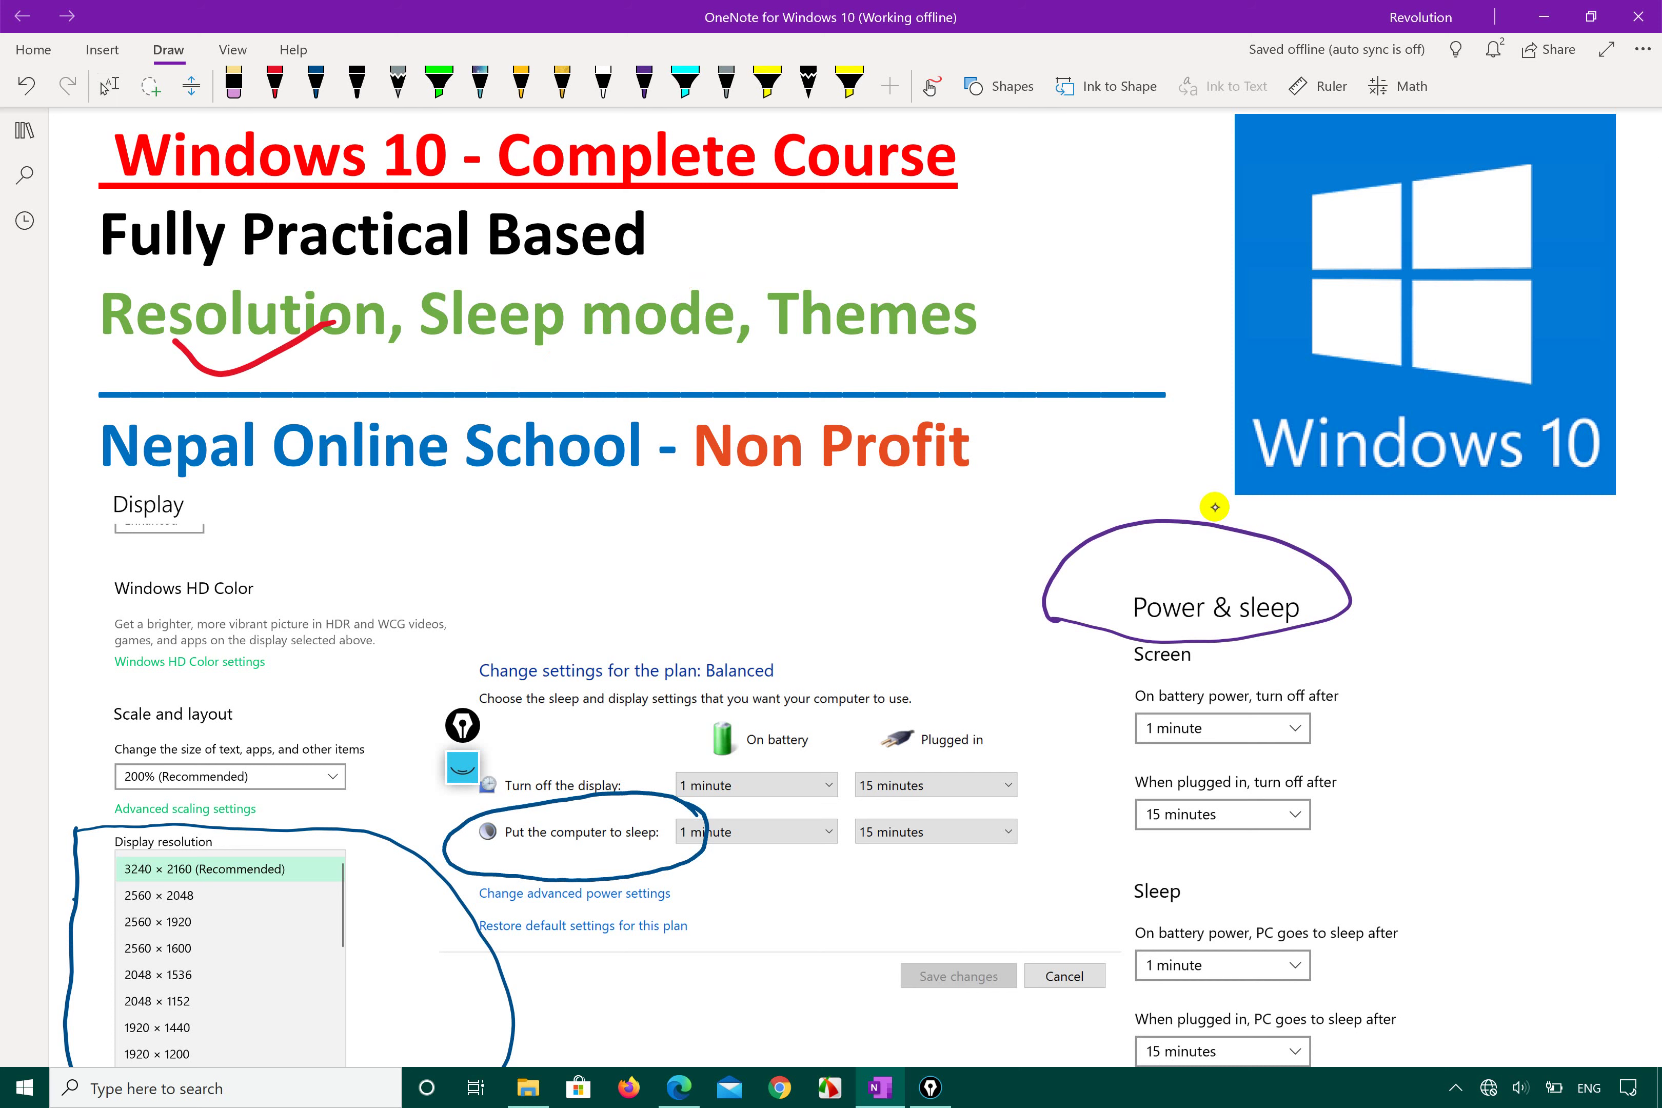
- Undo the check mark on Resolution and check off Sleep mode in the heading with the red pen
key("ctrl+z")
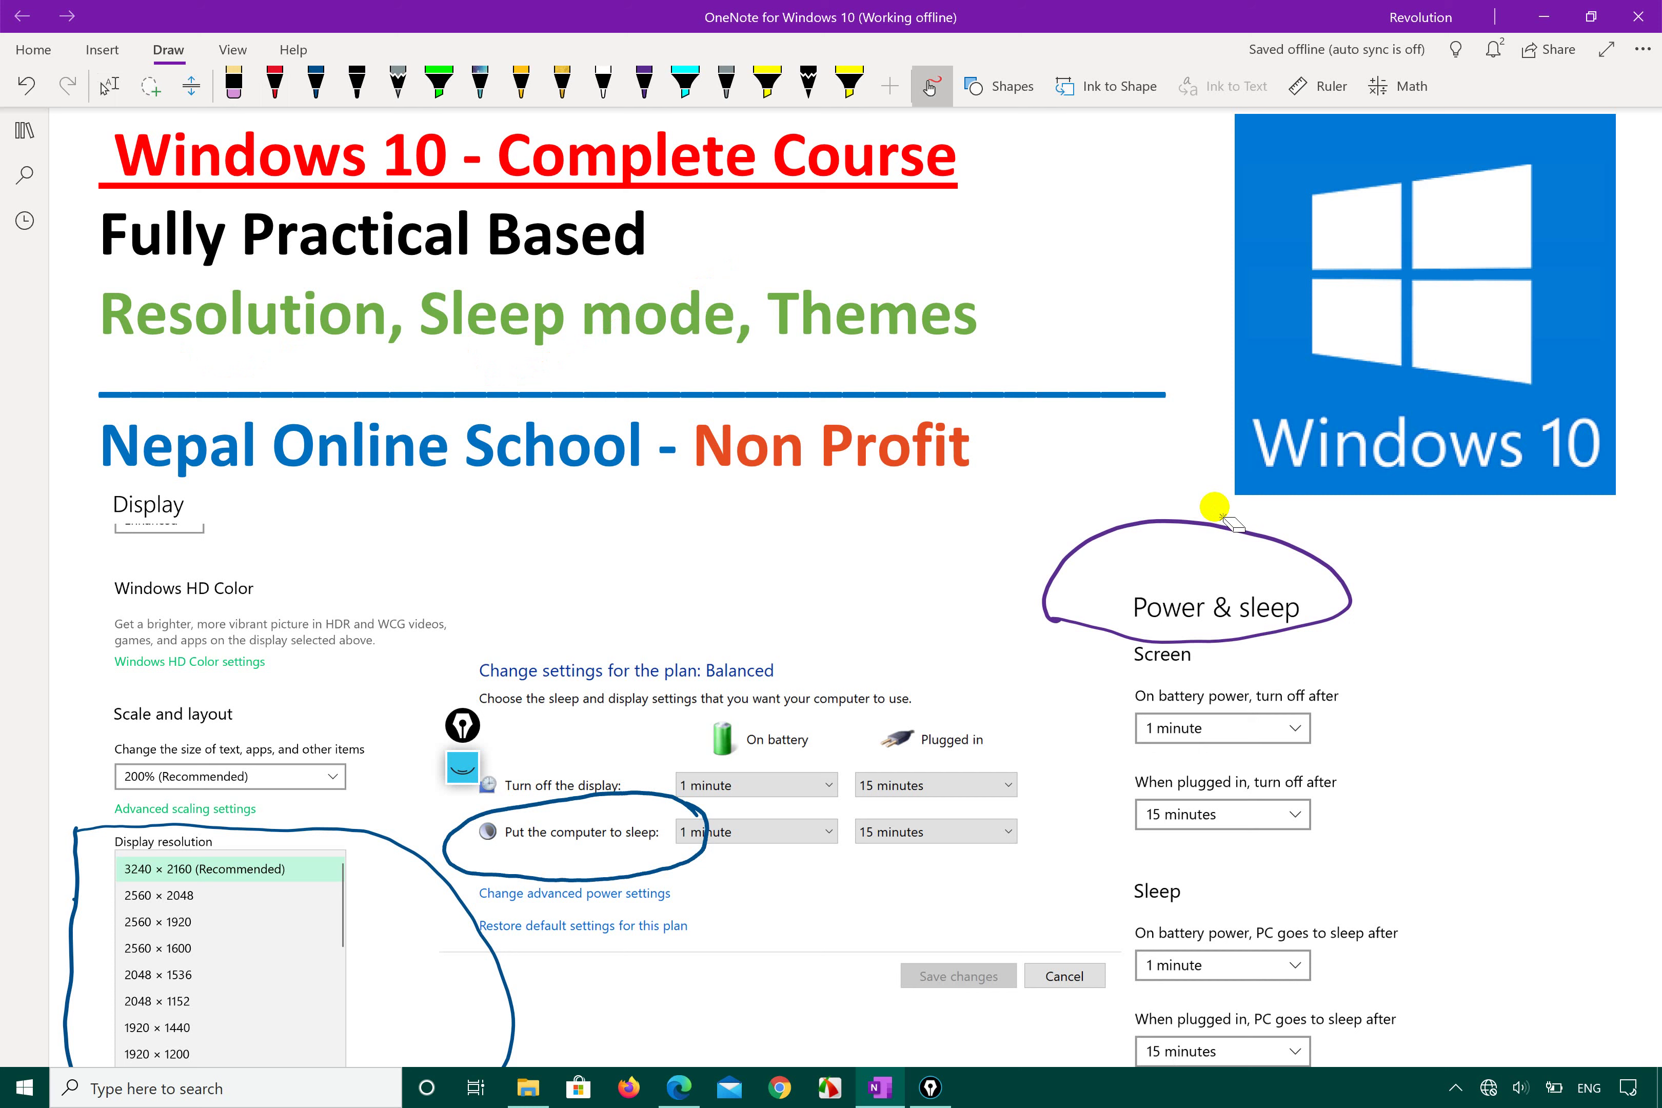
left_click(274, 84)
left_click_drag(458, 341, 599, 325)
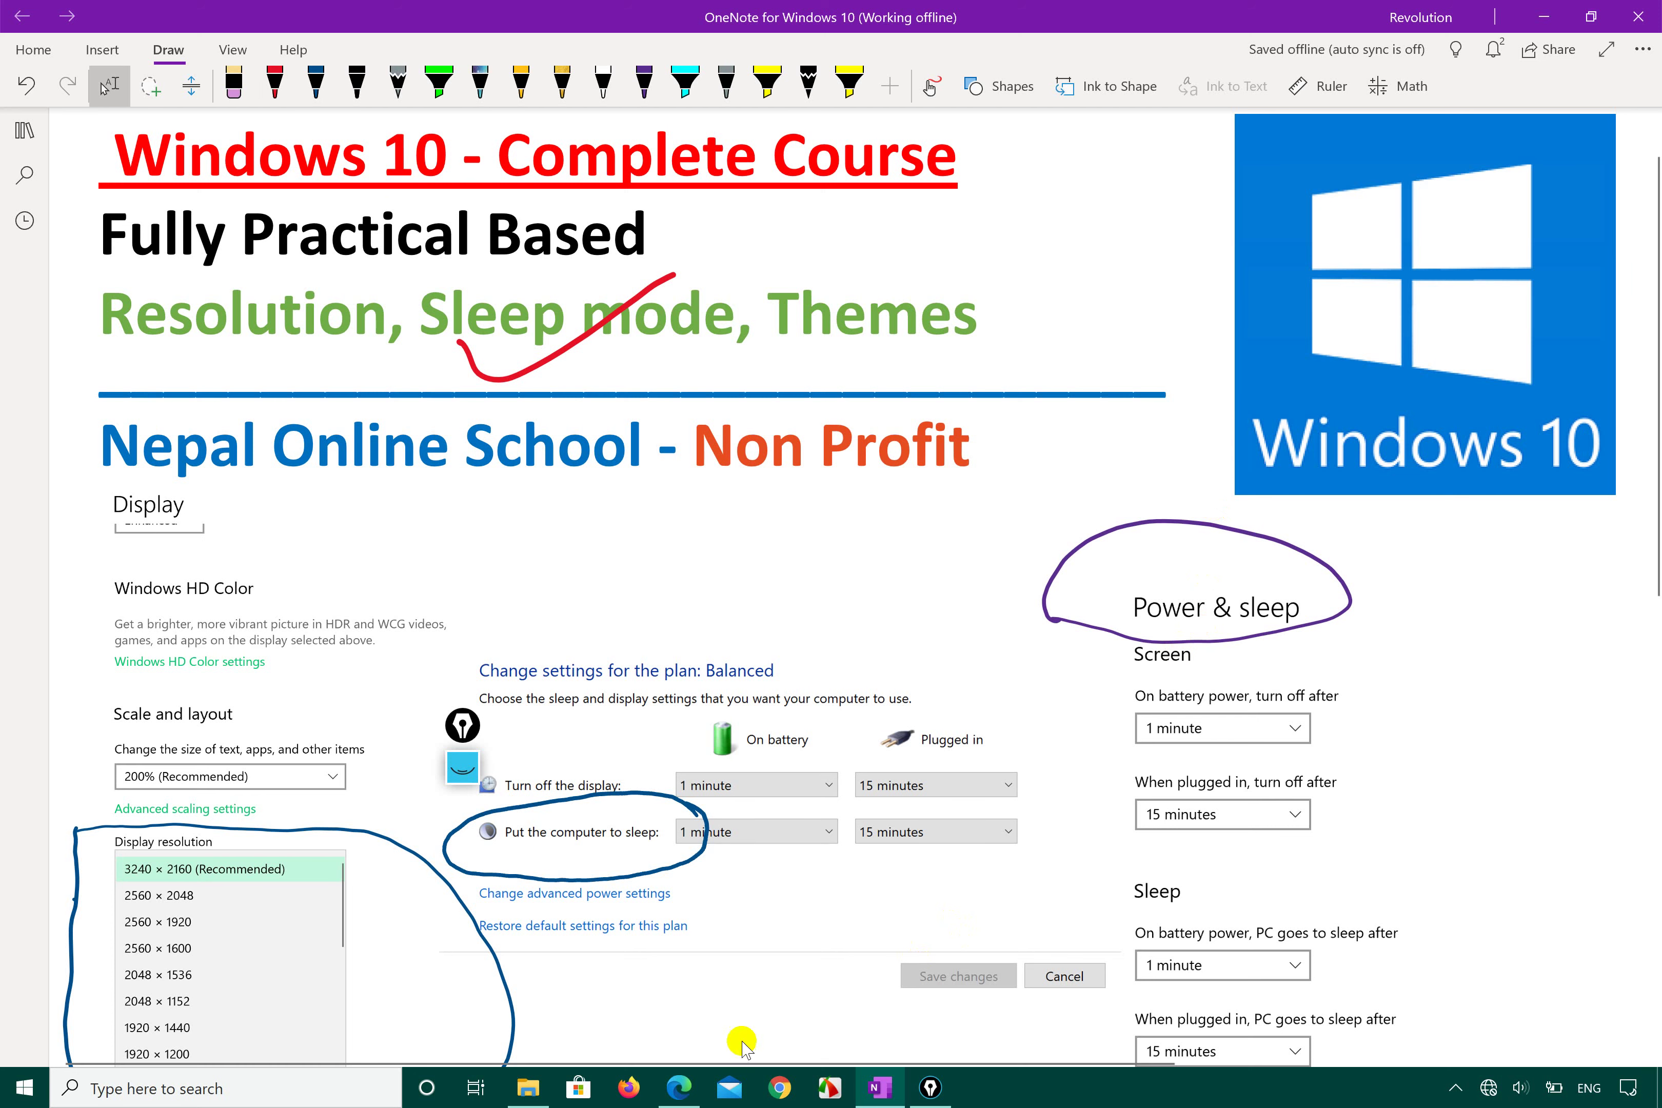
- Switch to Edge, remove the pen marks from syllabus topics 2.1 to 2.4, and check off 2.3 Managing Sleep and Screen Saver Modes
left_click(683, 1098)
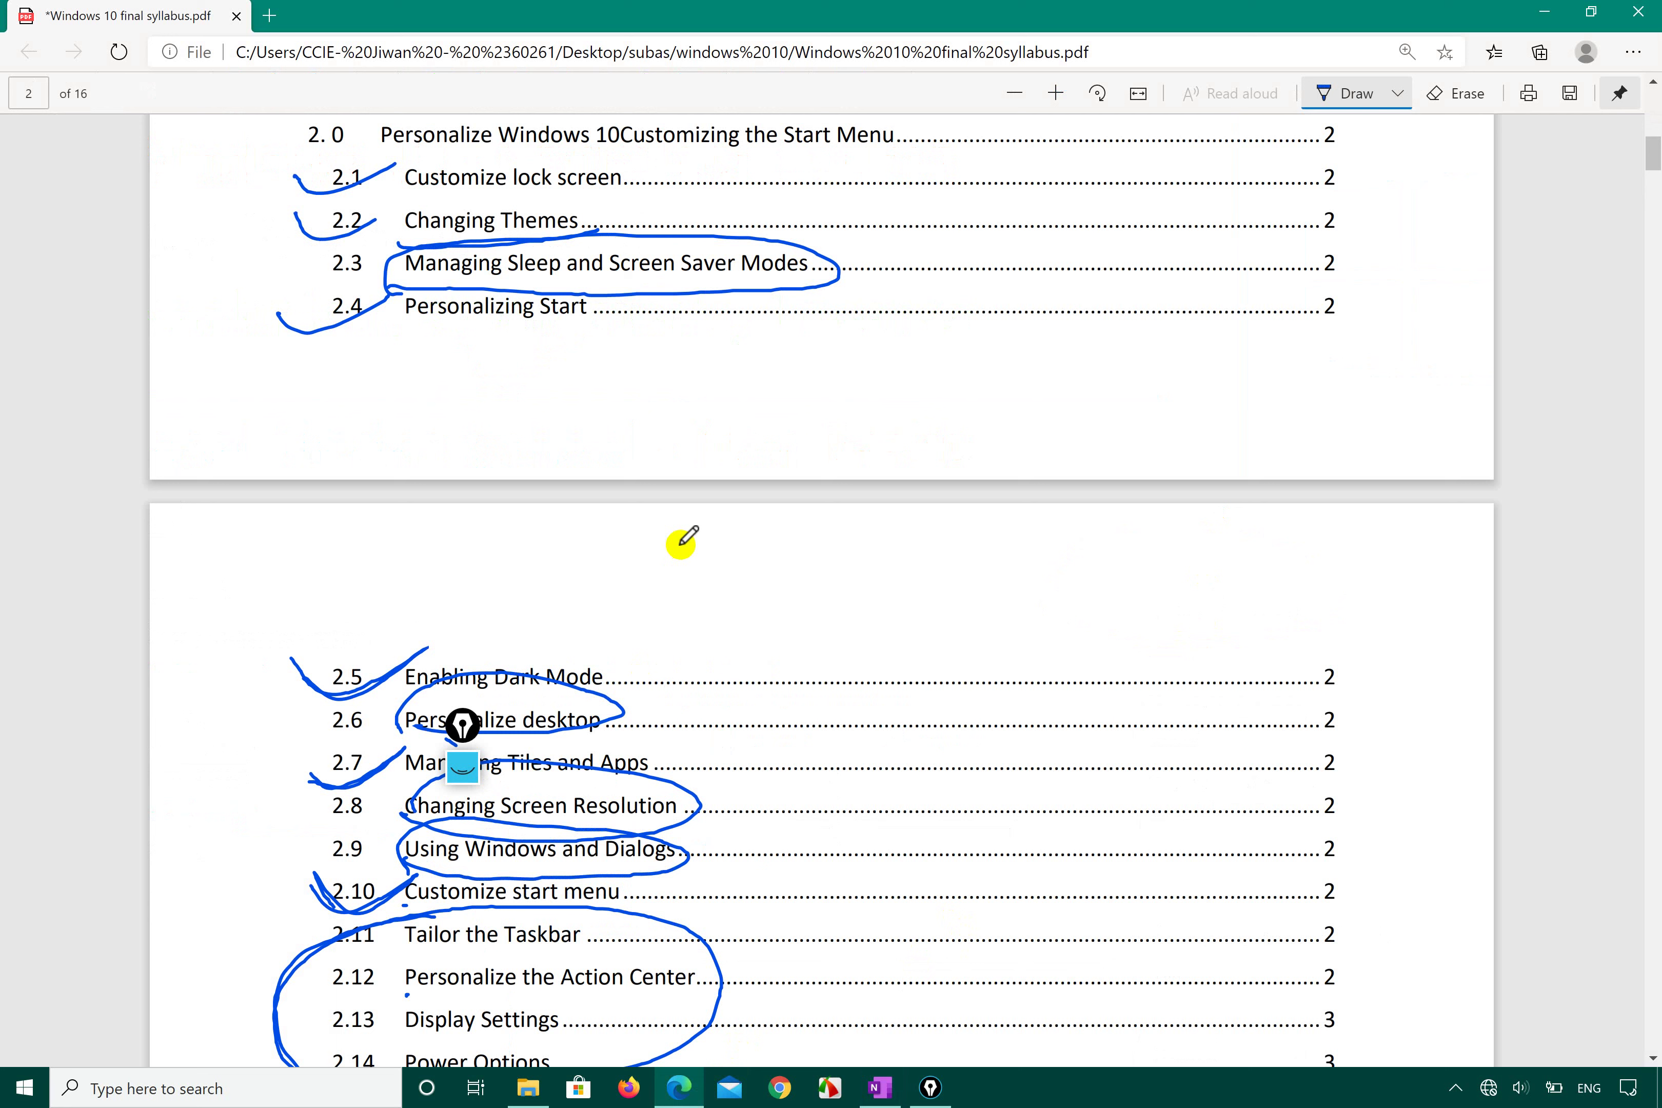
key("ctrl+z")
key("ctrl+z")
key("ctrl+z")
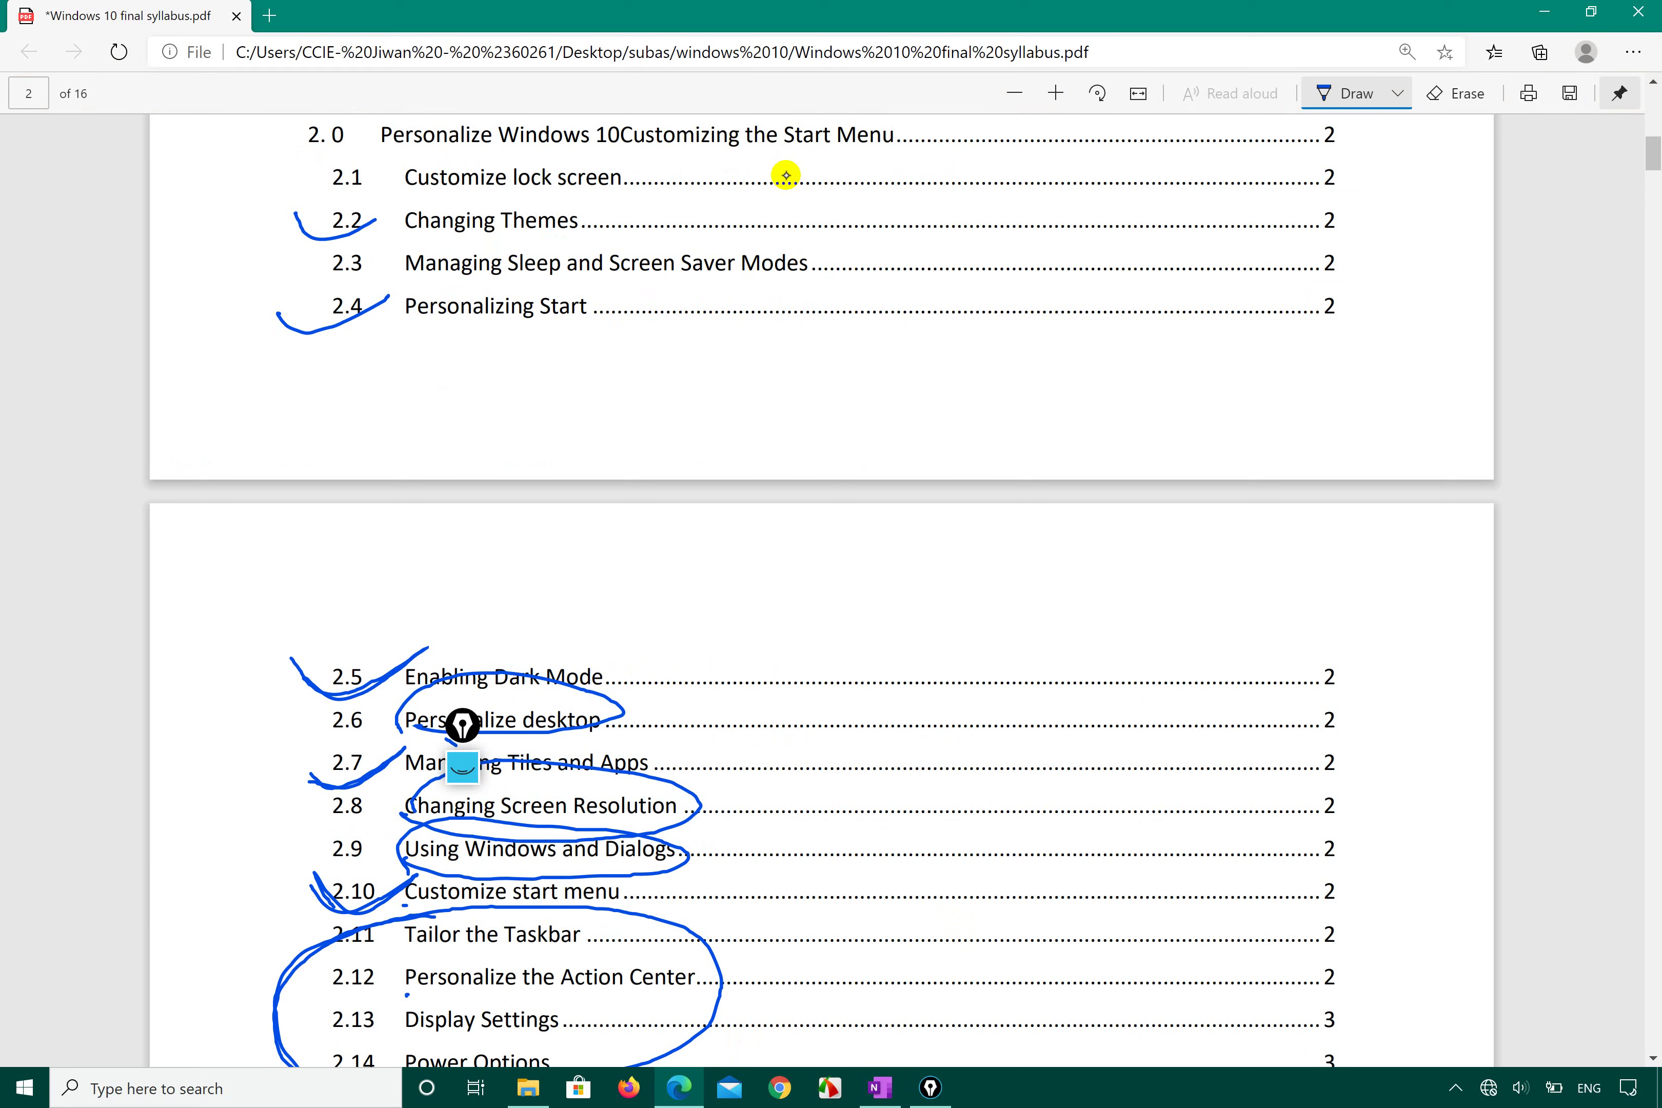
key("ctrl+z")
key("ctrl+z")
mouse_move(352, 276)
left_mouse_down()
mouse_move(327, 257)
mouse_move(454, 226)
left_mouse_up()
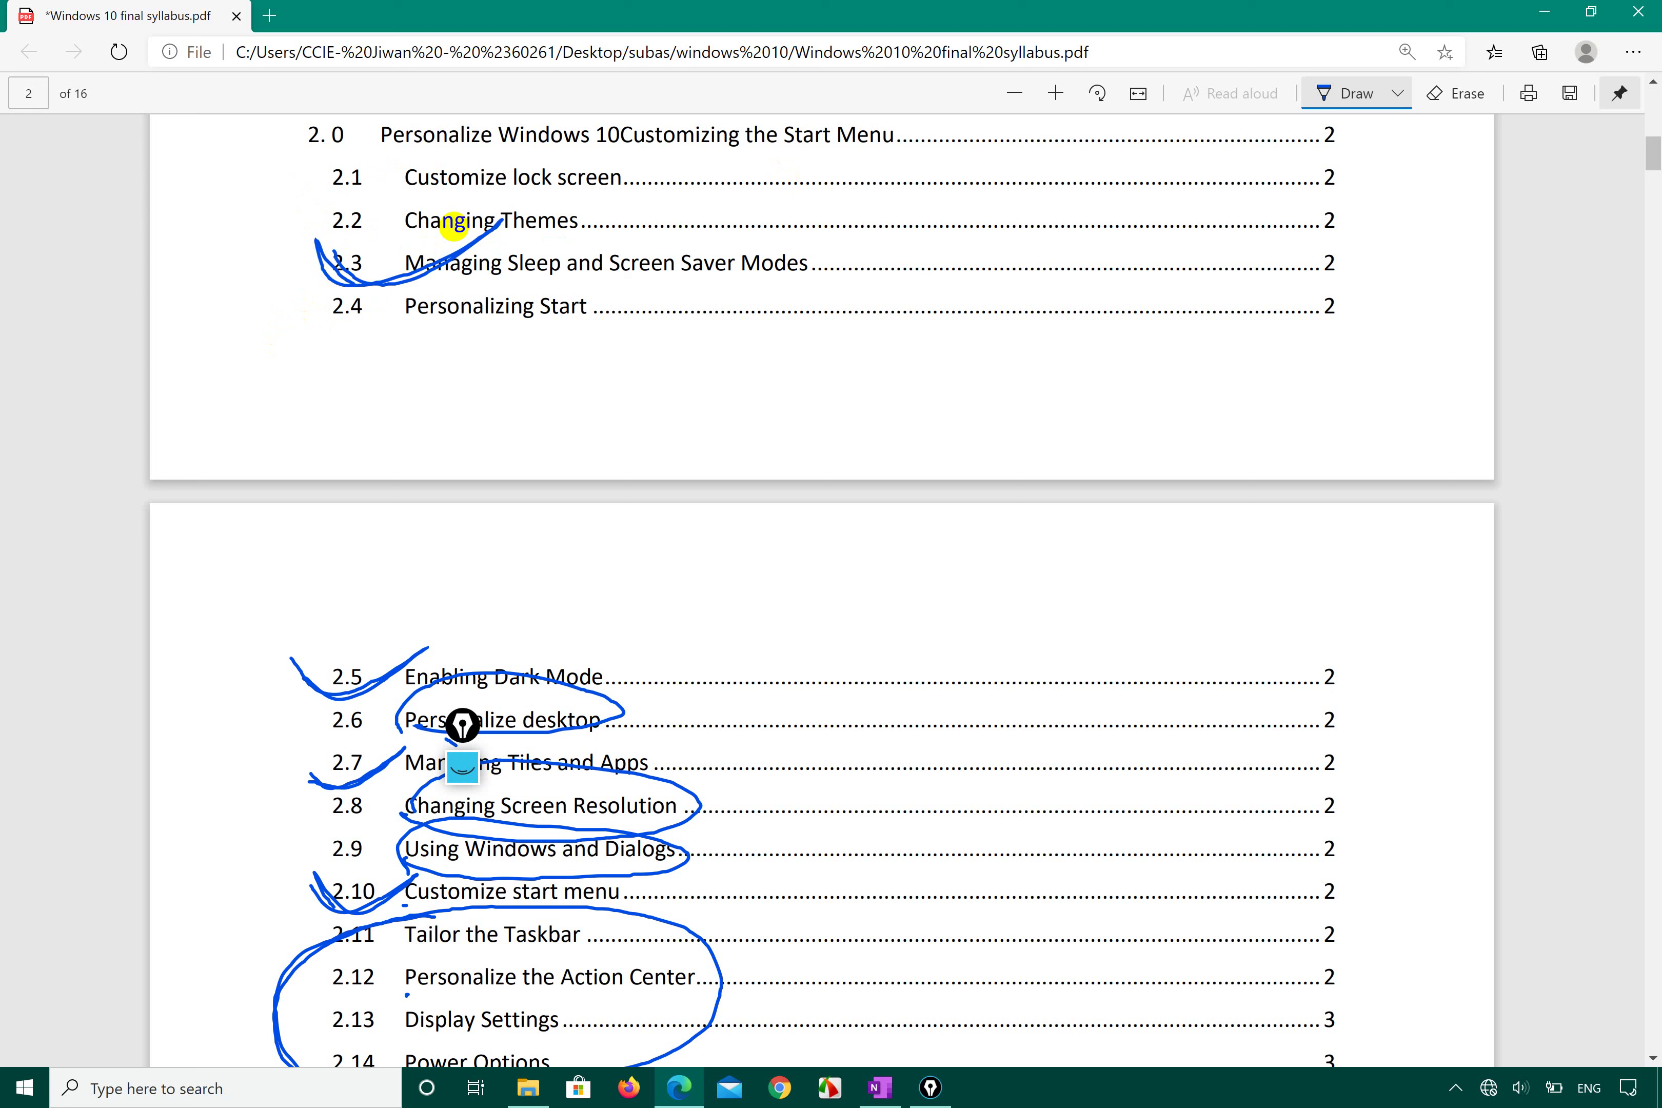
- Remove the pen marks from syllabus topics 2.5 to 2.10 and move the floating annotation toolbar into the page's margin
key("ctrl+z")
key("ctrl+z")
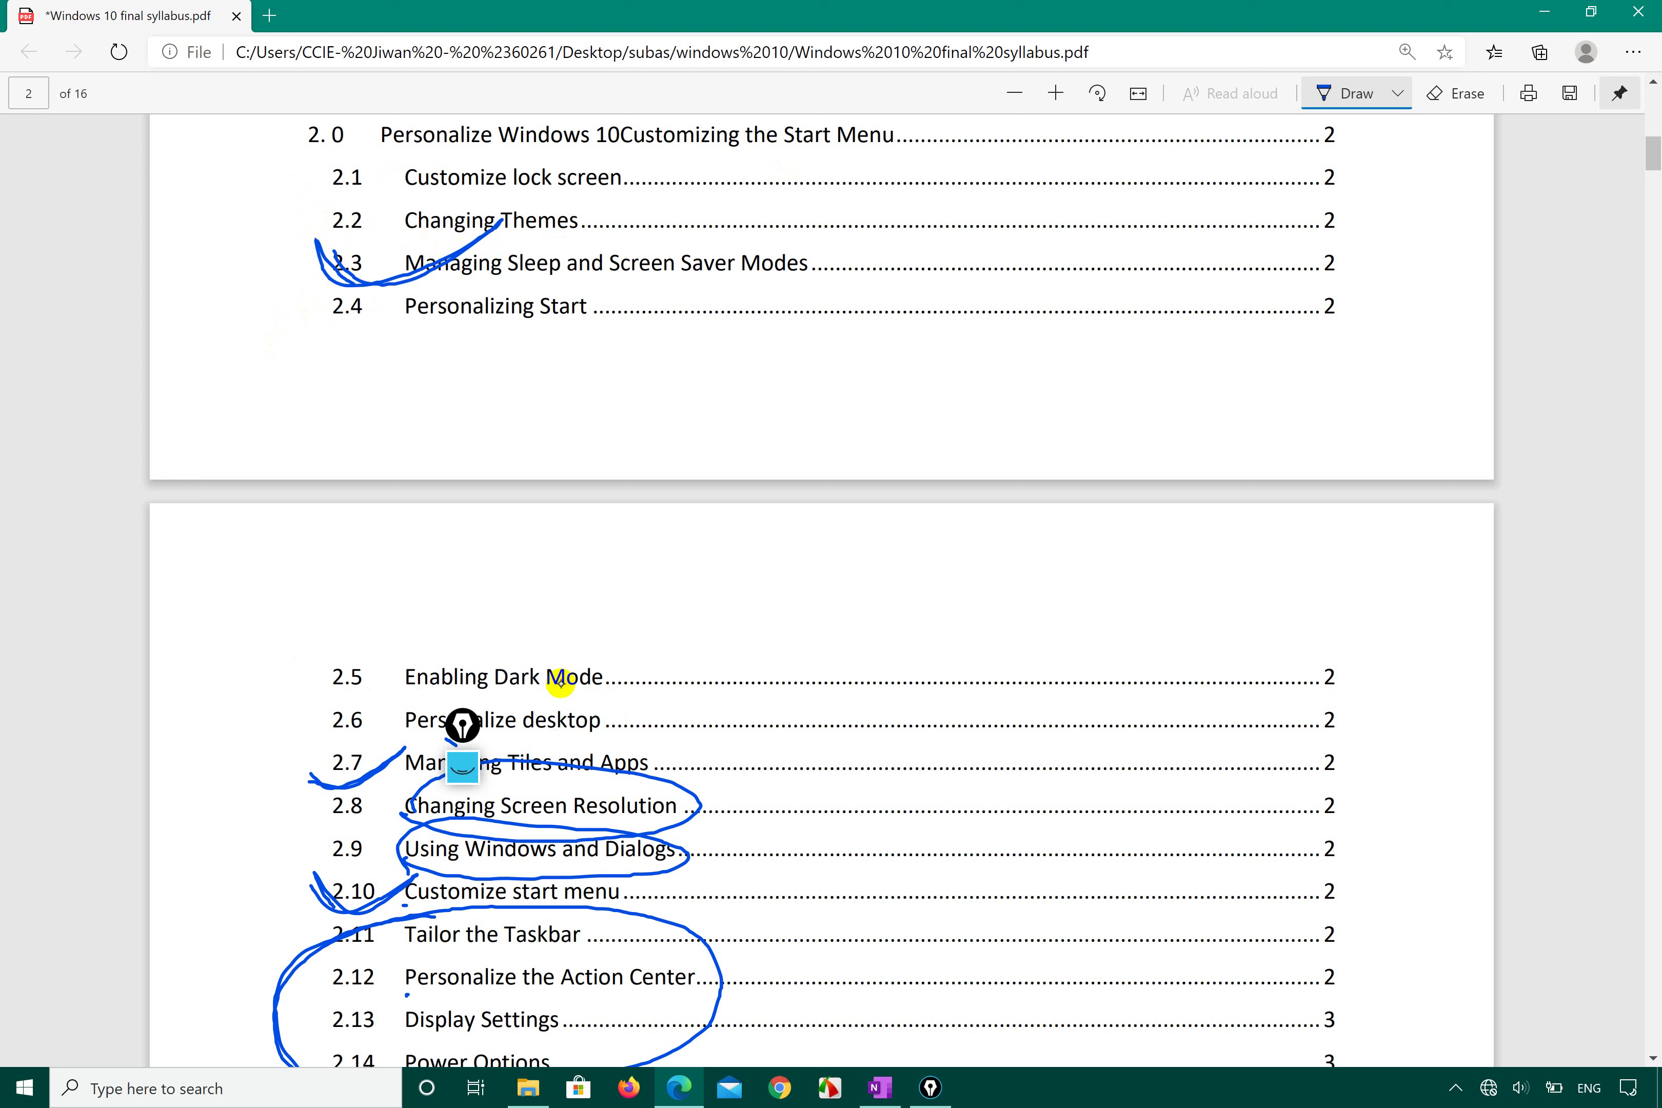
key("ctrl+z")
left_click_drag(462, 725, 159, 679)
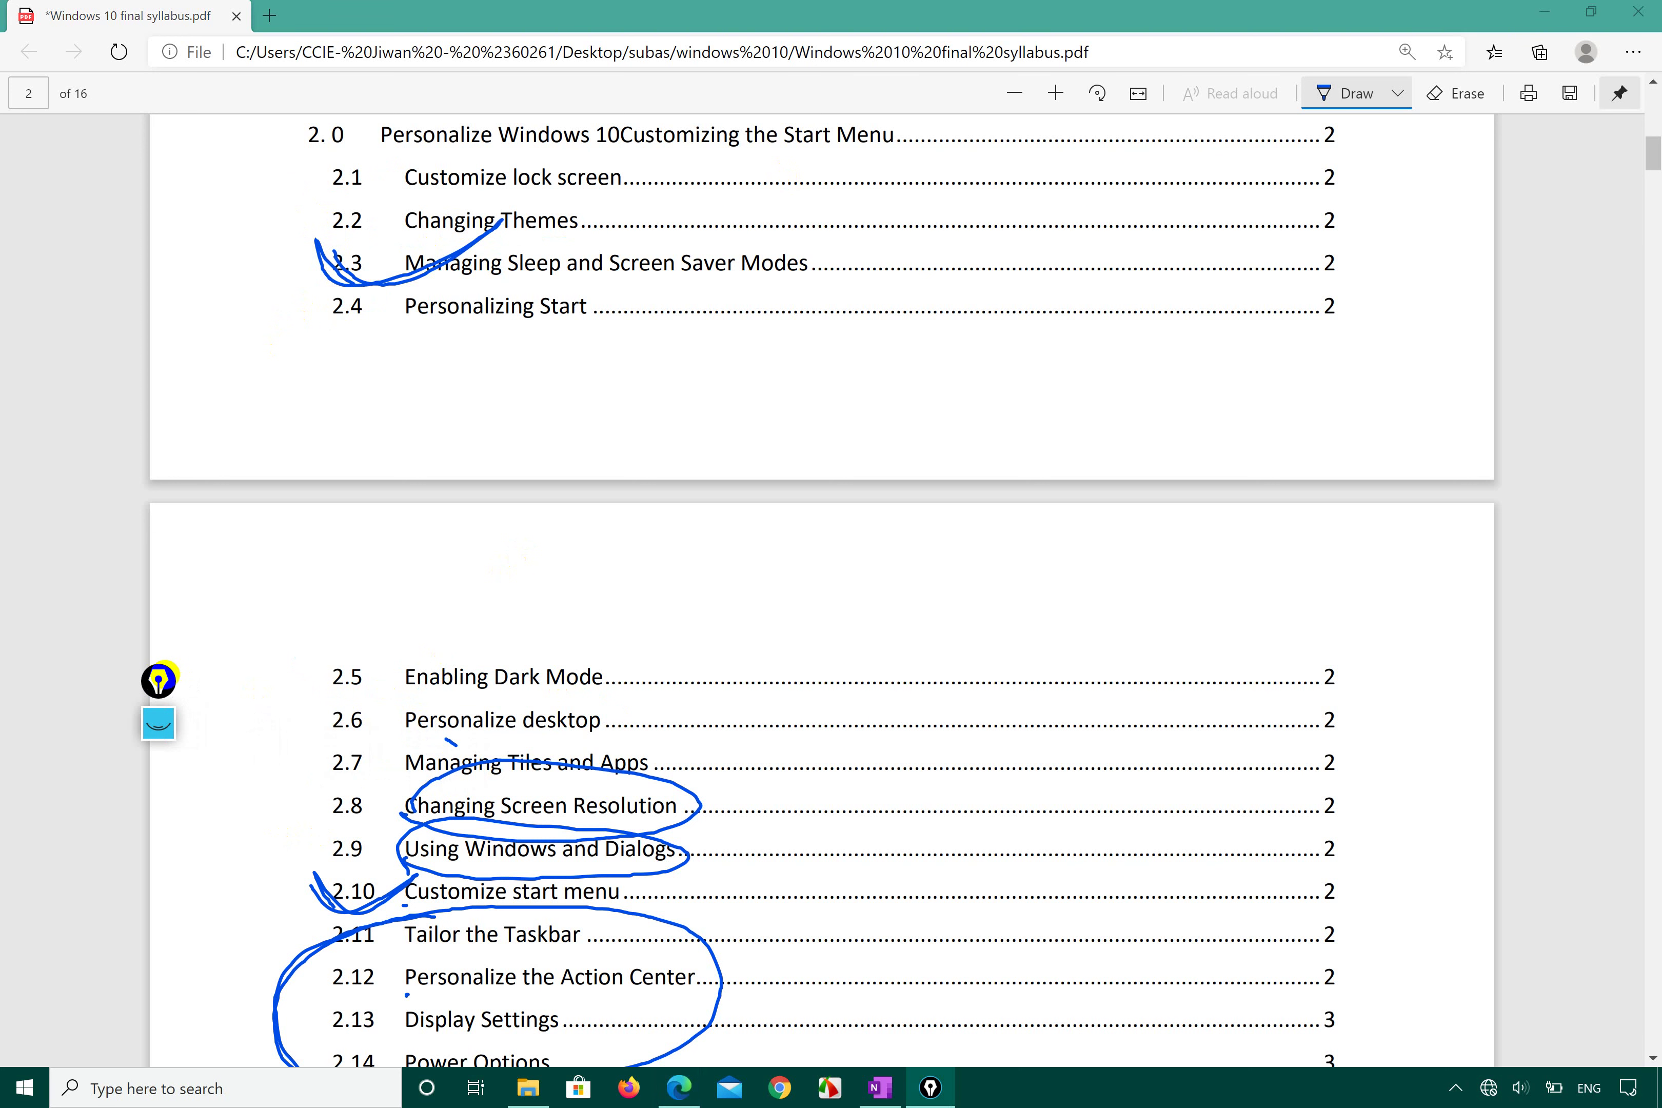
left_click(572, 740)
key("ctrl+z")
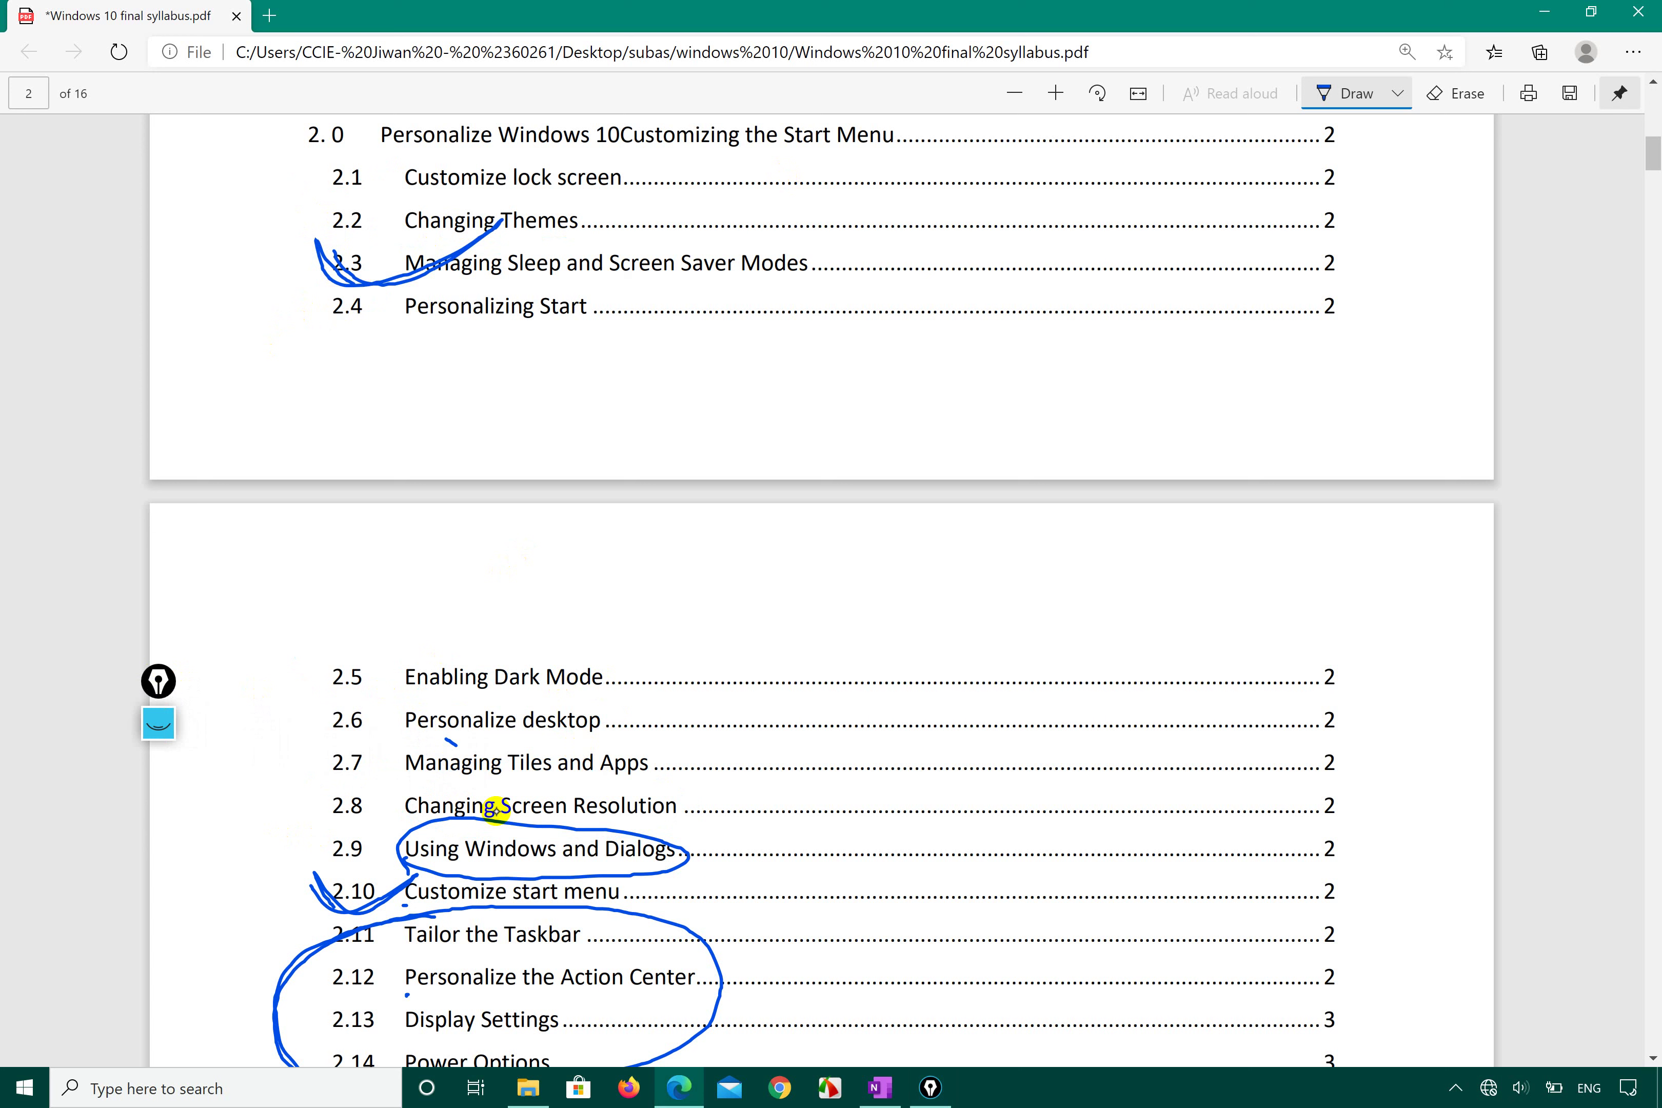
key("ctrl+z")
key("ctrl+z")
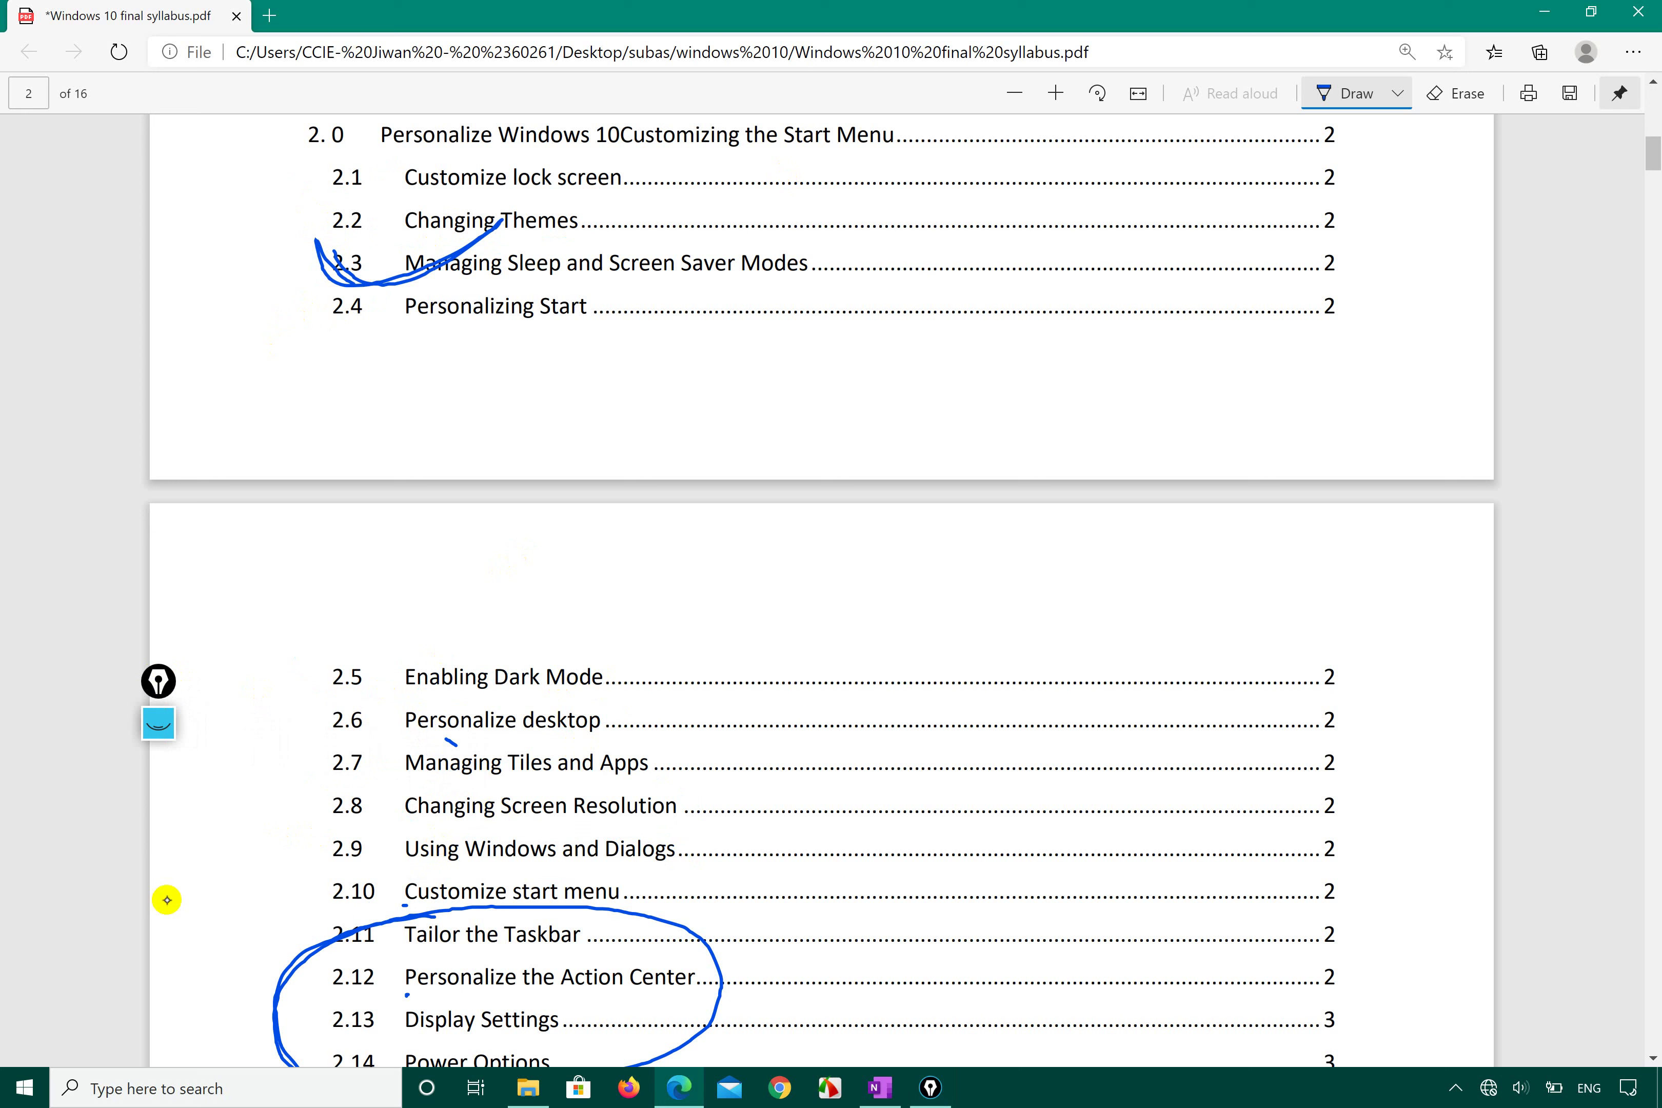
- Circle Changing Screen Resolution and Using Windows and Dialogs in the syllabus, and minimize Edge and OneNote to reach the desktop
mouse_move(396, 856)
left_mouse_down()
mouse_move(545, 881)
mouse_move(711, 822)
mouse_move(422, 776)
mouse_move(688, 869)
mouse_move(698, 919)
mouse_move(671, 904)
mouse_move(717, 923)
left_mouse_up()
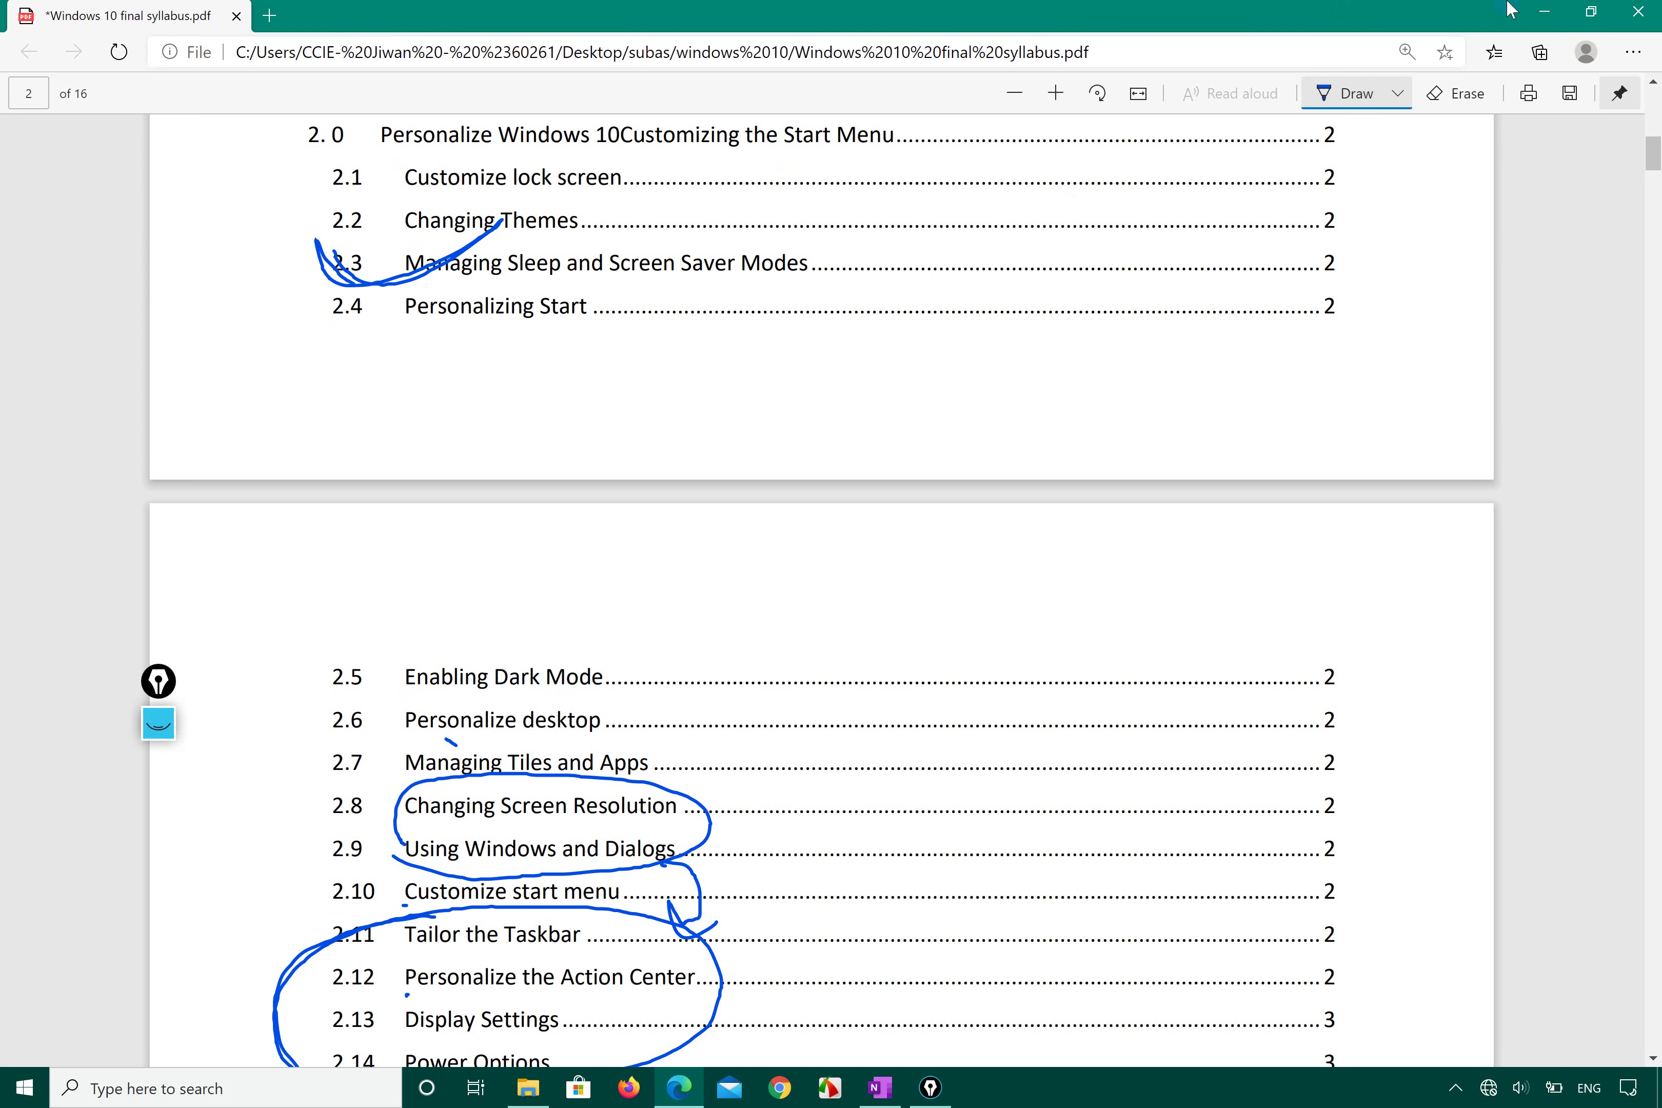
left_click(1562, 21)
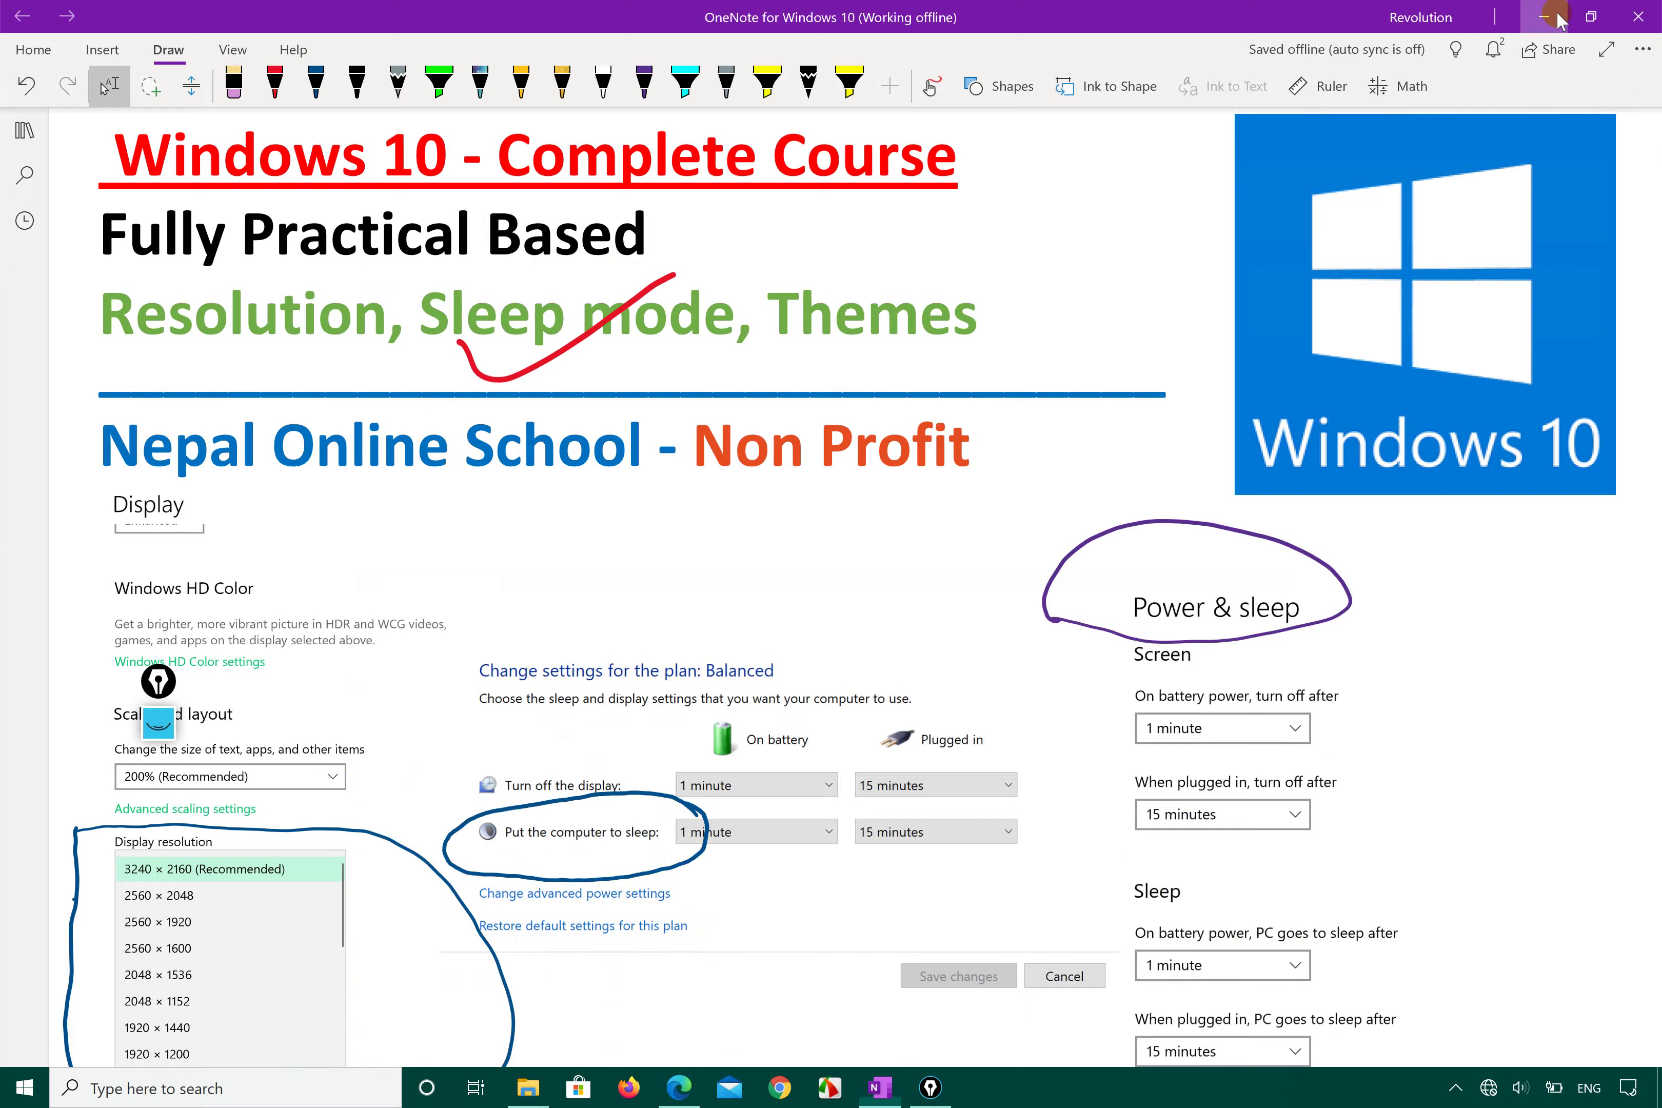
left_click(1531, 22)
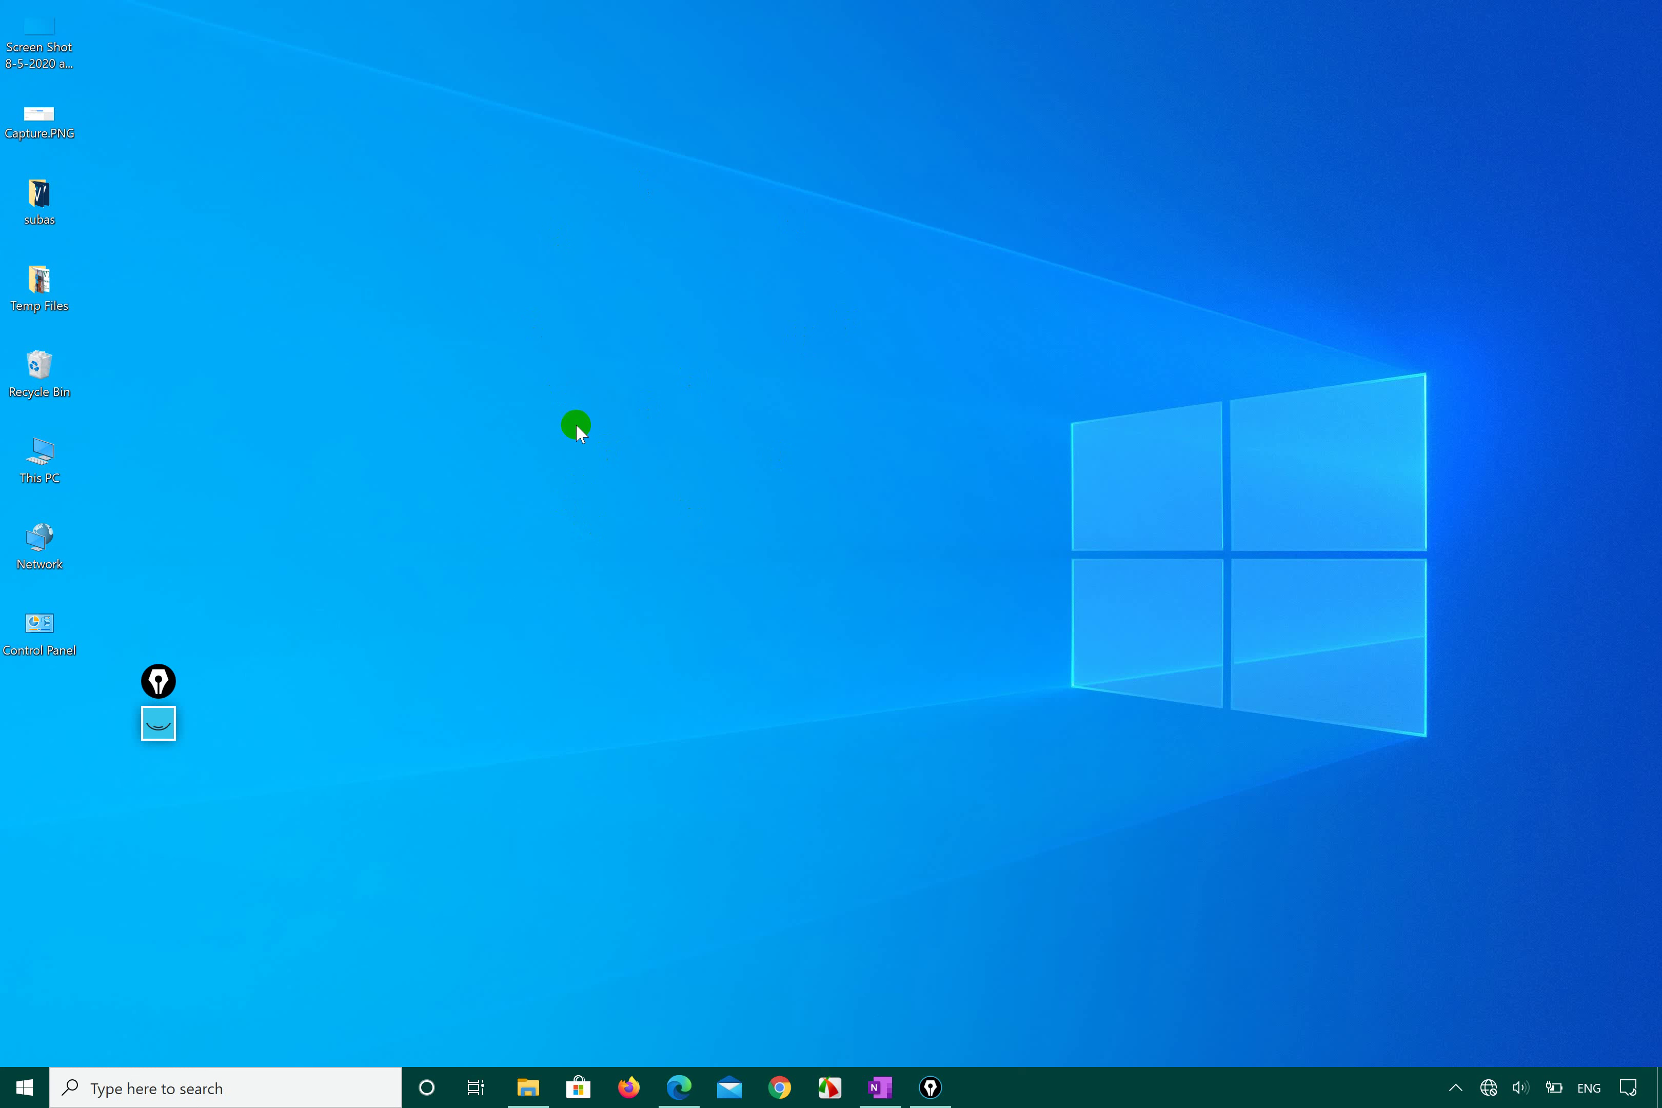
- Review the Start menu, the desktop icons and the desktop's context menu as places to reach settings
left_click(18, 1088)
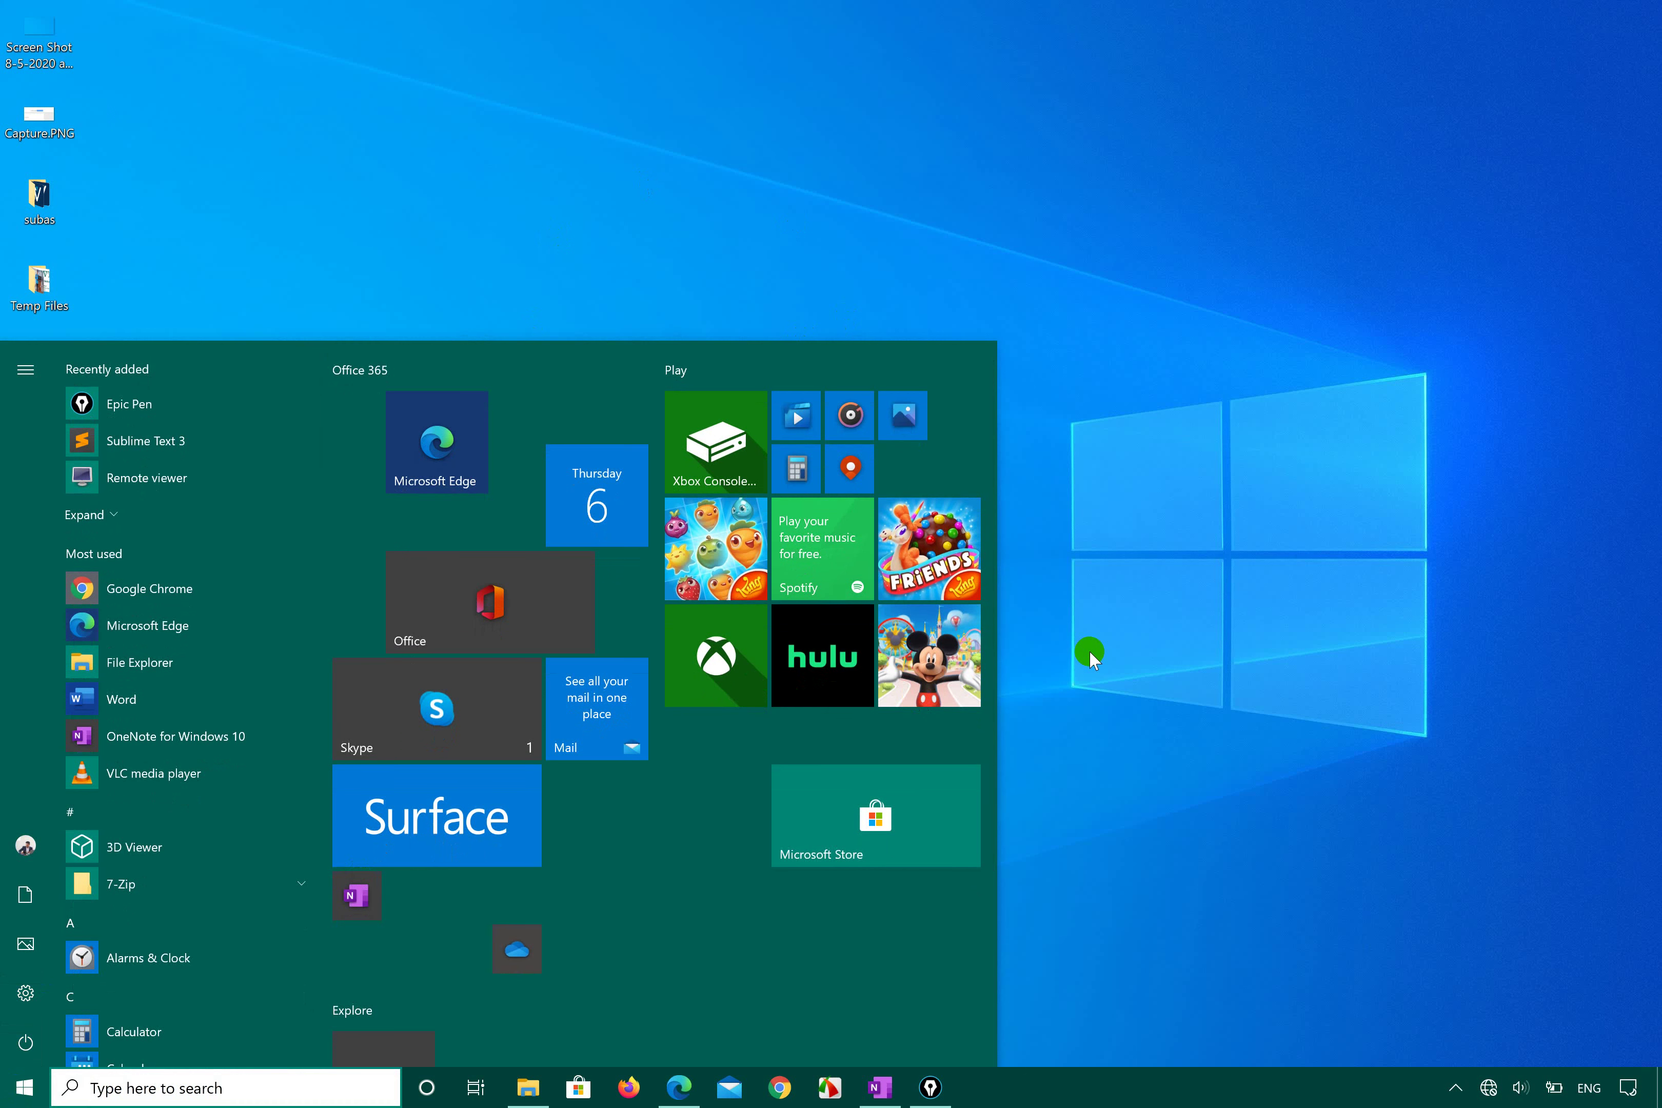
left_click(1098, 541)
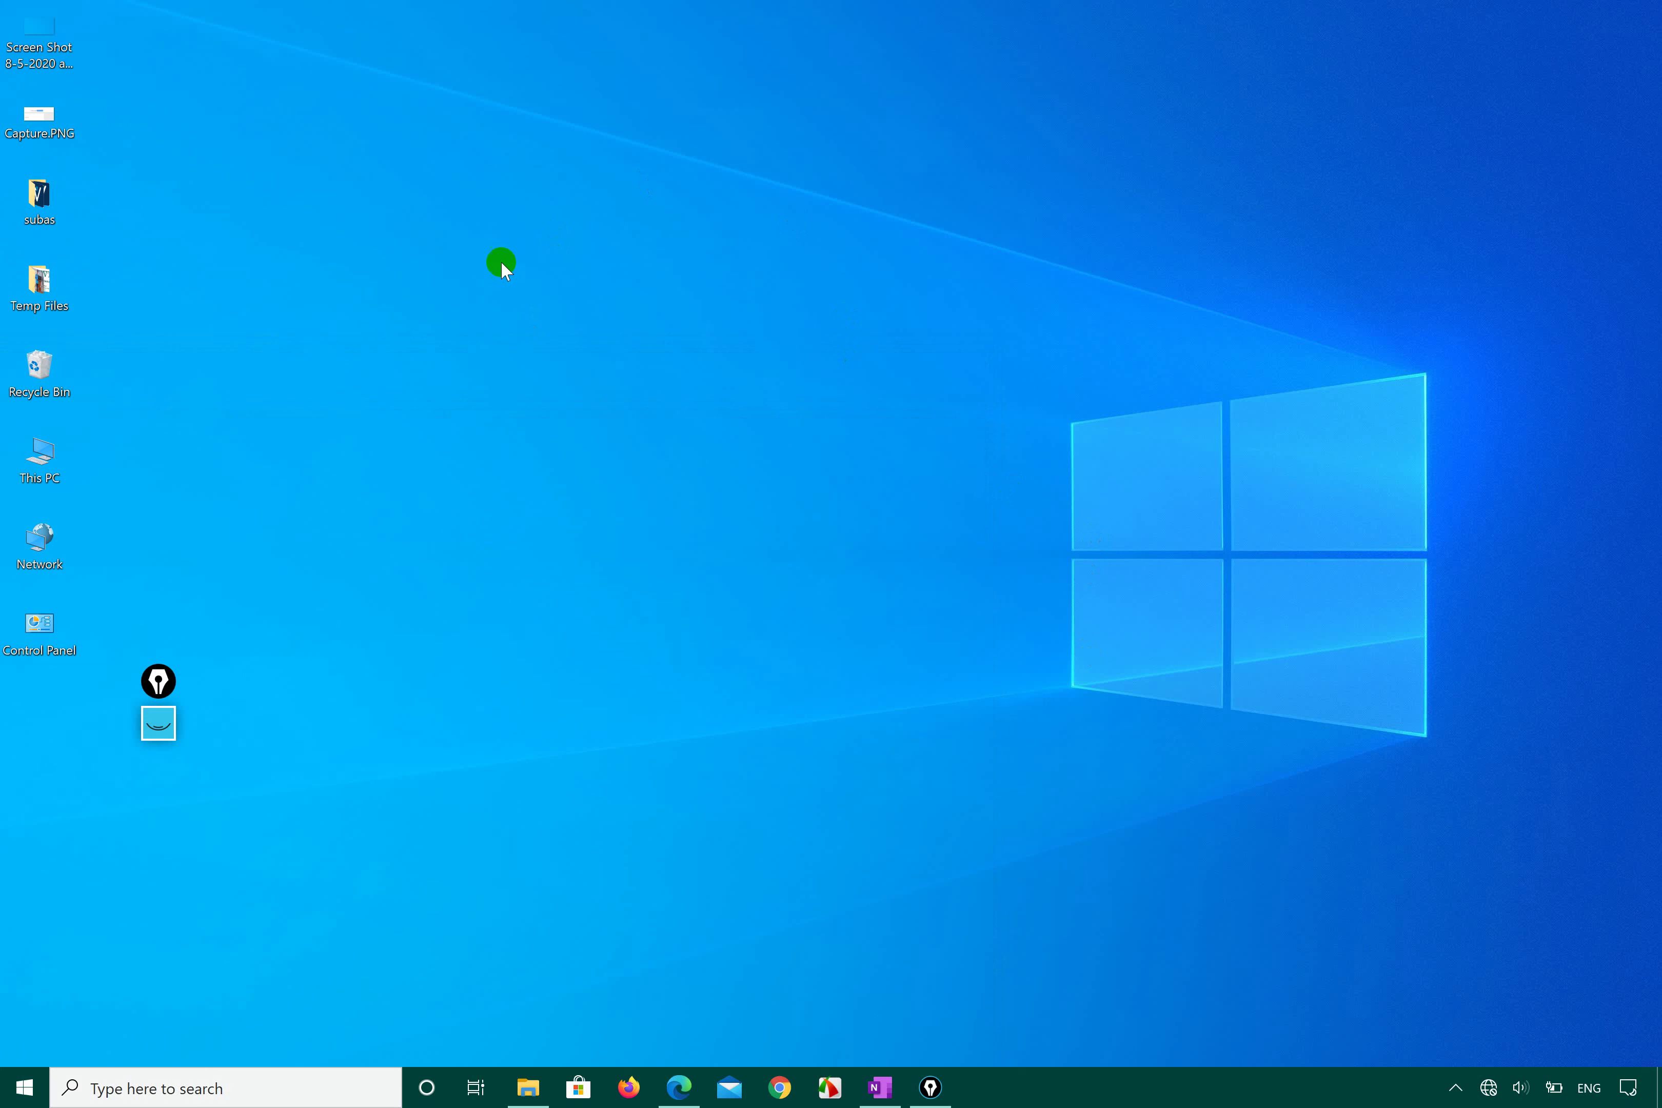
left_click_drag(100, 643, 307, 208)
right_click(714, 423)
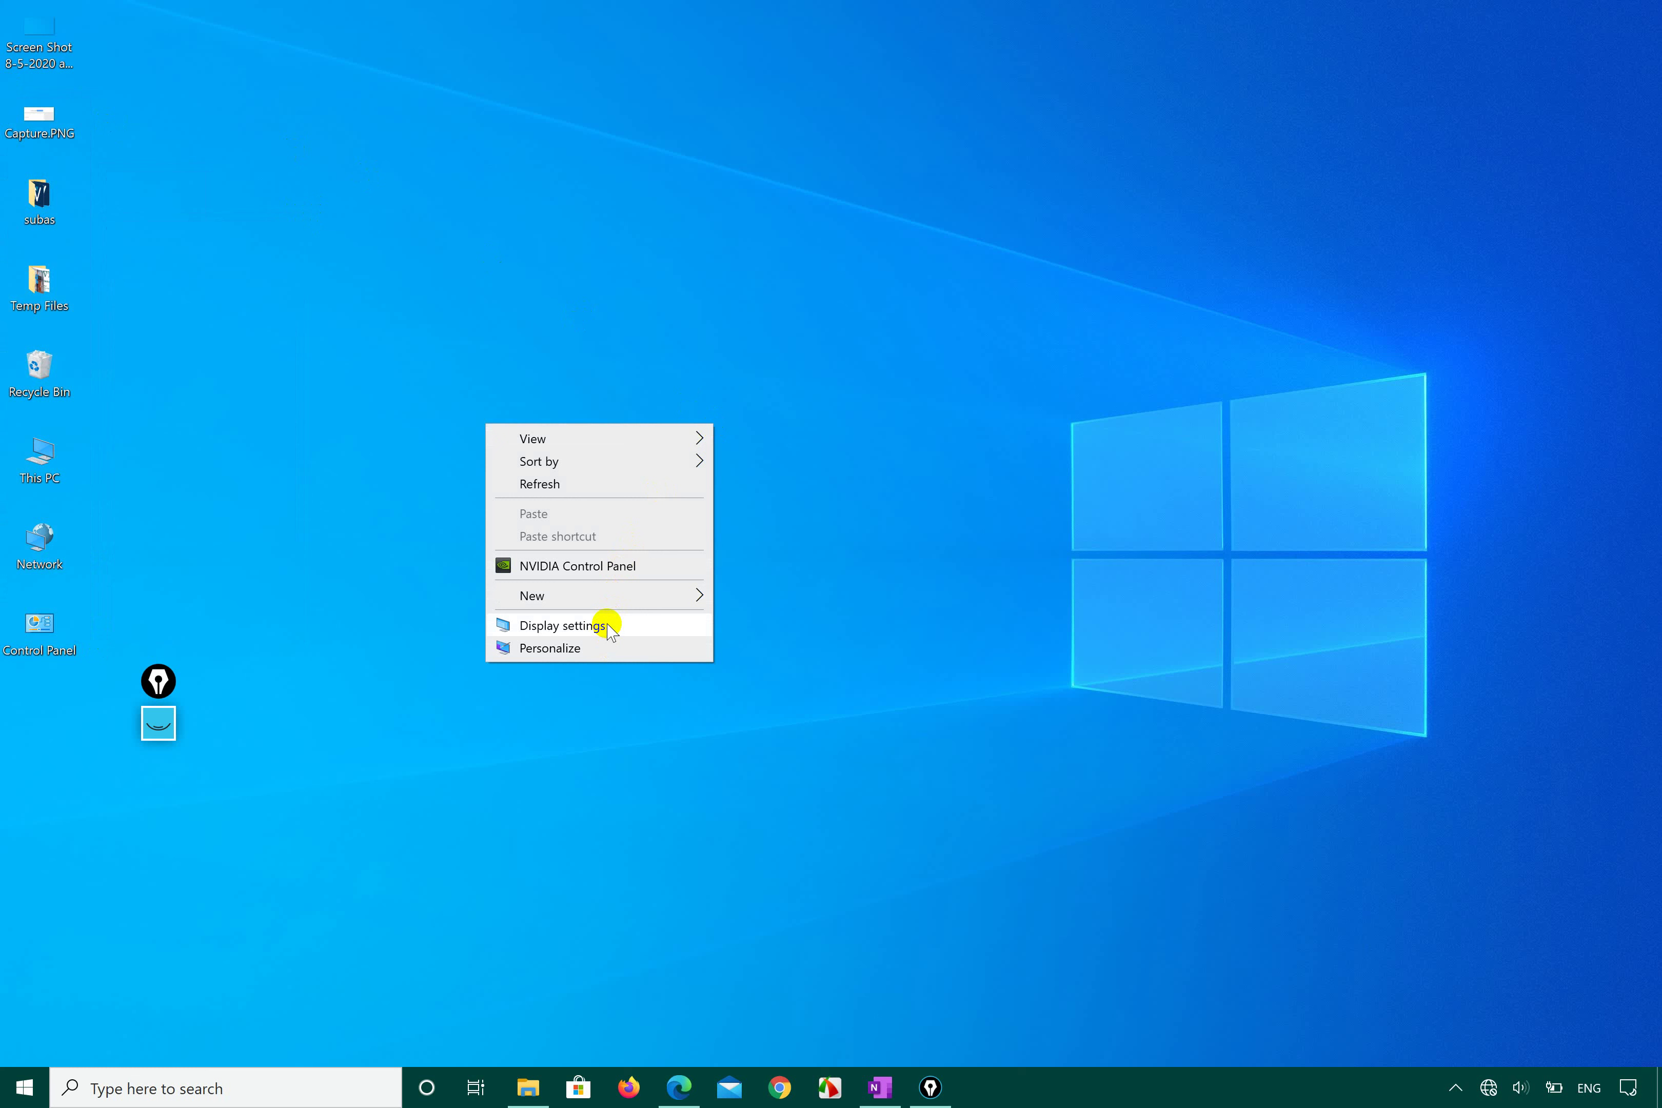
left_click(430, 750)
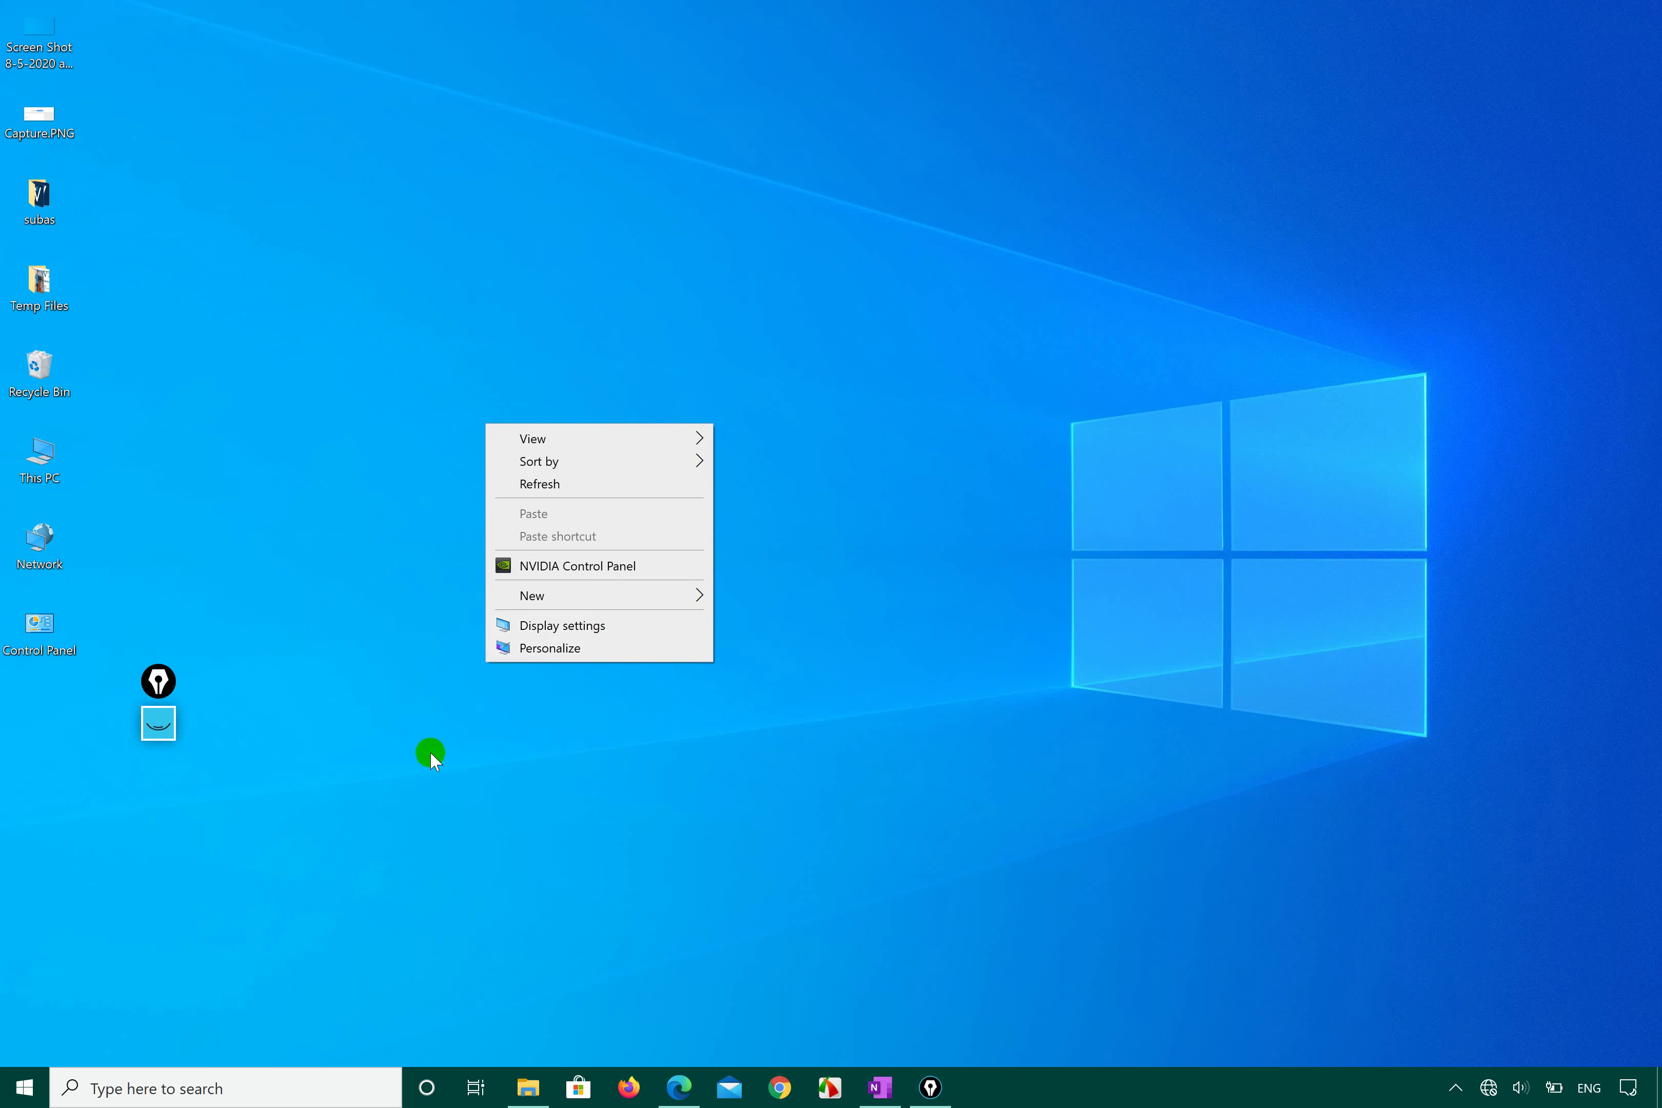
right_click(38, 1084)
left_click(39, 1087)
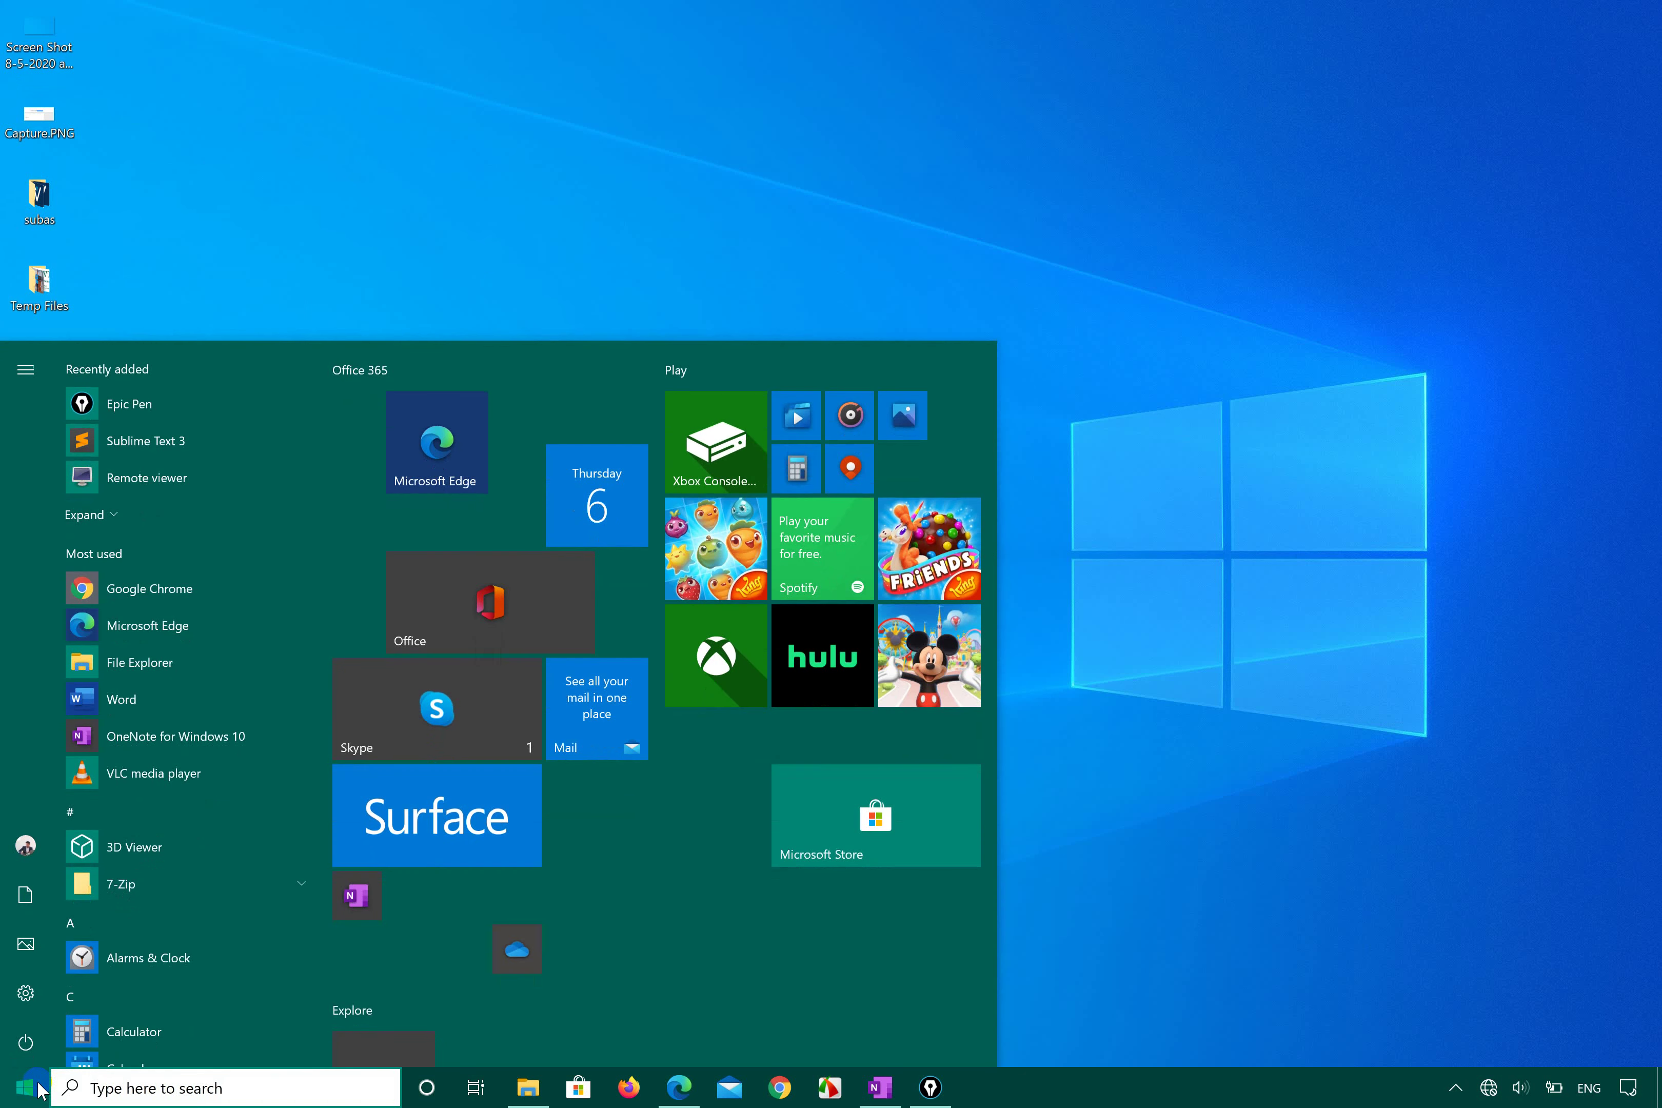
left_click(1025, 572)
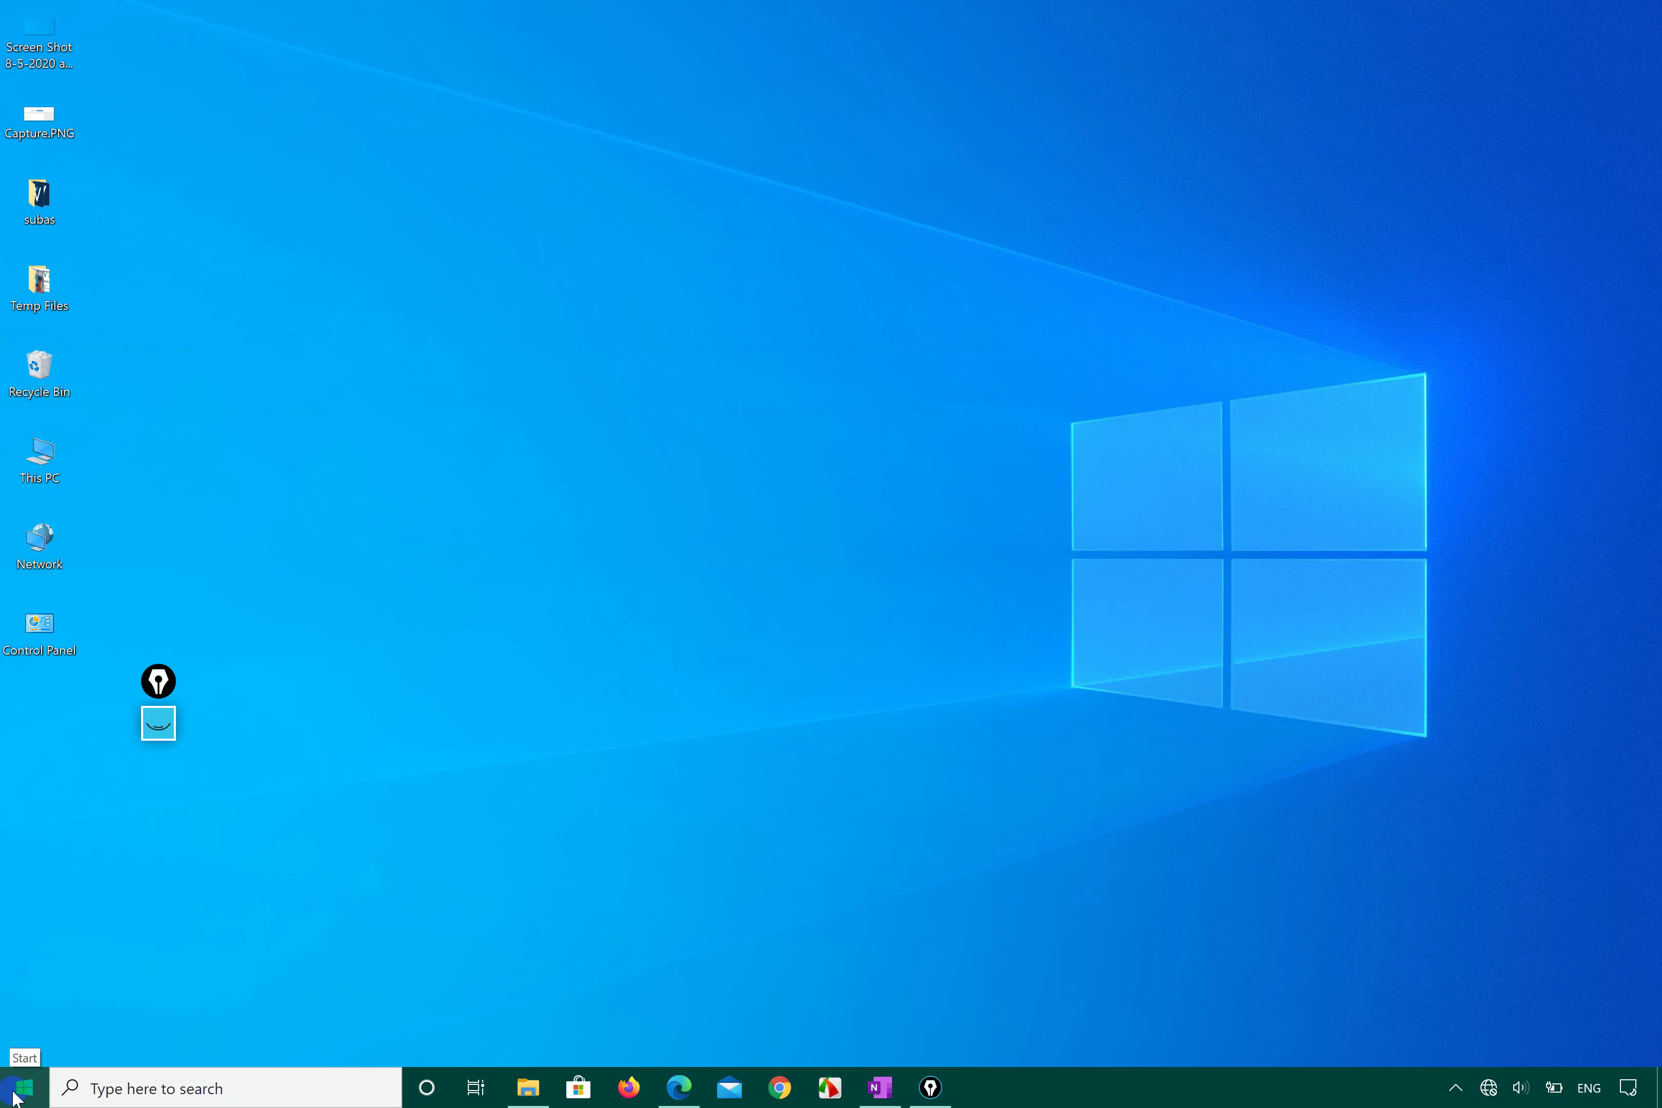
- Expand the Epic Pen annotation toolbar, clear all old ink from the desktop, and circle the Start button with the pen
left_click(930, 1088)
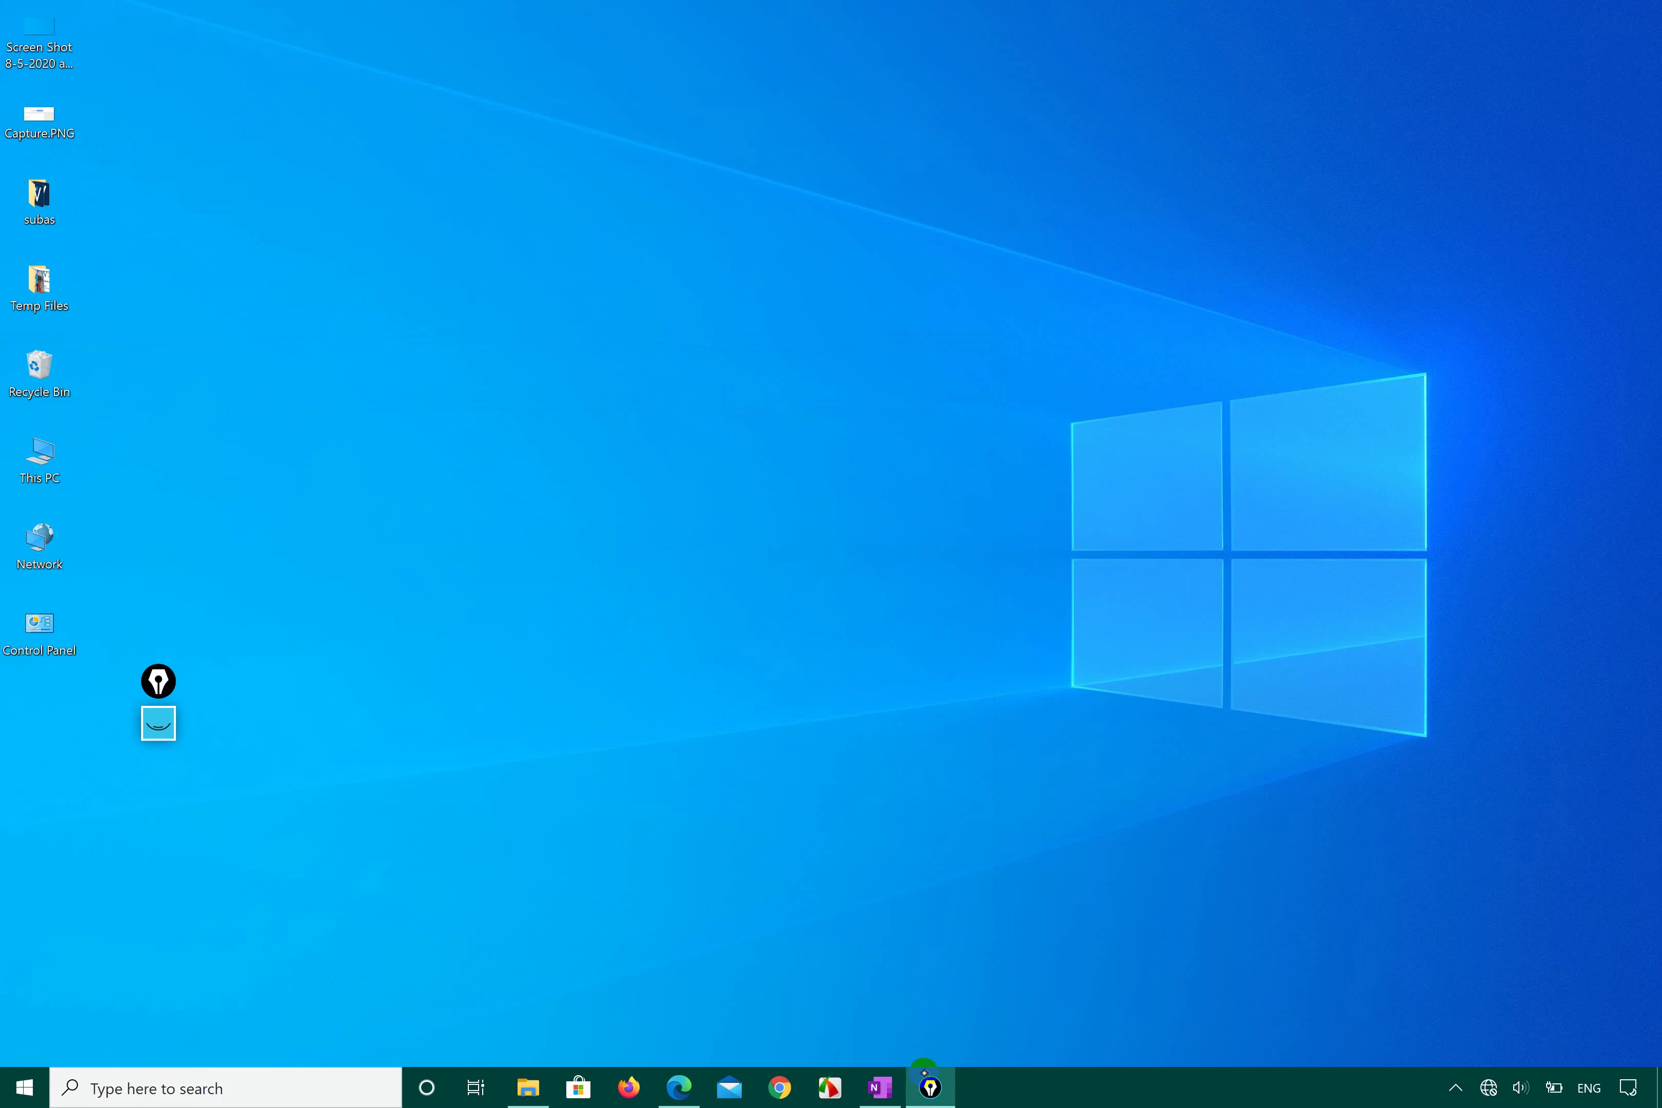
left_click(159, 725)
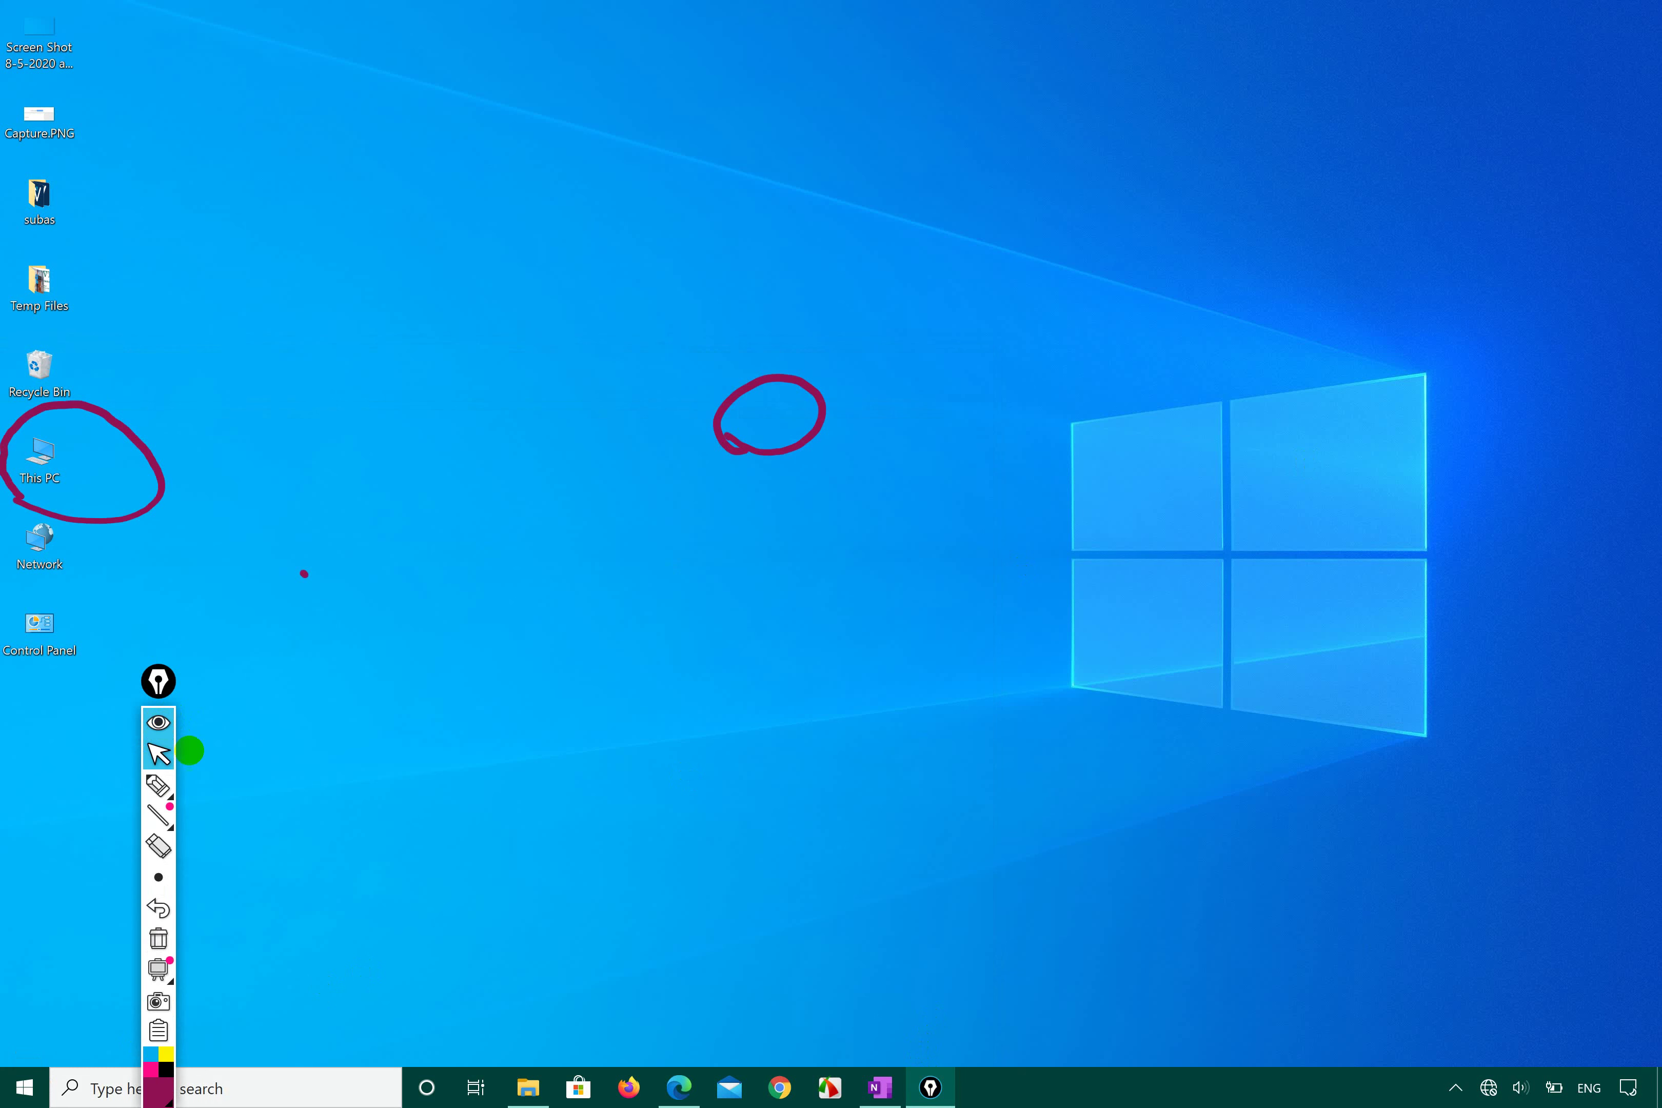
left_click(167, 943)
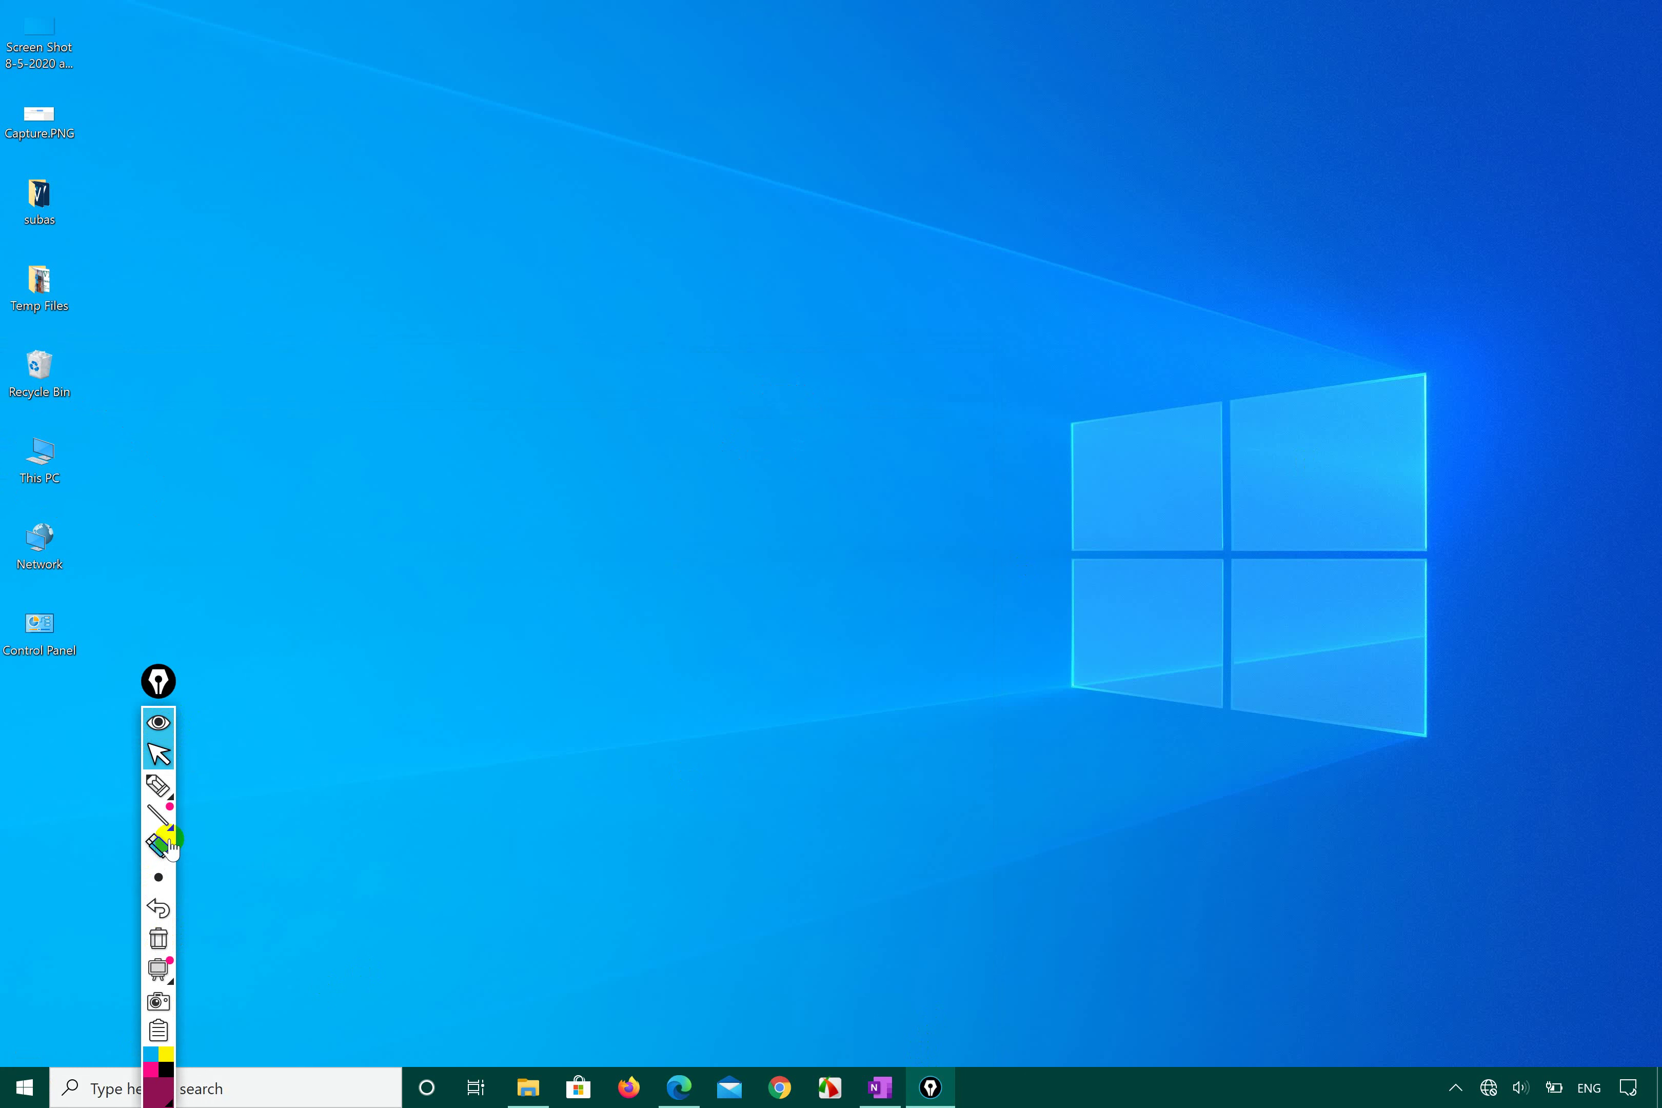
left_click(158, 786)
mouse_move(39, 1005)
left_mouse_down()
mouse_move(115, 1083)
mouse_move(29, 994)
mouse_move(96, 1087)
mouse_move(11, 990)
left_mouse_up()
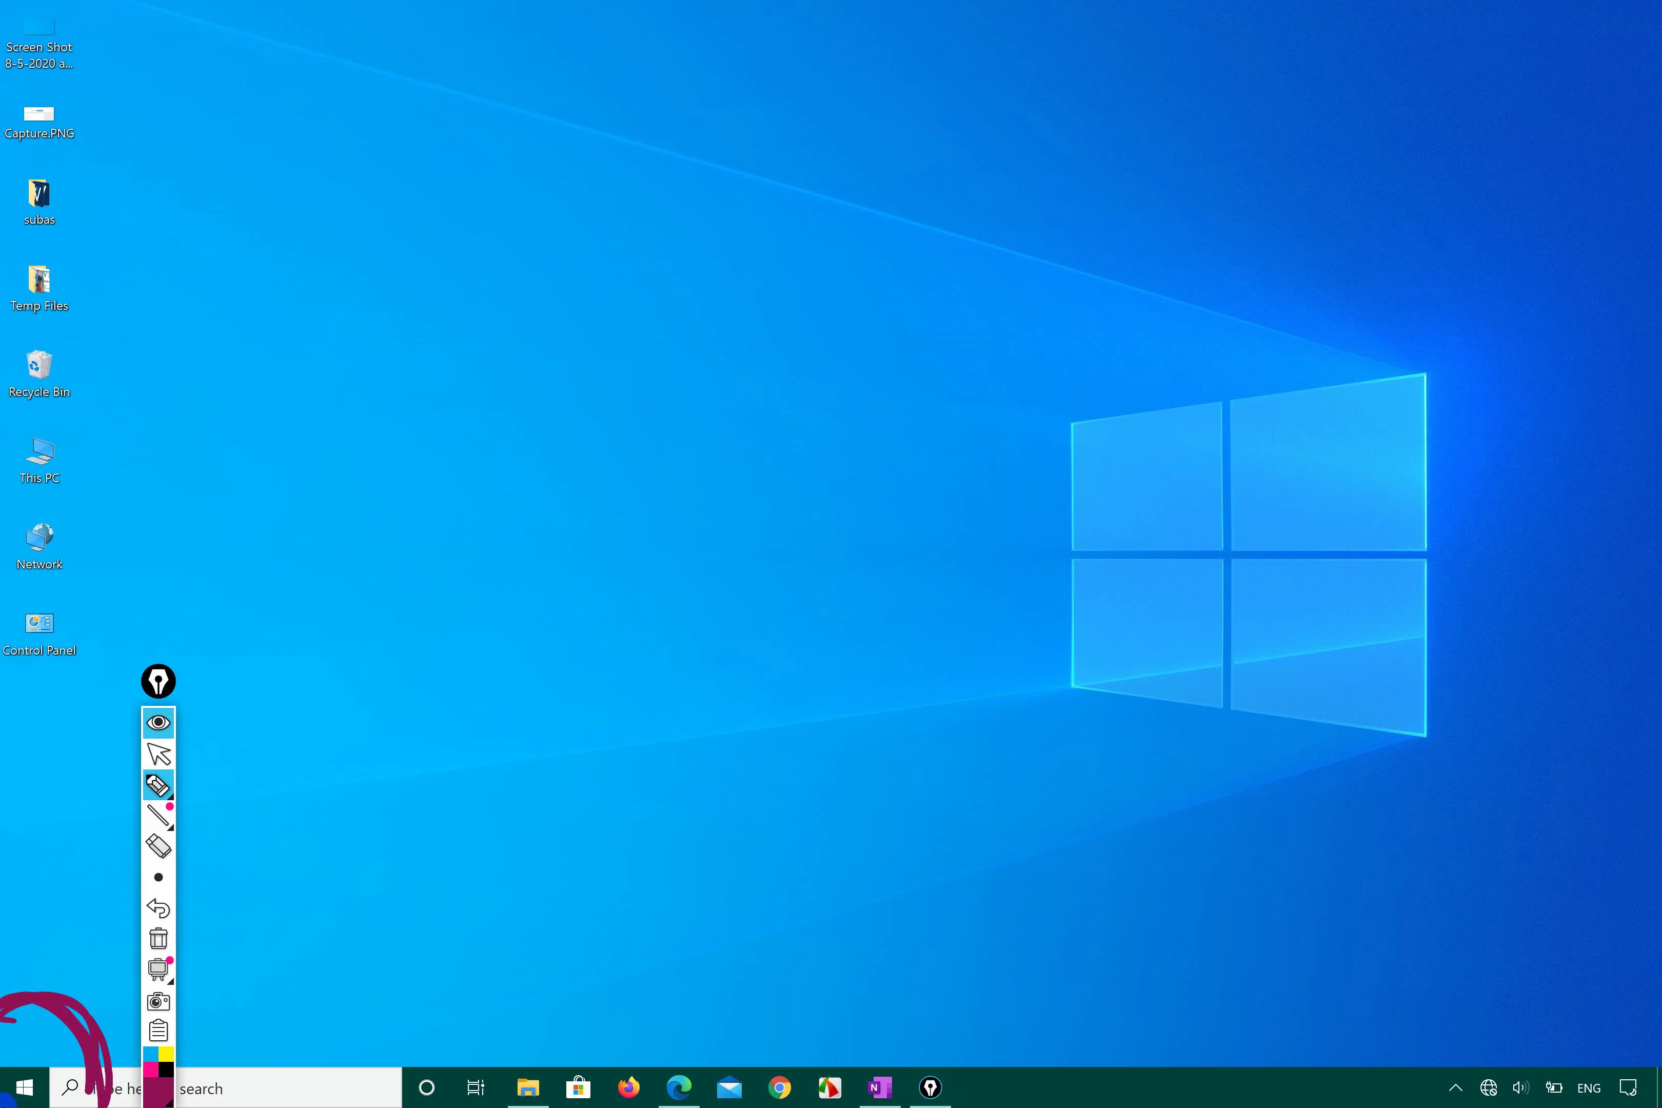
- Return to cursor mode and open Windows Settings from the expanded Start menu
left_click(152, 759)
left_click(25, 1088)
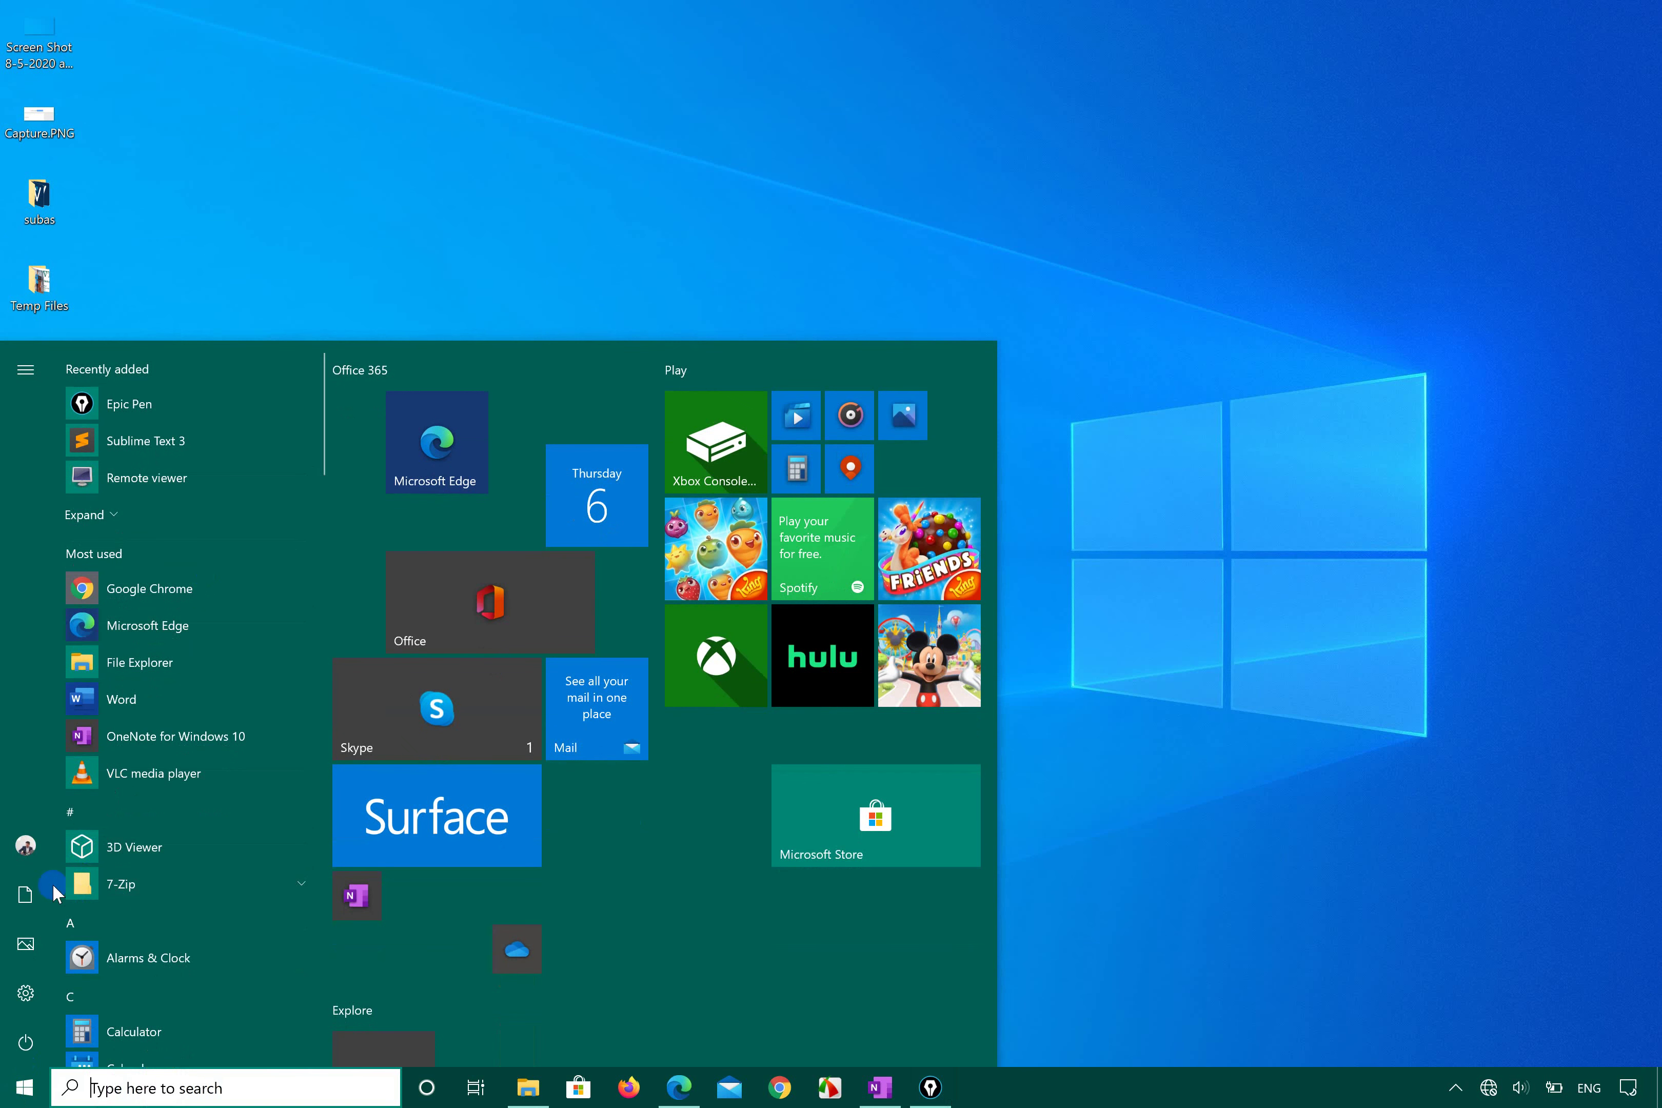
left_click(33, 383)
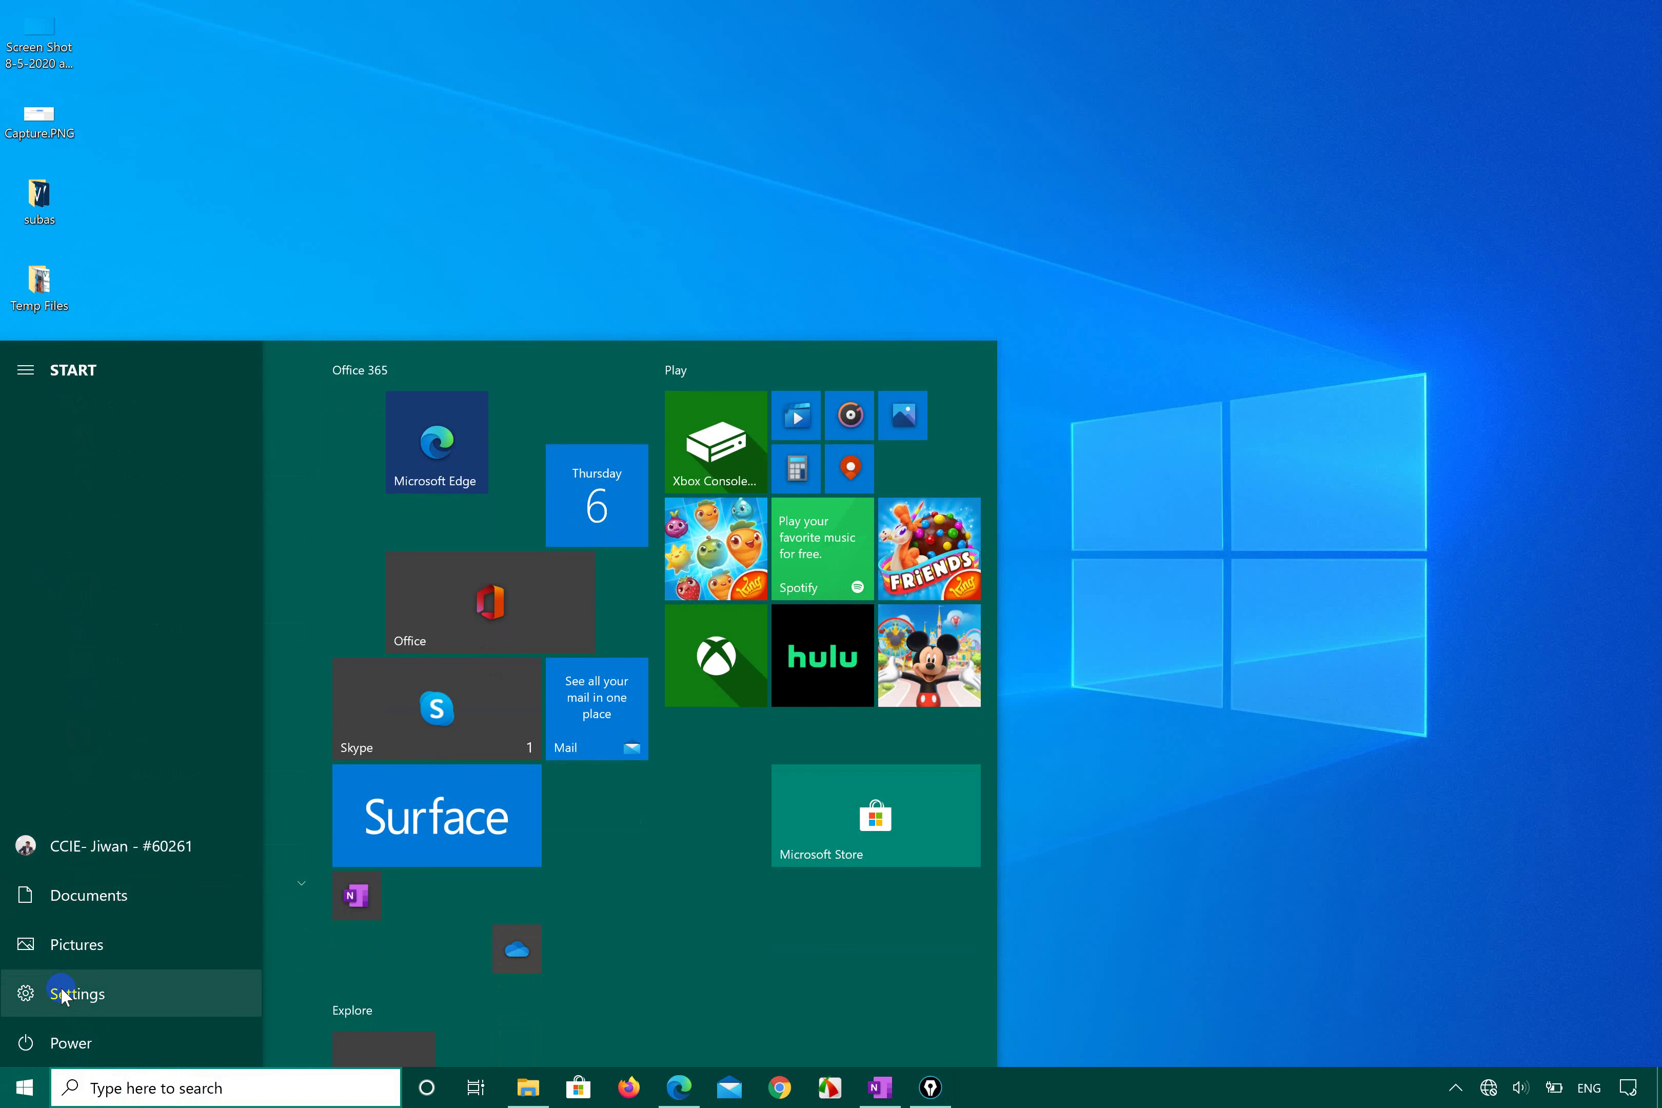
left_click(78, 993)
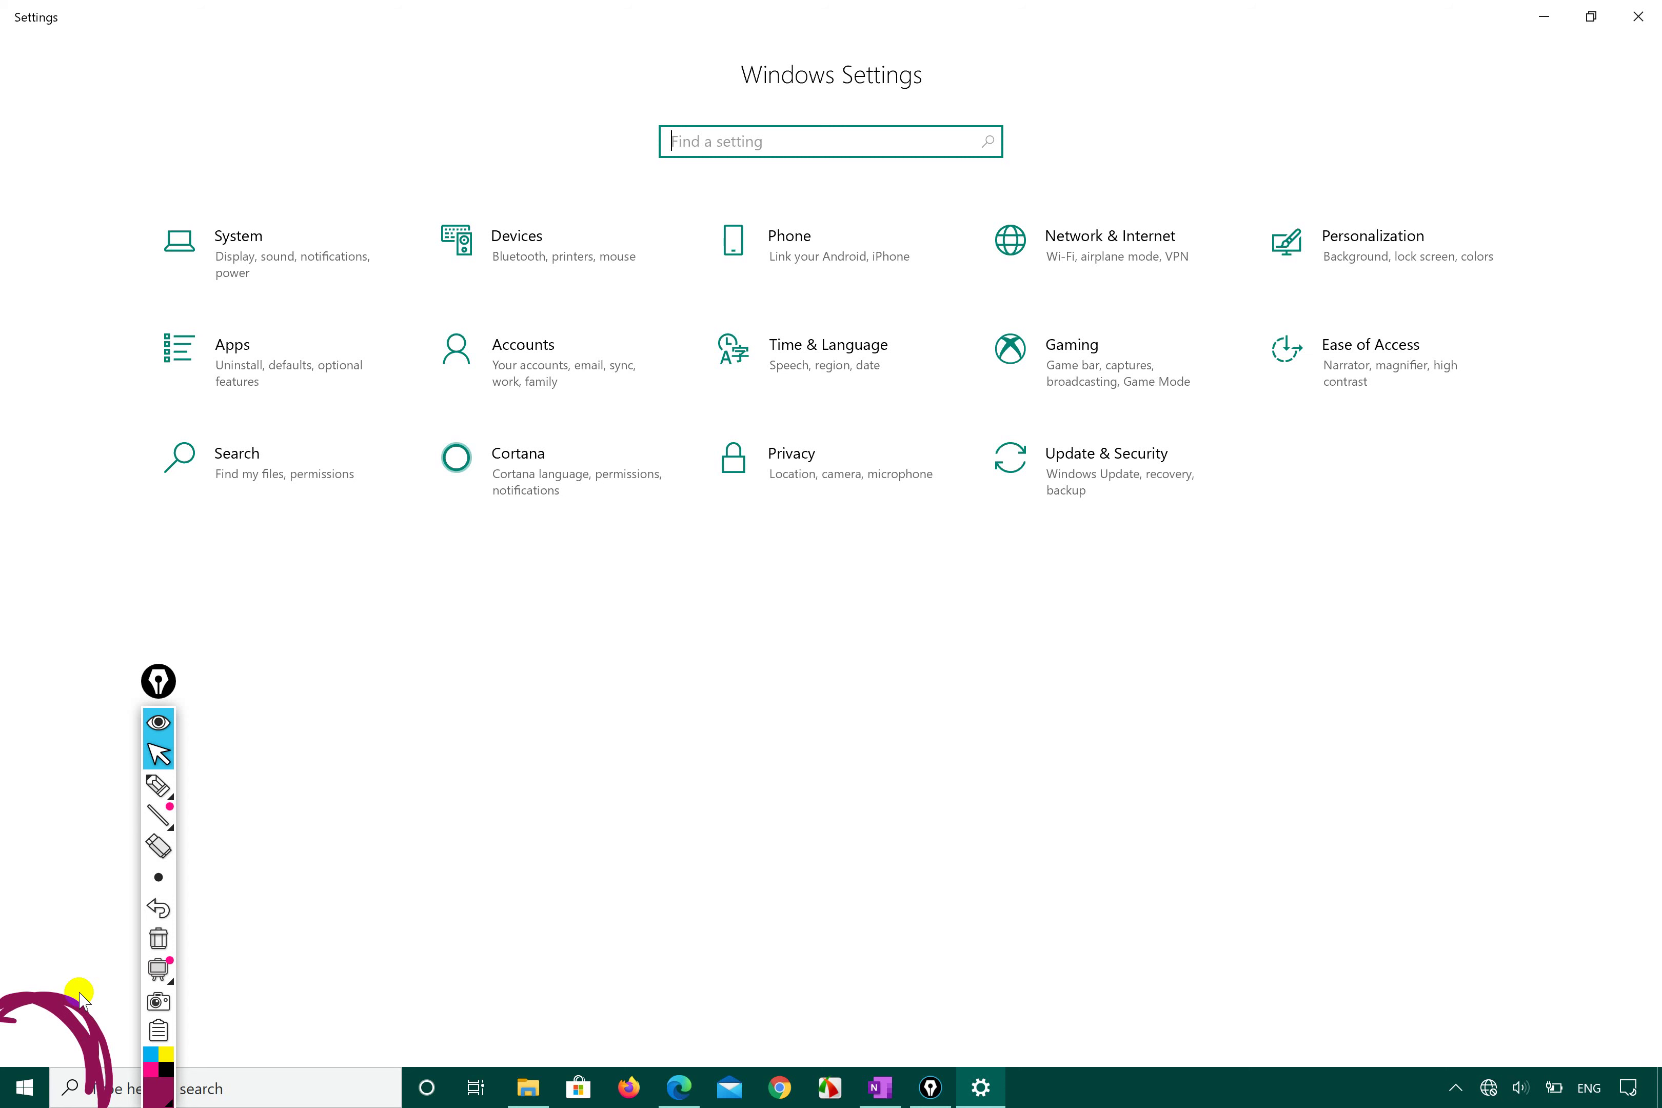
- Circle the System category, mark its description with the pen, and undo the large loop drawn around the other categories
left_click(158, 786)
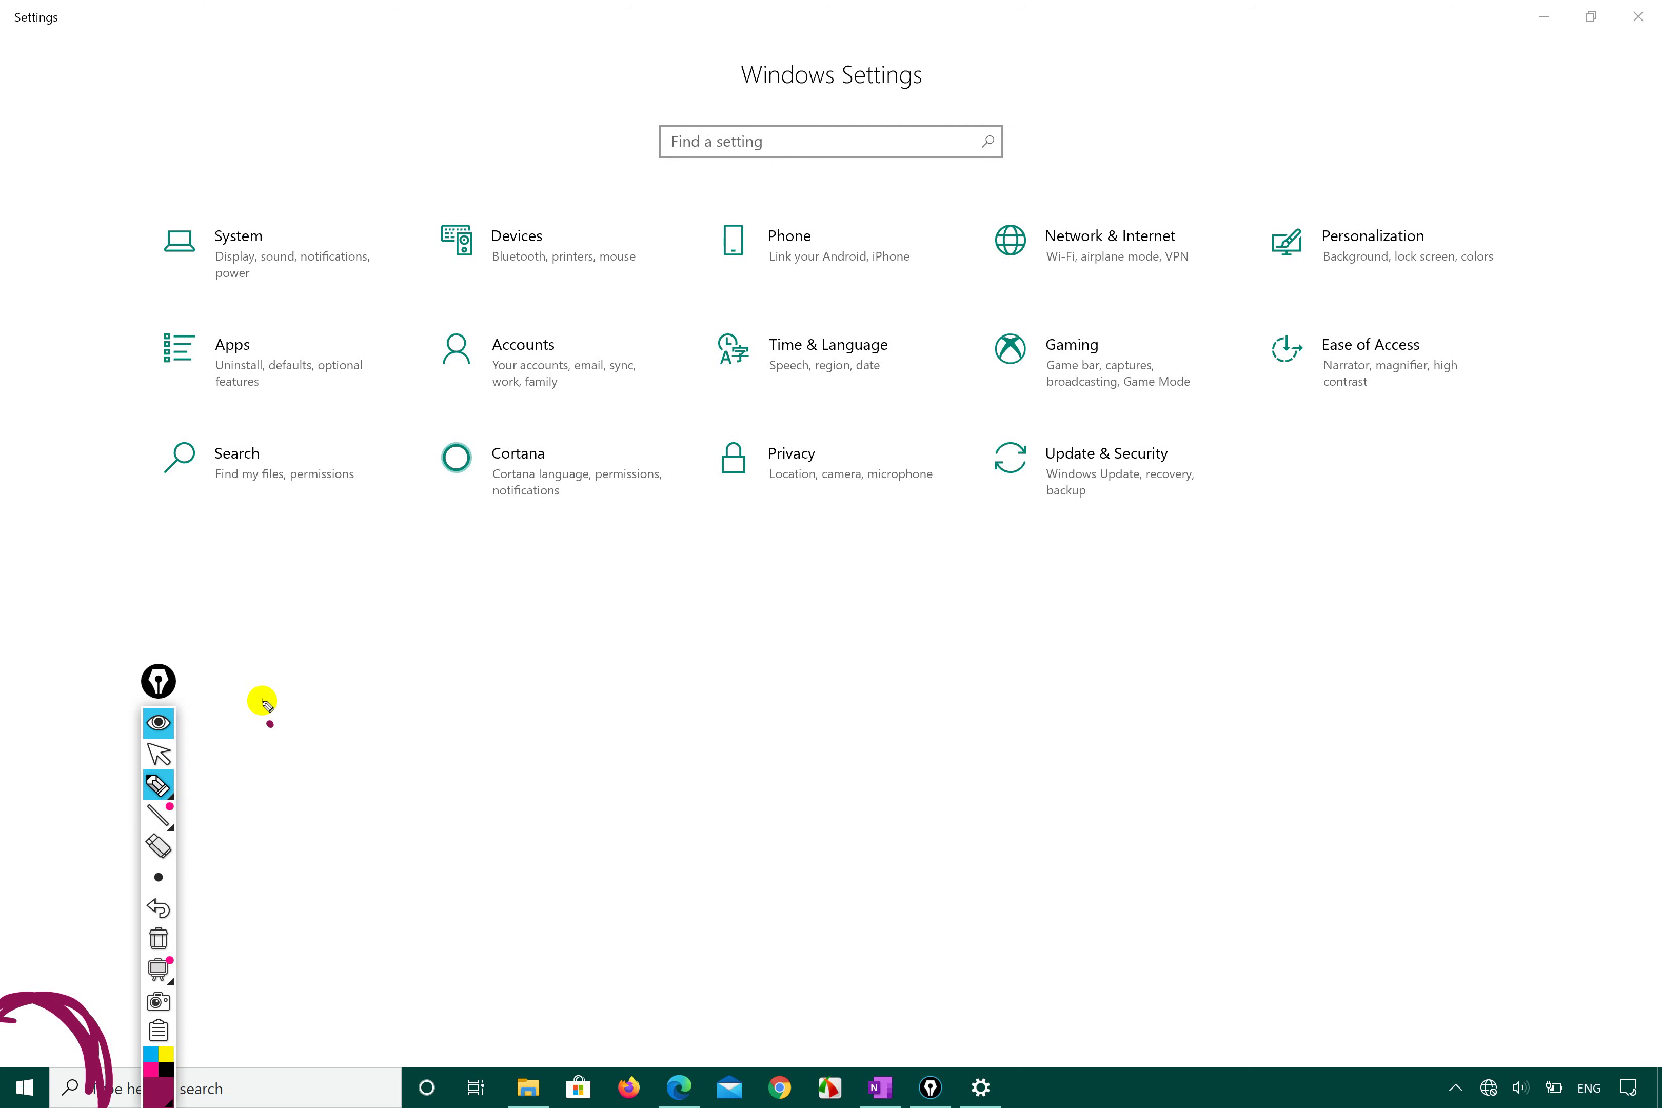
mouse_move(262, 192)
left_mouse_down()
mouse_move(138, 256)
mouse_move(378, 290)
mouse_move(289, 162)
left_mouse_up()
mouse_move(238, 252)
left_mouse_down()
mouse_move(276, 224)
mouse_move(367, 223)
left_mouse_up()
left_click_drag(220, 289, 265, 280)
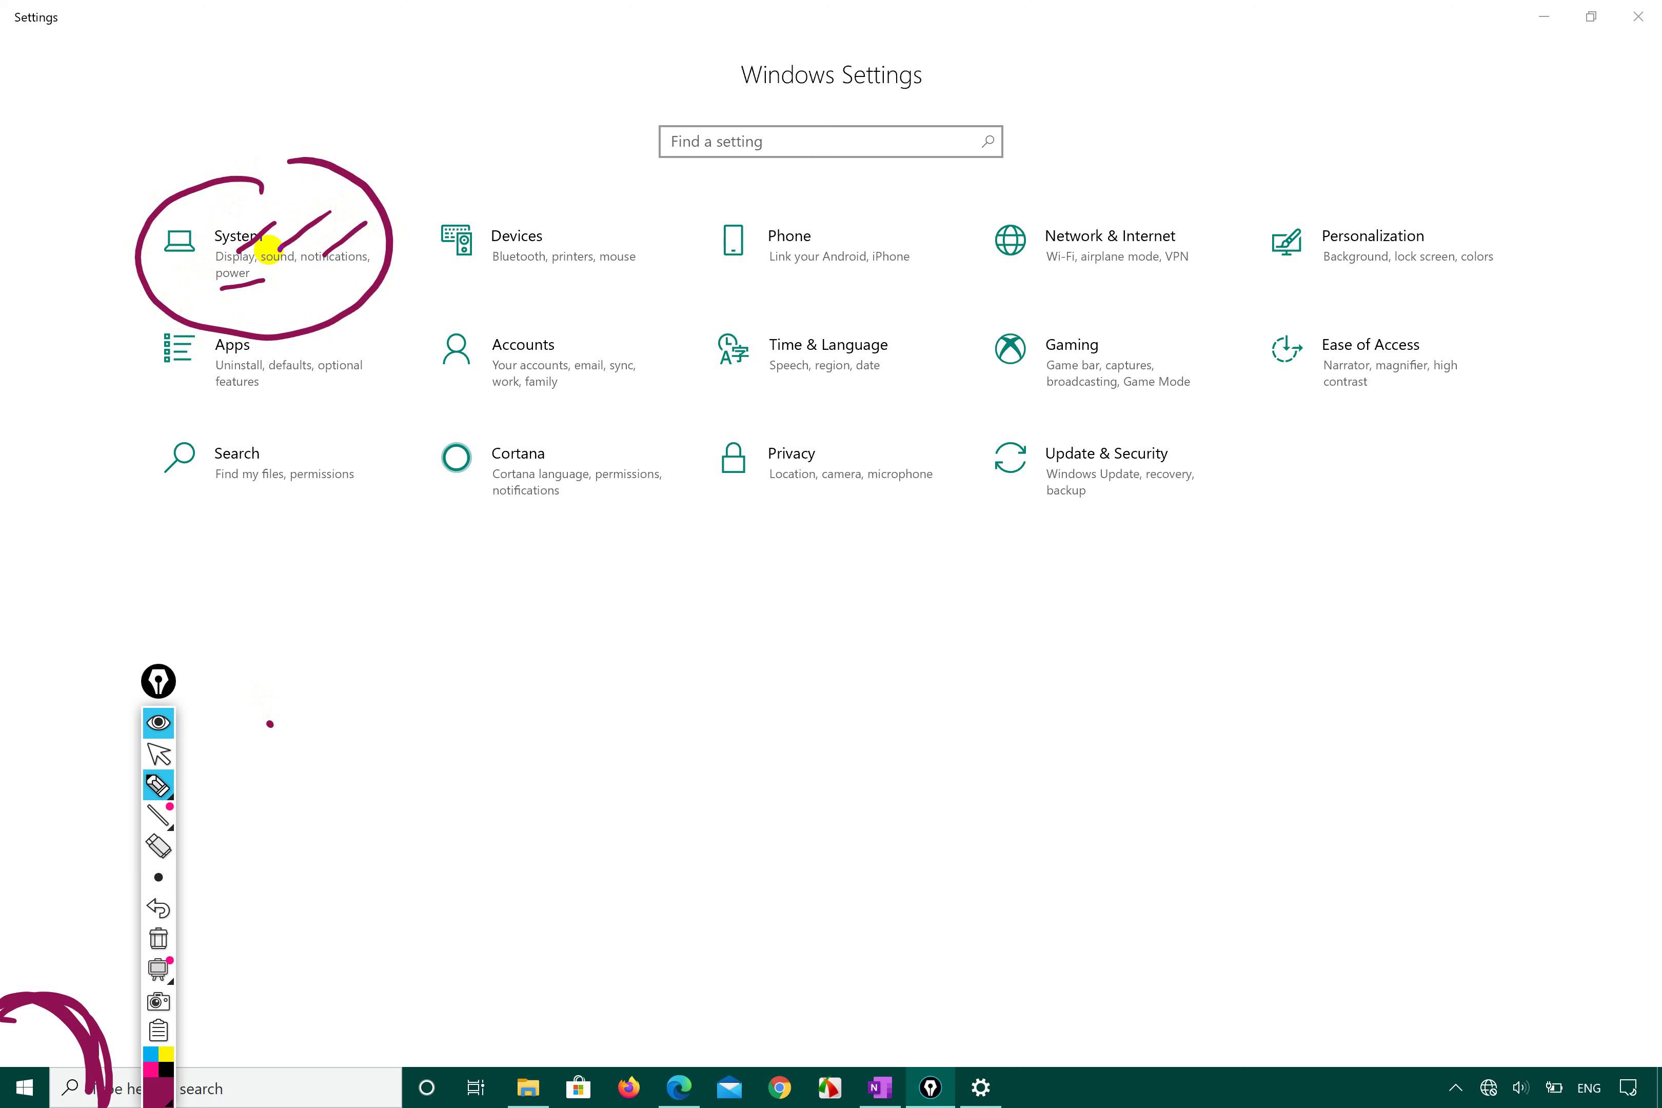
left_click_drag(555, 293, 570, 293)
mouse_move(639, 299)
left_mouse_down()
mouse_move(1102, 304)
mouse_move(1324, 494)
mouse_move(608, 413)
left_mouse_up()
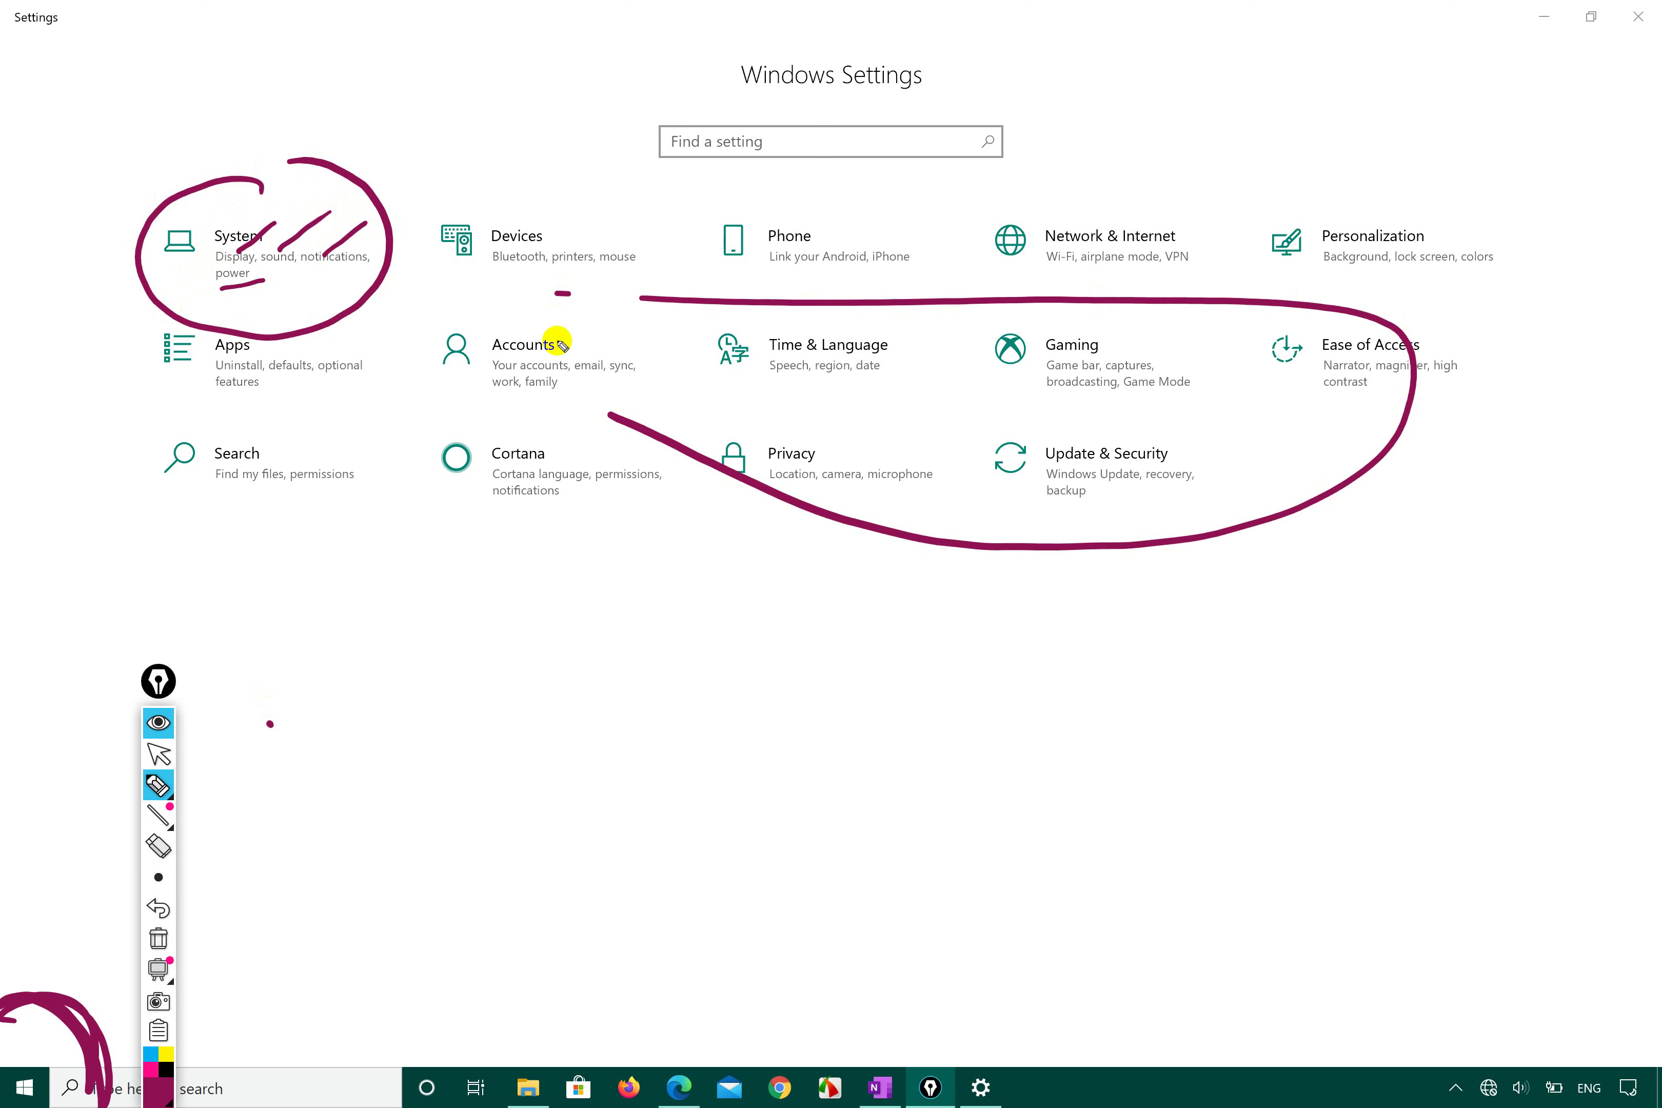
key("ctrl+z")
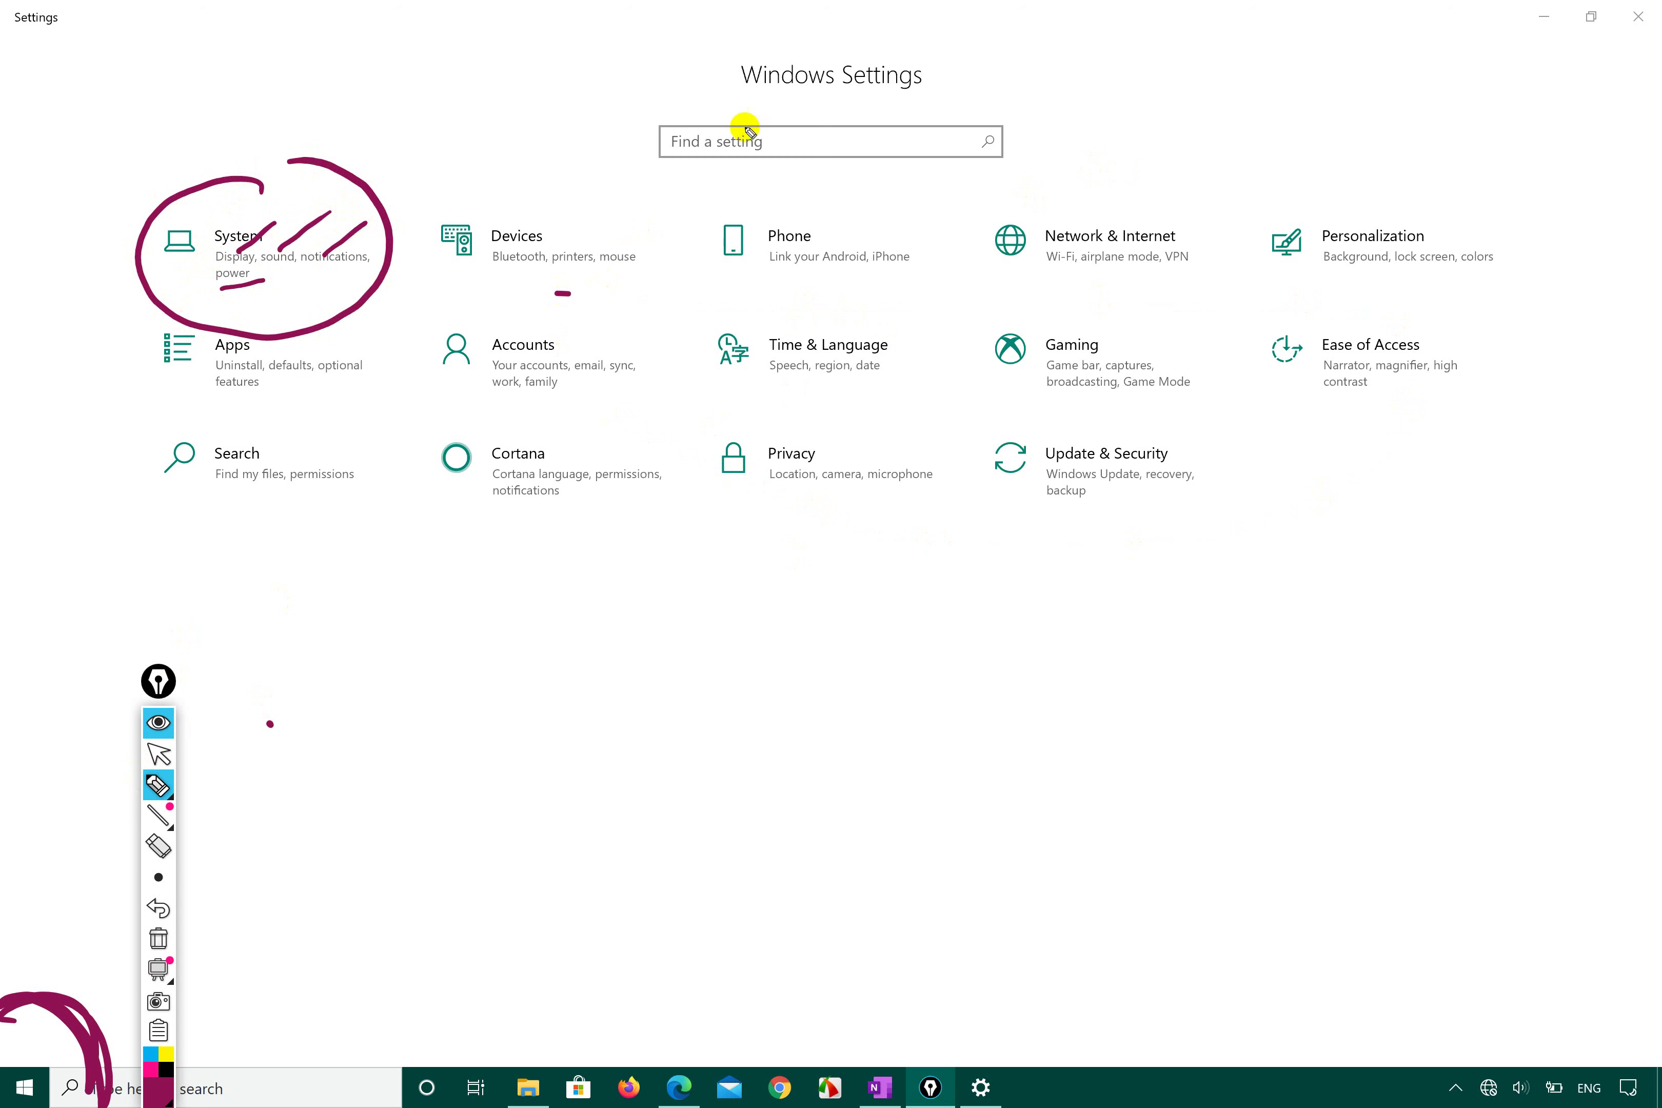
- Return to cursor mode, search the settings for "sleep", and clear the search text
left_click(158, 755)
left_click(681, 139)
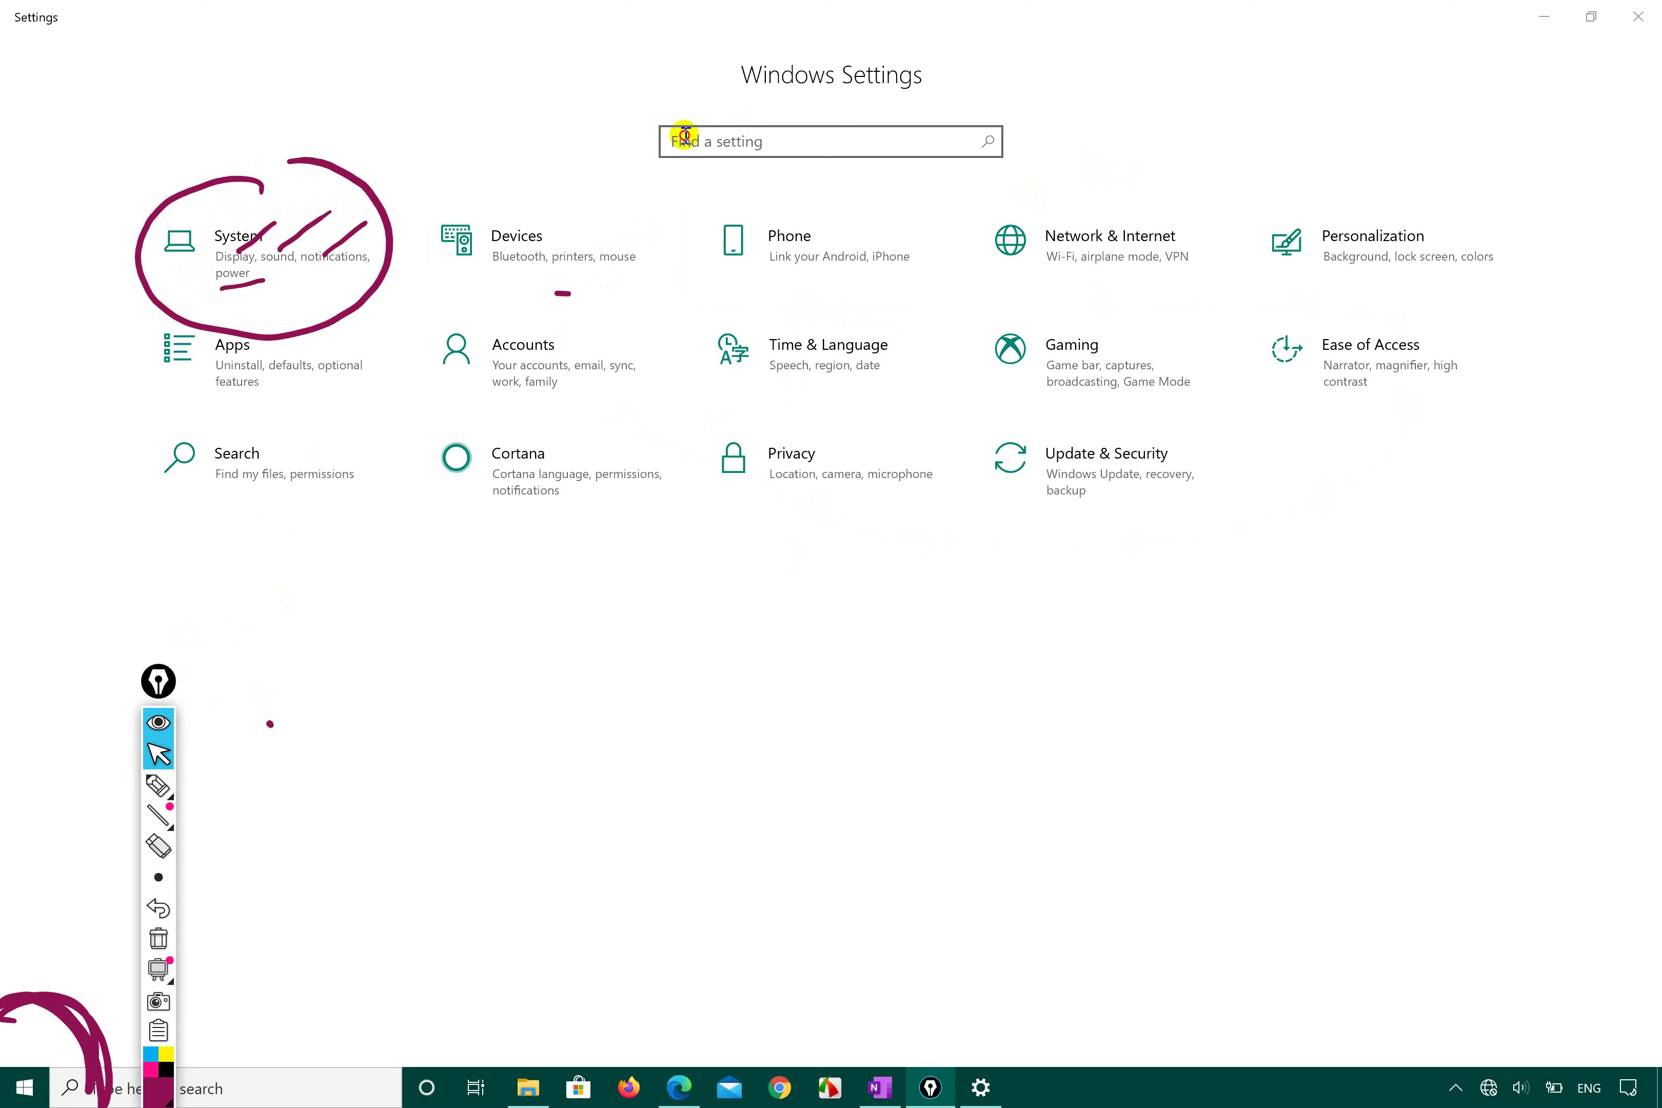
type("slee")
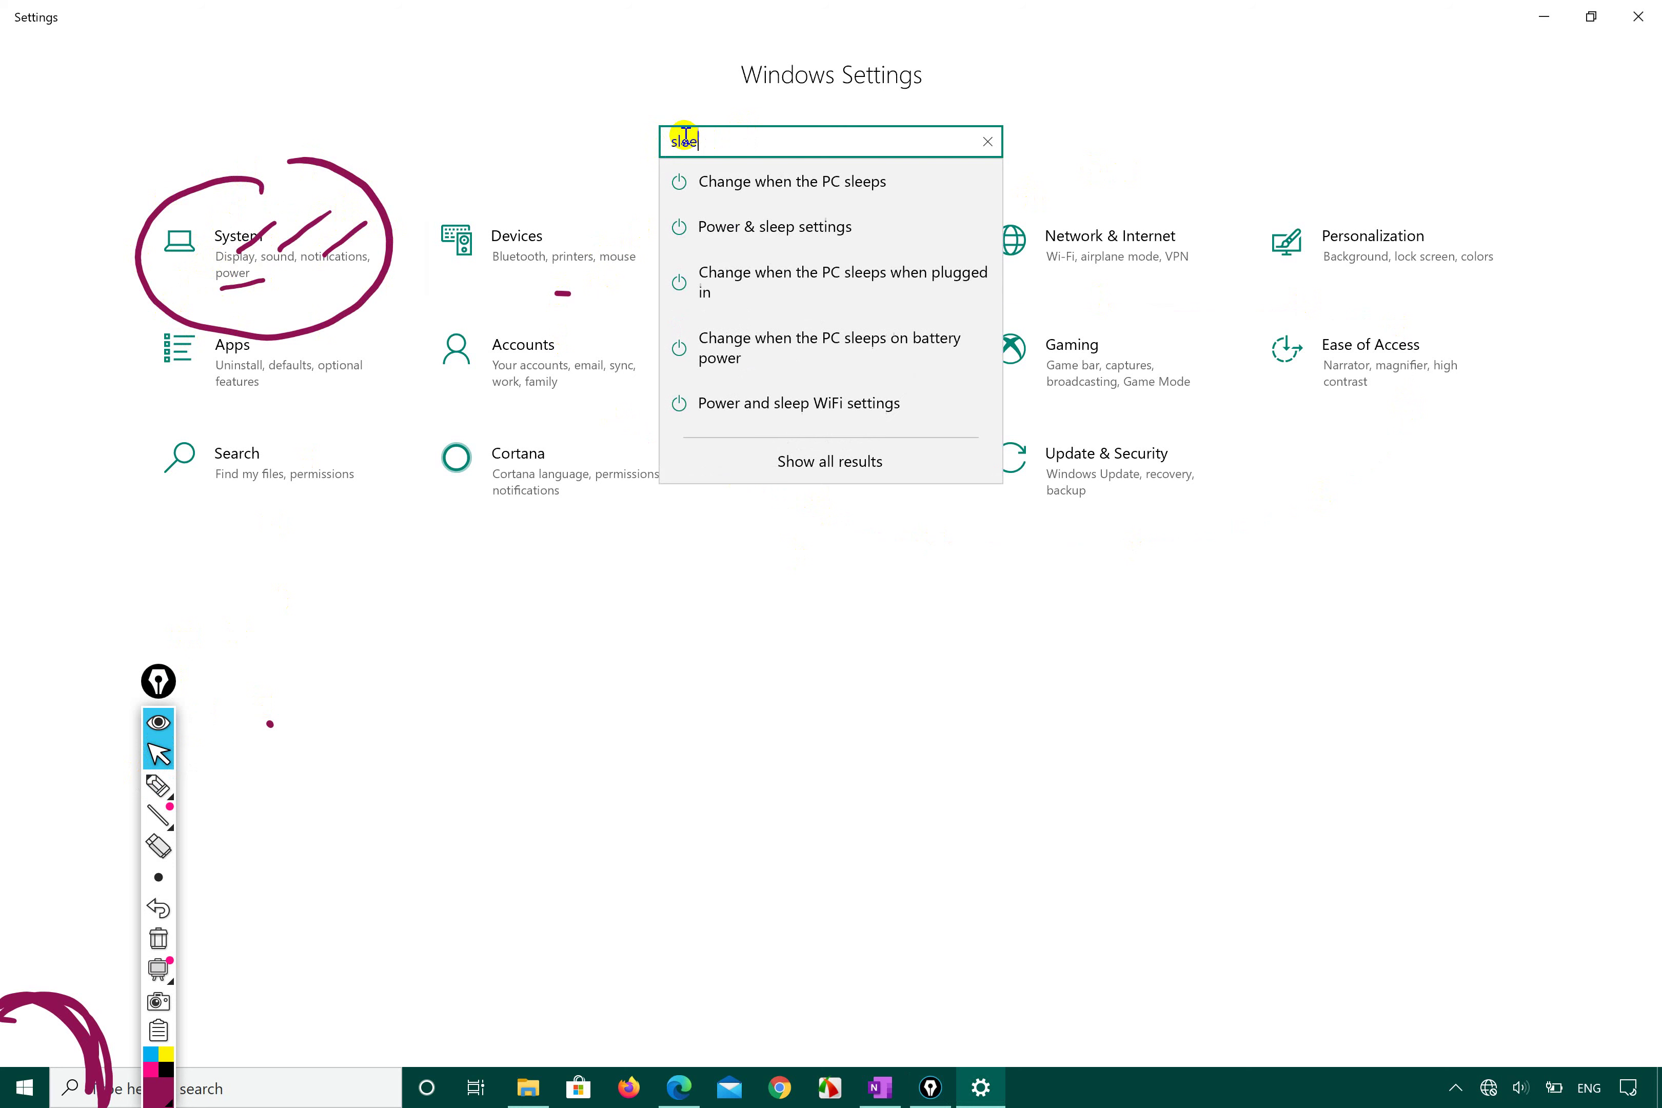
type("p")
key("BackSpace")
key("BackSpace")
key("BackSpace")
key("BackSpace")
key("BackSpace")
- Search the settings for "power" and clear the search text
type("power")
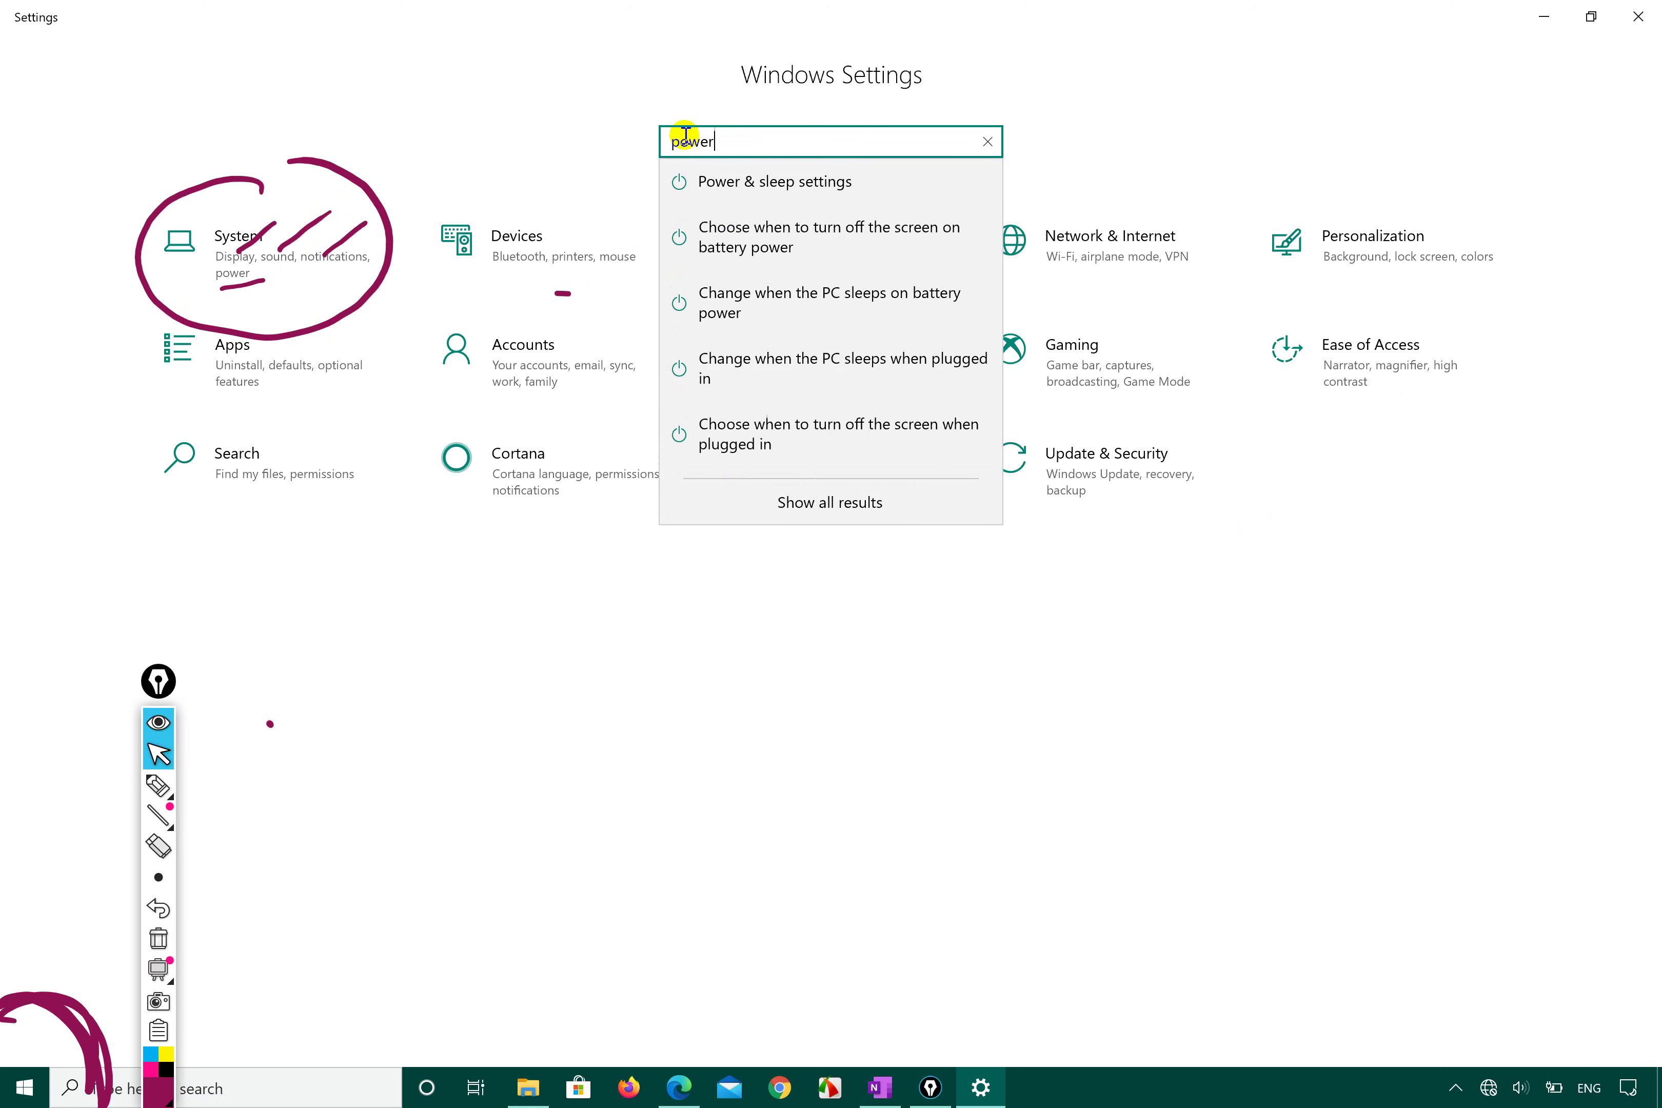
key("BackSpace")
key("BackSpace")
key("BackSpace")
key("BackSpace")
key("BackSpace")
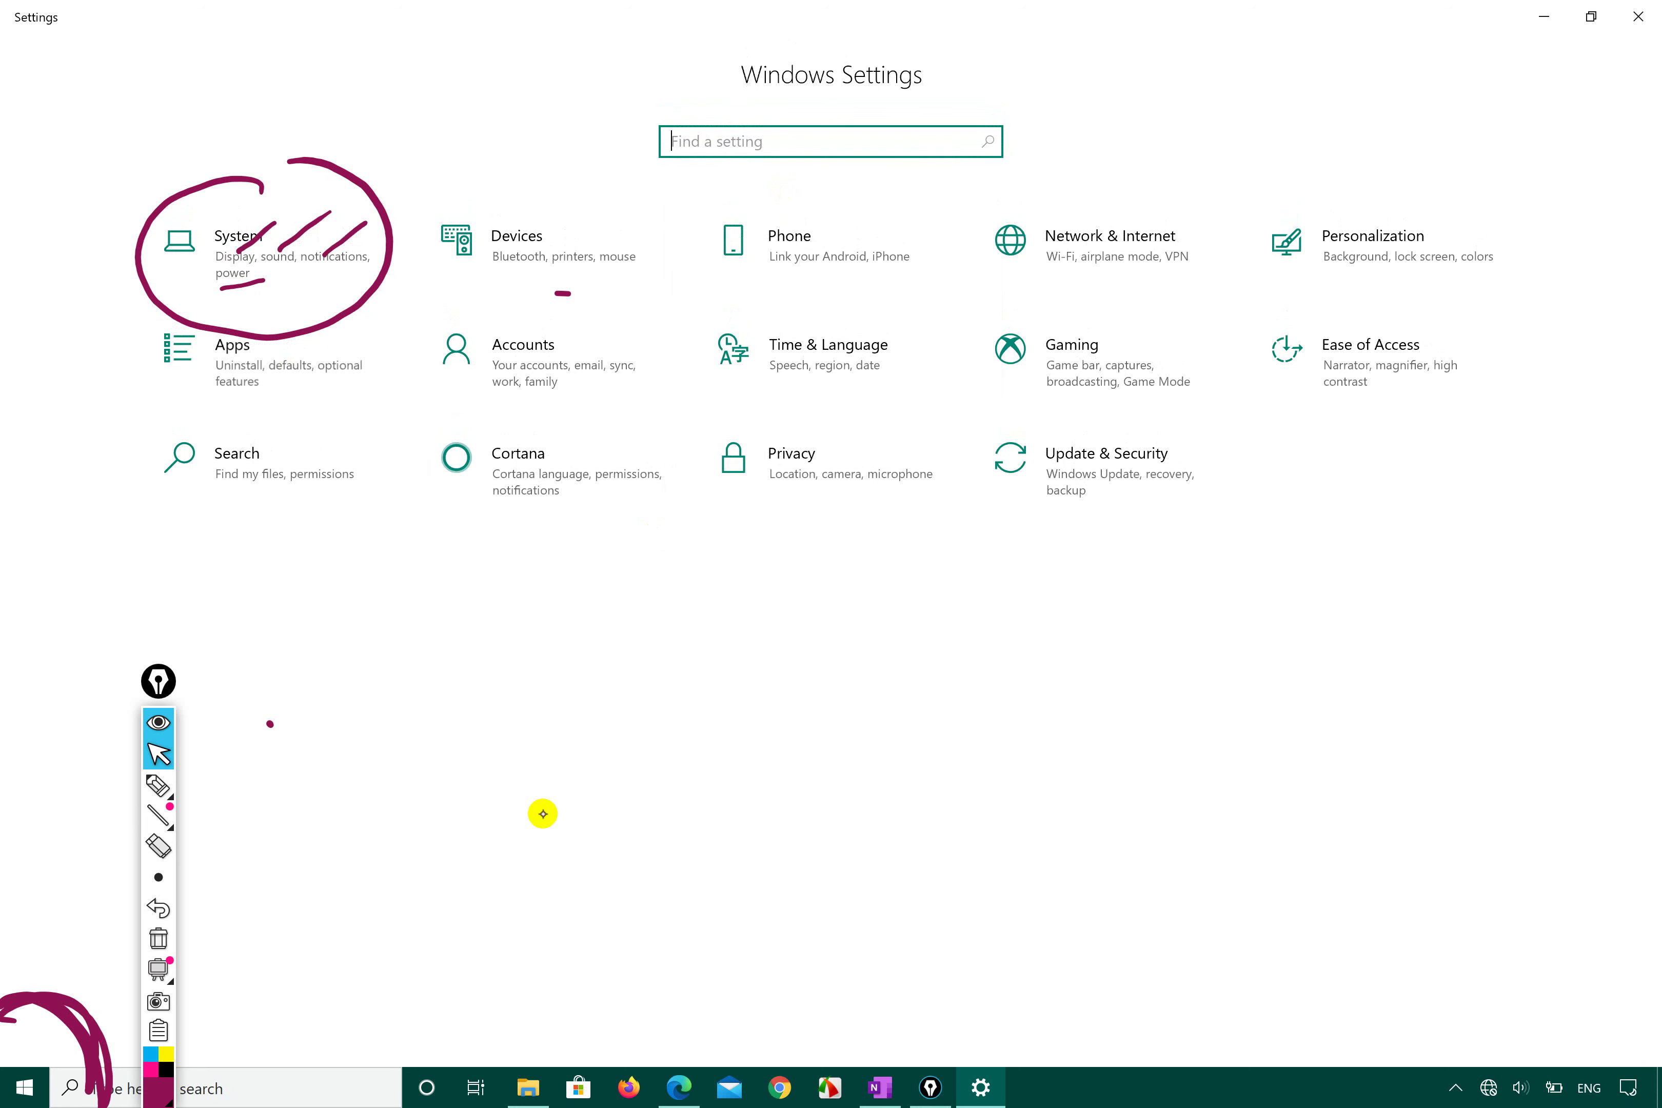
- Erase the circle and the marks over the System category's name and return to cursor mode
left_click(158, 785)
mouse_move(251, 332)
left_mouse_down()
mouse_move(267, 230)
mouse_move(274, 272)
left_mouse_up()
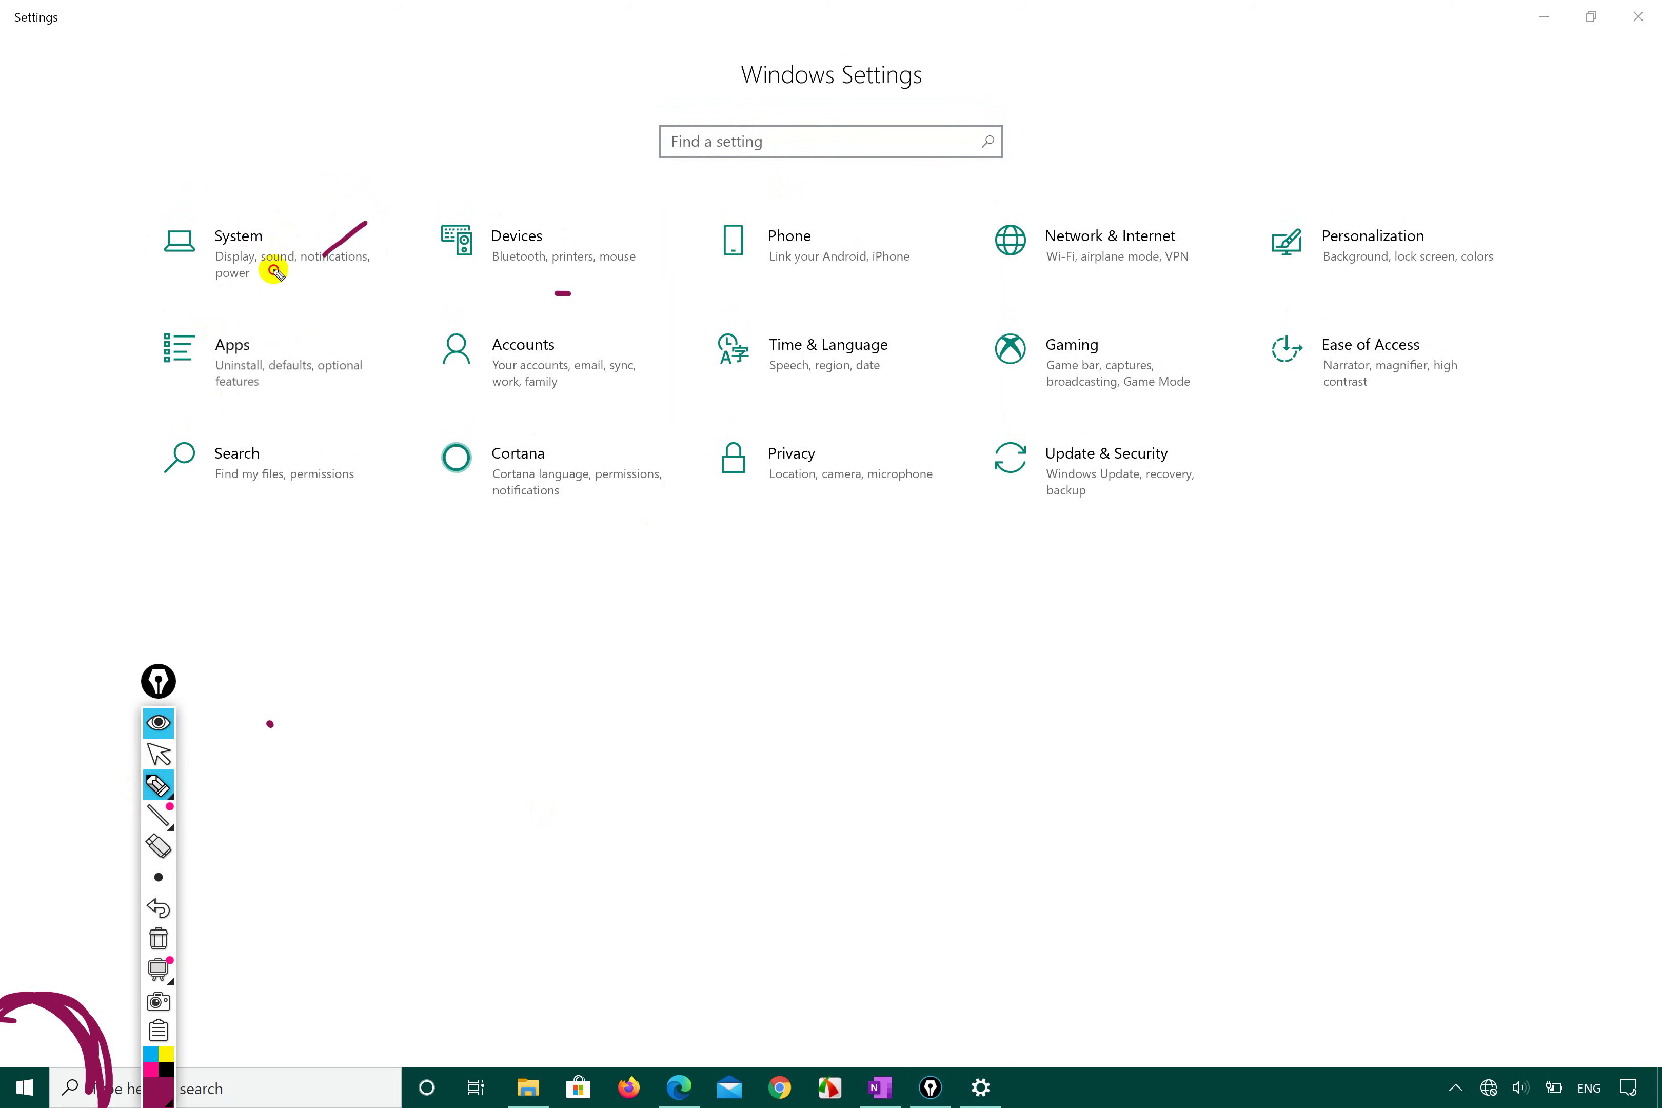
left_click(172, 759)
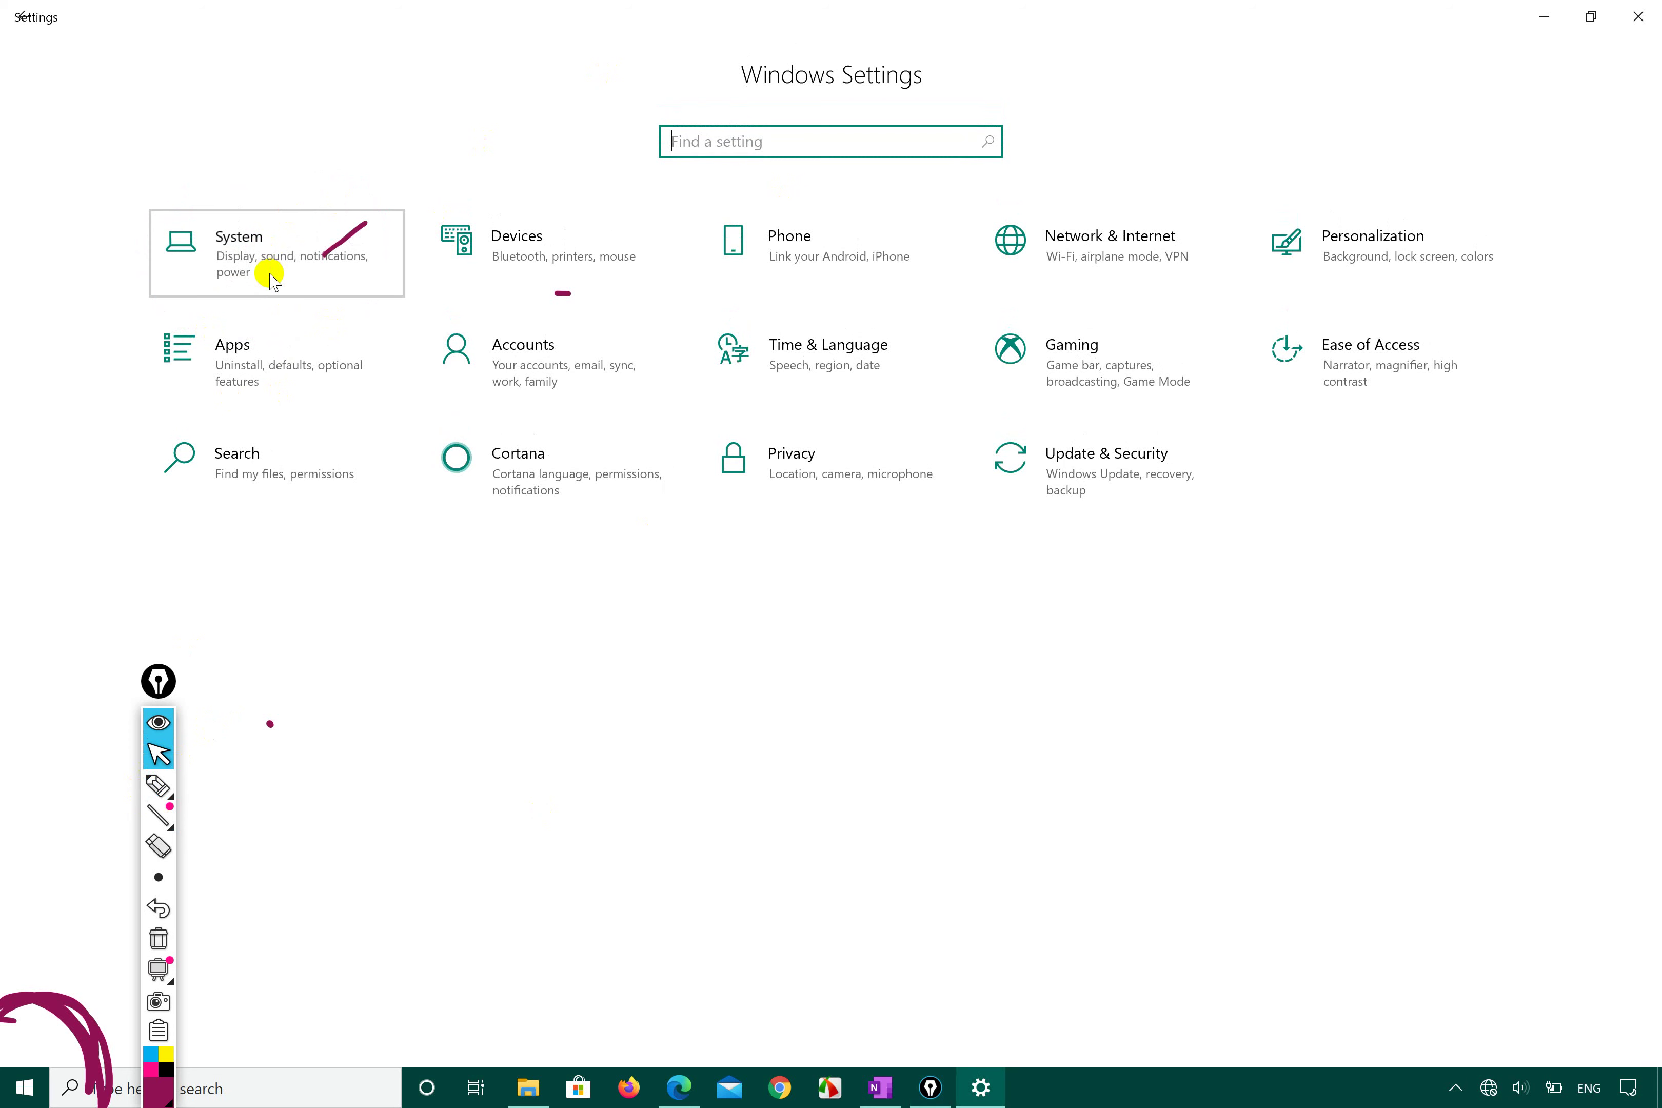
- Open the System category and review the Display page down to the resolution and orientation options
left_click(274, 279)
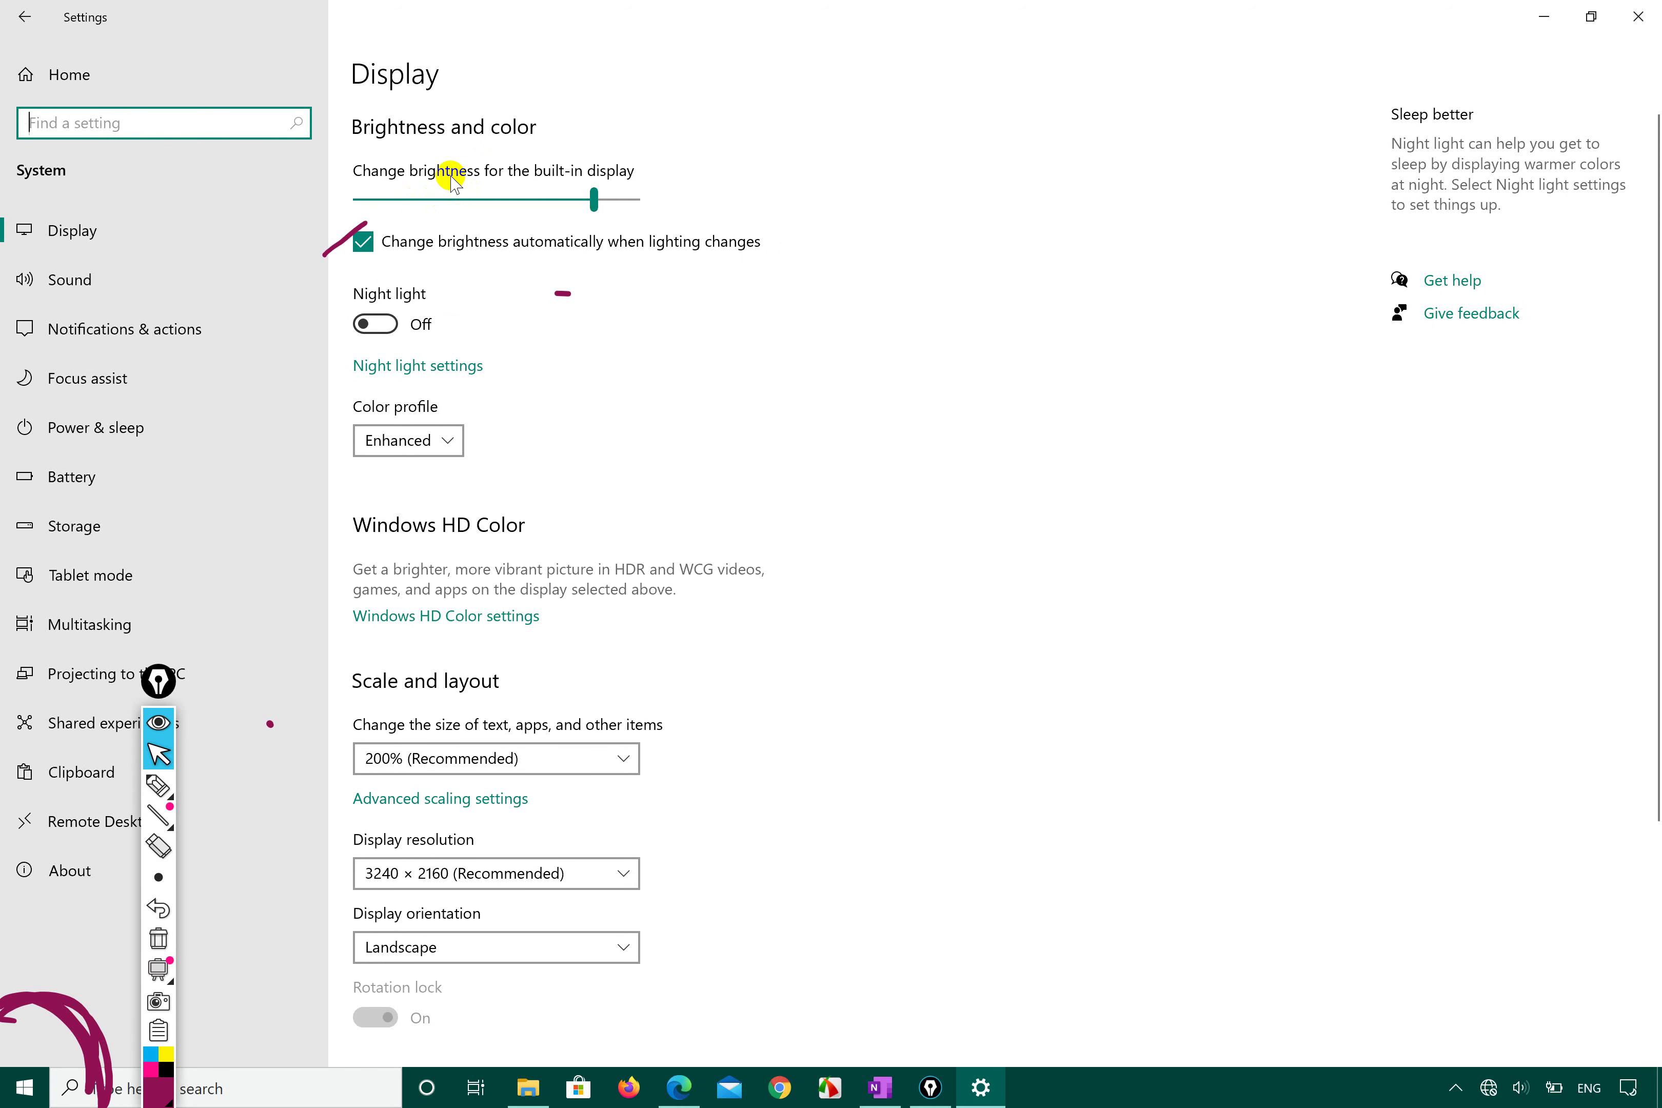
scroll(495, 373, "down", 5)
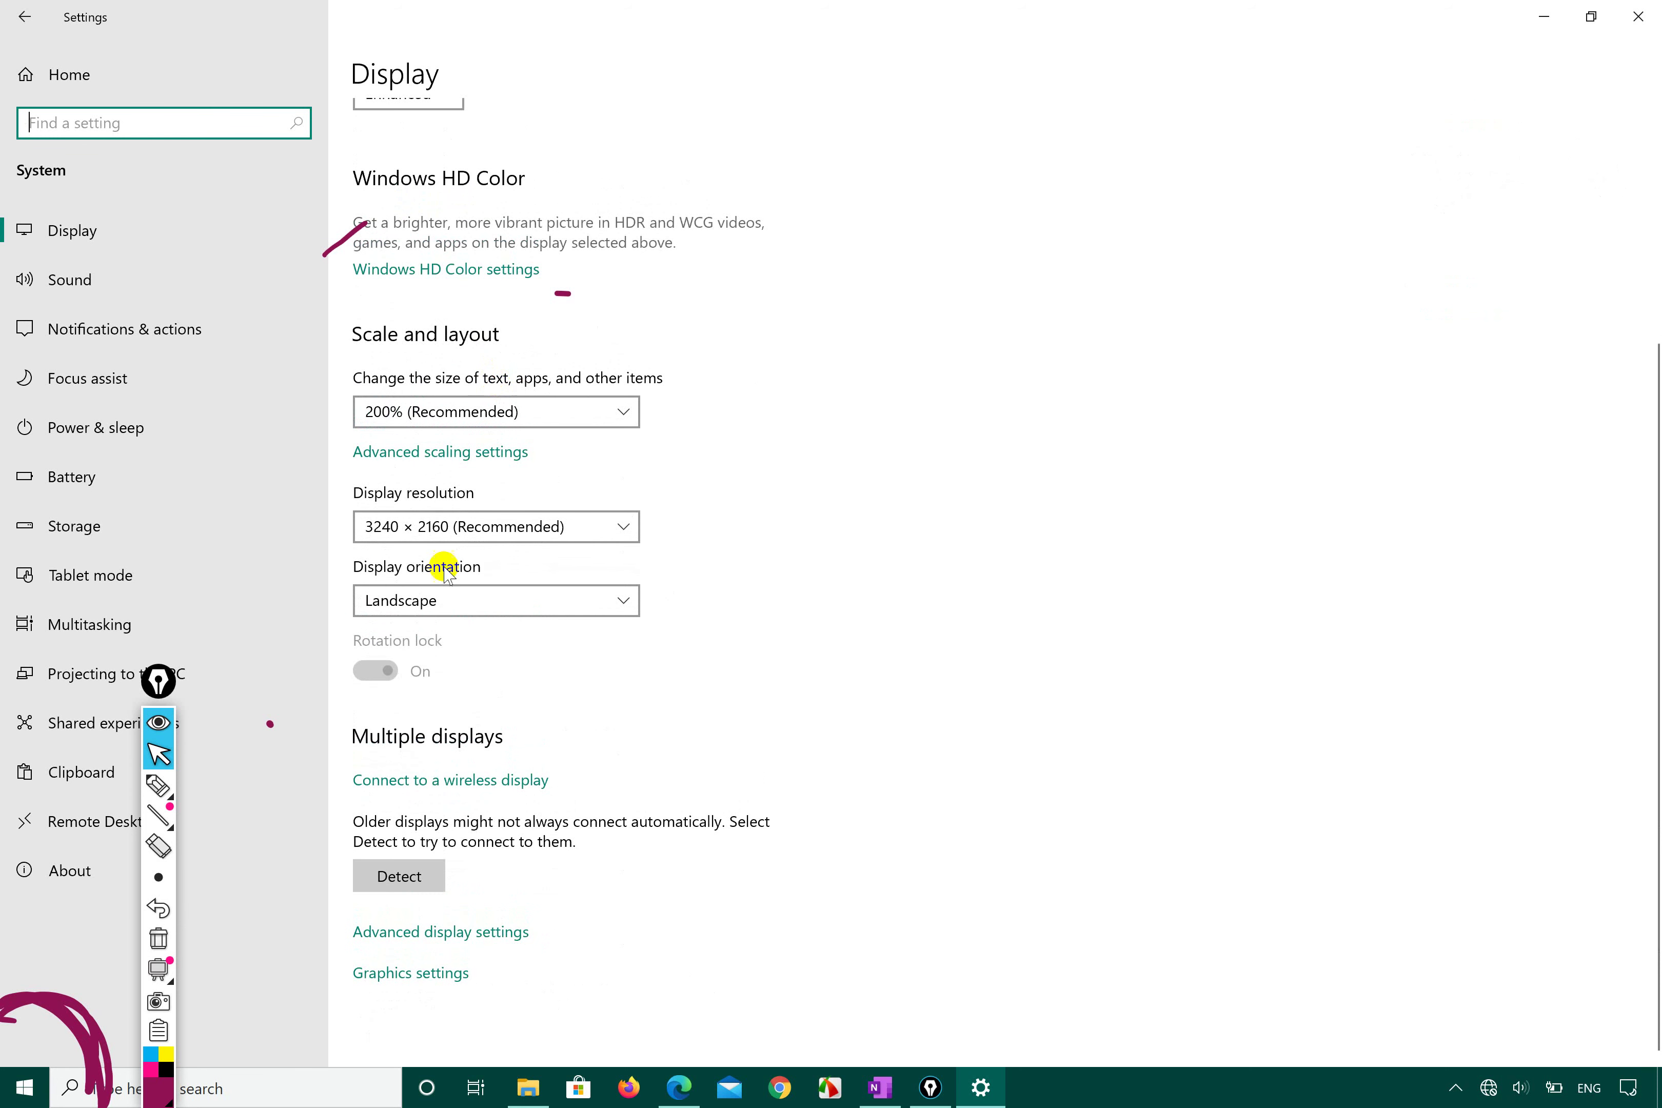
left_click(534, 634)
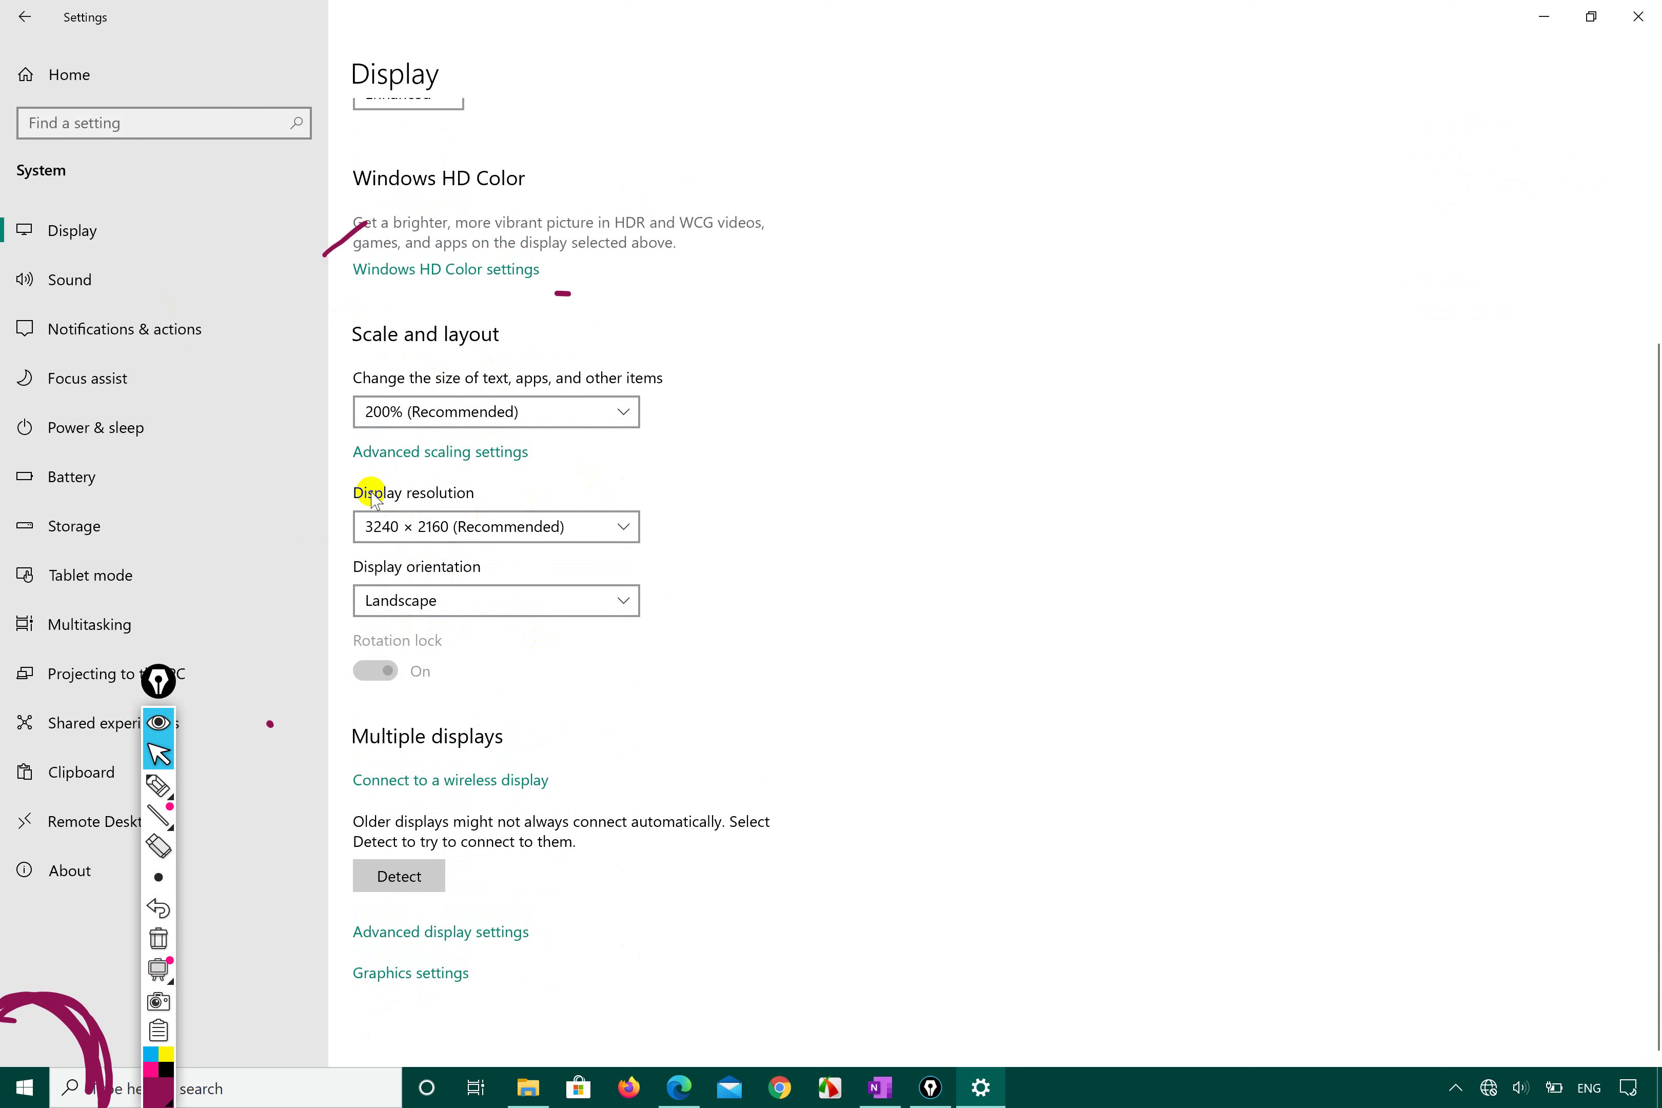
- Circle the Power & sleep entry with the pen, return to cursor mode, and open its page
left_click(158, 786)
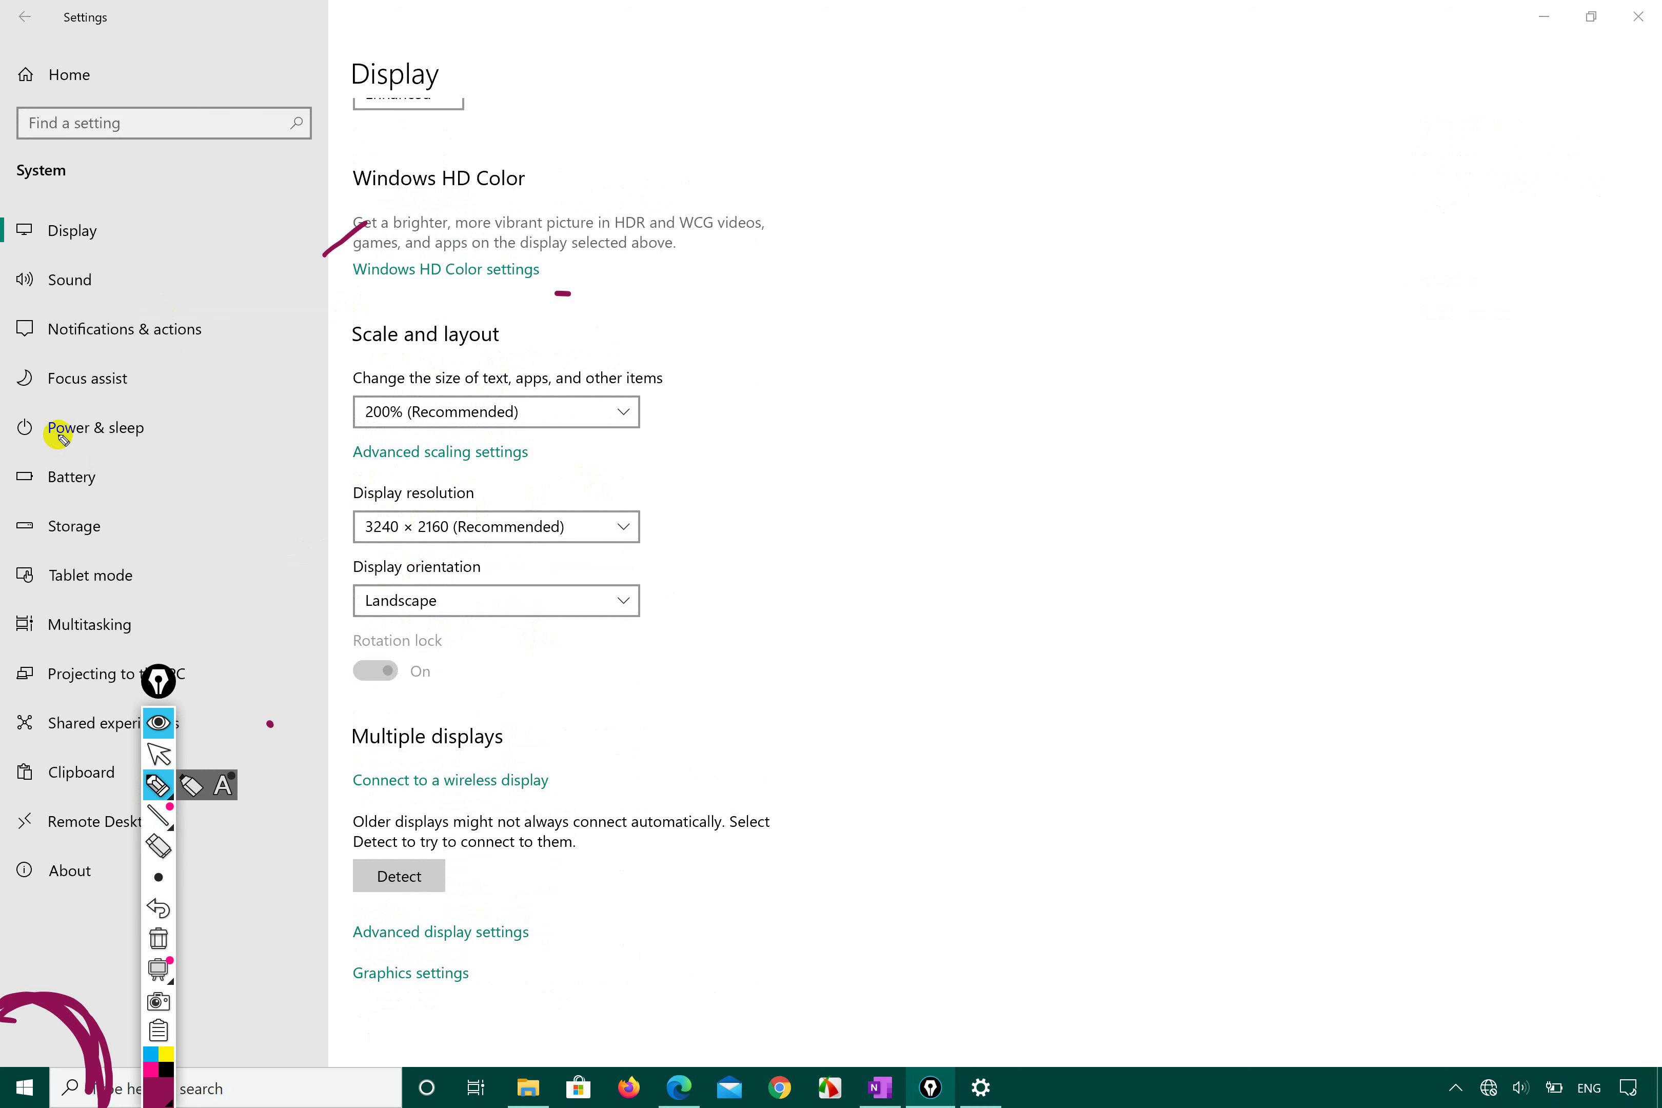
mouse_move(26, 438)
left_mouse_down()
mouse_move(156, 471)
mouse_move(241, 378)
mouse_move(11, 429)
left_mouse_up()
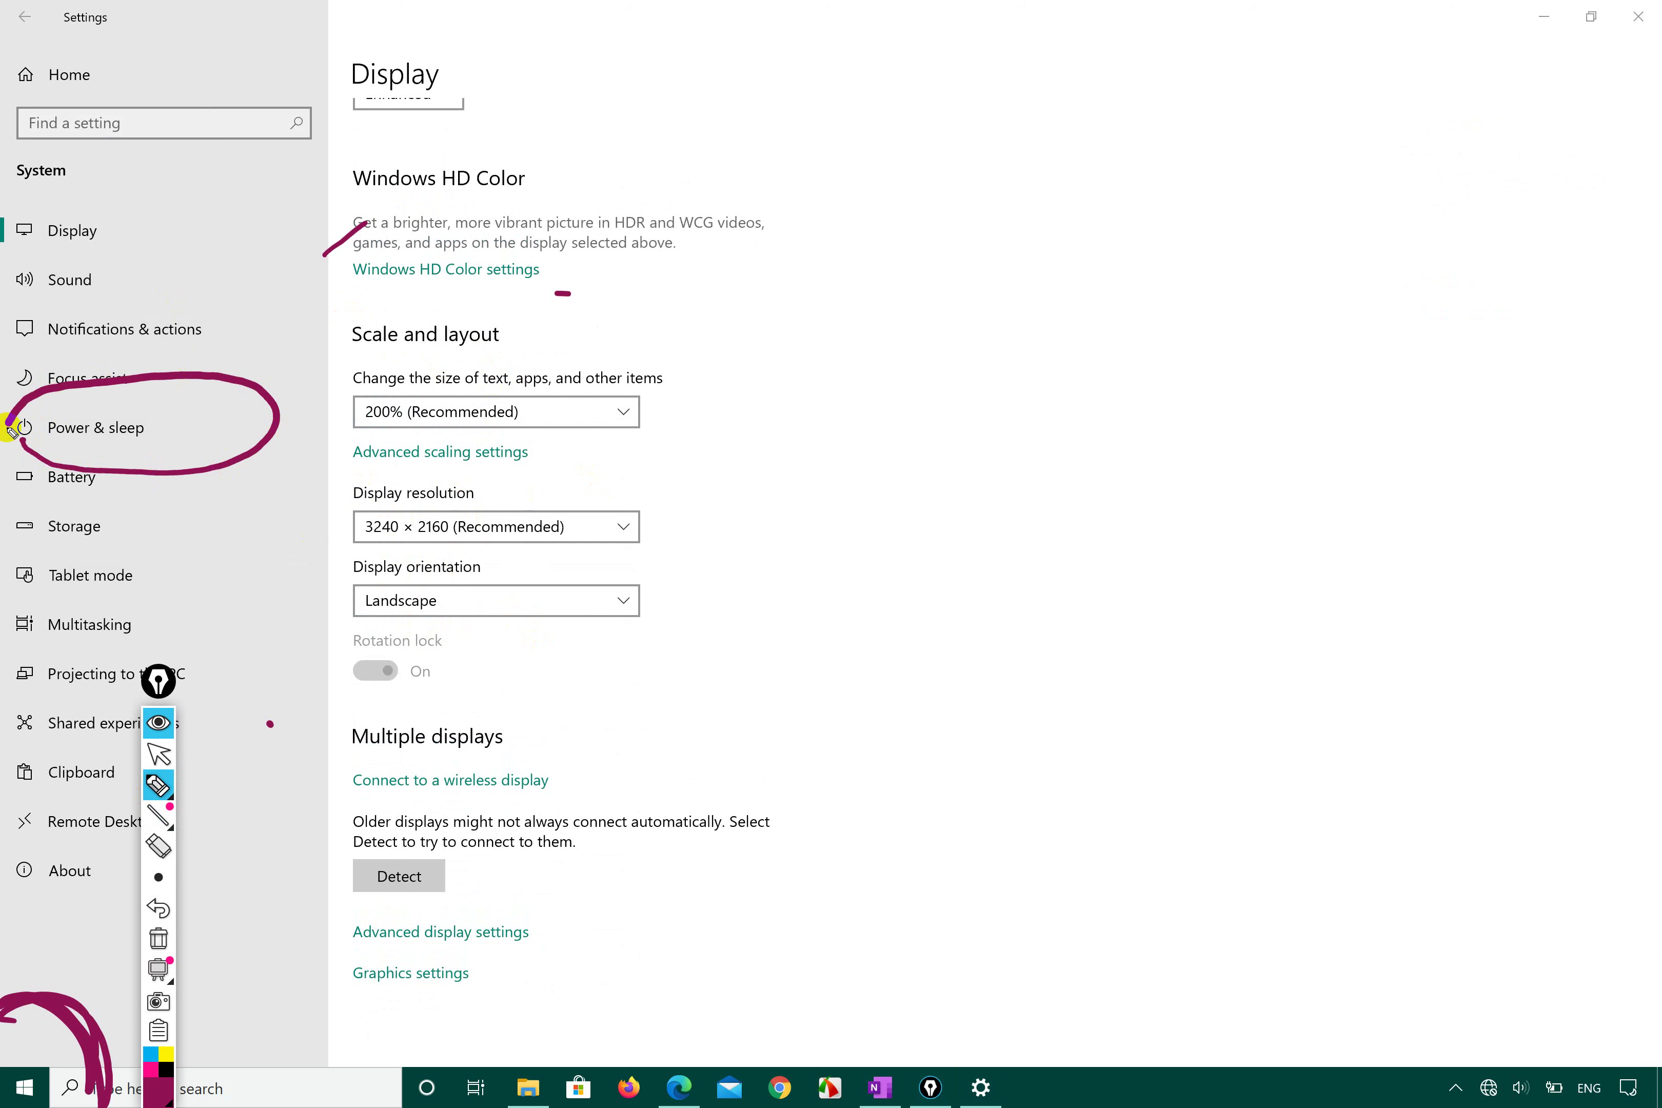
mouse_move(472, 549)
left_mouse_down()
mouse_move(542, 605)
mouse_move(395, 412)
mouse_move(650, 341)
mouse_move(512, 463)
left_mouse_up()
key("ctrl+z")
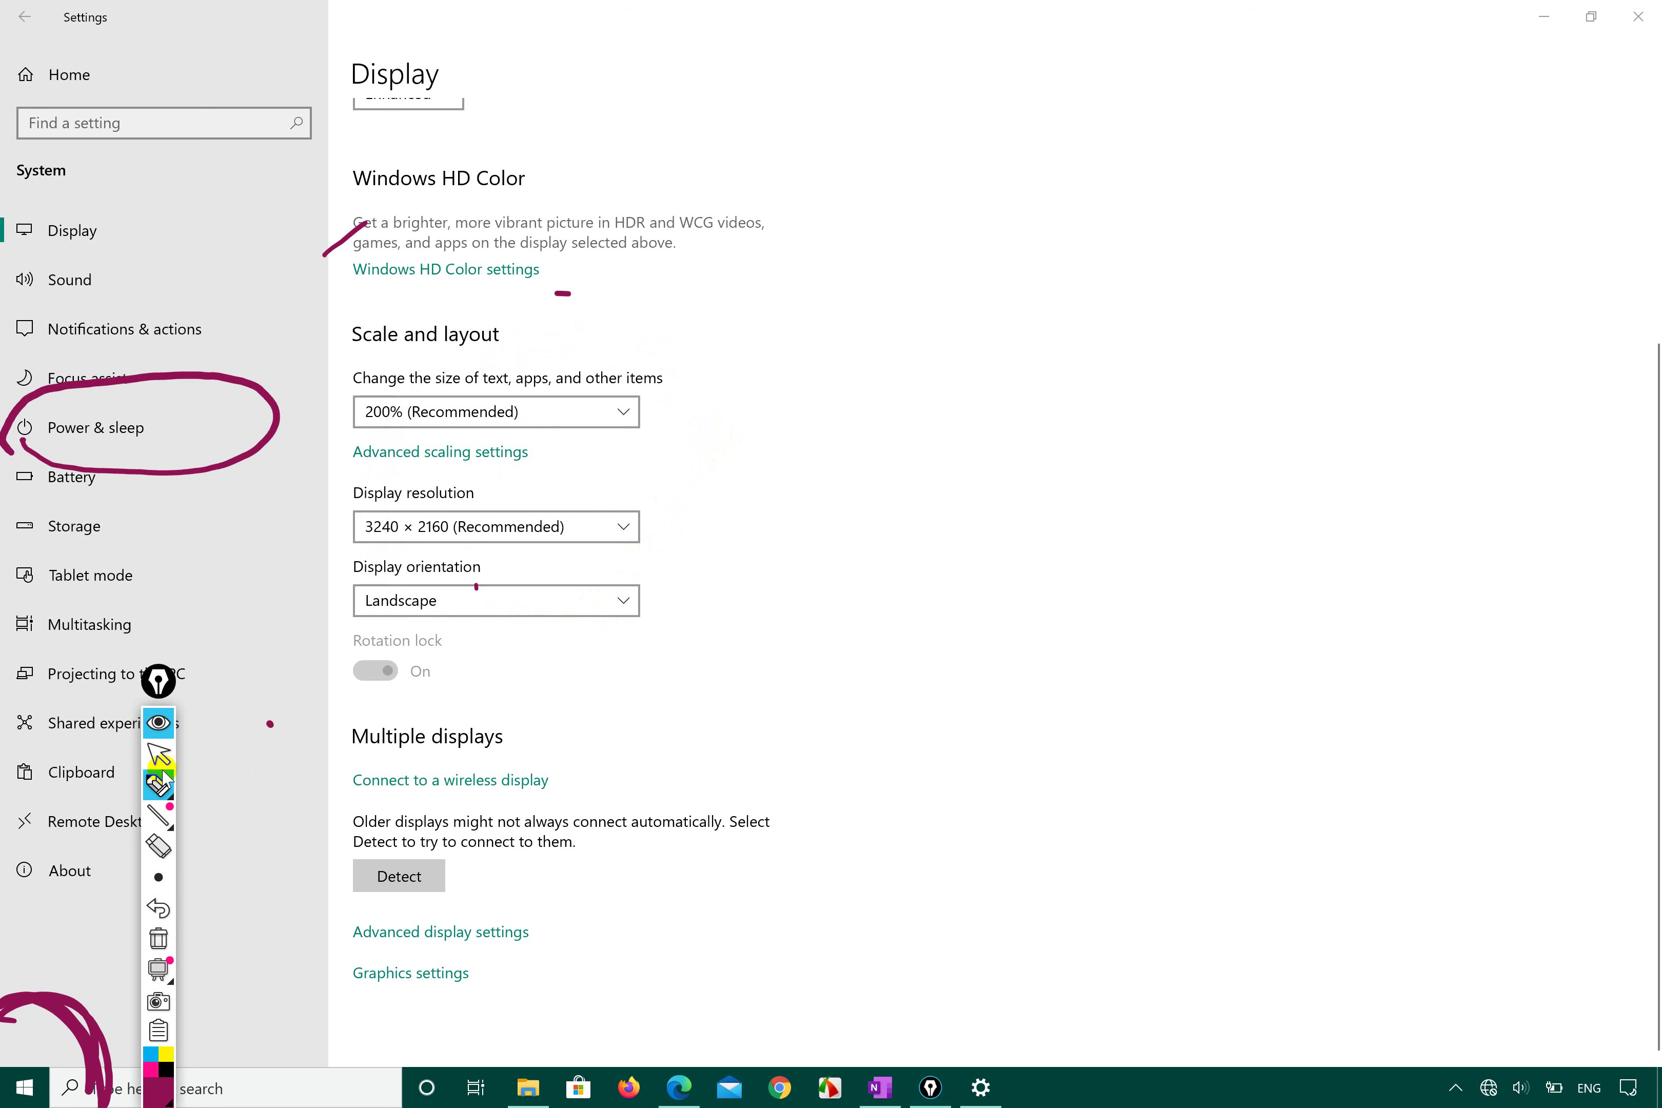
left_click(158, 754)
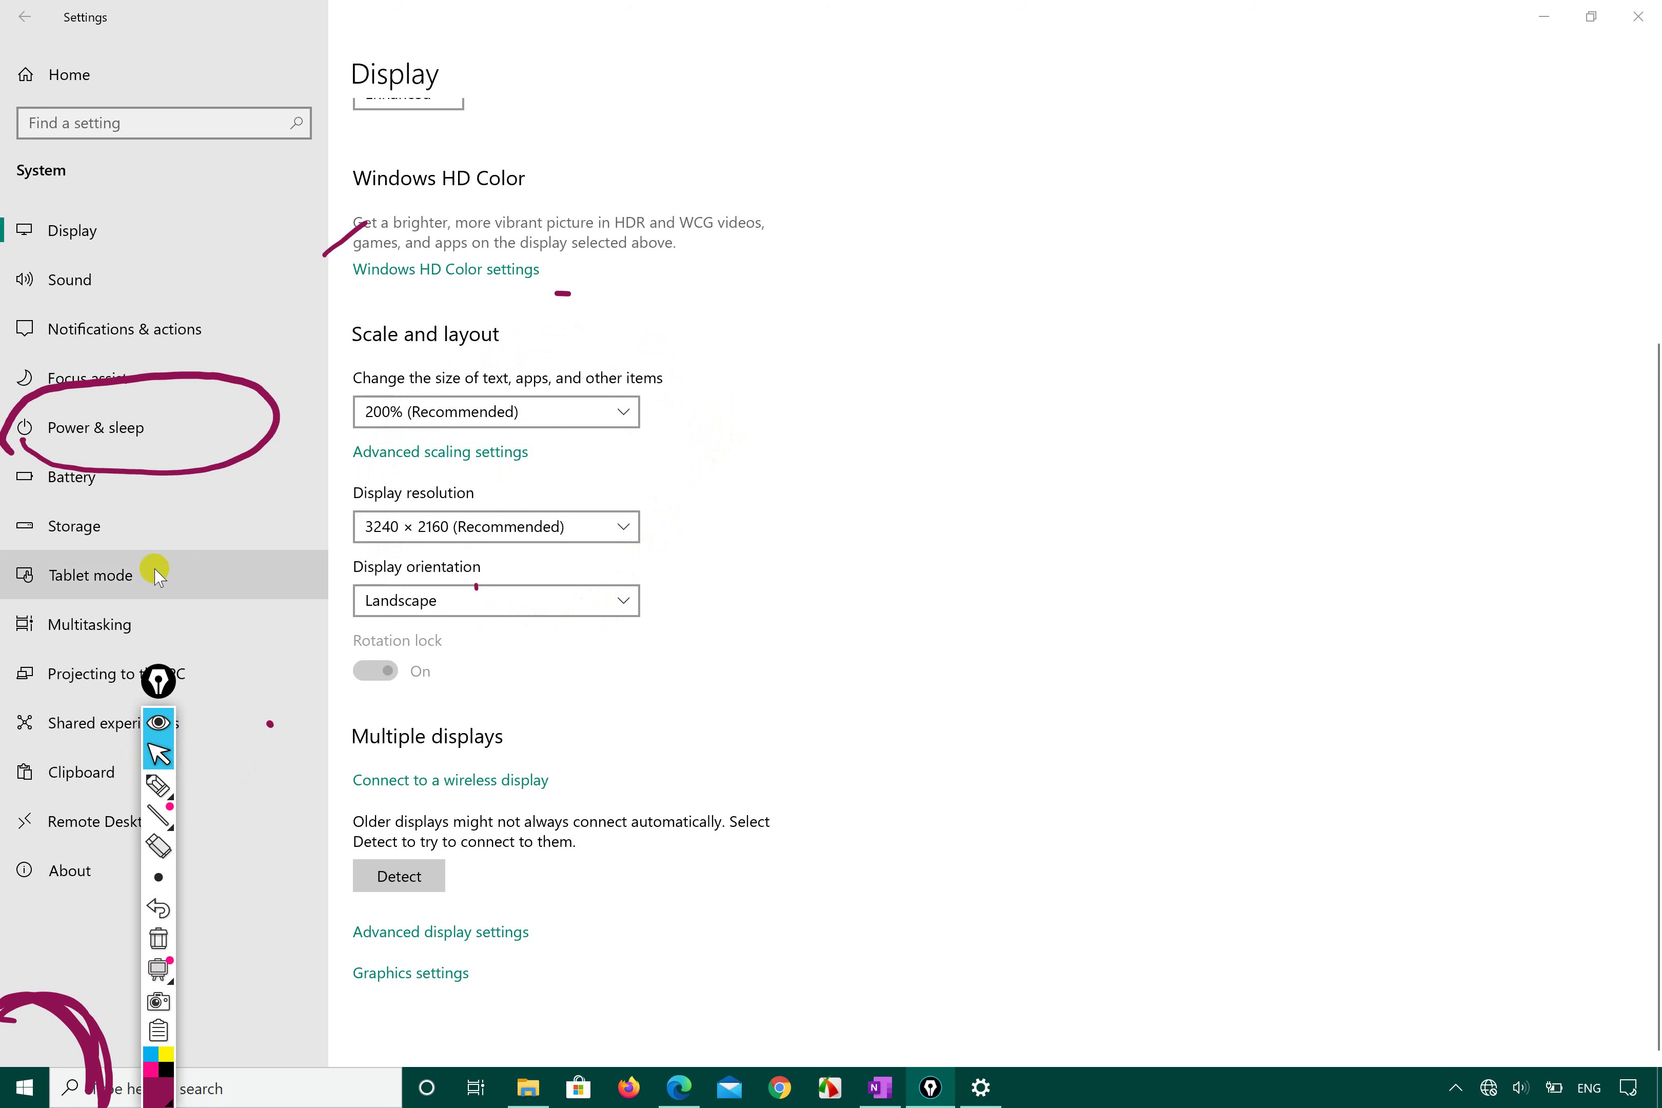
left_click(123, 434)
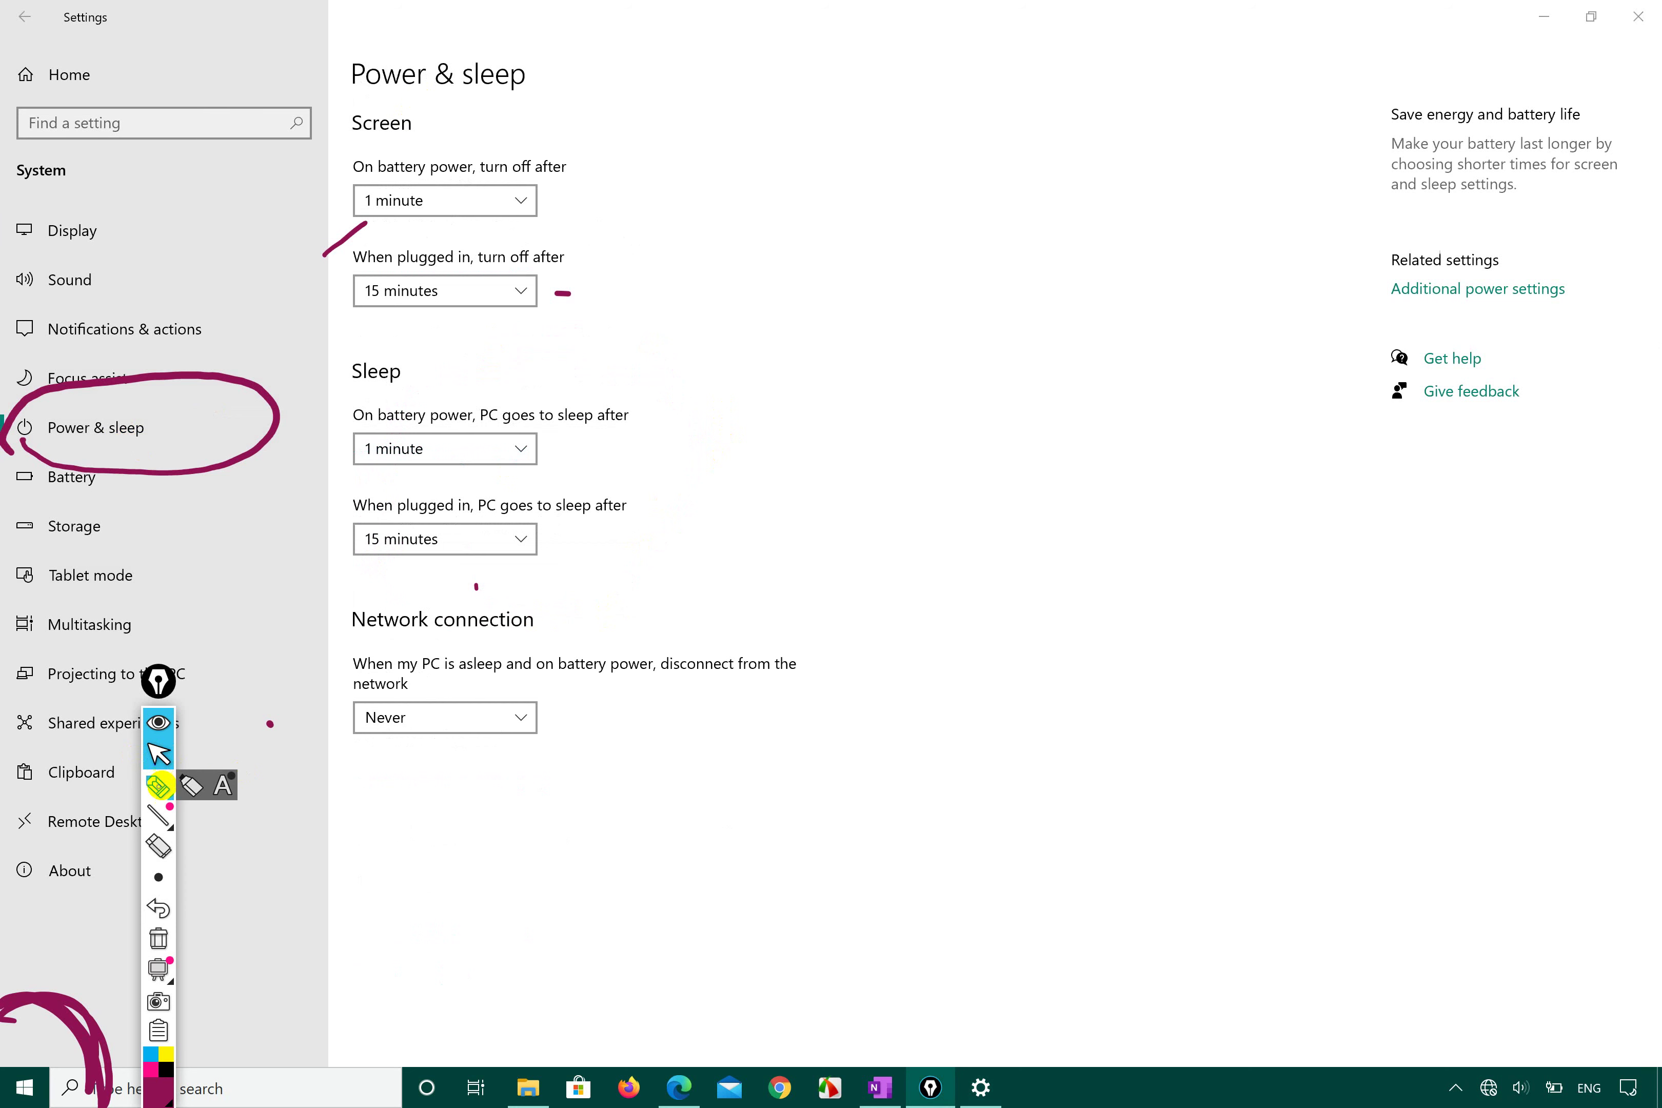
- Tick the Screen and Sleep headings with the pen and clear all annotations from the screen
left_click(158, 786)
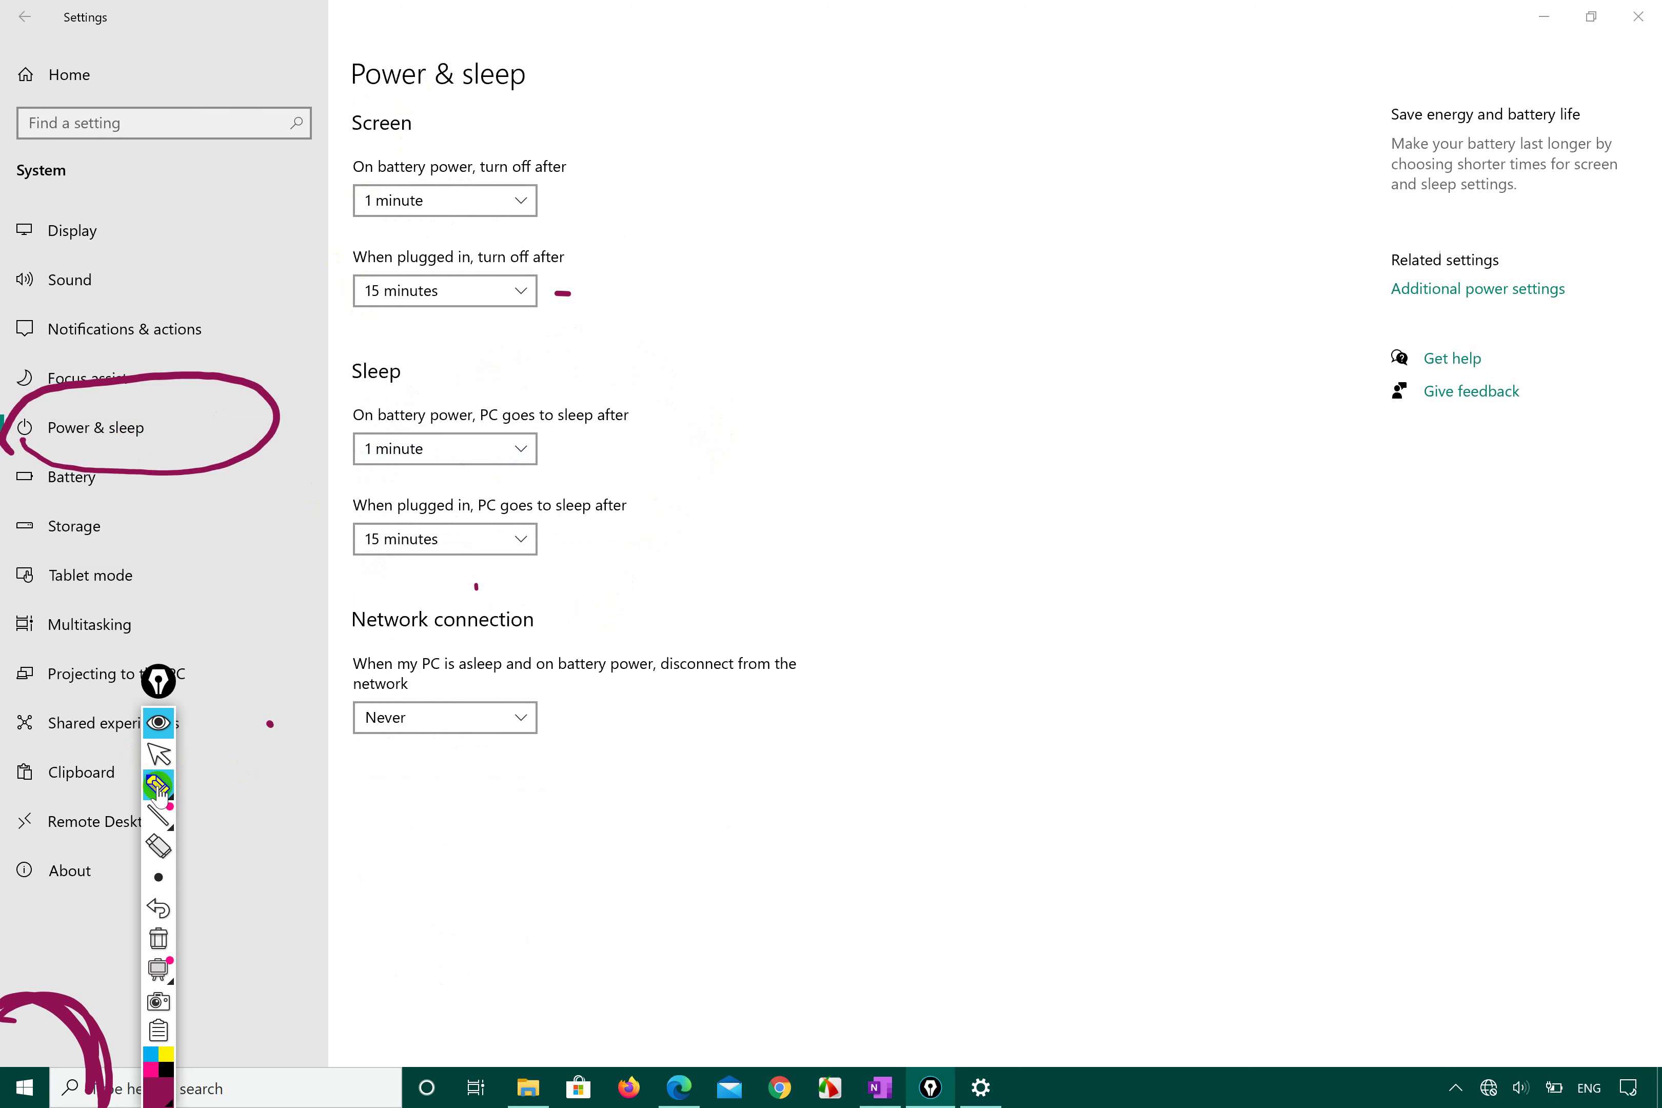
mouse_move(346, 136)
left_mouse_down()
mouse_move(438, 148)
mouse_move(537, 77)
left_mouse_up()
left_click_drag(376, 383, 513, 349)
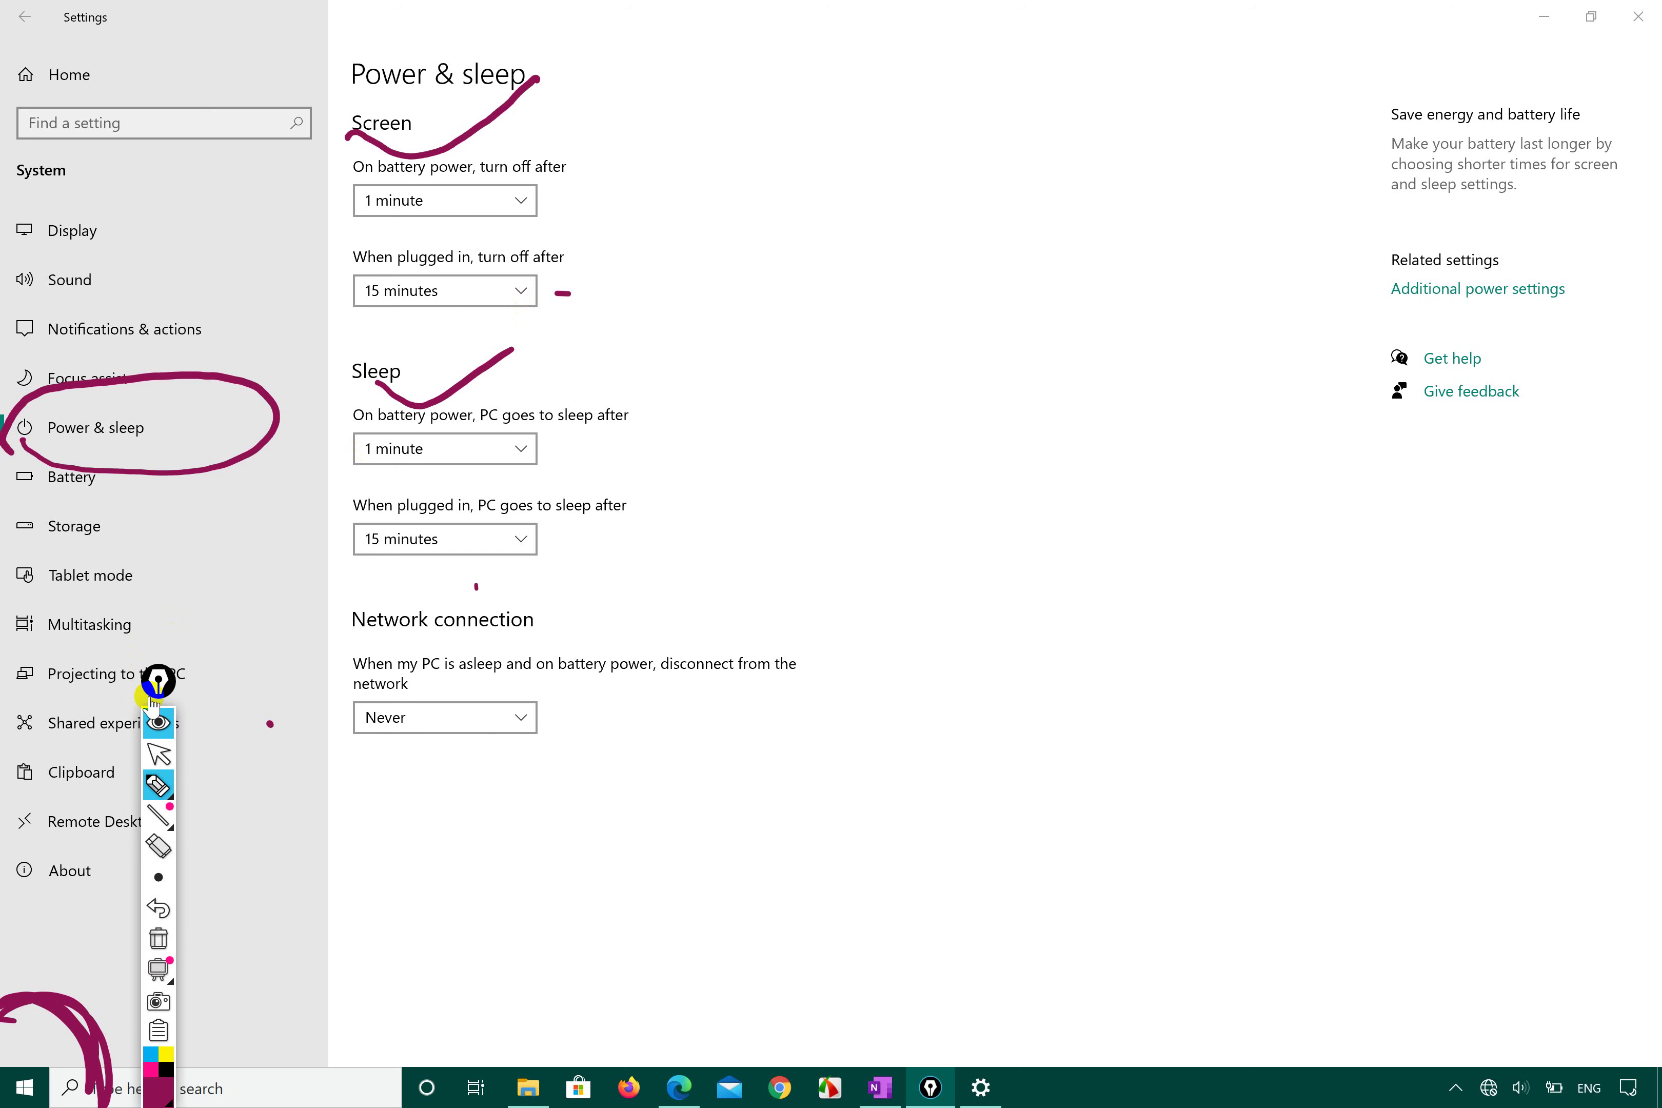
left_click(164, 685)
left_click(158, 935)
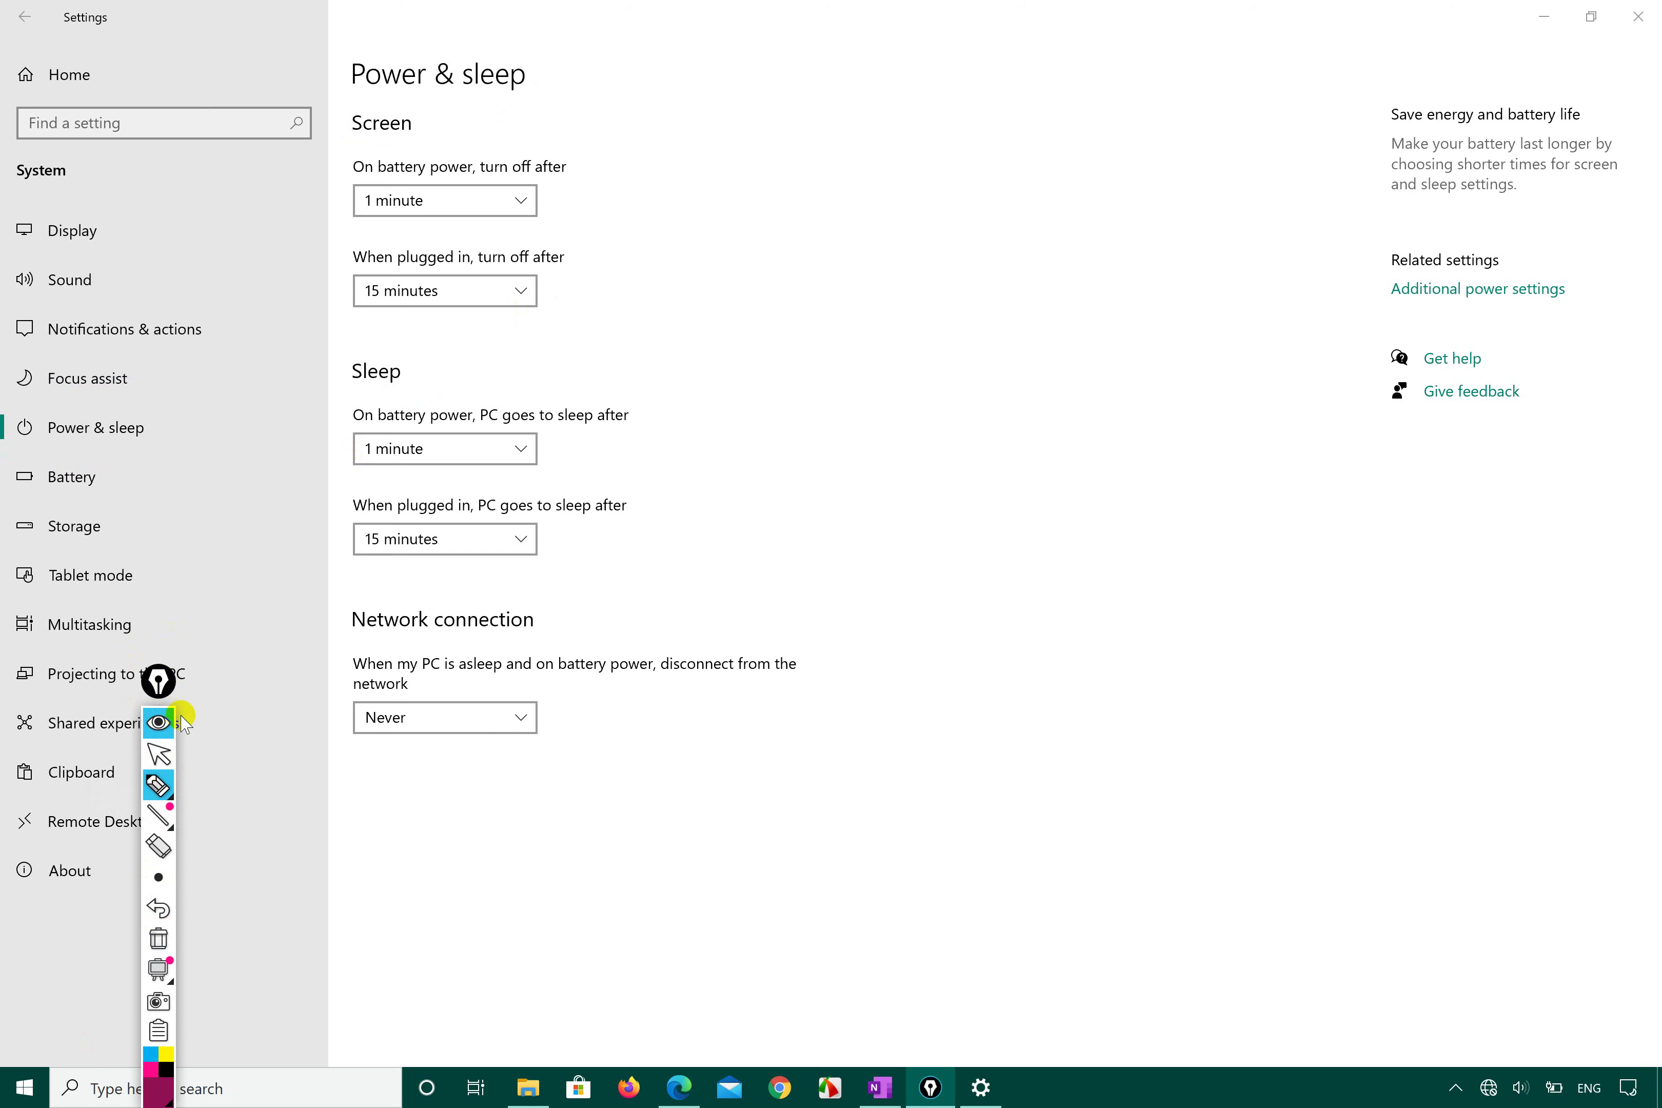
- Tick the battery-power options under Screen and Sleep twice with the pen, and erase these ticks
left_click(157, 785)
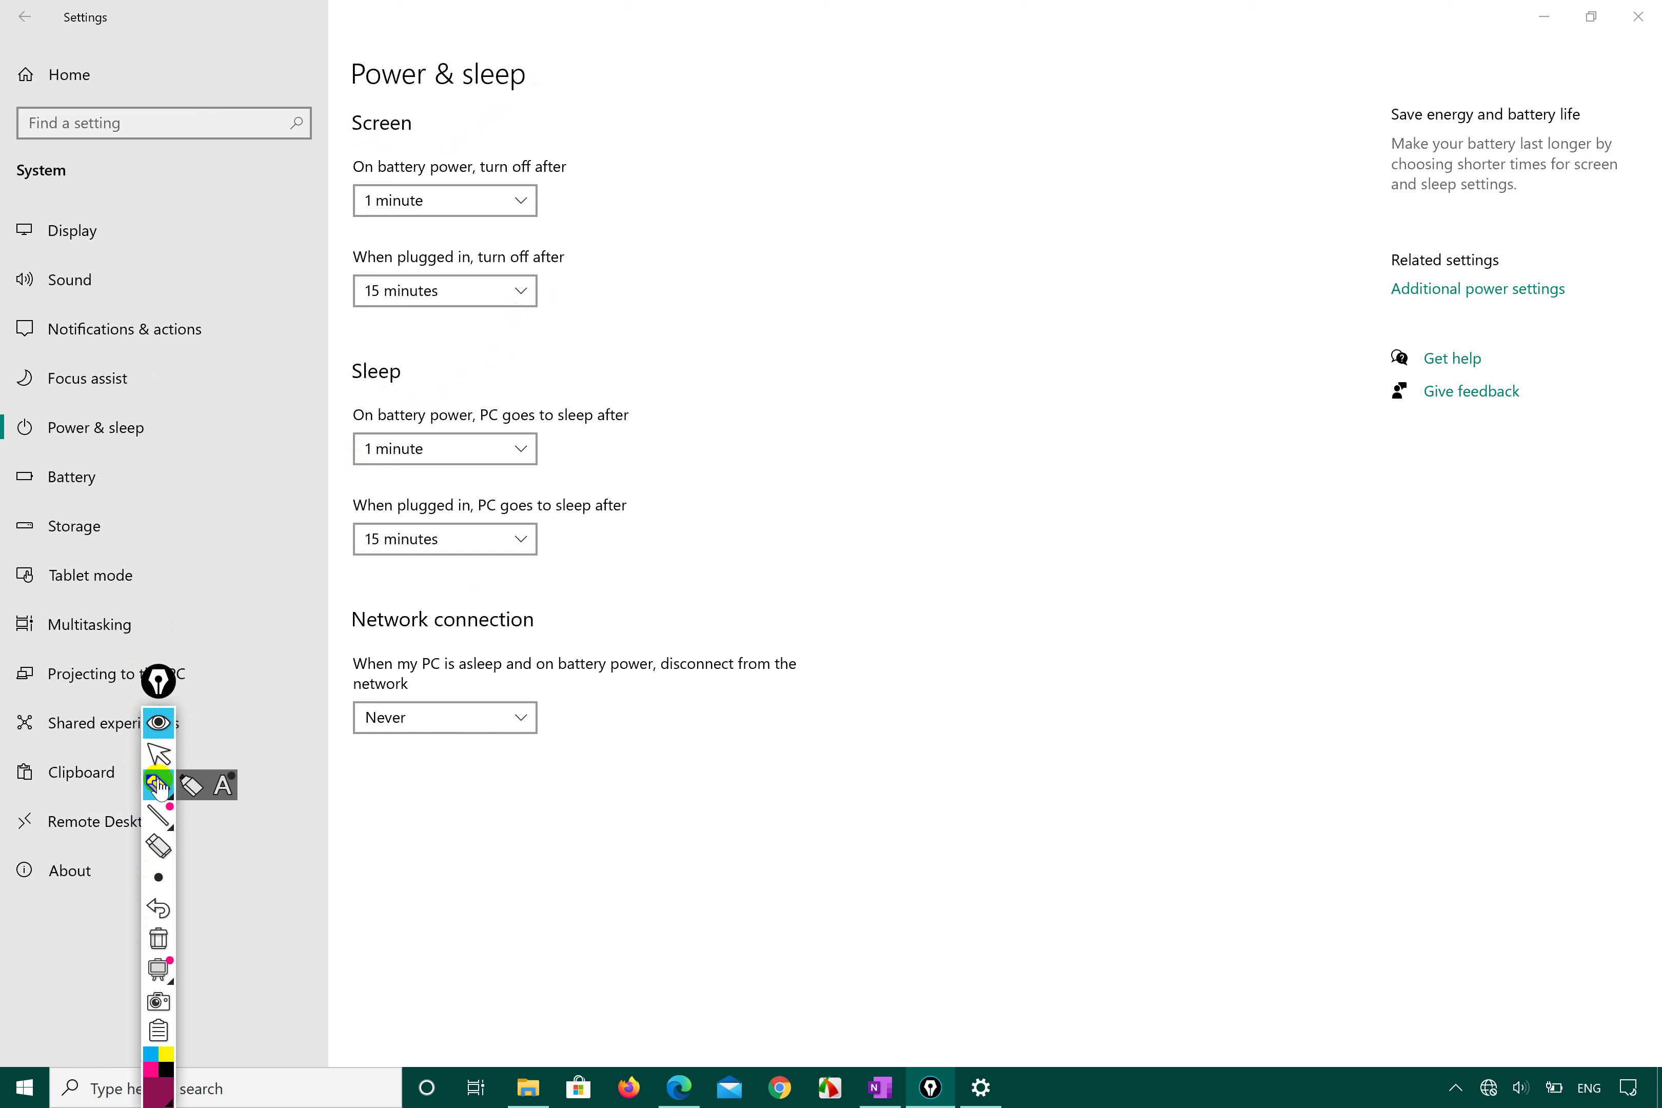
left_click_drag(389, 155, 520, 106)
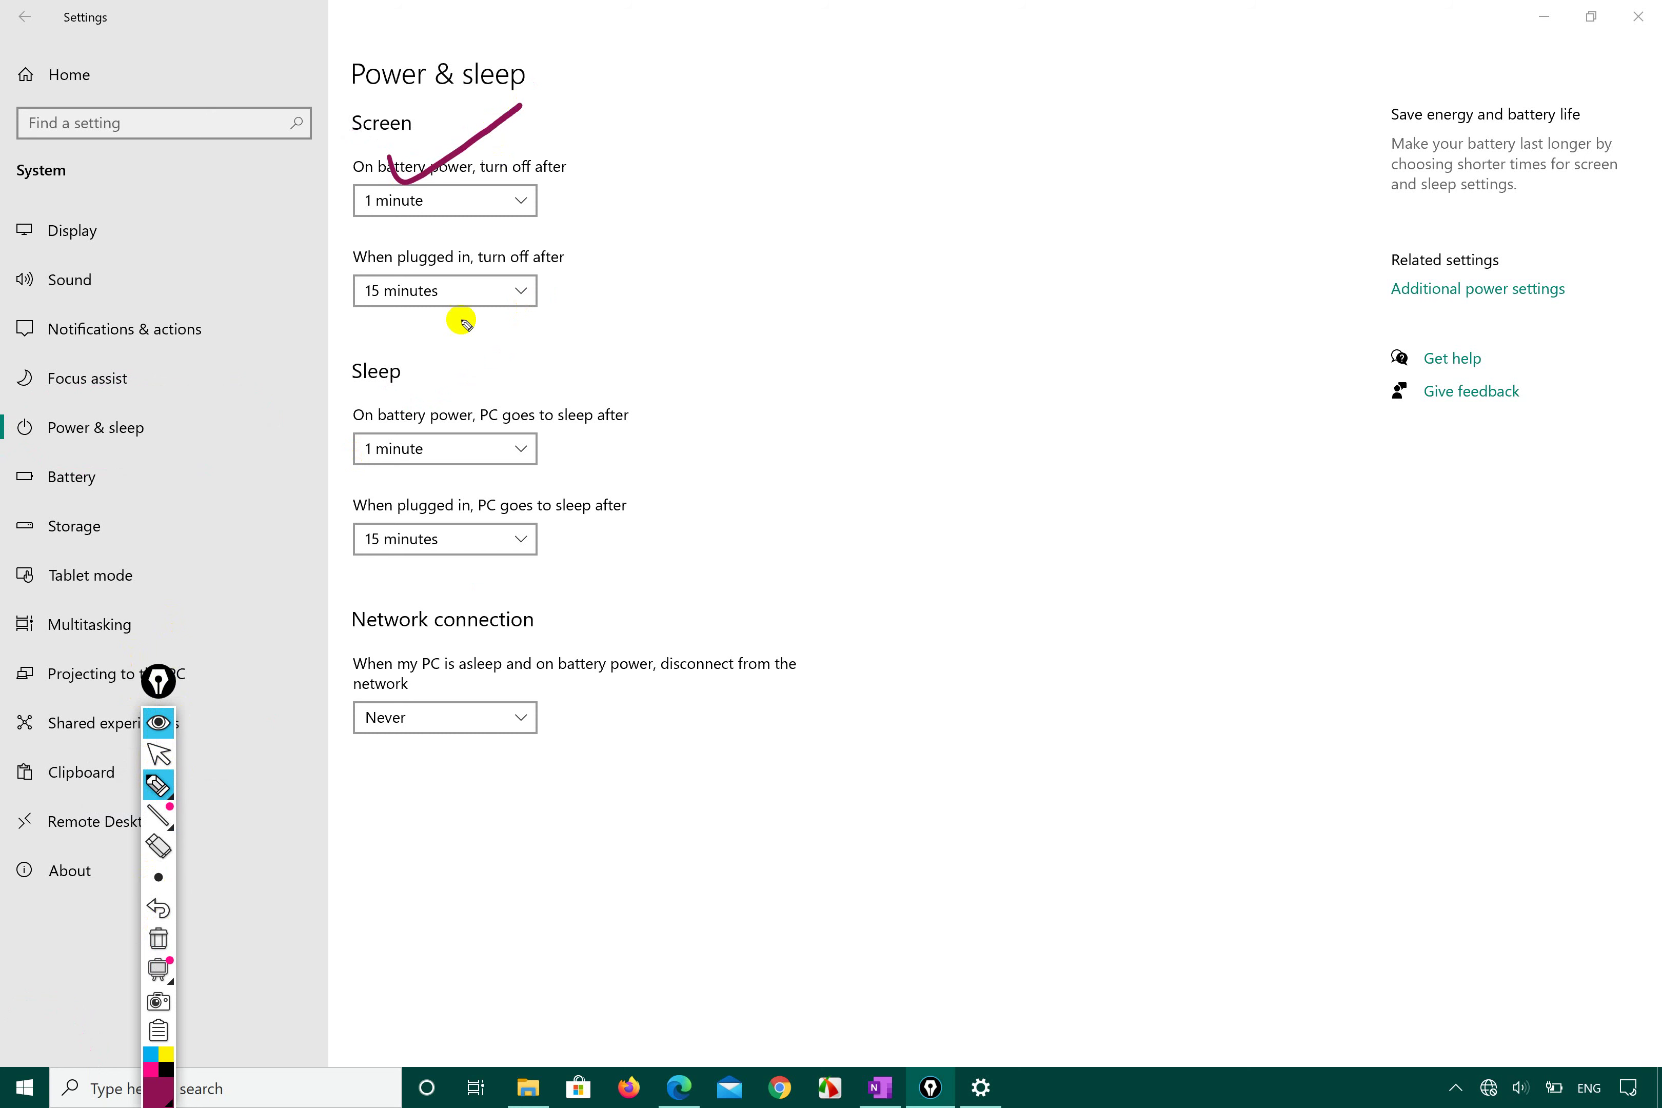
left_click_drag(404, 384, 540, 371)
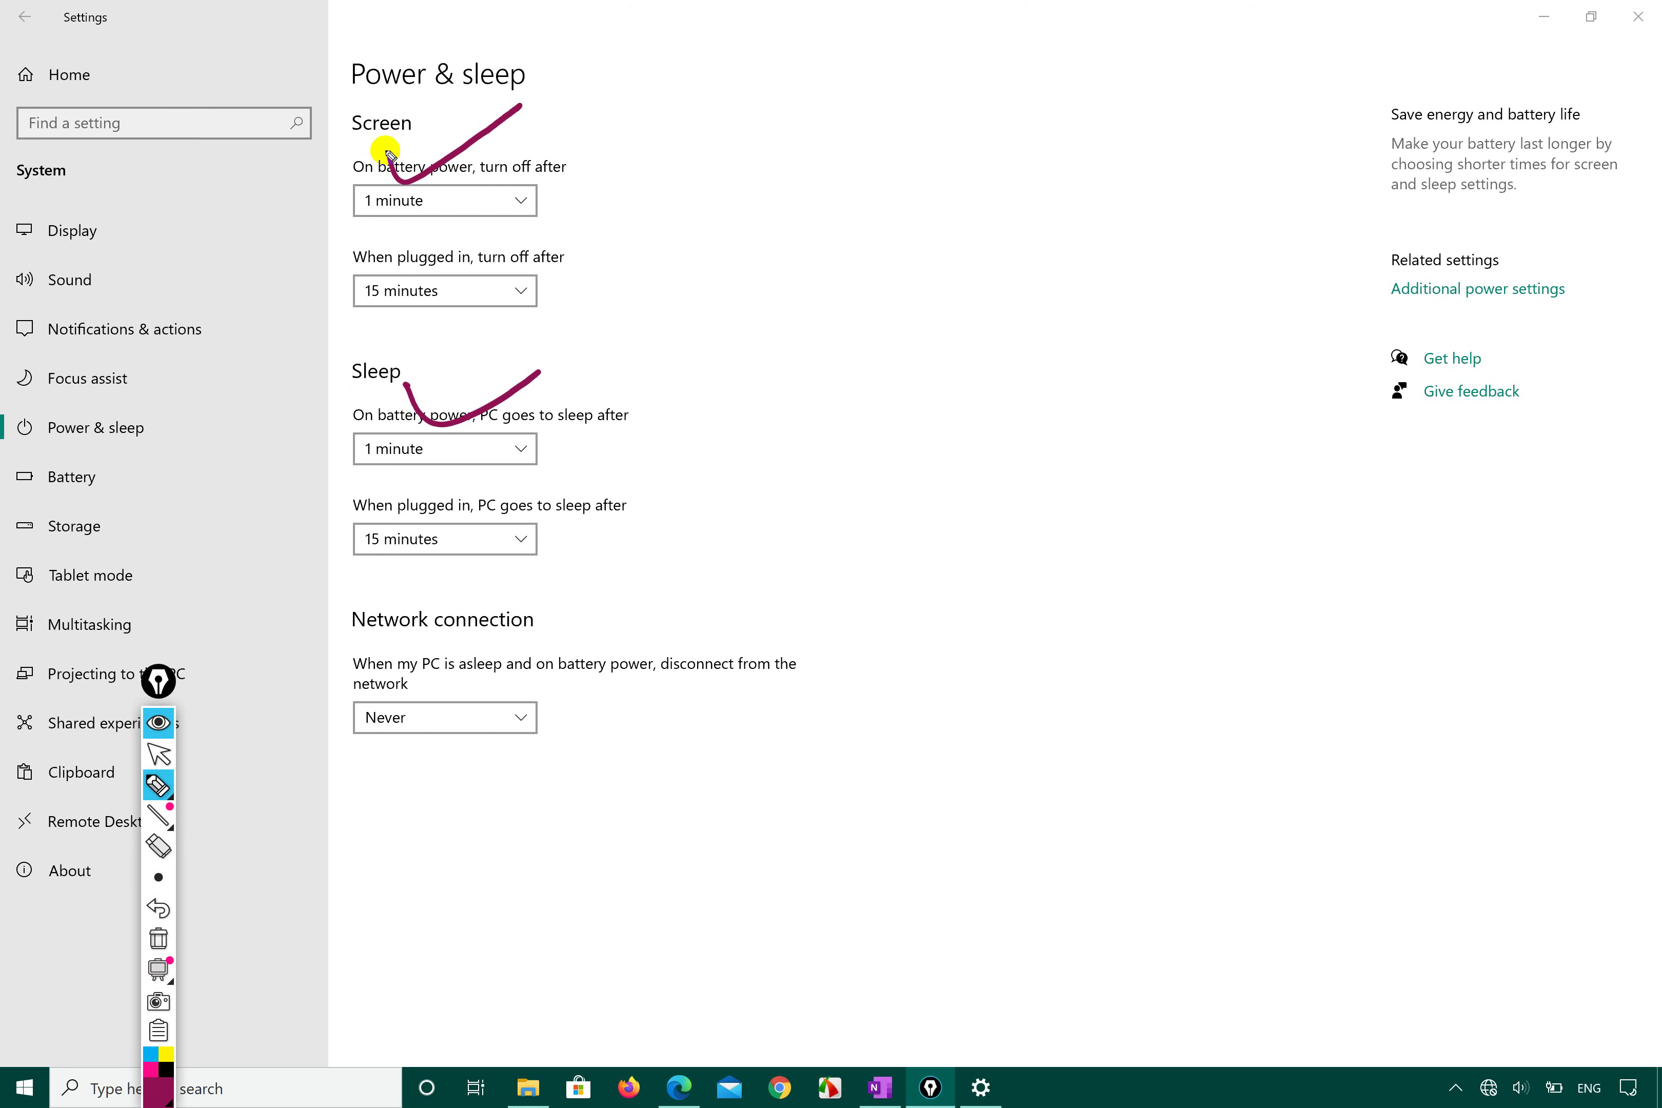
mouse_move(384, 149)
left_mouse_down()
mouse_move(416, 181)
mouse_move(565, 110)
left_mouse_up()
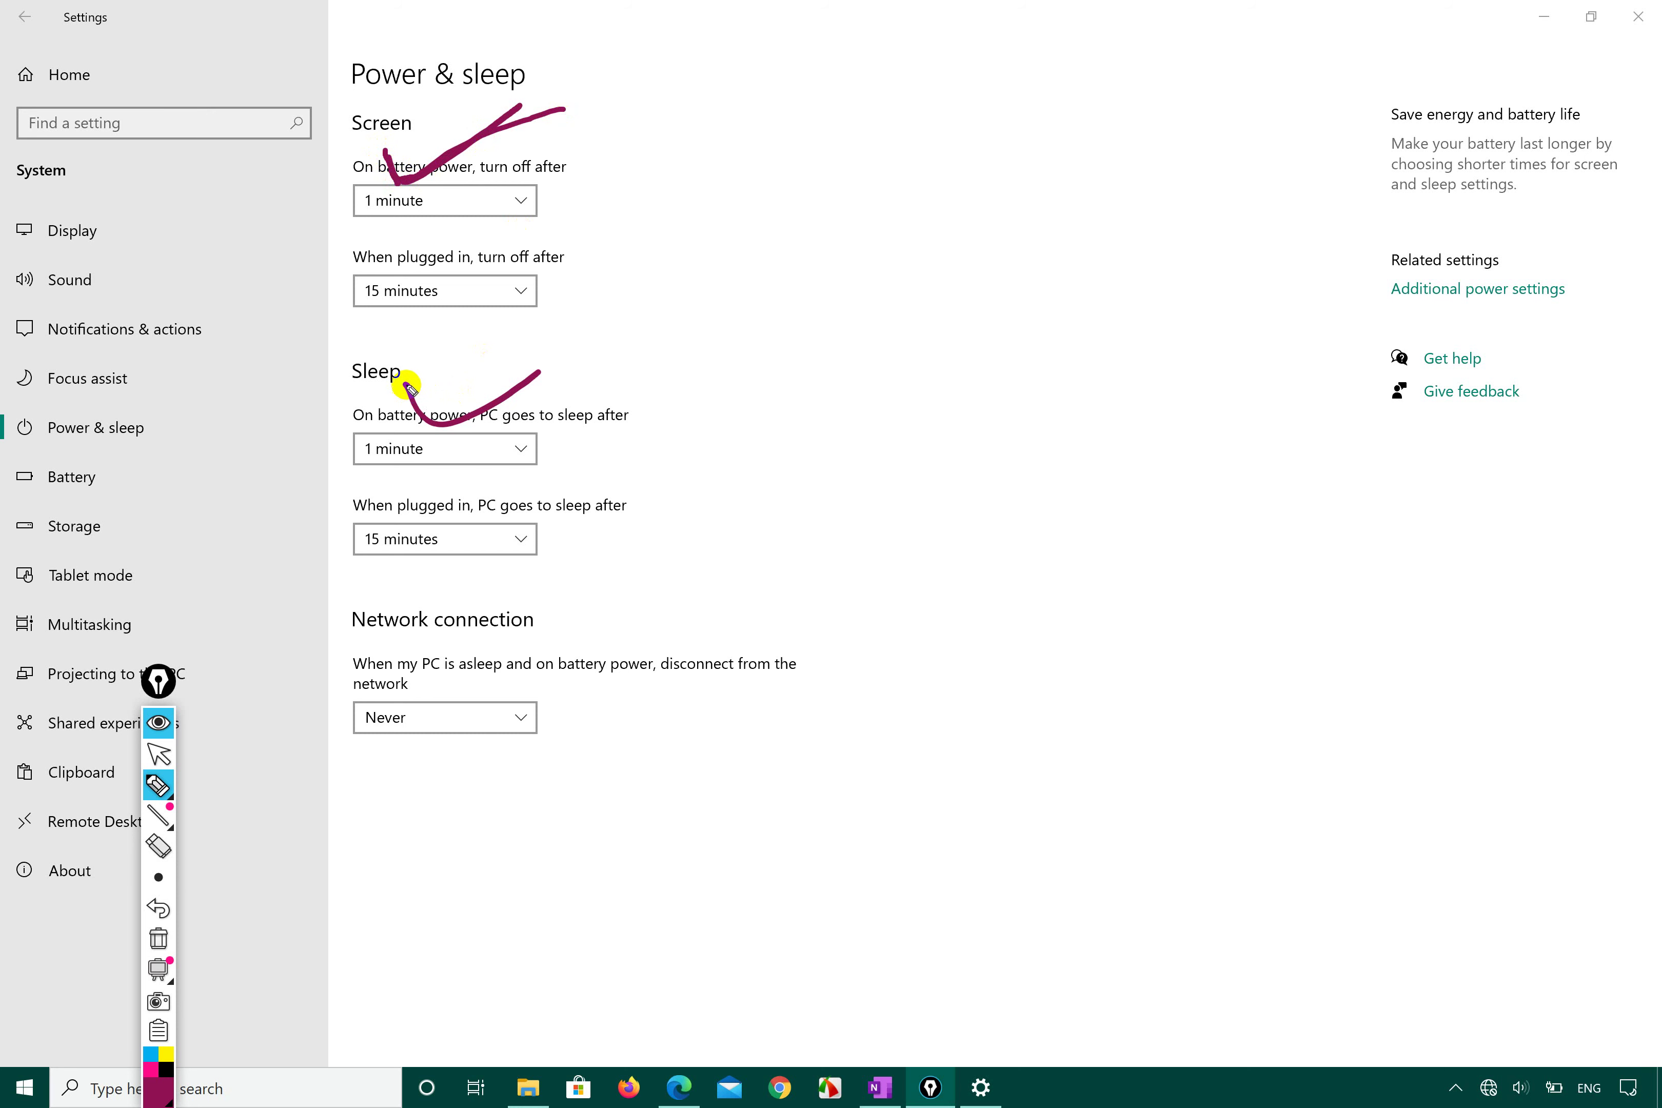
mouse_move(406, 384)
left_mouse_down()
mouse_move(425, 429)
mouse_move(542, 382)
left_mouse_up()
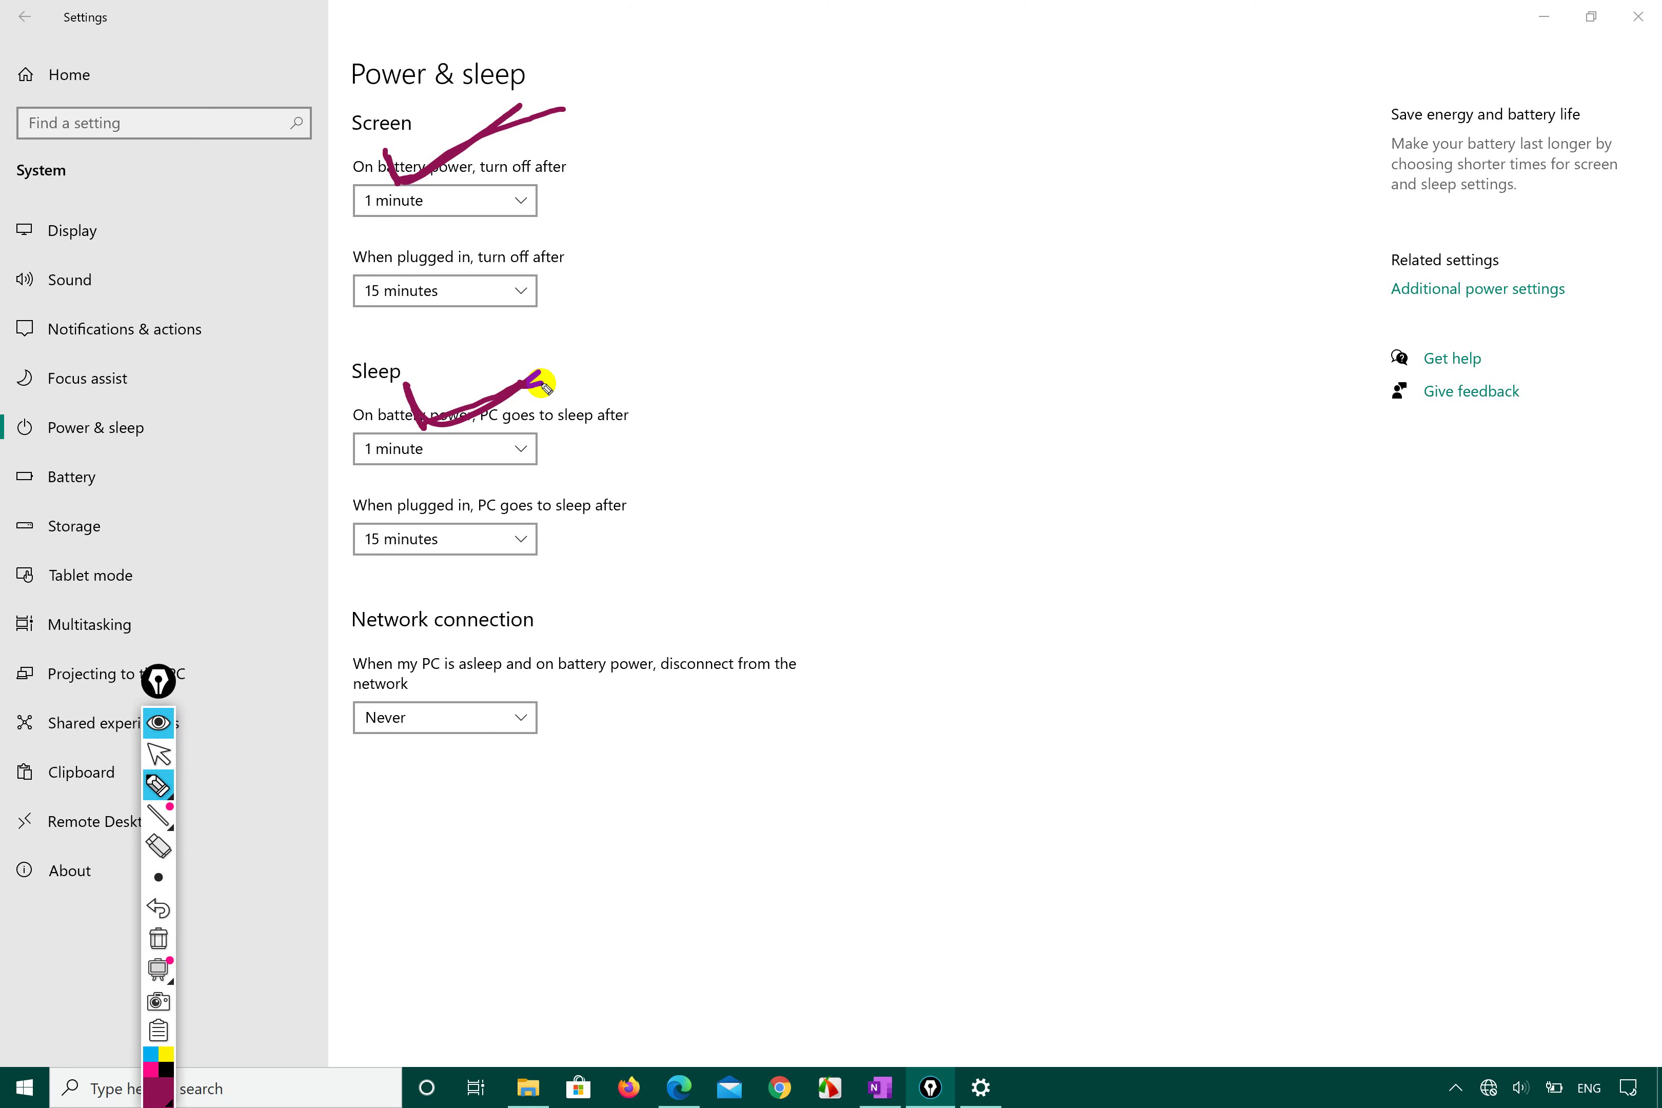
left_click(456, 162)
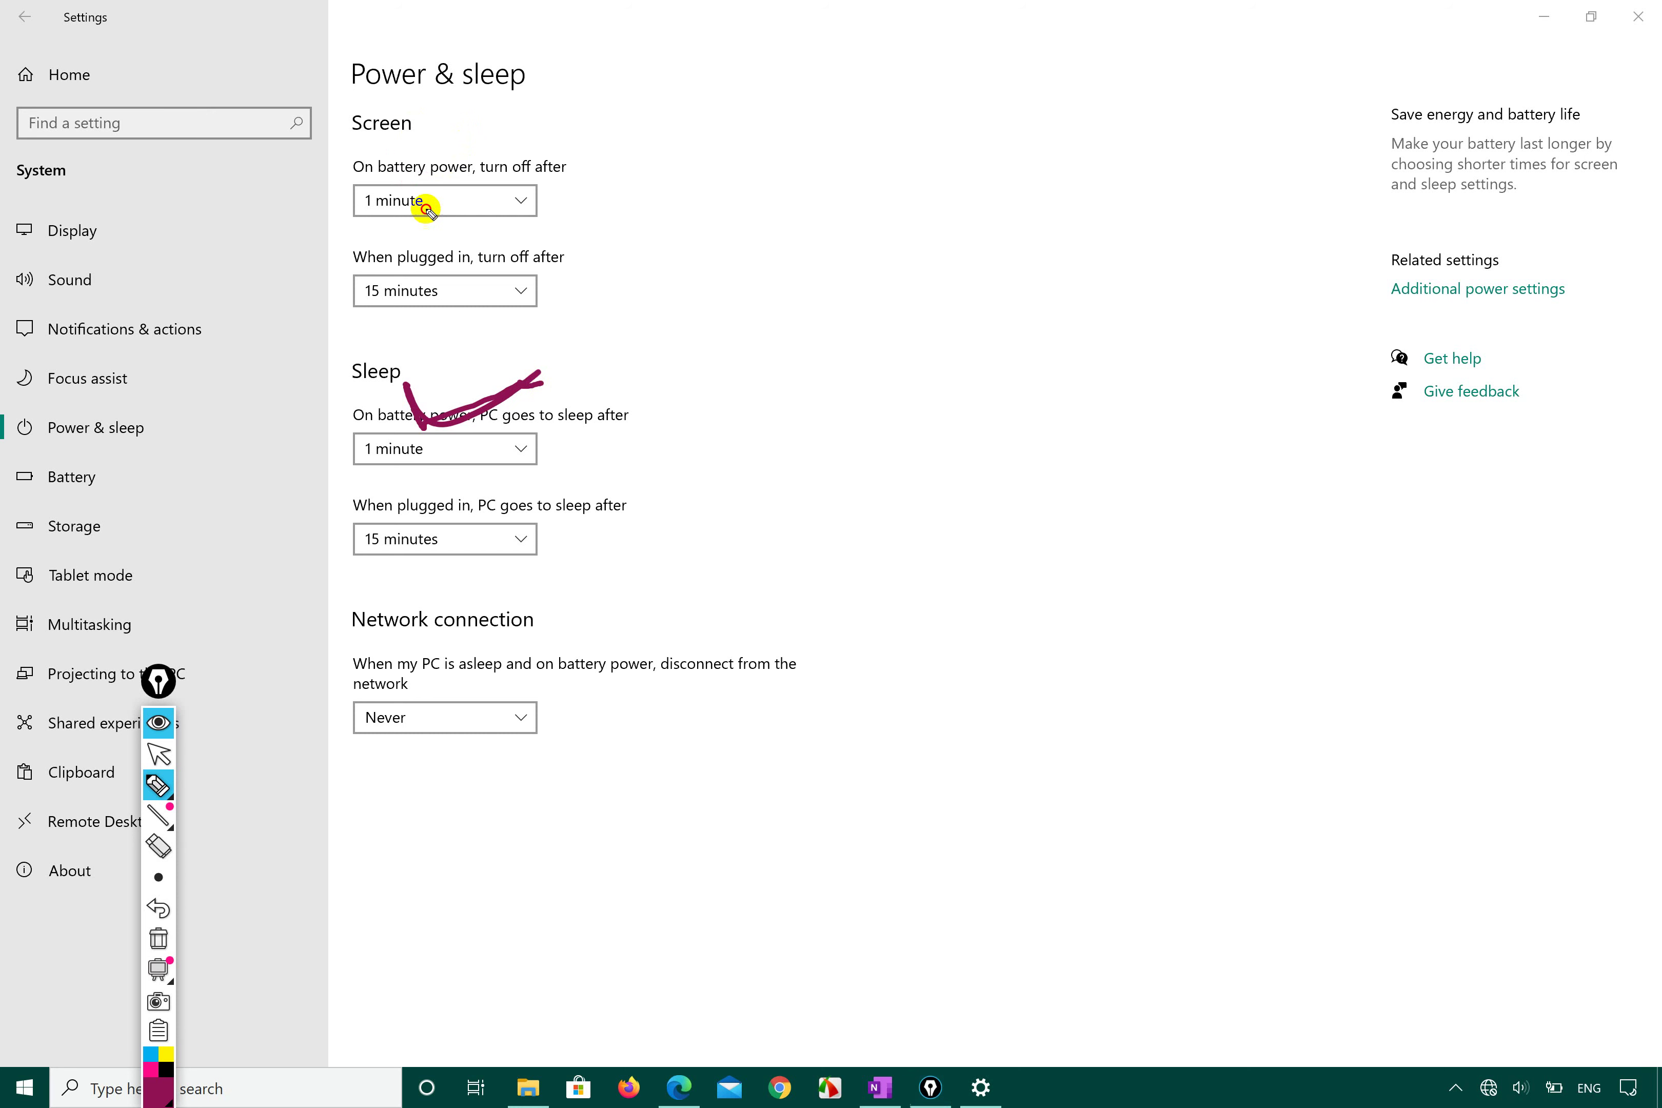
left_click(485, 373)
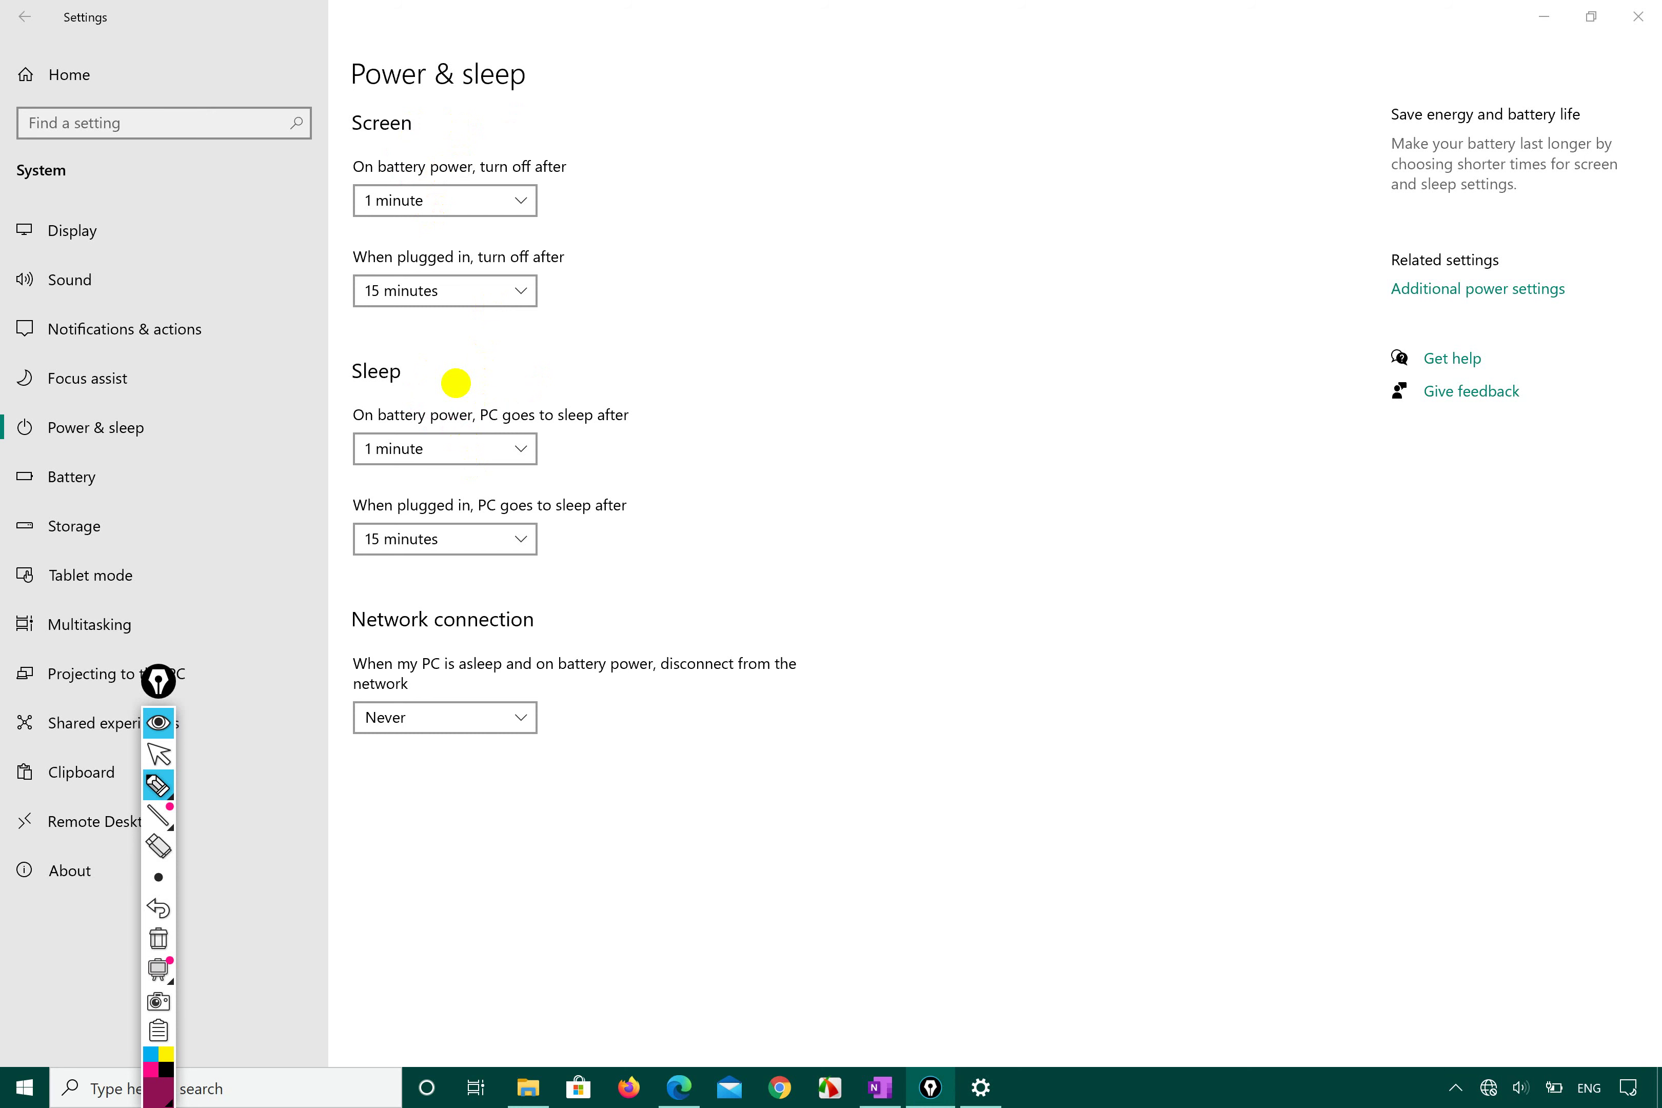
- Tick the Screen heading and its battery-power and plugged-in turn-off times with the pen, and erase the ticks
left_click_drag(392, 136, 479, 109)
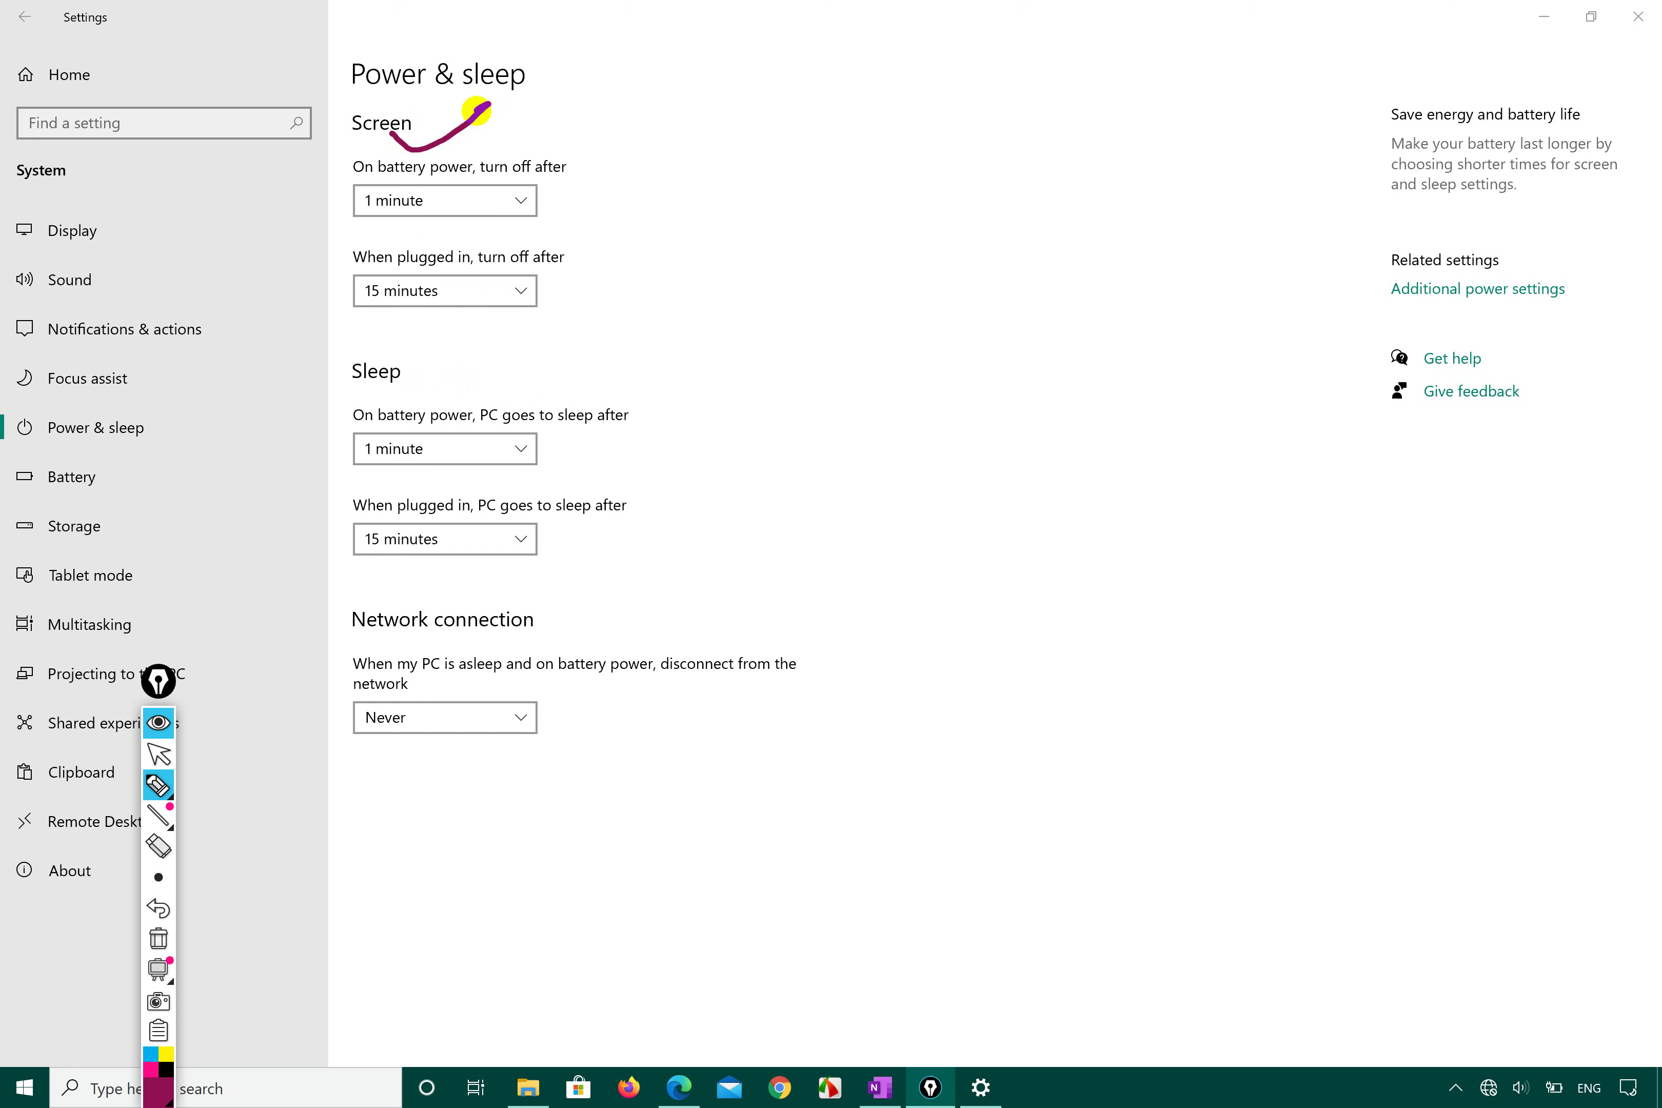
mouse_move(537, 236)
left_mouse_down()
mouse_move(619, 185)
mouse_move(508, 215)
mouse_move(535, 233)
left_mouse_up()
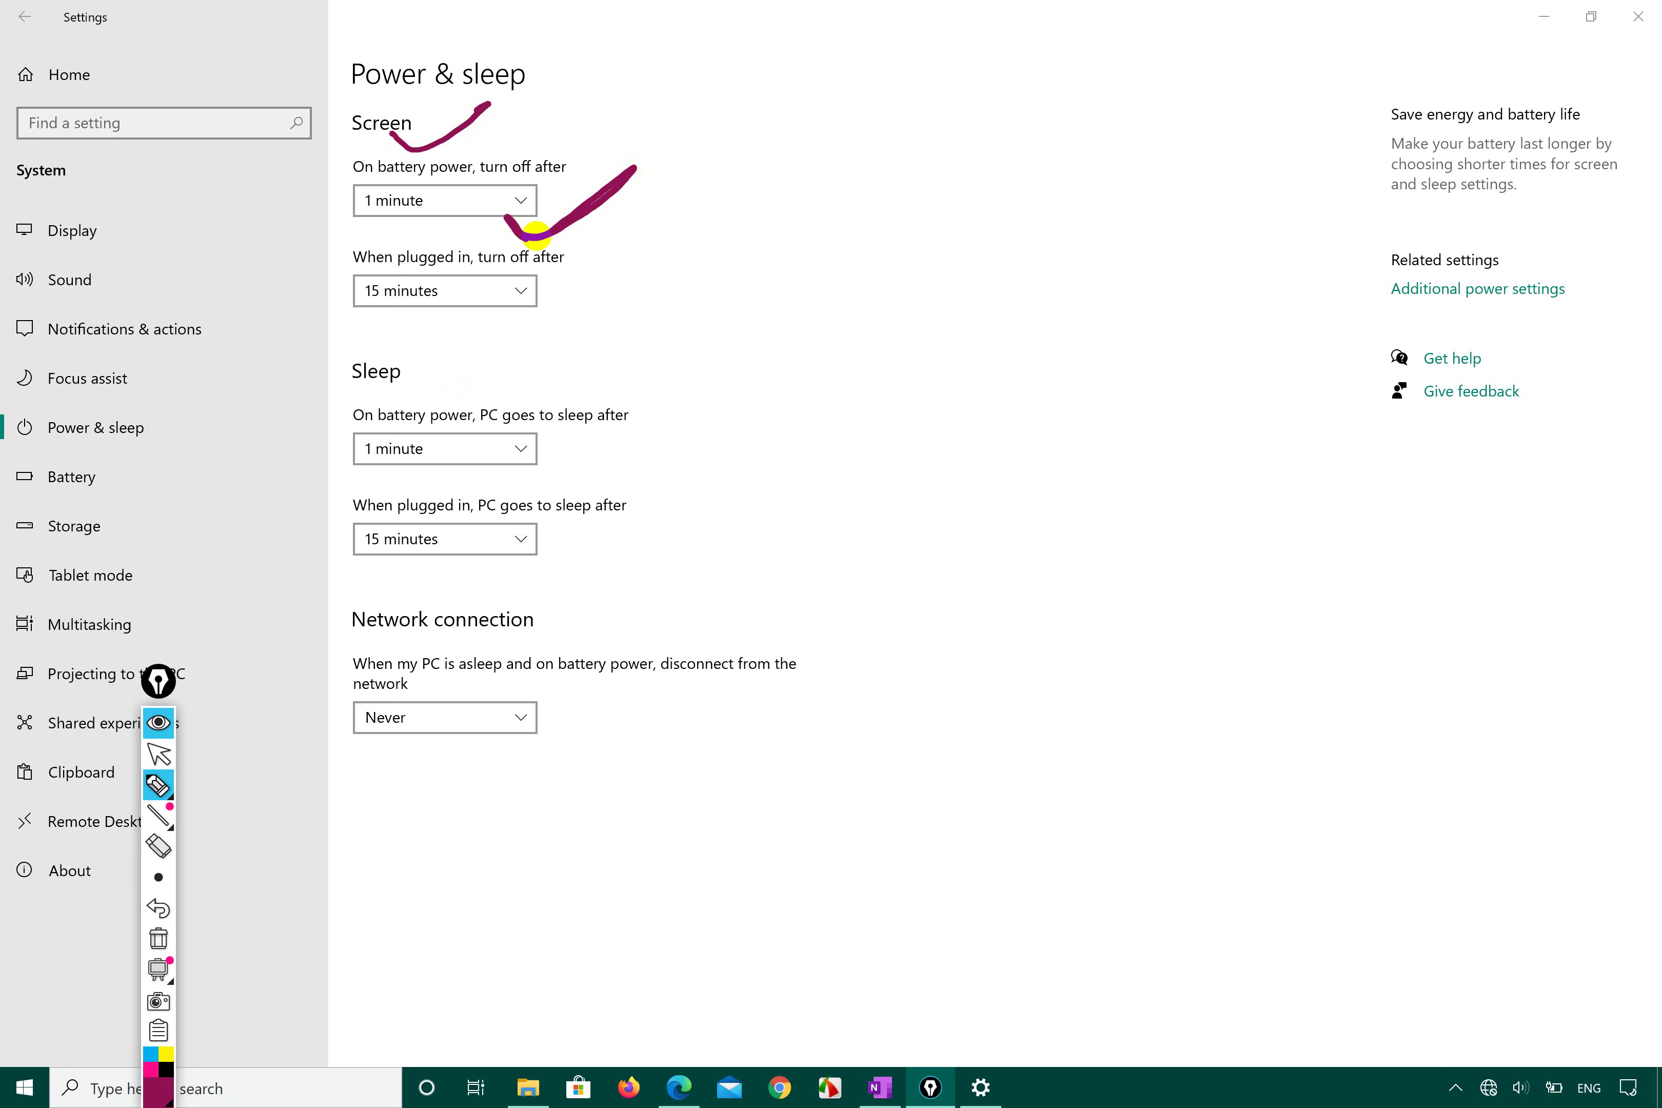
mouse_move(505, 217)
left_mouse_down()
mouse_move(533, 245)
mouse_move(655, 161)
left_mouse_up()
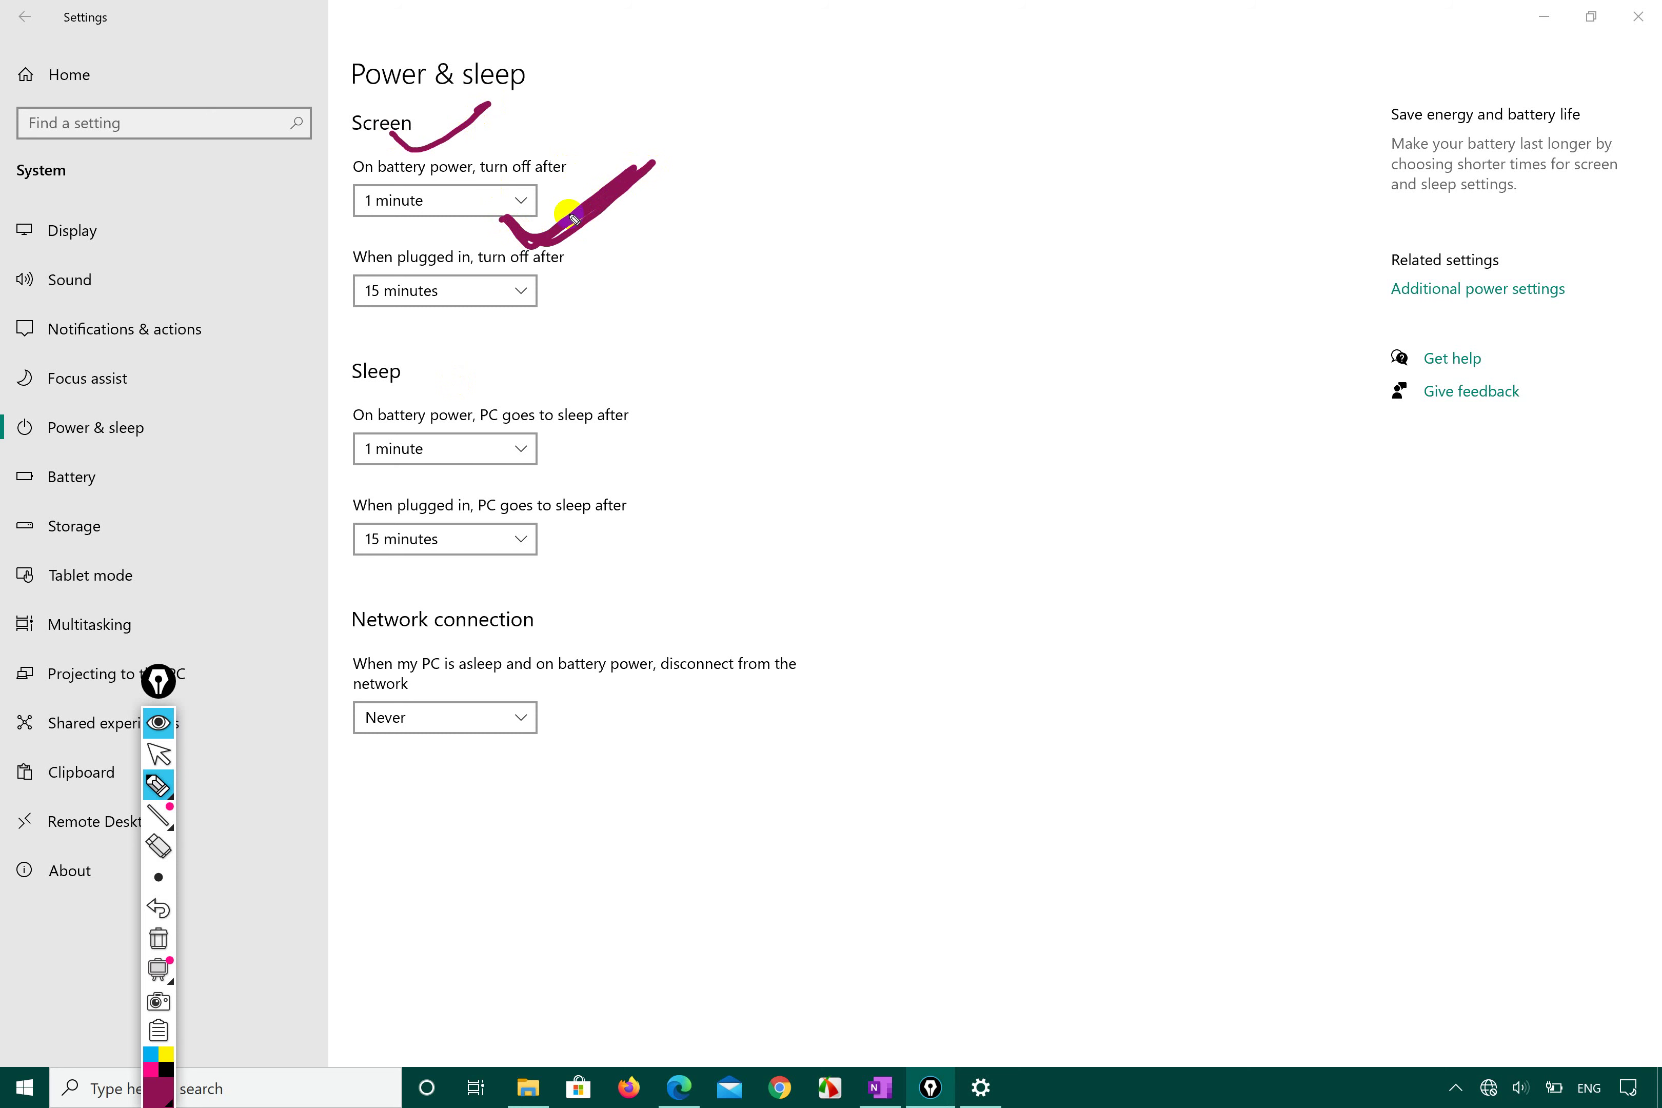
key("ctrl+z")
mouse_move(499, 211)
left_mouse_down()
mouse_move(526, 231)
mouse_move(615, 149)
left_mouse_up()
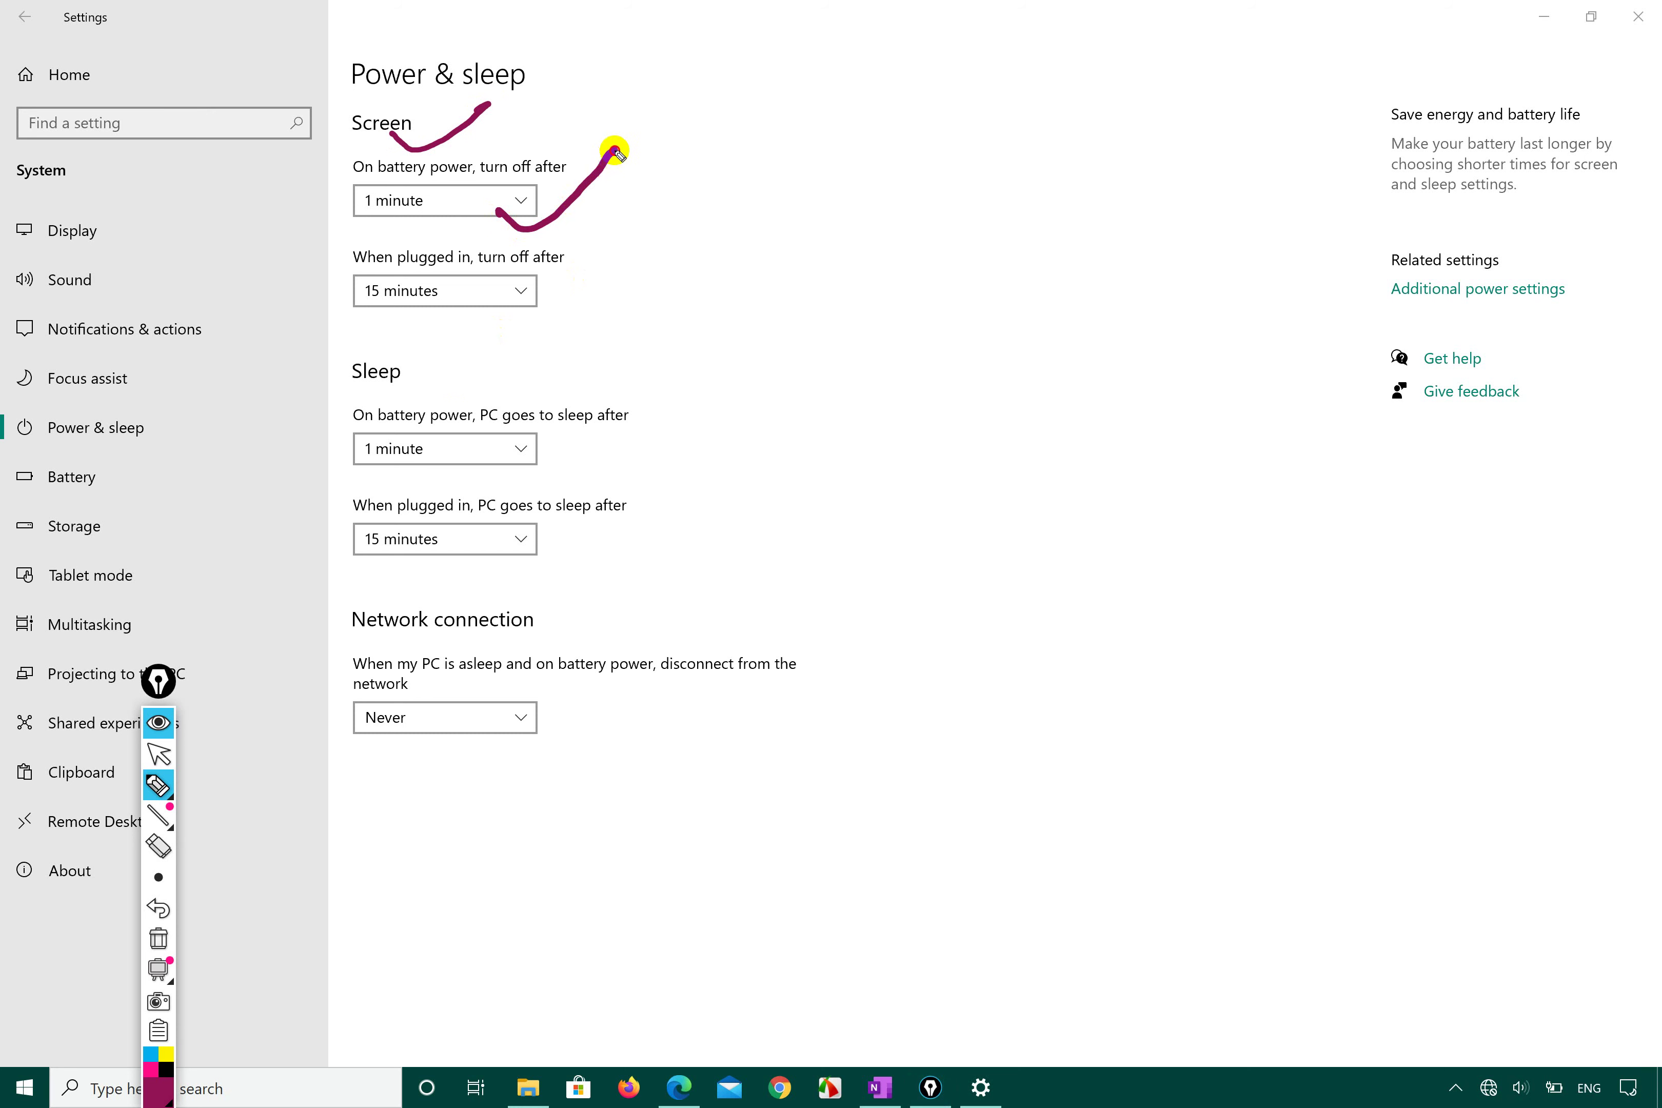
left_click_drag(435, 316, 578, 289)
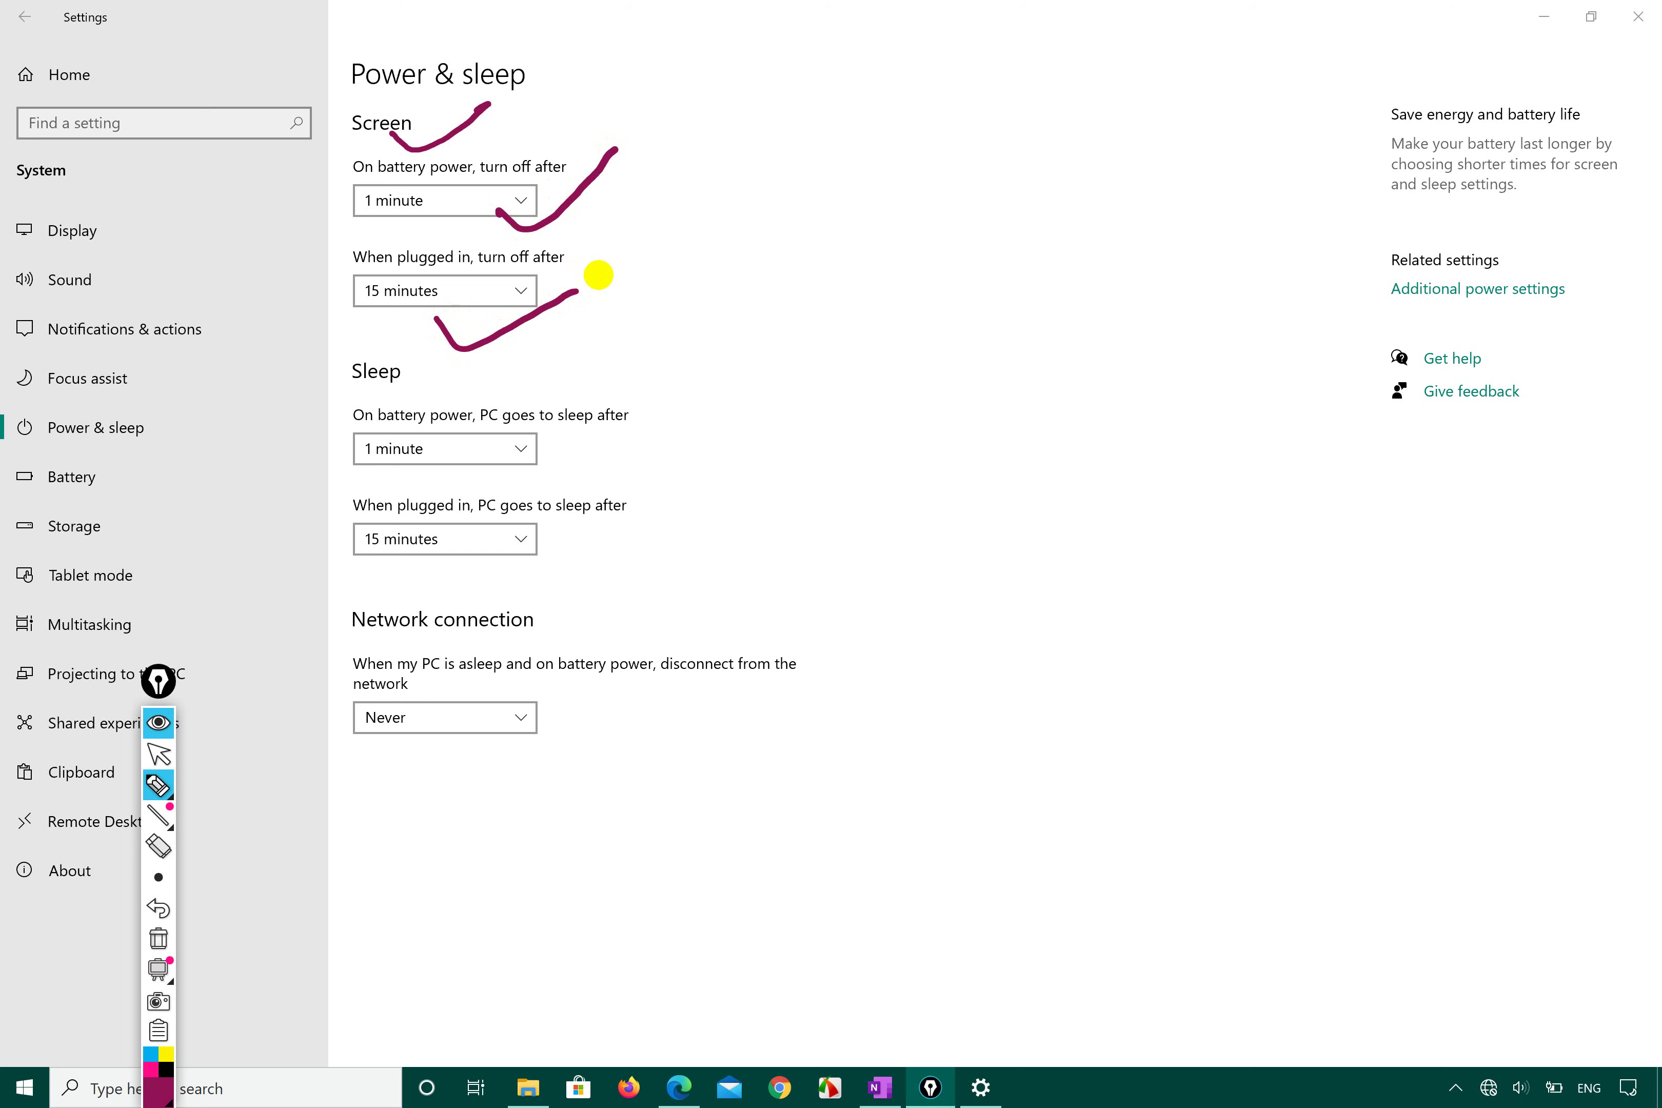
mouse_move(435, 318)
left_mouse_down()
mouse_move(503, 329)
mouse_move(589, 284)
left_mouse_up()
left_click(484, 351)
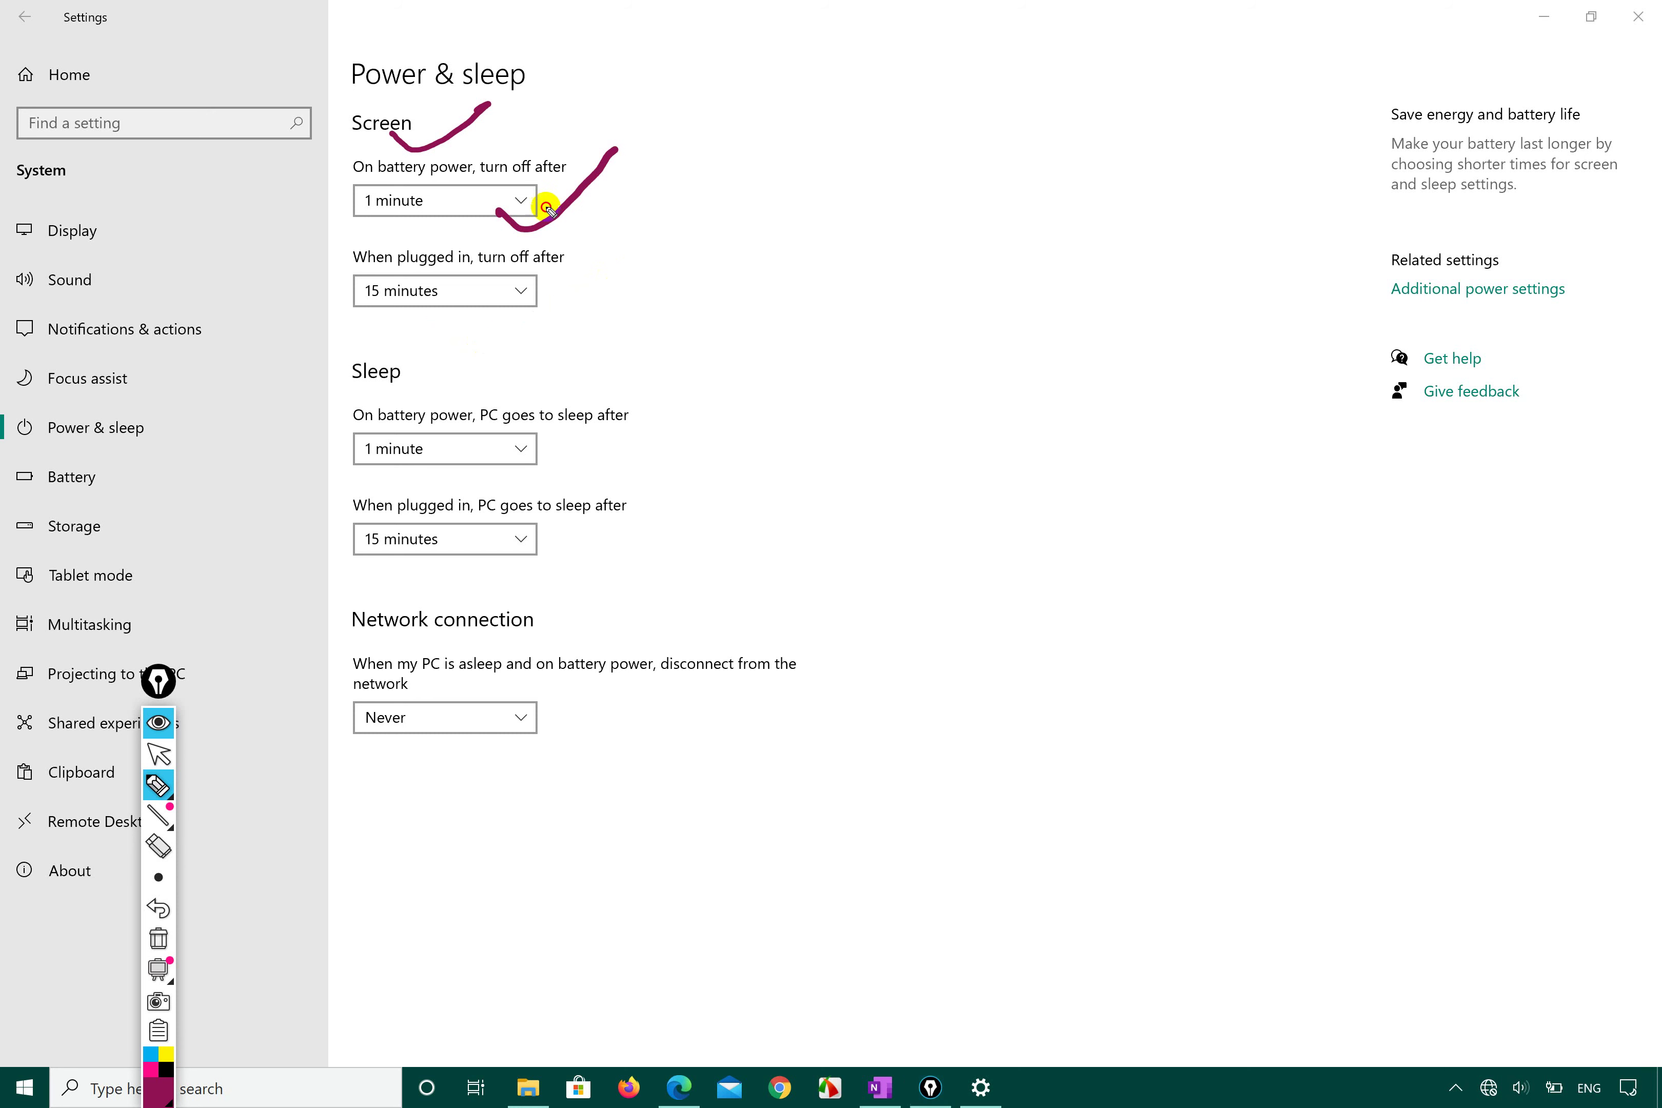
left_click(575, 166)
left_click(438, 115)
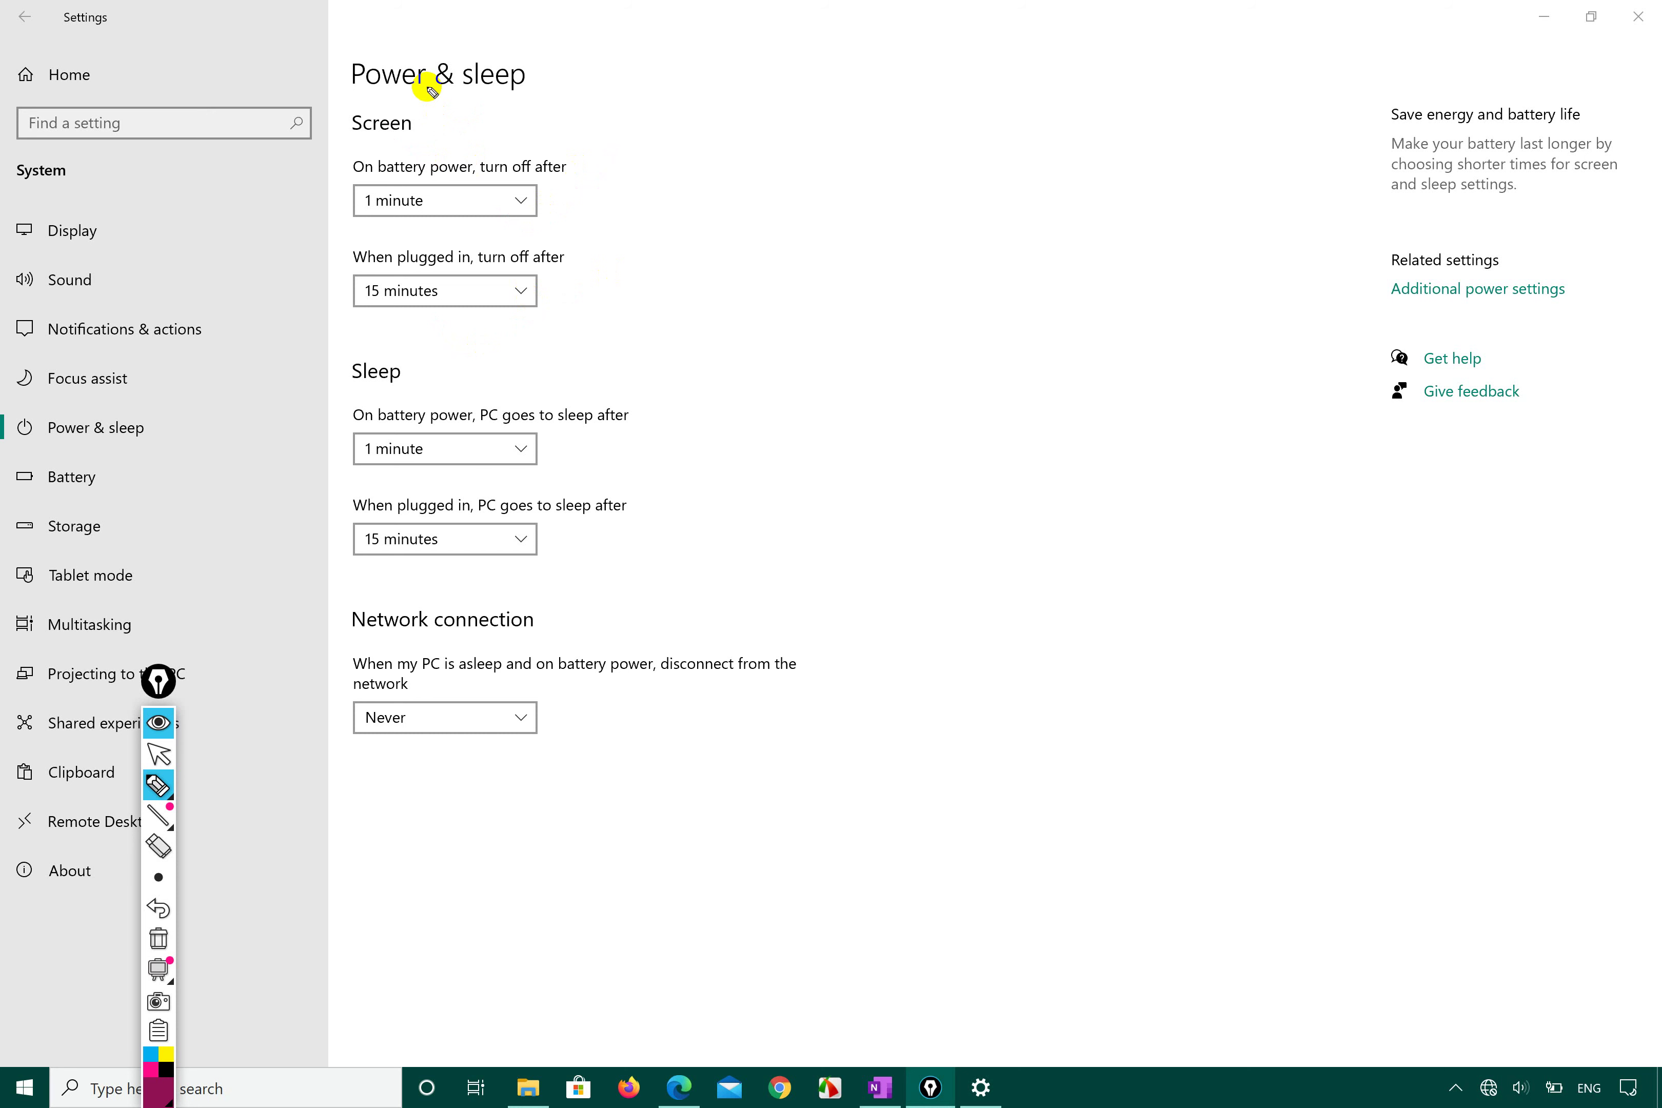
- Tick both screen turn-off times with the pen and set the battery-power one to 5 minutes
left_click_drag(479, 225, 615, 182)
mouse_move(495, 323)
left_mouse_down()
mouse_move(512, 333)
mouse_move(624, 272)
left_mouse_up()
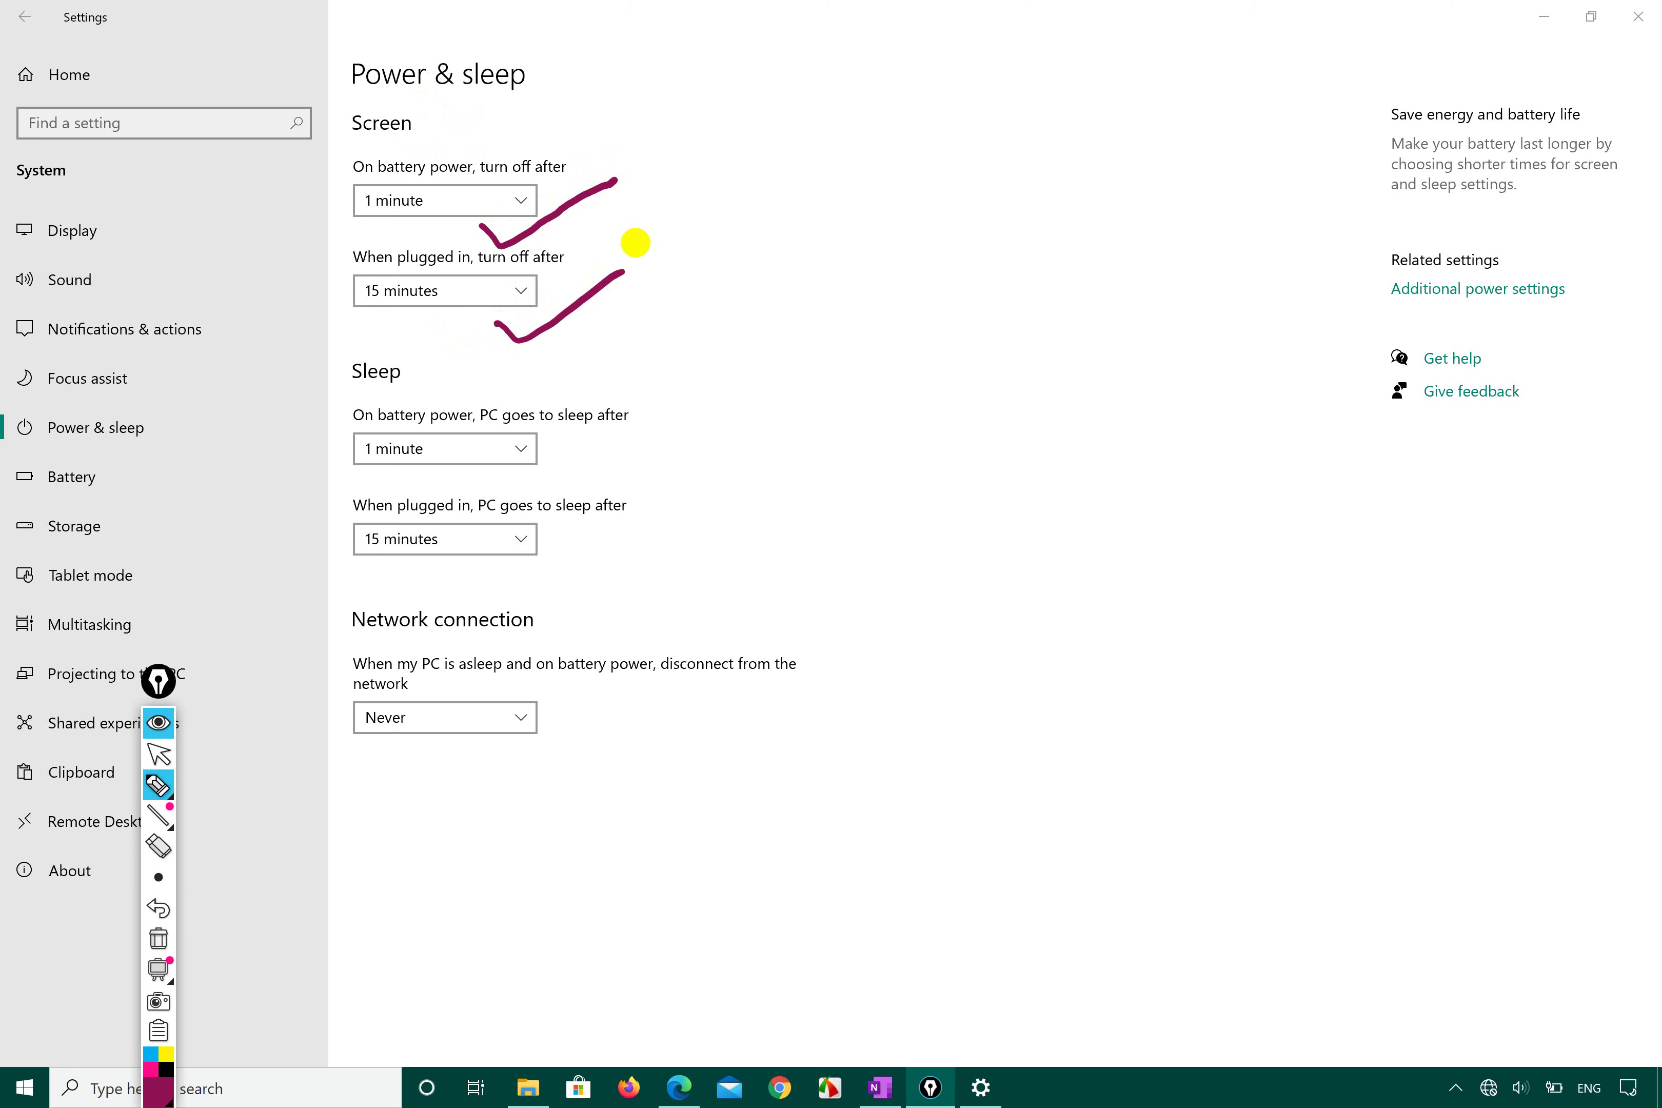
left_click(159, 778)
left_click(511, 211)
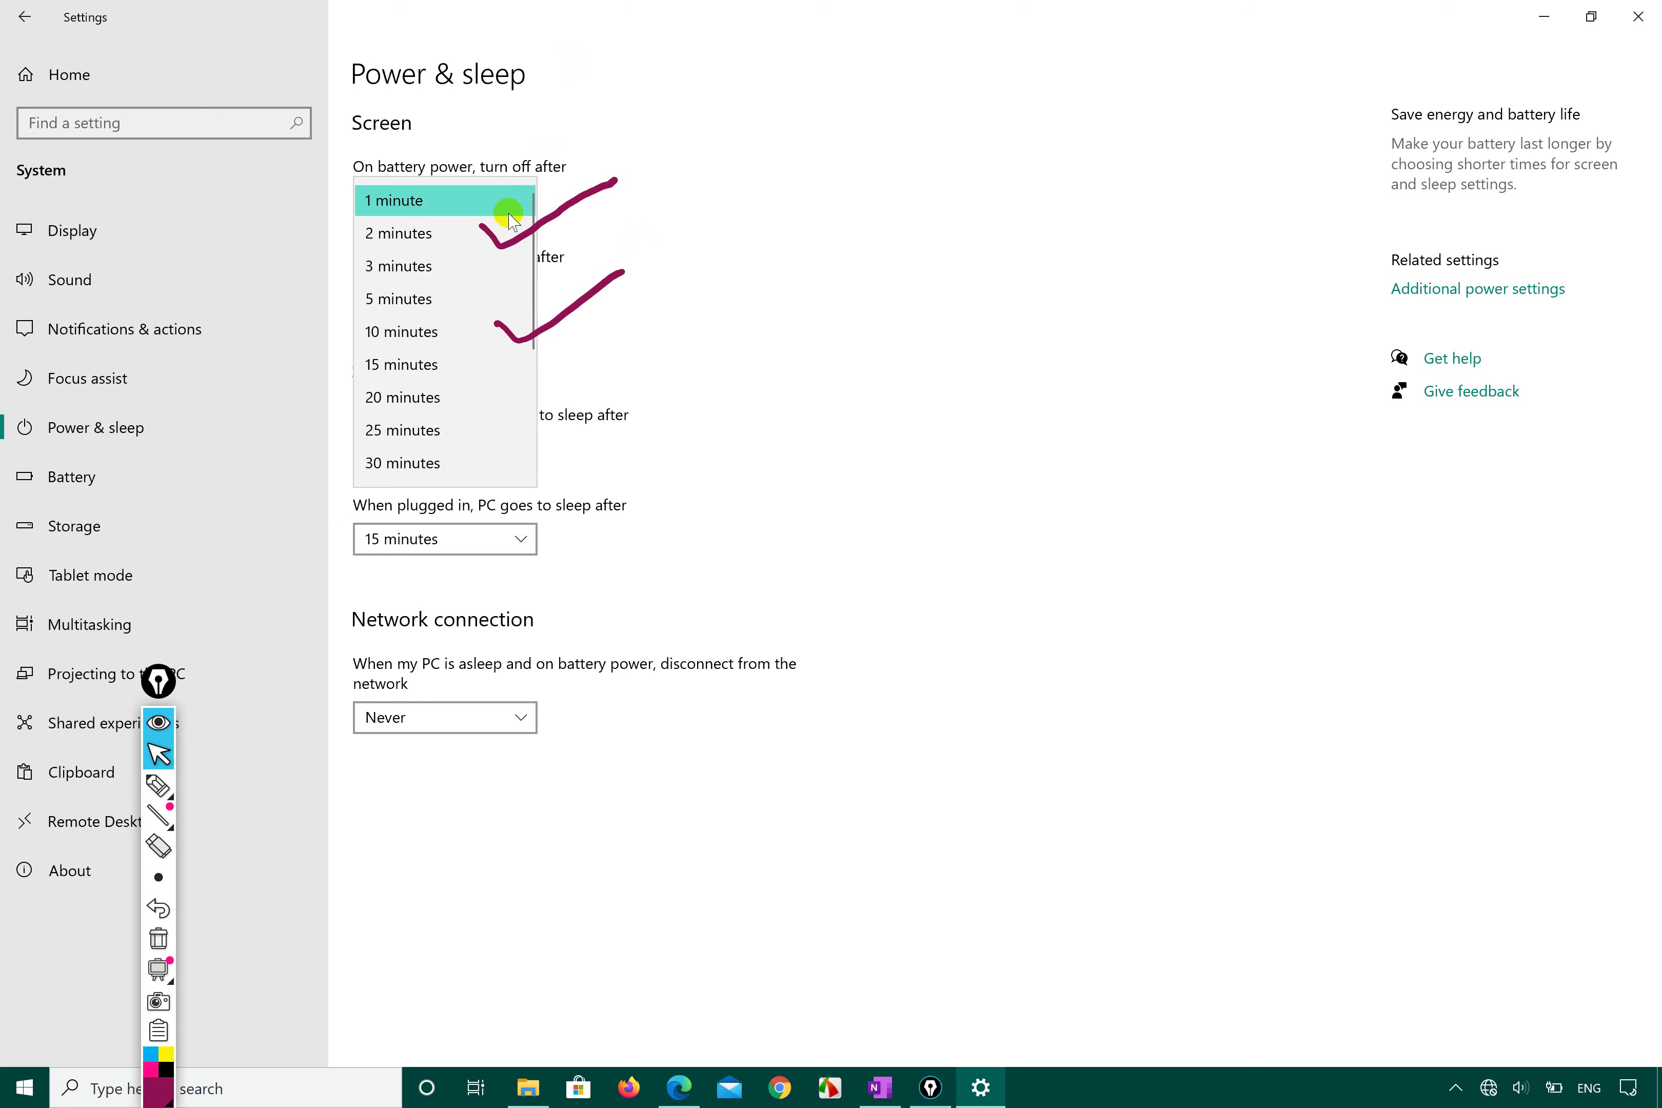
left_click(423, 296)
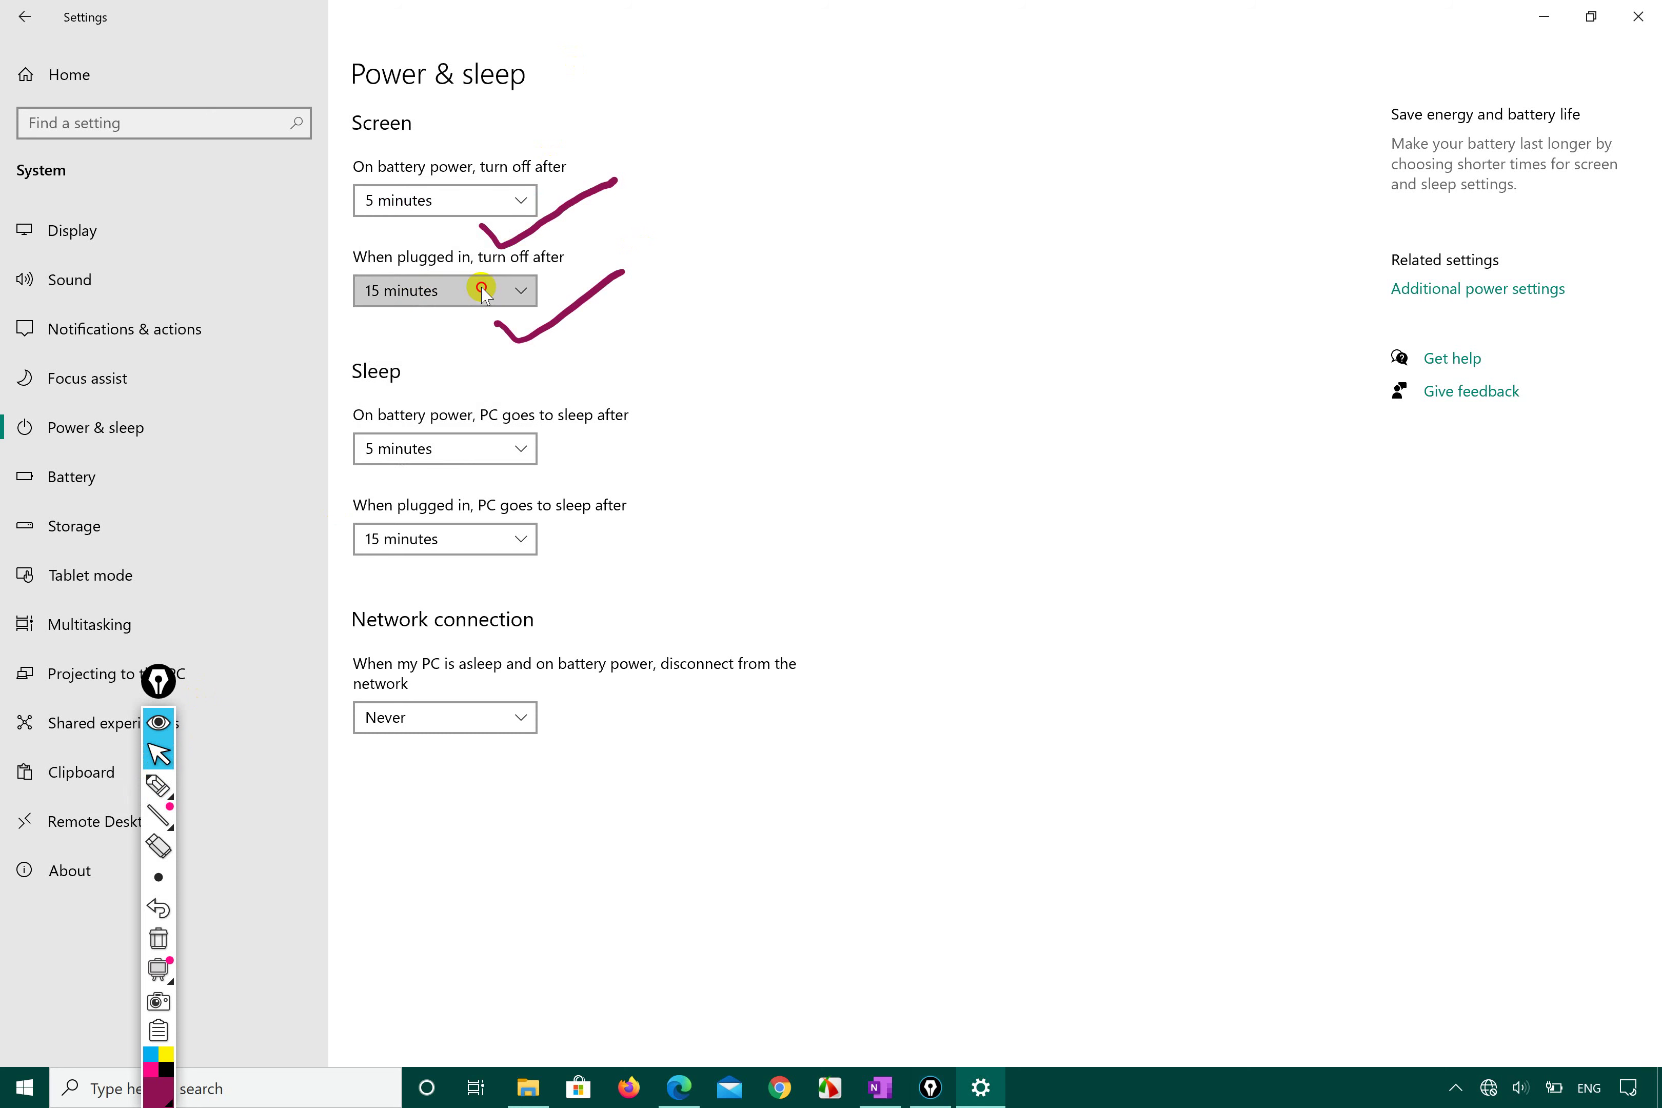
- Set the plugged-in screen turn-off time to 5 minutes, and change it to 20 minutes
left_click(484, 292)
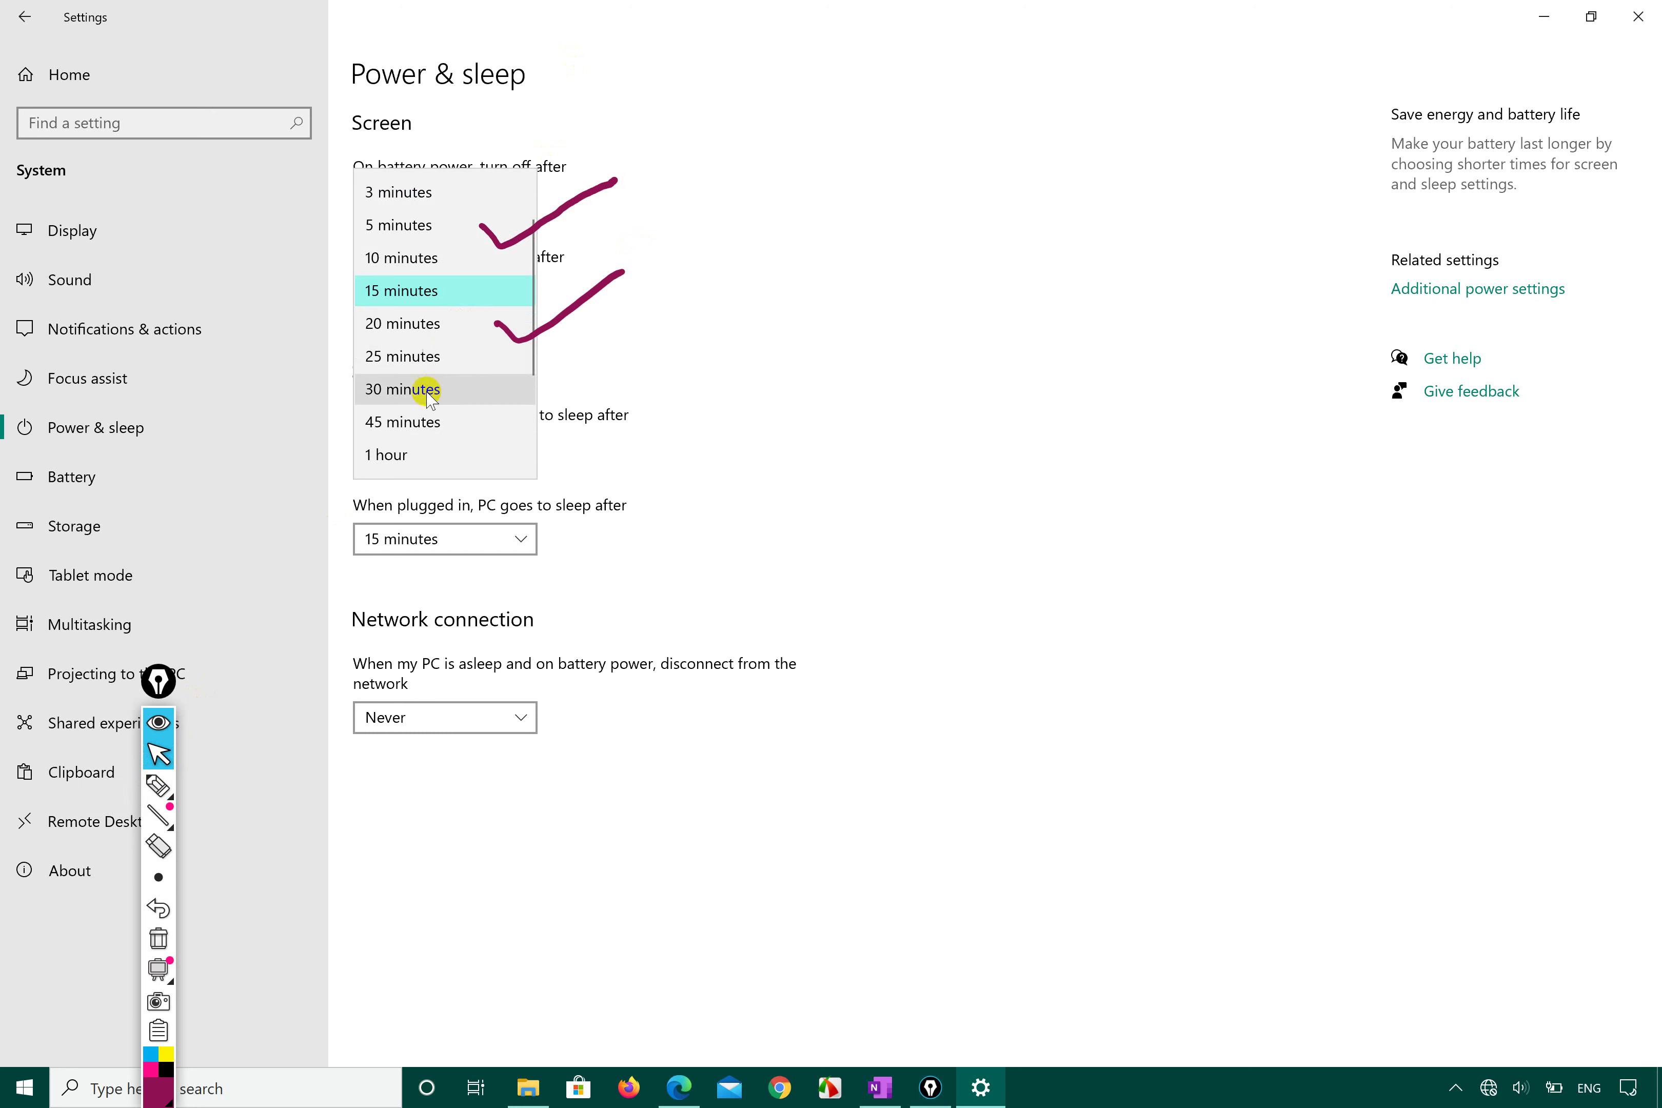
scroll(427, 453, "down", 3)
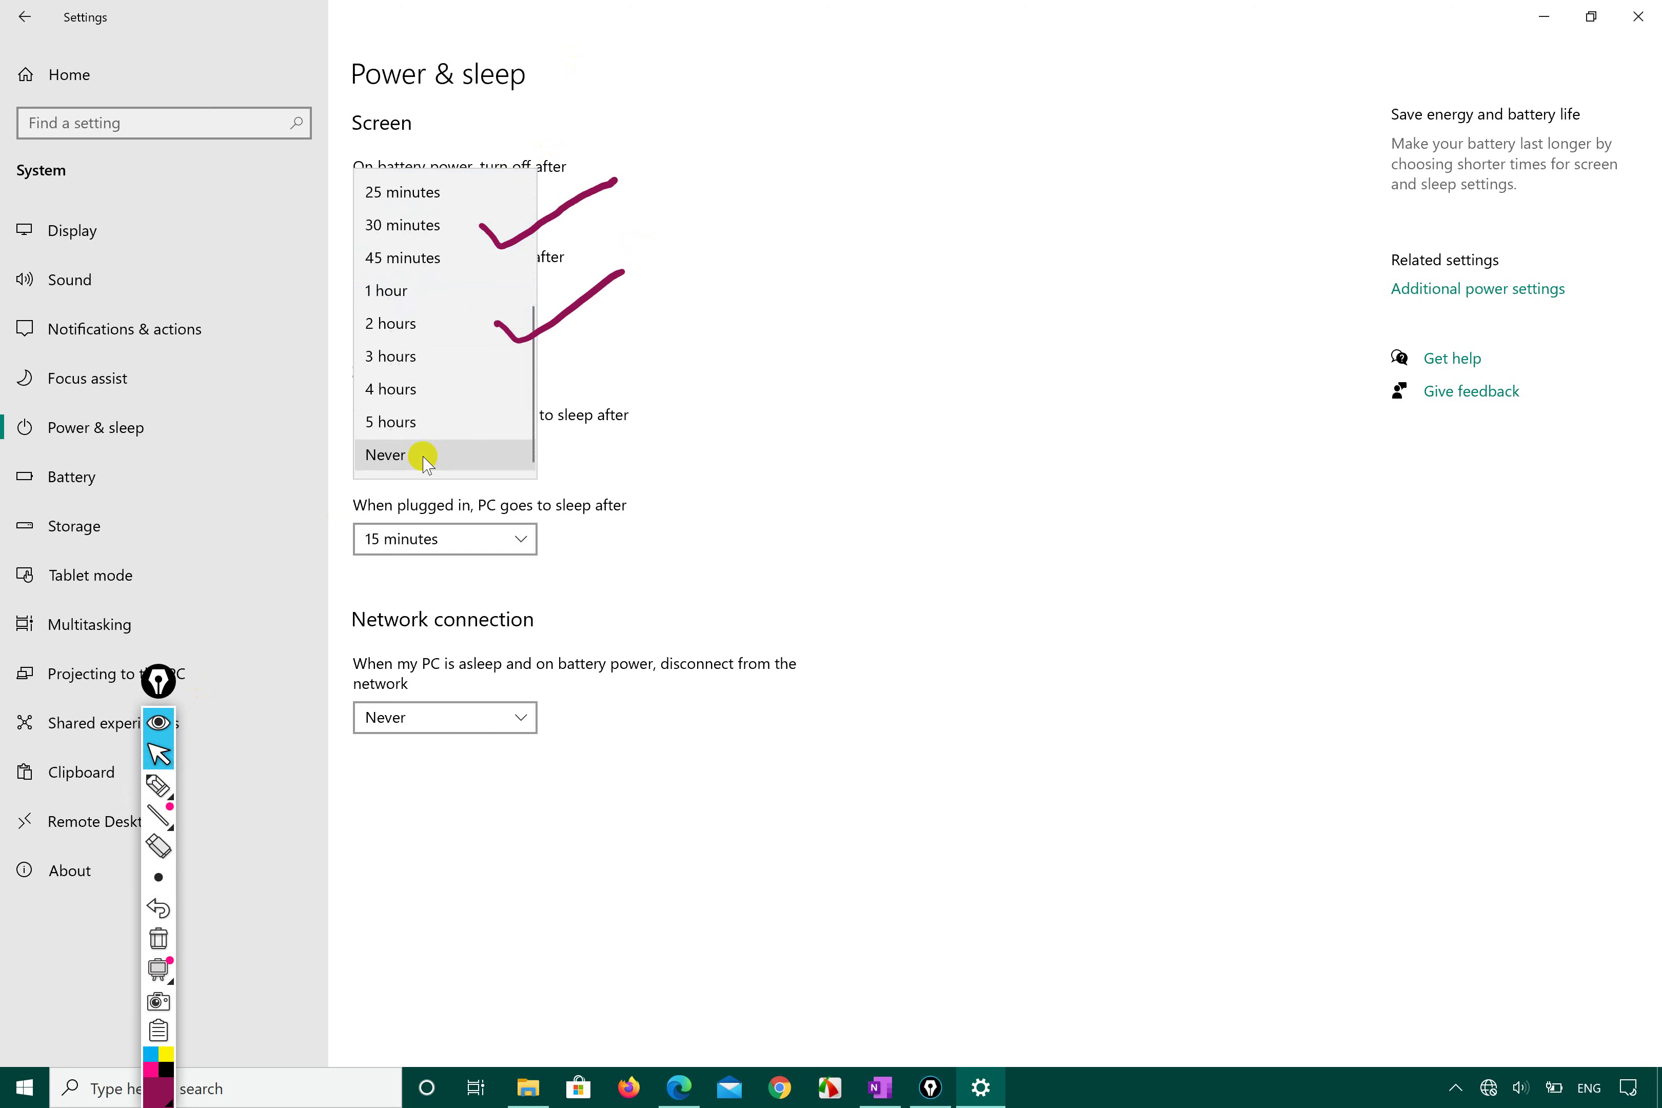
scroll(408, 214, "up", 5)
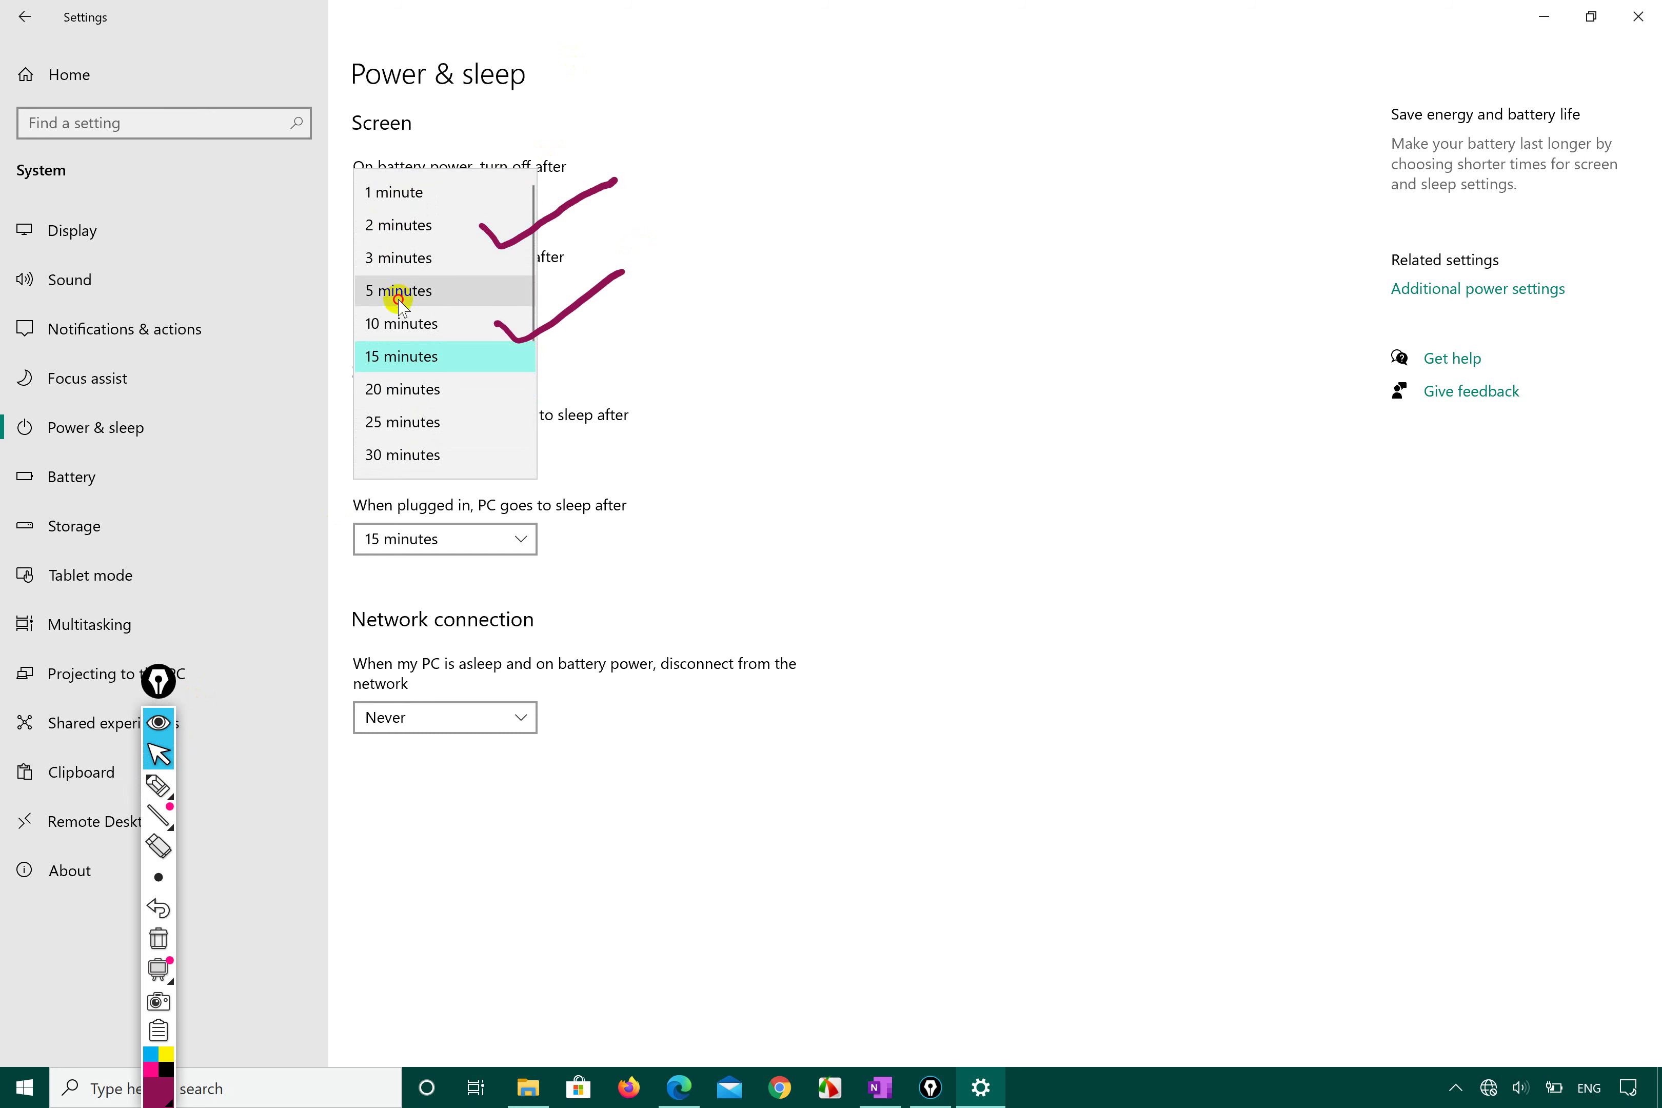
left_click(401, 296)
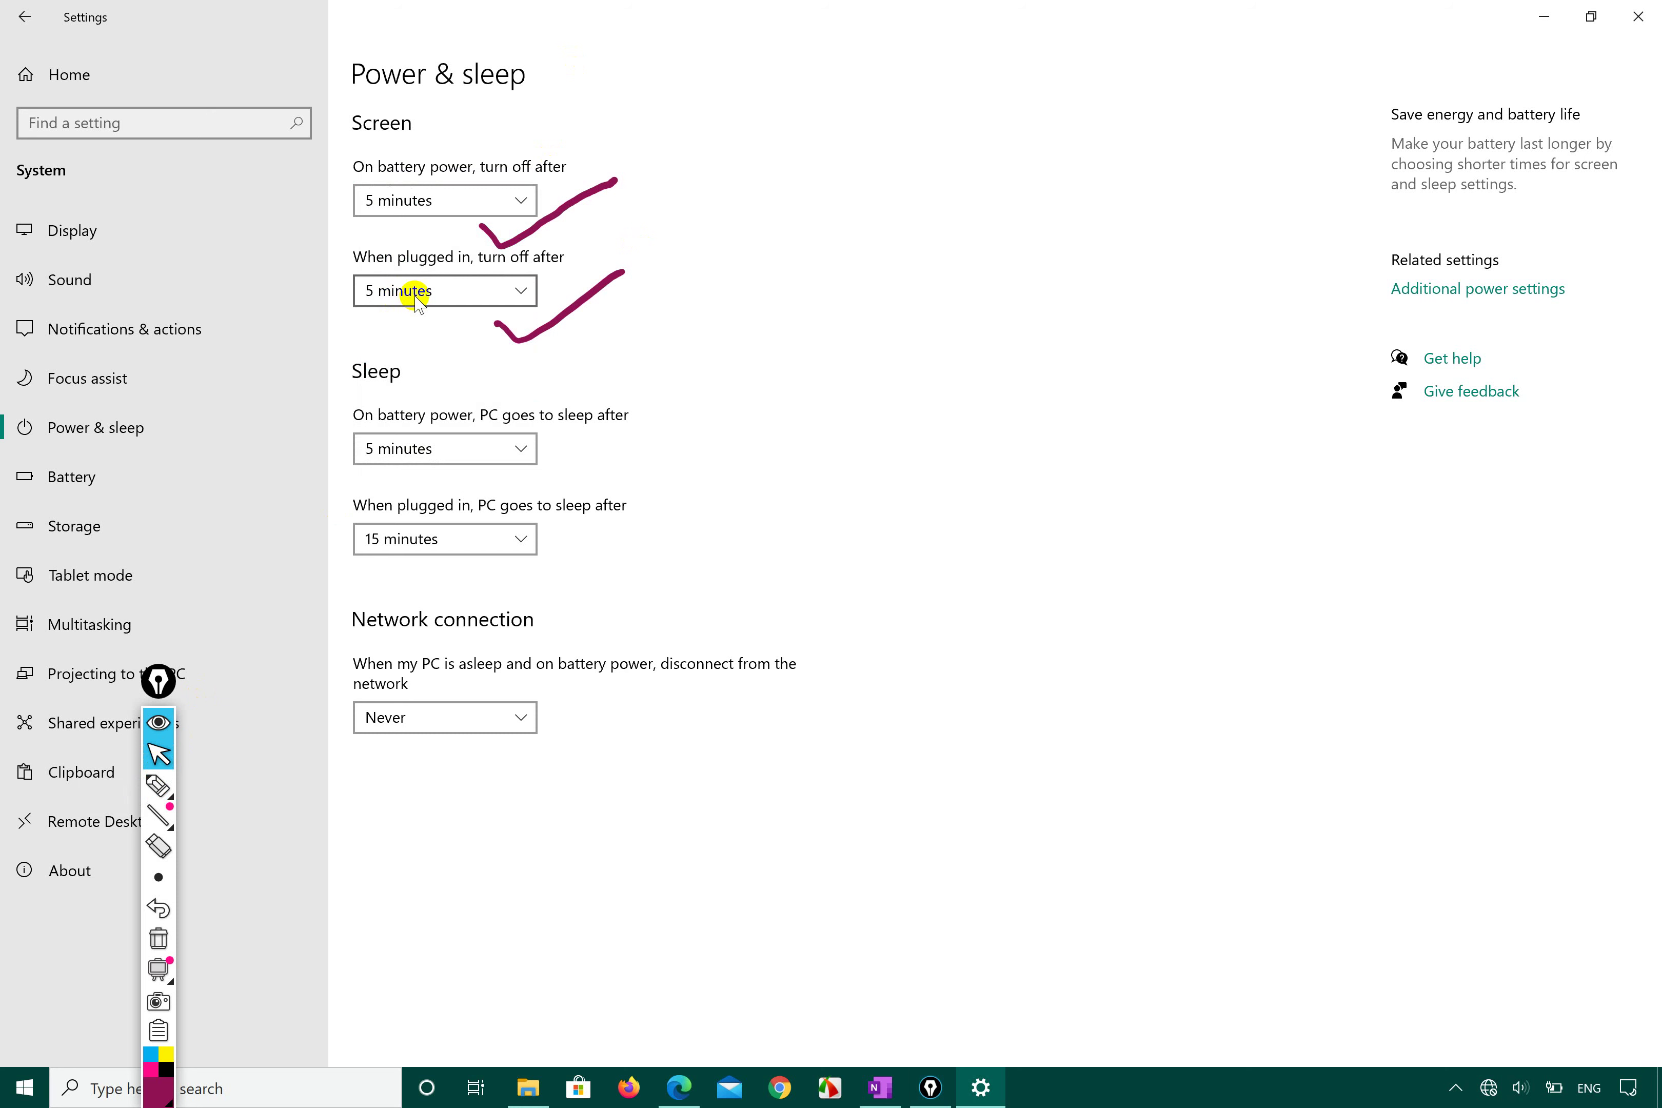
left_click(413, 293)
left_click(403, 391)
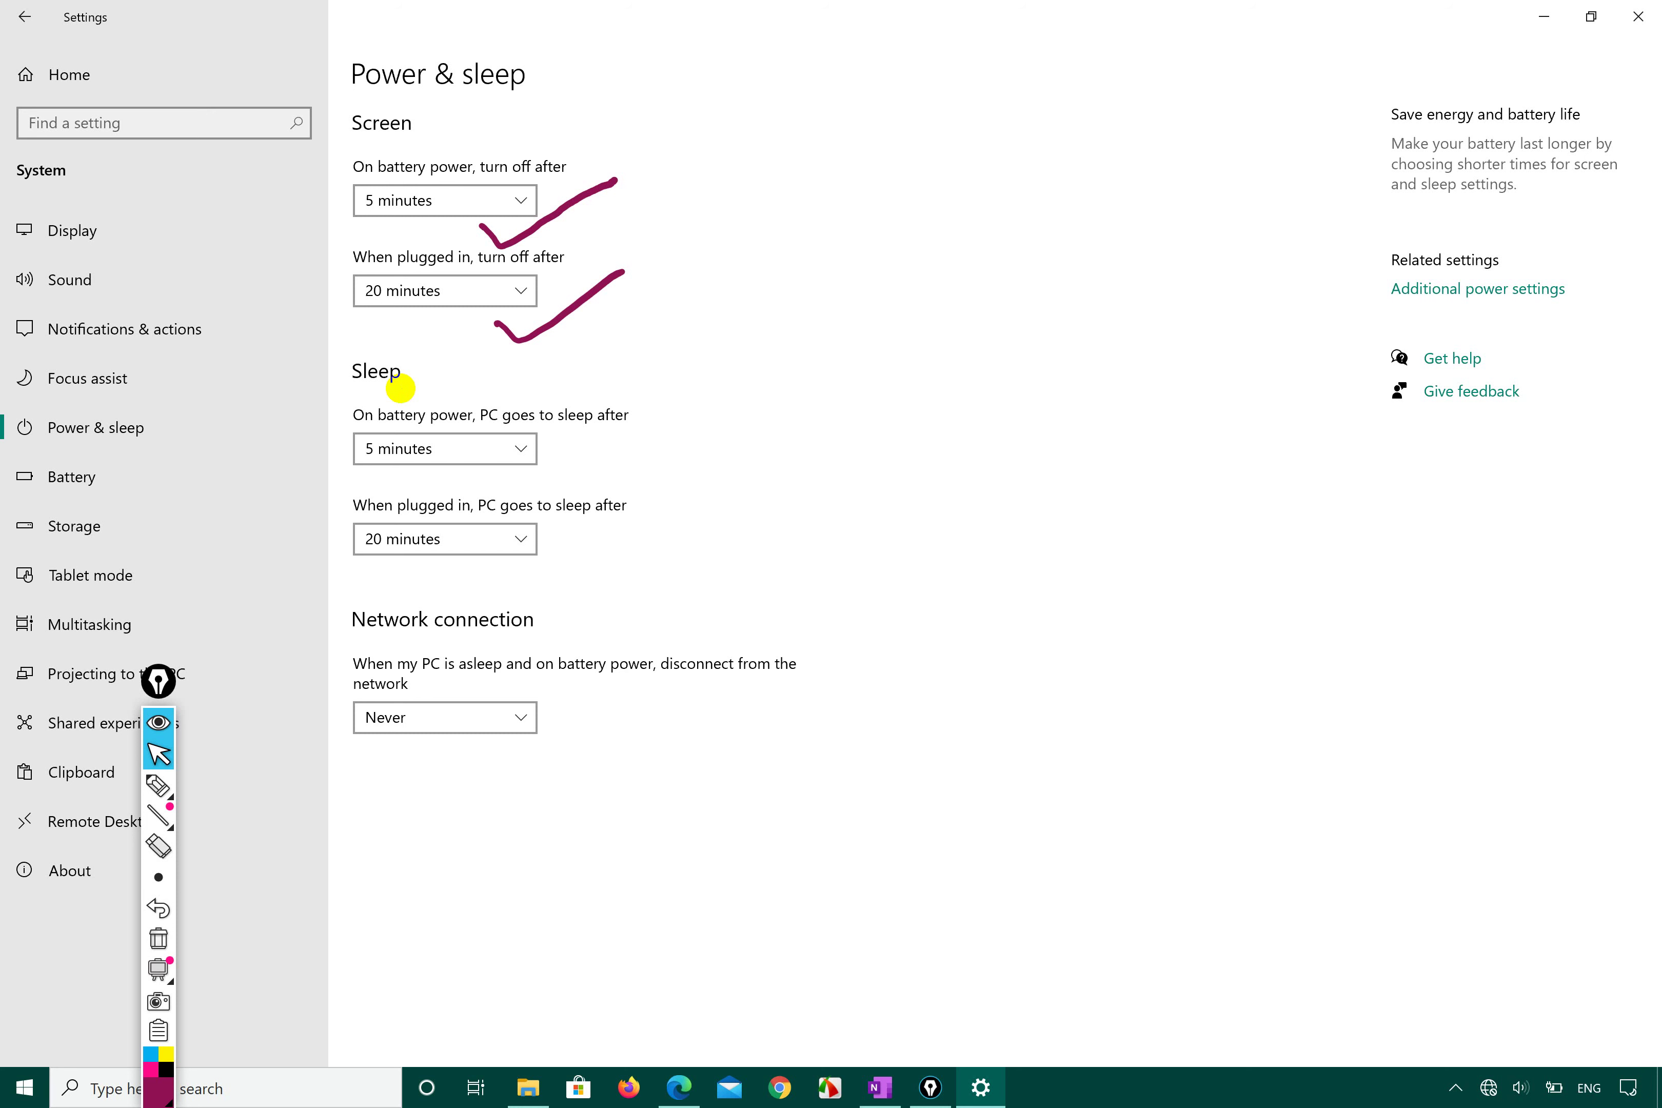
- Remove the ticks beside the turn-off times and tick the Screen and Sleep headings with the pen
left_click(158, 785)
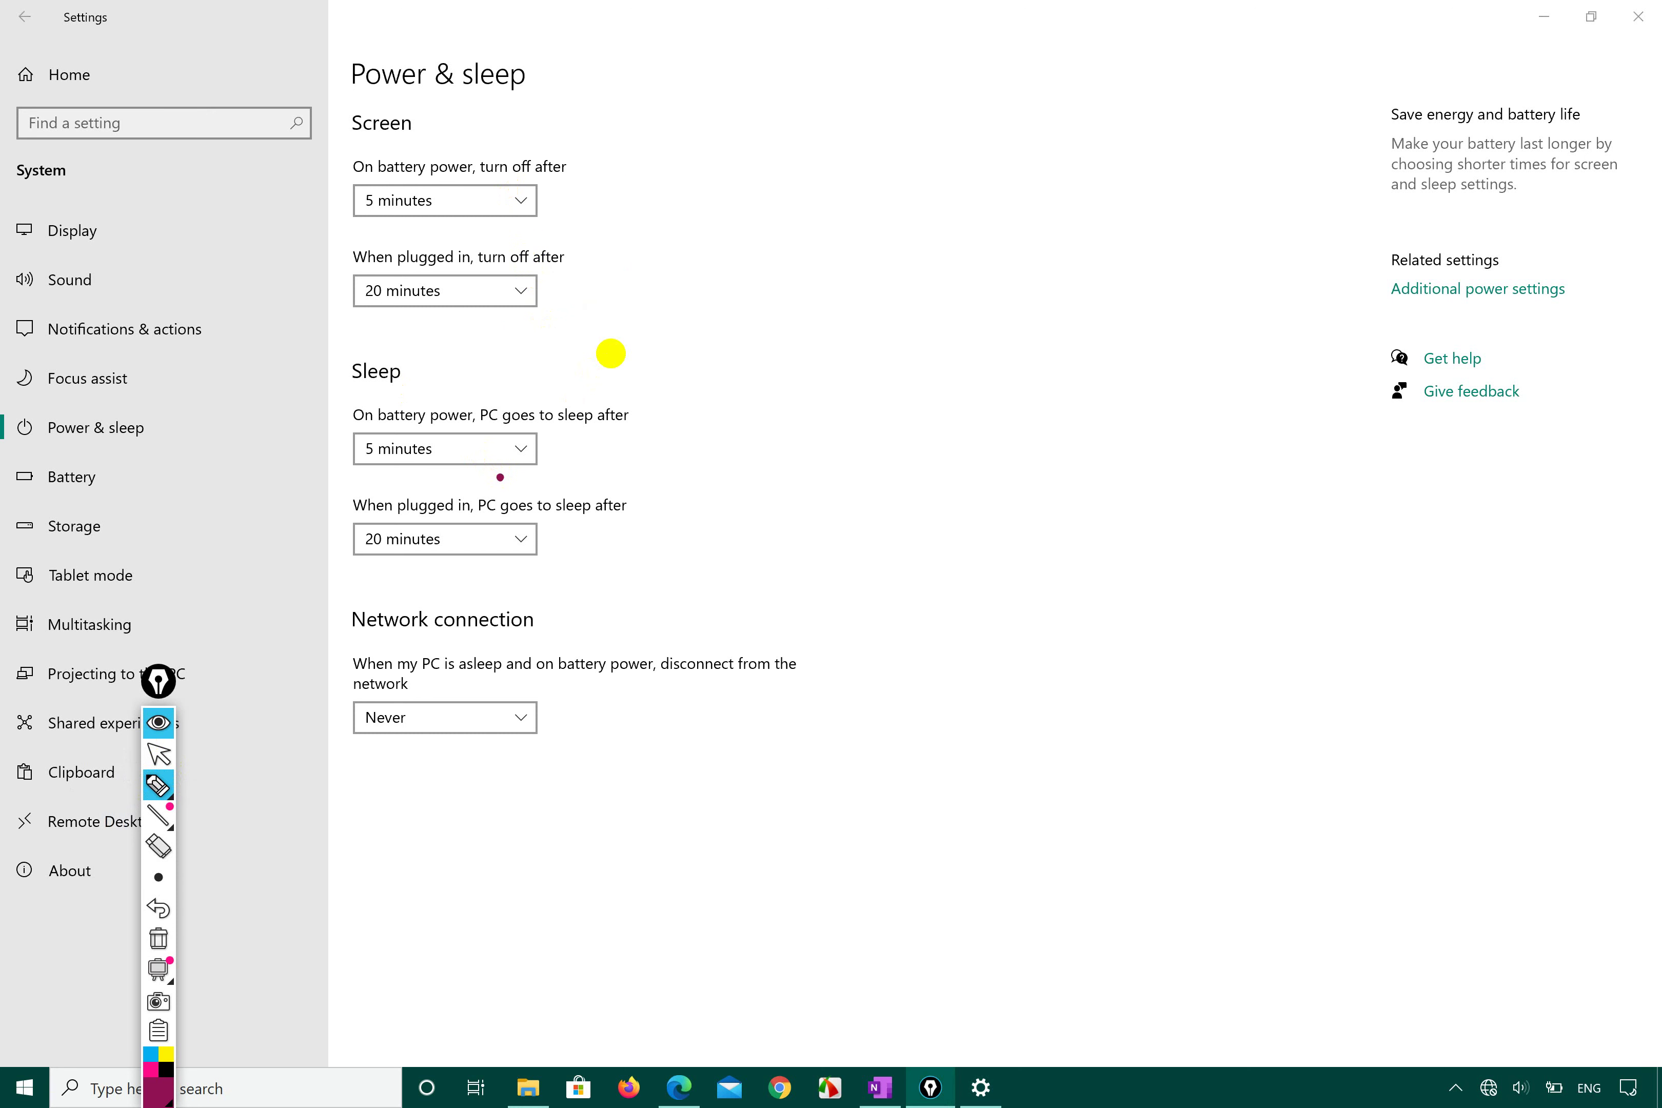
mouse_move(357, 397)
left_mouse_down()
mouse_move(397, 413)
mouse_move(496, 331)
left_mouse_up()
mouse_move(431, 153)
left_mouse_down()
mouse_move(520, 84)
mouse_move(430, 149)
mouse_move(386, 125)
left_mouse_up()
left_click_drag(403, 377, 499, 347)
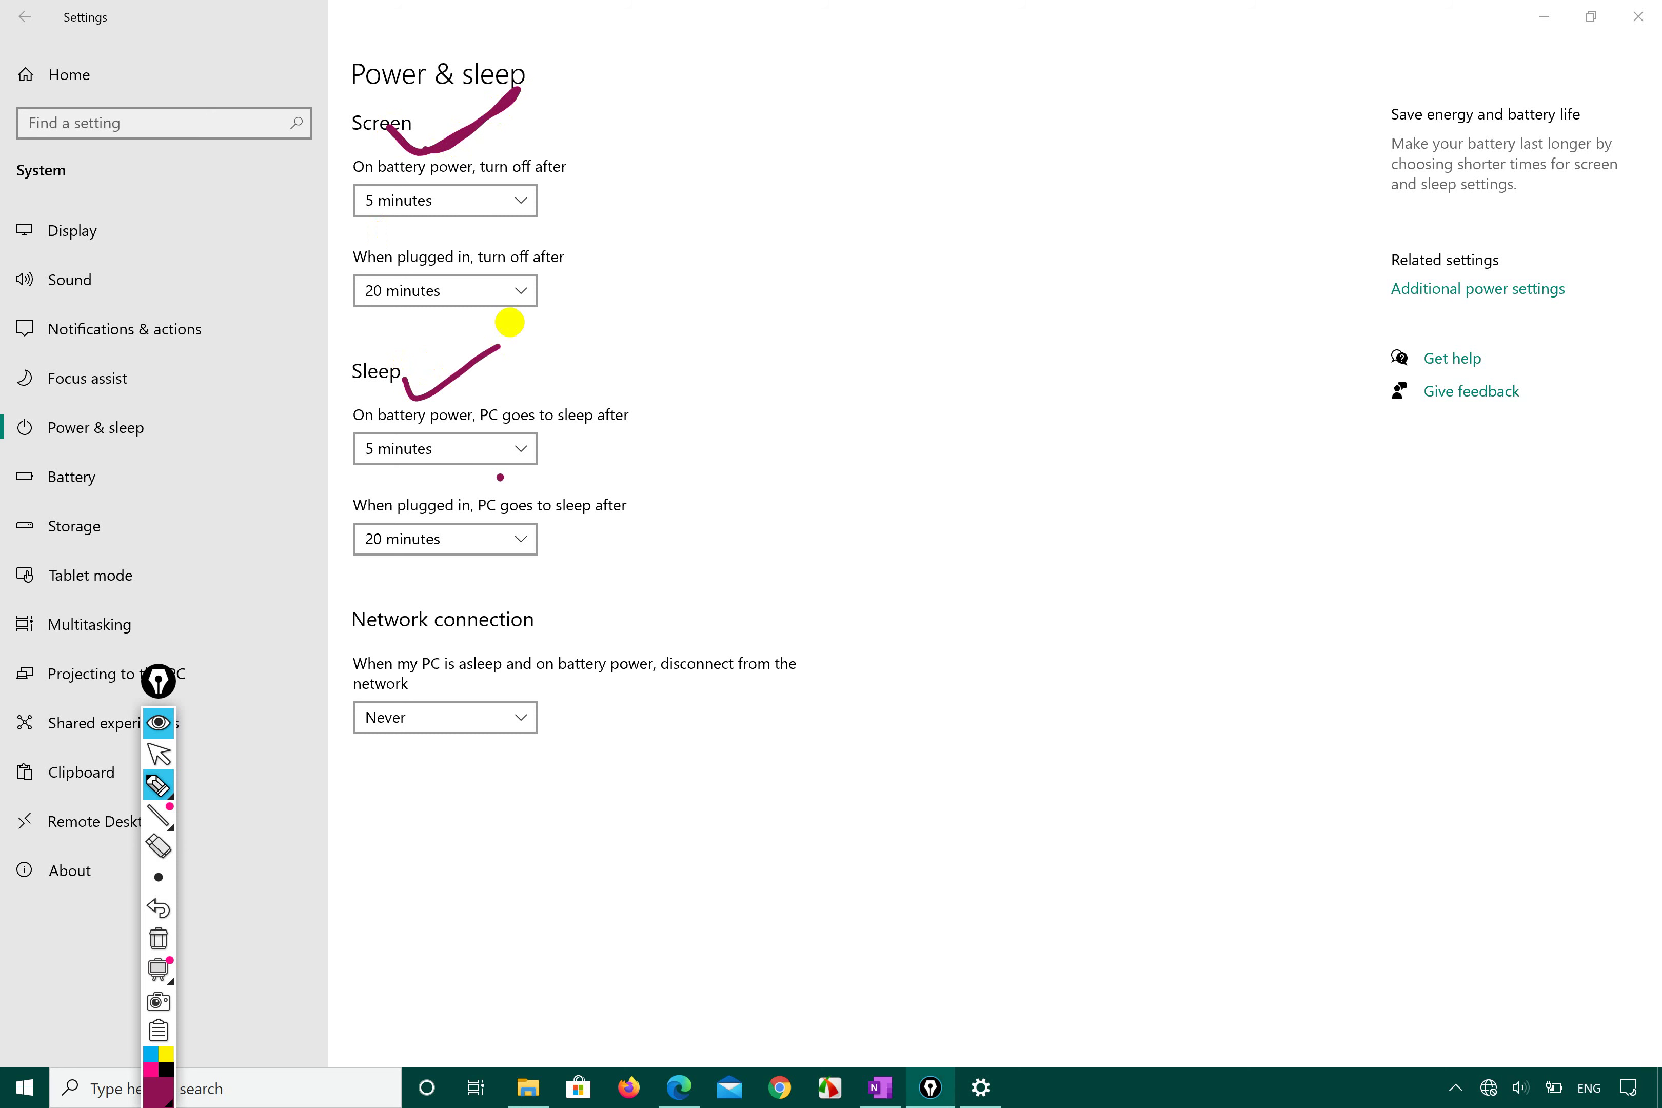
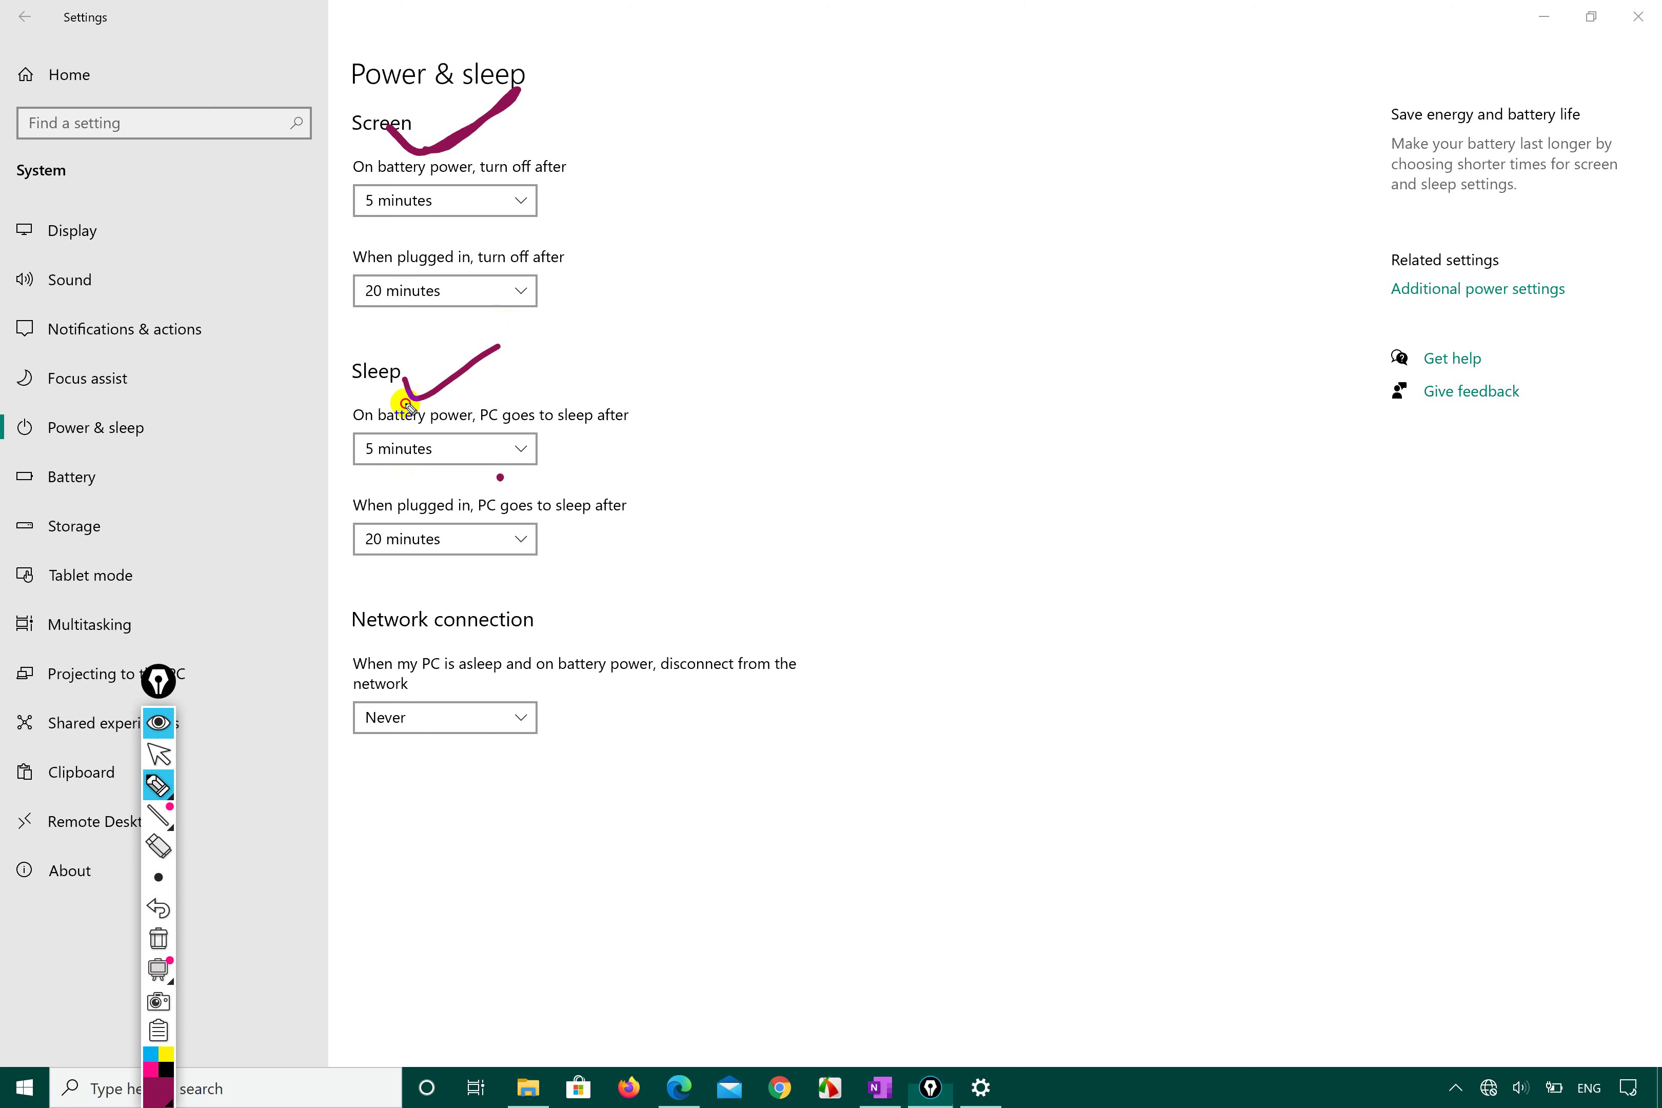
- Replace the Sleep heading's tick with pen ticks beside both sleep times, and redraw them as one tick beside the battery-power time
left_click(421, 396)
left_click_drag(574, 442, 648, 423)
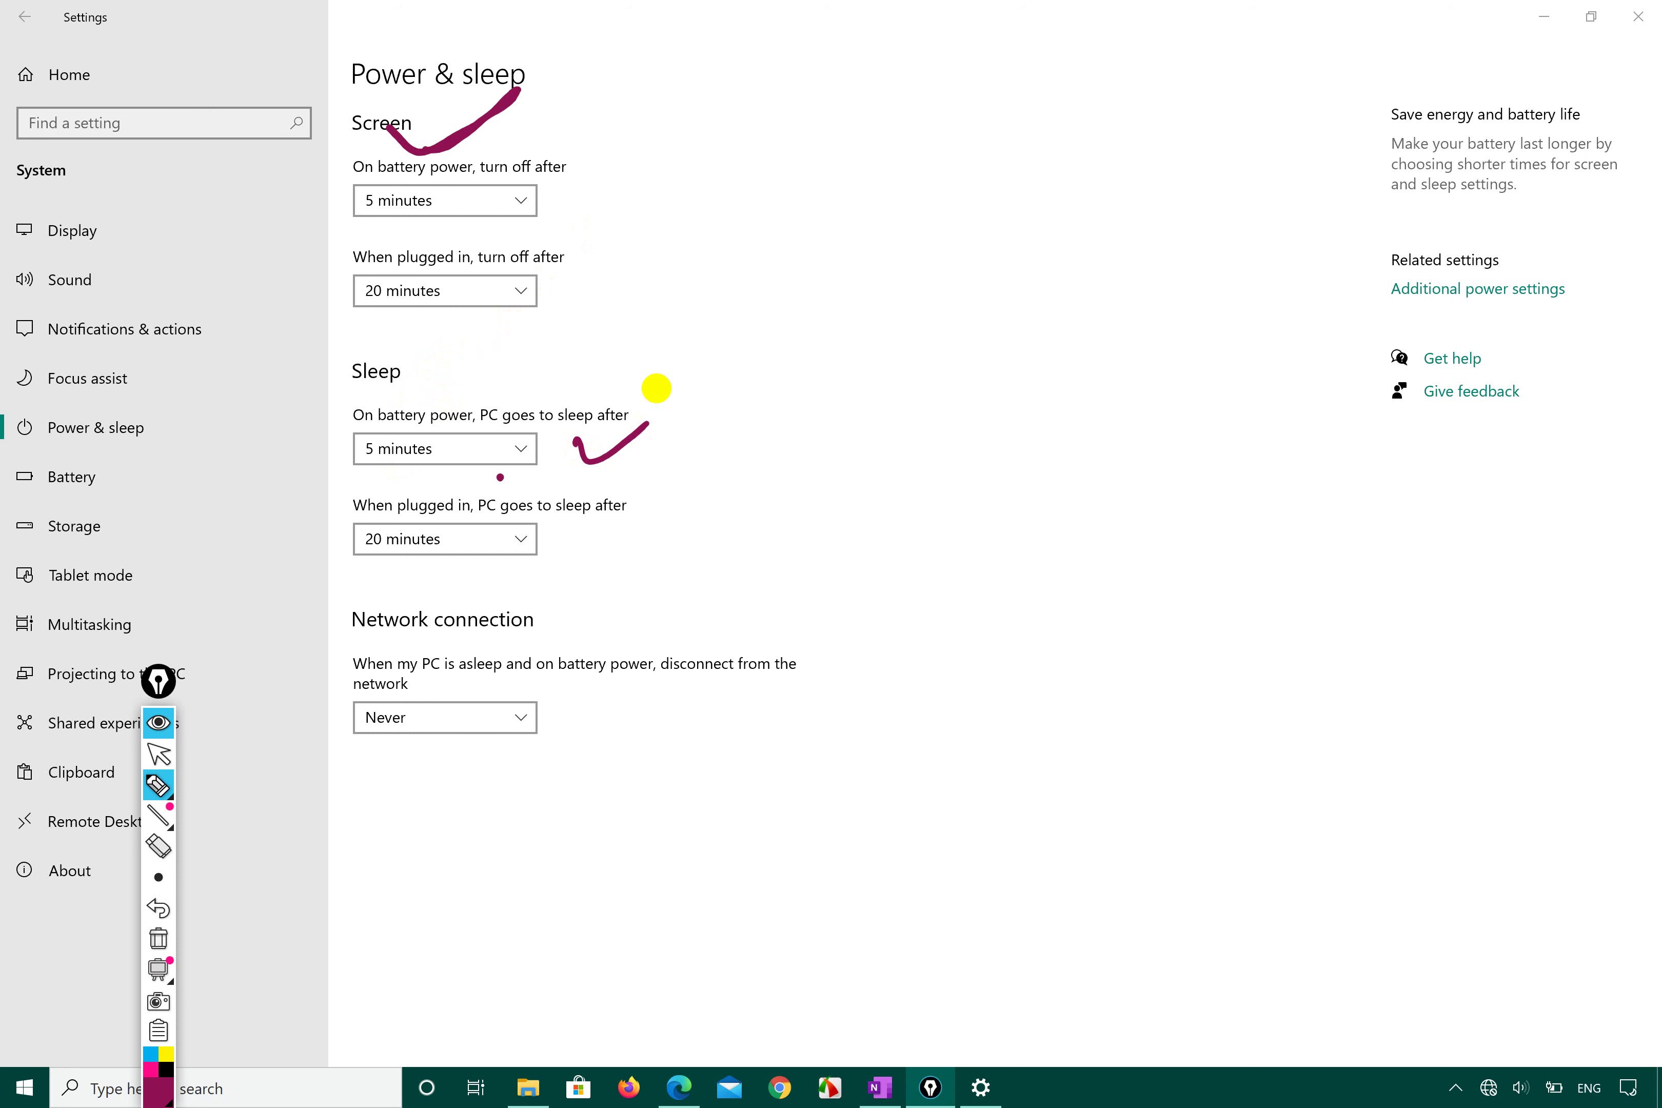
left_click_drag(558, 553, 674, 492)
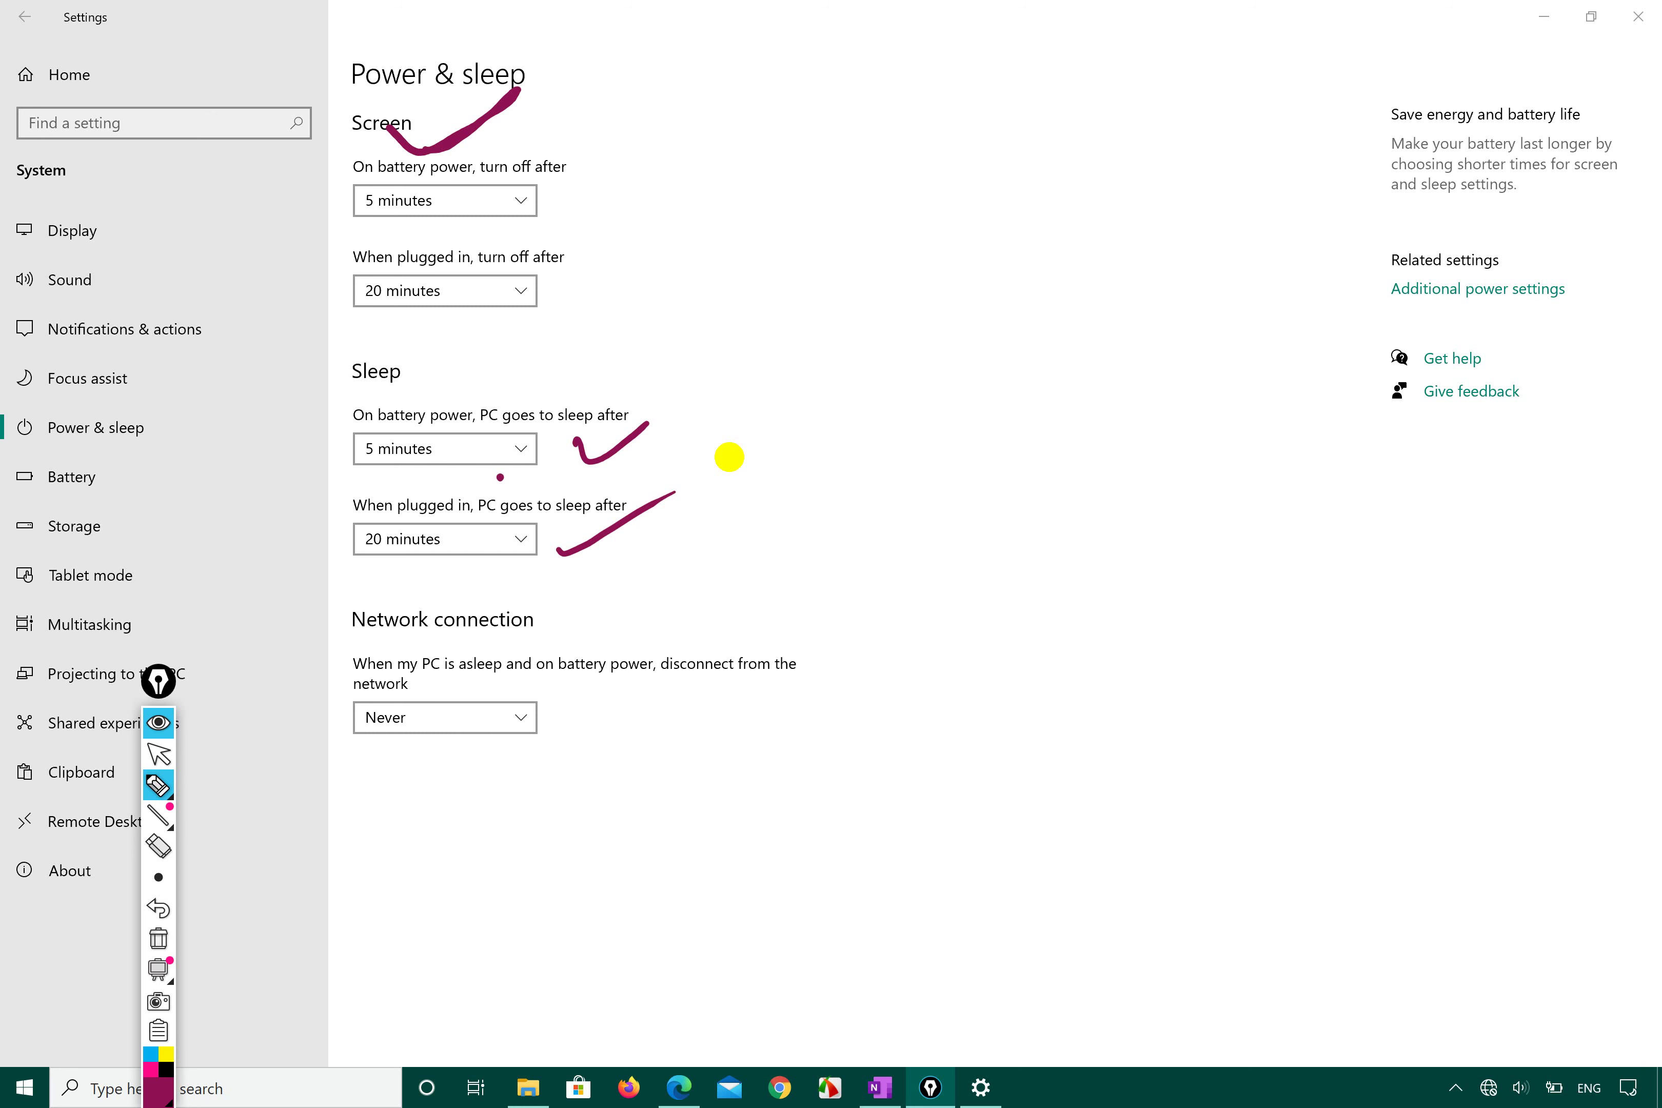
left_click_drag(613, 465, 588, 537)
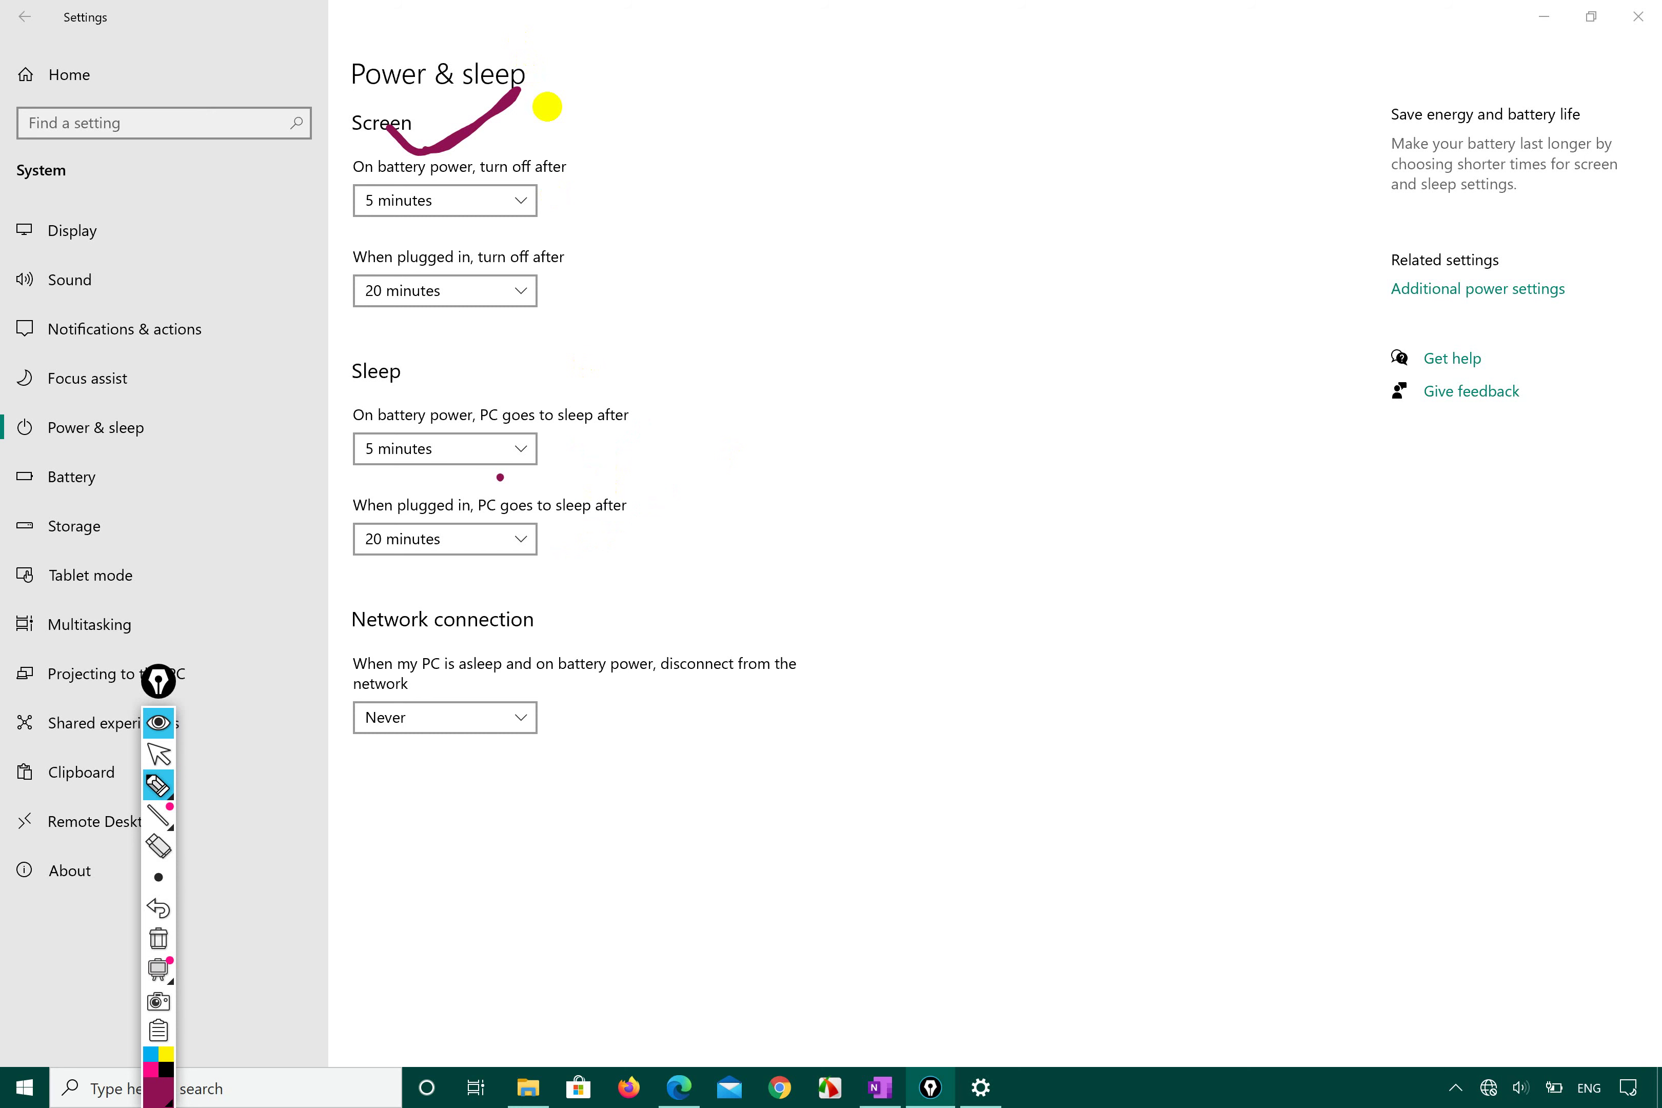
mouse_move(575, 467)
left_mouse_down()
mouse_move(649, 403)
mouse_move(573, 472)
mouse_move(620, 432)
left_mouse_up()
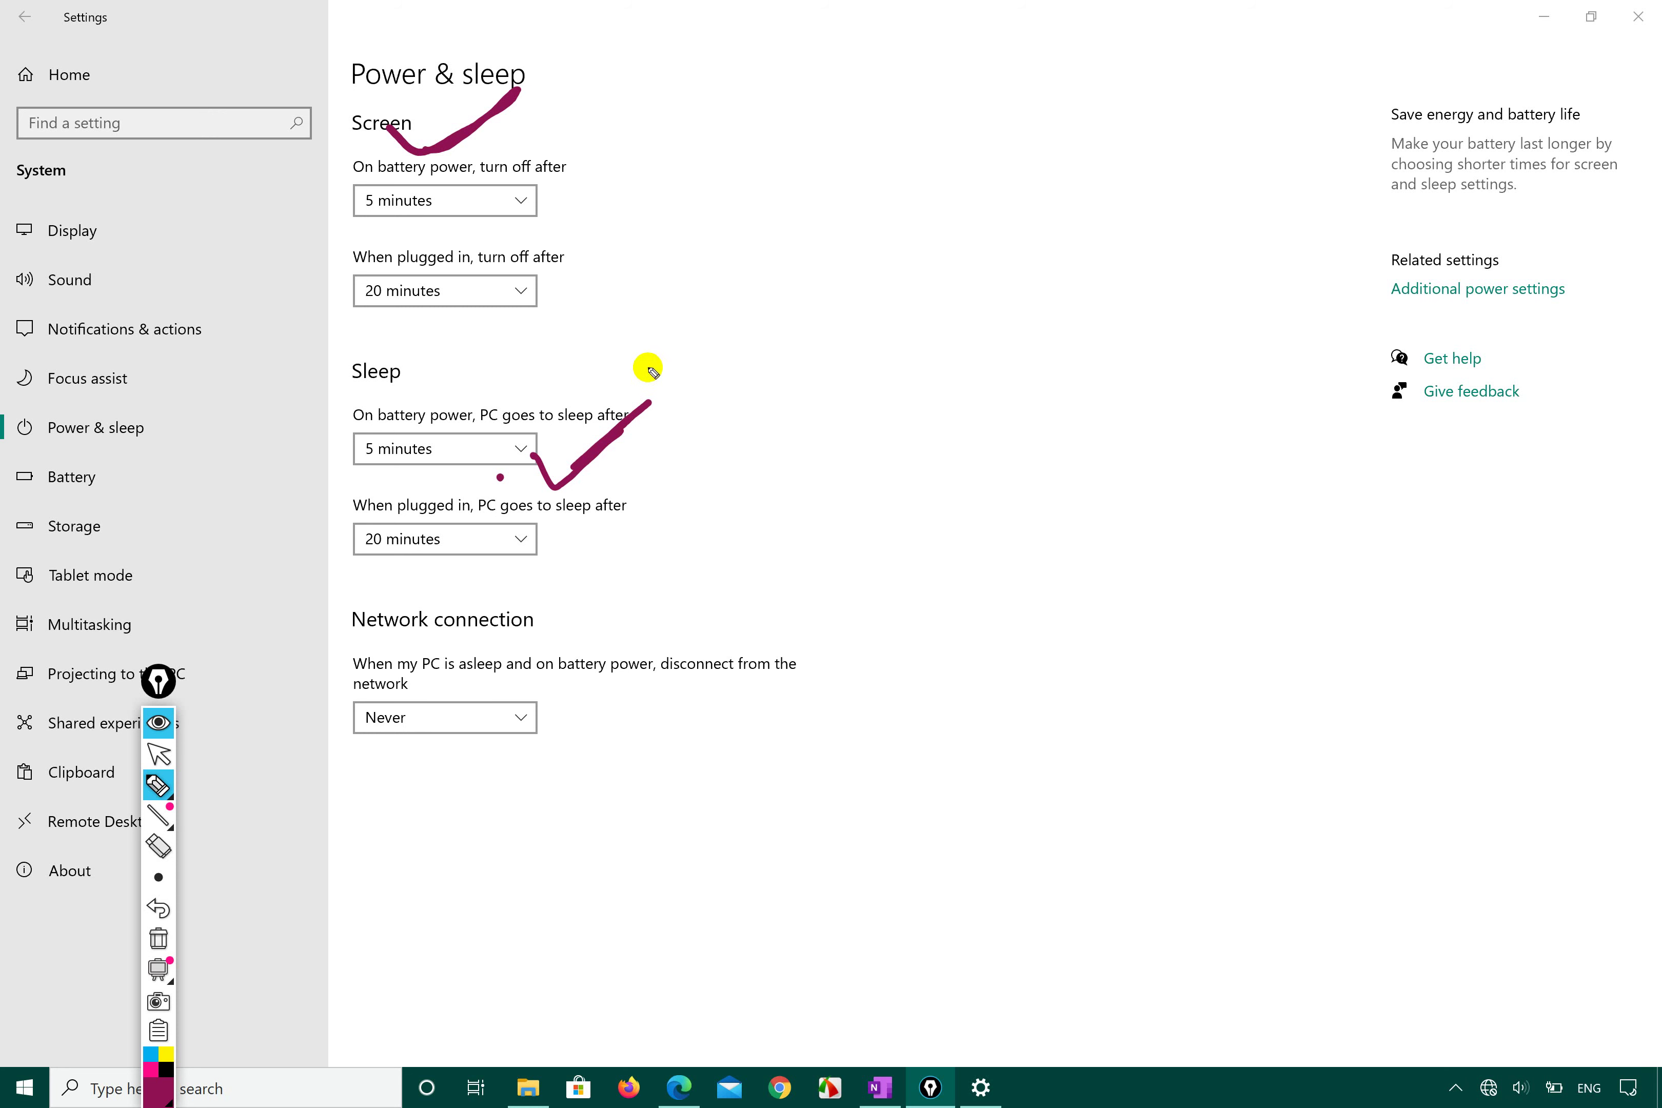
- Set the battery-power sleep time to Never and the plugged-in sleep time to 10 minutes
left_click(172, 759)
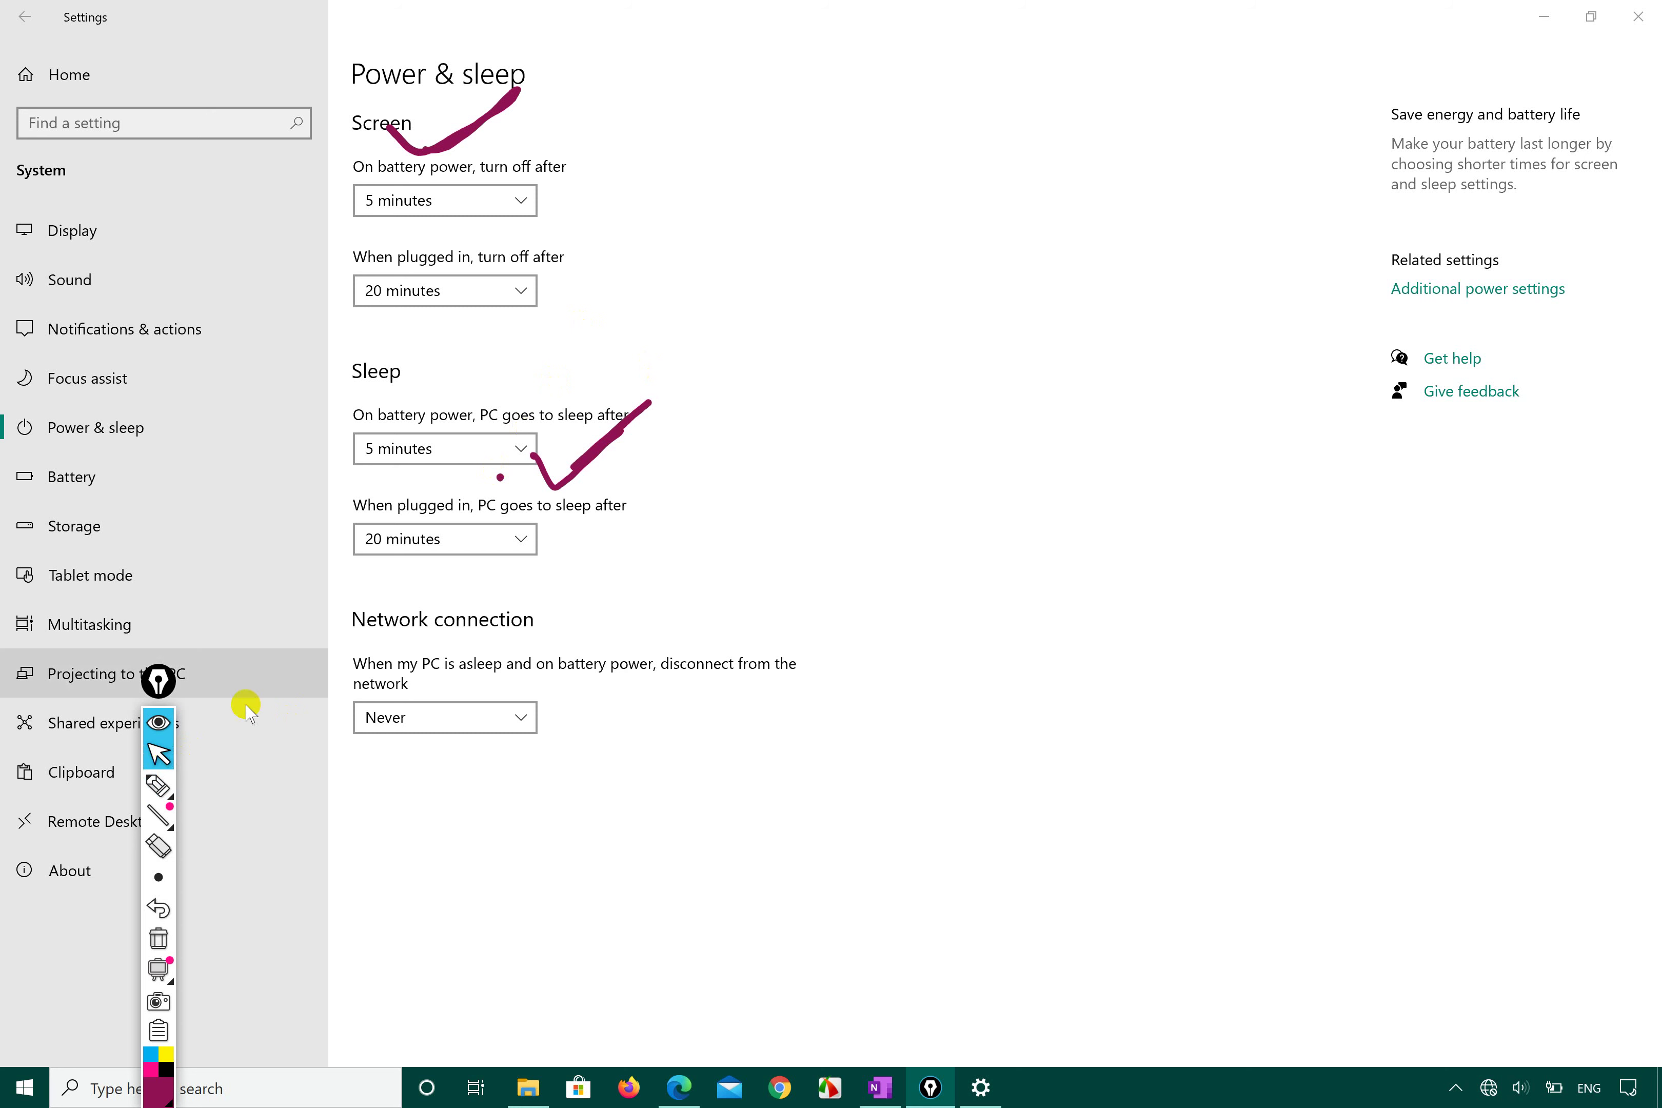
left_click(512, 447)
scroll(460, 556, "down", 3)
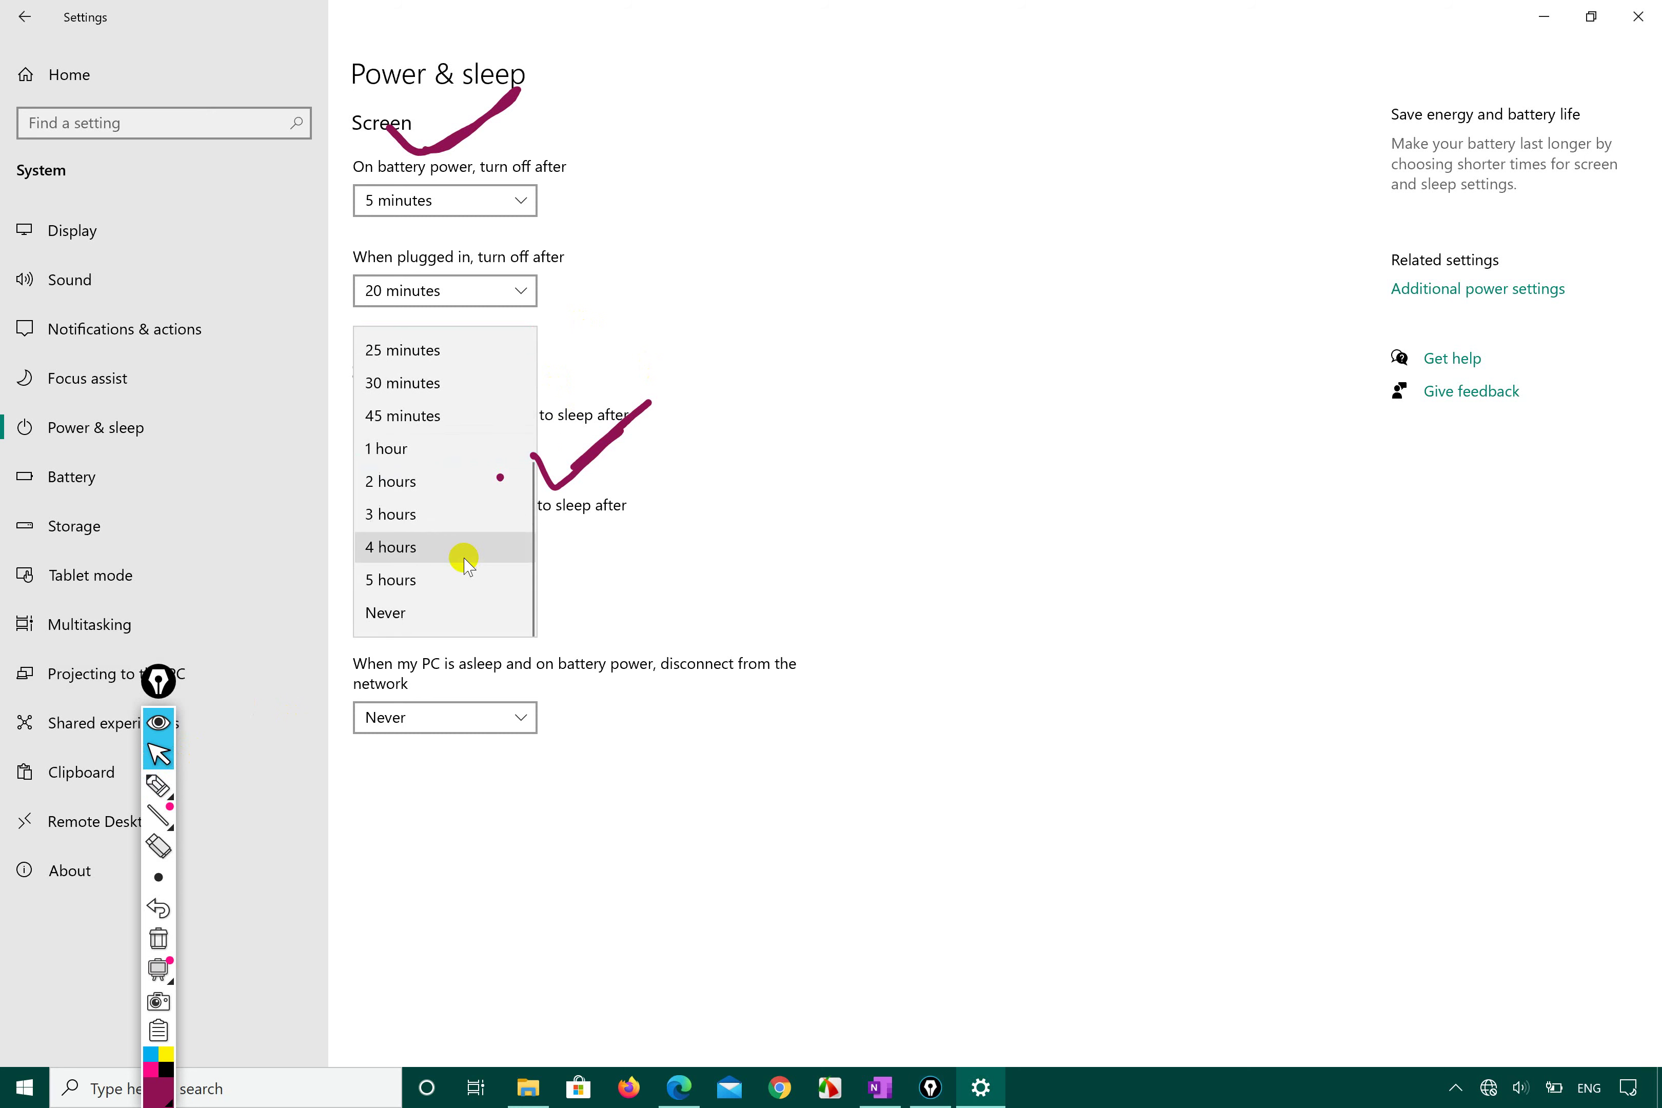
left_click(419, 628)
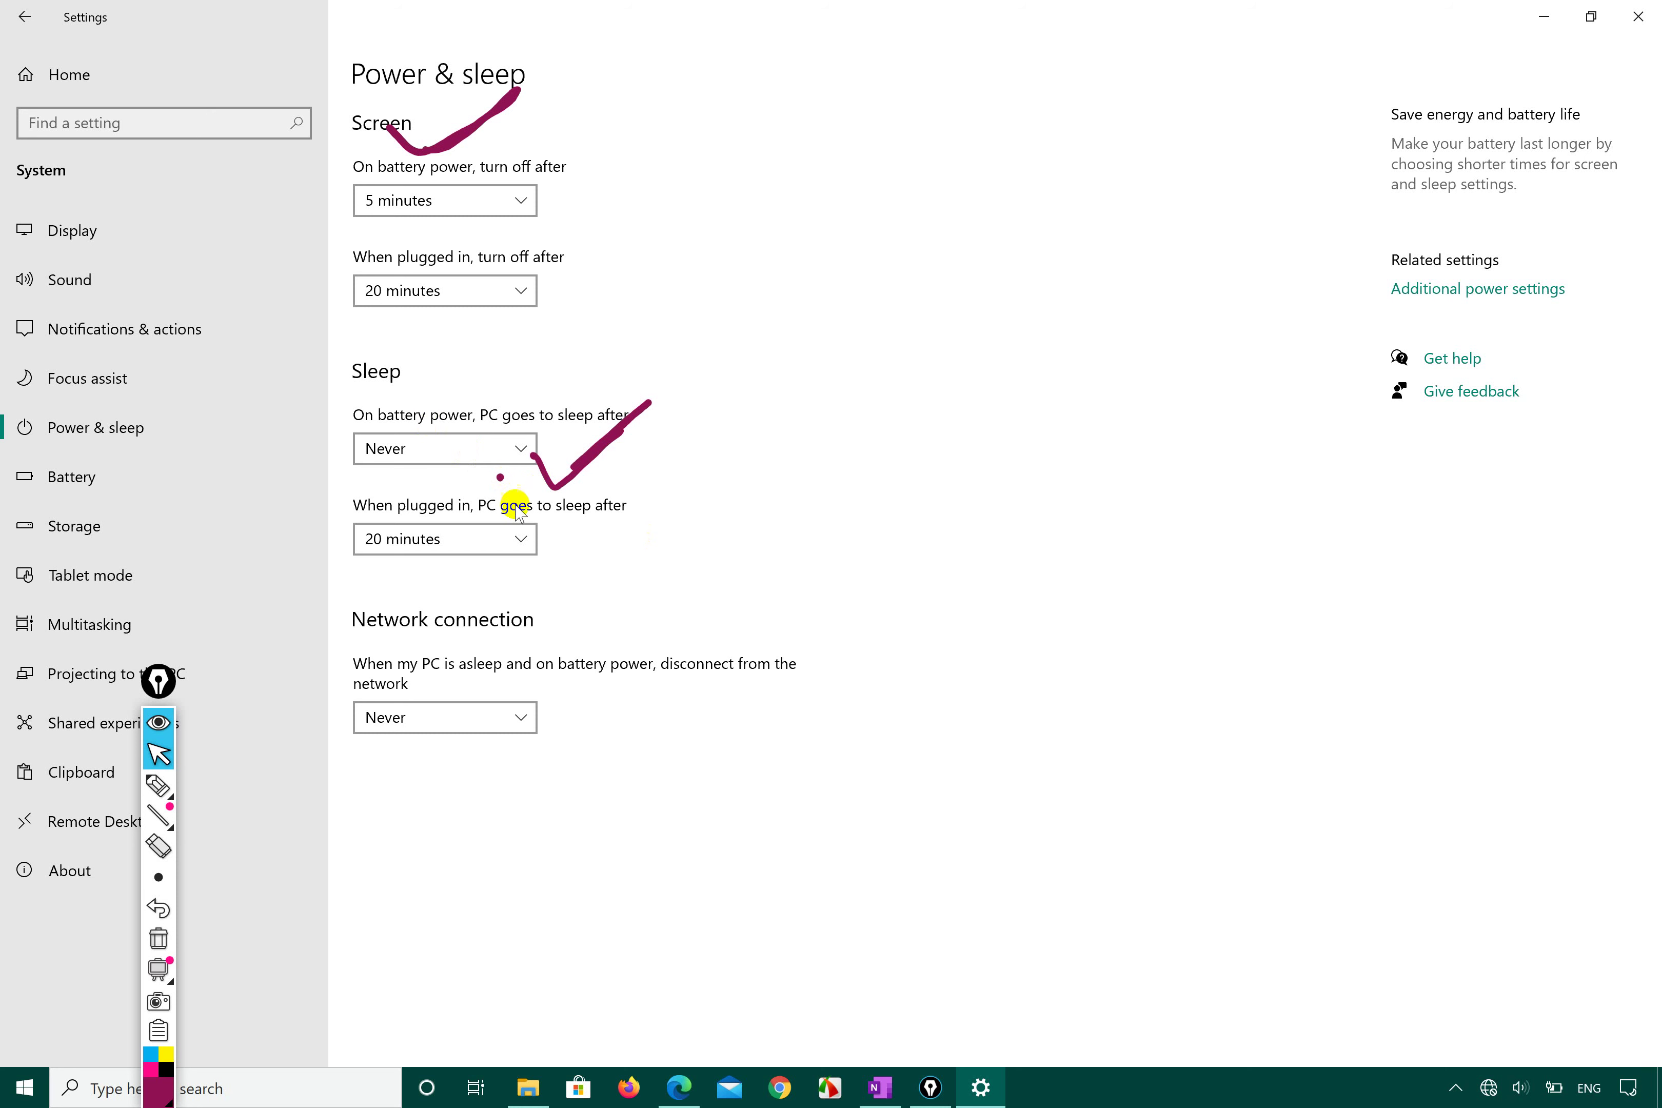
left_click(526, 541)
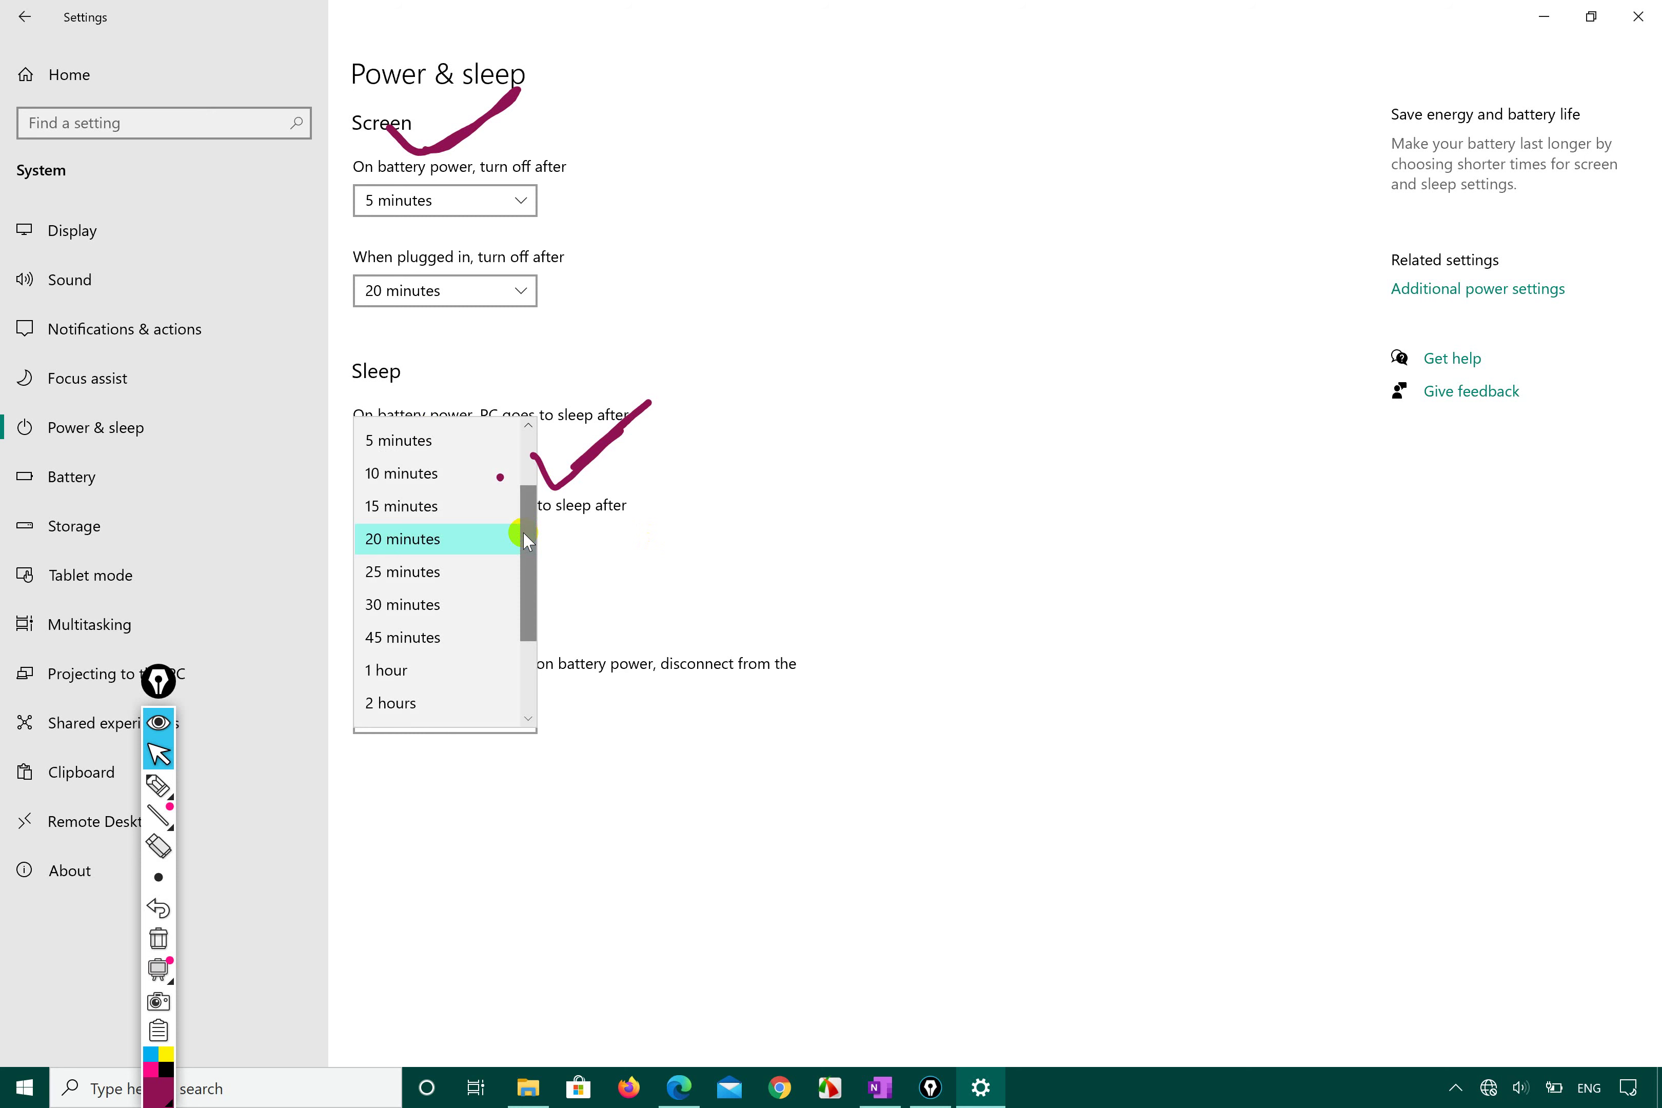
left_click(446, 472)
- Set both the battery-power and the plugged-in sleep times to 30 minutes
left_click(482, 463)
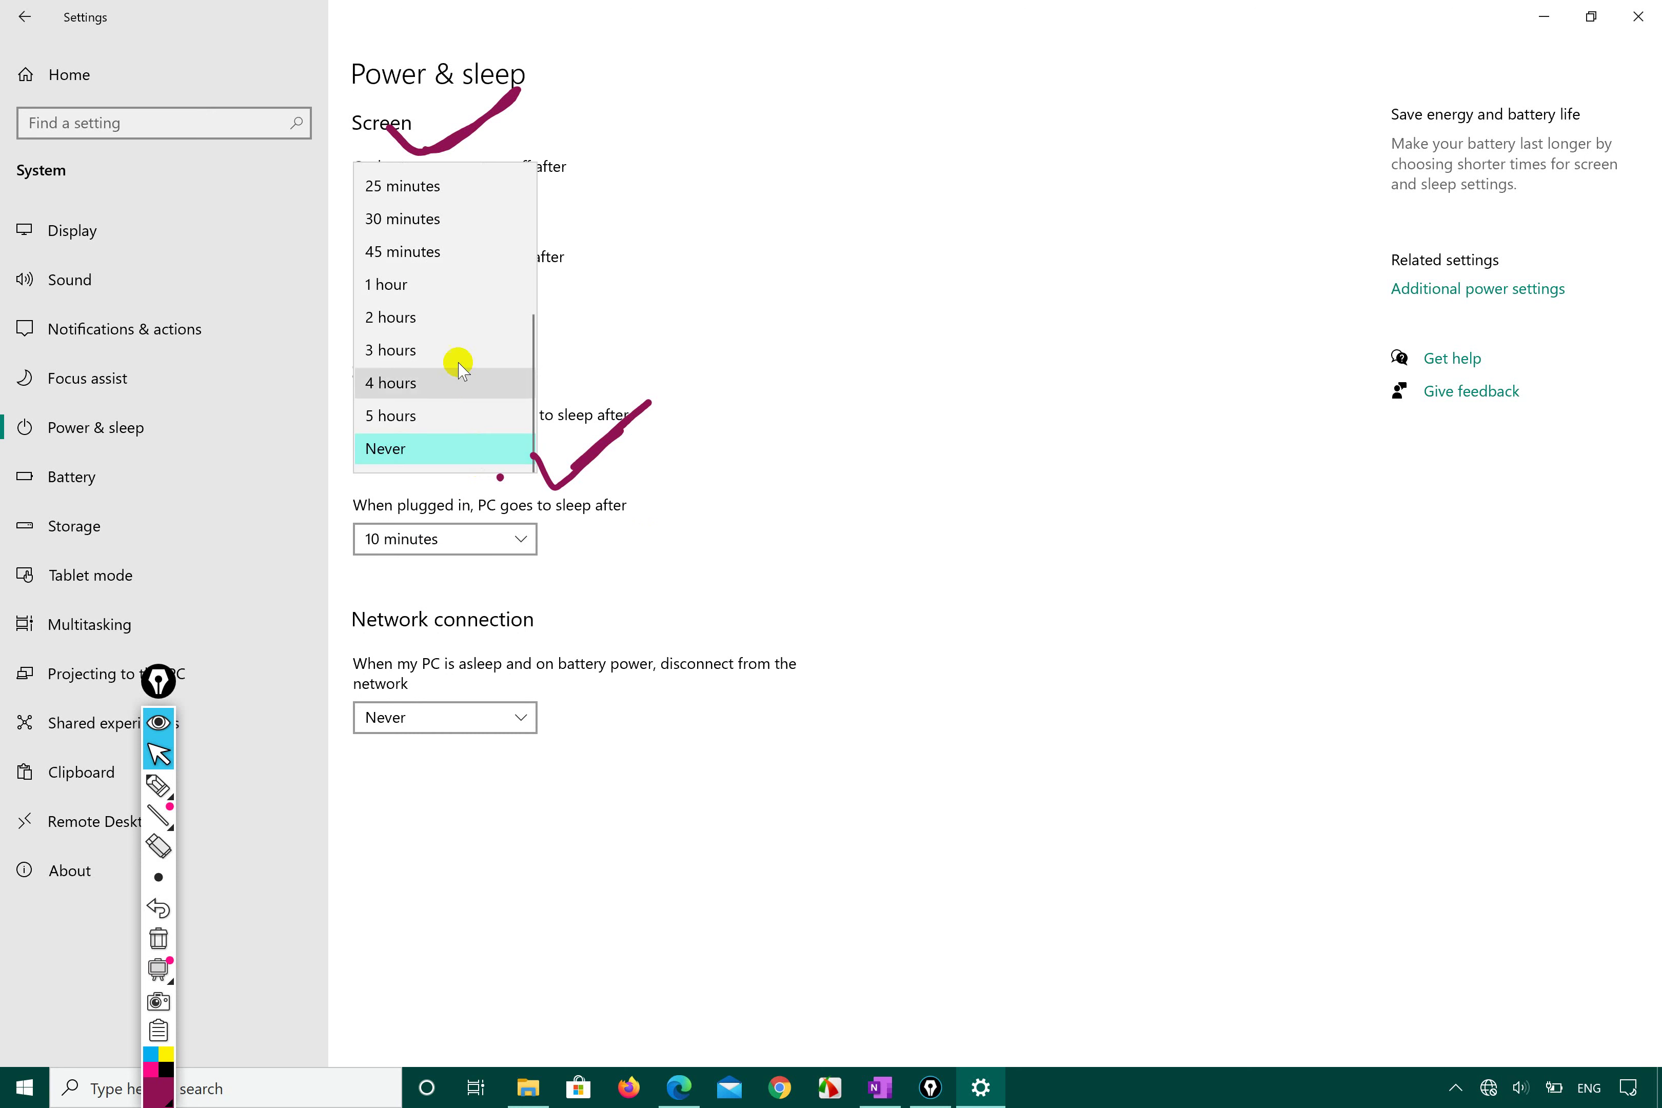
scroll(450, 261, "up", 1)
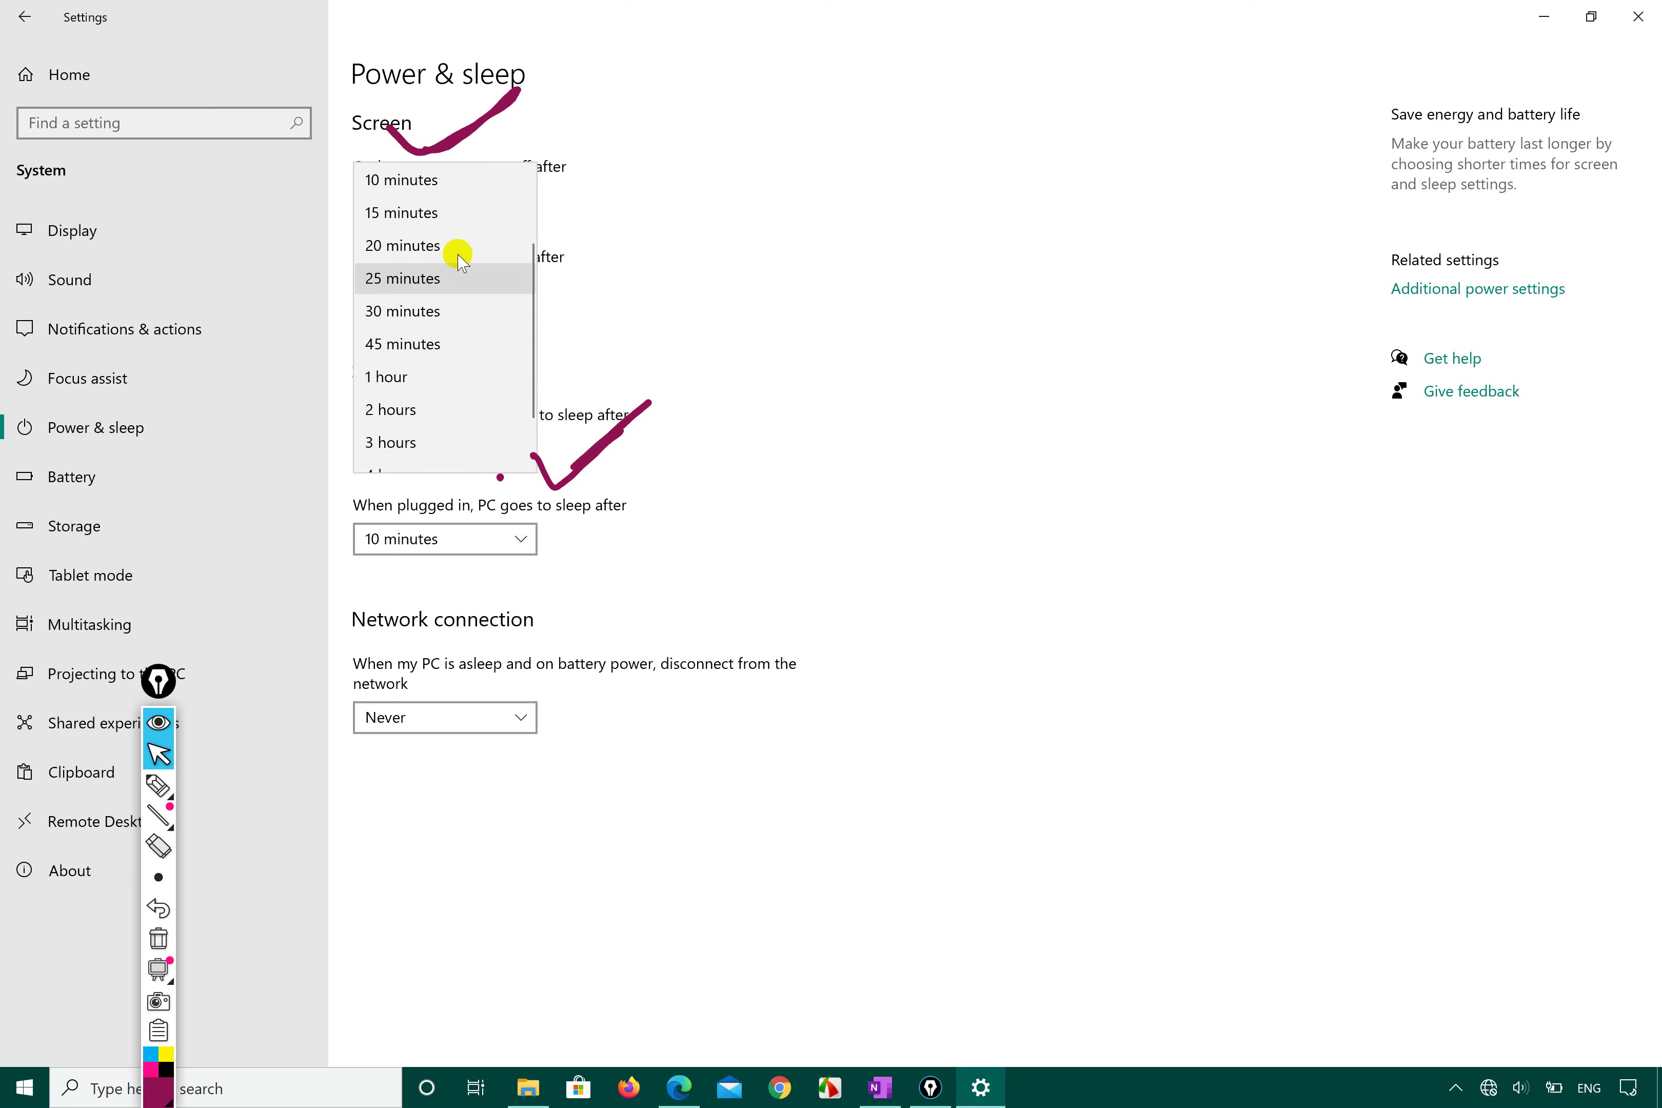
left_click(404, 310)
left_click(518, 542)
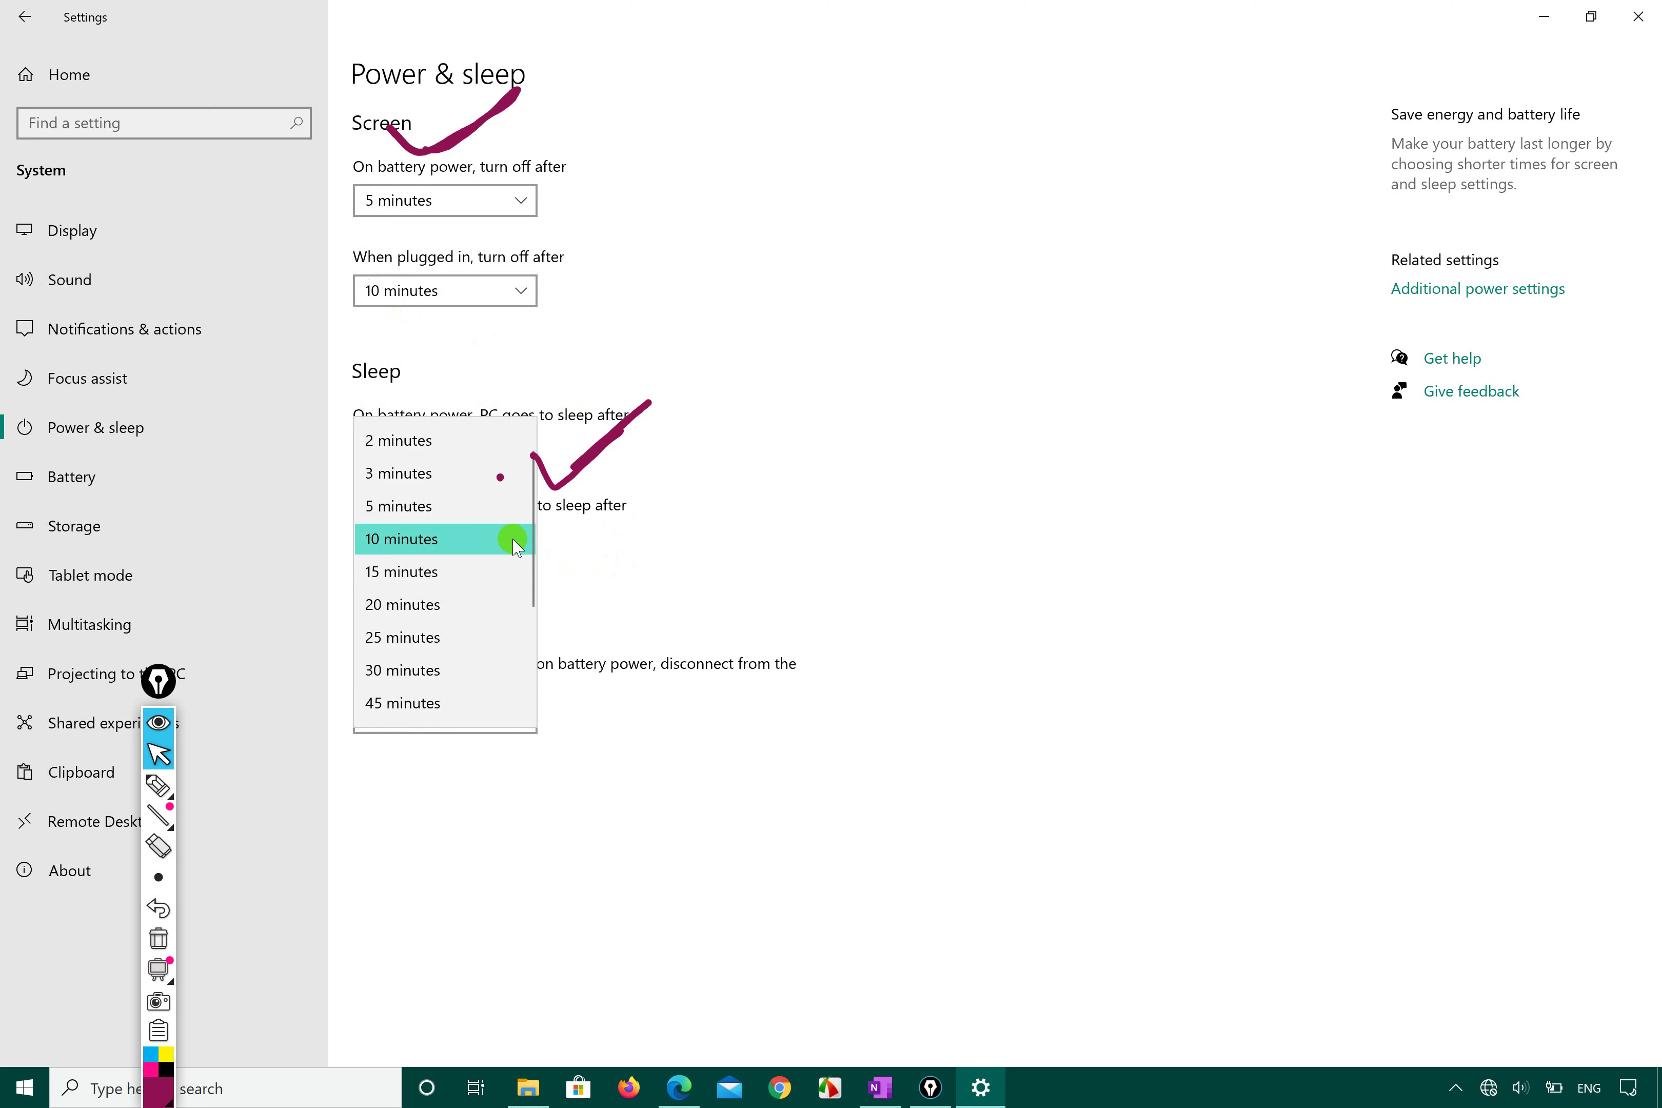
left_click(434, 671)
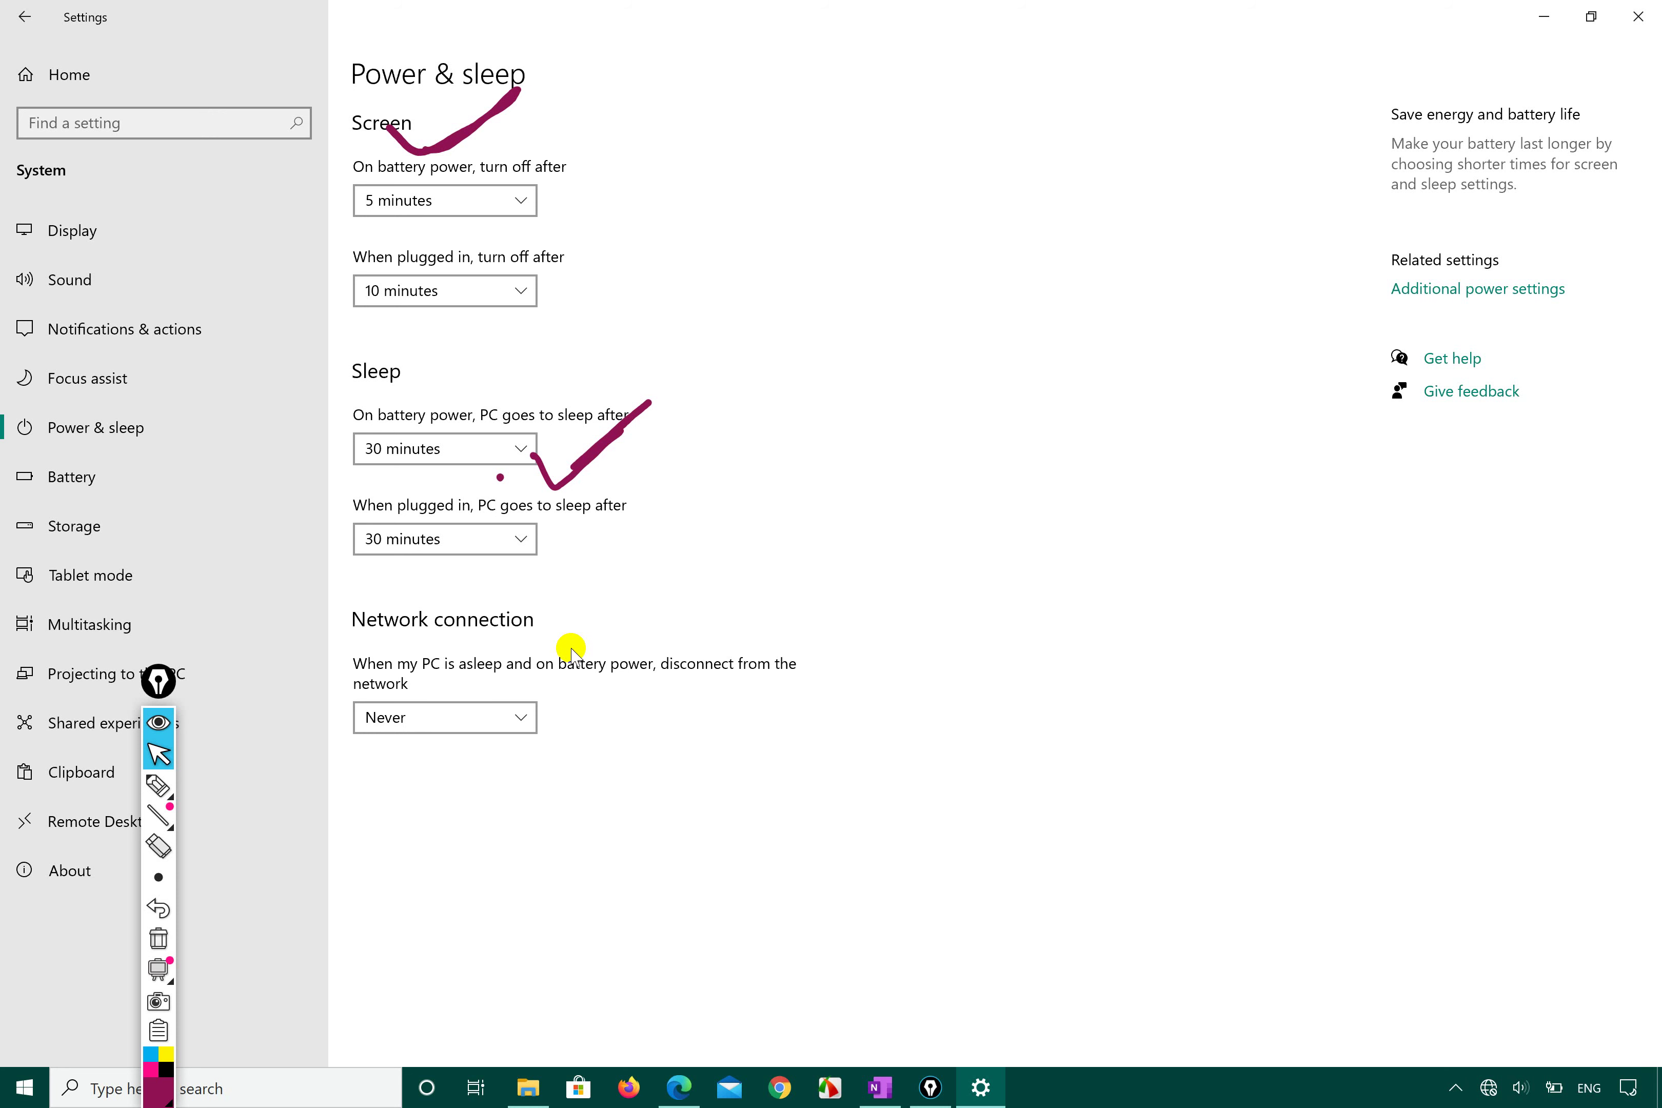
- Tick the Network connection disconnect setting with the pen and mark its current choice with a dot
left_click(158, 785)
left_click_drag(439, 790, 578, 680)
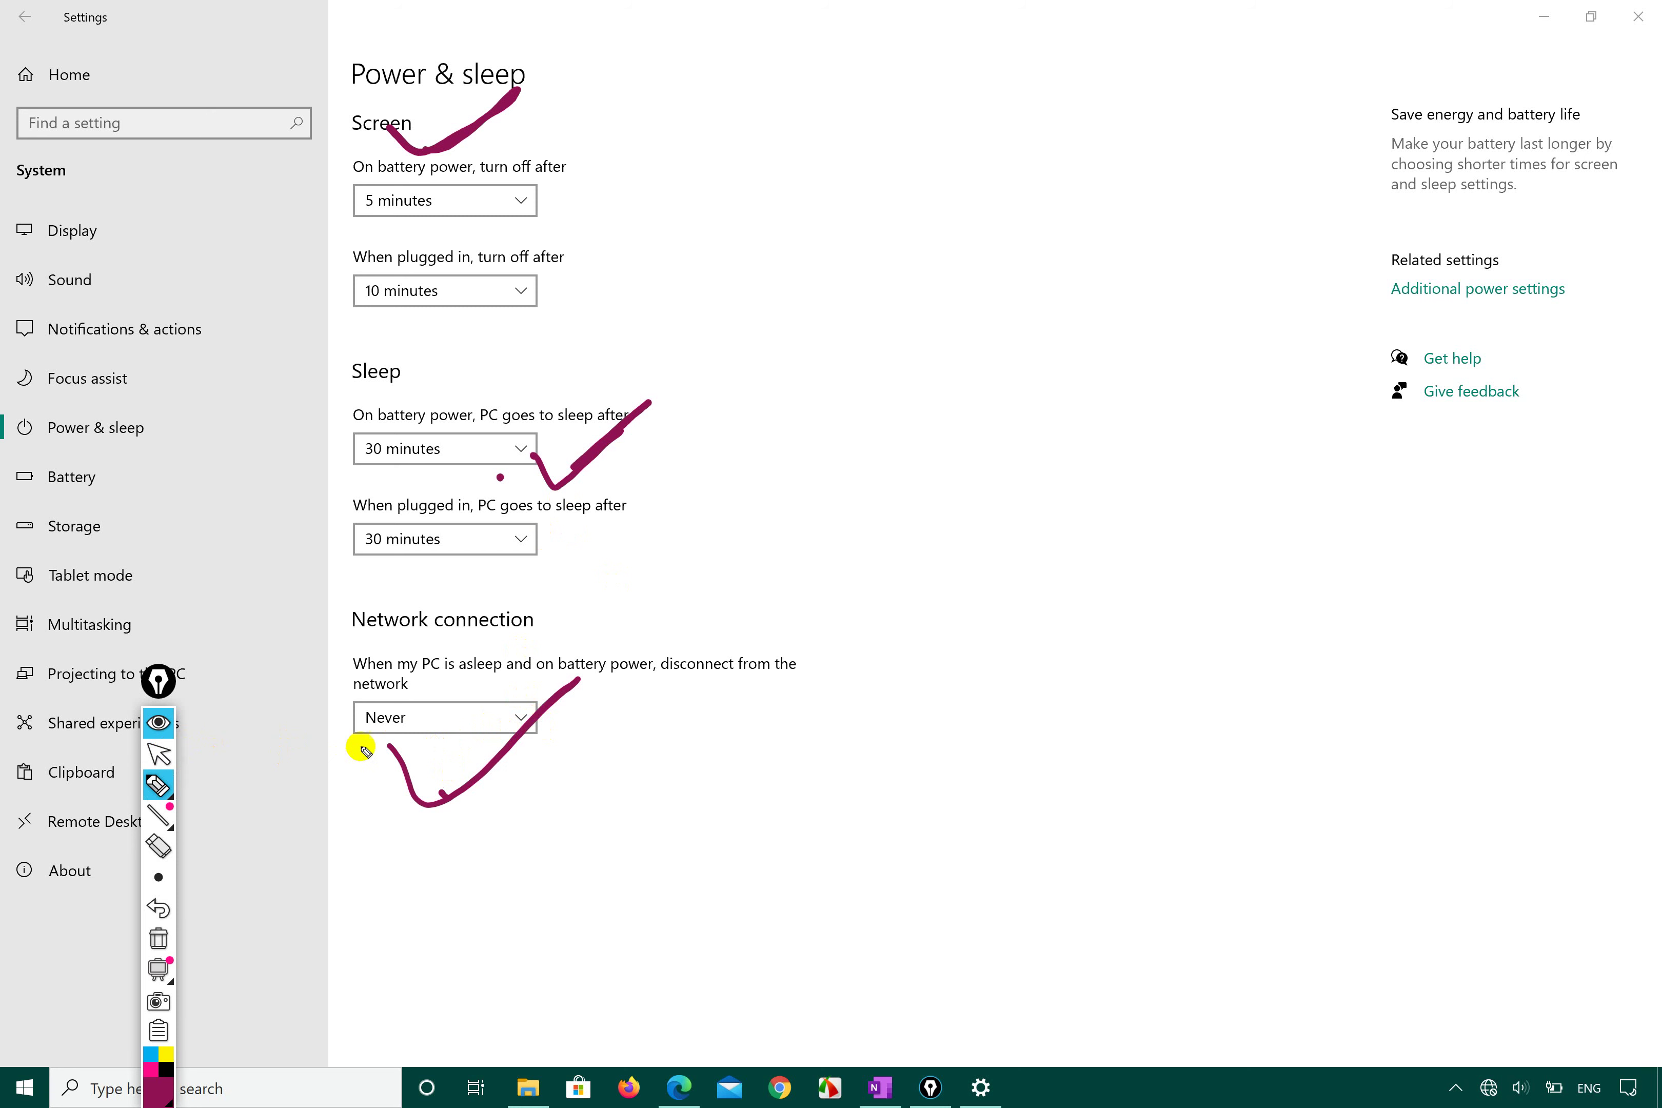
left_click(447, 720)
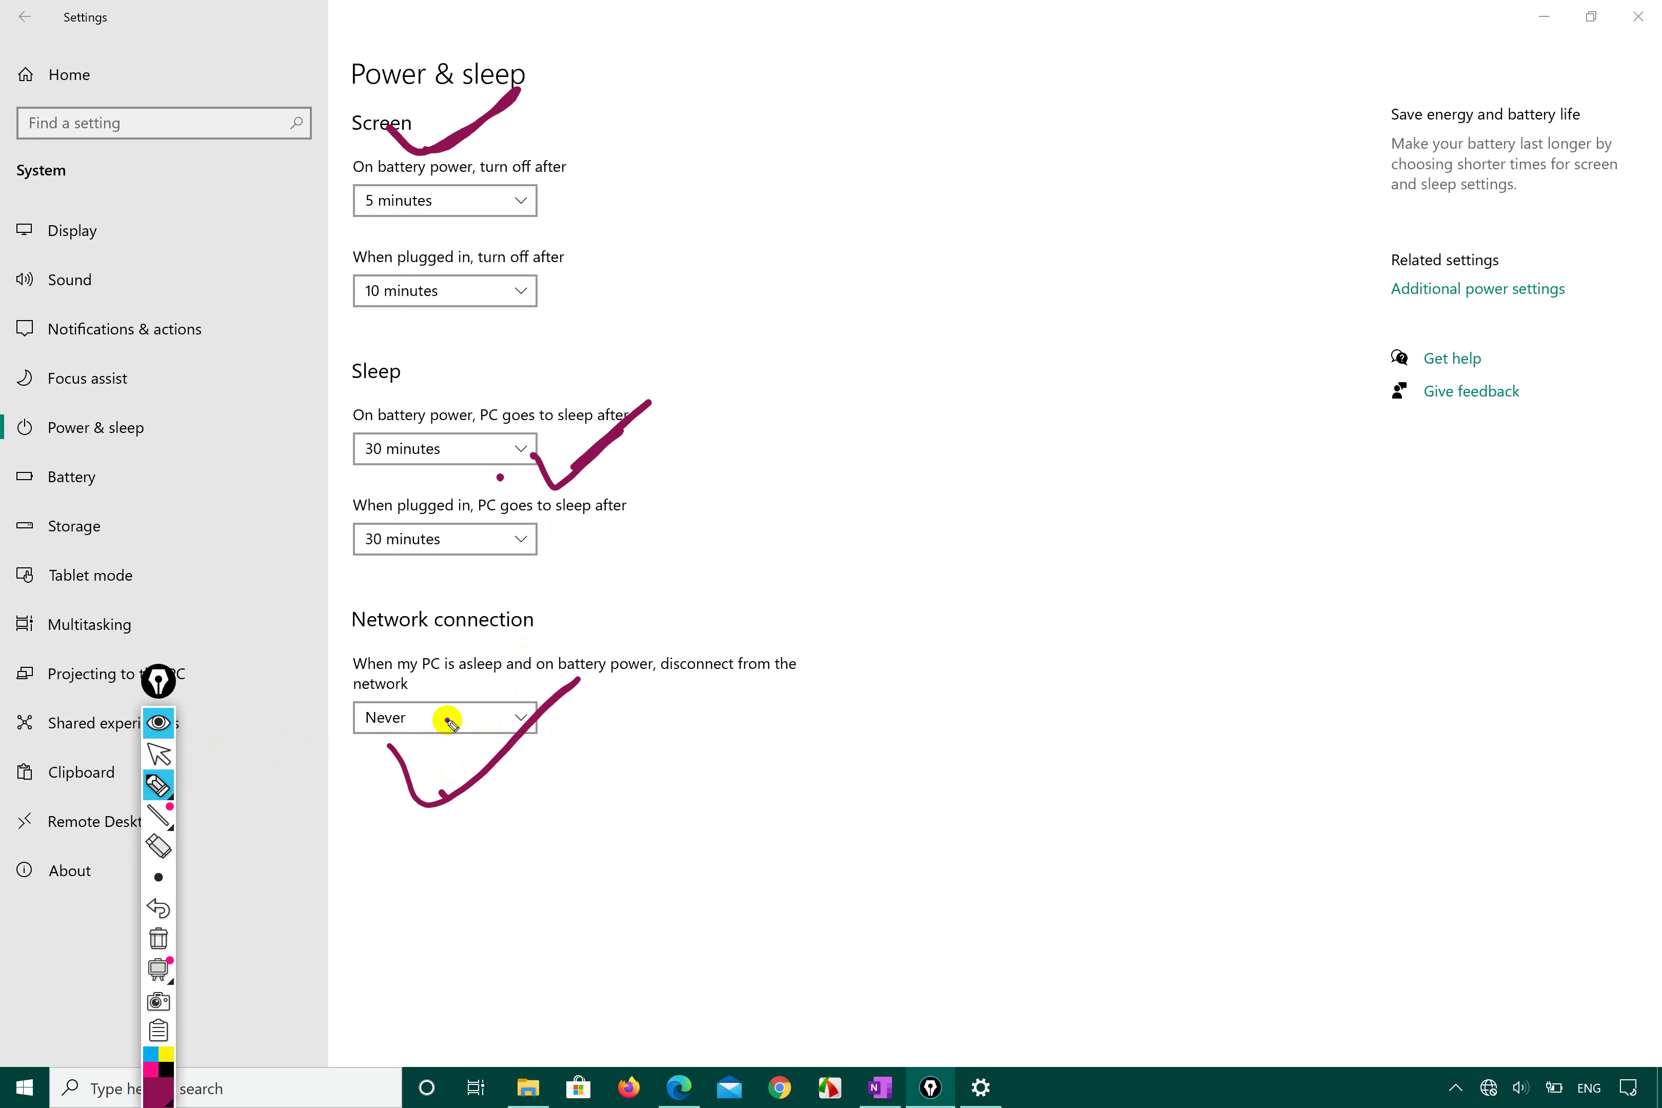
- View the choices for disconnecting from the network during sleep, keep Never, and close the Settings window
left_click(160, 752)
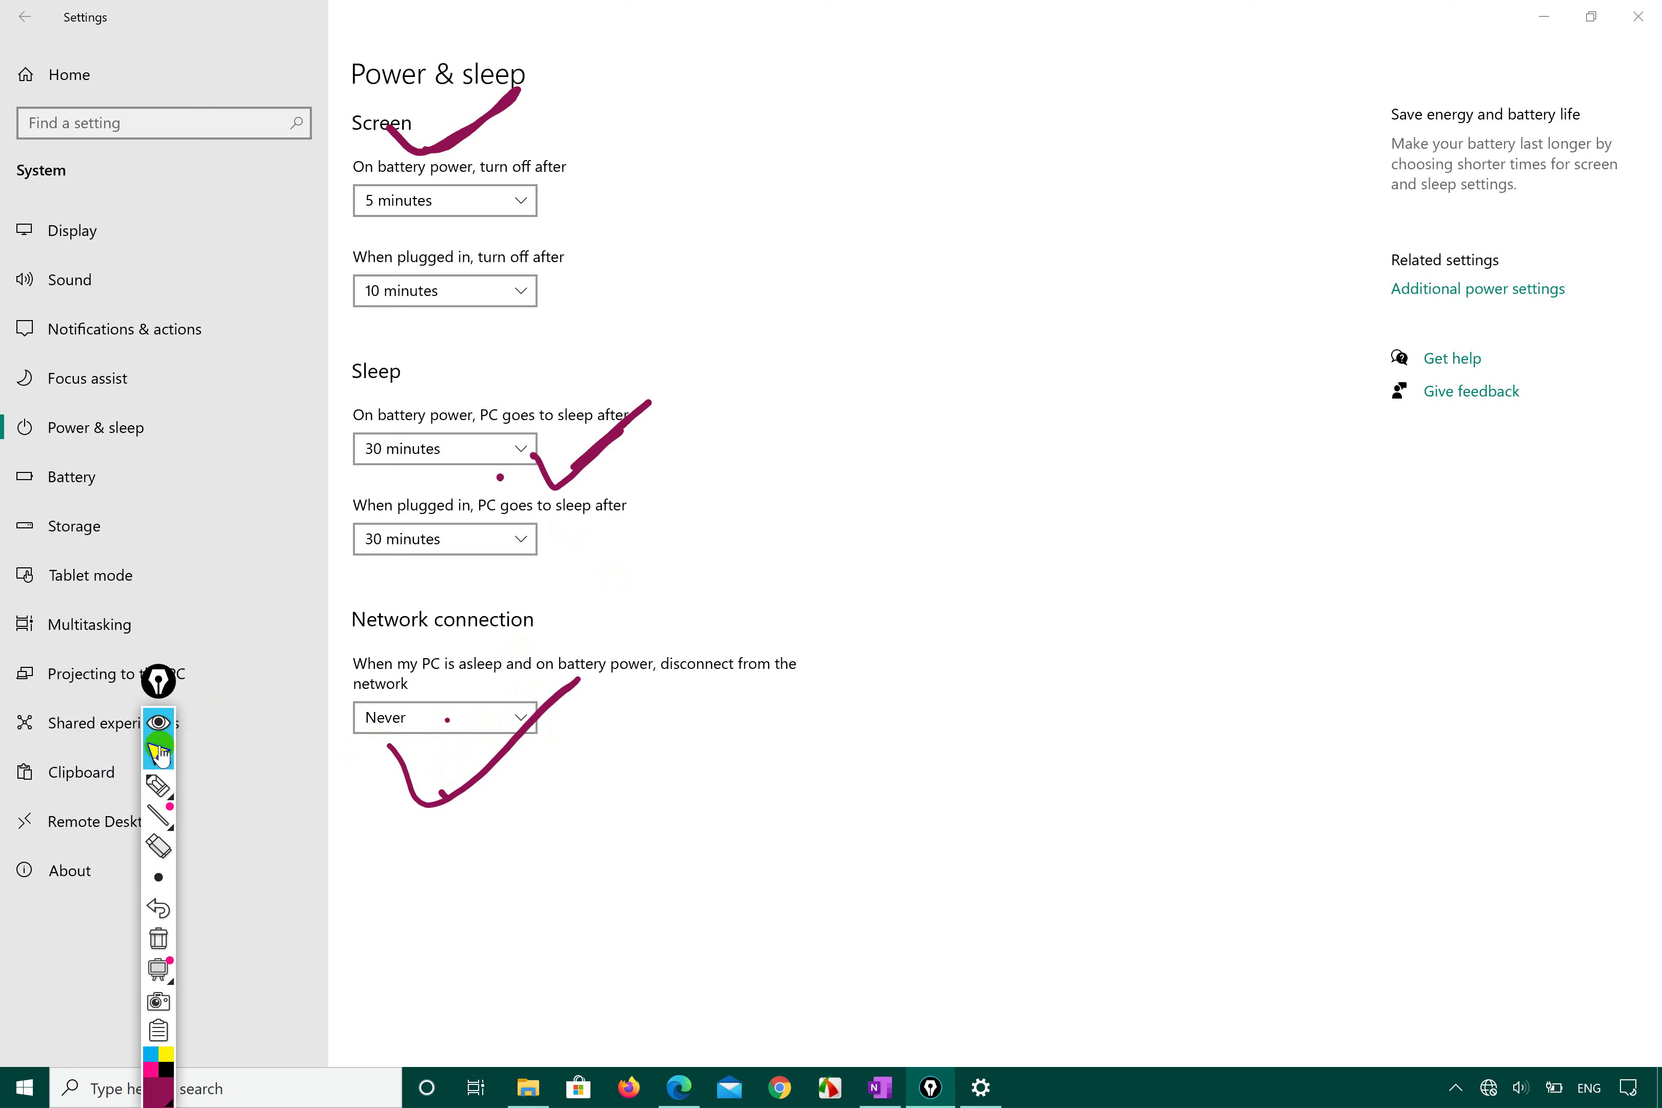
left_click(429, 719)
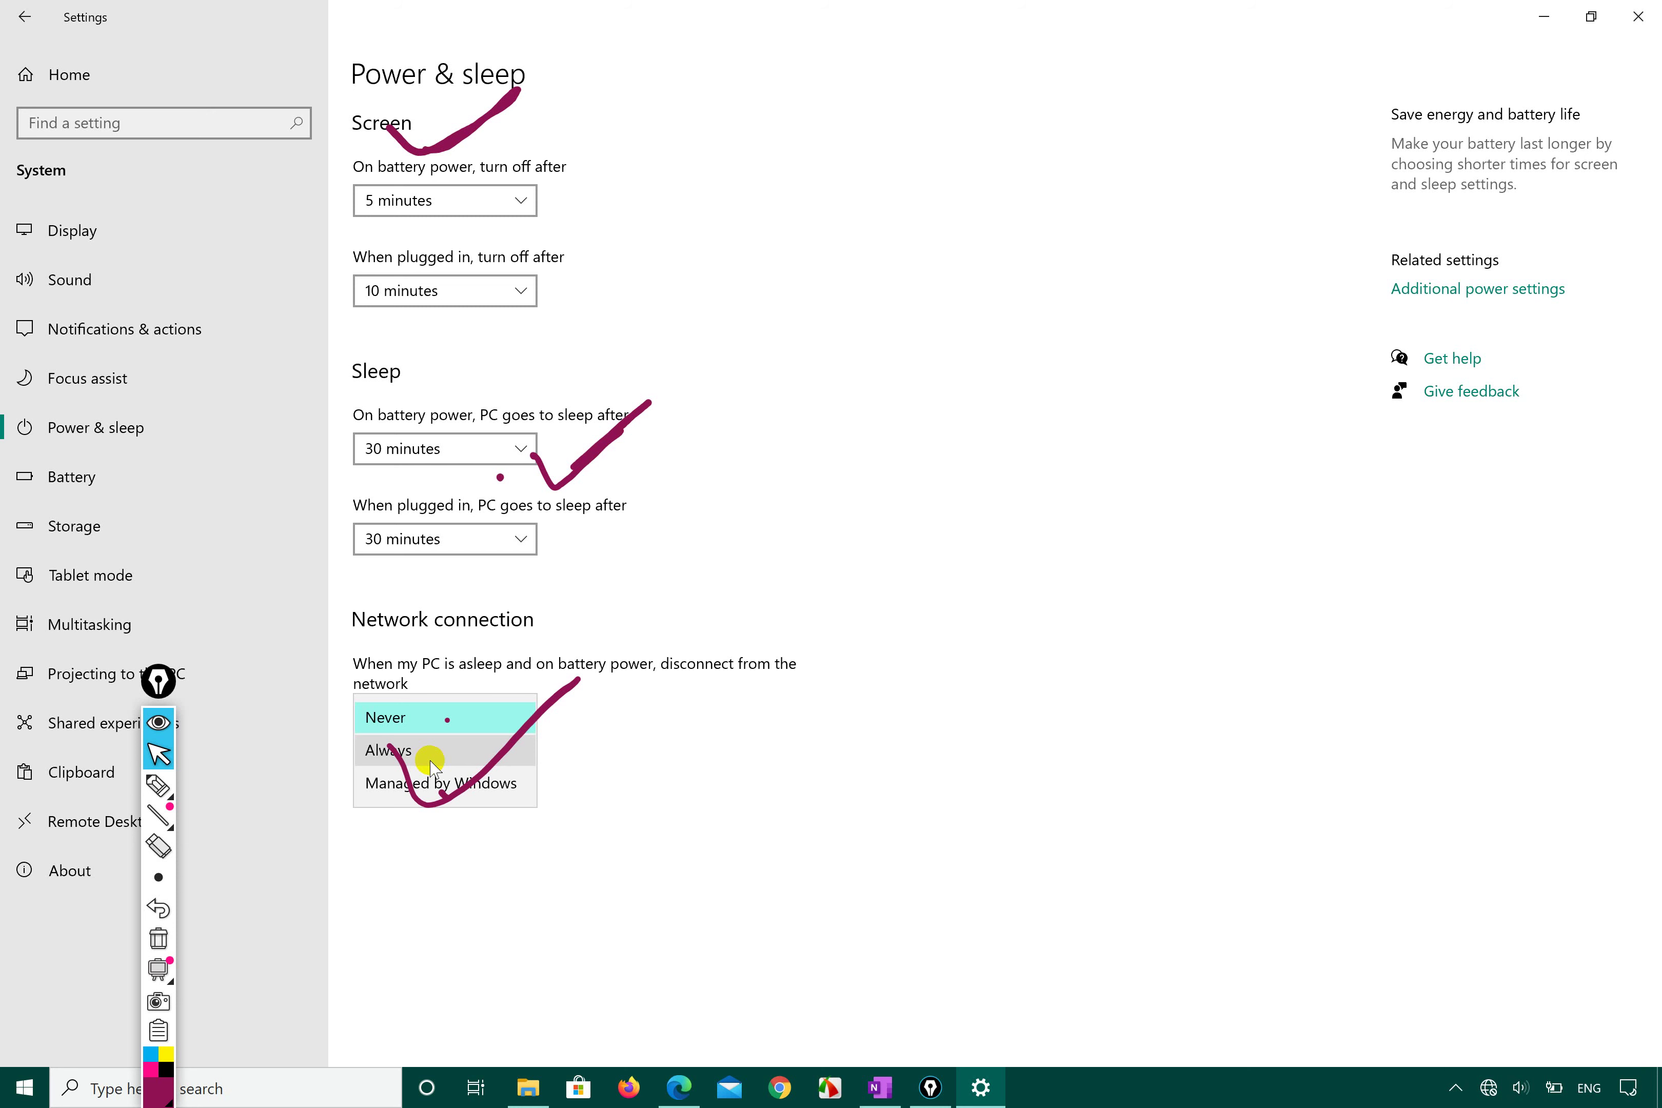
left_click(732, 780)
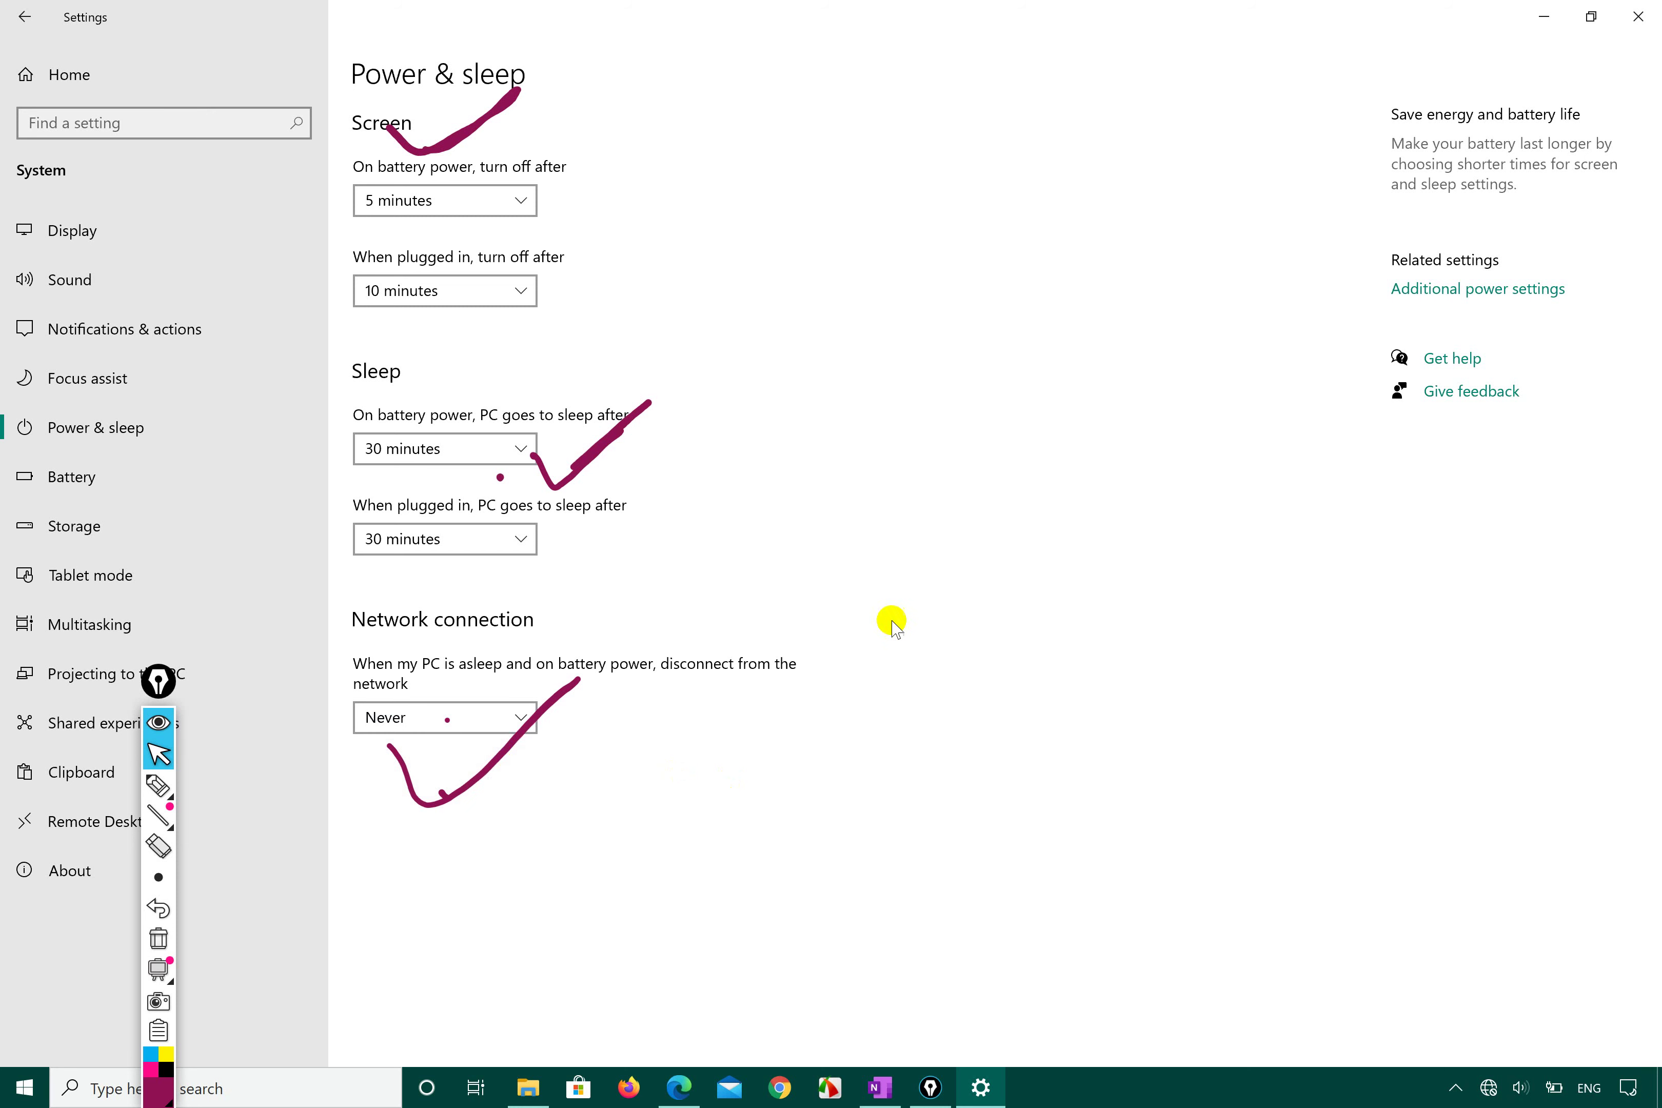
left_click(1620, 20)
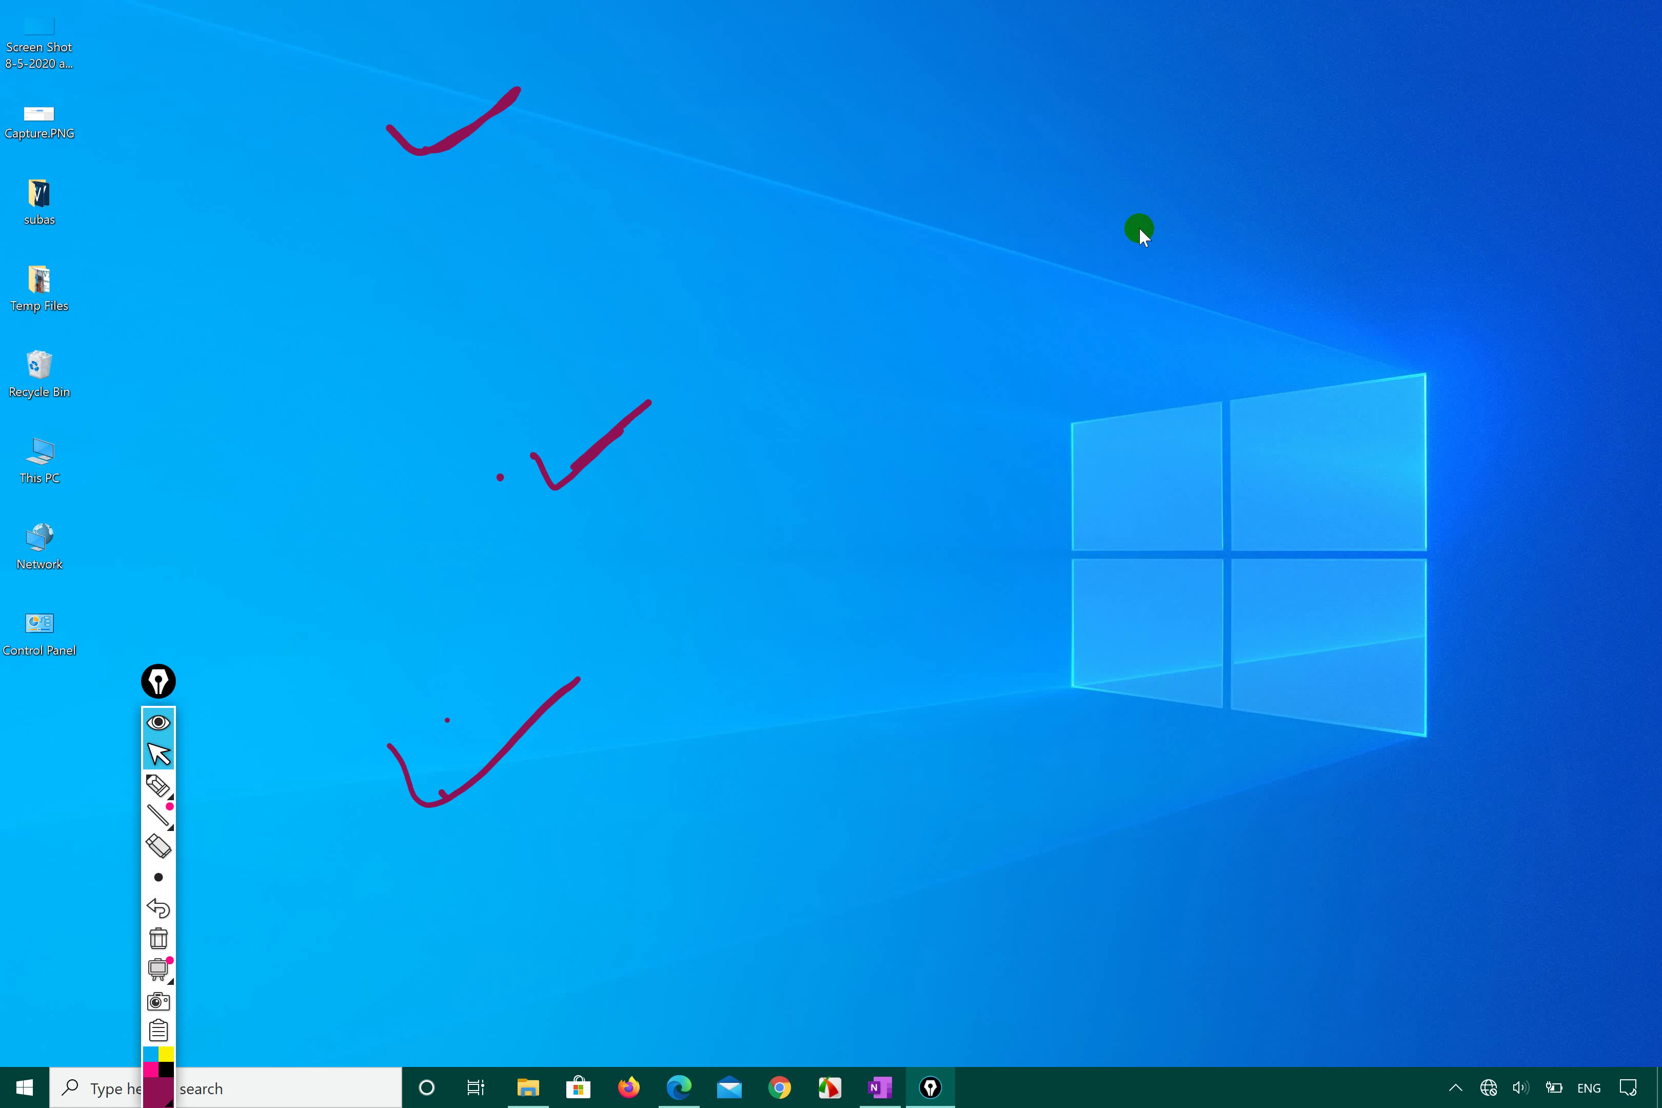
- Open Windows Settings and go to the System category
left_click(21, 1092)
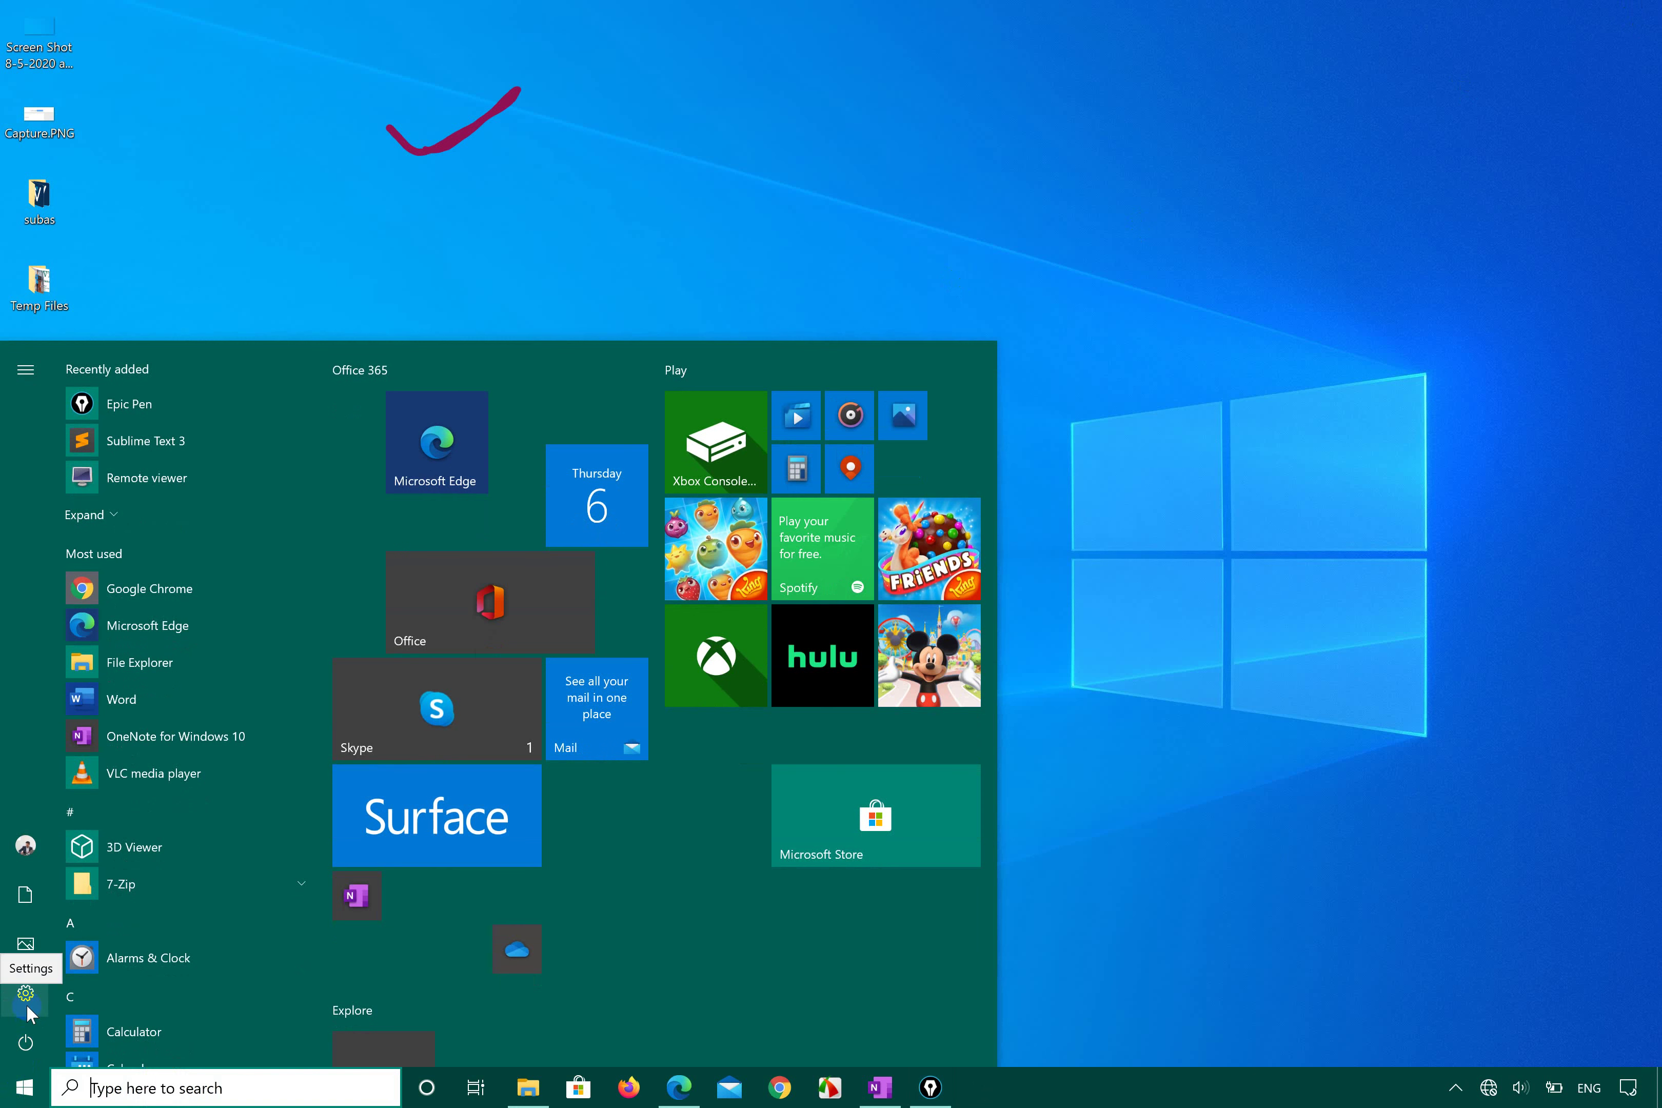
left_click(15, 1095)
left_click(12, 1097)
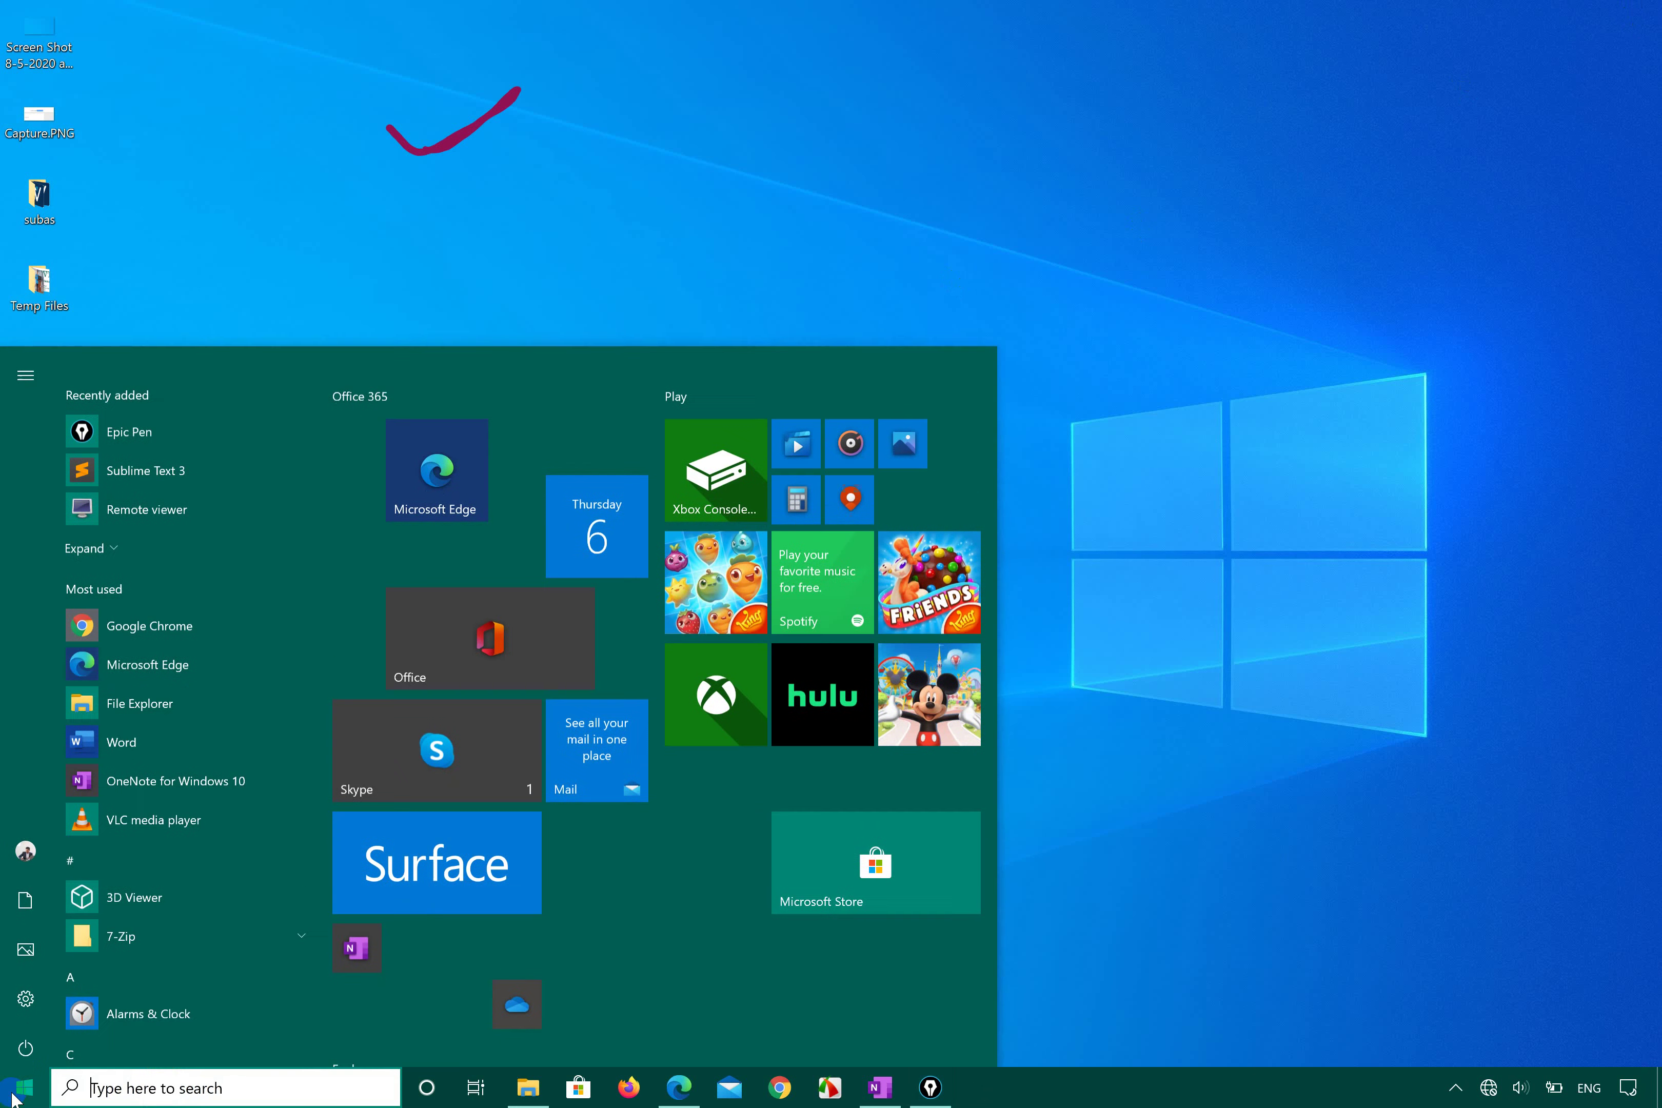
left_click(22, 985)
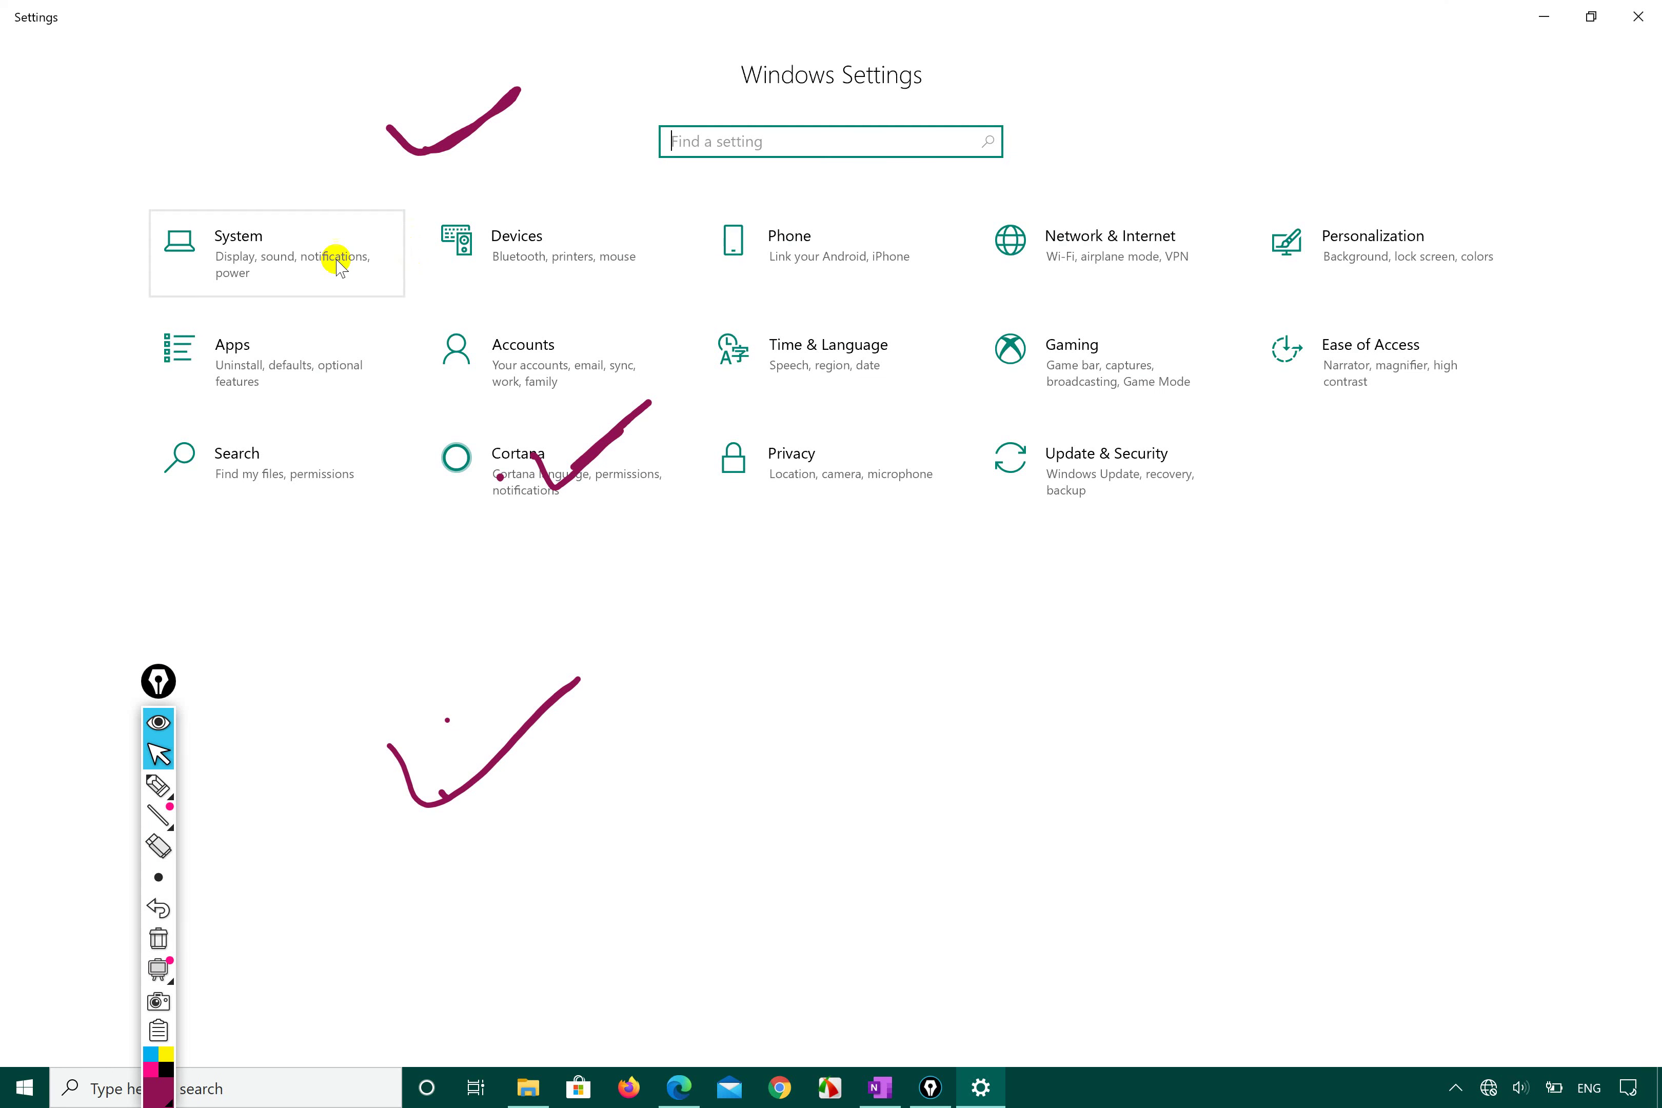
left_click(243, 276)
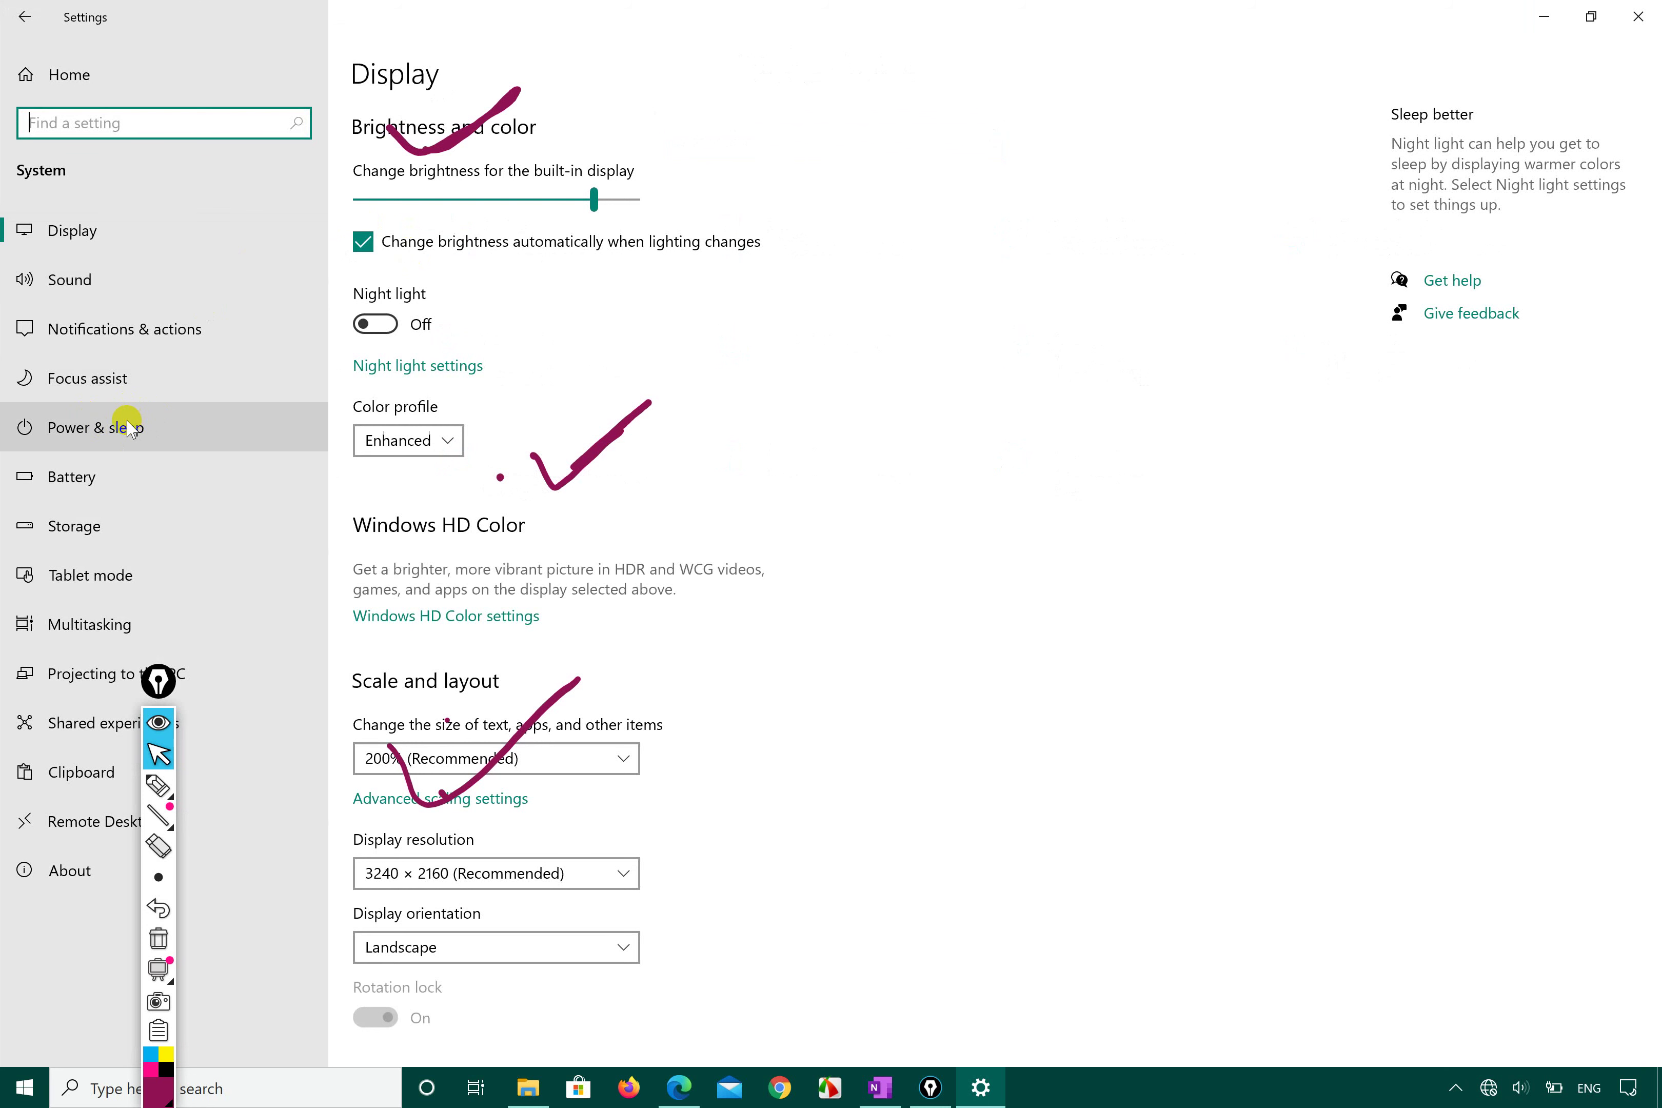
- Circle the Power & sleep entry freehand with the pen and erase the old check marks from the screen
left_click(158, 785)
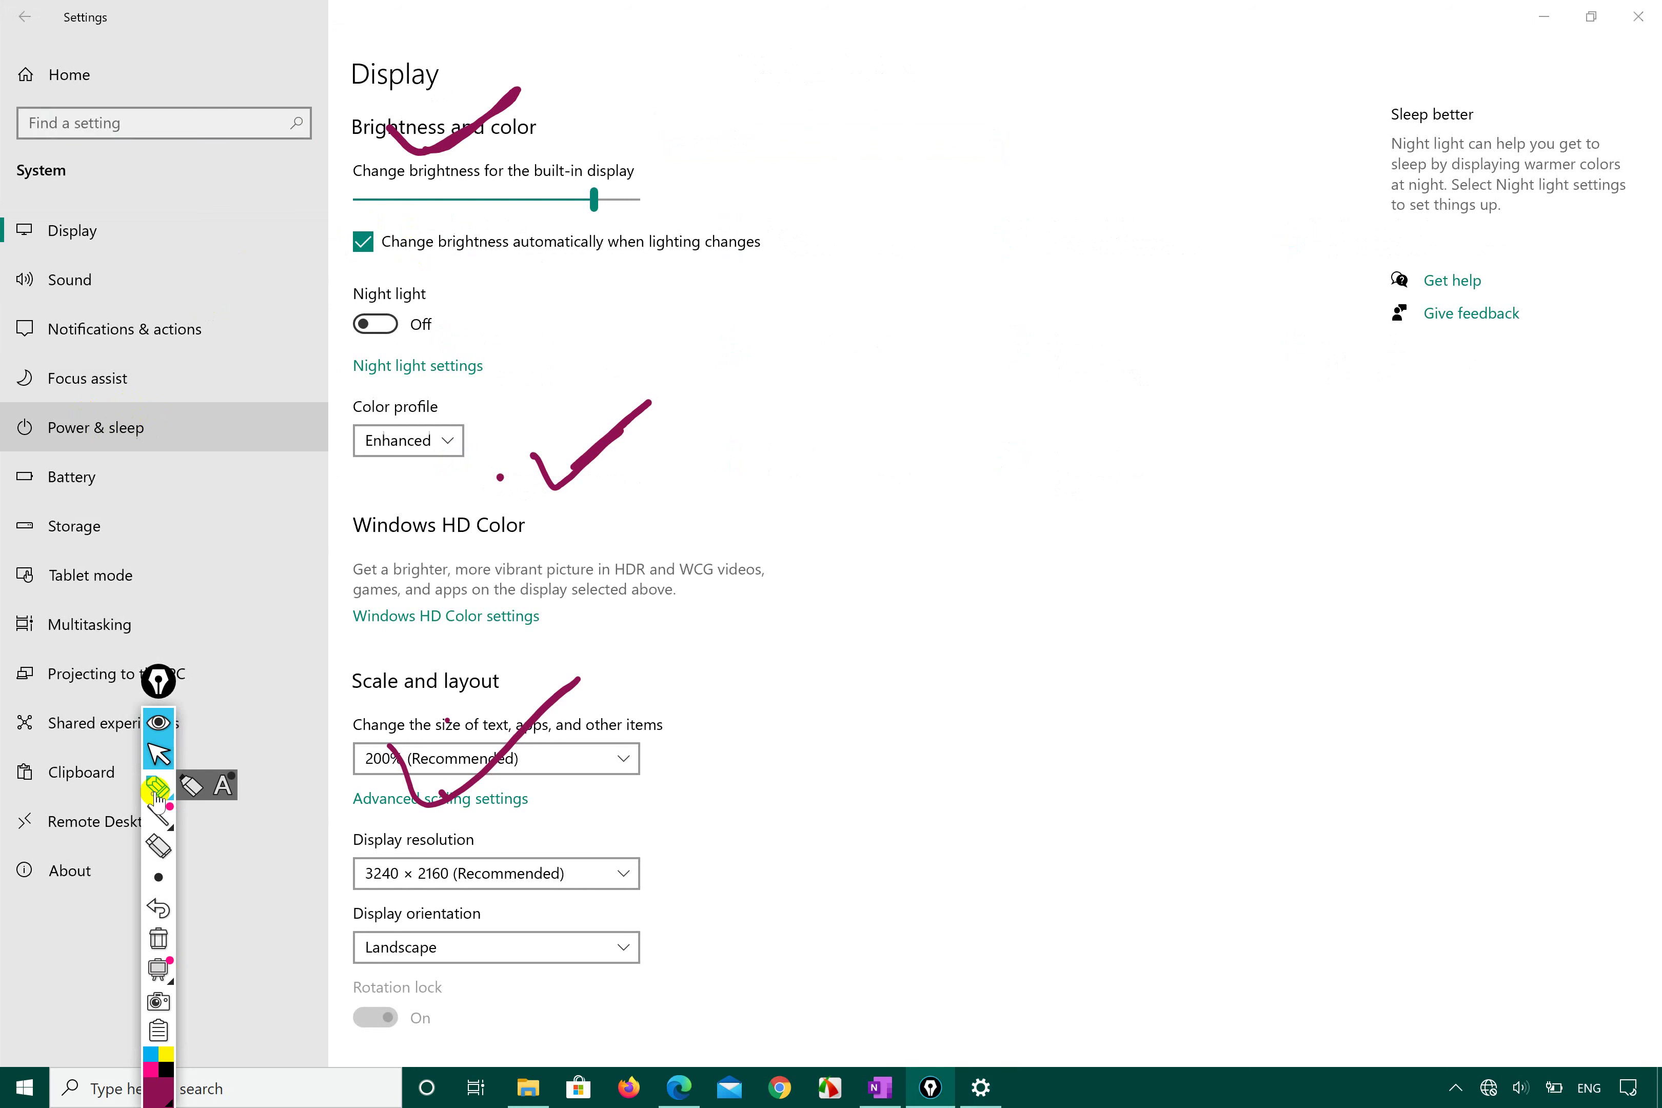
left_click(239, 601)
mouse_move(20, 456)
left_mouse_down()
mouse_move(92, 479)
mouse_move(97, 361)
mouse_move(48, 446)
left_mouse_up()
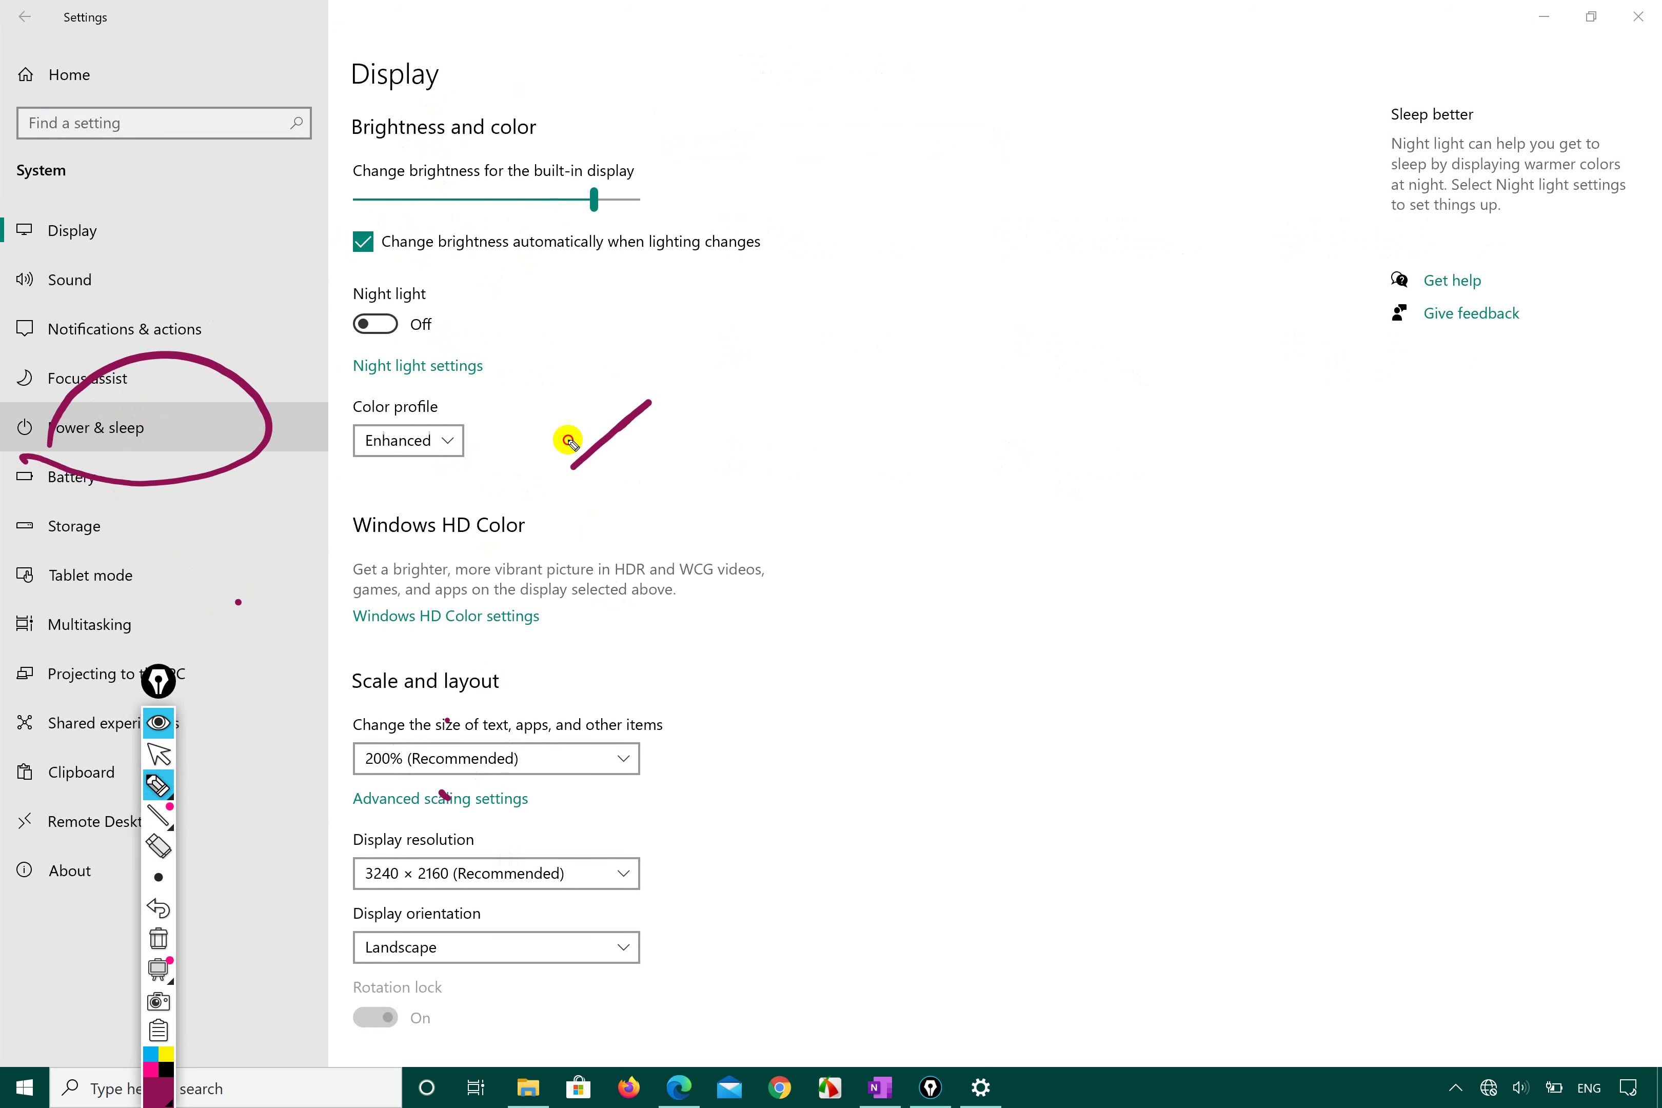
- Look over the screen and sleep timeouts on the Power & sleep page and close Settings
left_click(158, 754)
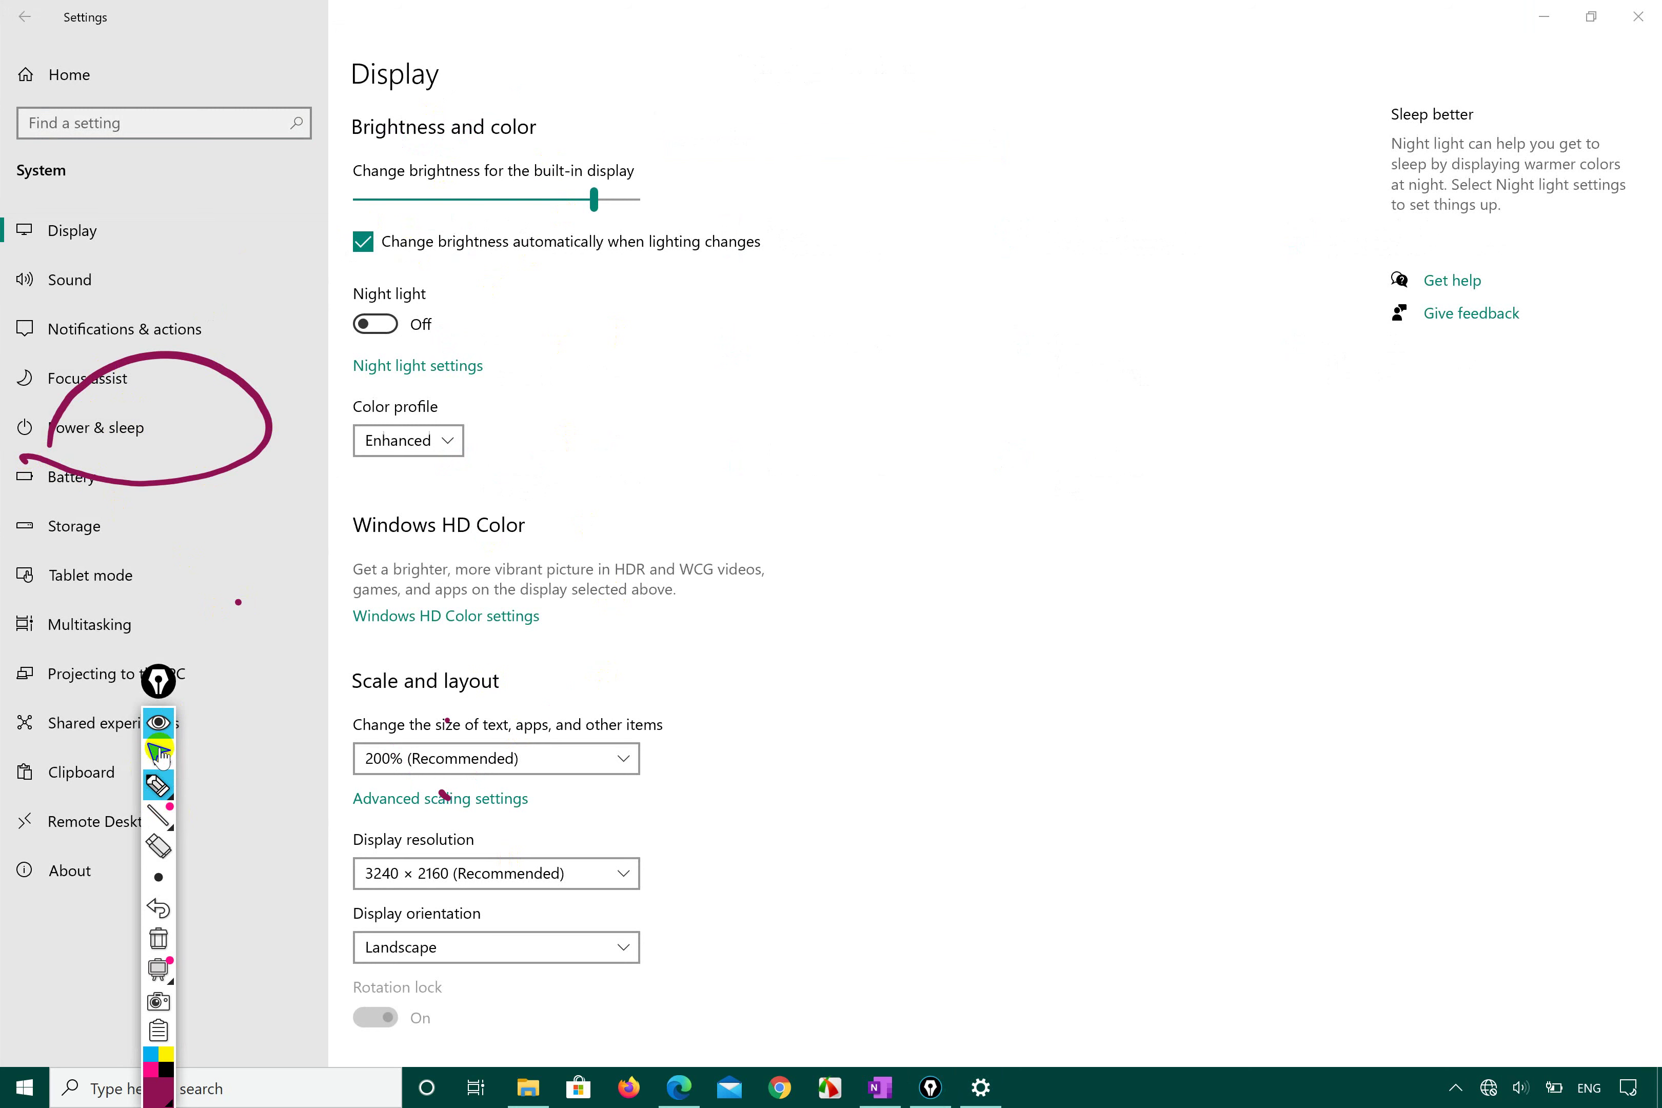
left_click(139, 429)
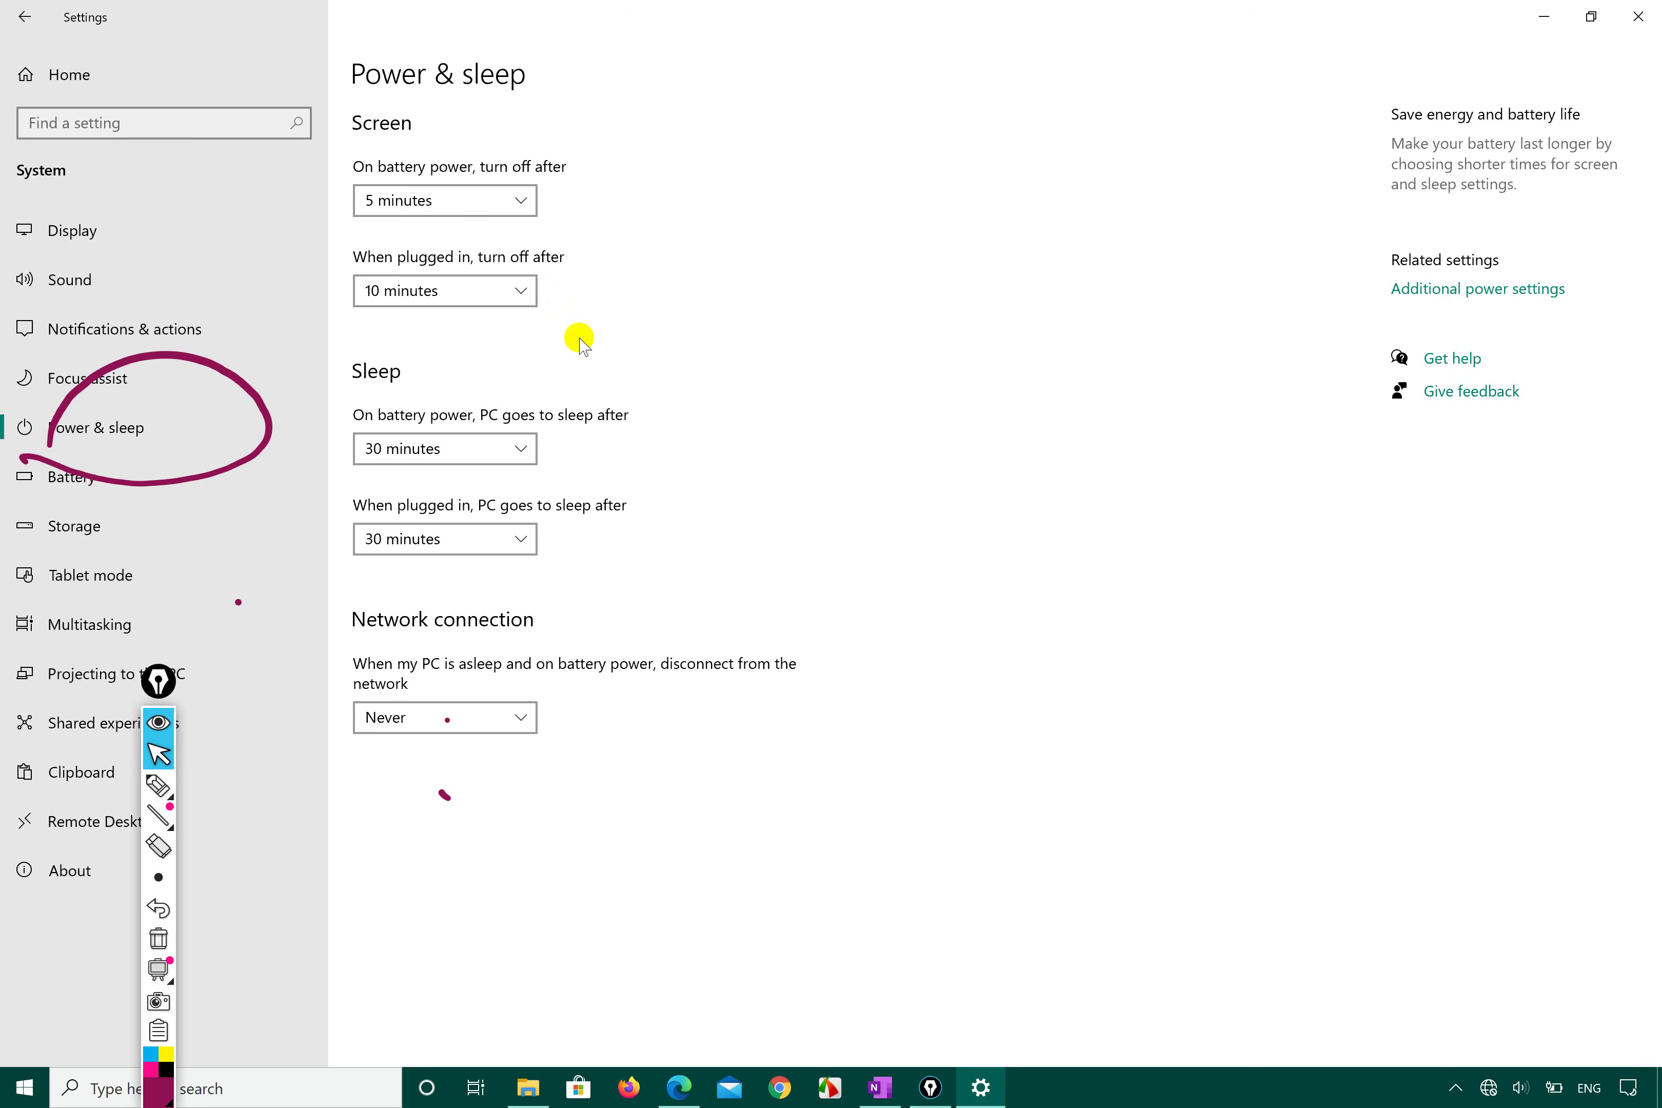
left_click(1640, 16)
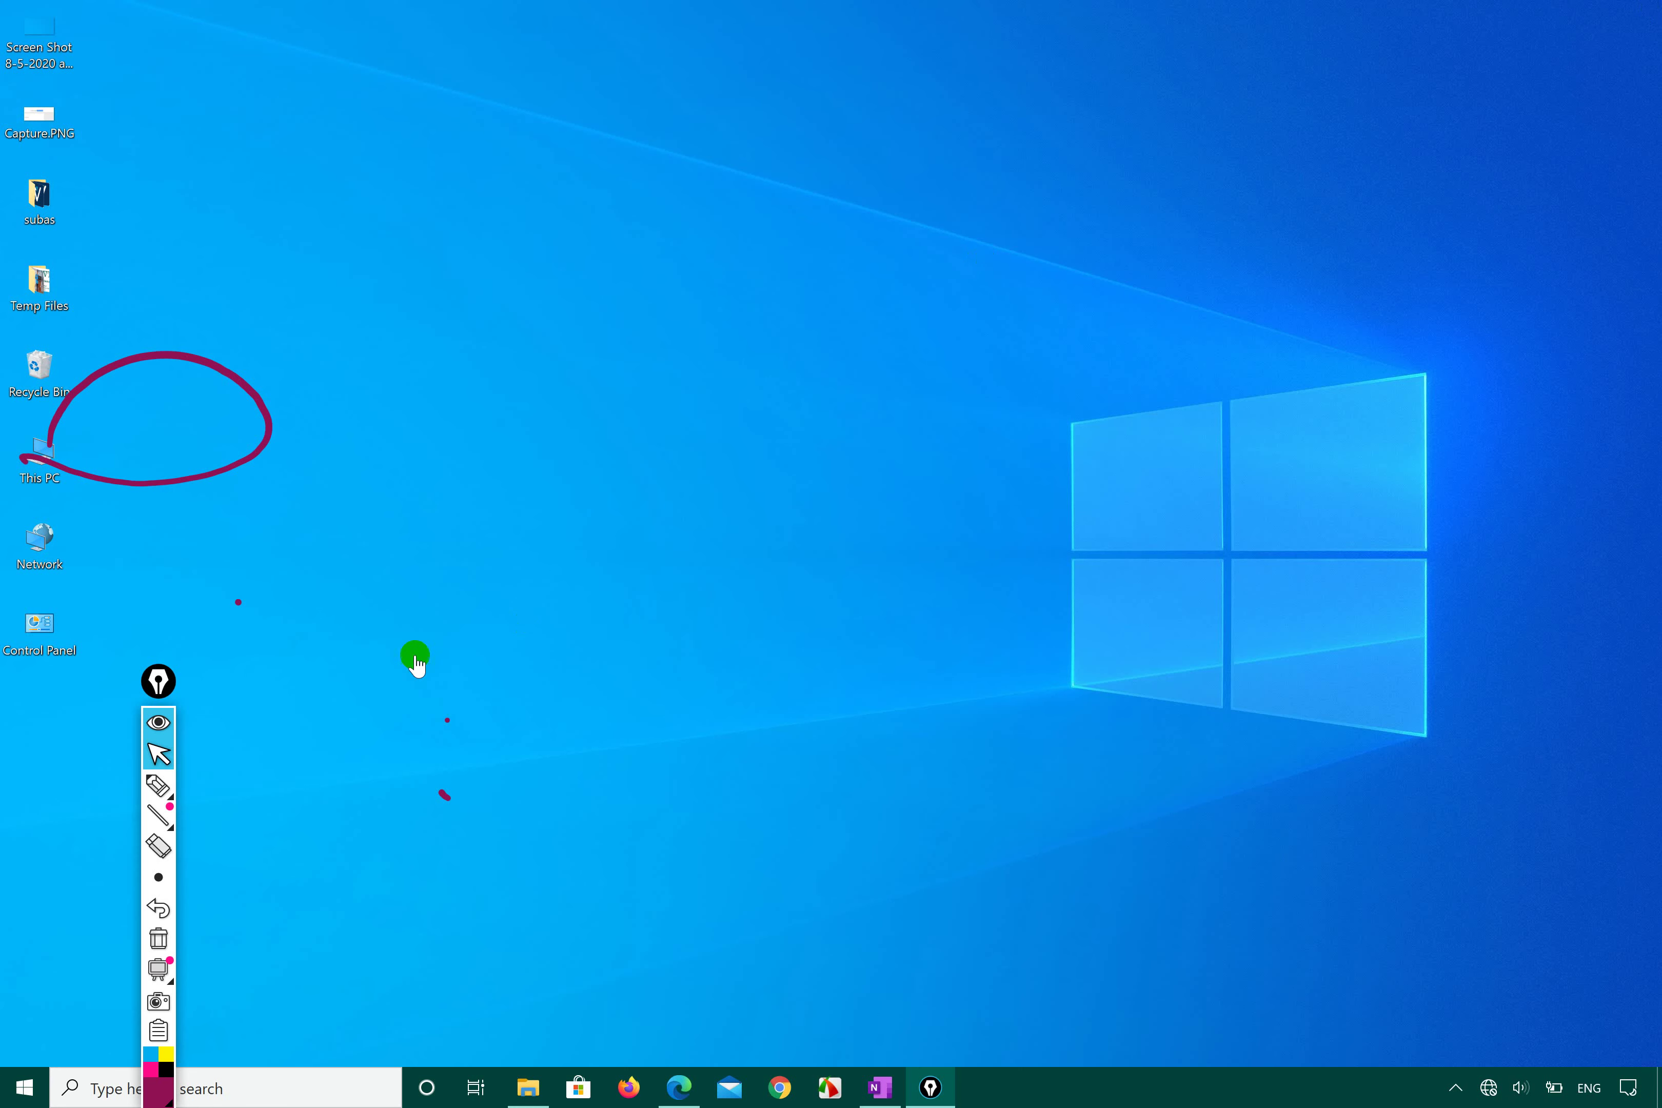
- Search Windows for "control panel" and open the Control Panel
left_click(100, 1088)
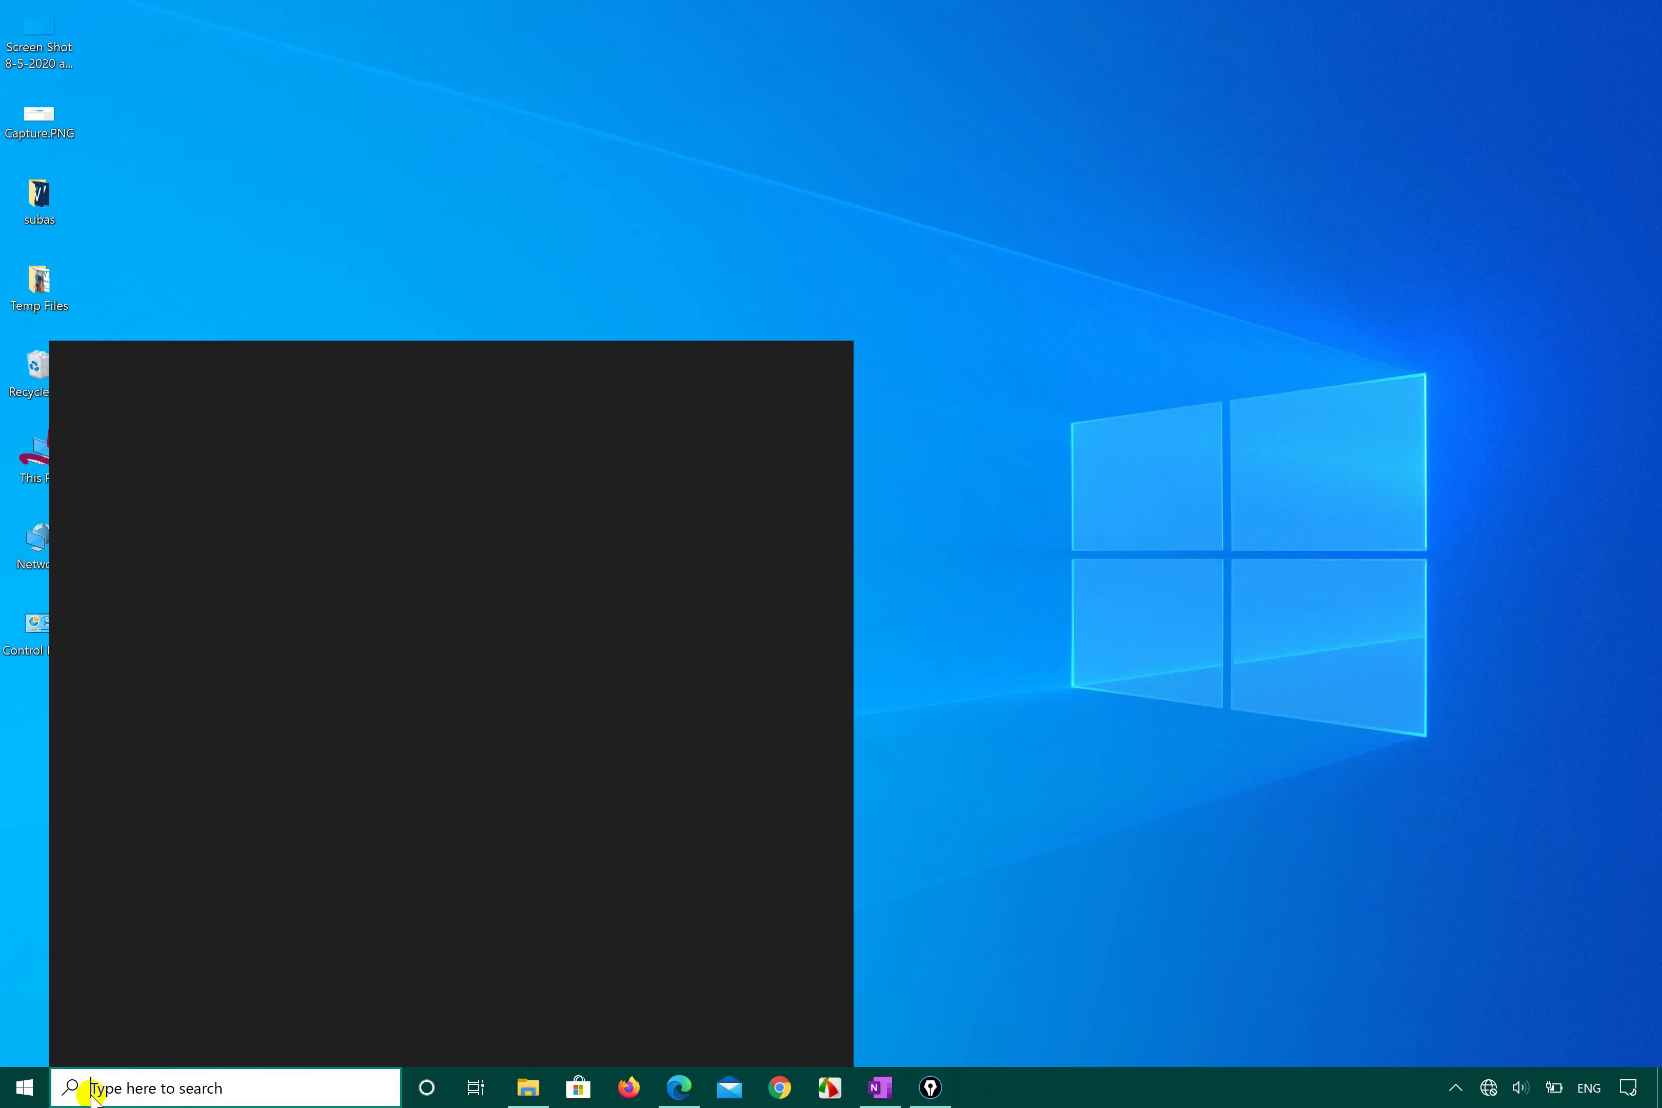
type("contr")
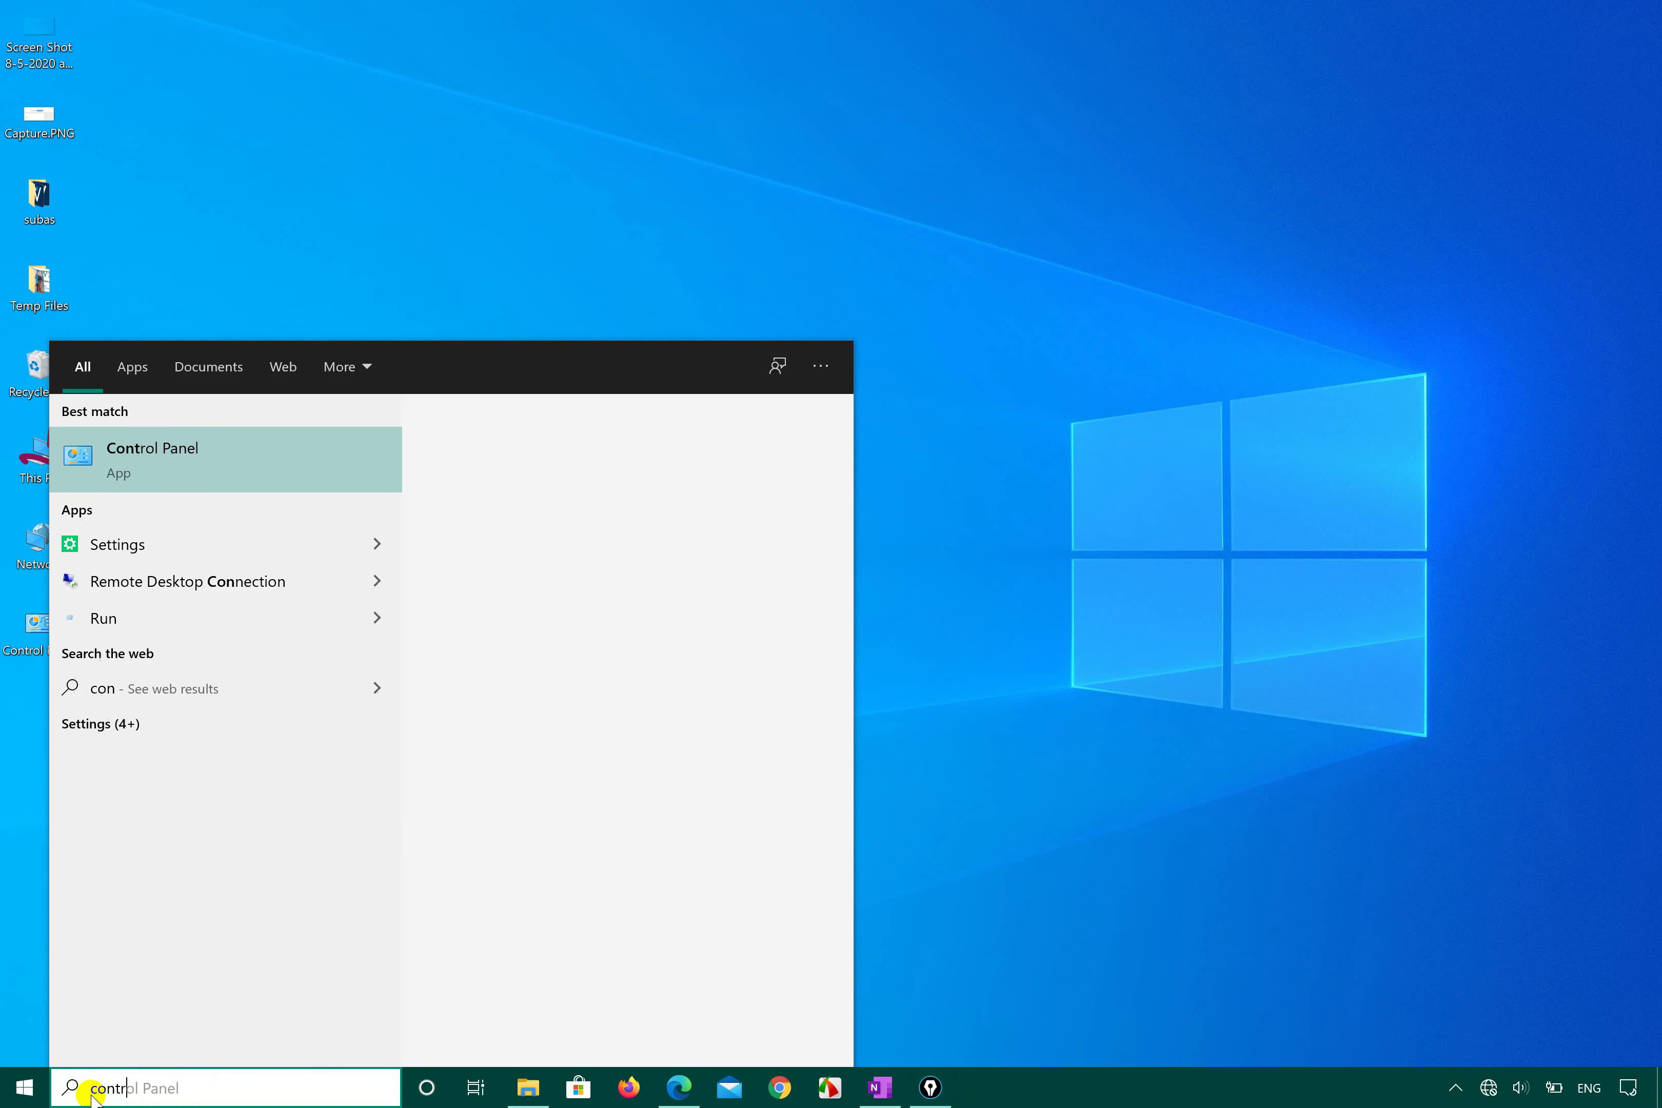
type("o")
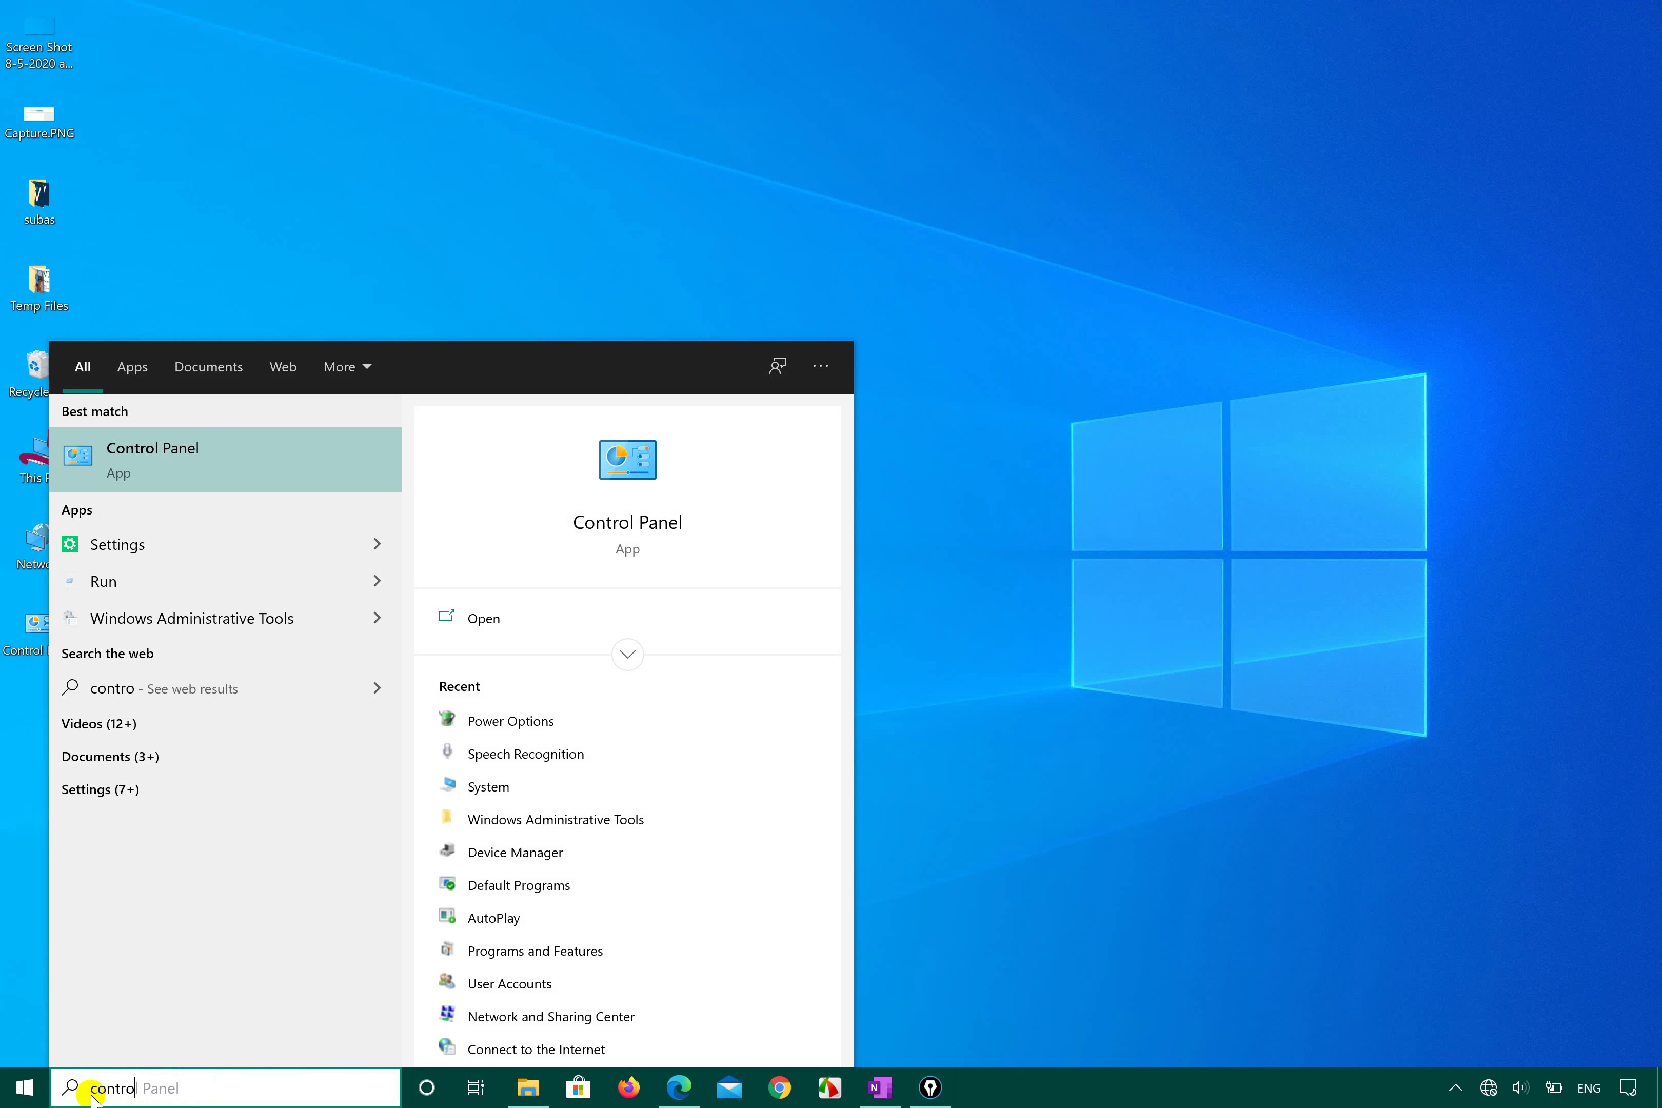
type("l panel")
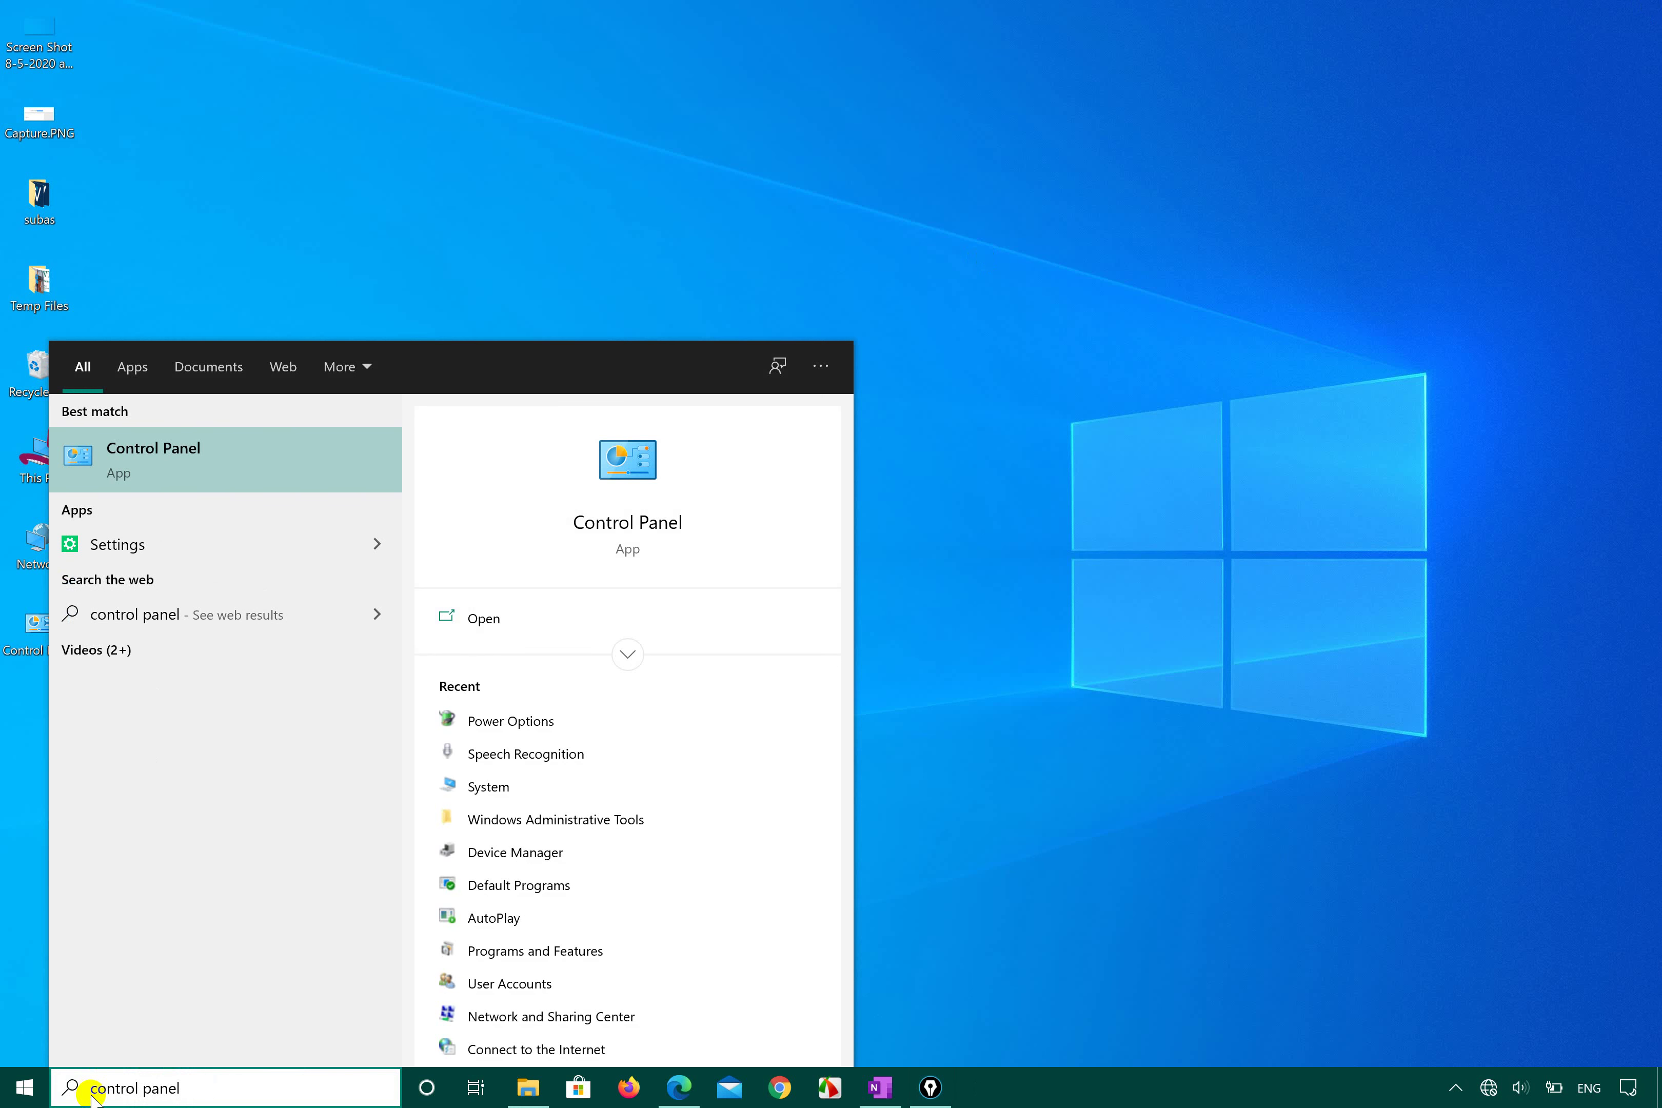
key("Return")
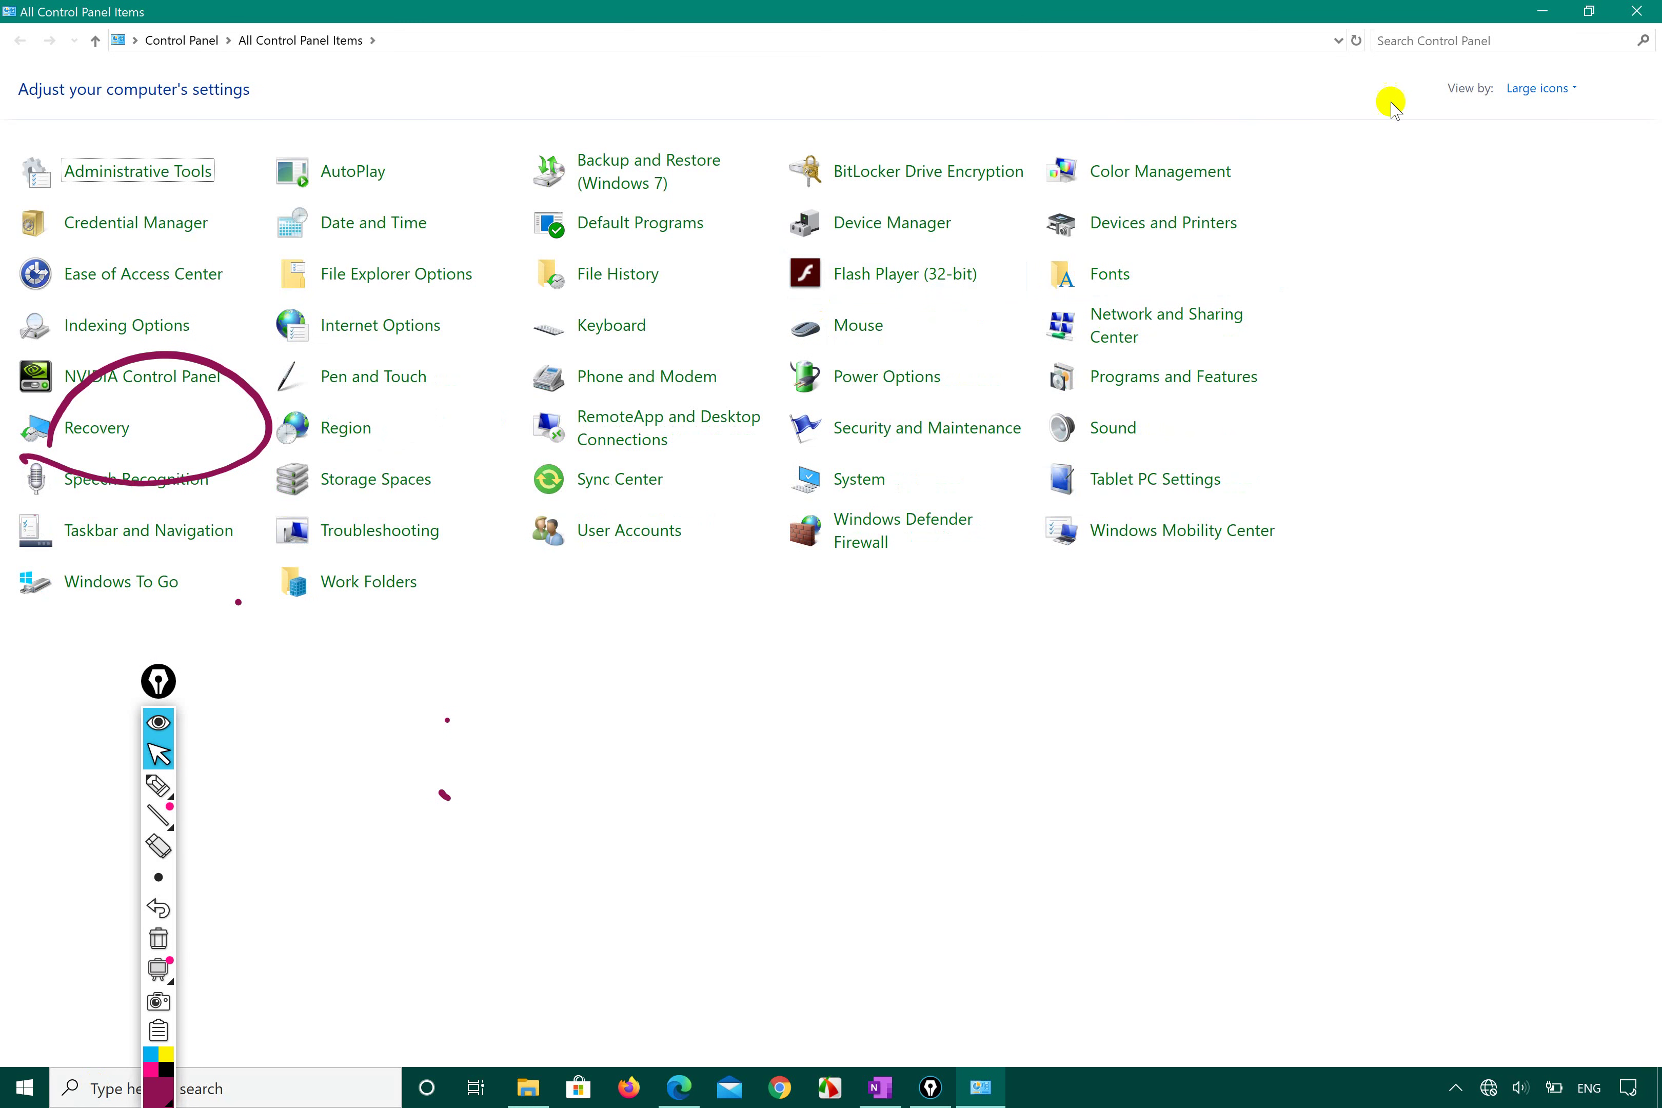
- Switch the Control Panel view to Category and circle the View by option with the pen
left_click(1553, 89)
left_click(1533, 107)
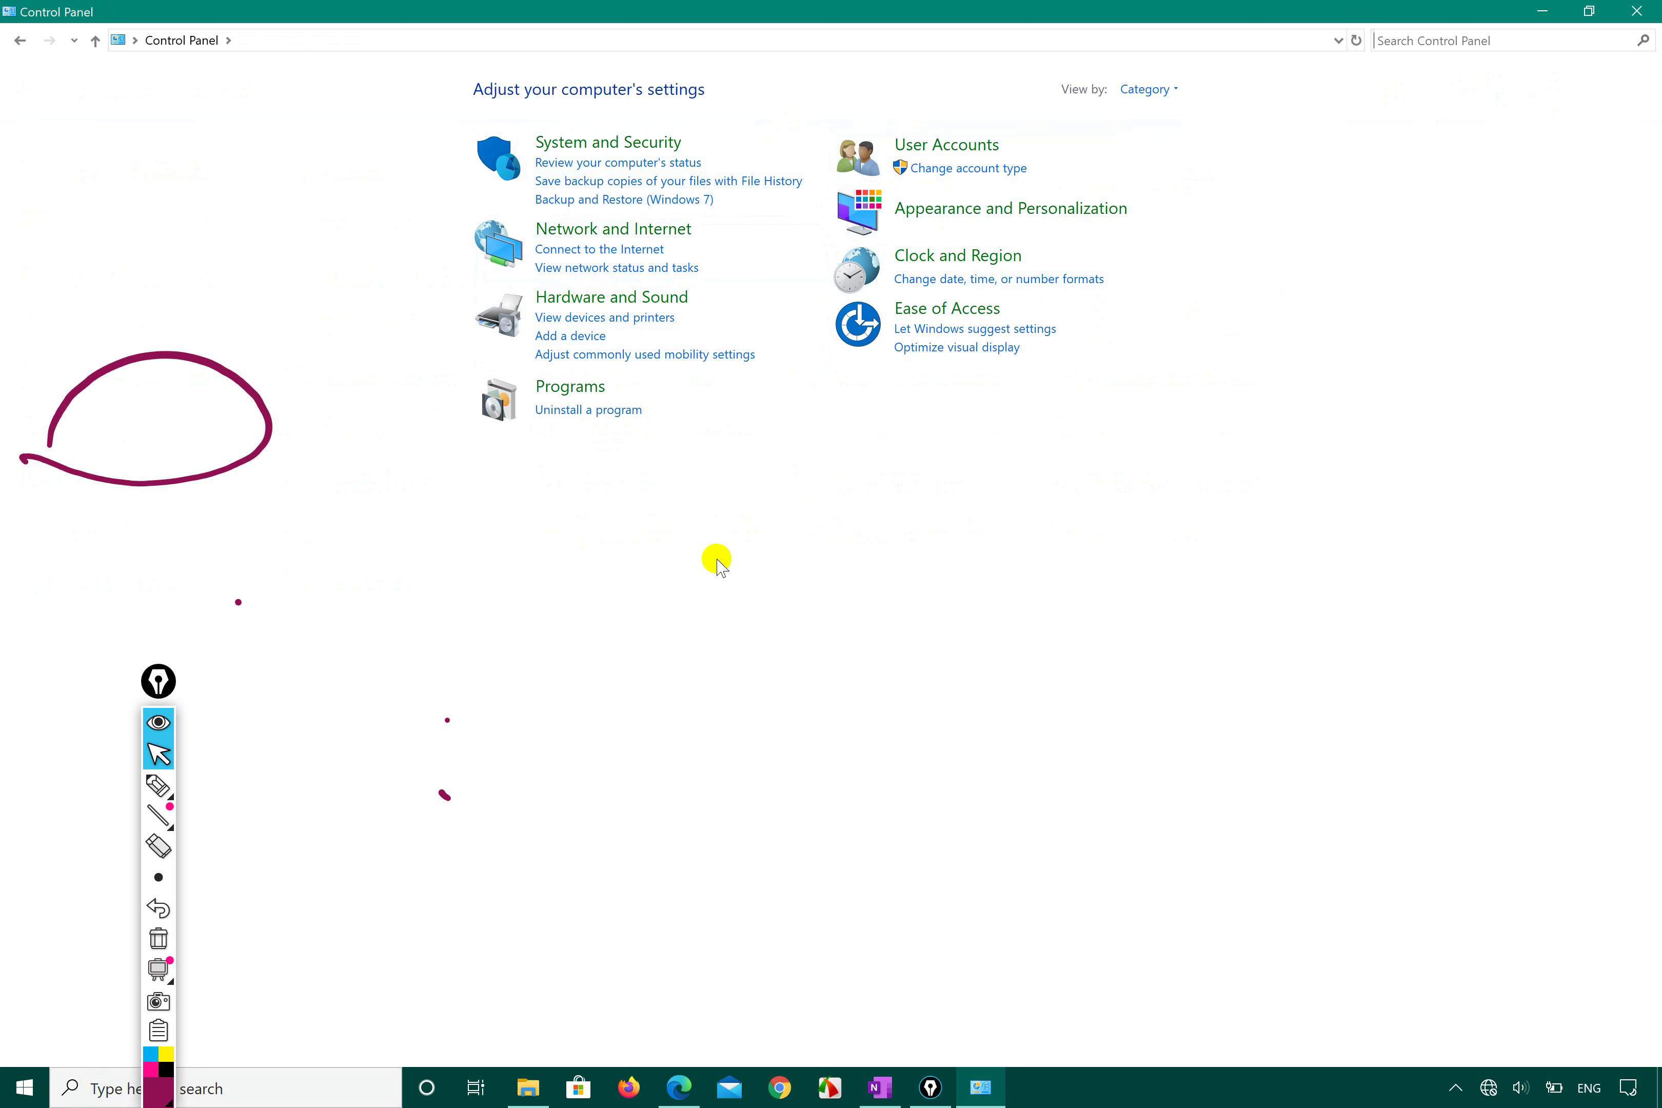
left_click(158, 785)
mouse_move(1057, 107)
left_mouse_down()
mouse_move(1184, 132)
mouse_move(1125, 44)
mouse_move(1066, 113)
mouse_move(1222, 131)
mouse_move(1081, 45)
left_mouse_up()
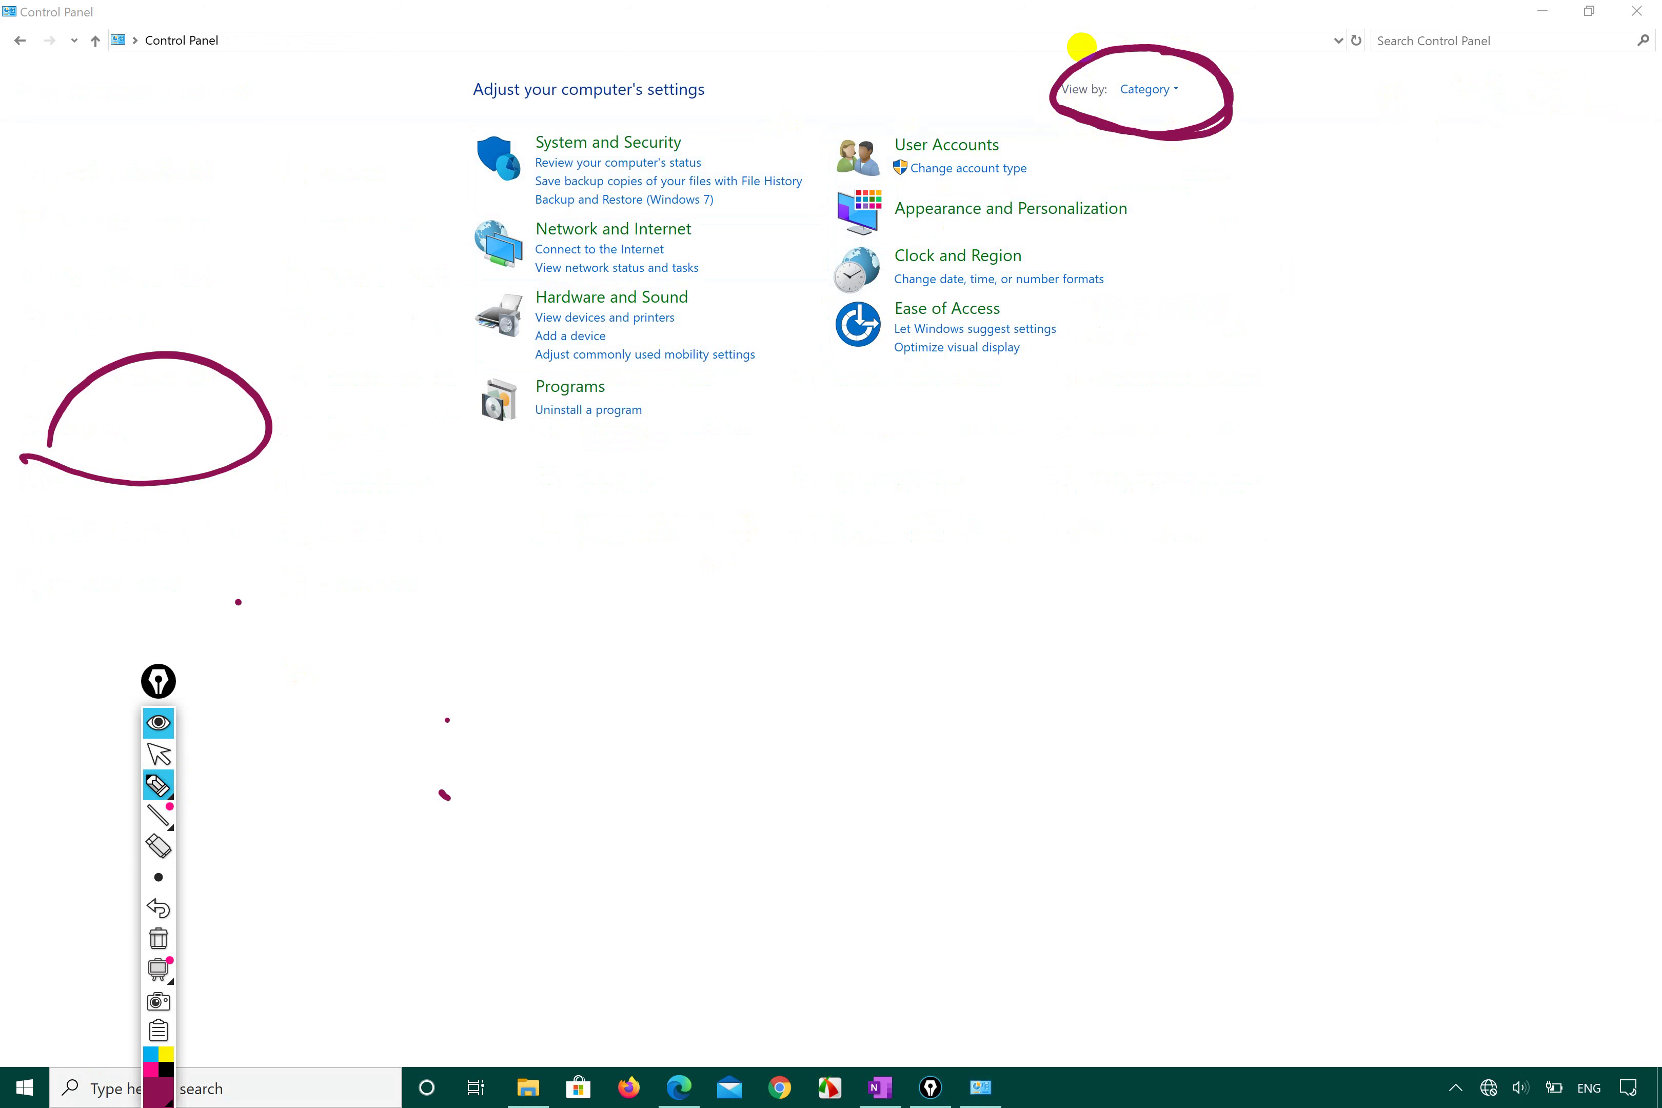
- Return to the normal pointer and set the Control Panel view to Large icons
left_click(158, 753)
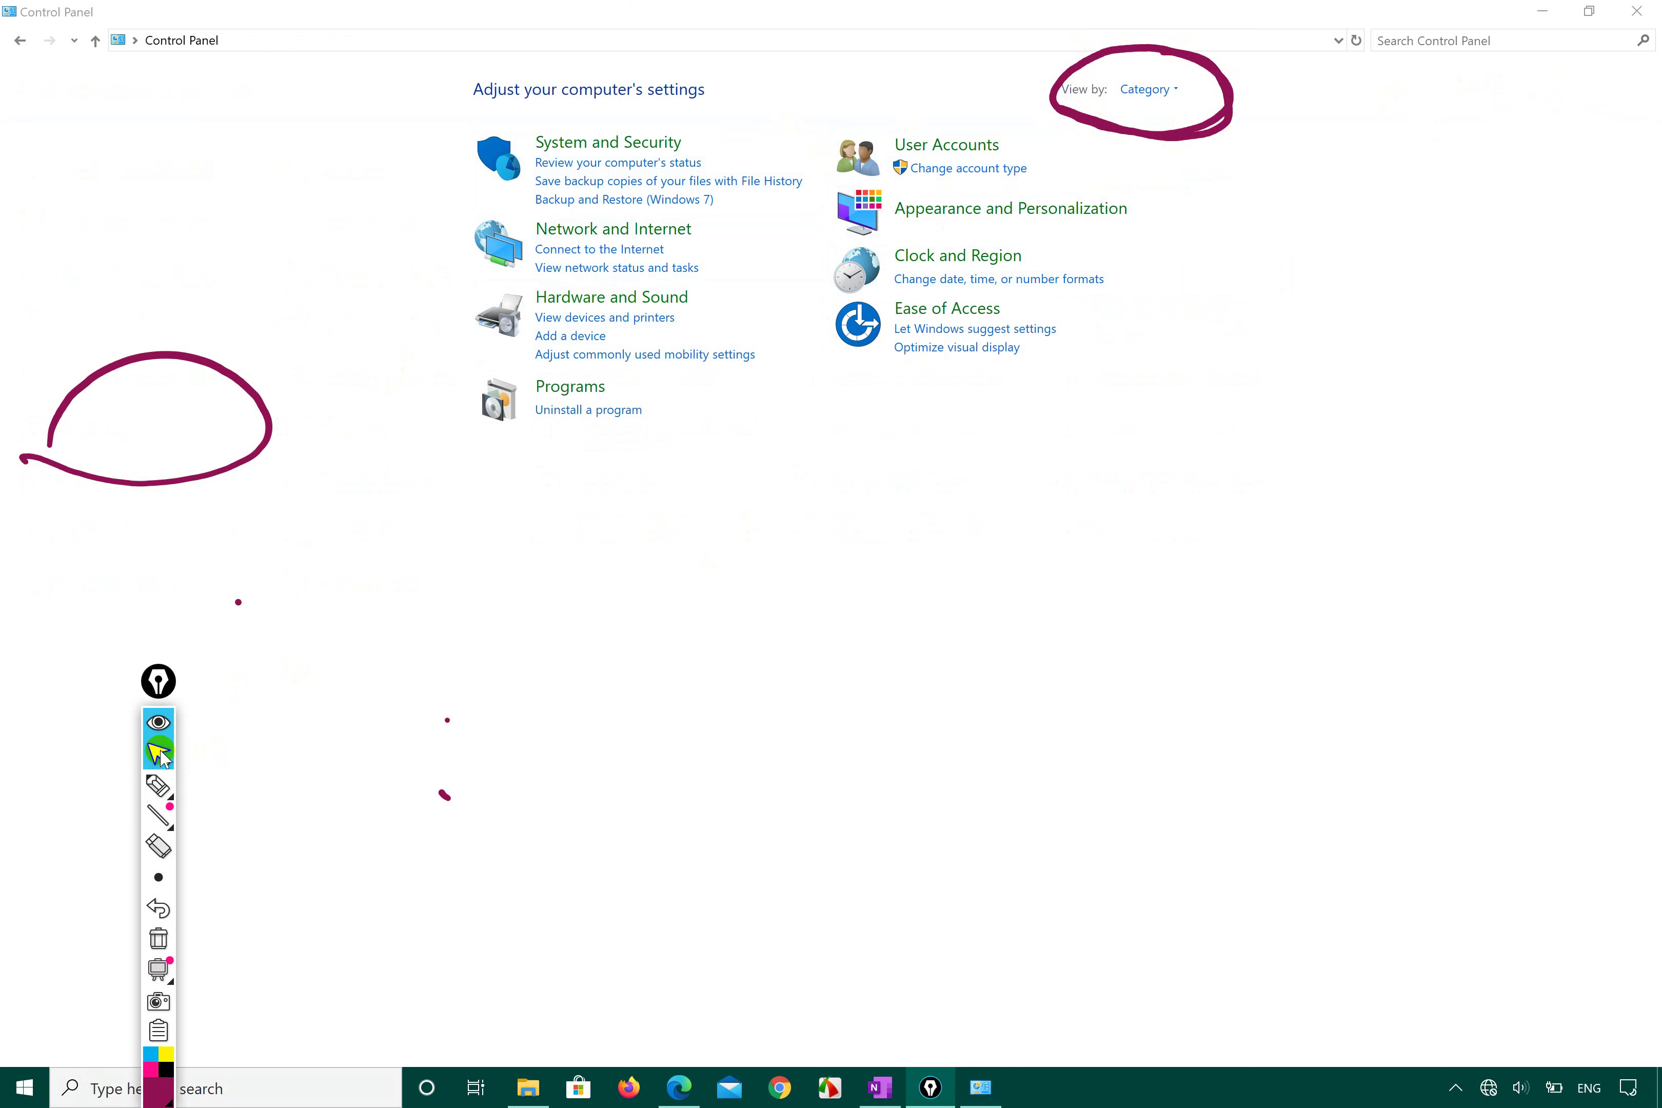
left_click(1147, 89)
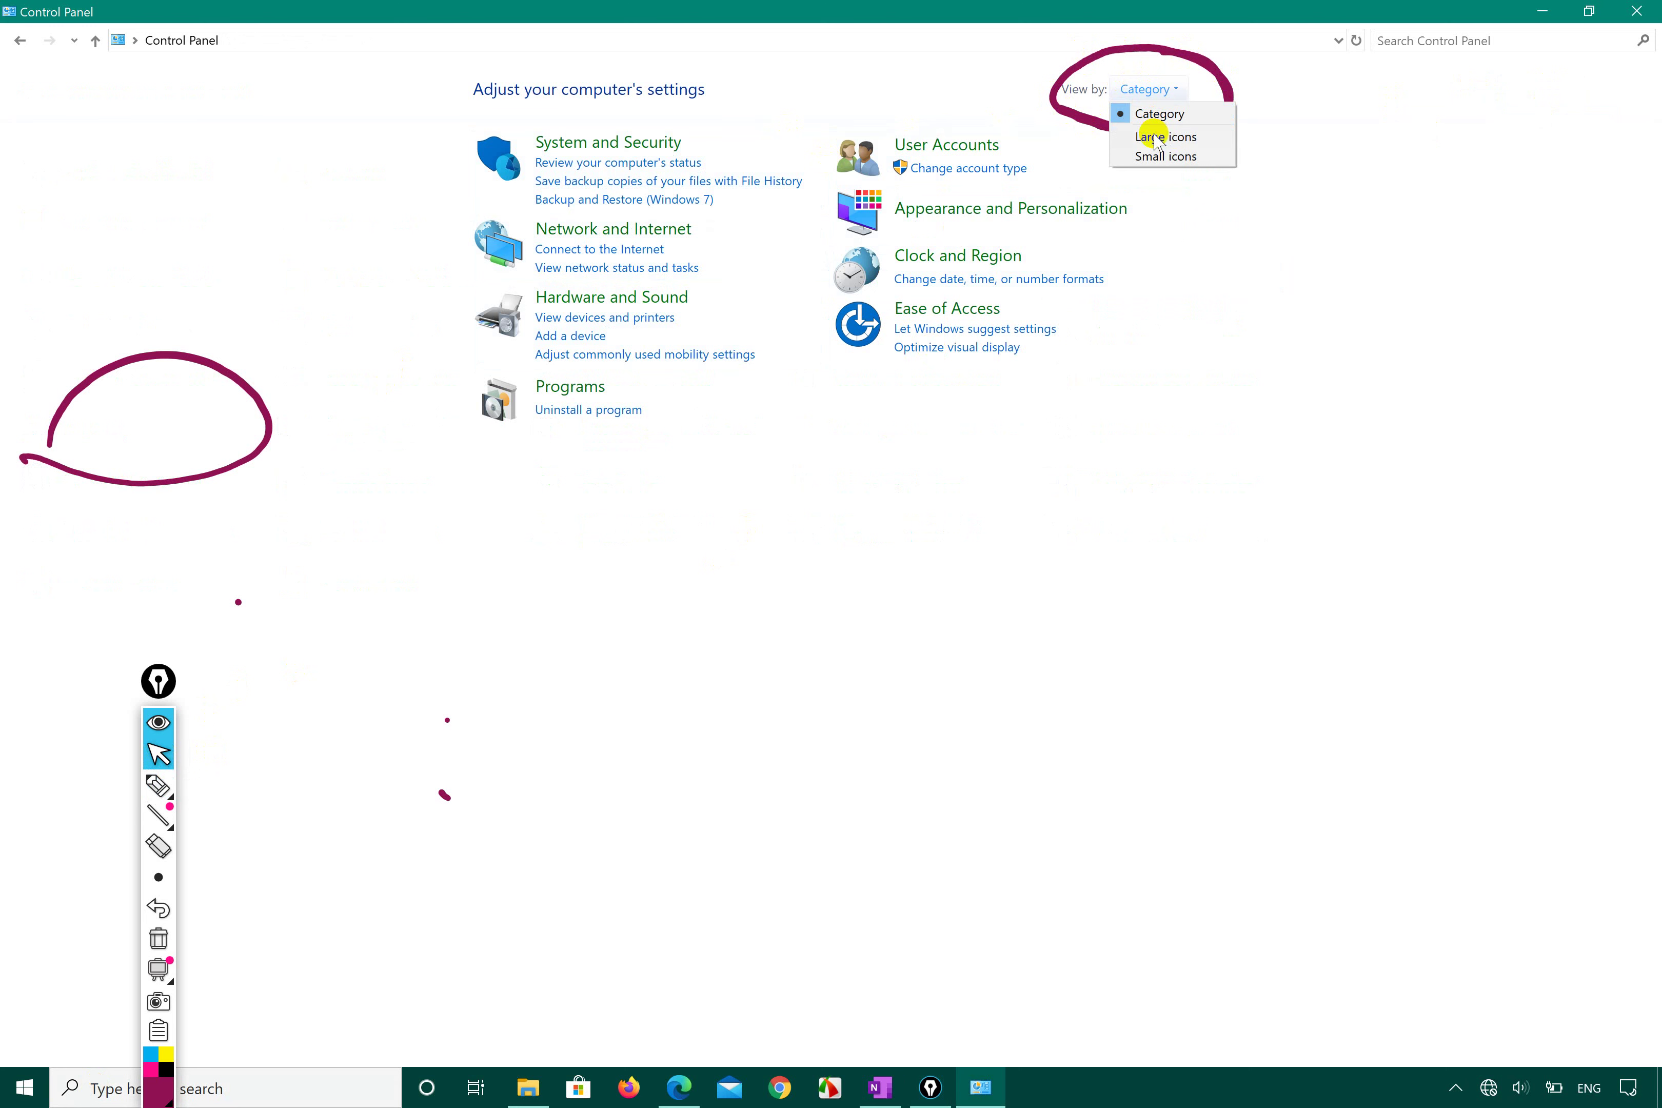
left_click(1156, 138)
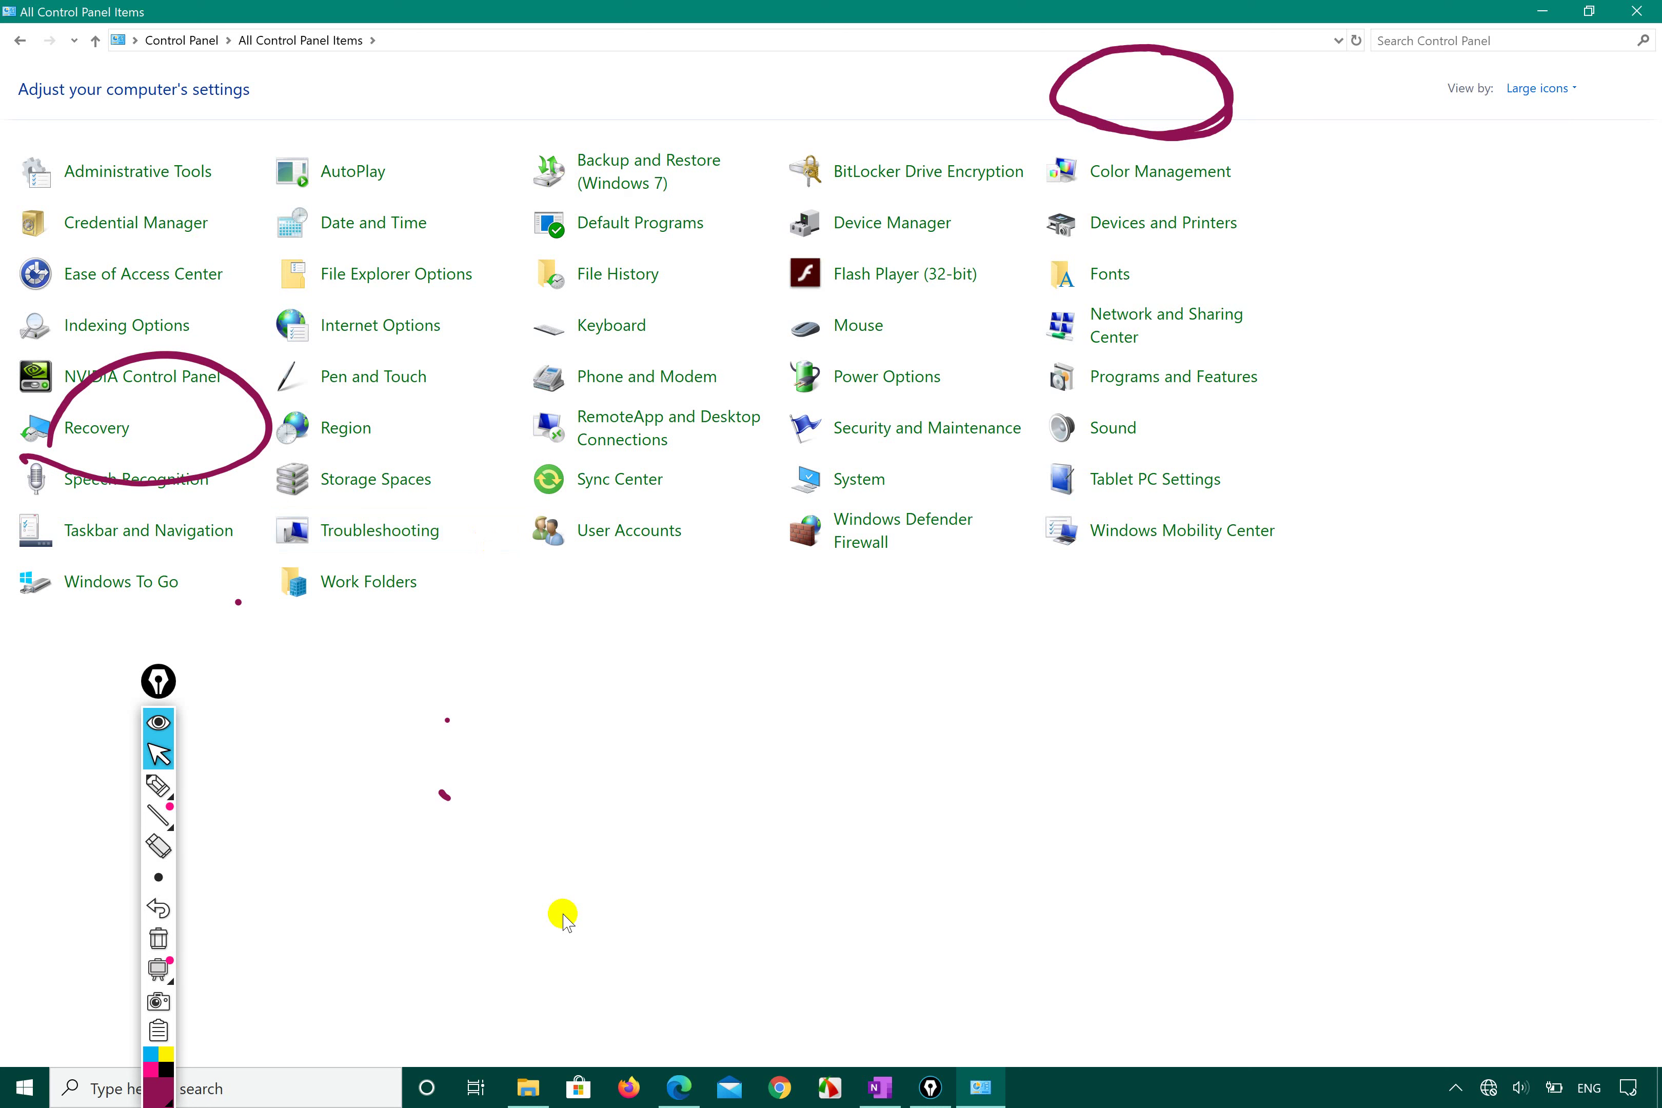
- Erase the two old circles, circle Power Options with the pen and draw a long line leading to it from Pen and Touch
left_click(156, 786)
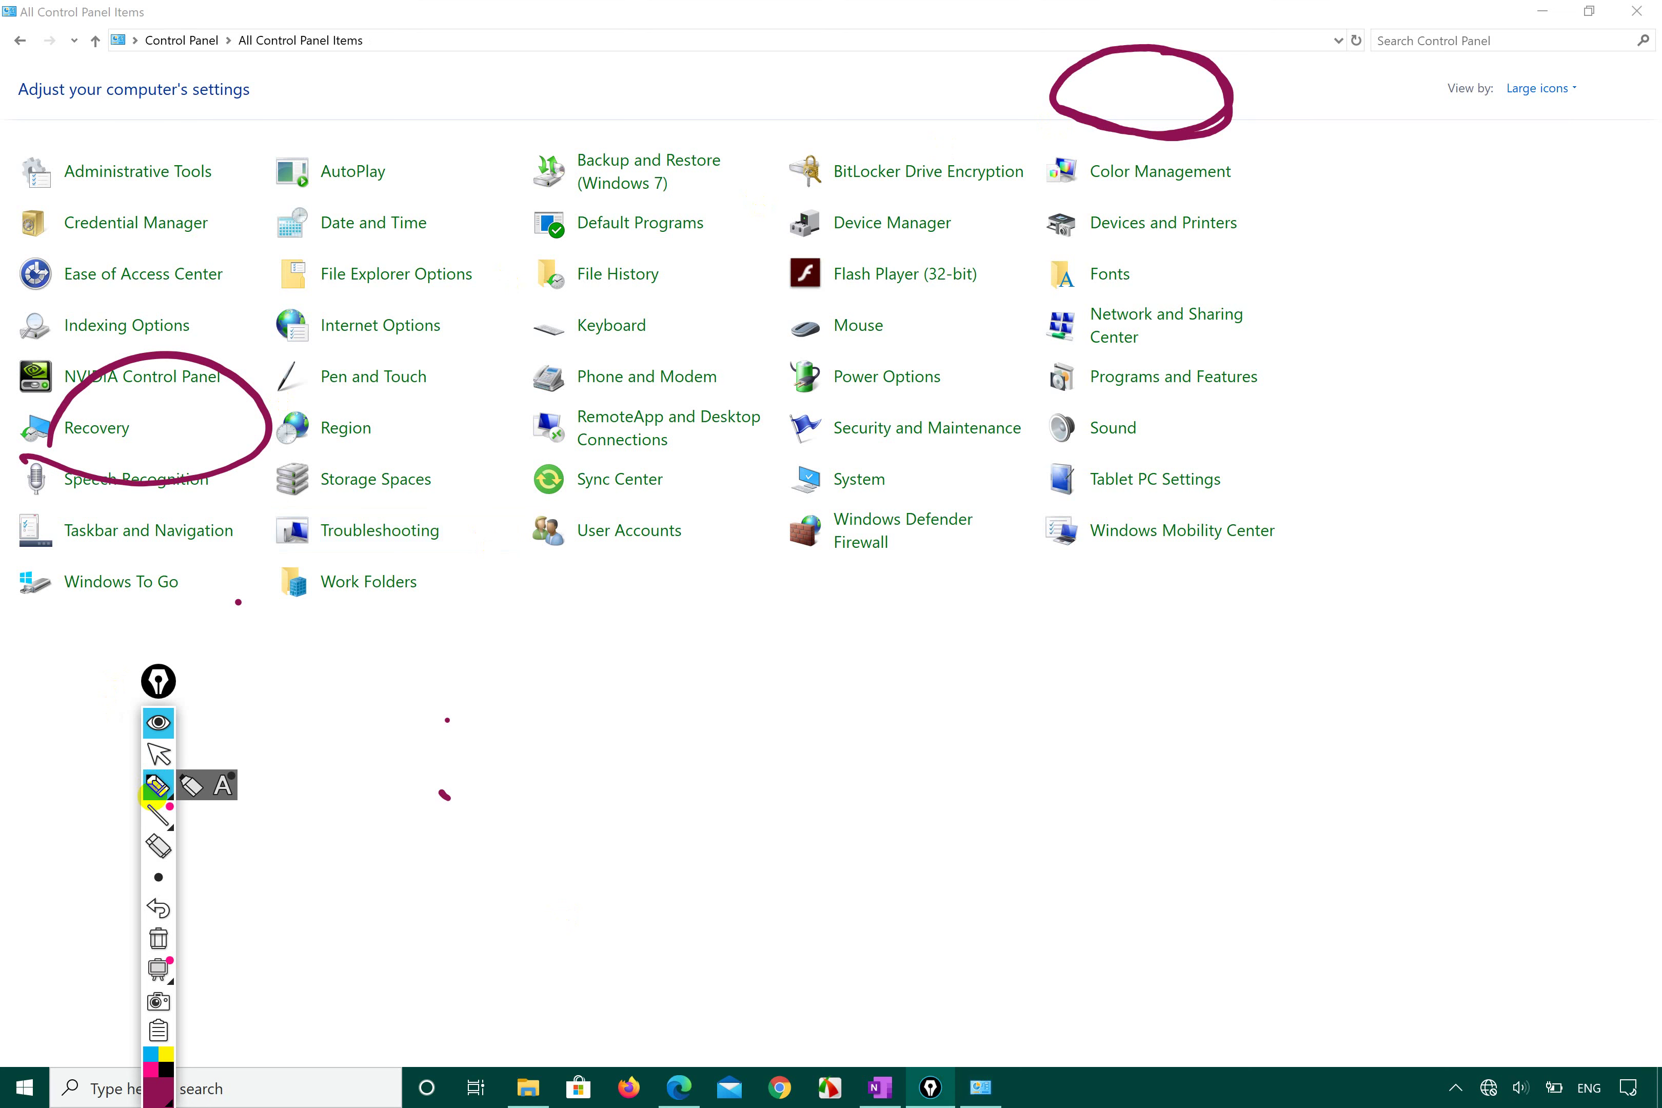
left_click(161, 483)
left_click(1055, 121)
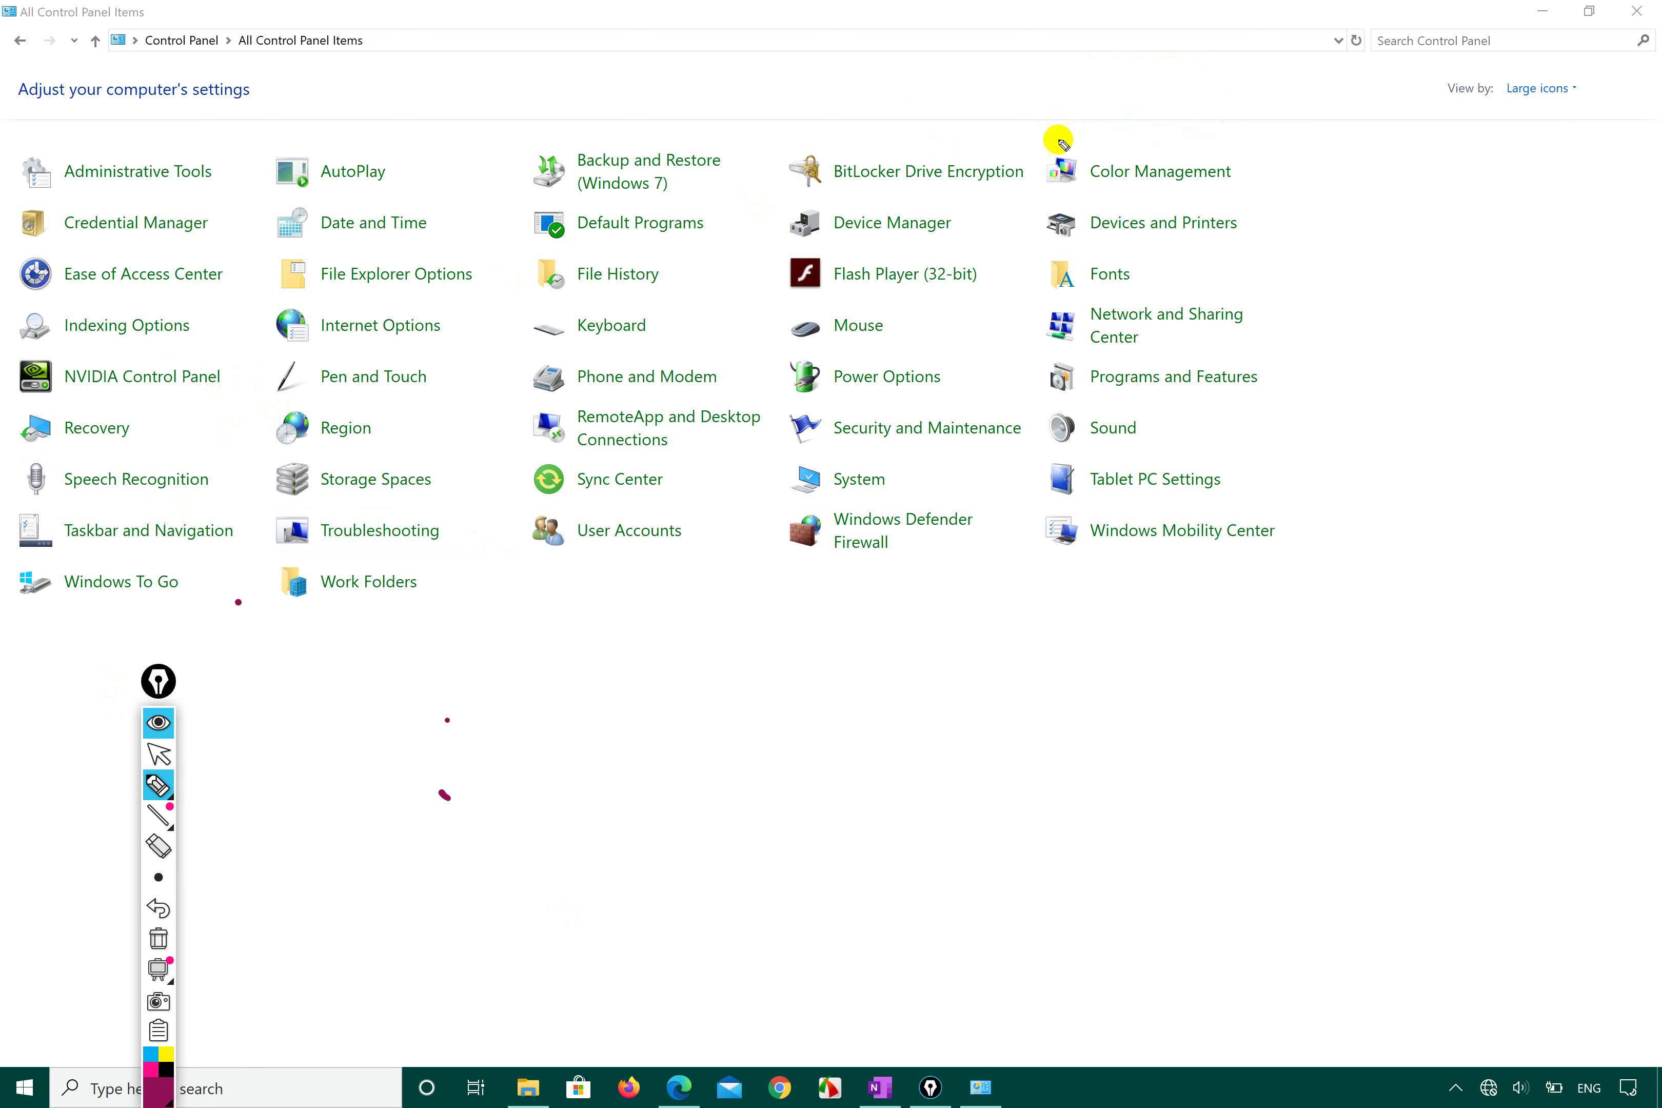
mouse_move(807, 351)
left_mouse_down()
mouse_move(775, 386)
mouse_move(954, 345)
mouse_move(760, 364)
mouse_move(780, 390)
left_mouse_up()
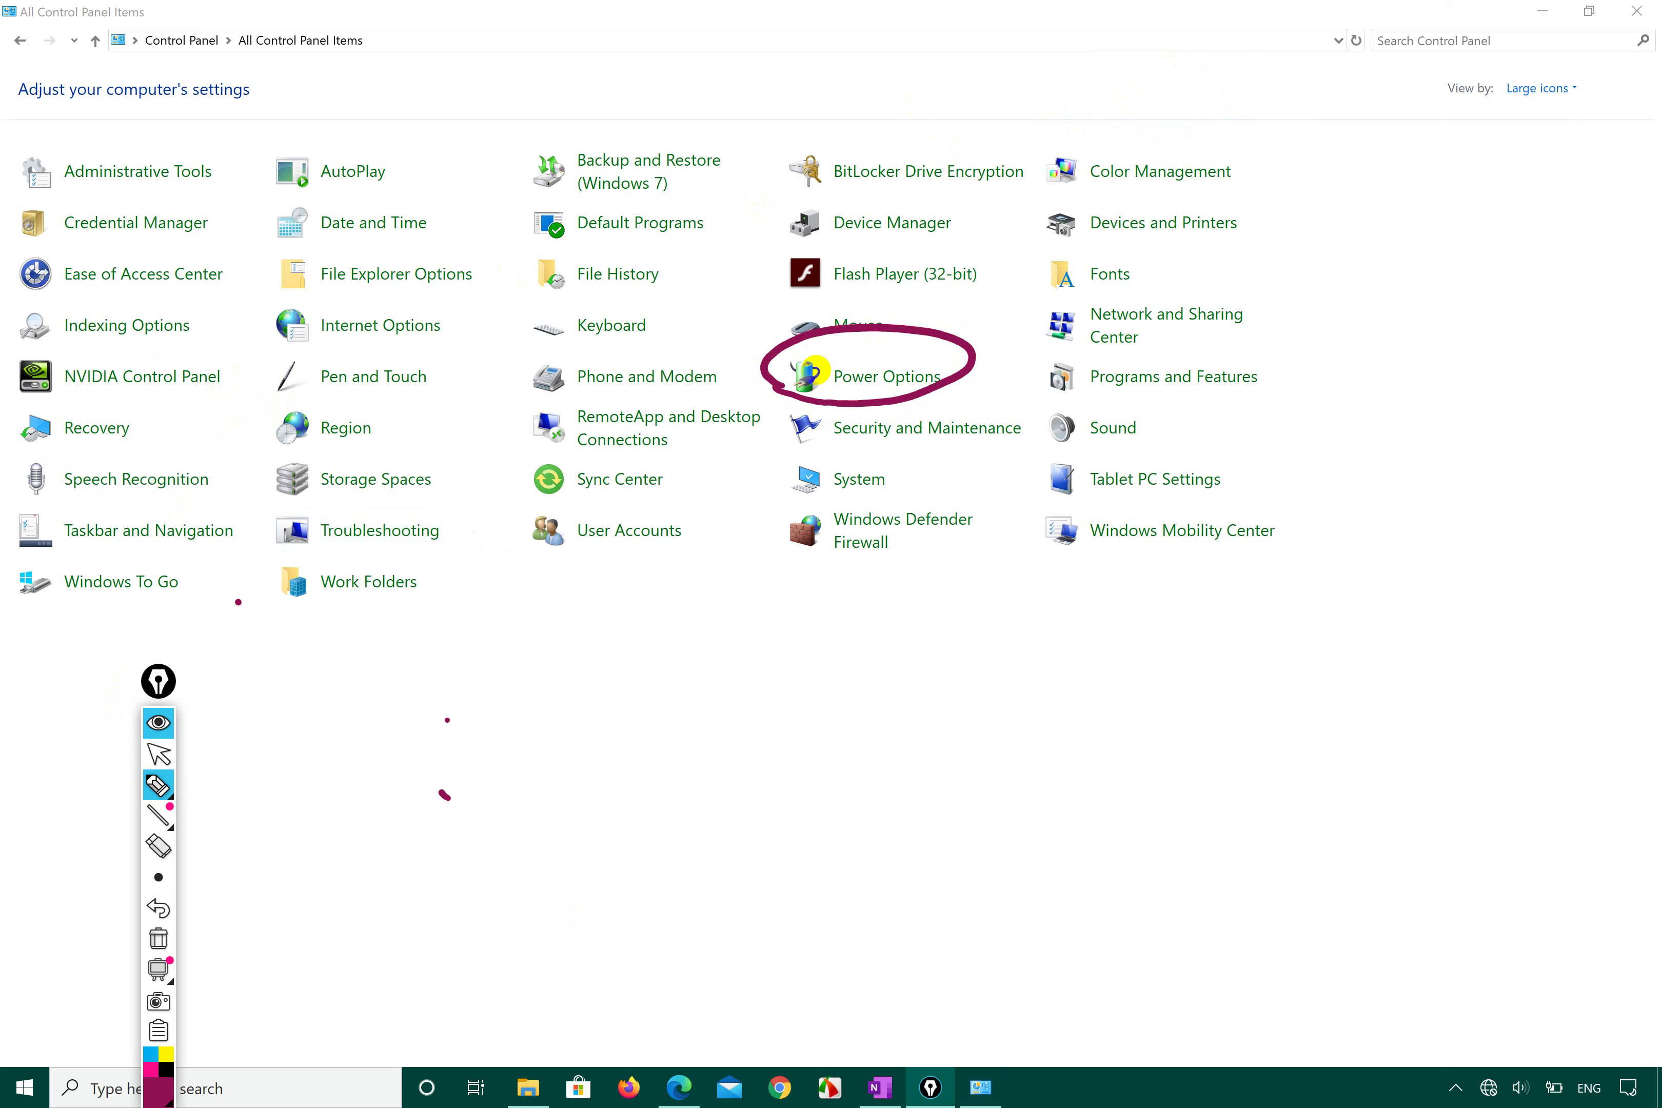
mouse_move(273, 376)
left_mouse_down()
mouse_move(434, 394)
mouse_move(795, 378)
left_mouse_up()
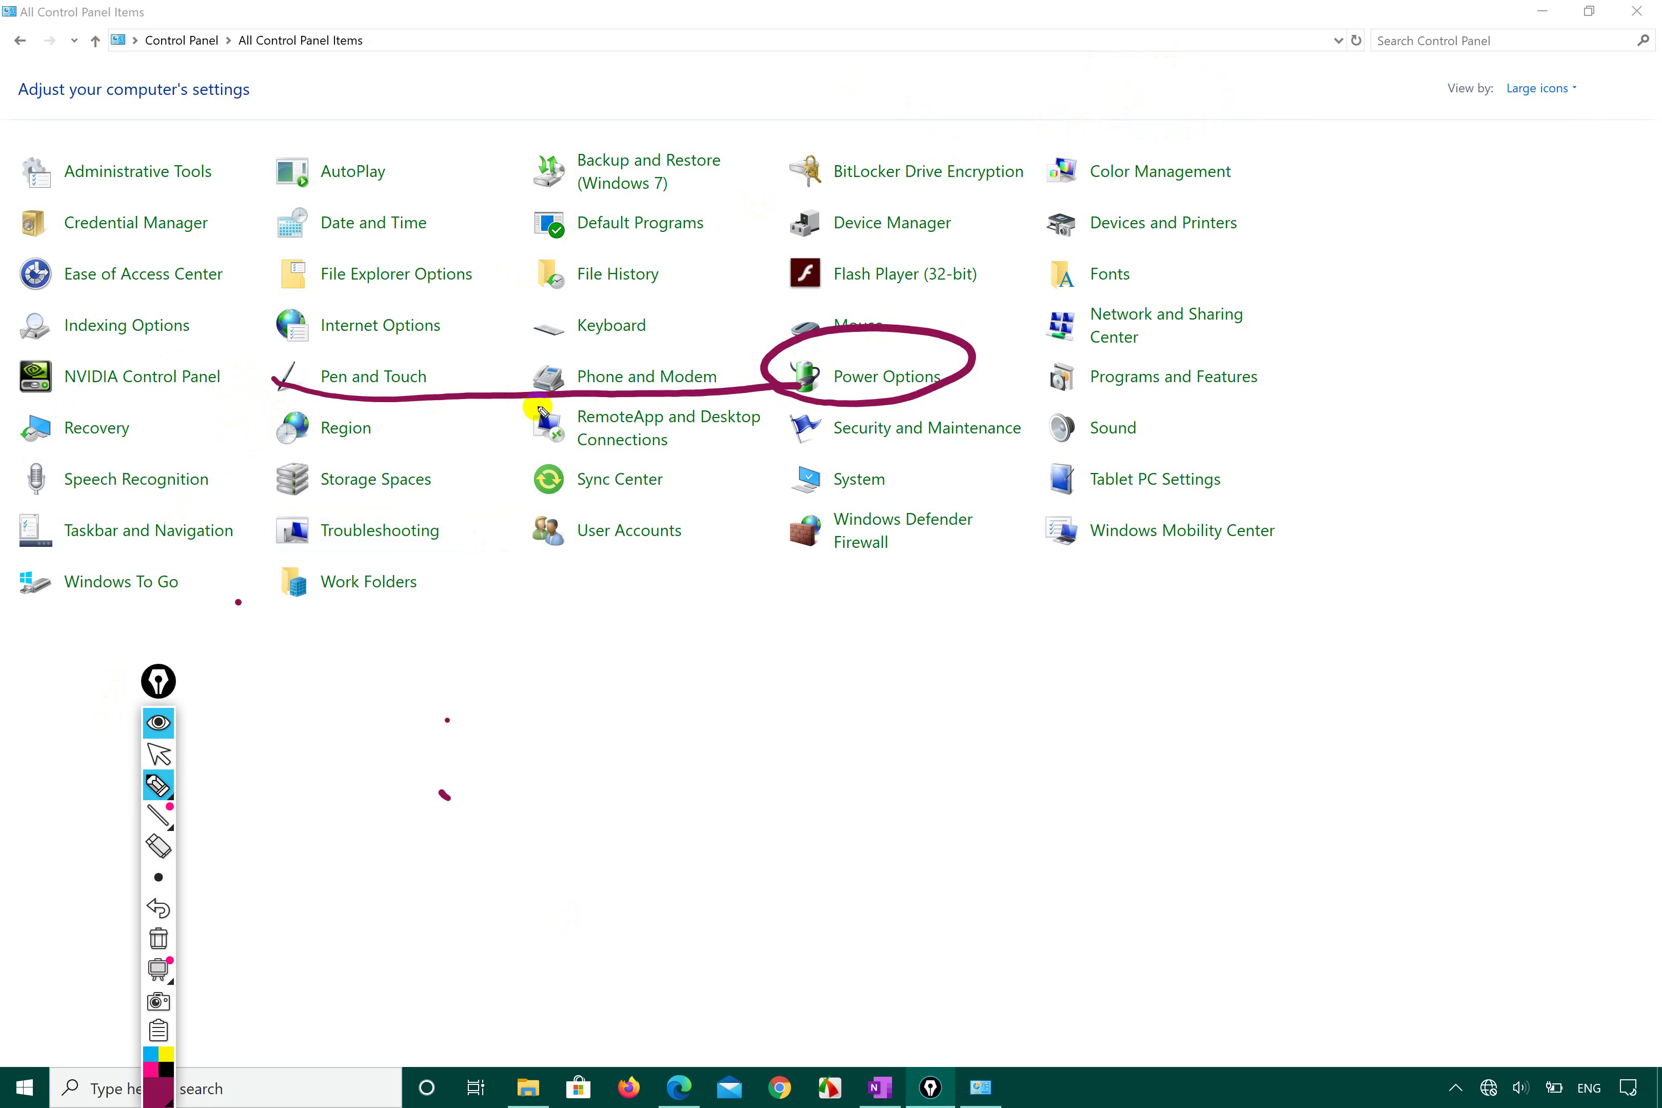
- Open Power Options and go to the settings for what the power button does
left_click(158, 753)
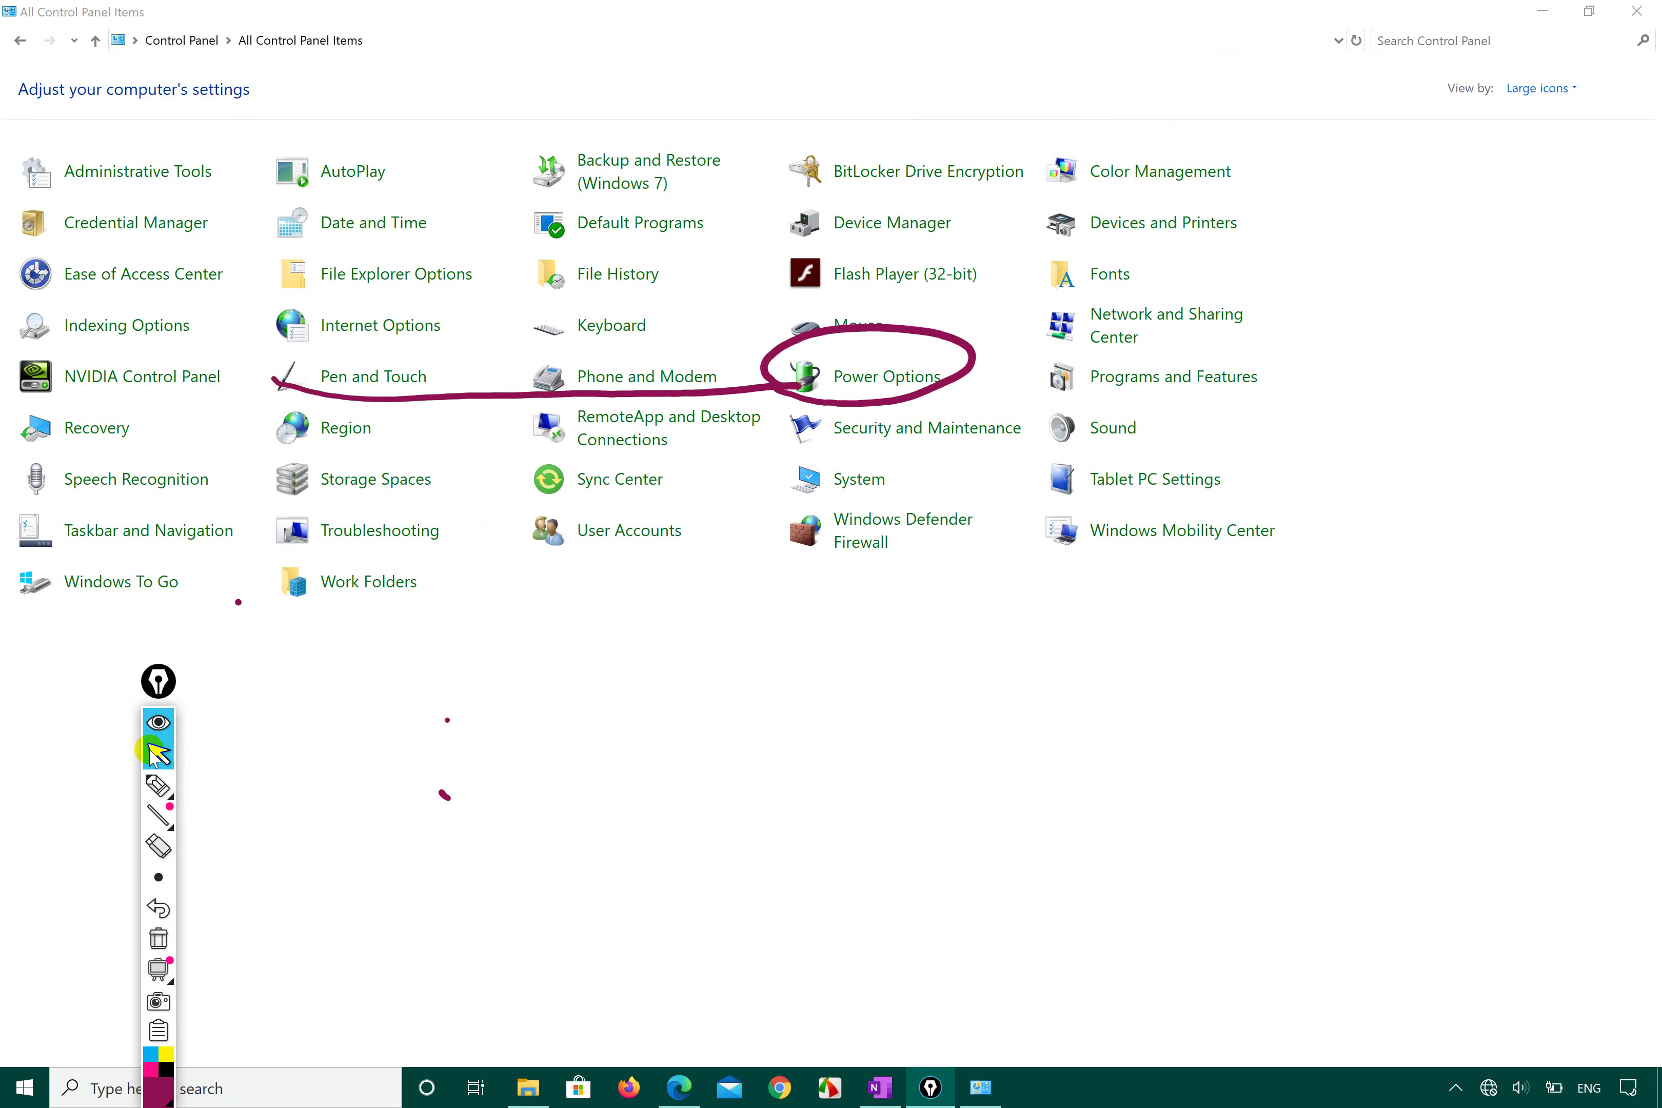
left_click(885, 381)
left_click(885, 381)
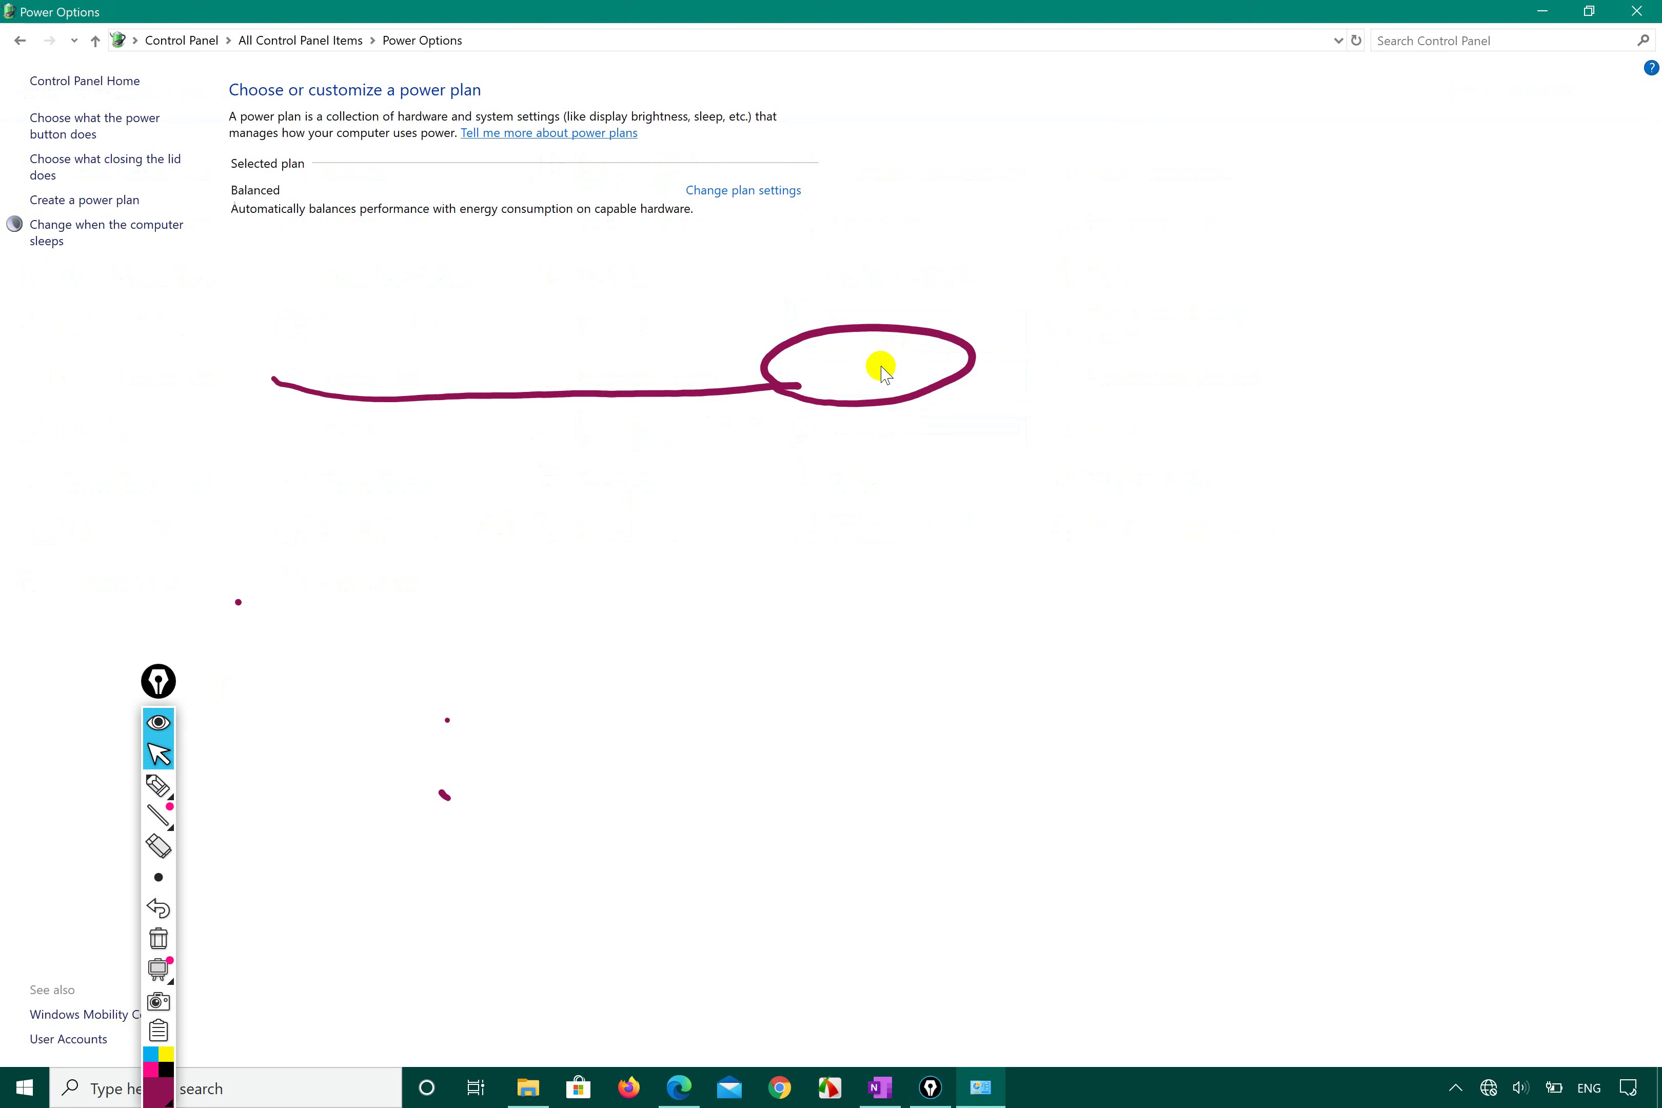
left_click(113, 132)
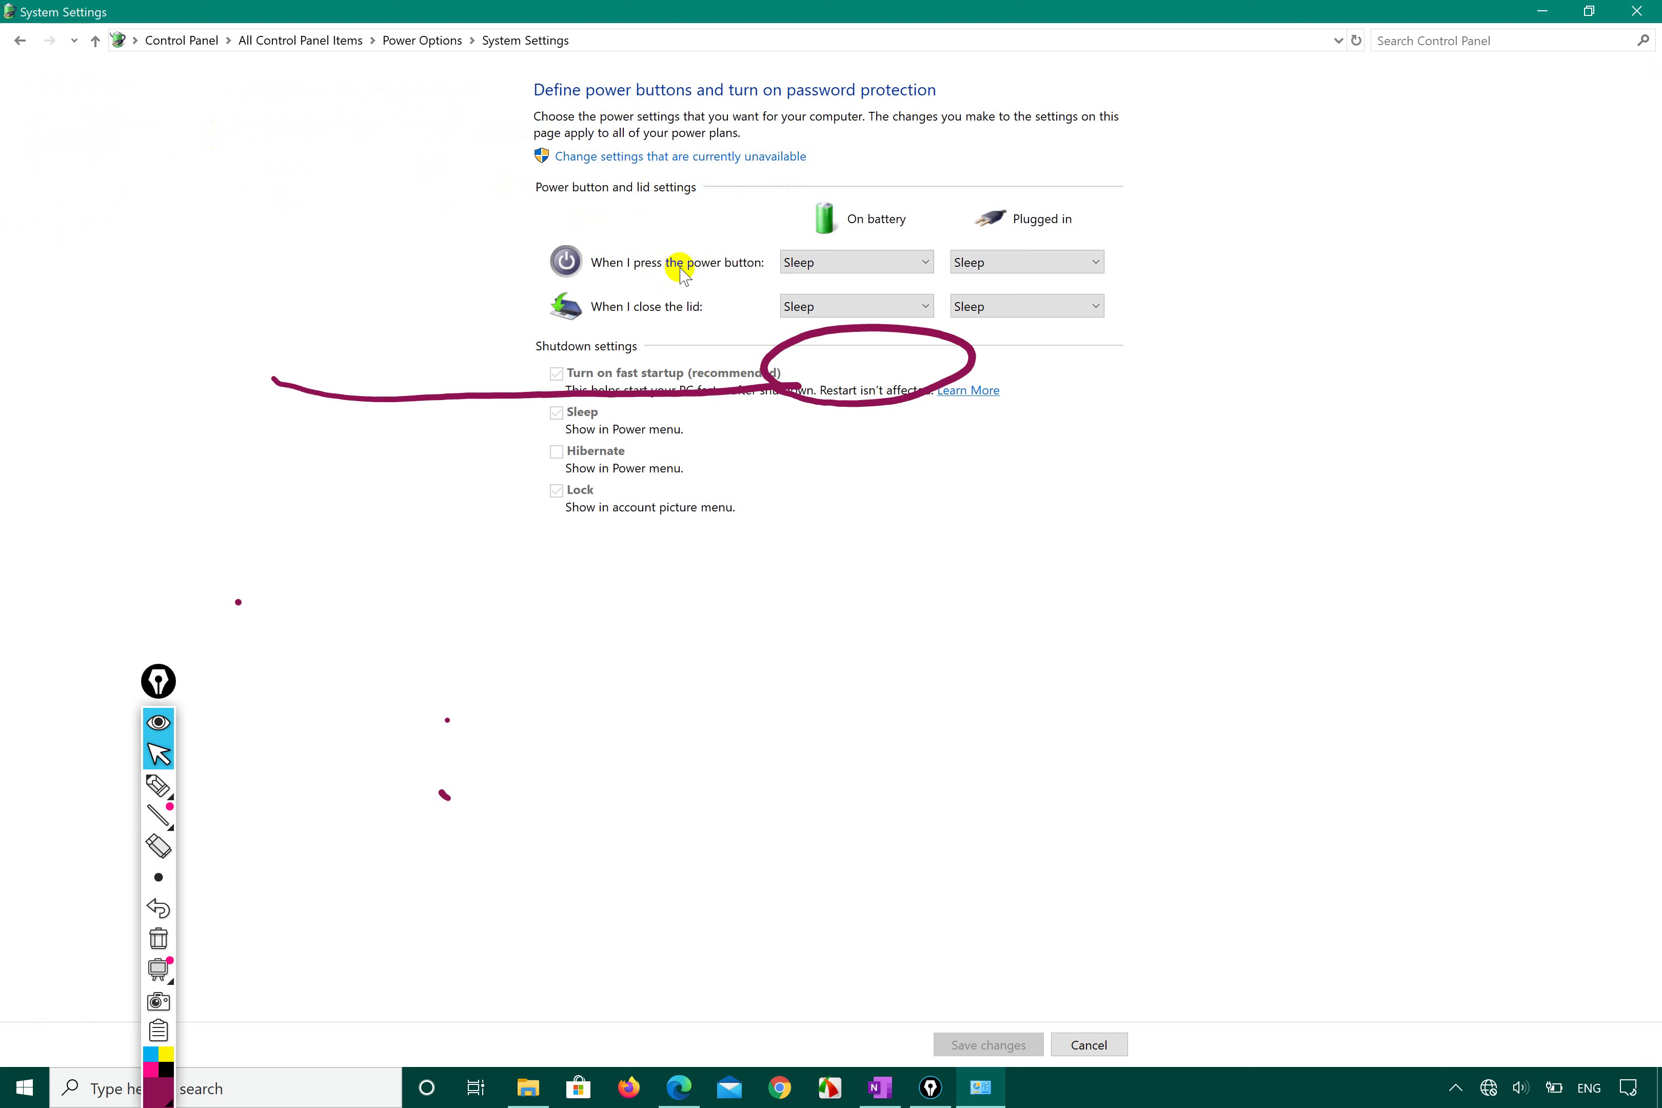
- Set the on-battery action for pressing the power button to Do nothing and review the other choices
left_click(841, 263)
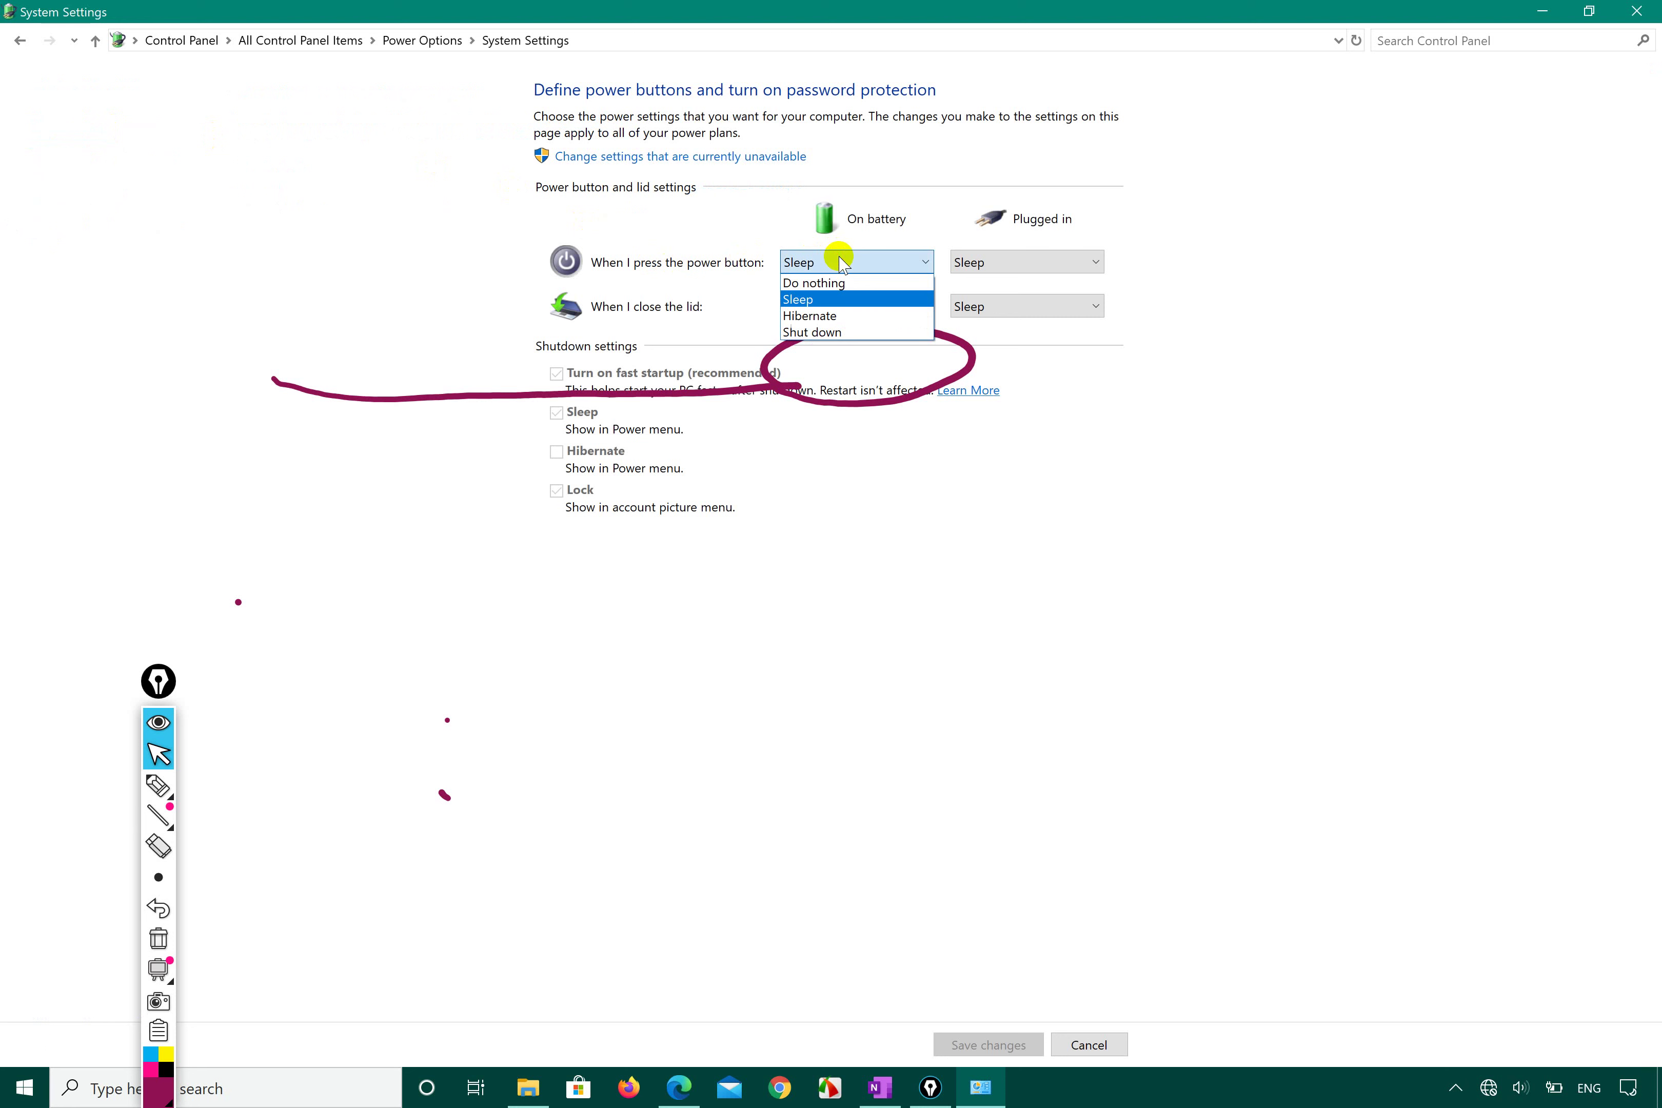
left_click(840, 282)
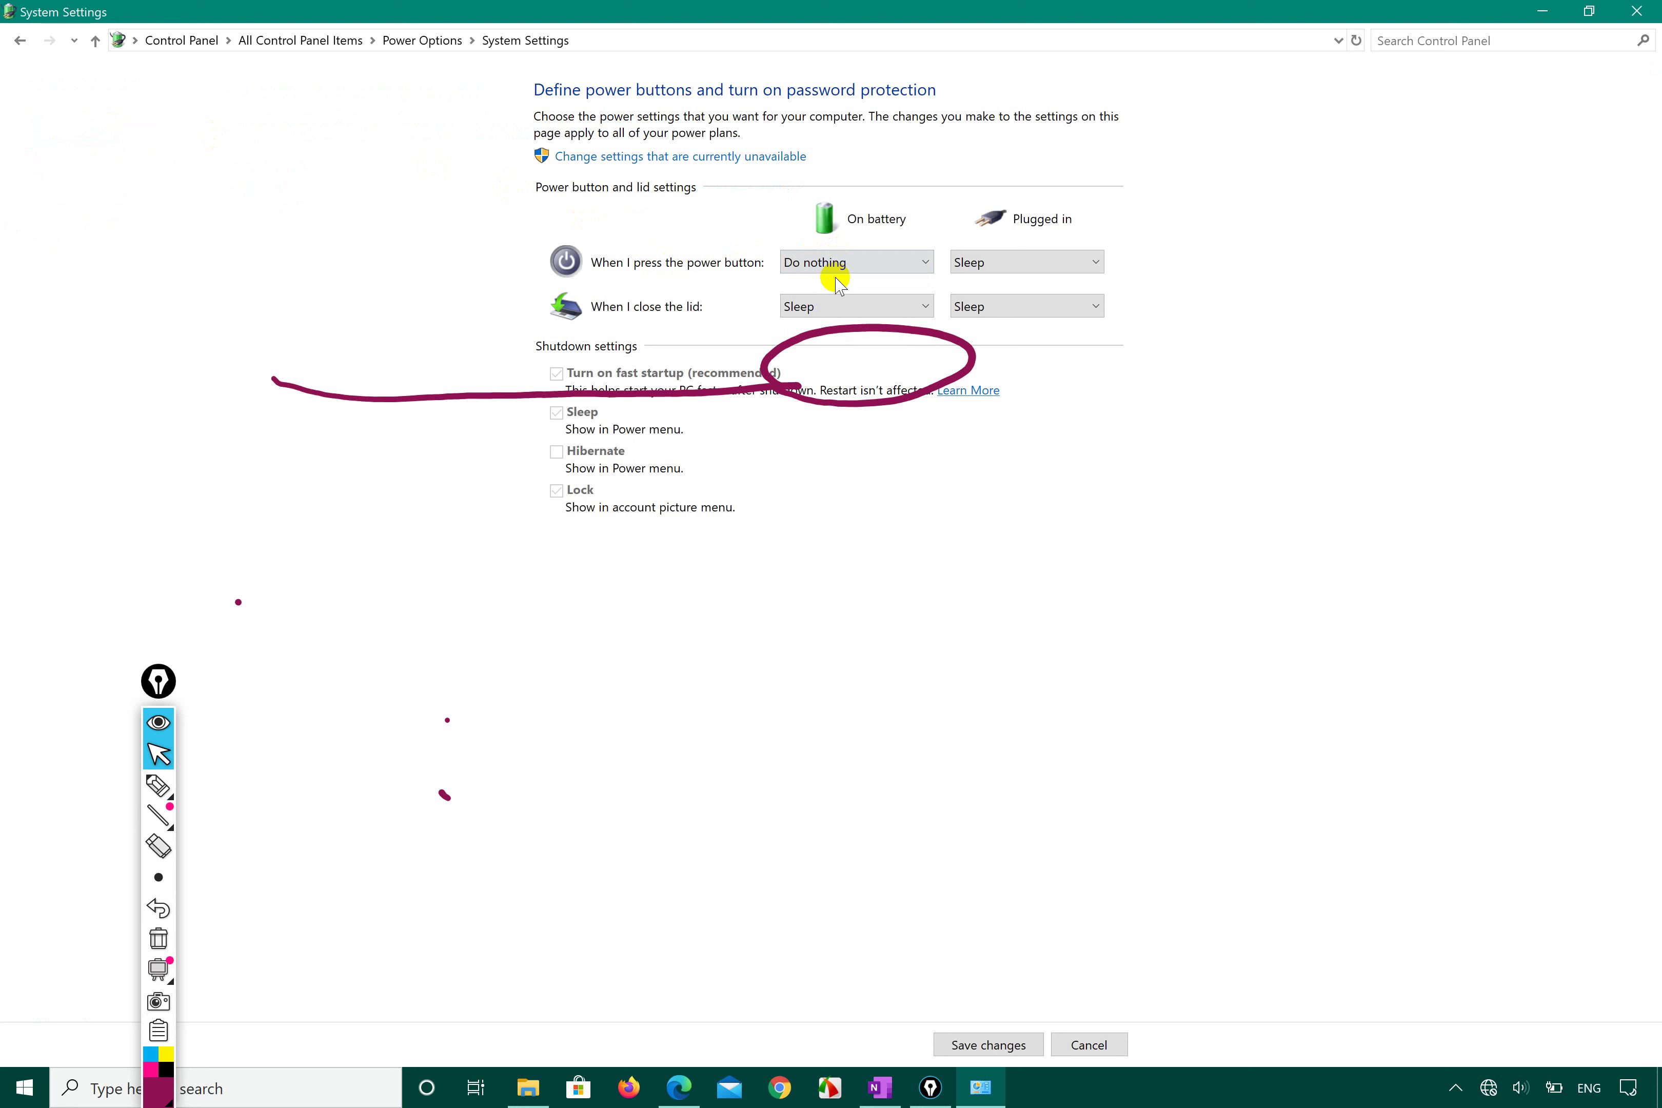
left_click(867, 260)
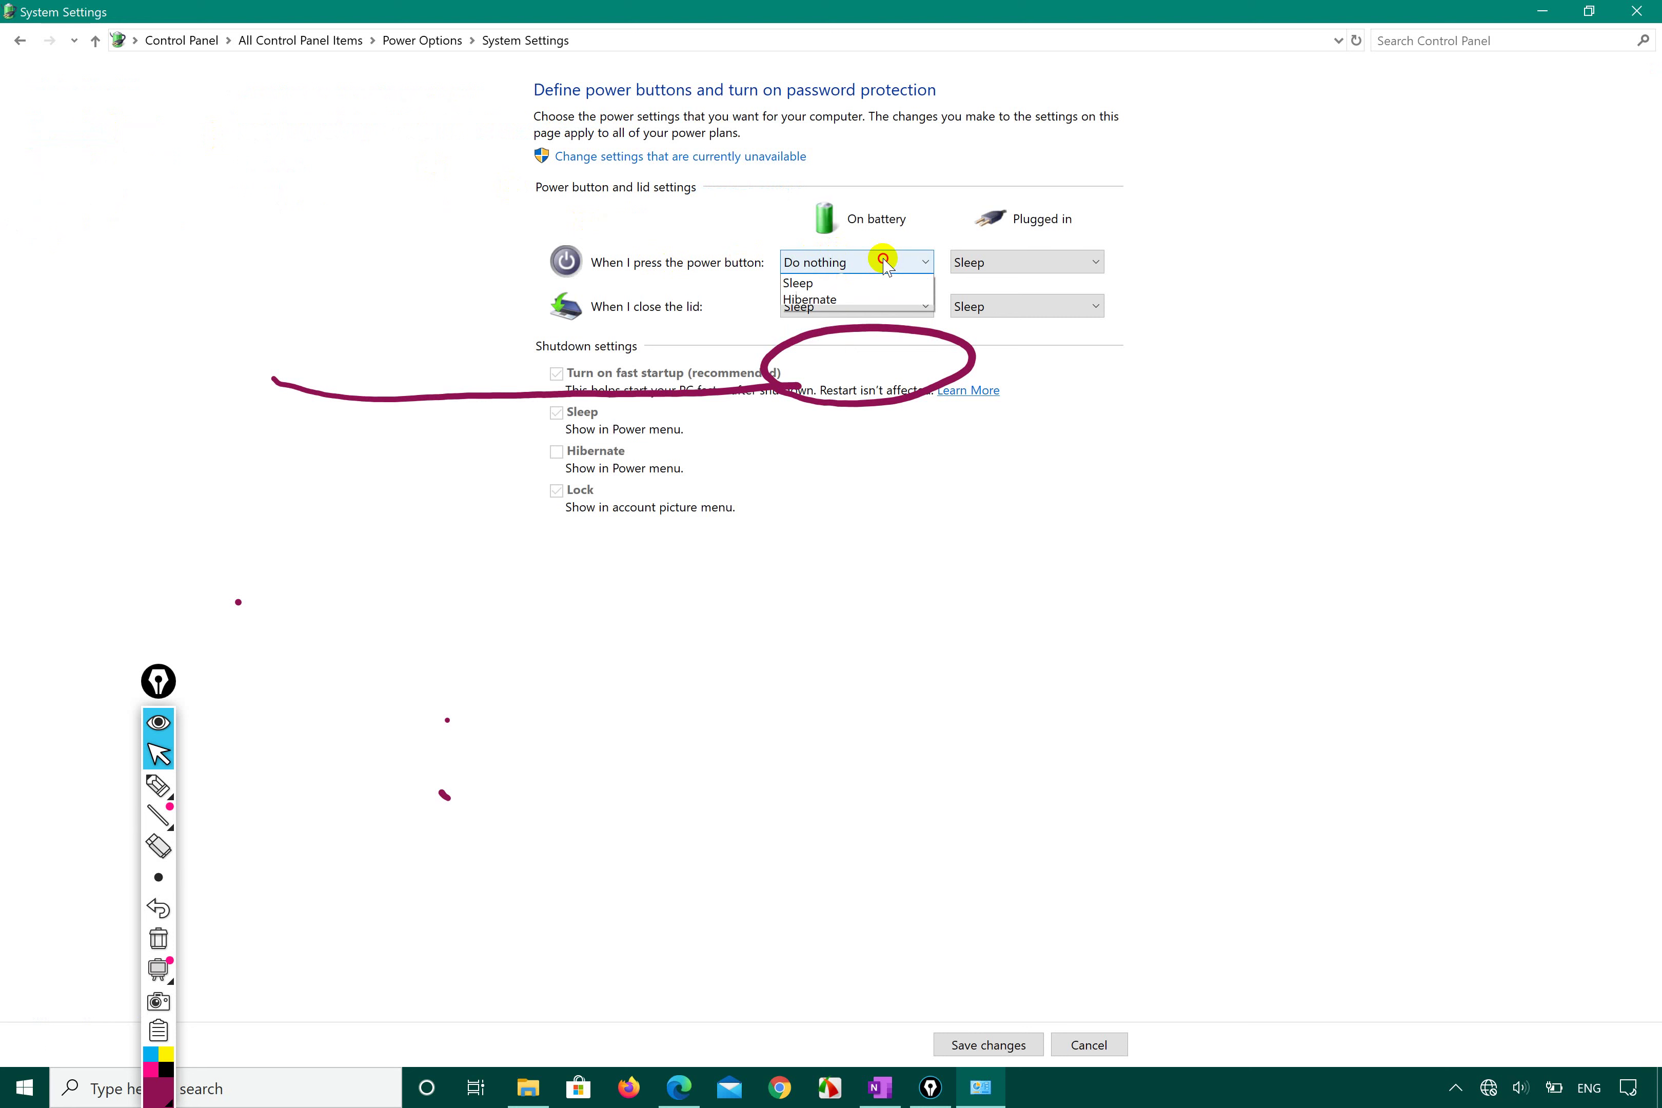
left_click(865, 286)
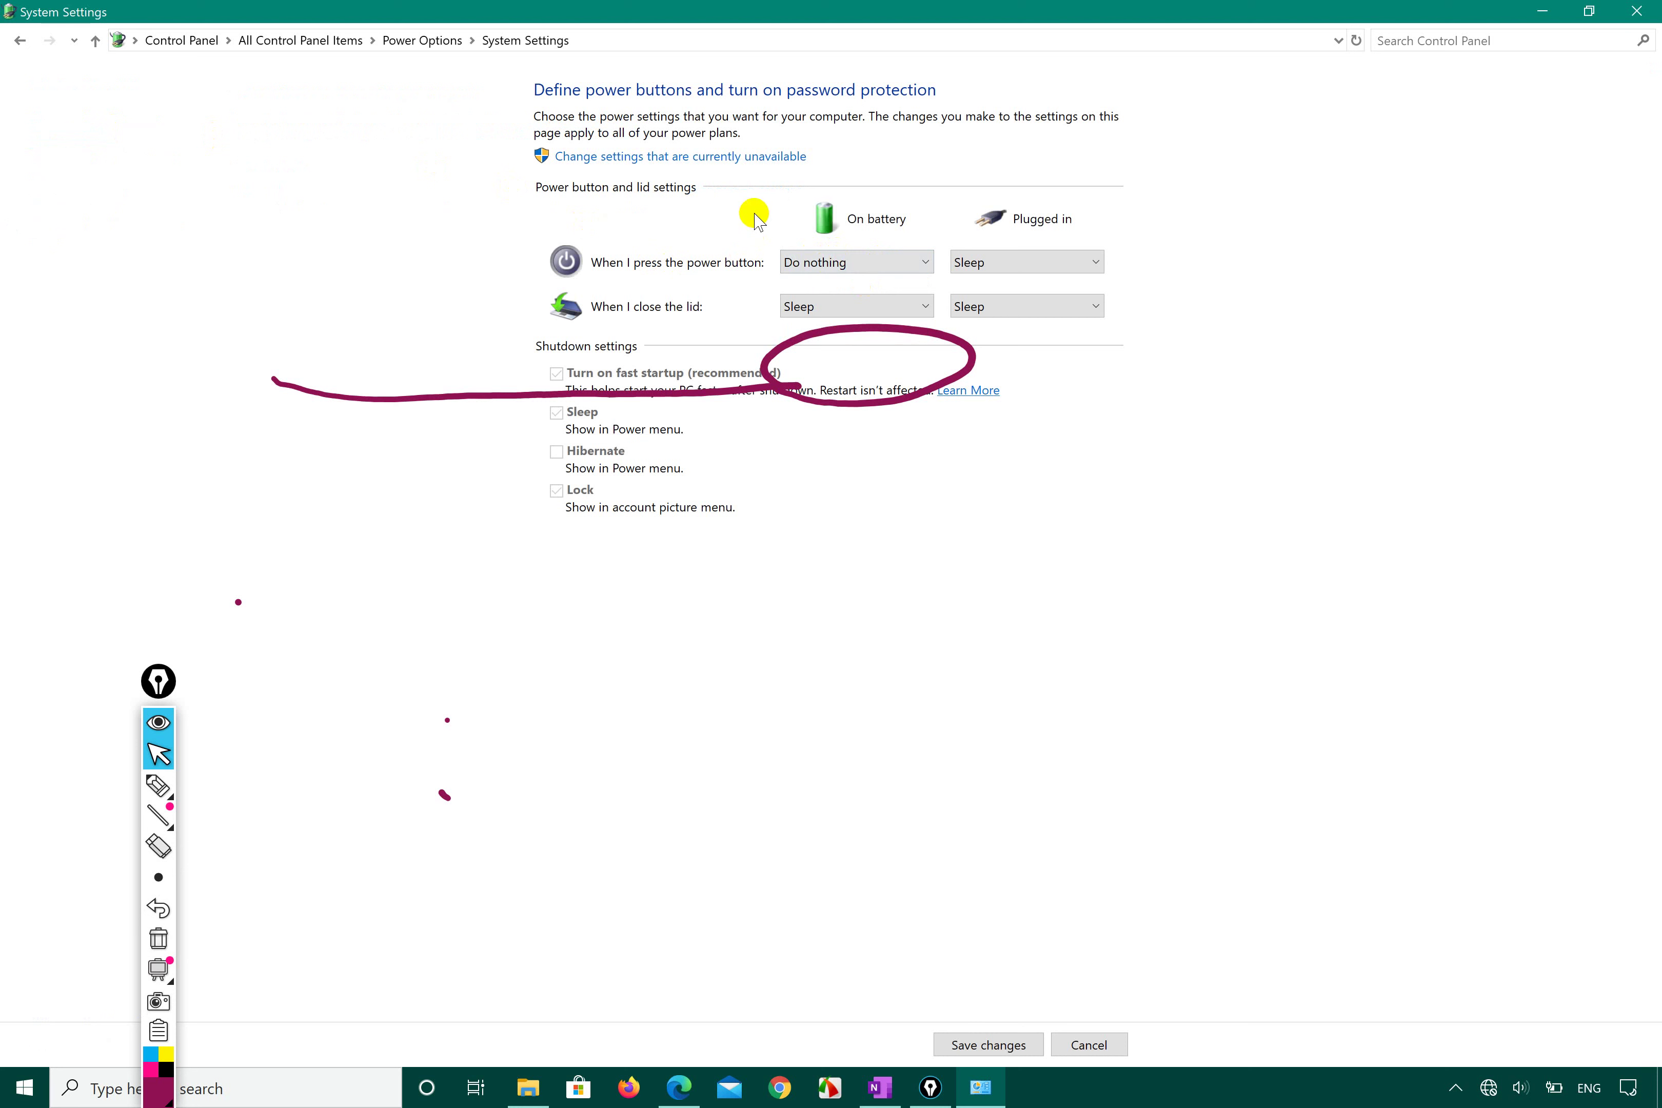
- Try Shut down as the on-battery action for pressing the power button and set it back to Sleep
left_click(829, 262)
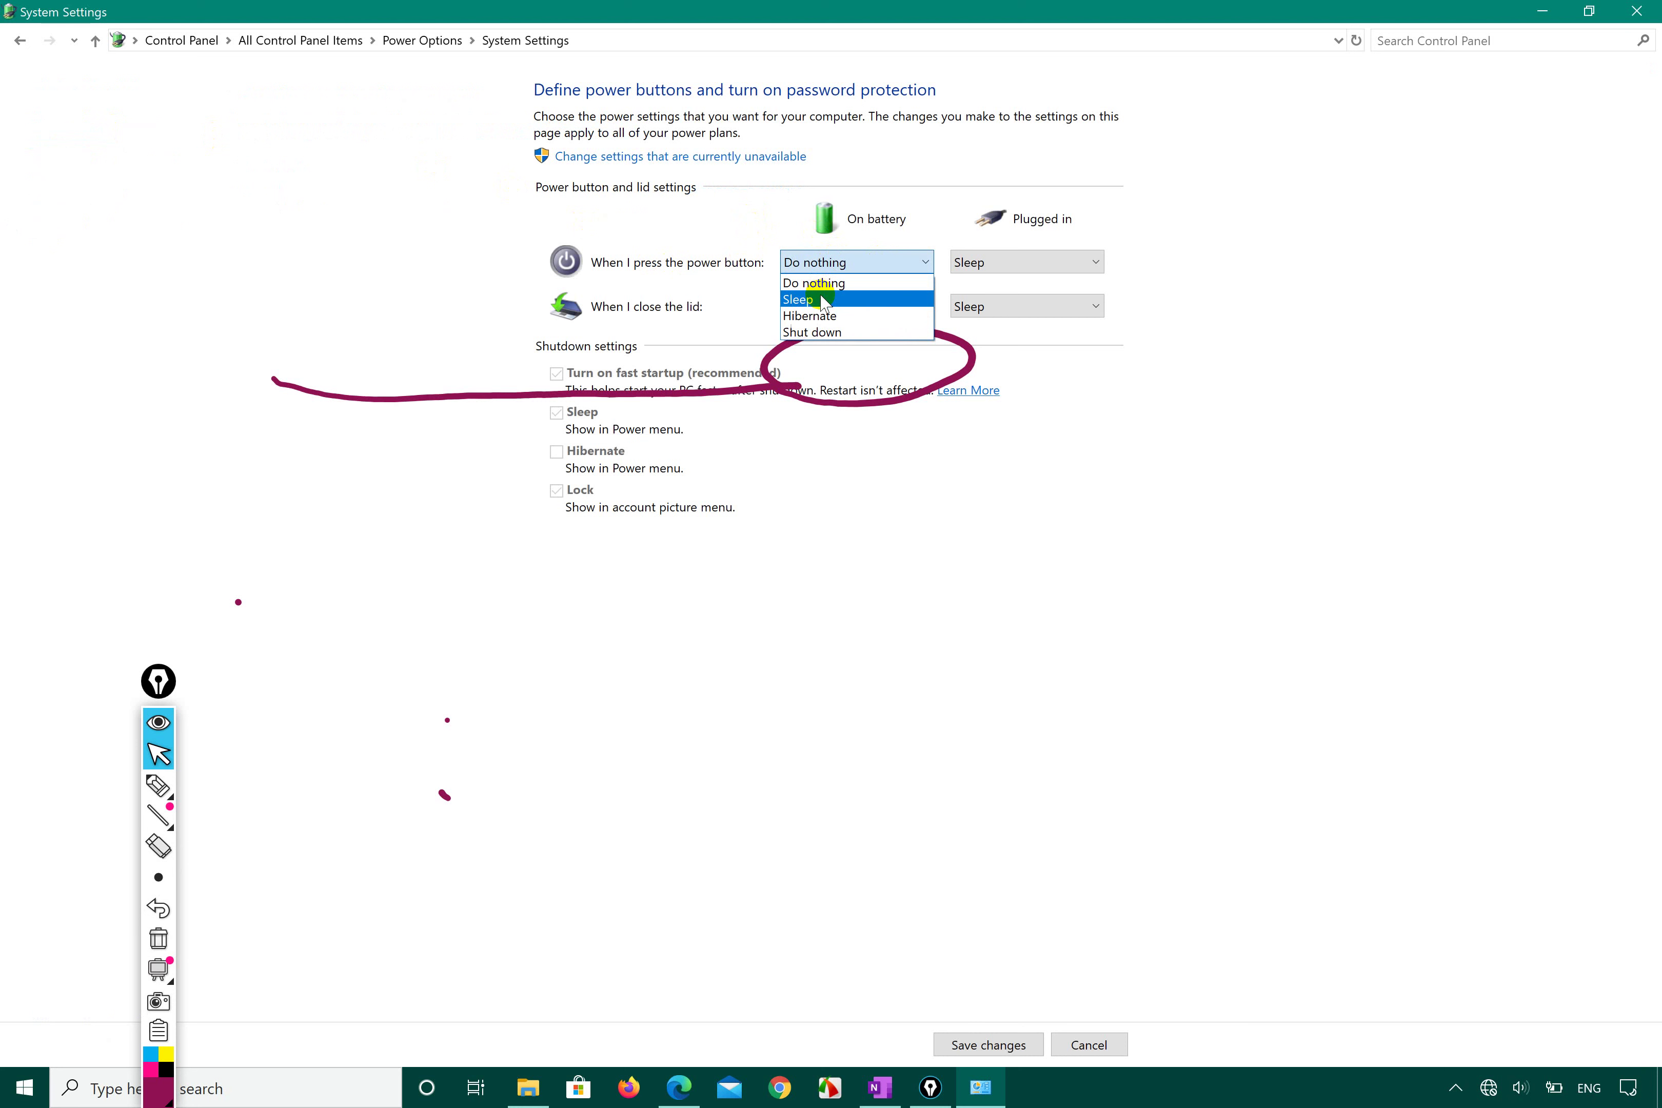
left_click(828, 333)
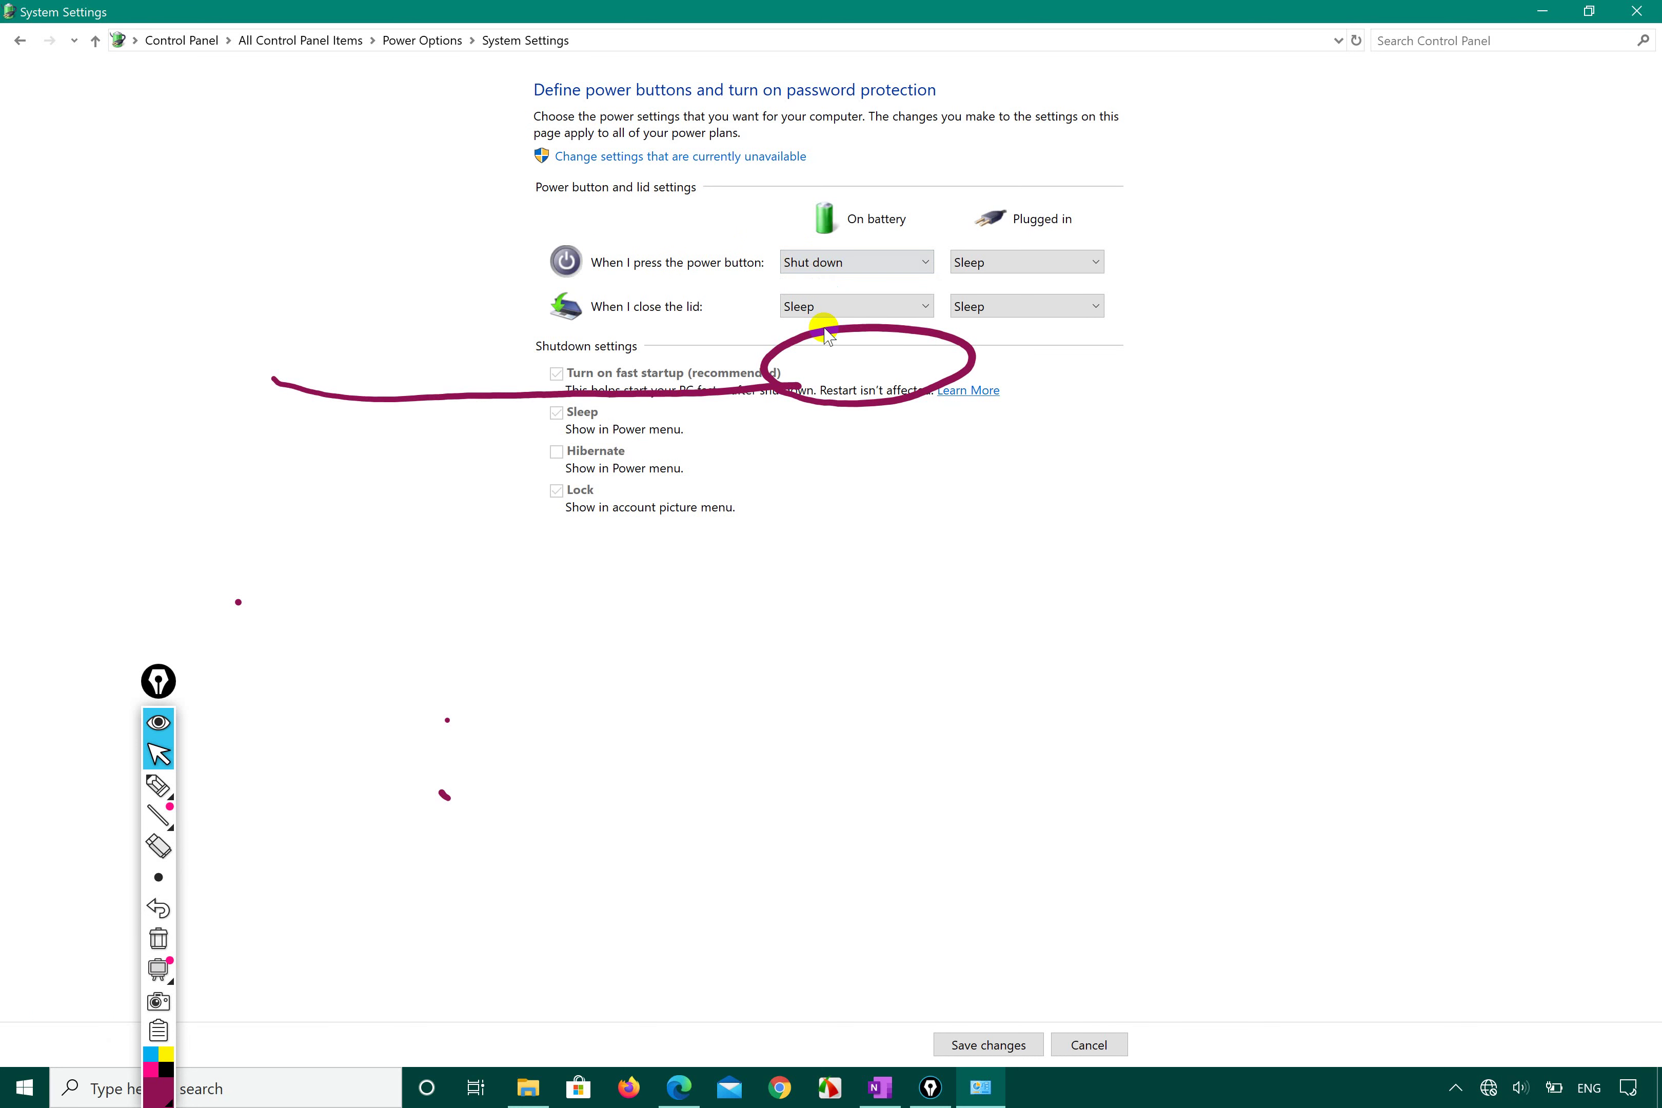
left_click(834, 262)
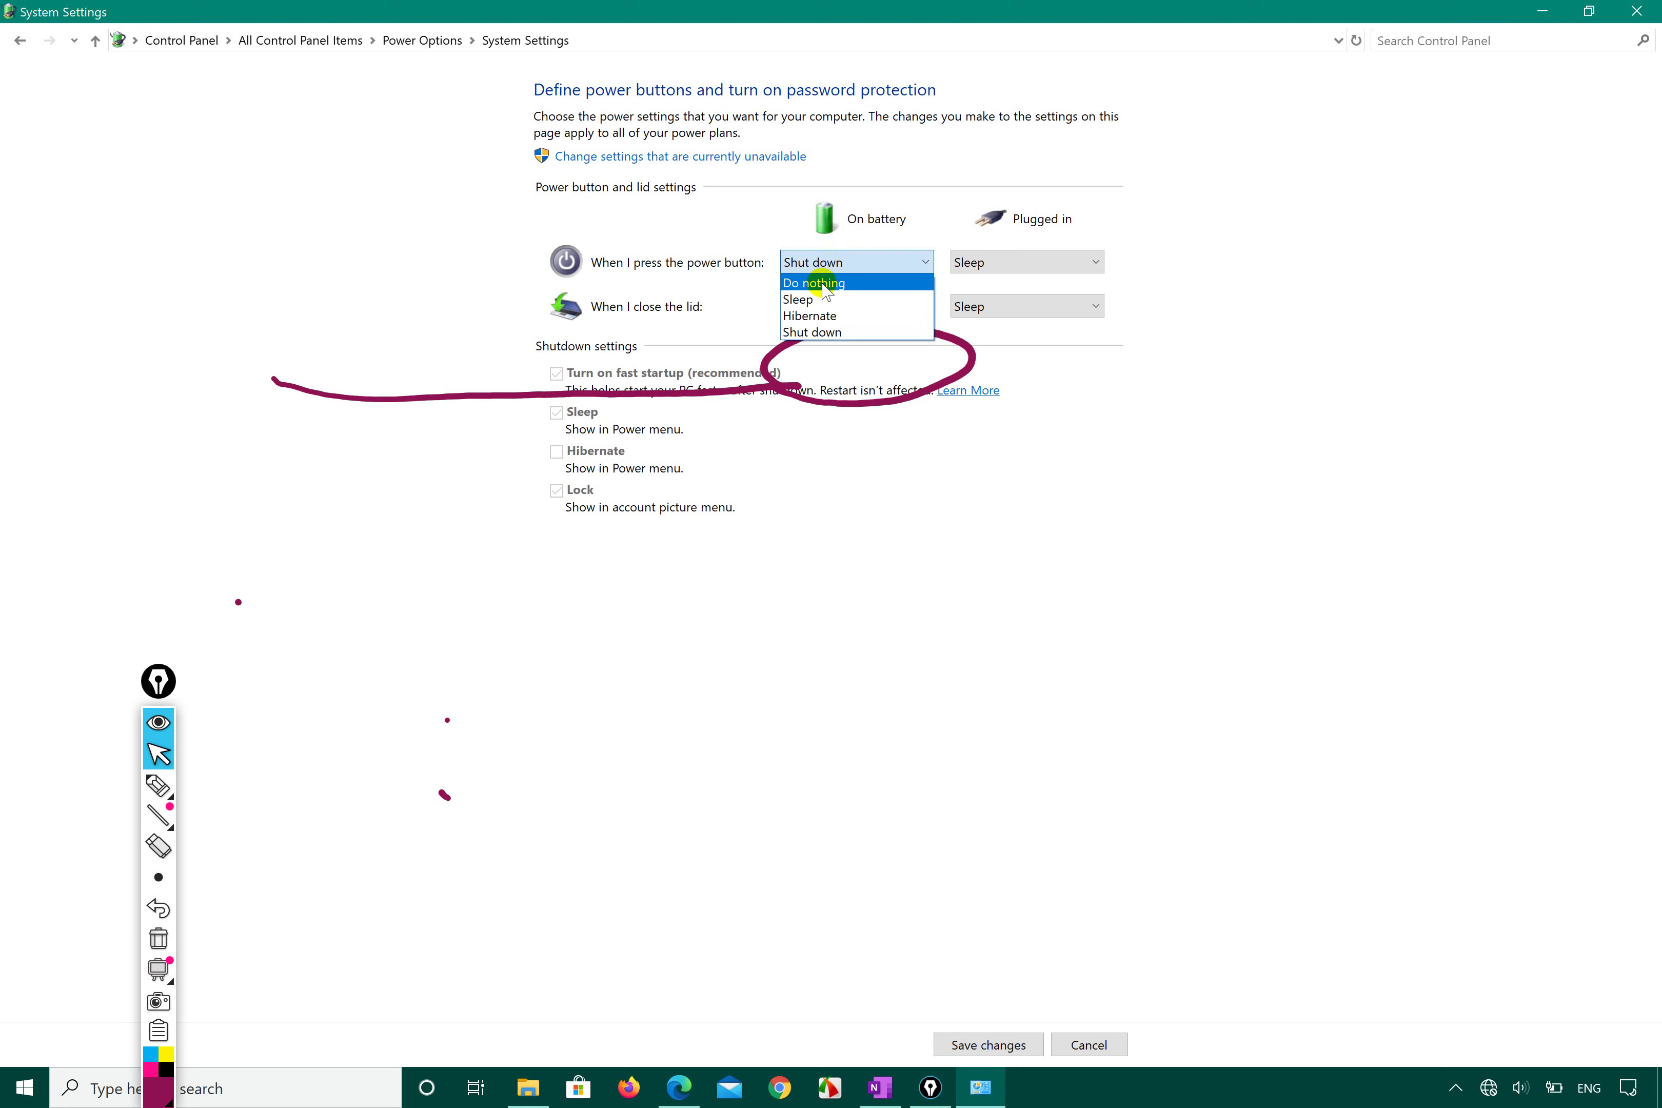
left_click(821, 299)
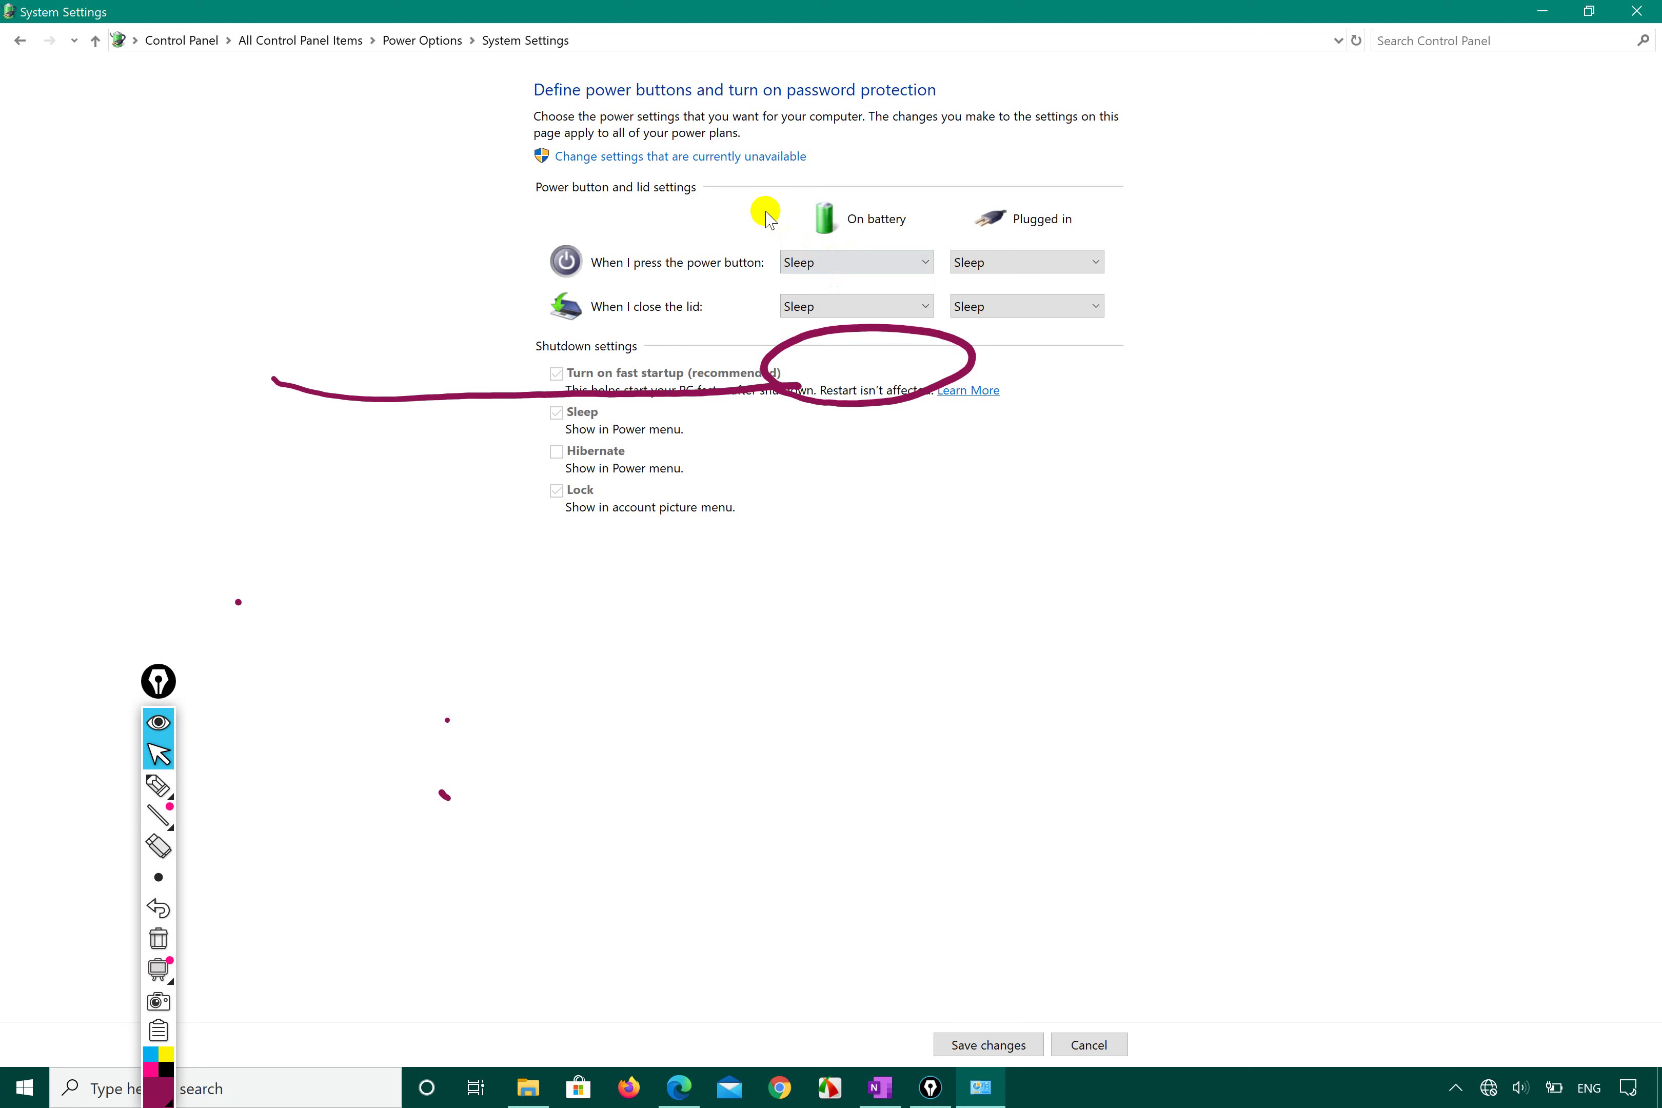
- Review the on-battery and plugged-in choices for pressing the power button, keeping Sleep selected for both
left_click(871, 262)
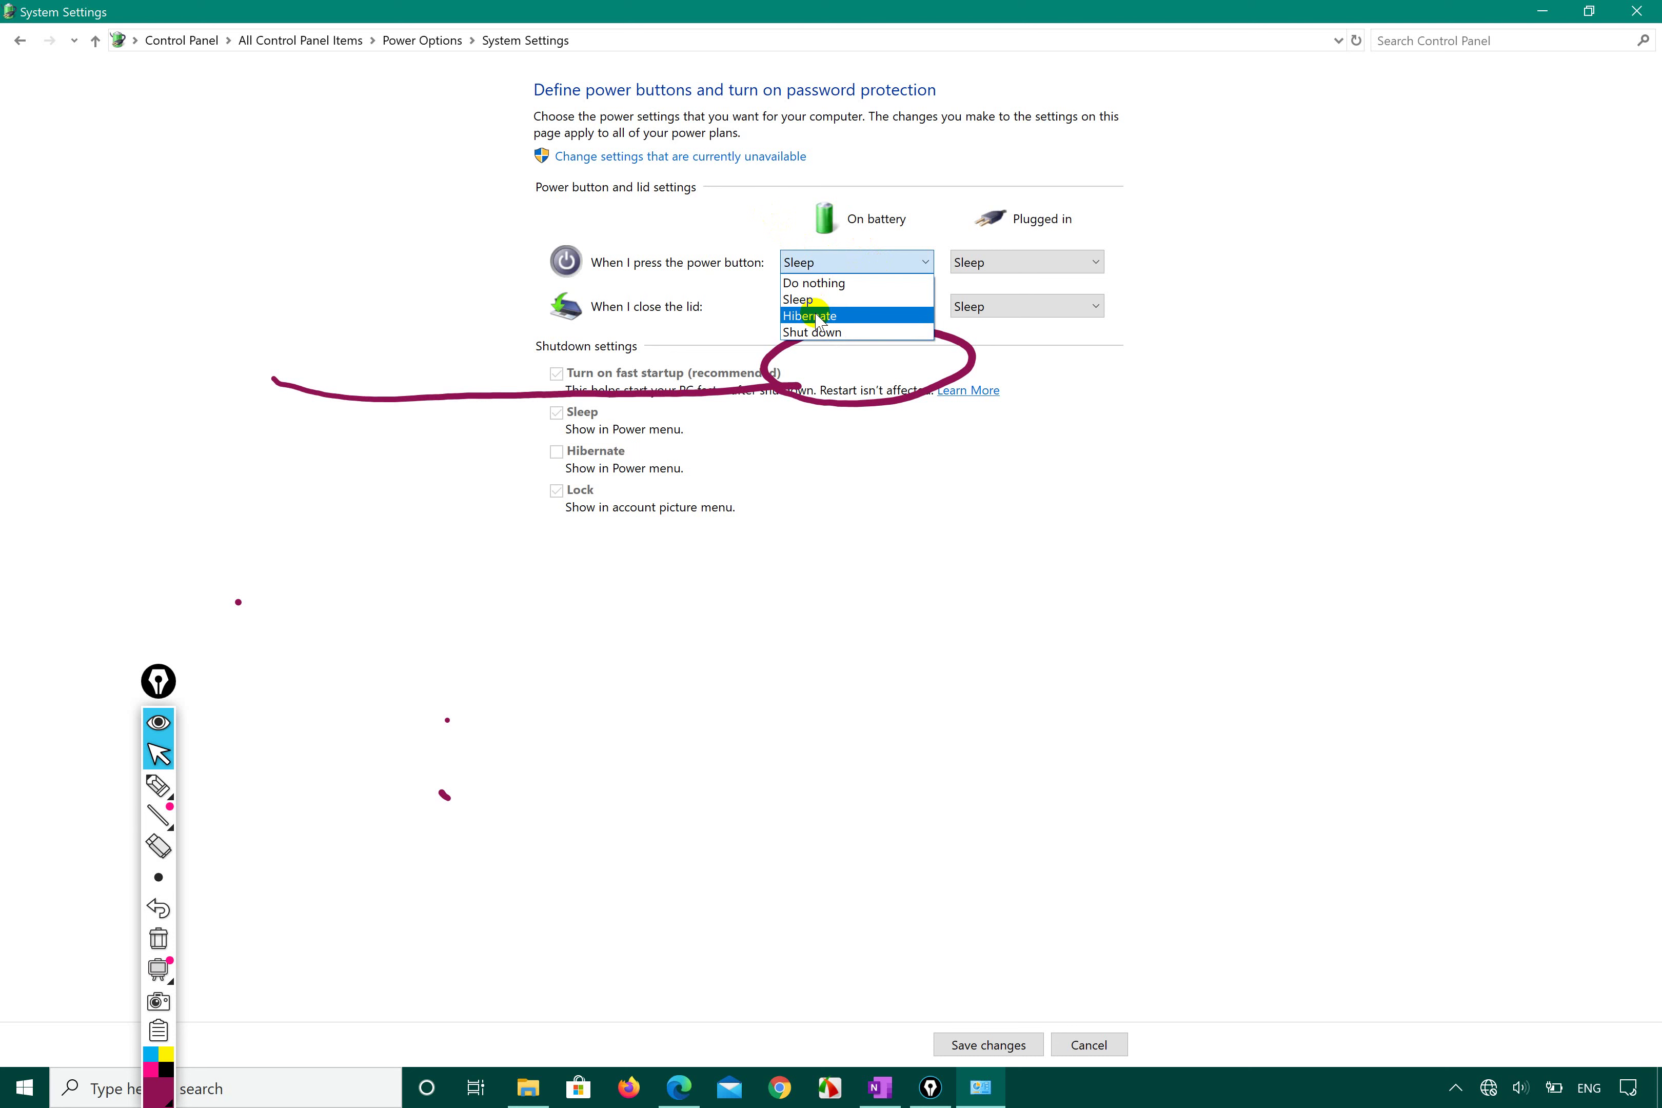
left_click(828, 299)
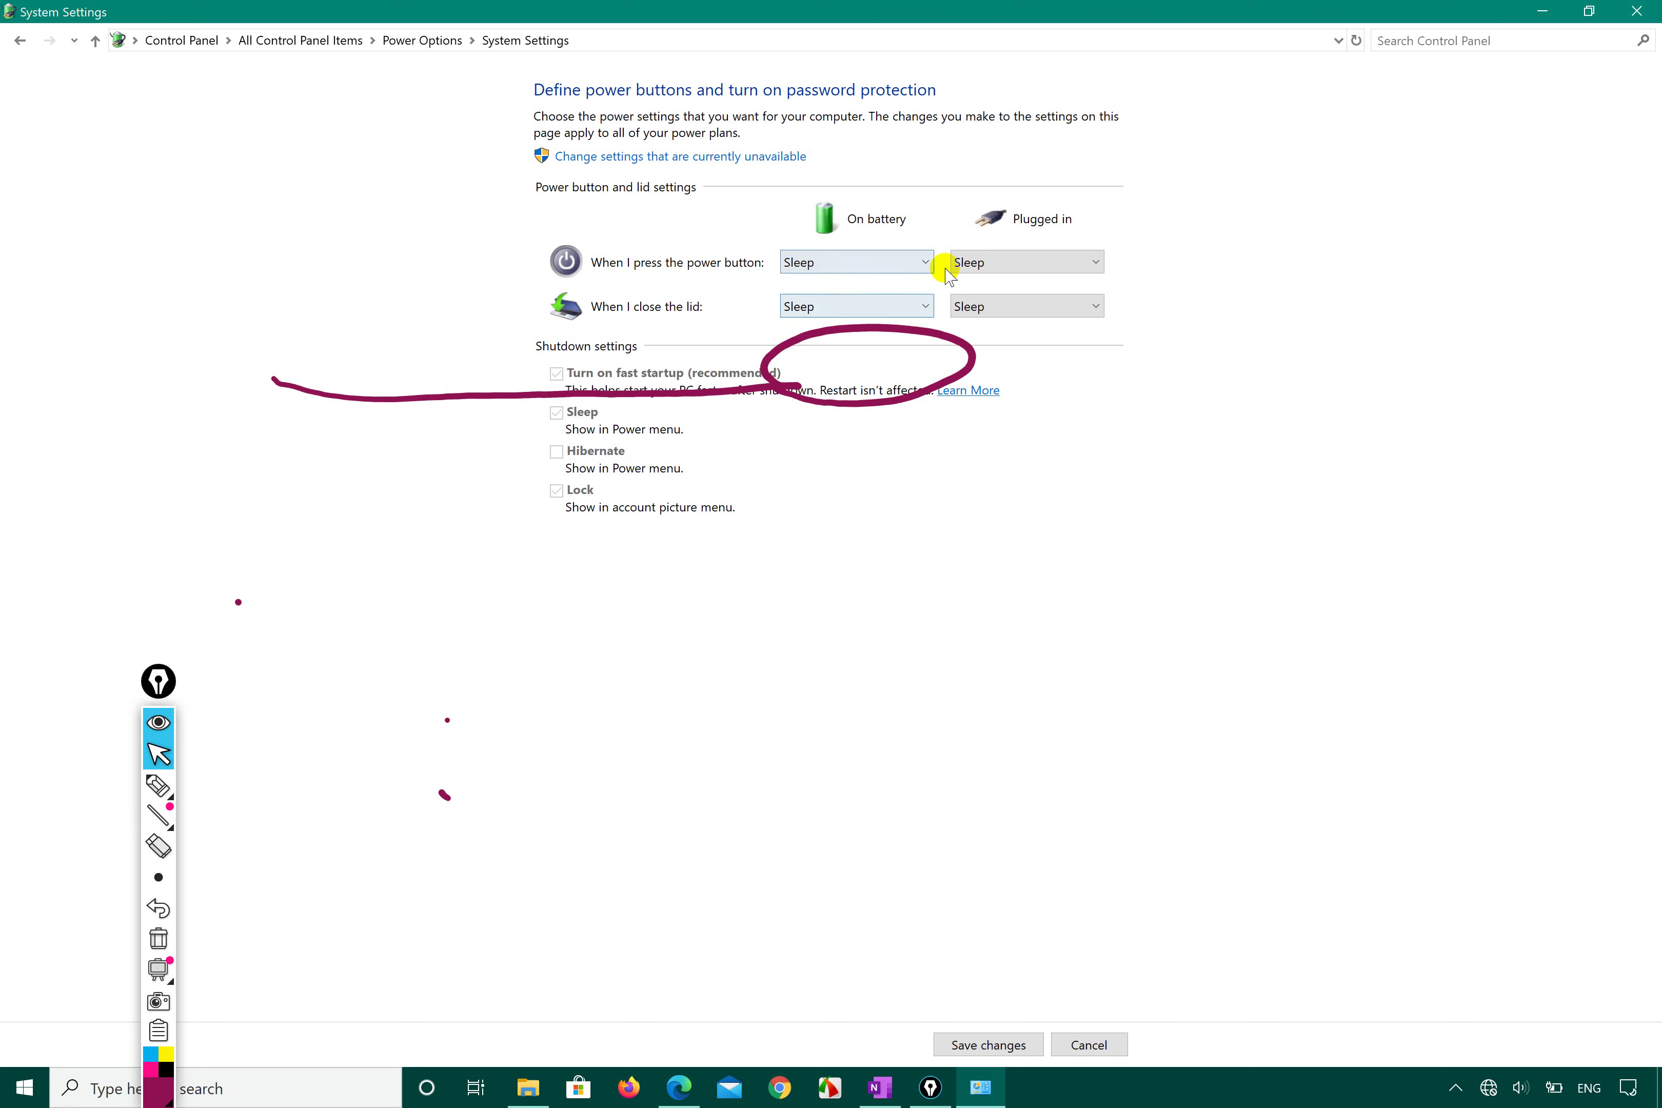
left_click(978, 272)
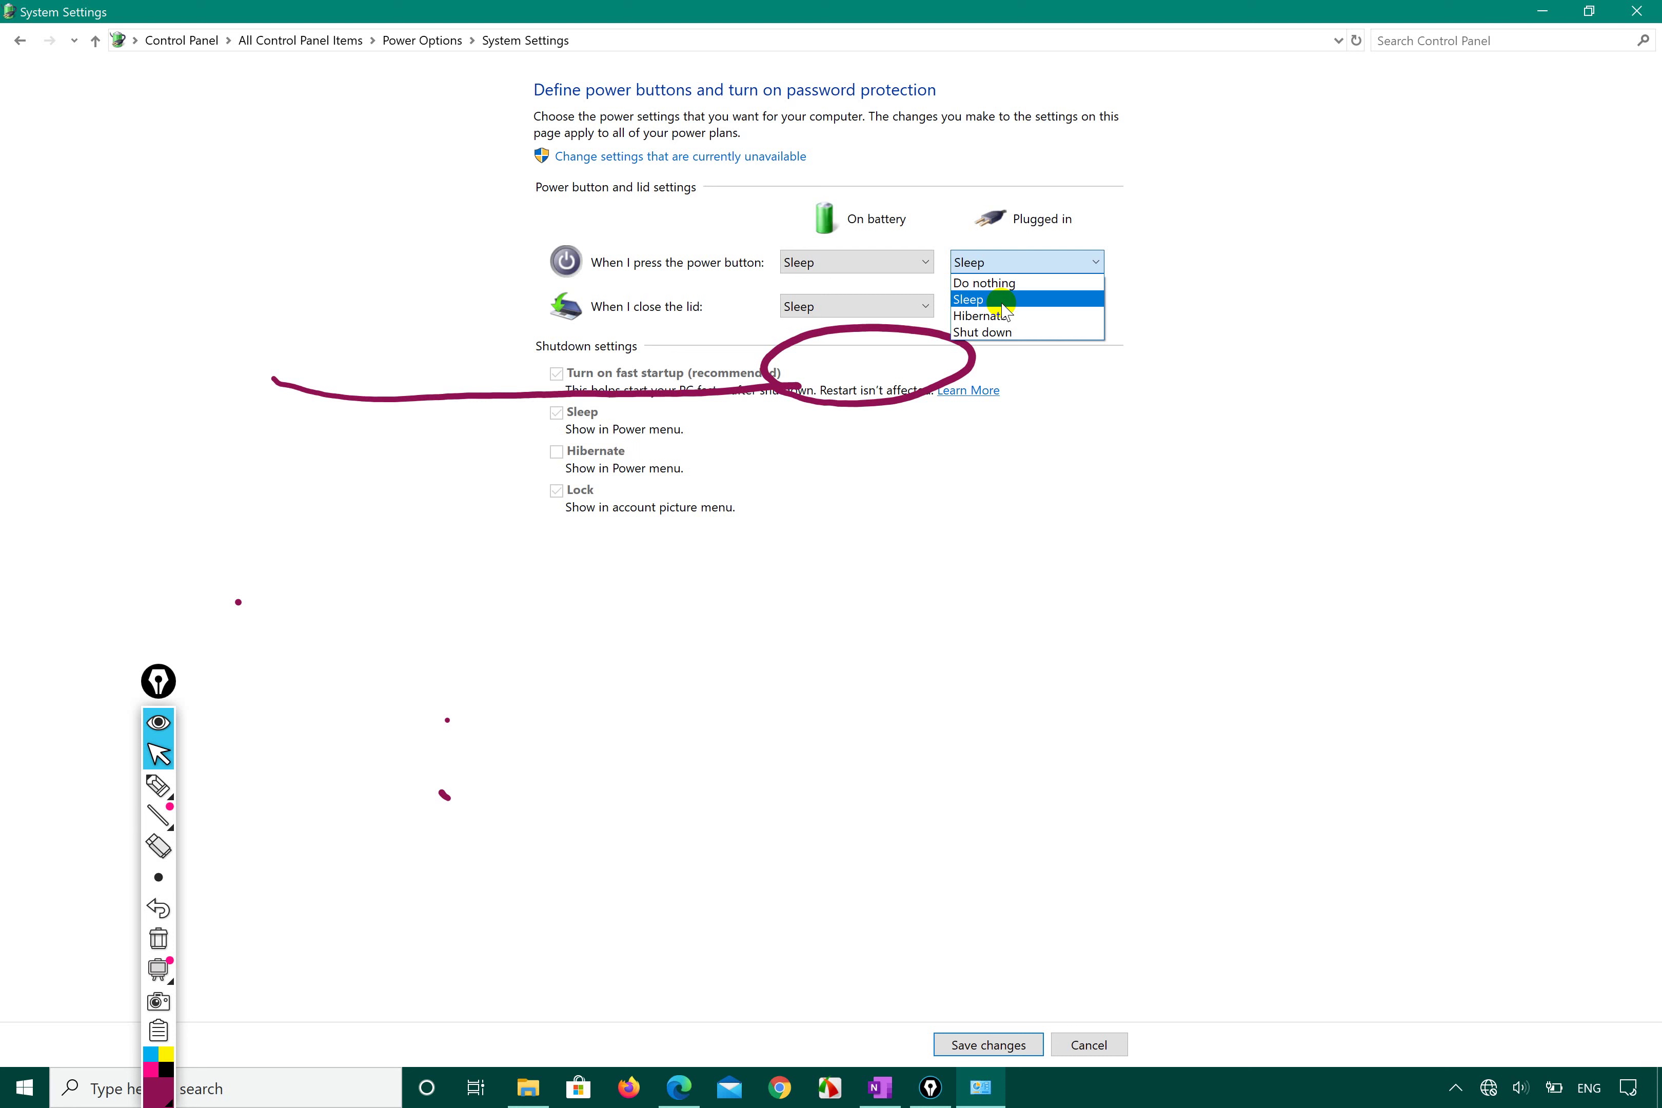
left_click(1002, 305)
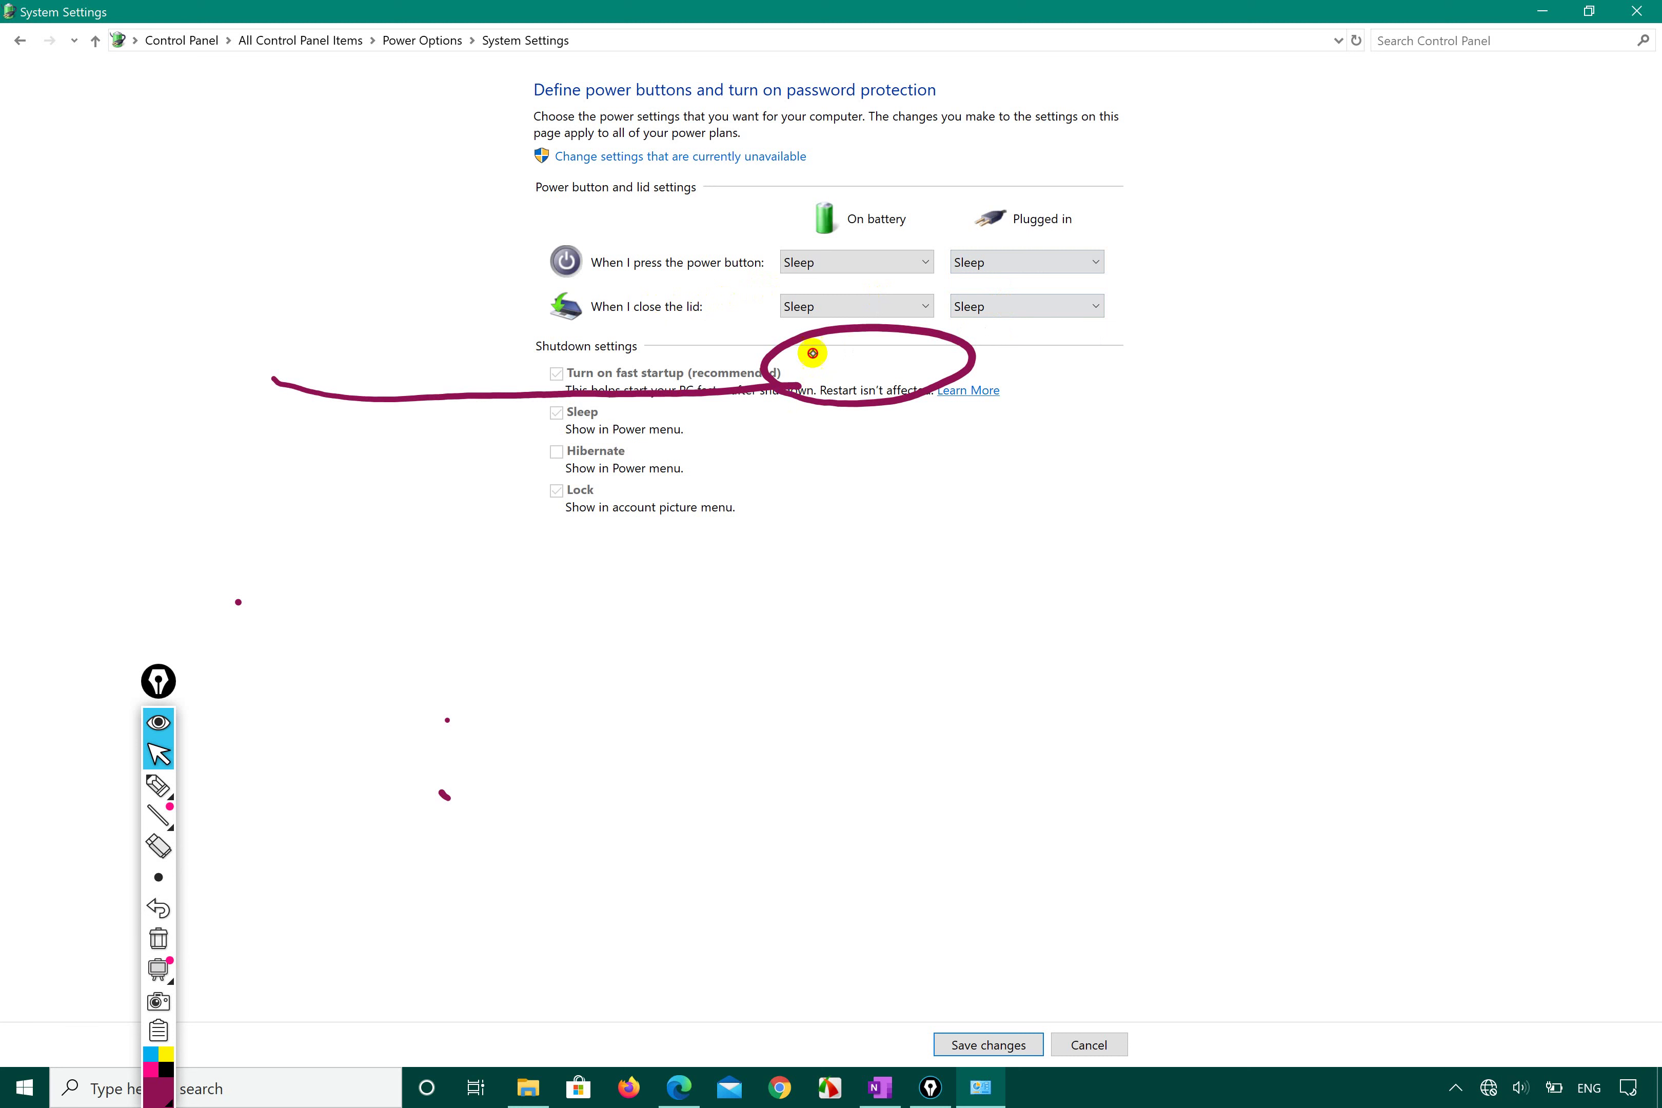
- Remove the old circle and line, and draw an open laptop with a keyboard area using the dark red pen
mouse_move(159, 786)
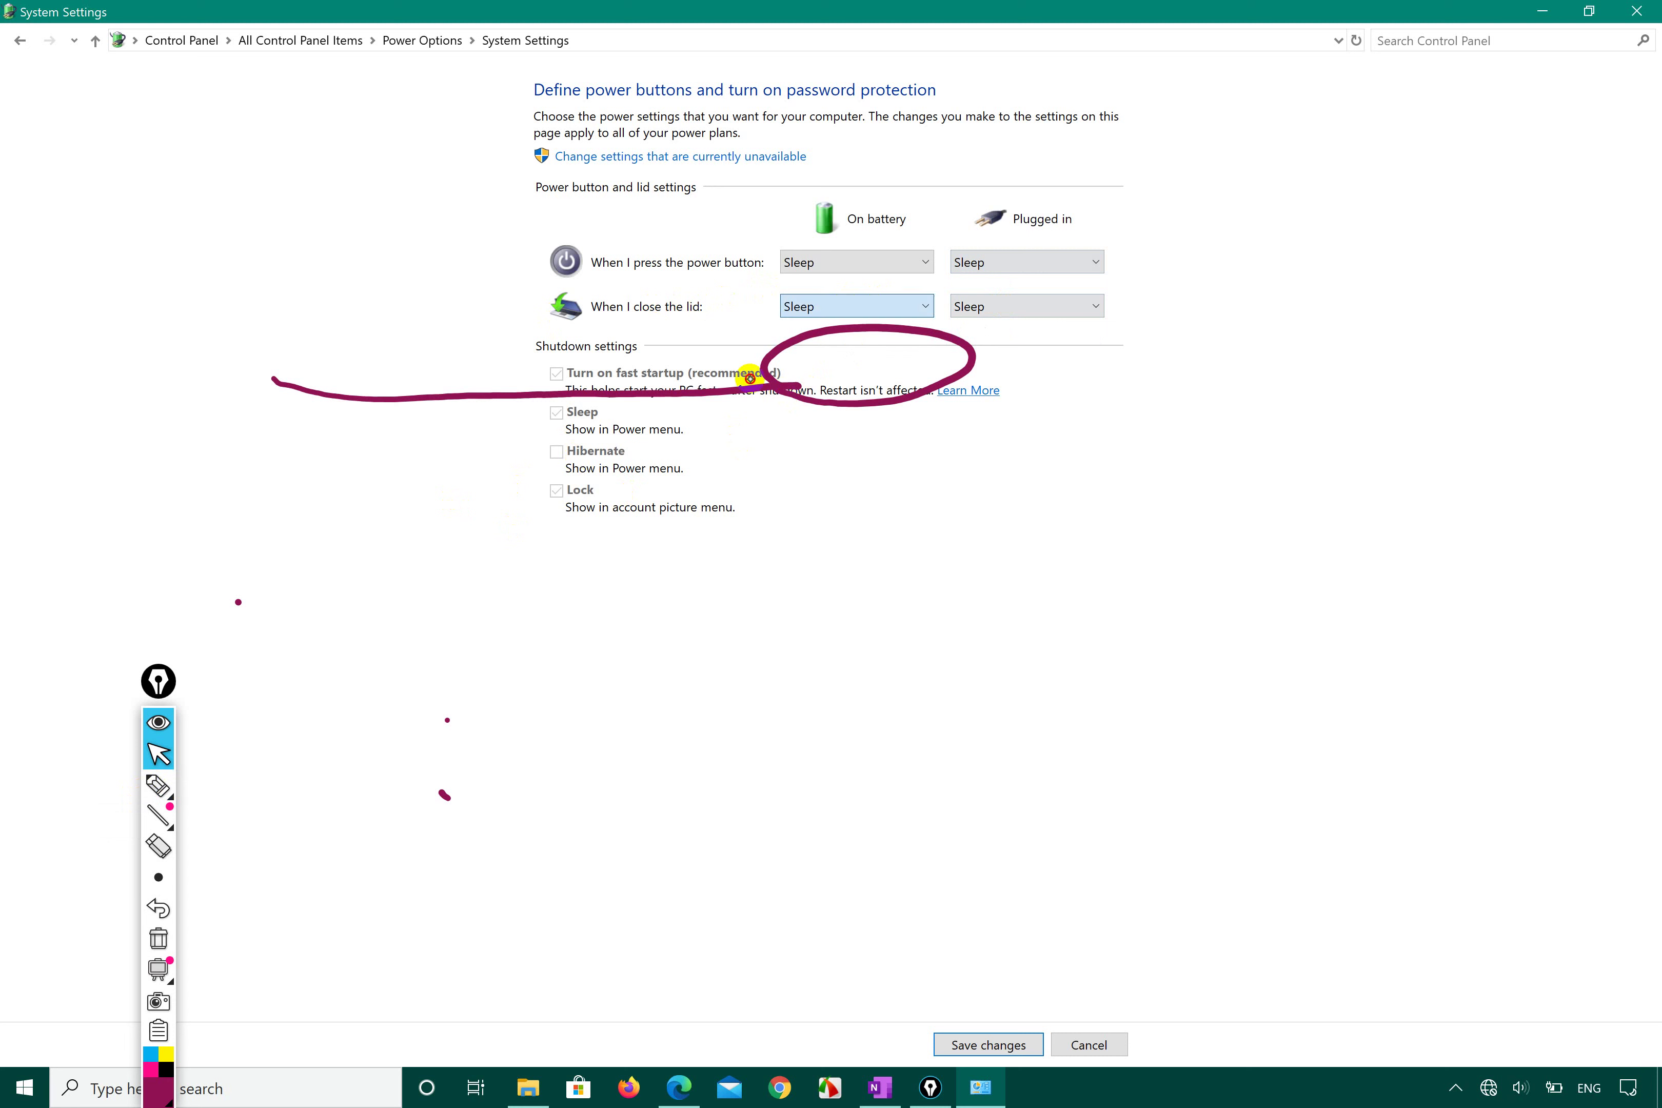
left_click(156, 794)
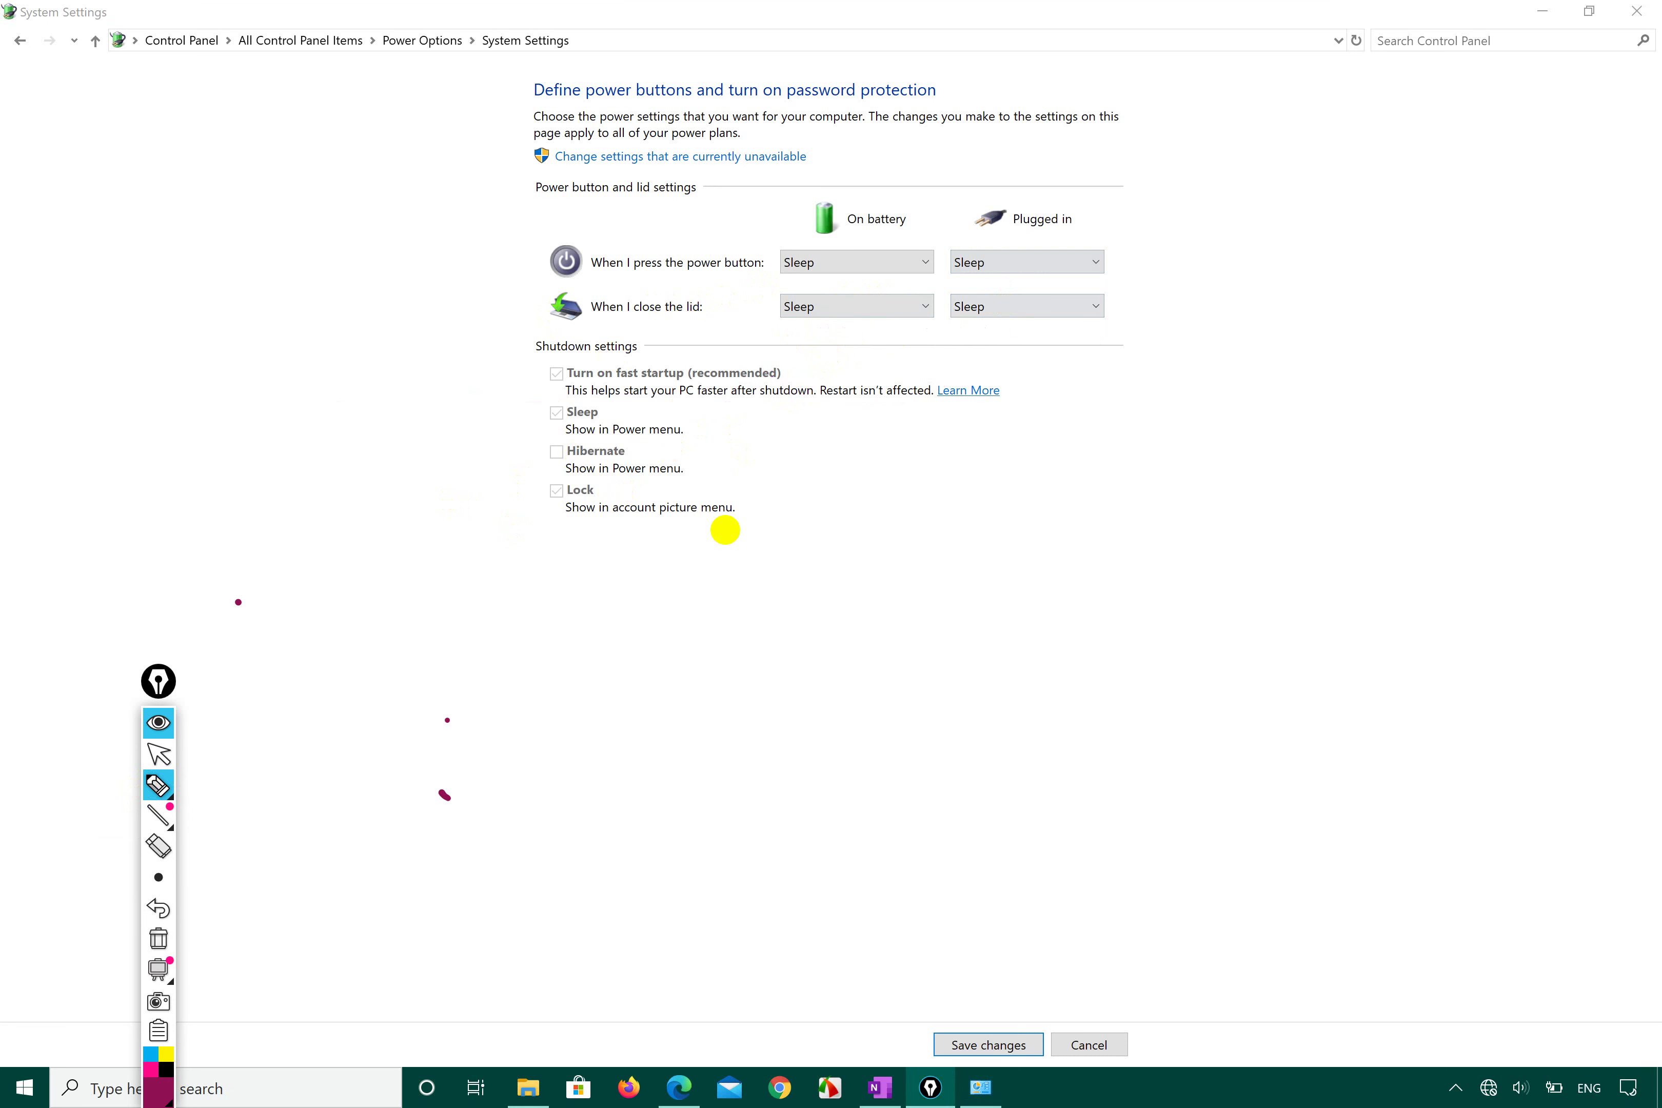
mouse_move(1047, 639)
left_mouse_down()
mouse_move(1125, 805)
mouse_move(1414, 582)
mouse_move(1048, 639)
mouse_move(991, 416)
mouse_move(1414, 438)
mouse_move(1418, 582)
left_mouse_up()
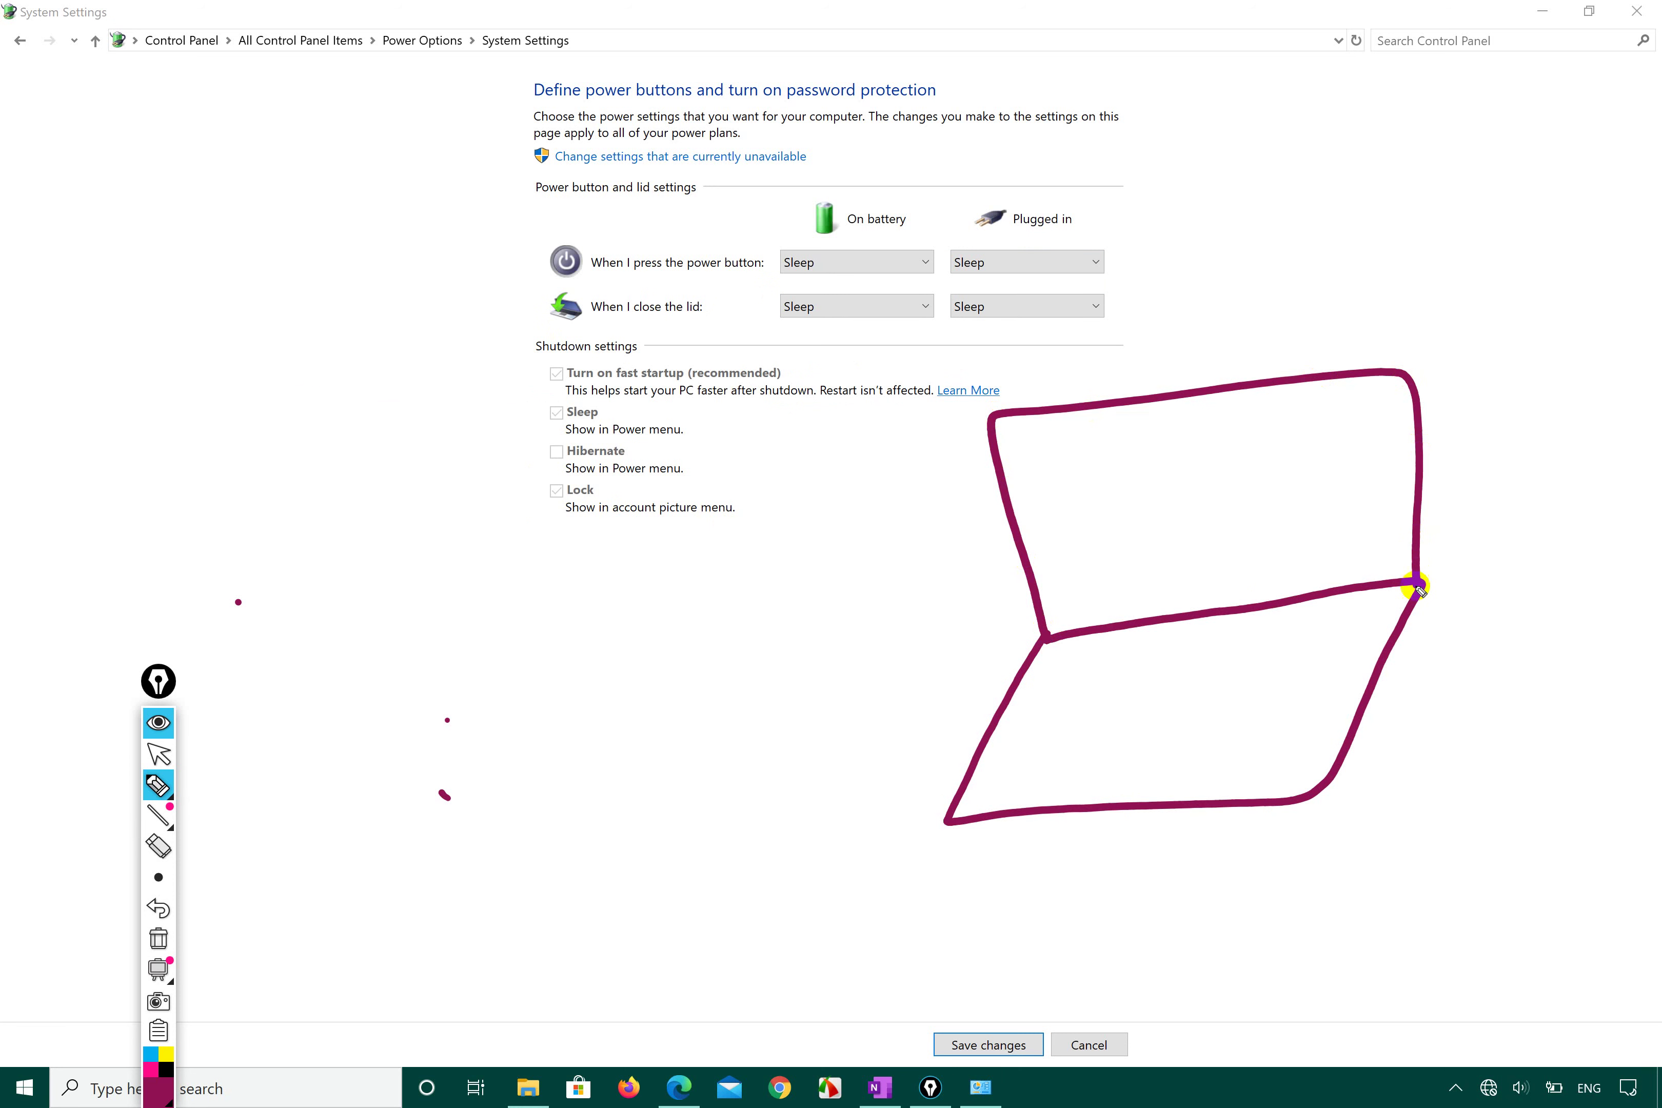
mouse_move(1032, 691)
left_mouse_down()
mouse_move(1084, 688)
mouse_move(1150, 768)
mouse_move(1021, 778)
left_mouse_up()
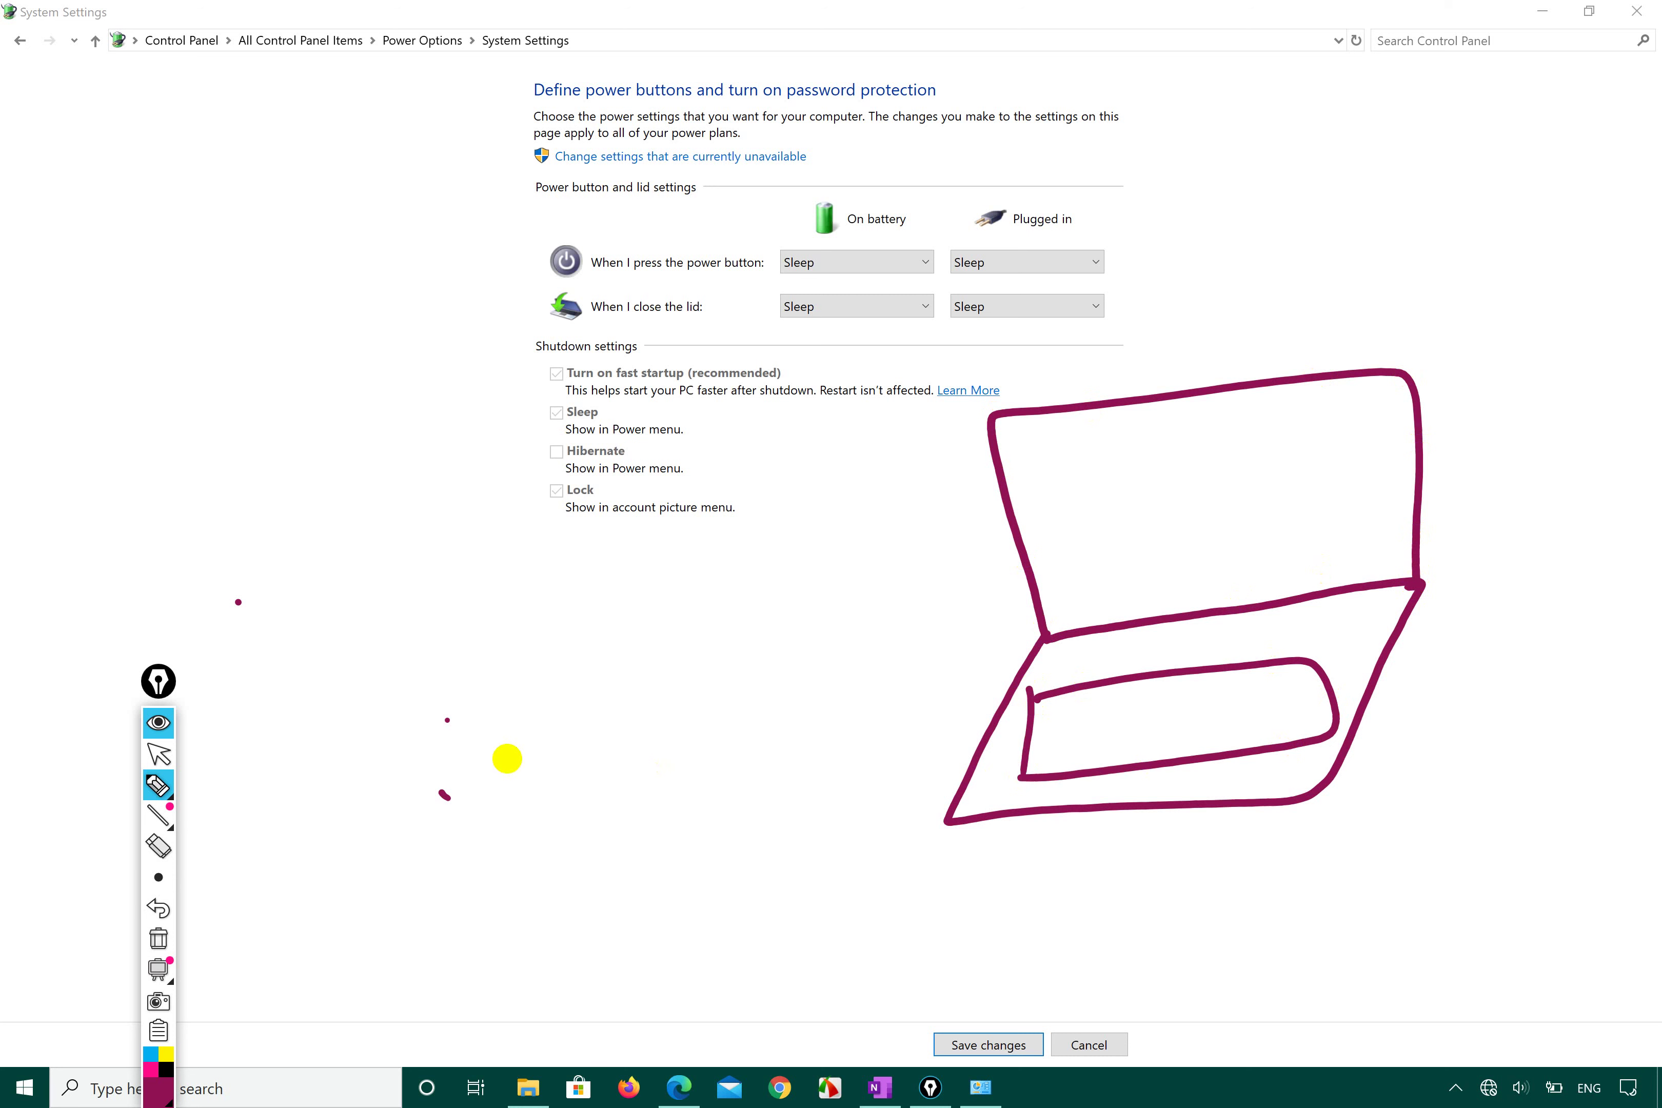
- Switch the pen colour to green and draw the laptop's screen, a squiggle on its keyboard and curved arrows showing the lid closing
left_click(156, 786)
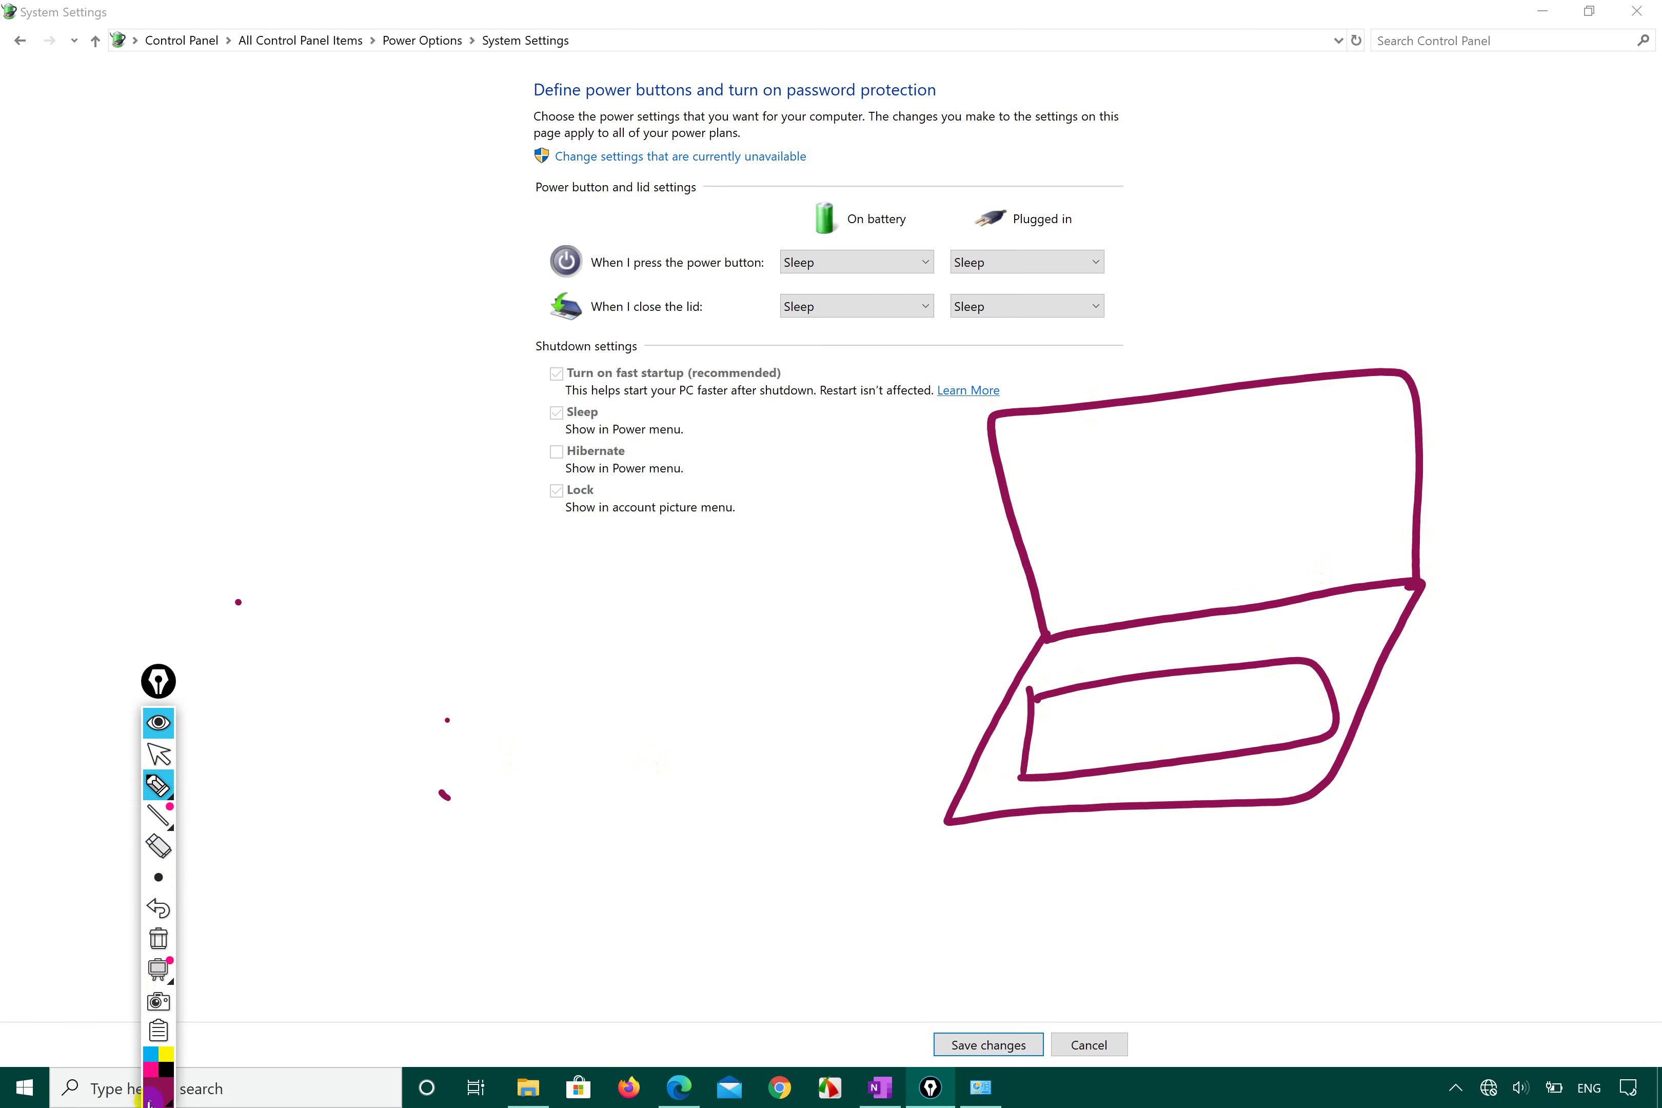
left_click(158, 1086)
left_click(230, 876)
left_click(643, 738)
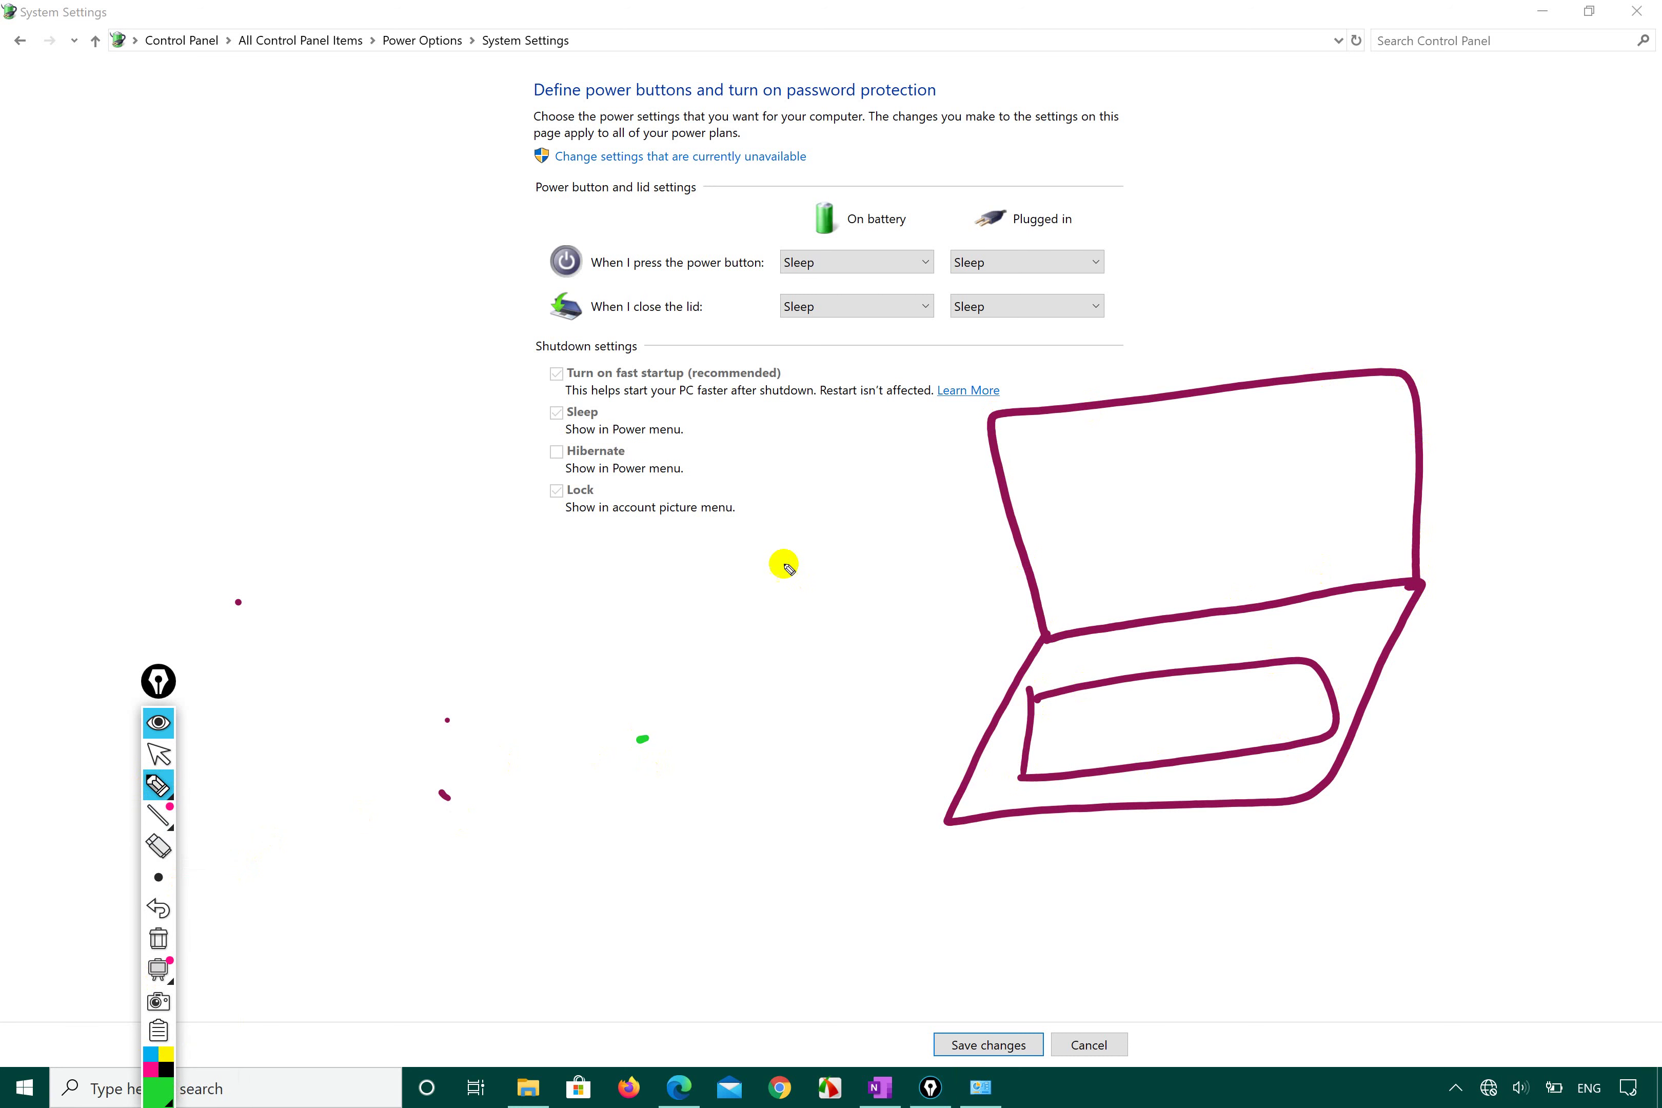
mouse_move(1155, 434)
left_mouse_down()
mouse_move(1132, 559)
mouse_move(1389, 438)
mouse_move(951, 484)
mouse_move(925, 756)
mouse_move(875, 756)
mouse_move(933, 728)
left_mouse_up()
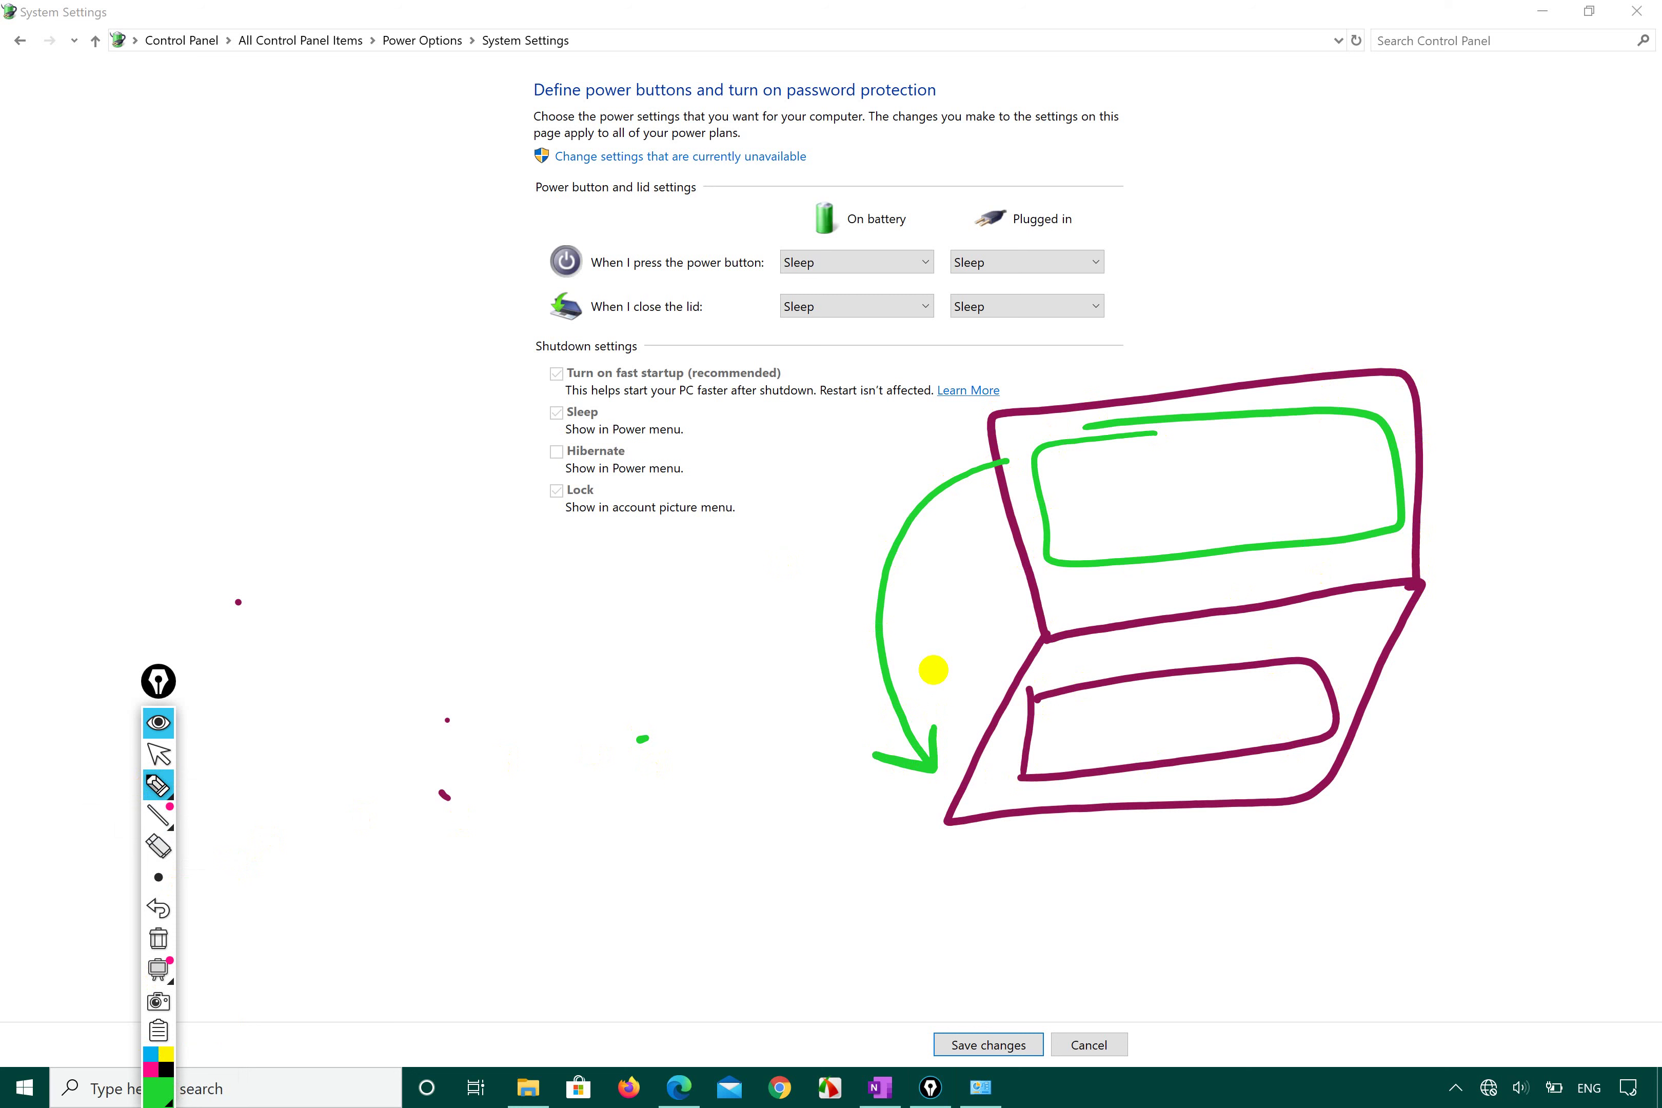
left_click_drag(1079, 723, 1270, 706)
mouse_move(993, 472)
left_mouse_down()
mouse_move(937, 762)
mouse_move(963, 708)
left_mouse_up()
- Leave drawing mode and set the on-battery action for closing the lid to Do nothing
left_click(908, 301)
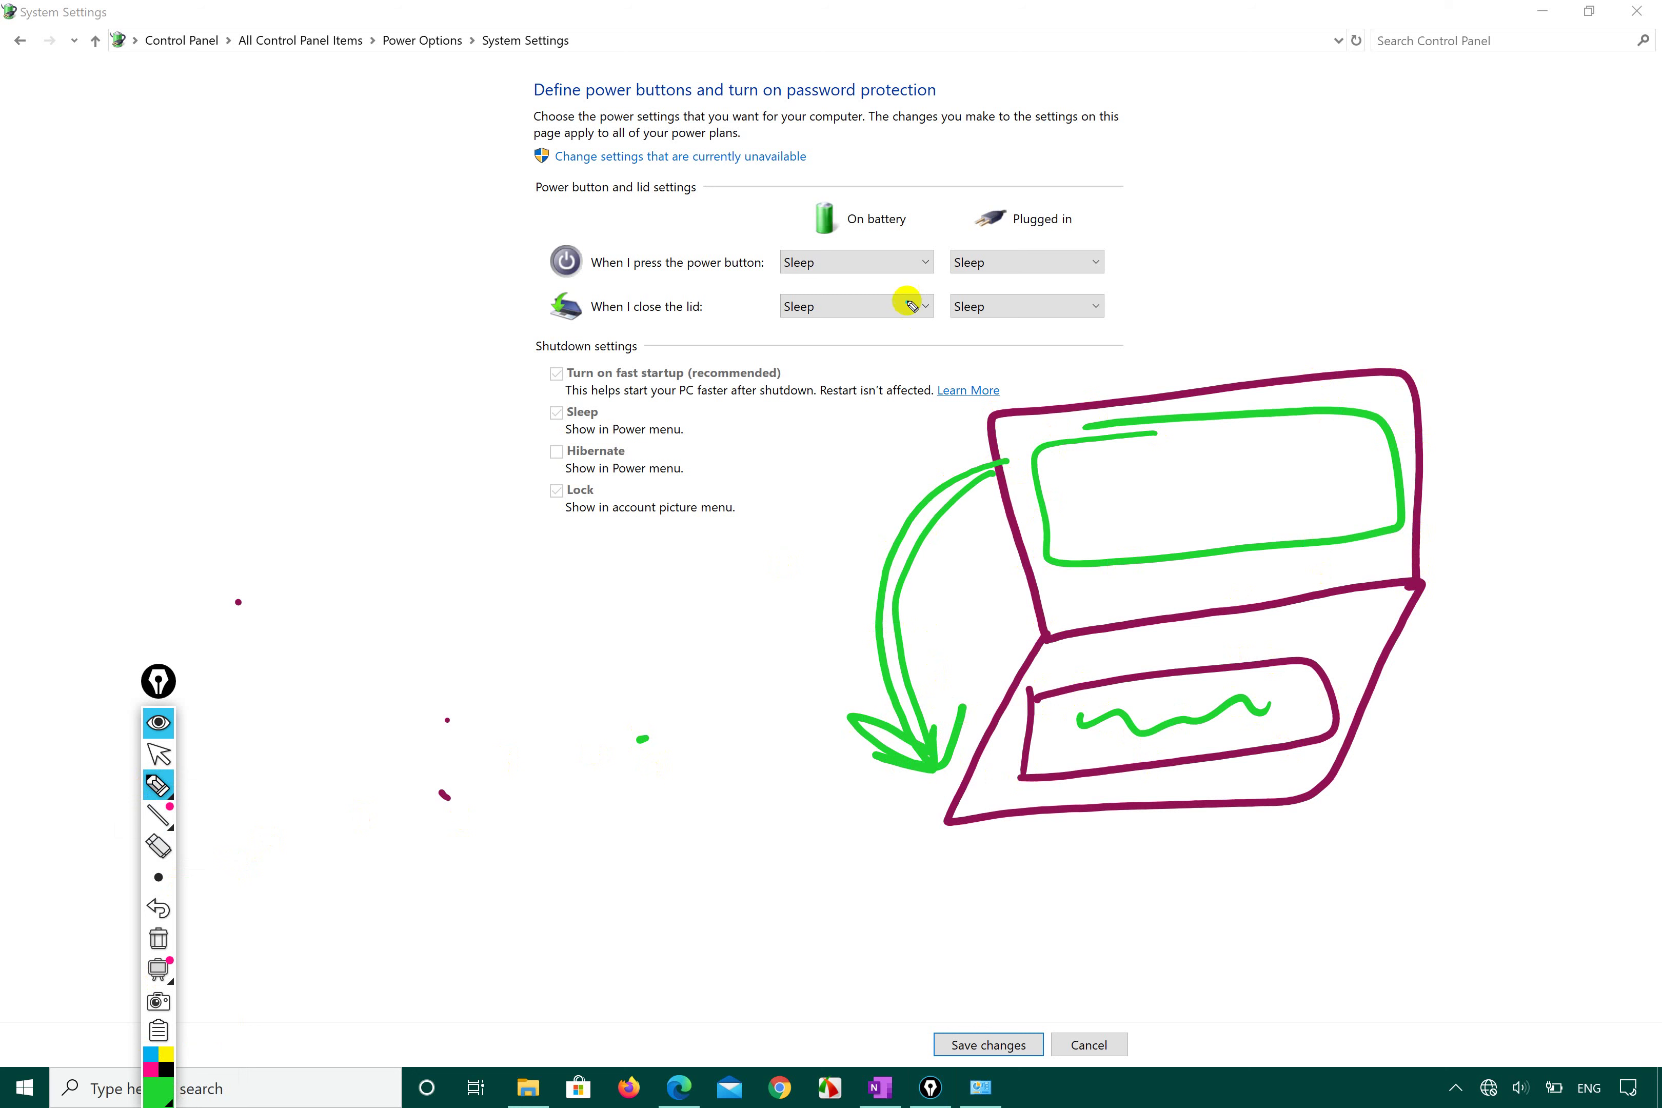
left_click(922, 307)
left_click(159, 755)
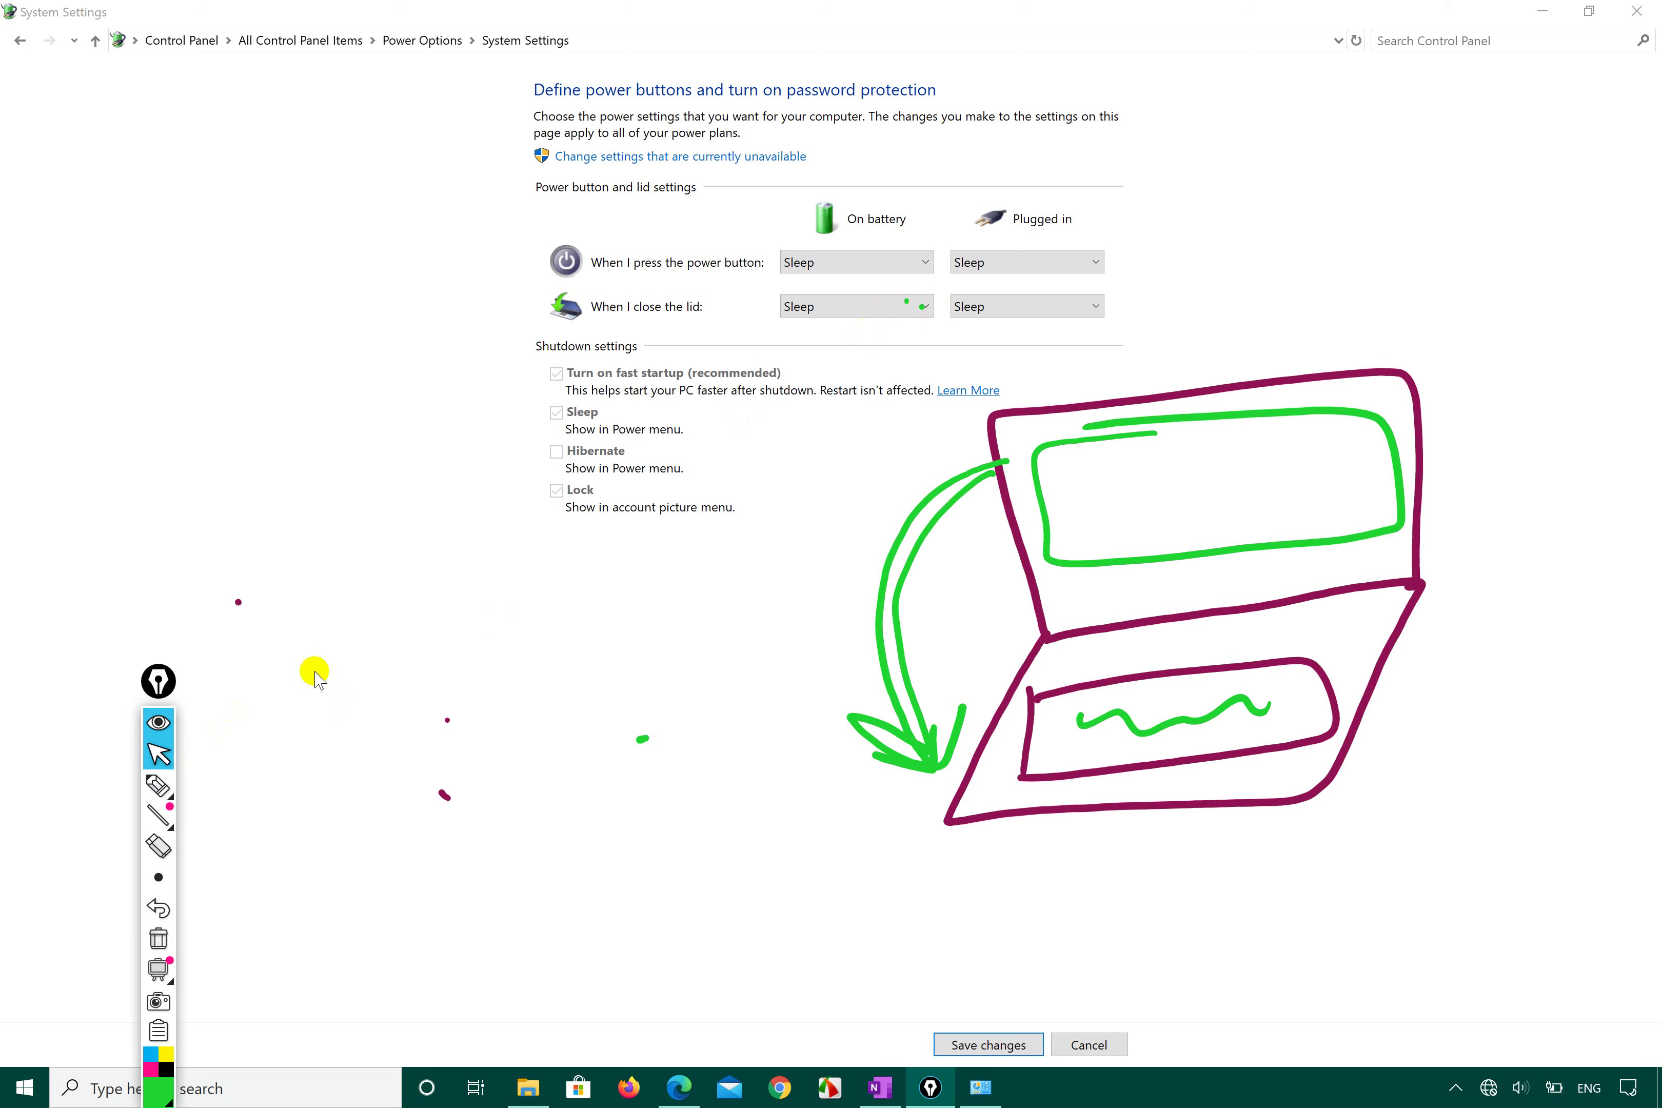
left_click(925, 308)
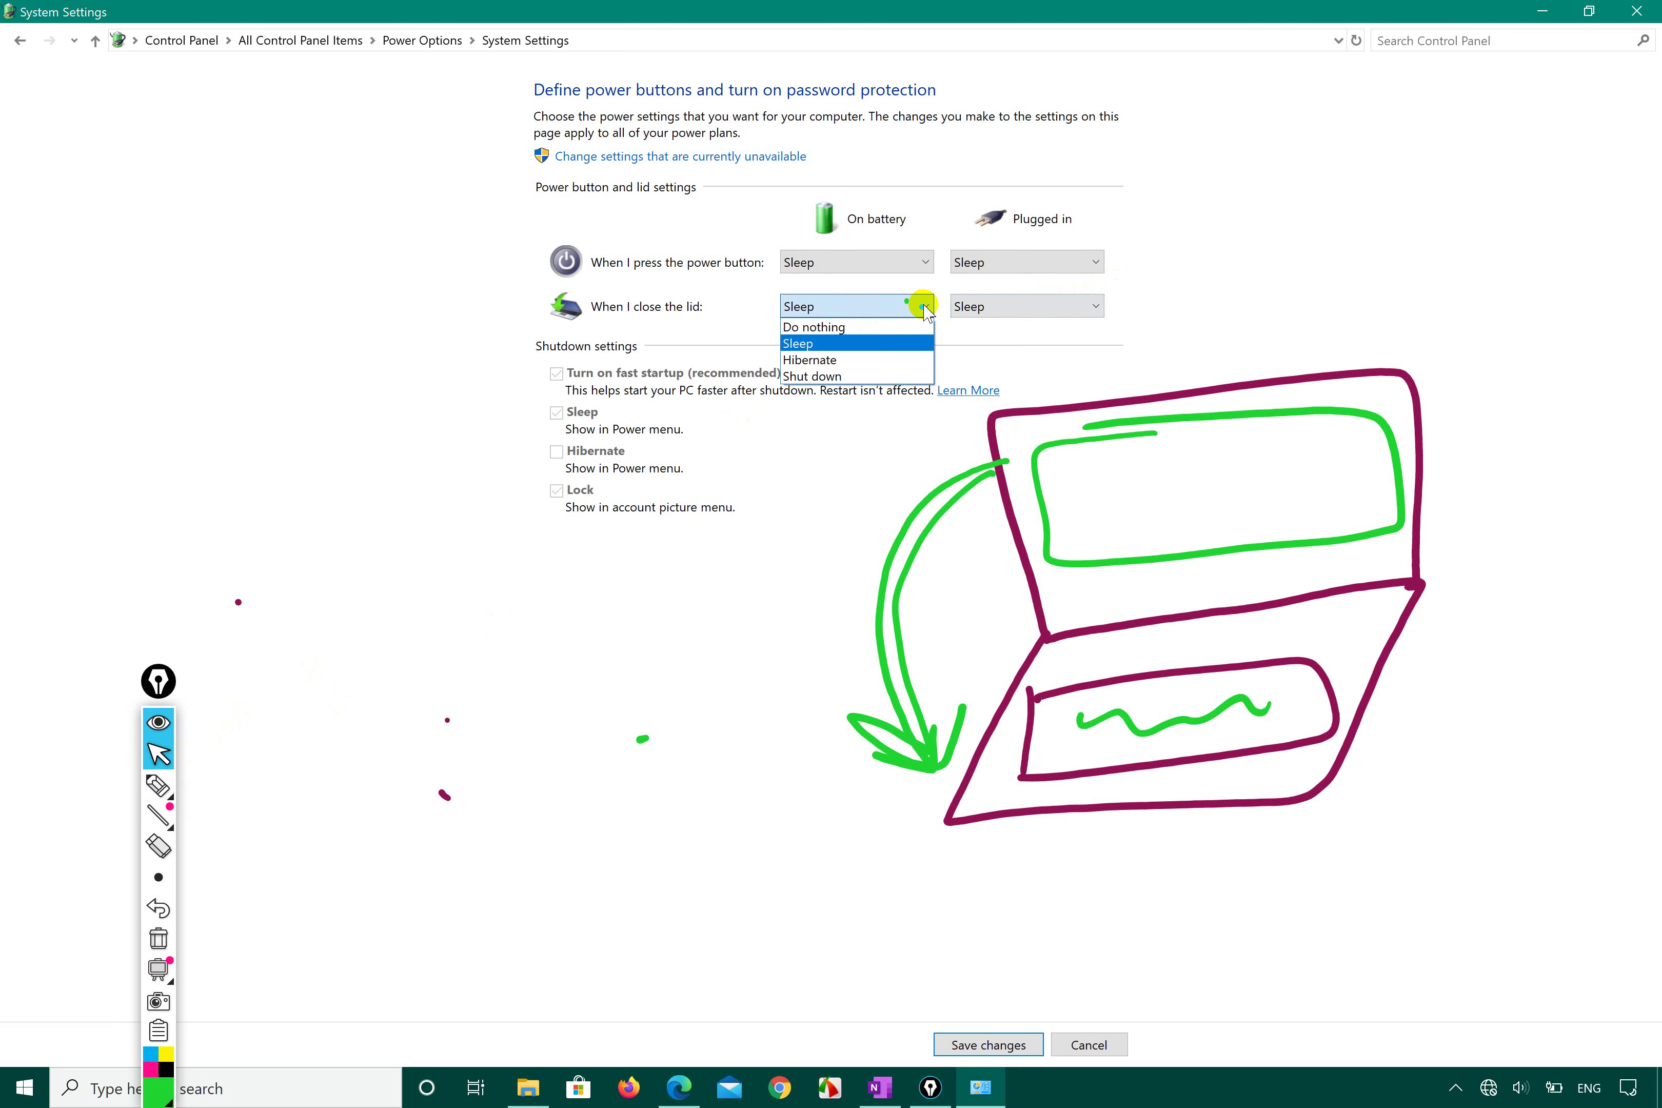
left_click(884, 329)
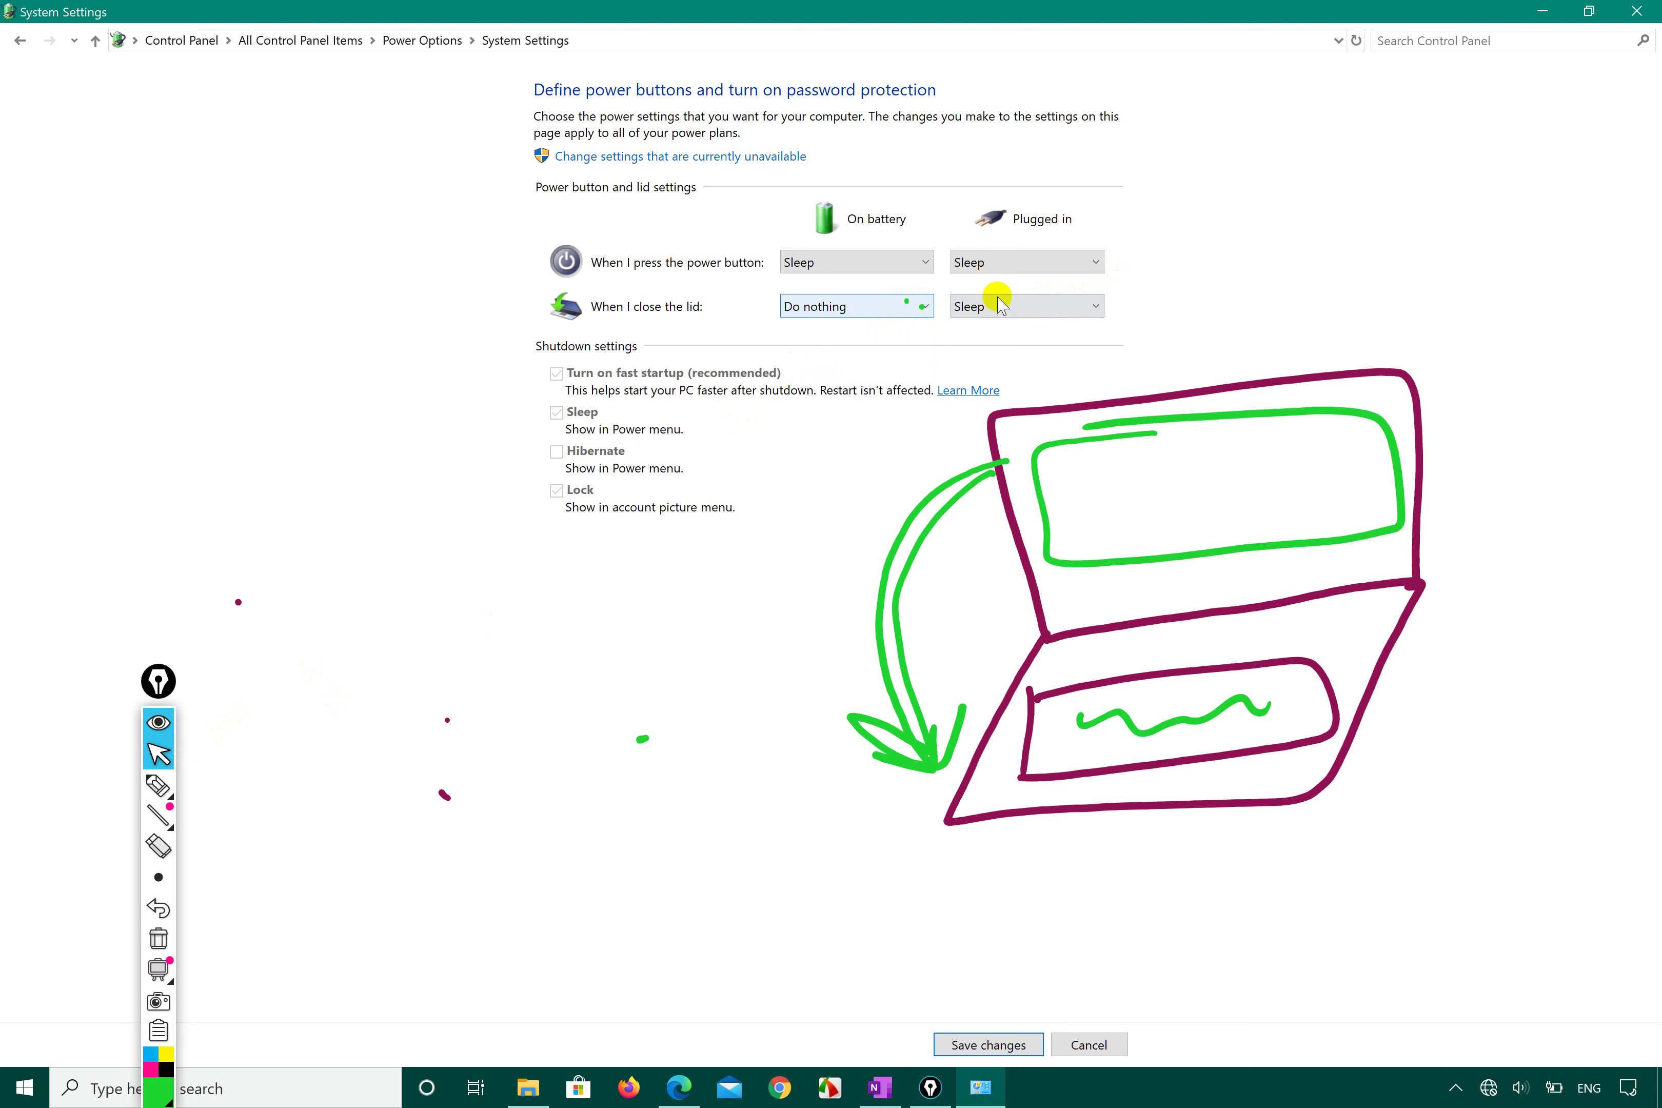
- Try Do nothing and Sleep as the plugged-in action for closing the lid, and set it to Hibernate
left_click(1015, 305)
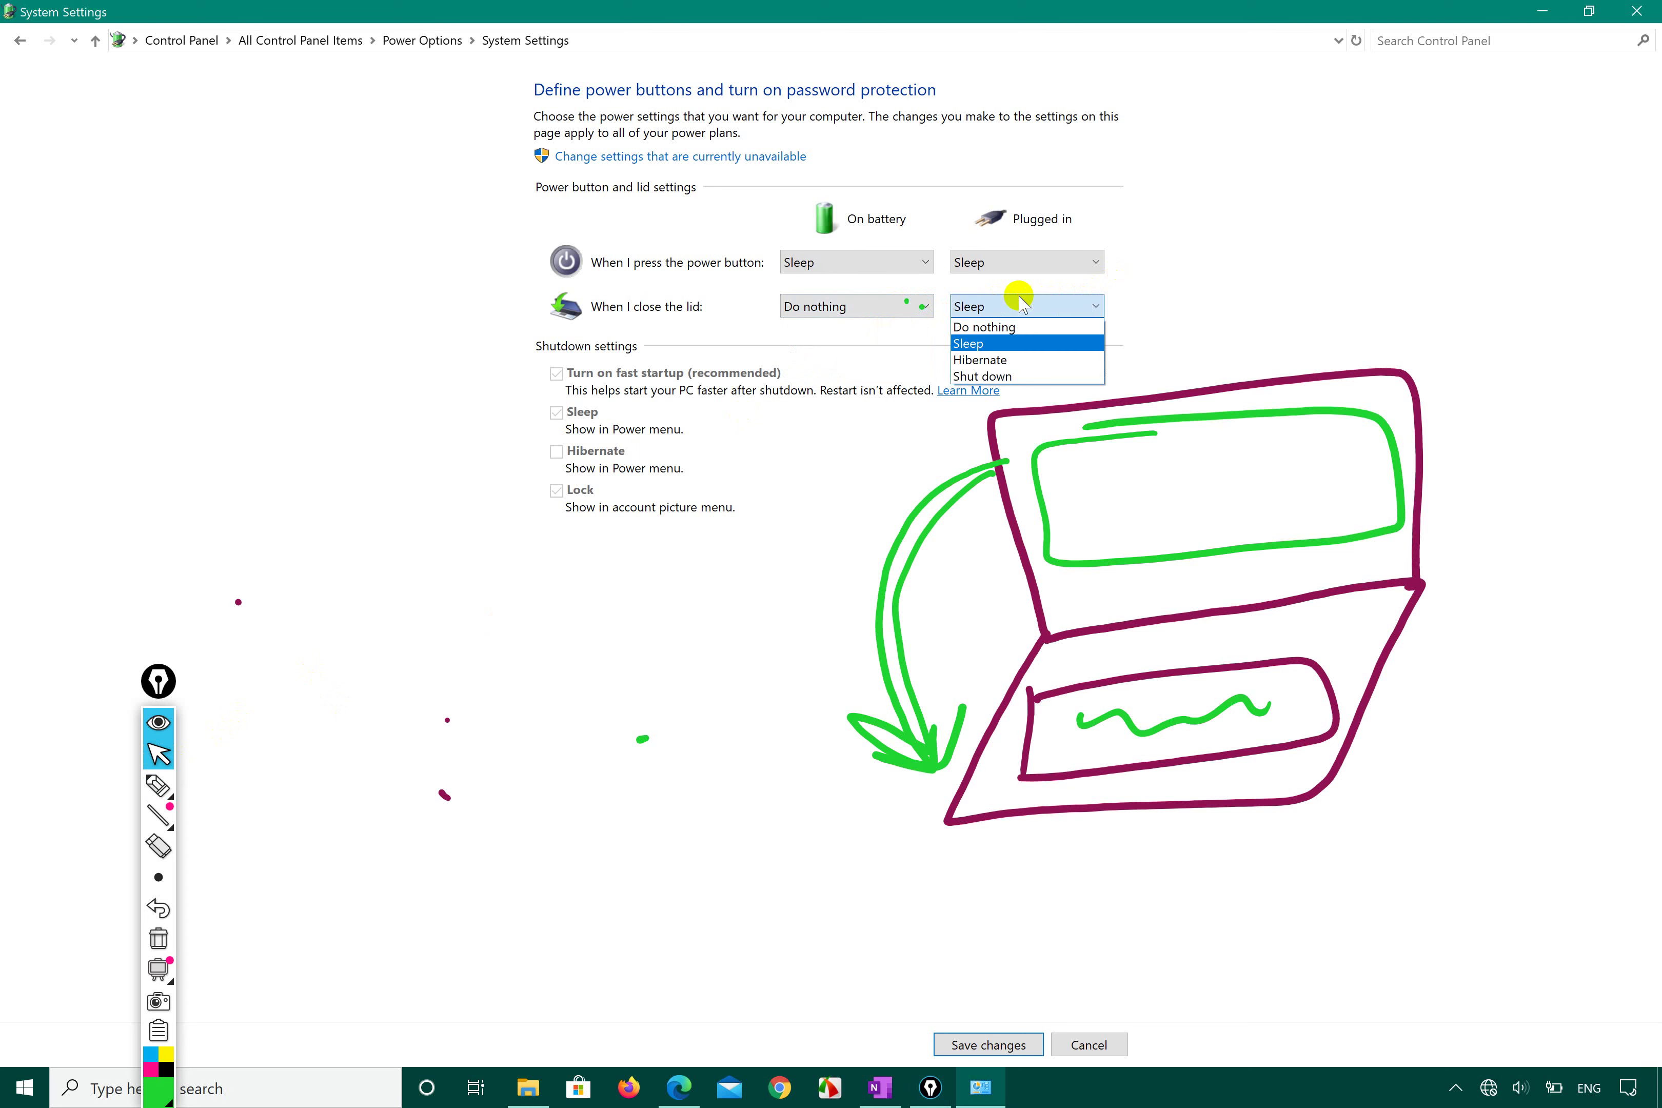
left_click(991, 327)
left_click(989, 308)
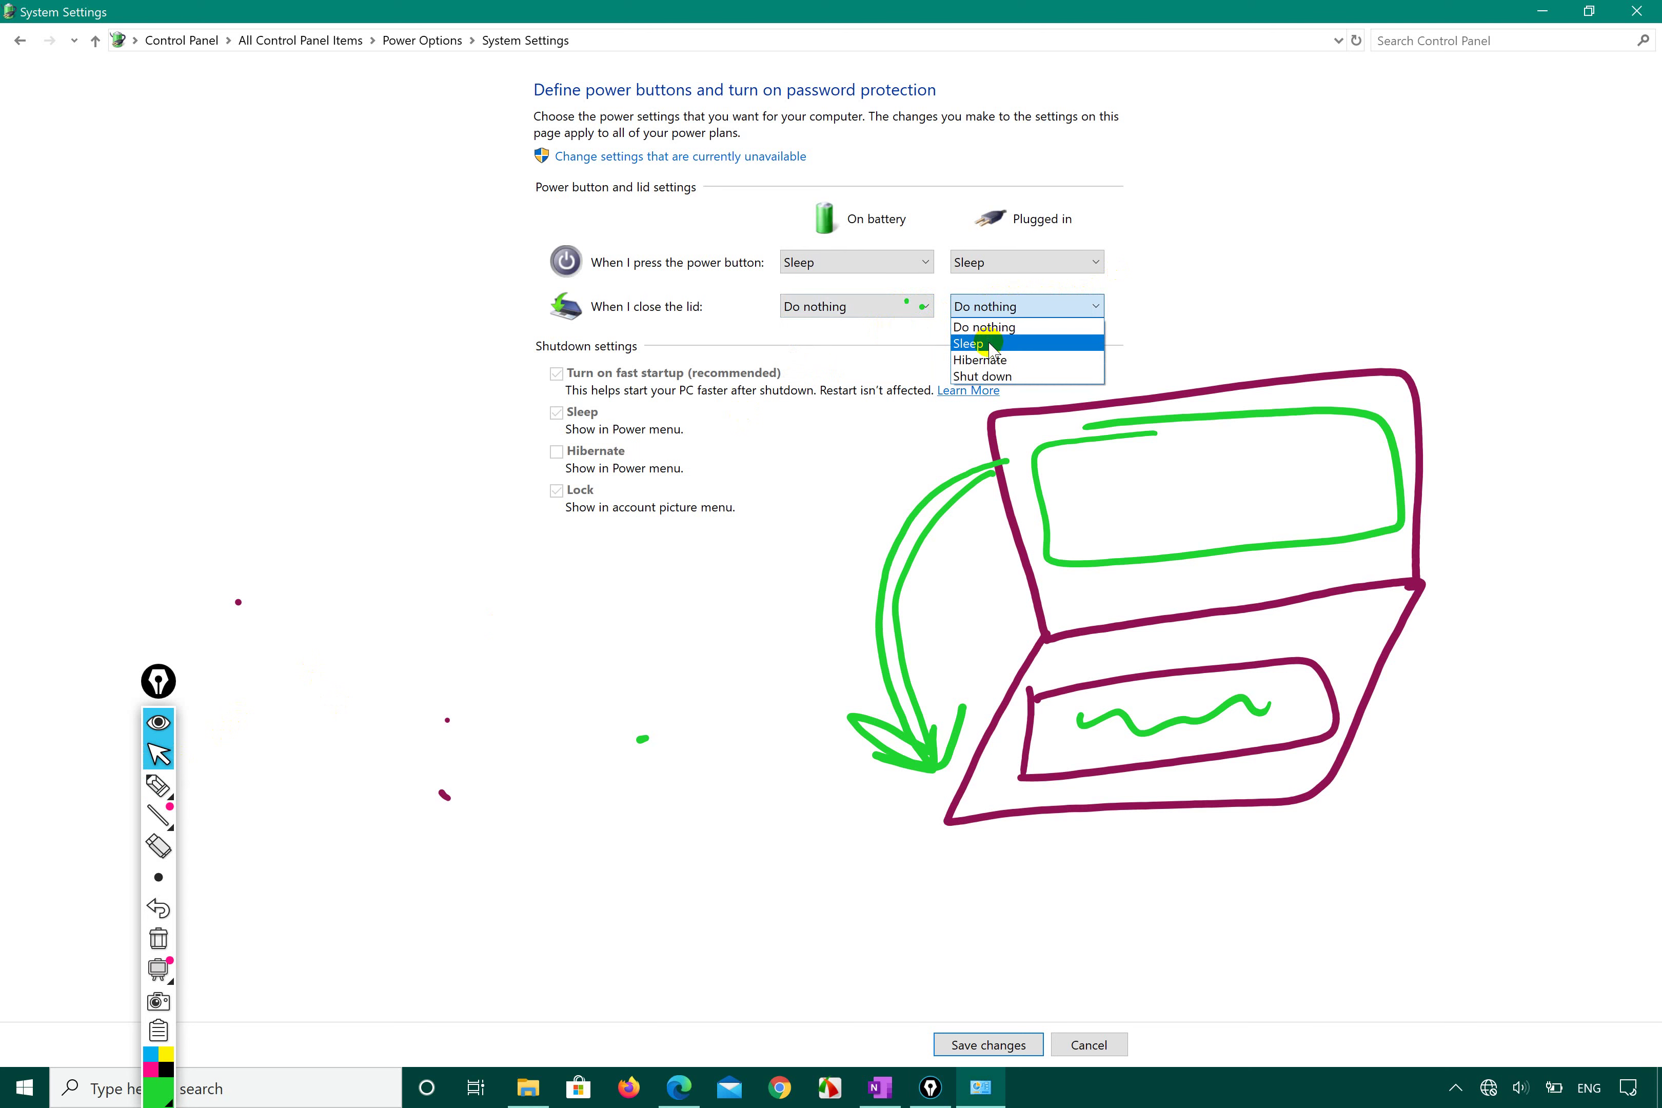
left_click(991, 344)
left_click(1018, 314)
left_click(978, 357)
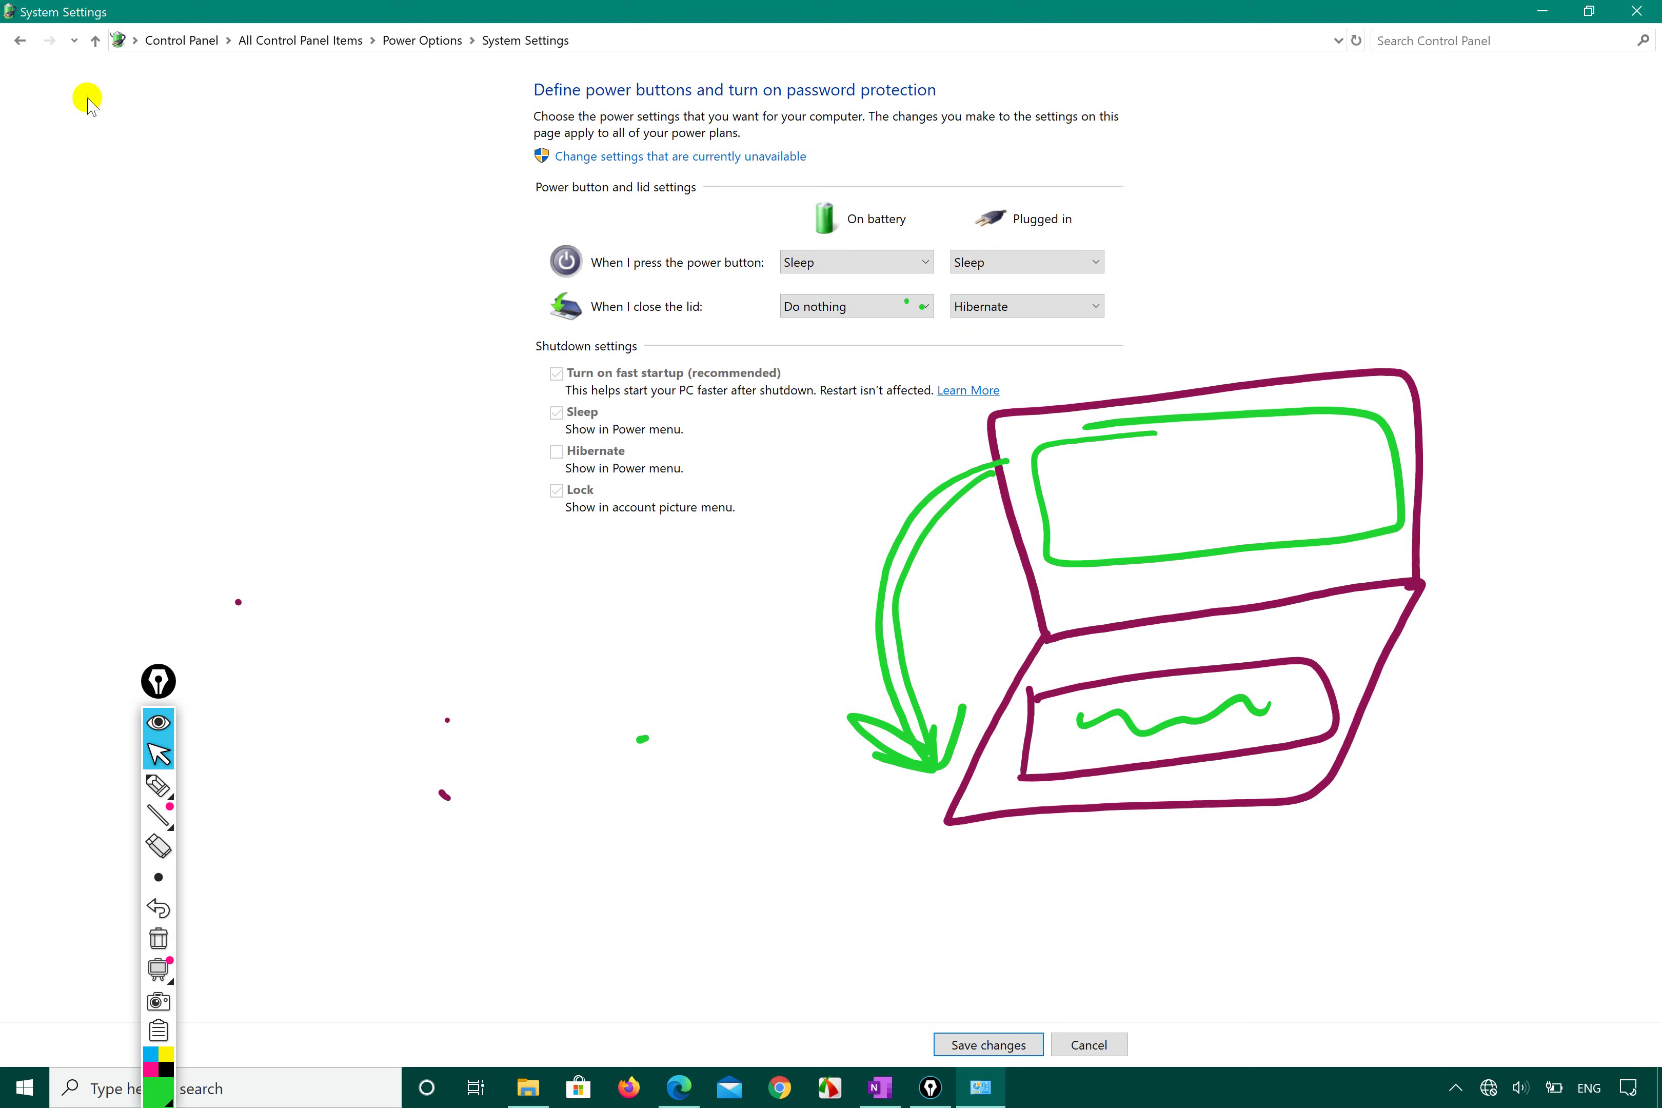
- Return to Power Options, circle Choose what closing the lid does with the green pen and undo the circle
left_click(424, 40)
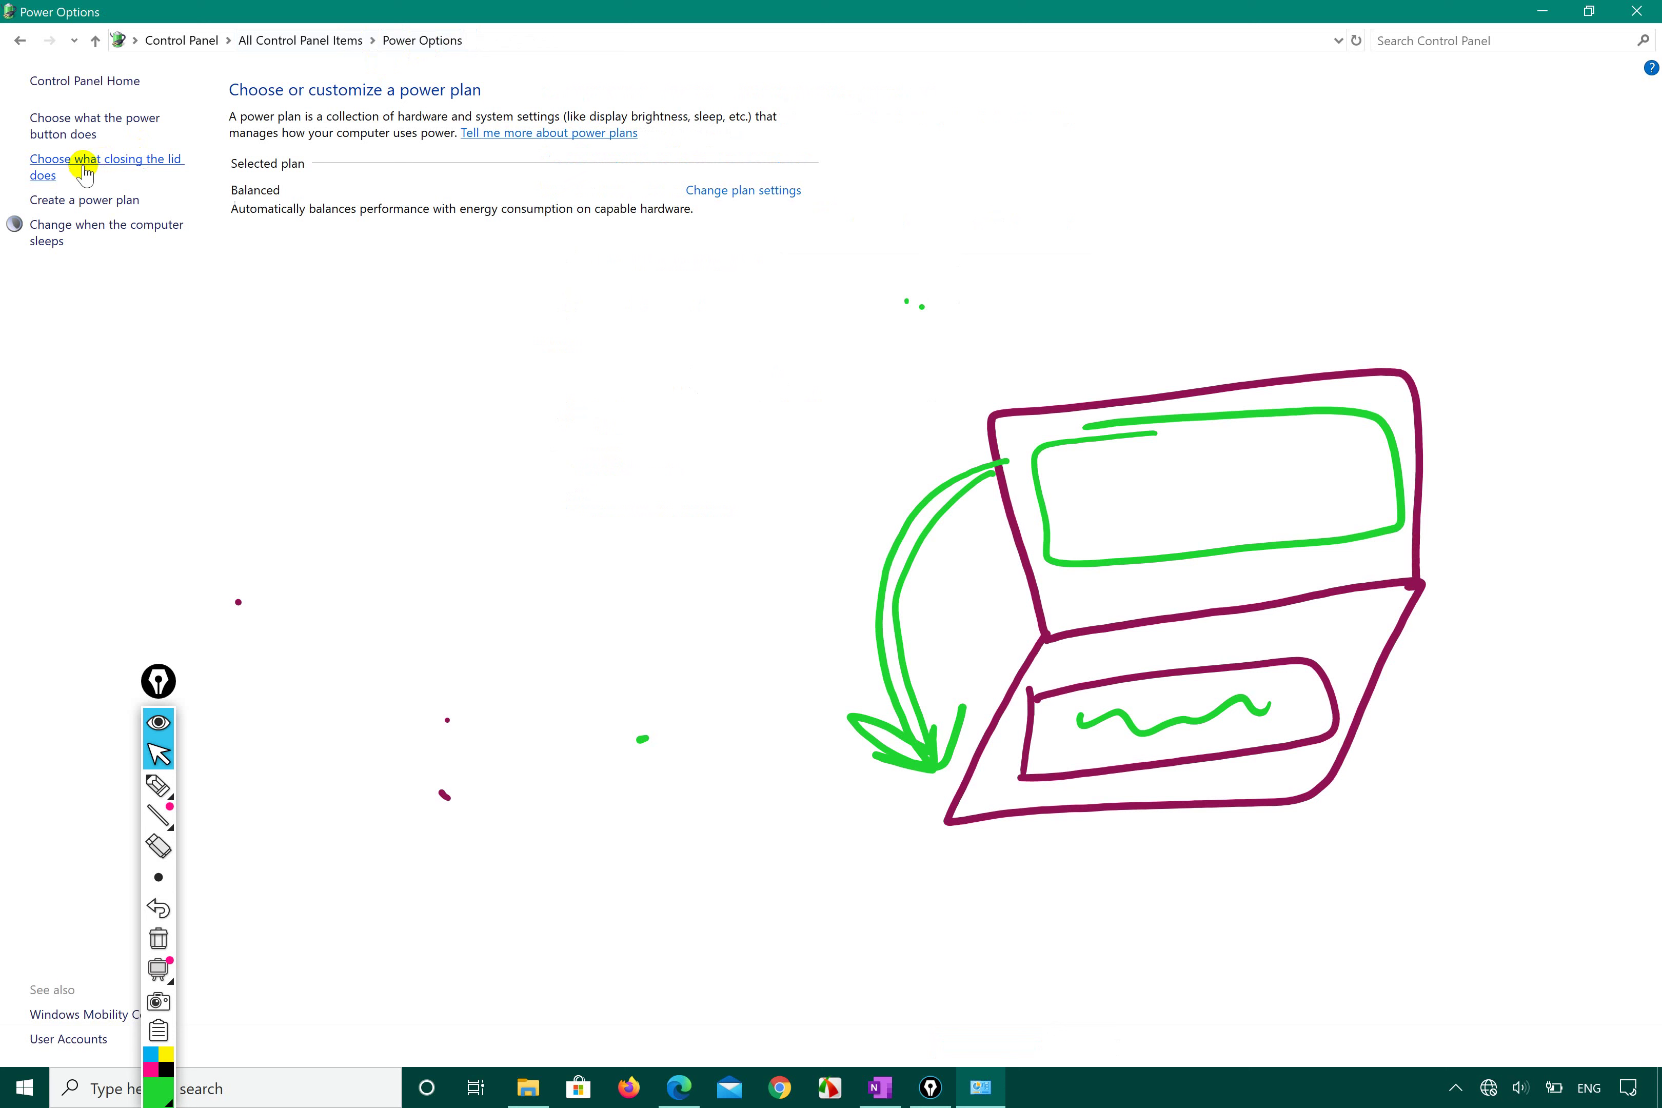
left_click(158, 785)
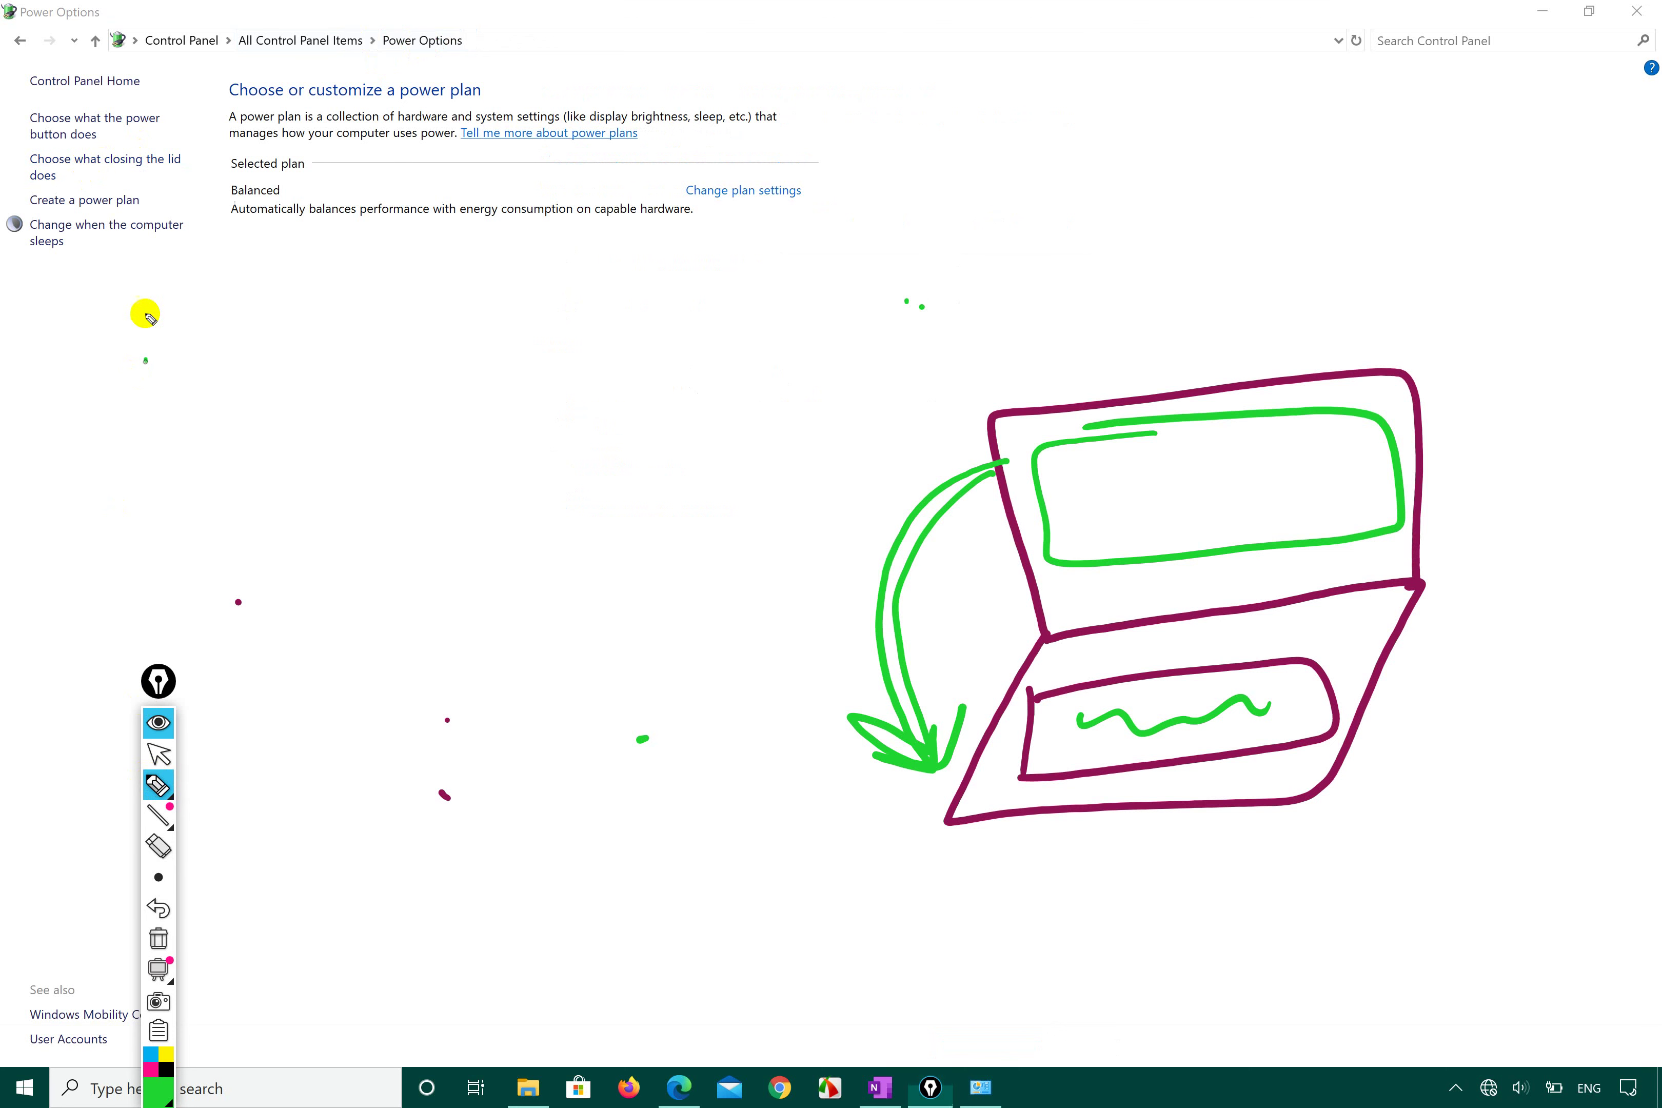
mouse_move(17, 172)
left_mouse_down()
mouse_move(100, 192)
mouse_move(193, 175)
mouse_move(154, 127)
mouse_move(27, 145)
mouse_move(58, 177)
left_mouse_up()
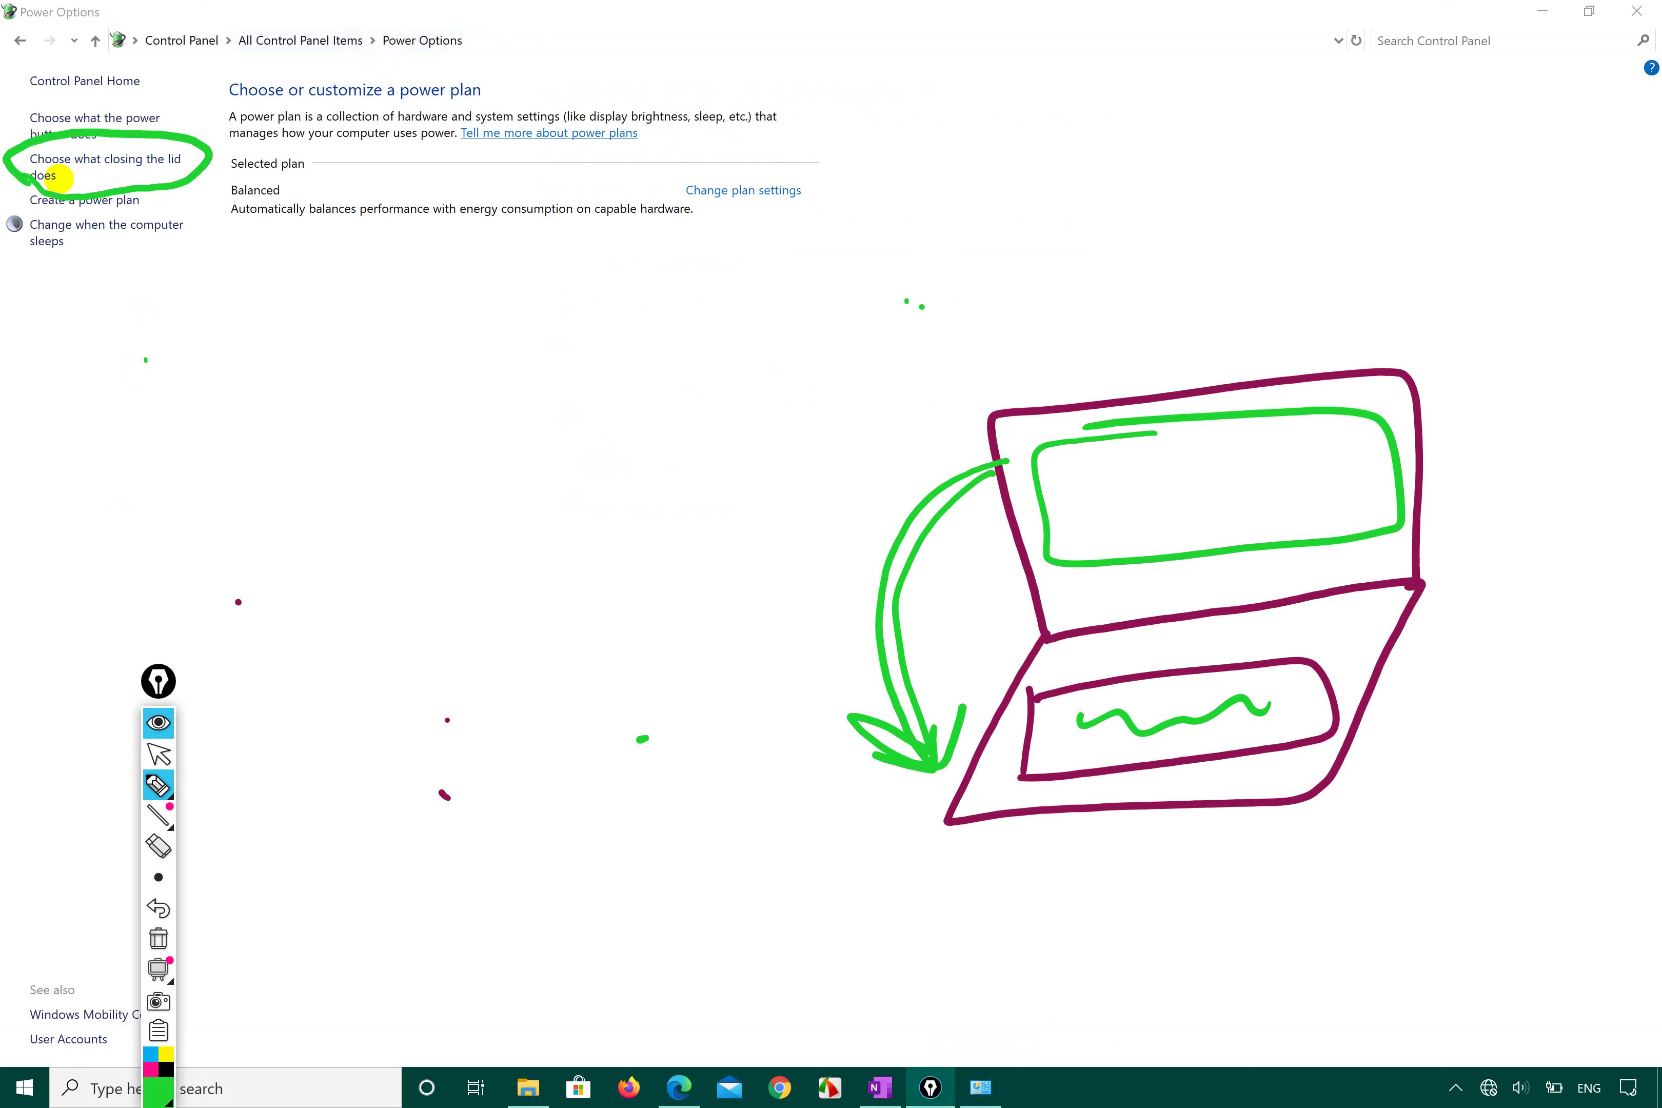
key("ctrl+z")
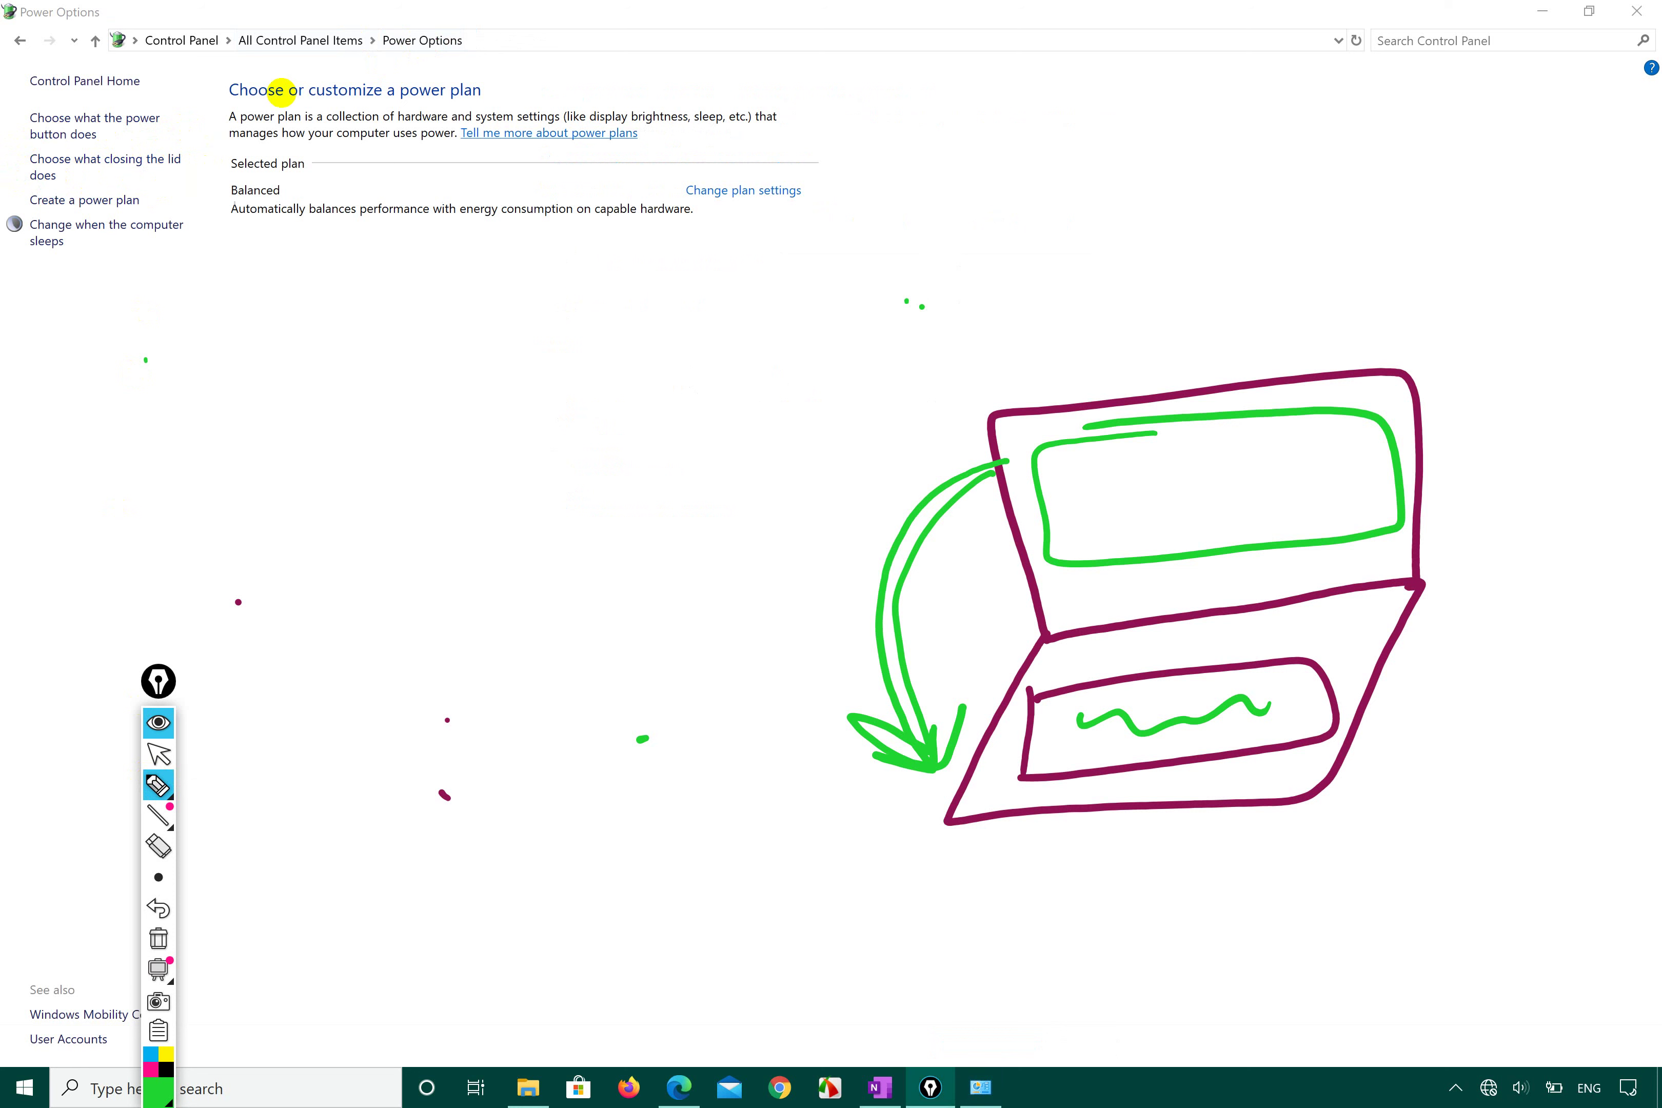
- Circle Change when the computer sleeps with the green pen and open that page
mouse_move(19, 258)
left_mouse_down()
mouse_move(171, 264)
mouse_move(202, 224)
mouse_move(43, 197)
mouse_move(11, 243)
mouse_move(29, 262)
left_mouse_up()
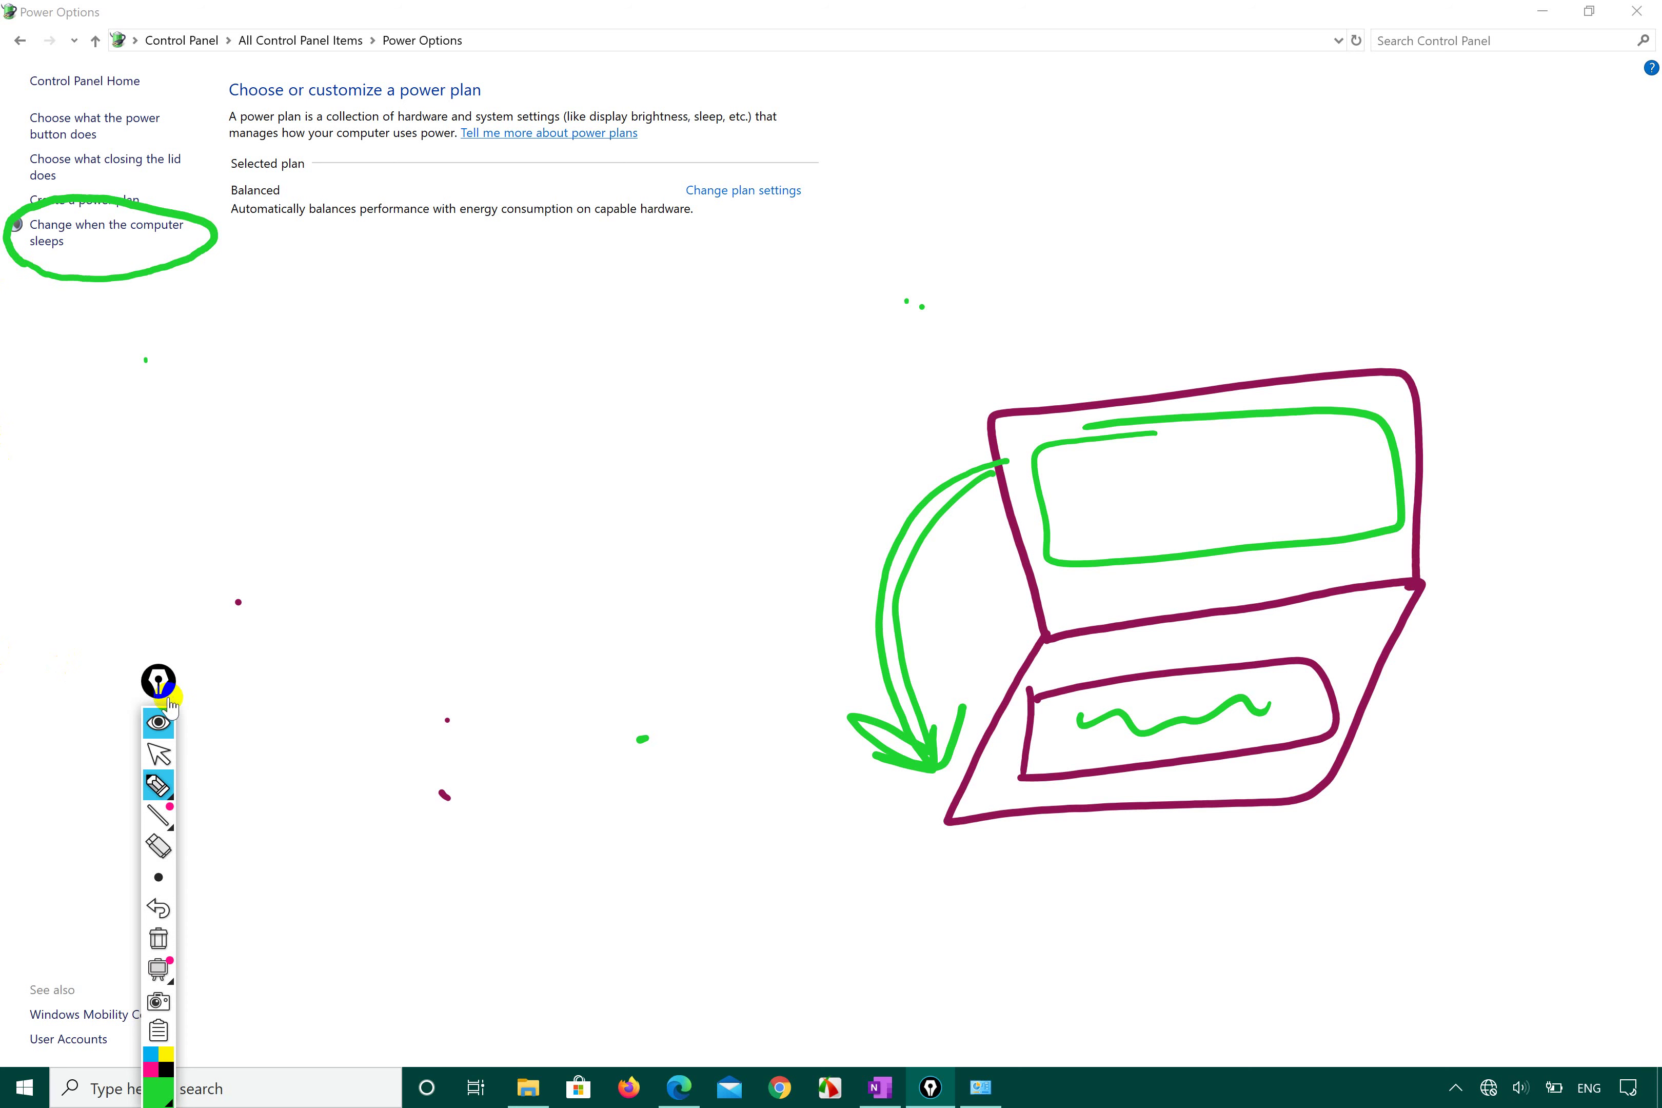
left_click(161, 756)
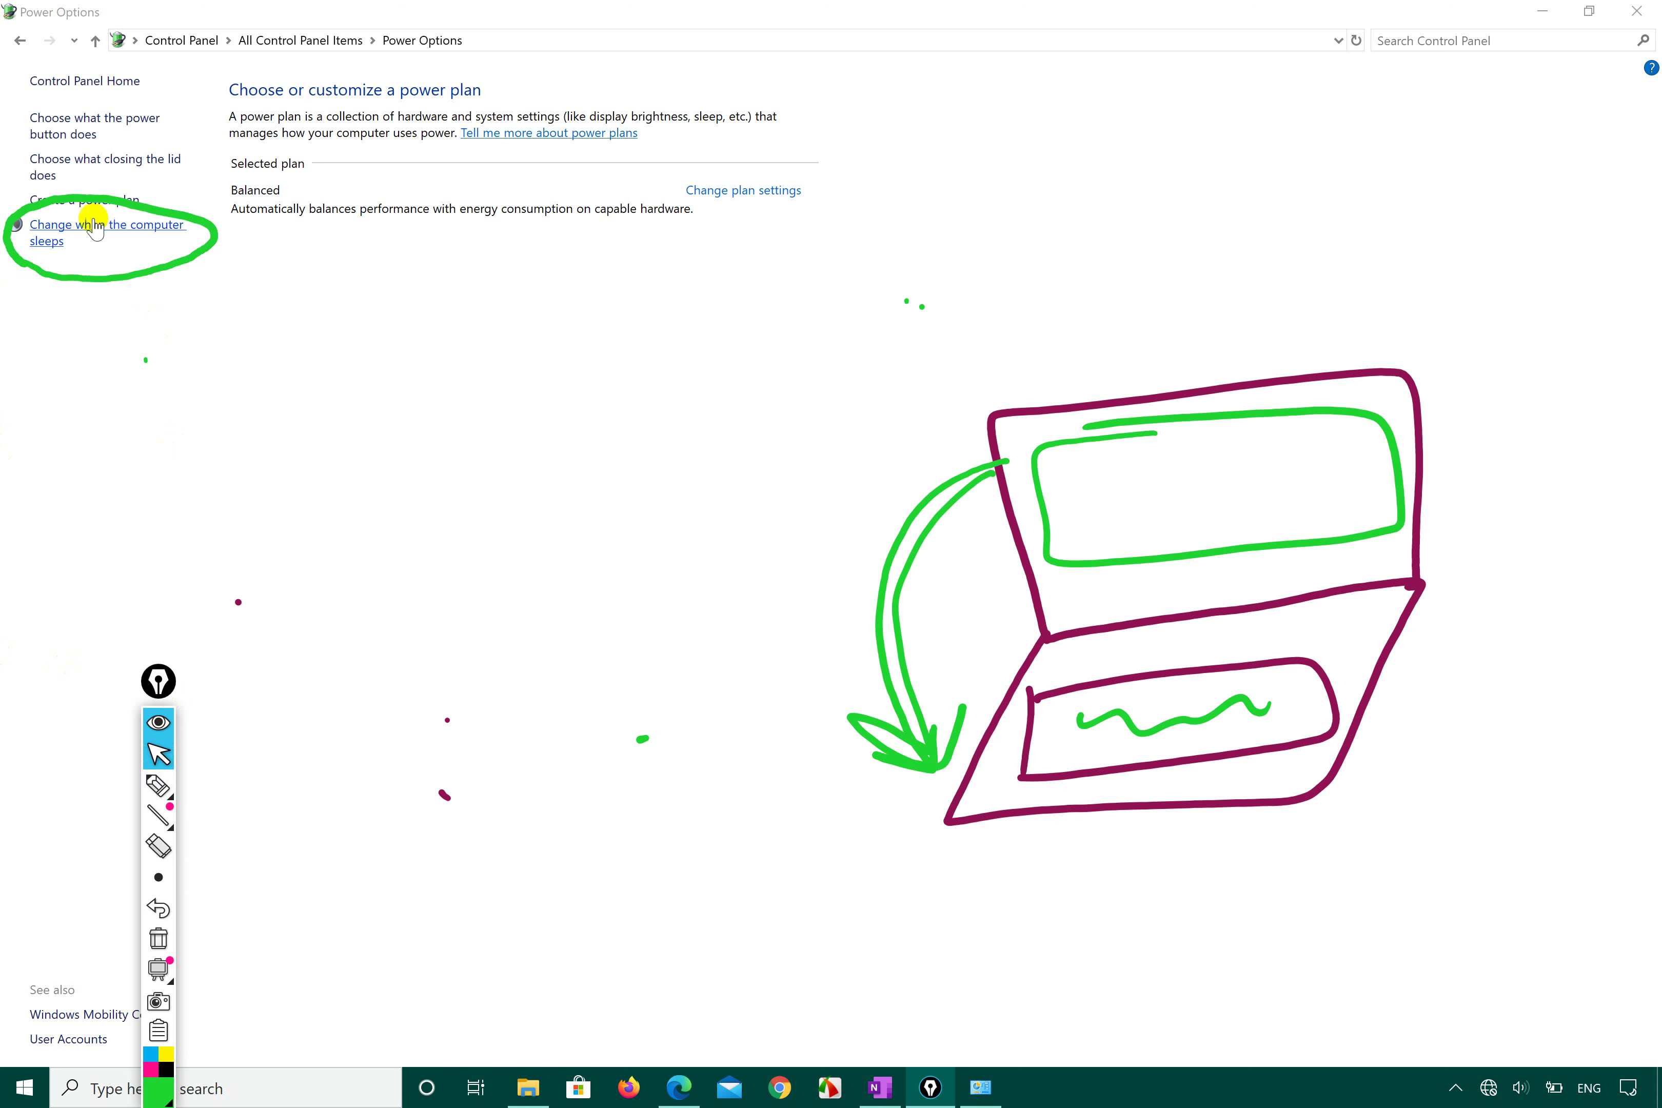
left_click(95, 233)
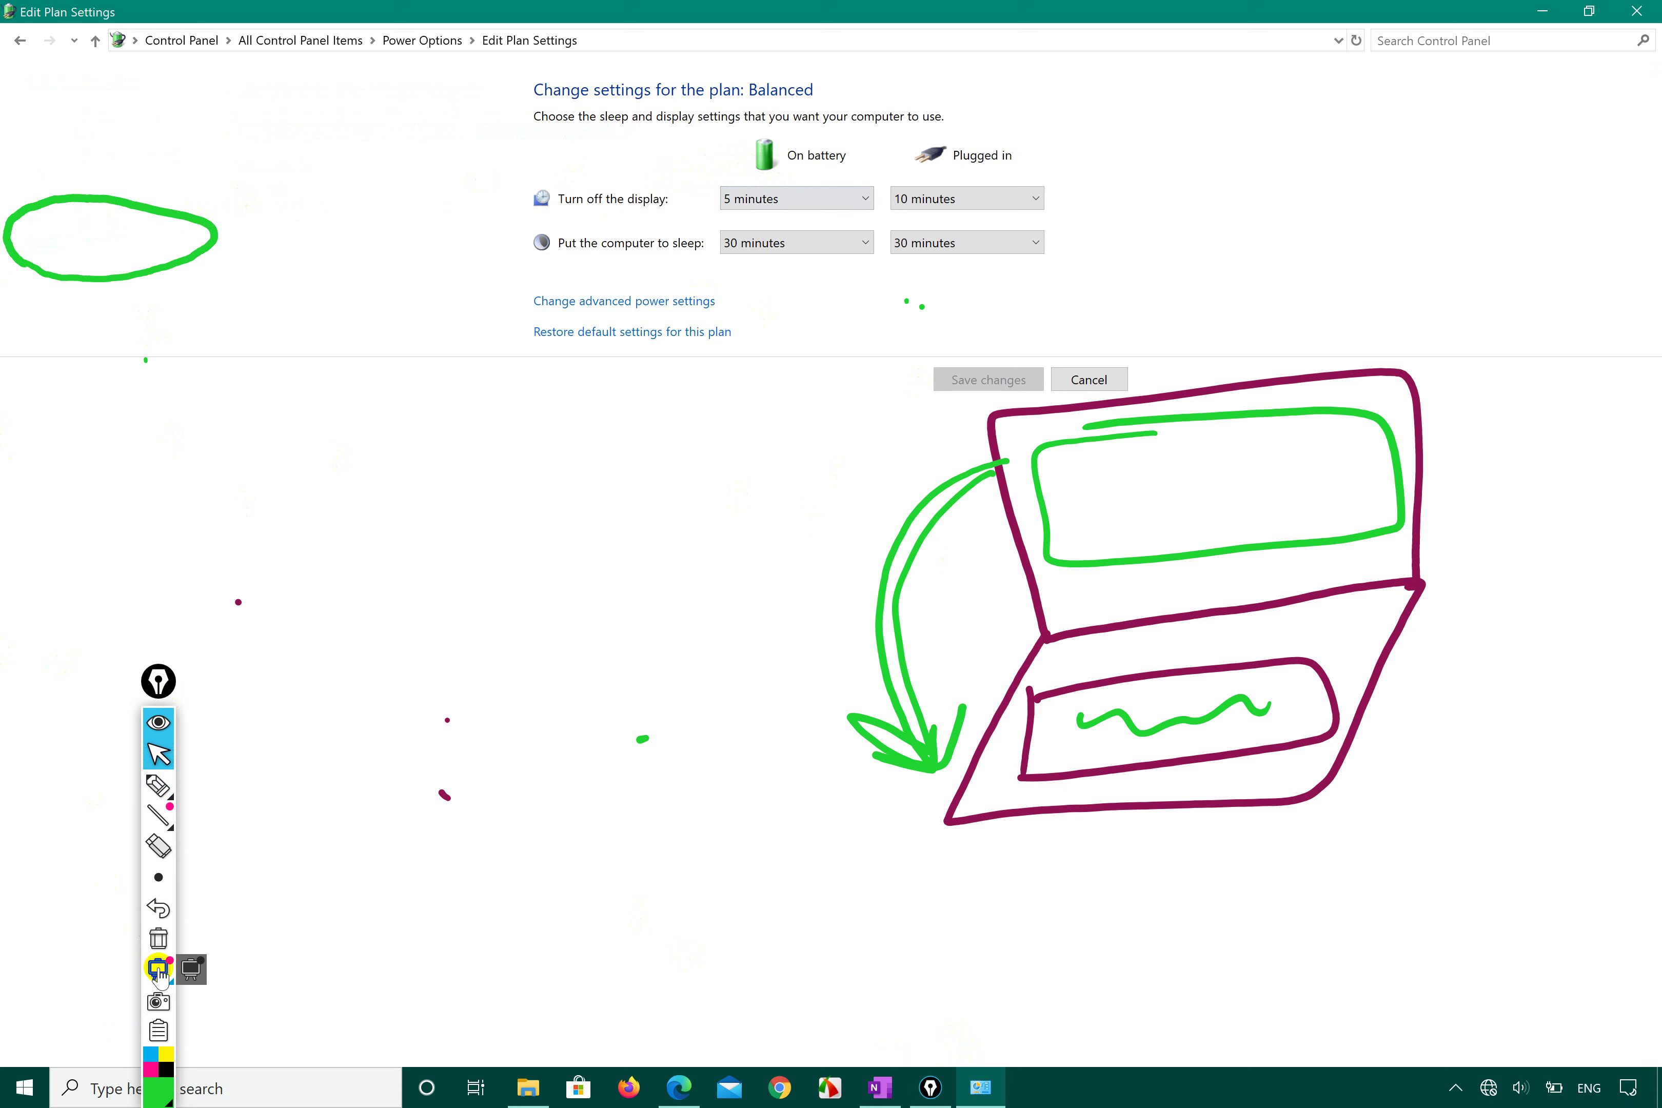
- Clear all pen drawings and snap the Edit Plan Settings window to the left half of the screen
left_click(161, 941)
left_click(158, 785)
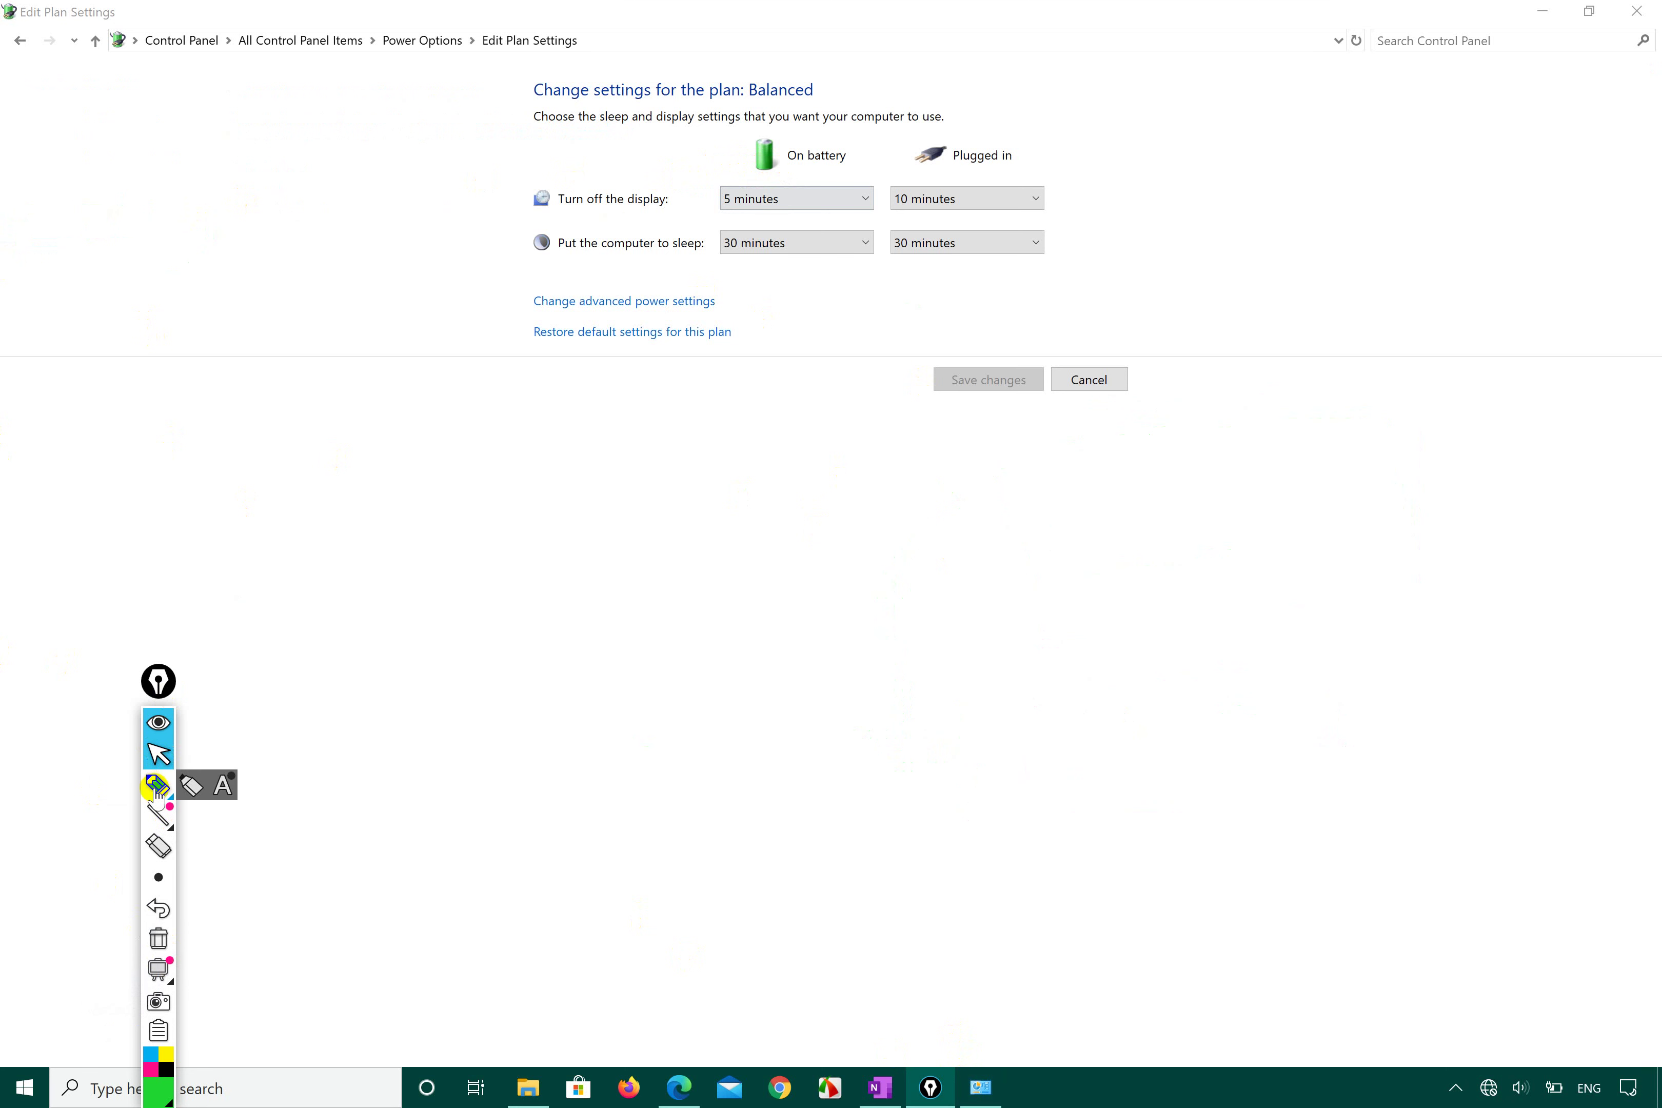
left_click(158, 753)
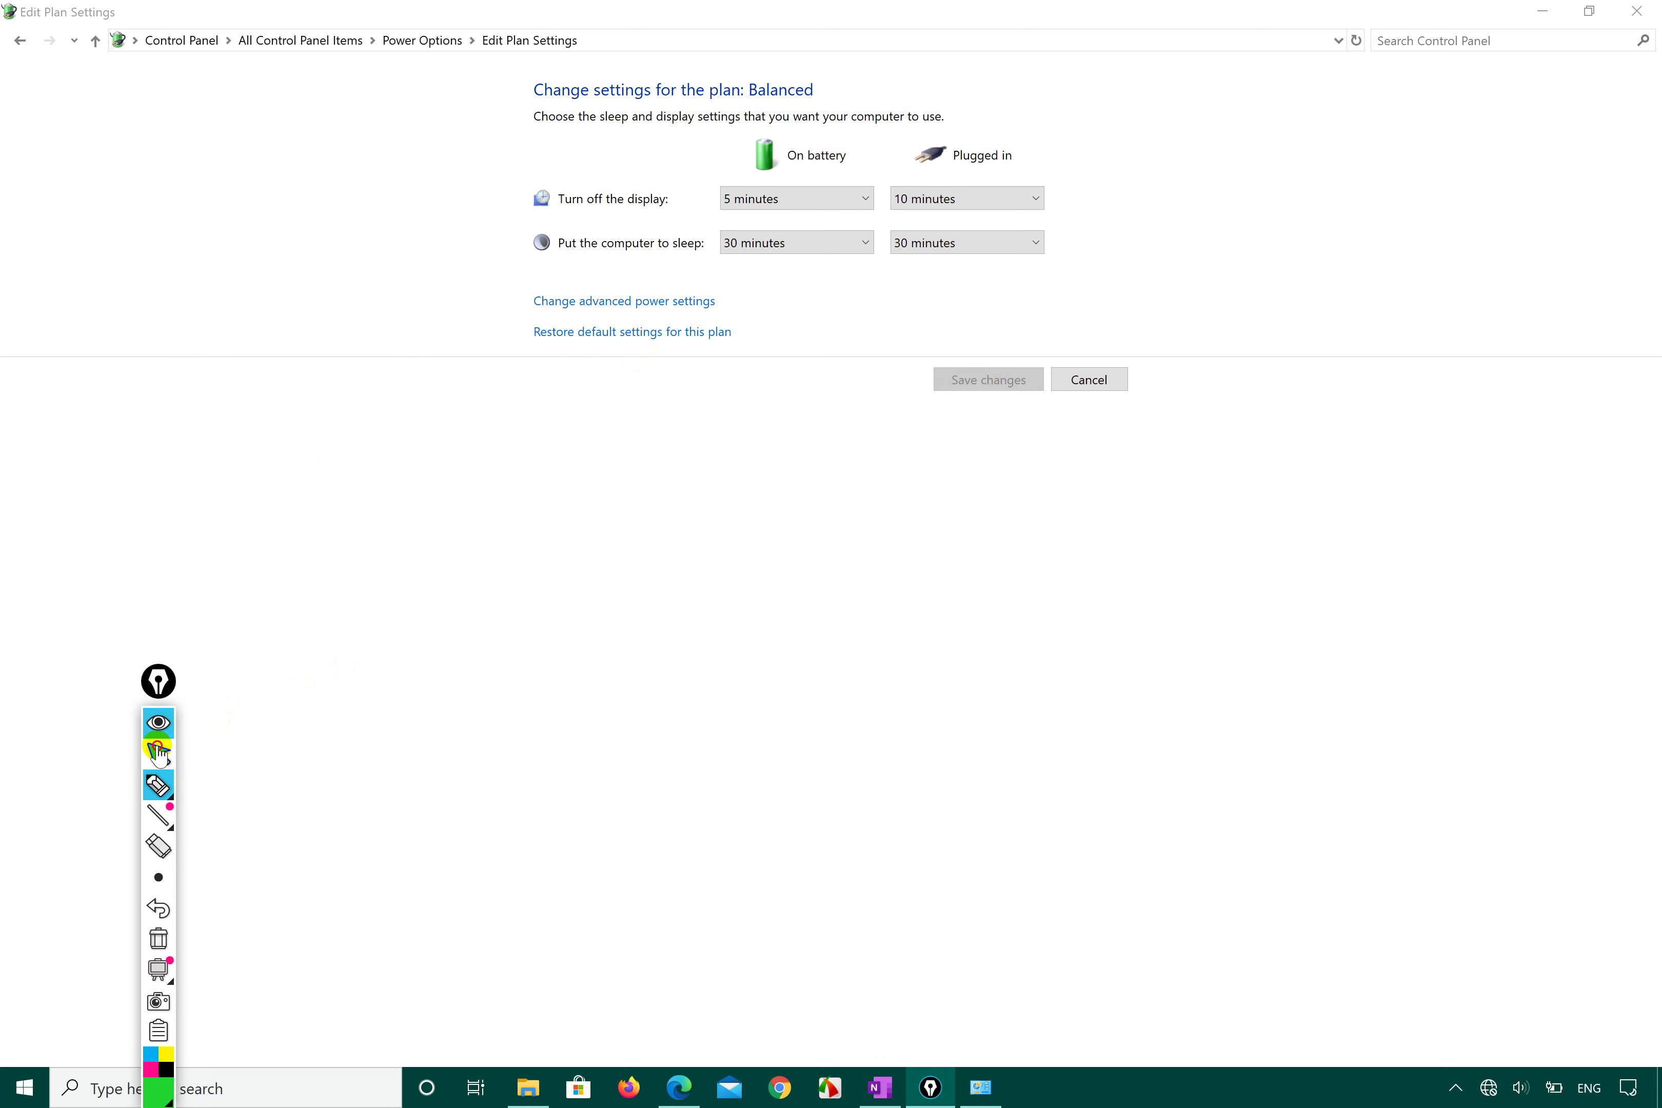
left_click(452, 690)
key("super+Left")
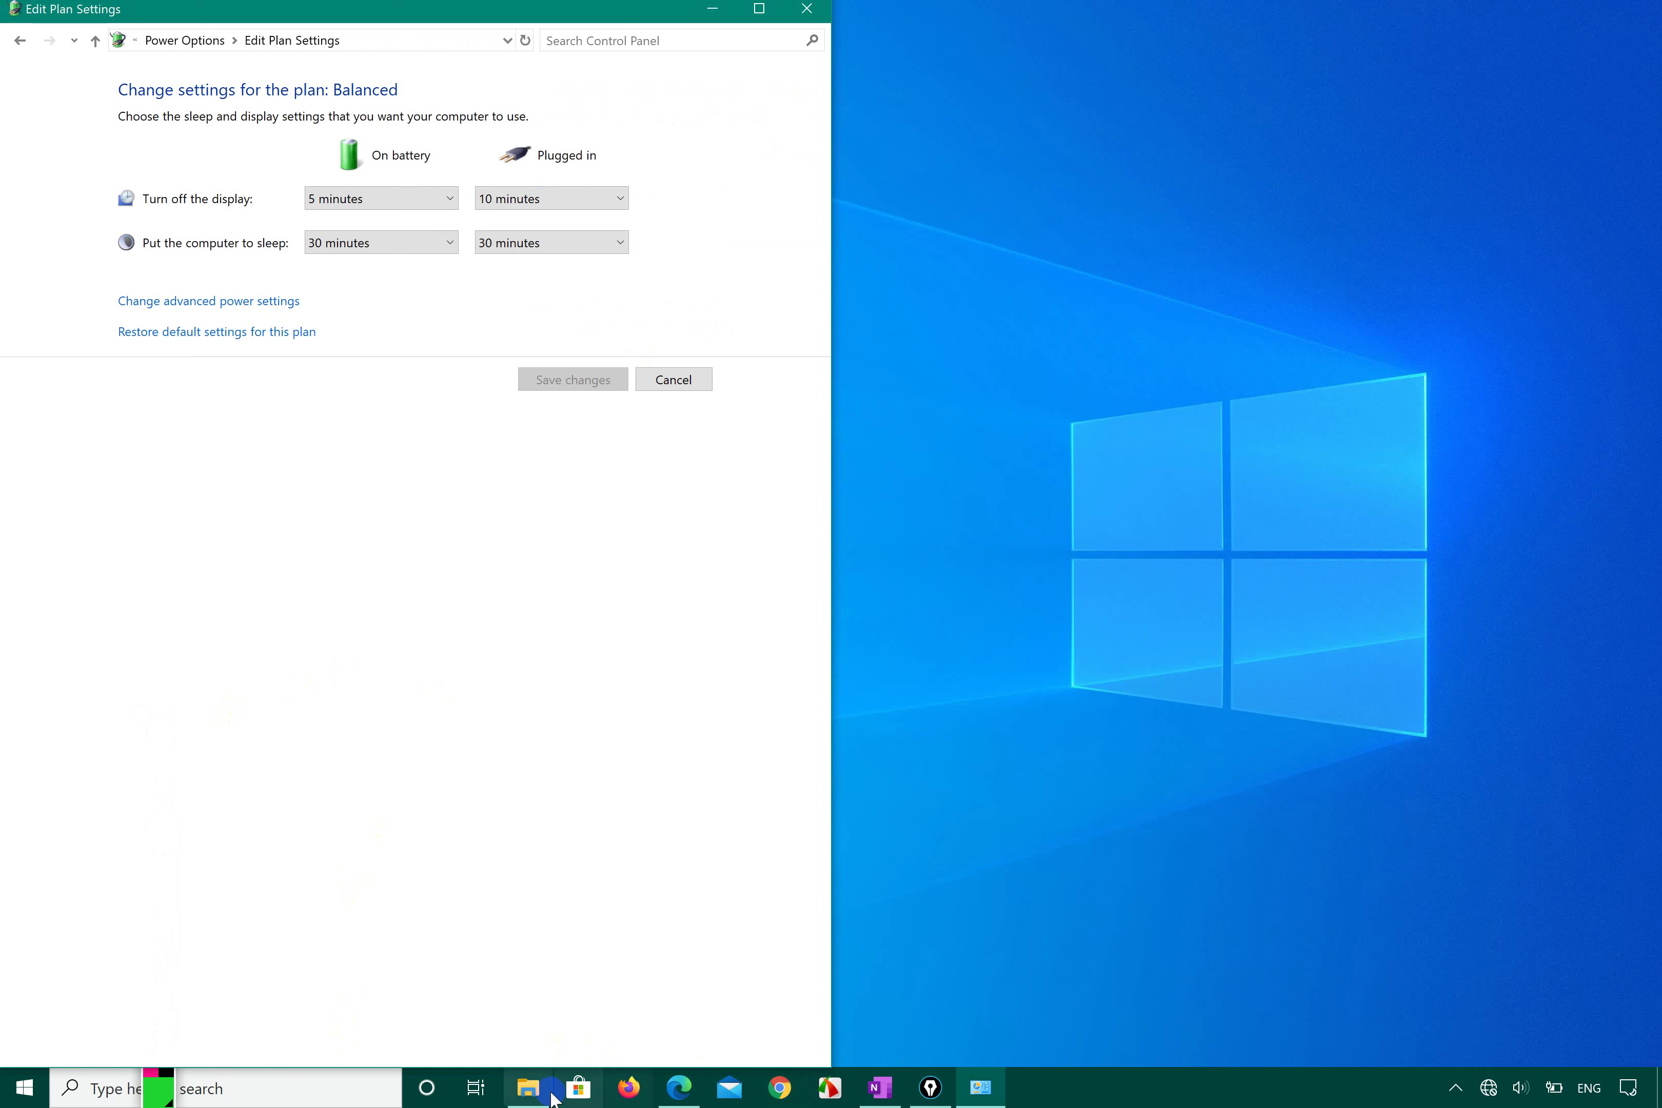
- Open the Power & sleep page in Windows Settings and snap it beside the Edit Plan Settings window
left_click(24, 1087)
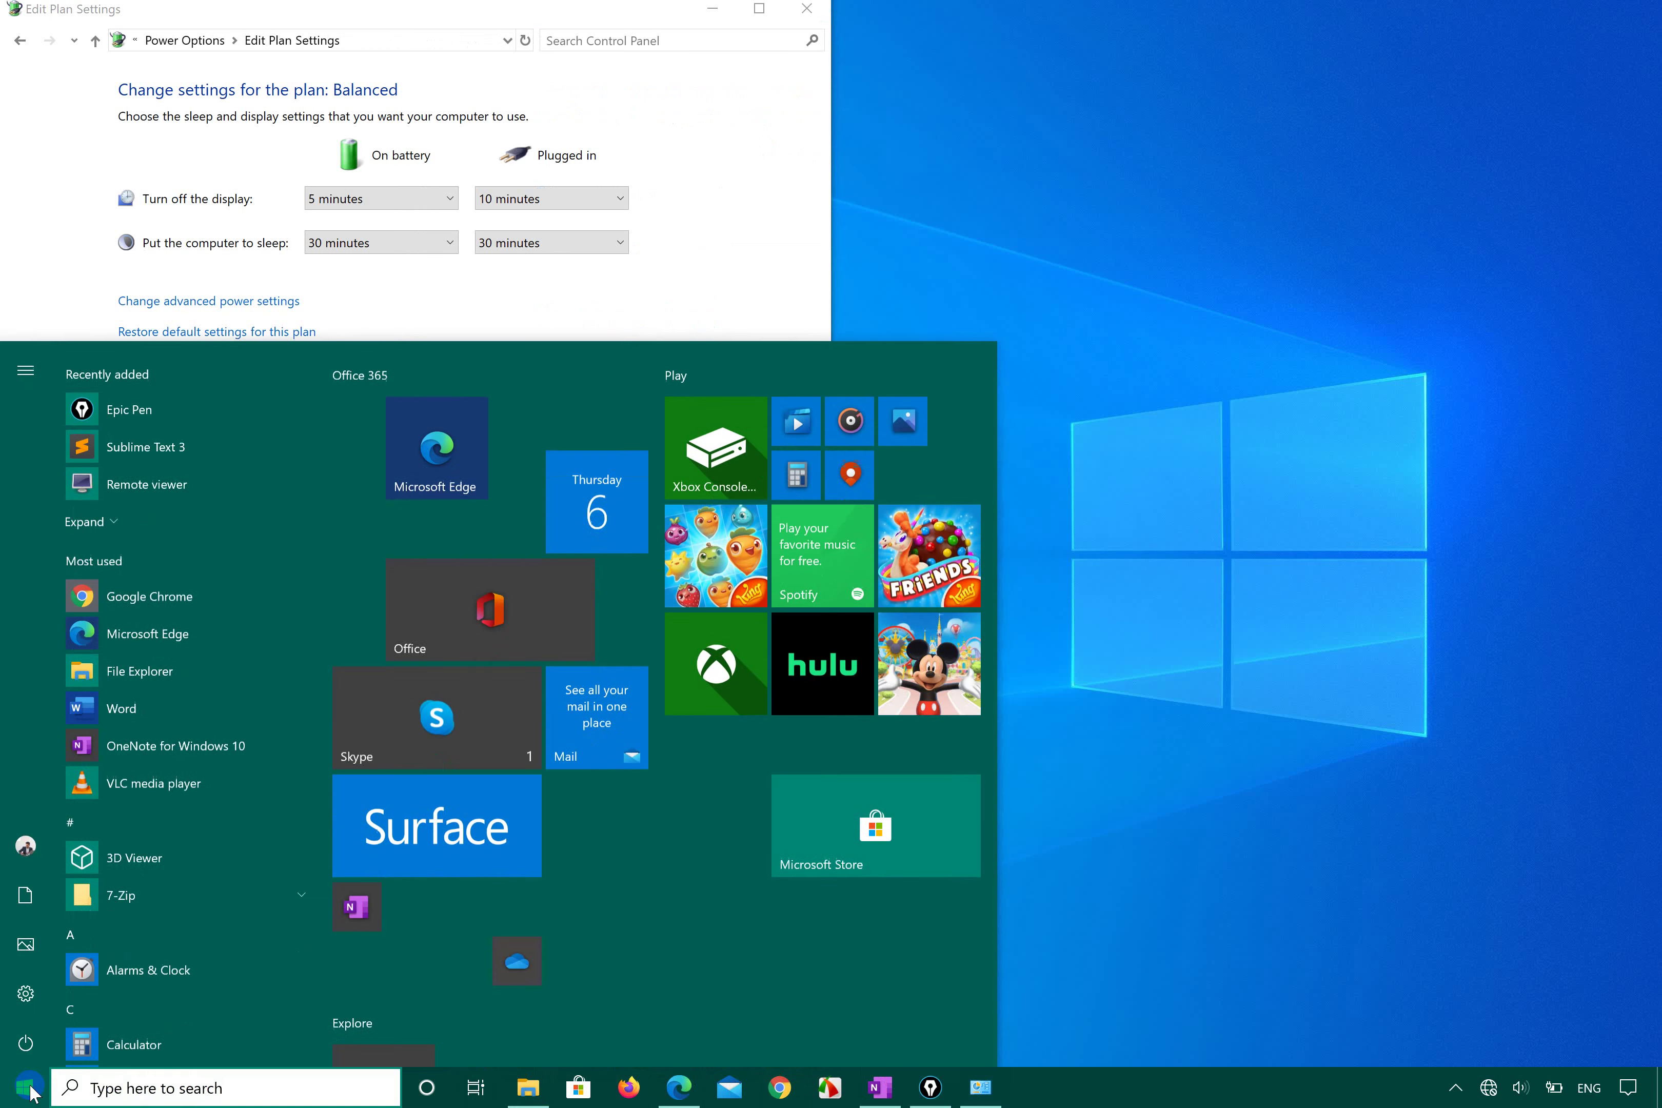
left_click(24, 993)
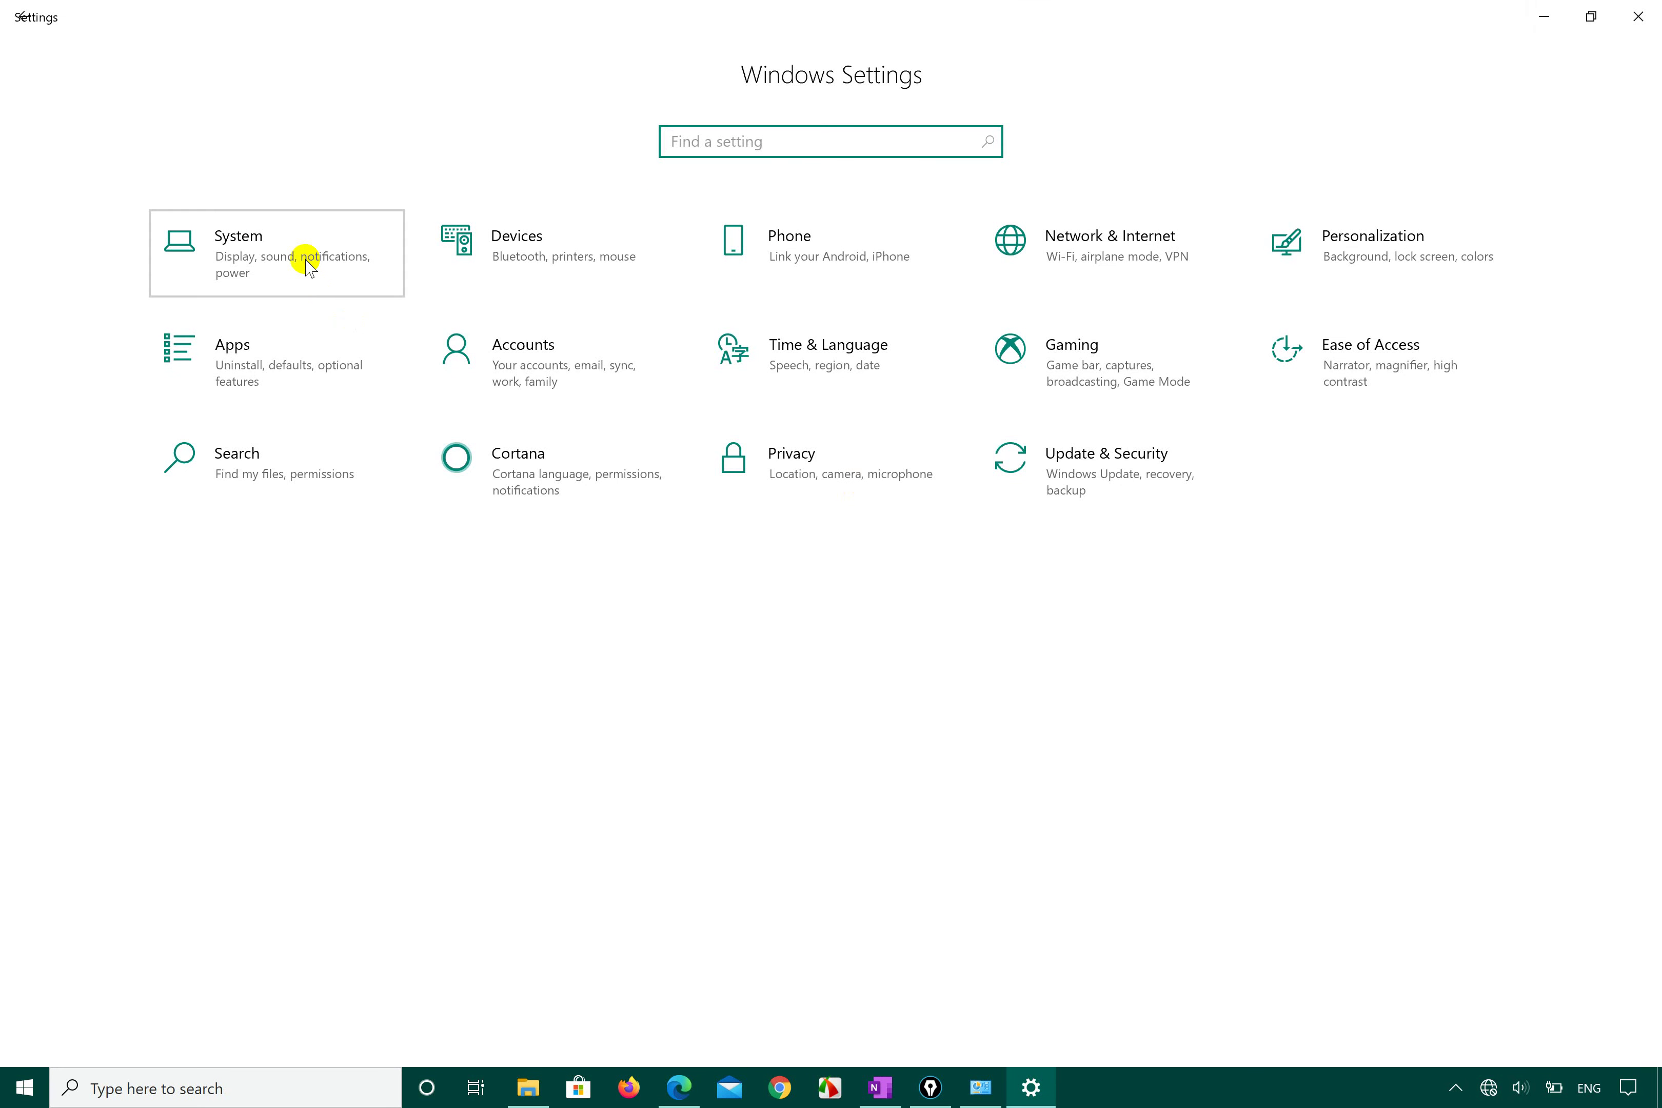
left_click(308, 265)
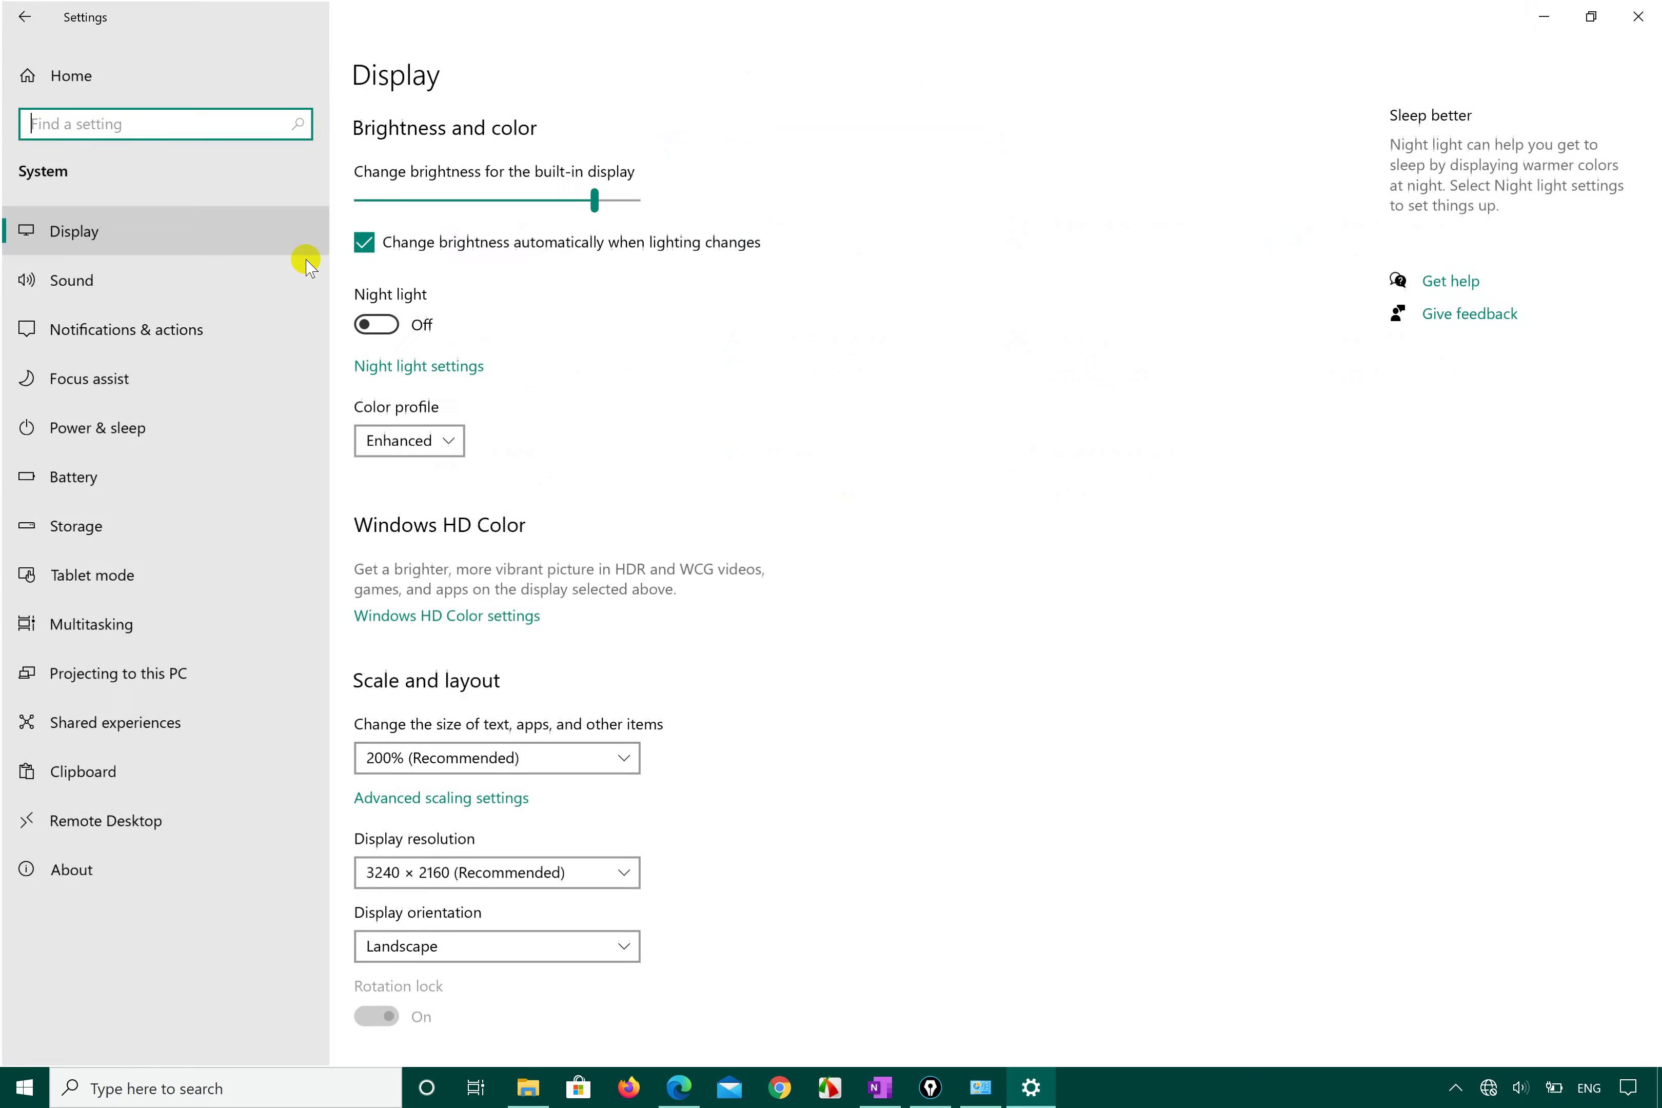
left_click(122, 439)
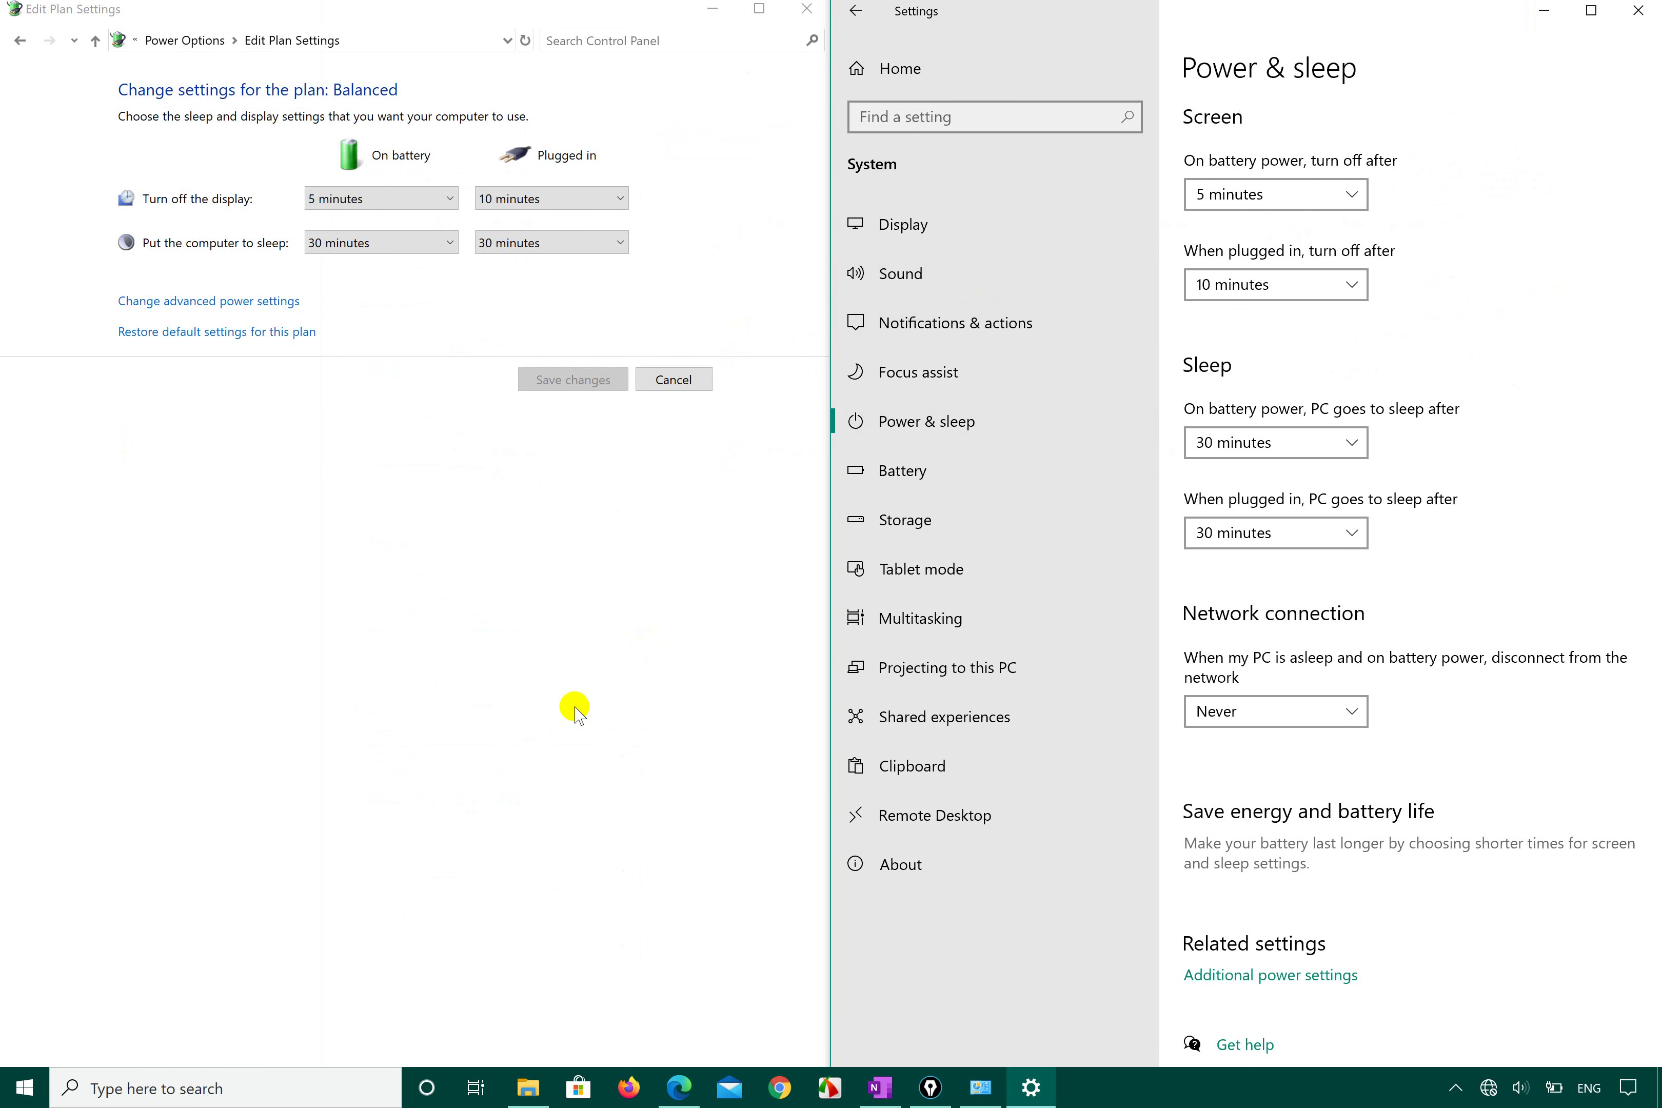
- Bring up the Epic Pen toolbar and activate the pen in the darker green colour
left_click(928, 1086)
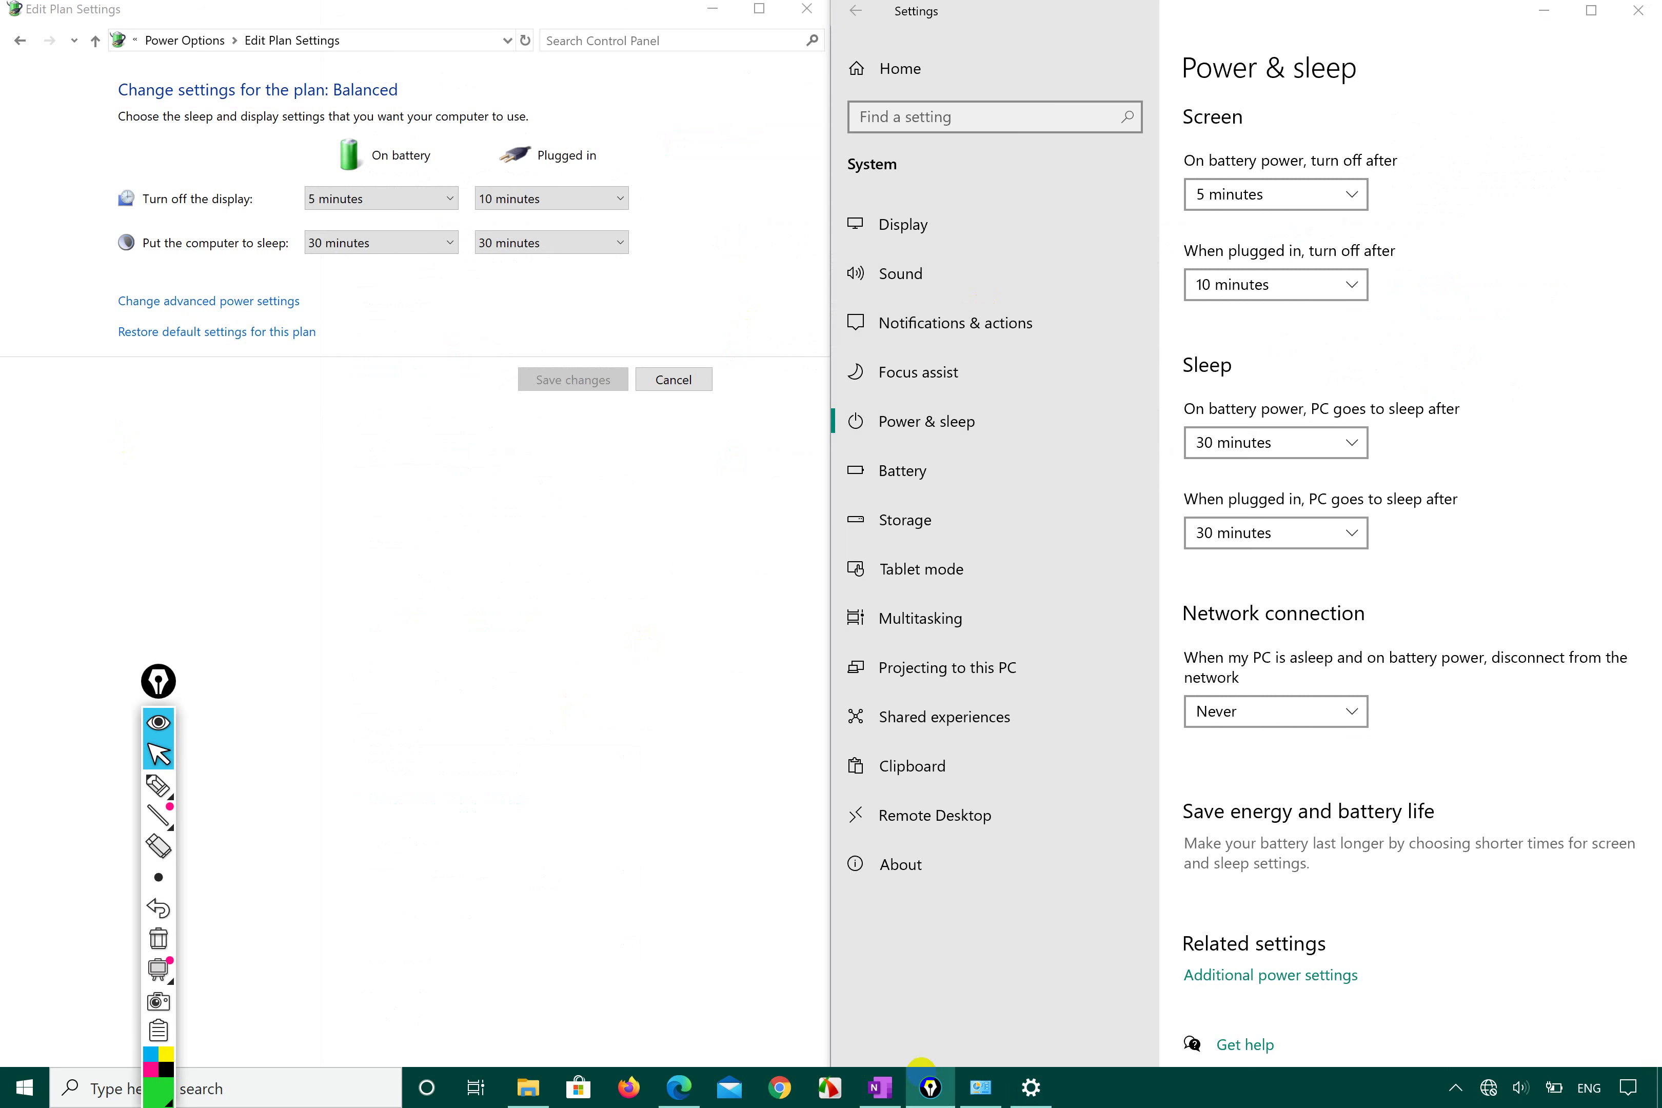
left_click(308, 676)
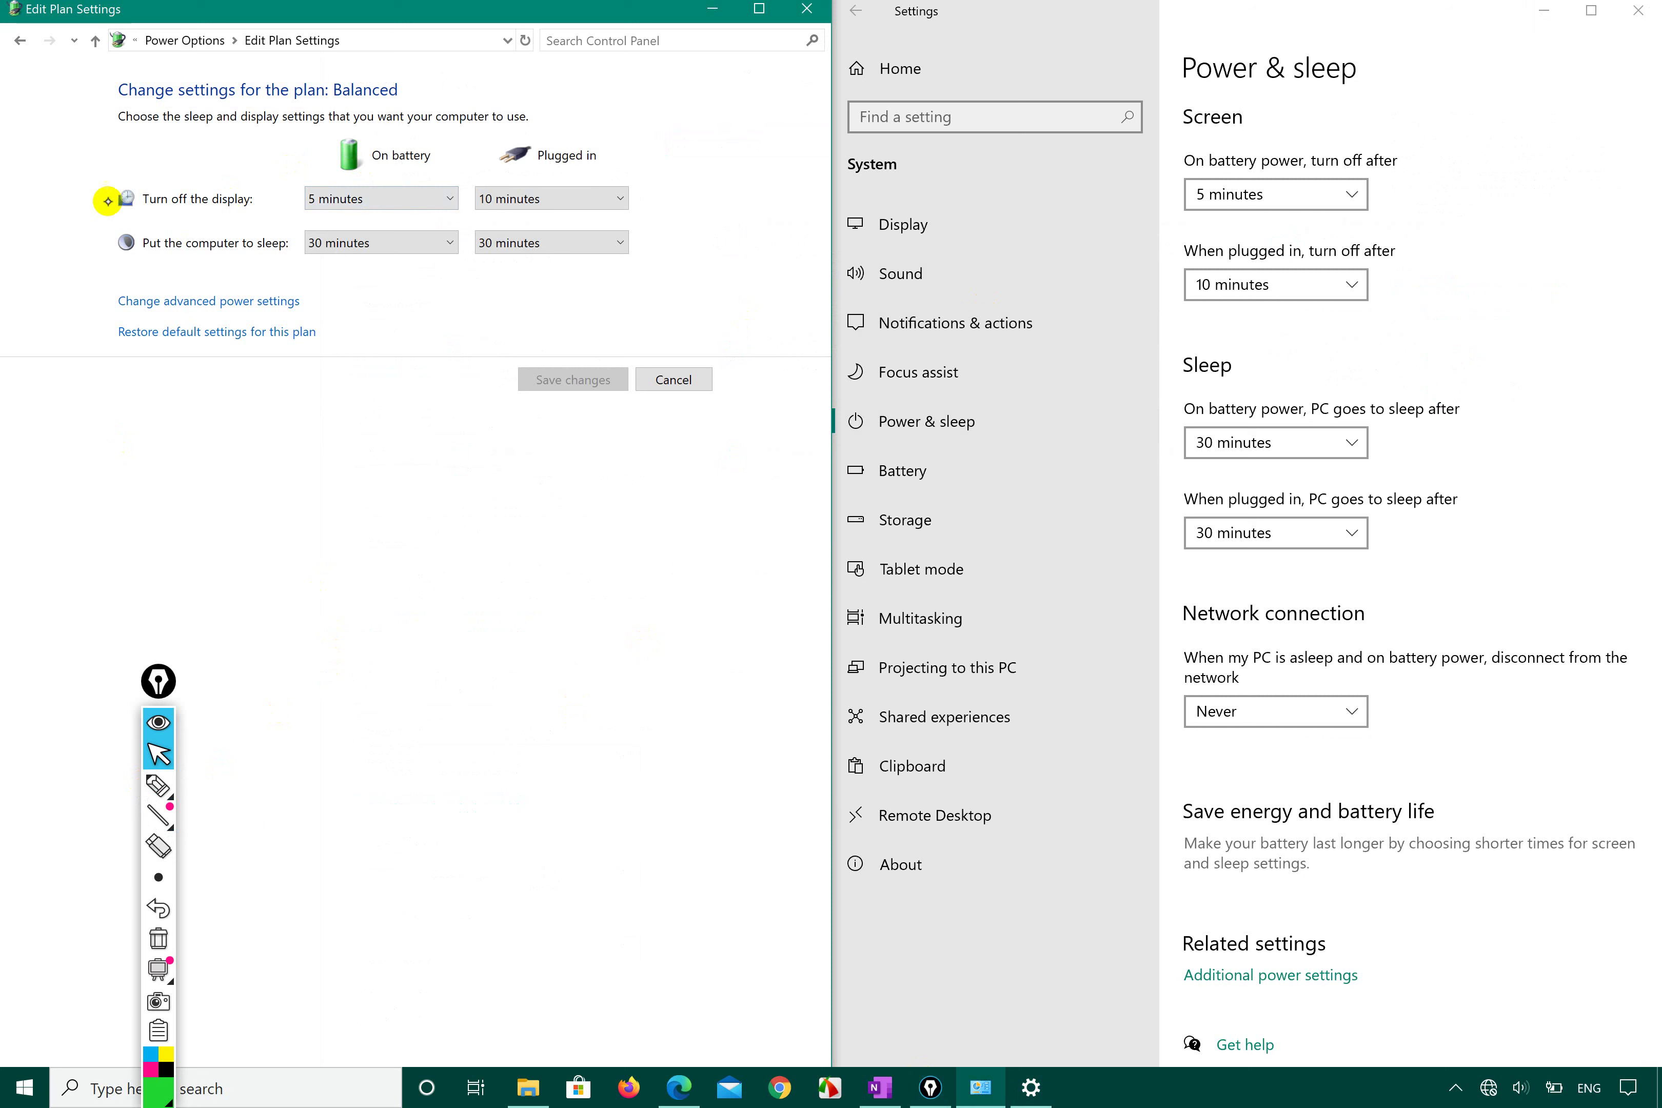
left_click(159, 785)
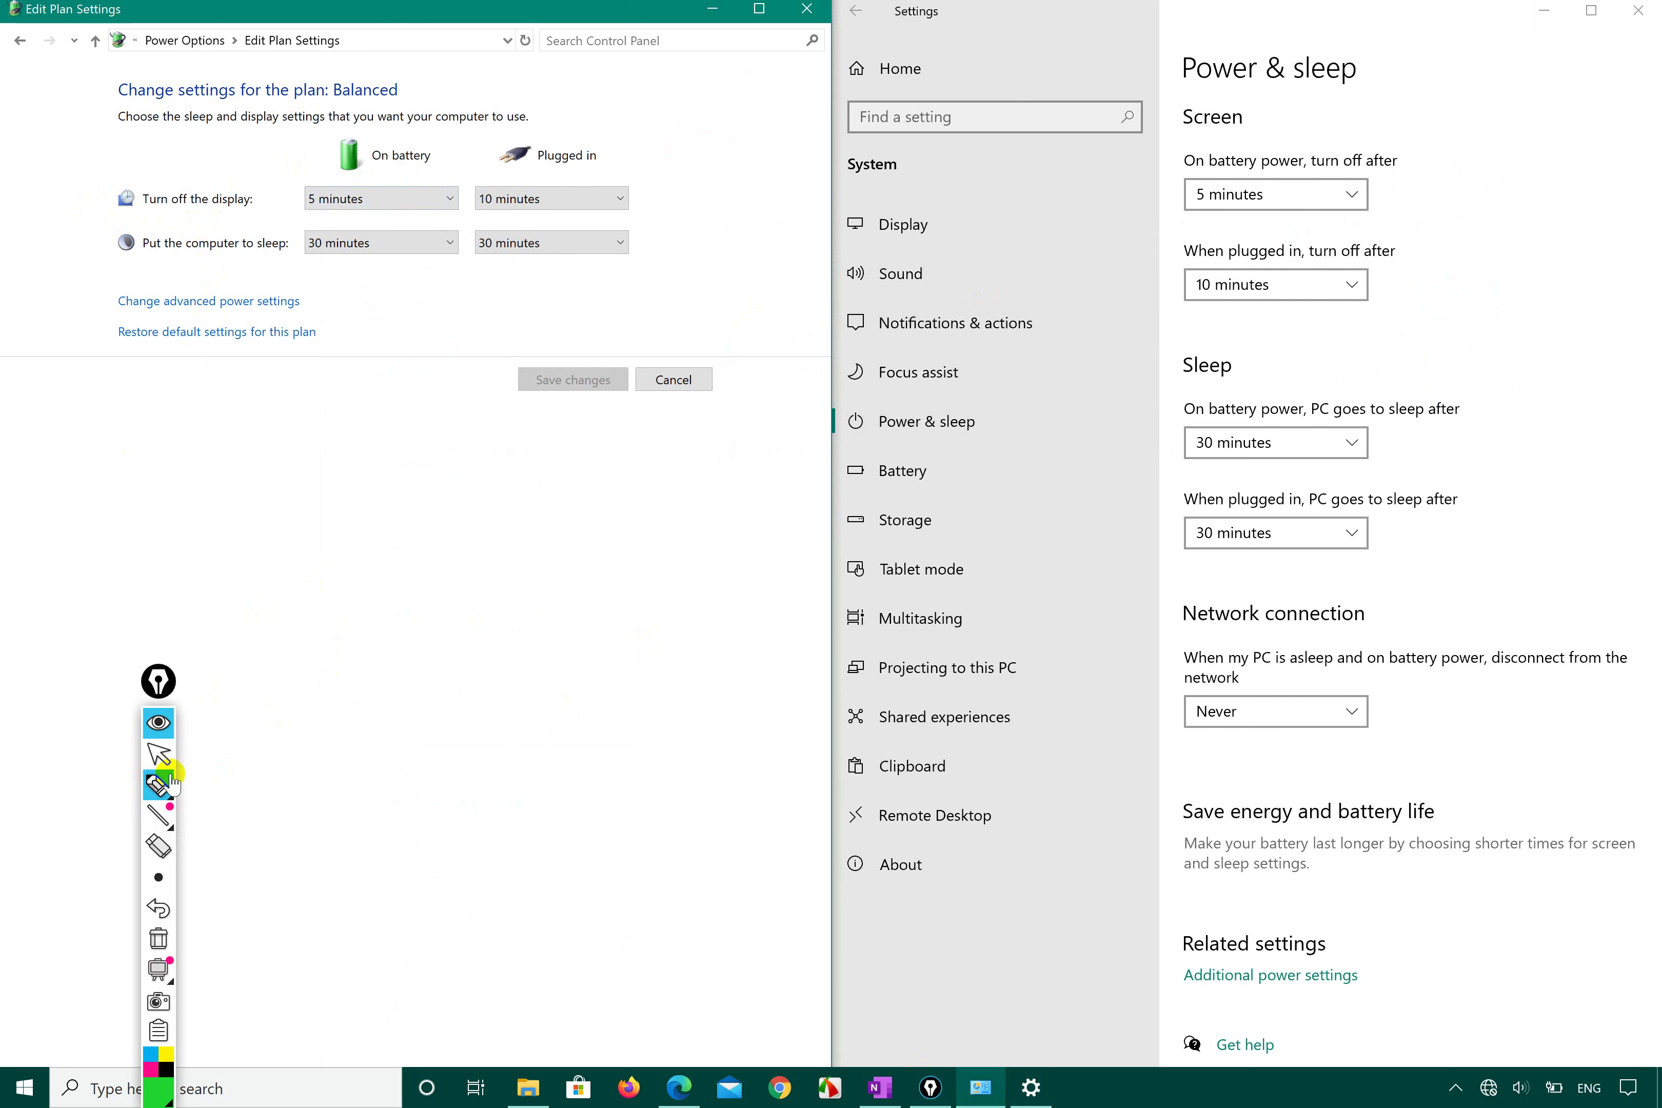
left_click(159, 785)
left_click(190, 785)
left_click(153, 1076)
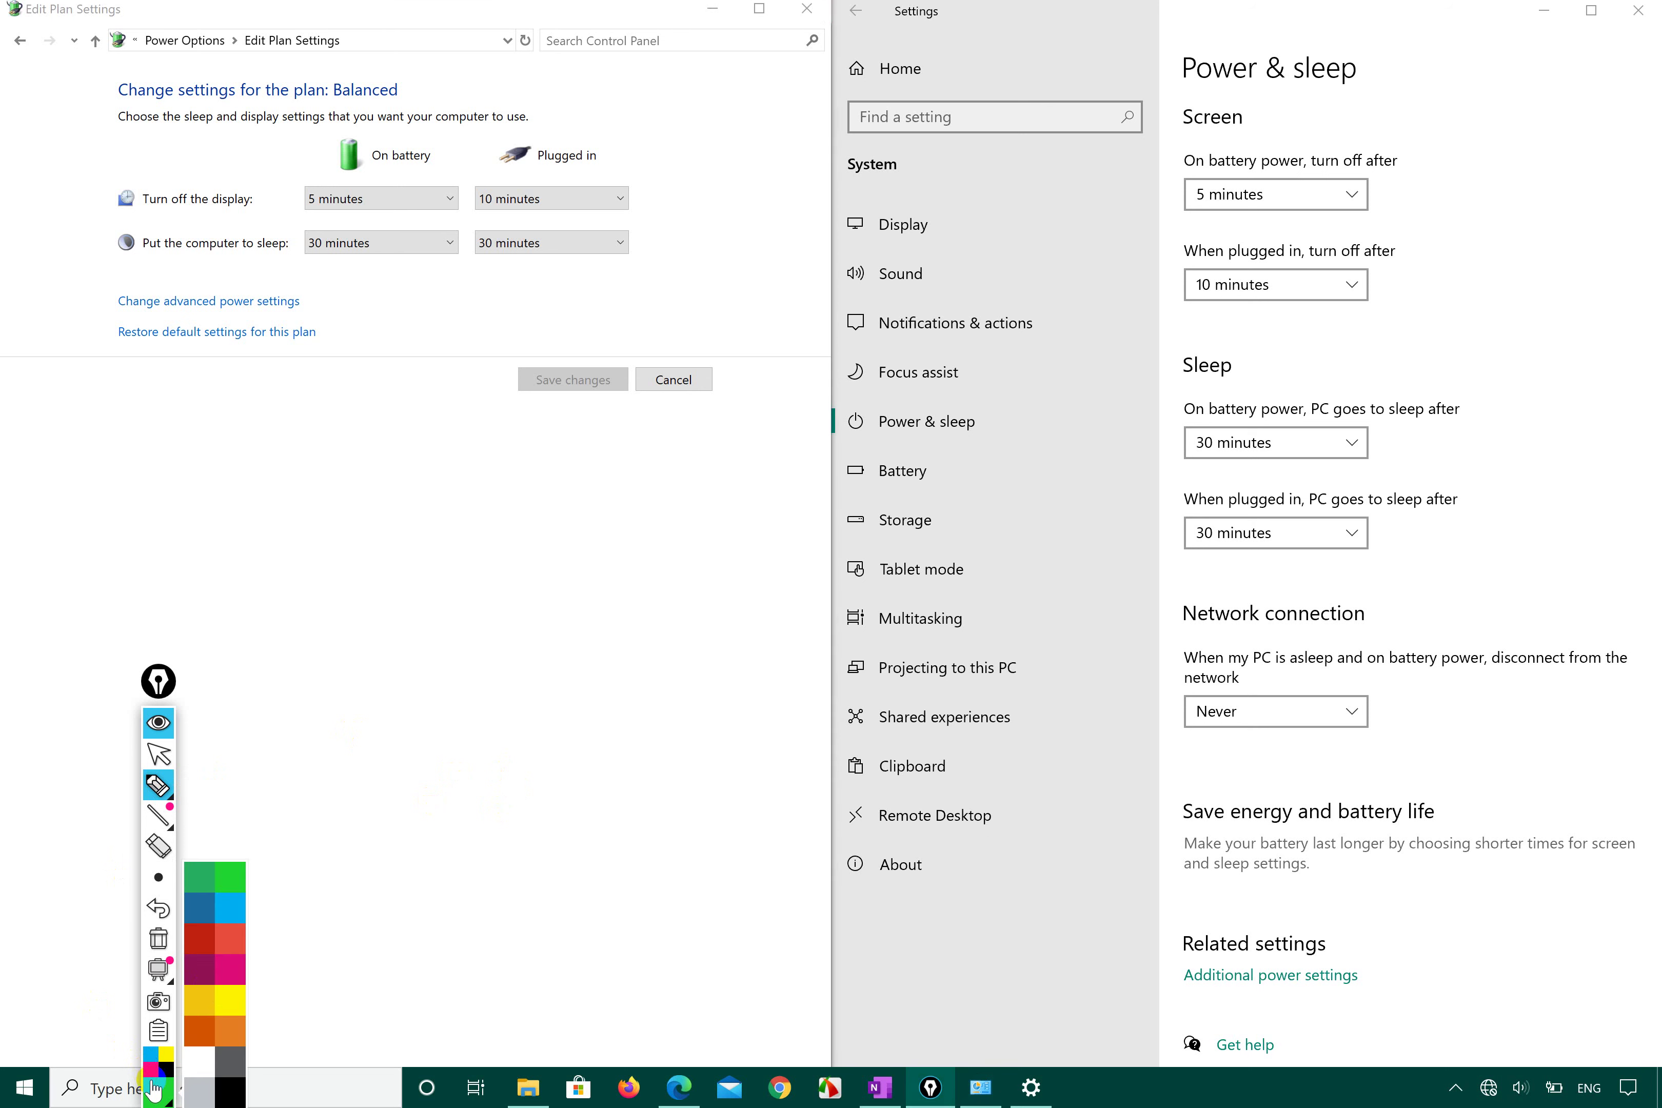
left_click(207, 878)
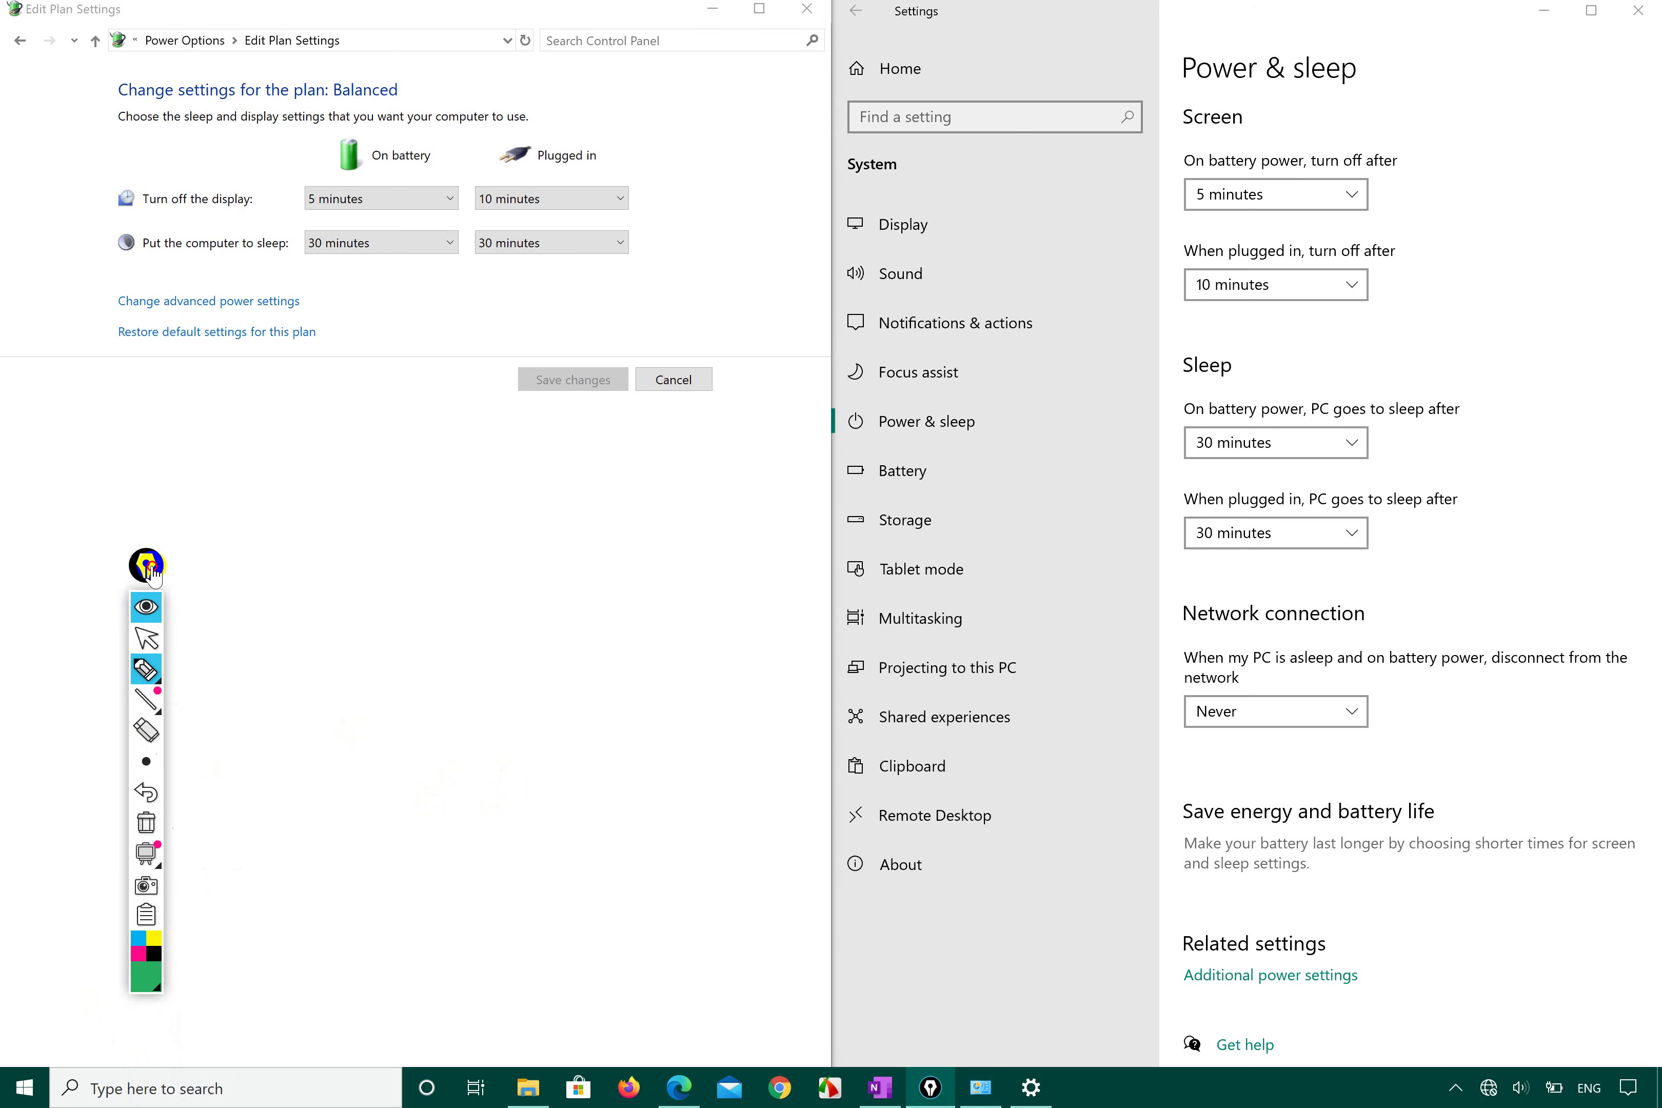
mouse_move(179, 632)
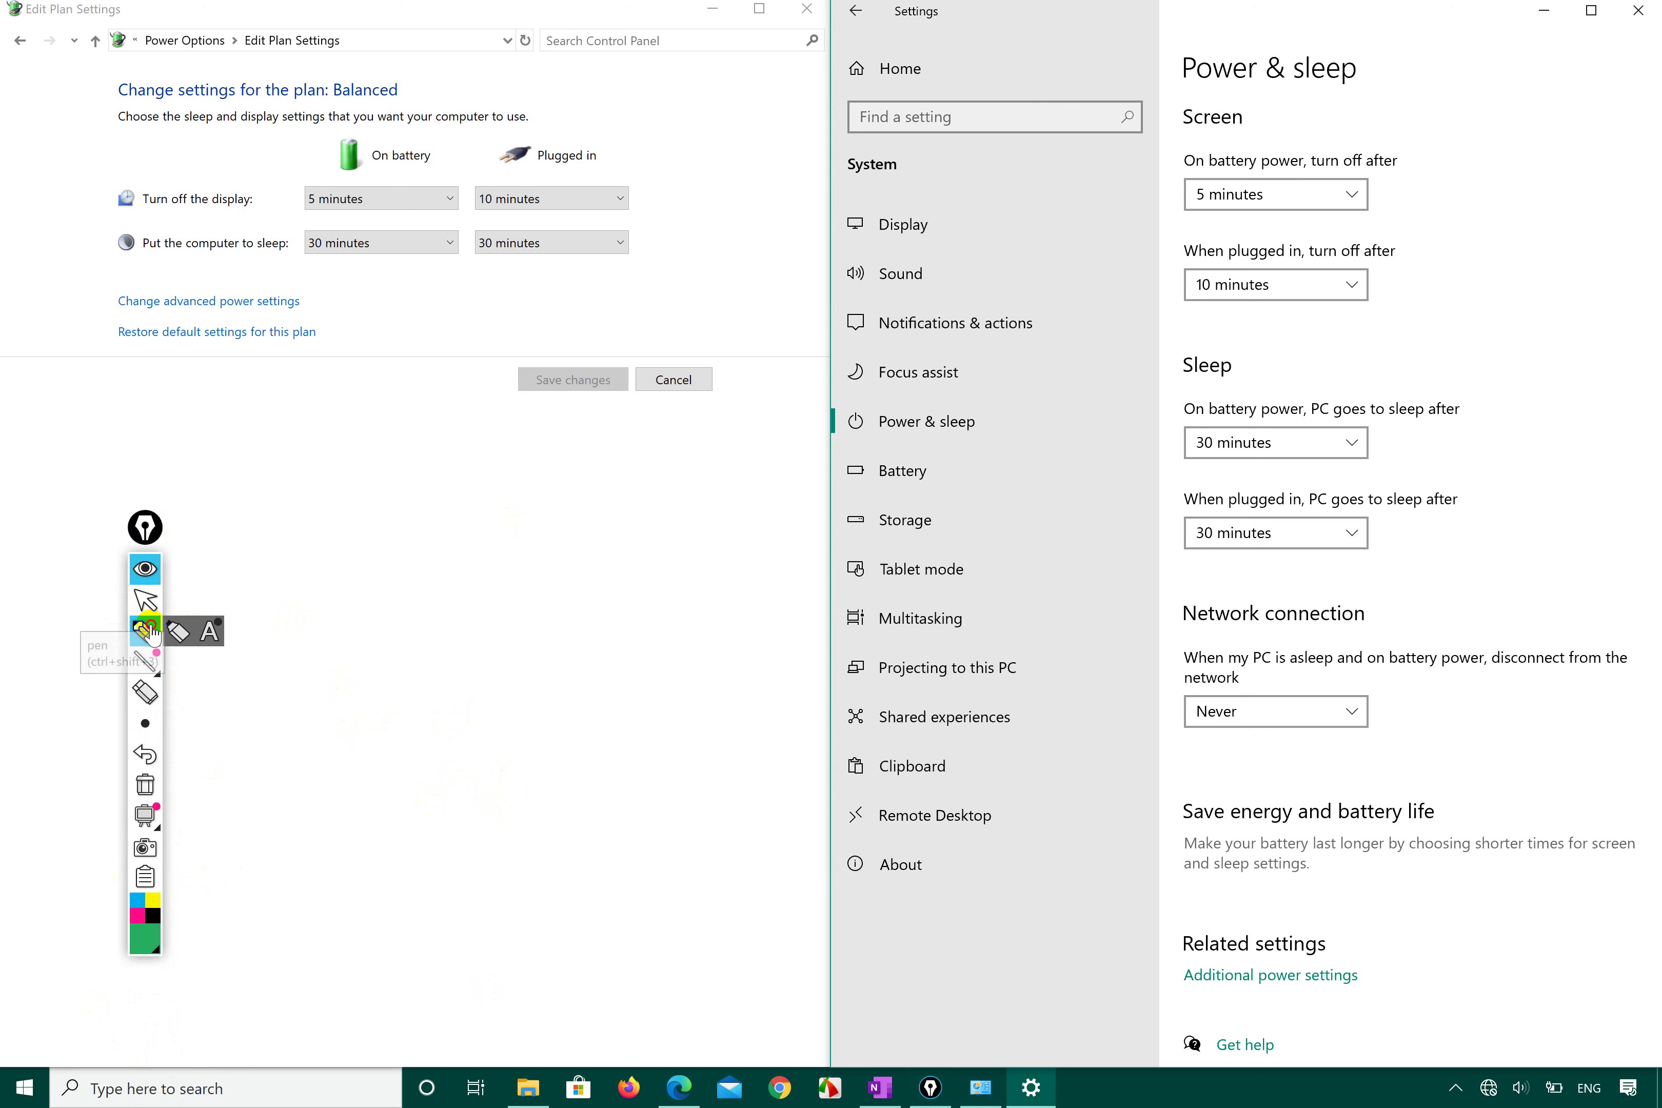
left_click(178, 632)
mouse_move(290, 598)
left_mouse_down()
mouse_move(359, 573)
mouse_move(285, 629)
left_mouse_up()
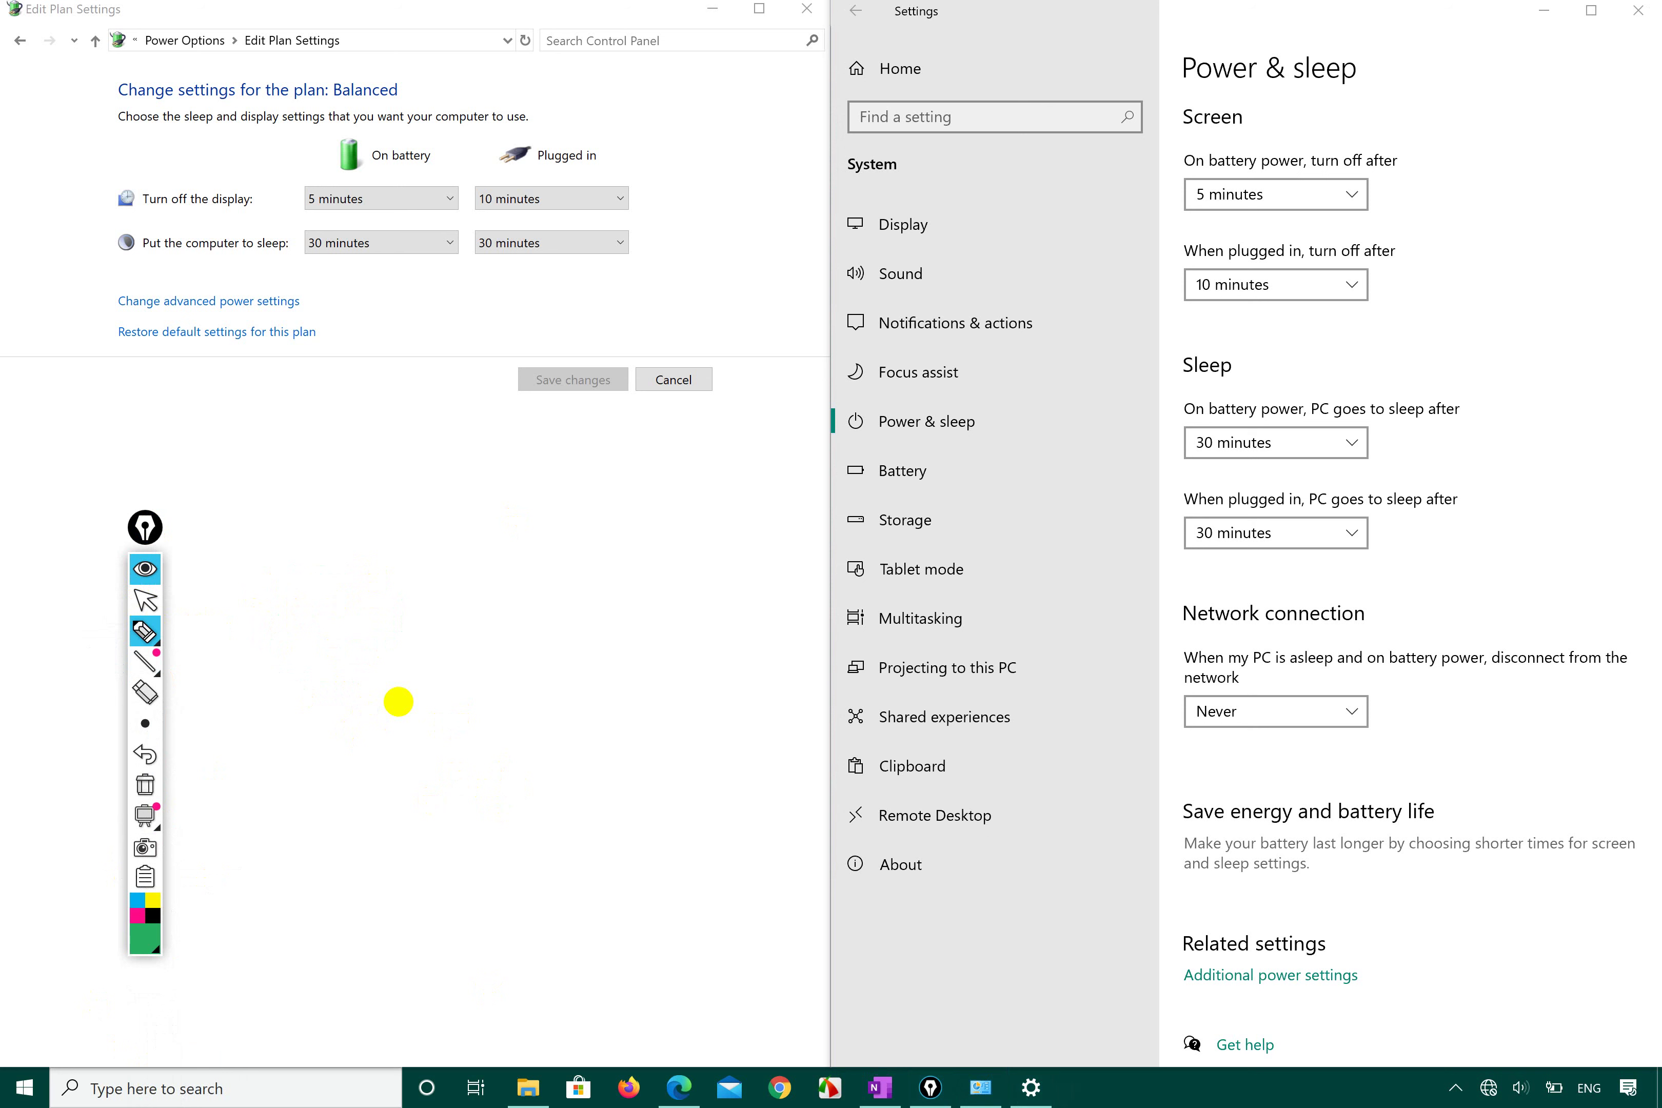
- Underline Turn off the display and the Screen heading, and circle the matching battery and plugged-in display times in both windows
left_click_drag(86, 208, 304, 219)
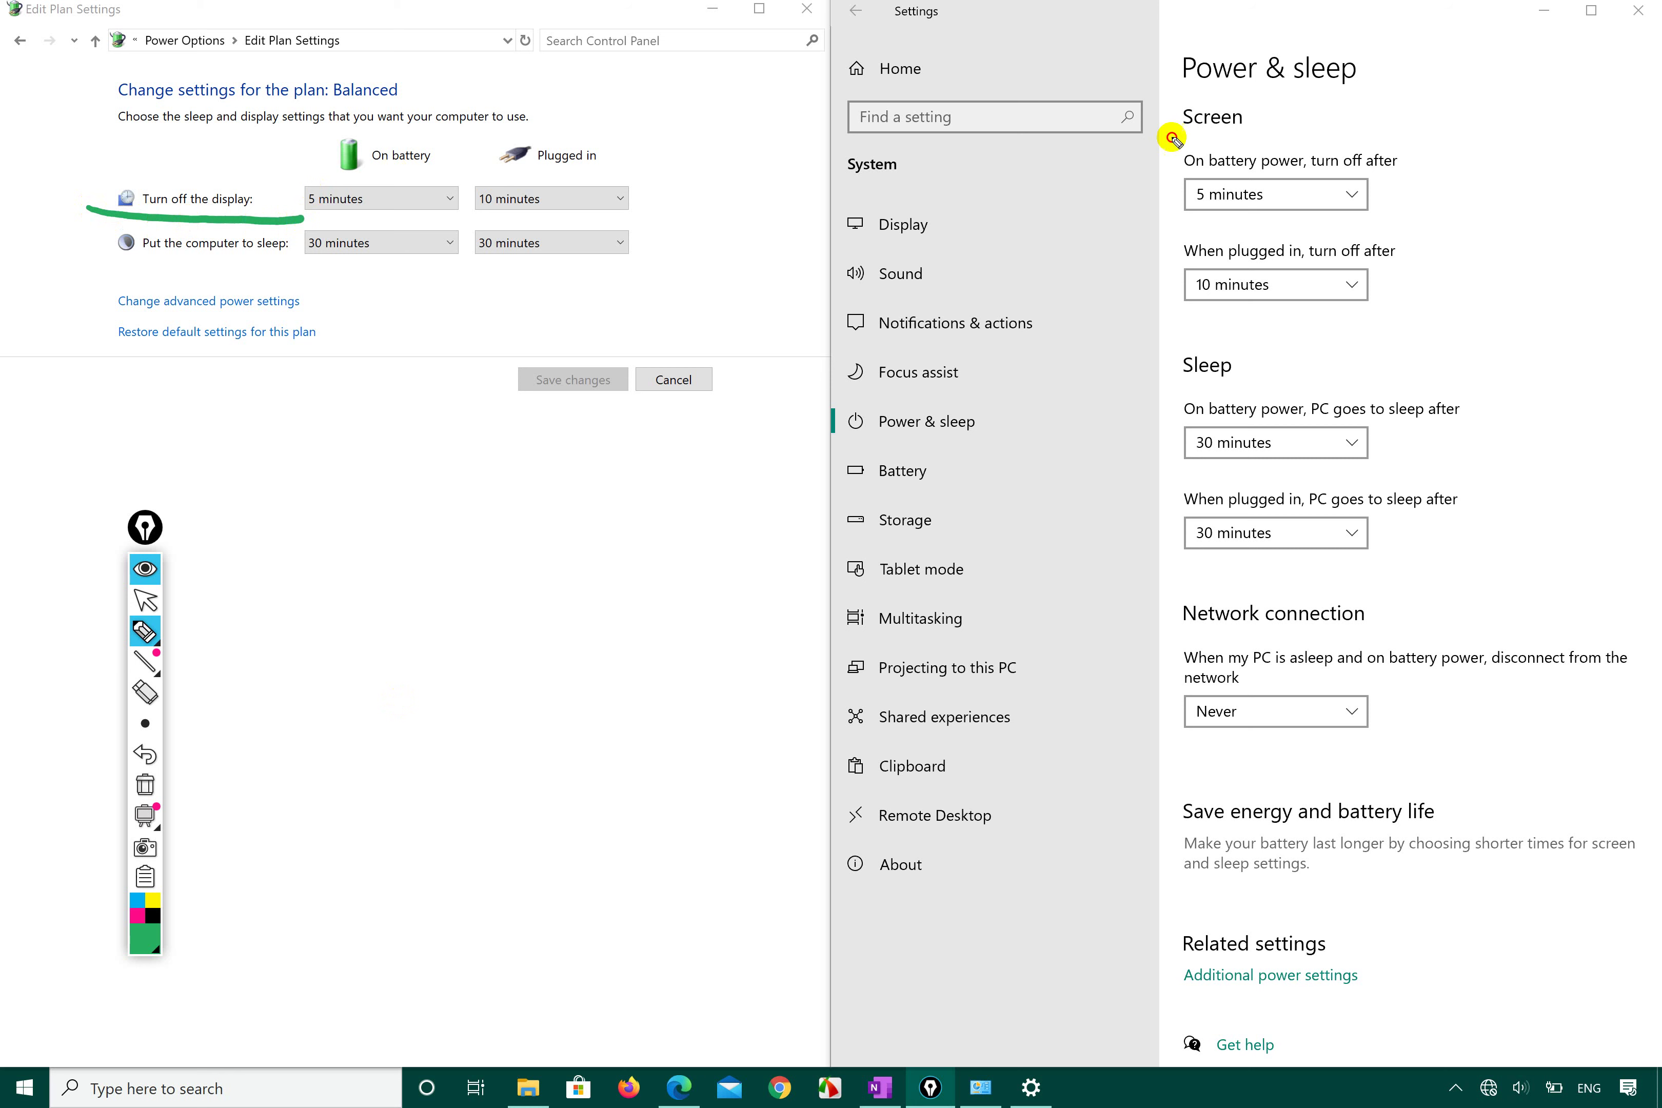
left_click_drag(1166, 141, 1303, 134)
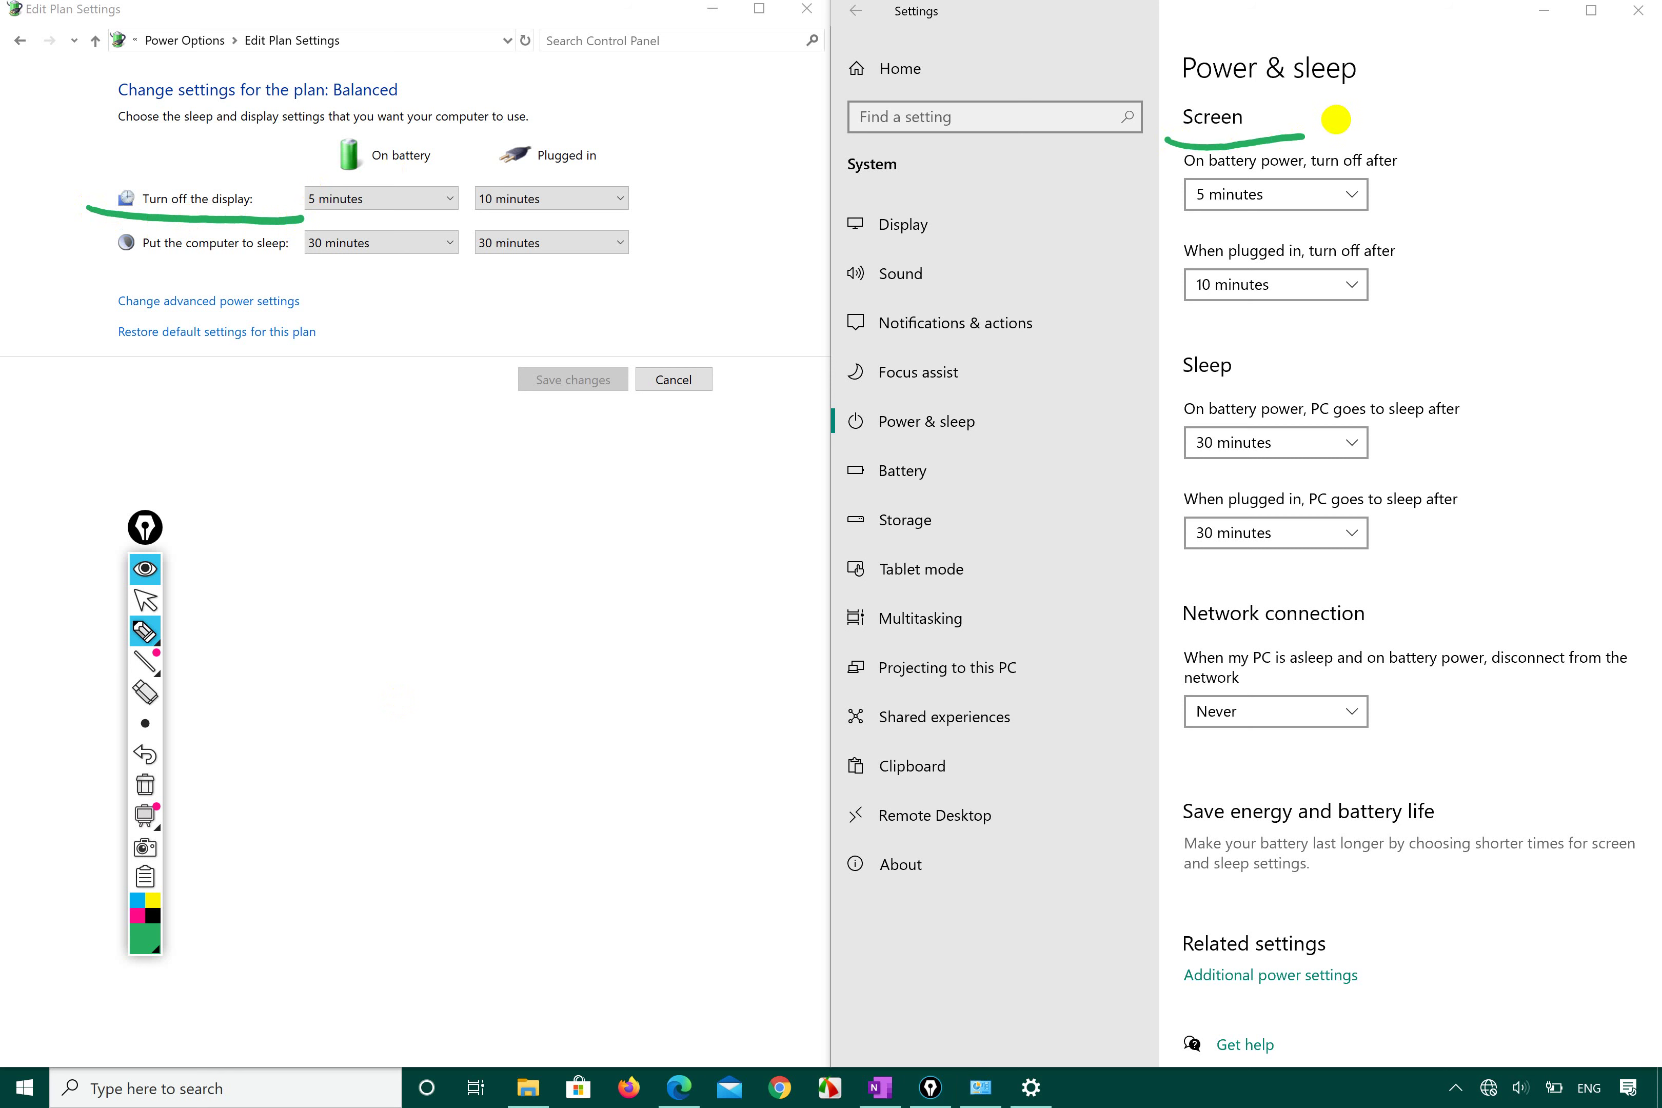
mouse_move(279, 220)
left_mouse_down()
mouse_move(459, 174)
mouse_move(278, 111)
mouse_move(83, 191)
mouse_move(89, 211)
left_mouse_up()
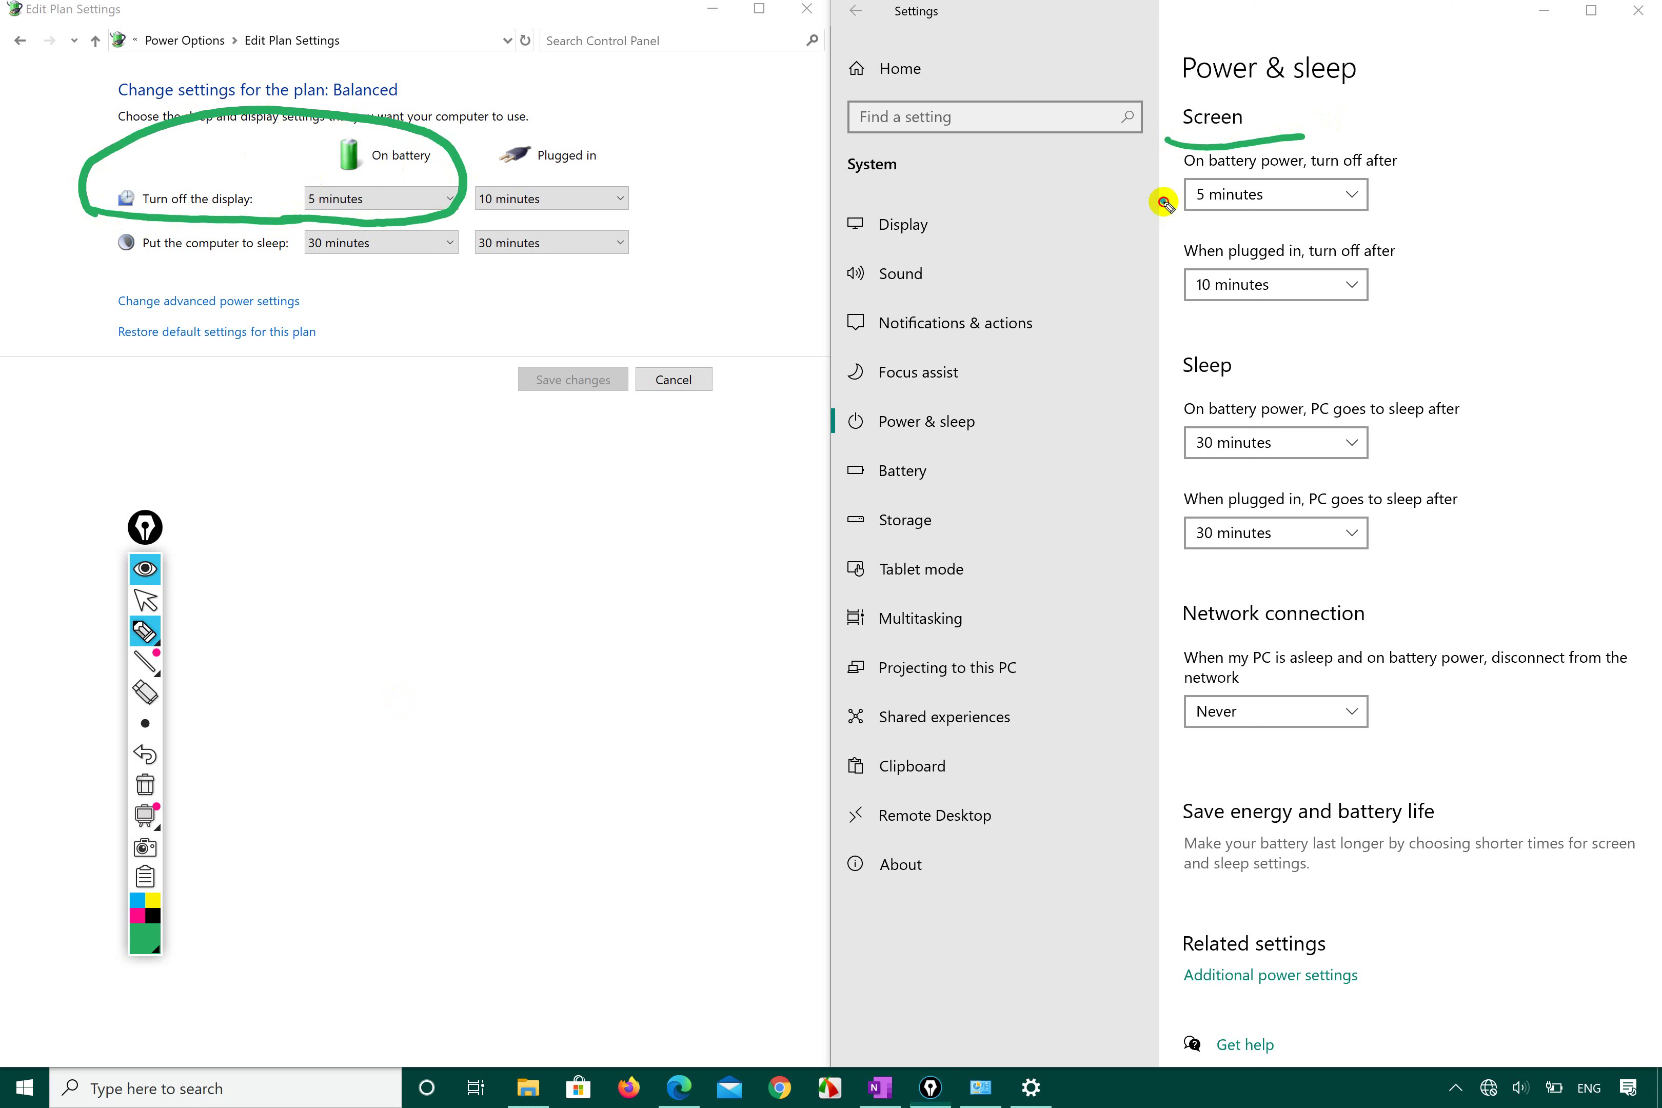
mouse_move(1162, 202)
left_mouse_down()
mouse_move(1327, 232)
mouse_move(1322, 130)
left_mouse_up()
left_click_drag(1179, 170, 1191, 212)
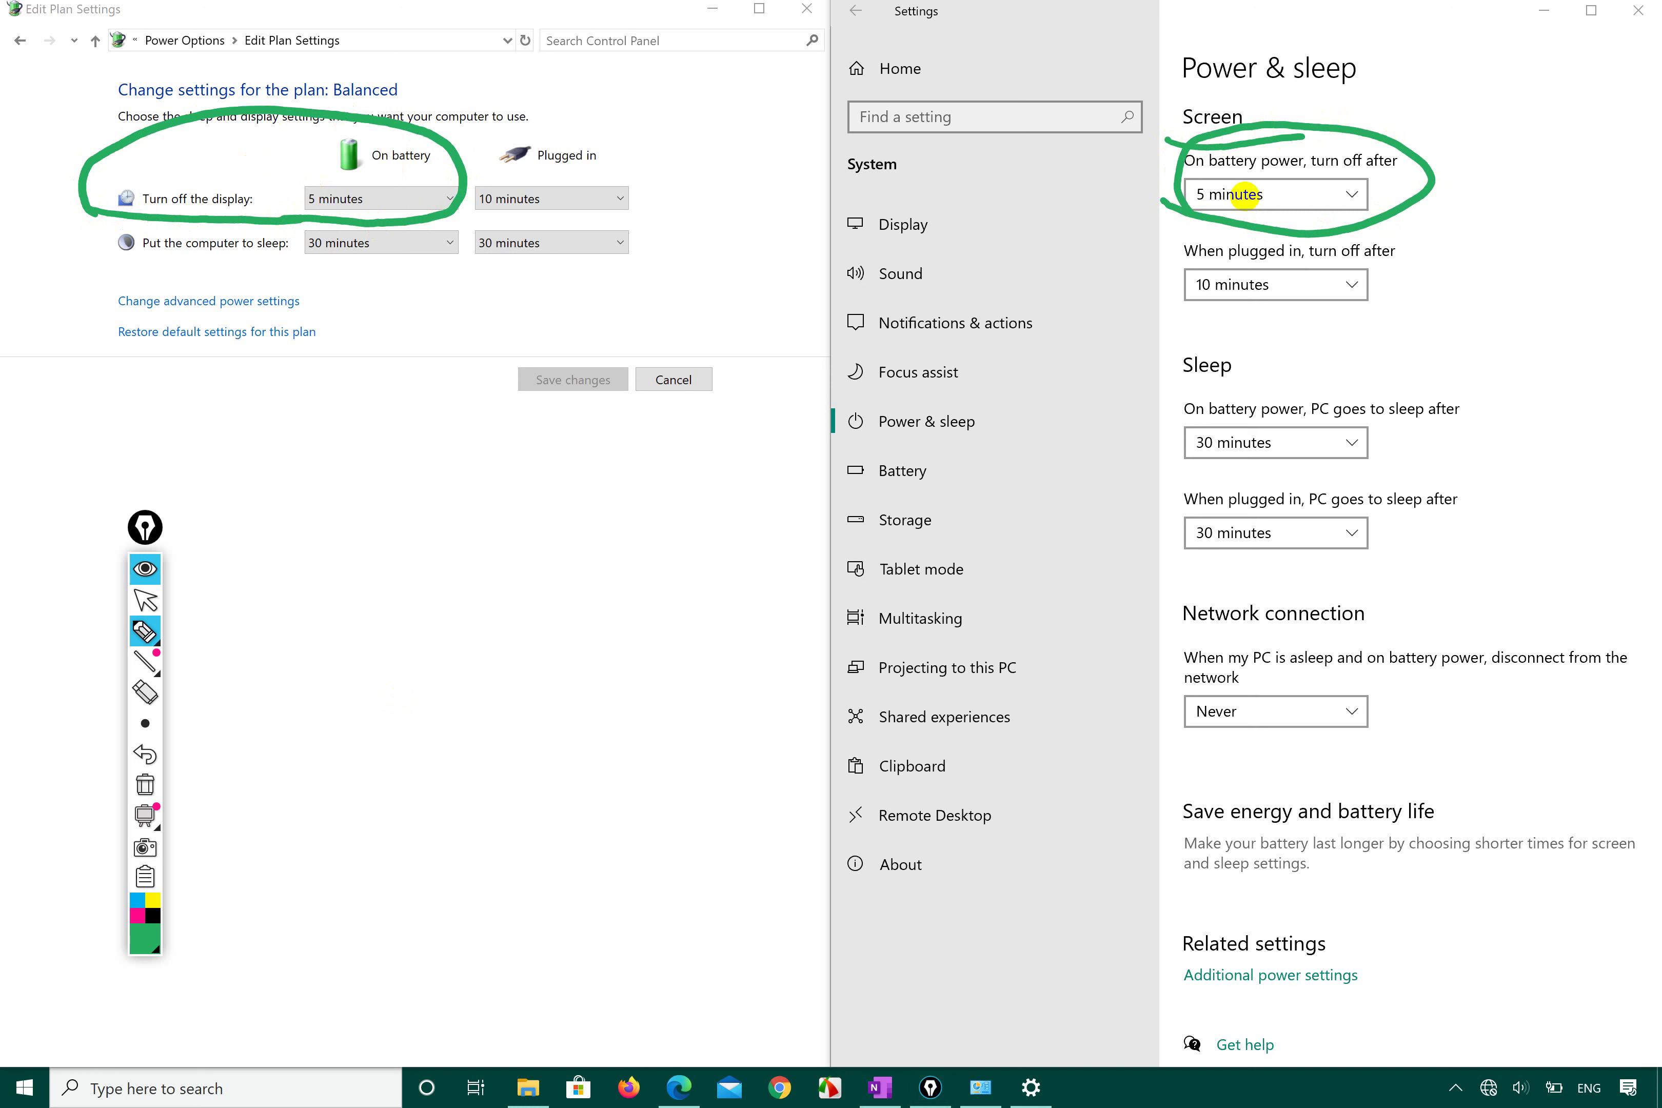
mouse_move(457, 212)
left_mouse_down()
mouse_move(679, 173)
mouse_move(461, 214)
left_mouse_up()
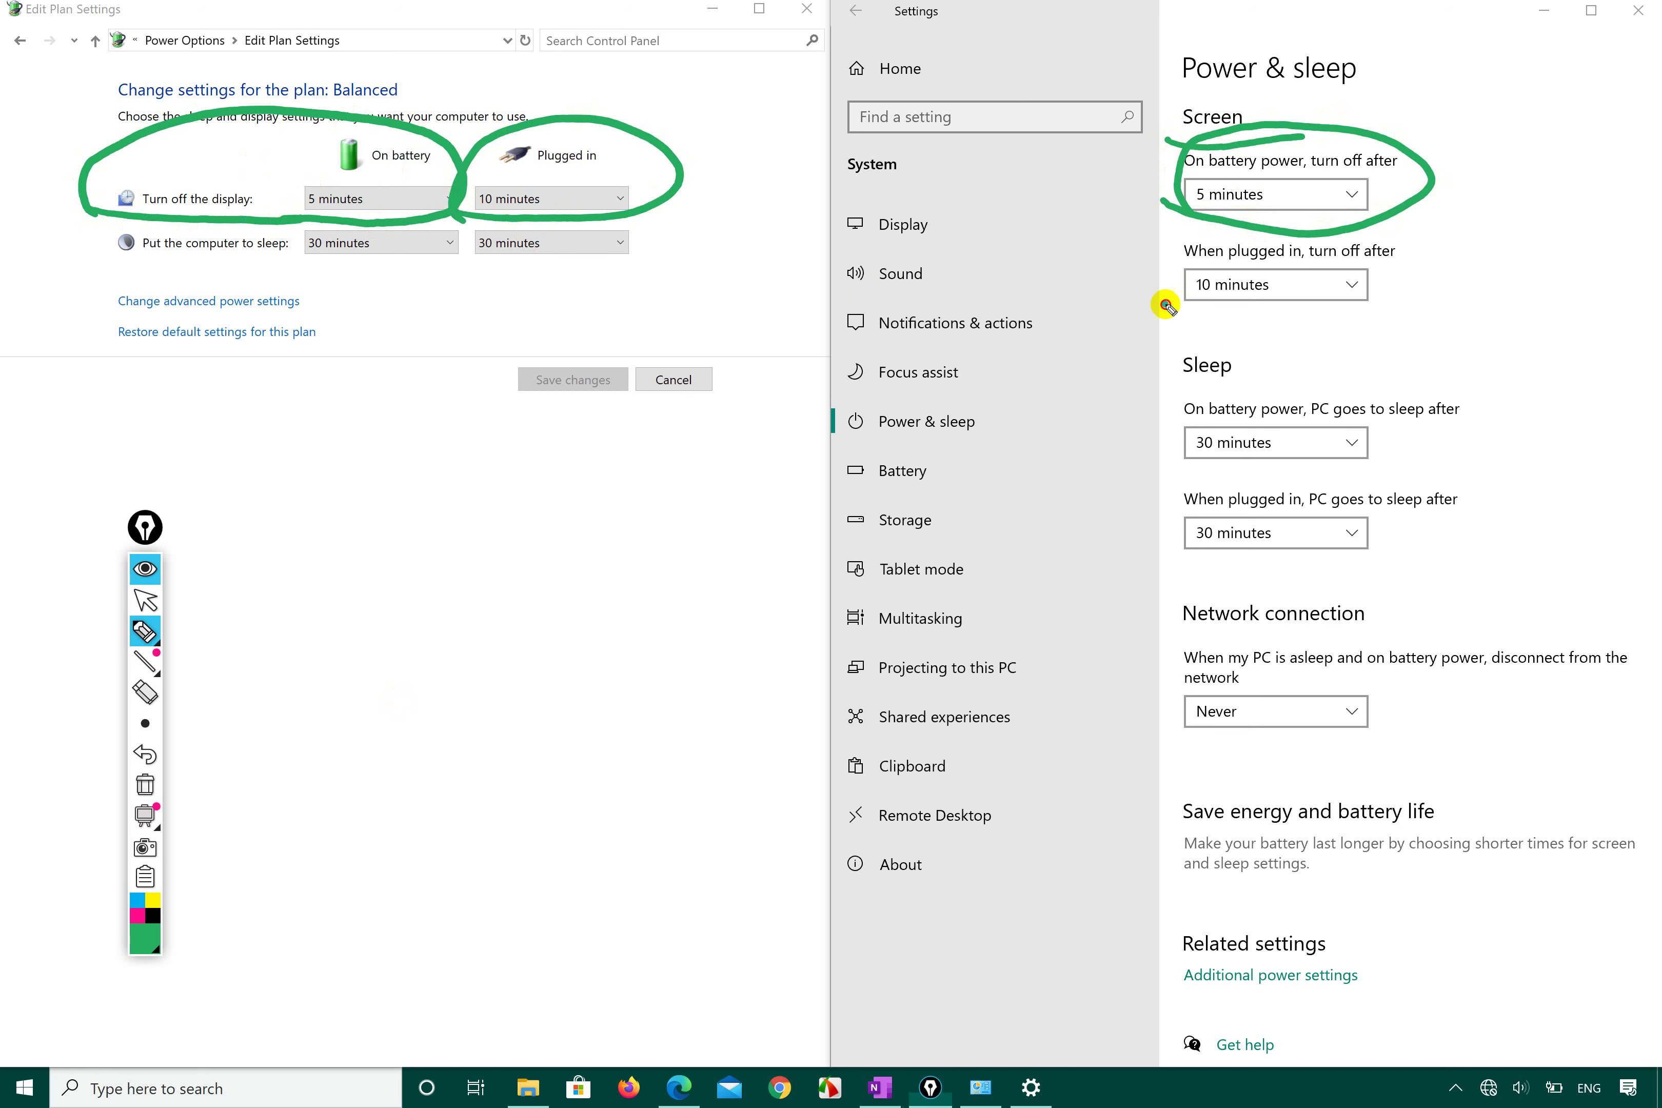
mouse_move(1164, 304)
left_mouse_down()
mouse_move(1406, 325)
mouse_move(1208, 219)
mouse_move(1190, 306)
left_mouse_up()
- Erase the circles around the Edit Plan display times and mark the battery and plugged-in sleep times in both windows
right_click(497, 219)
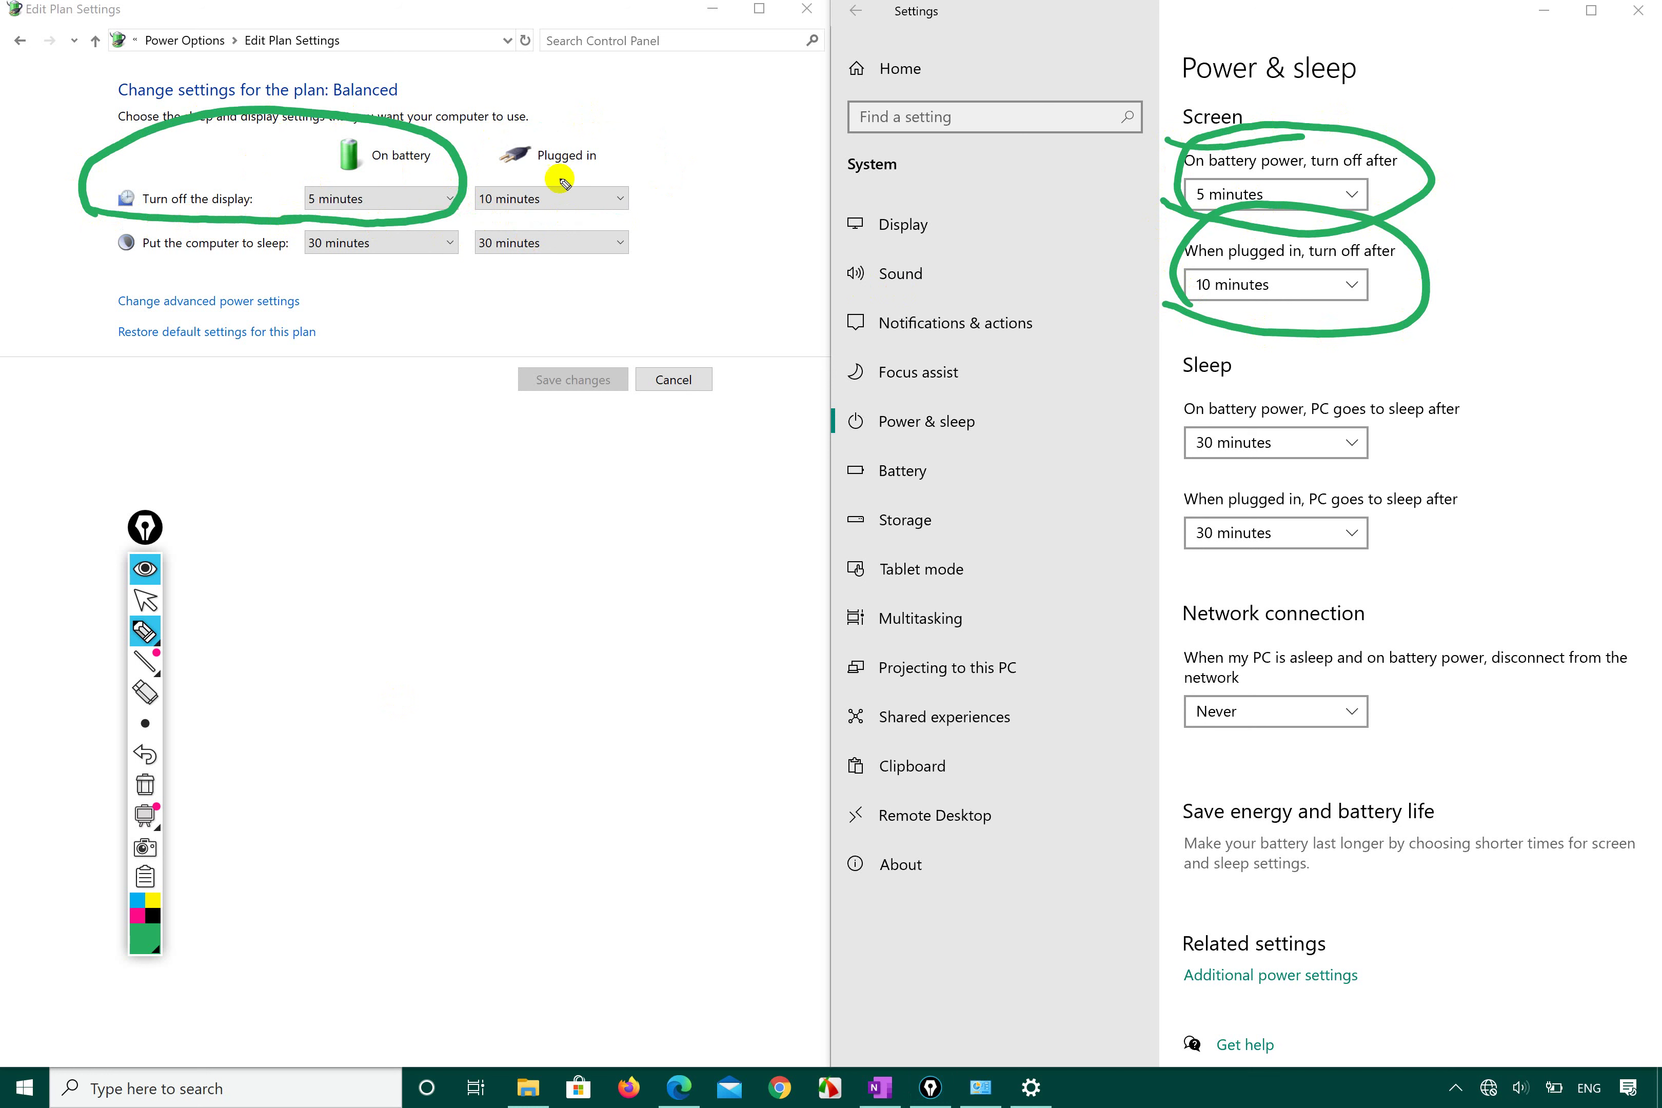
right_click(463, 172)
mouse_move(93, 252)
left_mouse_down()
mouse_move(200, 272)
mouse_move(589, 273)
left_mouse_up()
mouse_move(315, 266)
left_mouse_down()
mouse_move(282, 239)
mouse_move(408, 213)
mouse_move(468, 261)
mouse_move(450, 243)
left_mouse_up()
mouse_move(1180, 480)
left_mouse_down()
mouse_move(1388, 469)
mouse_move(1220, 383)
mouse_move(1164, 461)
left_mouse_up()
mouse_move(685, 238)
left_mouse_down()
mouse_move(583, 214)
mouse_move(614, 272)
left_mouse_up()
left_click_drag(1397, 518, 1401, 530)
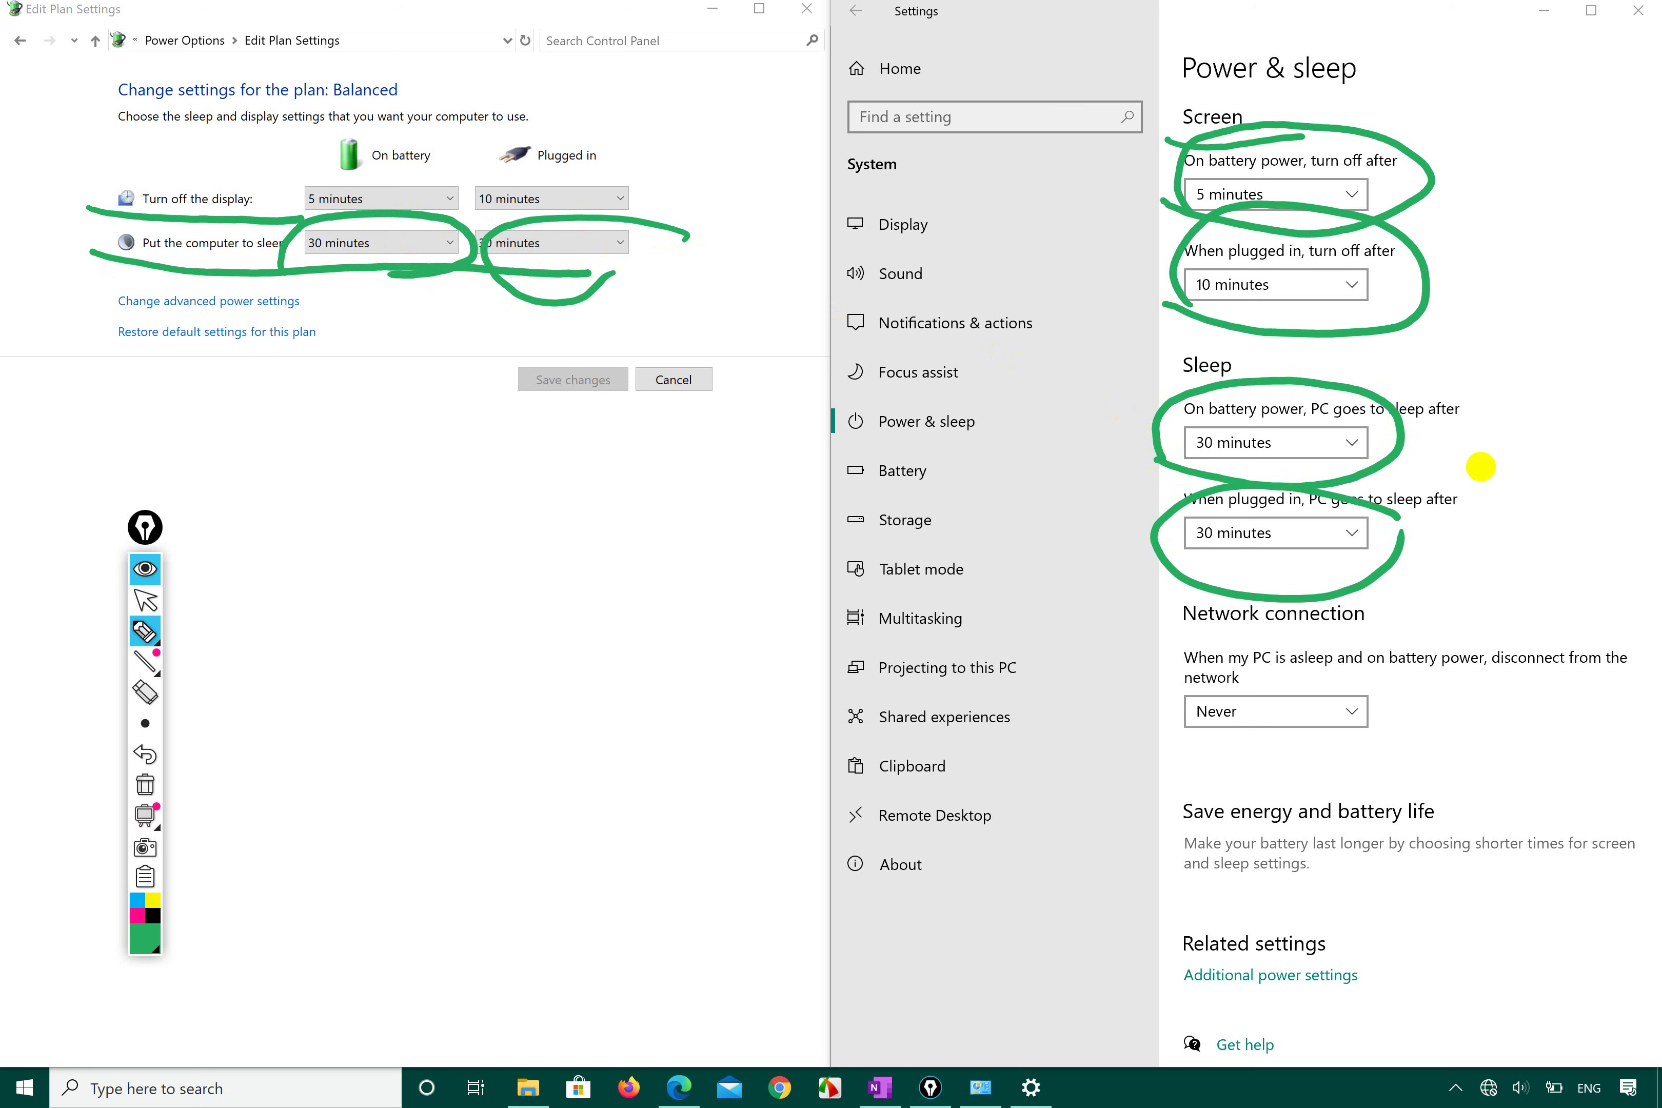
- Switch back to the normal cursor and set the screen to turn off after 20 minutes when plugged in on Power & sleep
left_click(146, 601)
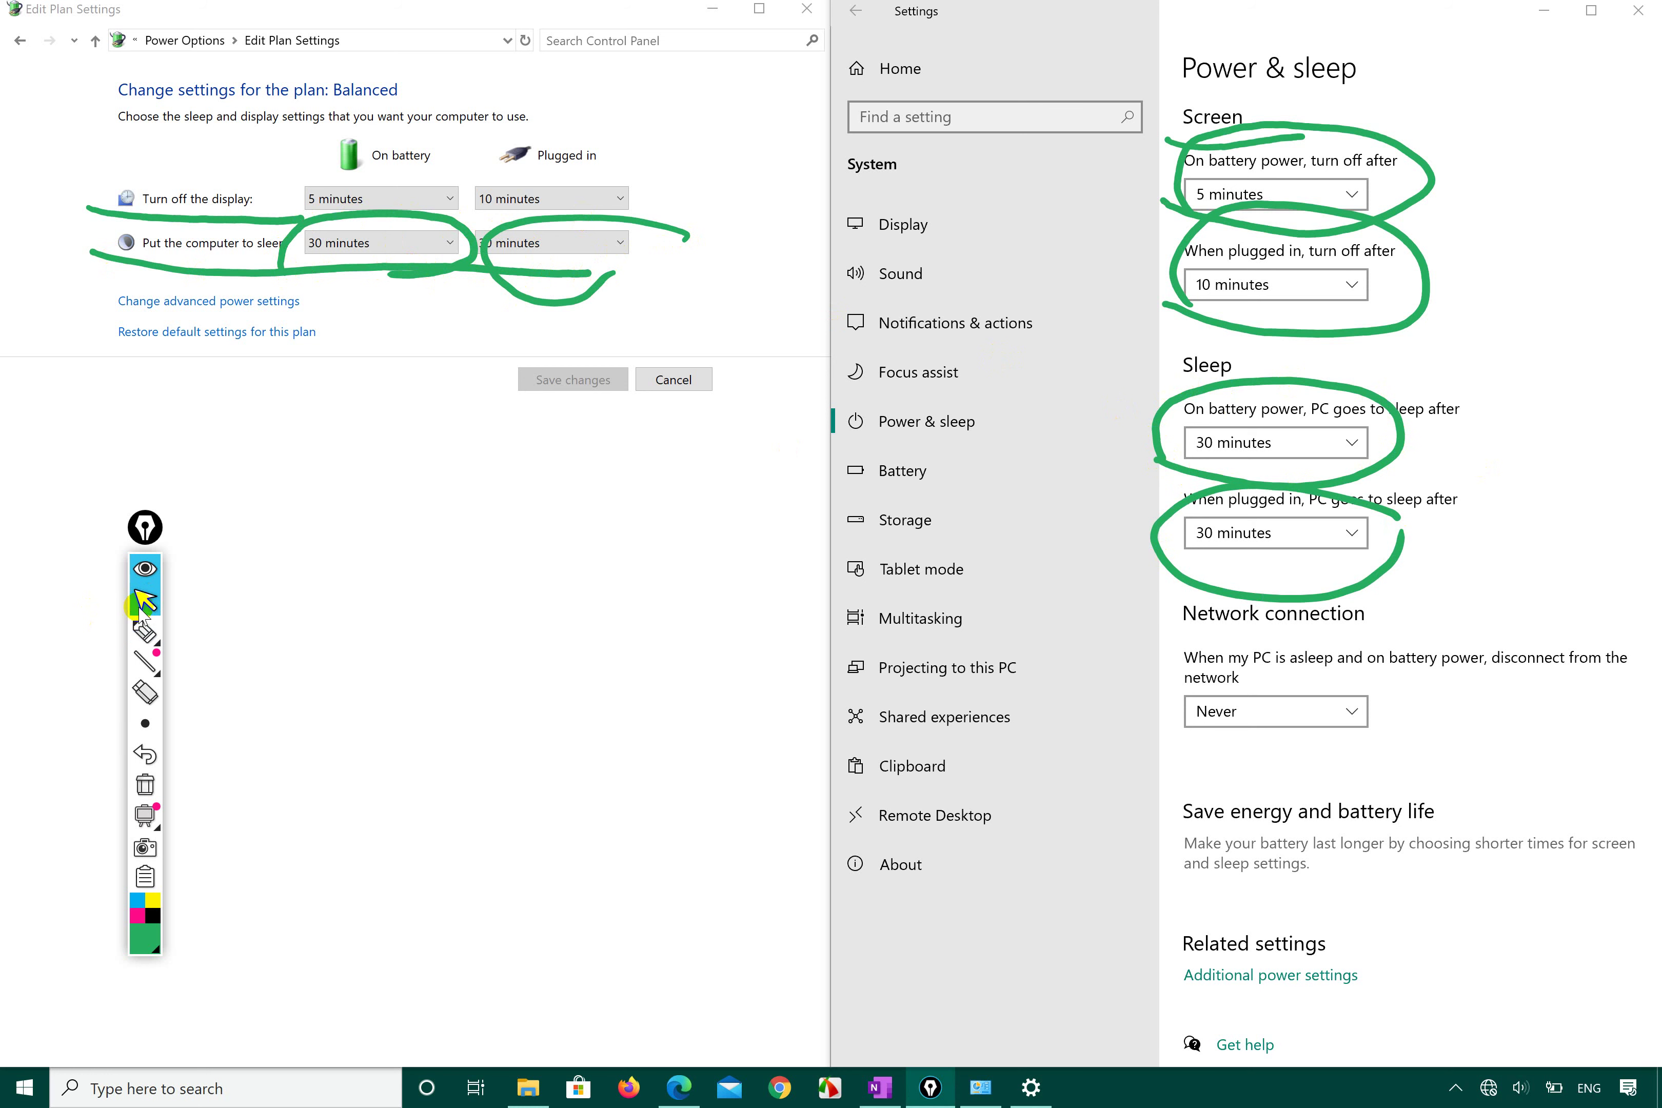
left_click(1309, 289)
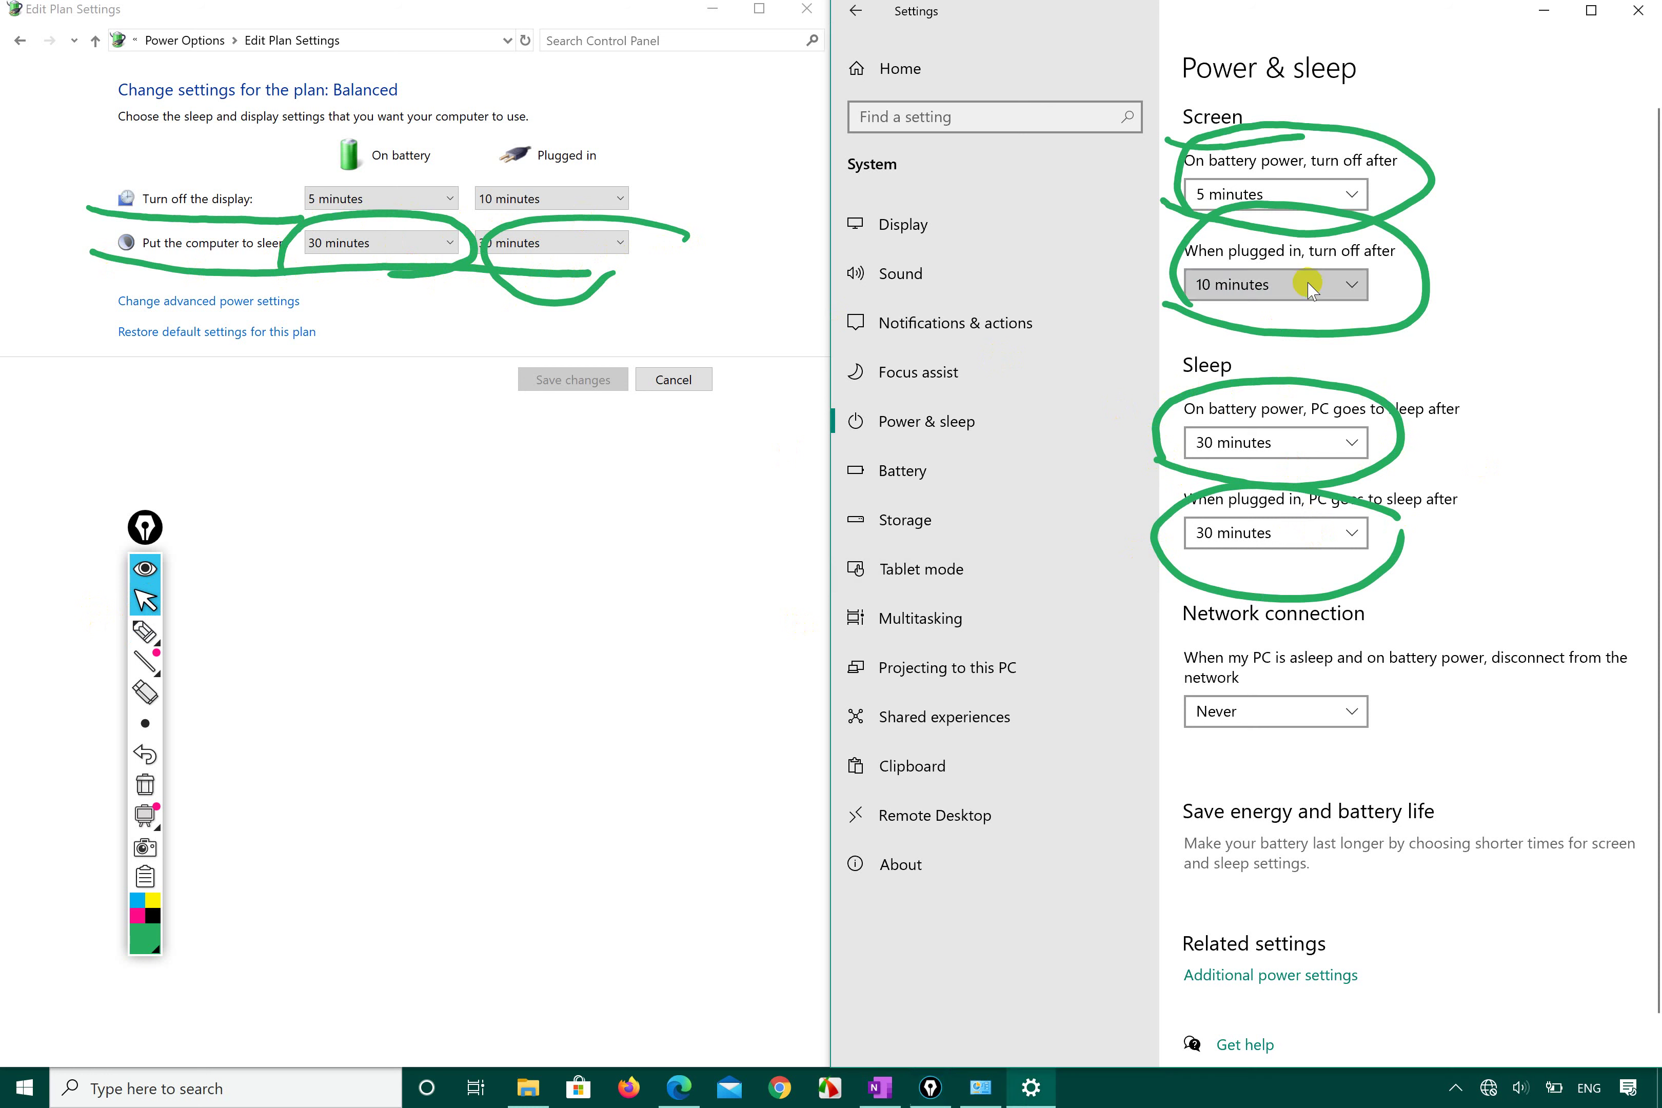
left_click(1238, 350)
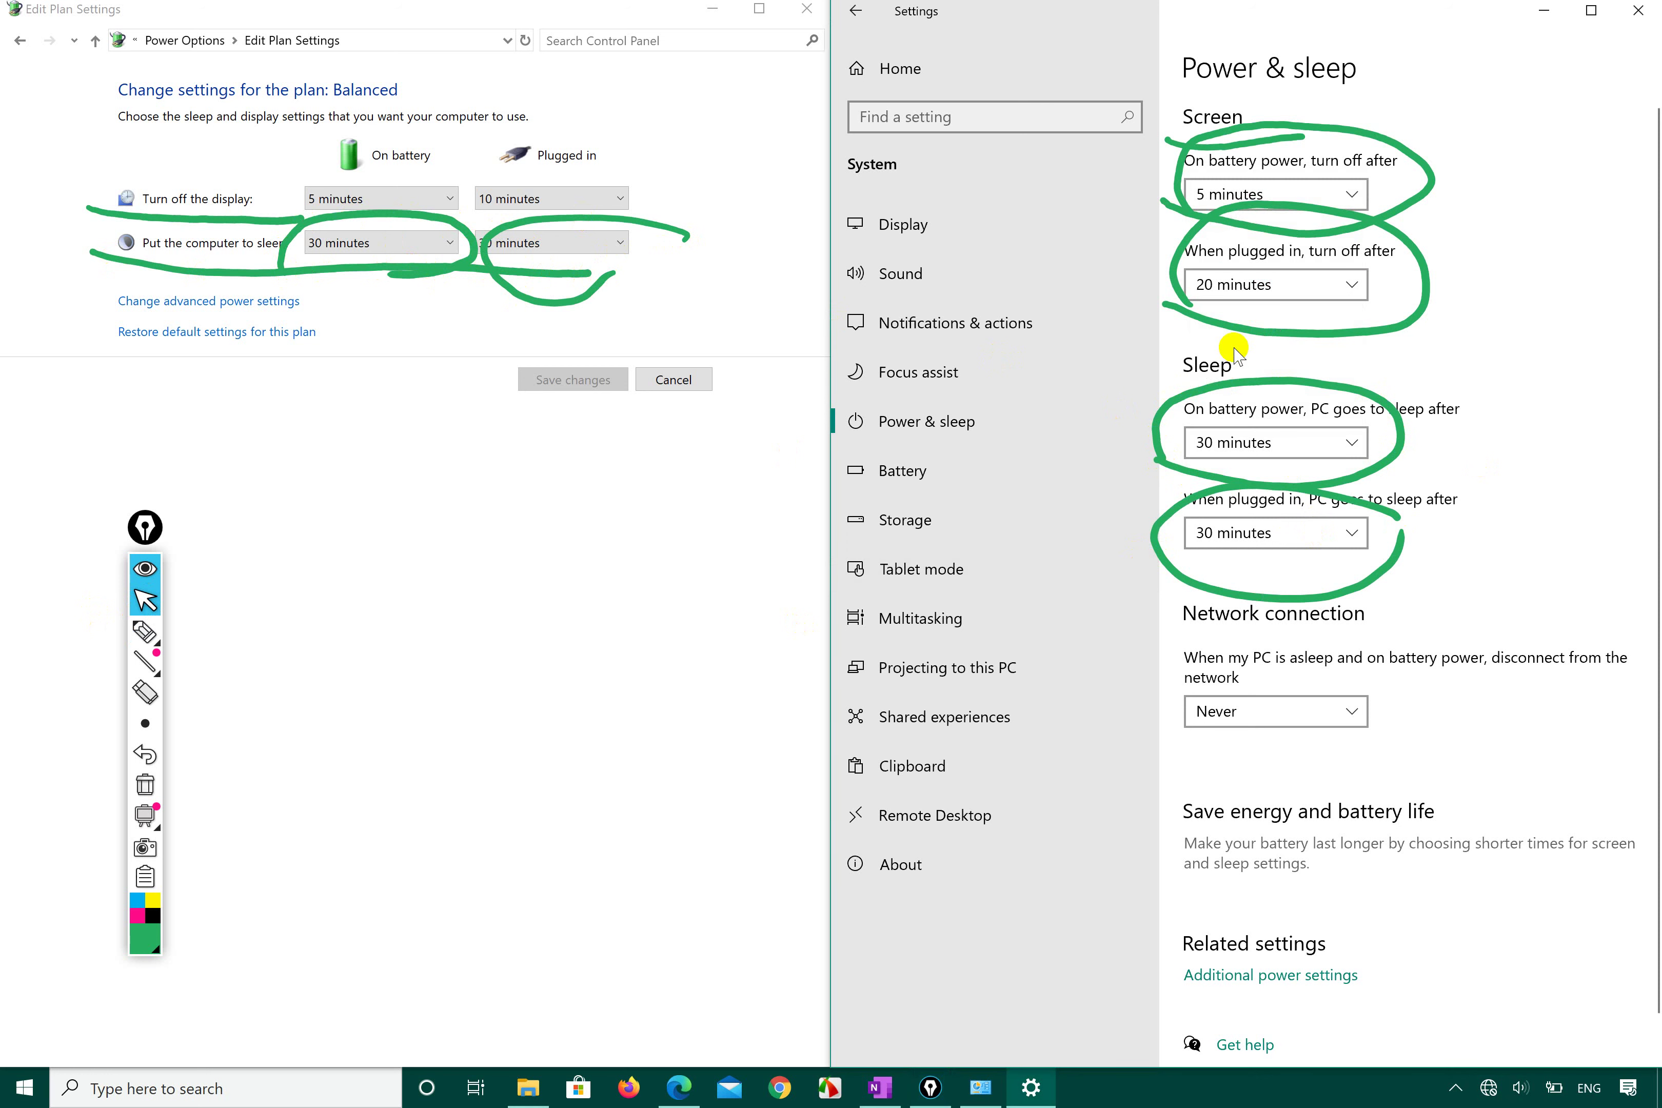
scroll(1422, 329, "down", 1)
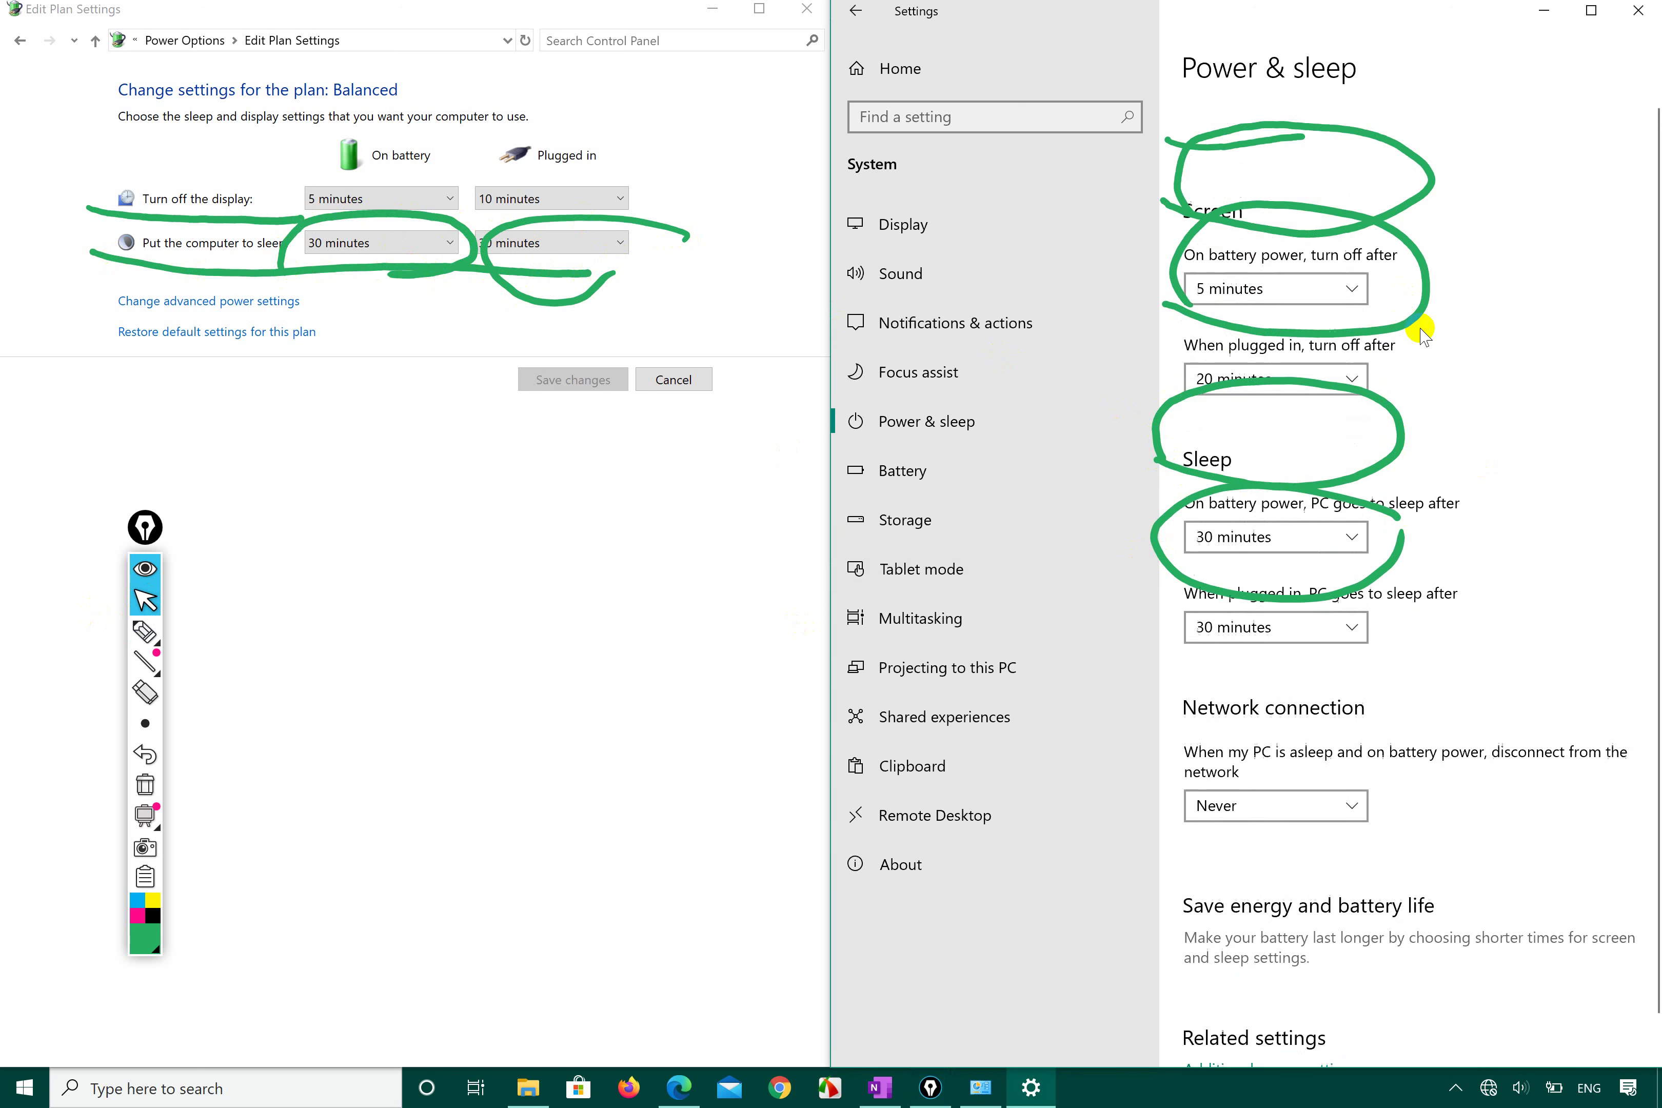
- Return to Power Options and reopen Change when the computer sleeps to refresh the plan settings
left_click(390, 158)
left_click(364, 413)
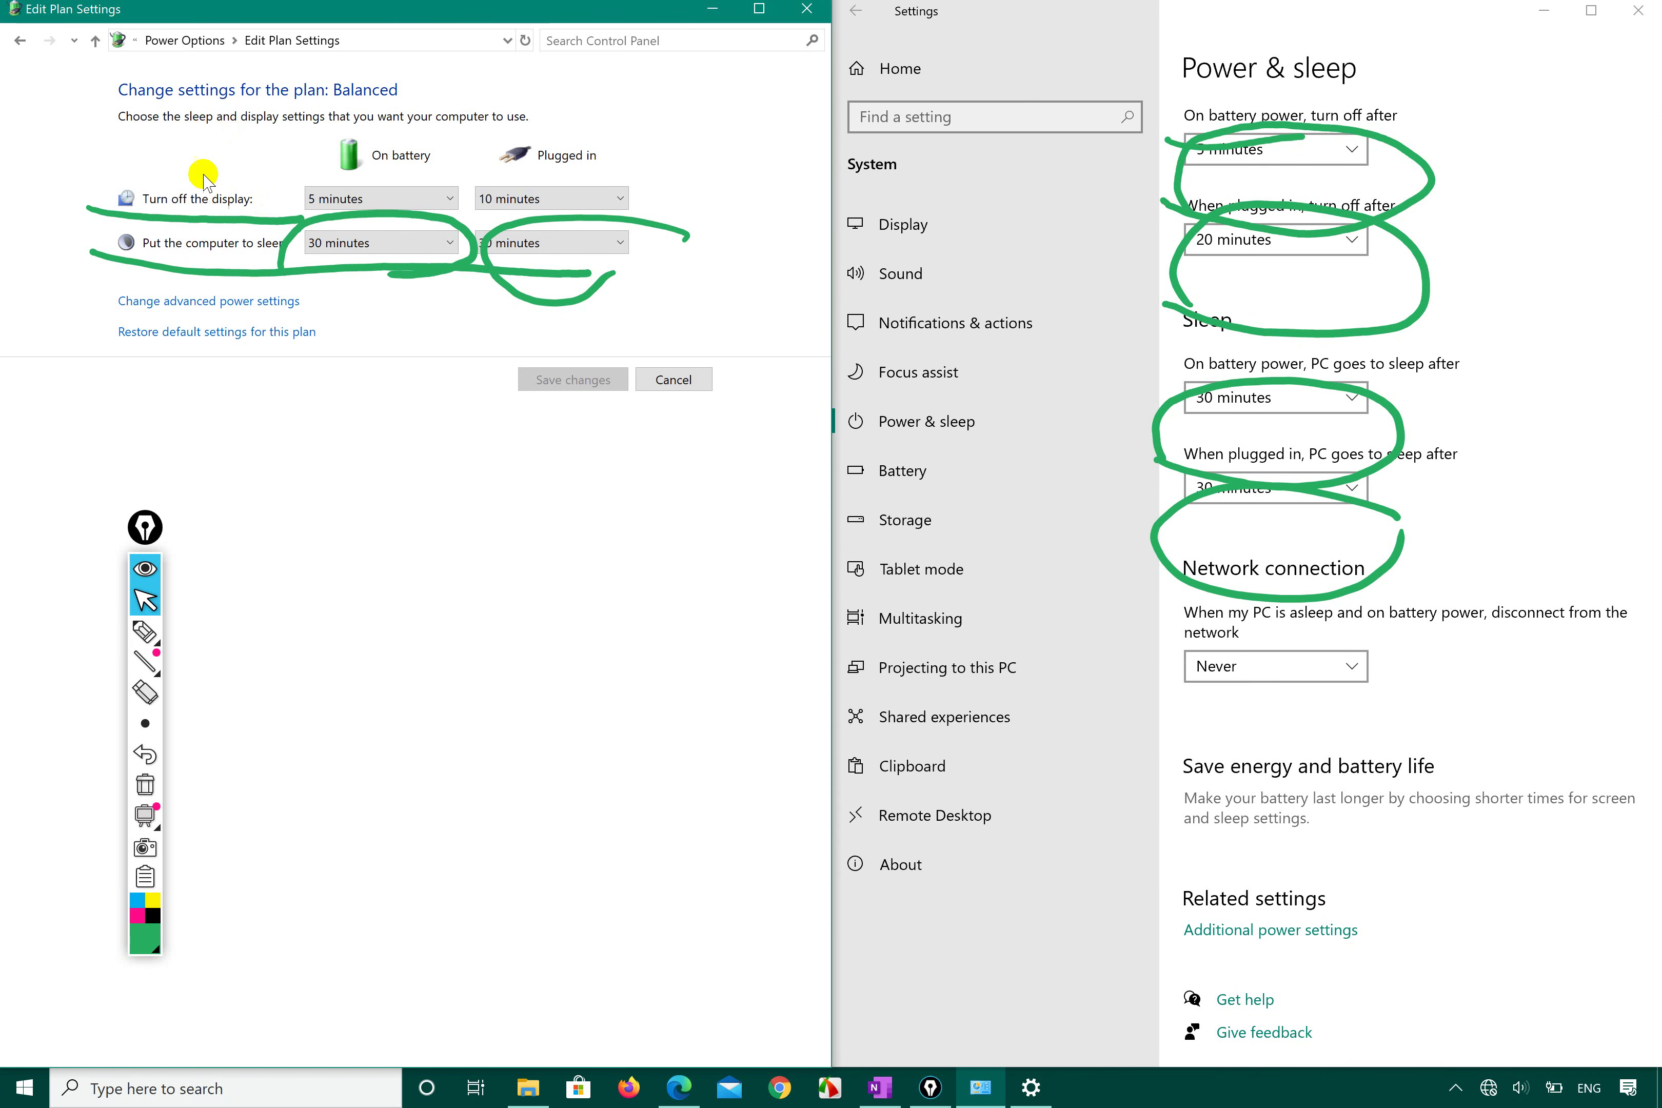
left_click(209, 42)
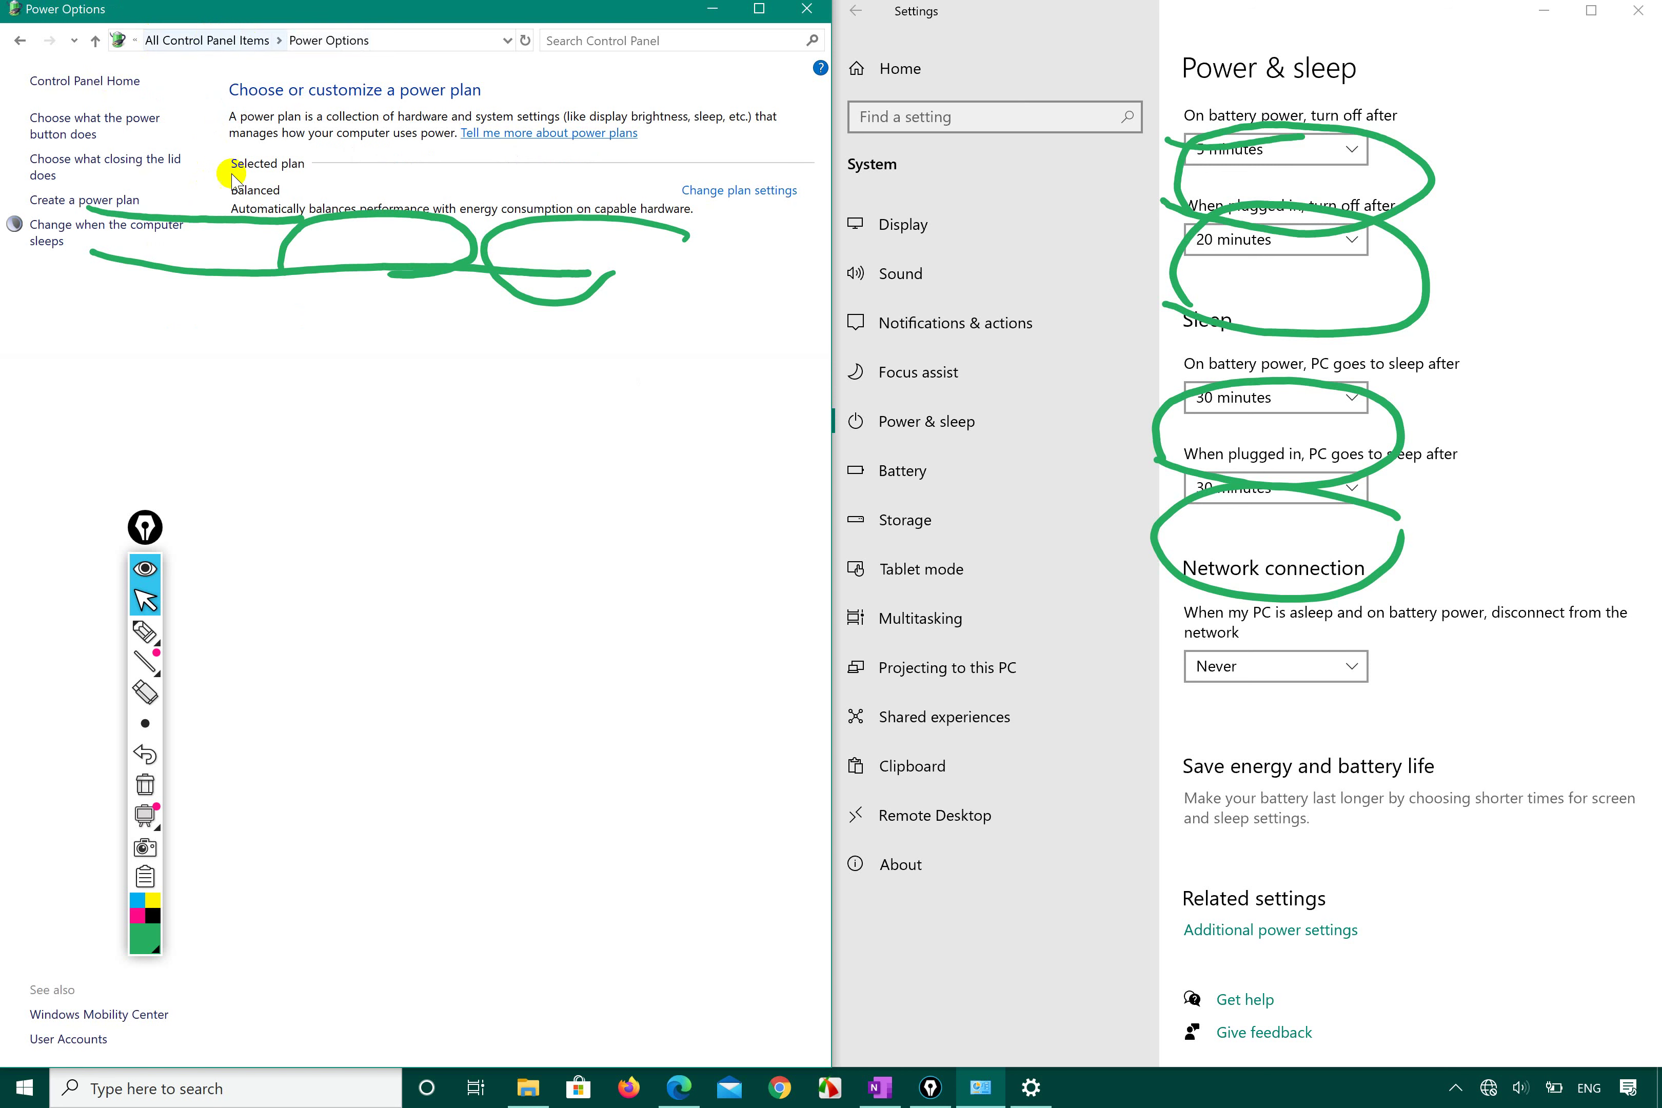
left_click(77, 230)
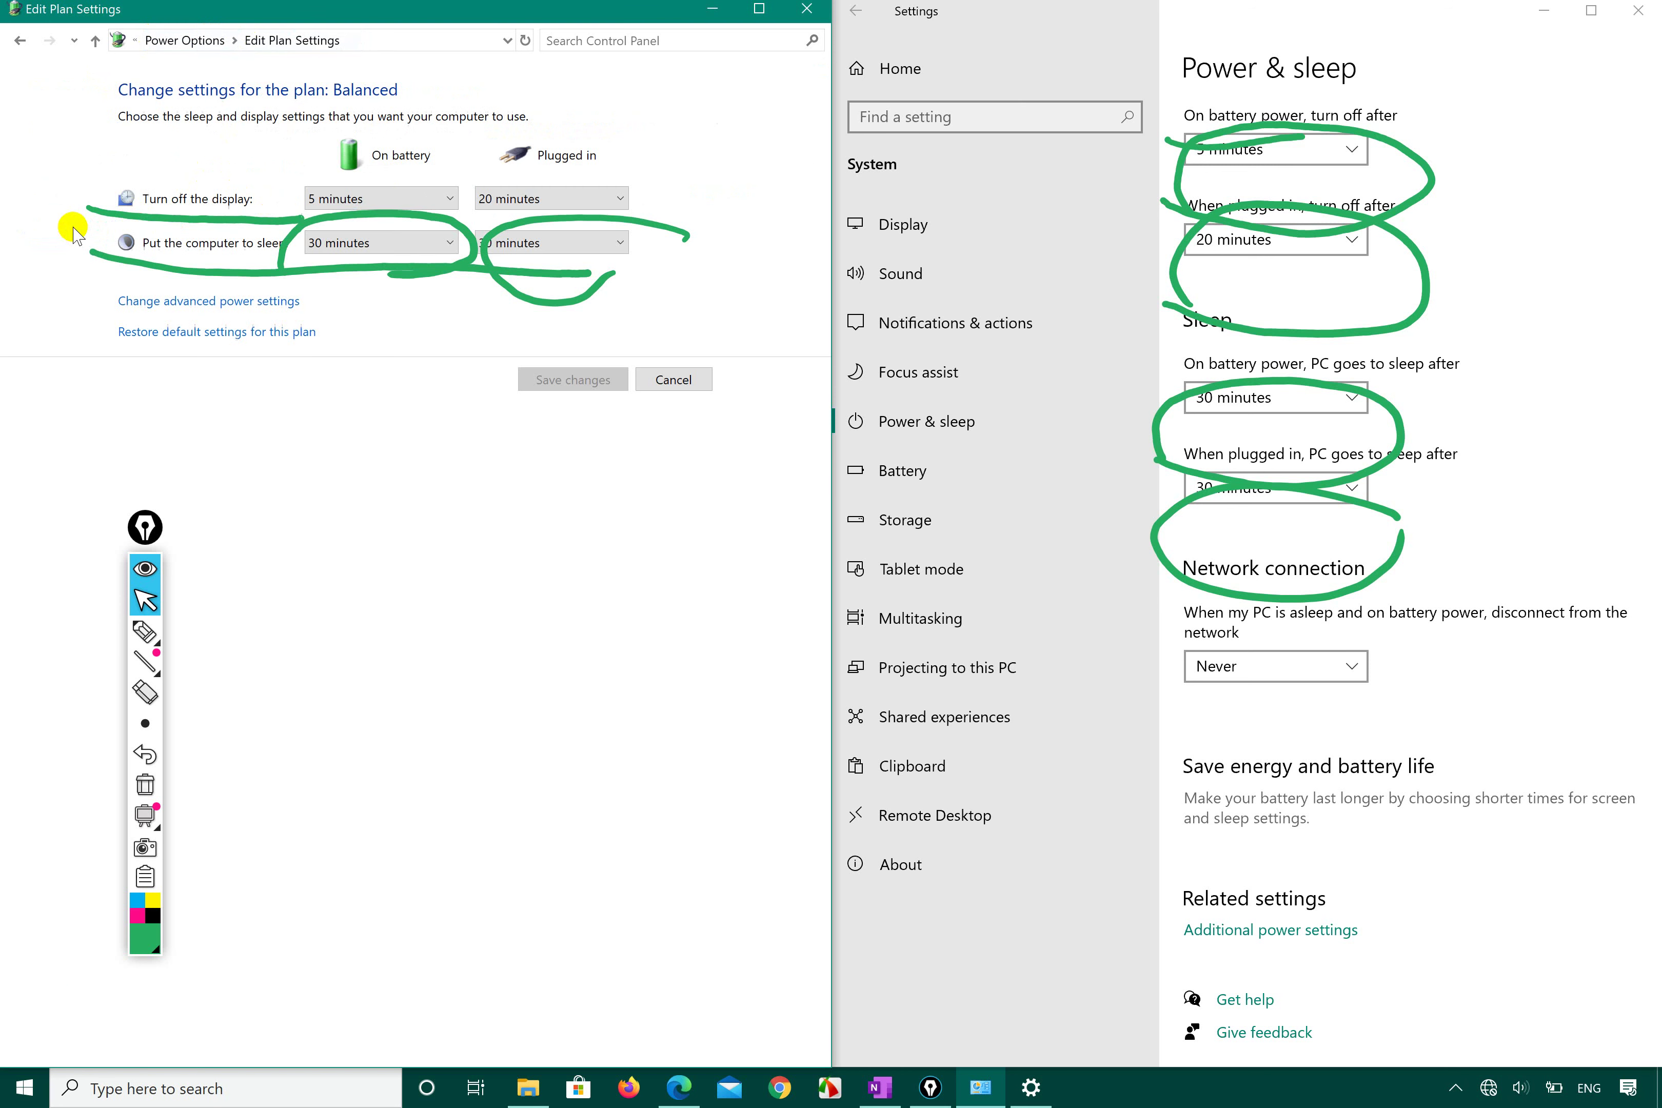
- Set the plugged-in display turn-off time to 5 hours in Edit Plan Settings without saving
left_click(519, 200)
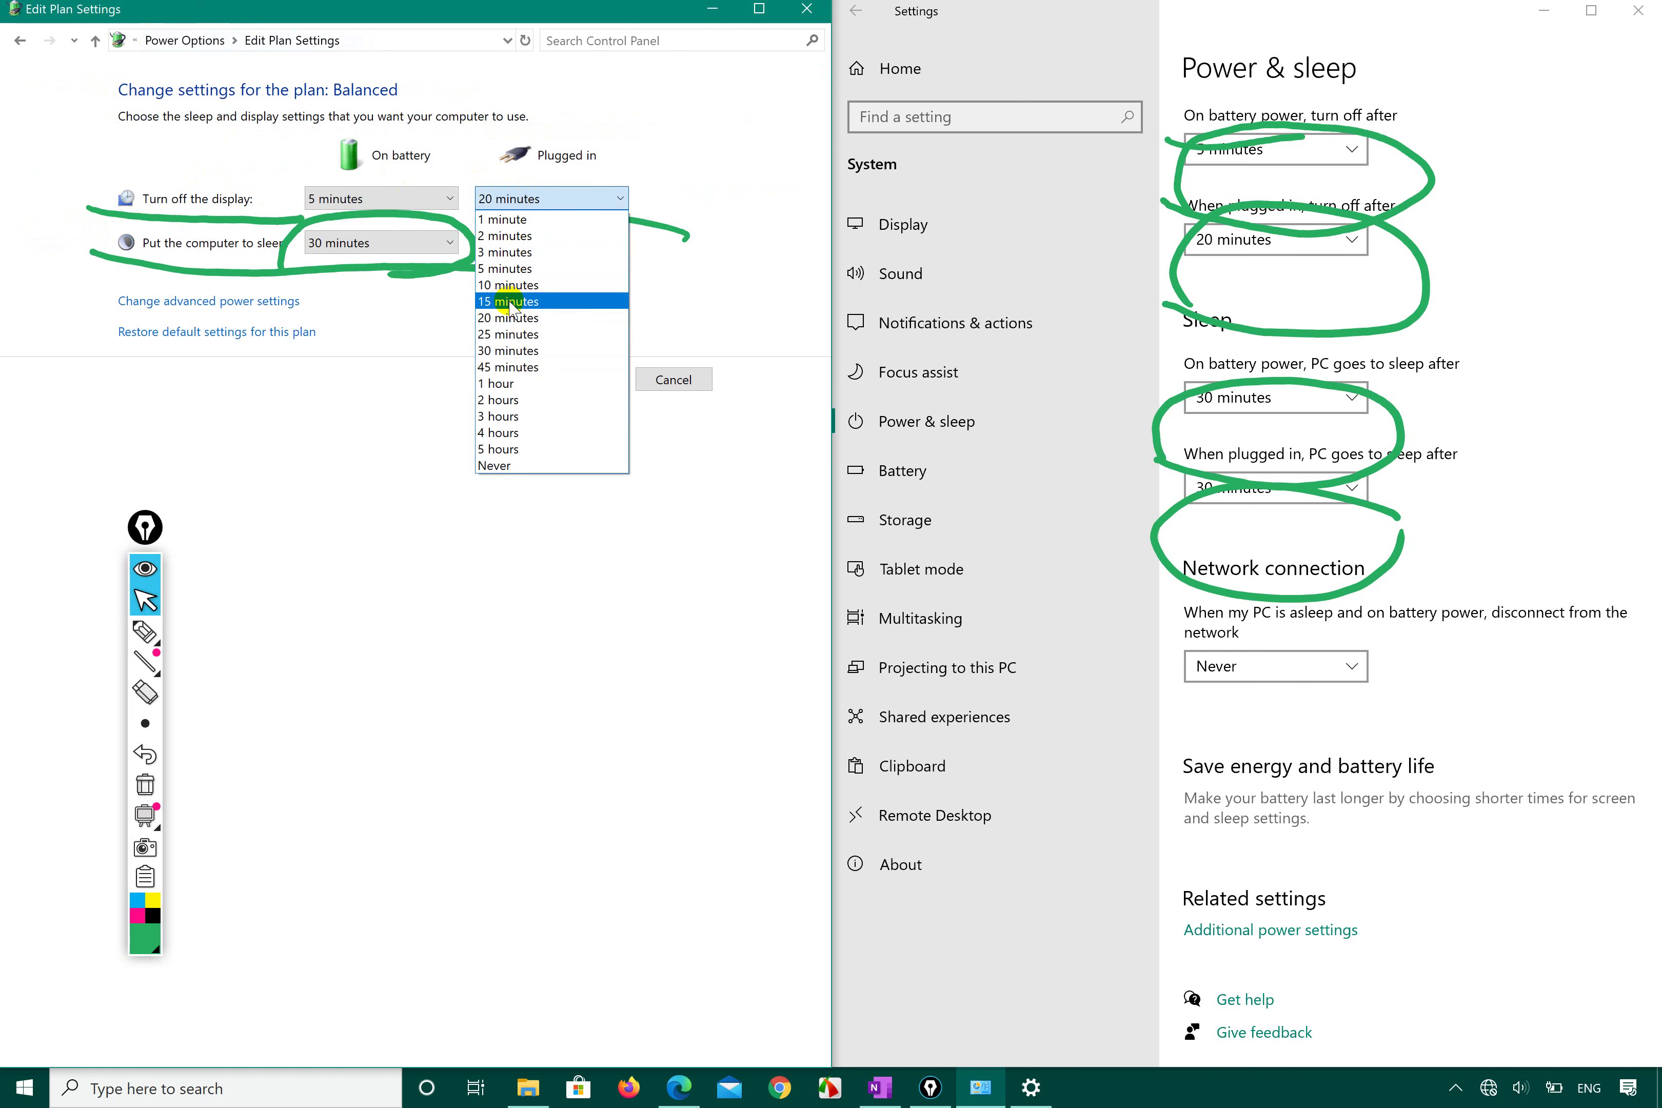
left_click(503, 449)
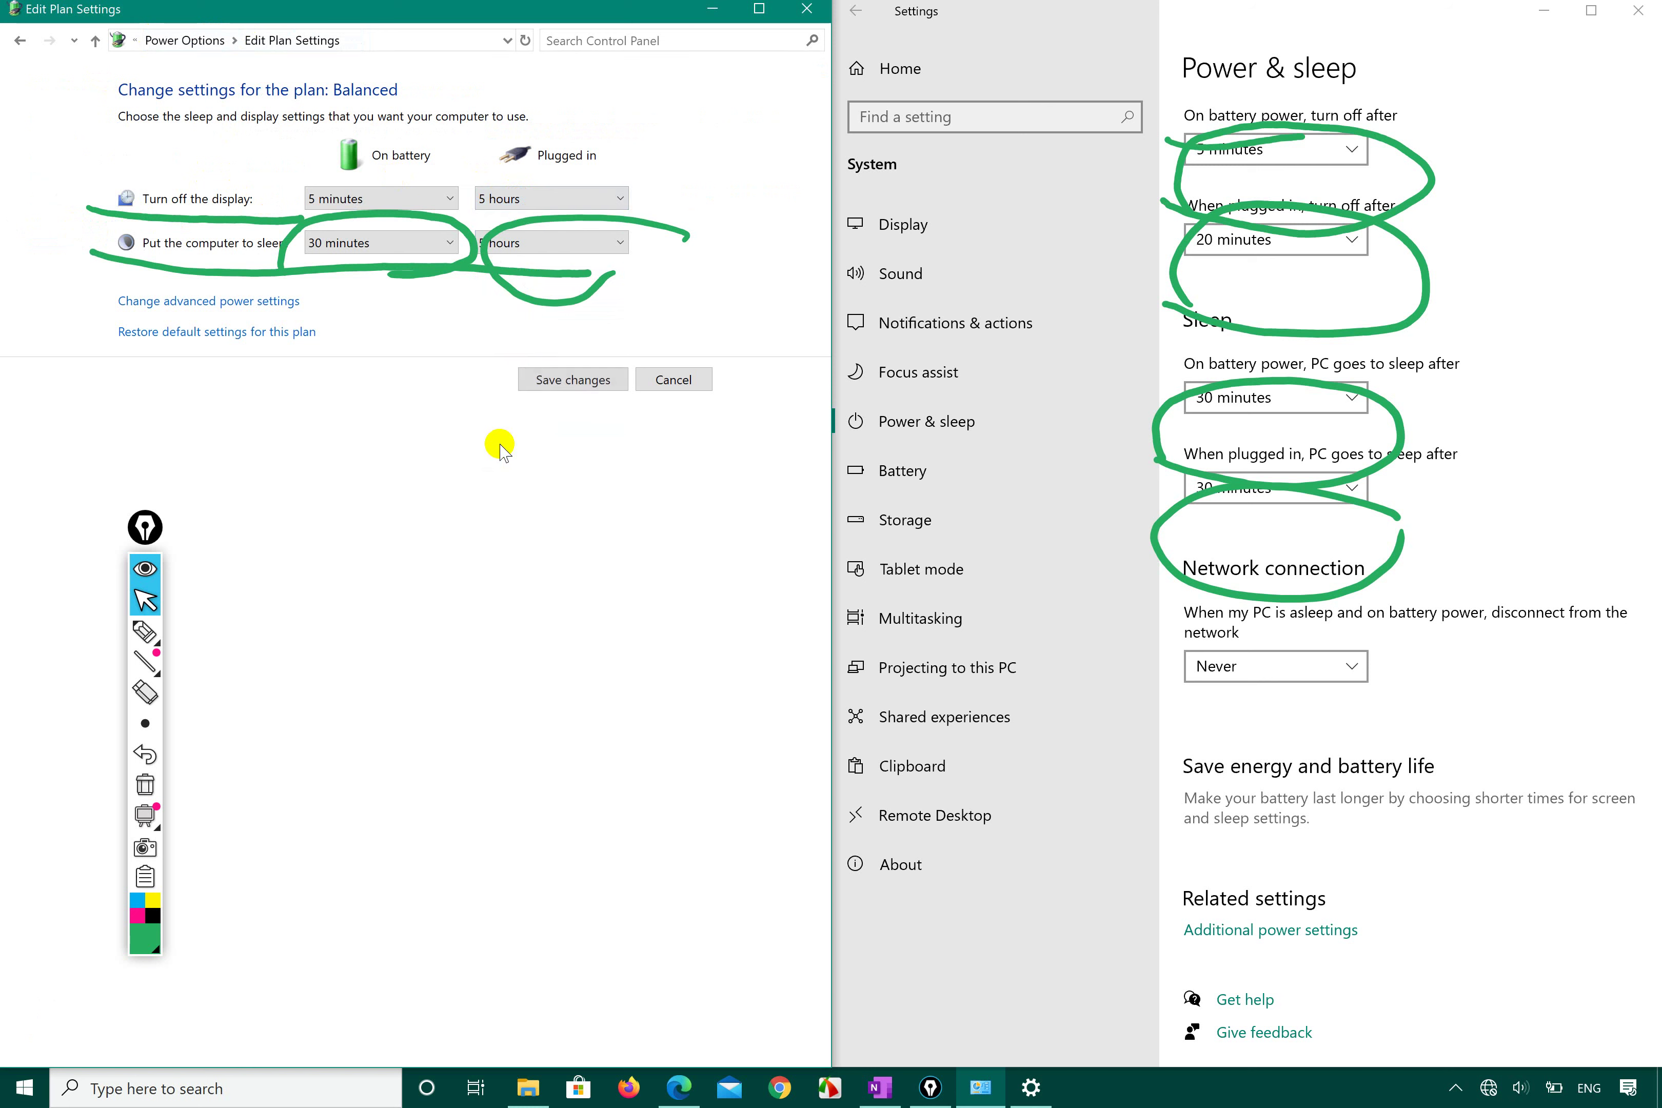
left_click(1487, 253)
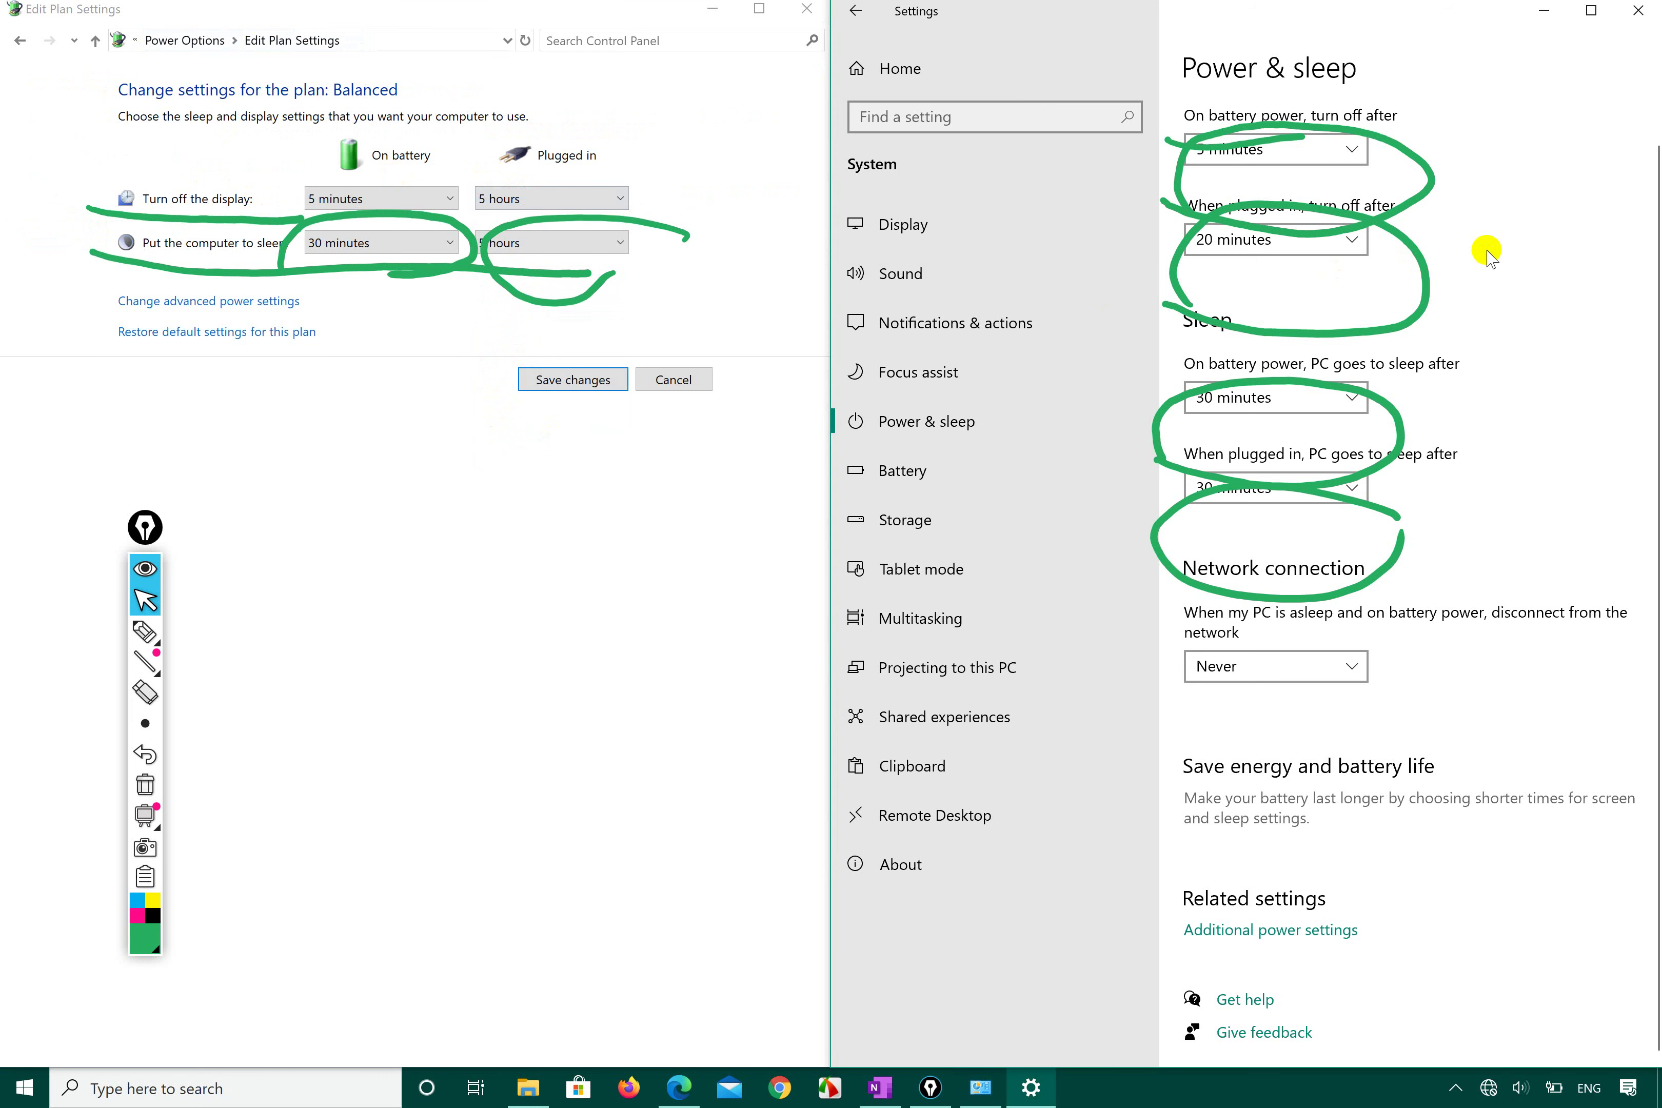
- Erase the green pen marks over the Power & sleep page and switch back to the normal cursor
left_click(143, 633)
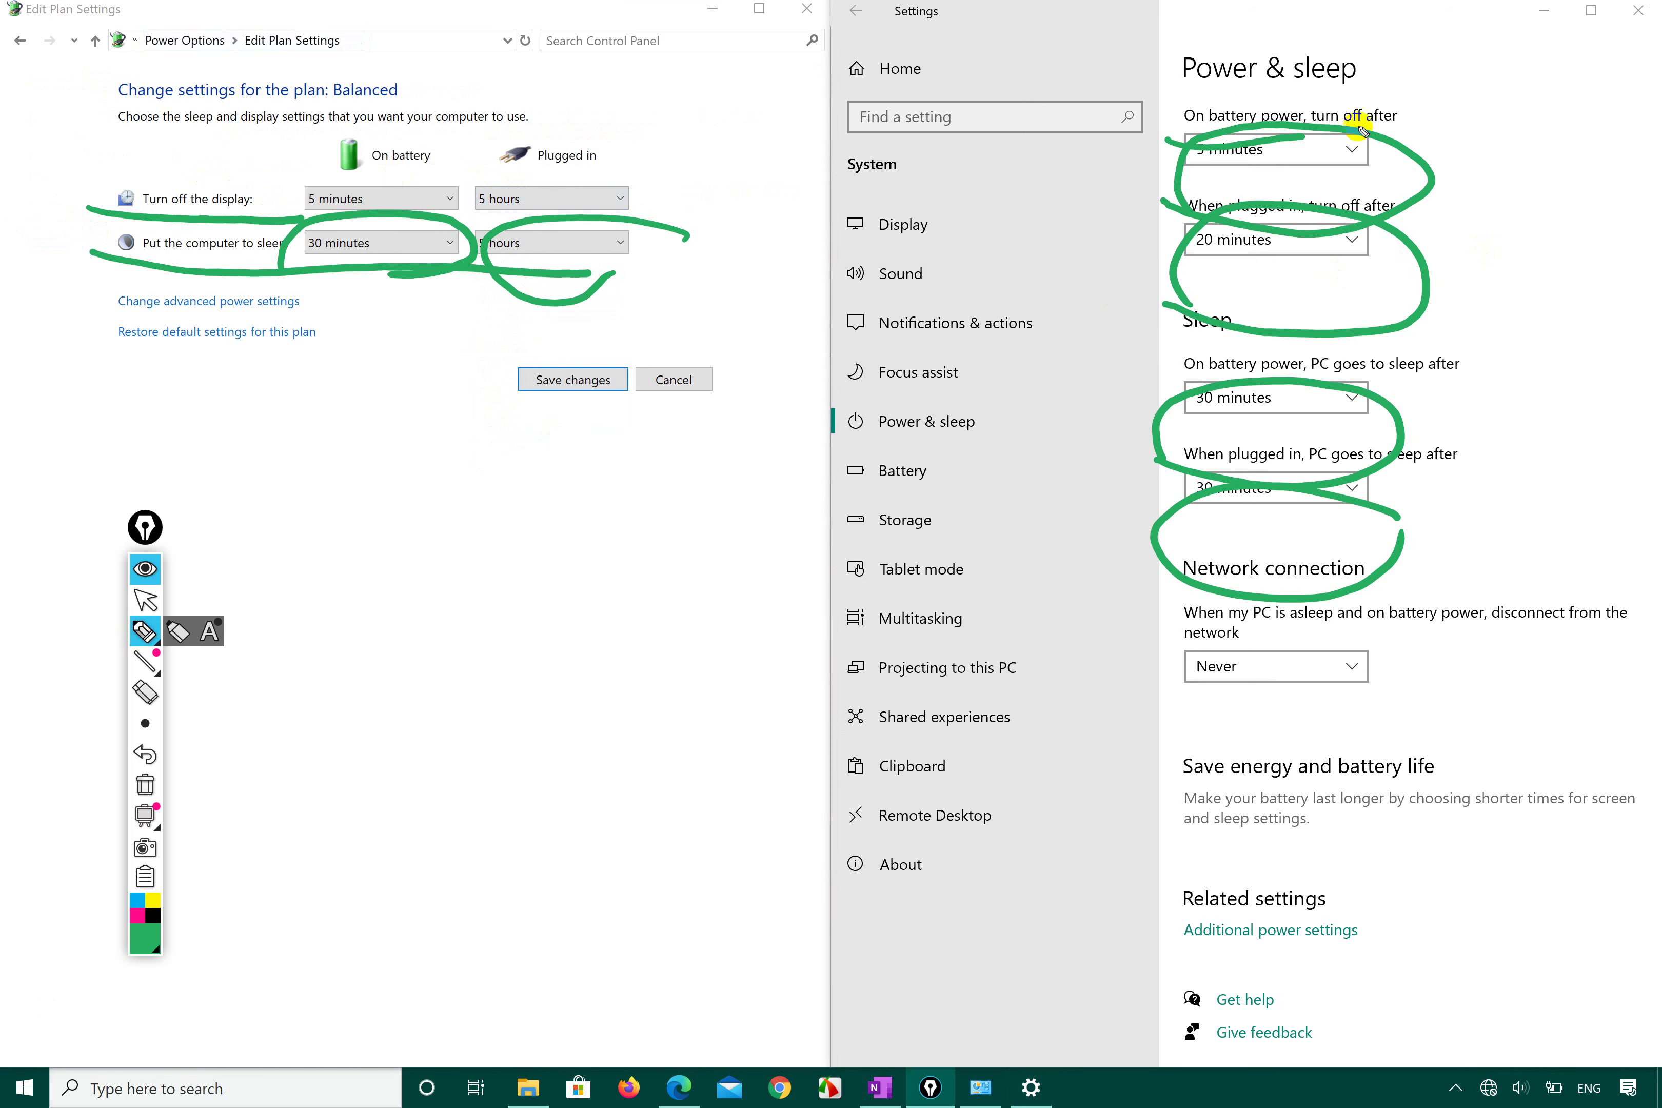
mouse_move(1362, 131)
left_mouse_down()
mouse_move(1239, 520)
mouse_move(1241, 579)
left_mouse_up()
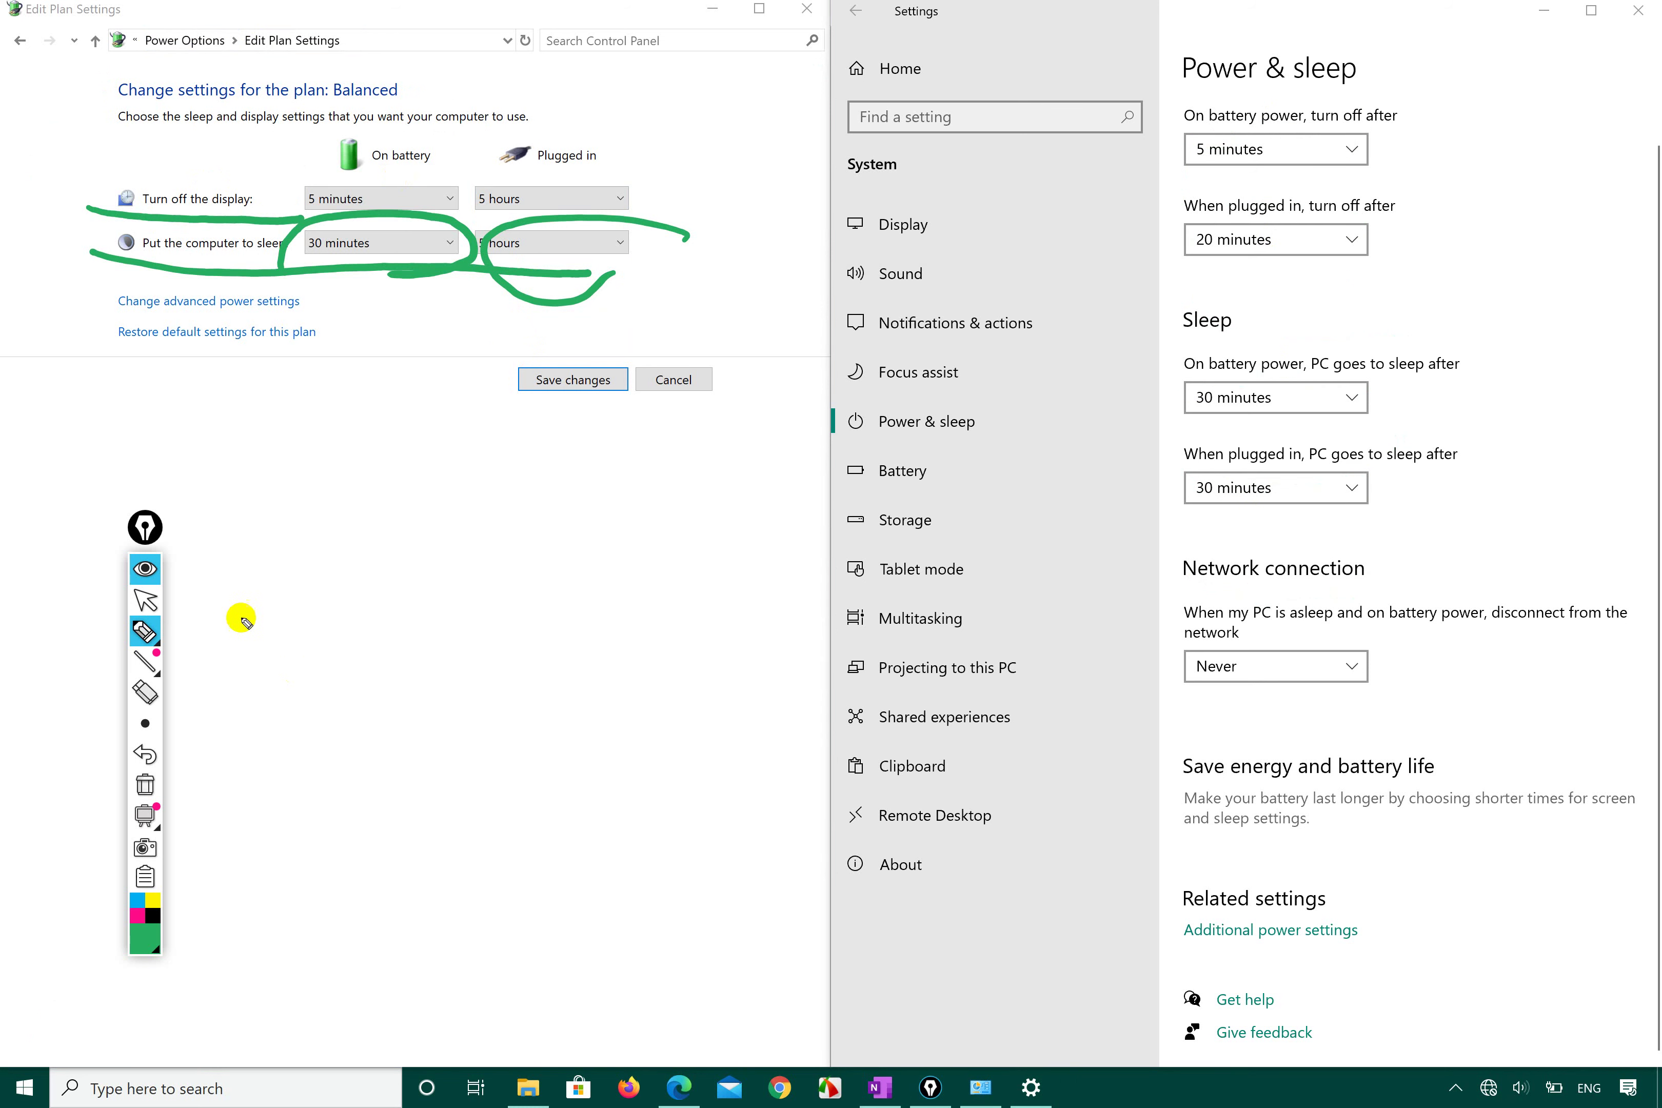
left_click(145, 600)
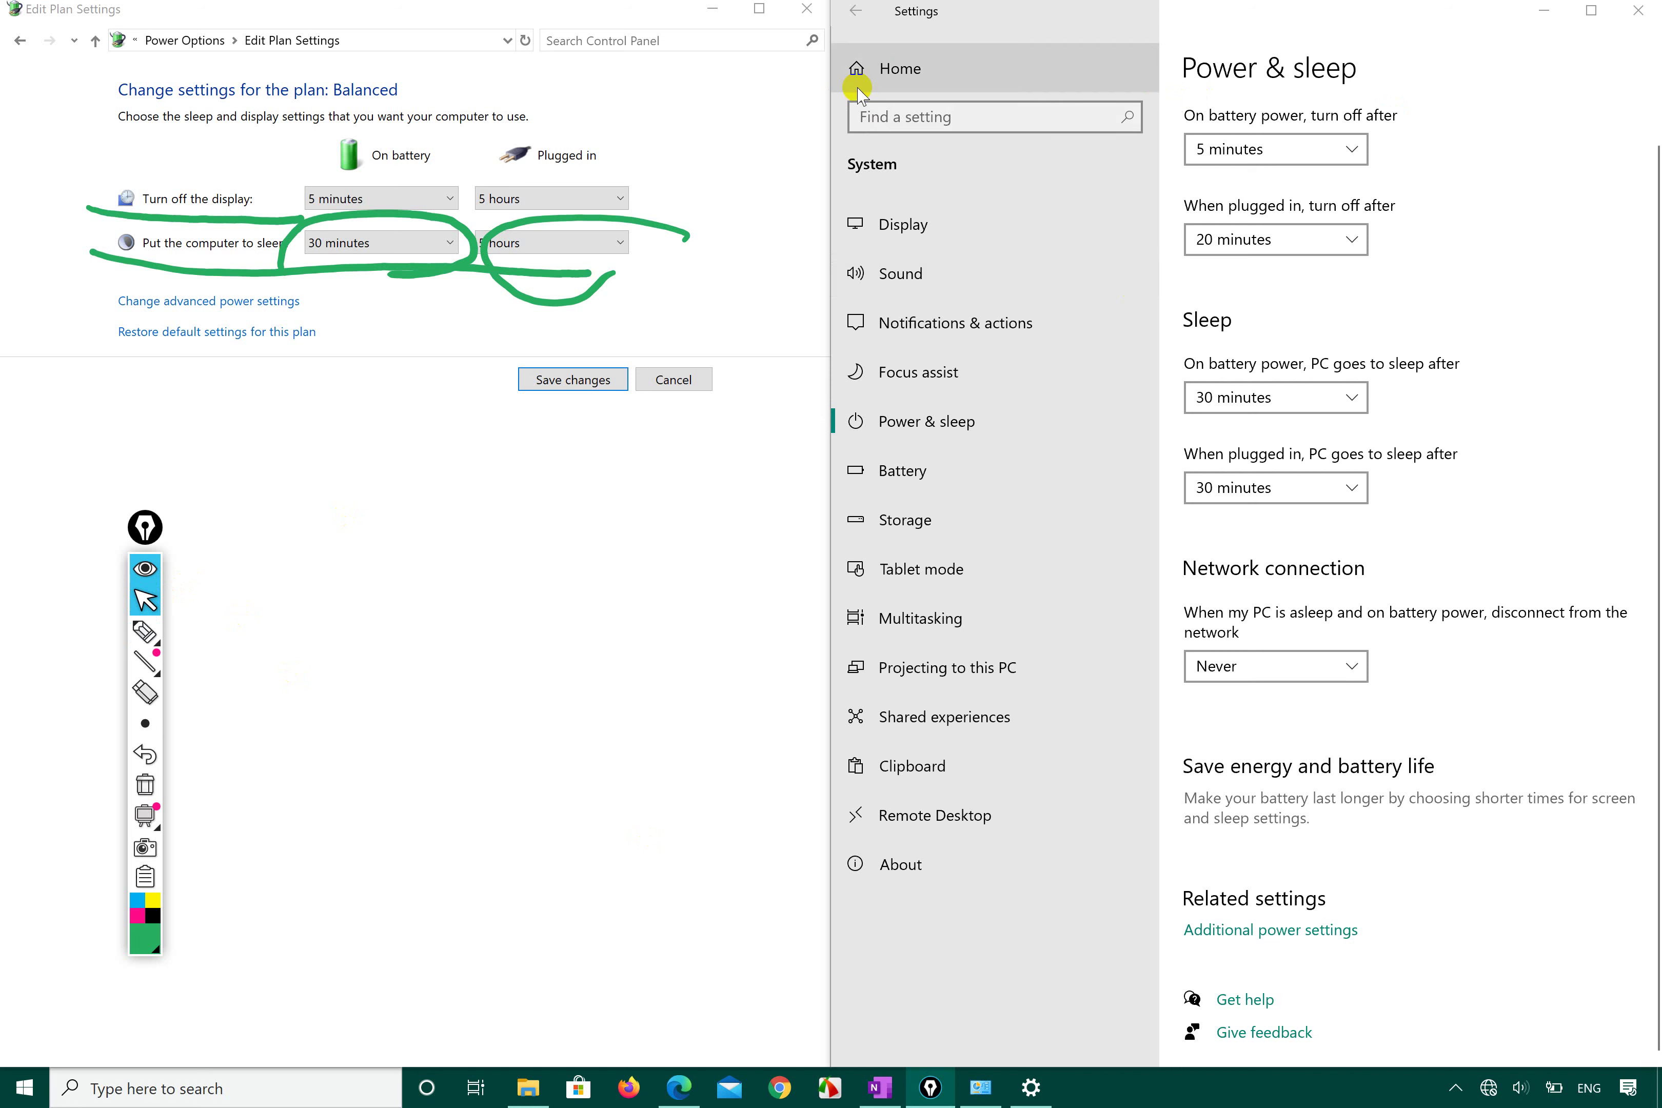
- Reload the Power & sleep page by visiting Focus assist, return to the Settings home page and close Settings
left_click(926, 372)
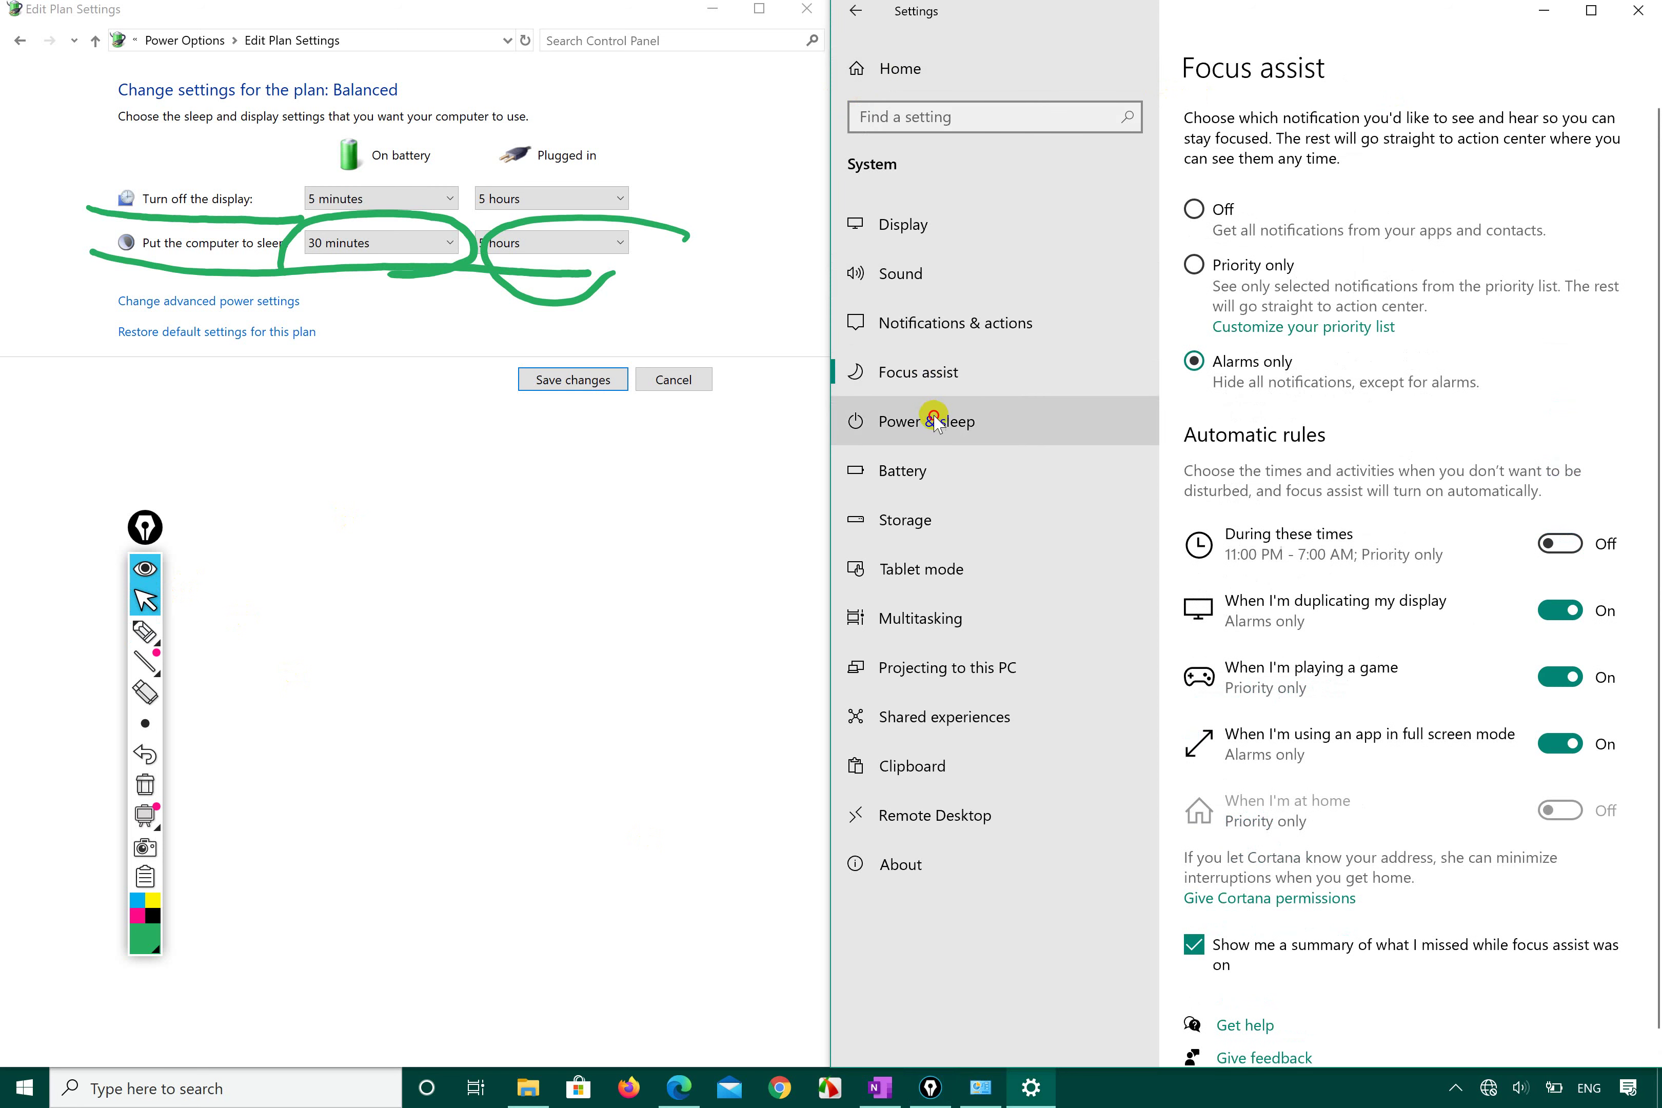
left_click(994, 422)
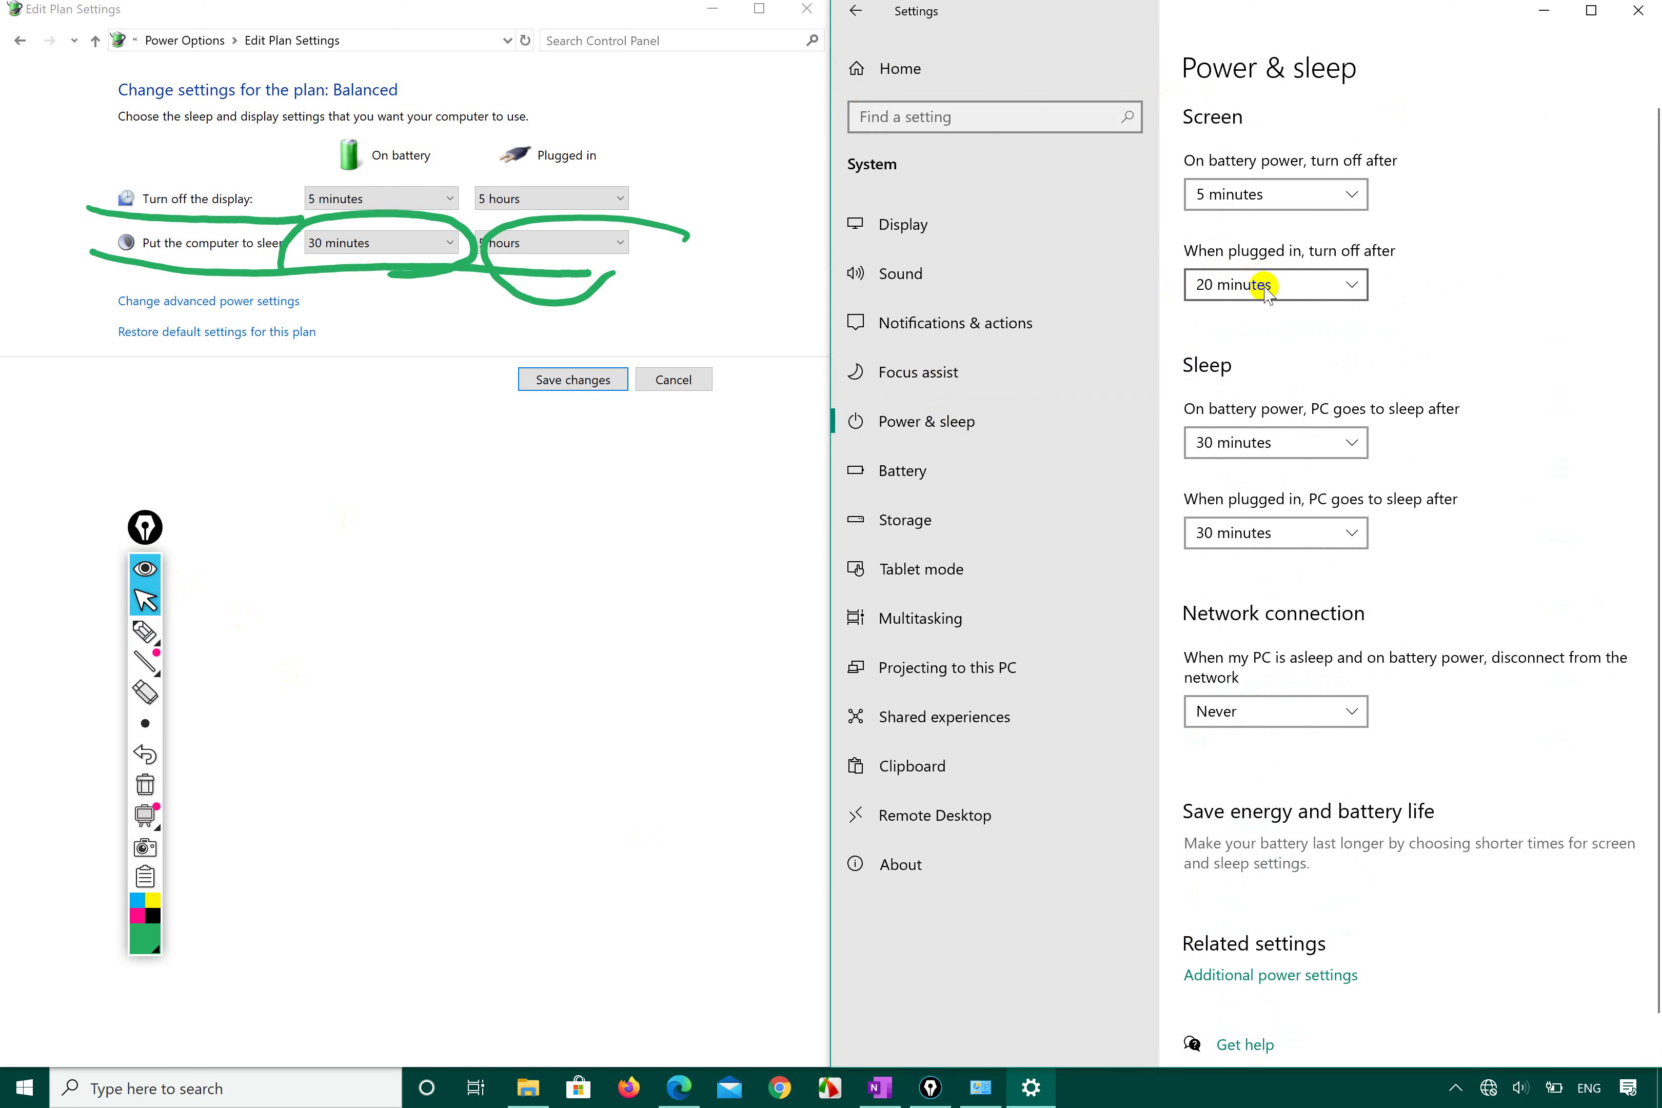
left_click(912, 67)
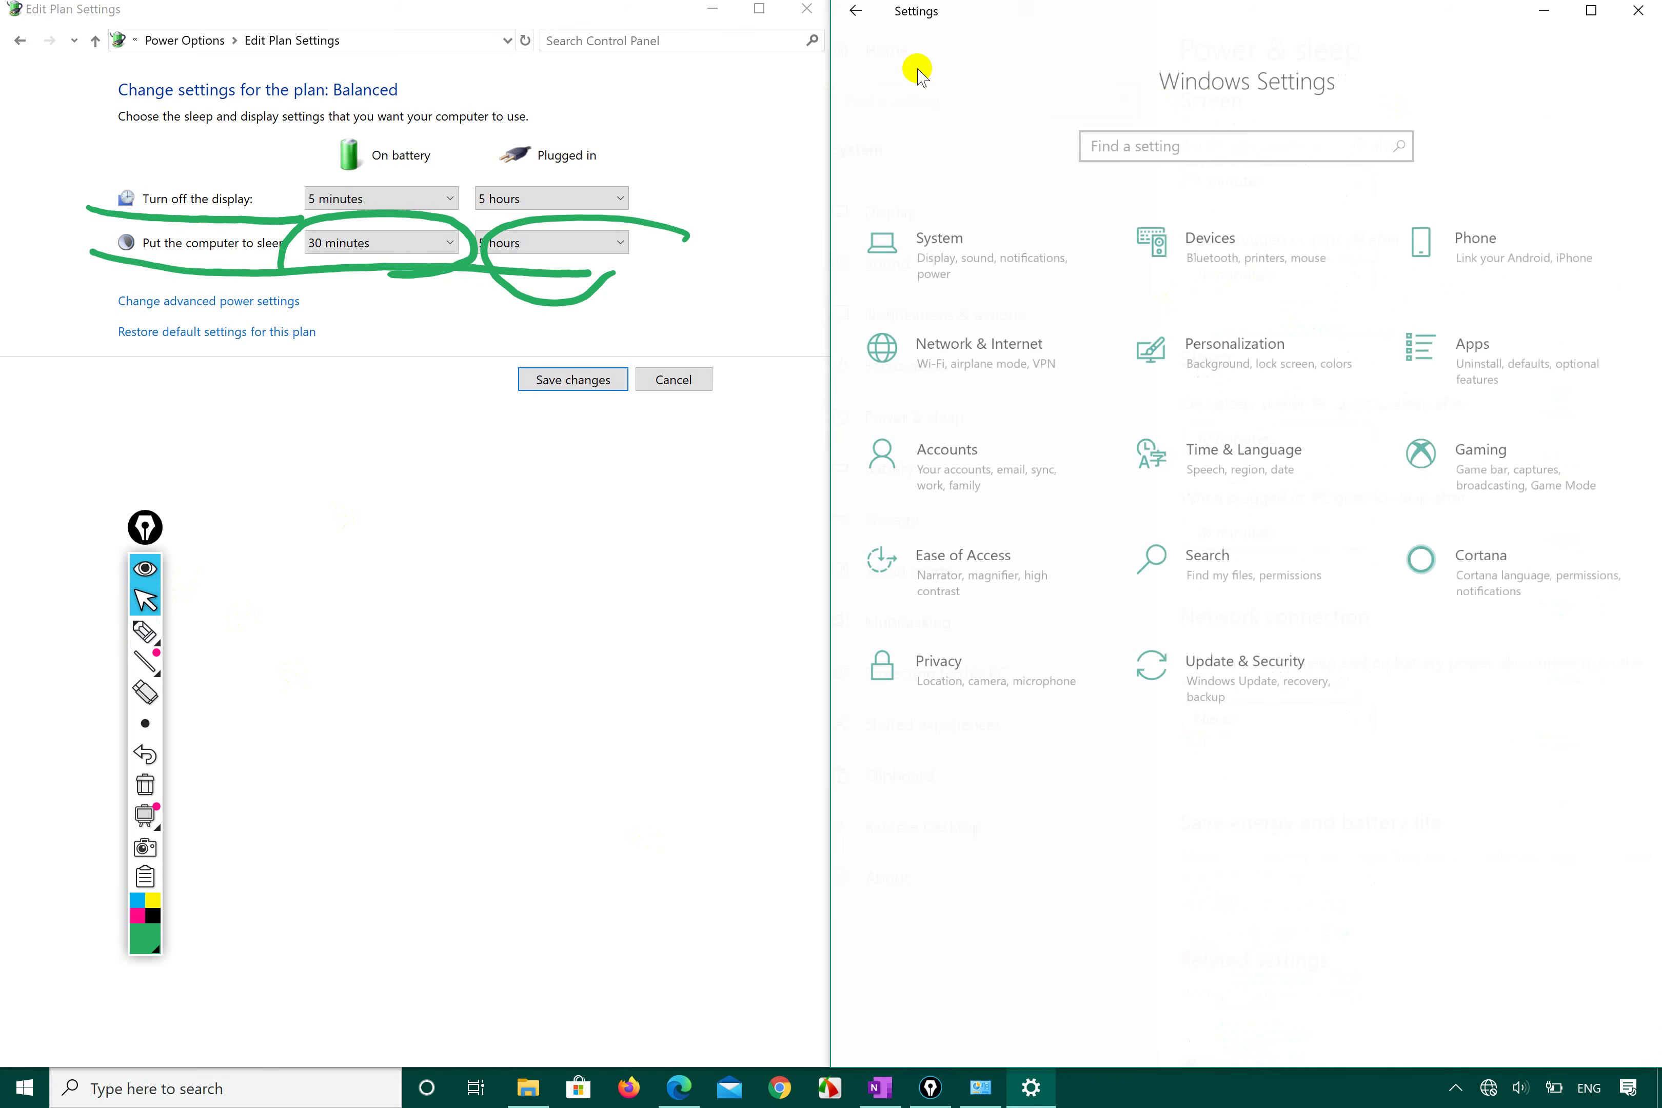
left_click(1541, 10)
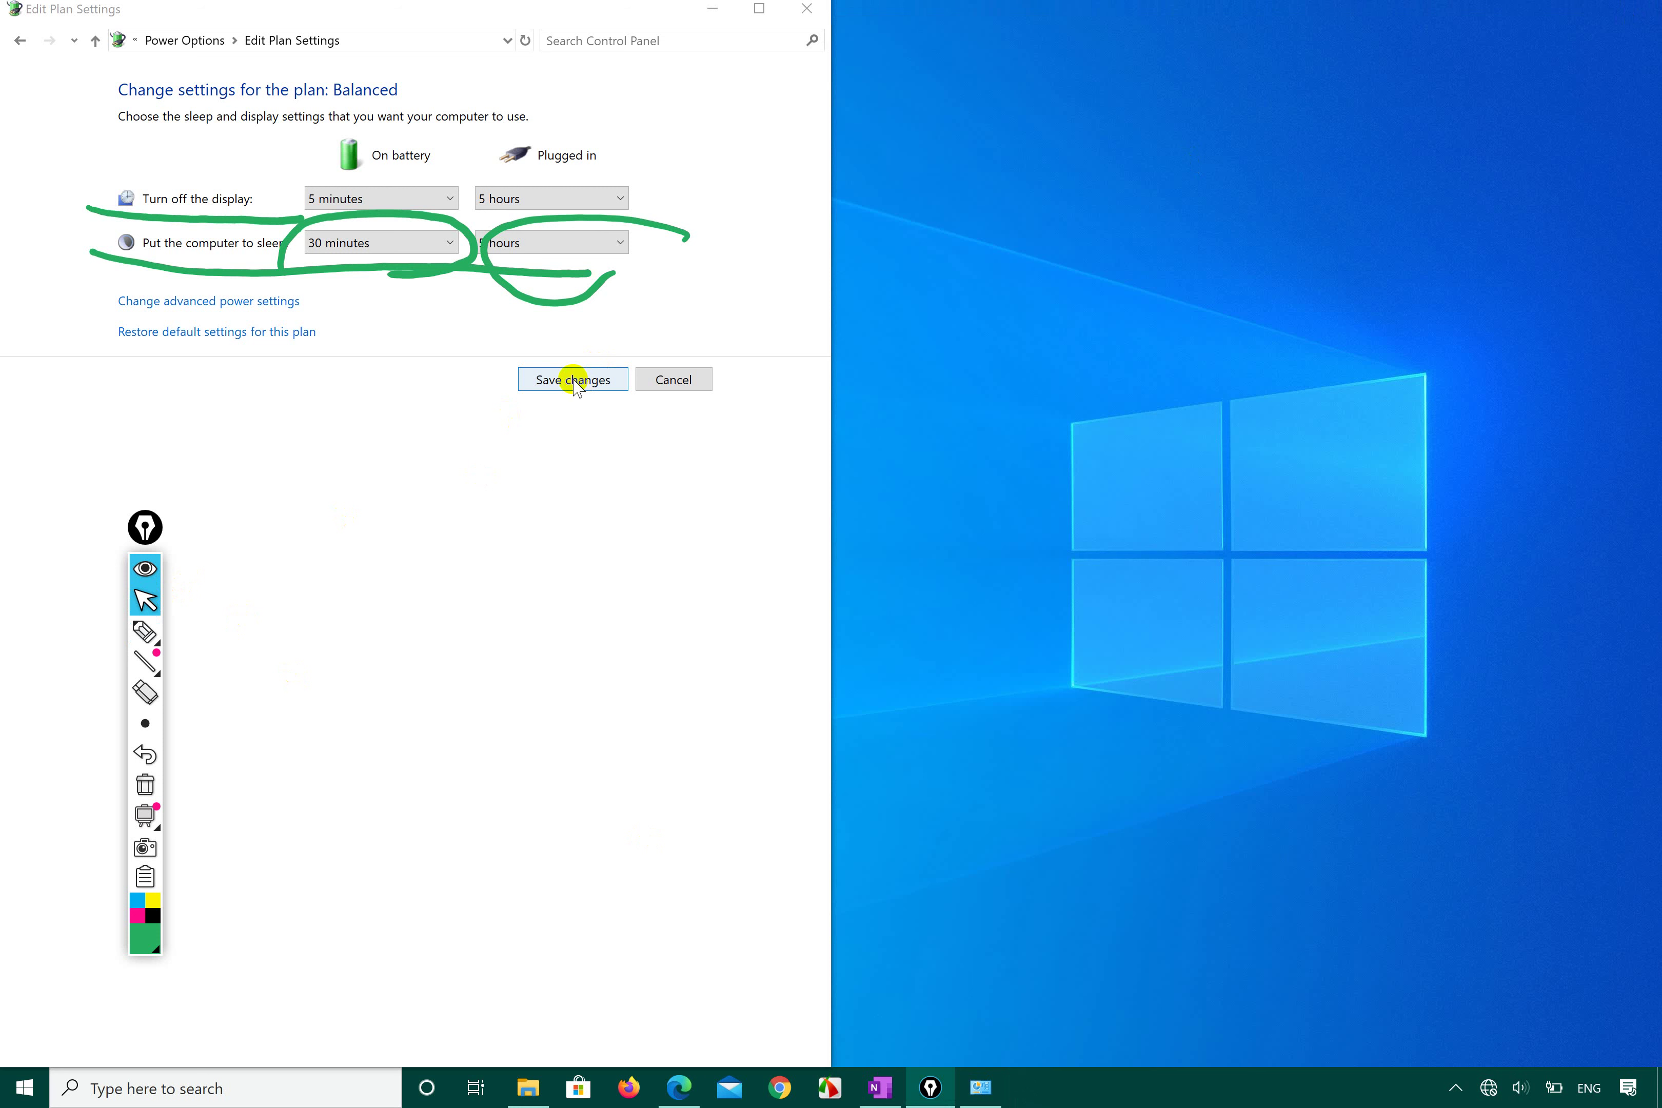
- Draw a green check mark by Save changes and save the edited Balanced plan settings
left_click(145, 632)
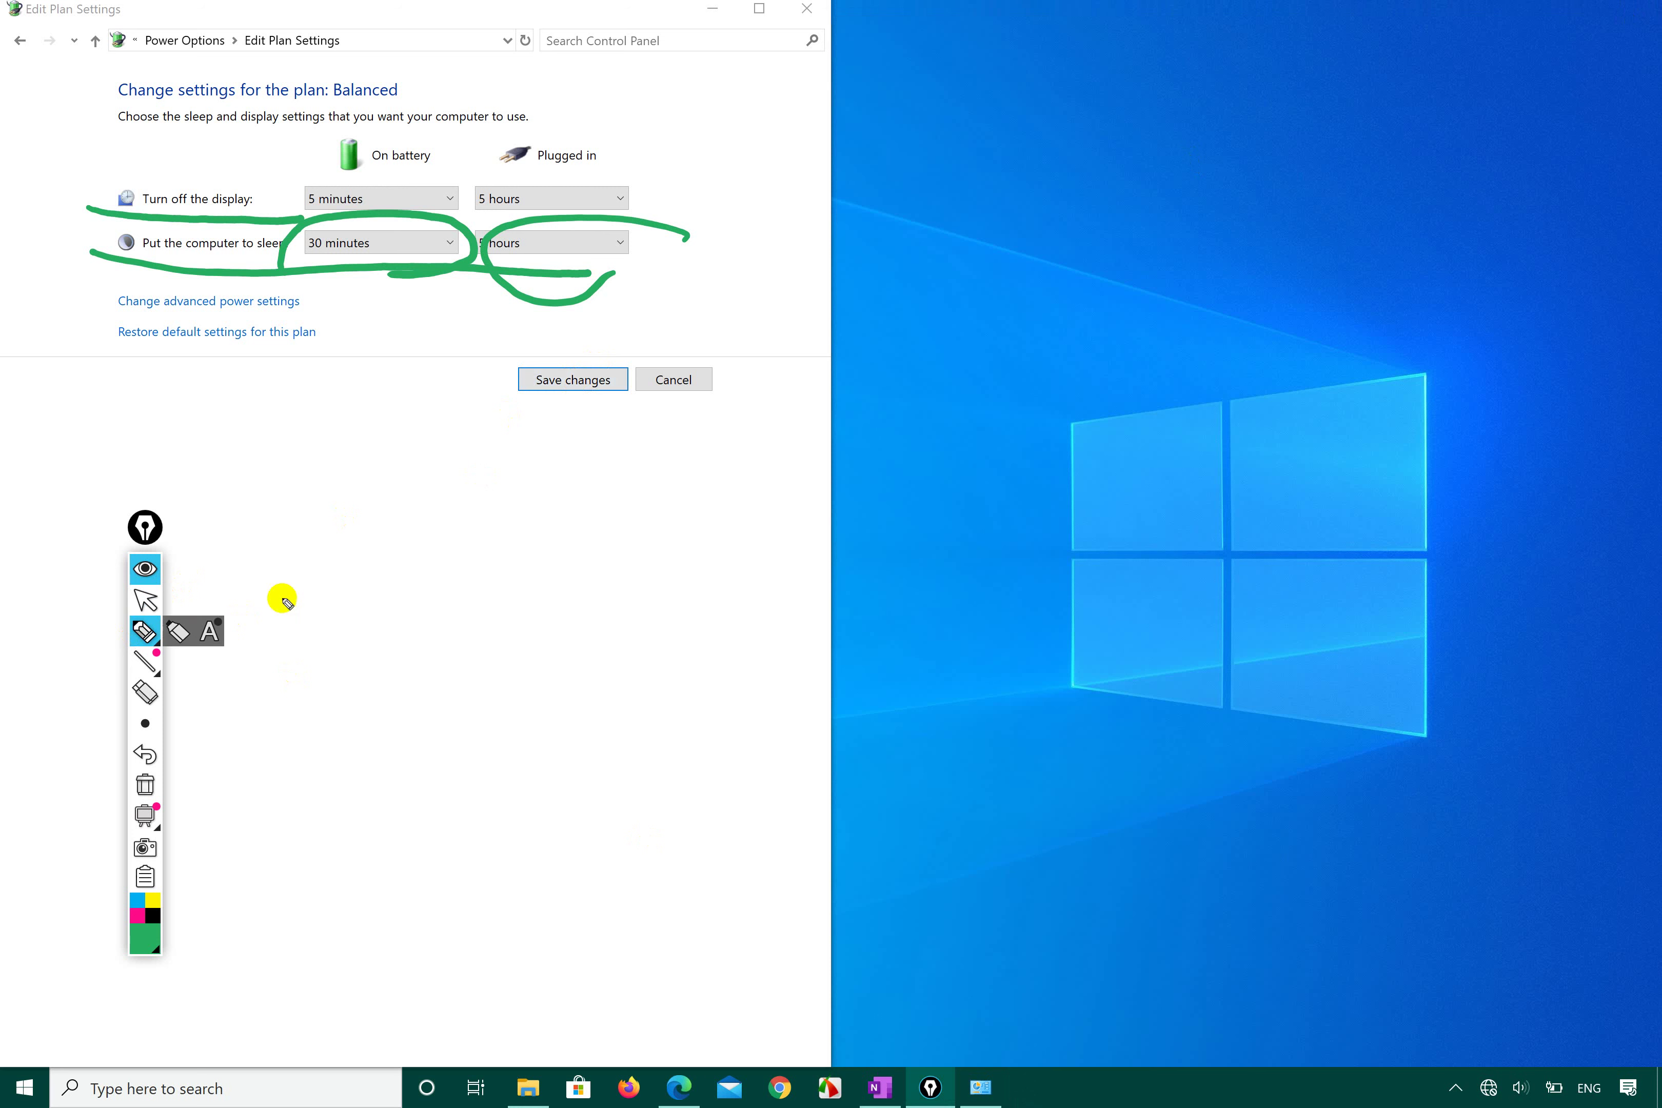
mouse_move(468, 443)
left_mouse_down()
mouse_move(509, 459)
mouse_move(716, 312)
left_mouse_up()
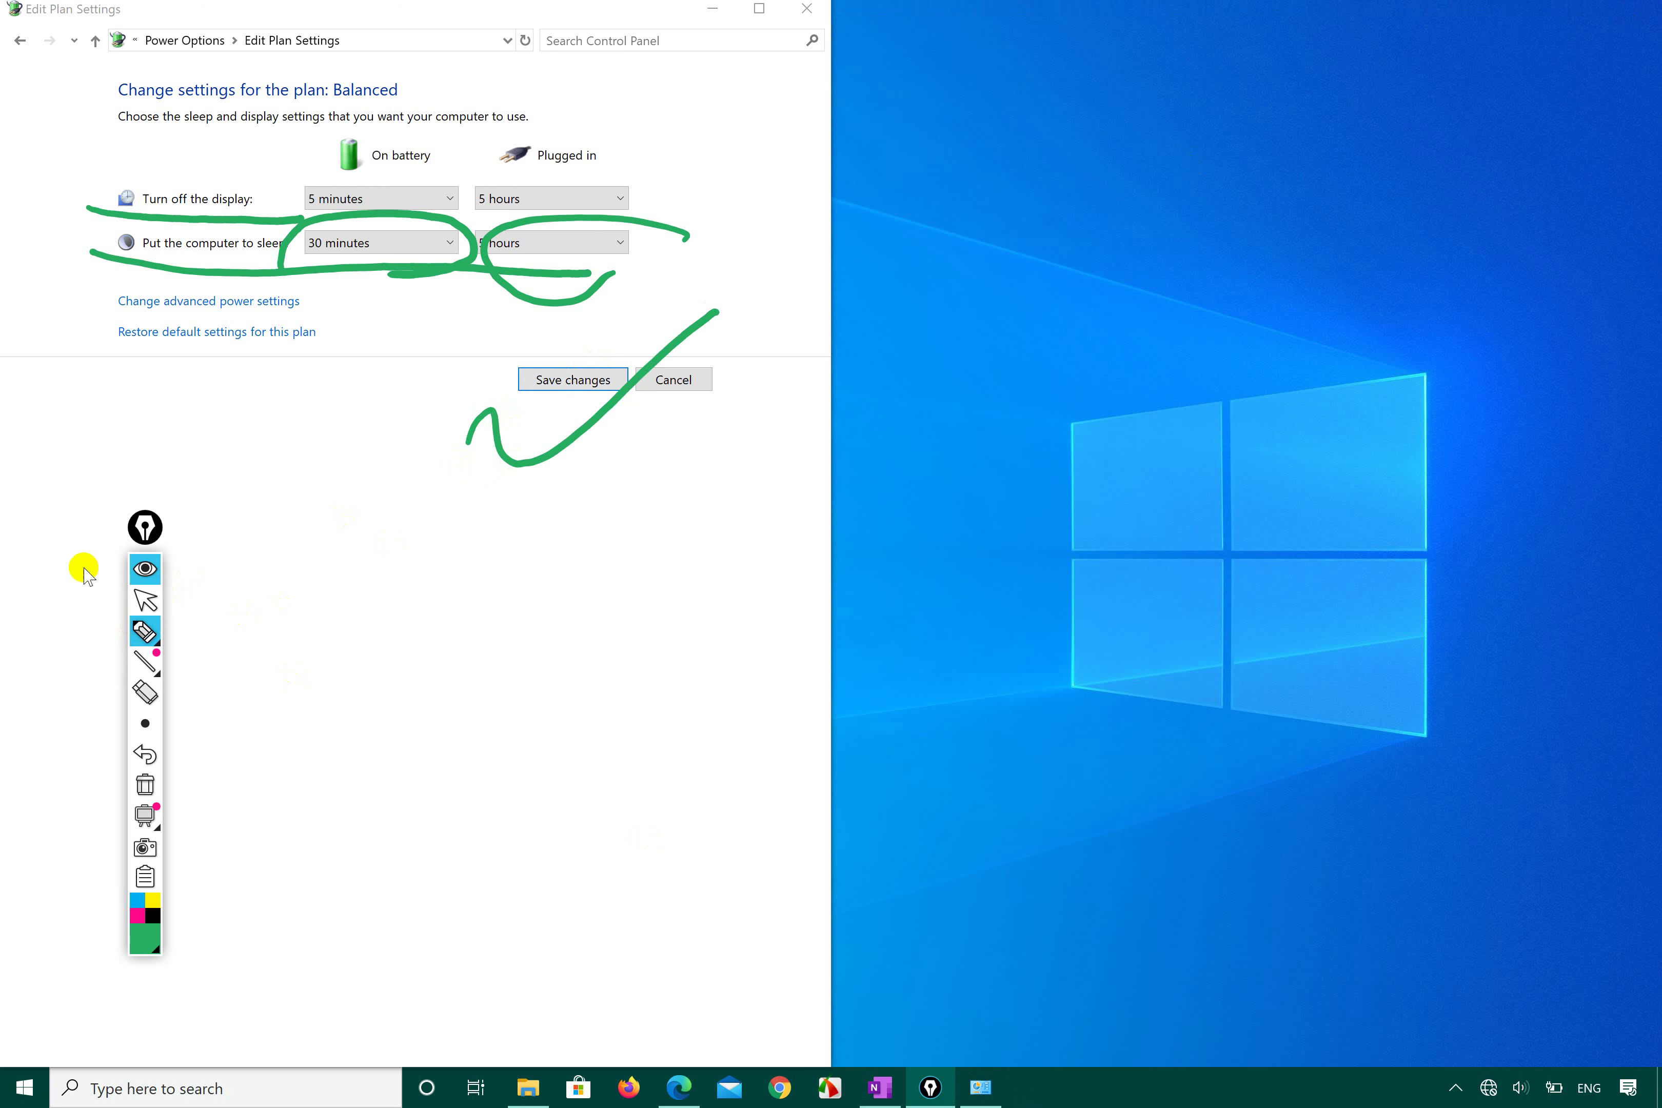
left_click(145, 601)
left_click(570, 377)
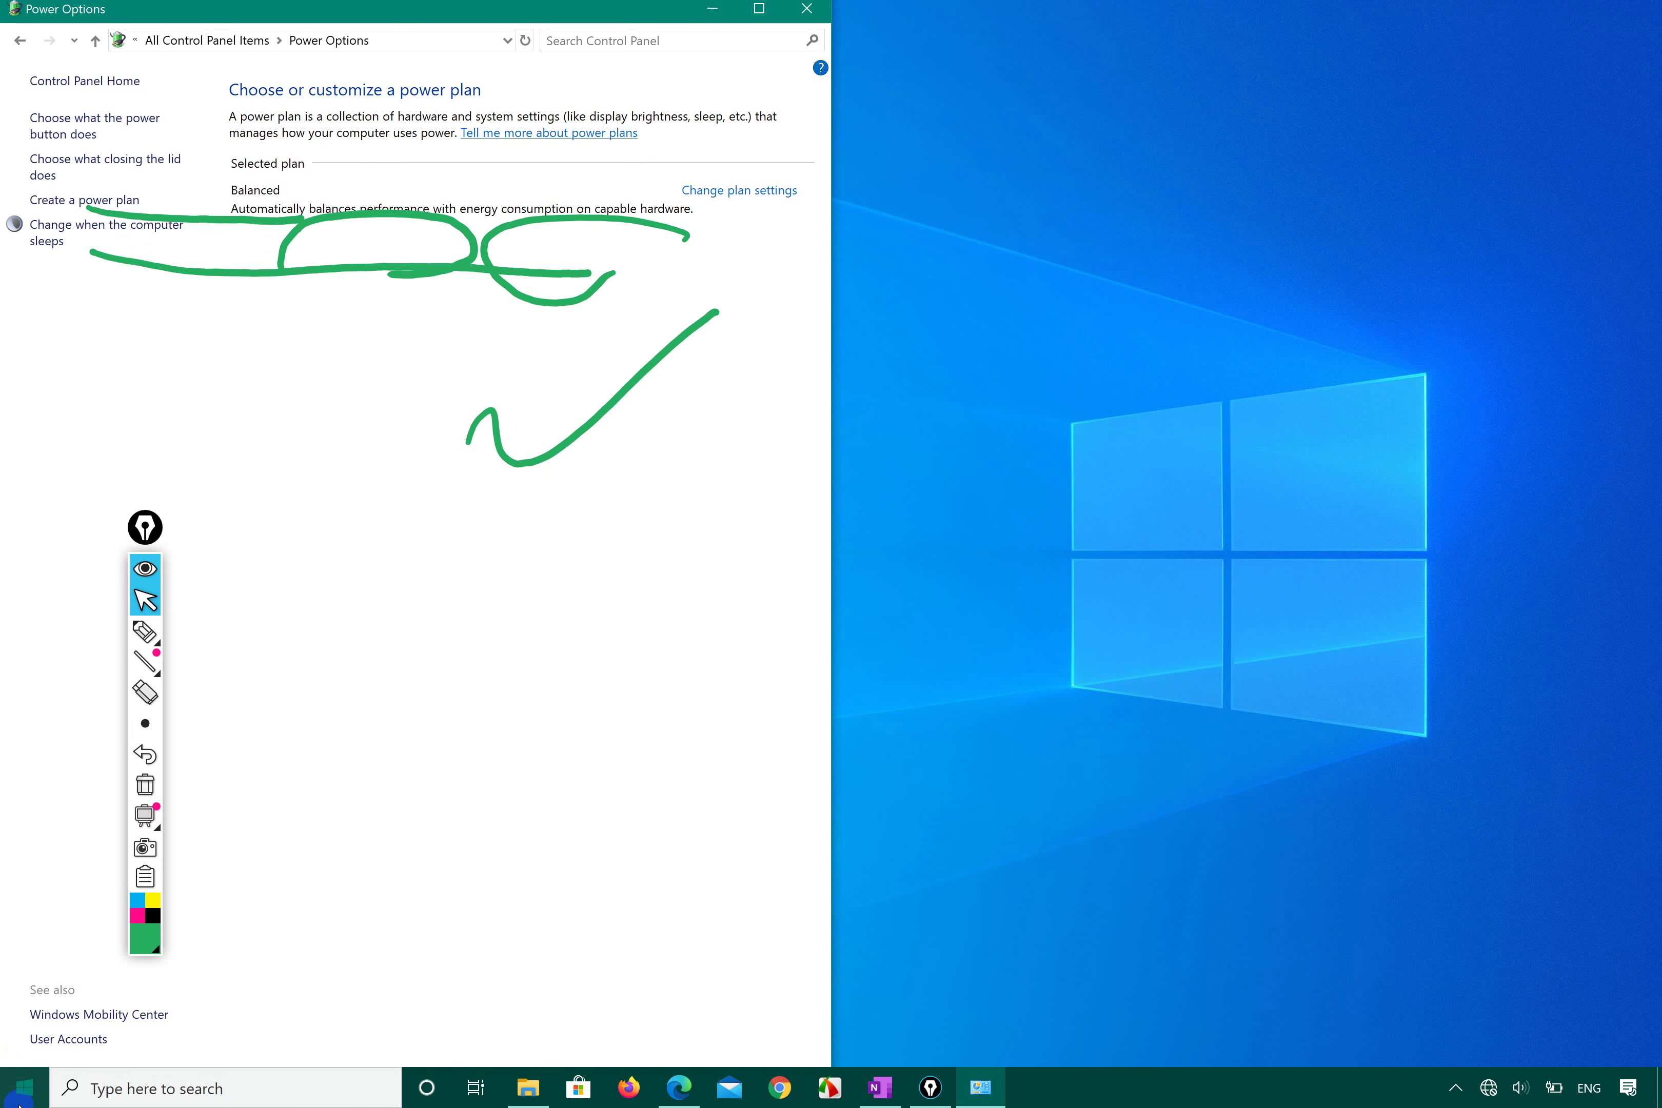
- Open the Power & sleep page in Windows Settings and snap it beside the Power Options window
left_click(16, 1083)
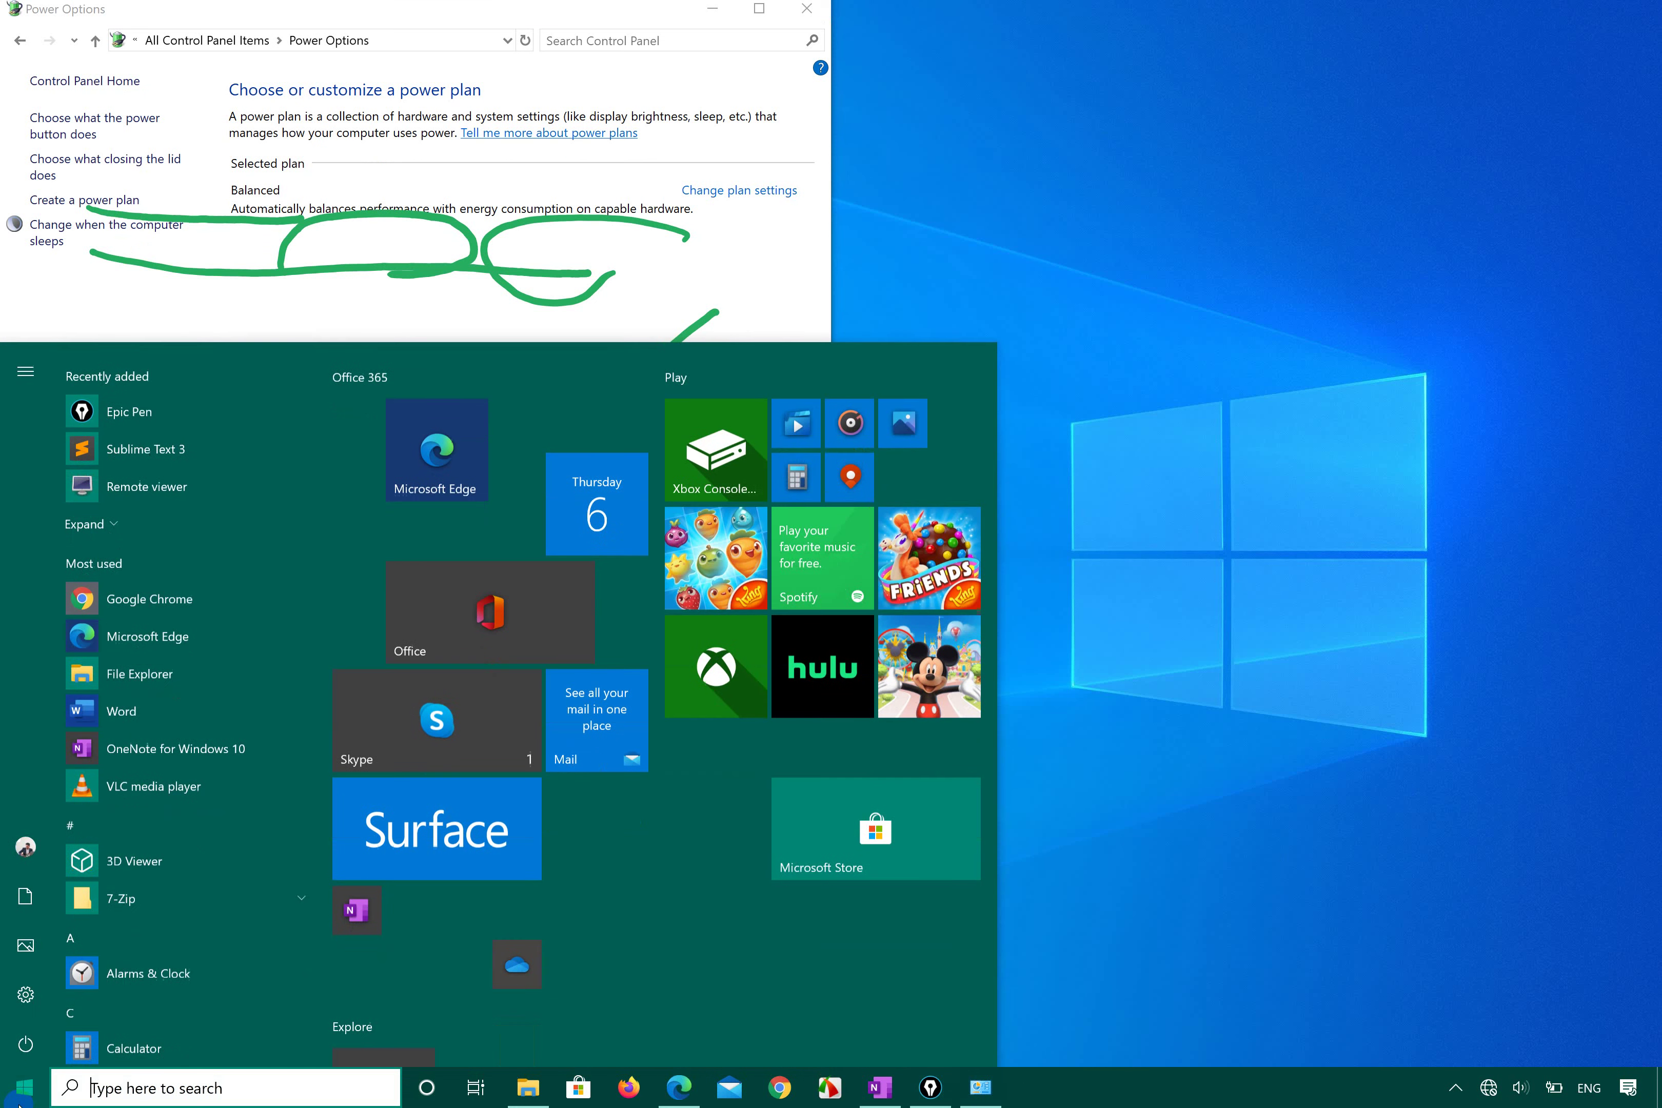
left_click(27, 995)
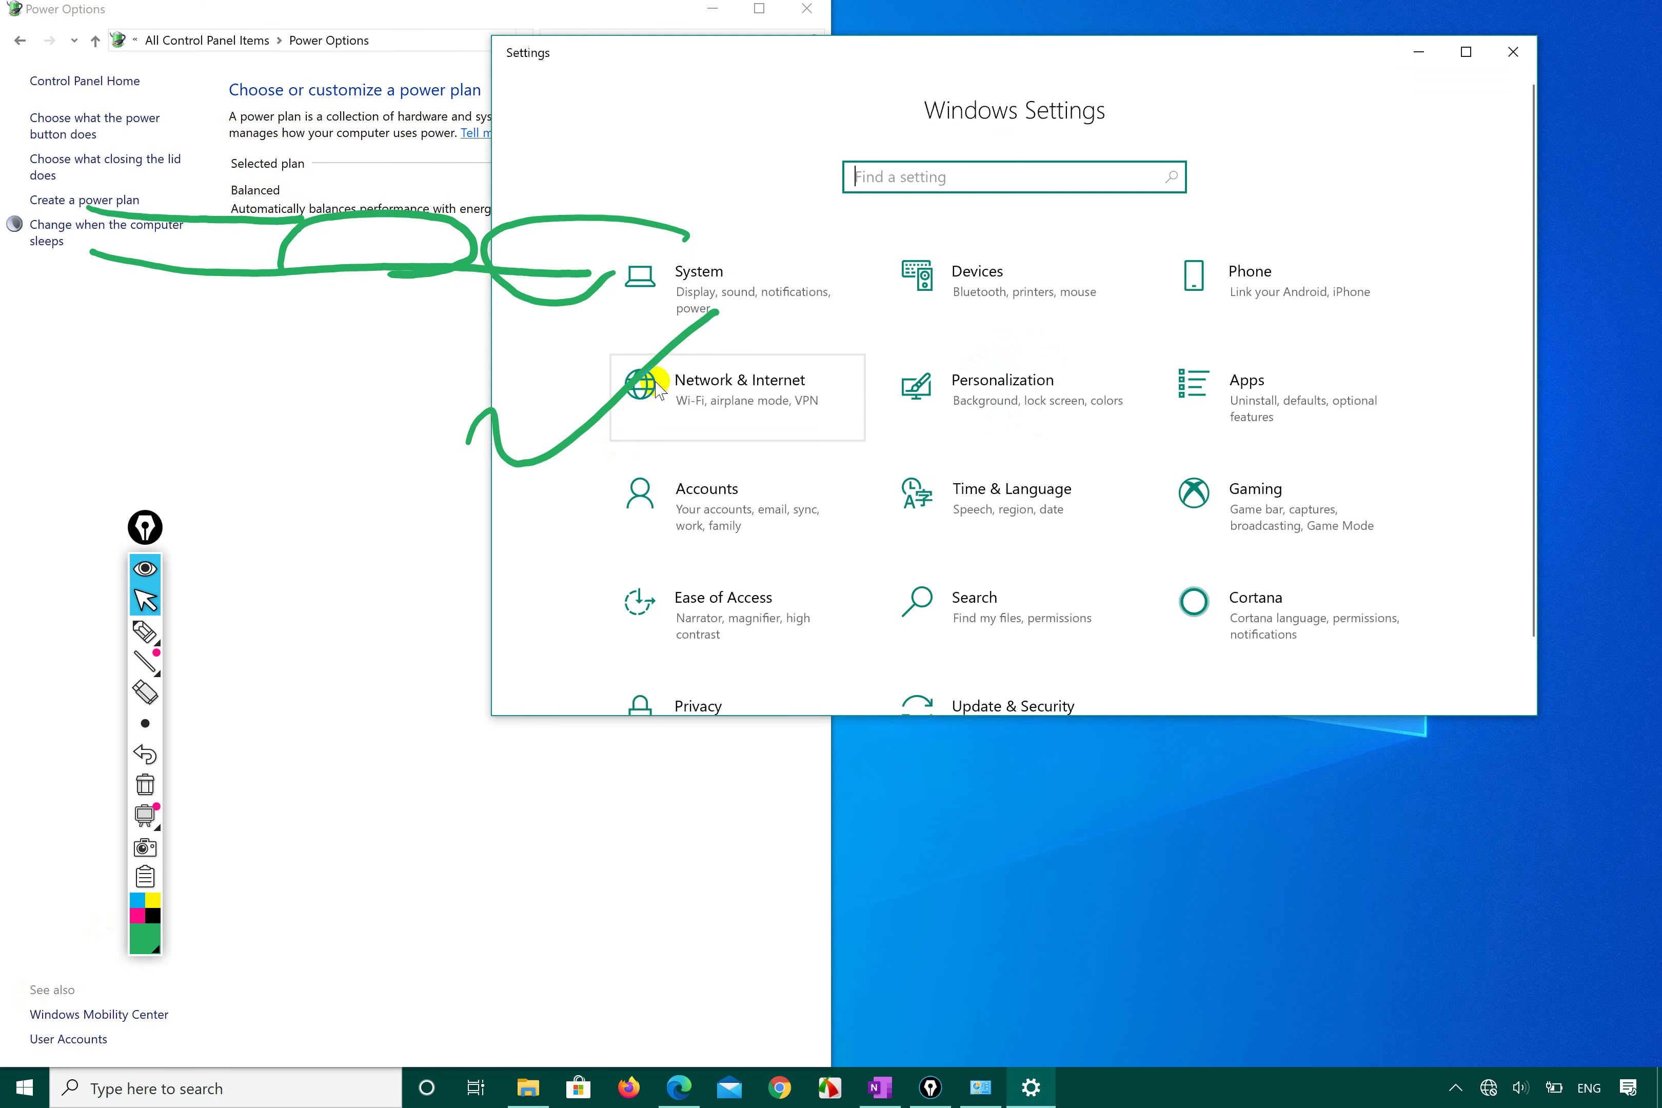
left_click(743, 275)
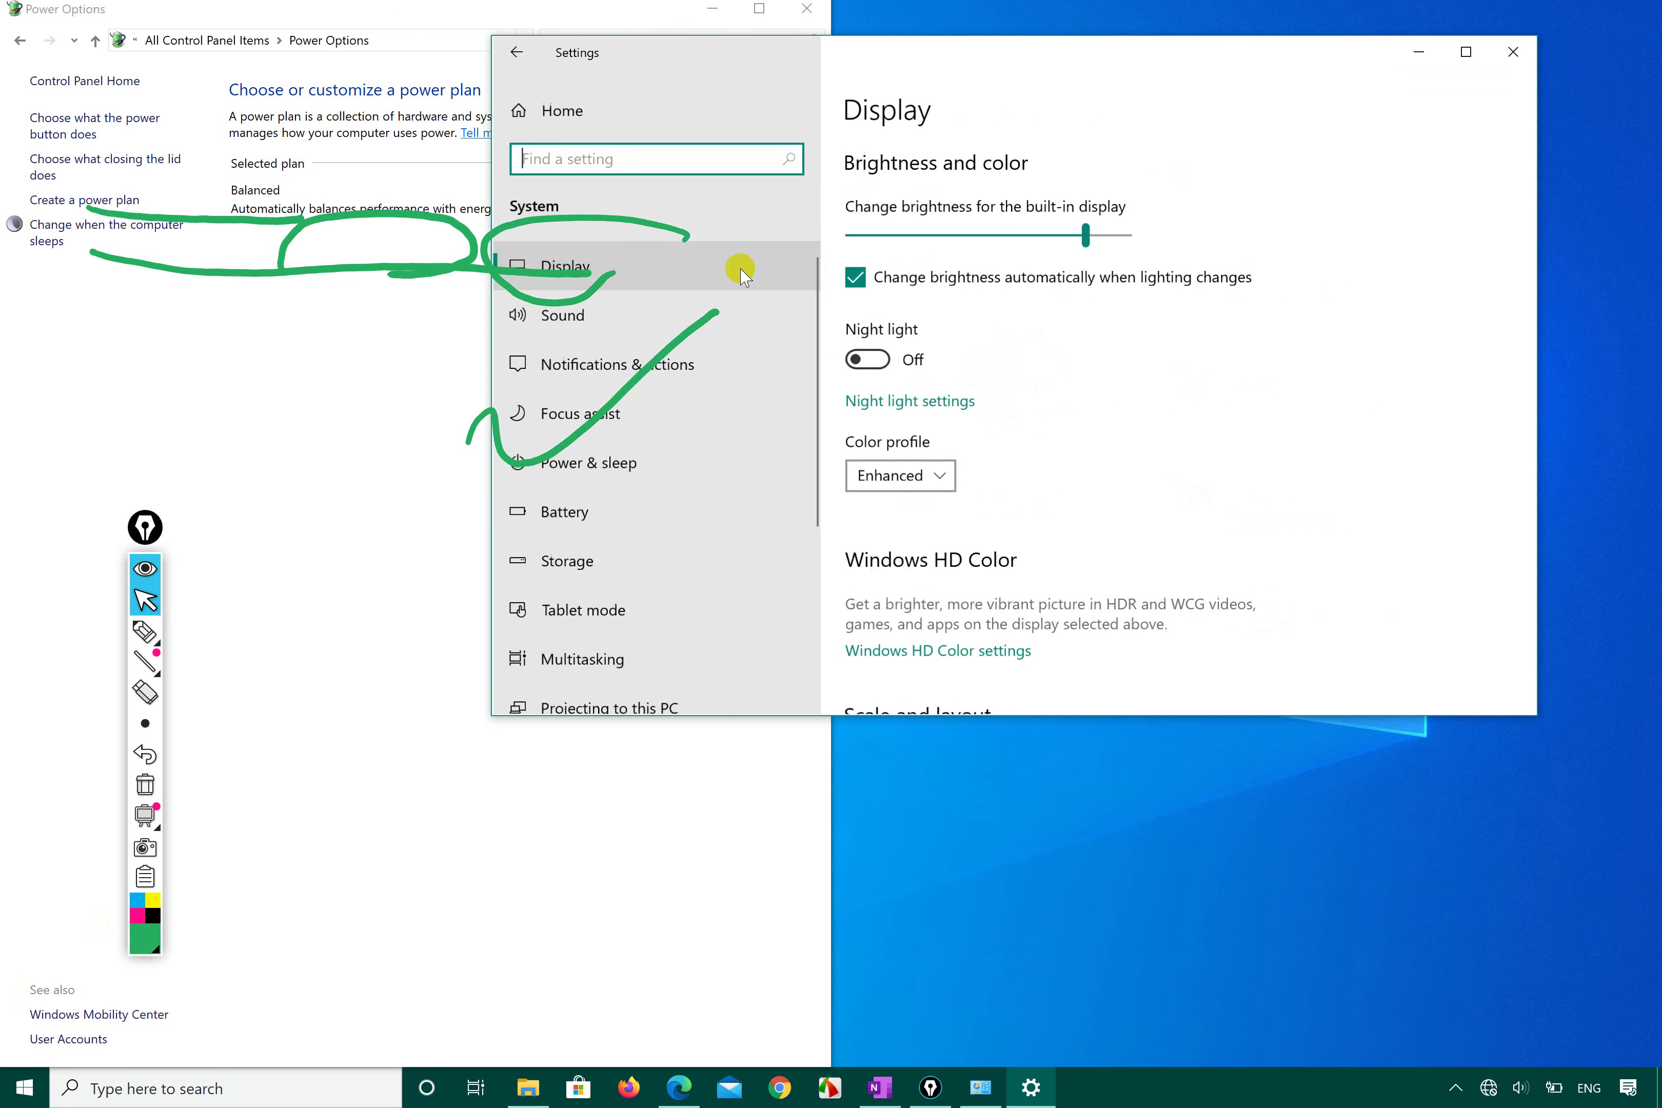
left_click(651, 473)
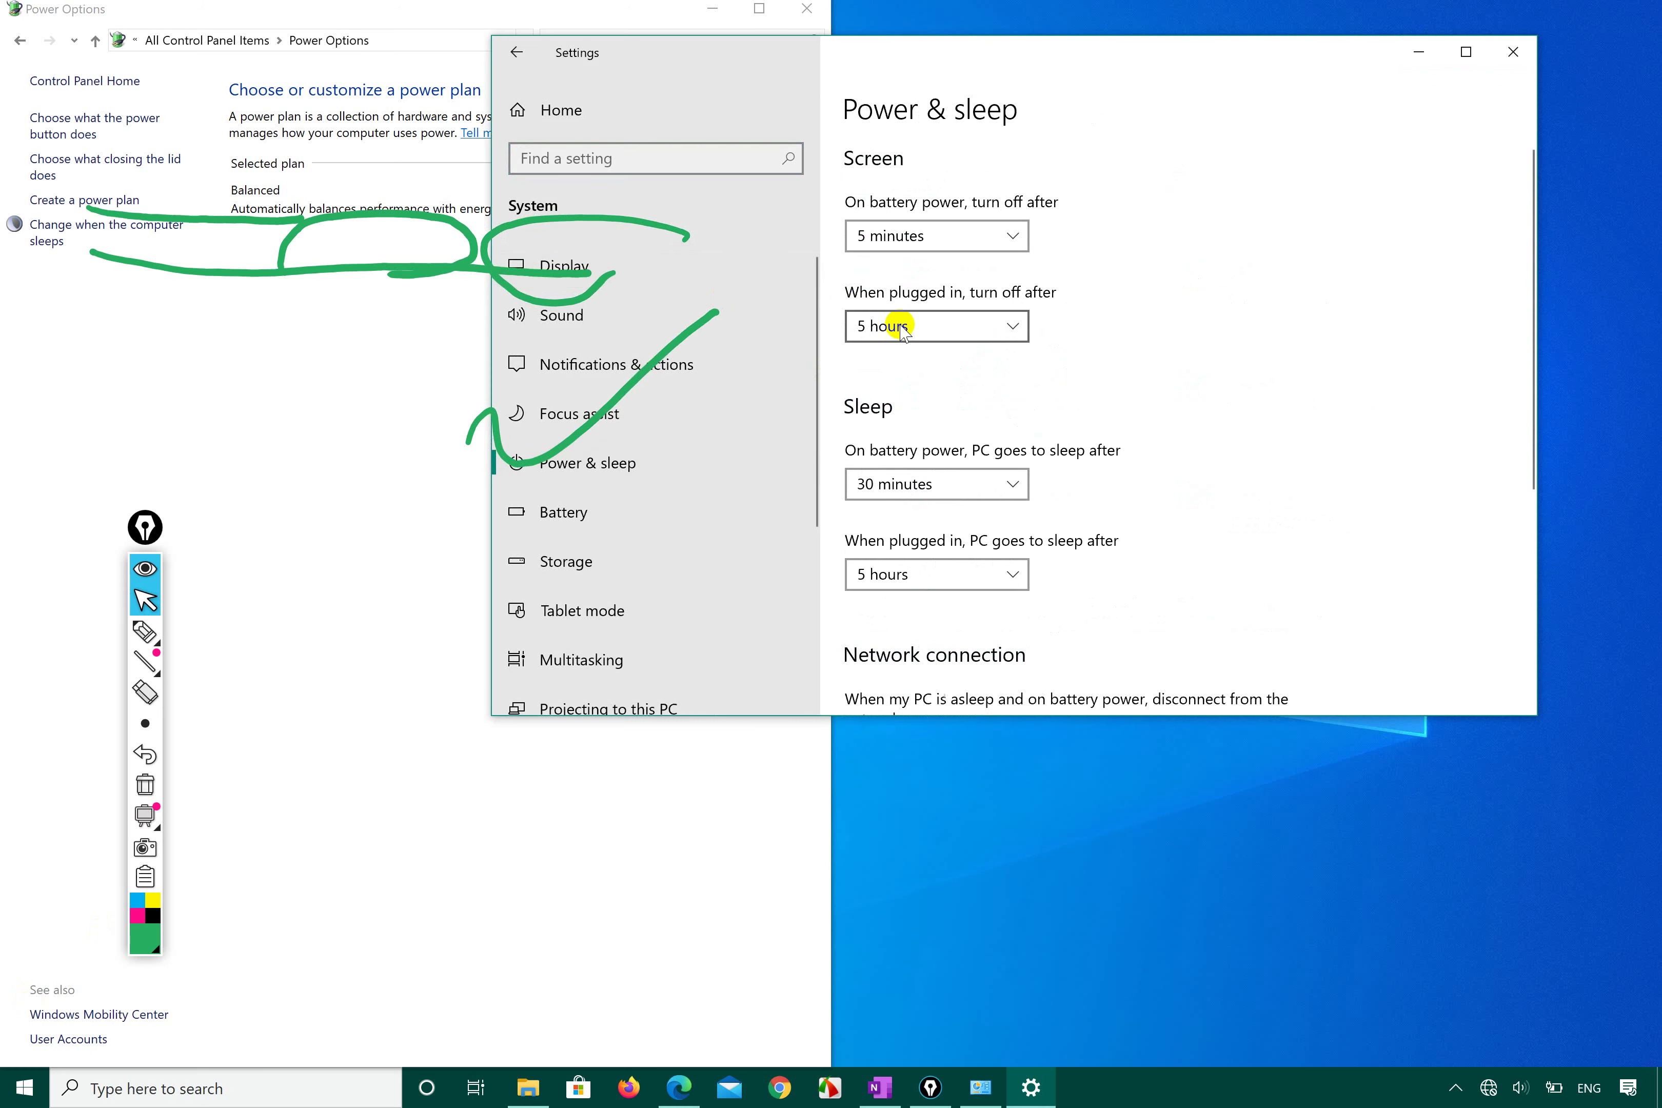
key("super+Right")
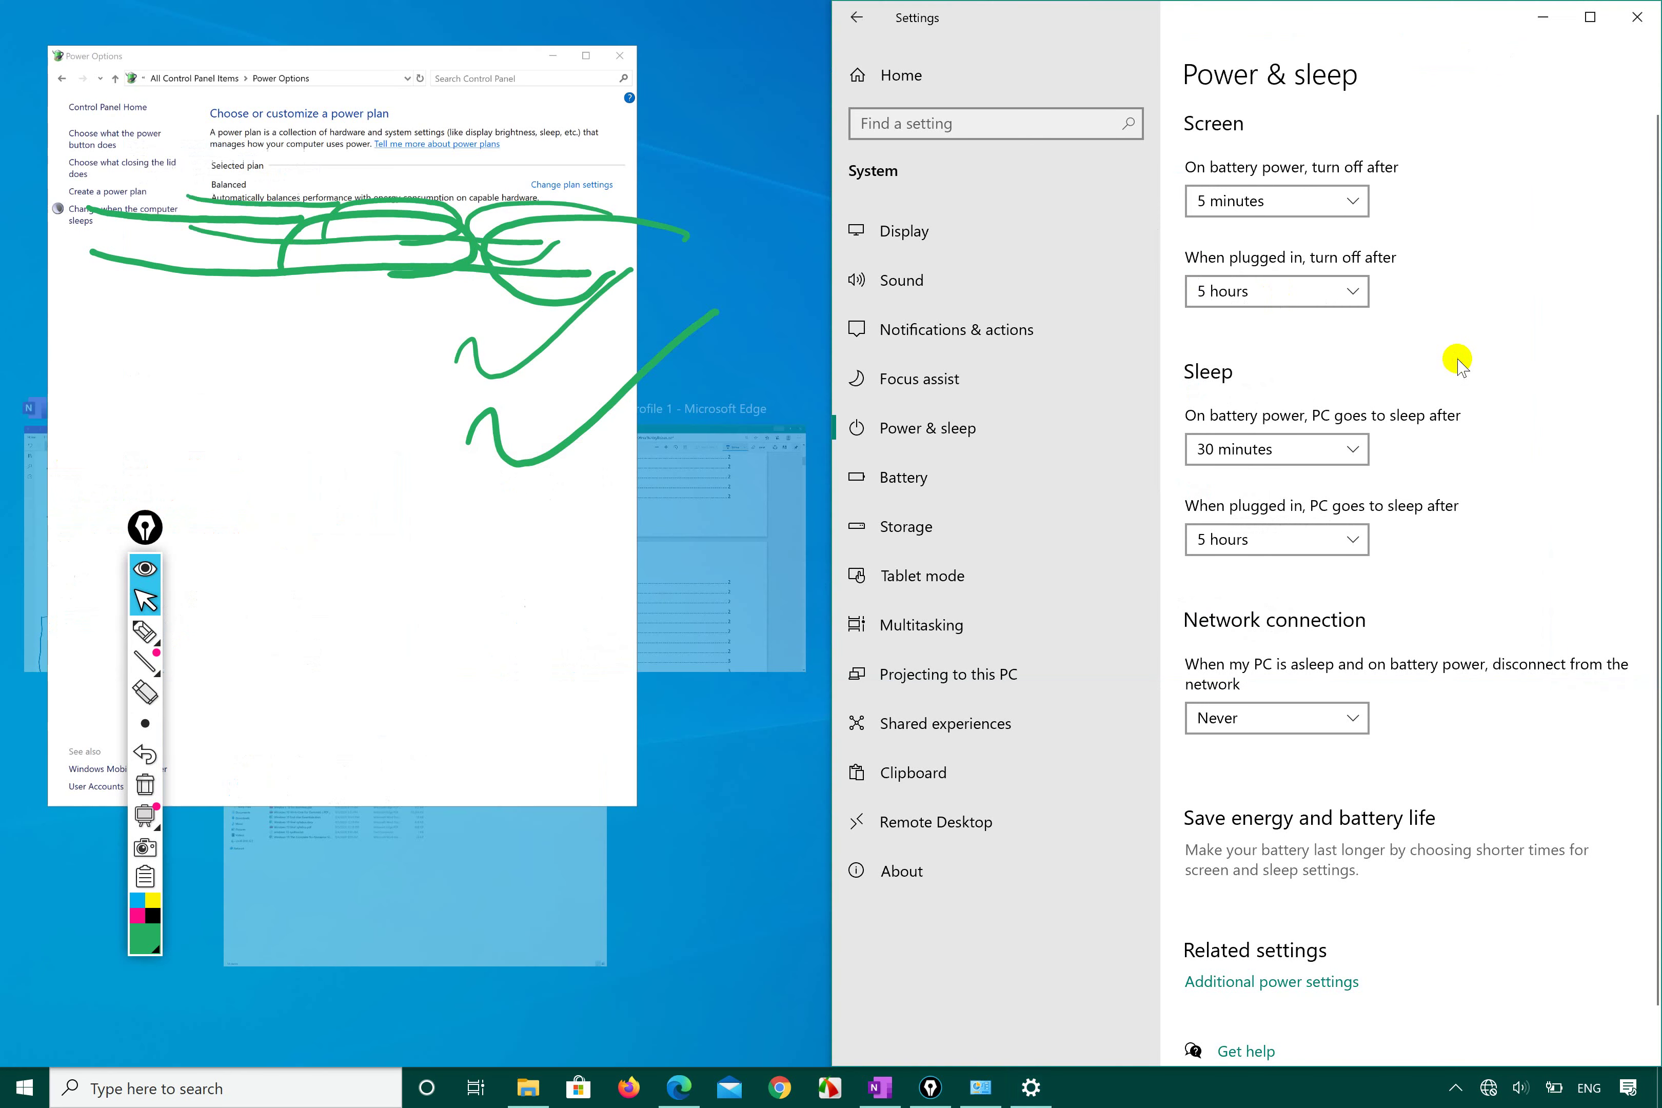
- Set the plugged-in screen turn-off time to 1 hour in Power & sleep and return to the Power Options window
left_click(1345, 300)
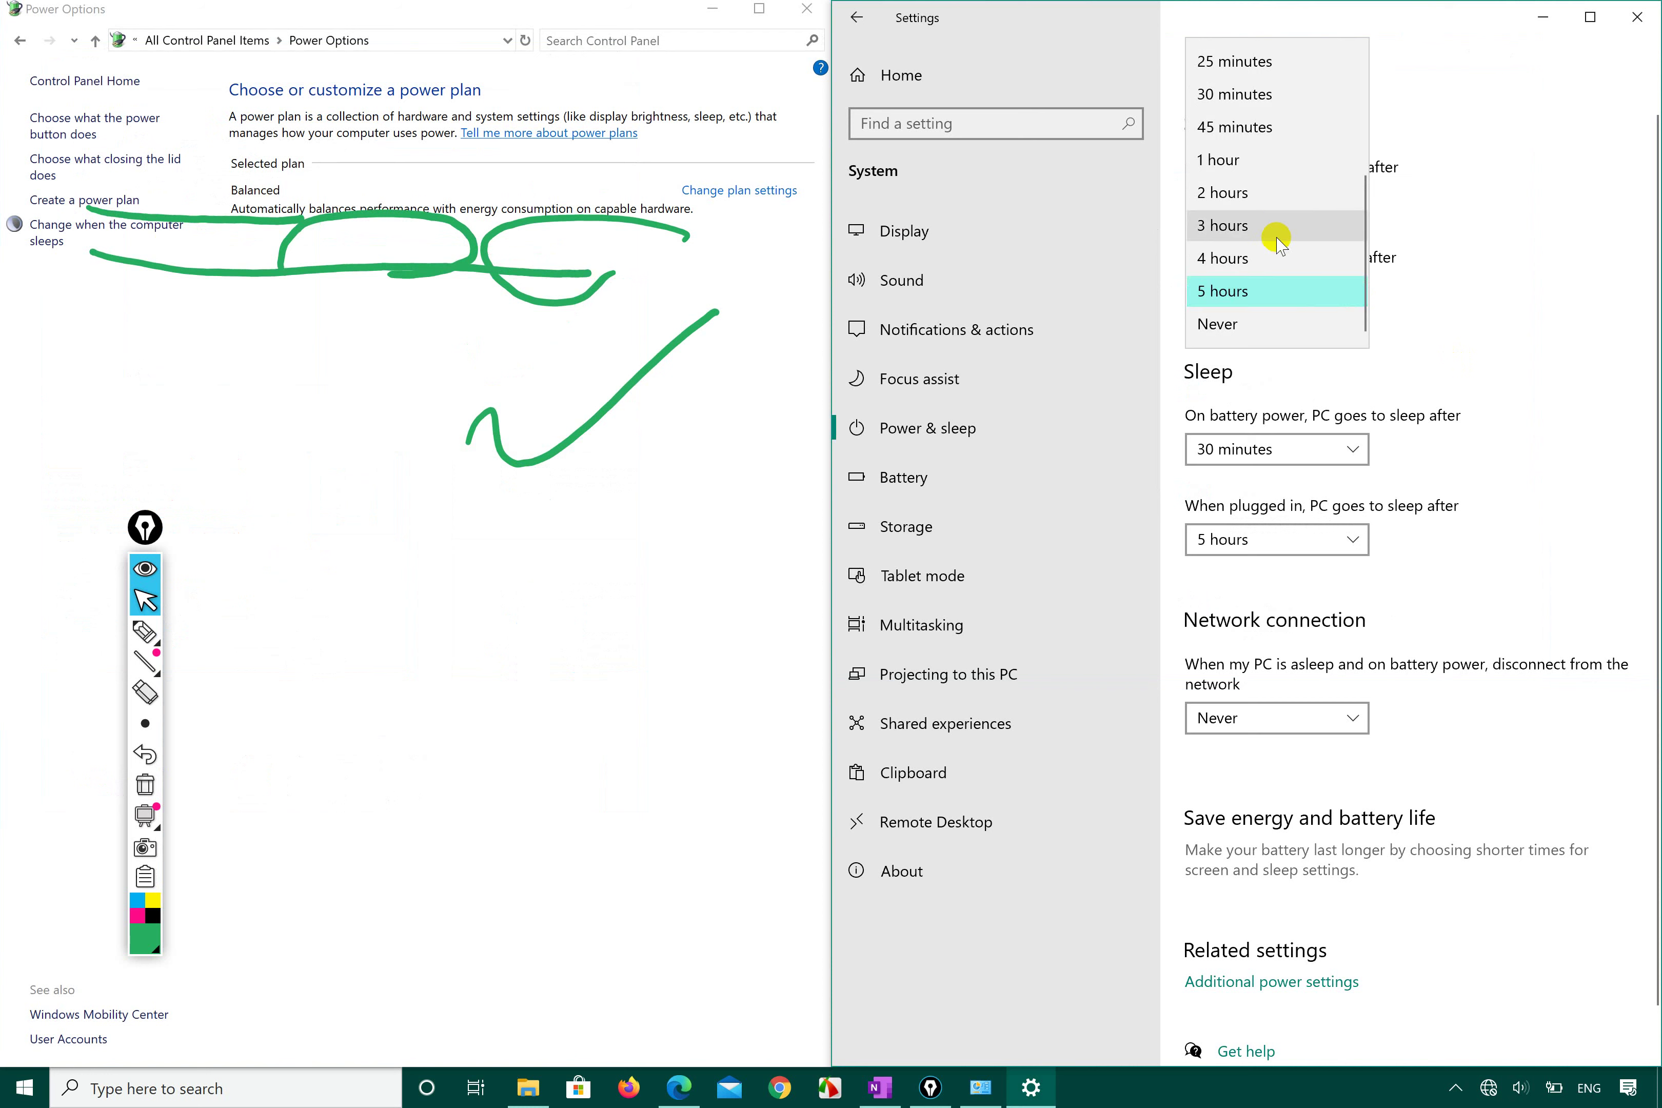
left_click(1259, 156)
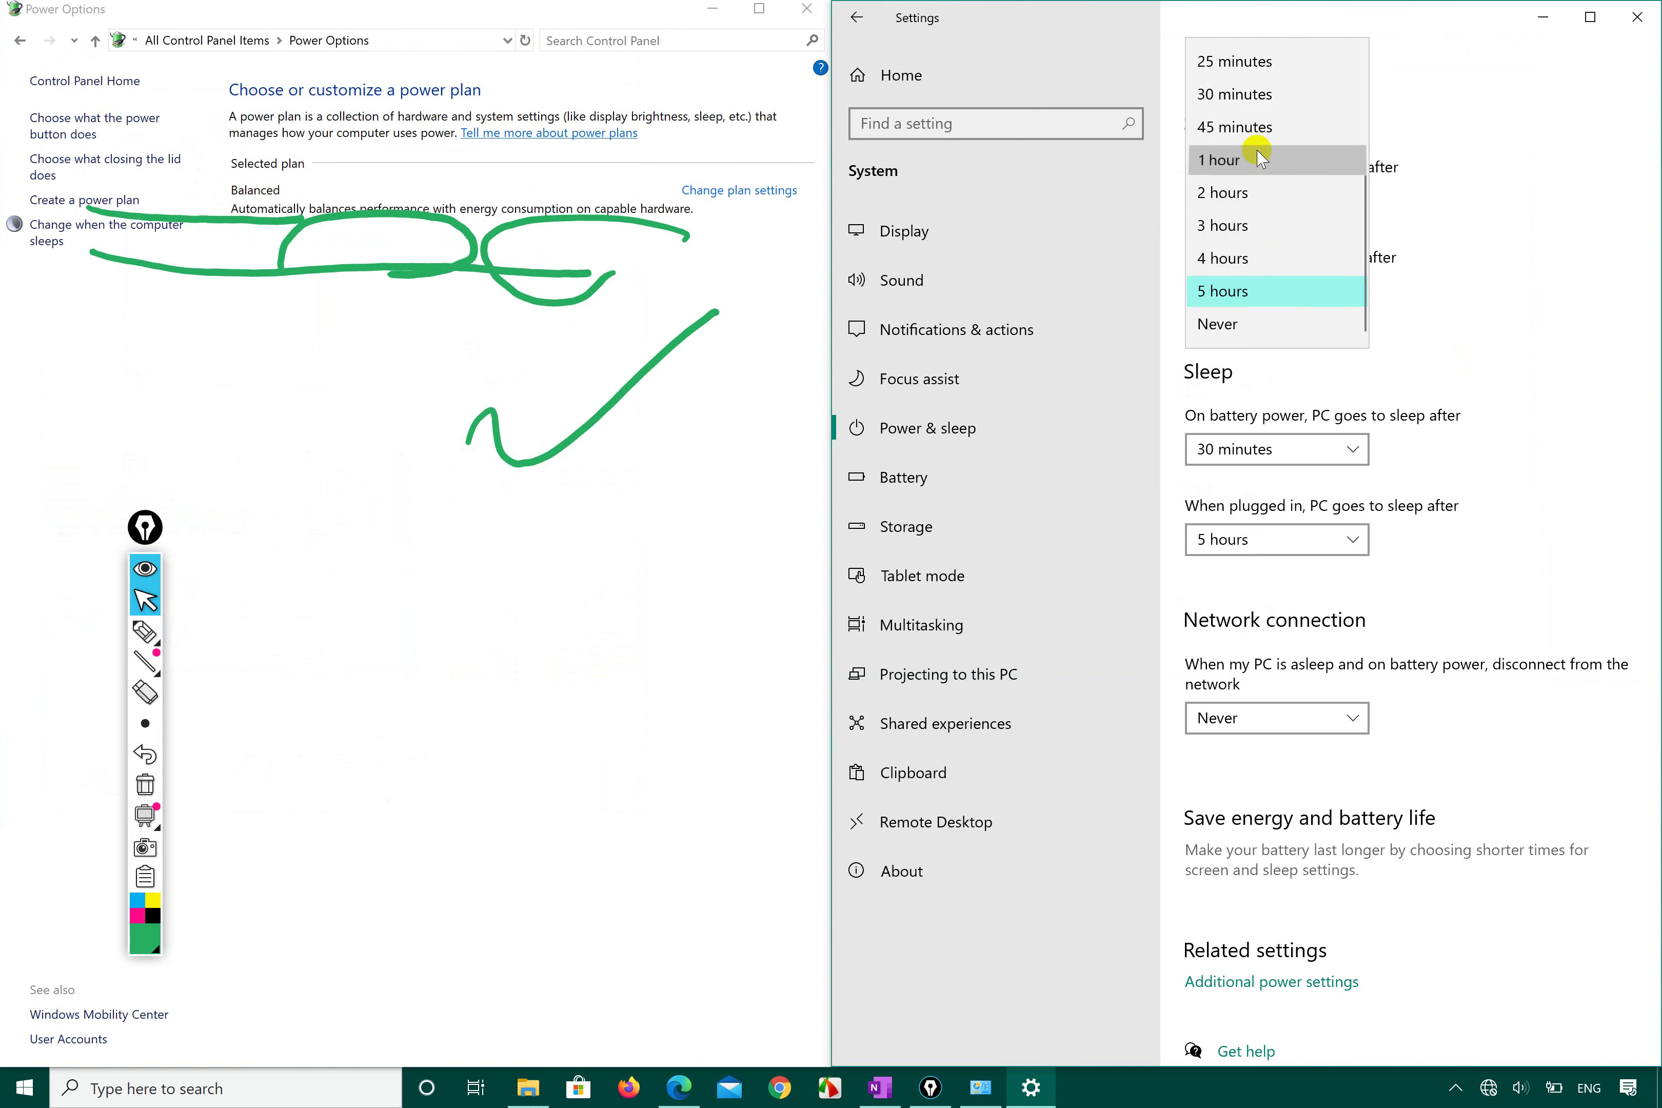
left_click(411, 383)
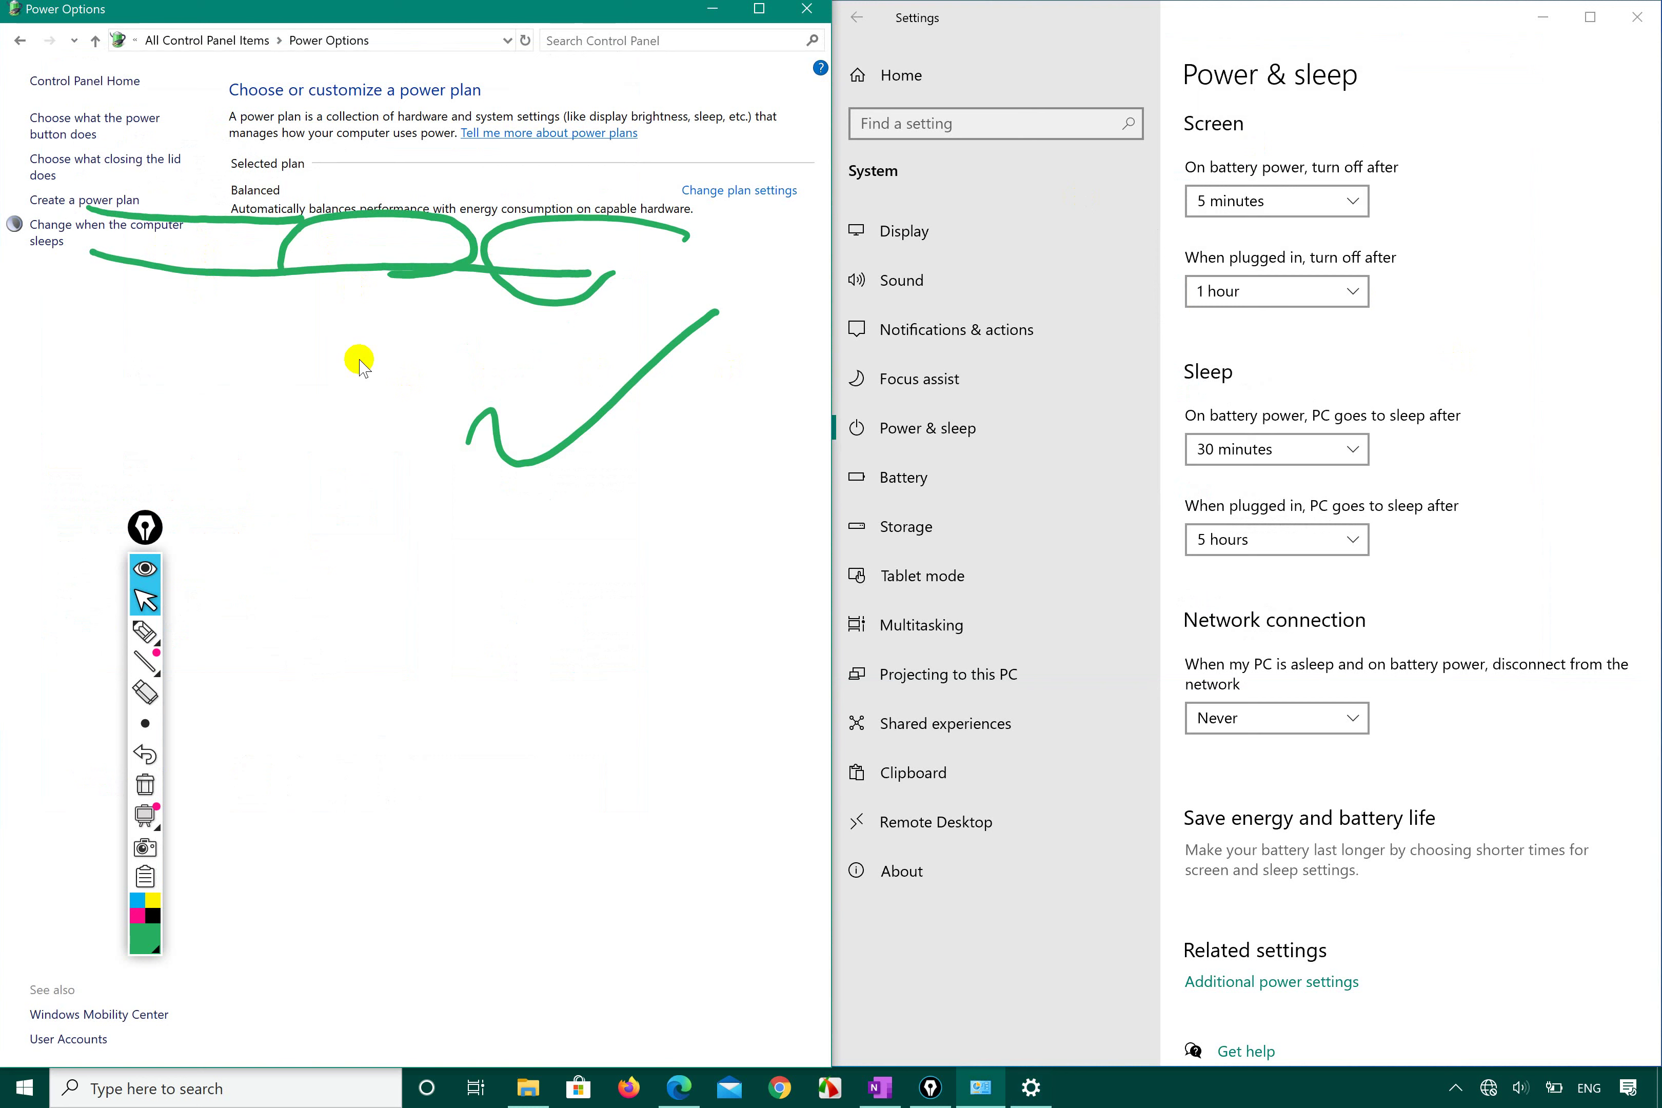
- Clear the green pen marks and open the setting for when the computer sleeps in Power Options
left_click(144, 631)
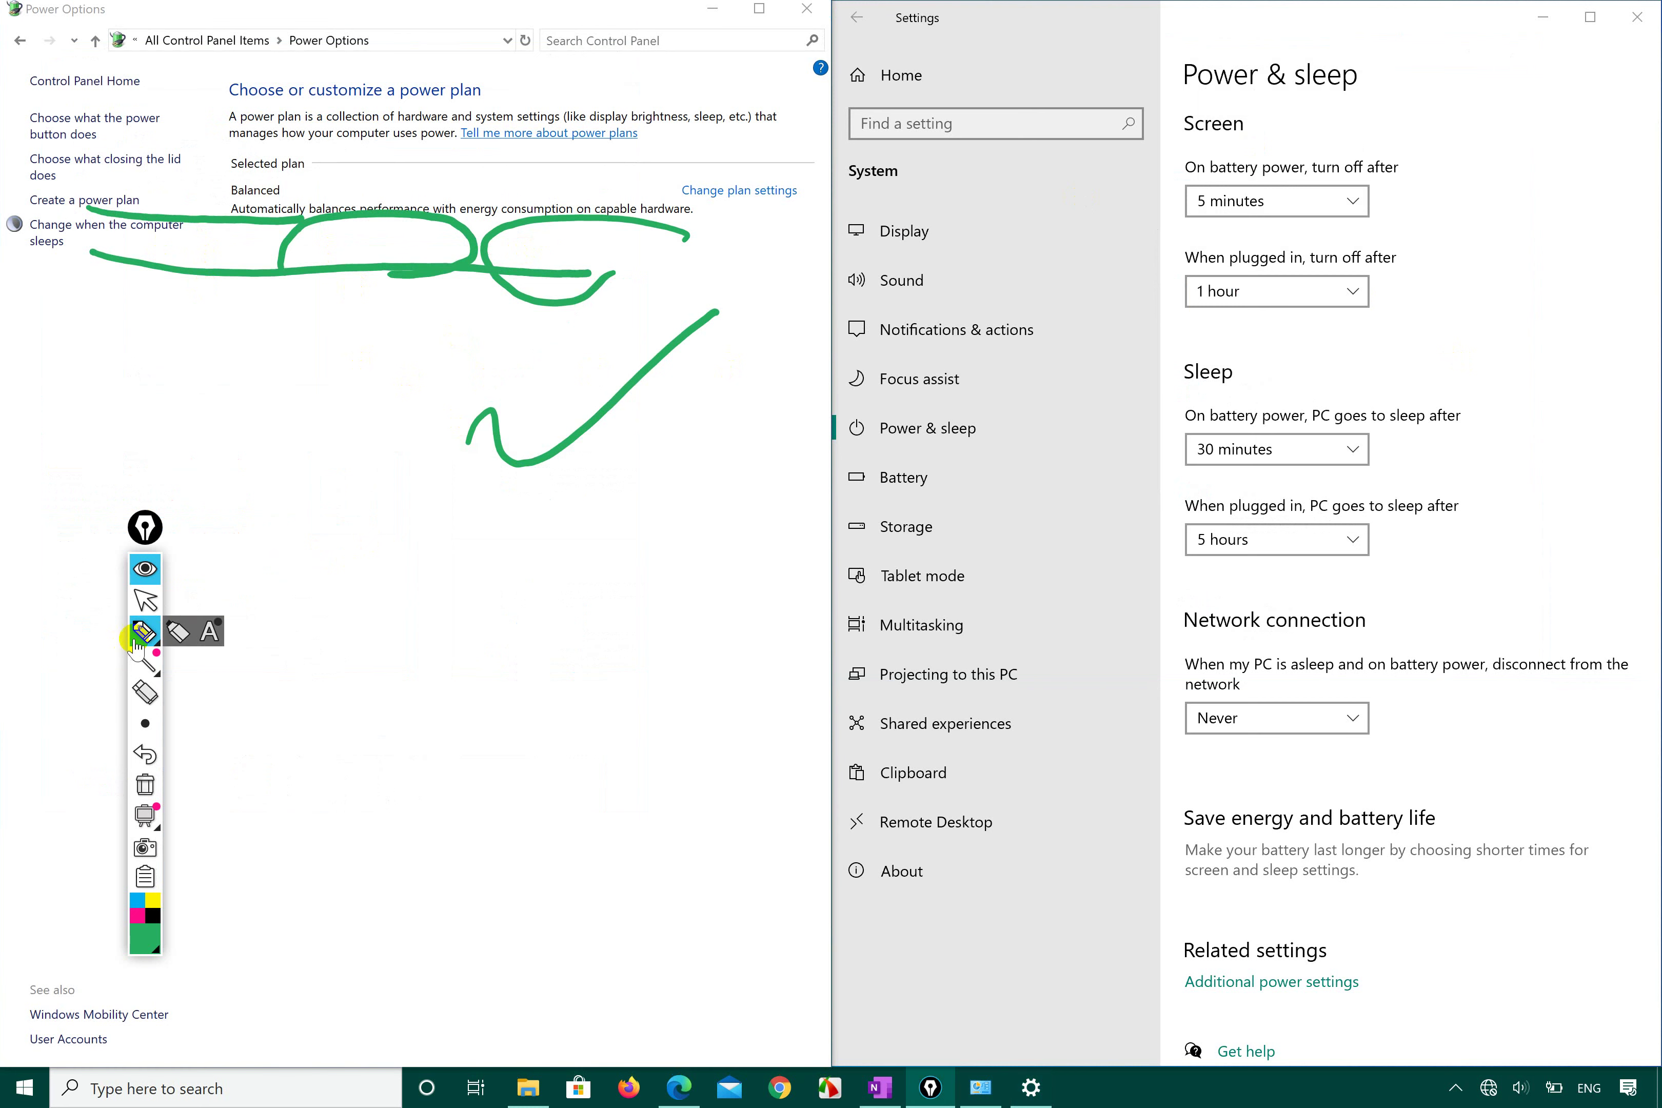
mouse_move(454, 257)
left_mouse_down()
mouse_move(185, 341)
mouse_move(594, 286)
mouse_move(678, 552)
left_mouse_up()
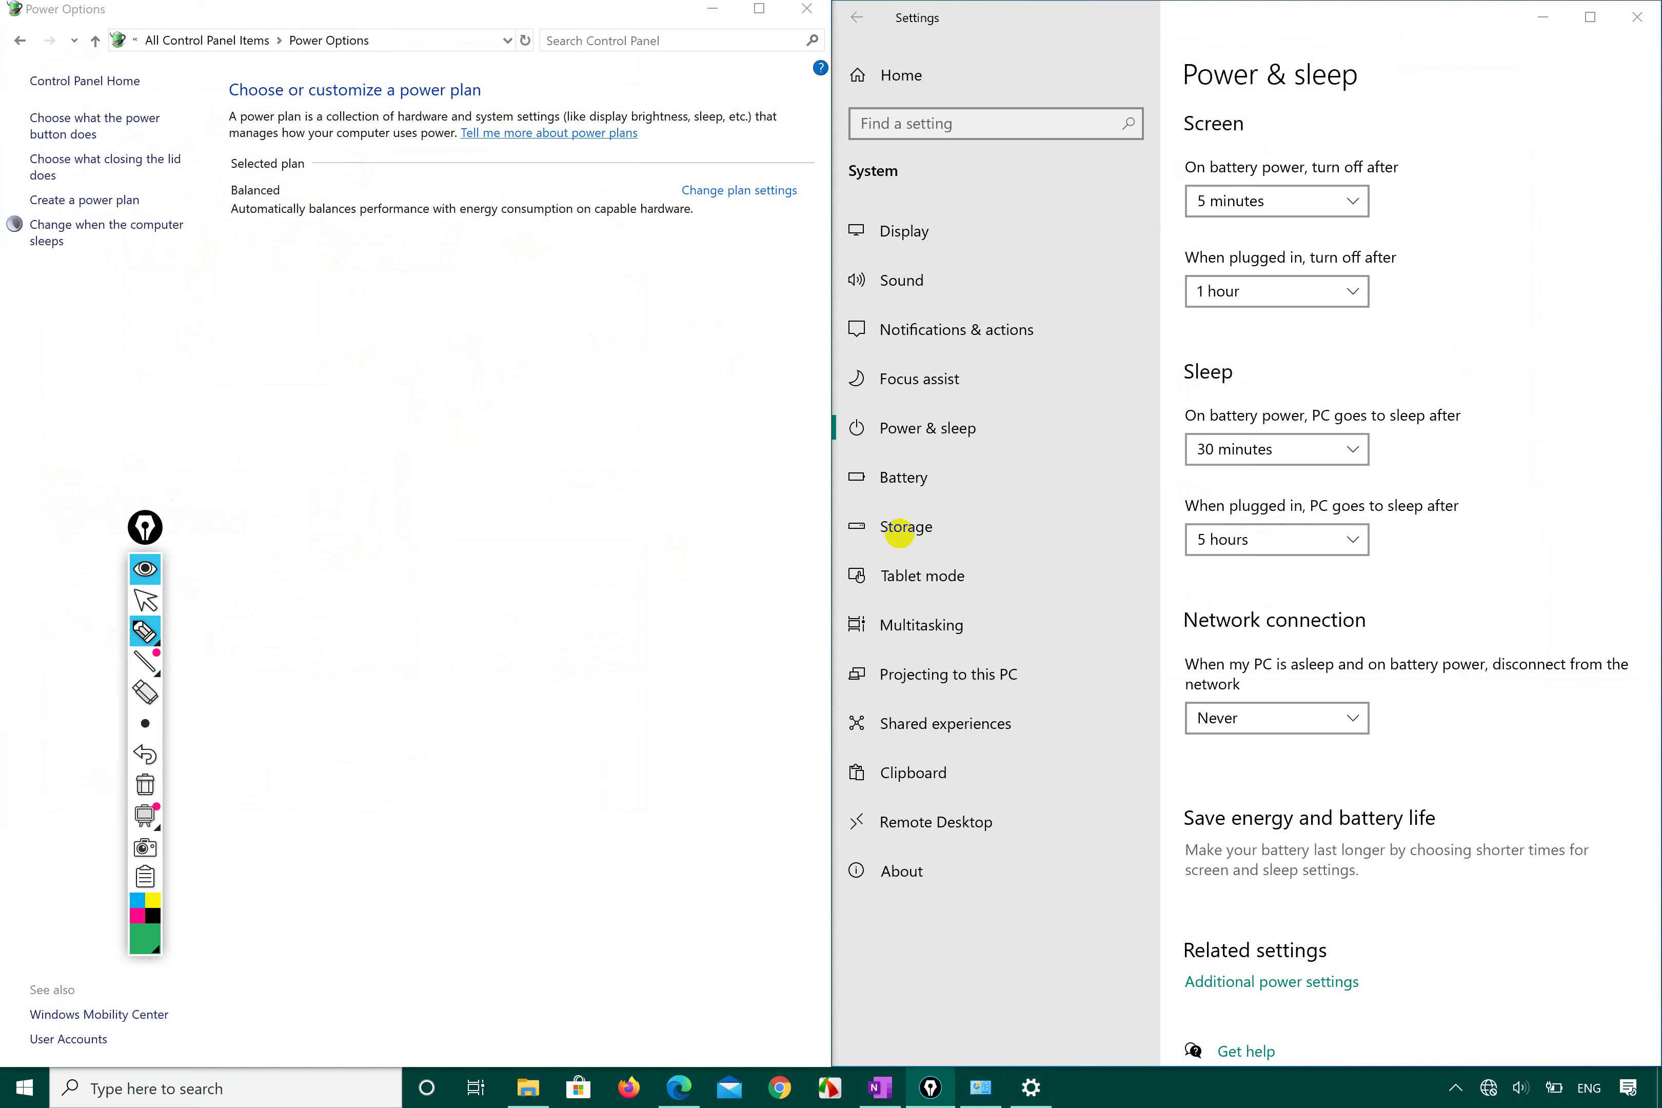
left_click(145, 601)
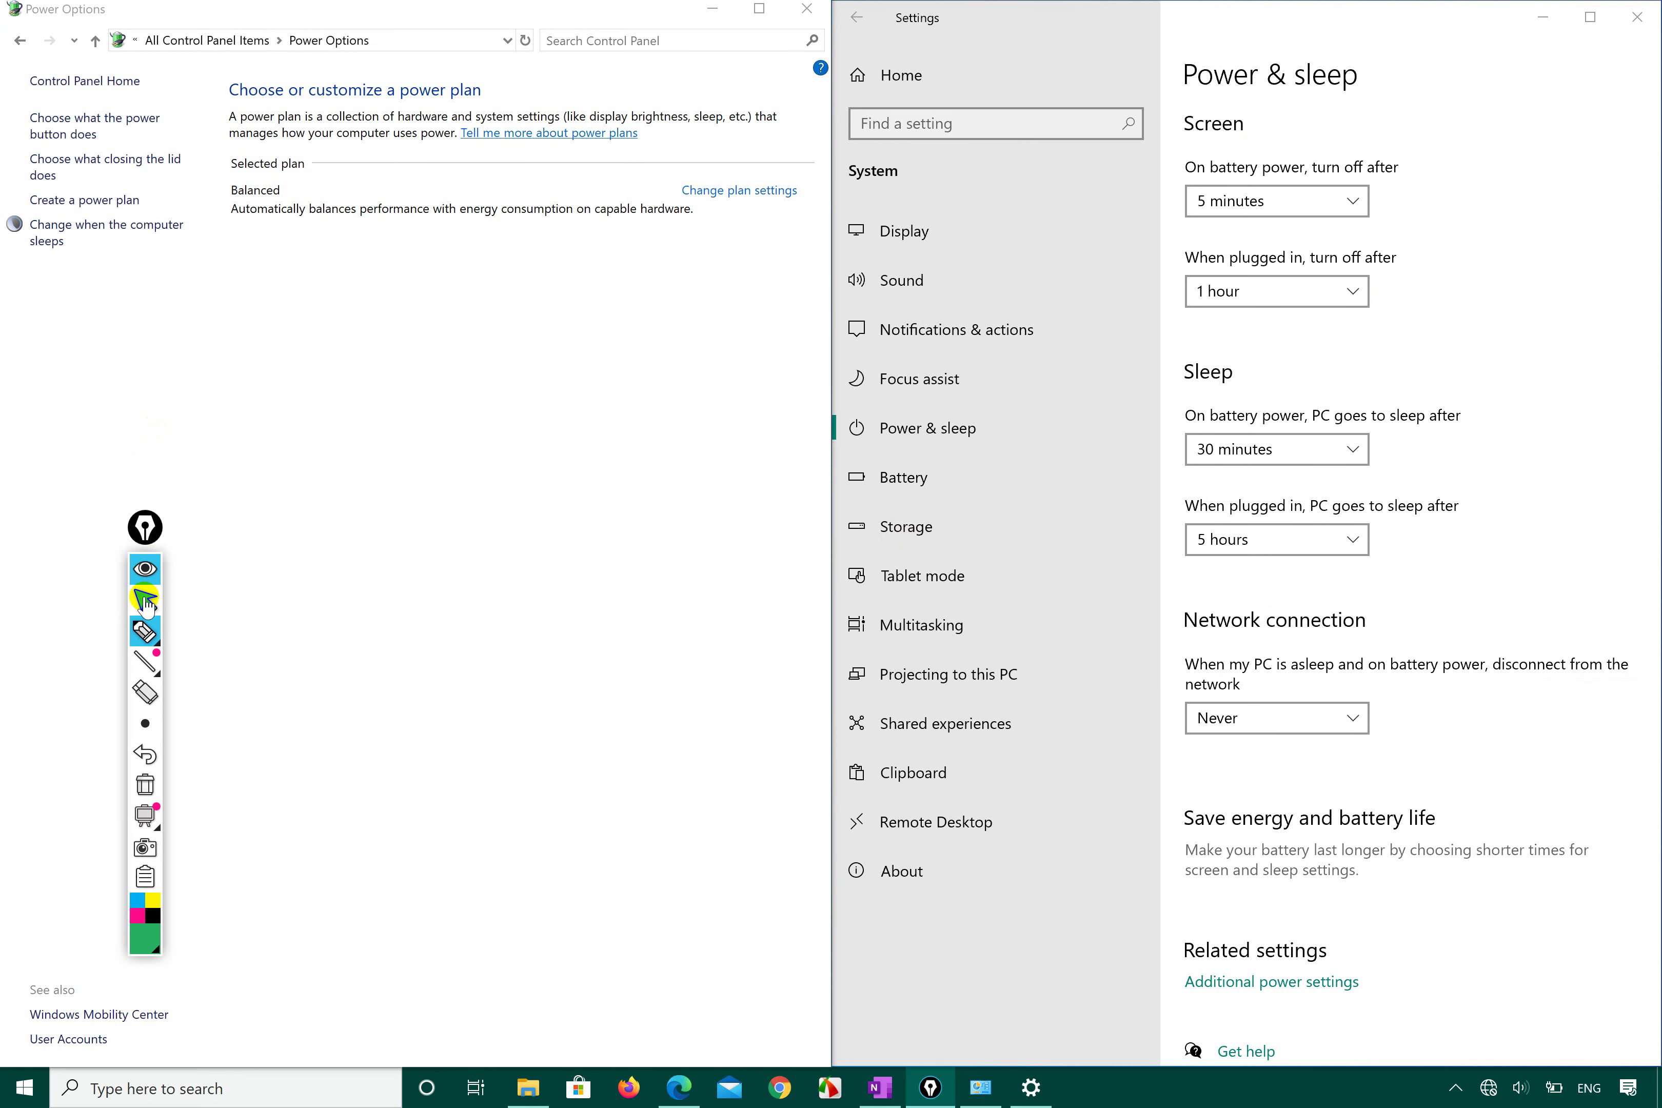
left_click(51, 233)
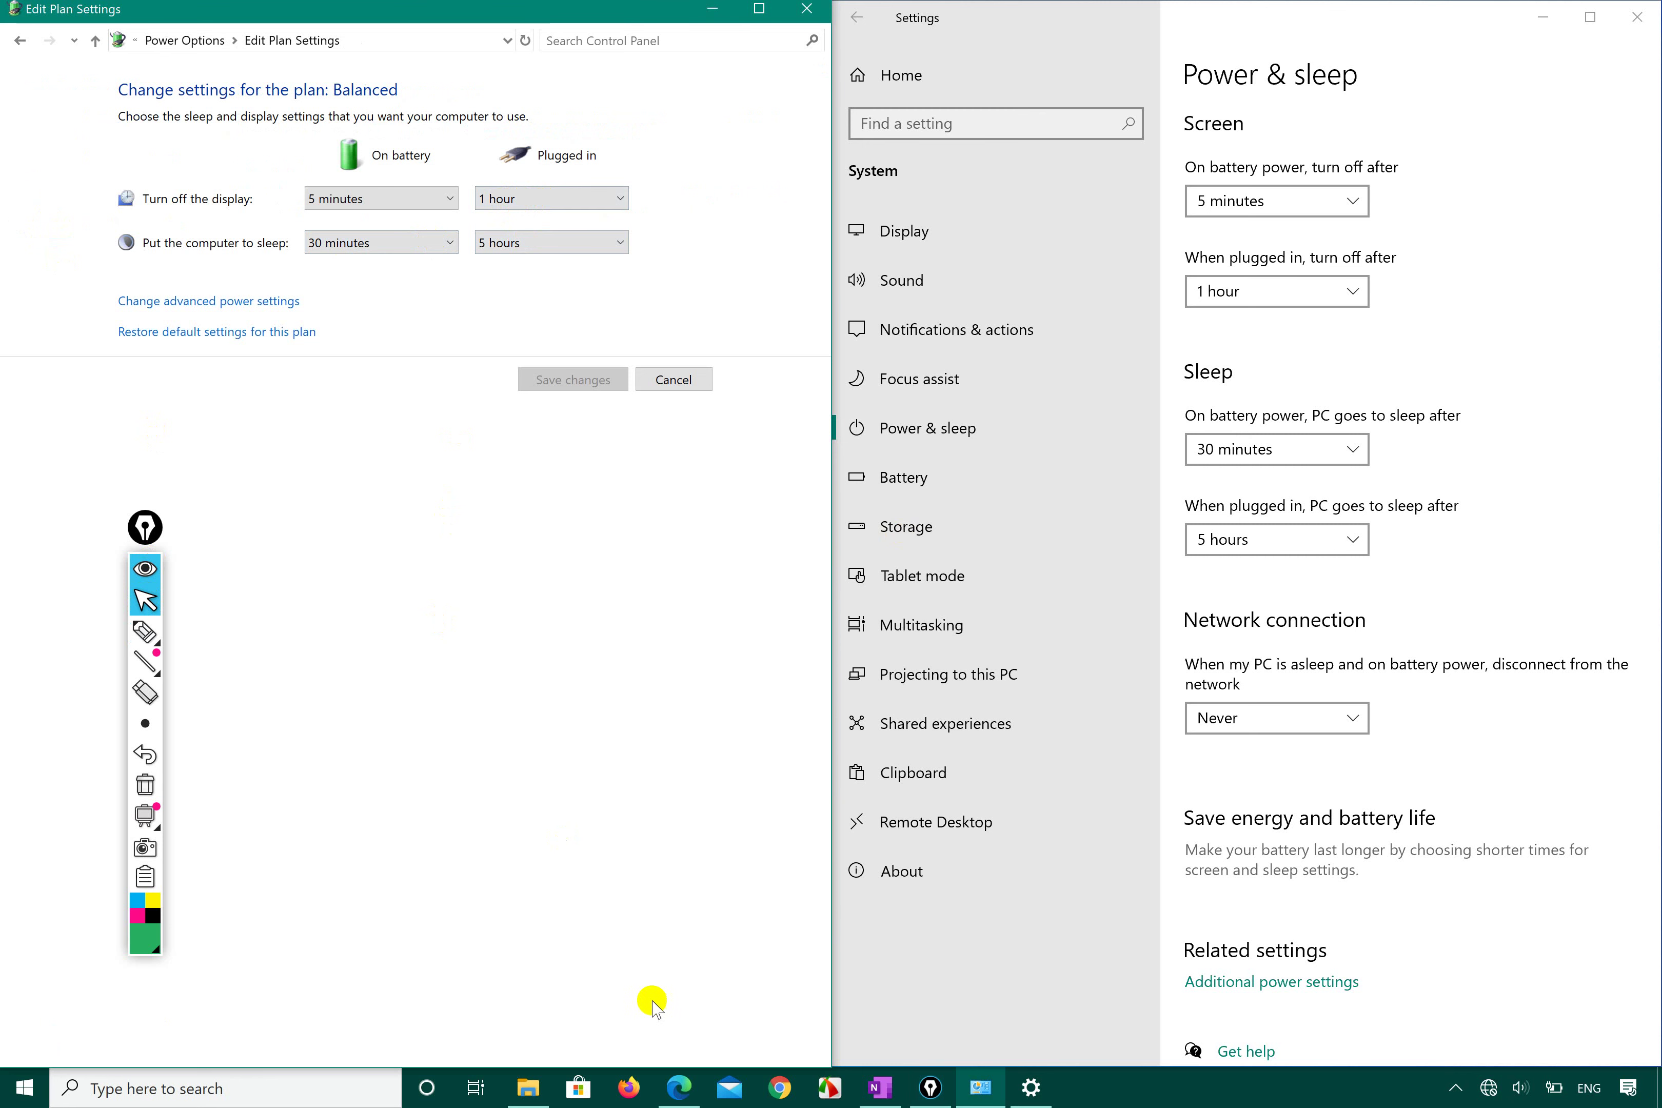
- Look at the Windows 10 course notes in OneNote and return to the Edit Plan Settings window
left_click(879, 1087)
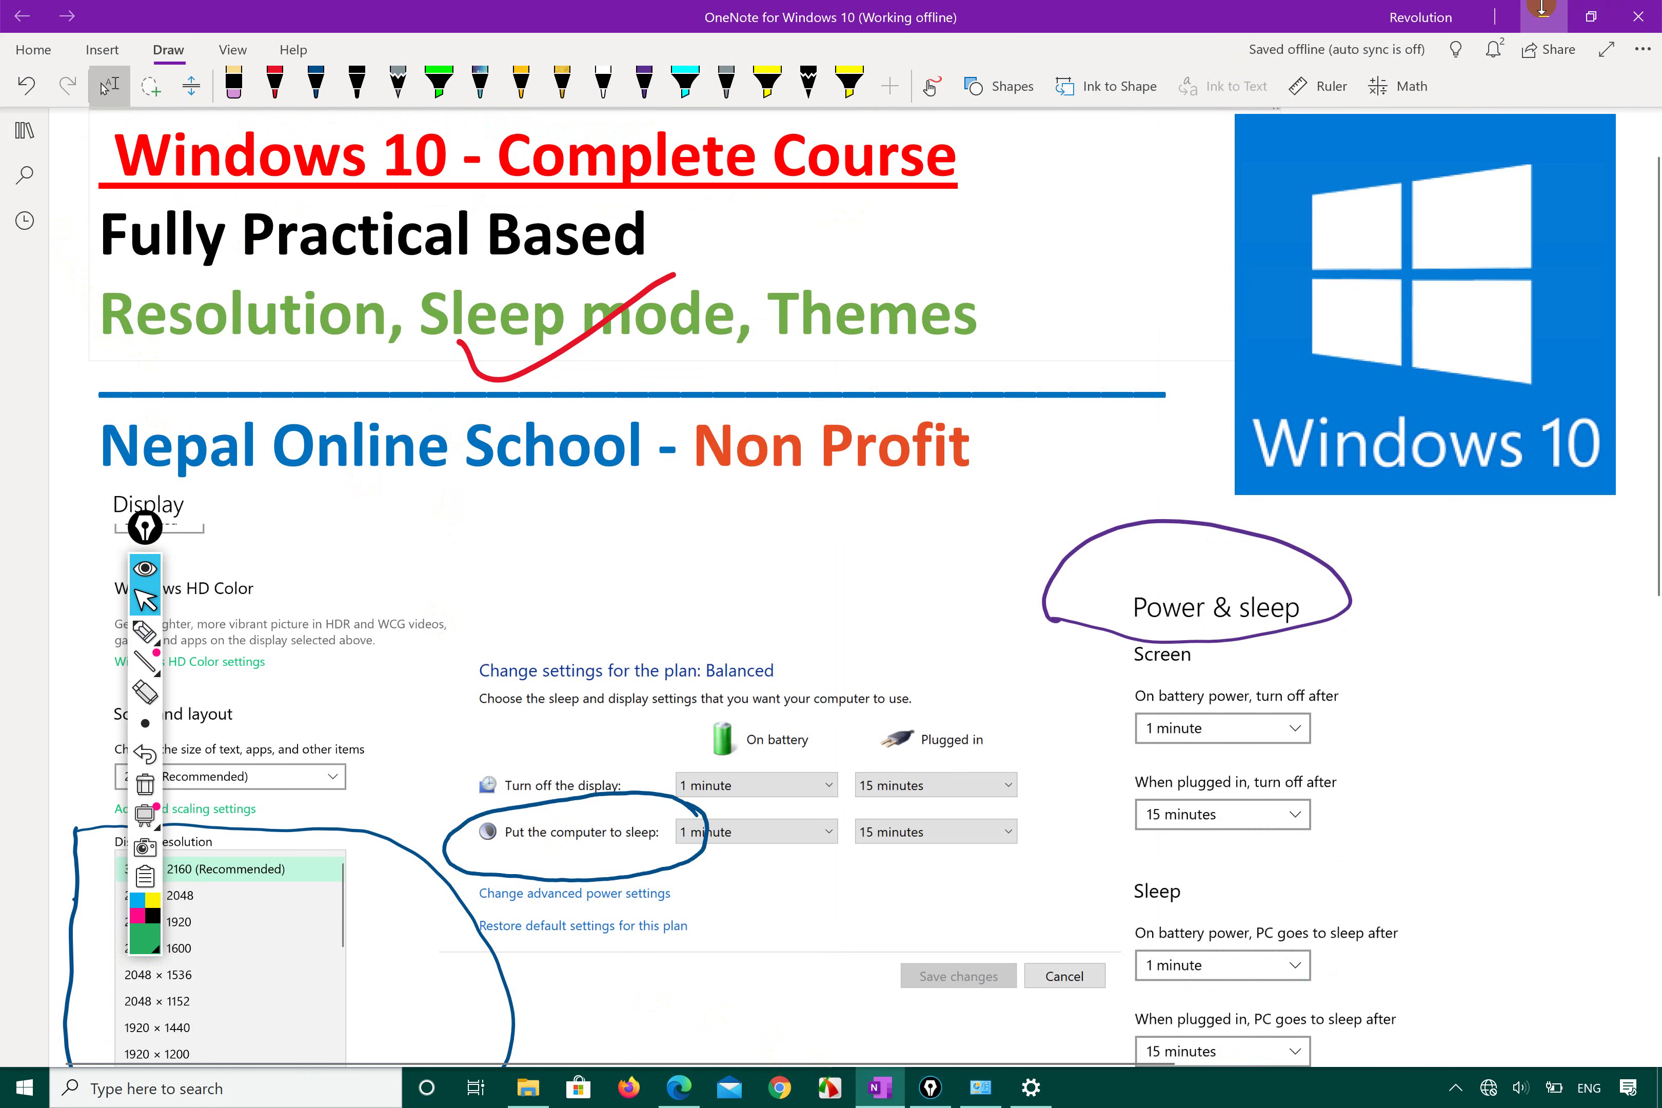
left_click(1543, 13)
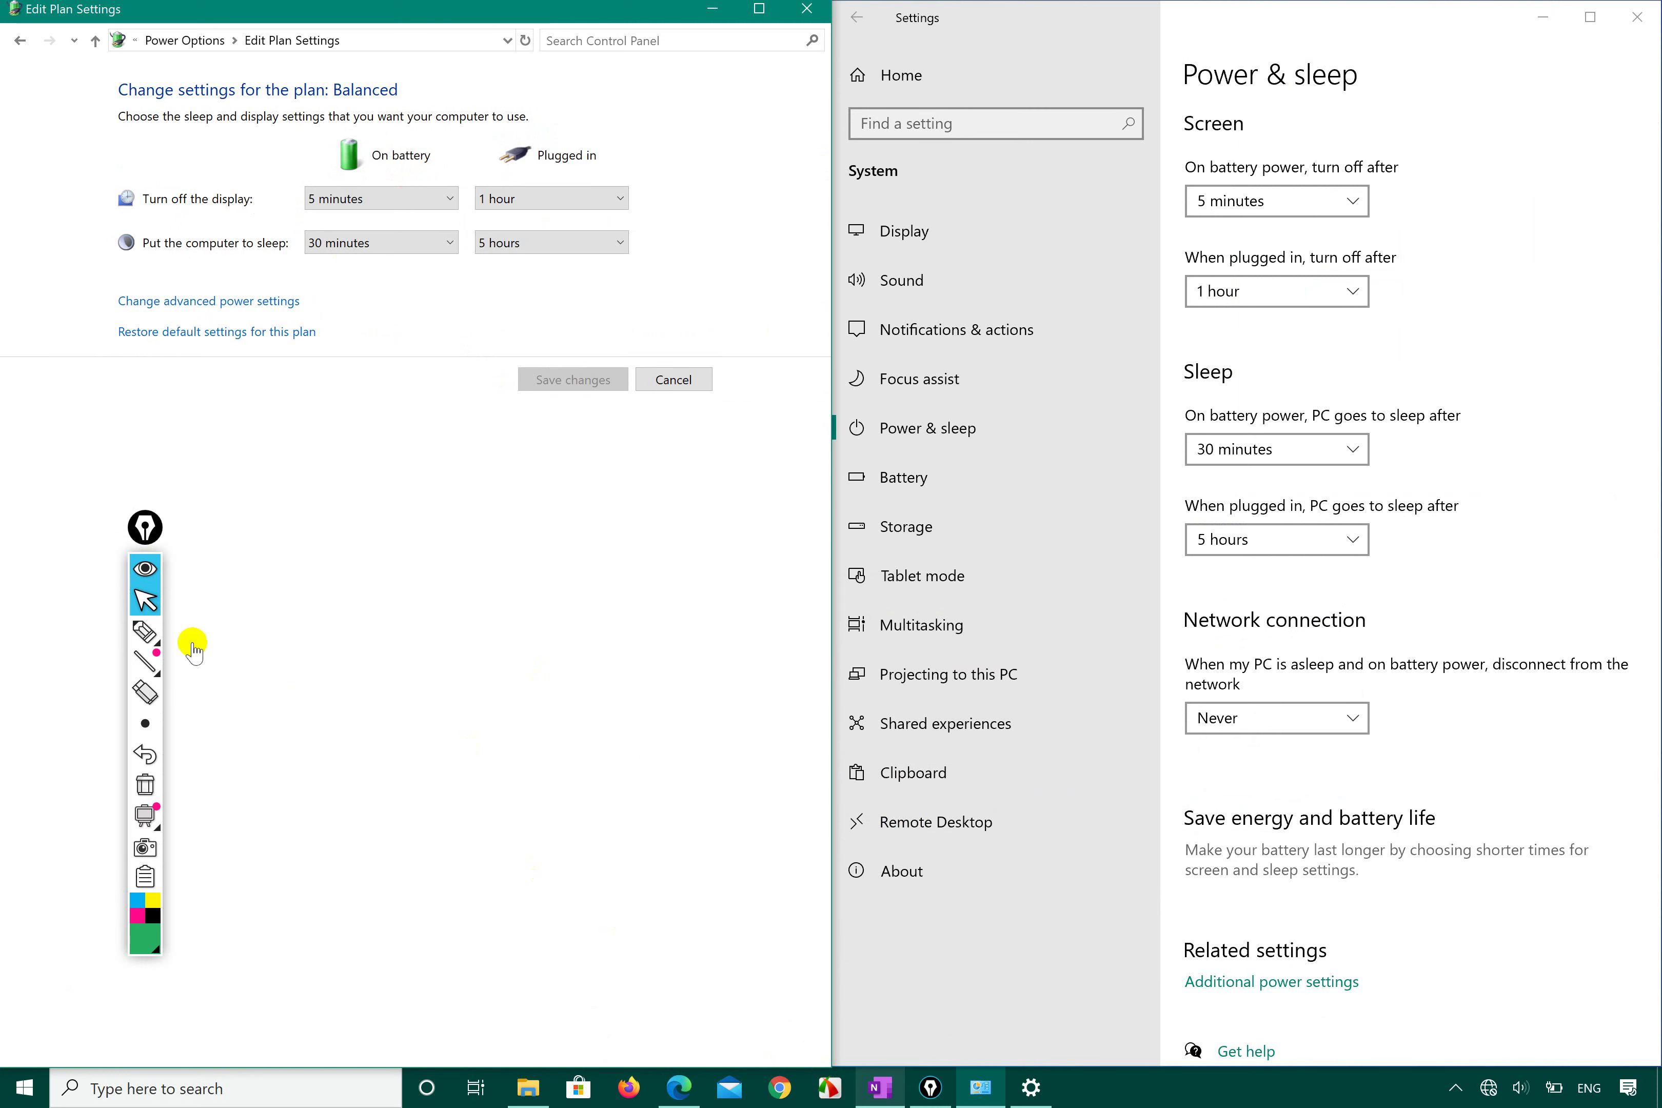
left_click(178, 632)
left_click(146, 599)
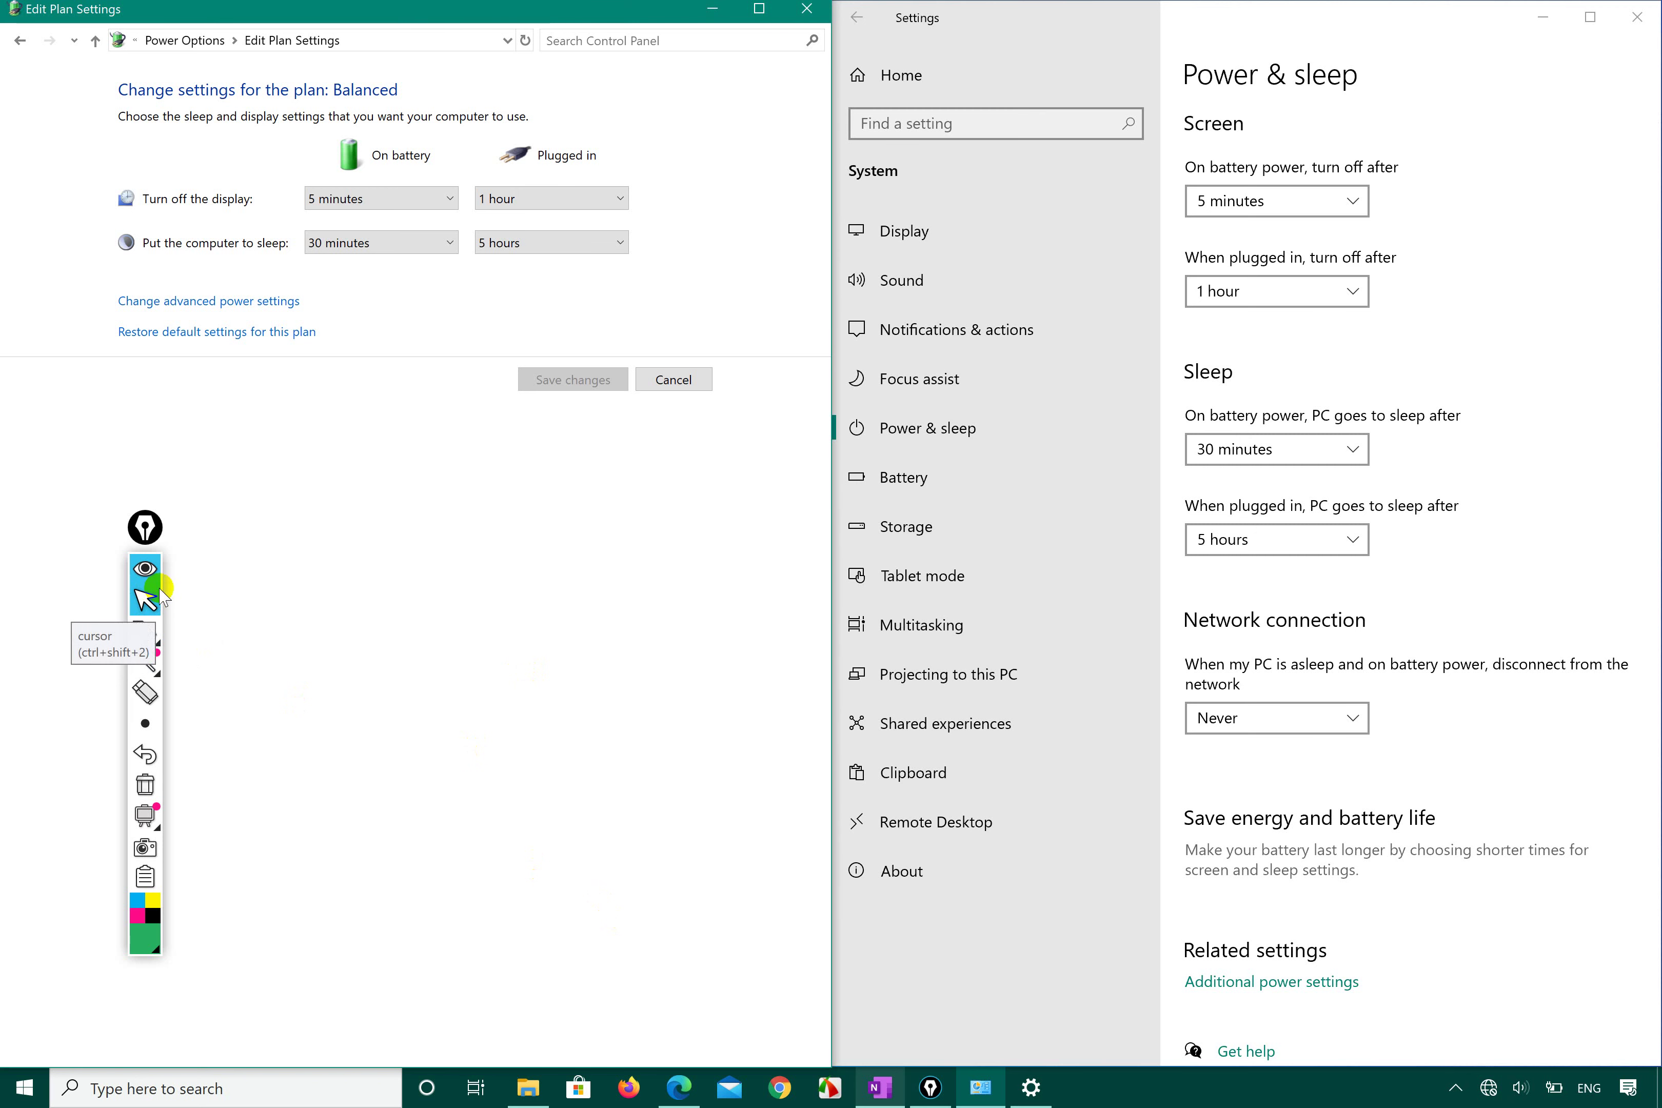
- Switch to the Windows 10 final syllabus PDF in Edge, circle Screen Saver Modes and draw a check mark by Changing Screen Resolution
left_click(688, 1085)
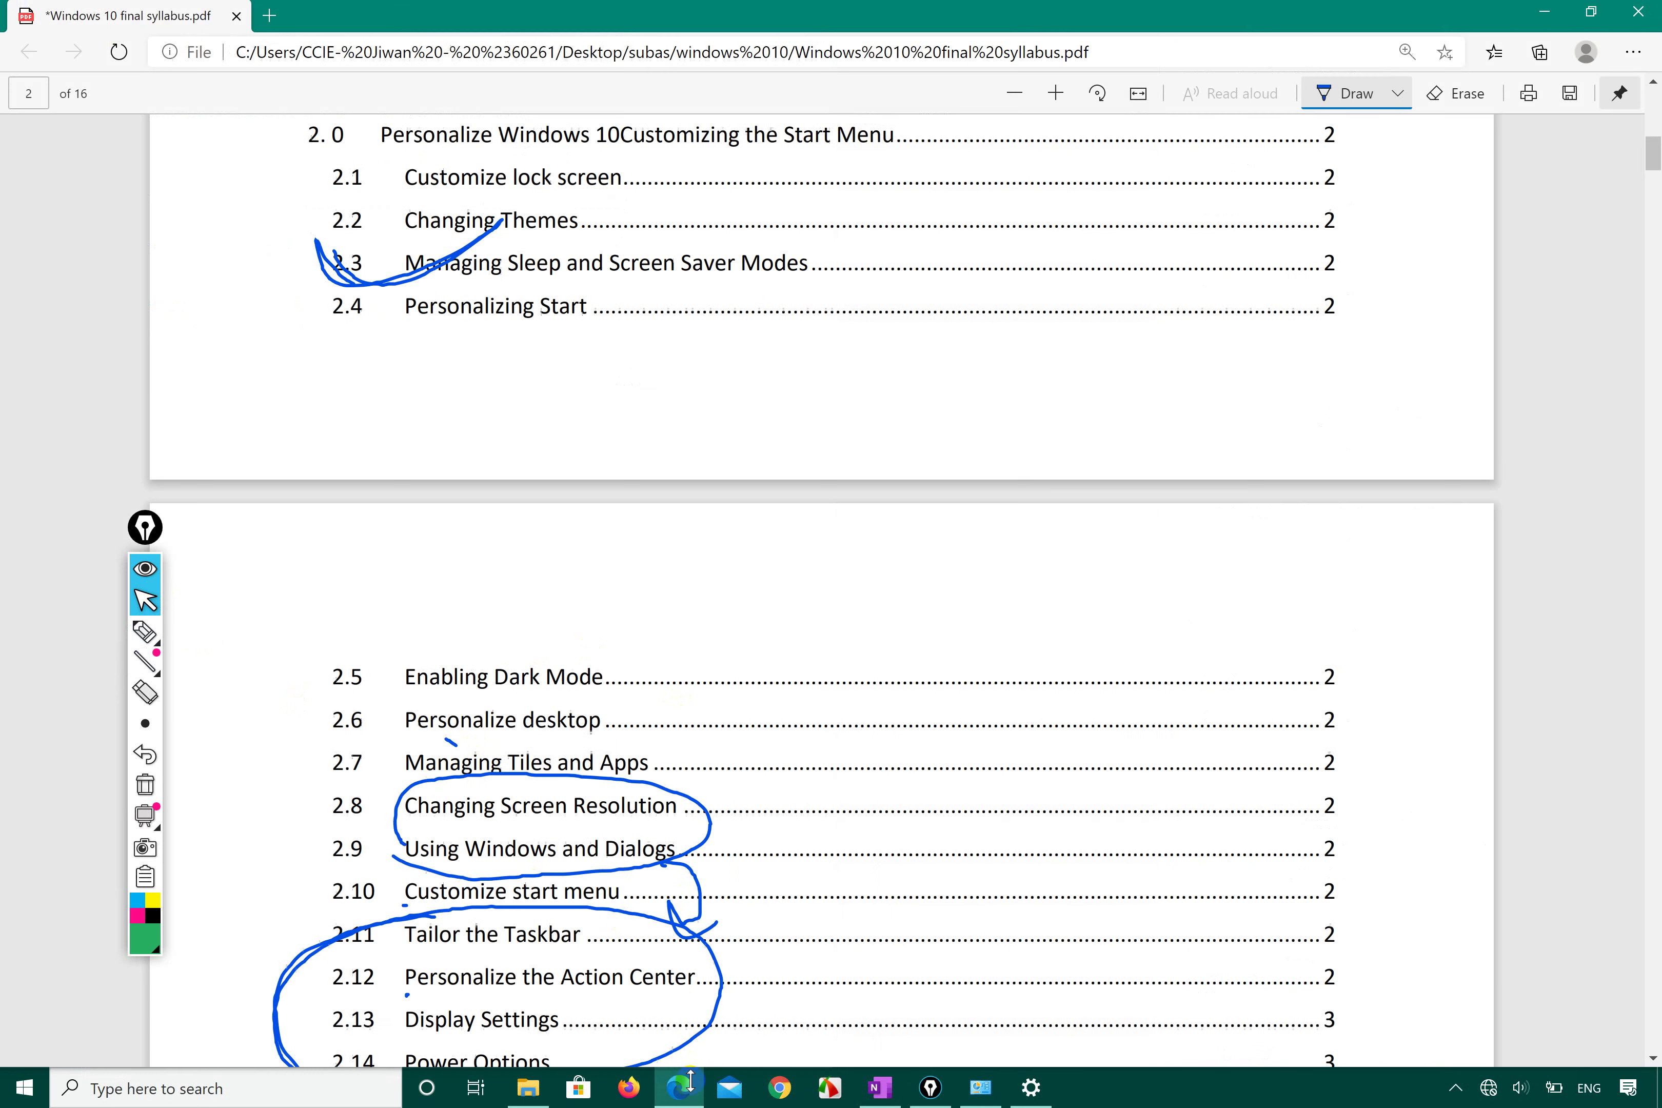
scroll(601, 676, "down", 3)
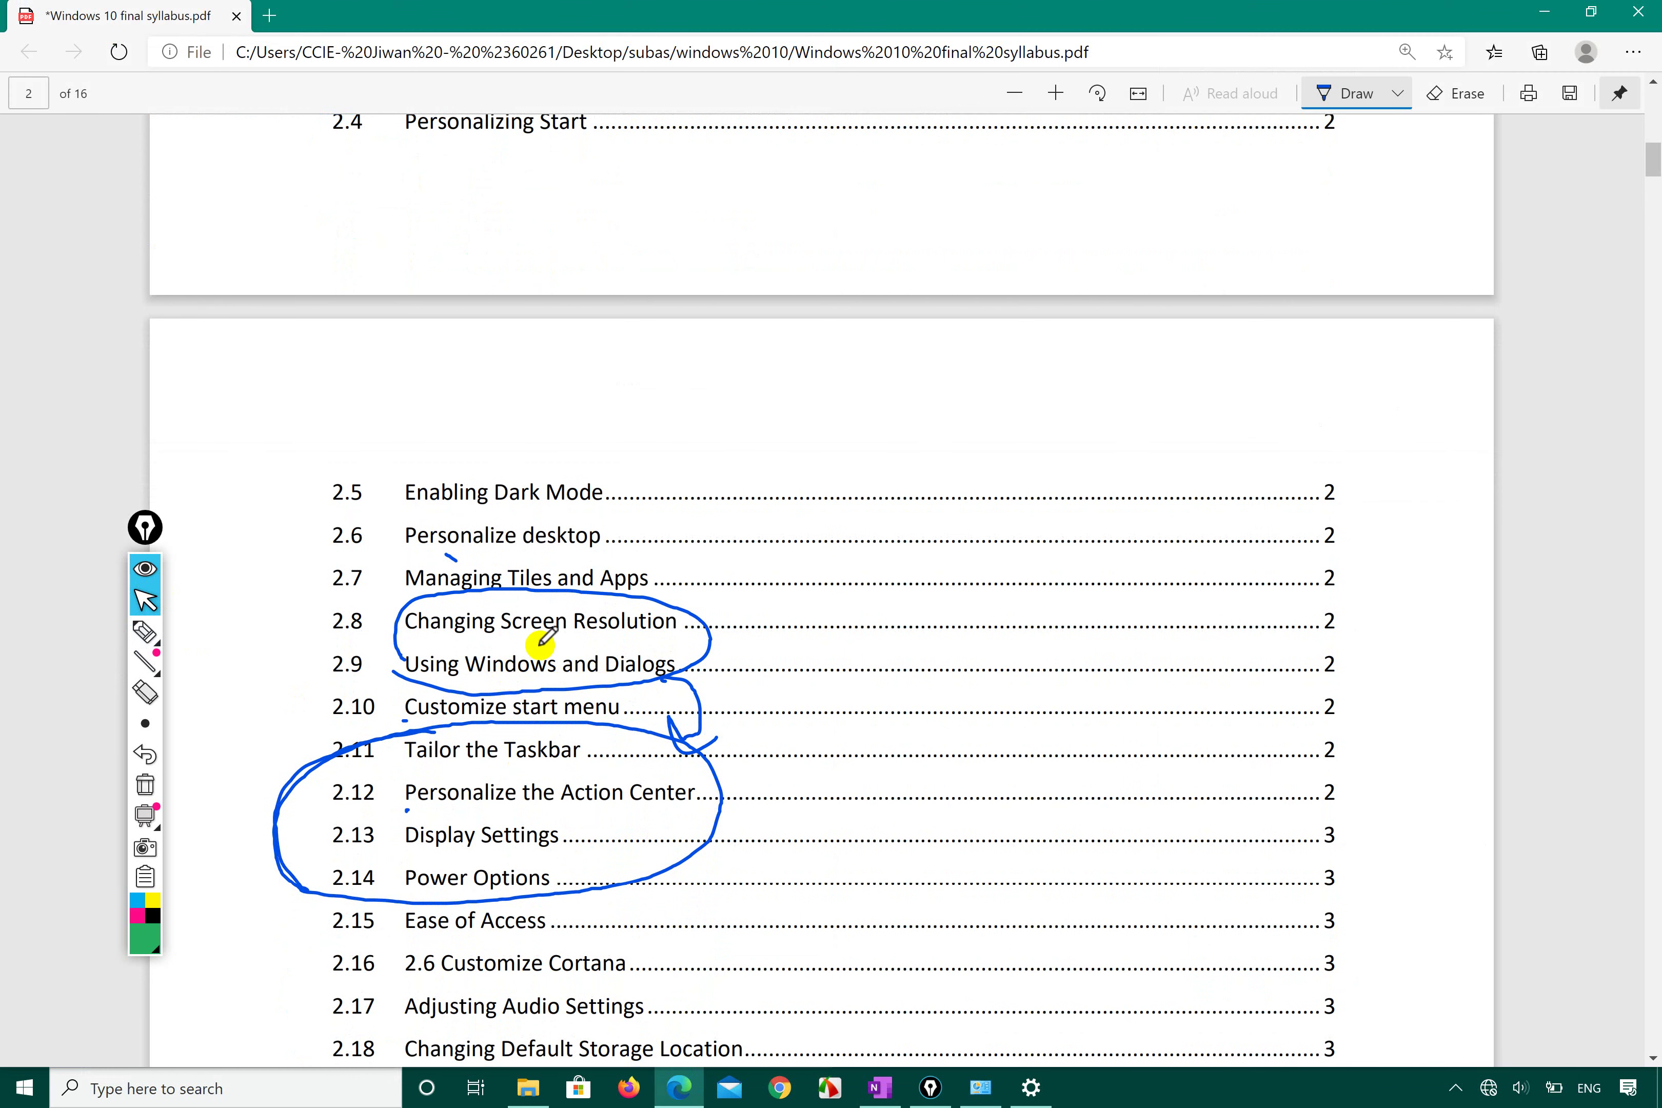
scroll(543, 636, "up", 1)
scroll(548, 638, "up", 3)
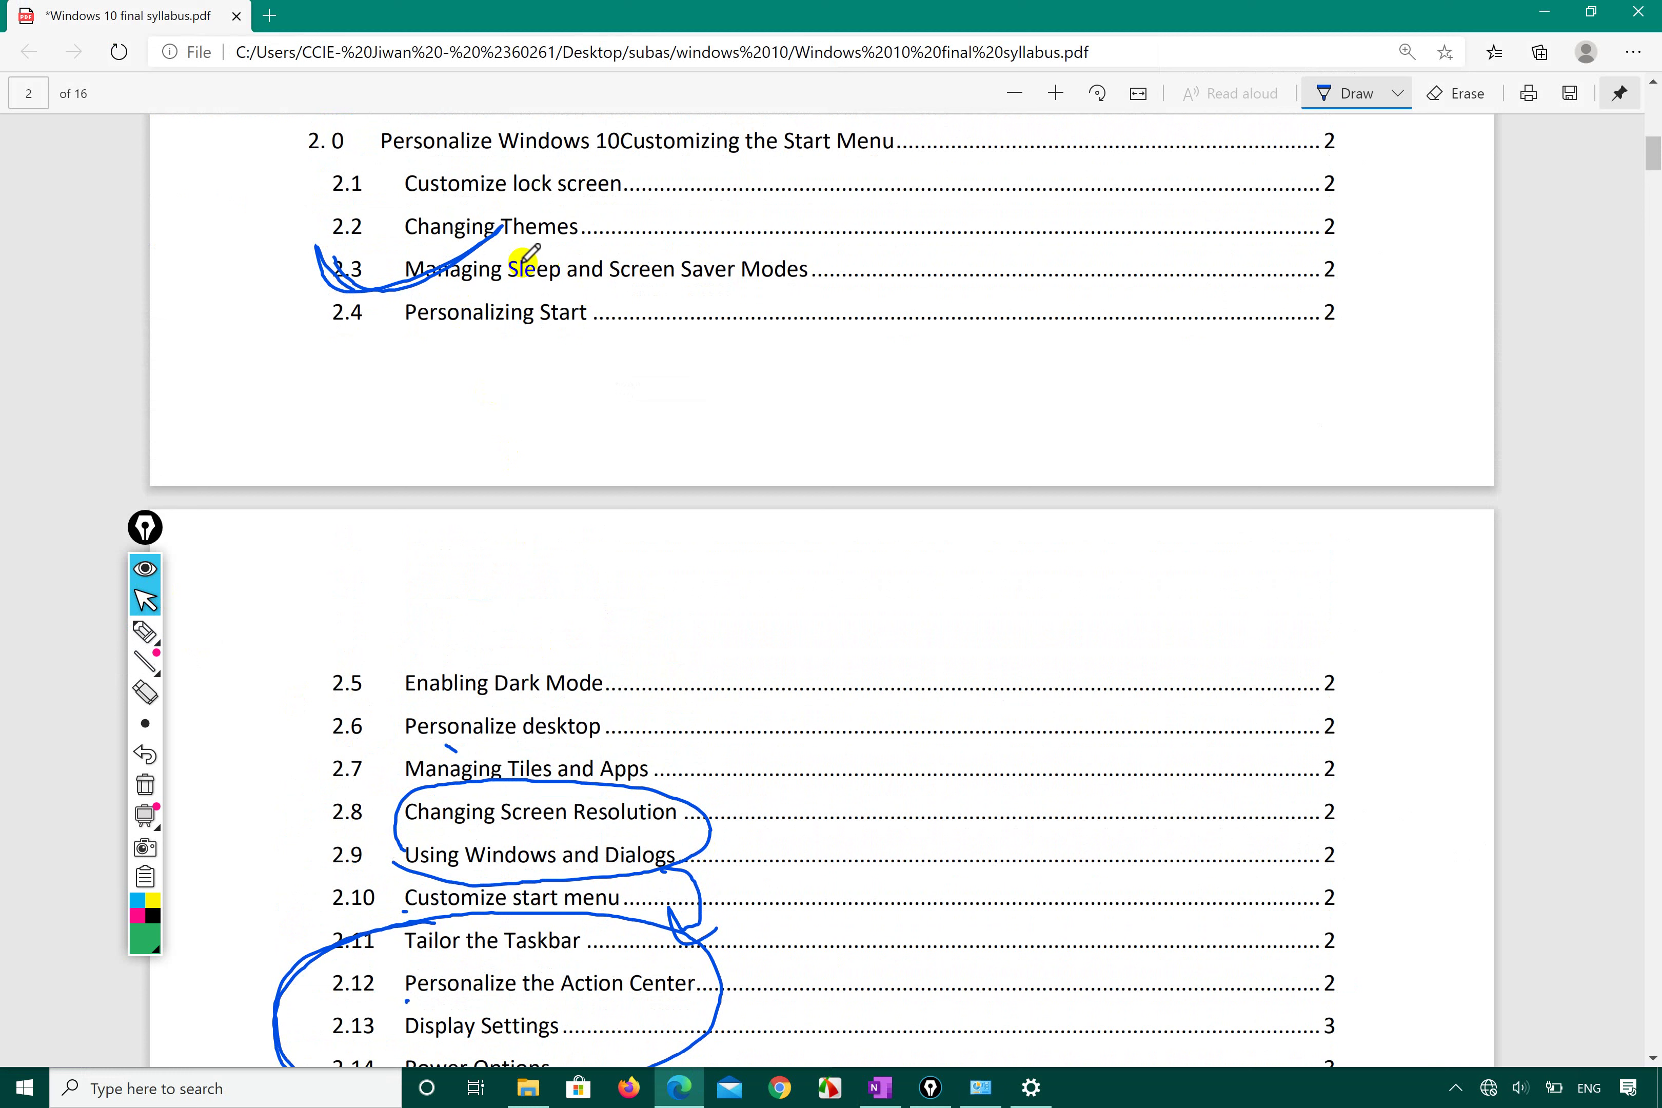
mouse_move(642, 287)
left_mouse_down()
mouse_move(810, 270)
mouse_move(639, 238)
mouse_move(608, 284)
mouse_move(638, 304)
mouse_move(779, 290)
mouse_move(791, 245)
mouse_move(739, 224)
left_mouse_up()
scroll(565, 537, "down", 2)
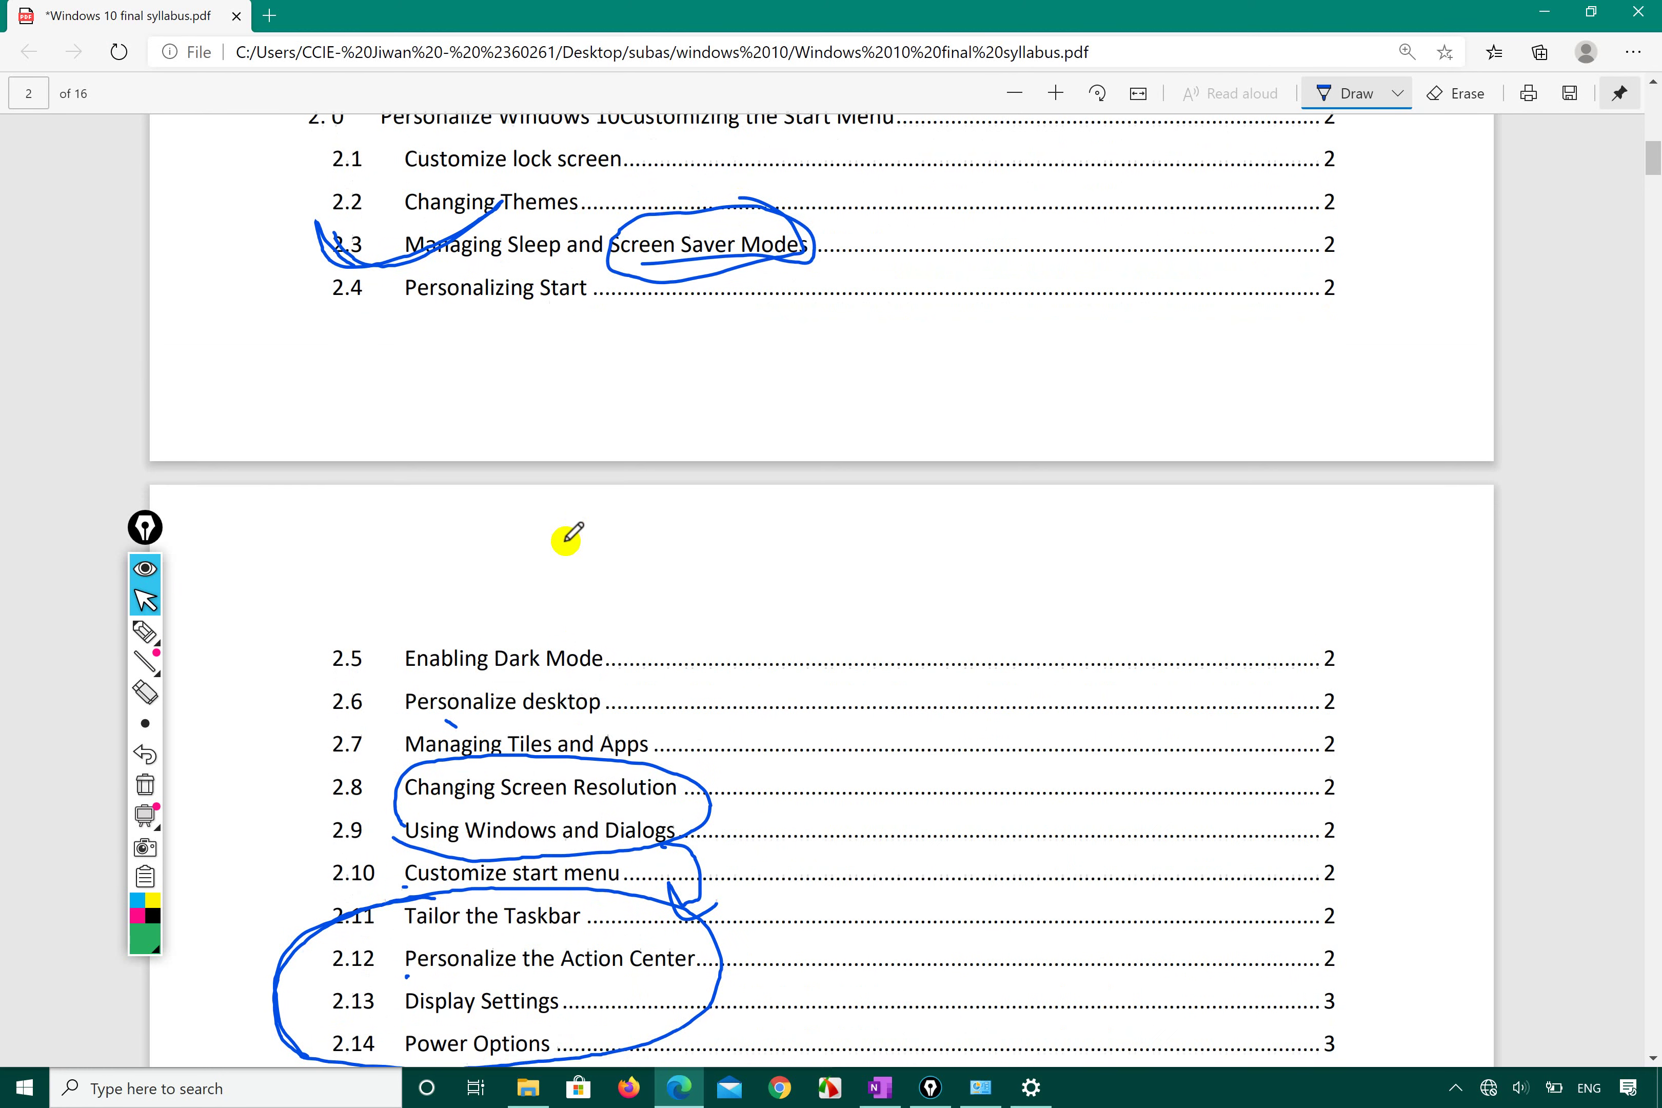
left_click_drag(364, 664, 535, 625)
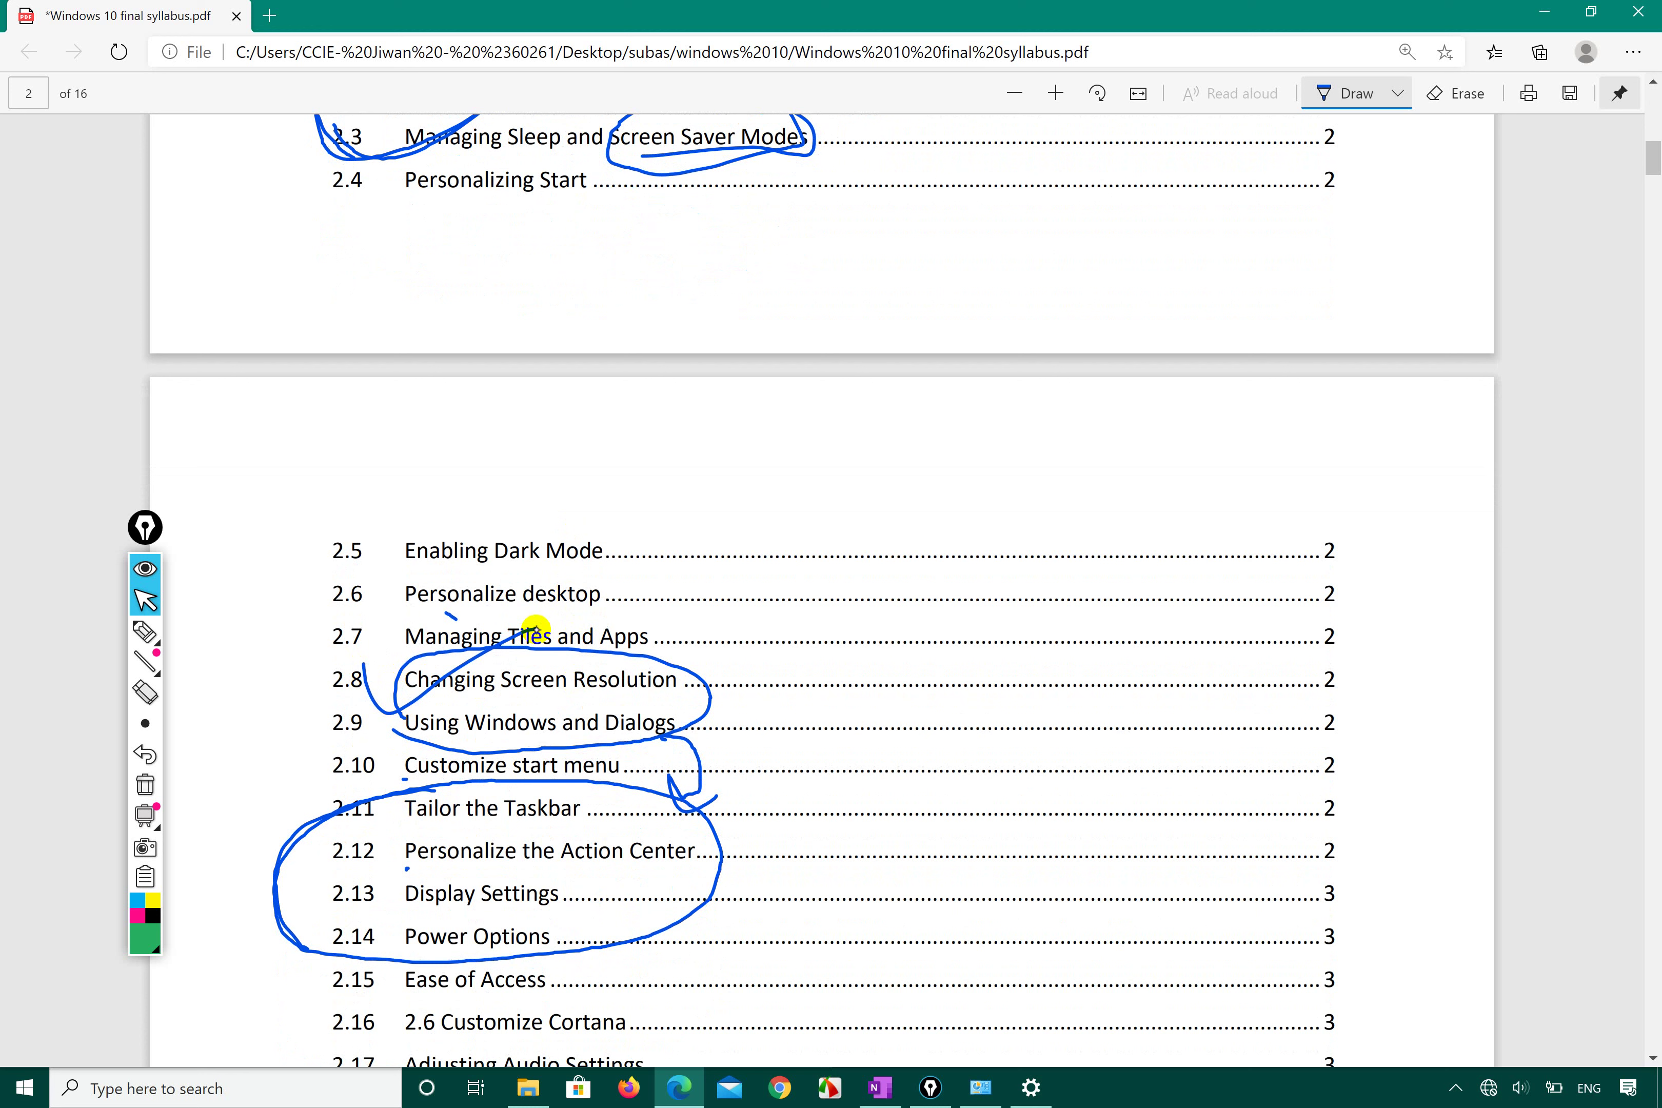
- Erase the blue circles and check marks around syllabus items 2.3 and 2.8 to 2.14 in the PDF
left_click(145, 630)
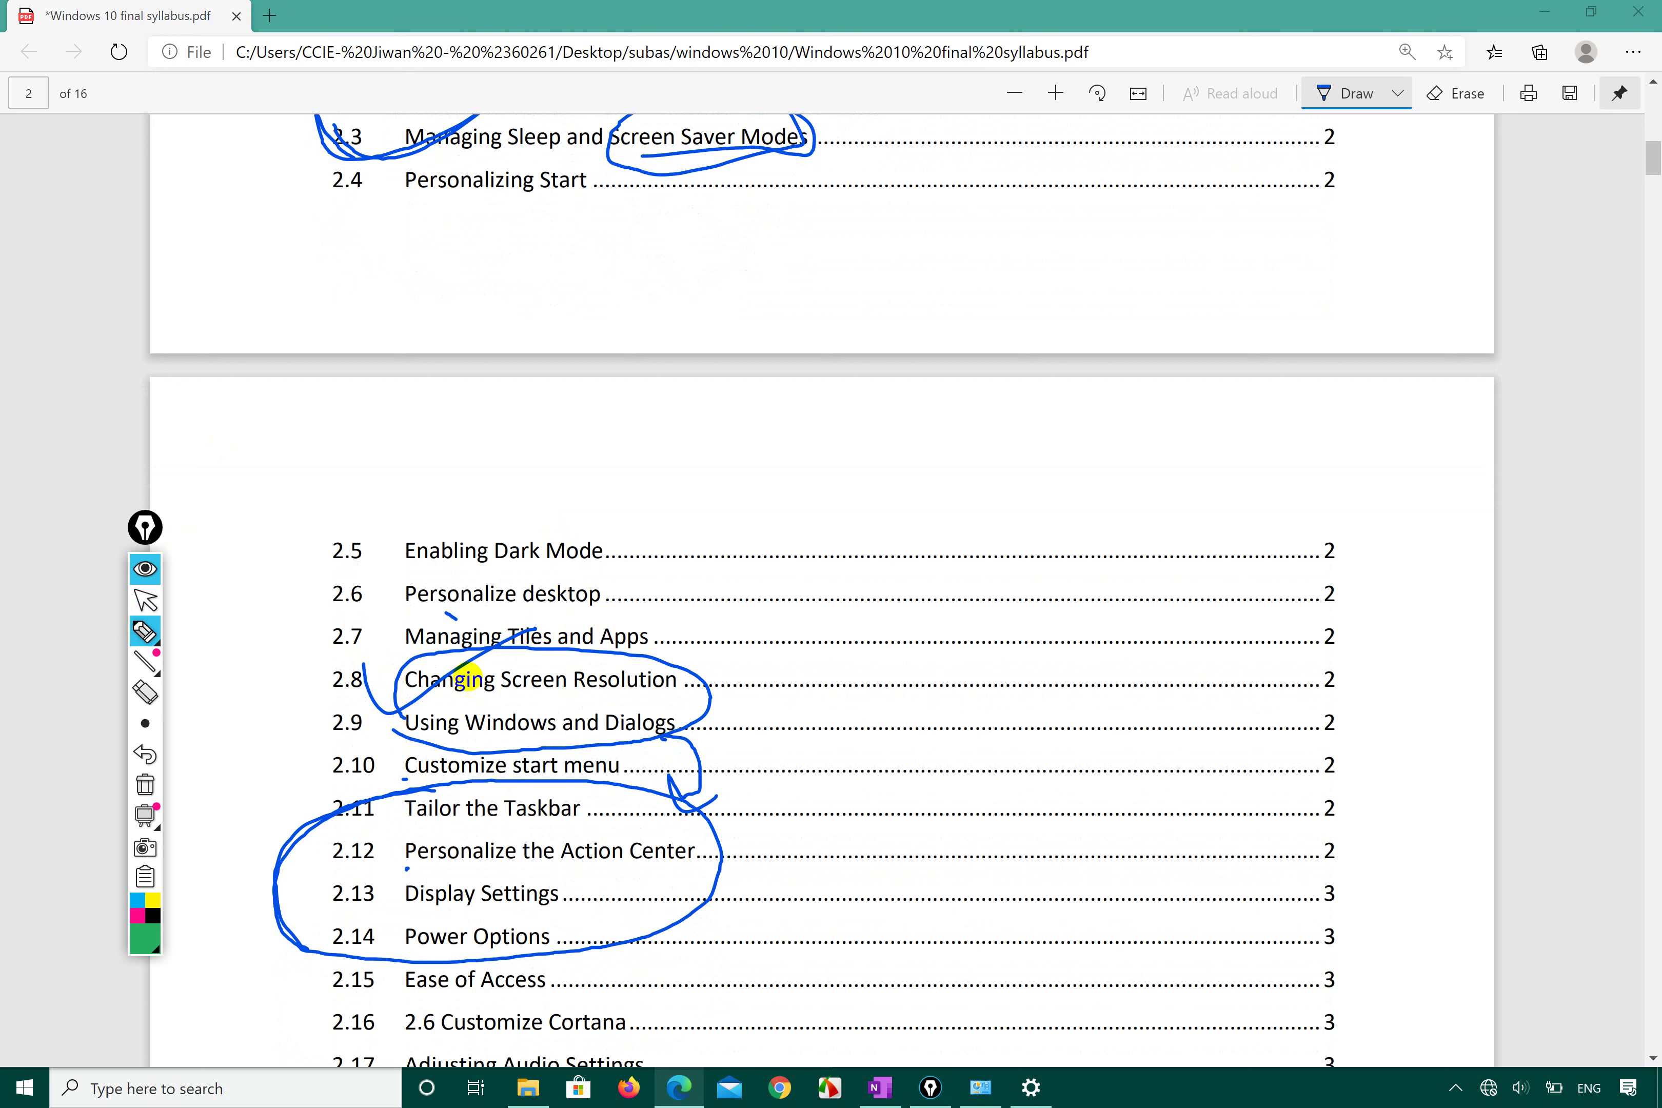
left_click(145, 601)
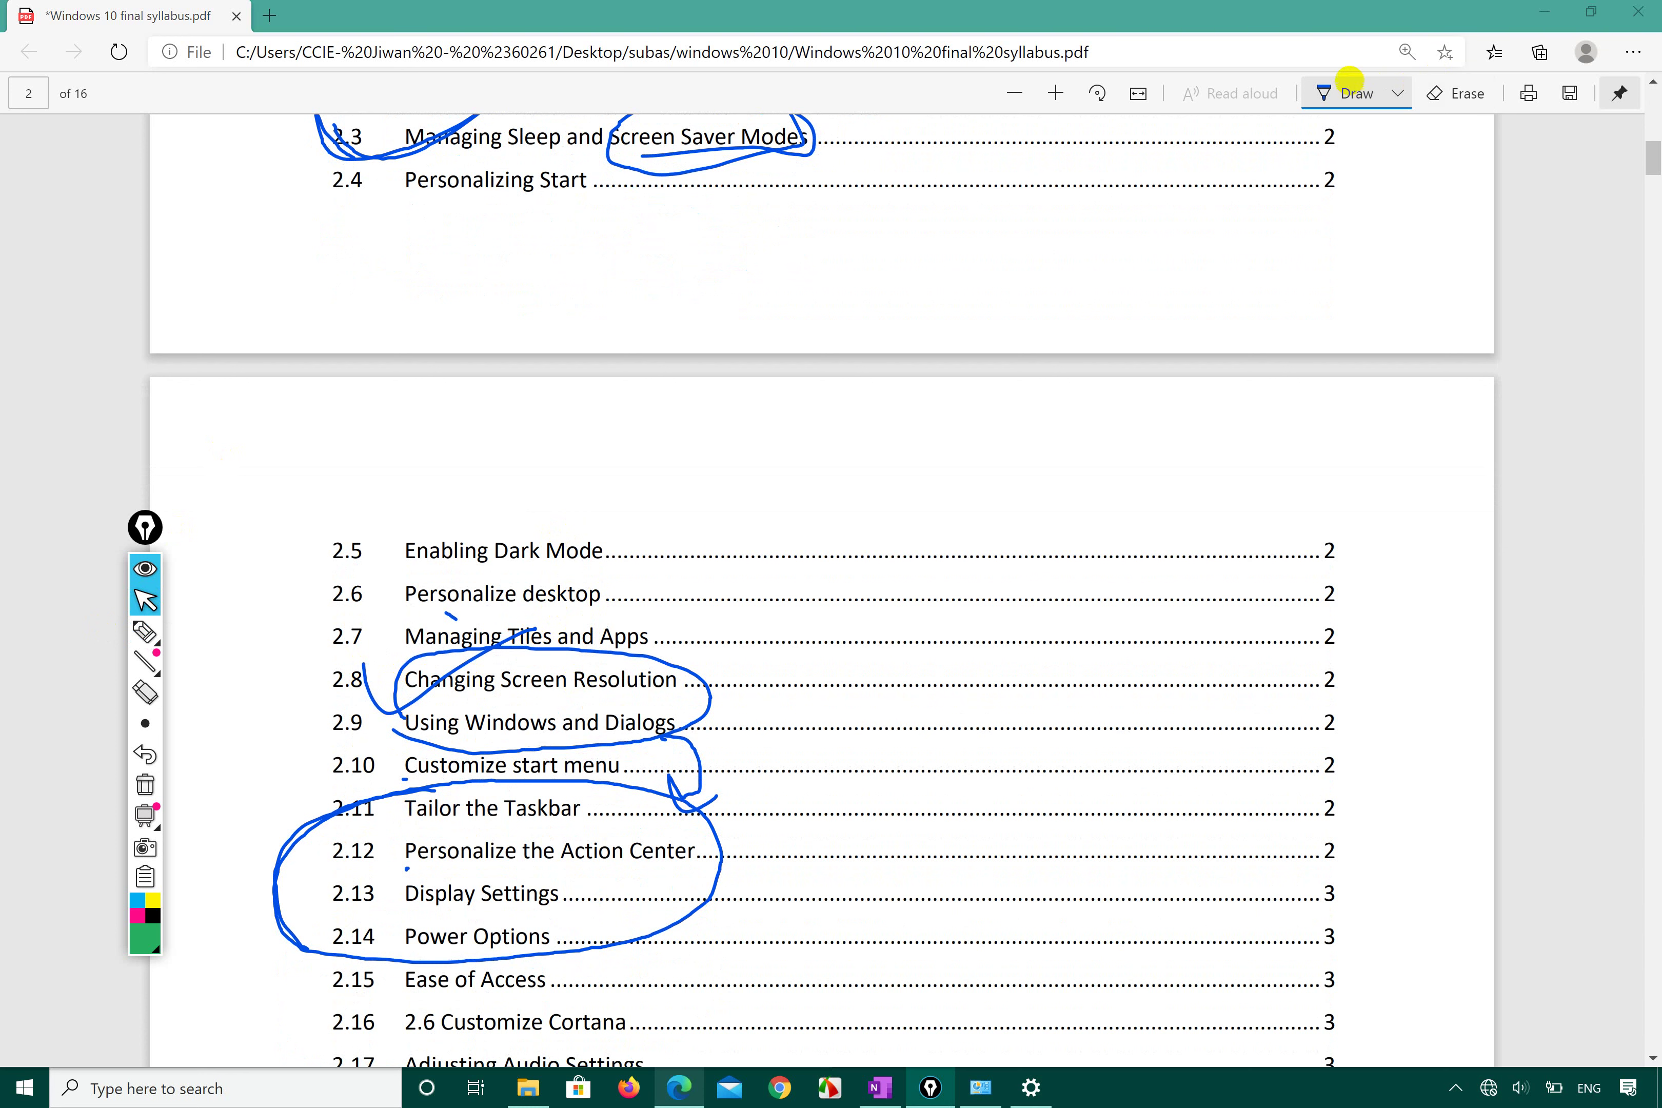
left_click(1455, 92)
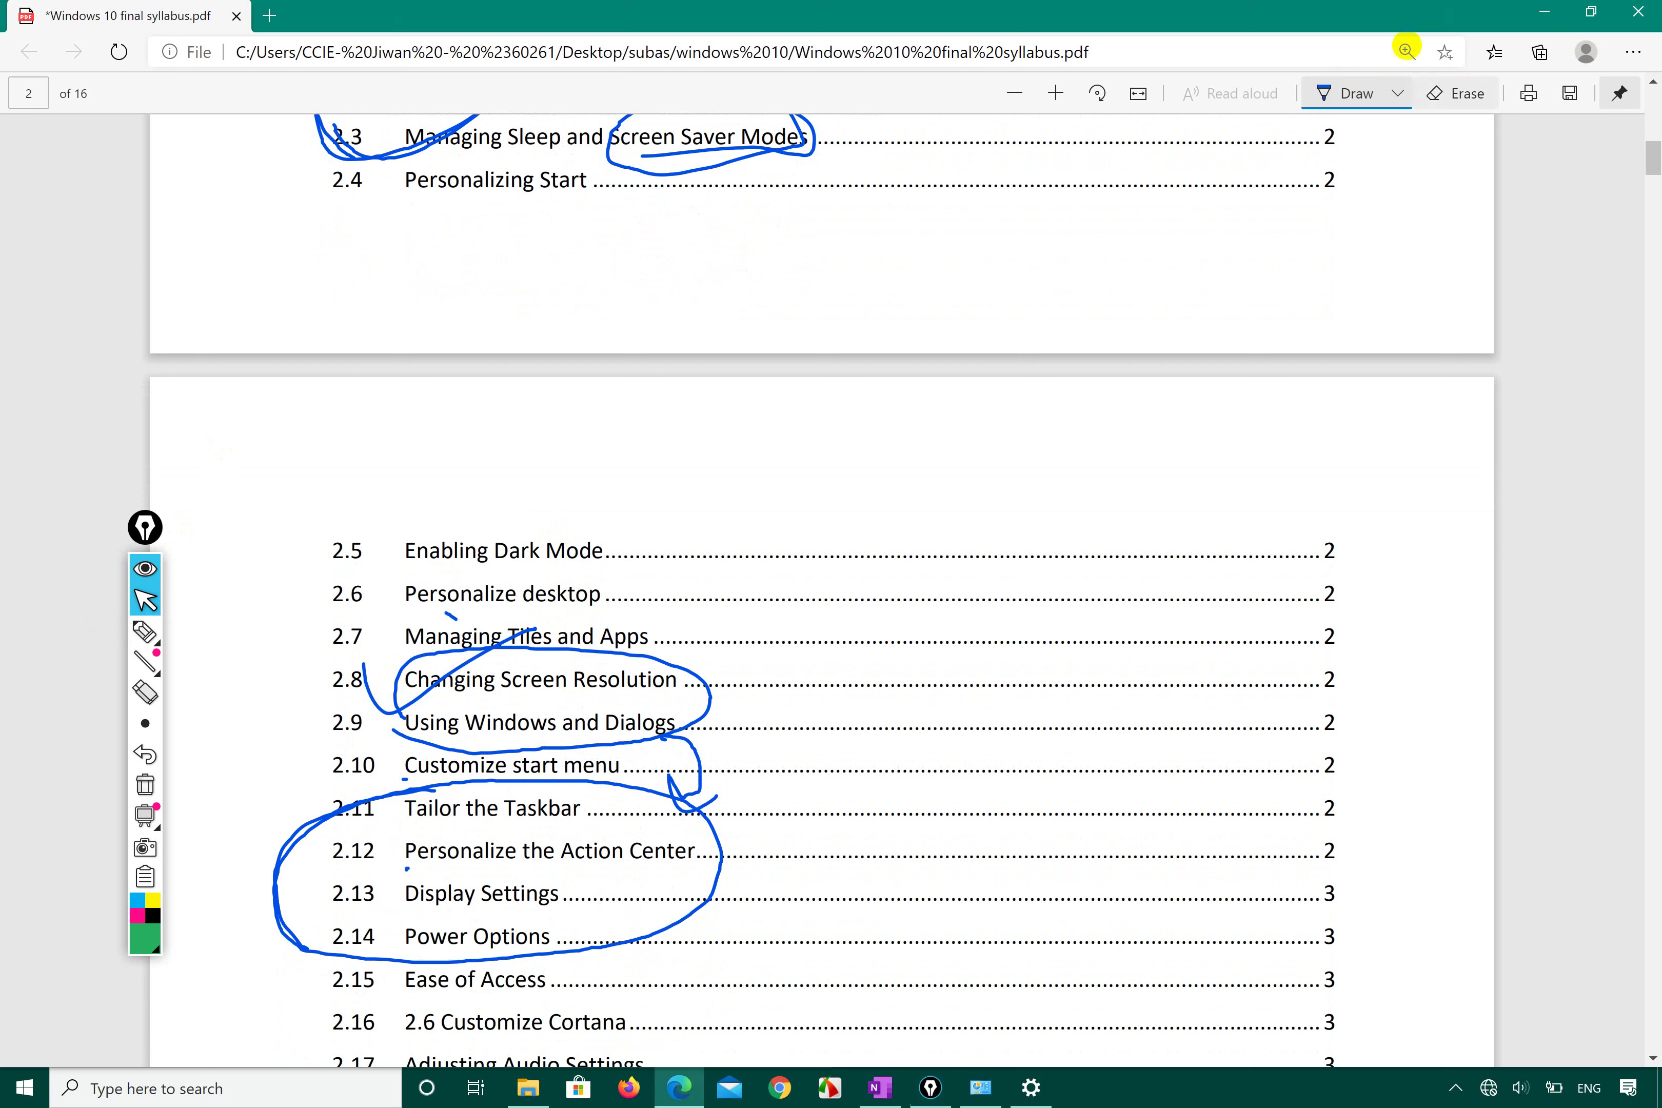
left_click(657, 163)
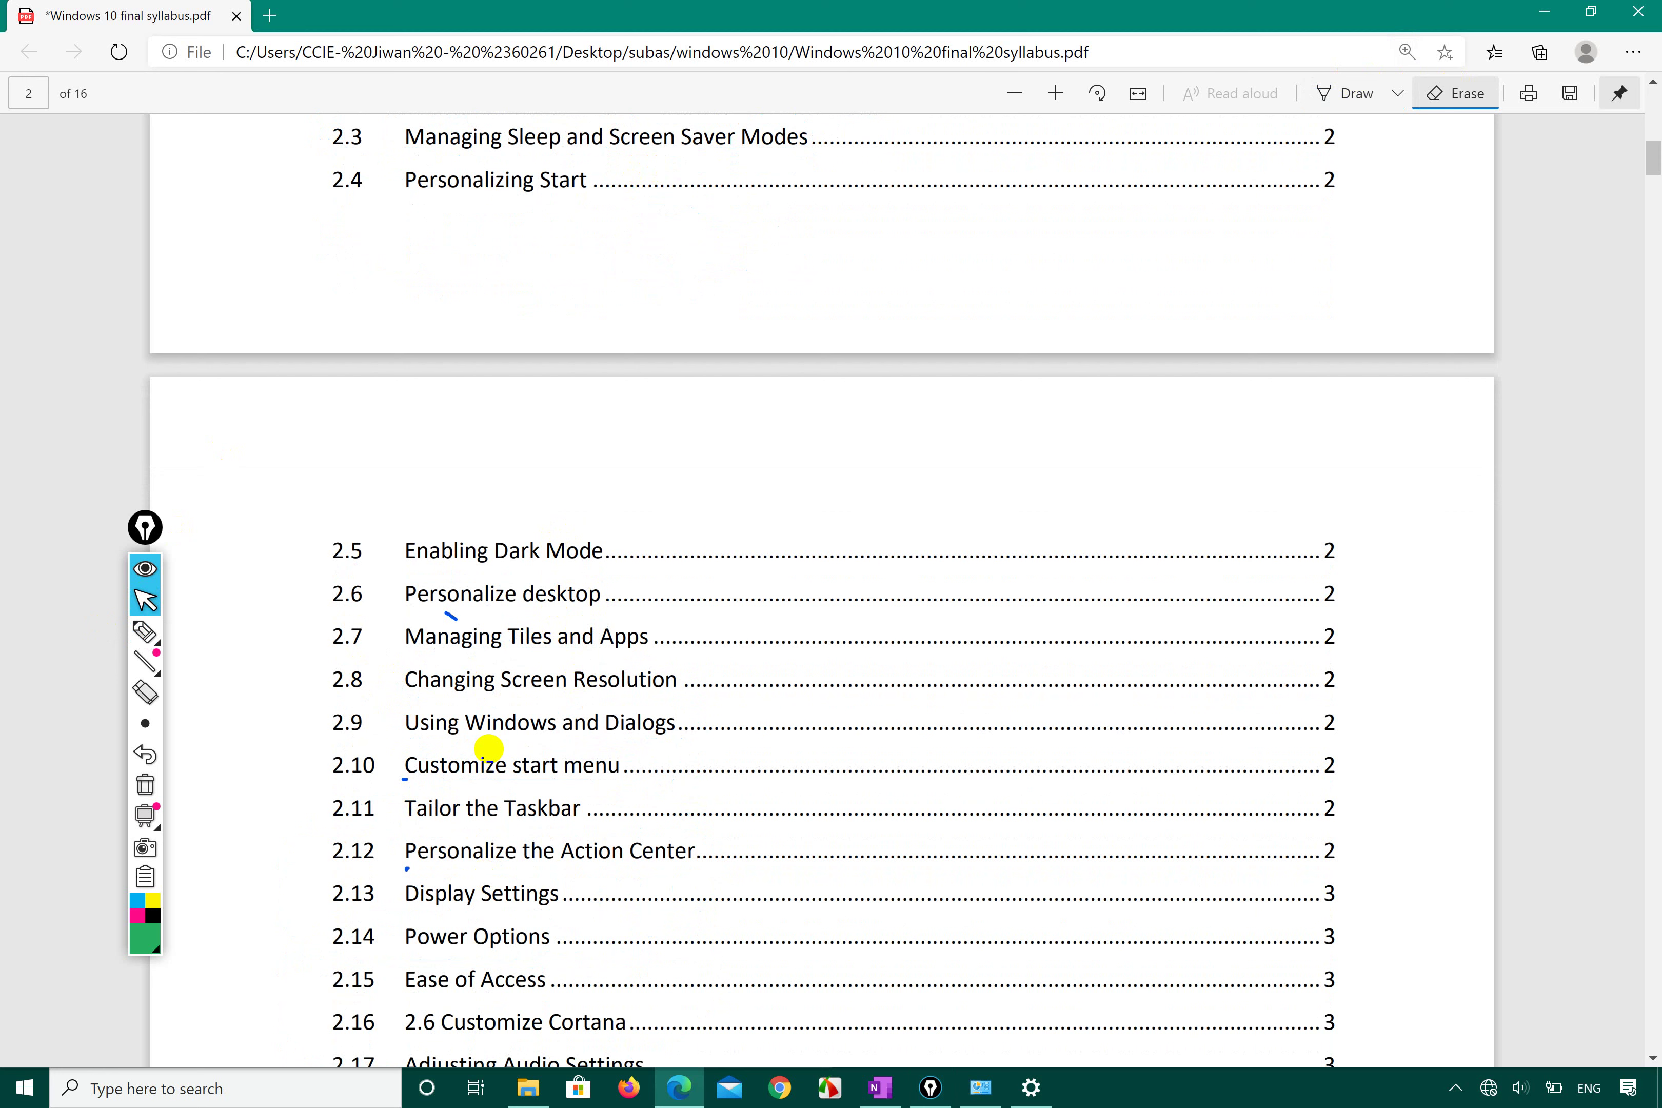
- Show the desktop and trace a green freehand outline around the whole screen
key("super+d")
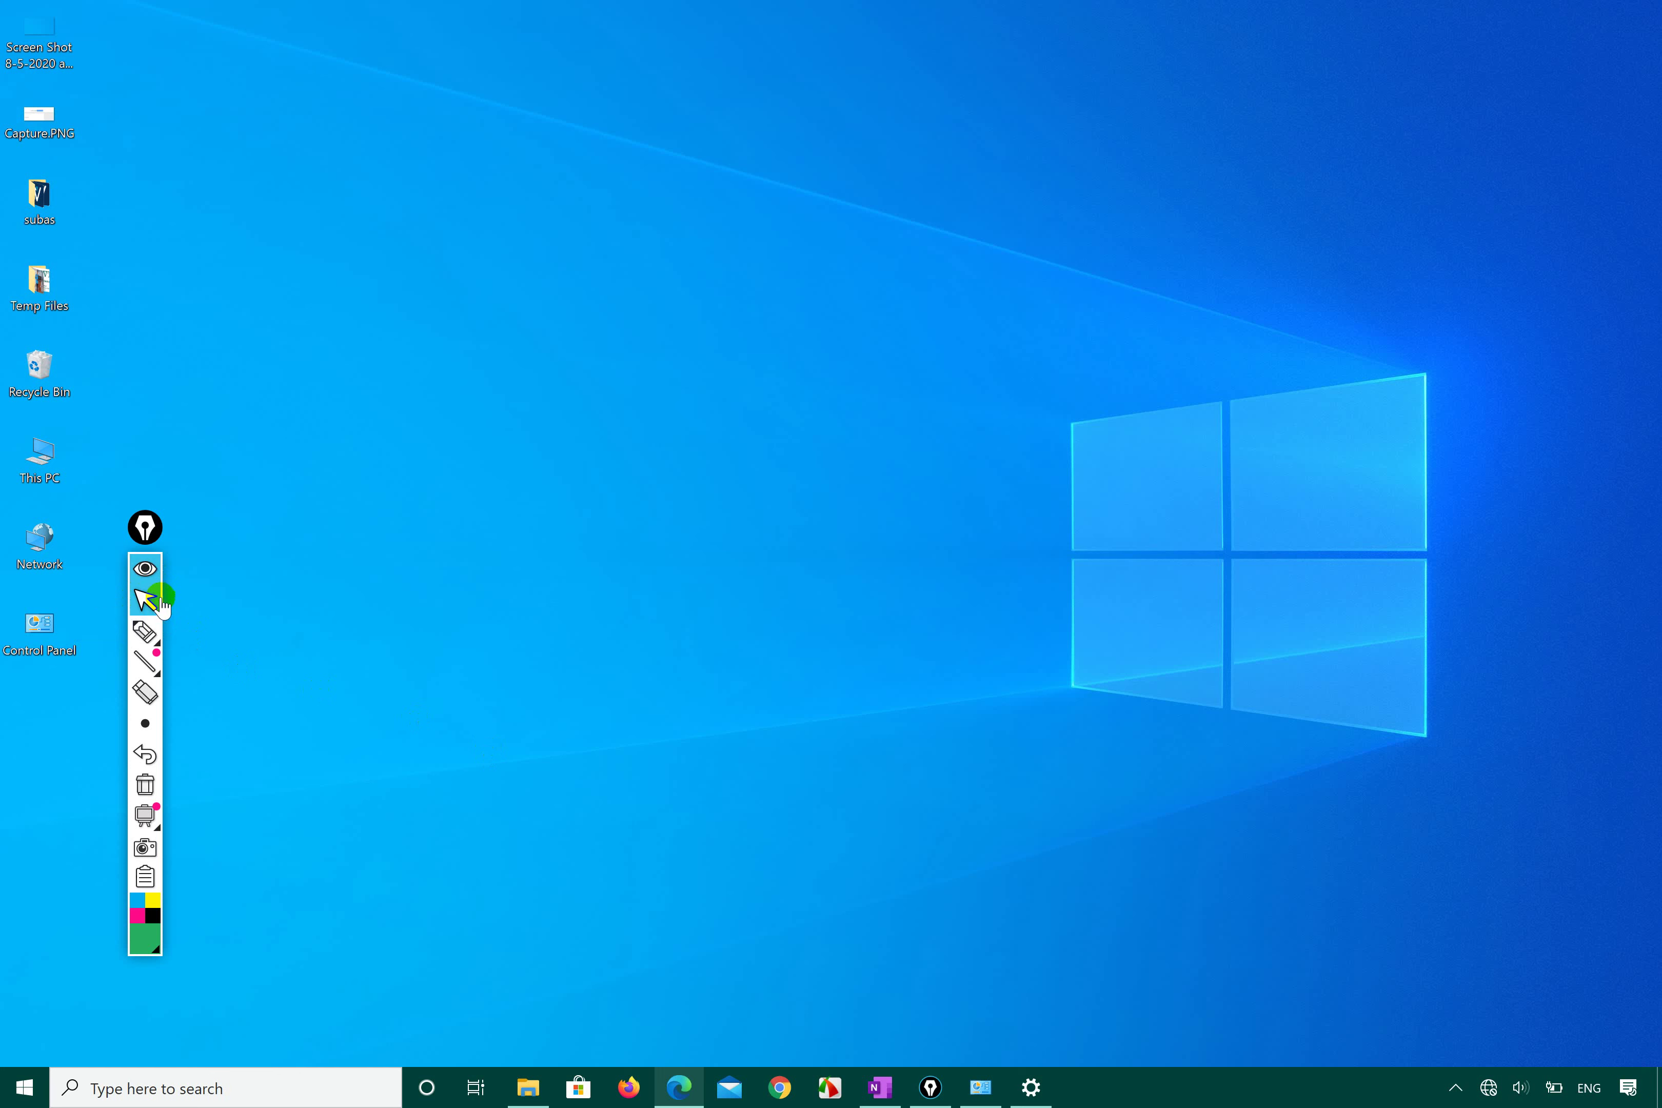
left_click(157, 632)
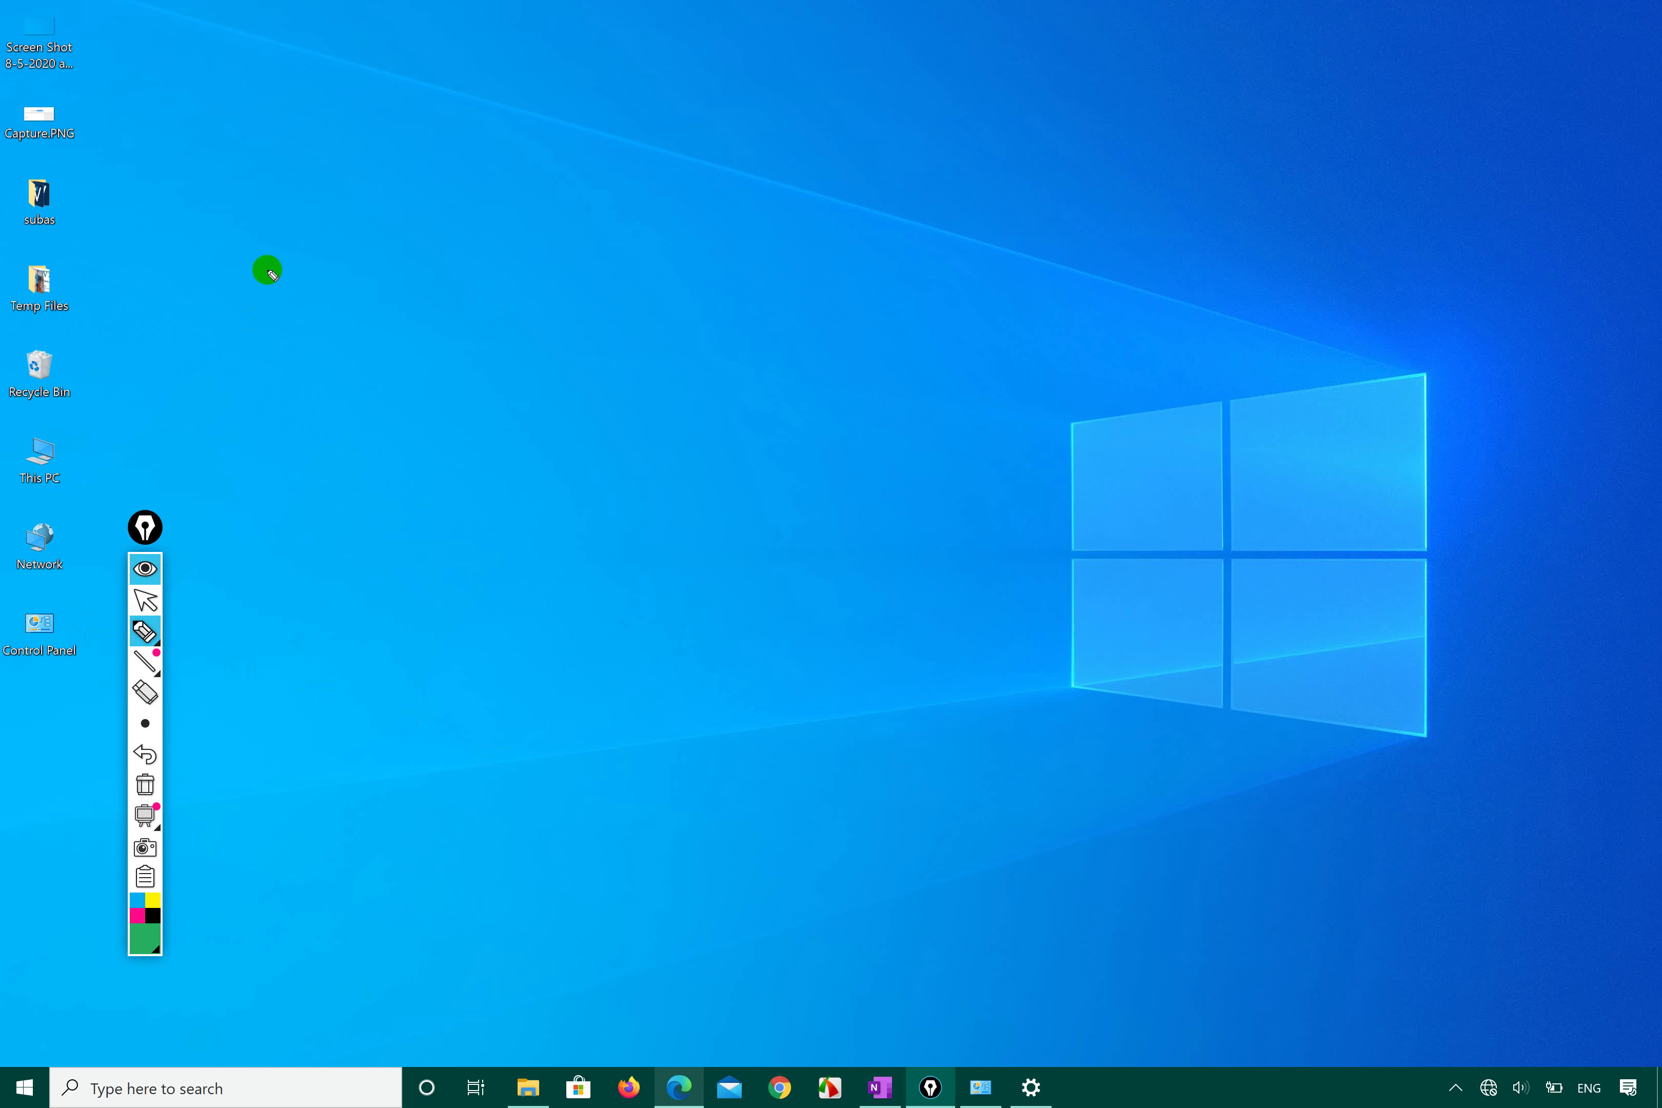
mouse_move(4, 6)
left_mouse_down()
mouse_move(3, 797)
mouse_move(241, 946)
mouse_move(585, 928)
left_mouse_up()
mouse_move(820, 927)
left_mouse_down()
mouse_move(1655, 494)
mouse_move(1654, 9)
mouse_move(59, 5)
left_mouse_up()
mouse_move(5, 748)
left_mouse_down()
mouse_move(153, 1079)
mouse_move(929, 1102)
mouse_move(1392, 696)
mouse_move(718, 235)
left_mouse_up()
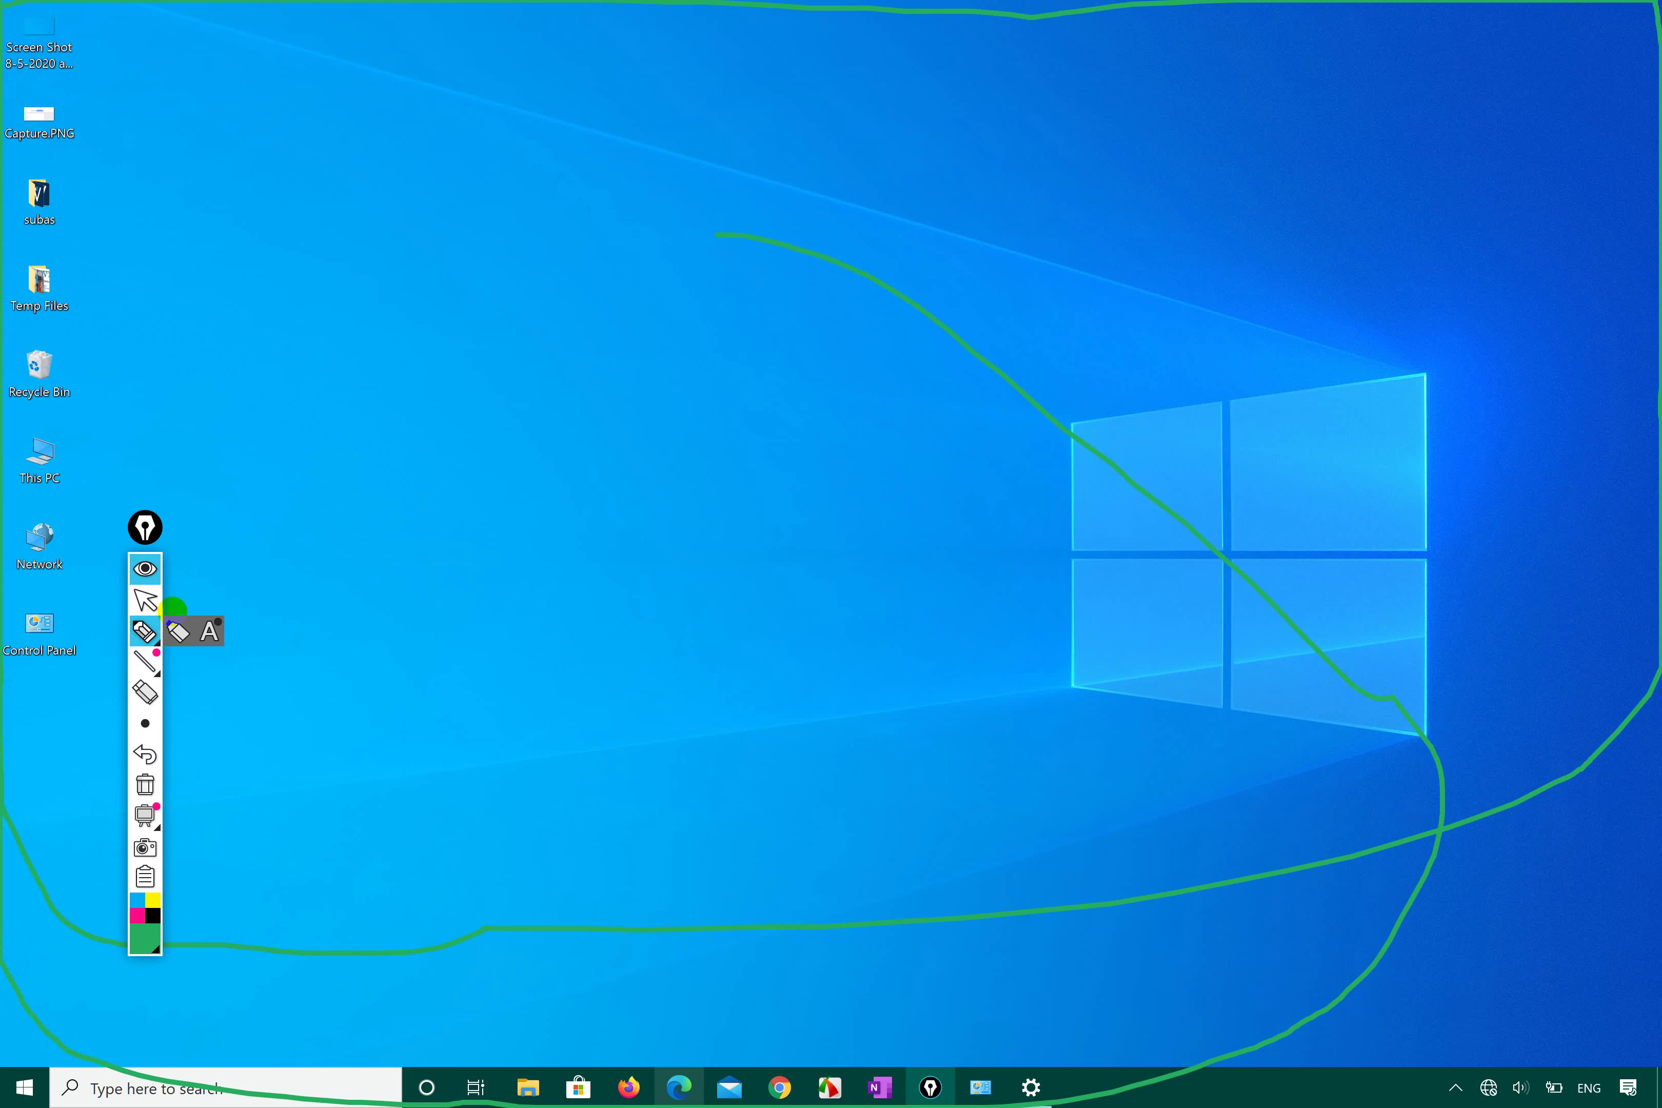
left_click_drag(1415, 597, 1414, 850)
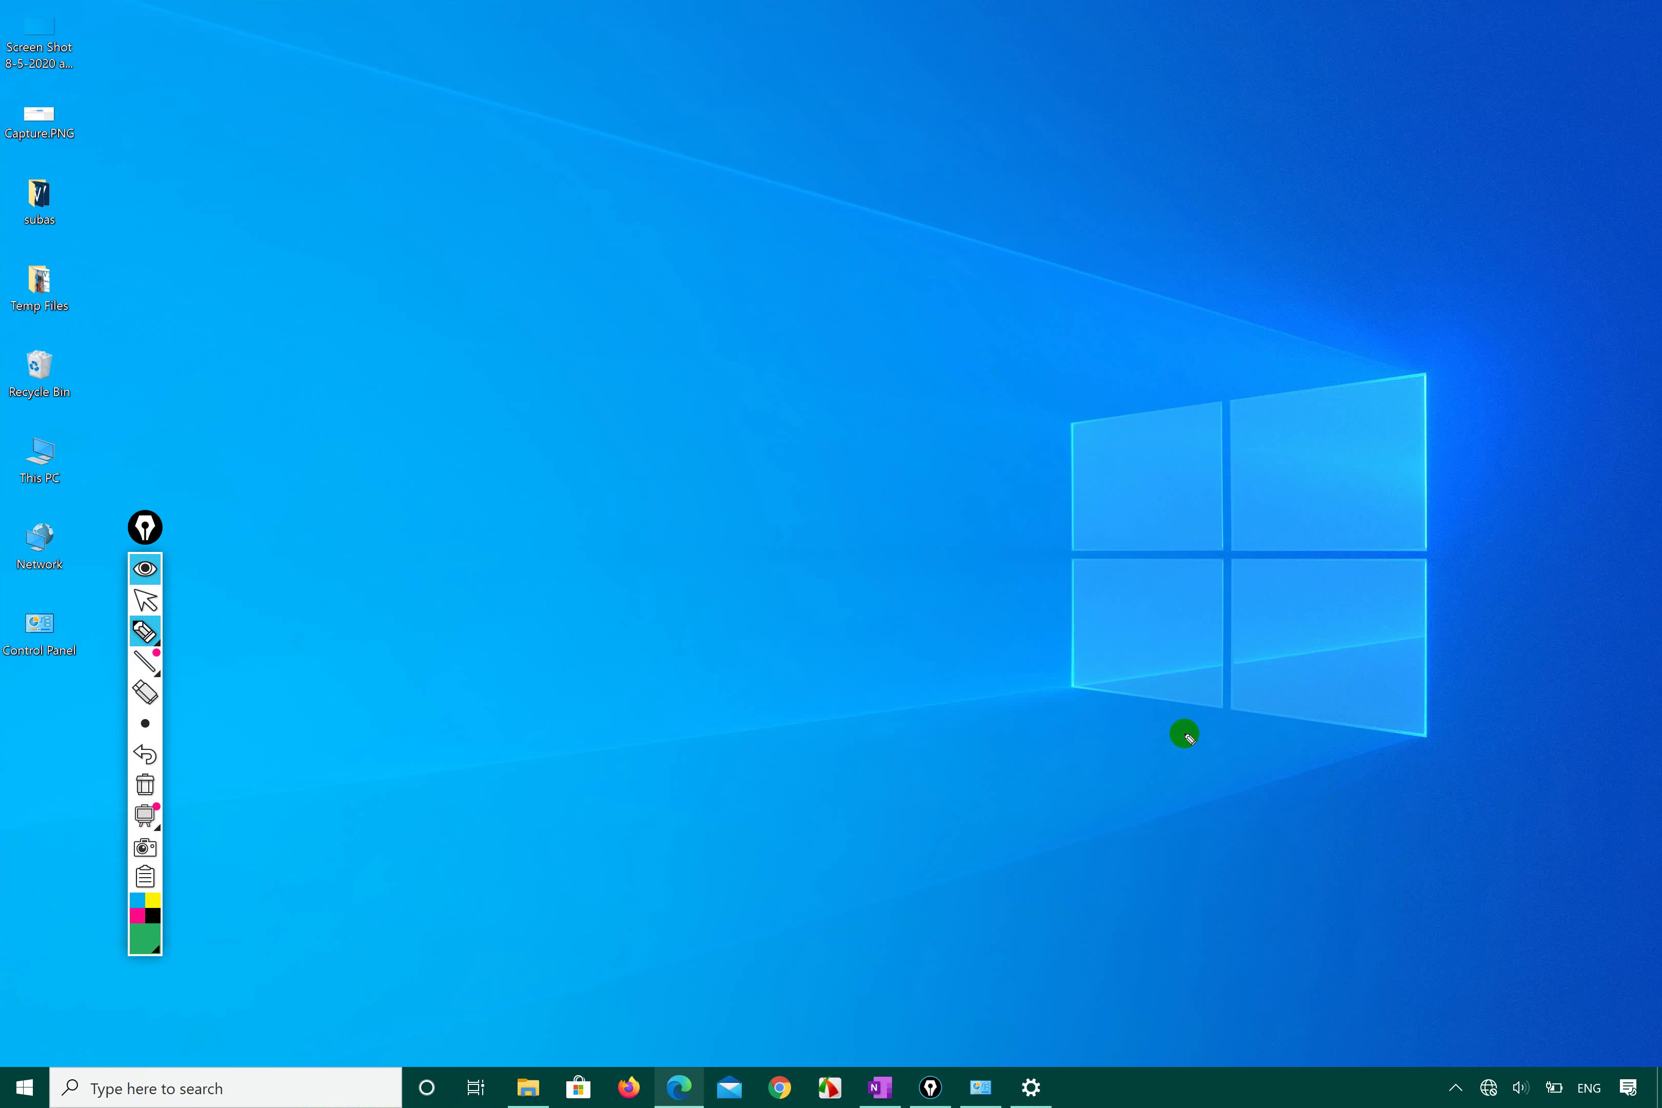
- Change the pen colour to red and draw two lines along each of the desktop's upper and right-hand edges
left_click(165, 935)
left_click(204, 788)
left_click(378, 598)
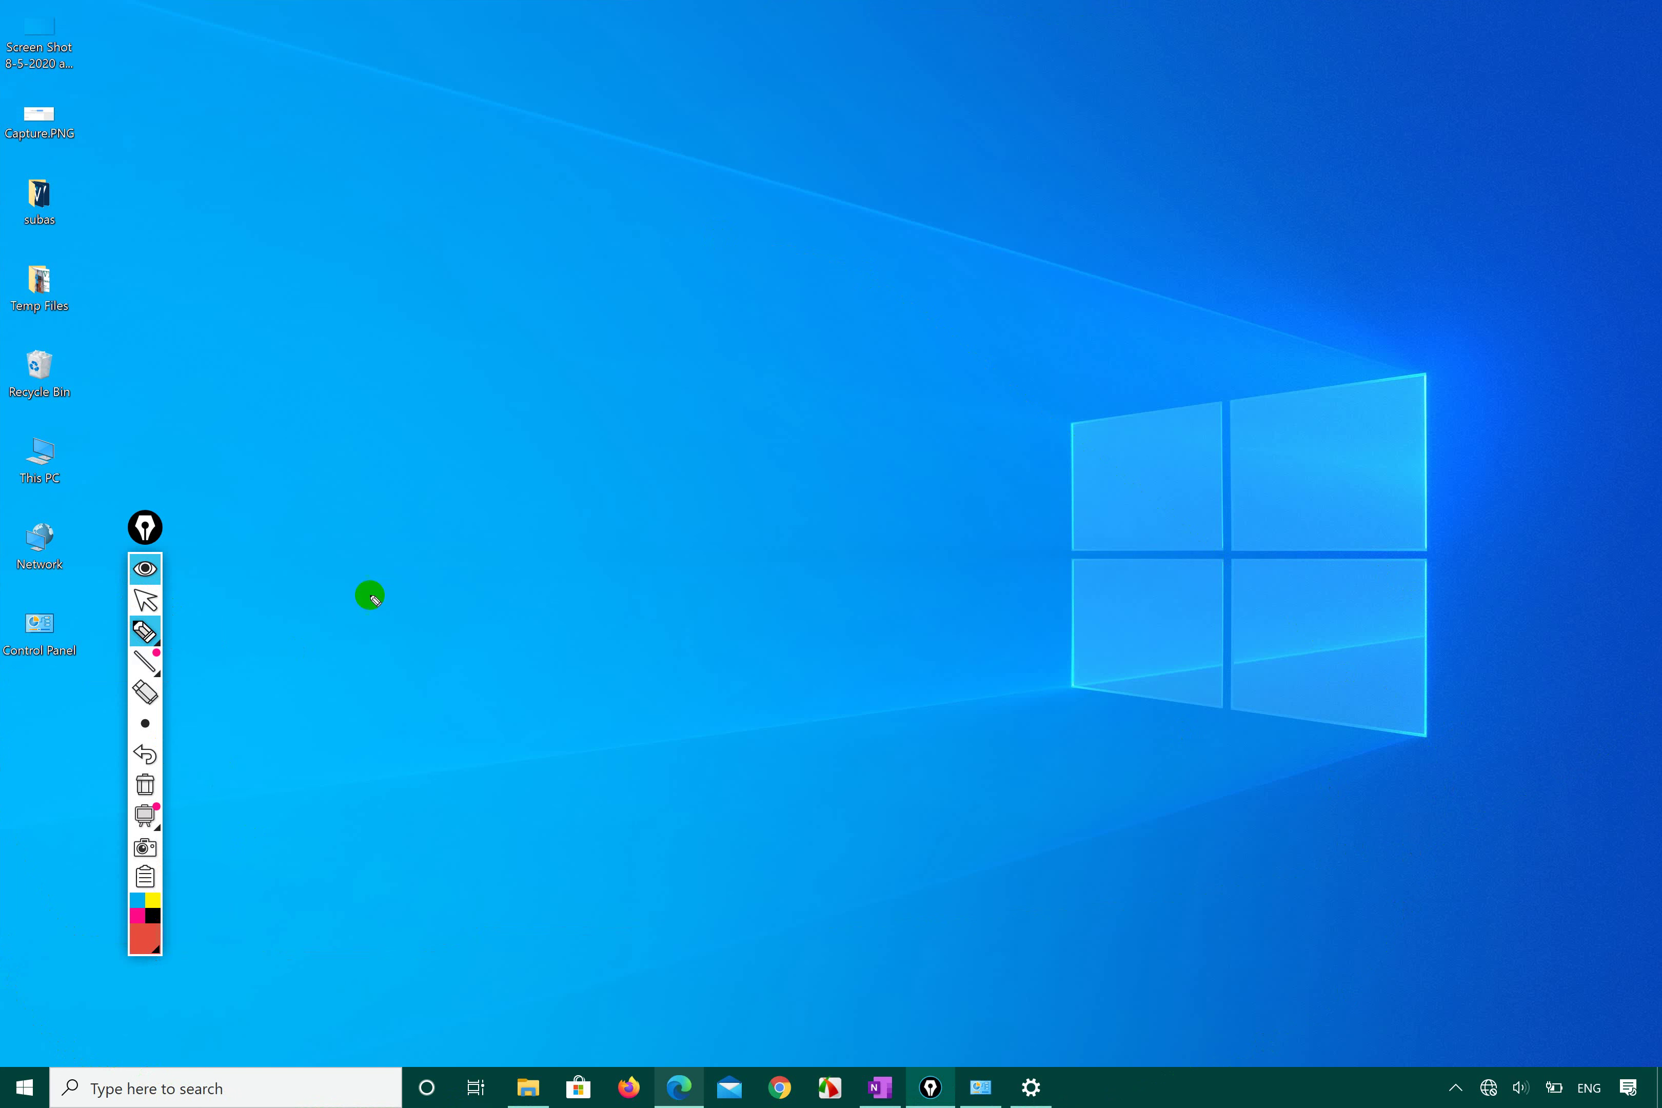
mouse_move(18, 23)
left_mouse_down()
mouse_move(1540, 44)
mouse_move(1606, 29)
mouse_move(1644, 601)
mouse_move(1646, 1087)
mouse_move(1647, 1054)
left_mouse_up()
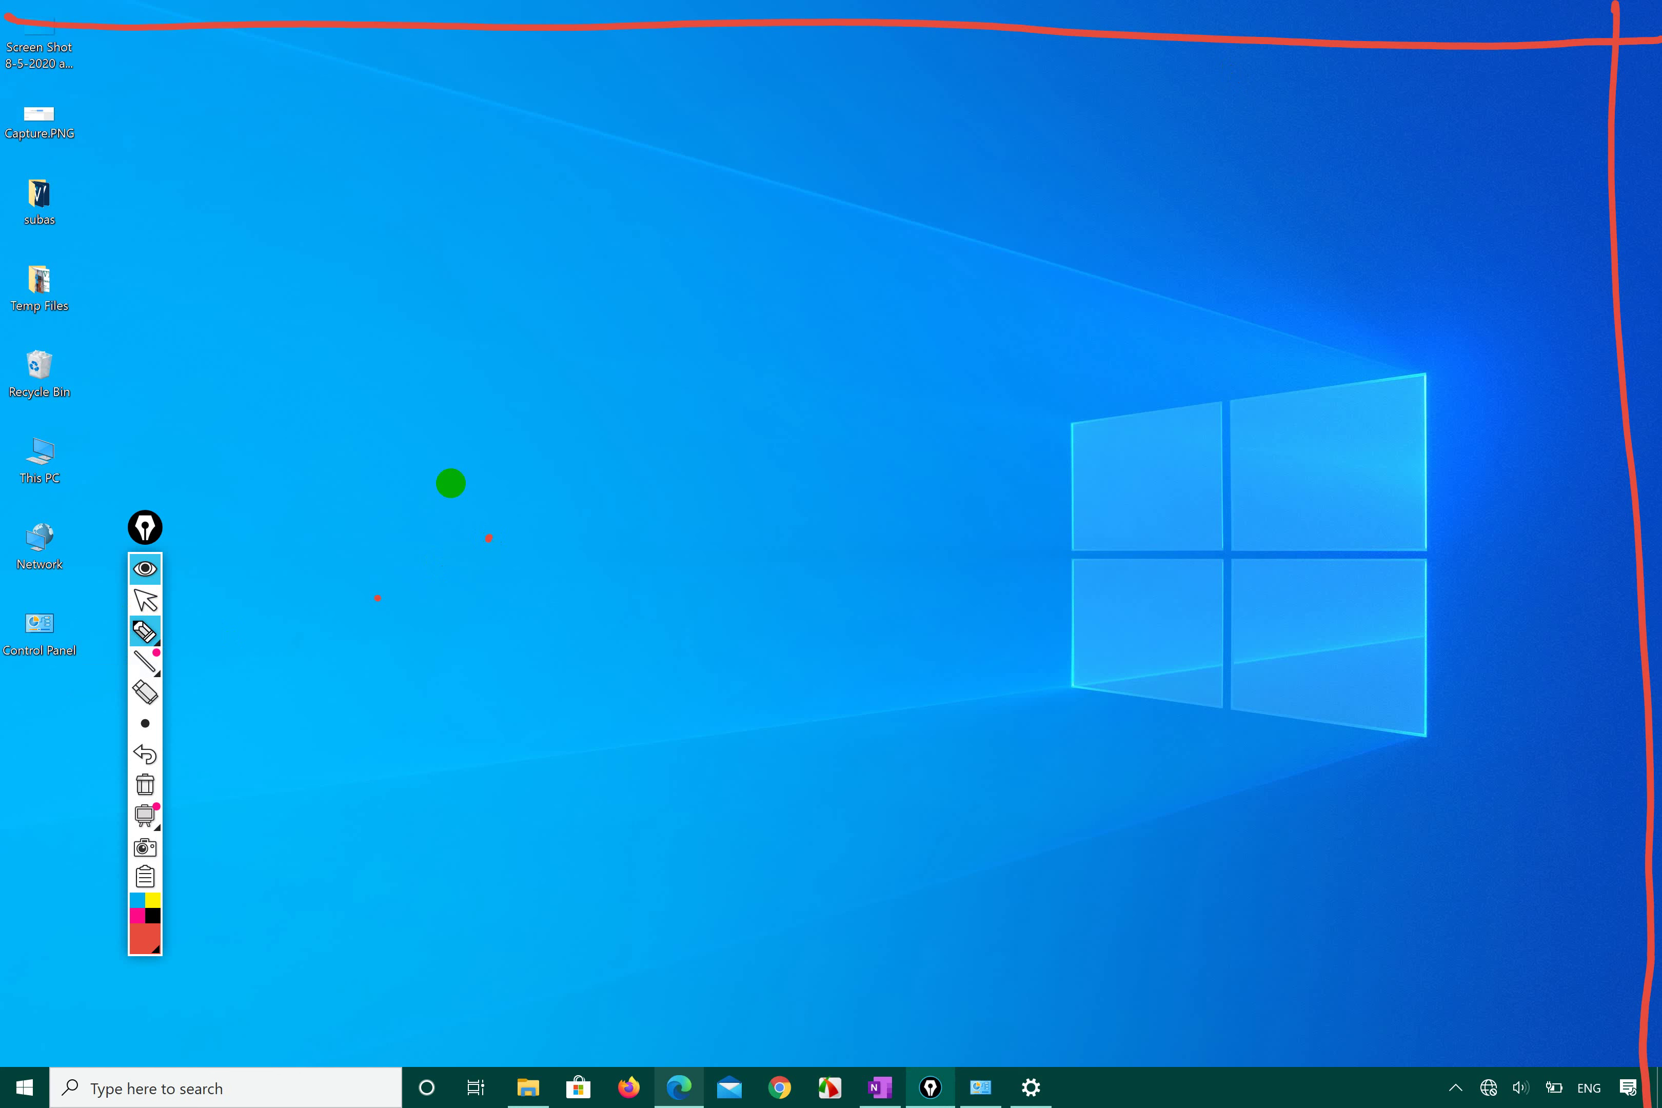
left_click_drag(7, 68, 1658, 104)
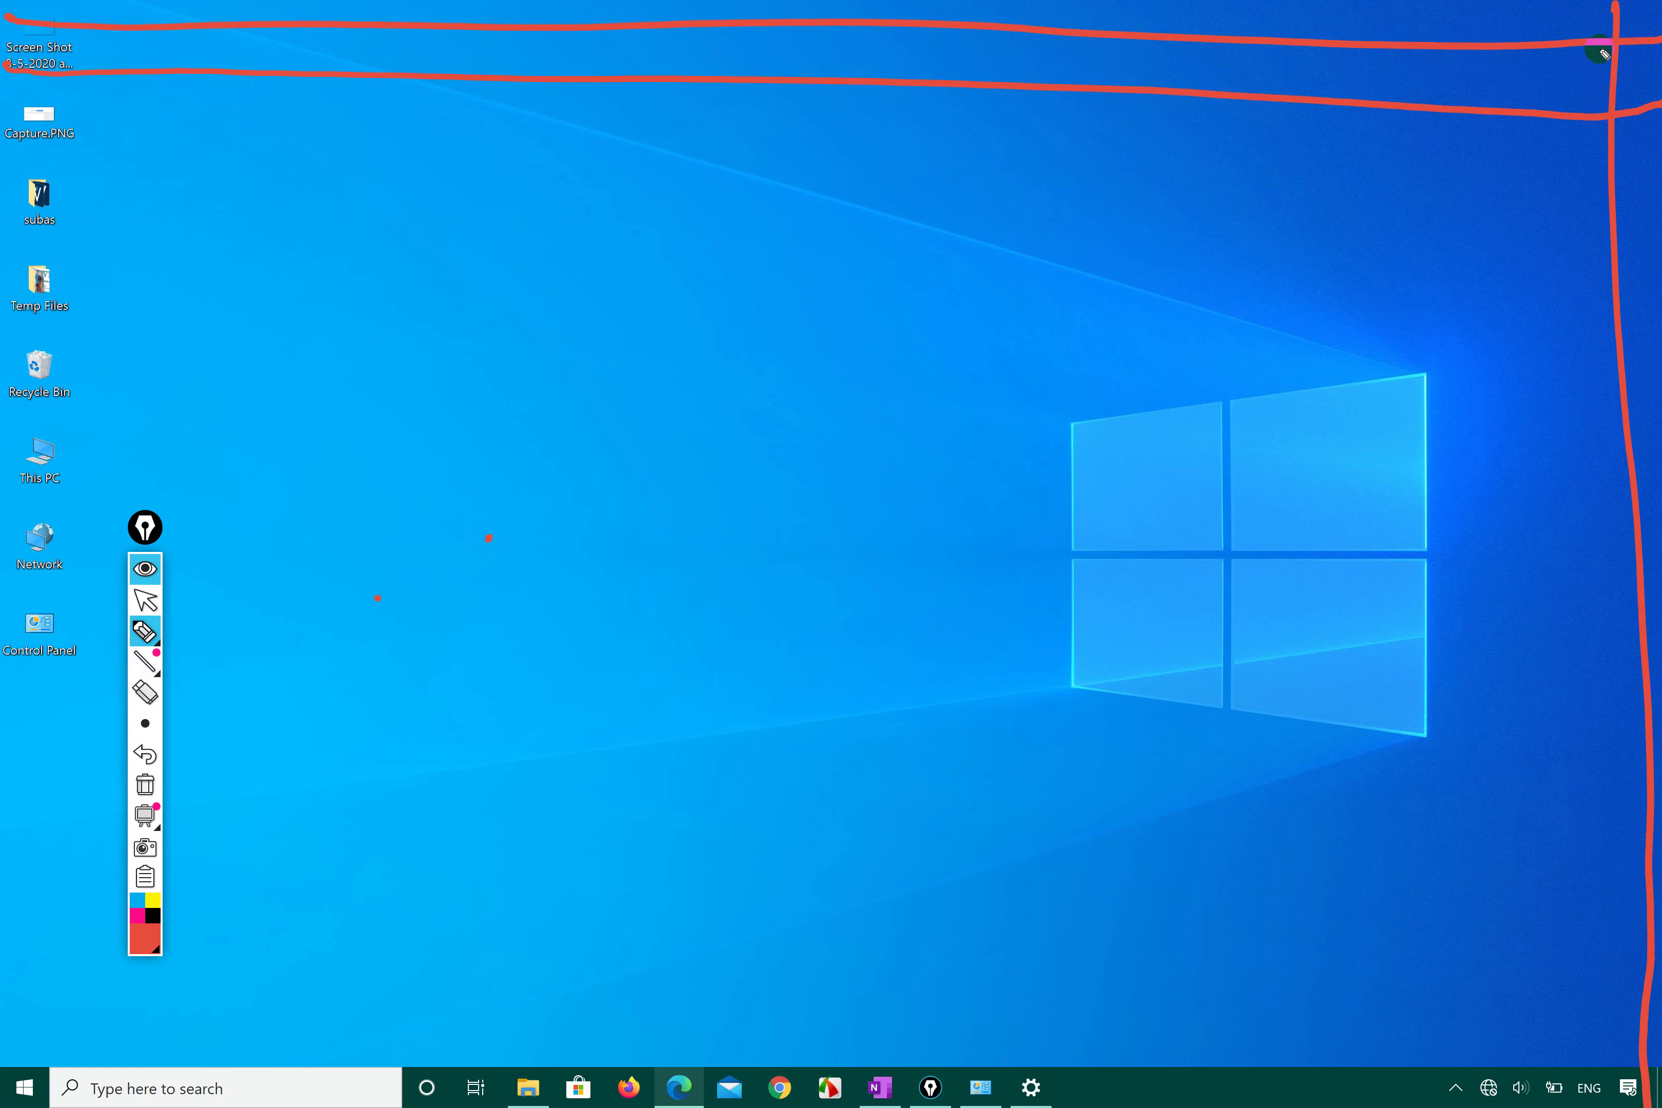
left_click_drag(1577, 2, 1610, 1105)
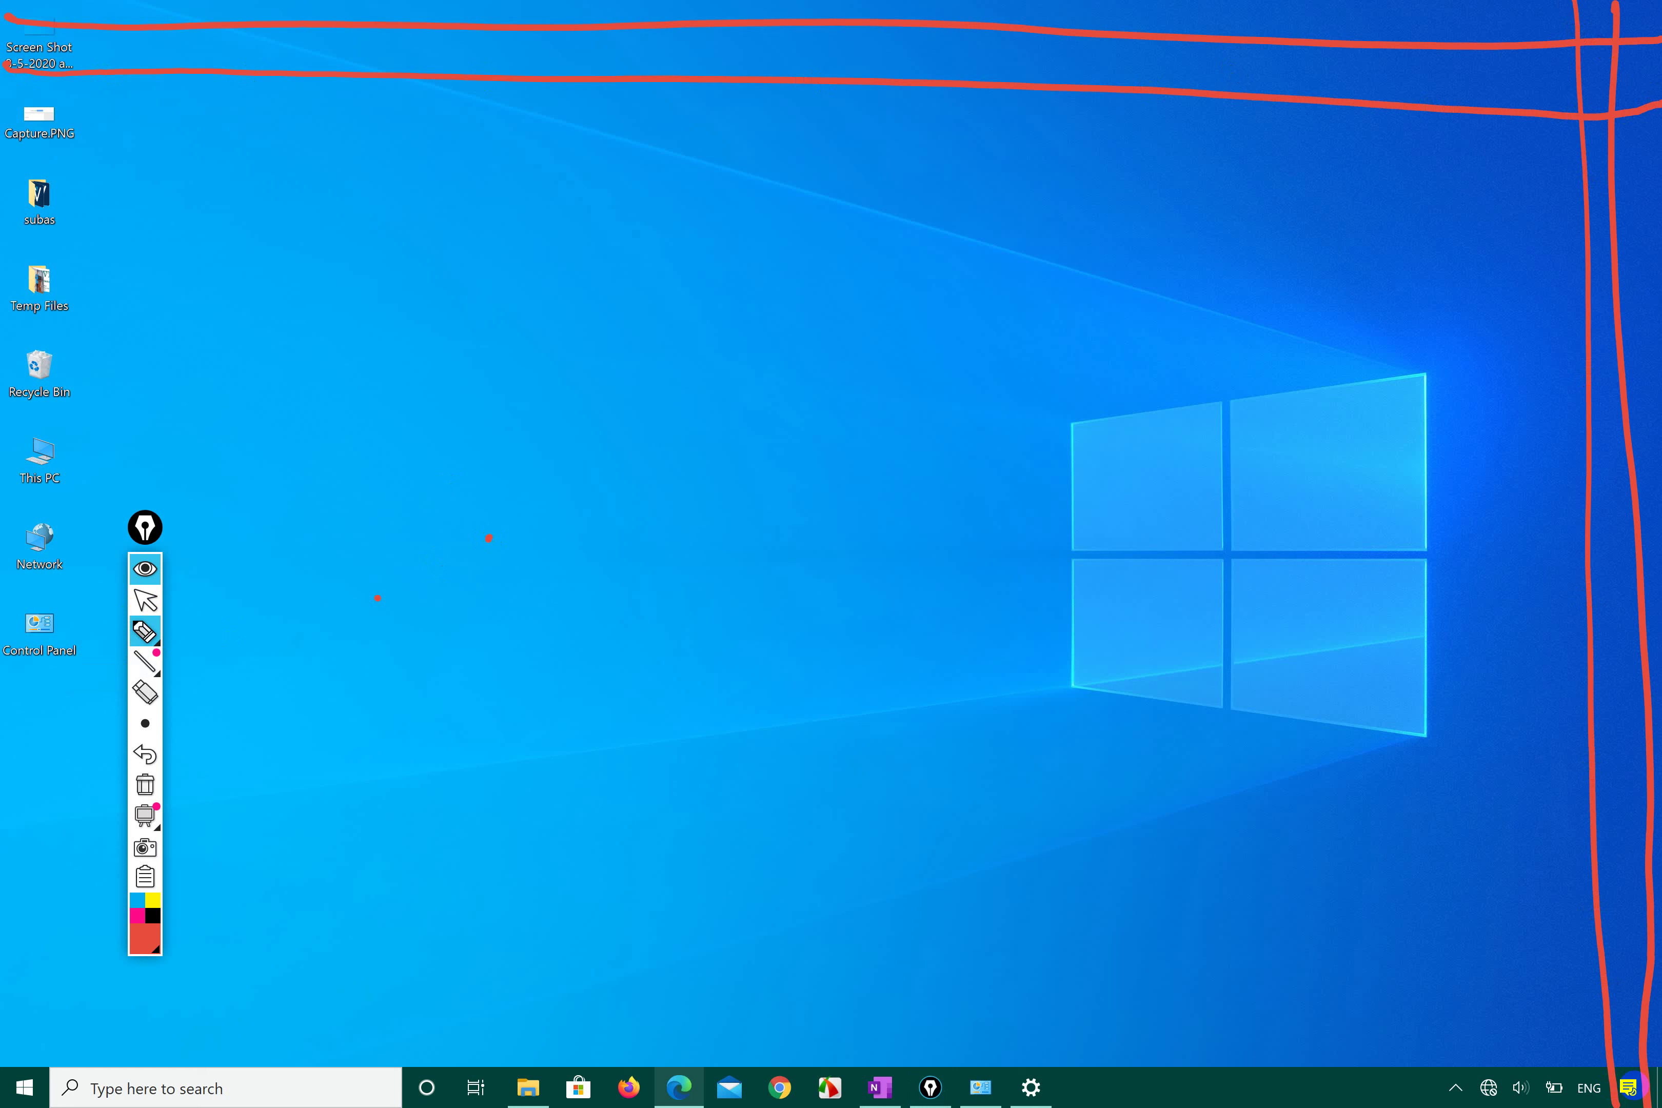
- Clear the red pen marks from the desktop and collapse the Epic Pen toolbar
mouse_move(1635, 1087)
left_mouse_down()
mouse_move(1577, 89)
mouse_move(1540, 82)
mouse_move(1596, 67)
left_mouse_up()
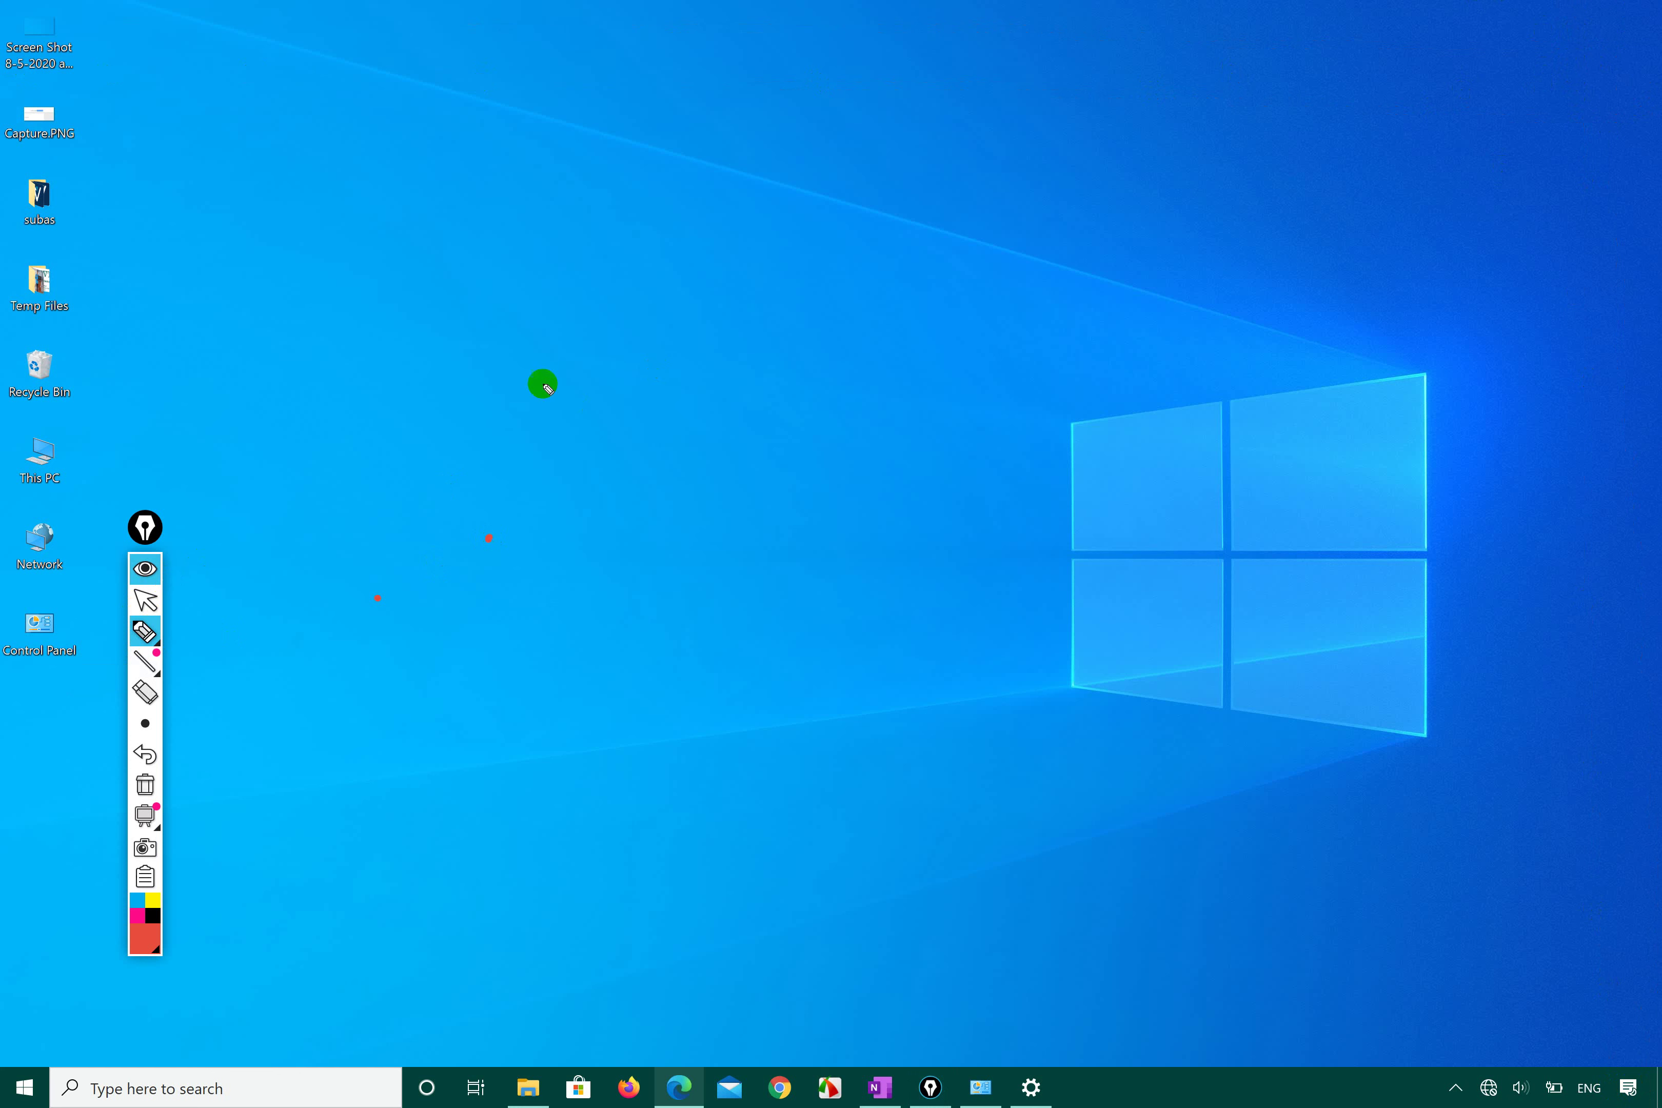
left_click(145, 784)
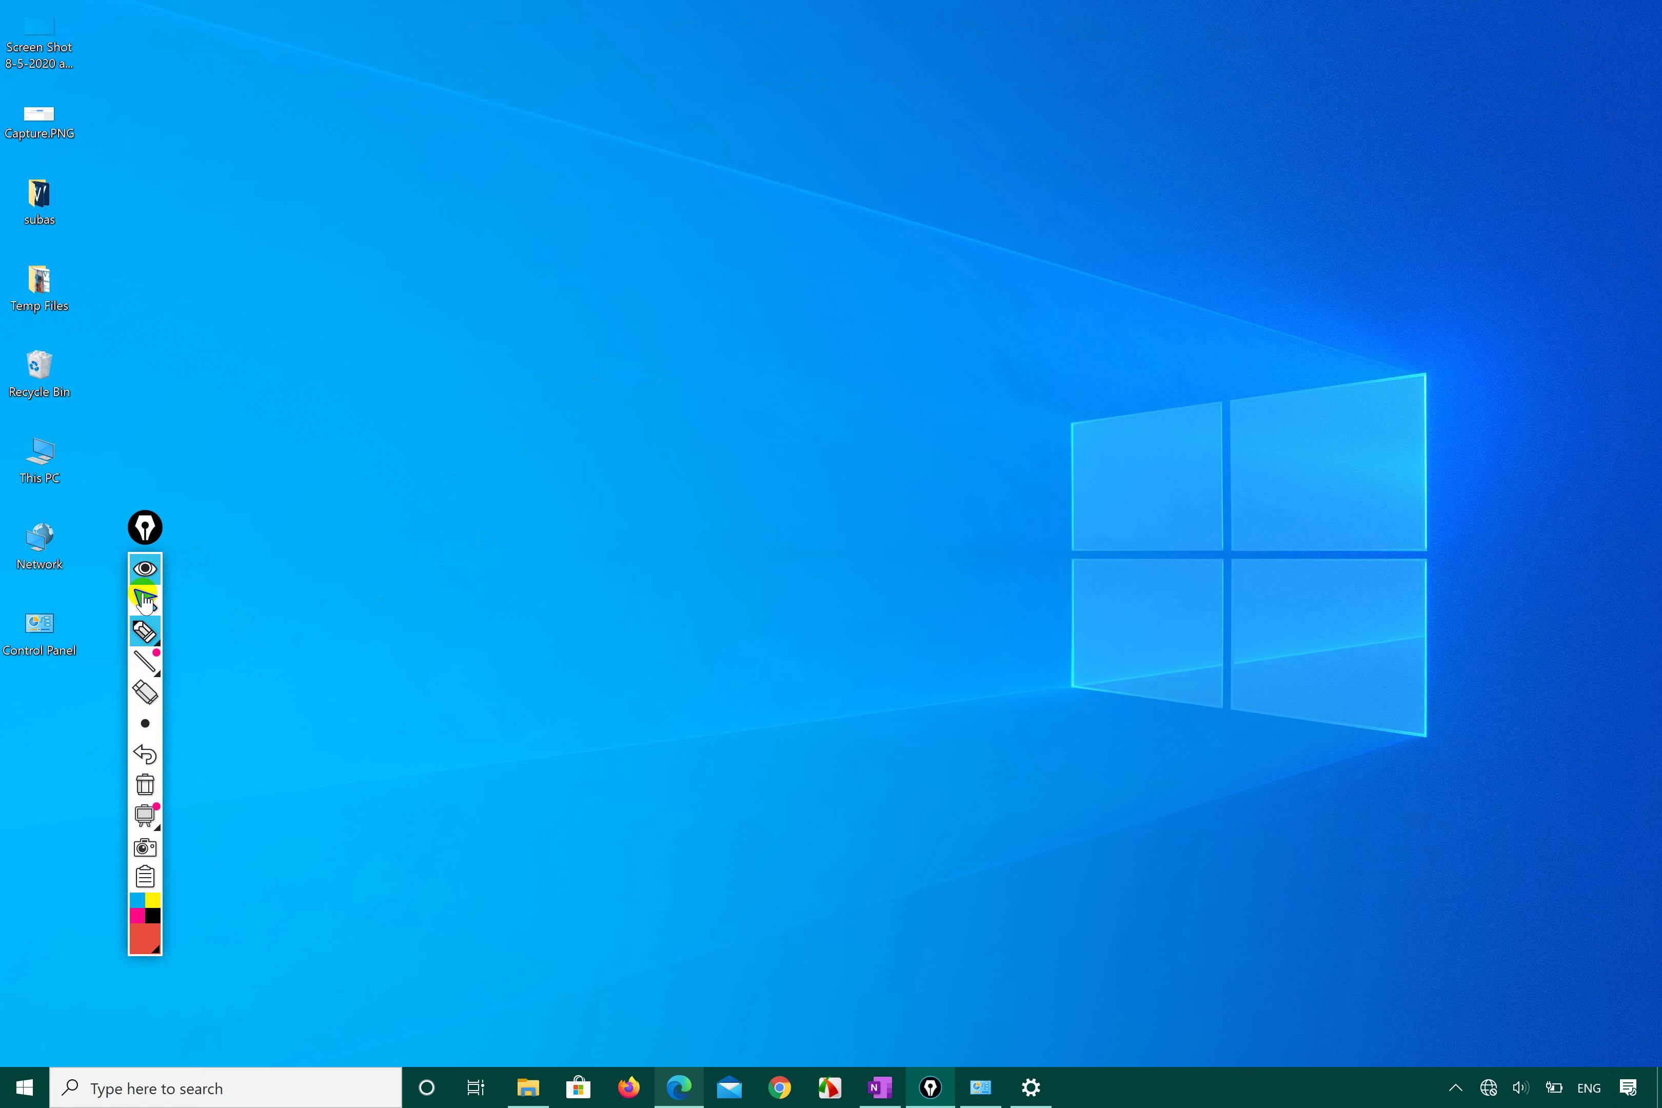
left_click(136, 570)
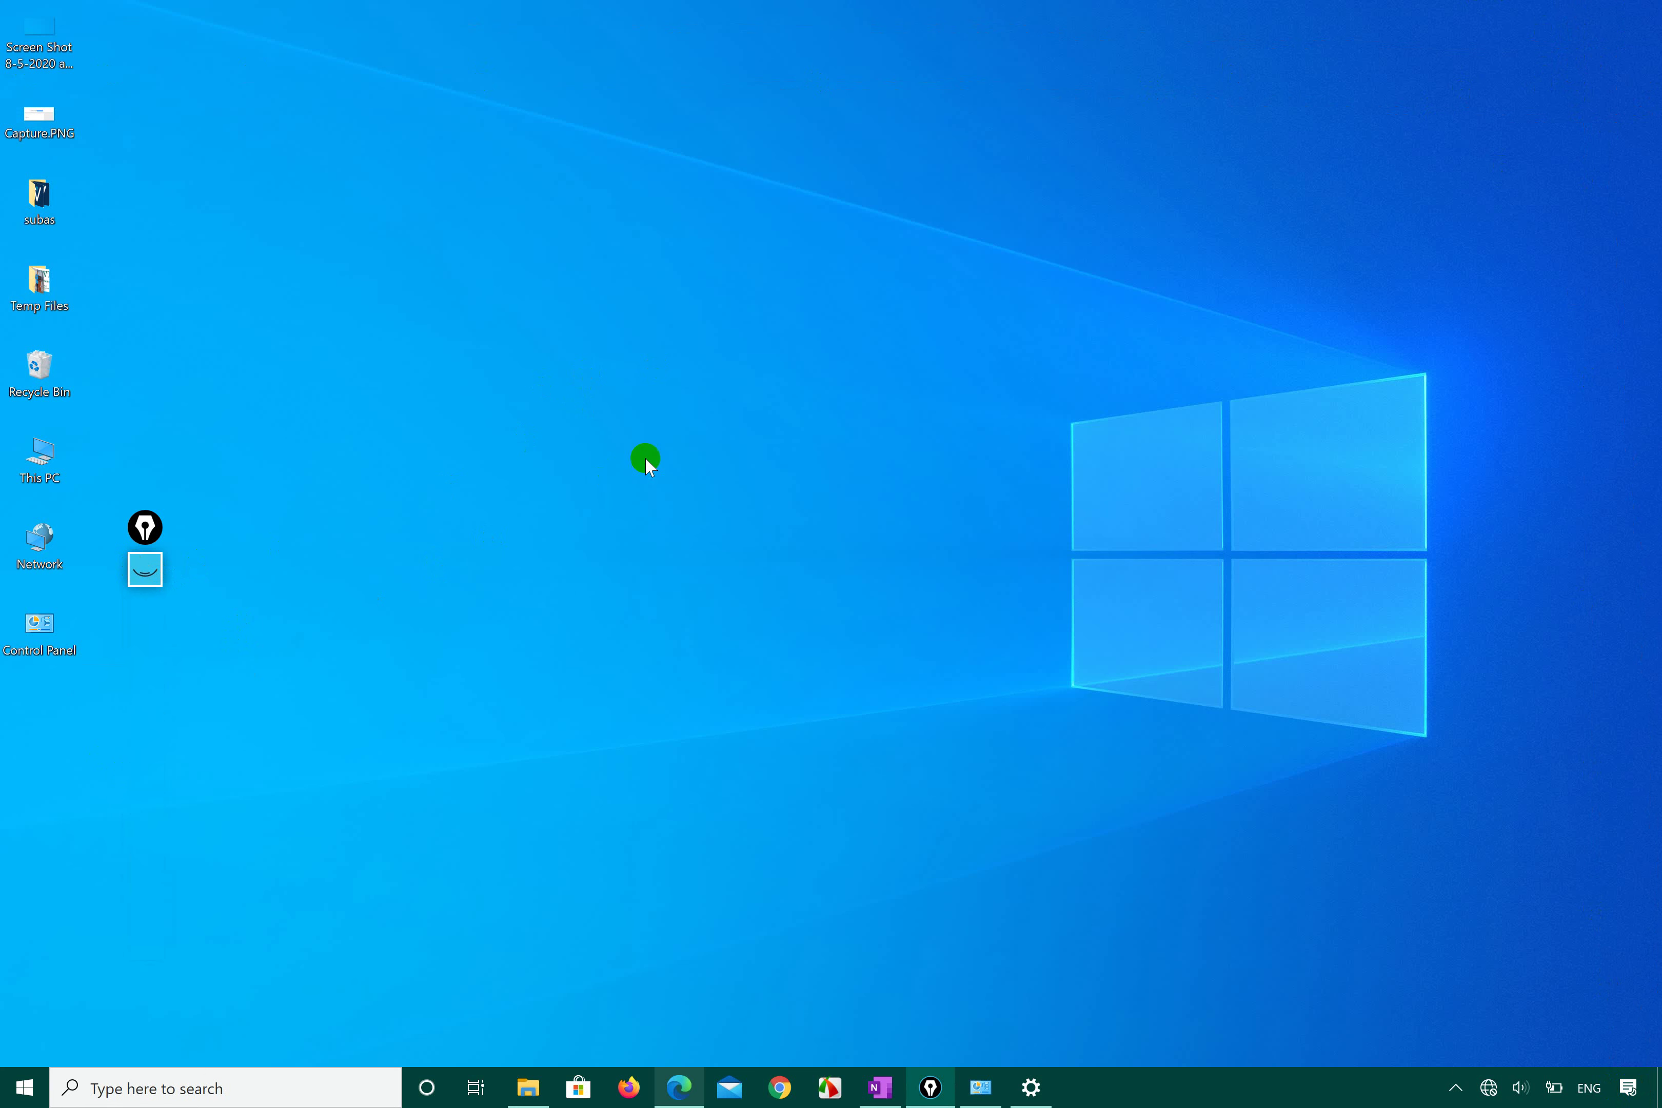
- Expand the Epic Pen toolbar in cursor mode and open the desktop's Display settings in a maximized window
left_click(142, 572)
left_click(145, 600)
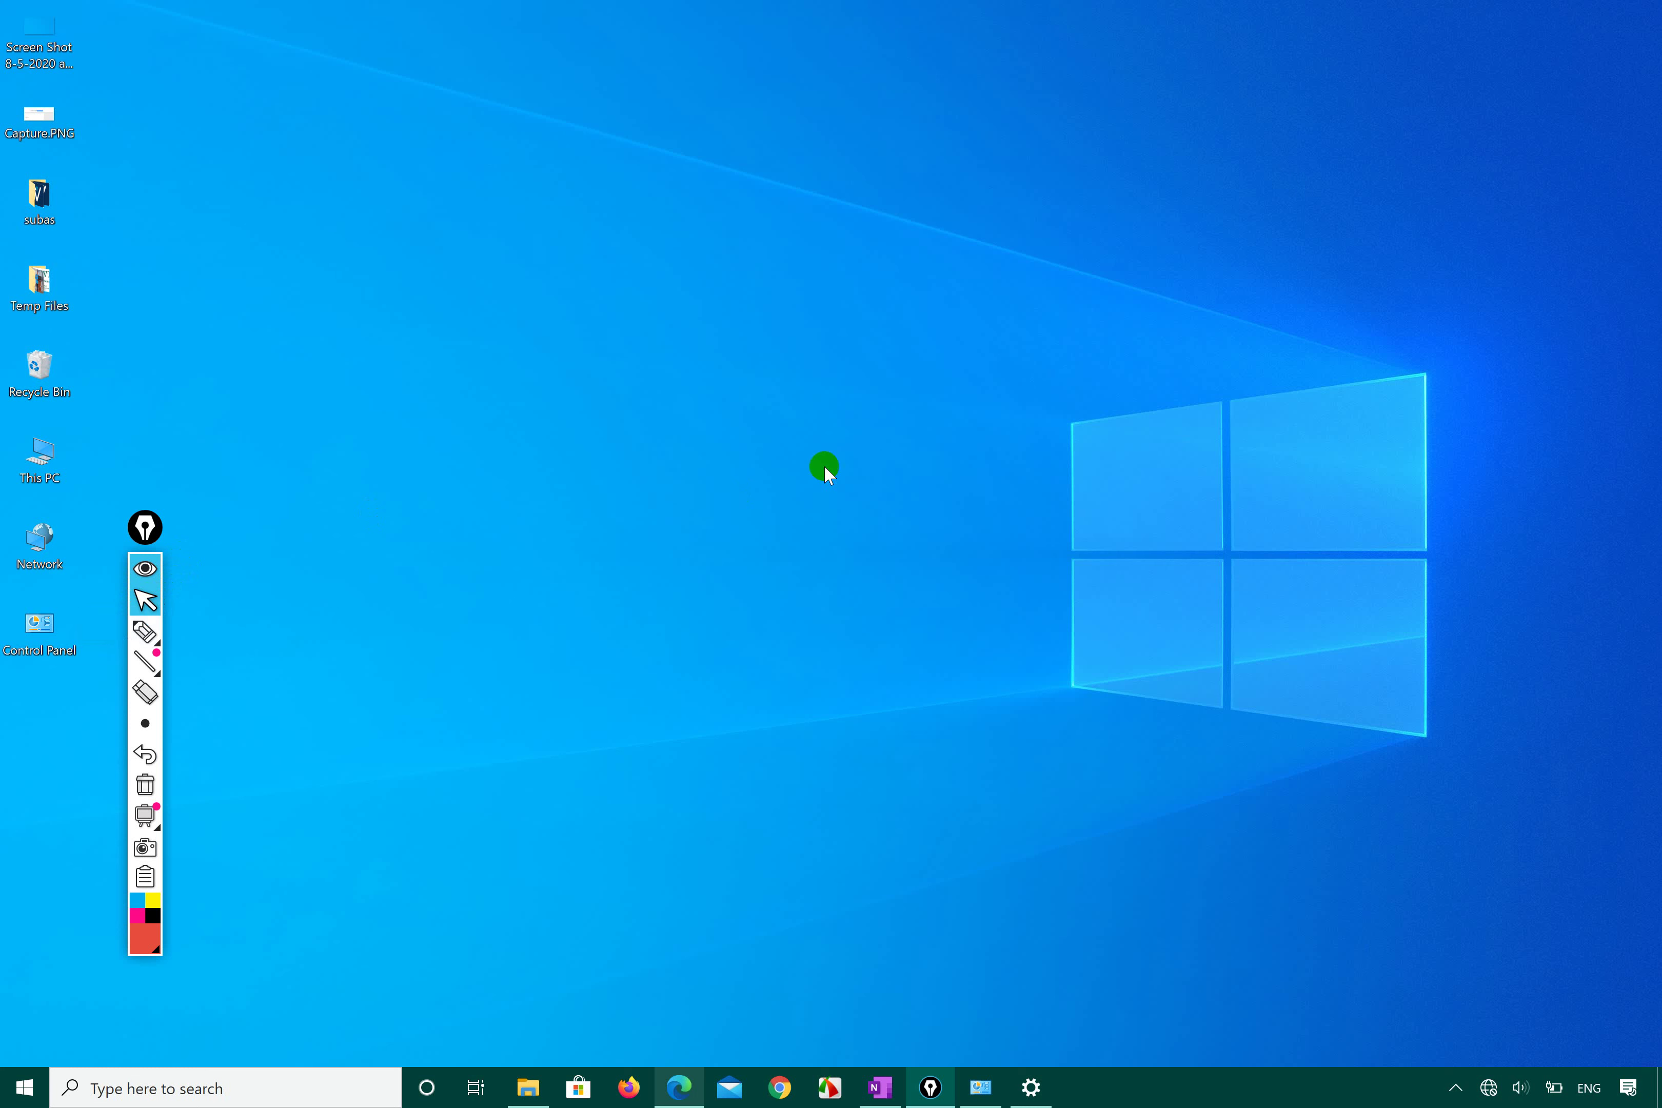
left_click_drag(233, 213, 1223, 979)
left_click_drag(98, 24, 385, 384)
right_click(648, 191)
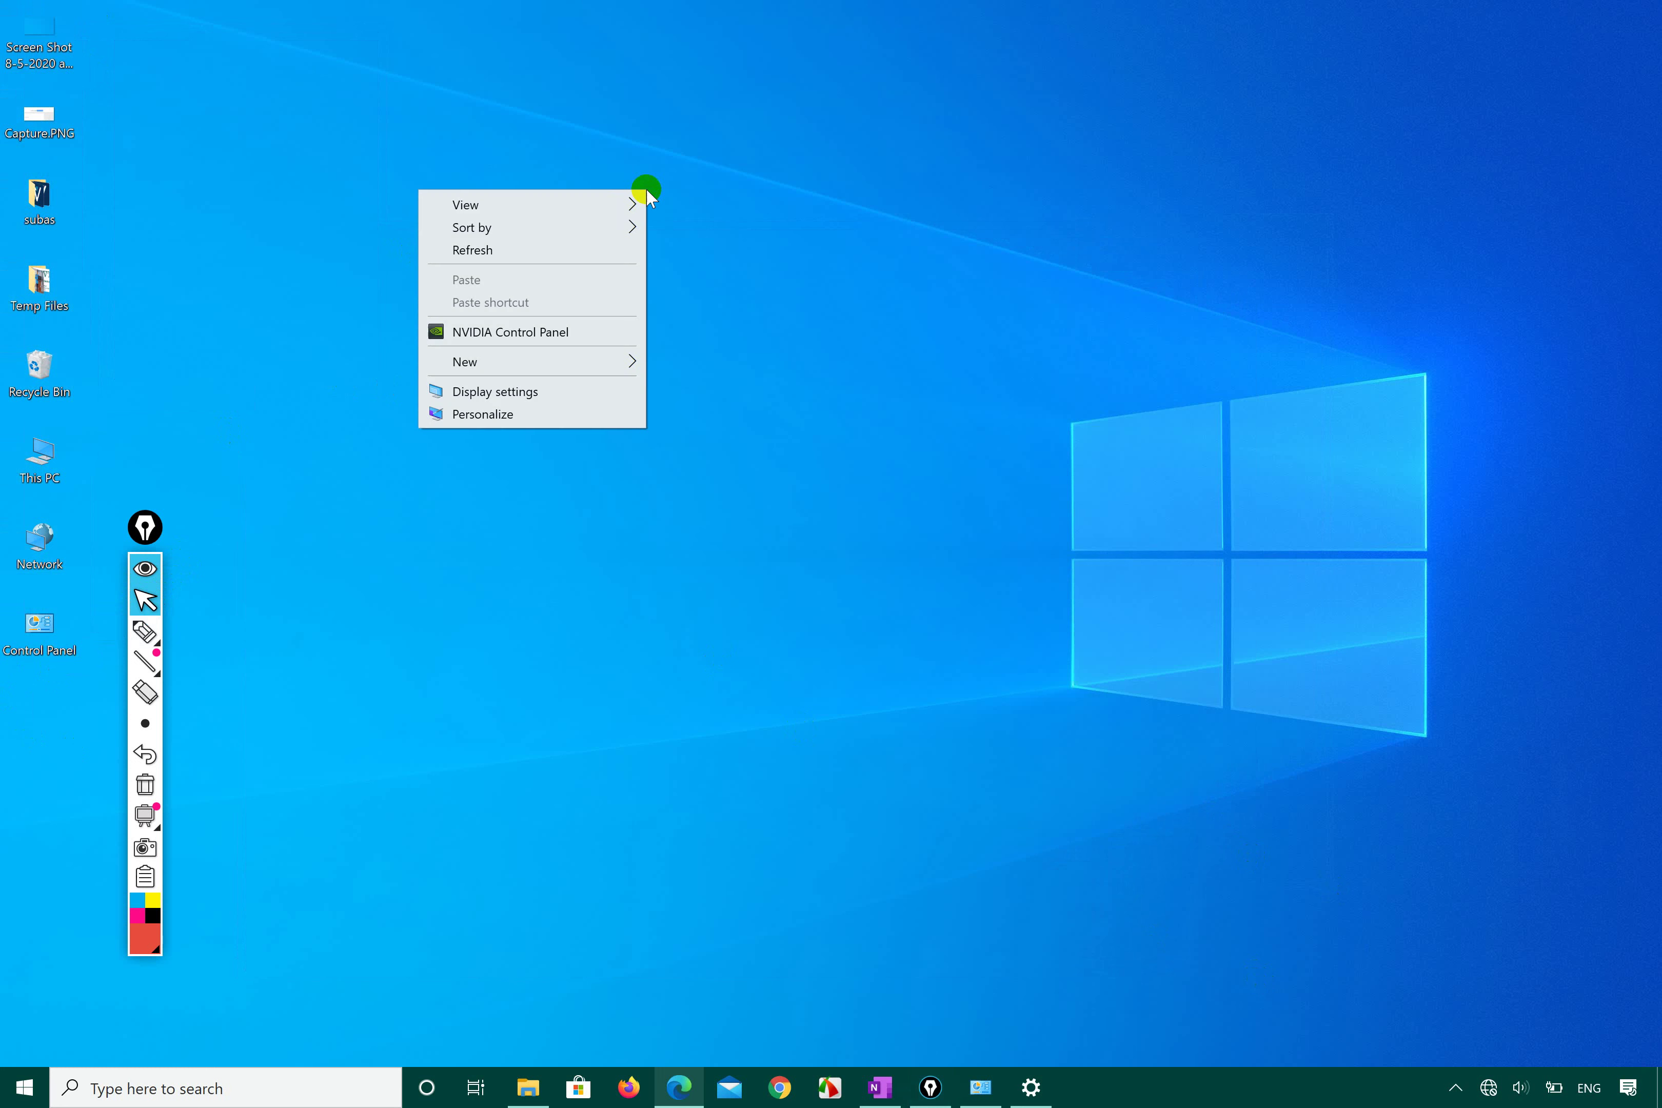
left_click(494, 392)
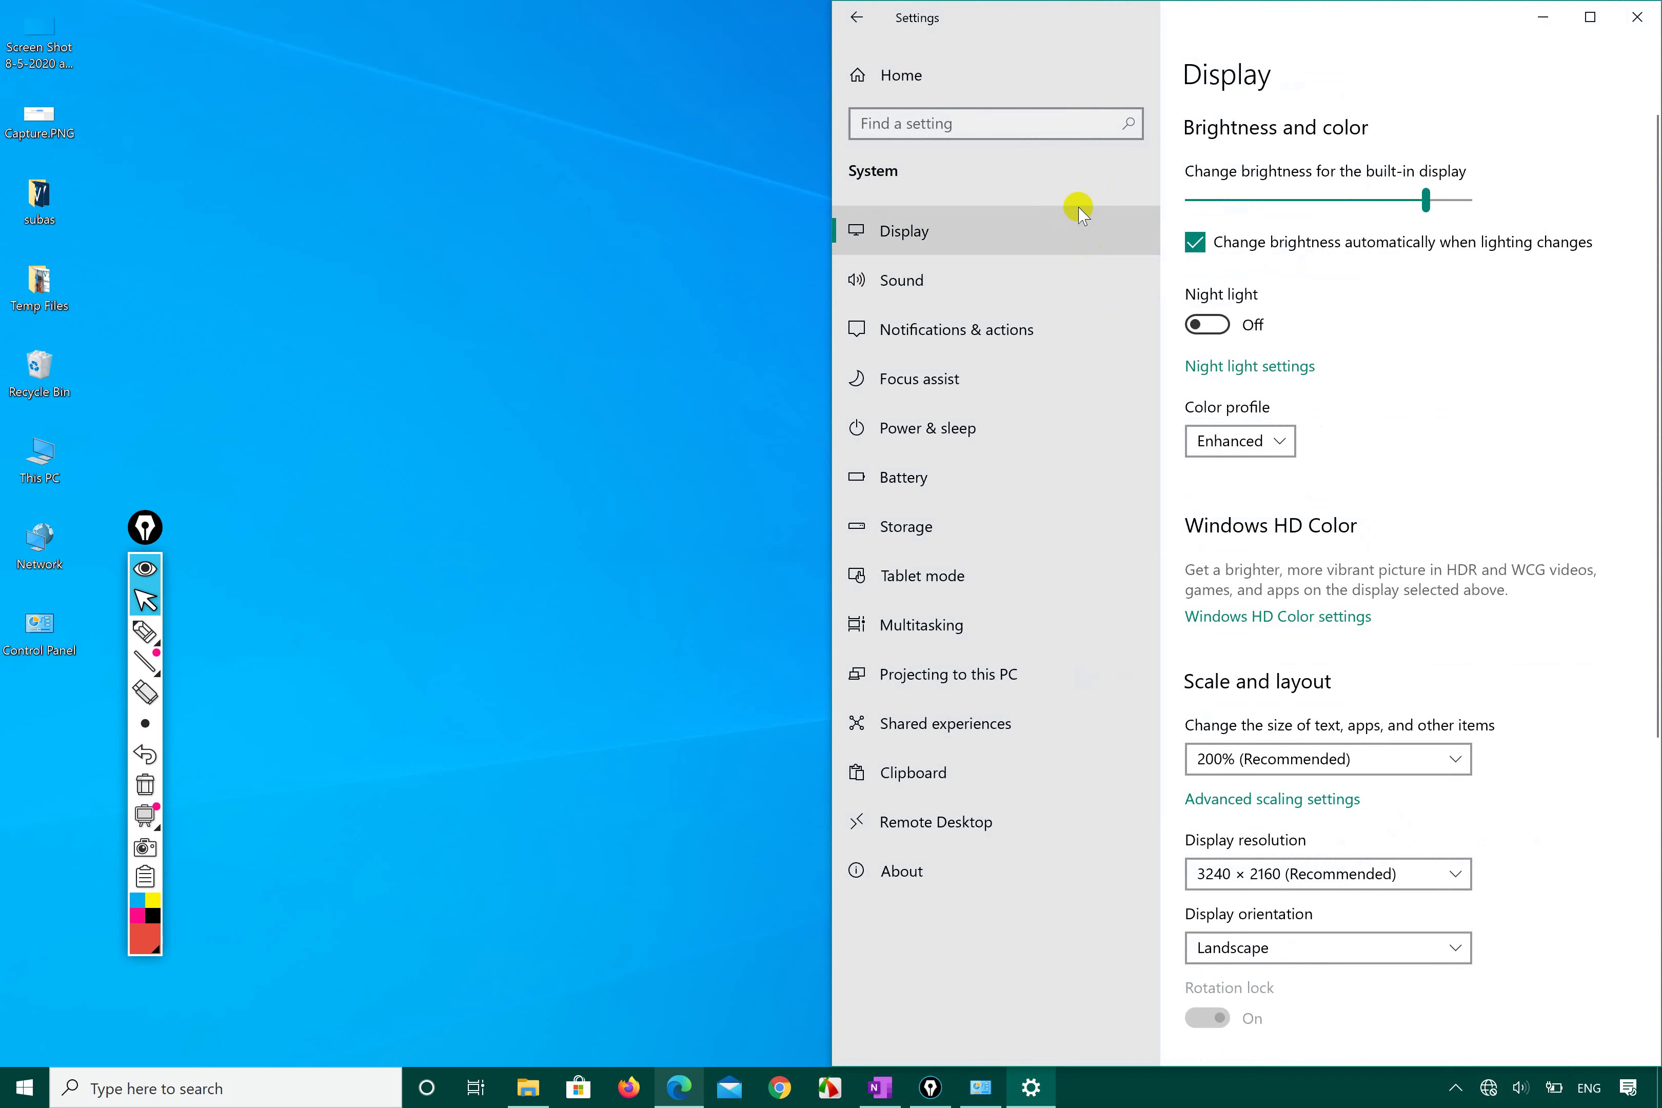
left_click(1591, 17)
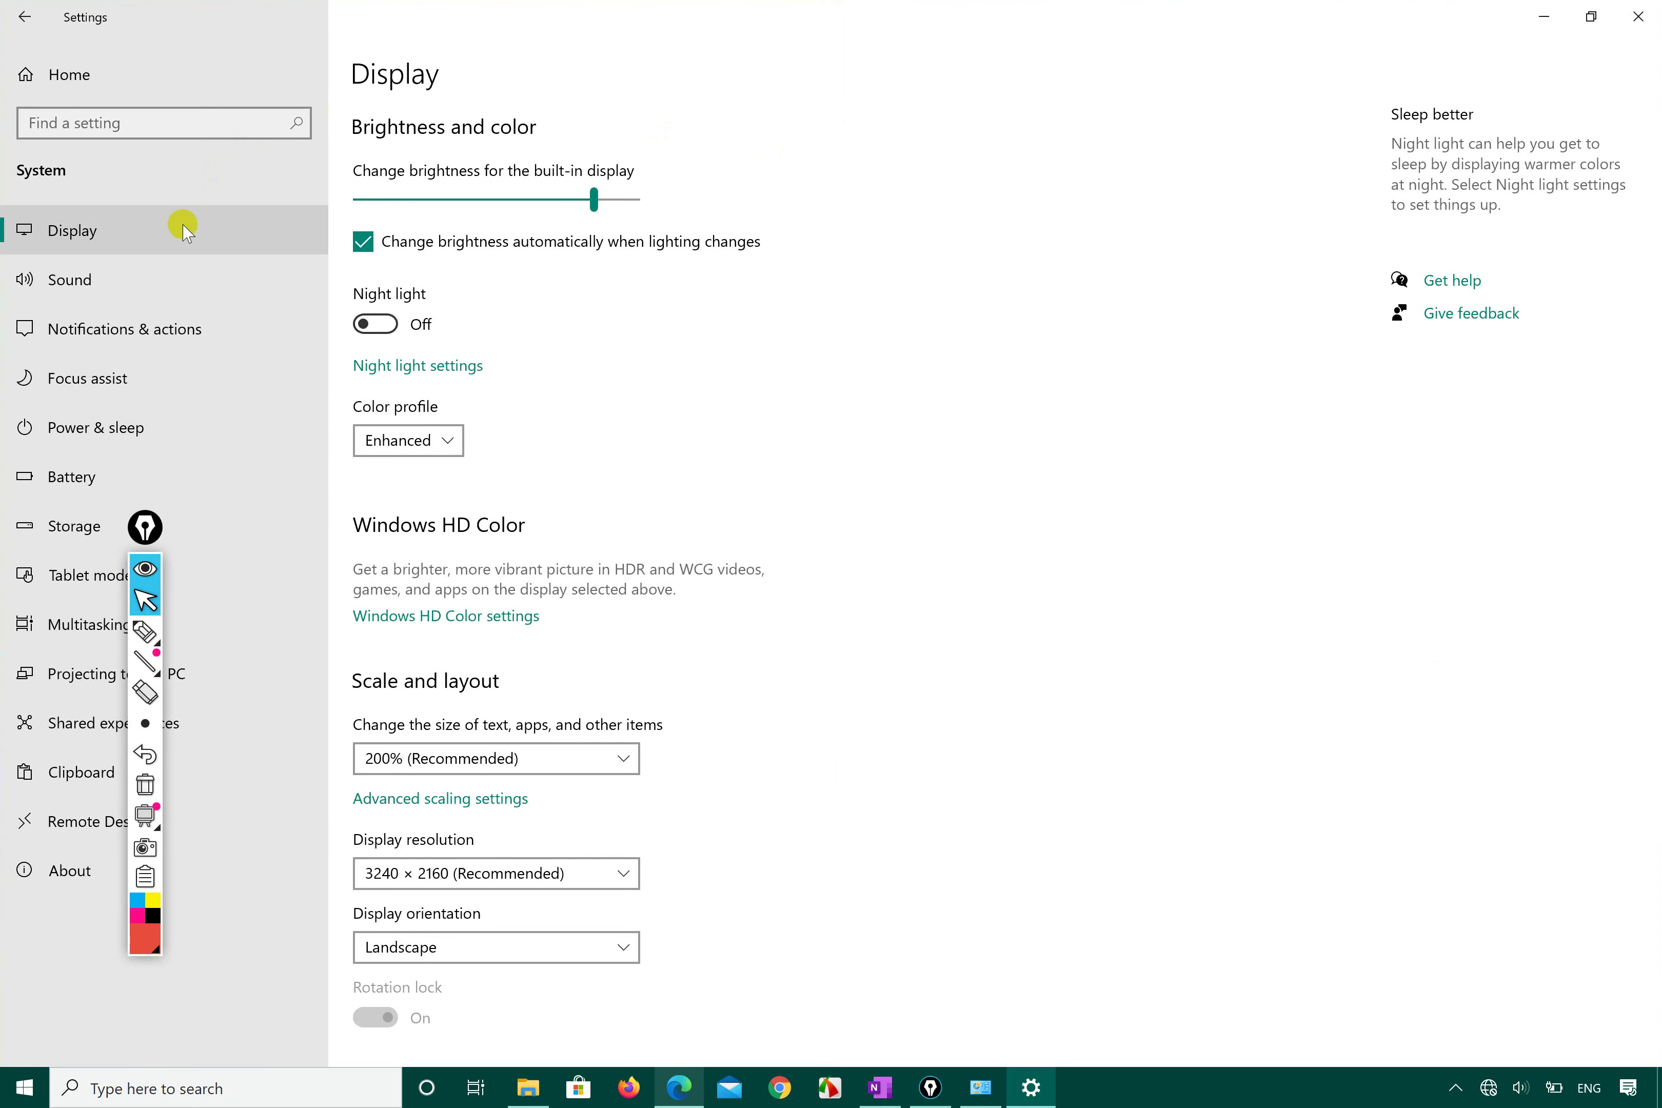
- Circle the Display resolution setting in red with the pen and return to cursor mode
left_click(146, 632)
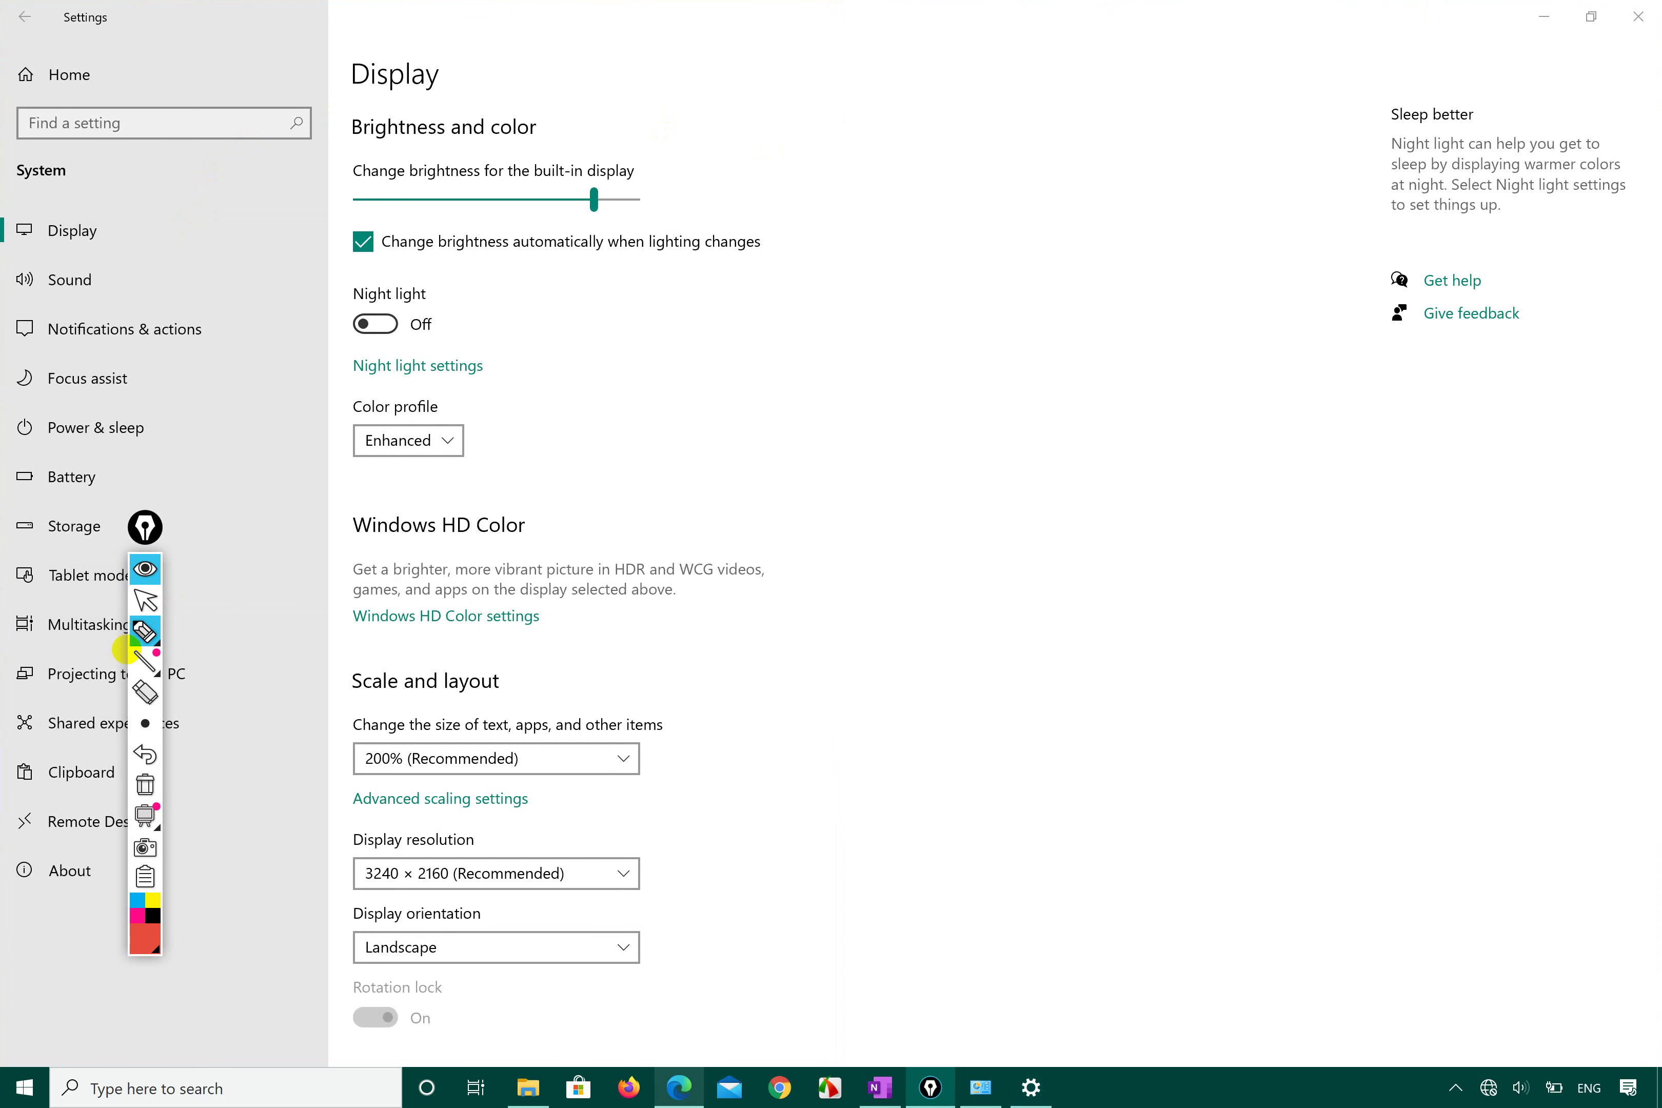
left_click_drag(605, 705, 589, 698)
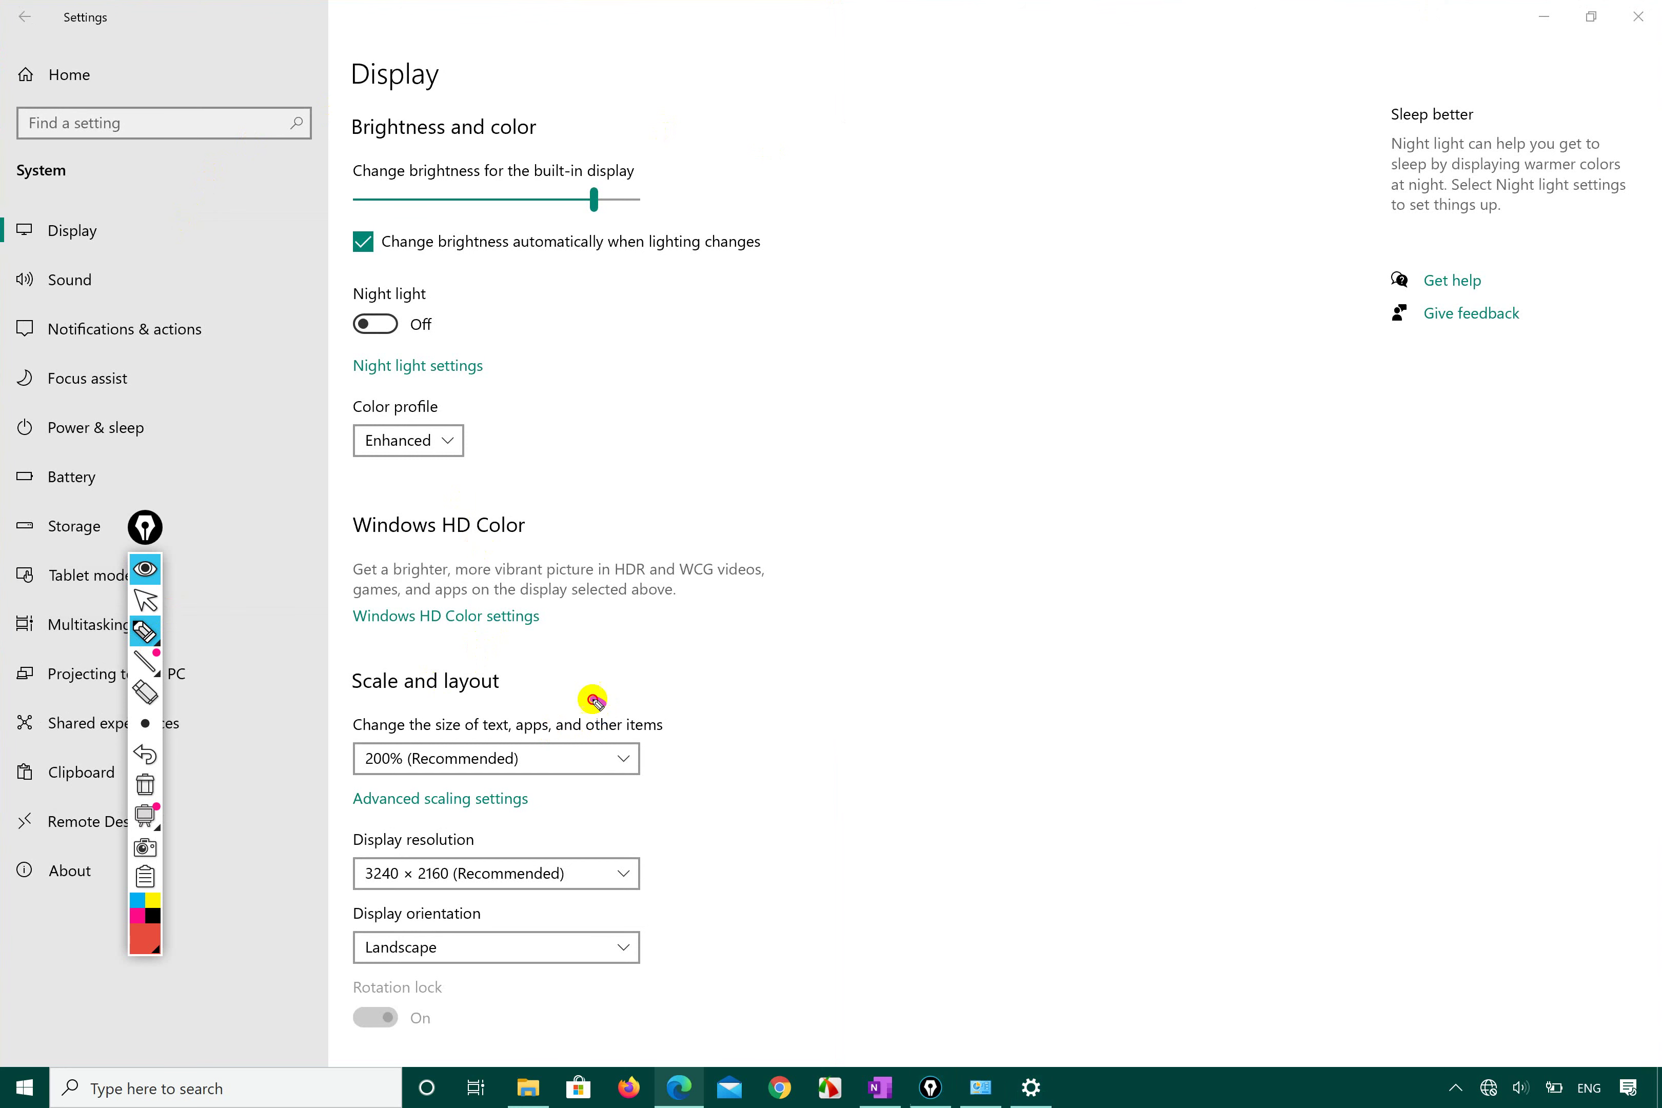
mouse_move(605, 817)
left_mouse_down()
mouse_move(379, 816)
mouse_move(342, 911)
mouse_move(662, 912)
mouse_move(556, 797)
mouse_move(348, 881)
mouse_move(575, 902)
mouse_move(638, 823)
mouse_move(572, 811)
left_mouse_up()
key("ctrl+z")
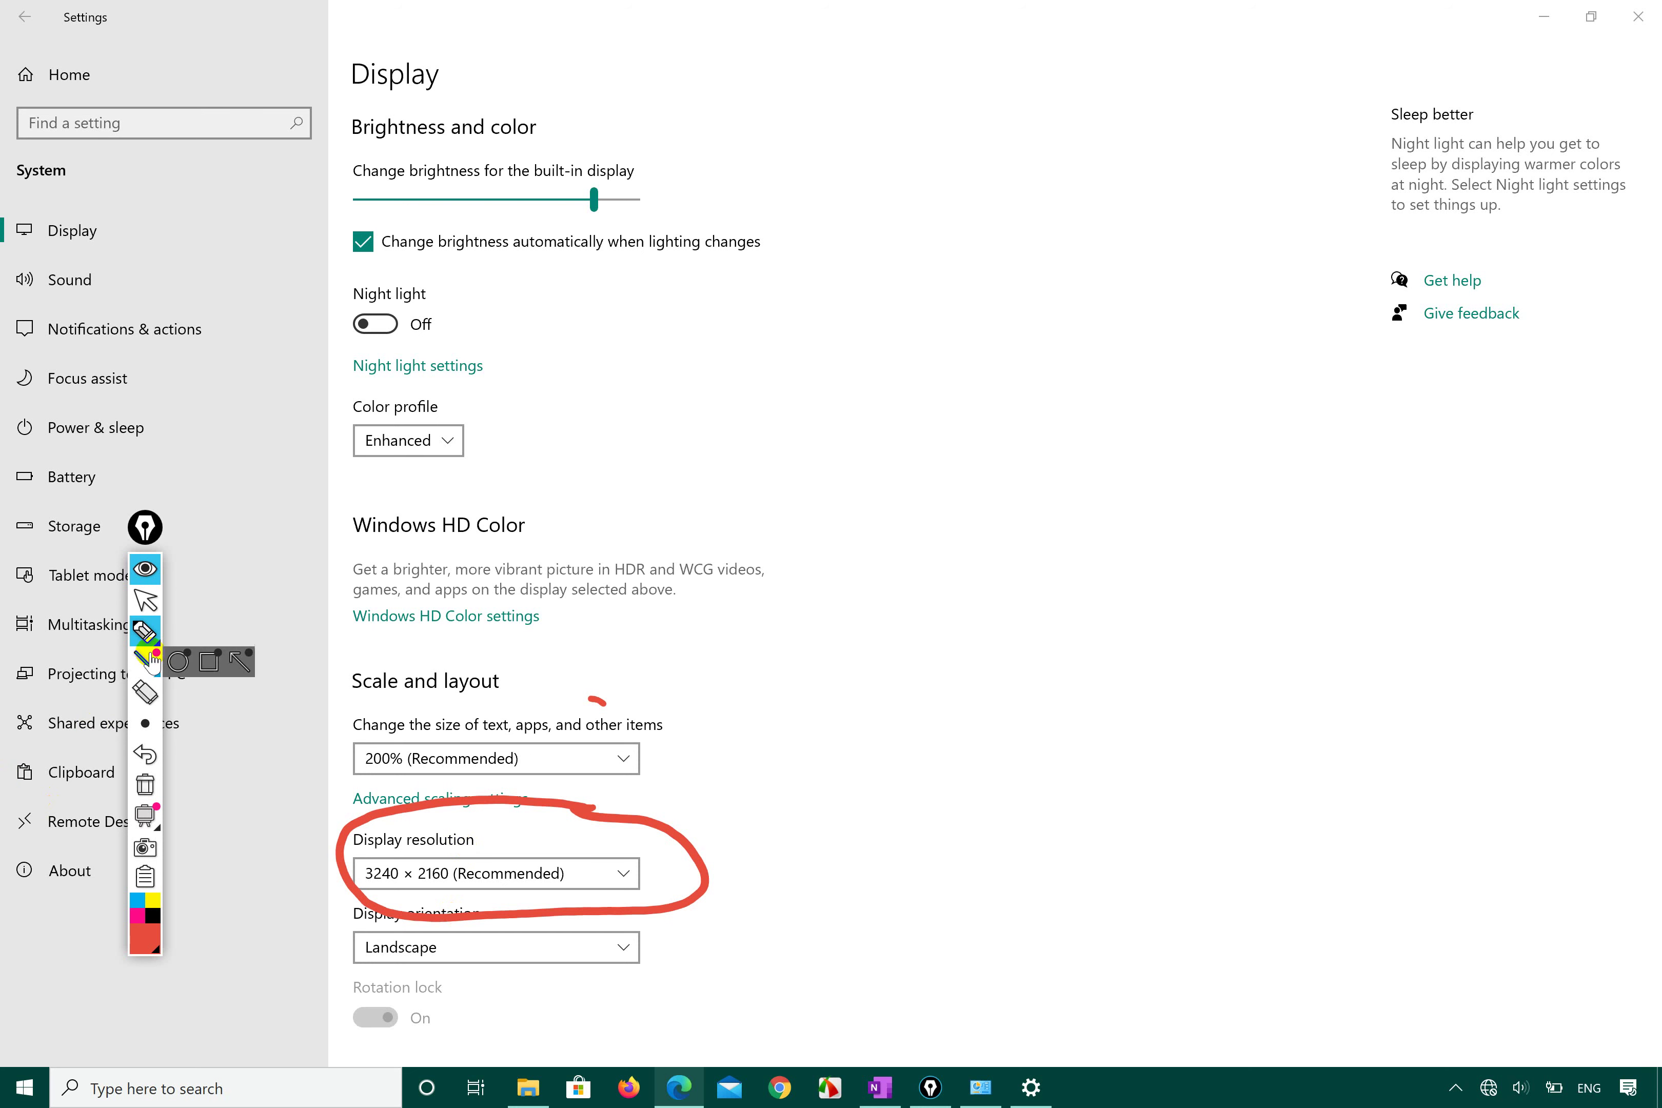
left_click(145, 600)
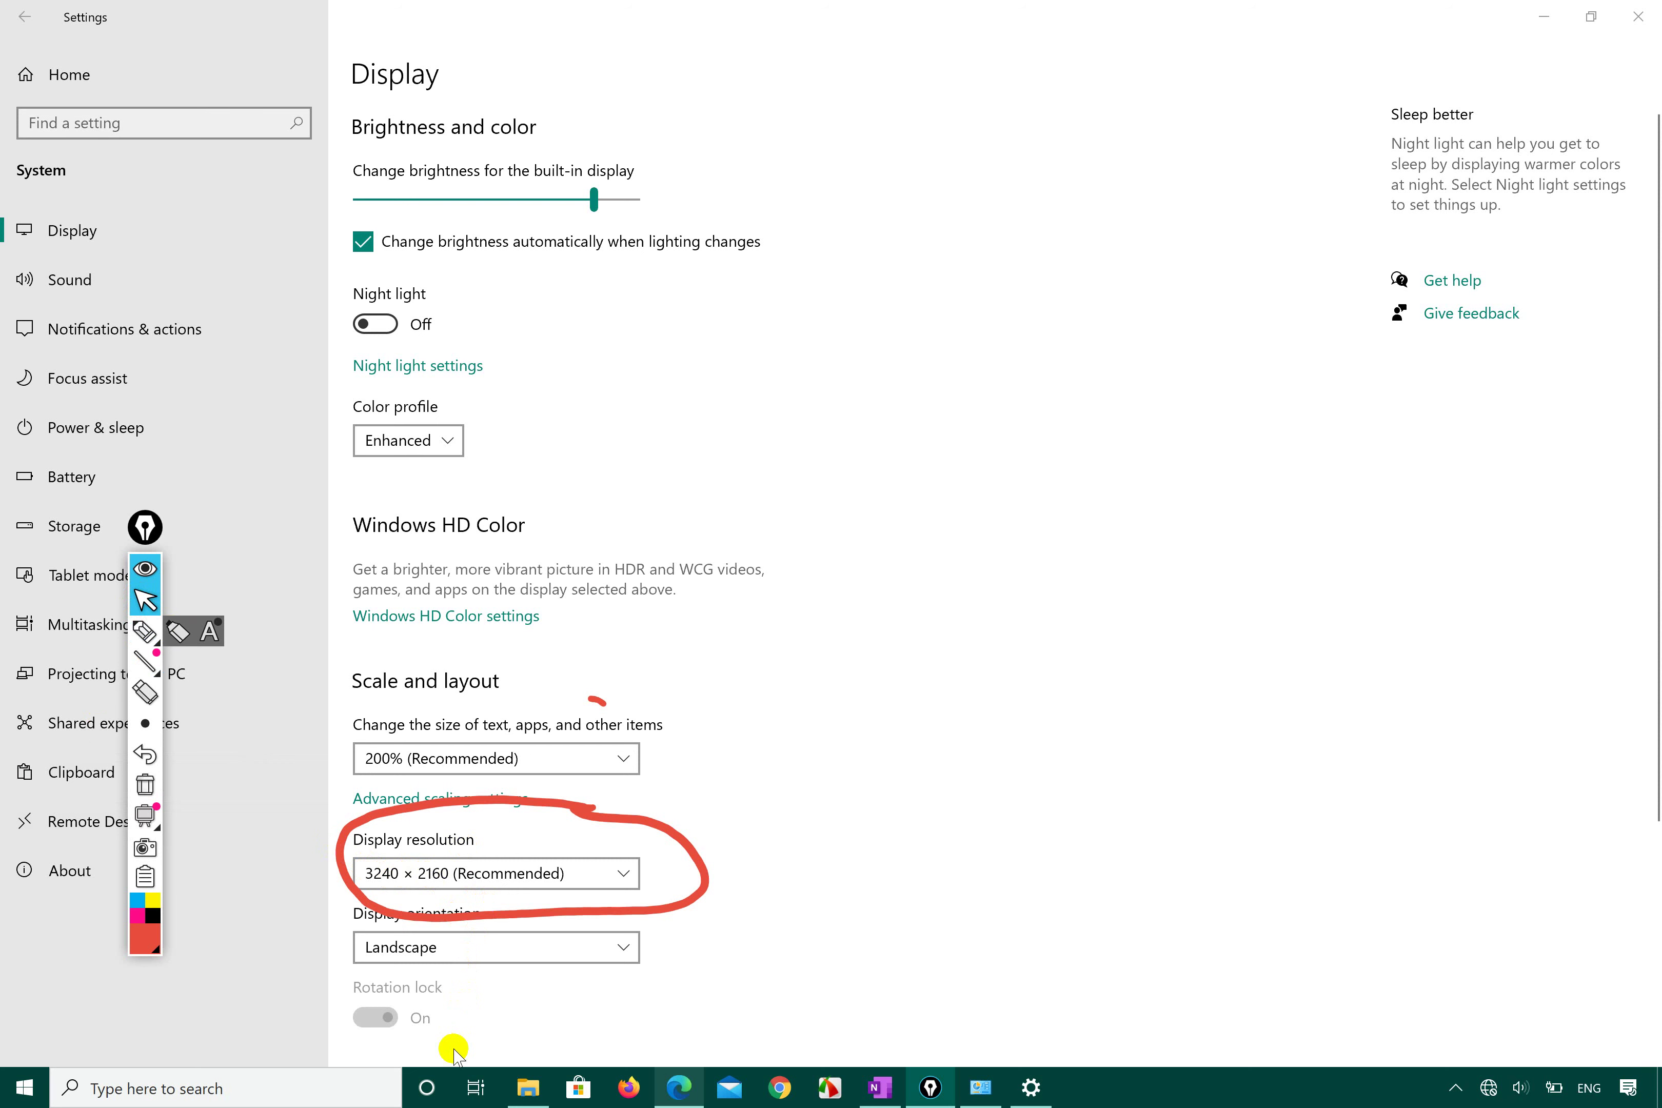
- Draw red lines along the upper and right-hand edges of the screen and erase them again
left_click(145, 631)
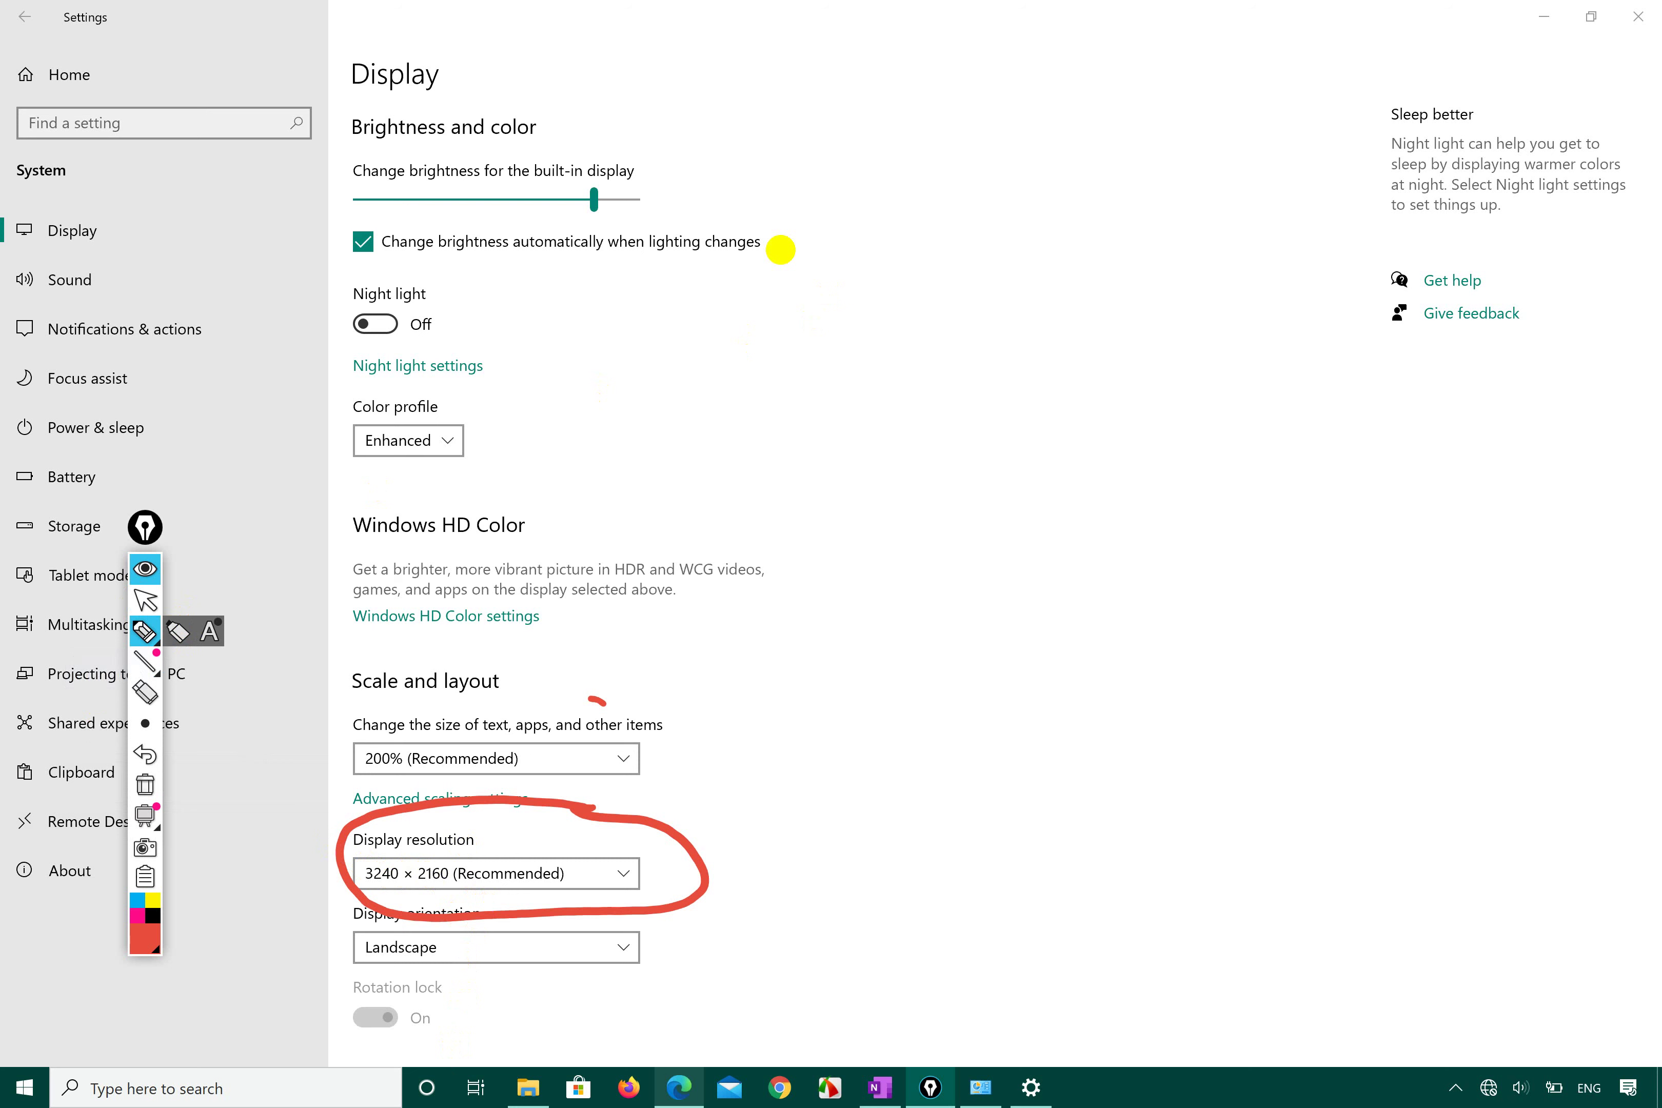
mouse_move(4, 59)
left_mouse_down()
mouse_move(1012, 46)
mouse_move(1657, 68)
left_mouse_up()
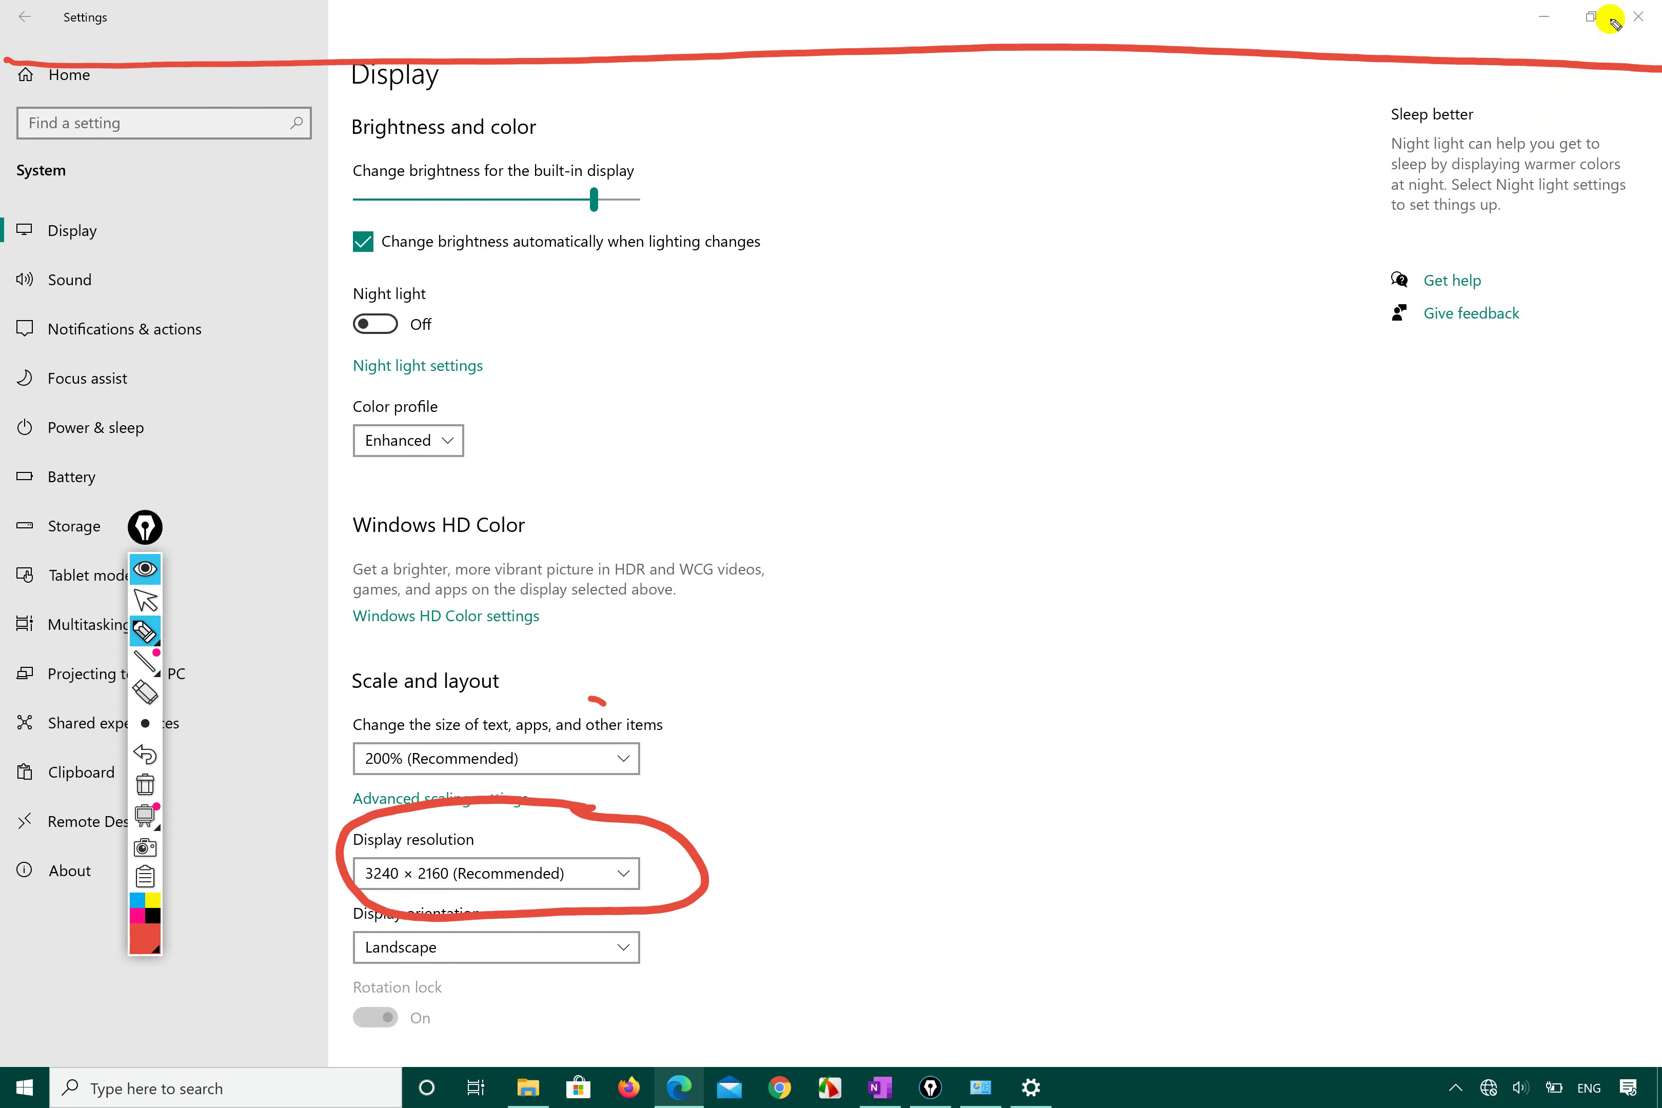
left_click_drag(1603, 3, 1616, 1072)
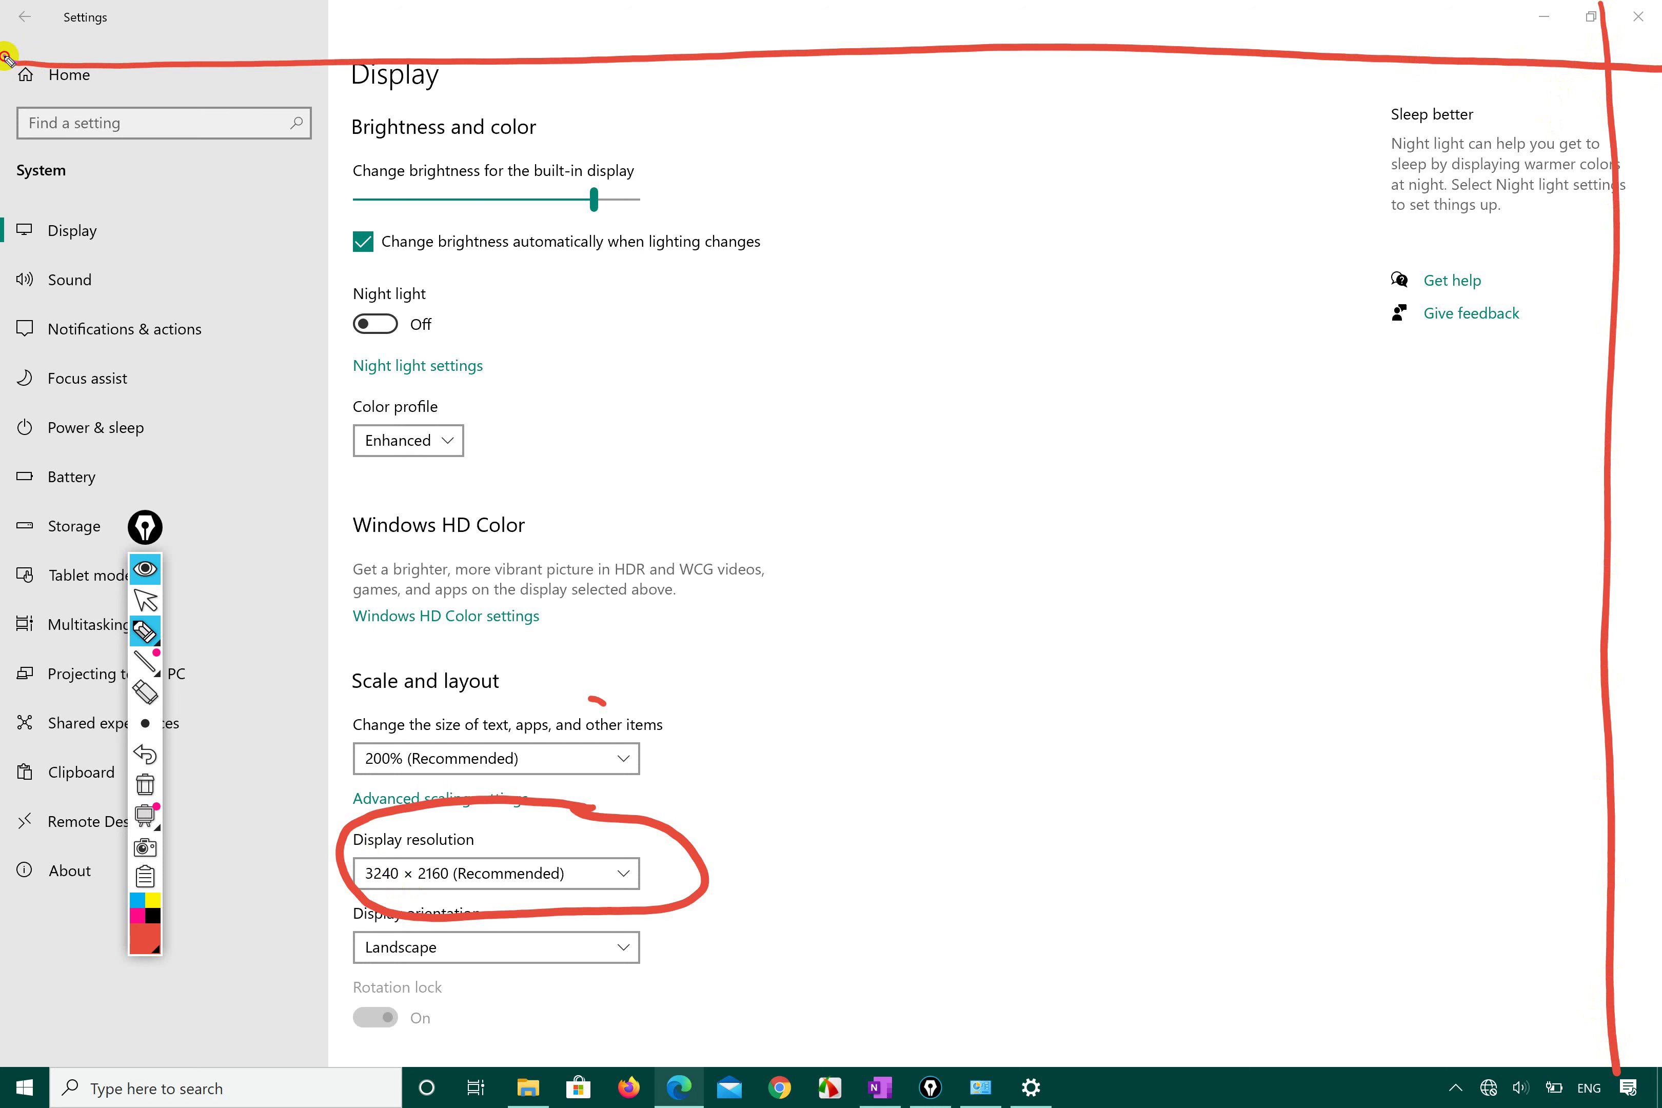
mouse_move(11, 61)
left_mouse_down()
mouse_move(1551, 74)
mouse_move(1598, 111)
mouse_move(1615, 1010)
left_mouse_up()
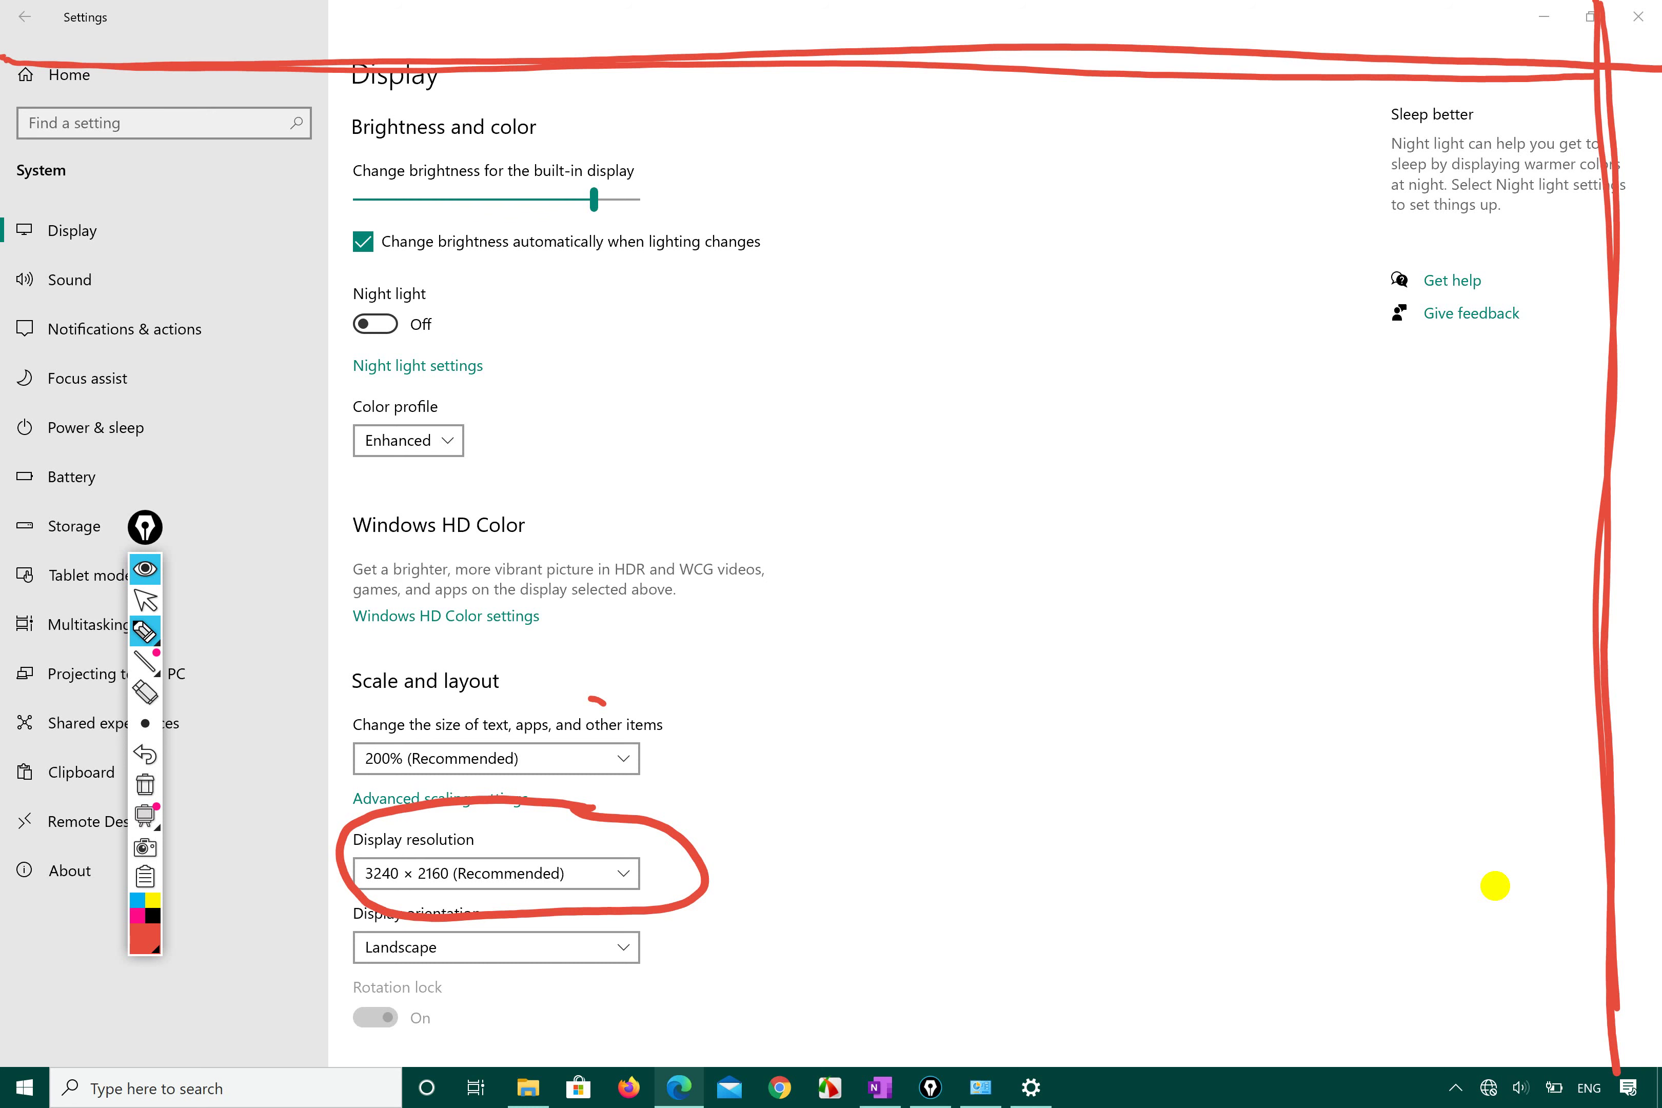
left_click(1488, 71)
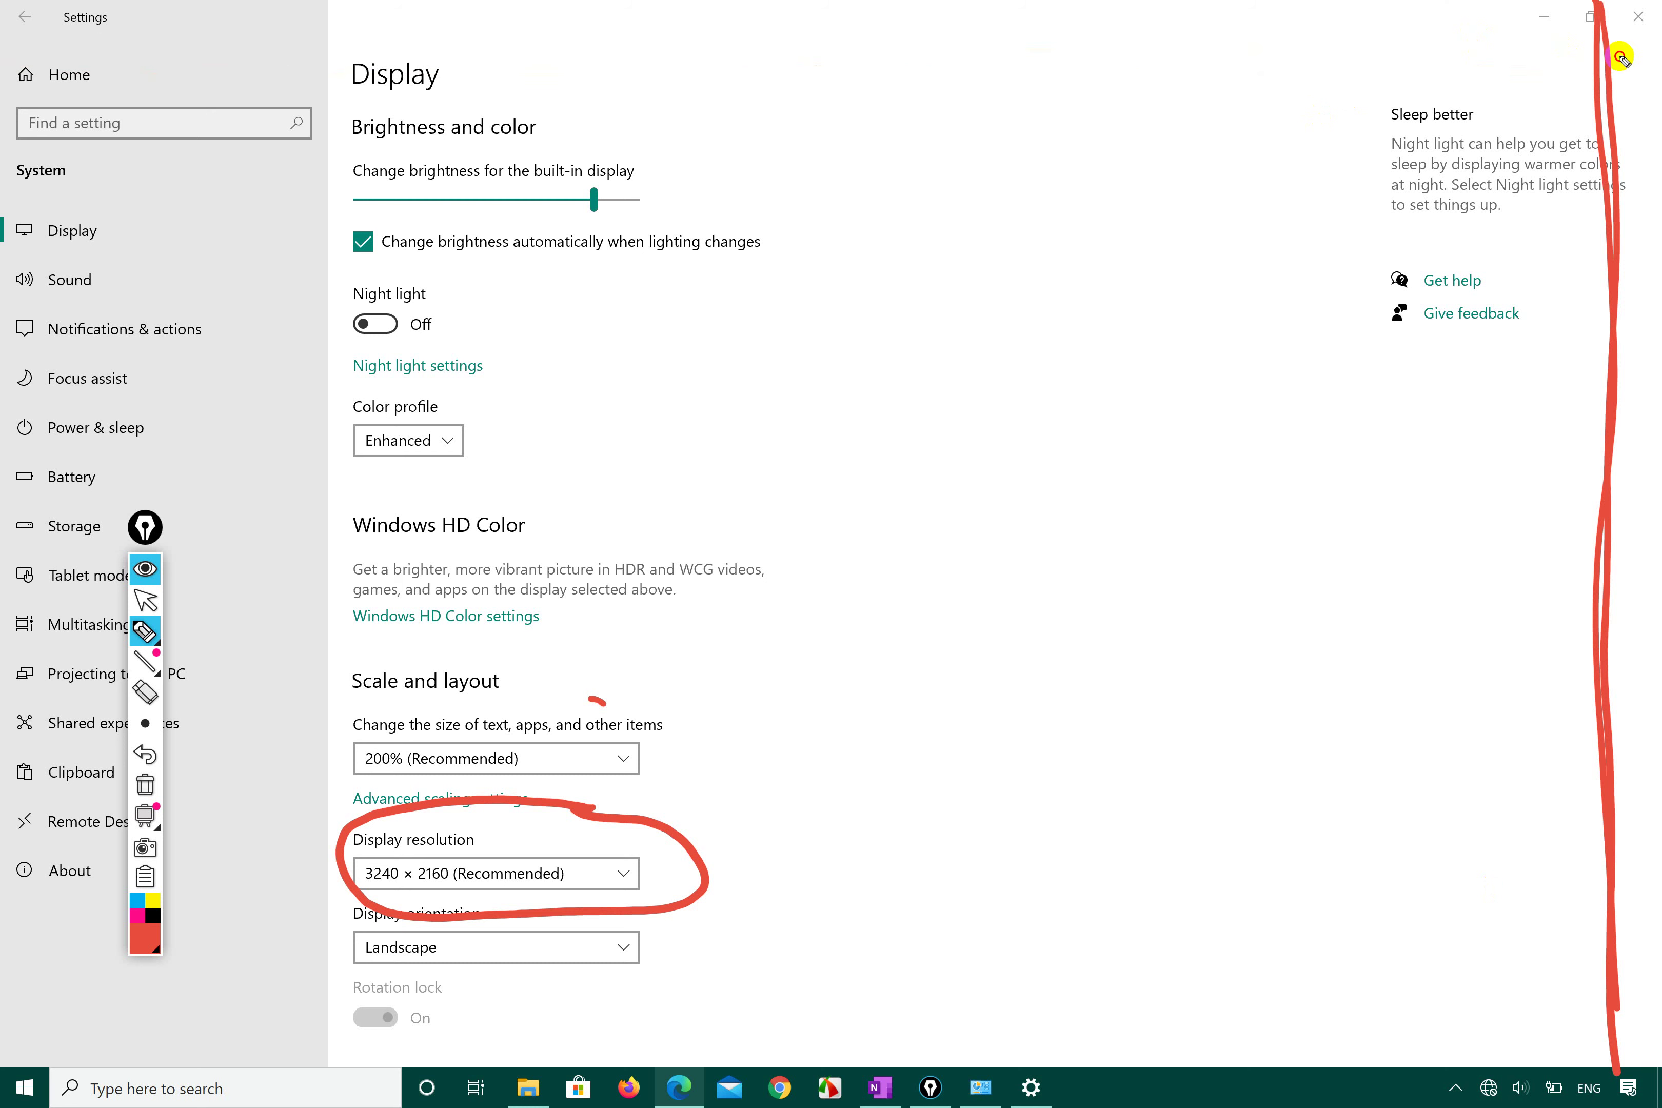
left_click(1608, 86)
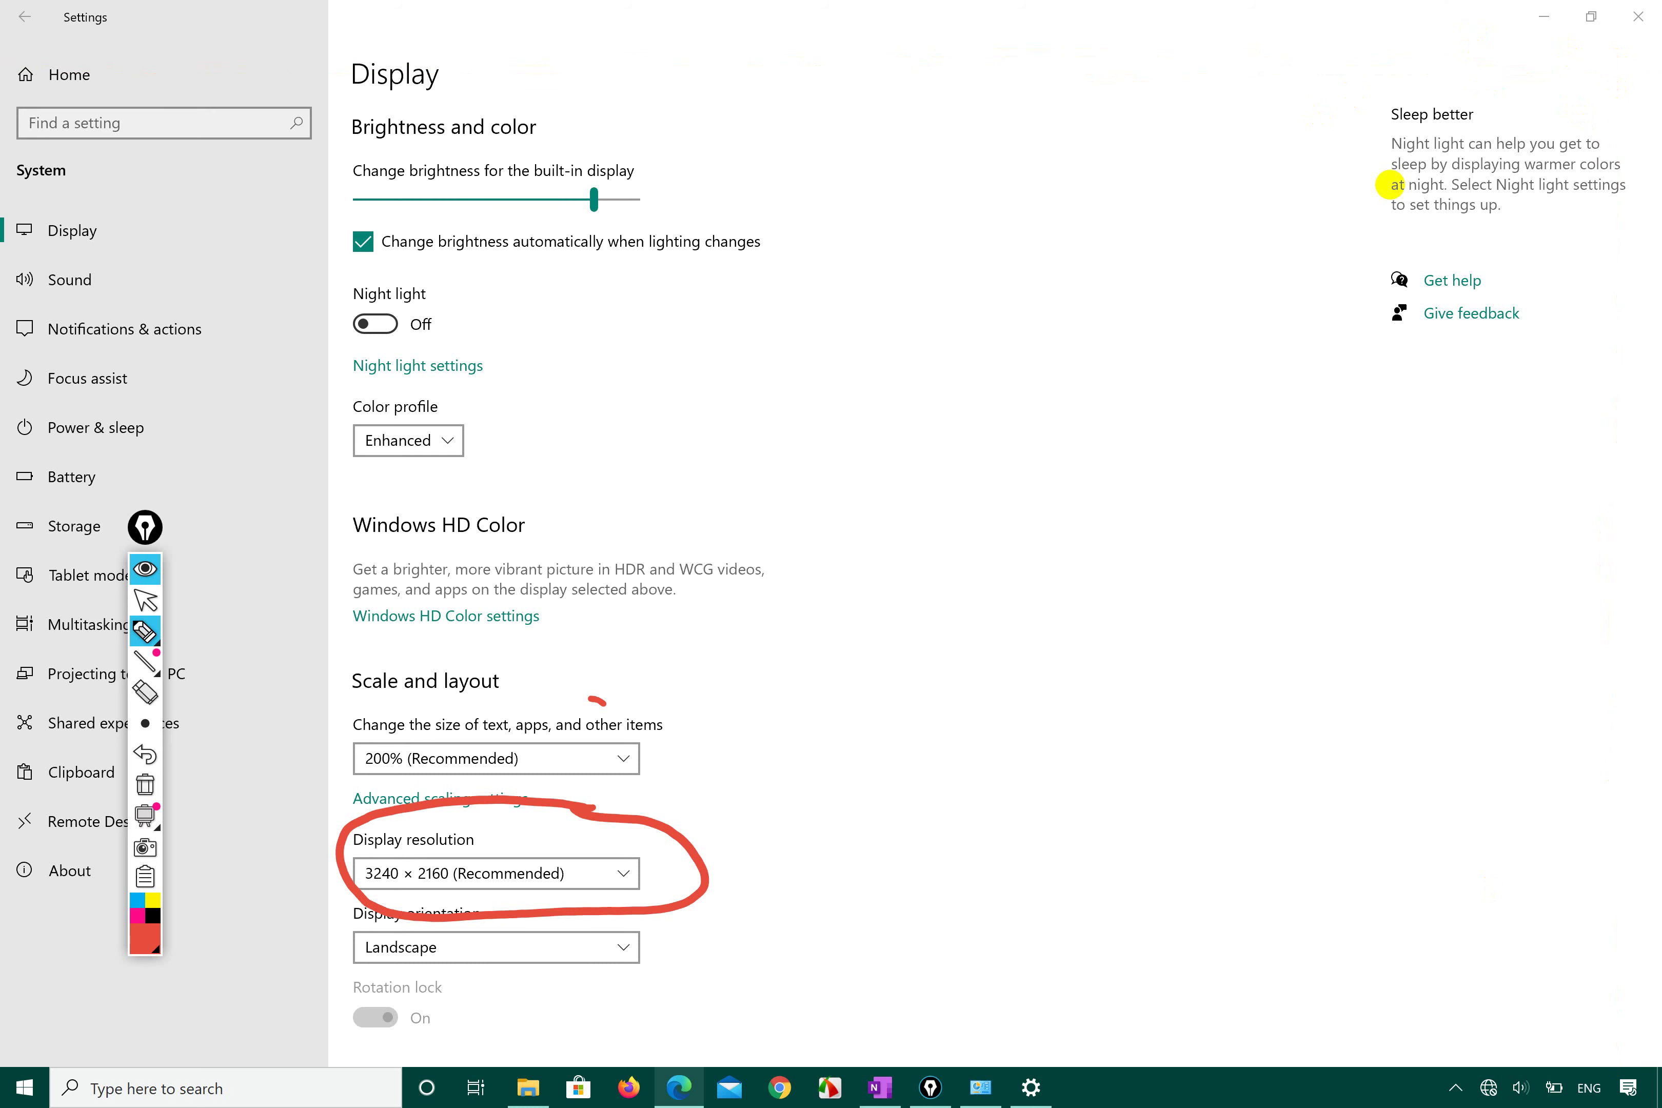
- Draw a red line across the top of the Display page, a double-headed width arrow beneath it, and write 3240
mouse_move(7, 45)
left_mouse_down()
mouse_move(111, 32)
mouse_move(1661, 68)
left_mouse_up()
mouse_move(840, 283)
left_mouse_down()
mouse_move(879, 304)
mouse_move(876, 349)
left_mouse_up()
mouse_move(905, 272)
left_mouse_down()
mouse_move(922, 261)
mouse_move(969, 319)
left_mouse_up()
mouse_move(981, 256)
left_mouse_down()
mouse_move(978, 283)
mouse_move(1039, 293)
left_mouse_up()
mouse_move(1035, 254)
left_mouse_down()
mouse_move(1027, 332)
mouse_move(1083, 254)
left_mouse_up()
mouse_move(214, 130)
left_mouse_down()
mouse_move(122, 185)
mouse_move(211, 209)
left_mouse_up()
mouse_move(179, 177)
left_mouse_down()
mouse_move(970, 124)
mouse_move(1495, 118)
mouse_move(1359, 129)
left_mouse_up()
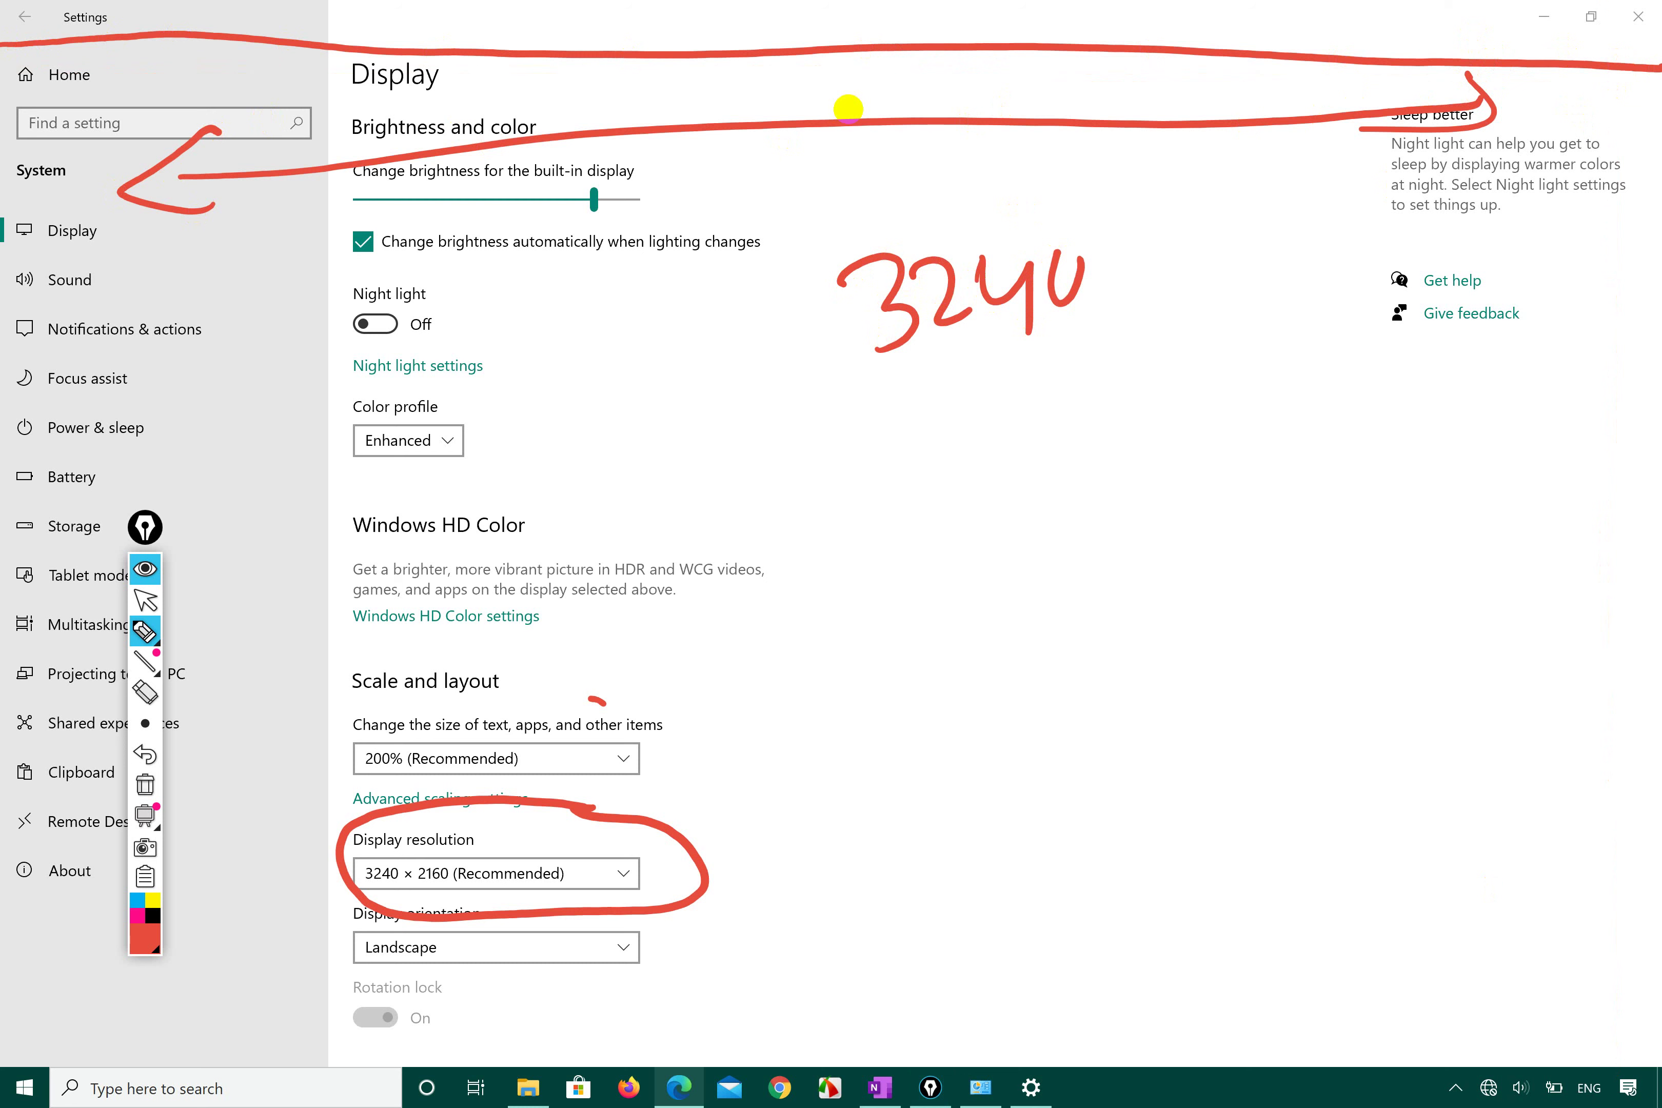
- Change the pen colour to green and draw a row of dots and several lines across the top of the page
mouse_move(150, 930)
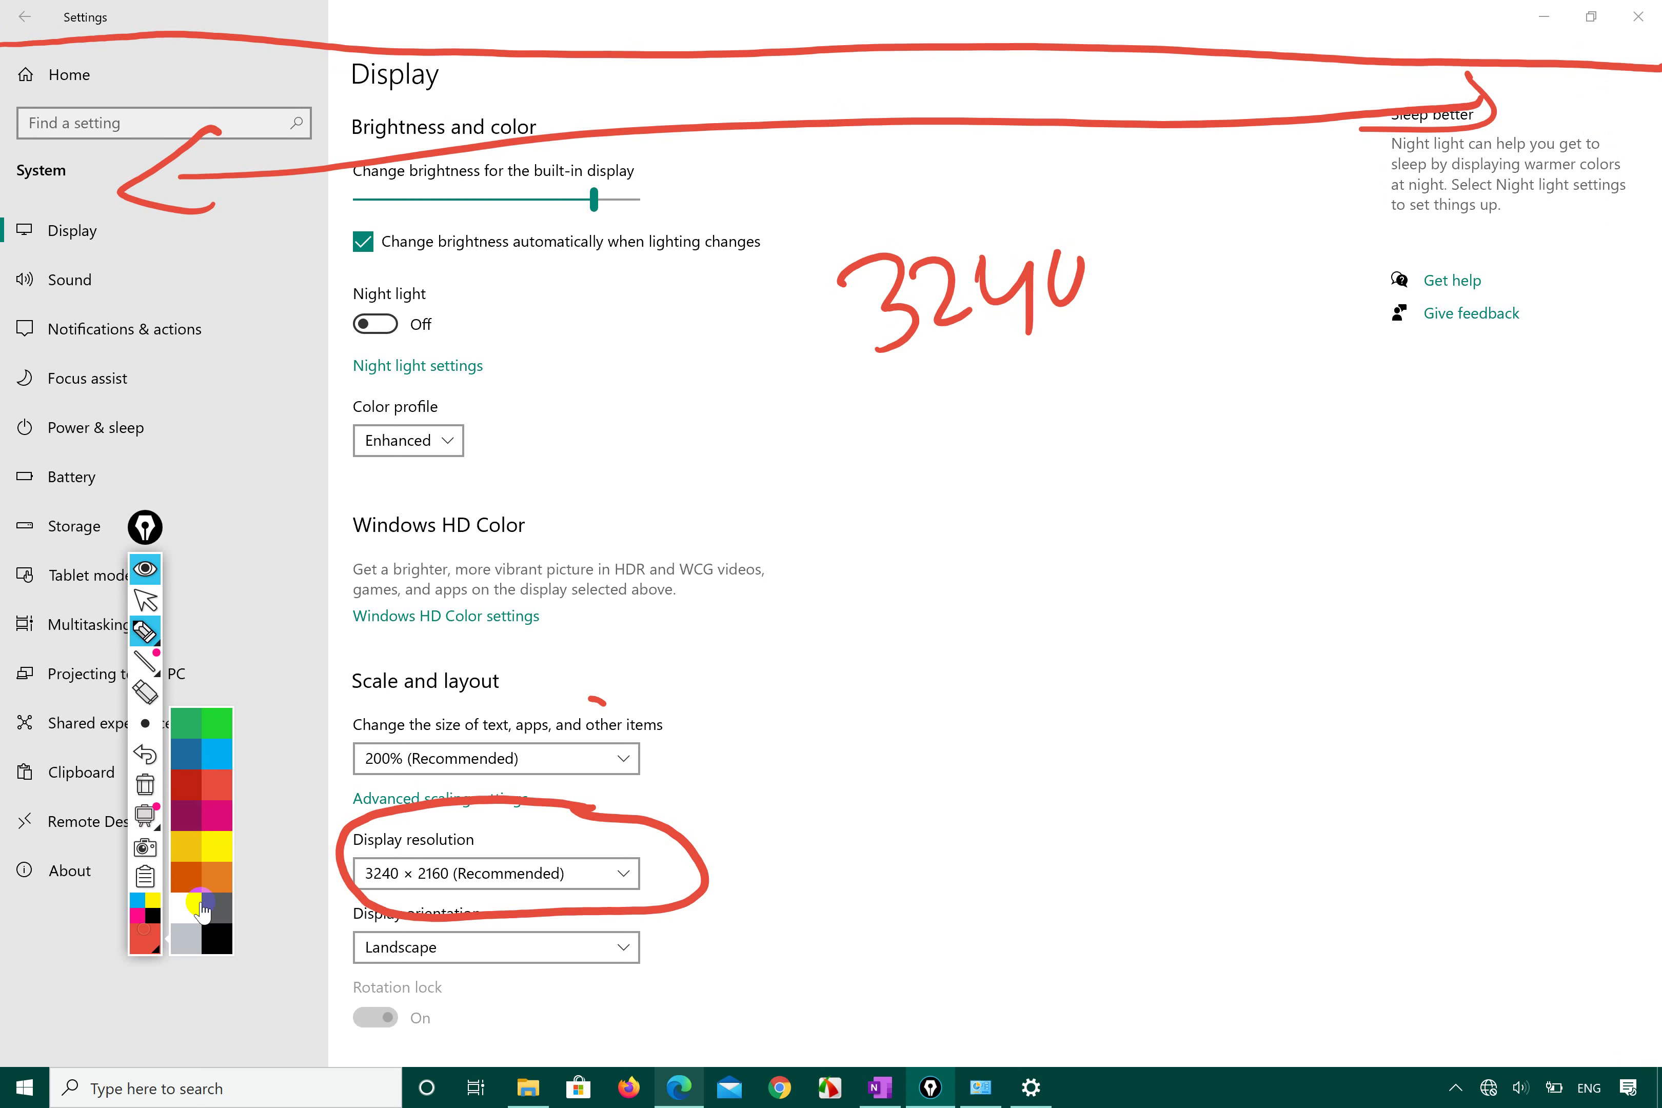
left_click(220, 716)
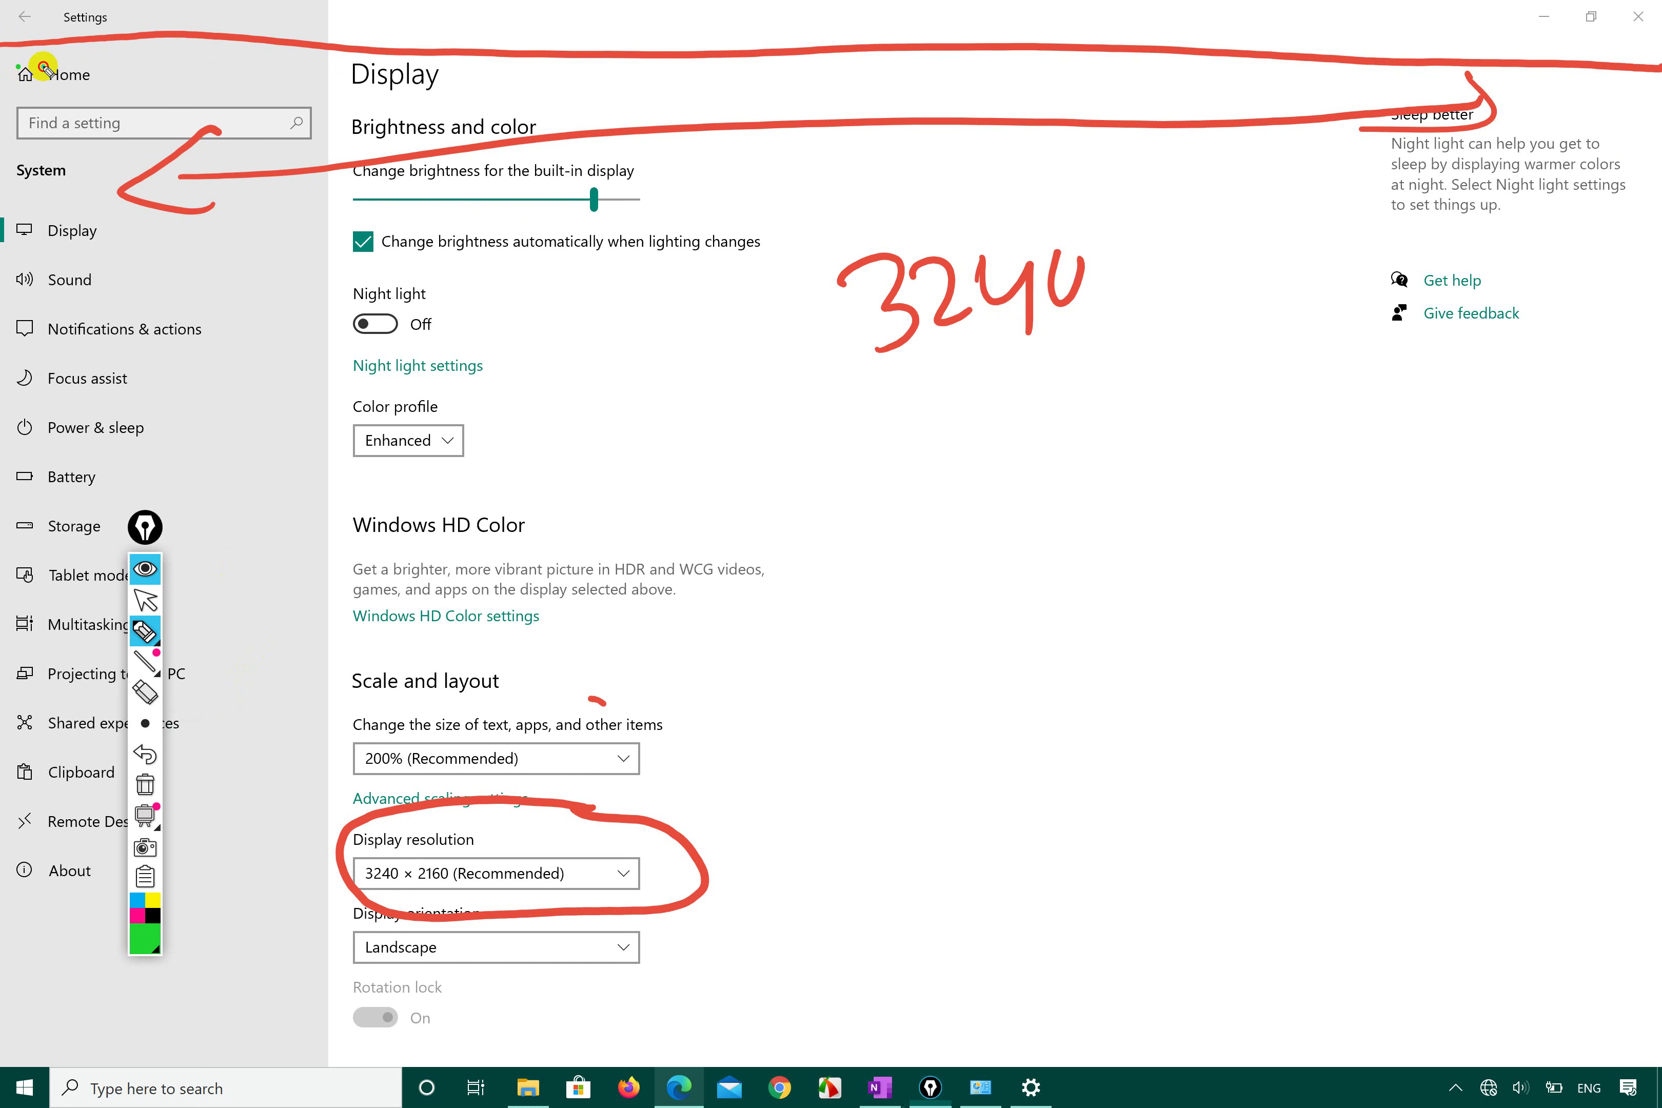
left_click_drag(44, 68, 863, 71)
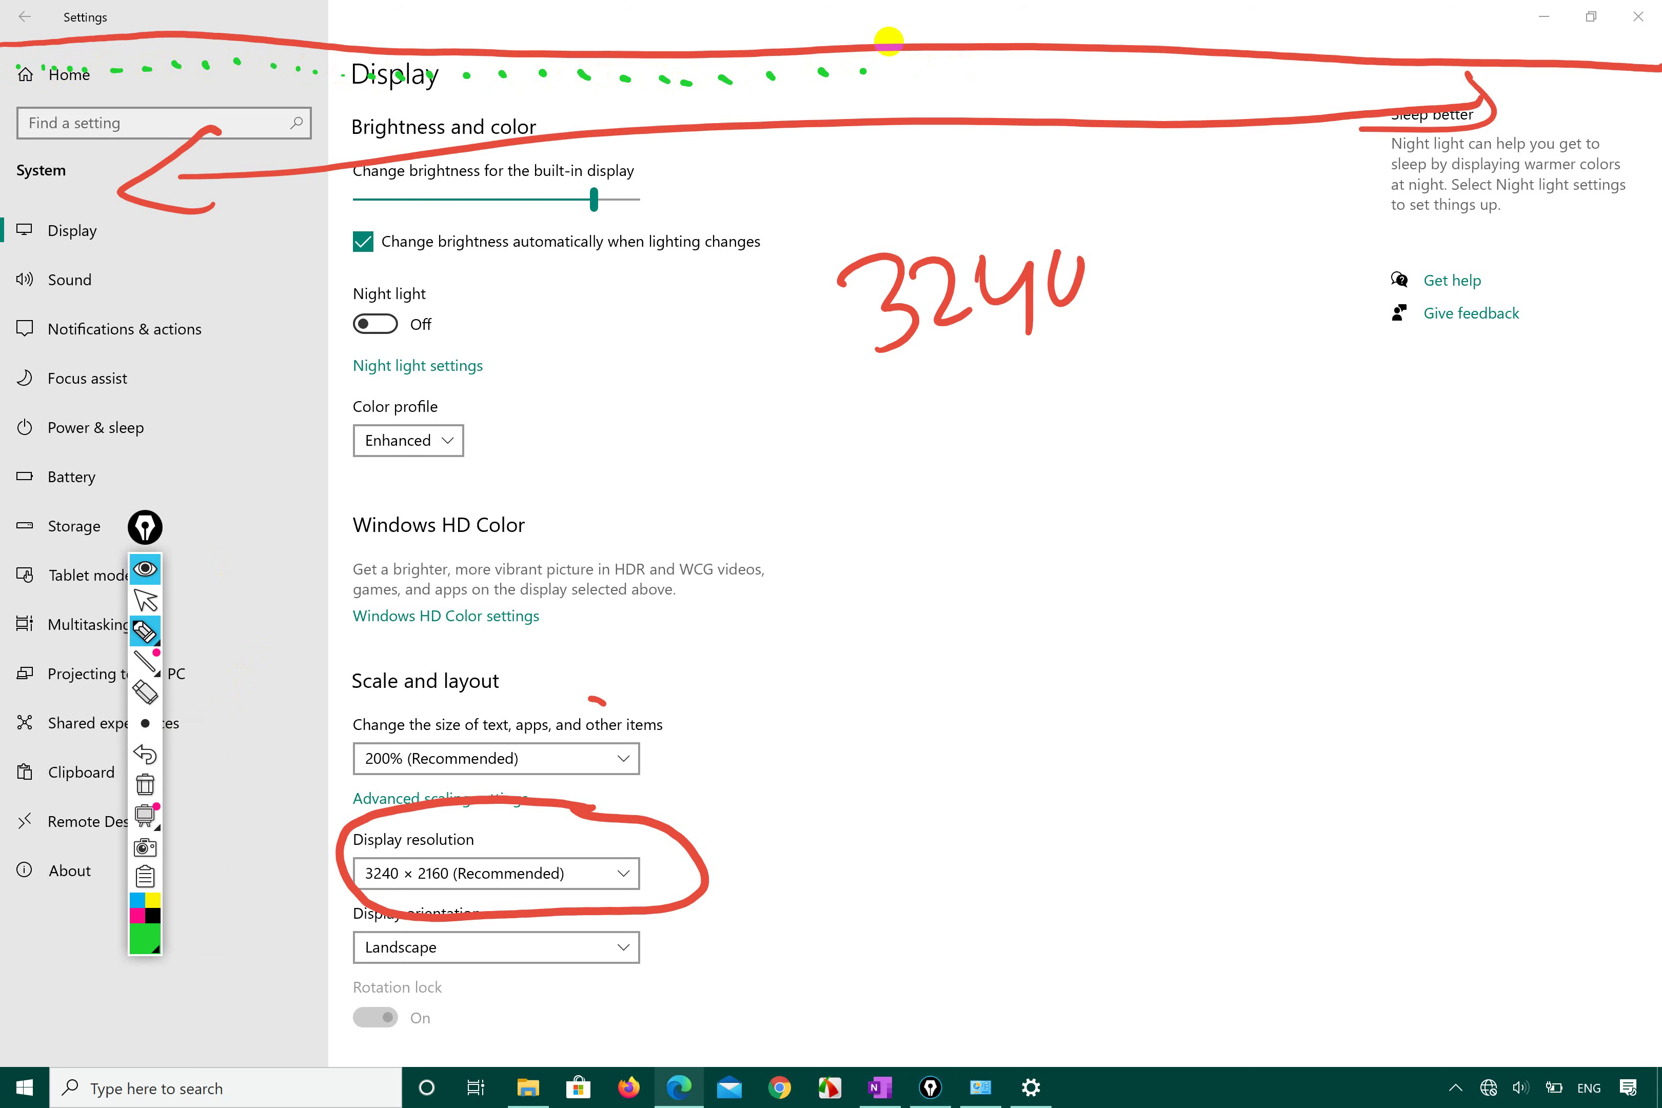
mouse_move(11, 80)
left_mouse_down()
mouse_move(1082, 59)
mouse_move(1638, 84)
mouse_move(994, 50)
mouse_move(61, 92)
mouse_move(1652, 57)
left_mouse_up()
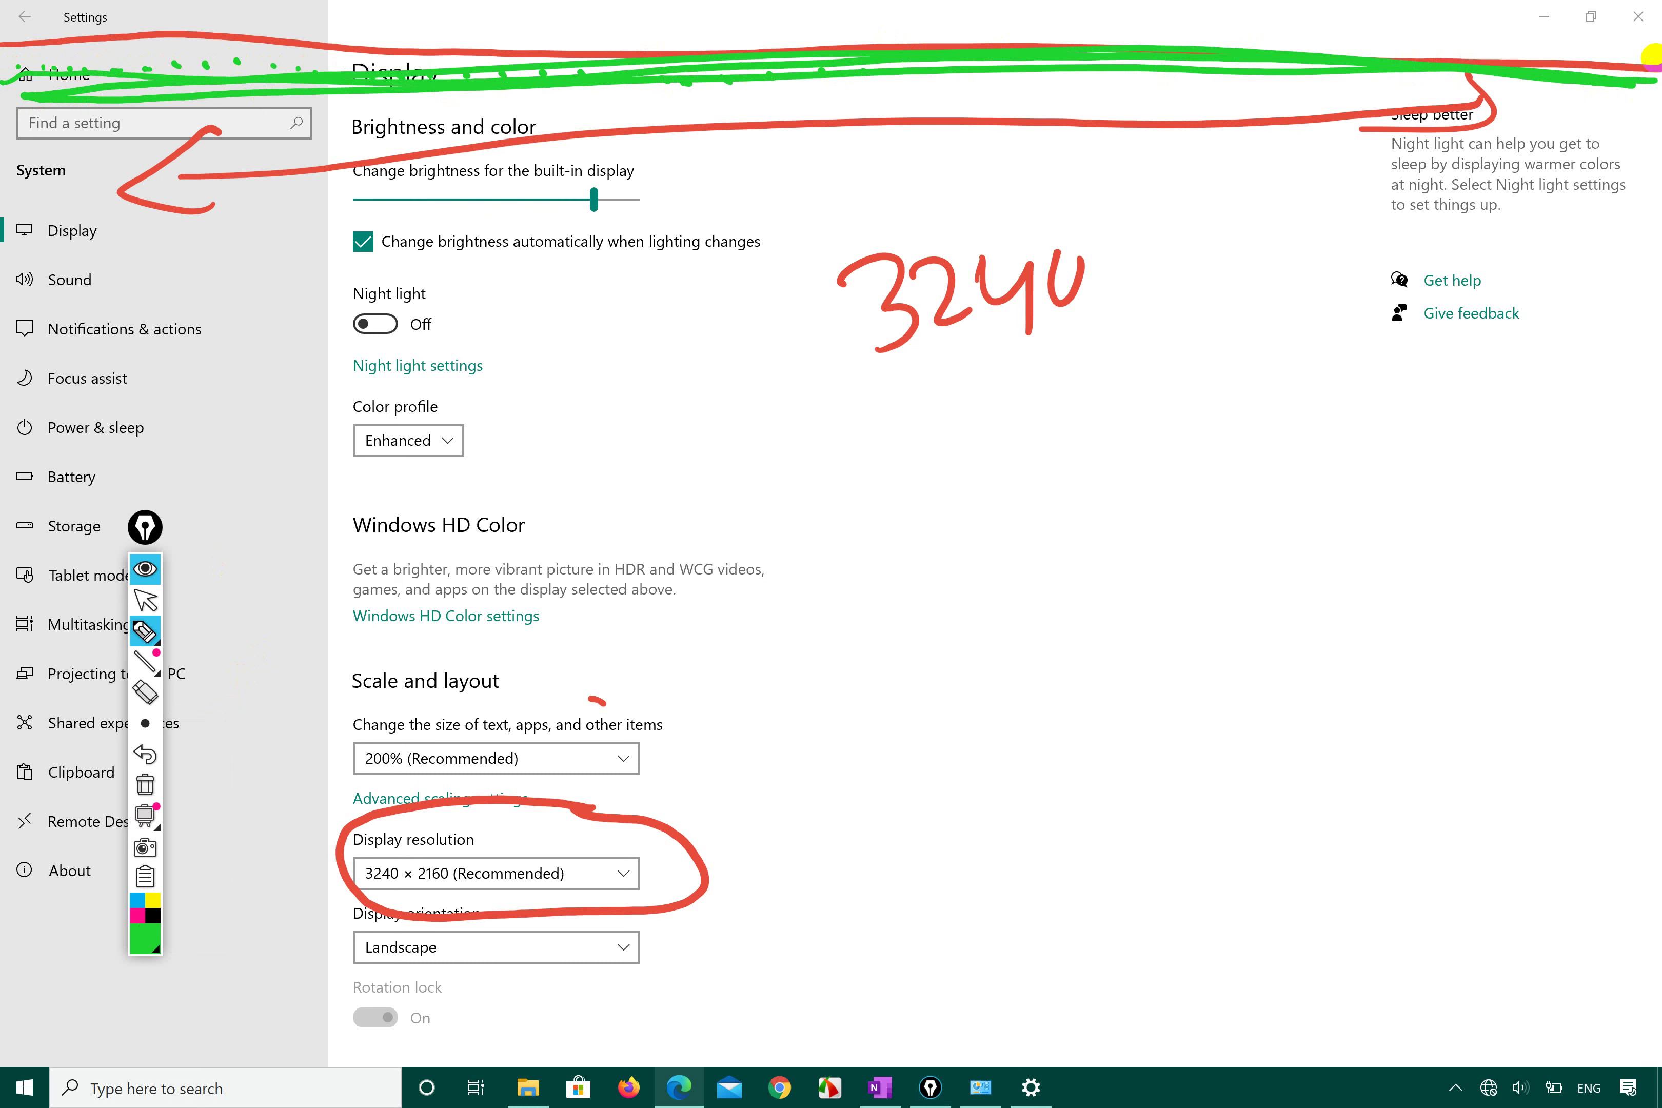
- Draw a green double-headed vertical arrow along the page's right-hand side and write 2160 beside it
mouse_move(1551, 3)
left_mouse_down()
mouse_move(1591, 1051)
mouse_move(1532, 44)
left_mouse_up()
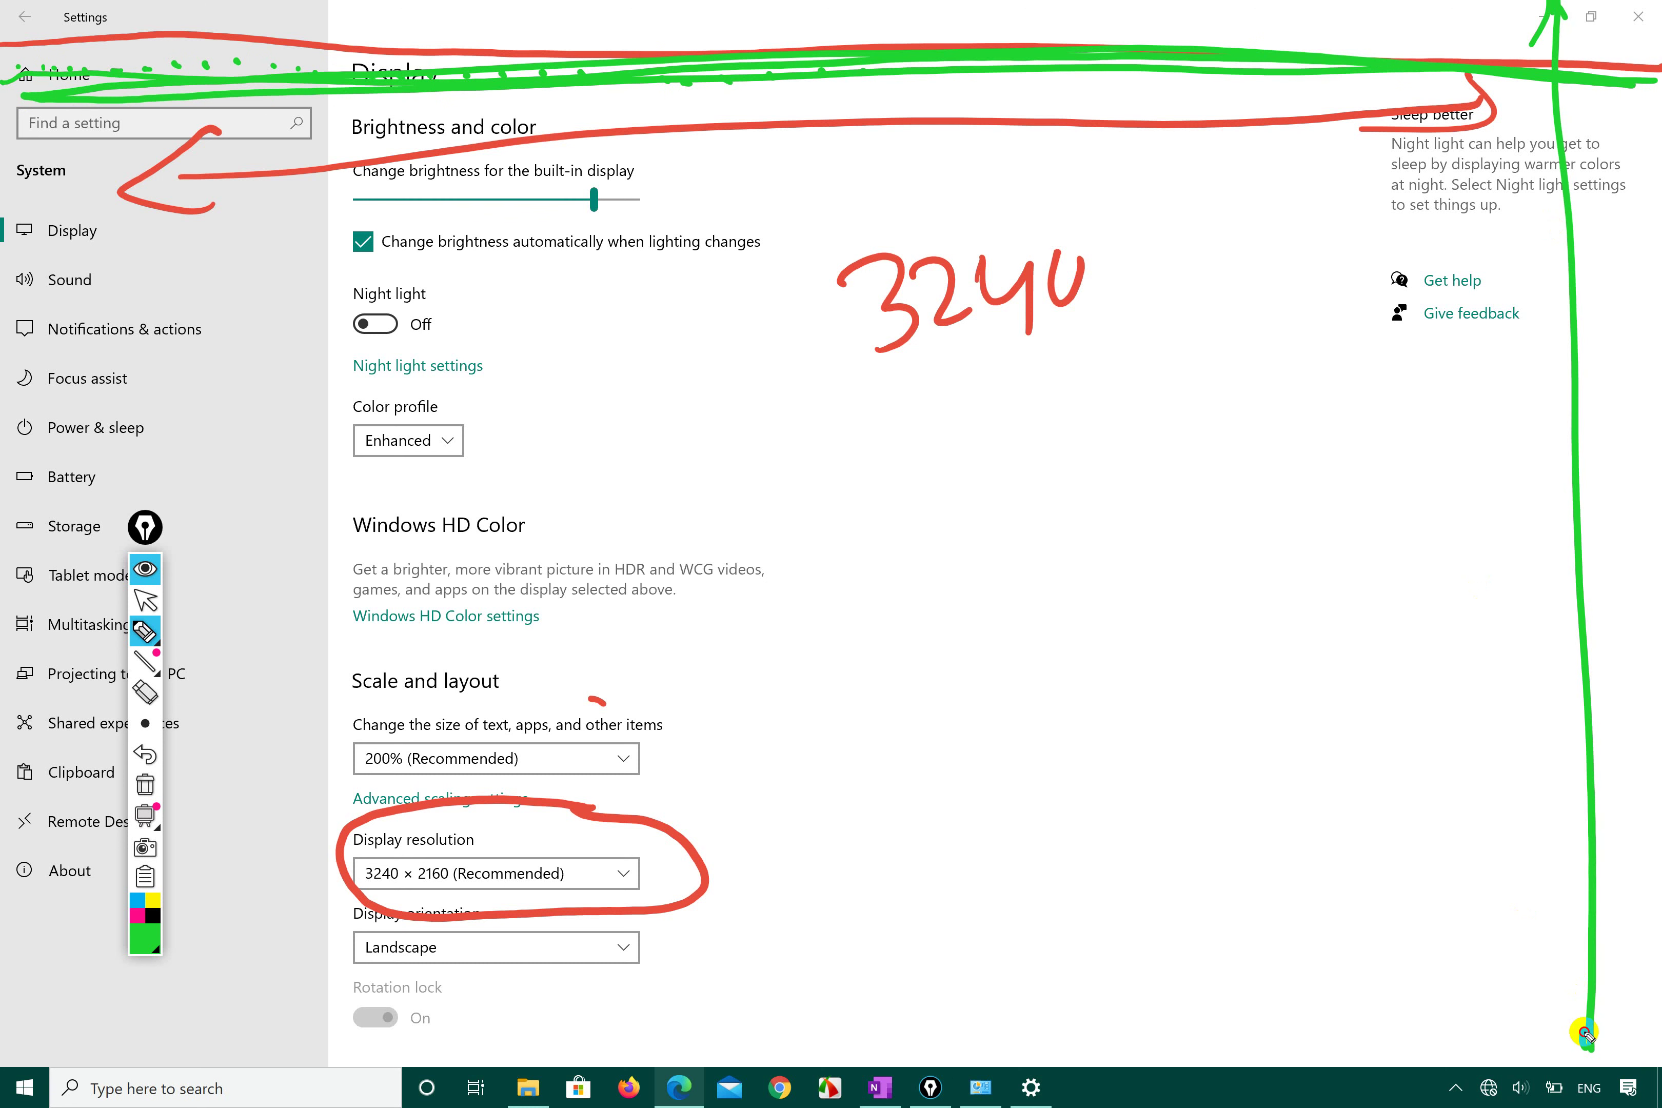
left_click_drag(1583, 1030, 1631, 1011)
mouse_move(1314, 741)
left_mouse_down()
mouse_move(1369, 785)
mouse_move(1427, 733)
left_mouse_up()
- Change the pen colour to black and mark a vertical row of dots beside the green height arrow
left_click(147, 940)
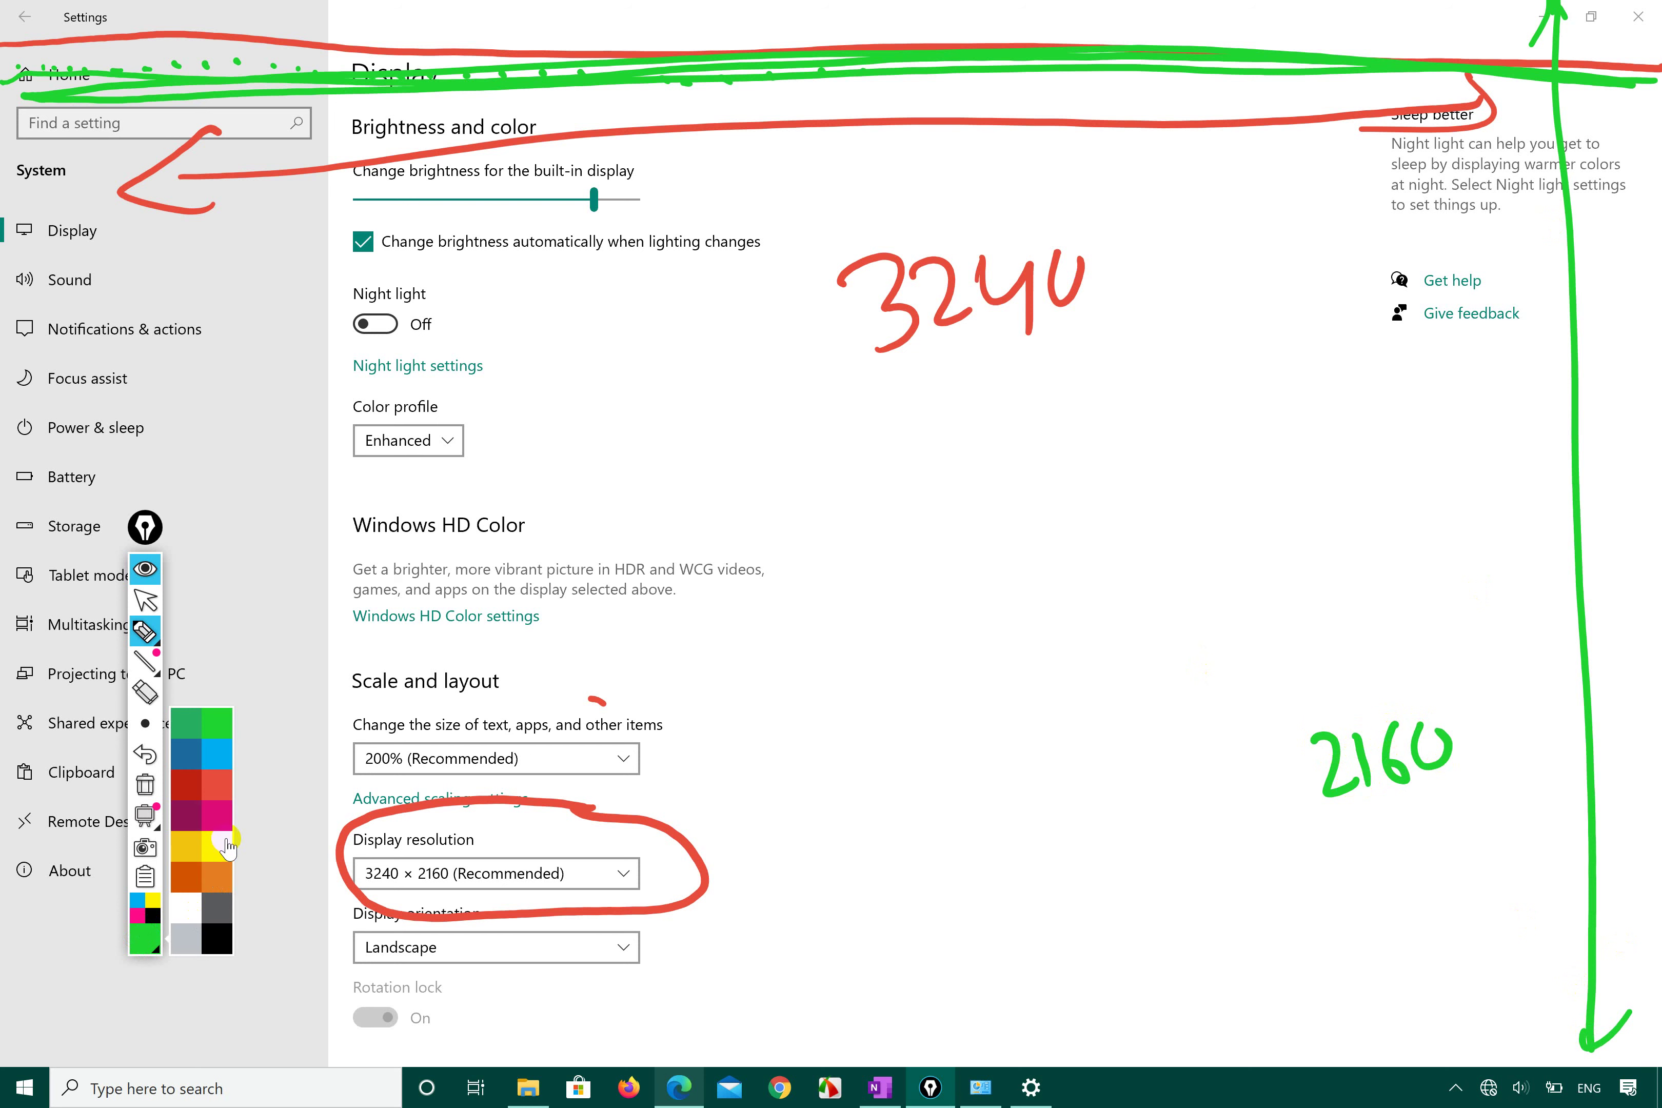
left_click(217, 939)
left_click_drag(1568, 14, 1583, 200)
left_click_drag(1586, 270, 1611, 766)
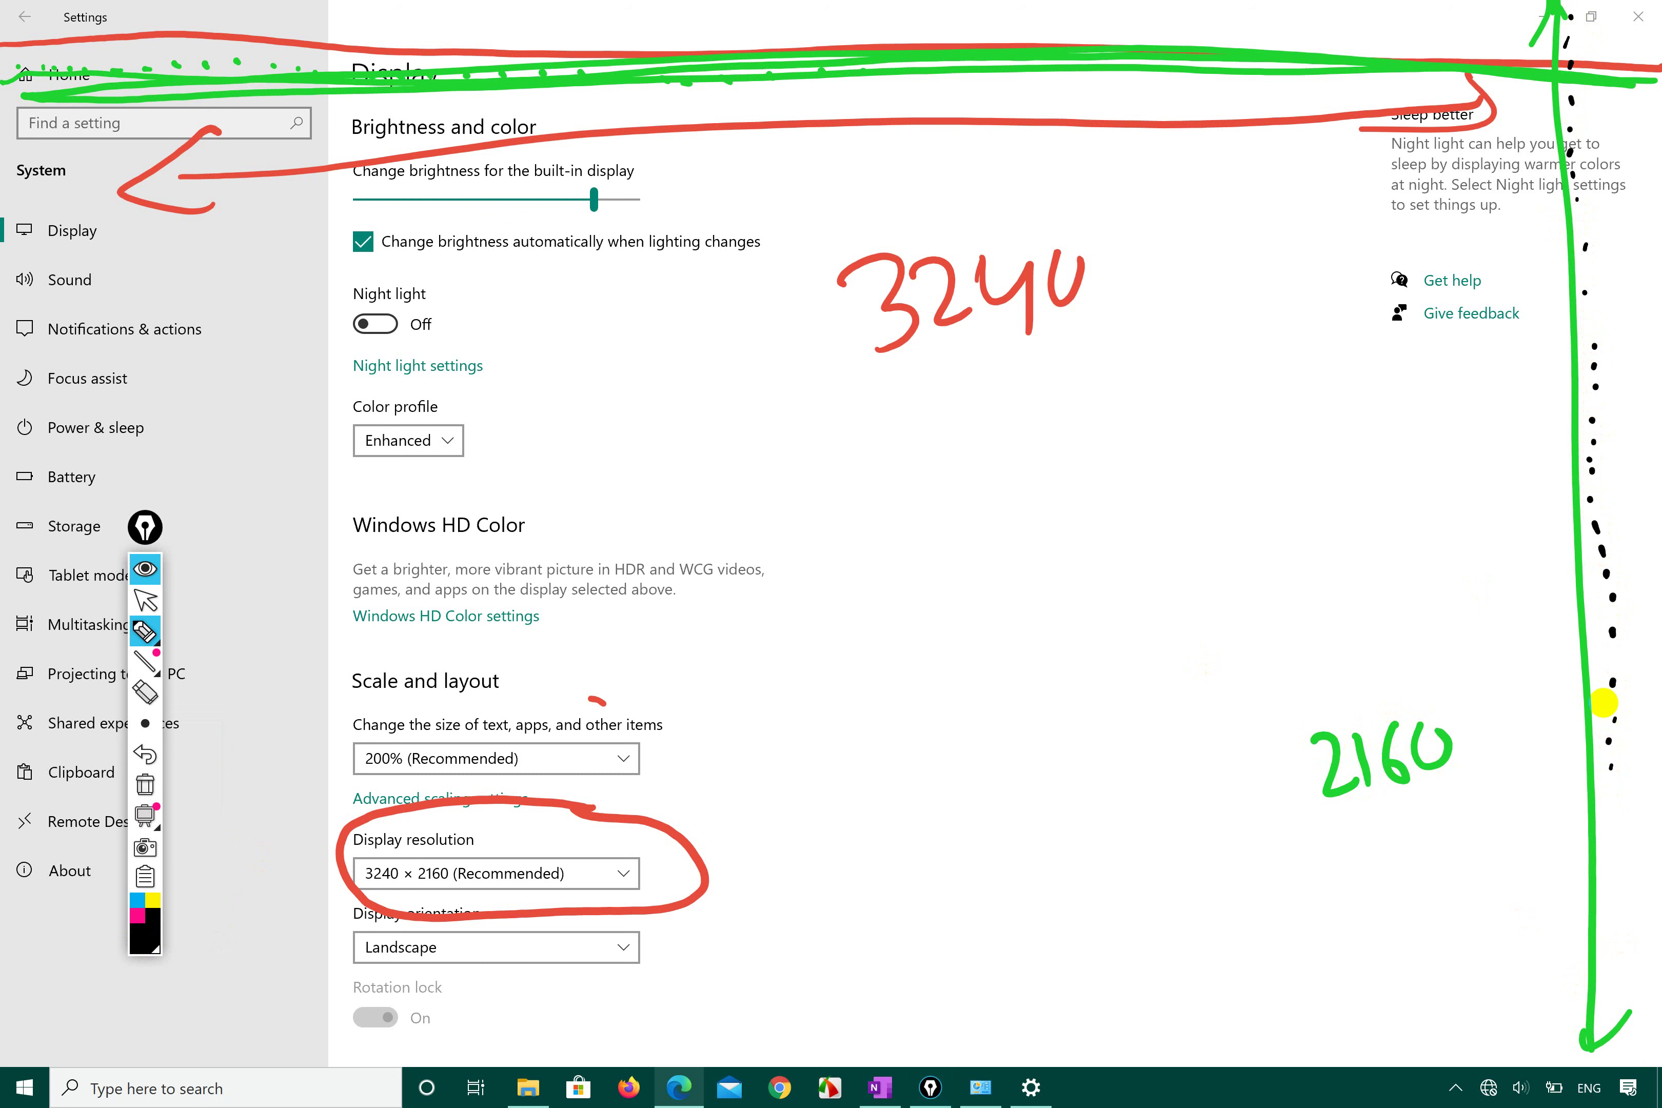
- Erase the long red and green lines across the top and draw a row of short black dashes beneath the green dots
mouse_move(618, 171)
left_mouse_down()
mouse_move(637, 136)
mouse_move(584, 54)
left_mouse_up()
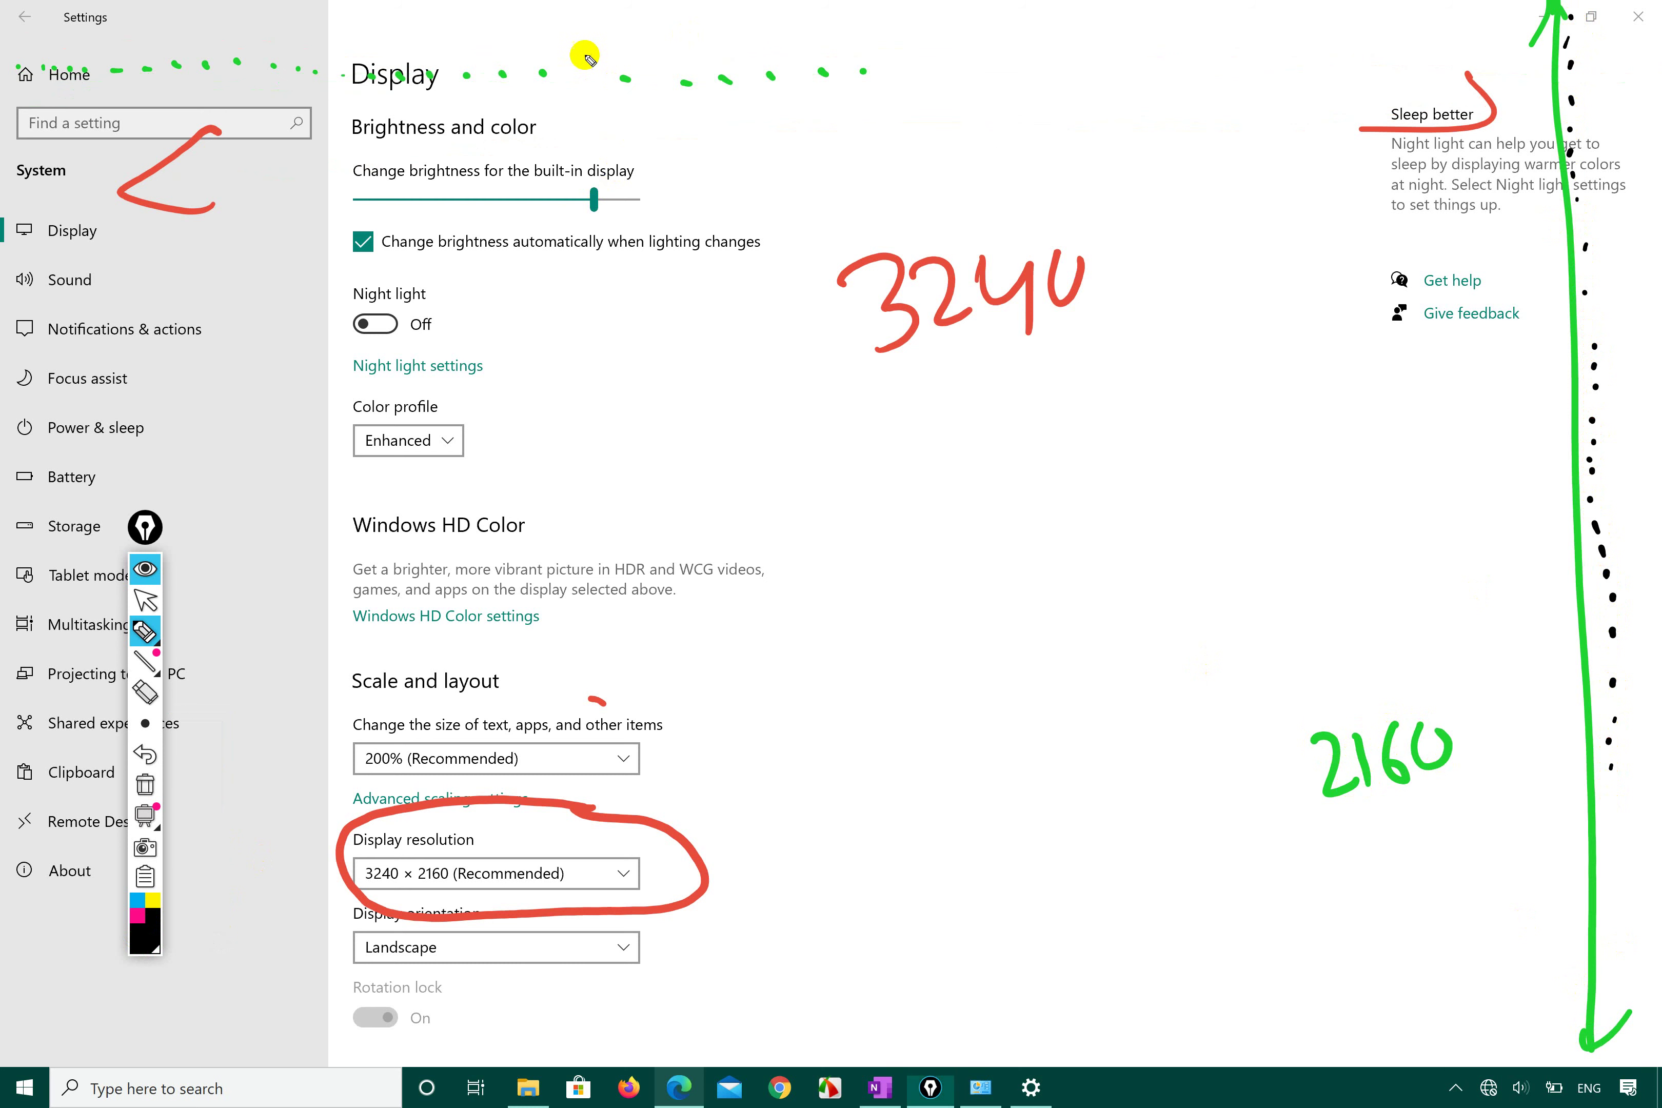
right_click(161, 179)
left_click(44, 144)
left_click_drag(87, 139, 182, 135)
left_click_drag(248, 130, 259, 131)
left_click_drag(302, 128, 376, 130)
left_click_drag(438, 127, 449, 130)
left_click_drag(640, 121, 663, 125)
left_click_drag(735, 114, 756, 113)
left_click_drag(829, 101, 838, 107)
left_click_drag(902, 96, 914, 100)
left_click_drag(974, 98, 1053, 100)
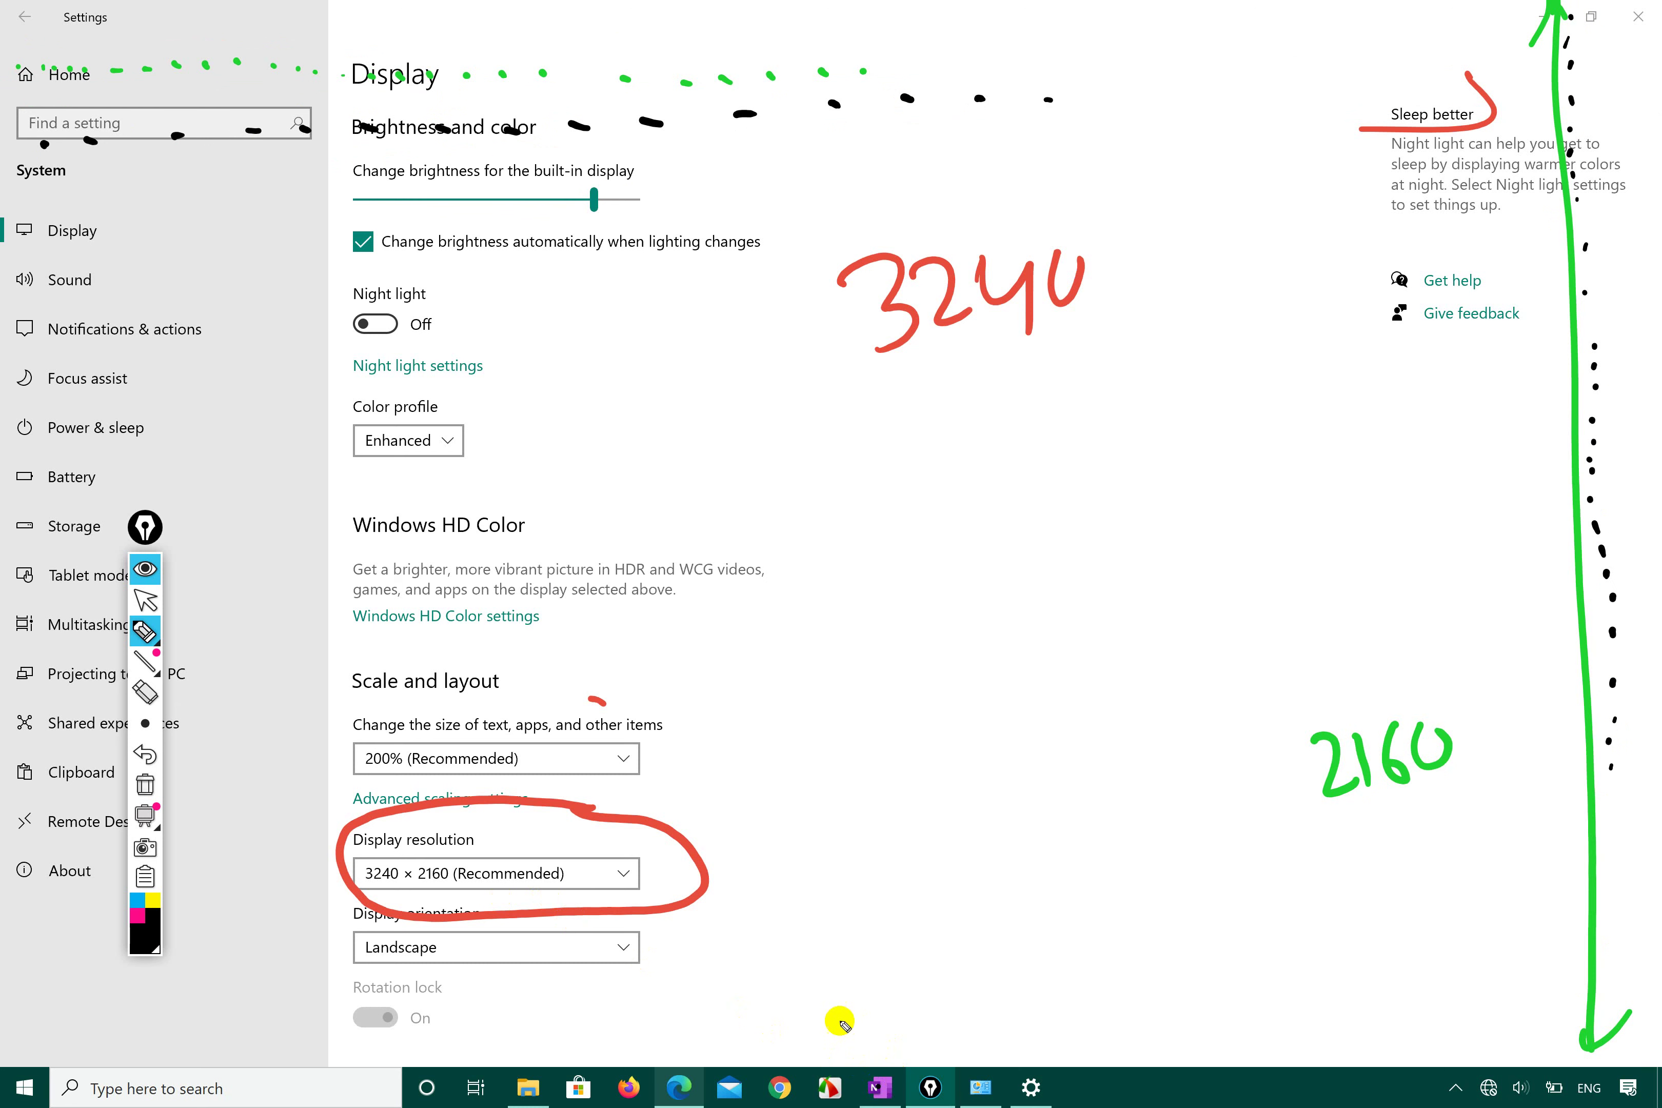
- Switch to OneNote and draw a black freehand rectangle on a blank part of the page below the notes
left_click(145, 601)
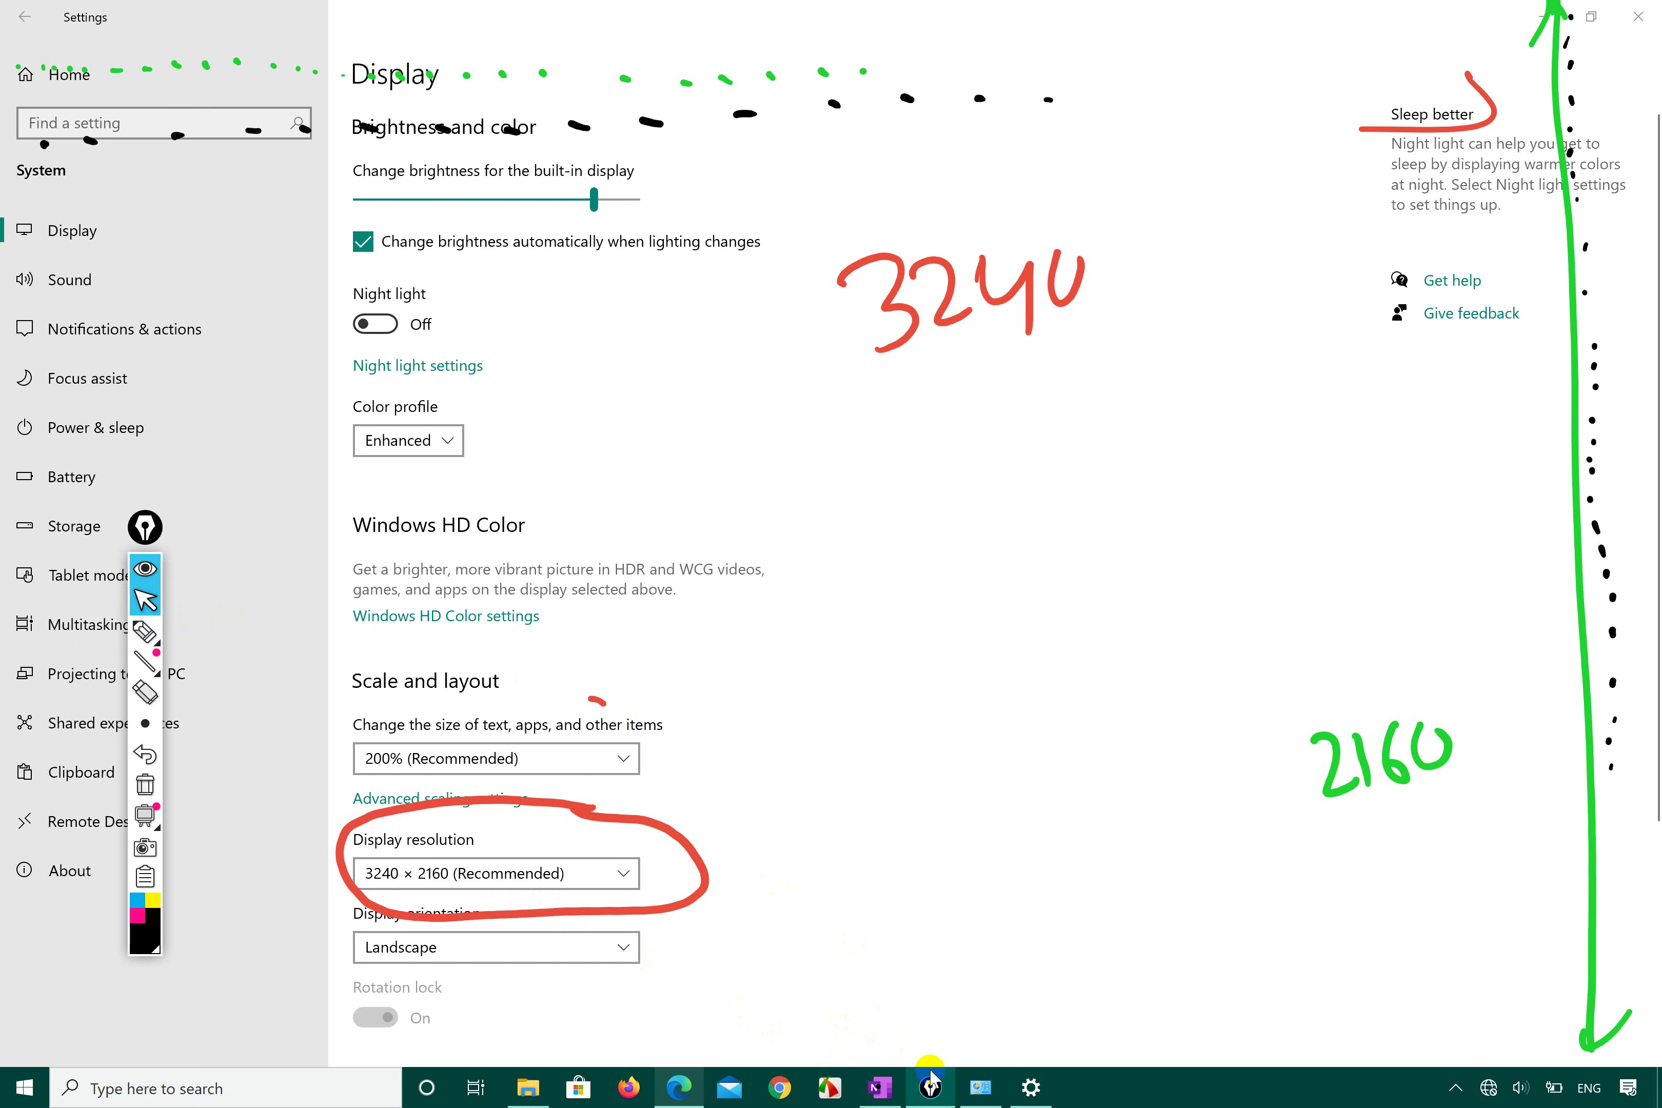
left_click(880, 1088)
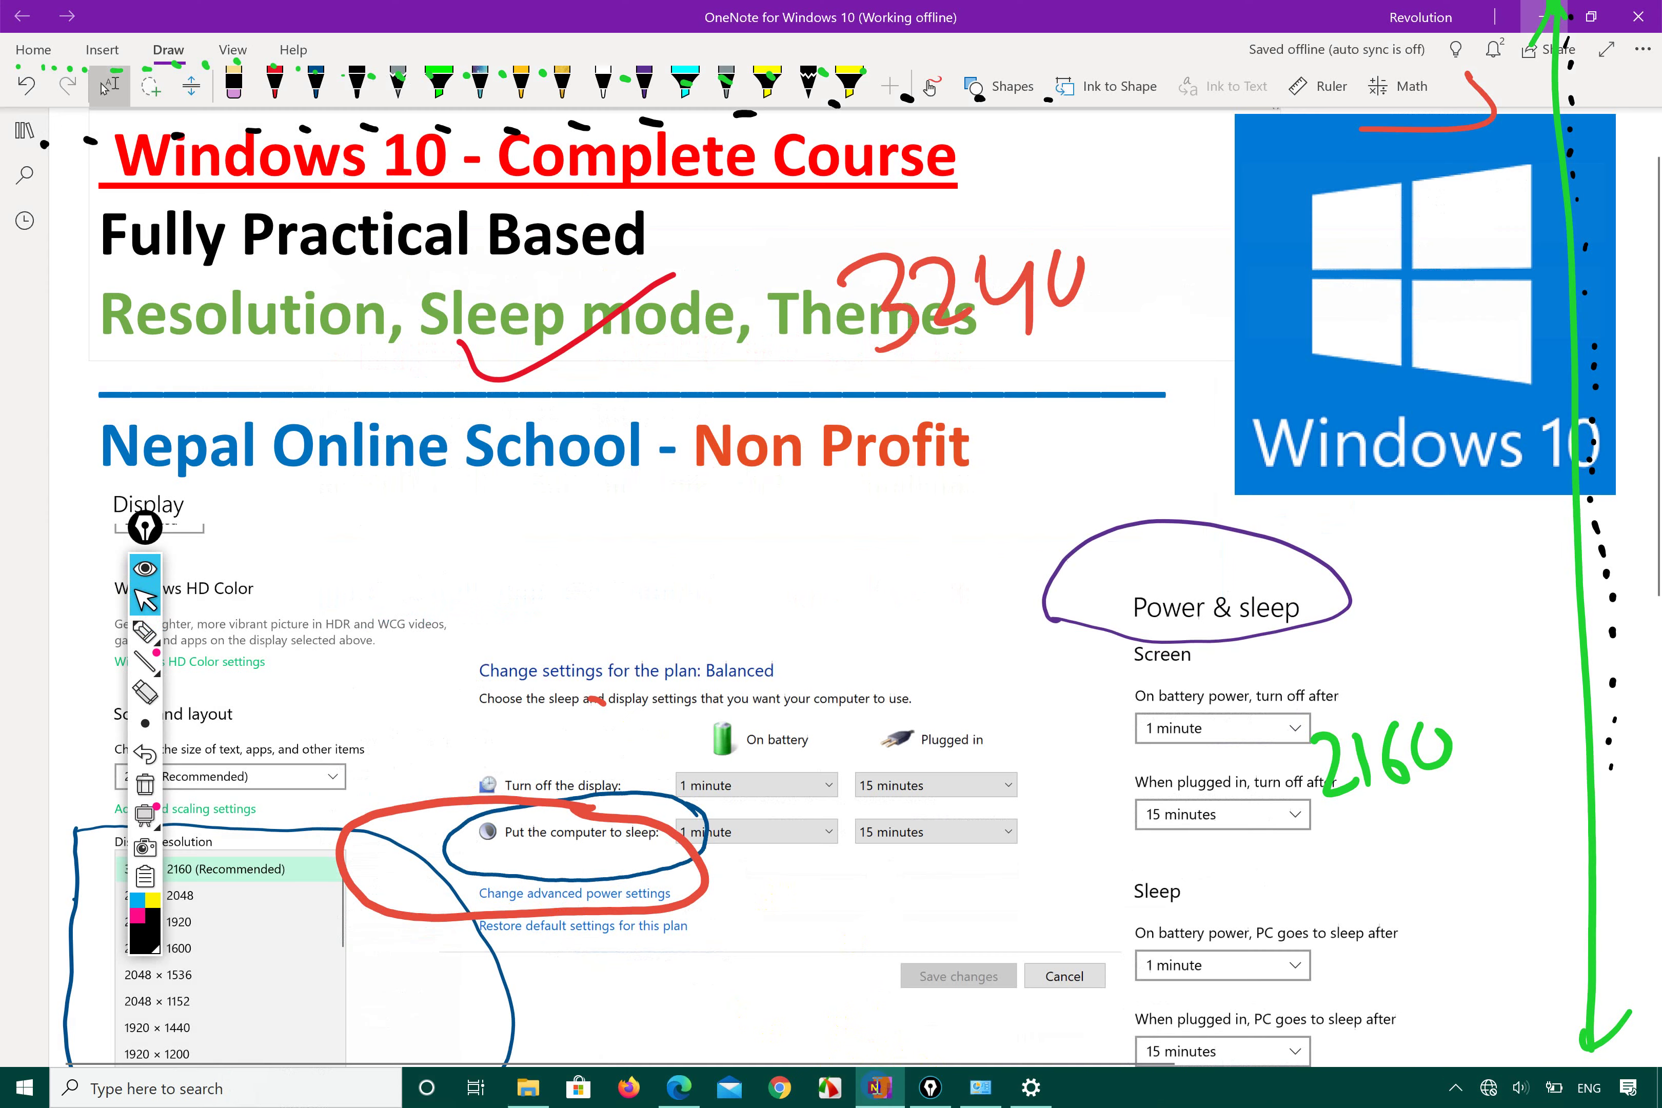
scroll(1100, 792, "down", 10)
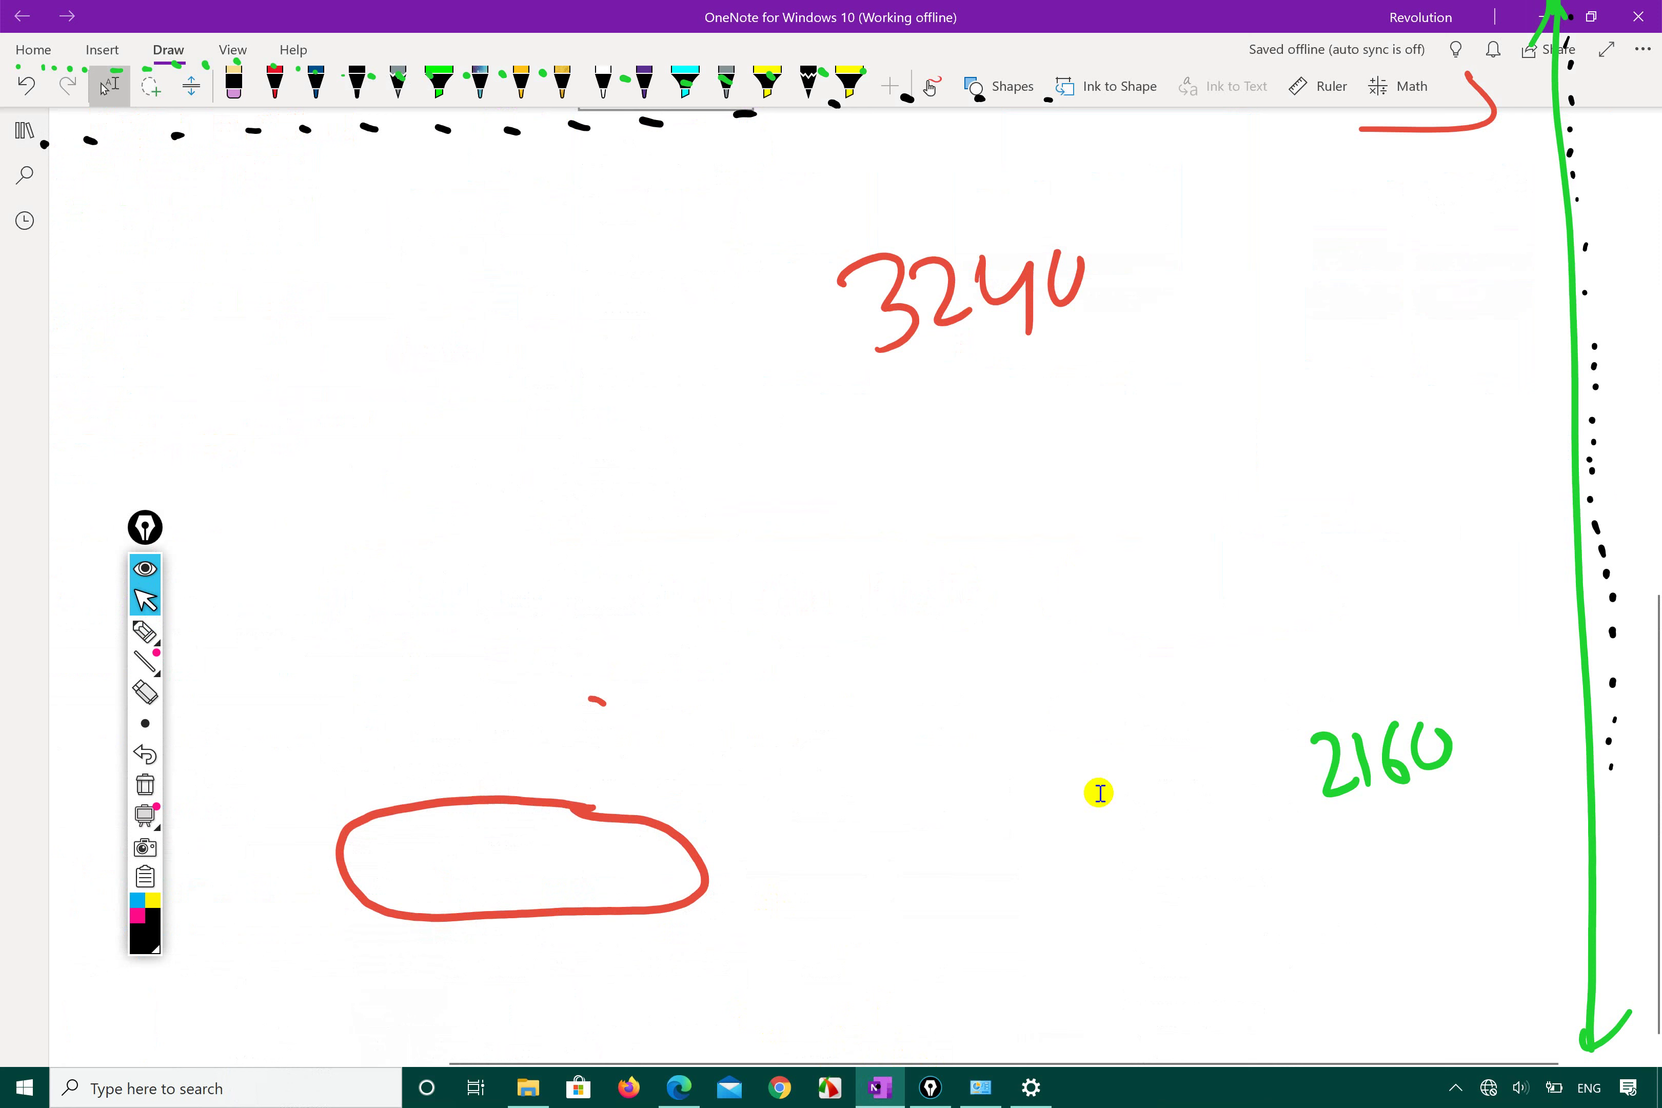
left_click(356, 85)
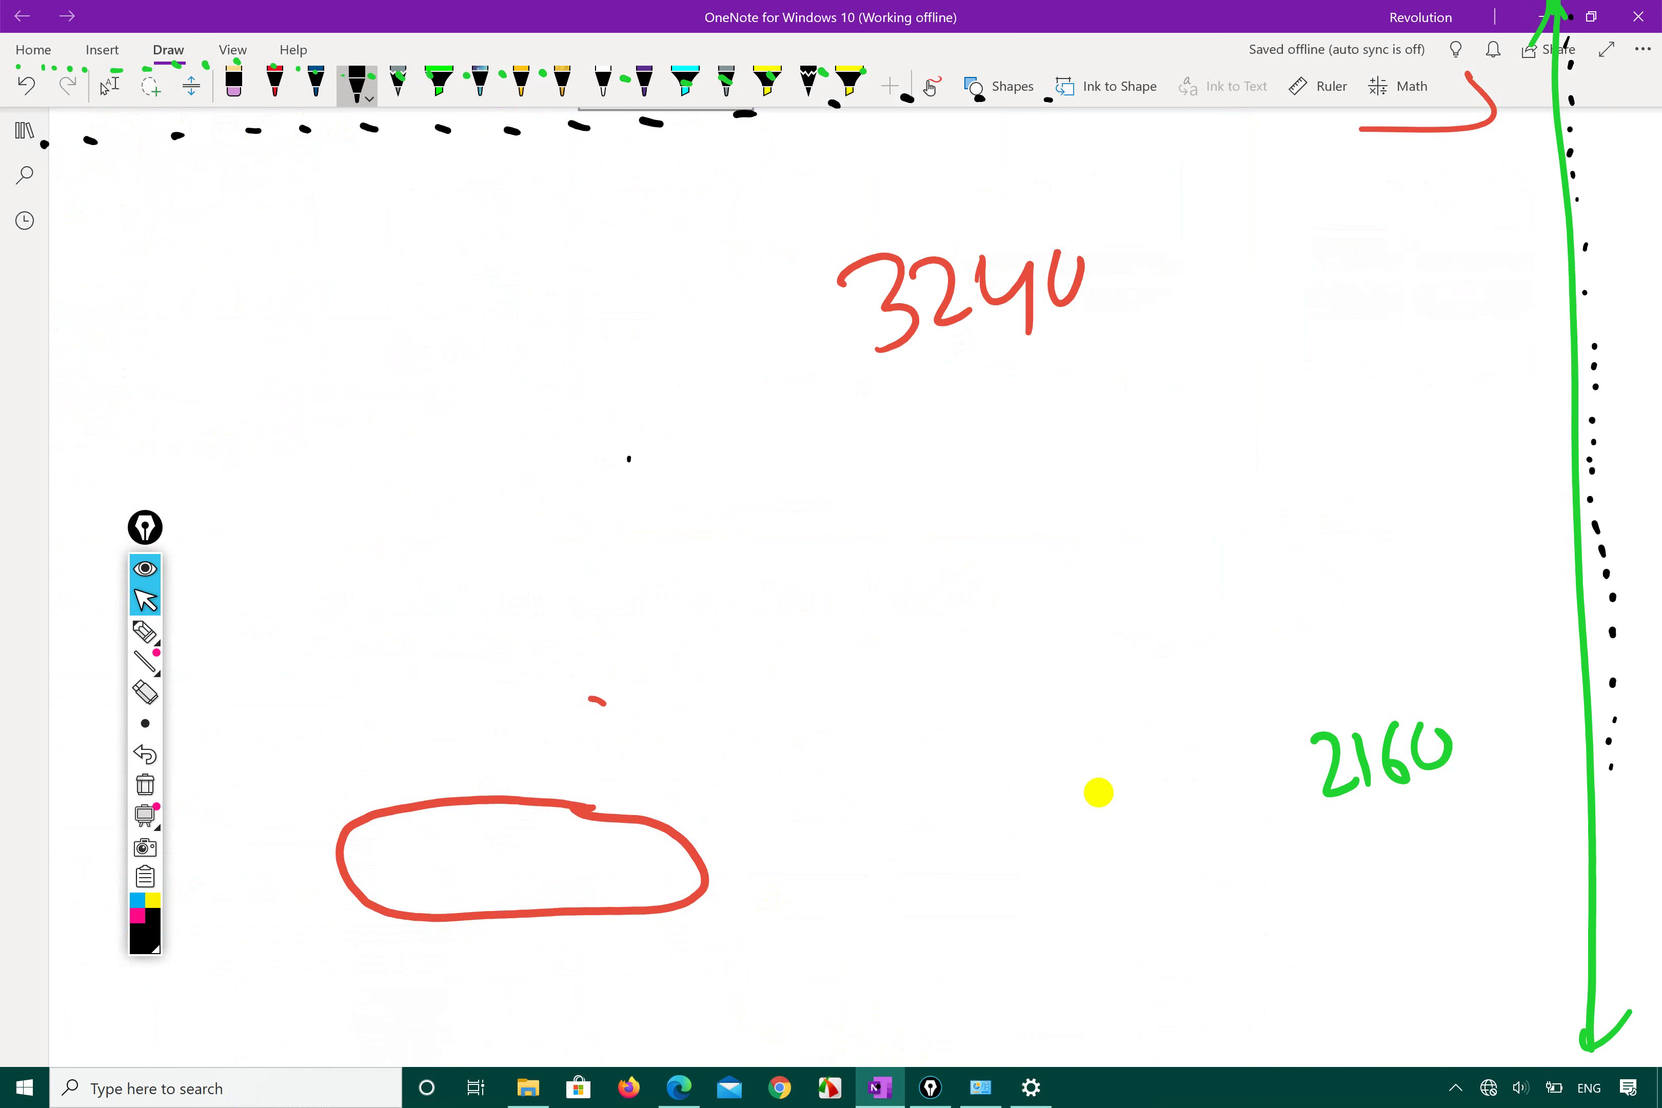
mouse_move(630, 456)
left_mouse_down()
mouse_move(646, 690)
mouse_move(1065, 429)
mouse_move(1009, 676)
mouse_move(665, 691)
left_mouse_up()
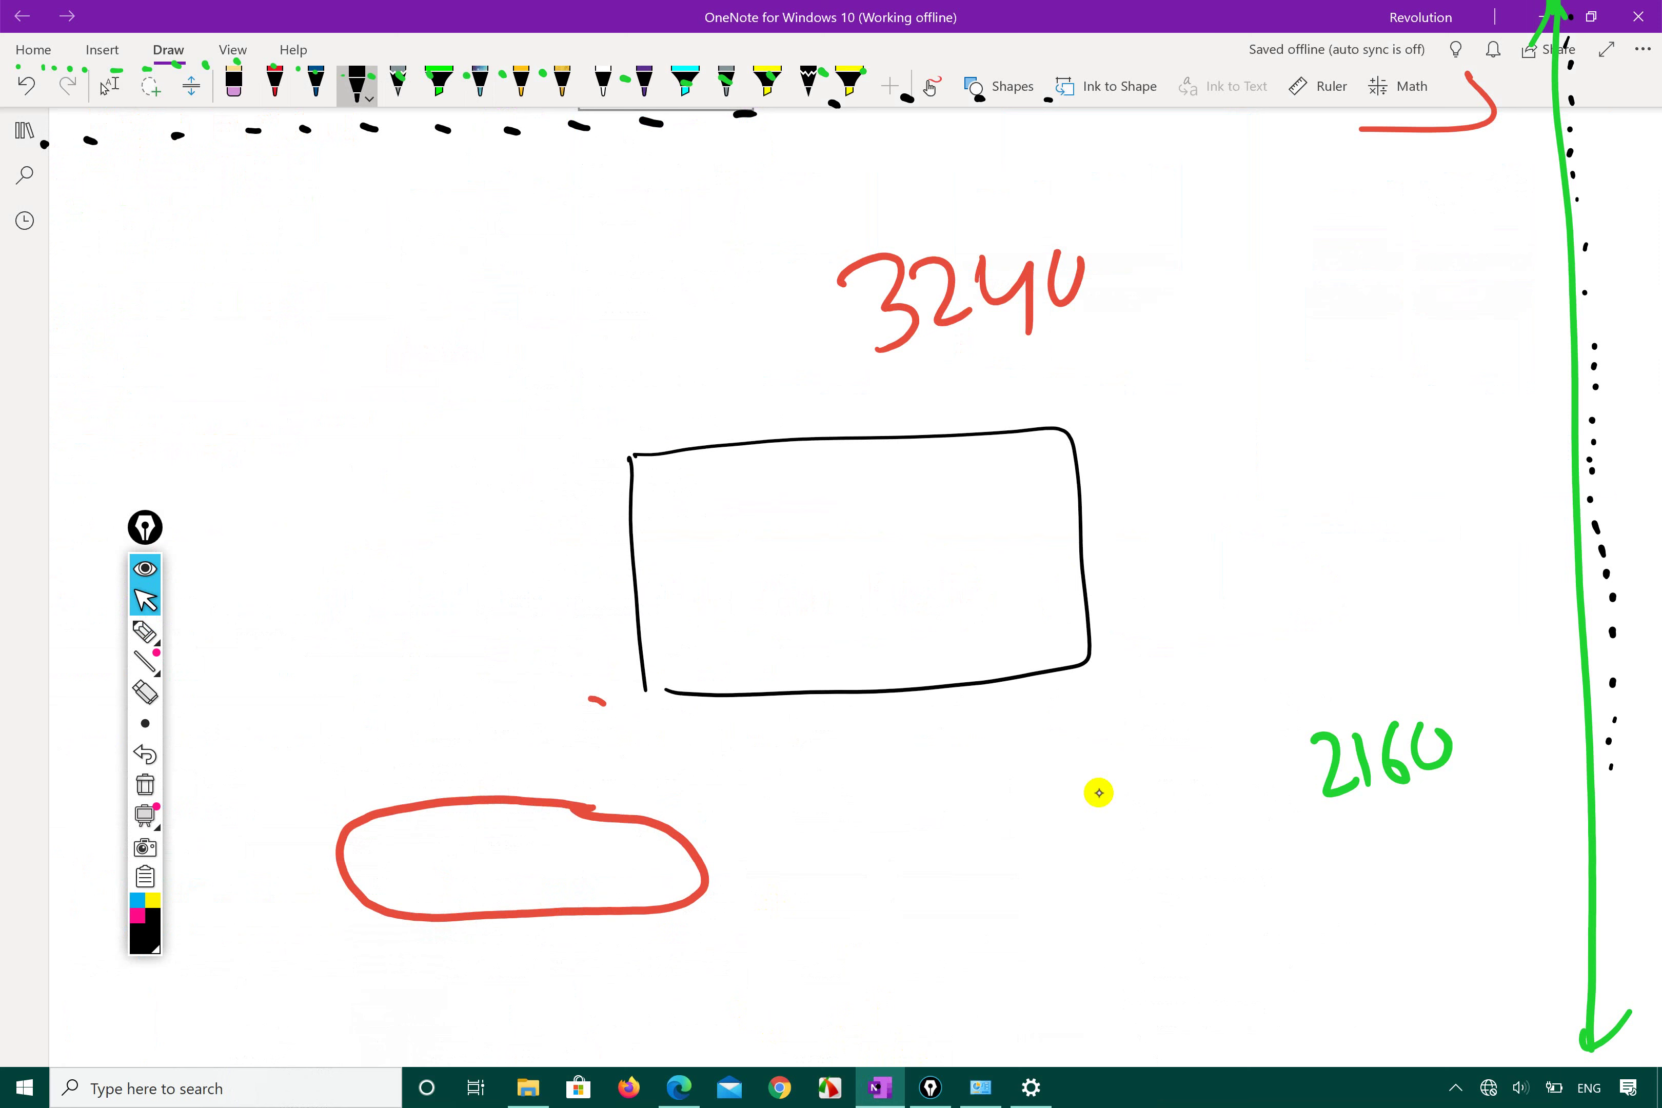
- Draw double-headed arrows above and beside the rectangle for its width and height, and write 2160 next to the height arrow
mouse_move(617, 392)
left_mouse_down()
mouse_move(633, 431)
mouse_move(1039, 379)
mouse_move(1058, 349)
left_mouse_up()
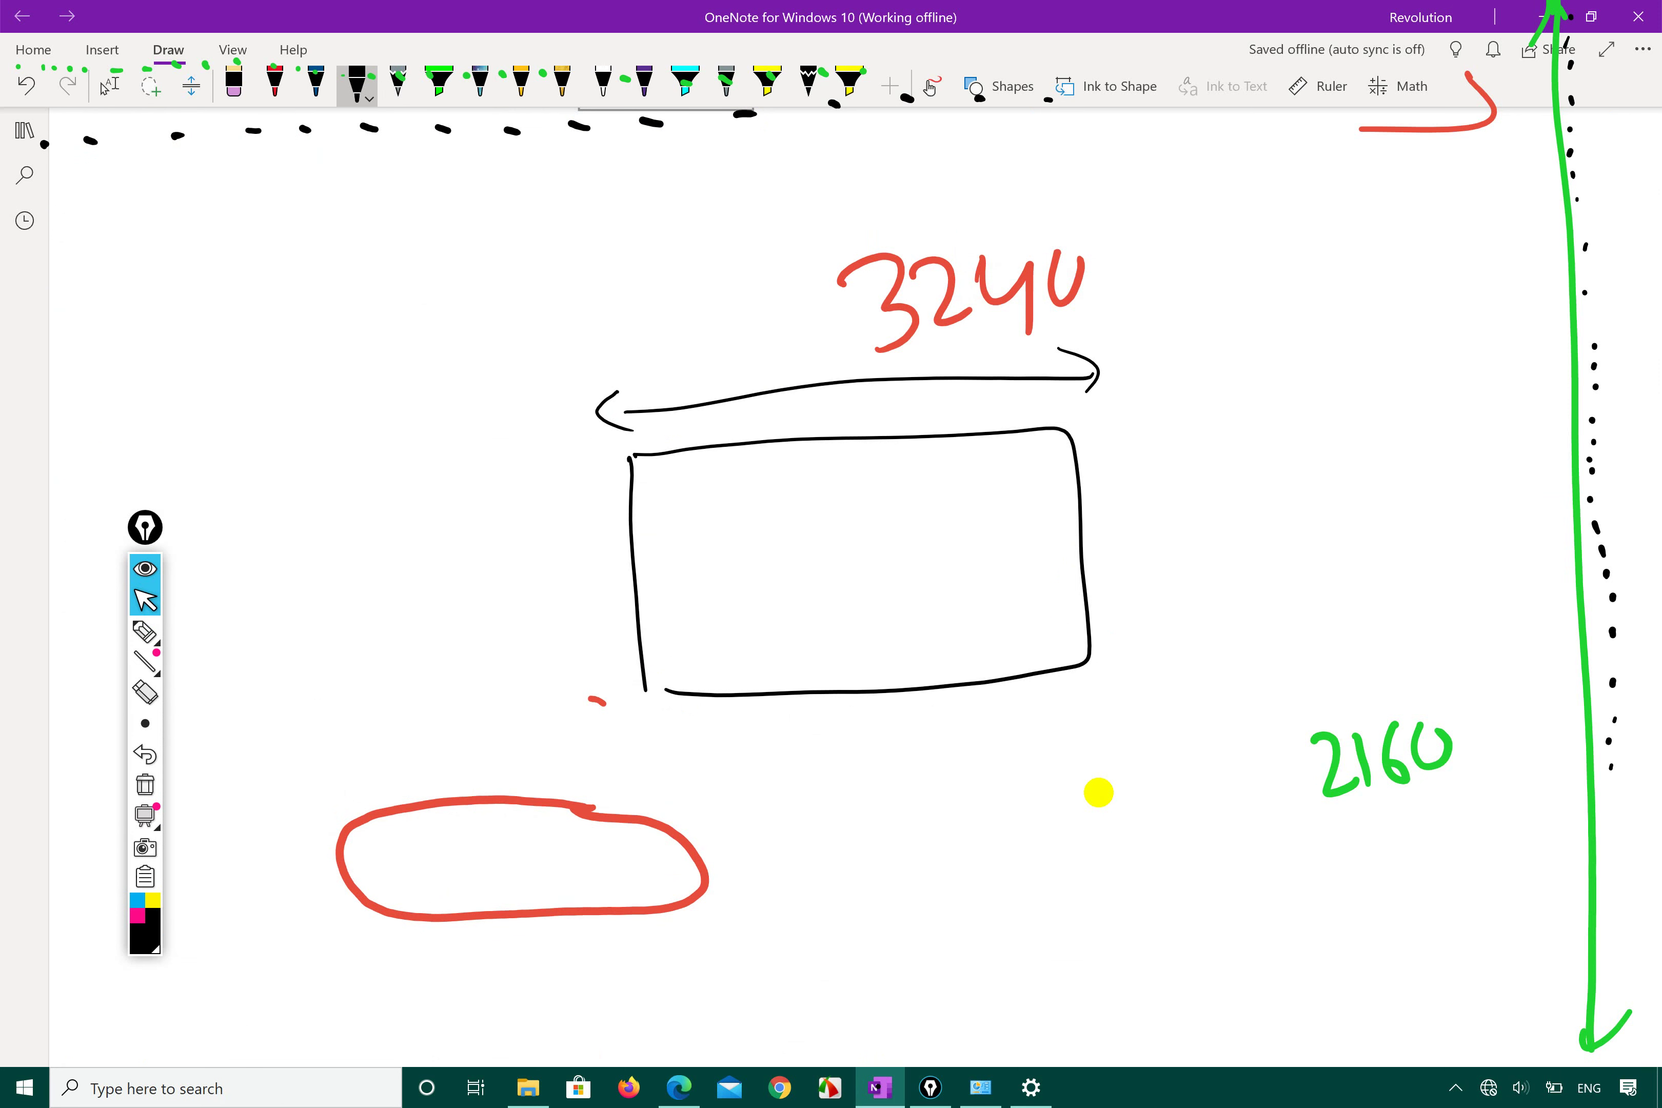
mouse_move(1124, 491)
left_mouse_down()
mouse_move(1138, 427)
mouse_move(1149, 645)
mouse_move(1168, 654)
left_mouse_up()
left_click_drag(1200, 506, 1231, 547)
mouse_move(1263, 485)
left_mouse_down()
mouse_move(1259, 548)
mouse_move(1280, 526)
left_mouse_up()
mouse_move(1332, 492)
left_mouse_down()
mouse_move(1320, 526)
mouse_move(1335, 492)
left_mouse_up()
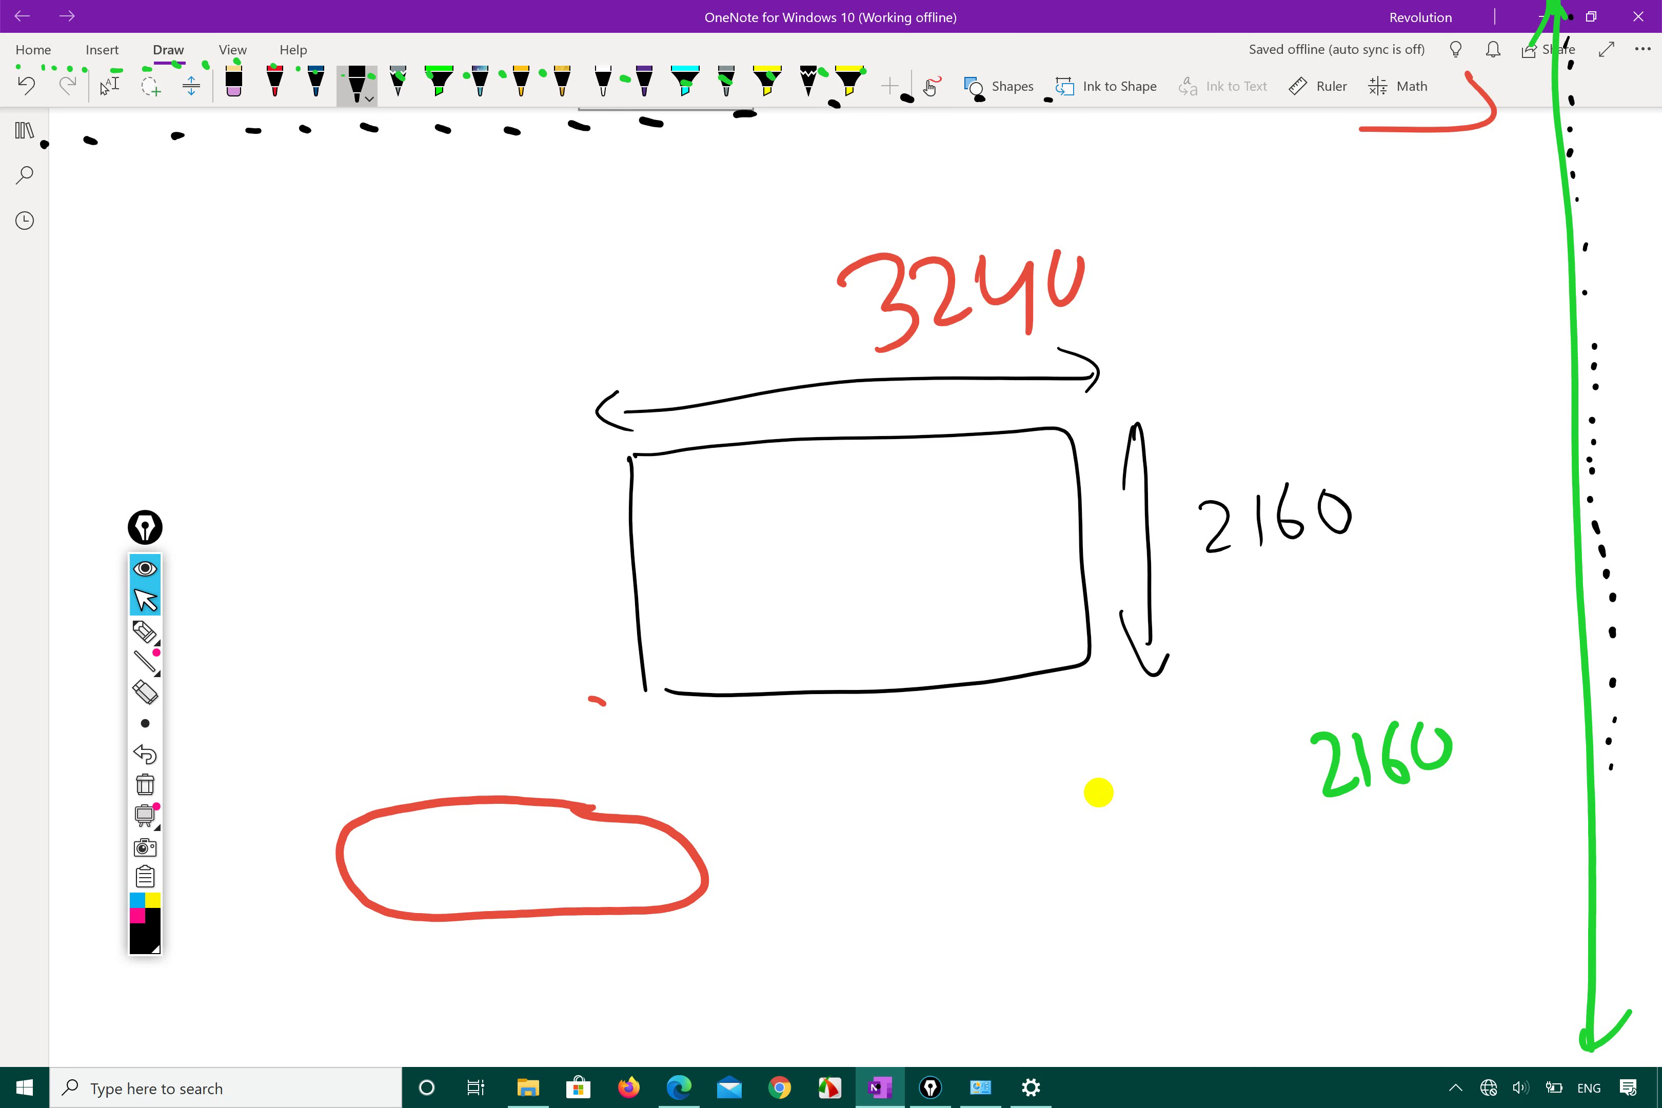
- With the purple pen, dot the rectangle's upper and right-hand inner edges and draw arrows from 3240 and the black 2160 towards them
left_click(358, 84)
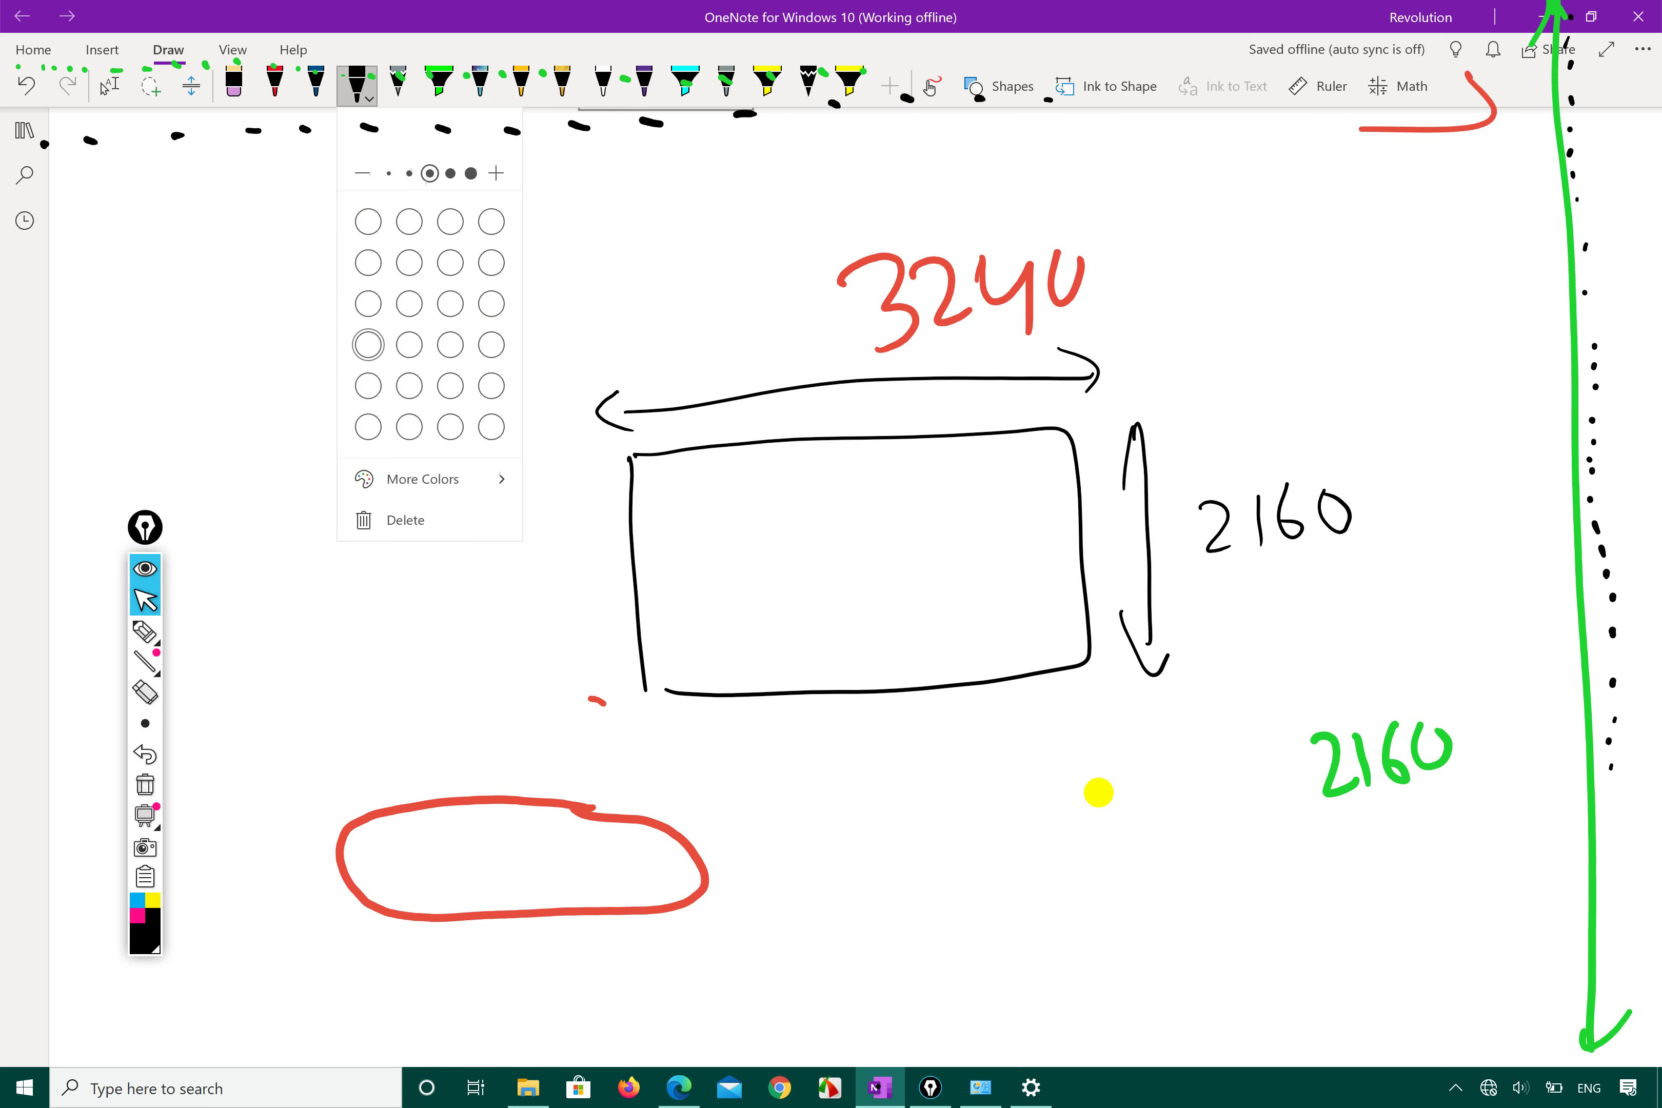
left_click(643, 84)
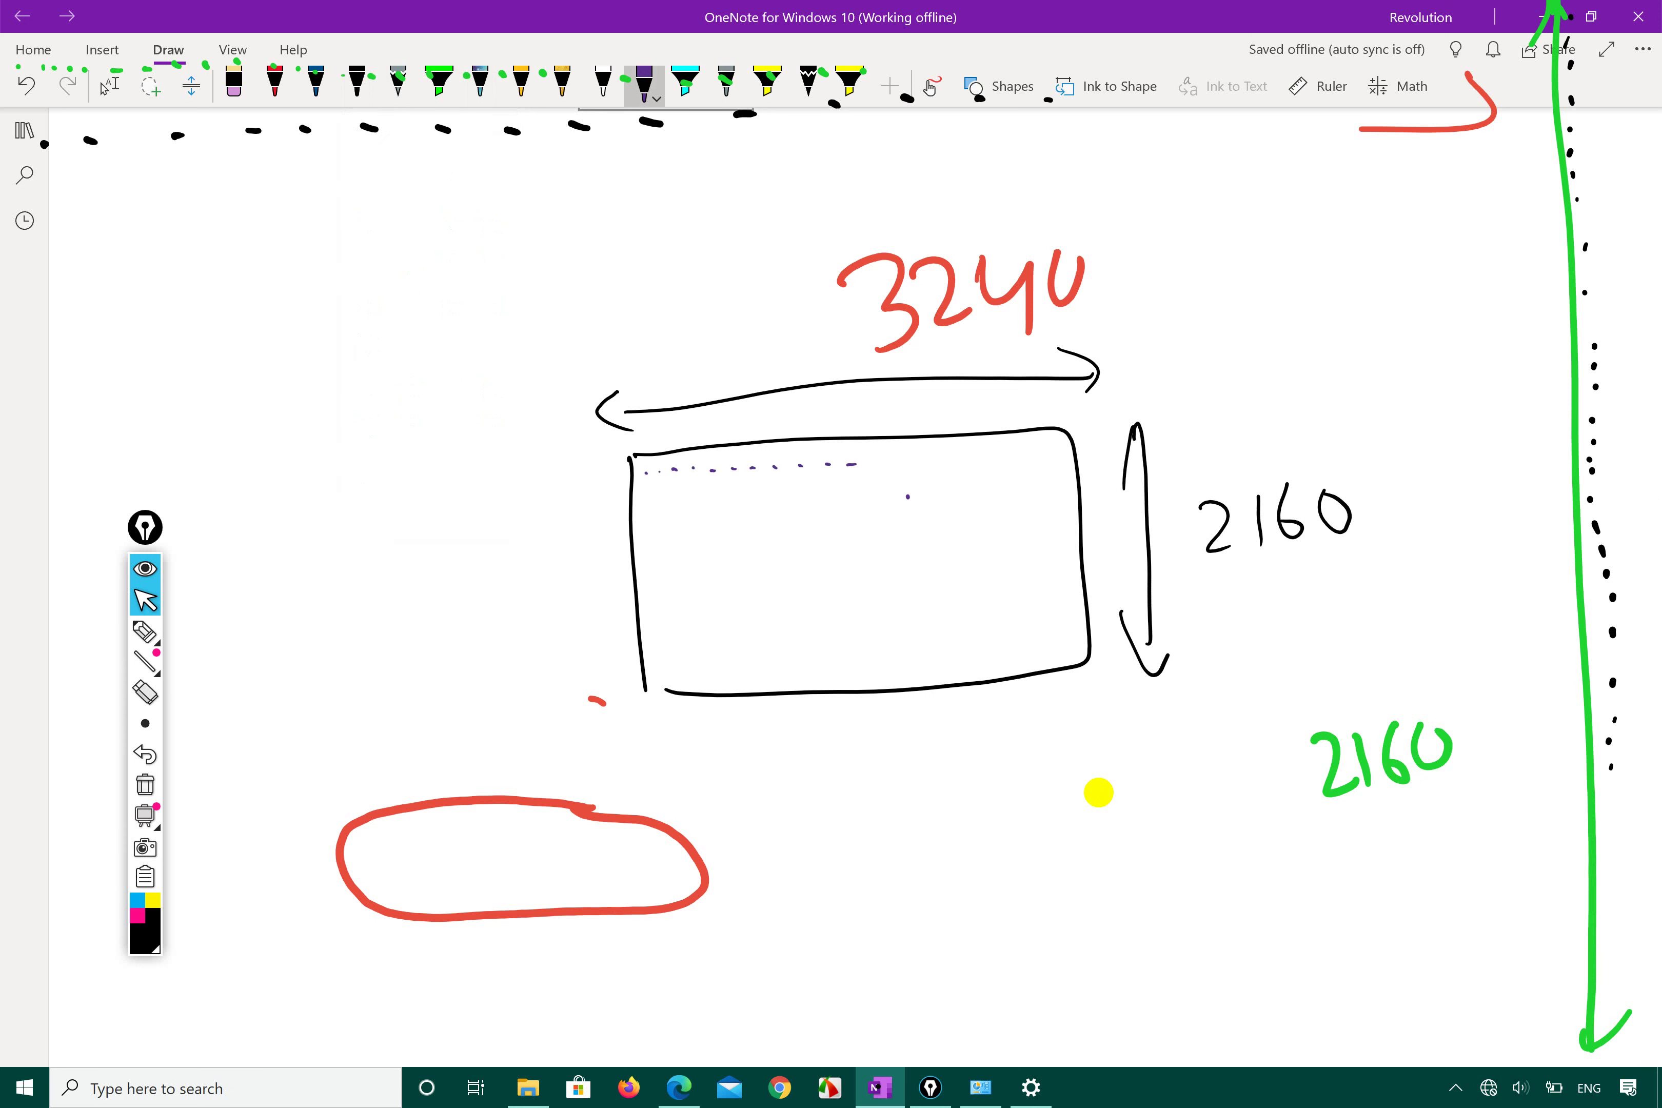
left_click_drag(873, 463, 981, 462)
mouse_move(900, 349)
left_mouse_down()
mouse_move(773, 469)
mouse_move(800, 471)
left_mouse_up()
mouse_move(903, 350)
left_mouse_down()
mouse_move(972, 446)
mouse_move(1014, 431)
left_mouse_up()
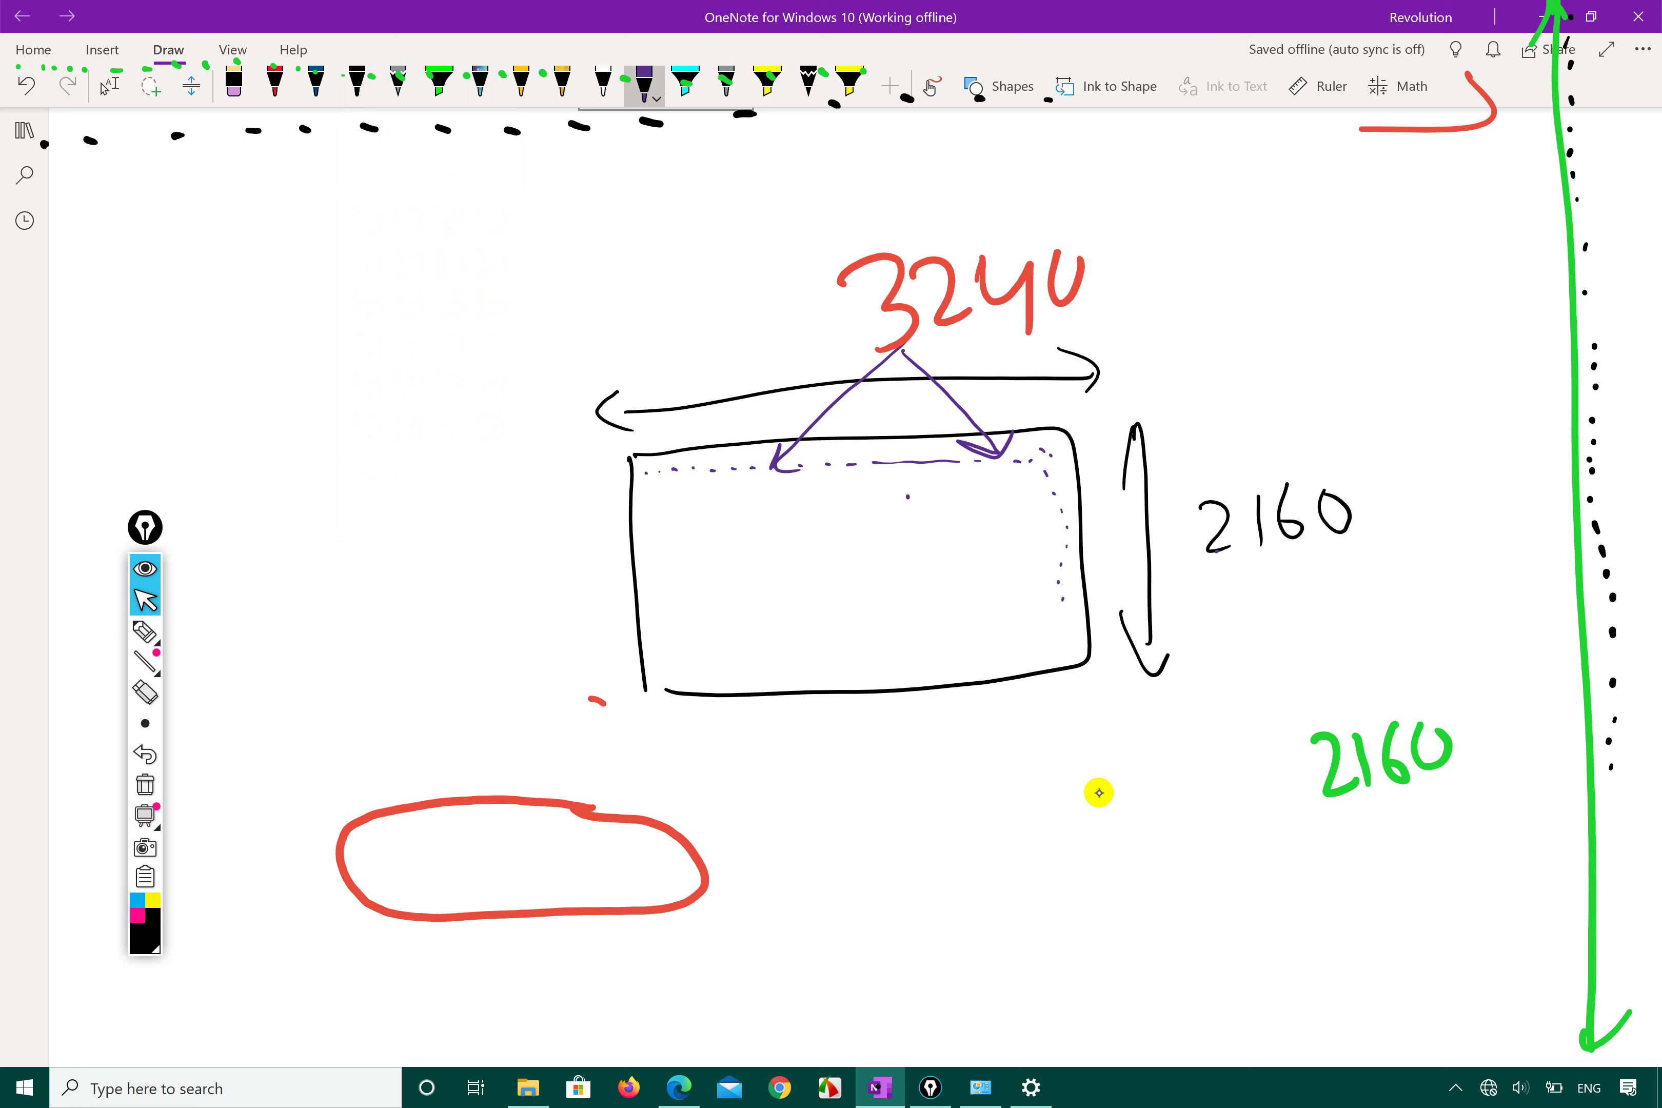
mouse_move(1058, 466)
left_mouse_down()
mouse_move(1177, 513)
mouse_move(1078, 486)
left_mouse_up()
mouse_move(1194, 524)
left_mouse_down()
mouse_move(1117, 630)
mouse_move(1134, 629)
left_mouse_up()
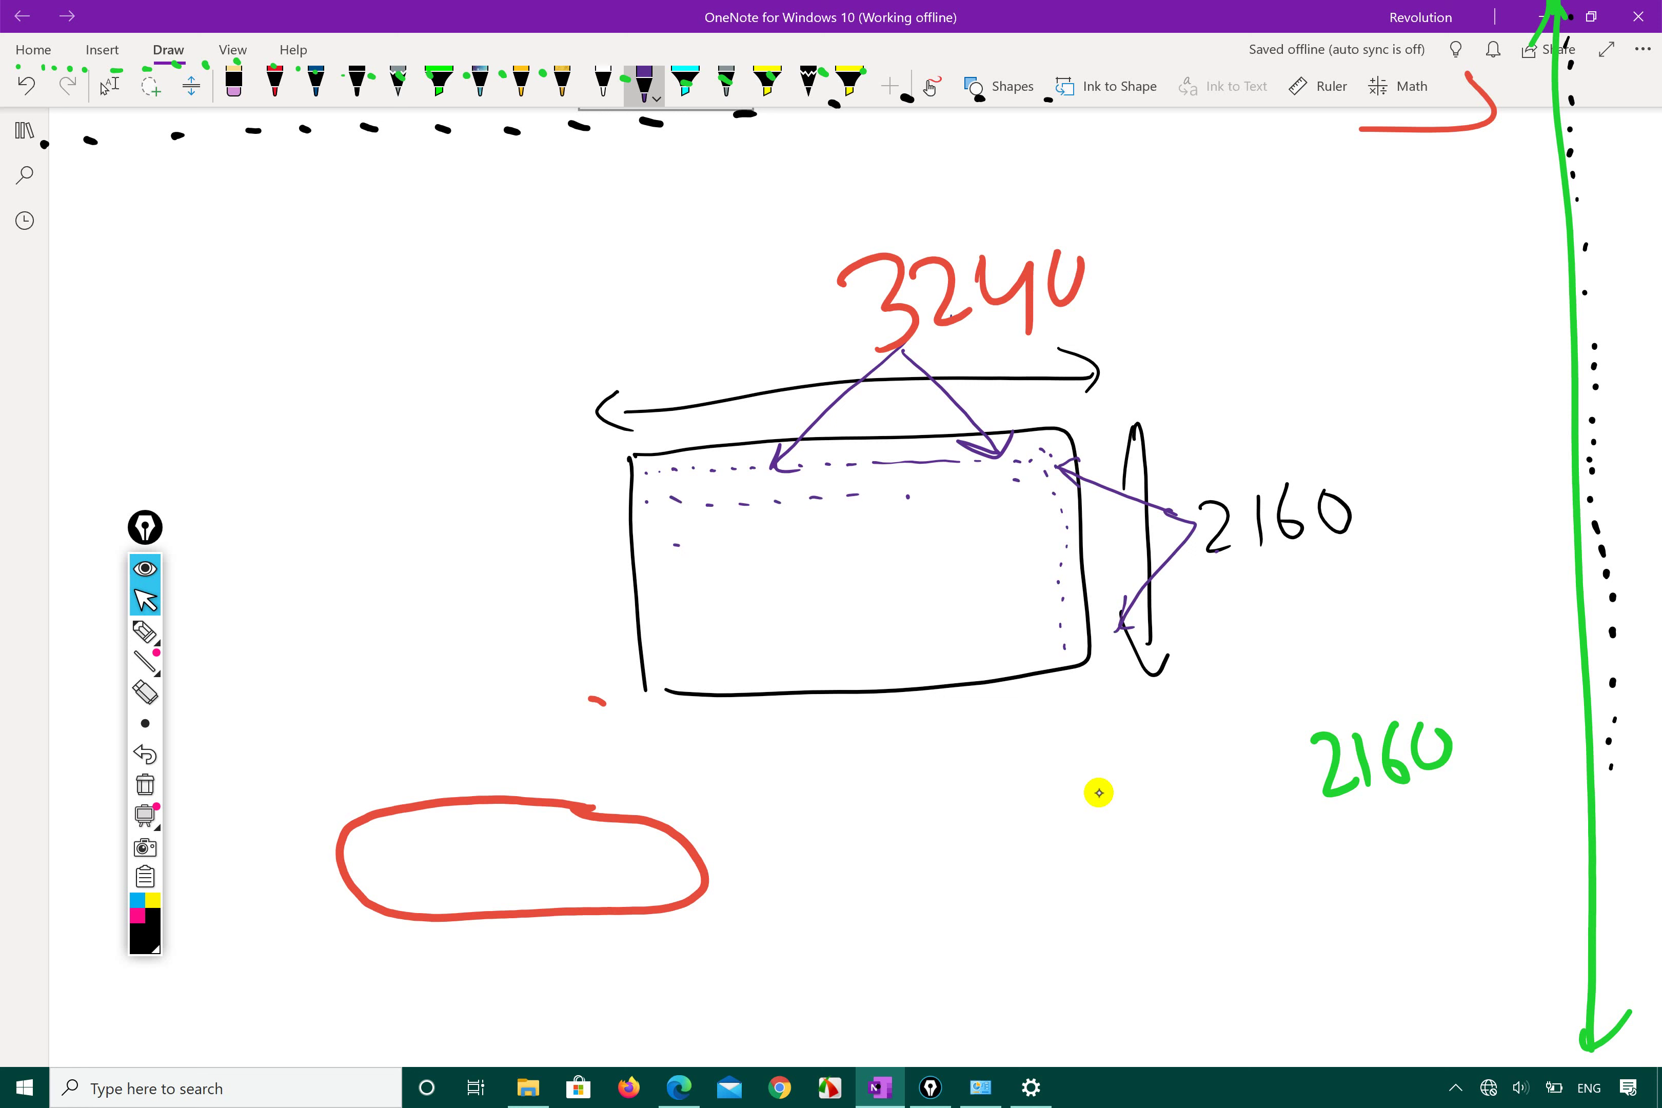
- Scatter purple dashes throughout the black rectangle's interior and draw a purple line along its top row of dots
left_click_drag(838, 571, 850, 570)
left_click_drag(922, 555, 931, 560)
left_click_drag(975, 548, 1038, 550)
left_click_drag(684, 612, 689, 614)
left_click_drag(610, 477, 623, 480)
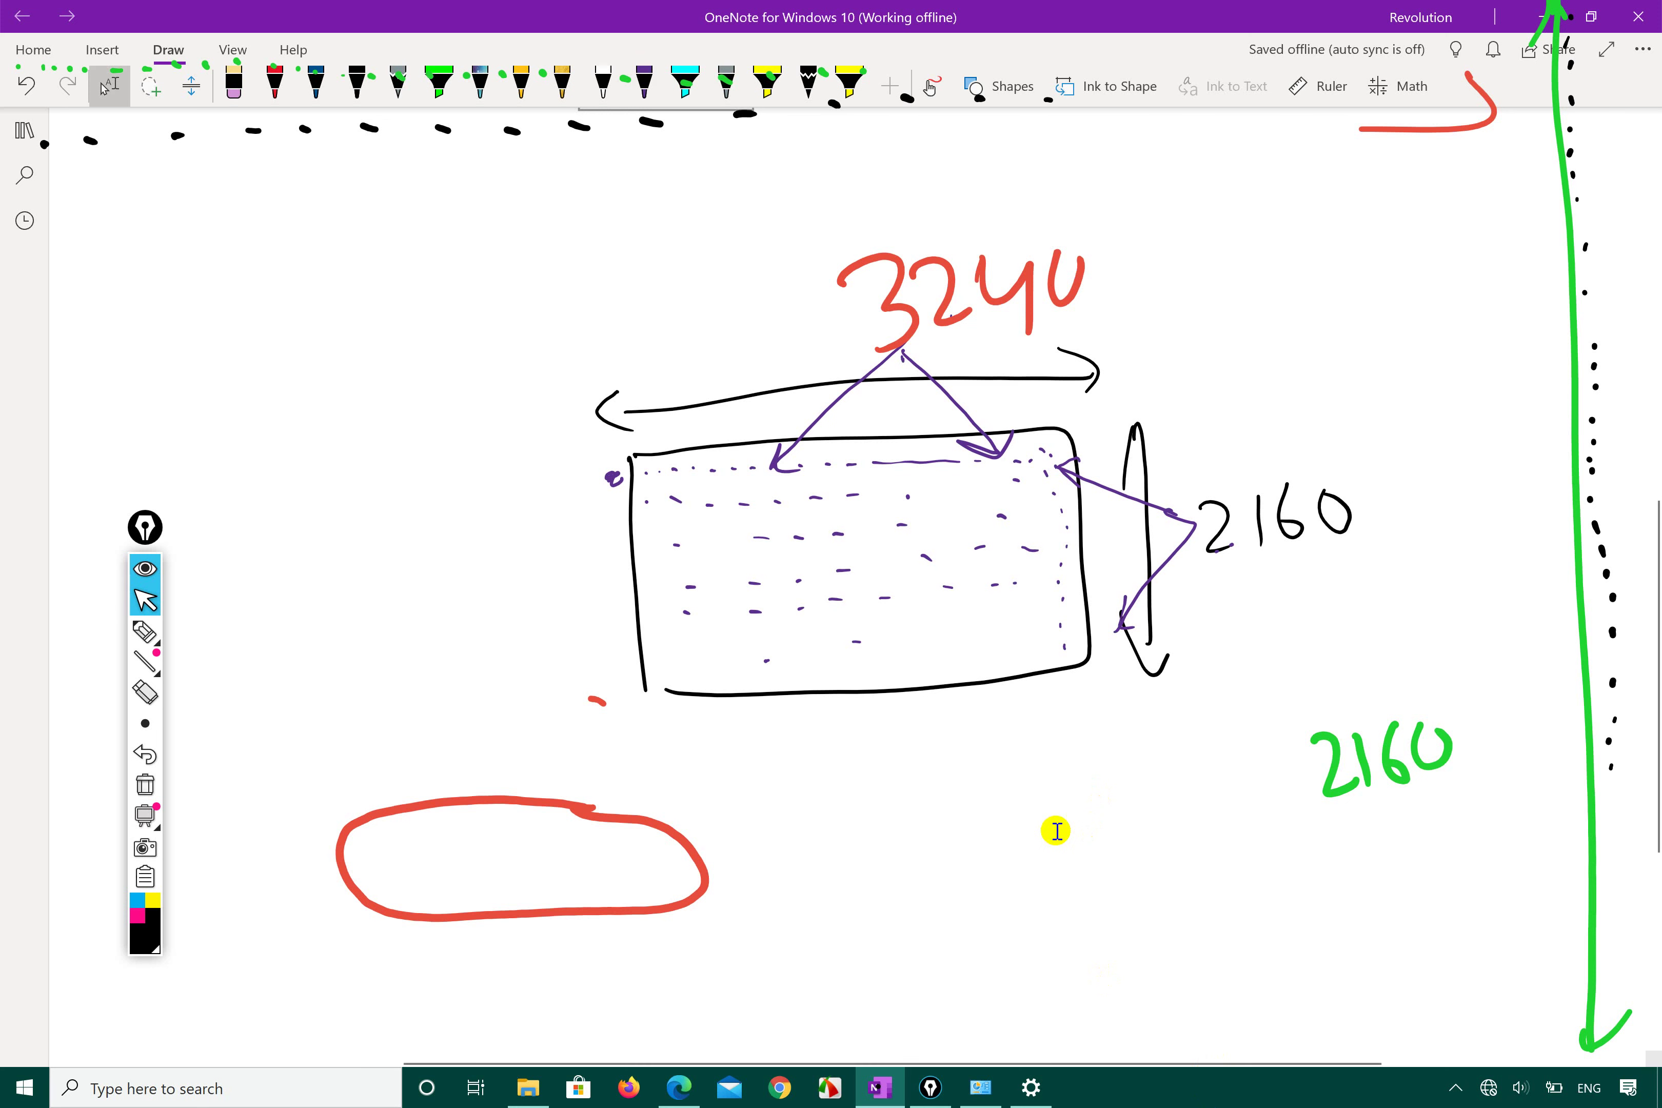
left_click_drag(627, 474, 1044, 454)
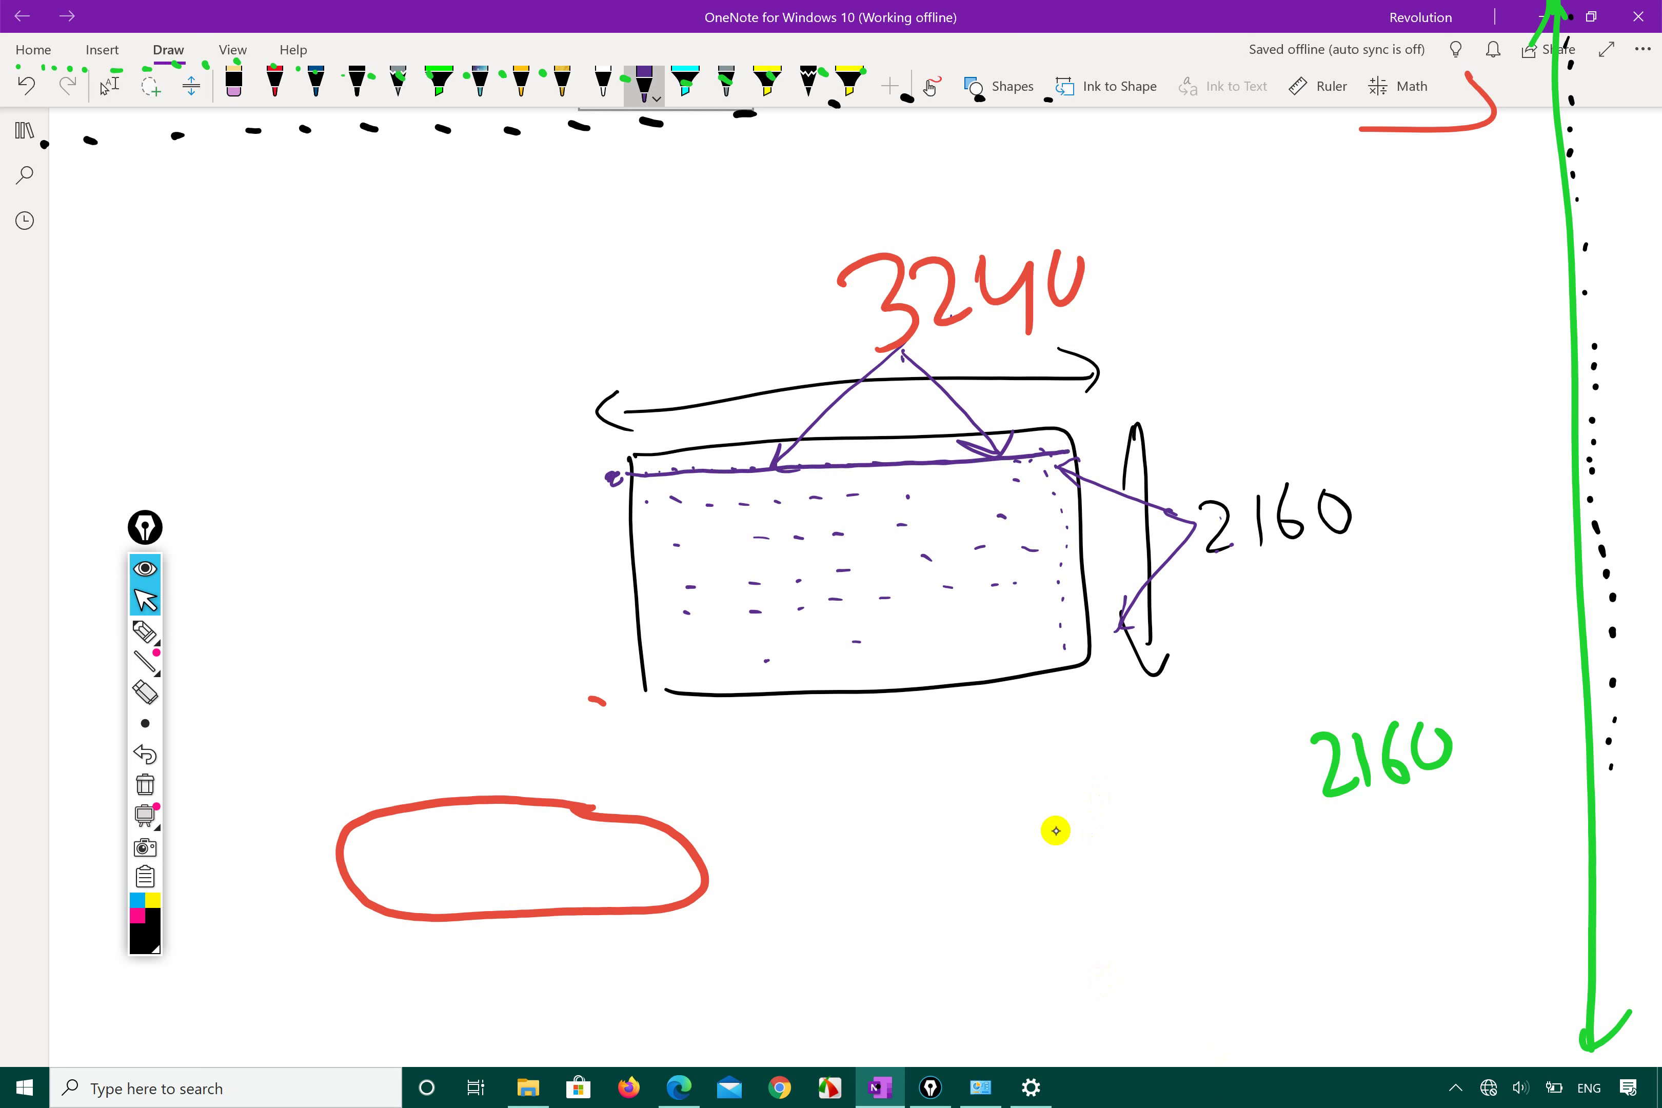
- Write a small purple 2160 beneath the black 2160 beside the height arrow
left_click_drag(1212, 509, 1233, 544)
left_click_drag(1202, 599, 1223, 623)
mouse_move(1235, 591)
left_mouse_down()
mouse_move(1234, 612)
mouse_move(1284, 587)
left_mouse_up()
- Find a blank part of the page below the sketch and clear all the on-screen annotations overlaying it
scroll(1056, 831, "down", 6)
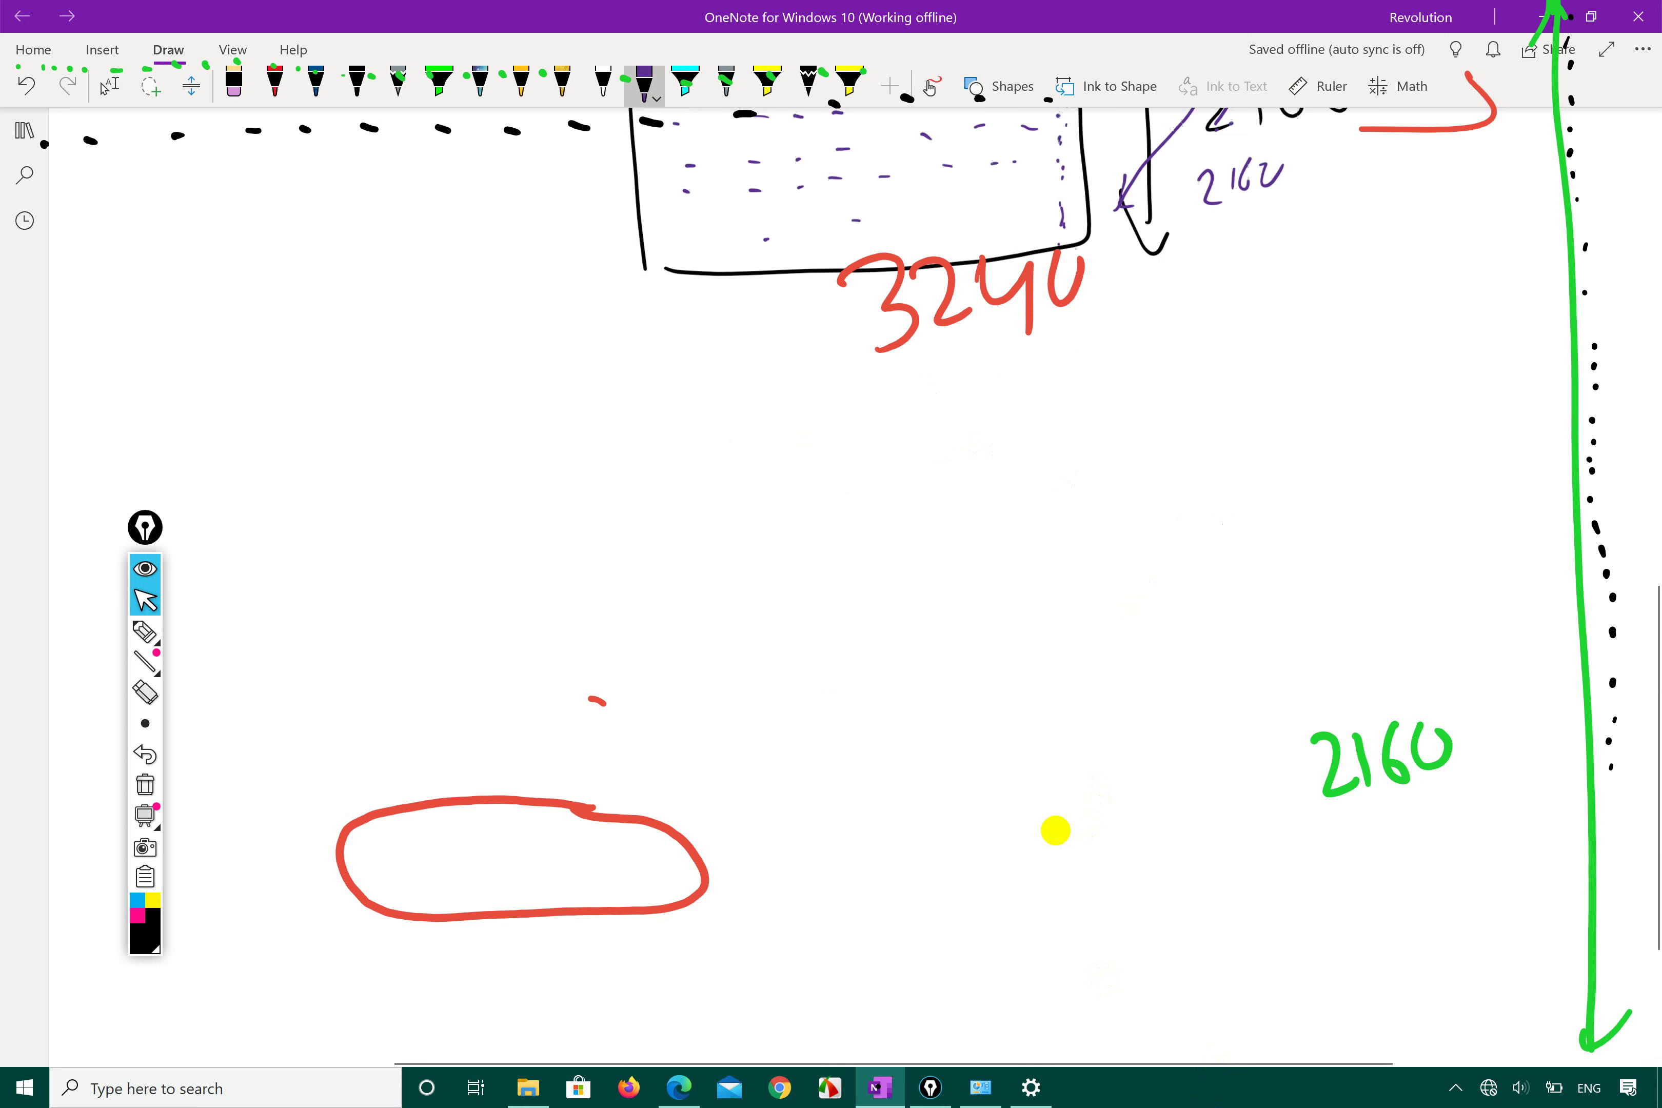
scroll(1056, 831, "up", 2)
scroll(1055, 831, "up", 6)
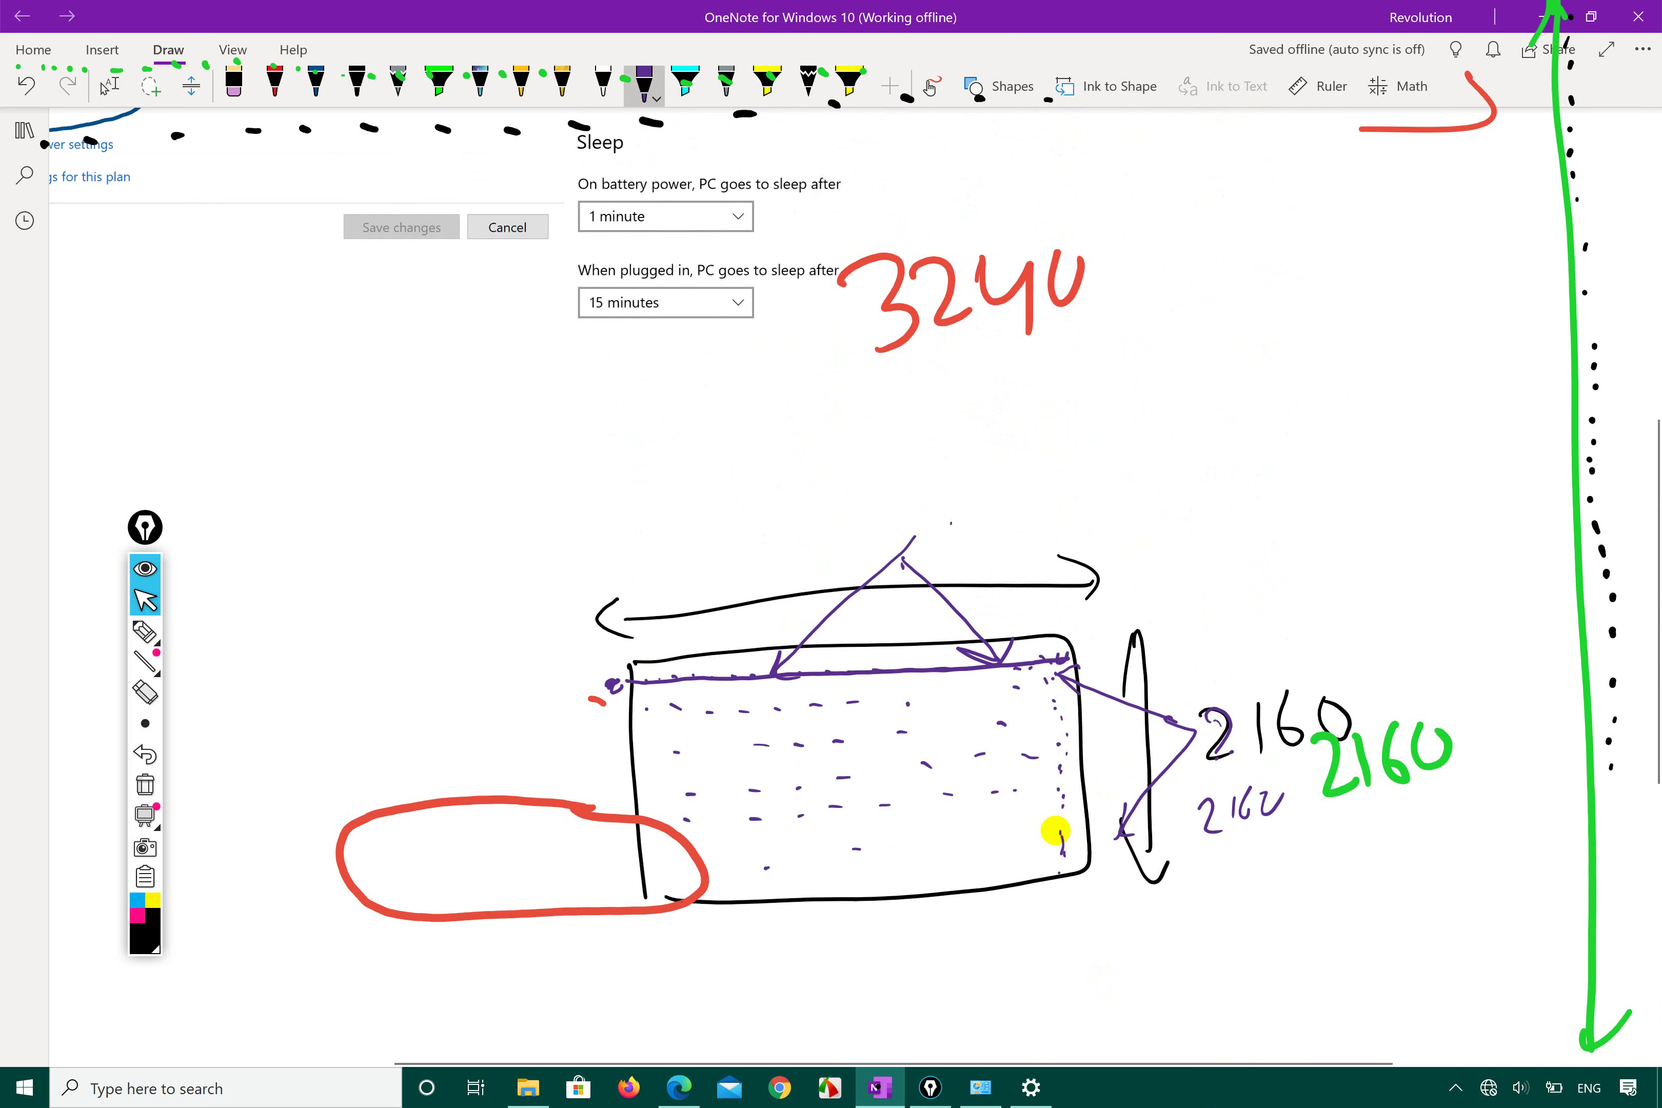
scroll(1056, 831, "down", 10)
scroll(1056, 831, "up", 2)
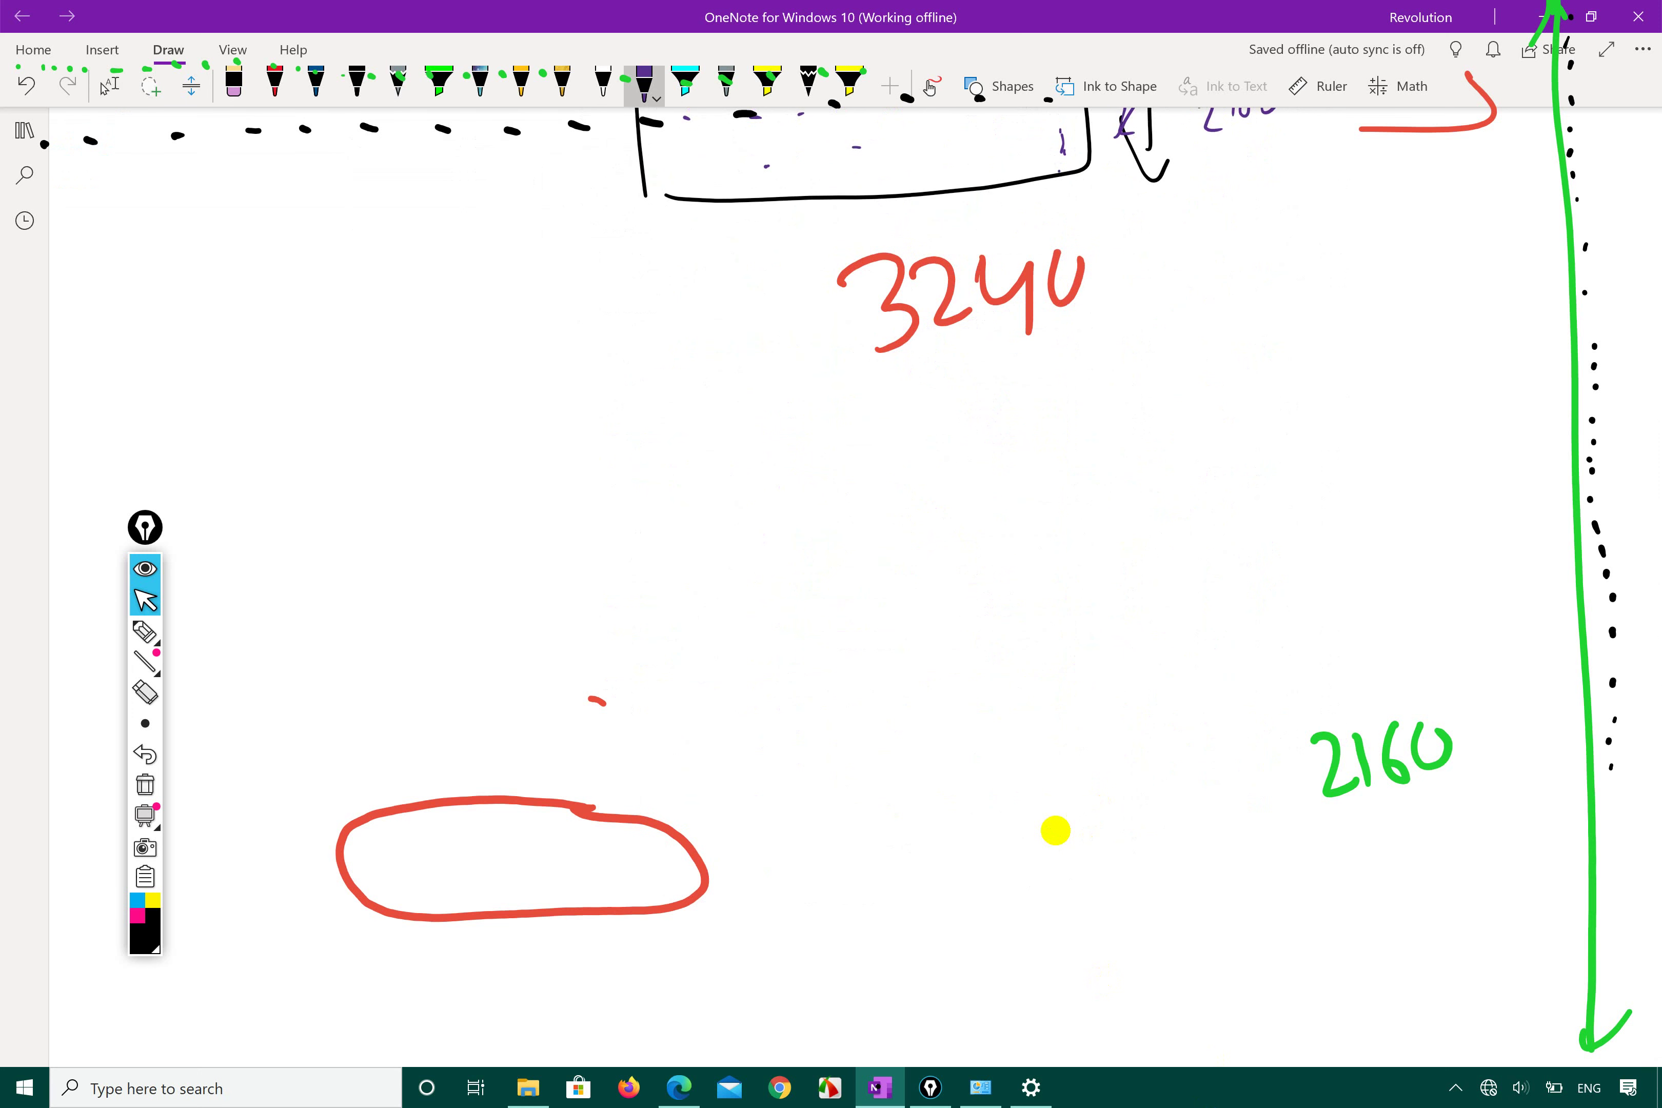
left_click(147, 784)
- Draw a large purple freehand rectangle on the blank area and start numbering its top edge with 1, 2, 3, 4
left_click(530, 643)
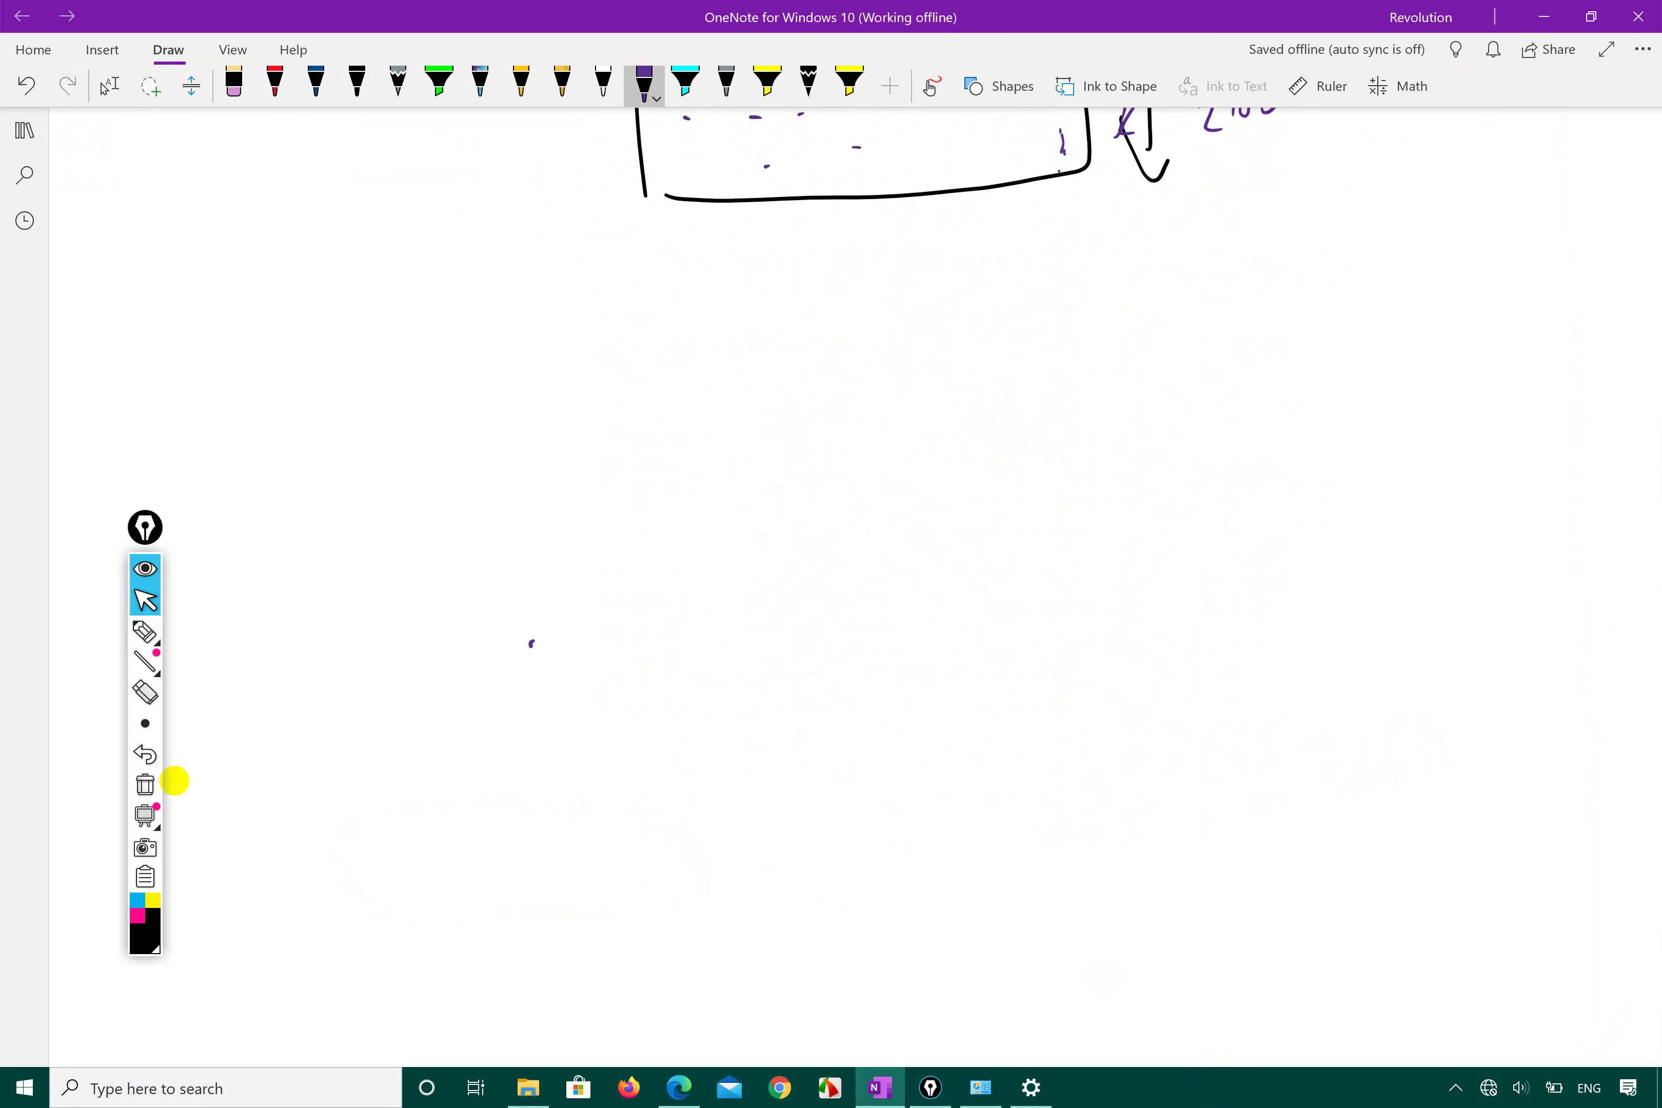
mouse_move(639, 476)
left_mouse_down()
mouse_move(657, 708)
mouse_move(1124, 419)
mouse_move(1039, 708)
mouse_move(706, 705)
left_mouse_up()
mouse_move(614, 426)
left_mouse_down()
mouse_move(626, 465)
mouse_move(691, 438)
mouse_move(694, 457)
left_mouse_up()
mouse_move(731, 422)
left_mouse_down()
mouse_move(748, 433)
mouse_move(734, 444)
left_mouse_up()
left_click_drag(768, 421, 791, 420)
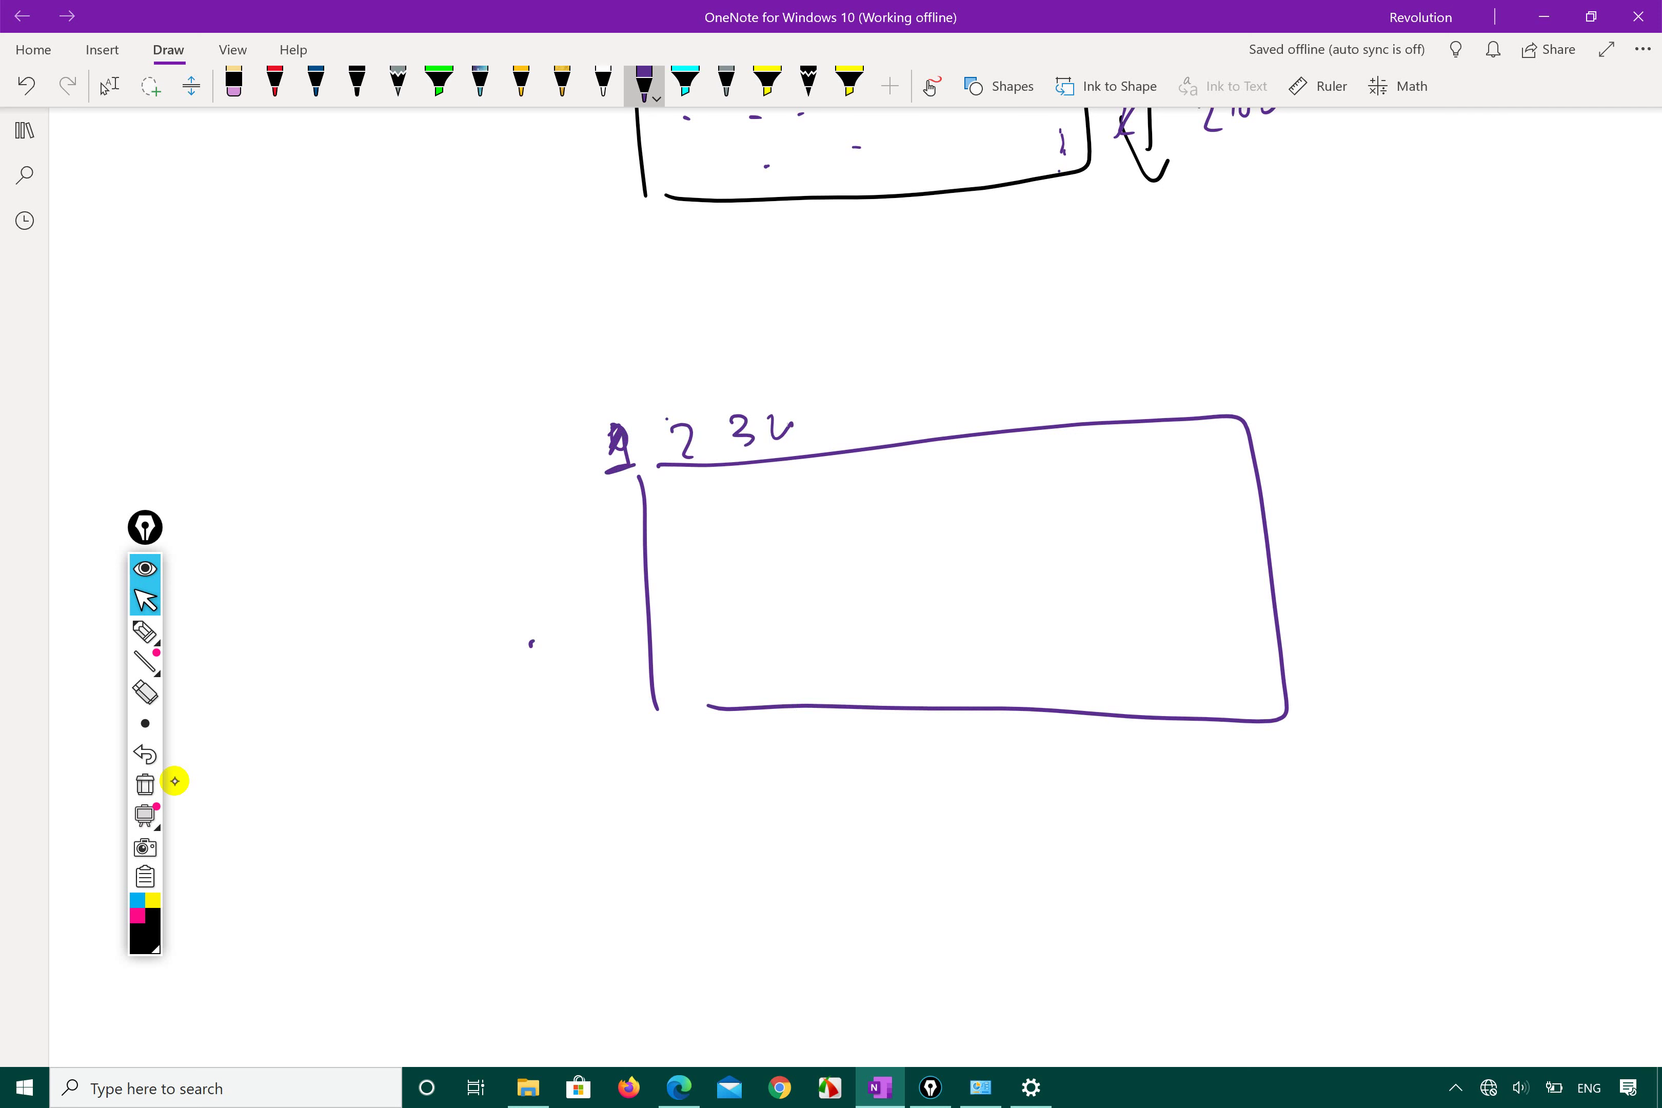
- Continue the top numbering with dots to 3240 and number the rectangle's right edge from 1 and 2 down to 2160
mouse_move(1194, 376)
left_mouse_down()
mouse_move(1196, 401)
mouse_move(1262, 391)
left_mouse_up()
mouse_move(1257, 379)
left_mouse_down()
mouse_move(1257, 403)
mouse_move(1281, 378)
left_mouse_up()
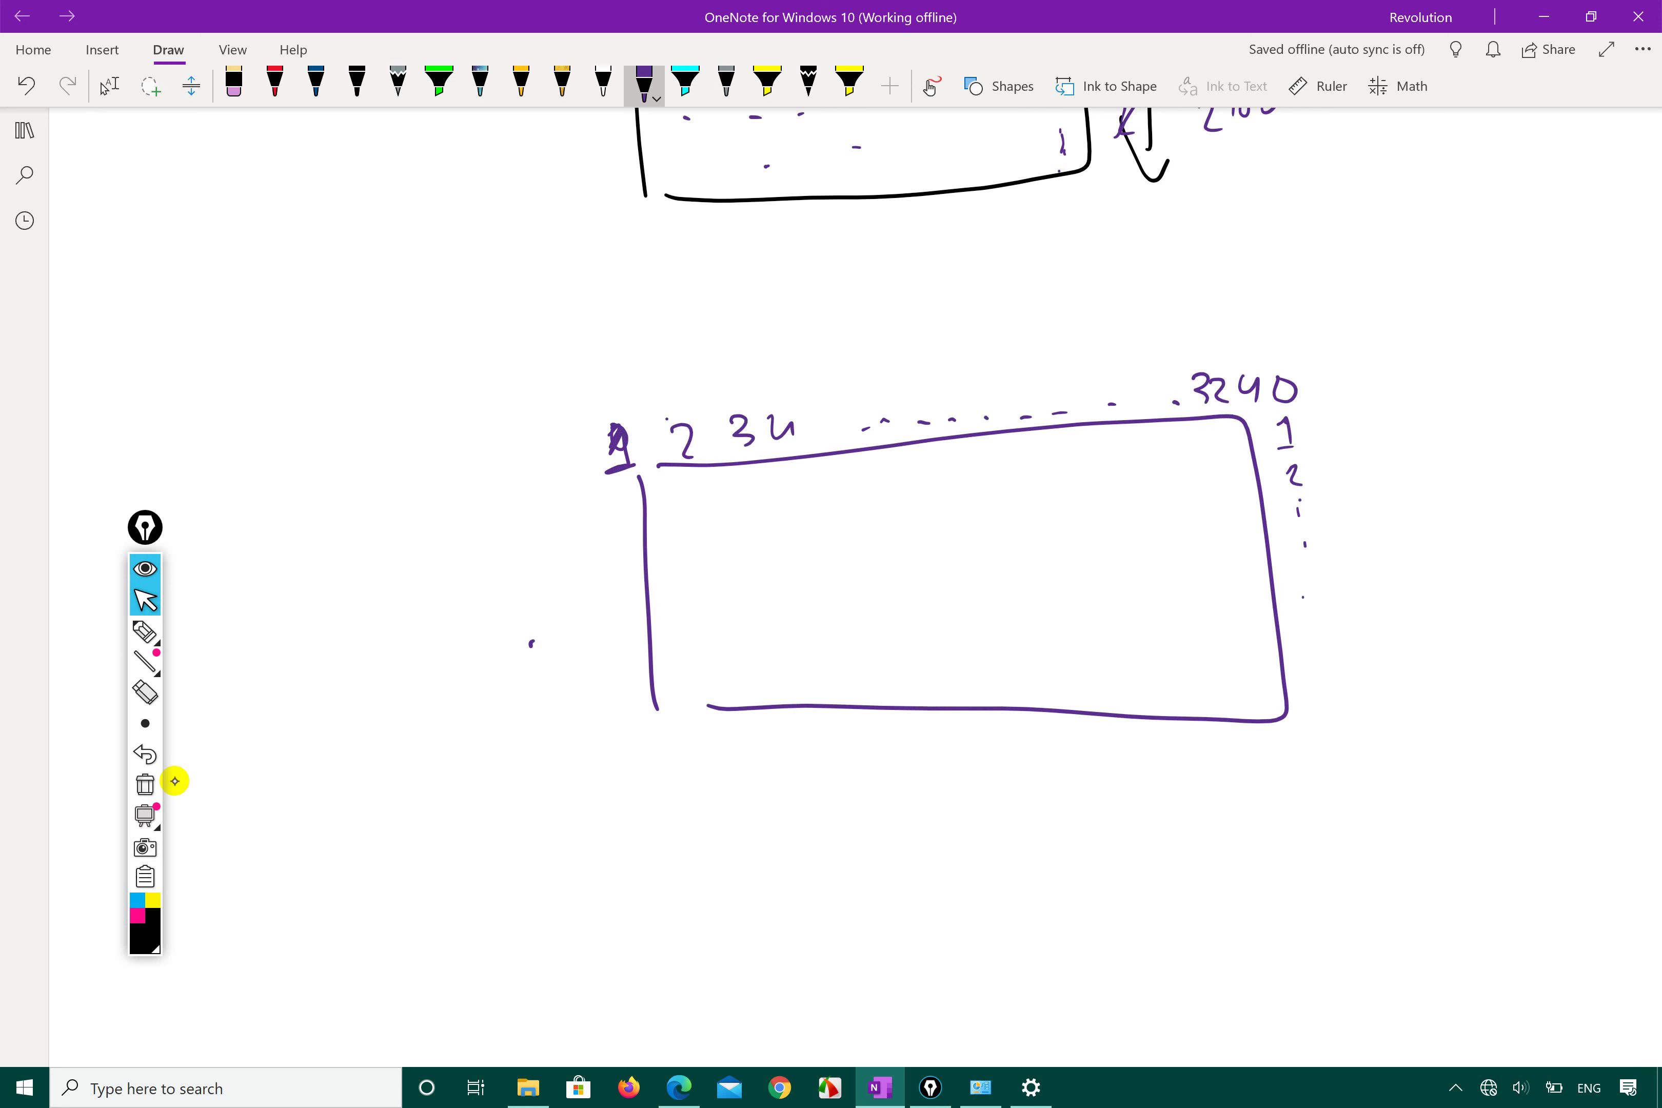
left_click_drag(1317, 704, 1342, 722)
mouse_move(1352, 688)
left_mouse_down()
mouse_move(1356, 719)
mouse_move(1369, 710)
left_mouse_up()
mouse_move(1408, 686)
left_mouse_down()
mouse_move(1403, 719)
mouse_move(1409, 700)
left_mouse_up()
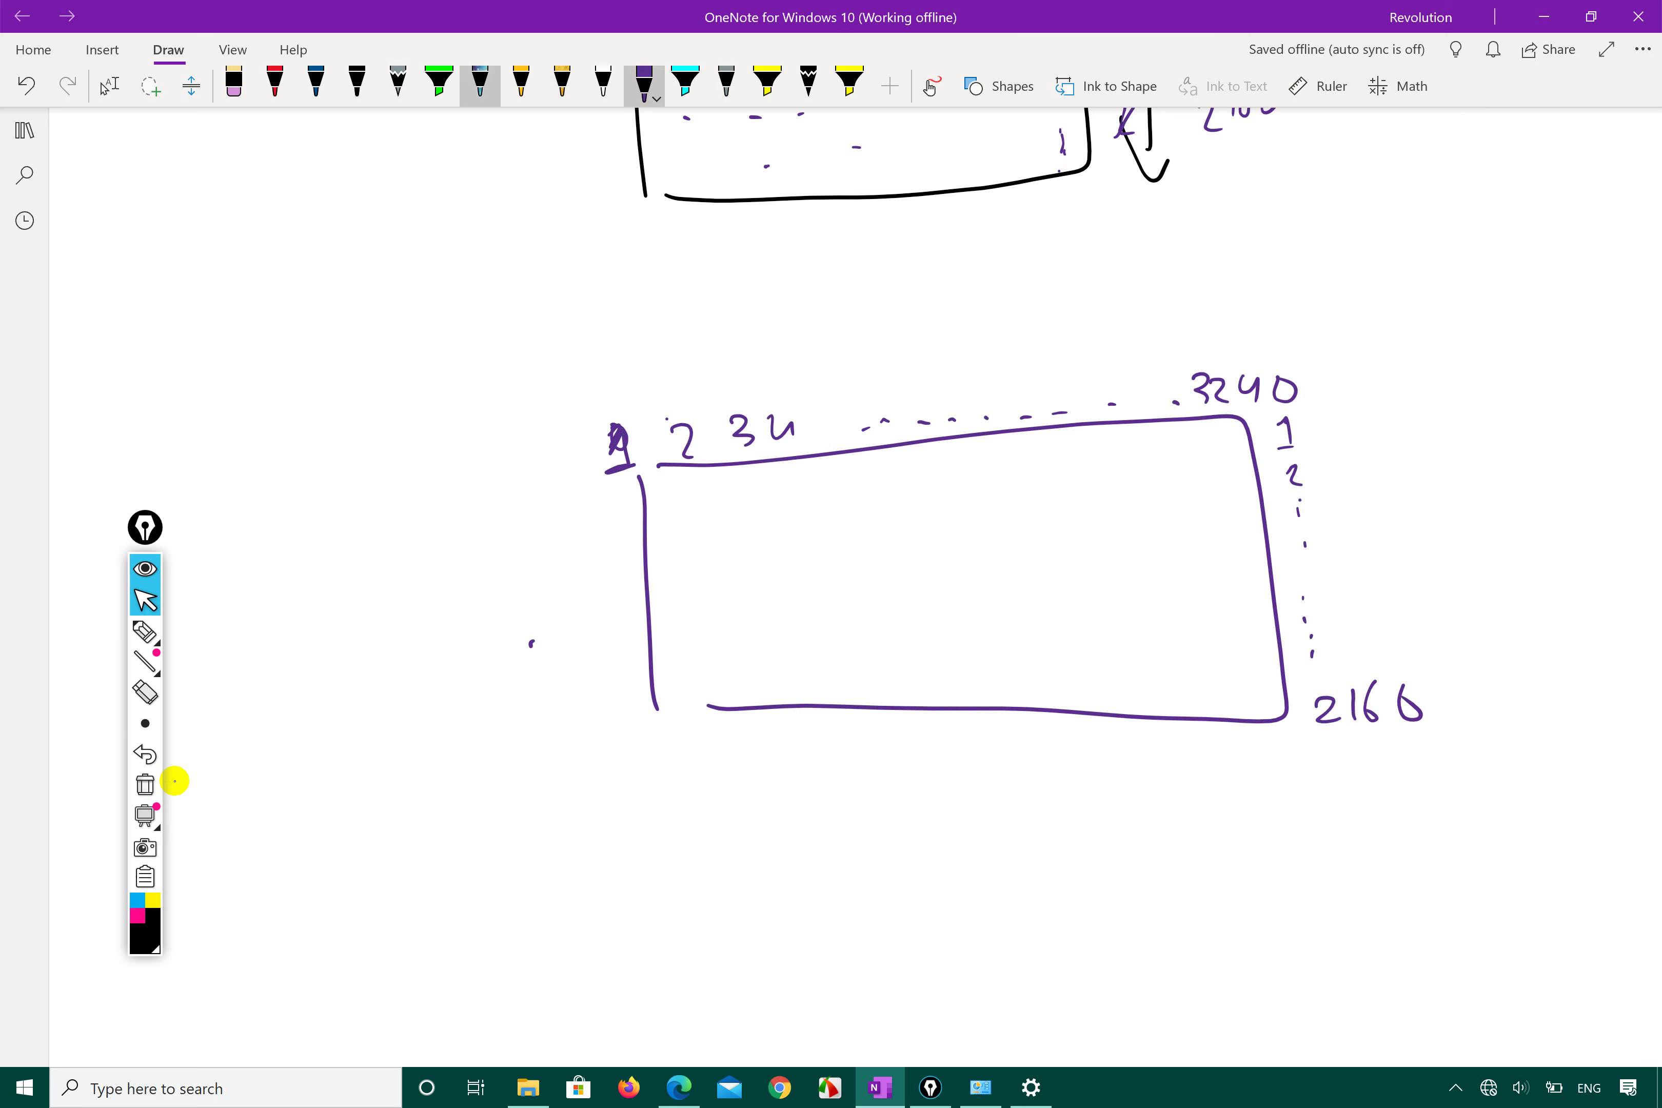
- With the red pen, draw horizontal lines across the purple rectangle from top to bottom to represent pixel rows
left_click(275, 84)
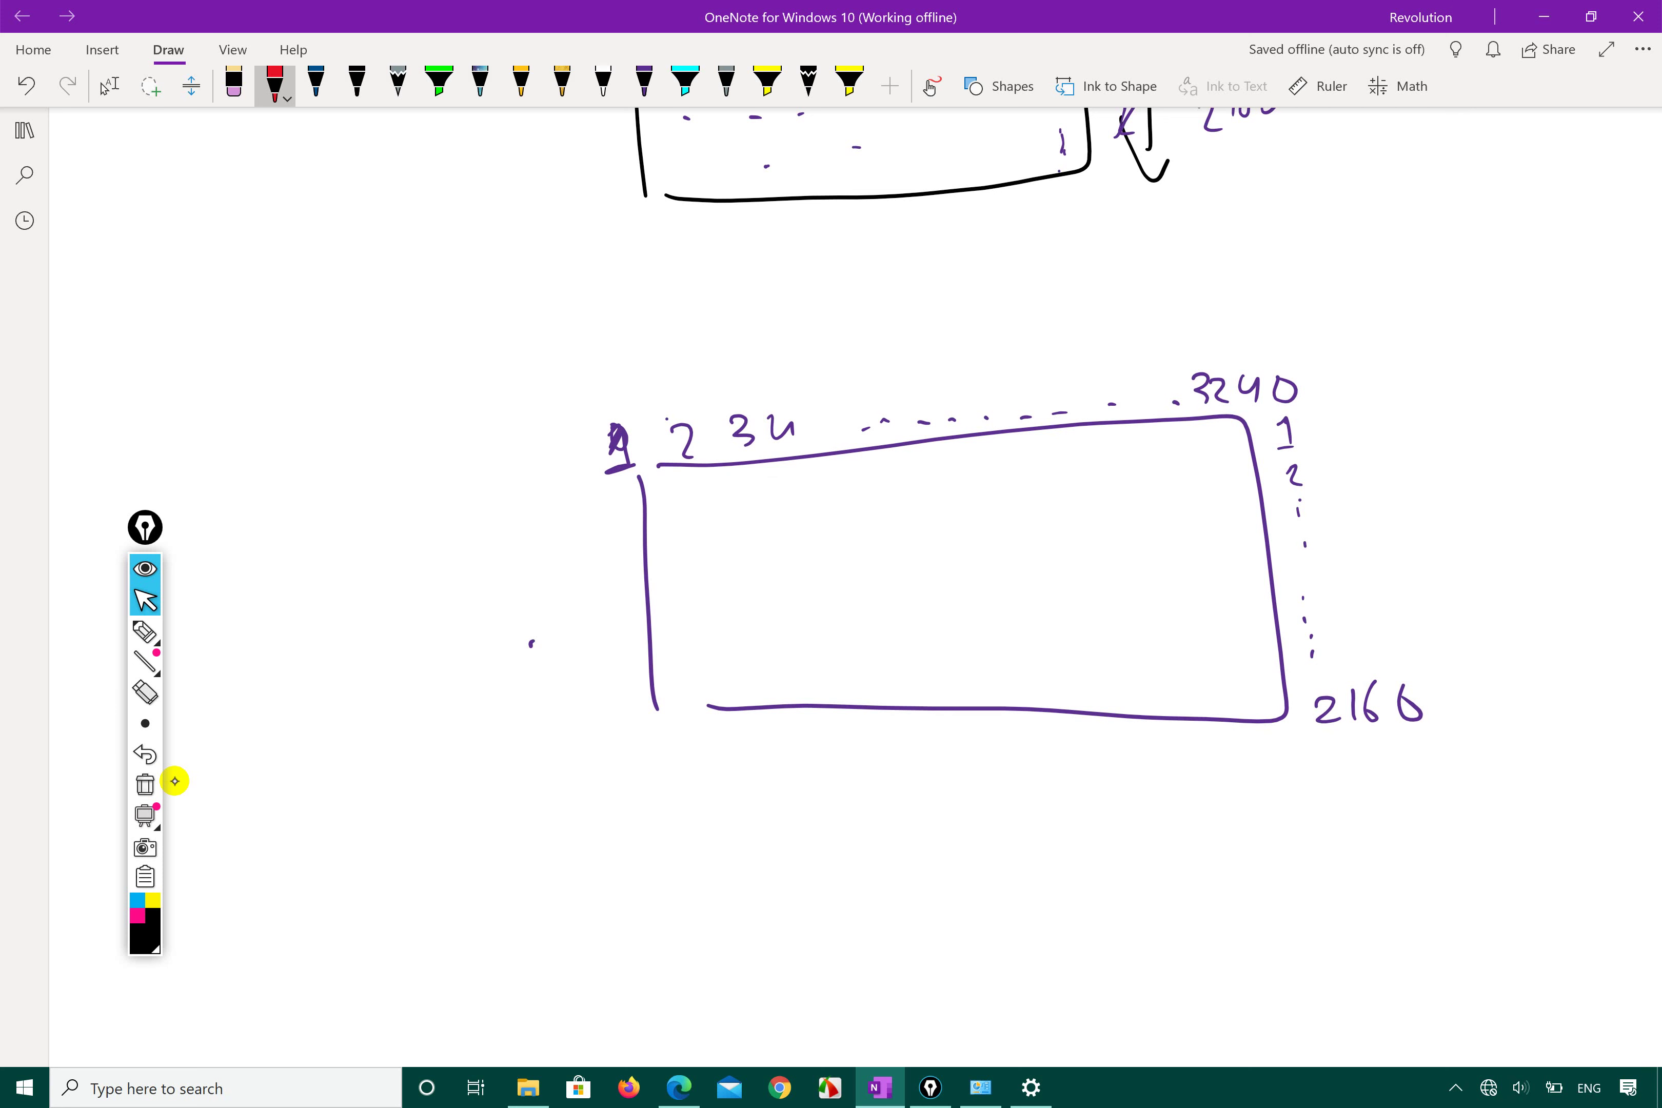
left_click_drag(648, 487, 1252, 449)
left_click_drag(662, 530, 828, 522)
left_click_drag(895, 515, 1234, 496)
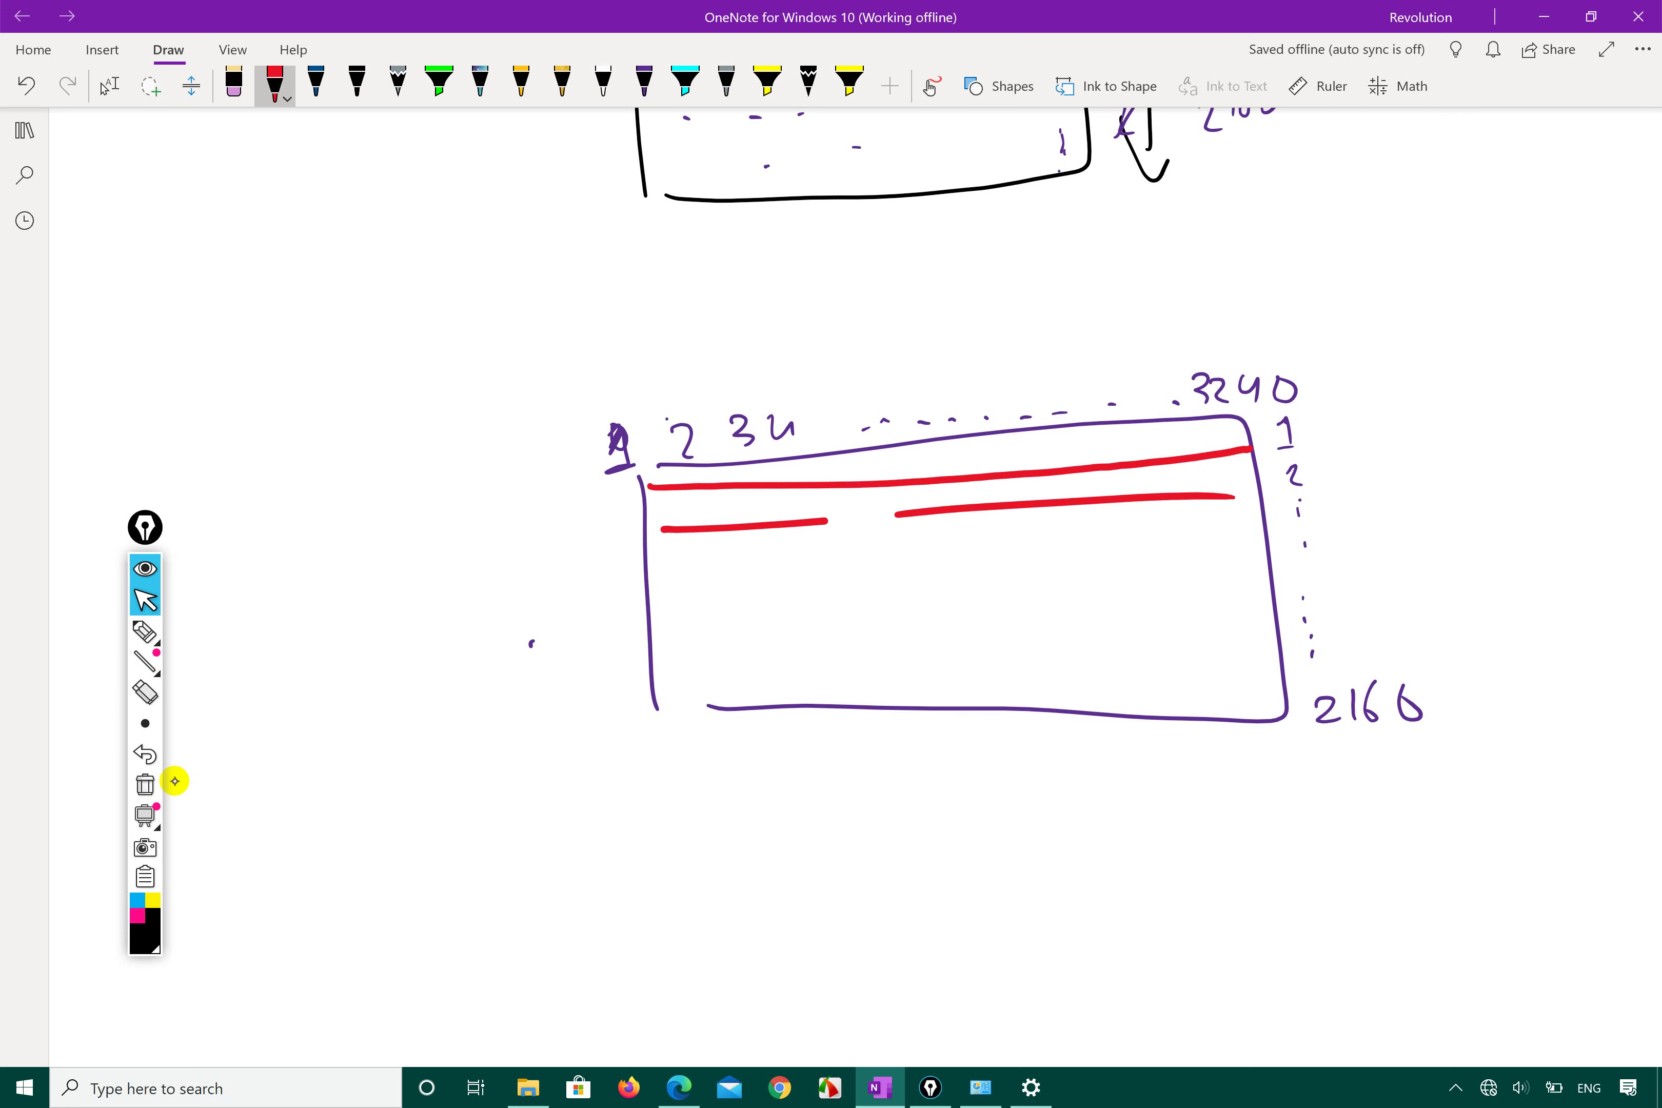
left_click_drag(672, 572, 1260, 546)
left_click_drag(693, 617, 1238, 571)
left_click_drag(663, 658, 1182, 633)
left_click_drag(675, 690, 1176, 659)
- Join the red rows' right ends at one point, draw a curved arrow from it to 2160, and retrace the first row
left_click_drag(1236, 450, 1456, 557)
left_click_drag(1225, 503, 1465, 550)
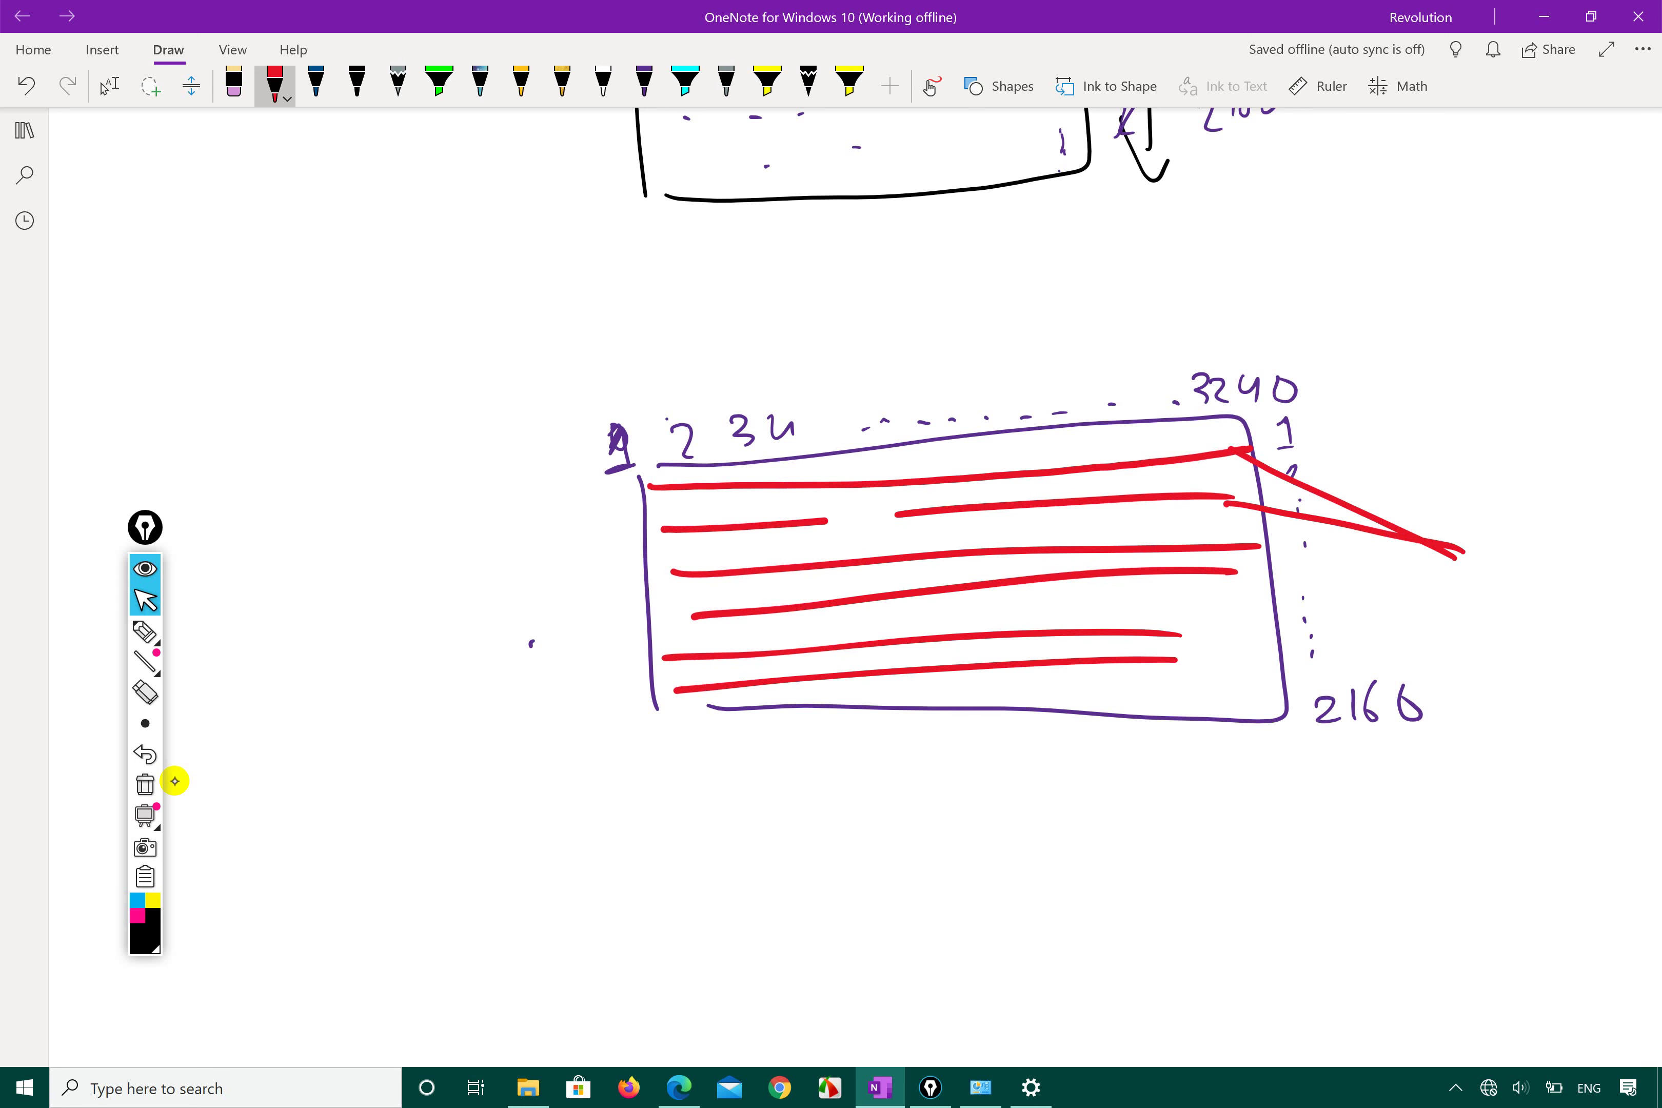
mouse_move(1246, 543)
left_mouse_down()
mouse_move(1466, 573)
mouse_move(1239, 585)
left_mouse_up()
left_click_drag(1399, 564, 1449, 554)
mouse_move(1195, 617)
left_mouse_down()
mouse_move(1262, 624)
mouse_move(1452, 562)
left_mouse_up()
mouse_move(1179, 655)
left_mouse_down()
mouse_move(1309, 631)
mouse_move(1457, 558)
mouse_move(1424, 710)
mouse_move(1479, 701)
left_mouse_up()
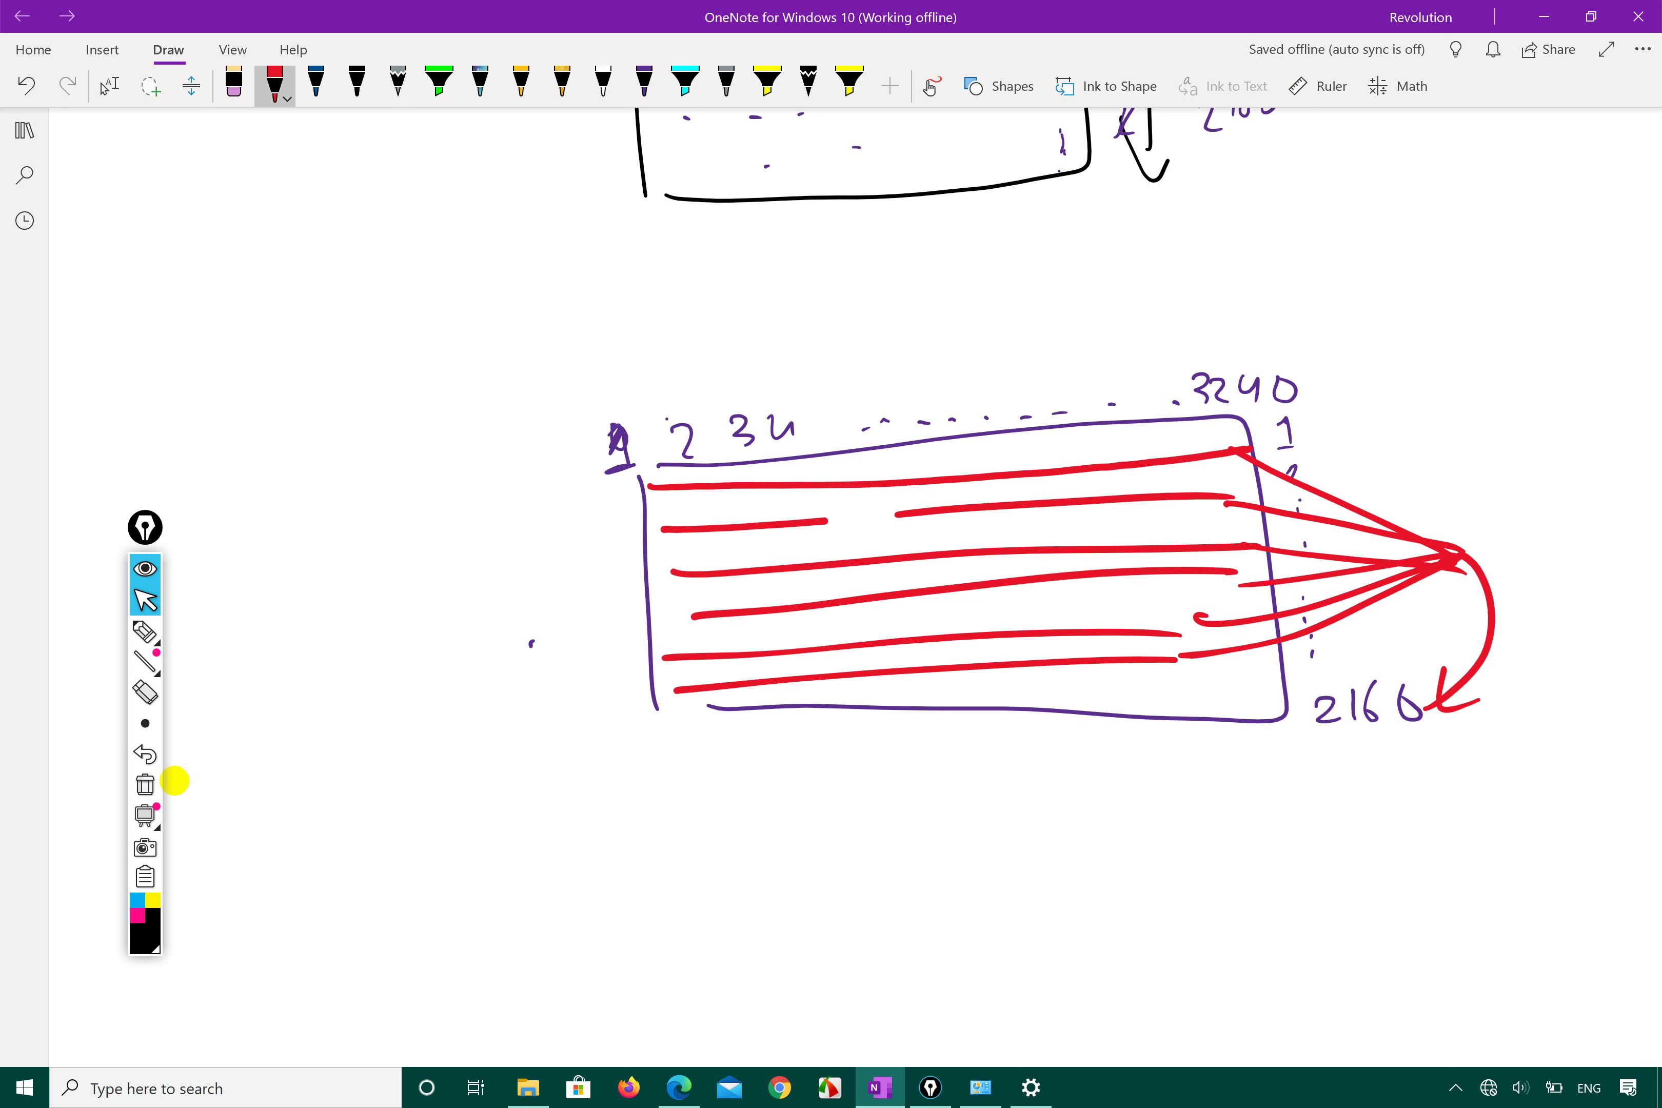
left_click_drag(1218, 460, 652, 484)
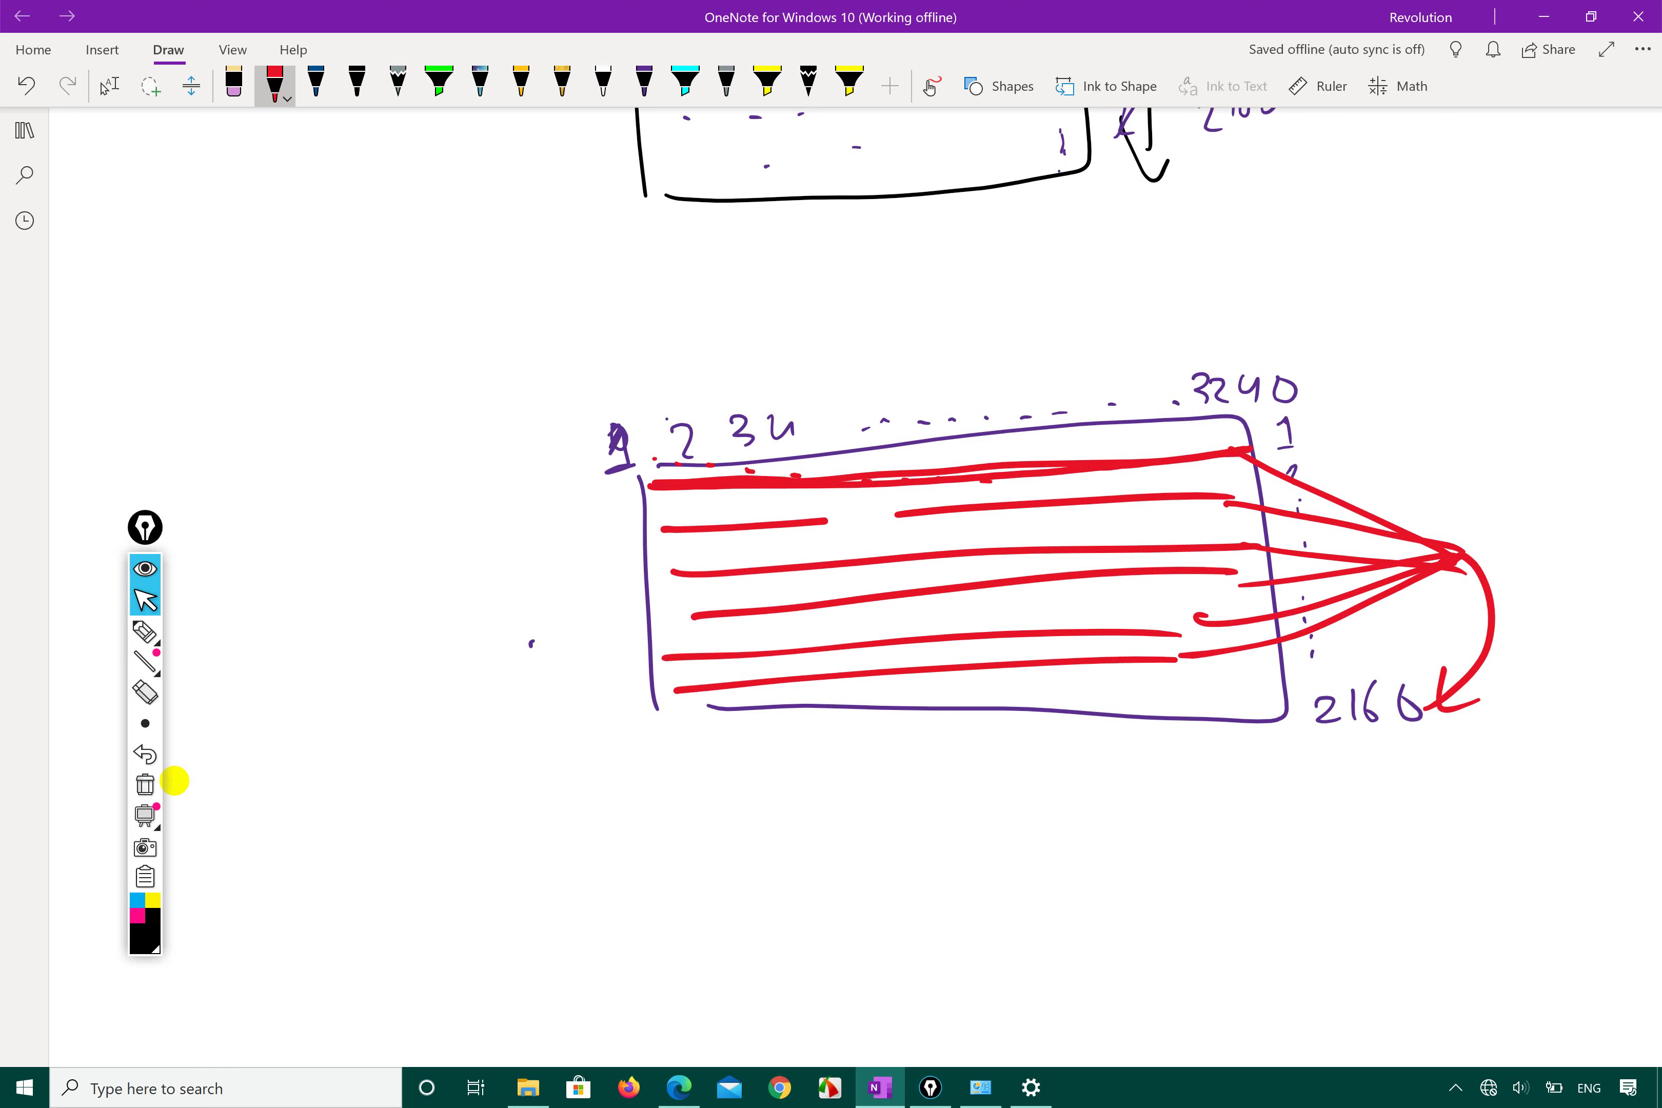
- Return to the desktop and close the Settings window that is already open
left_click(175, 781)
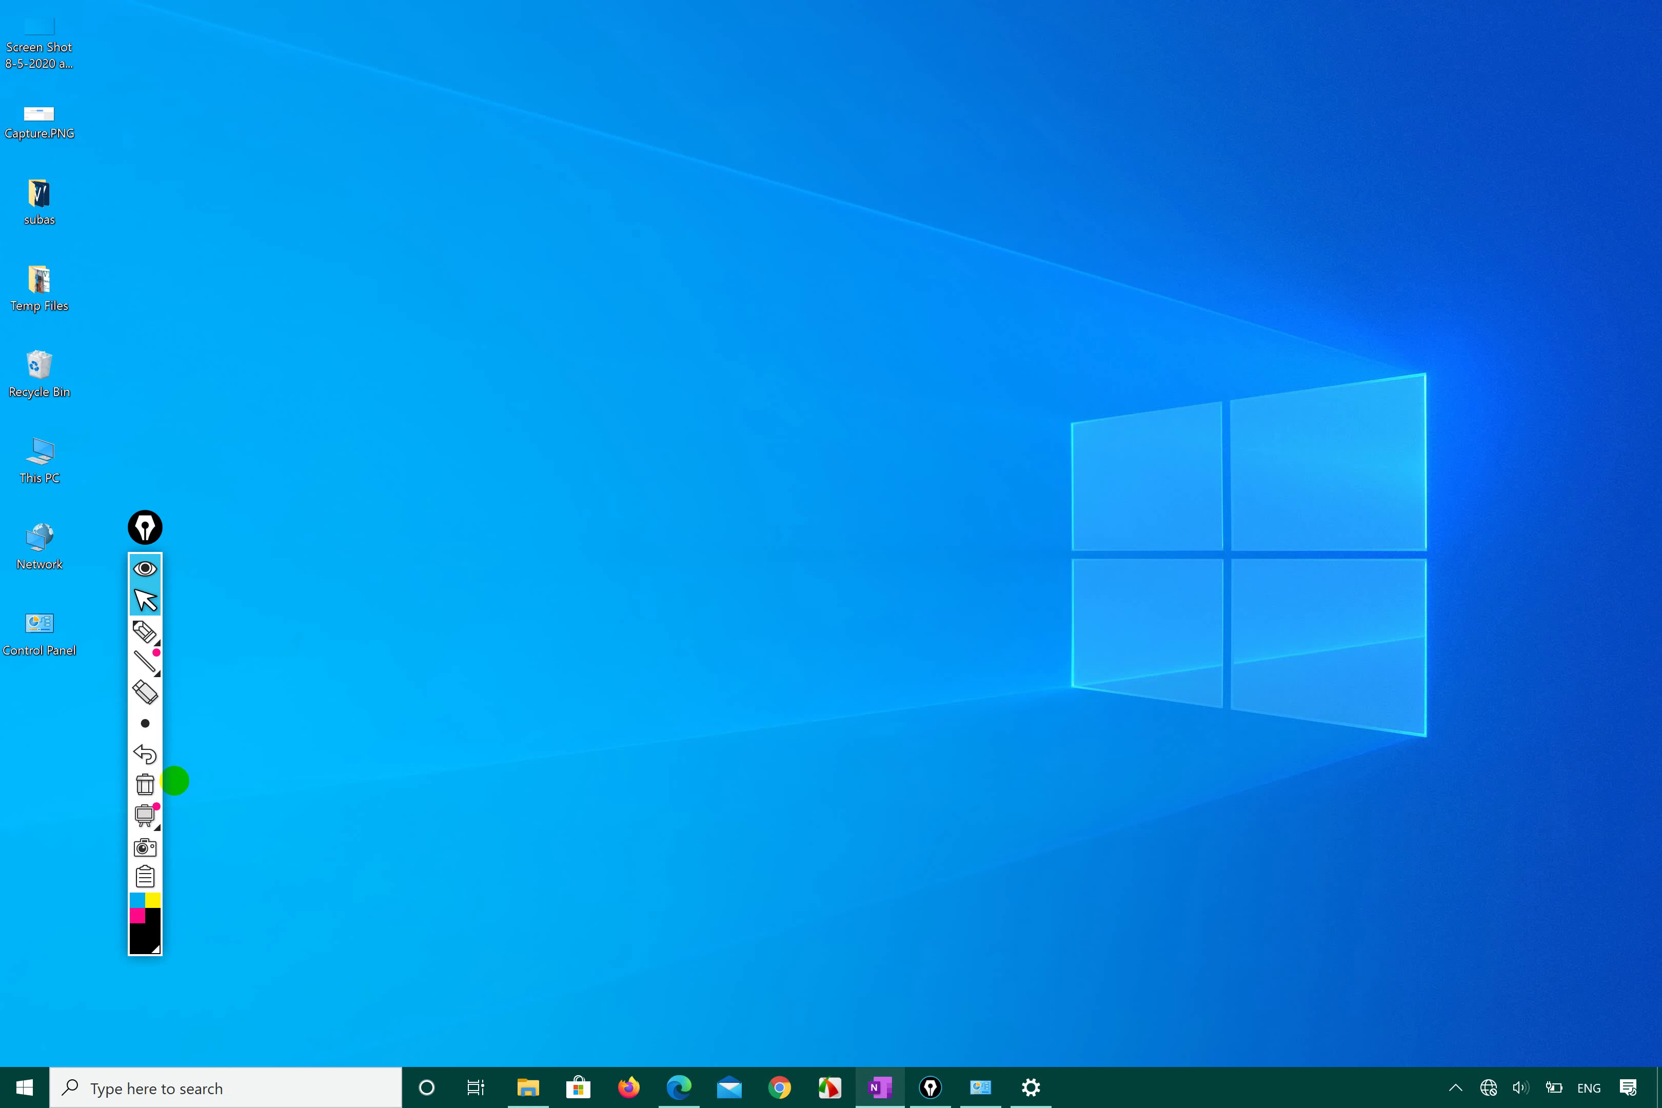
left_click(984, 1093)
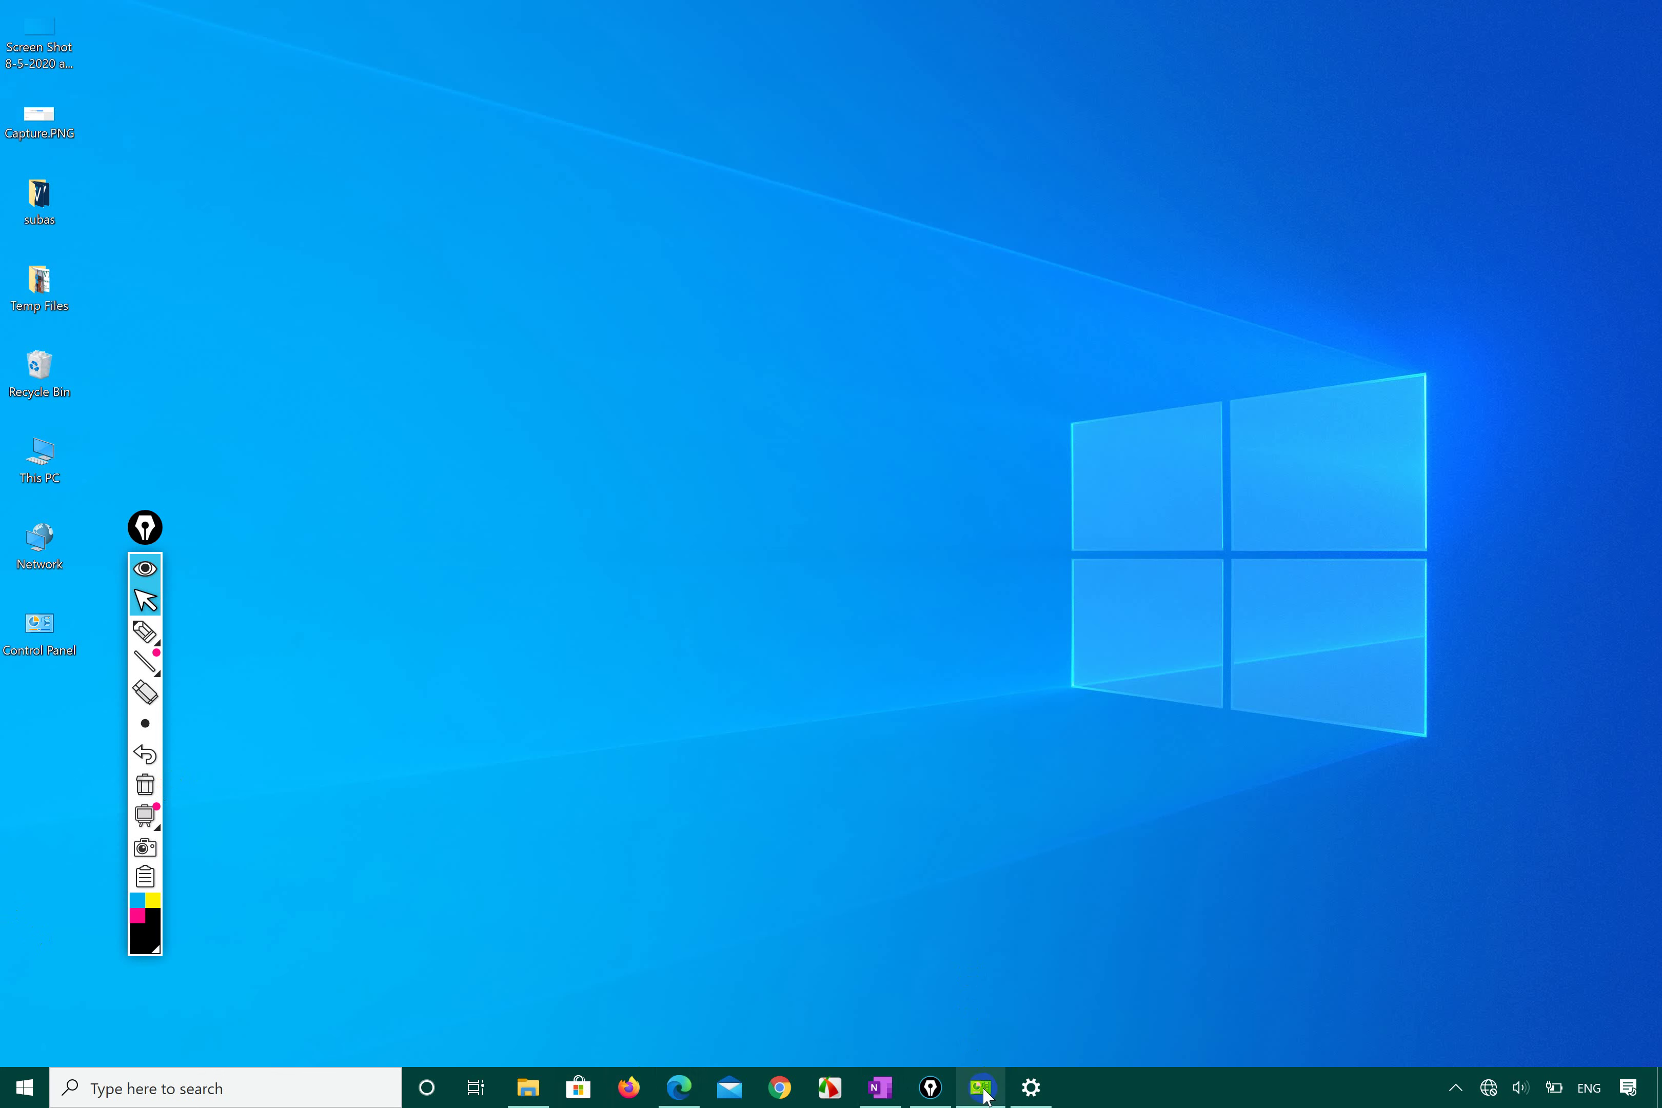
left_click(911, 1055)
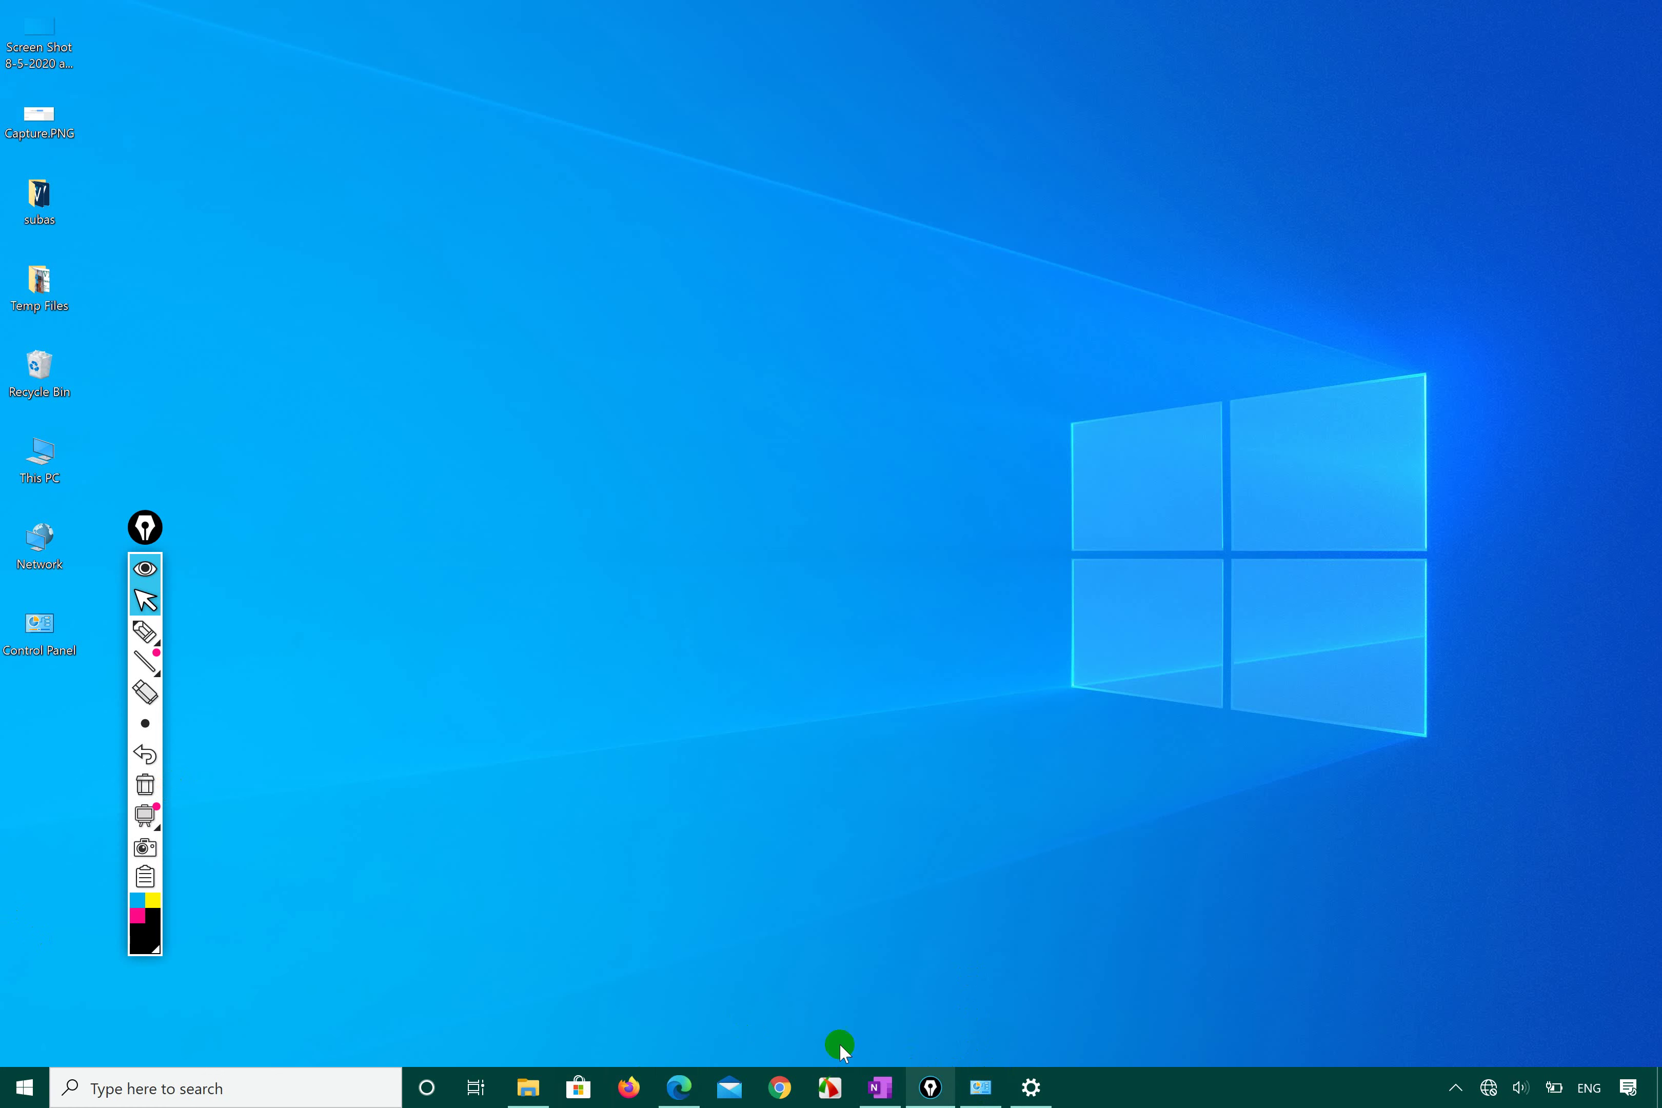
left_click(1031, 1088)
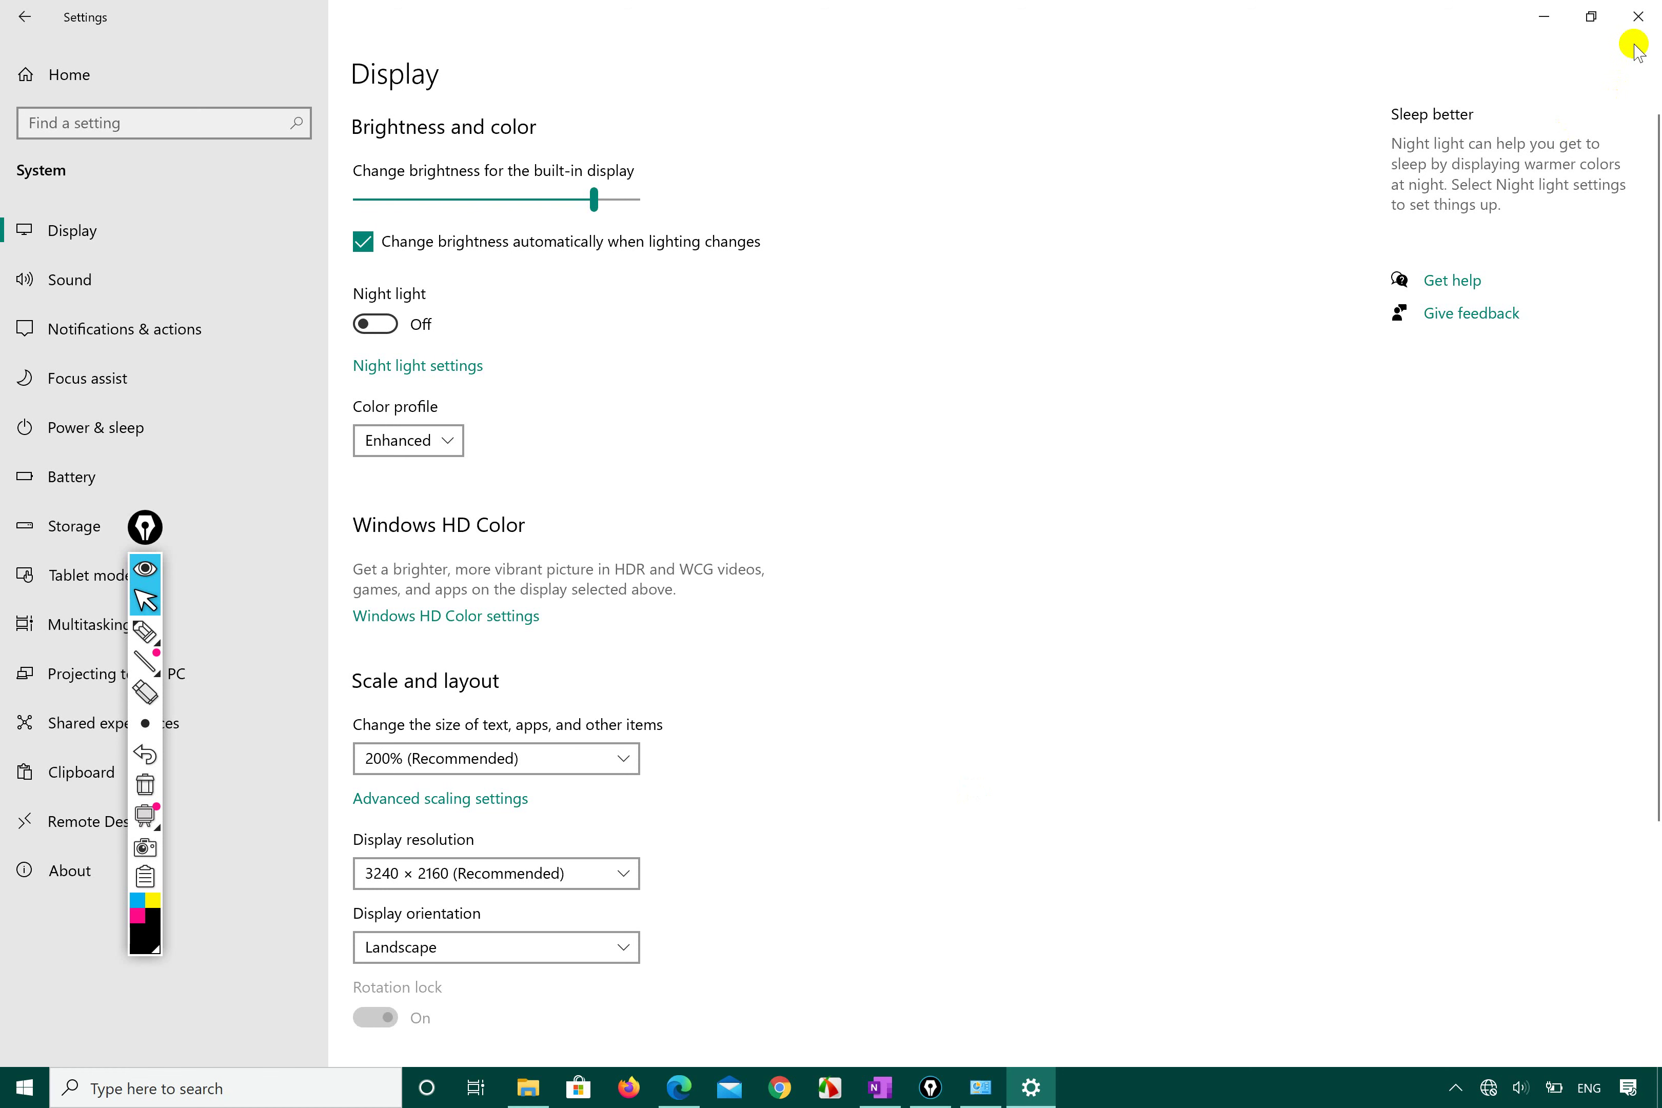
left_click(1639, 15)
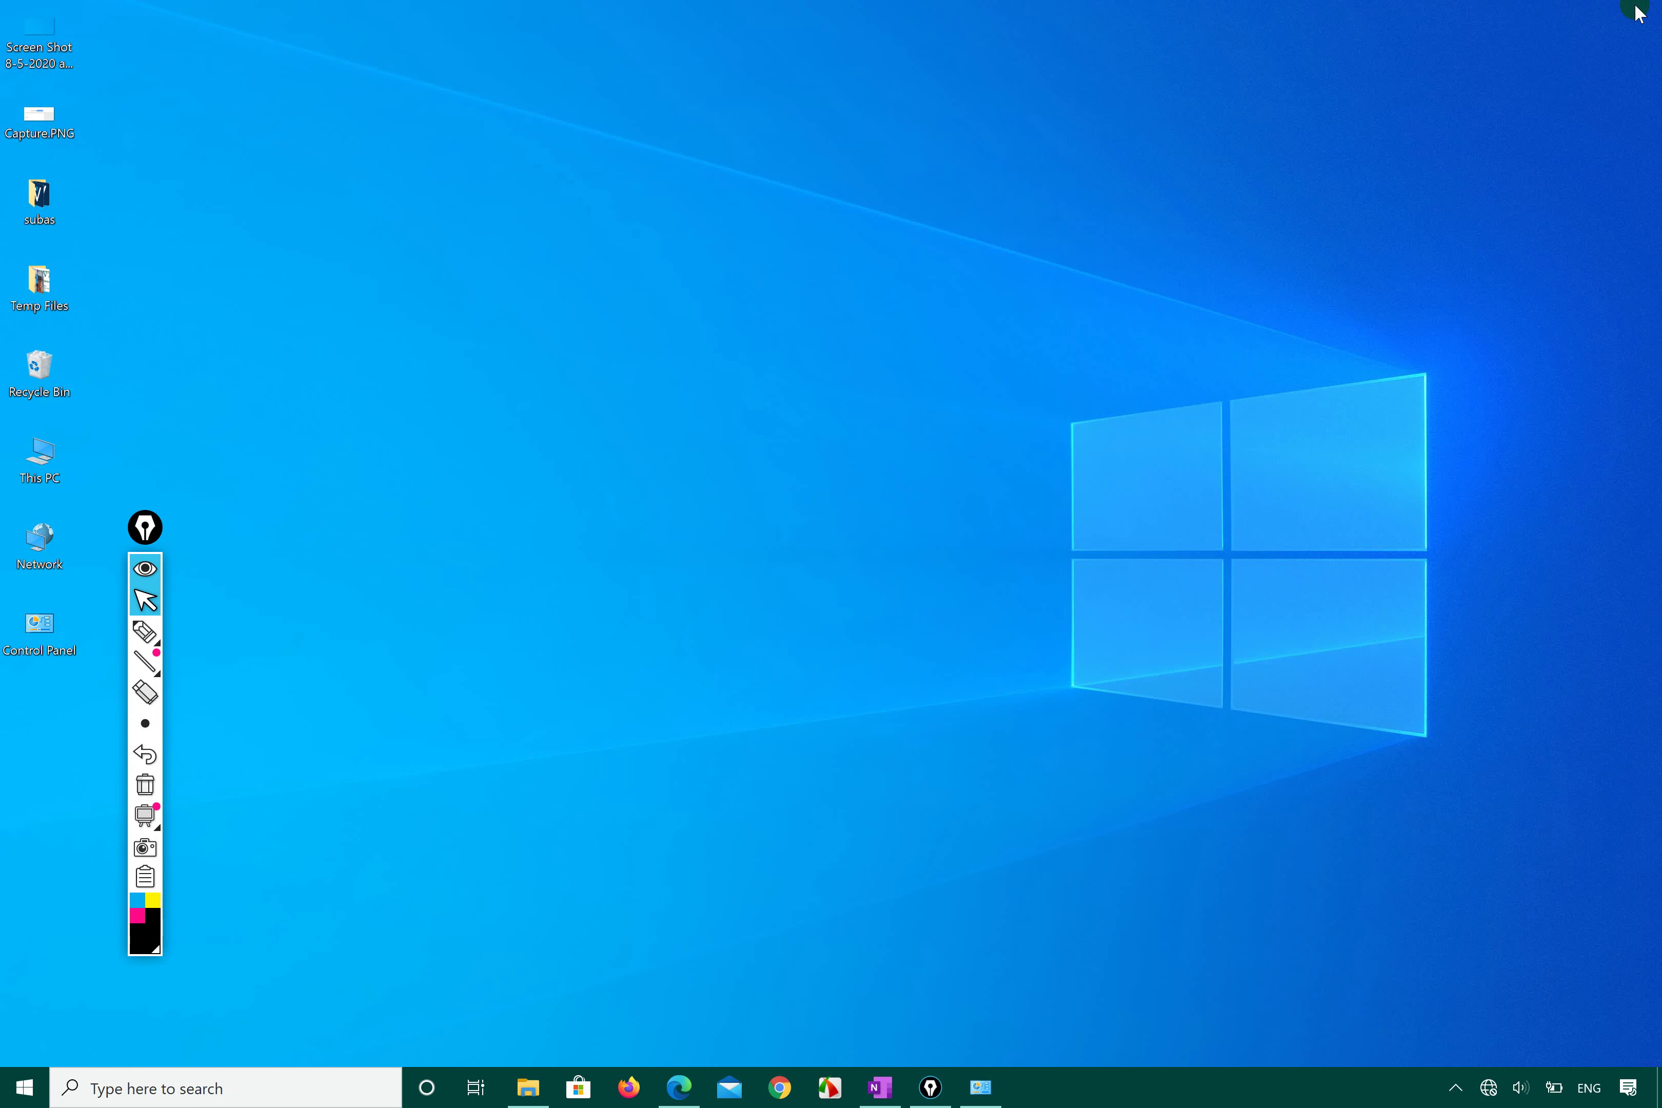
- Open Windows Settings again and go to the System display page
left_click(17, 1093)
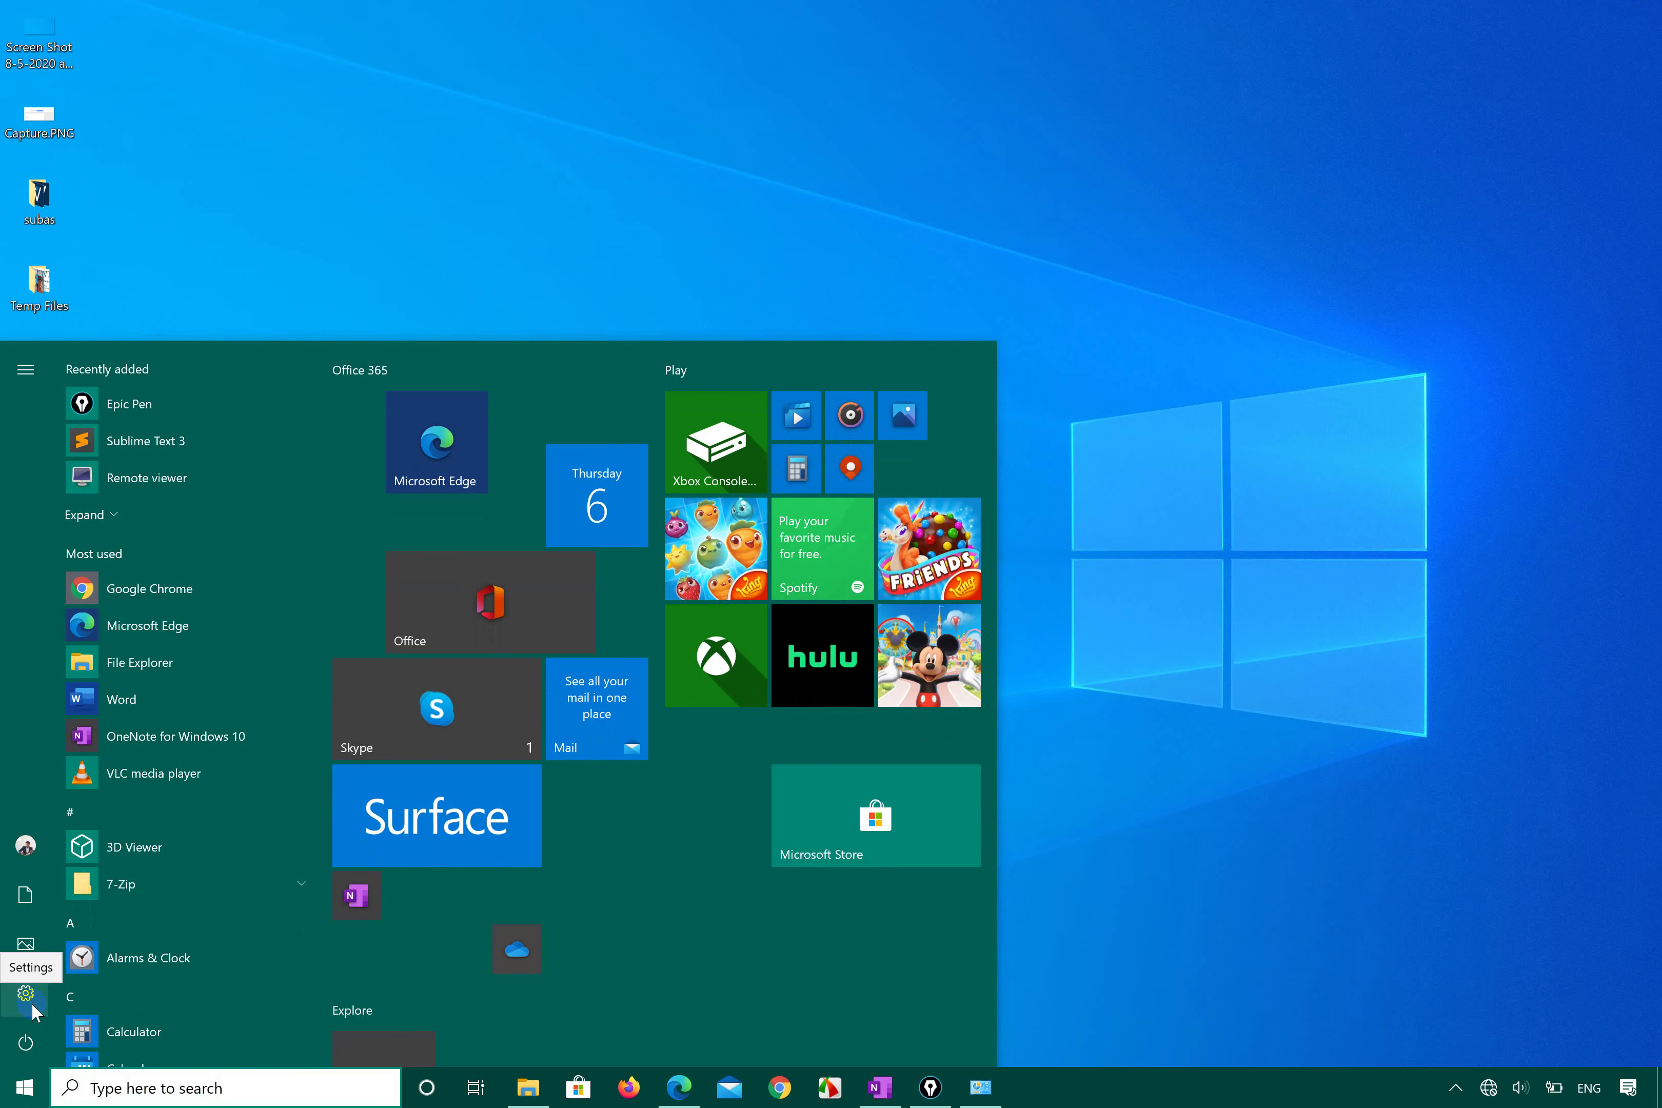
left_click(25, 994)
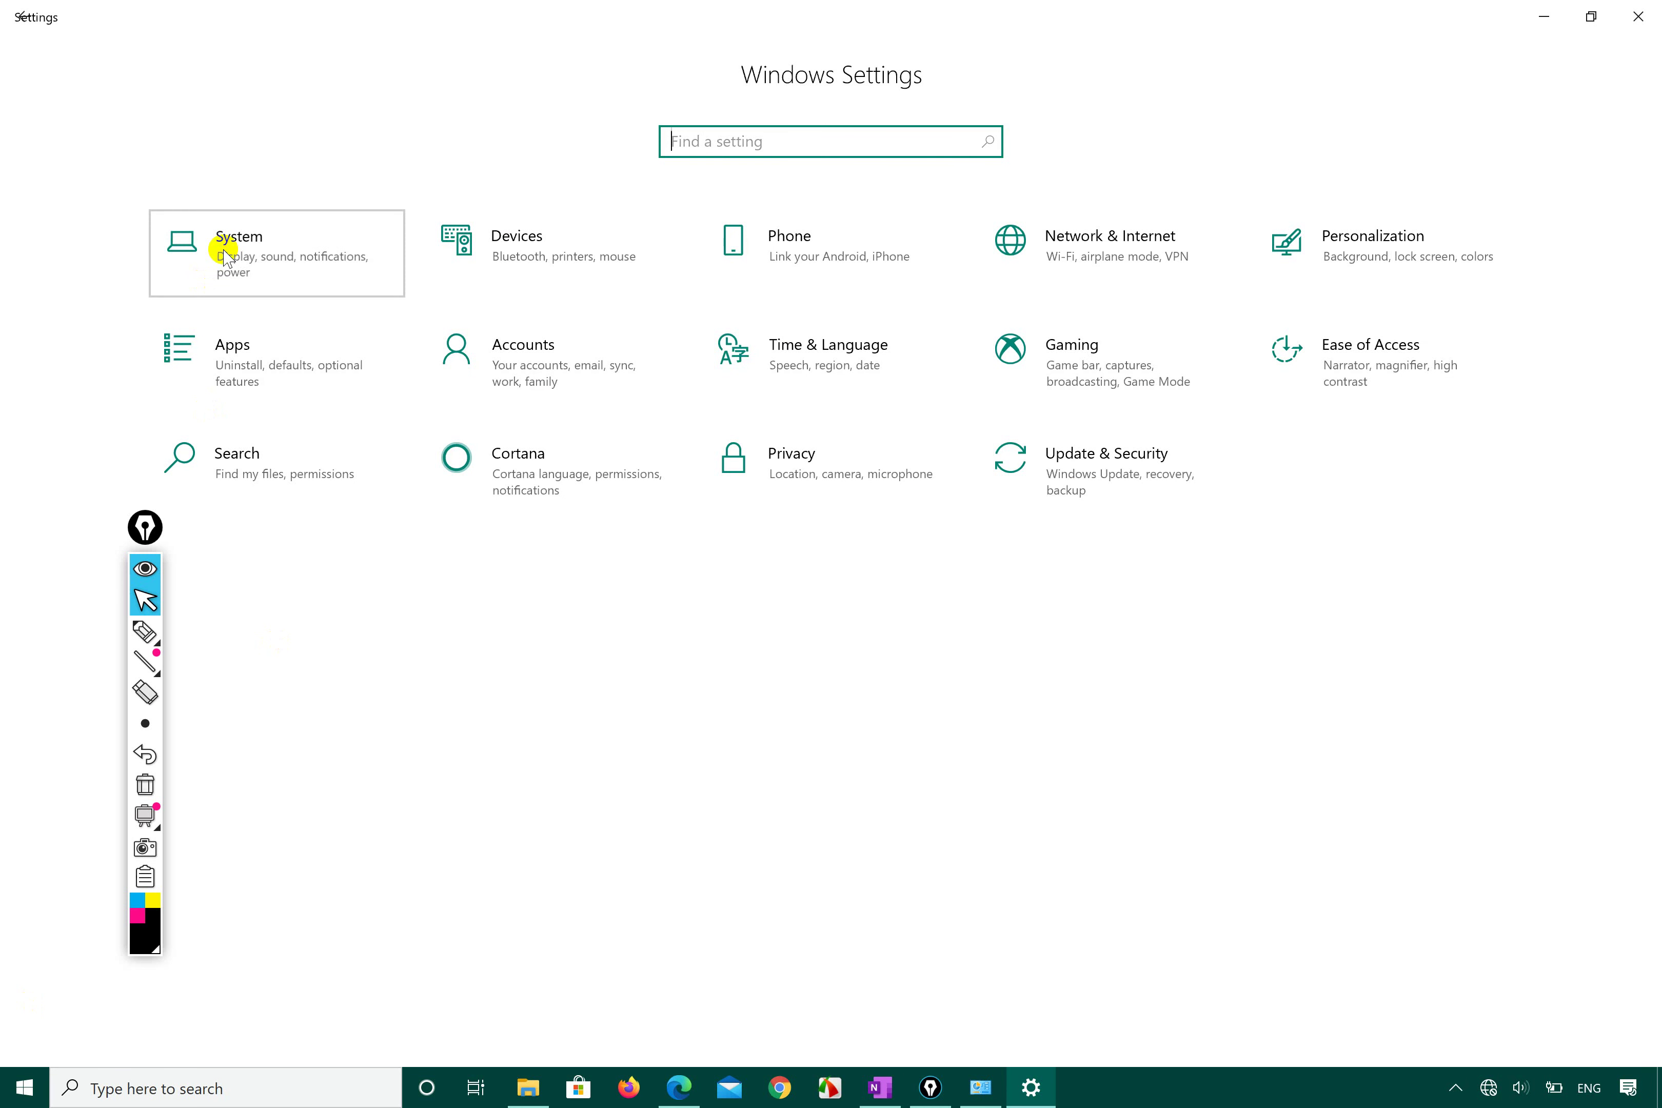
left_click(226, 258)
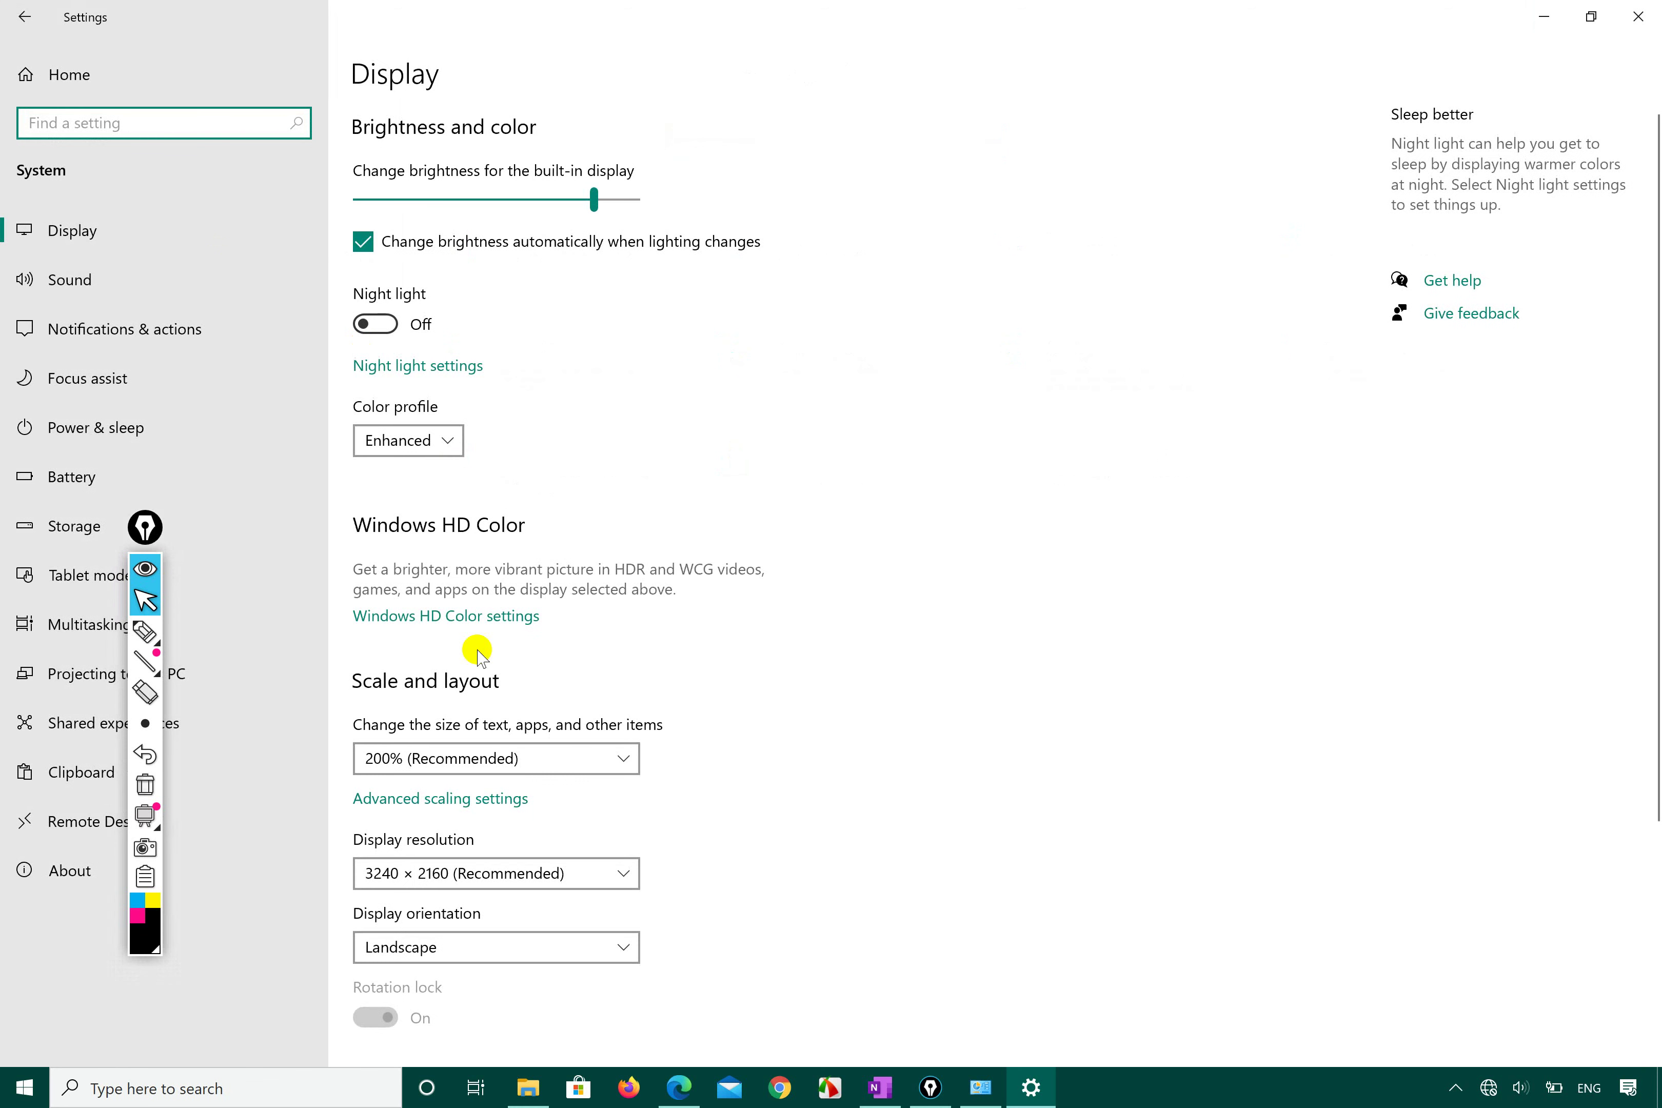
- Set the display resolution to 2560 × 2048 and keep the change
scroll(475, 649, "down", 2)
left_click(527, 716)
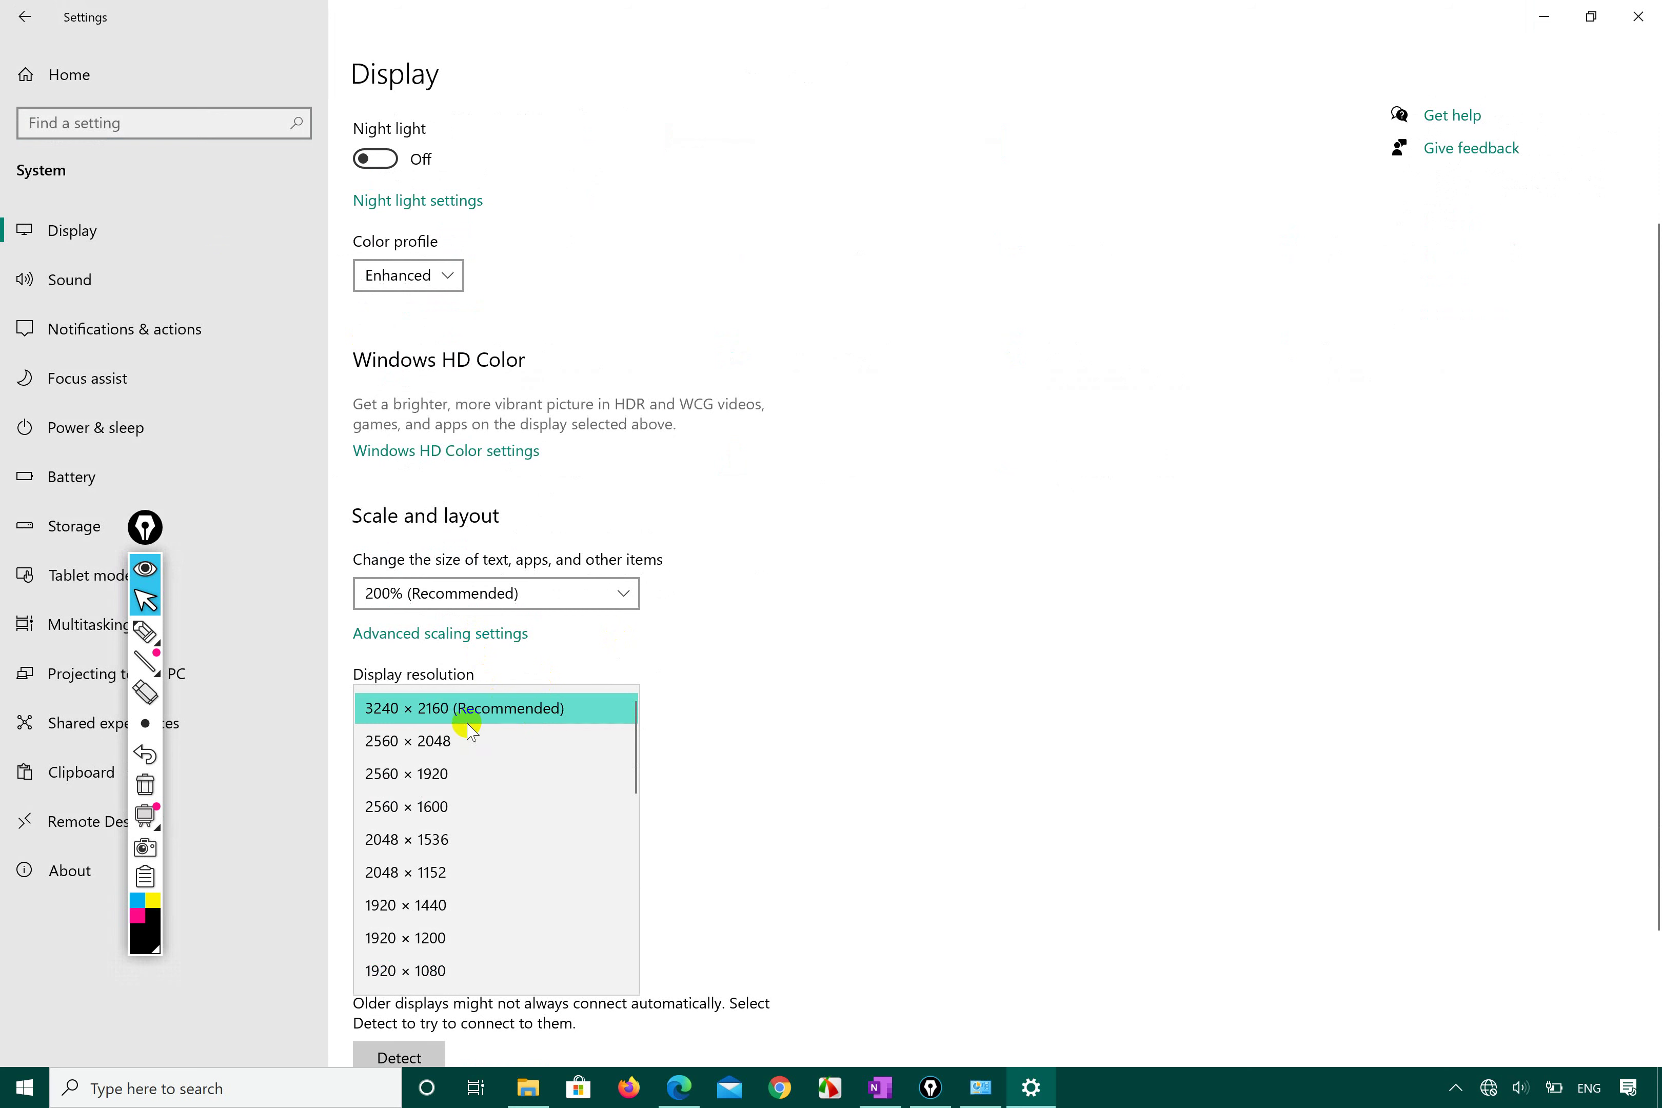
left_click(437, 743)
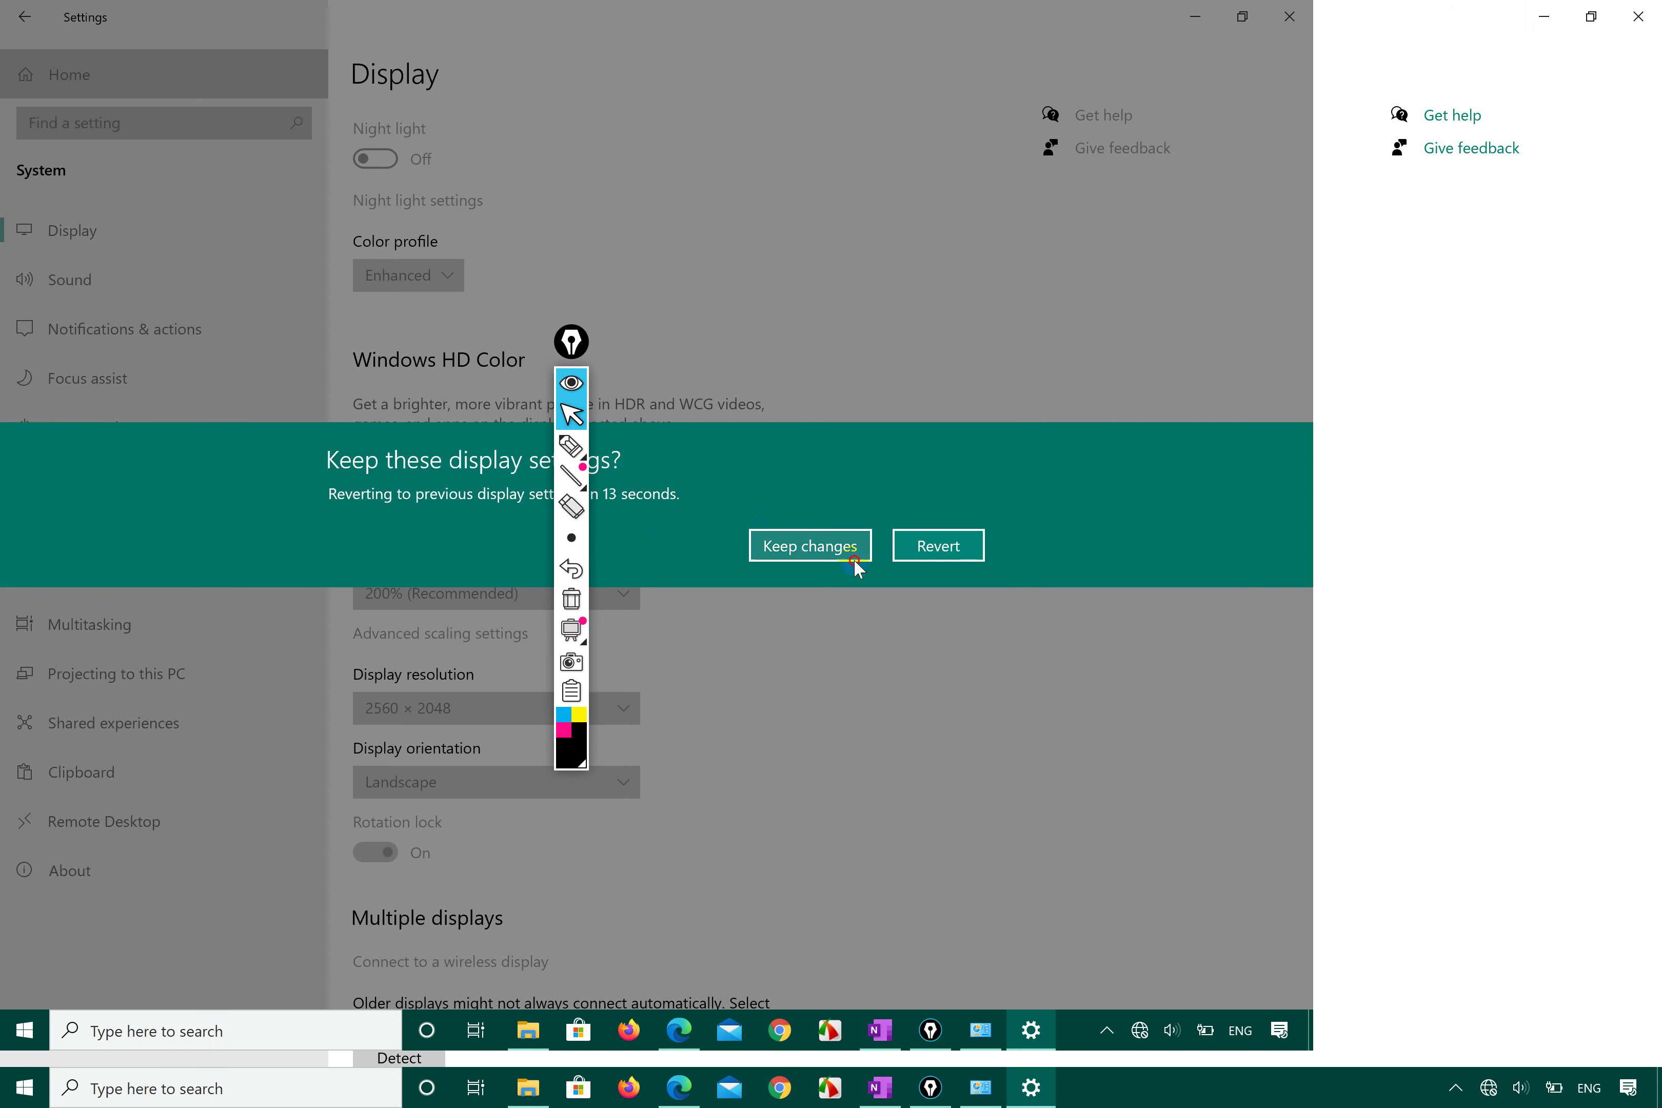
left_click(855, 564)
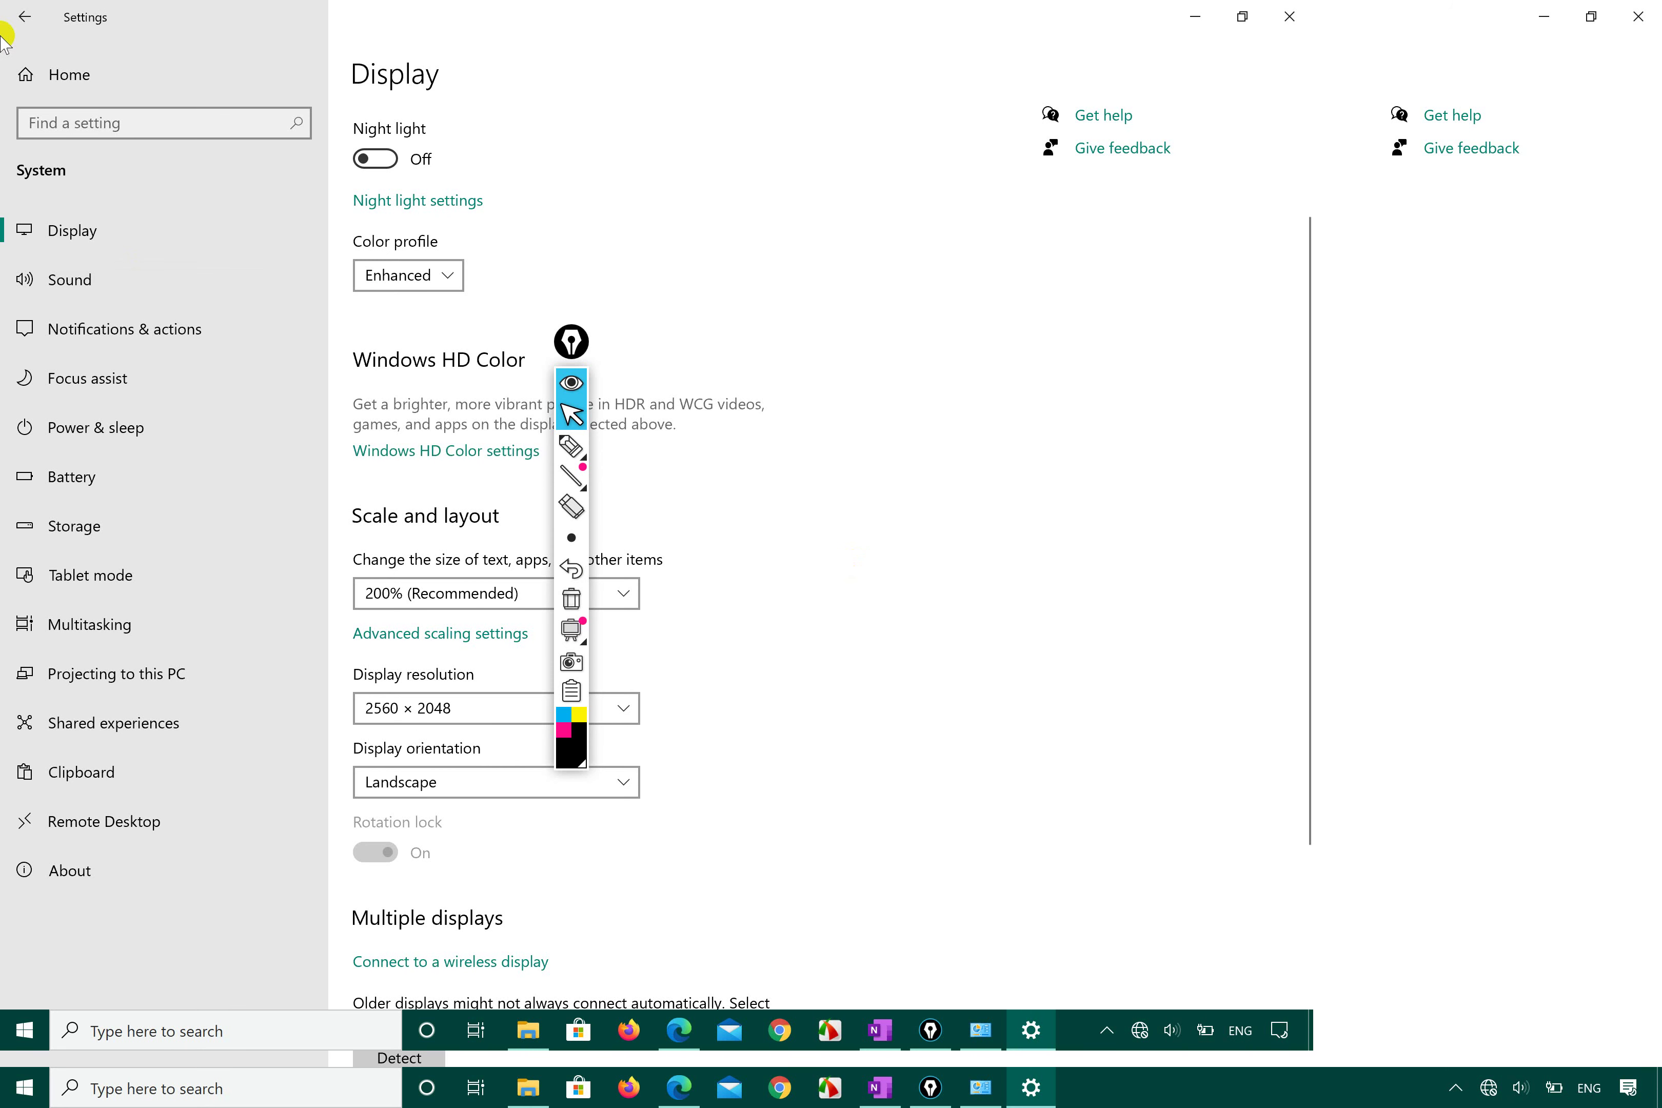
- Look through the text and app scaling options without changing them, and set and keep a display resolution of 2560 × 1920
left_click(440, 608)
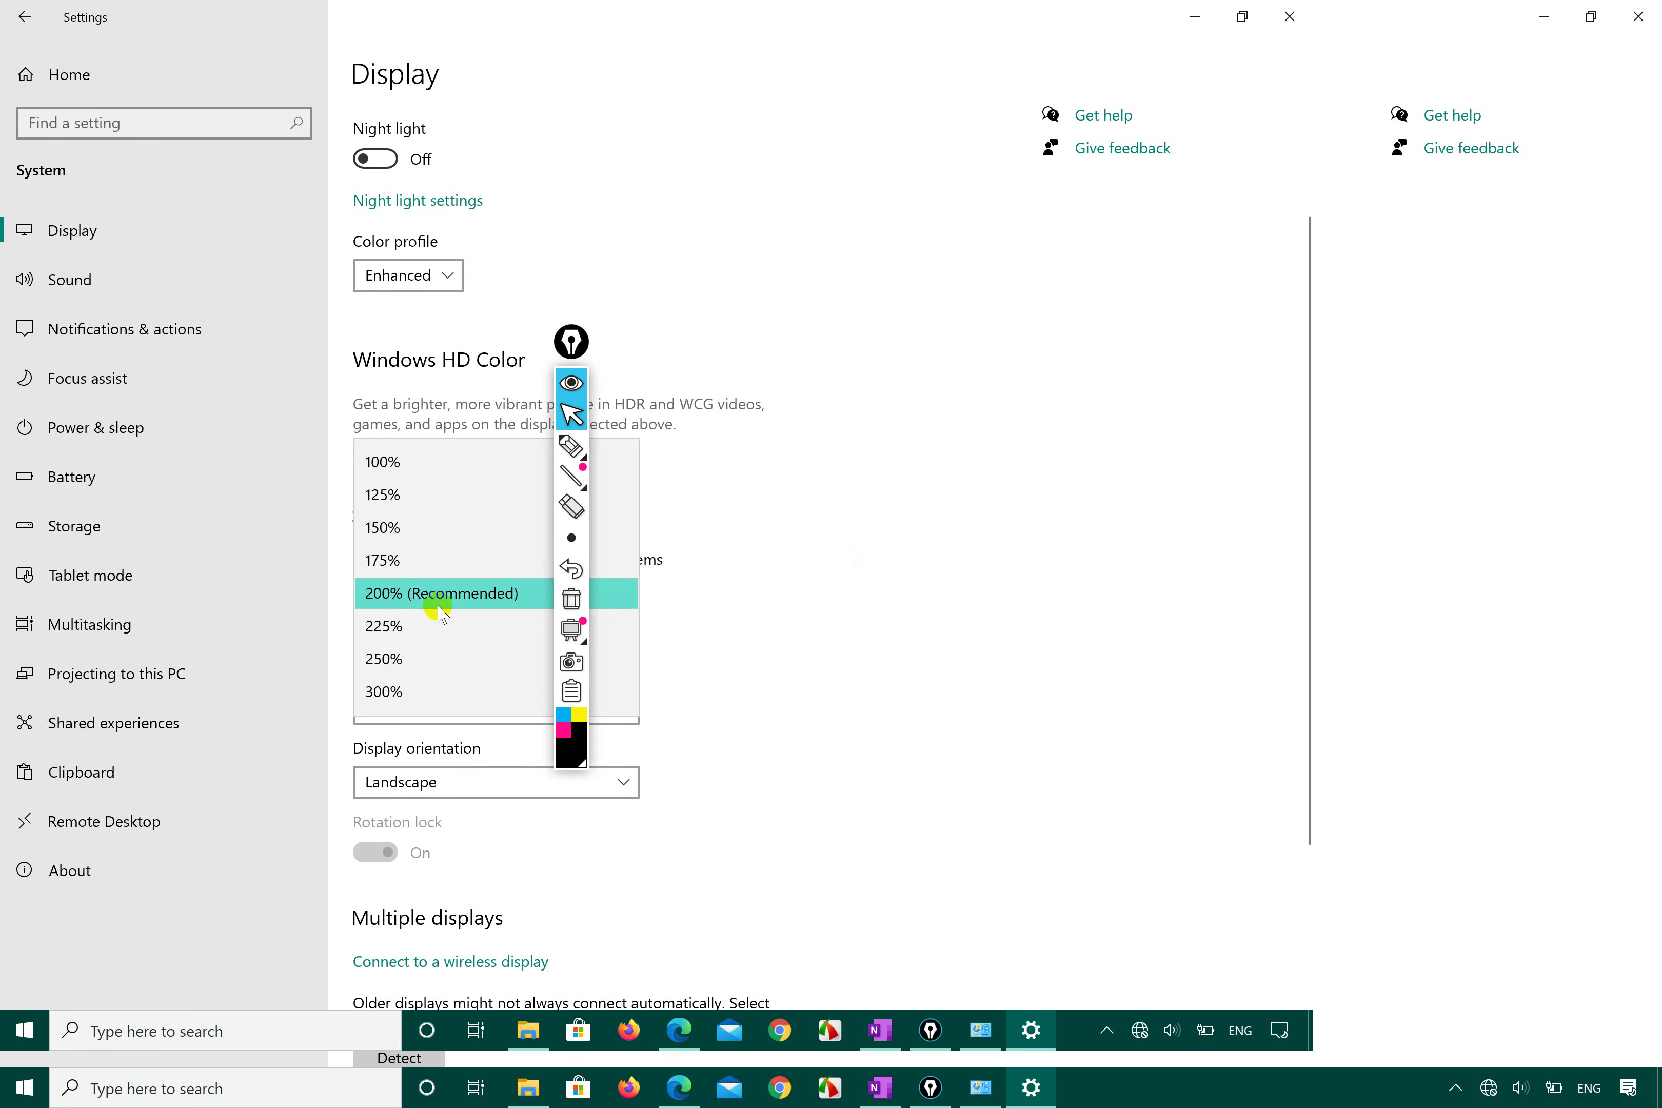
left_click(891, 558)
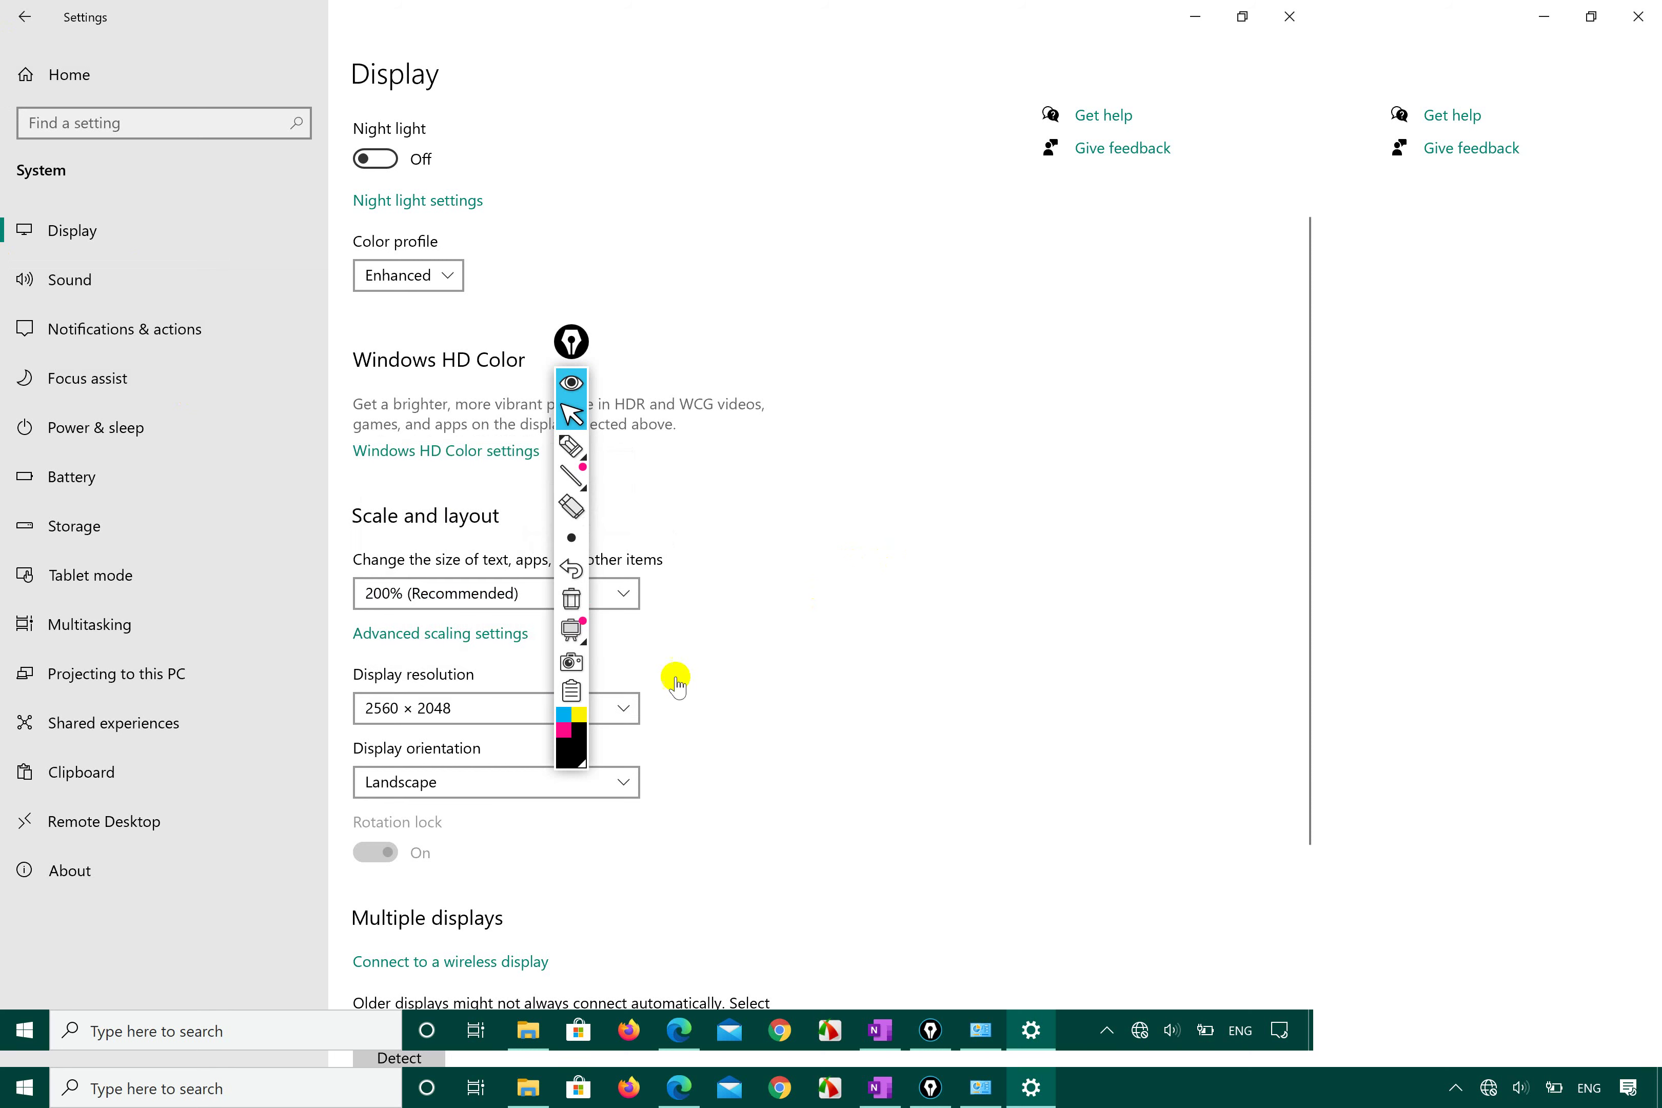
left_click(456, 709)
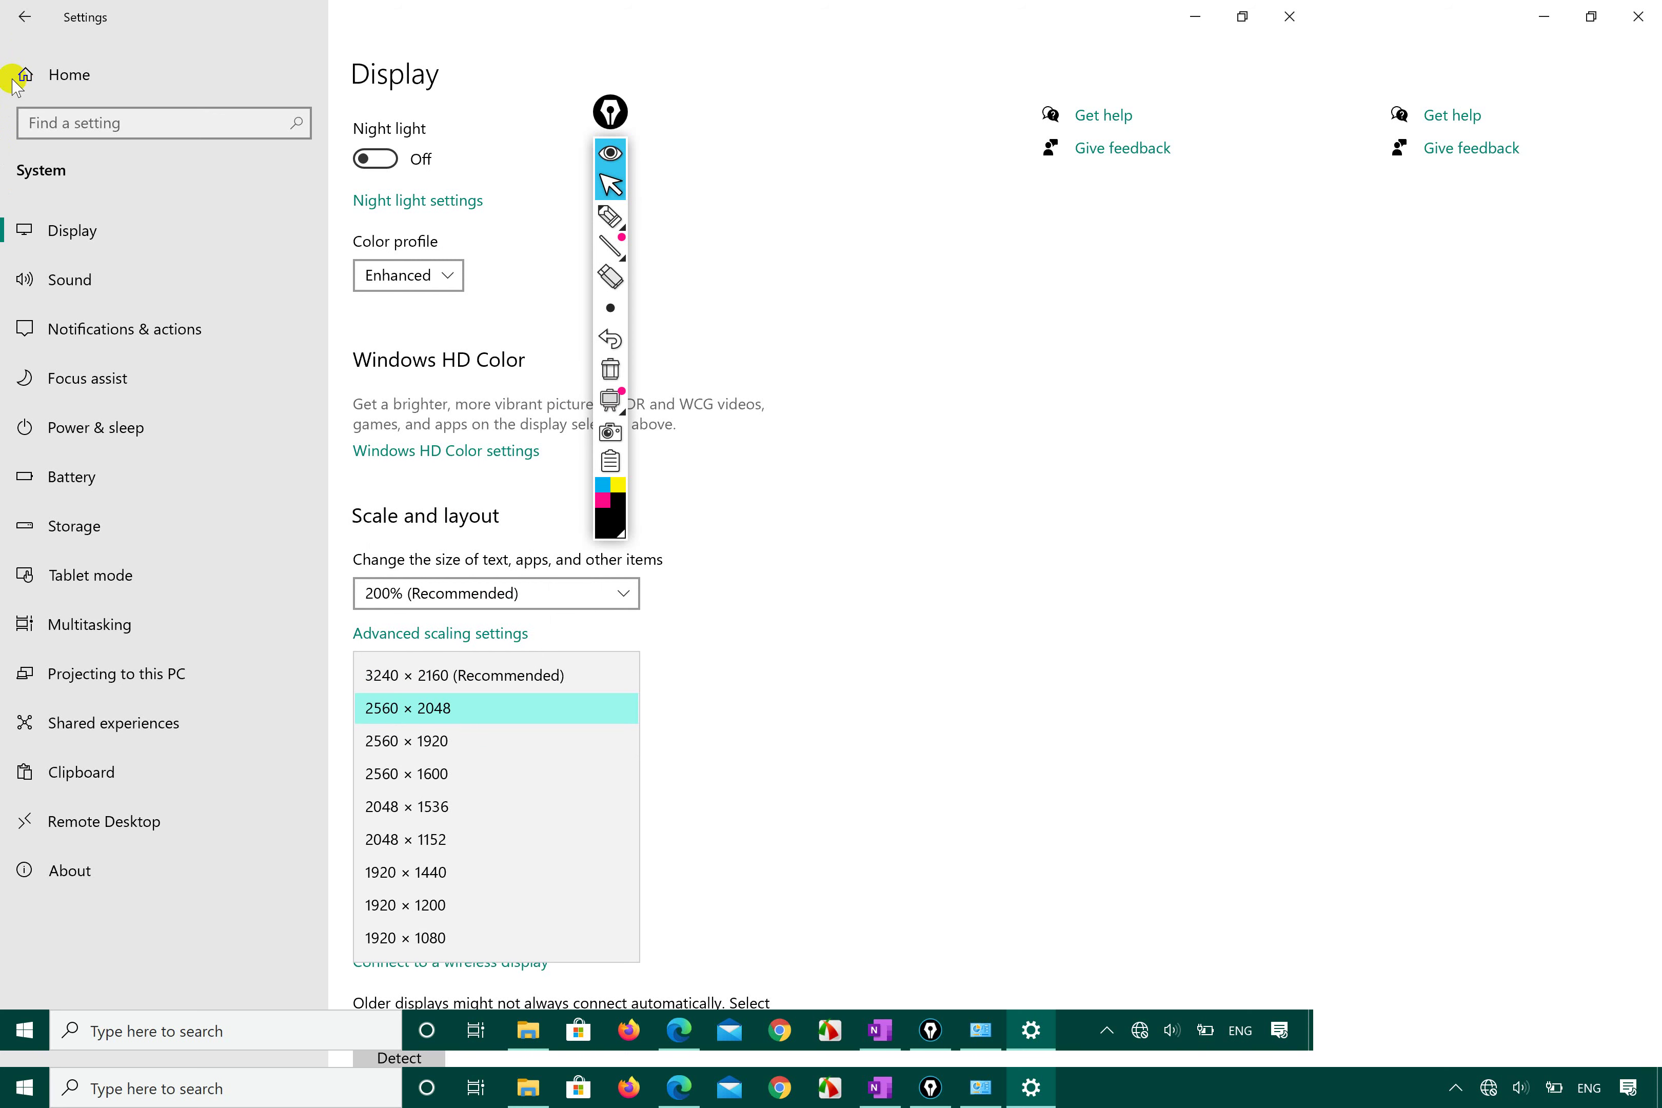
left_click(409, 743)
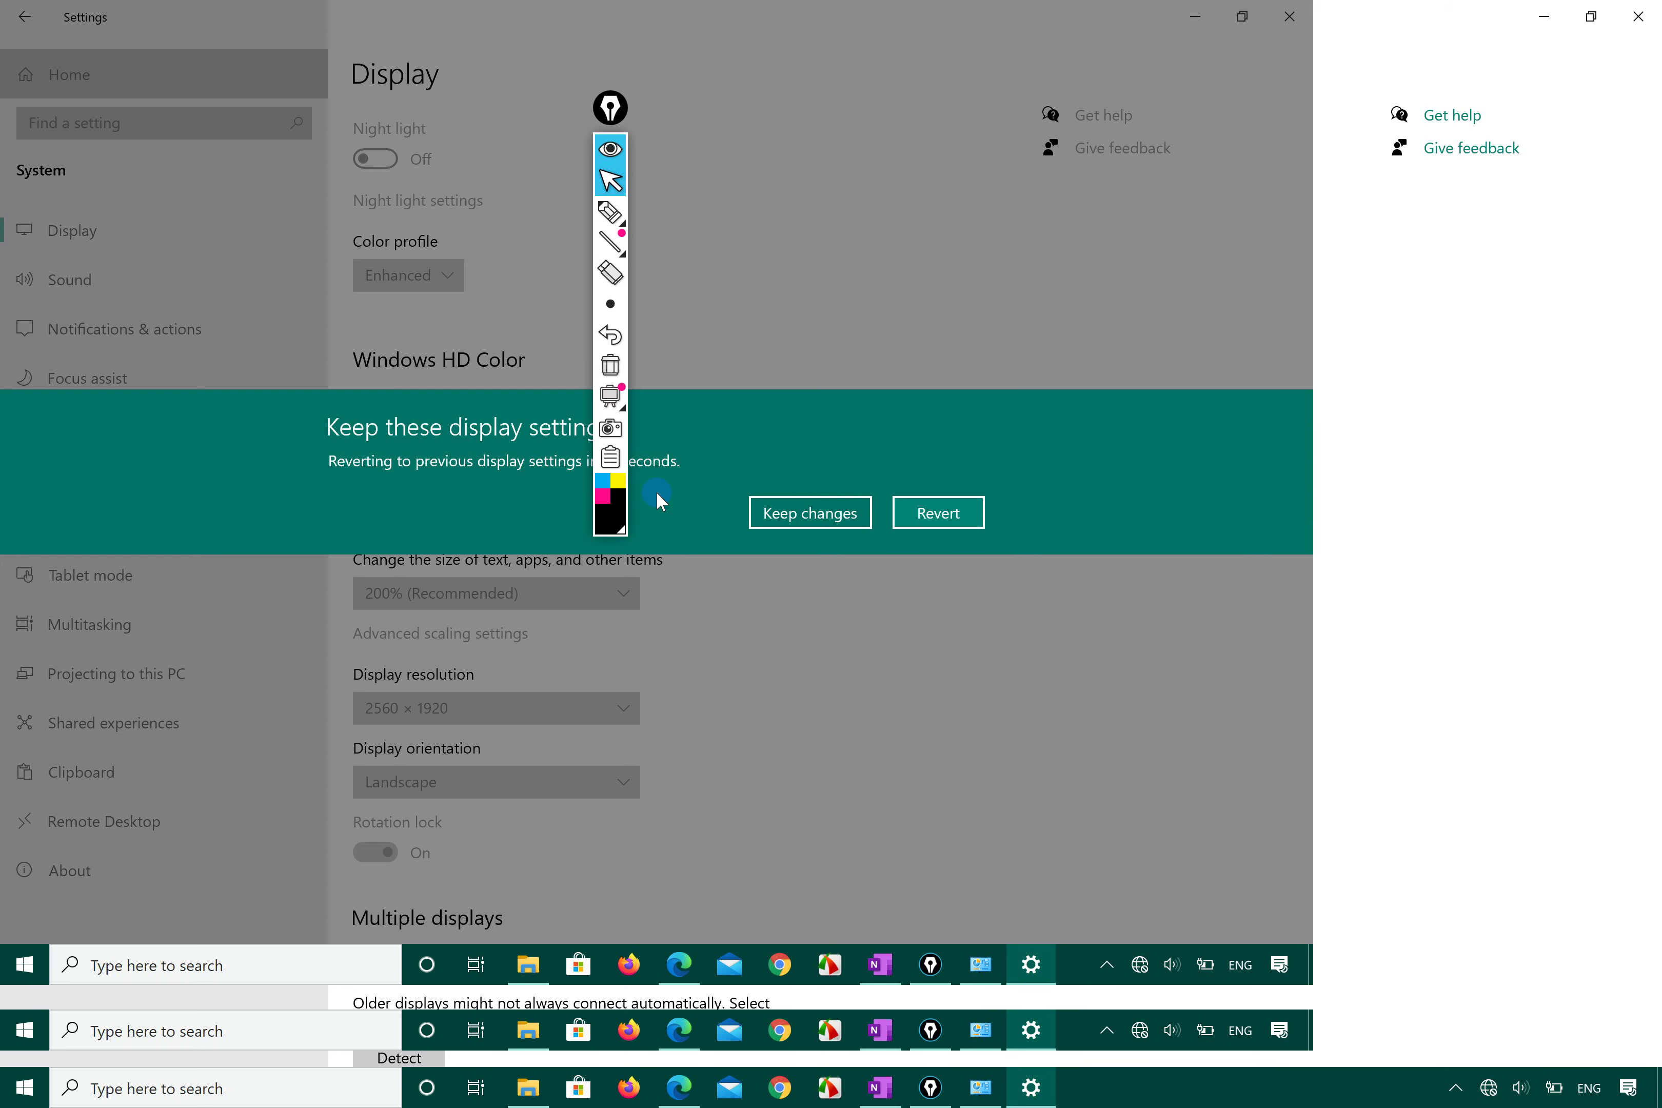
left_click(808, 516)
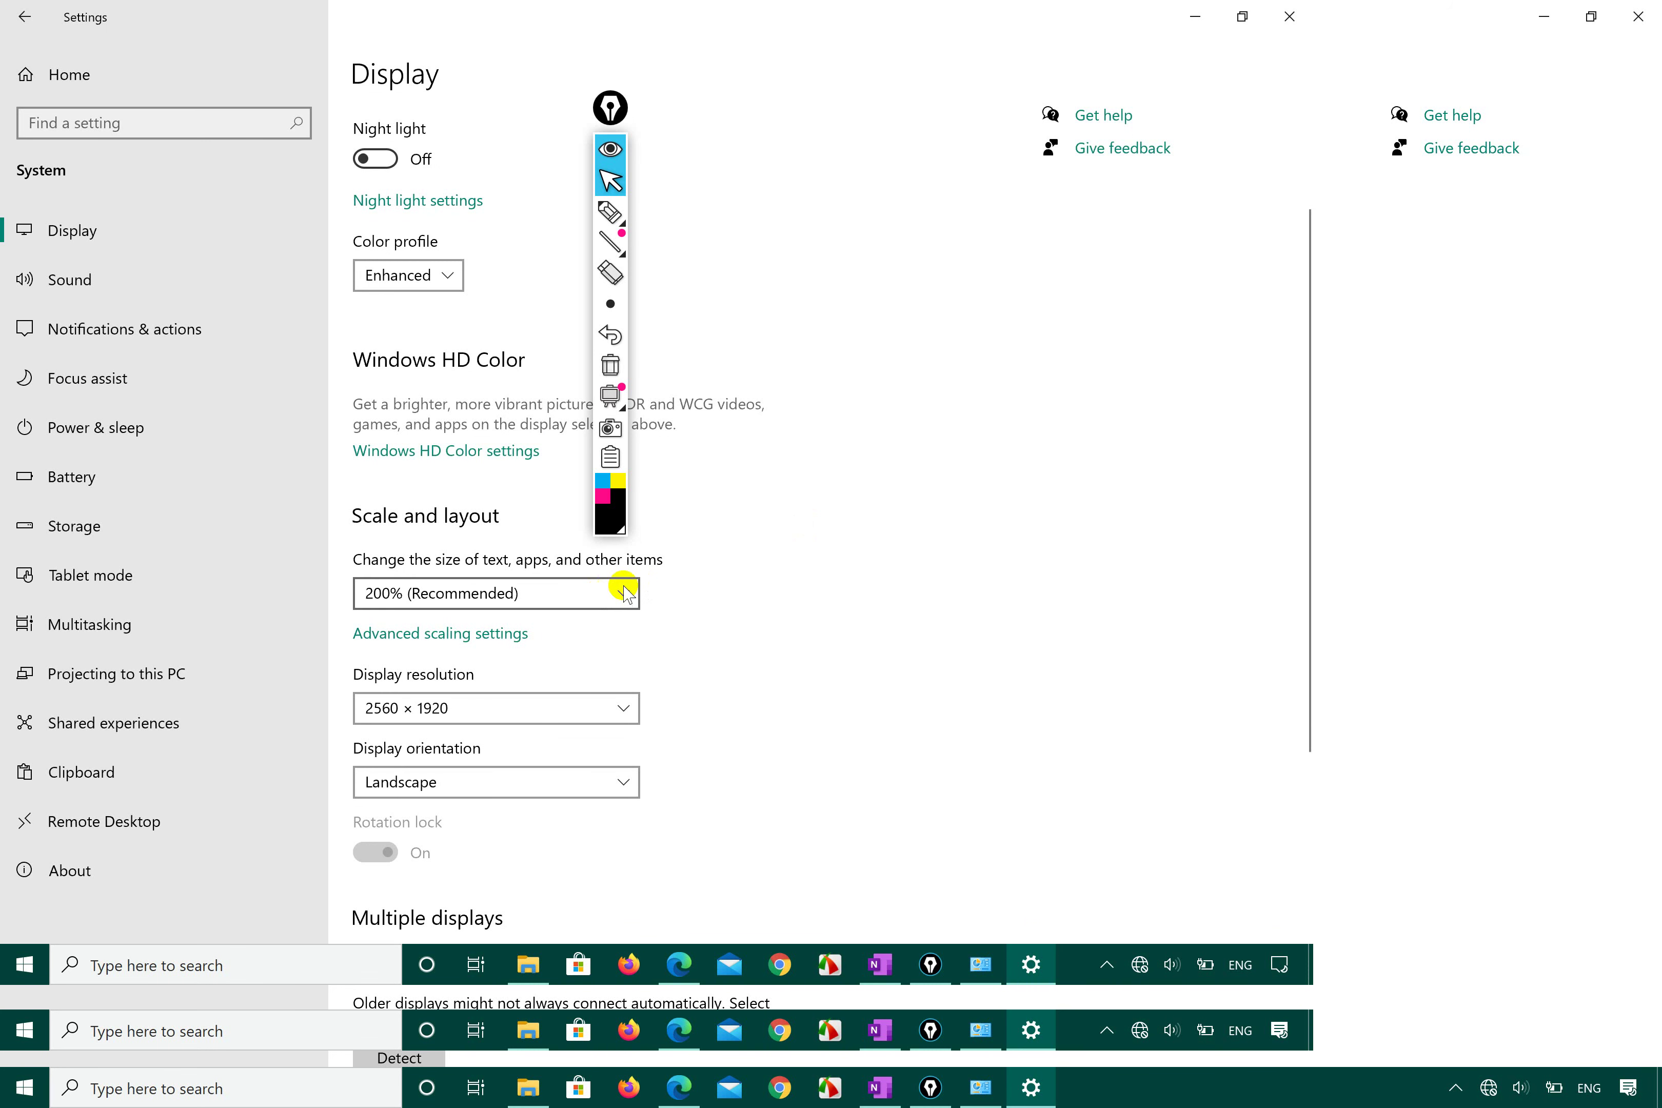
- Set the display resolution to the recommended 3240 × 2160 and keep the change
left_click(622, 706)
left_click(622, 708)
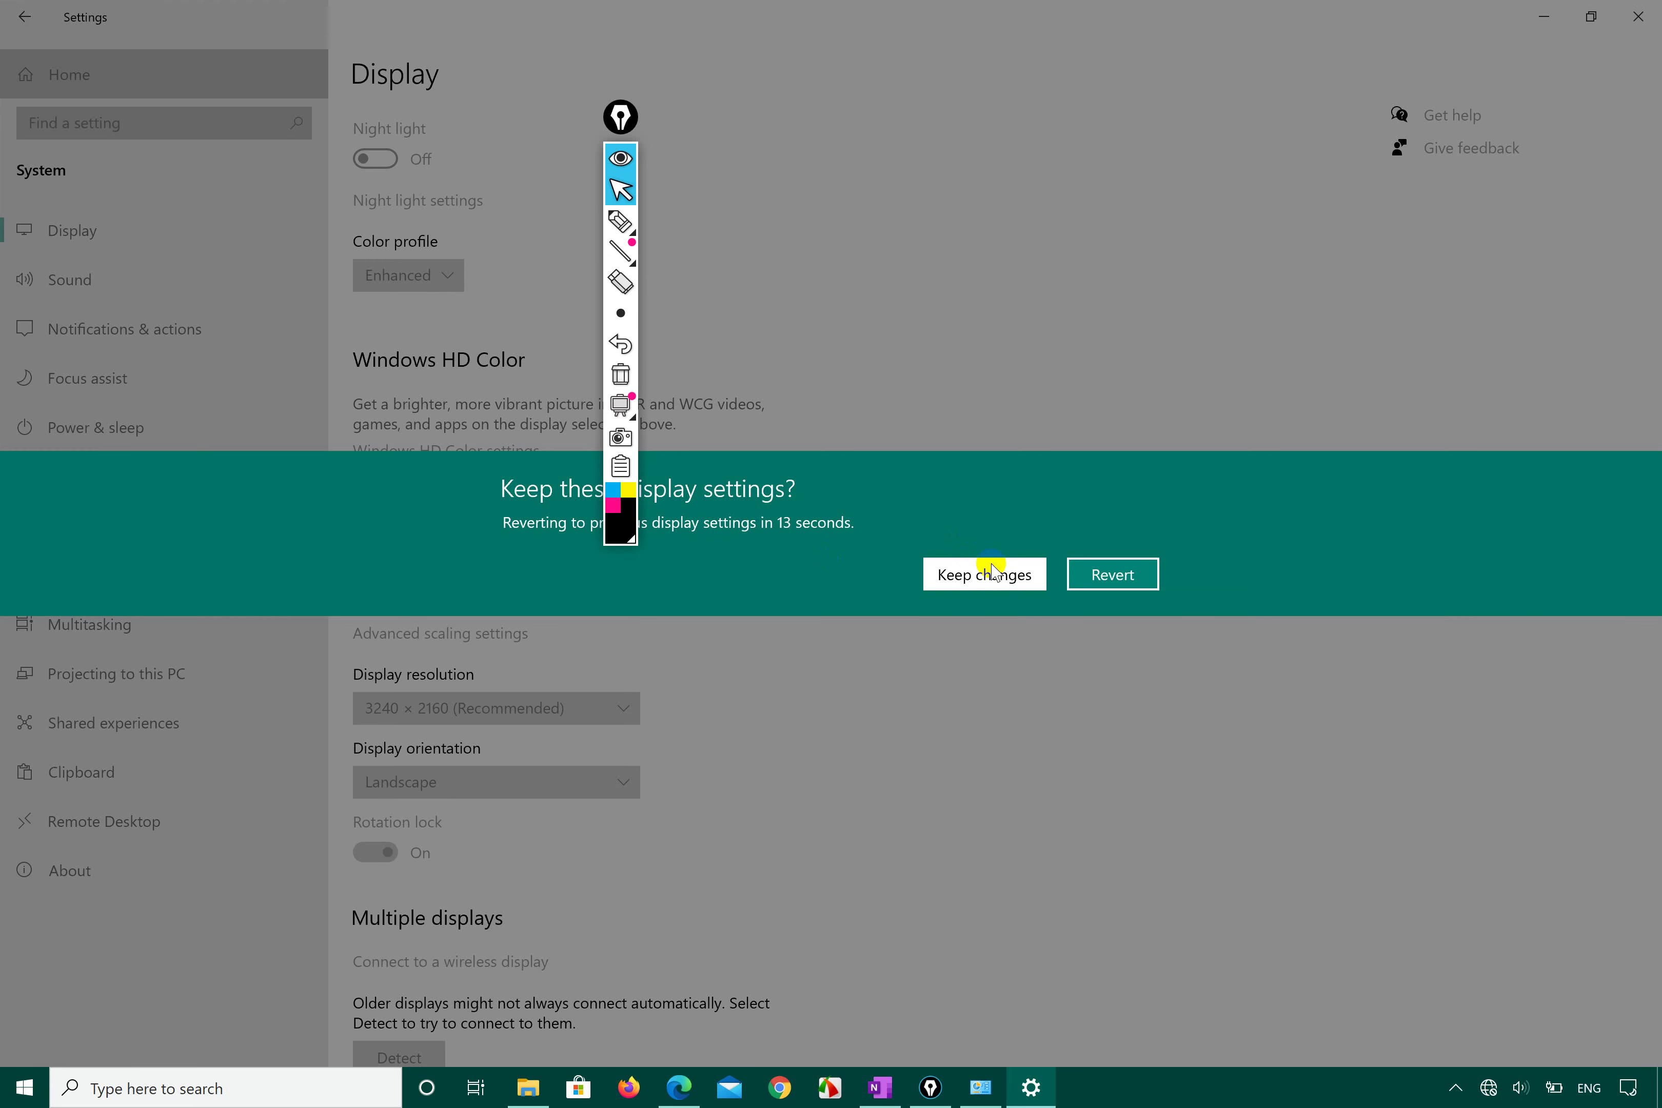
left_click(983, 574)
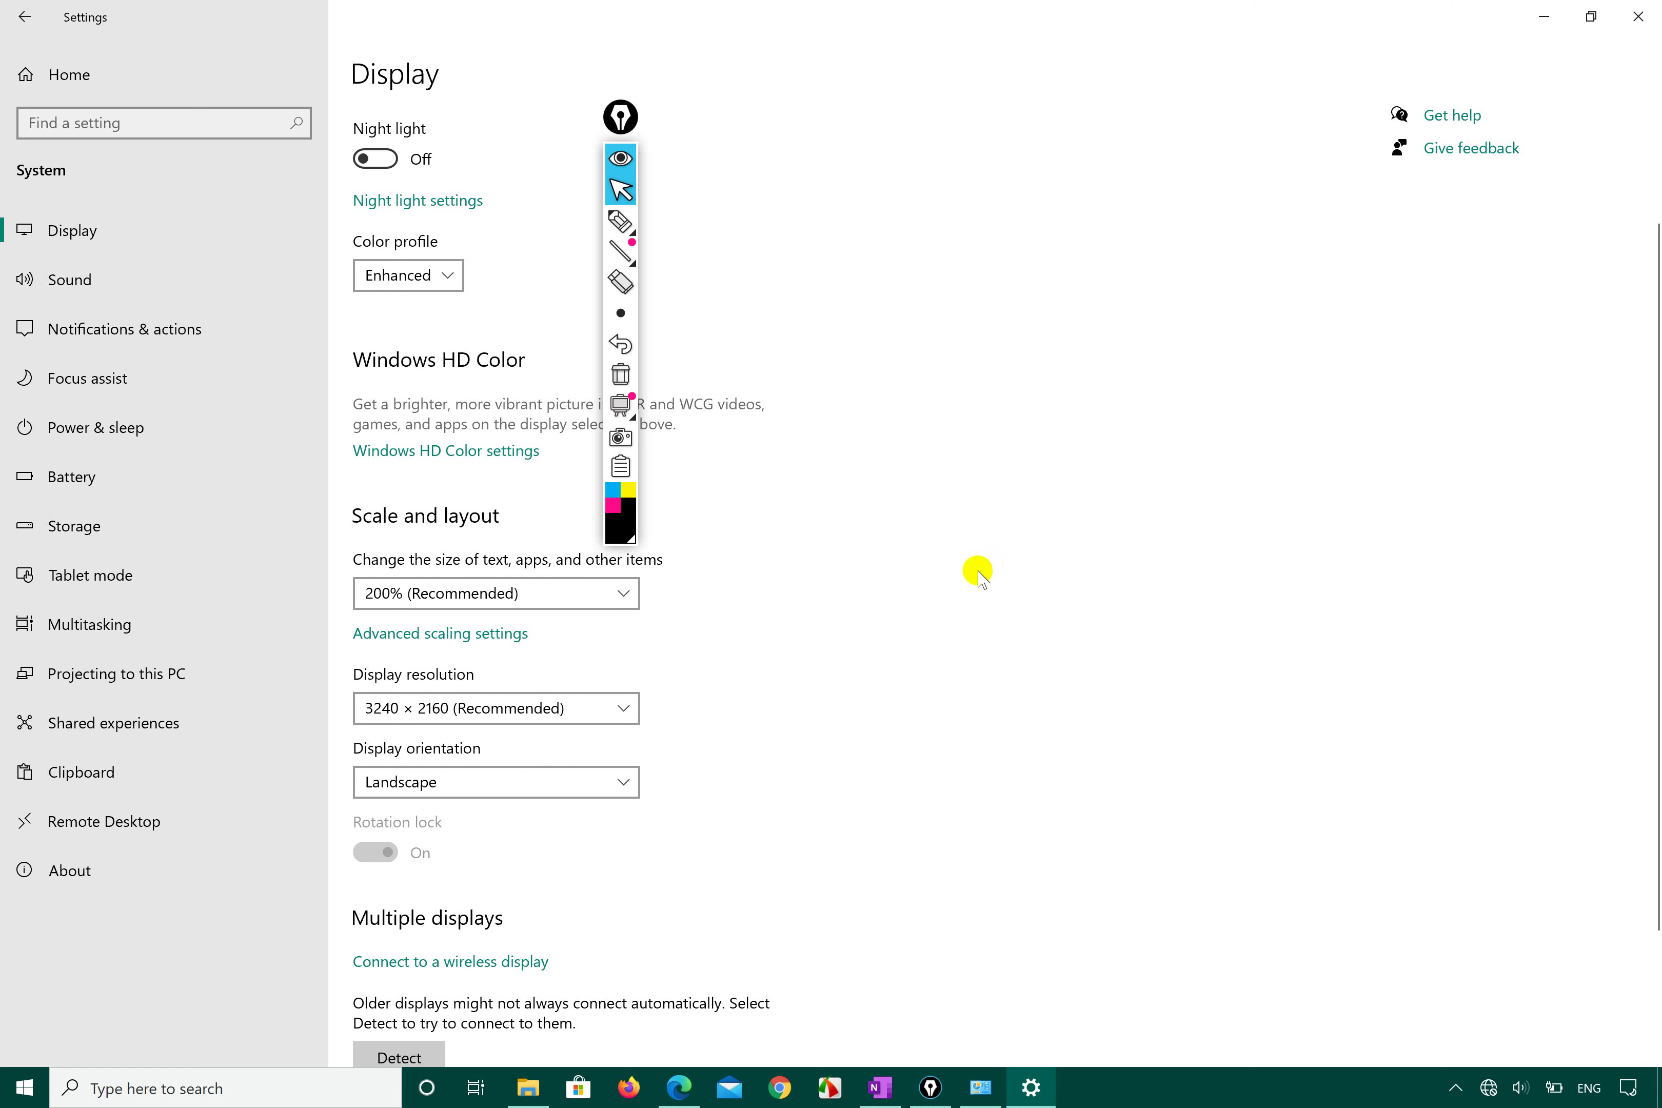
- Try a much lower display resolution from further down the resolution list, and revert to the previous display settings
left_click(628, 706)
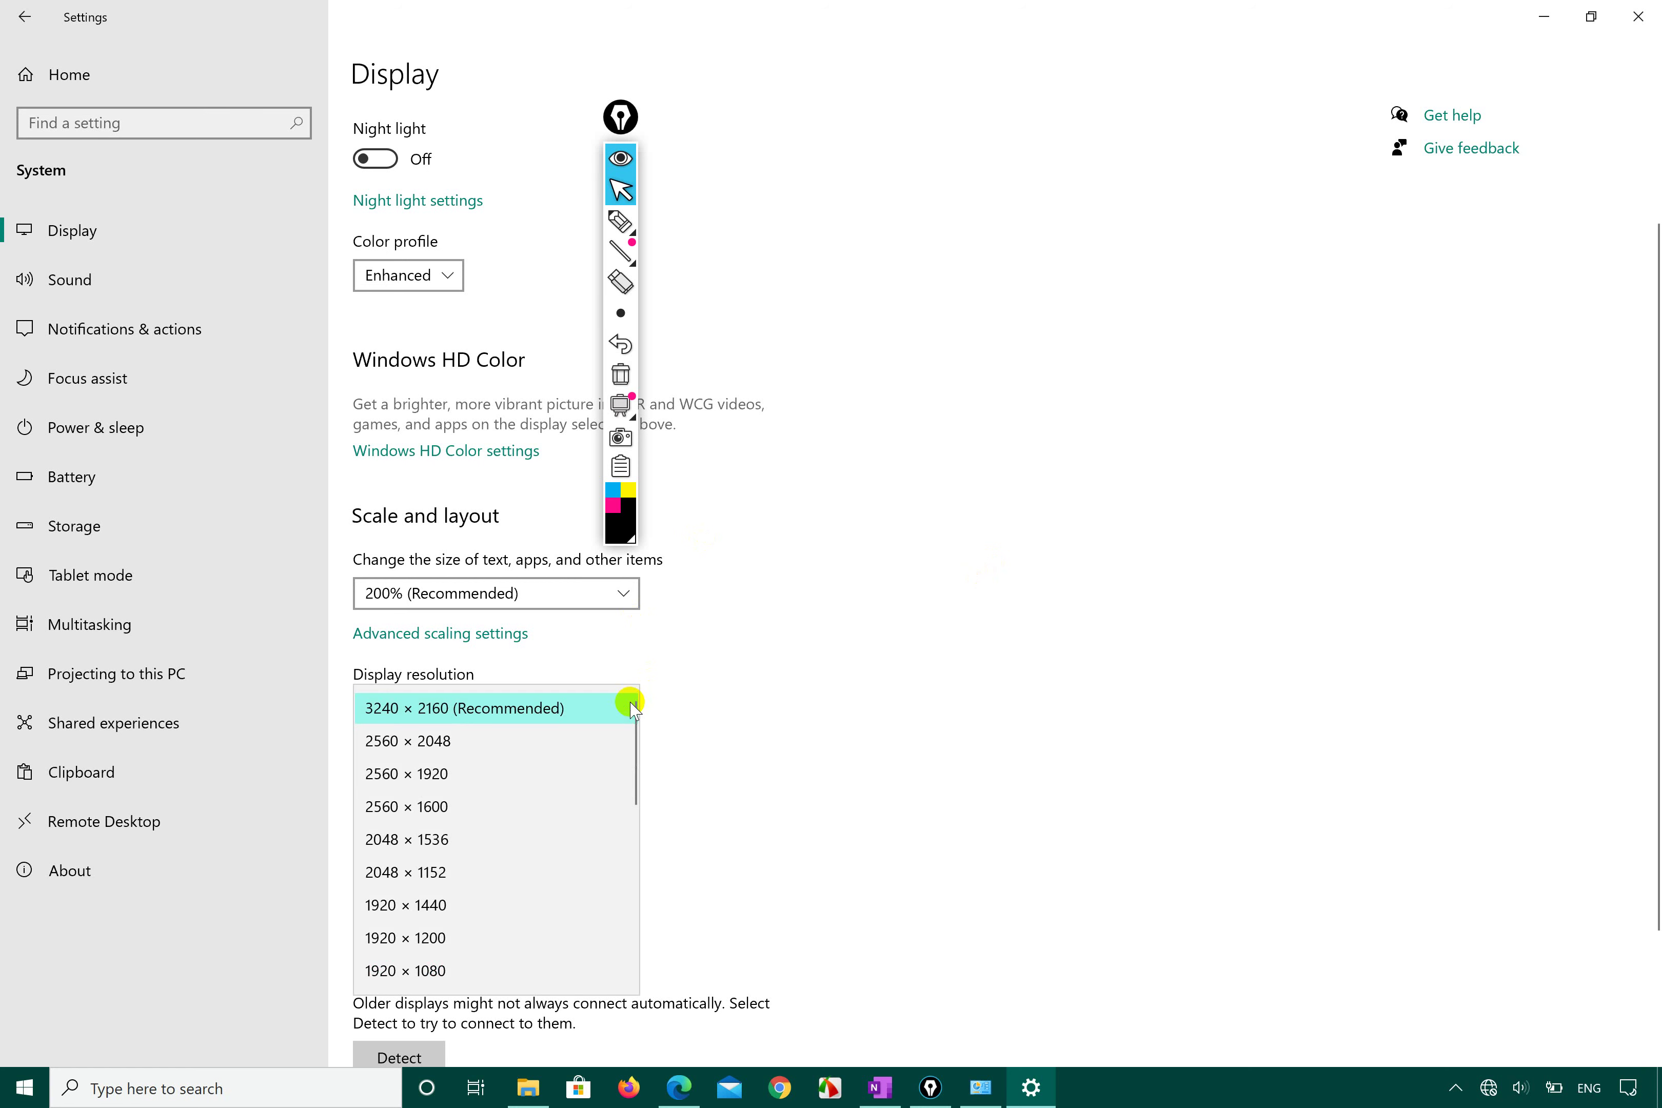
scroll(551, 868, "down", 4)
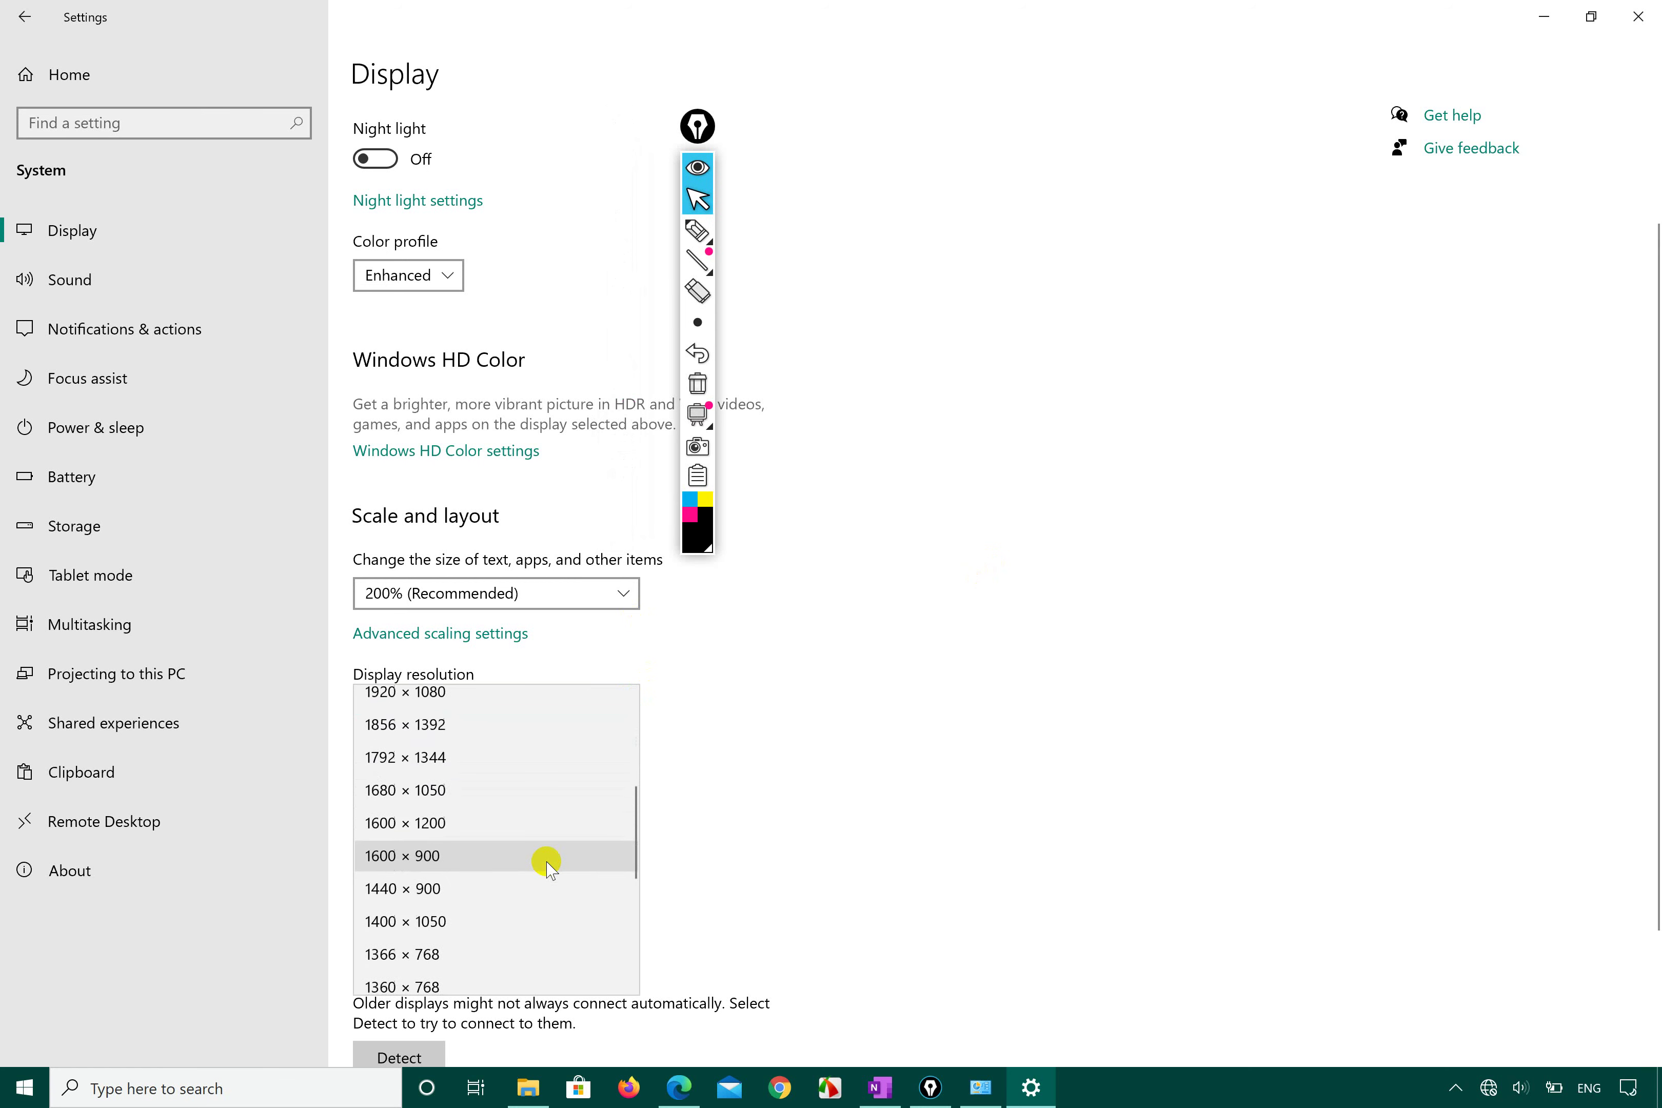
scroll(551, 869, "down", 1)
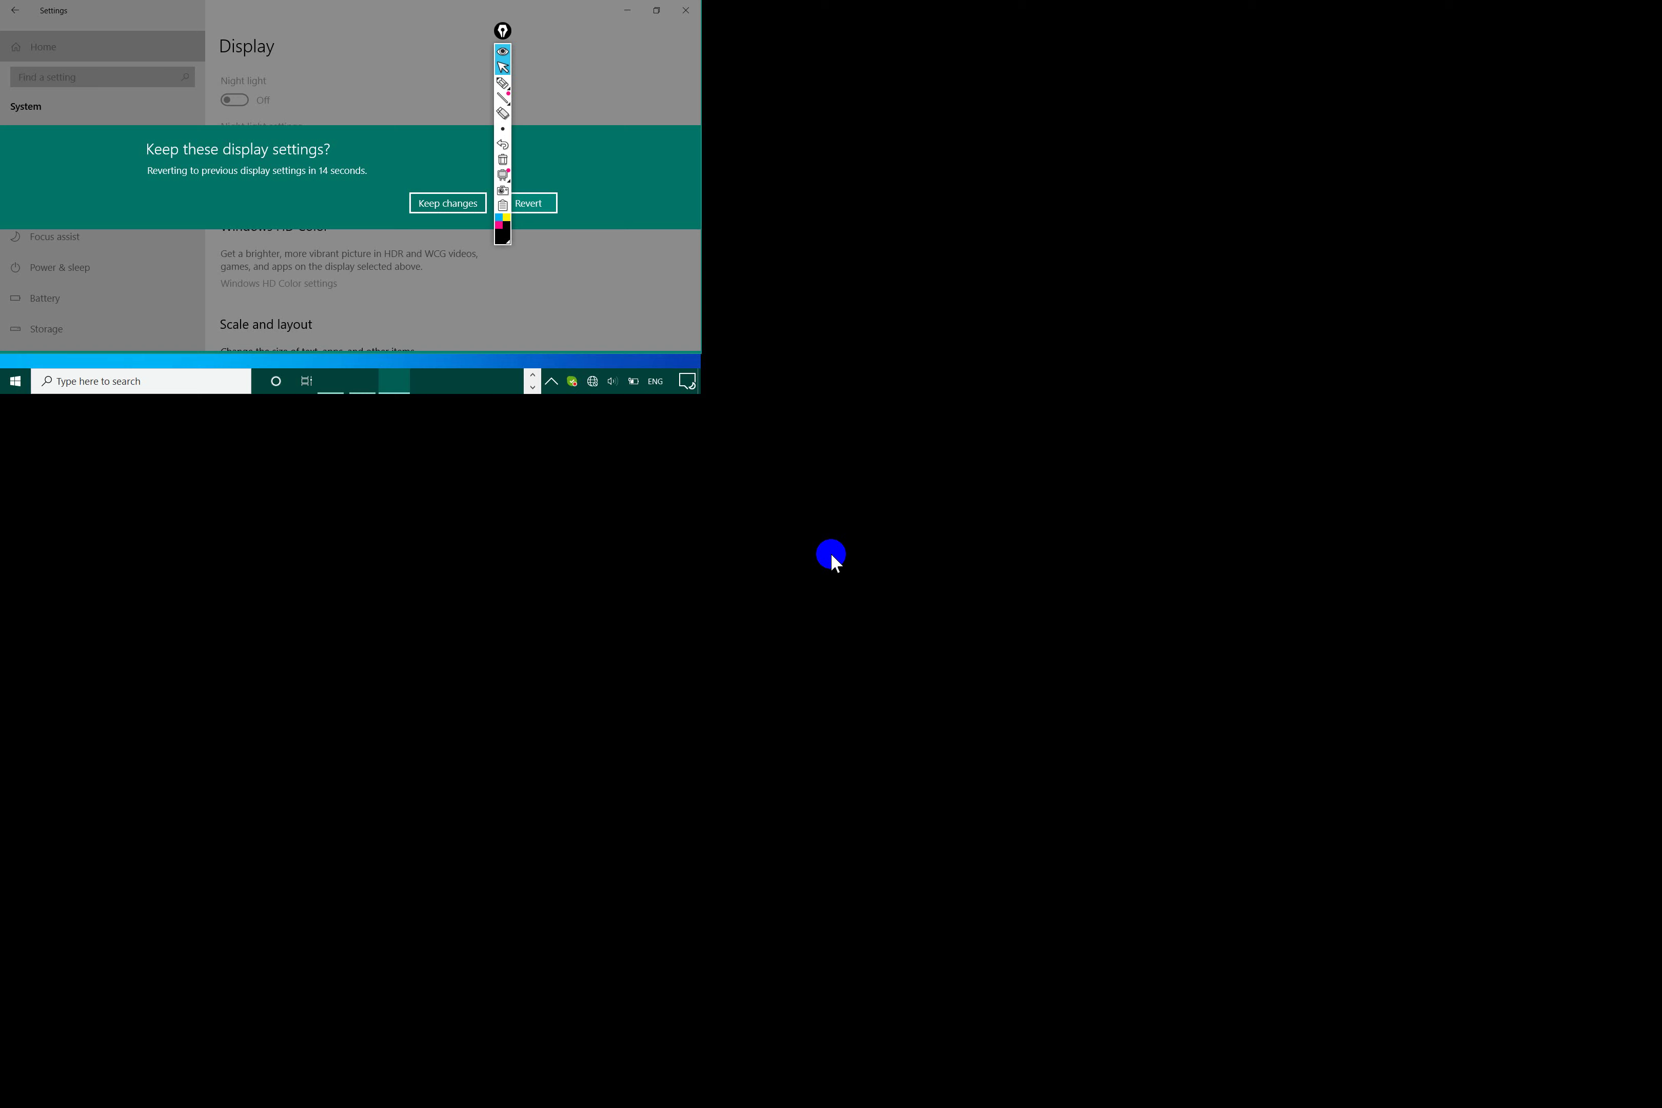
left_click(832, 556)
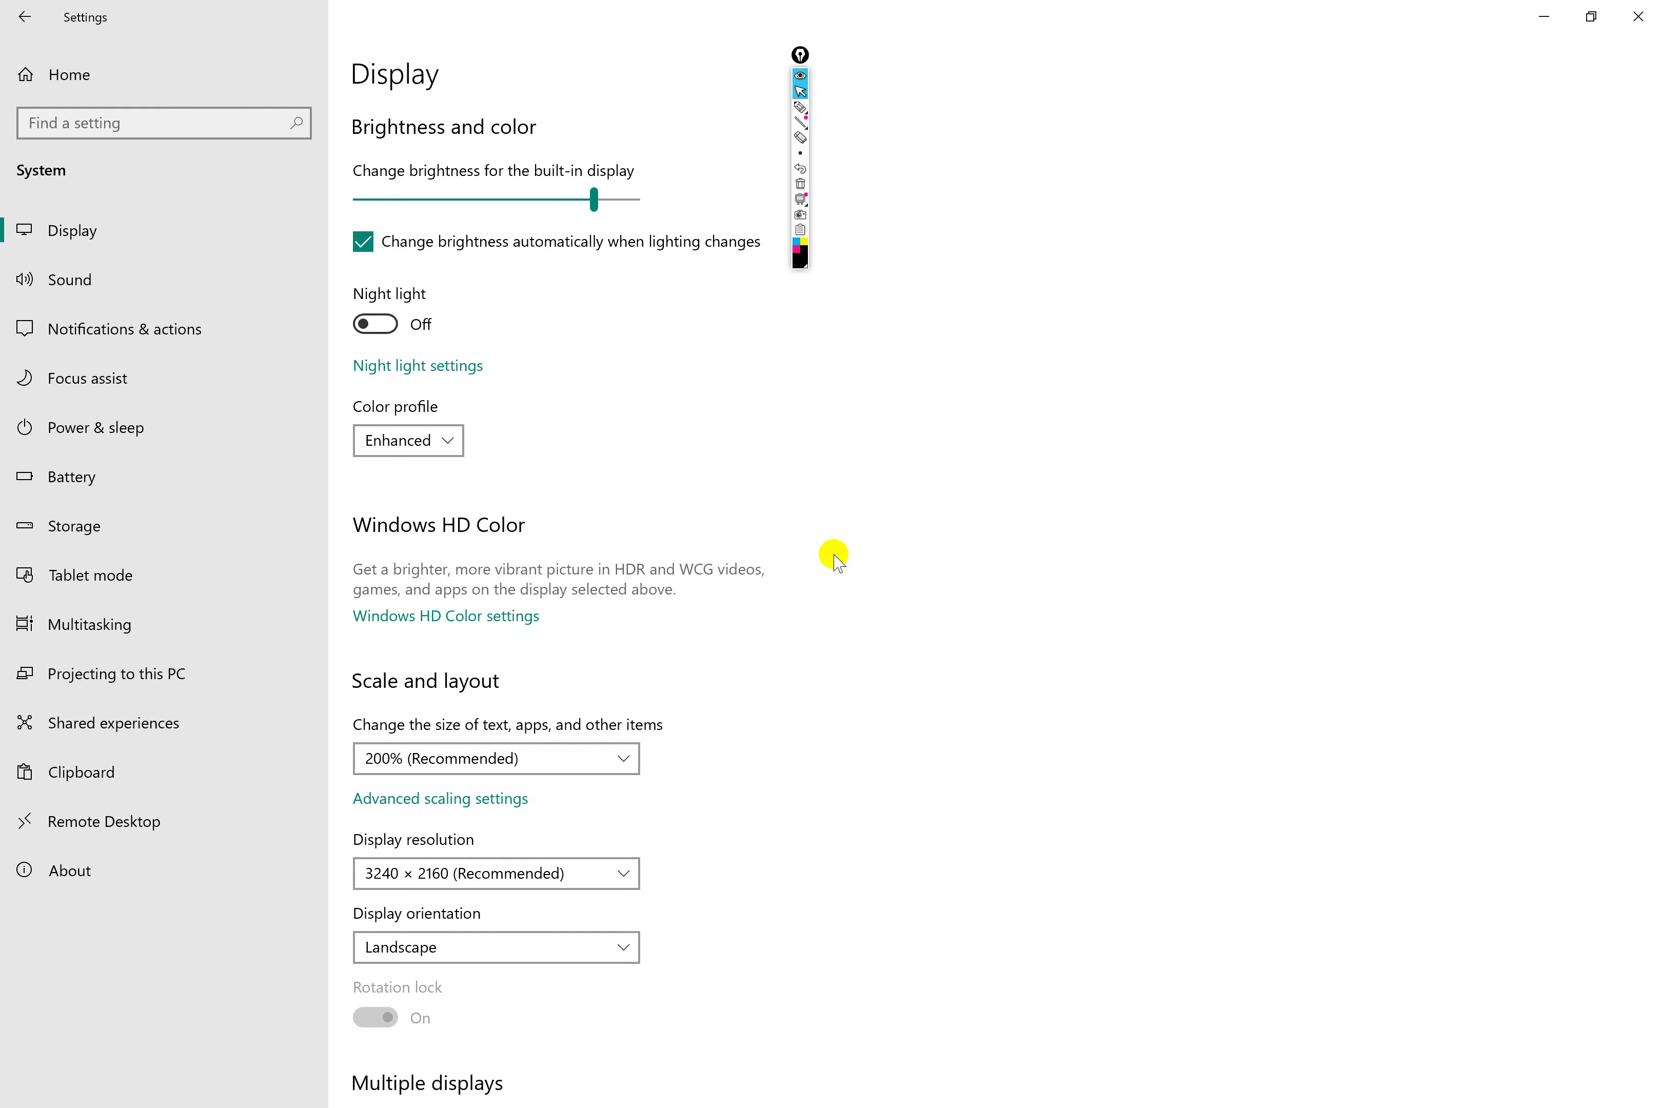
- Try a text, app and item size of 100%, and restore the recommended 200% scaling
left_click(624, 761)
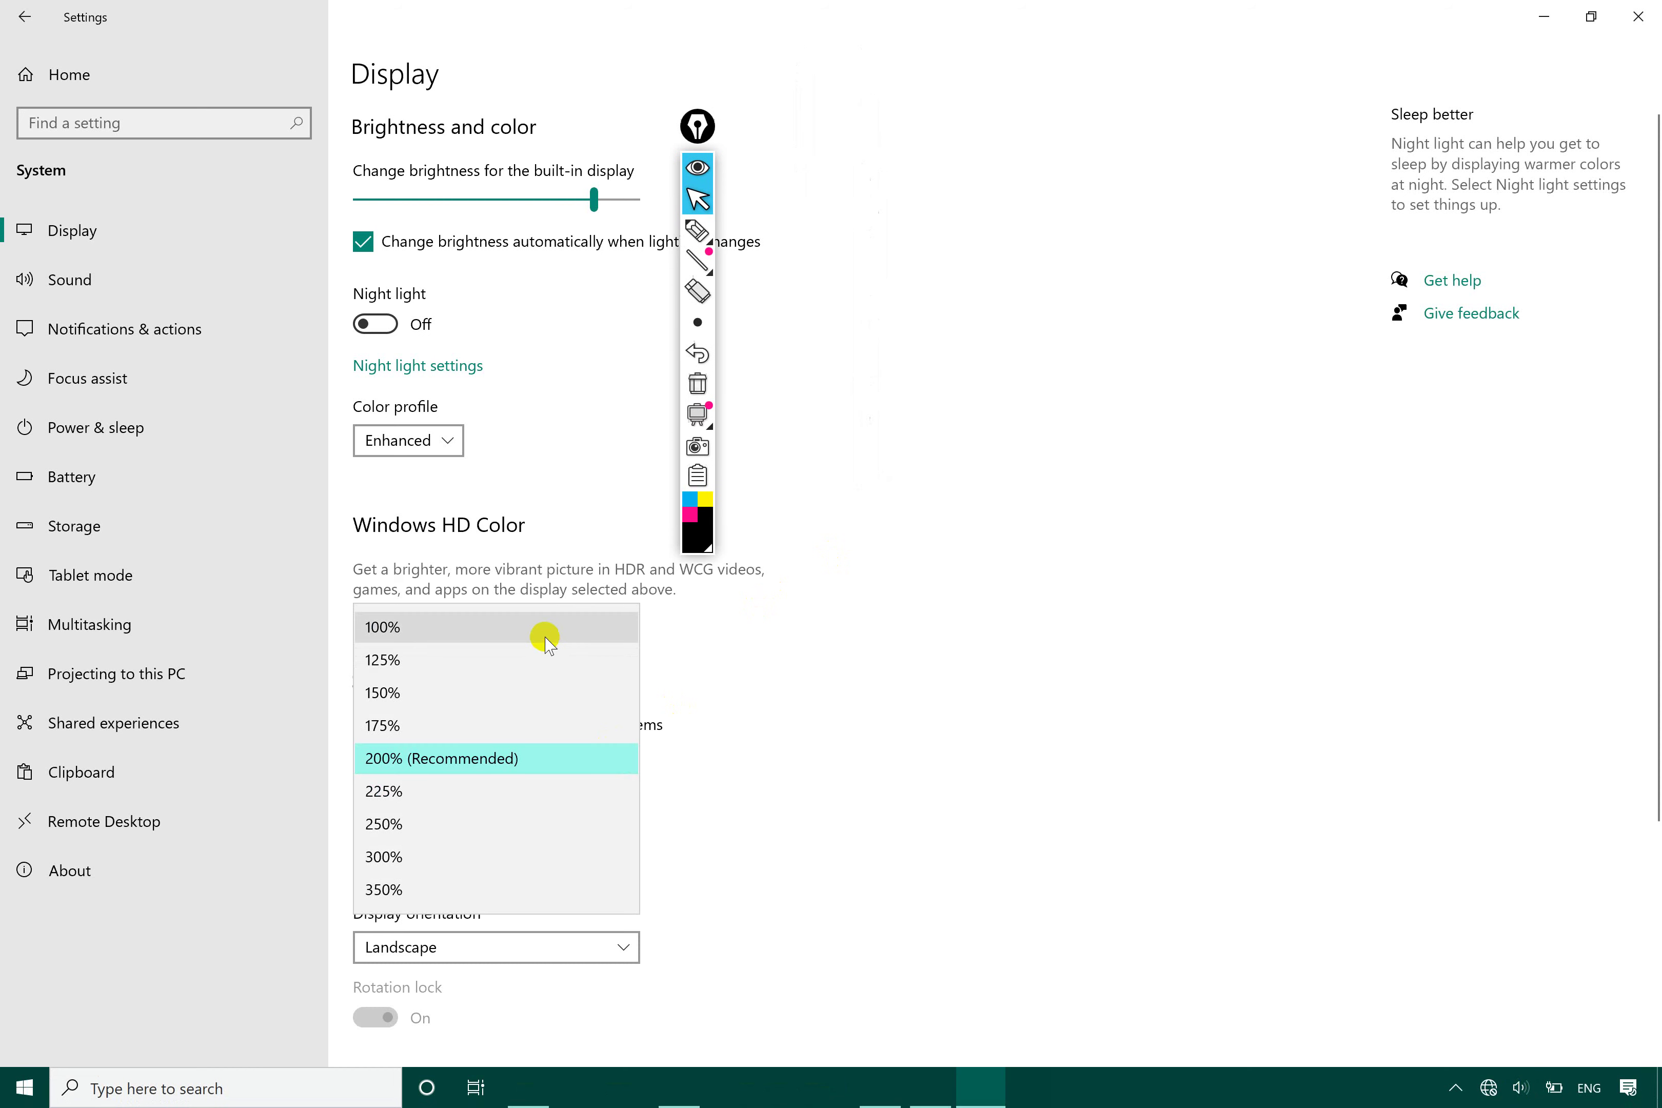
left_click(546, 644)
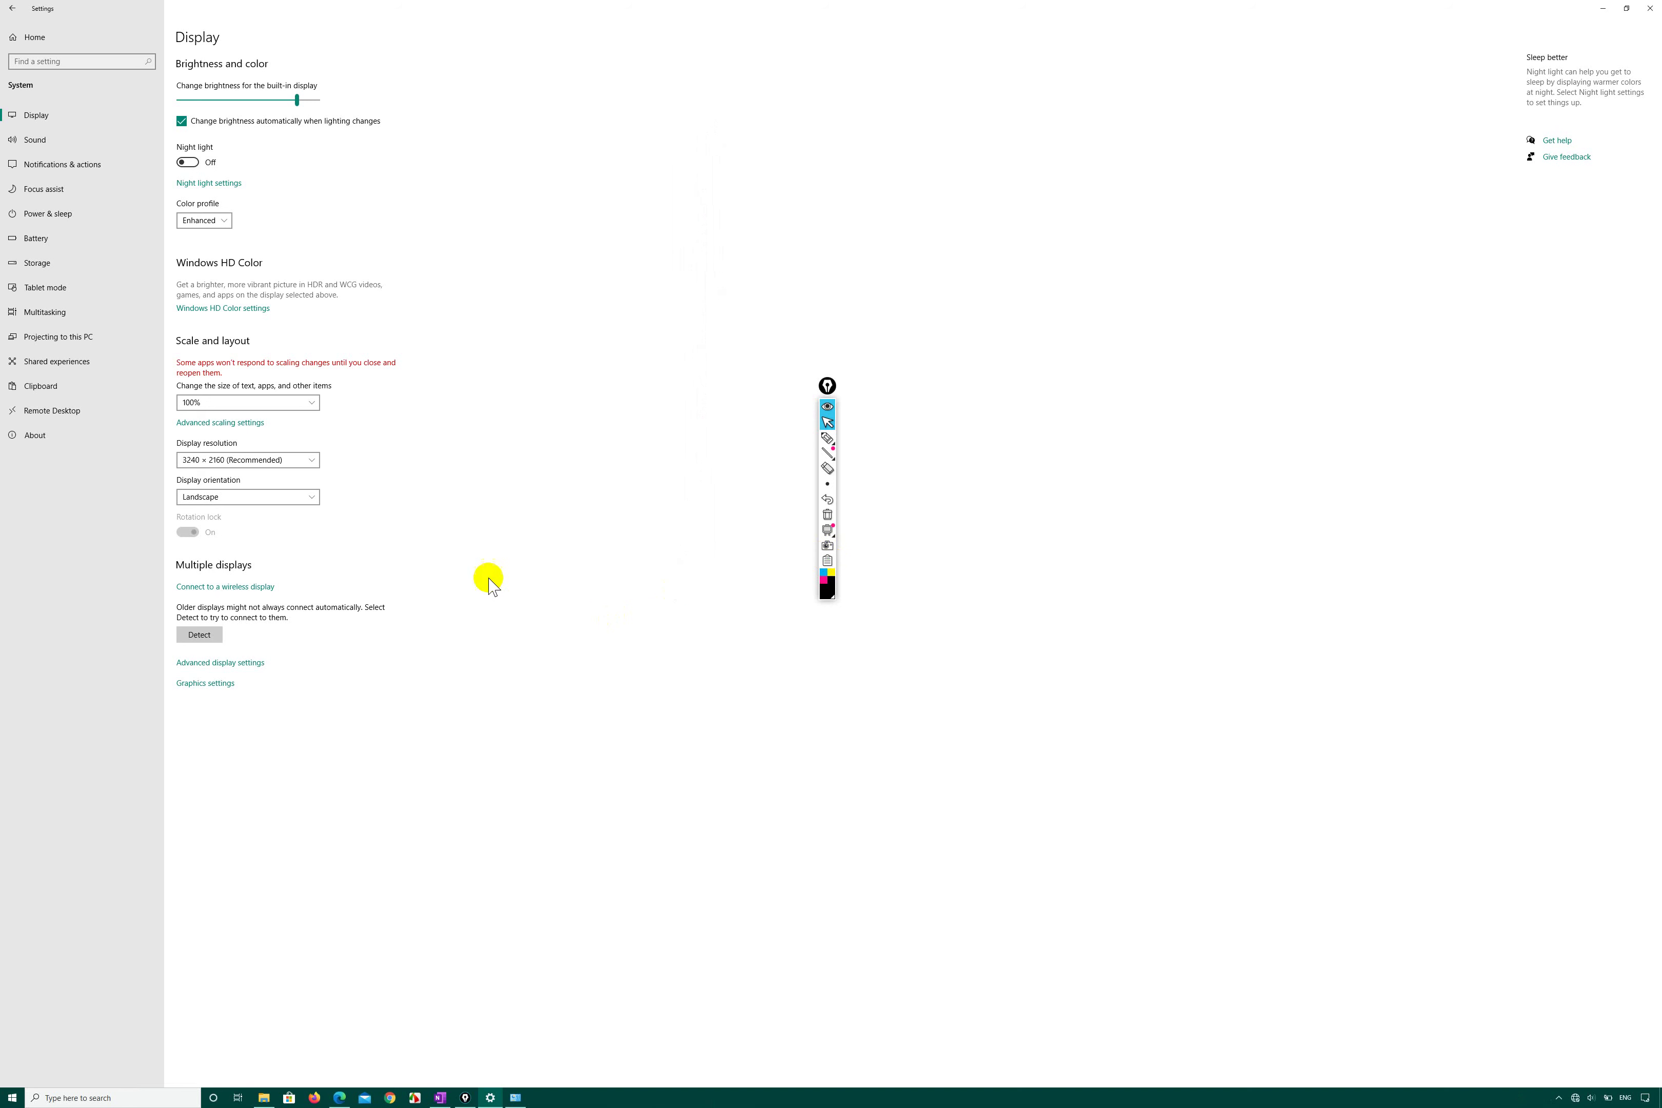
left_click(312, 407)
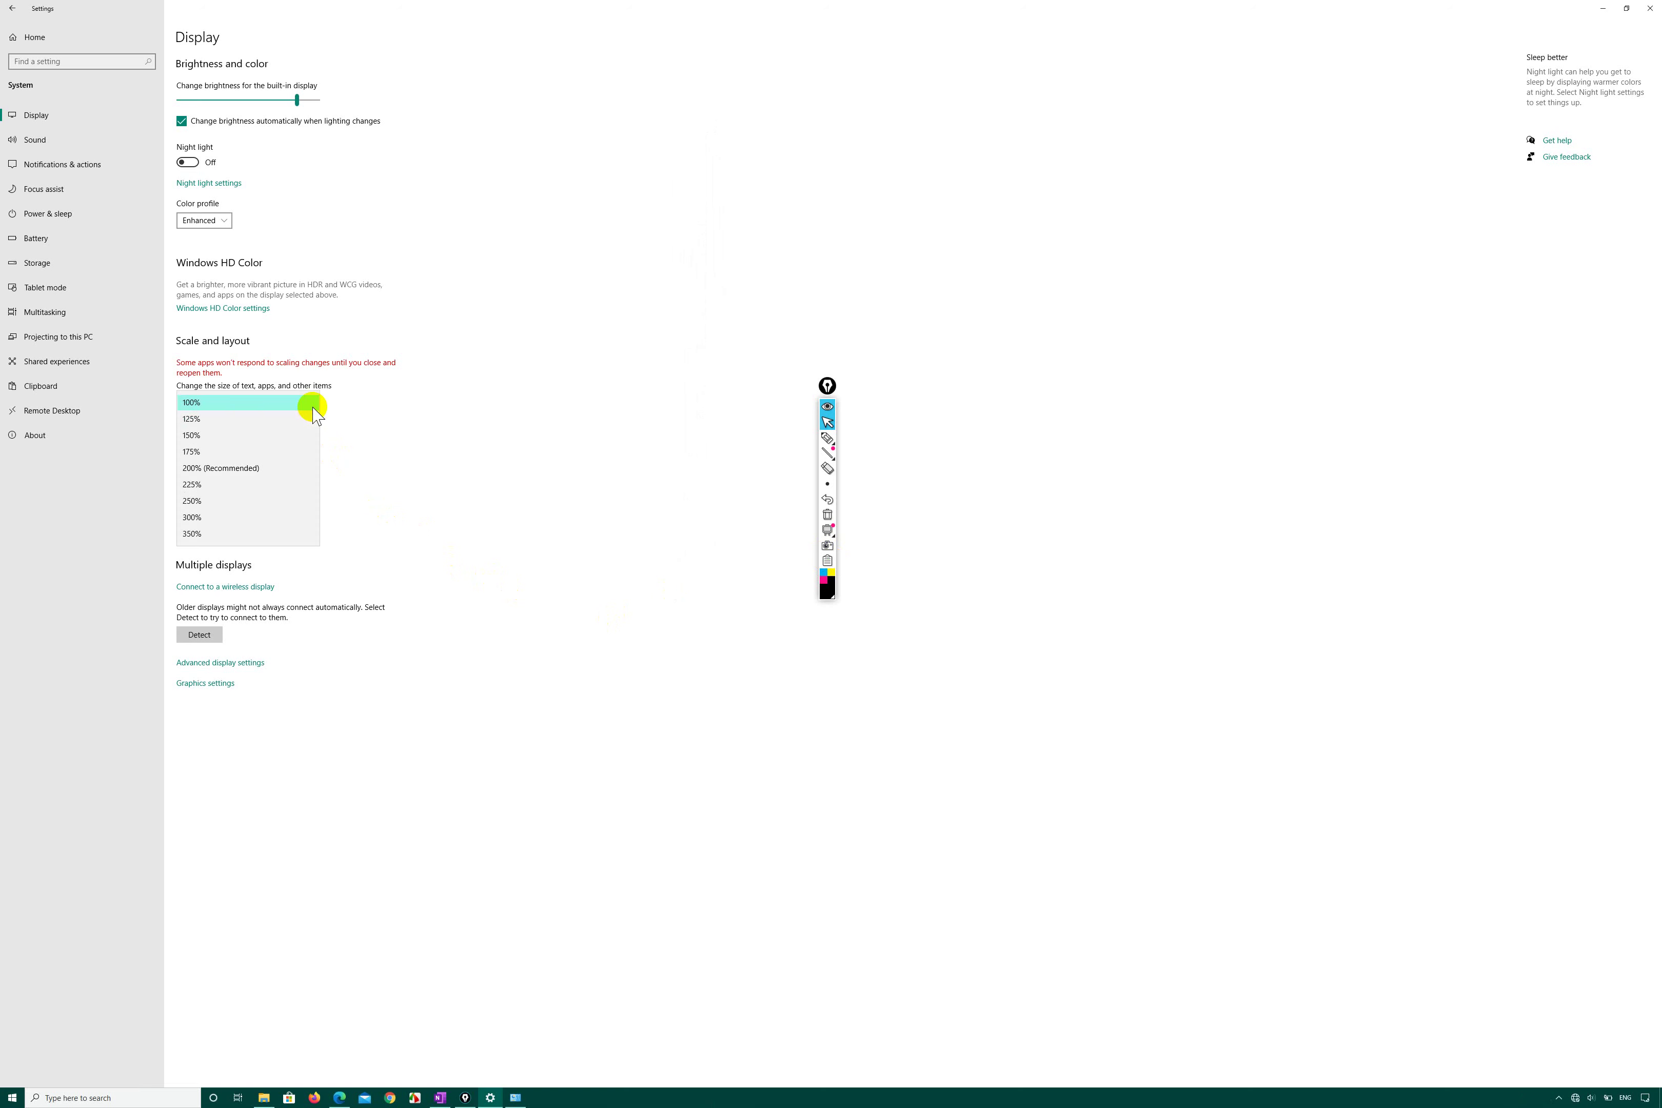
left_click(236, 470)
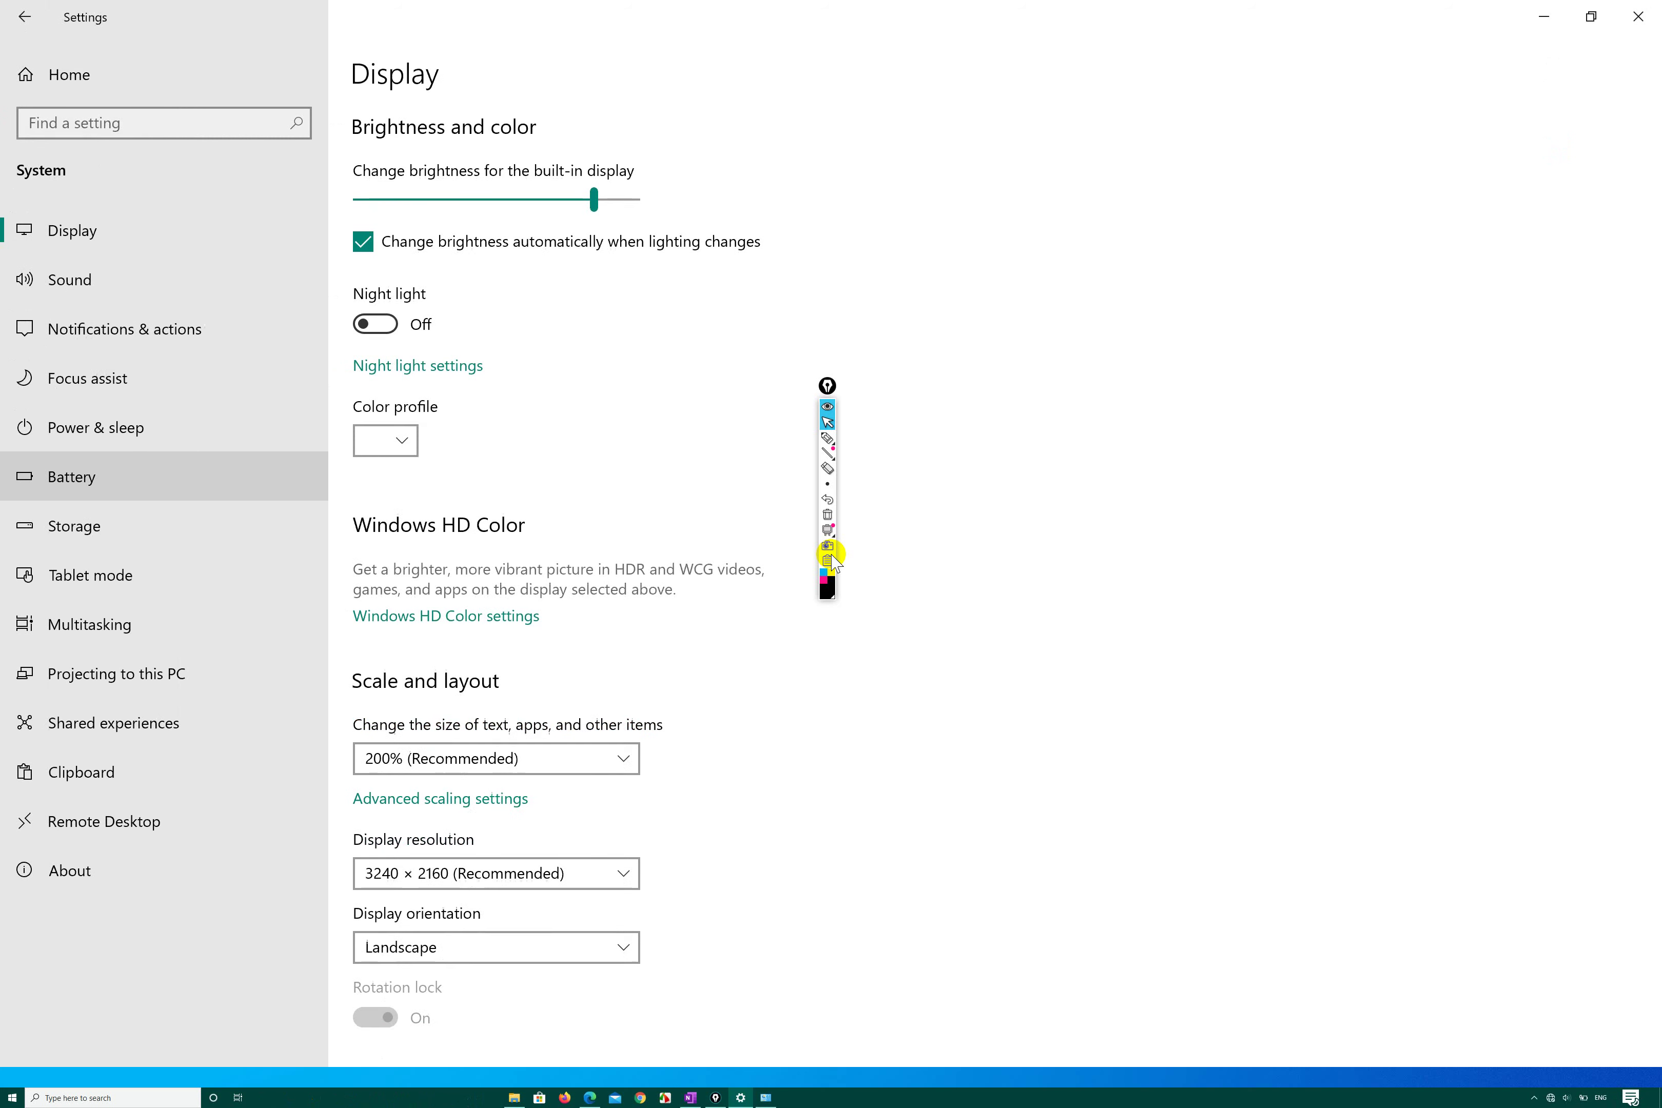
- Try the Portrait display orientation and revert to the previous display settings
scroll(872, 567, "down", 3)
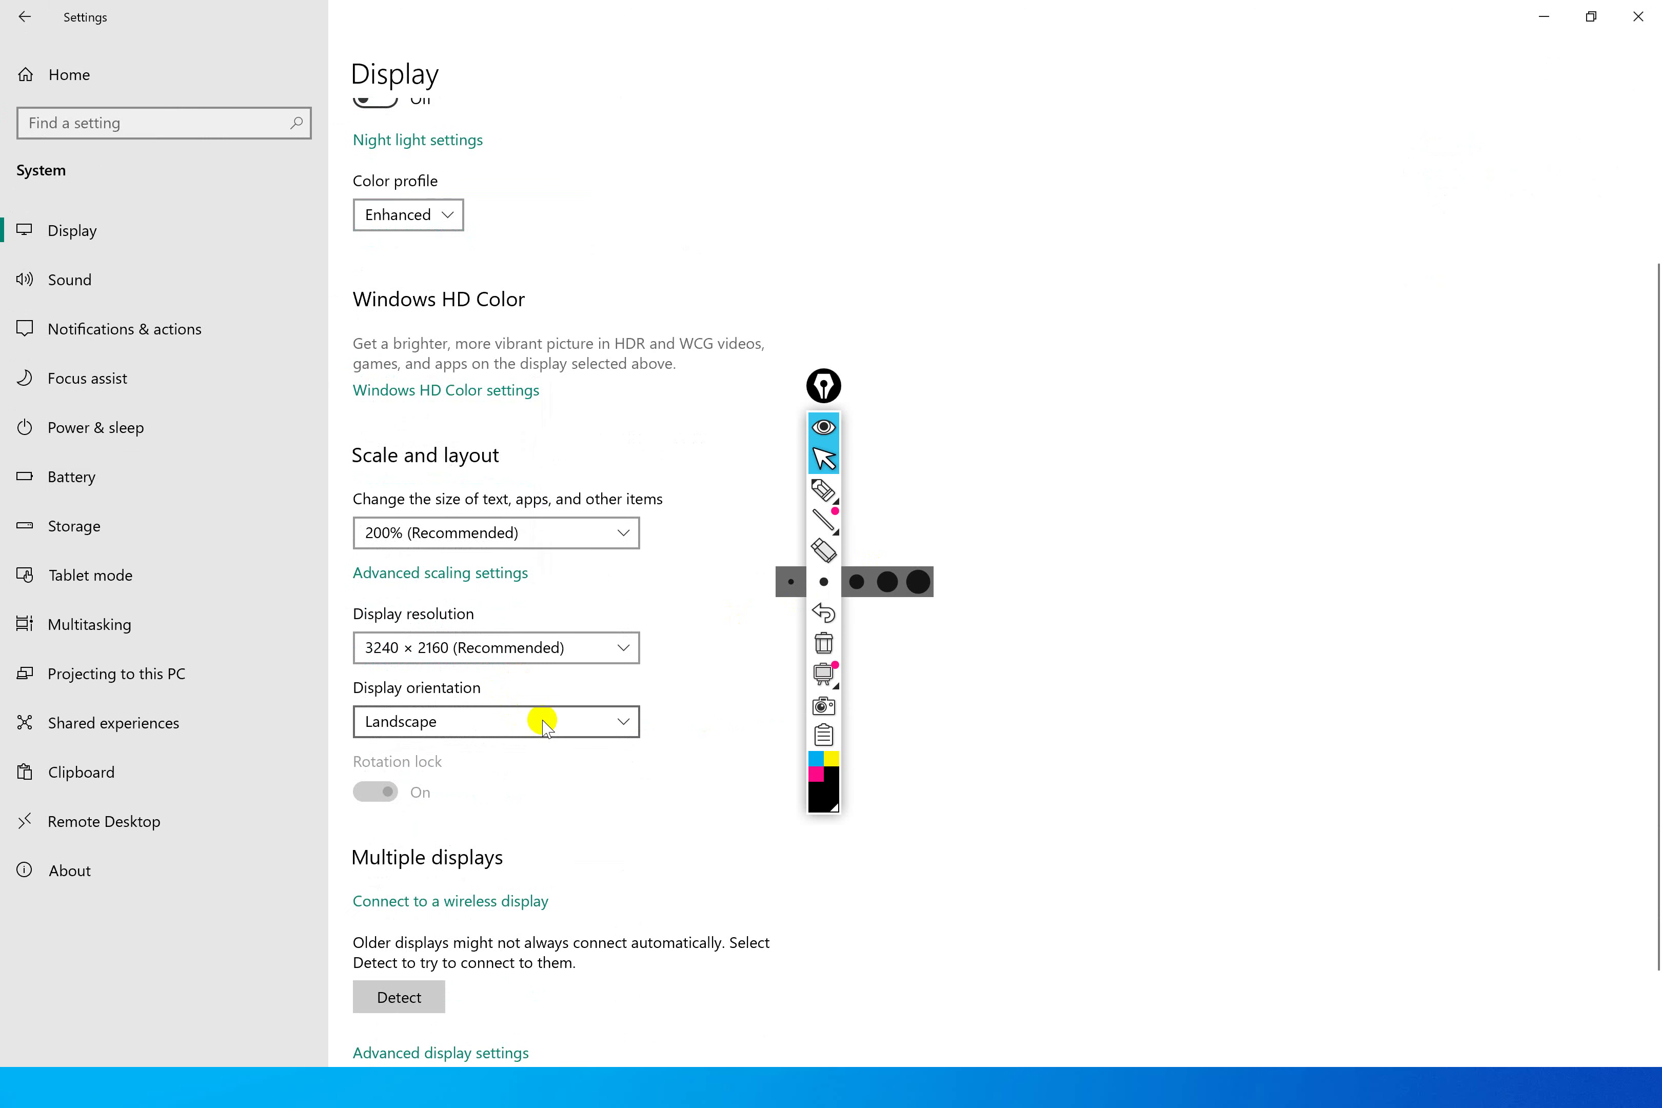
left_click(624, 722)
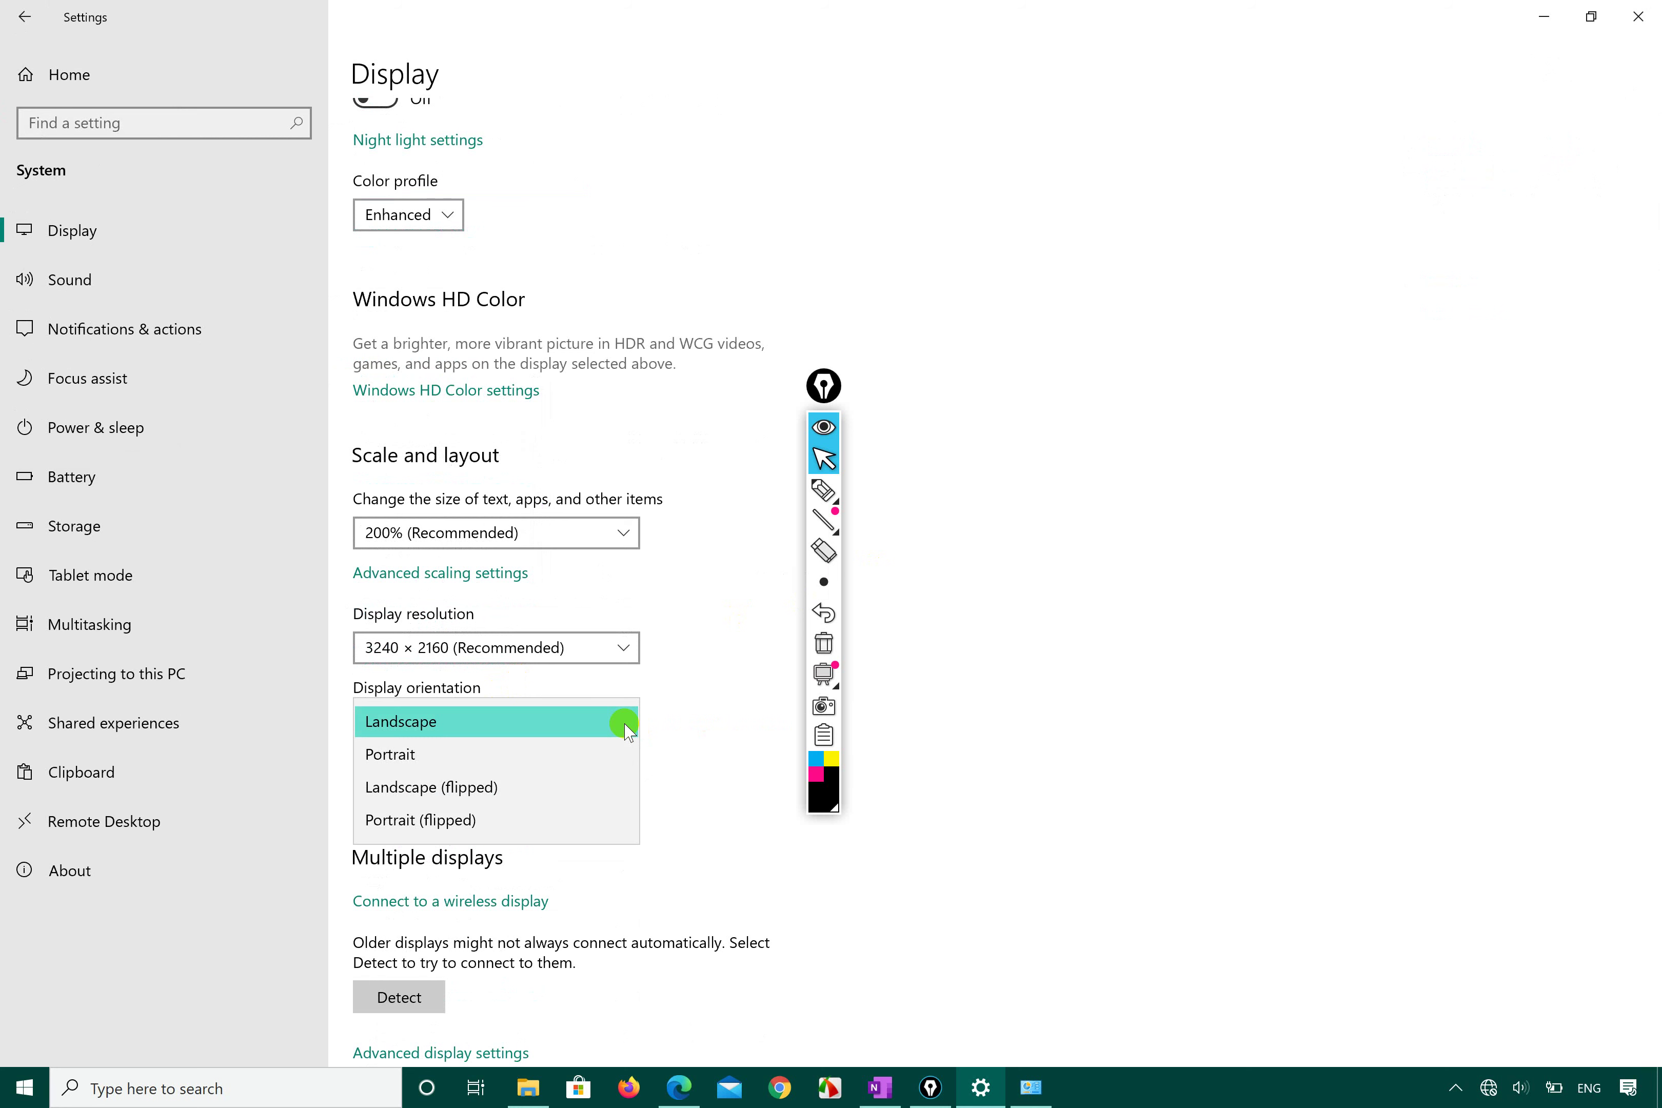
left_click(478, 756)
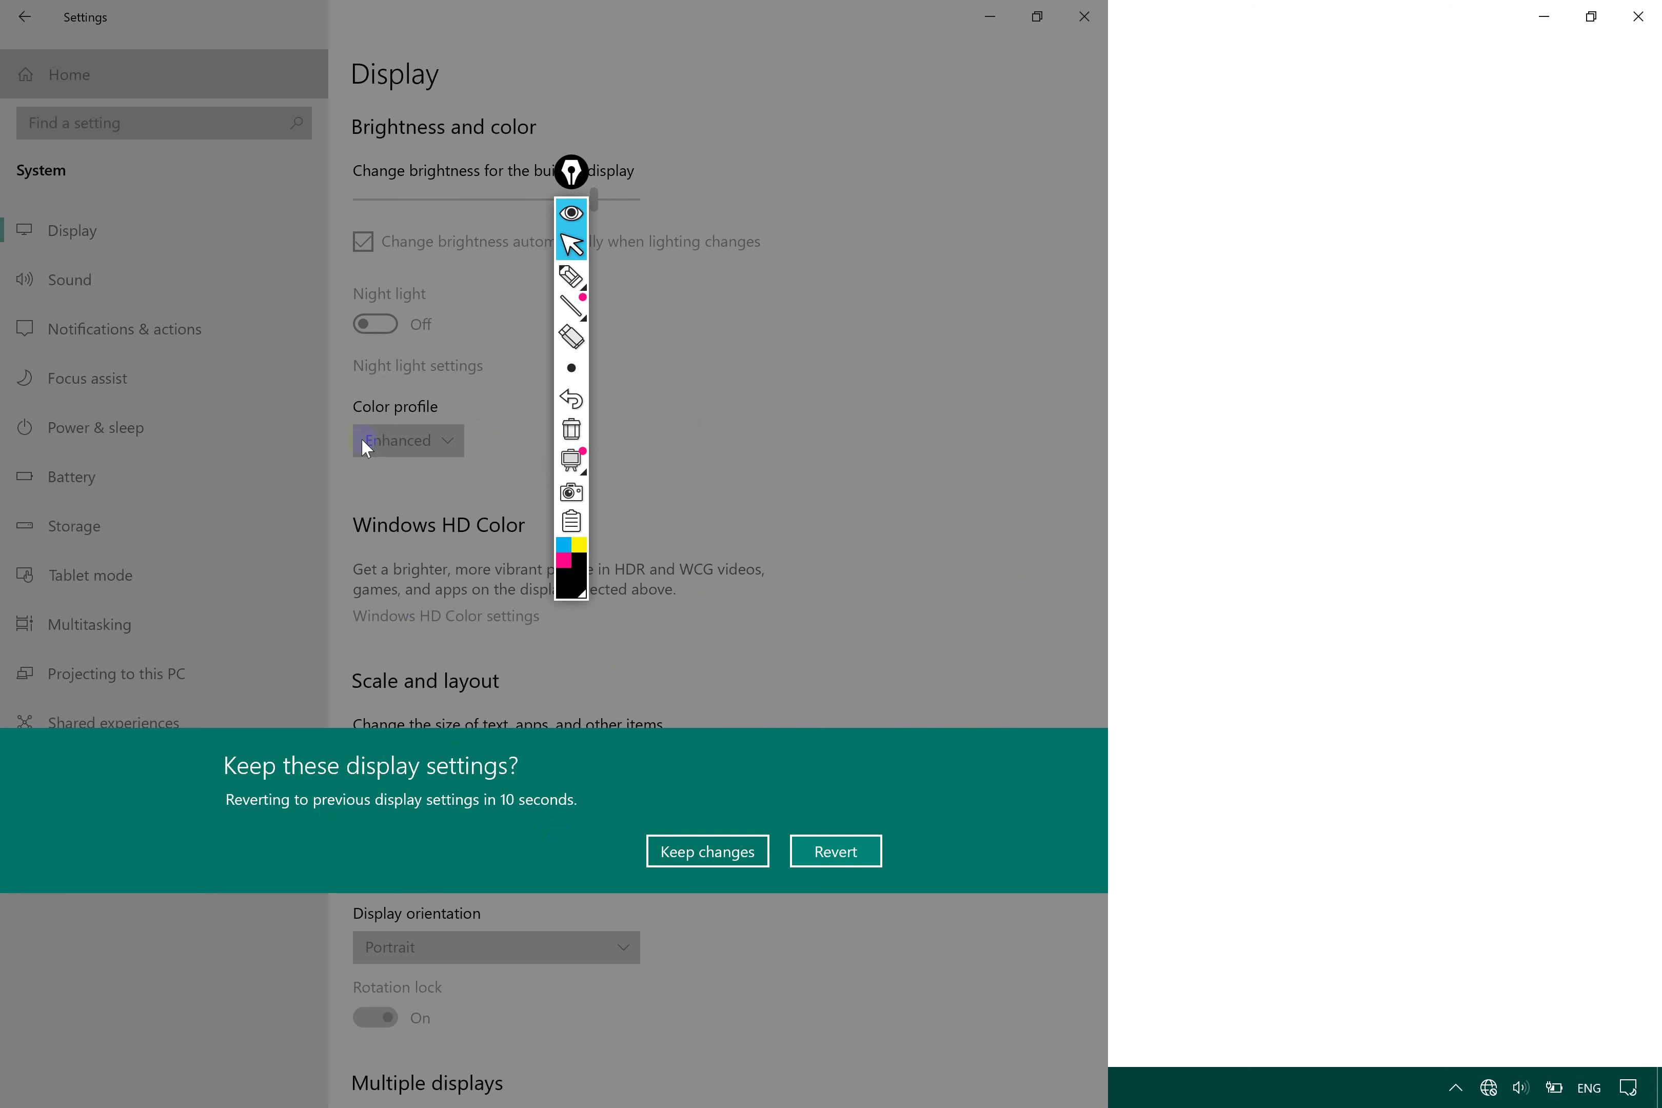
left_click(831, 555)
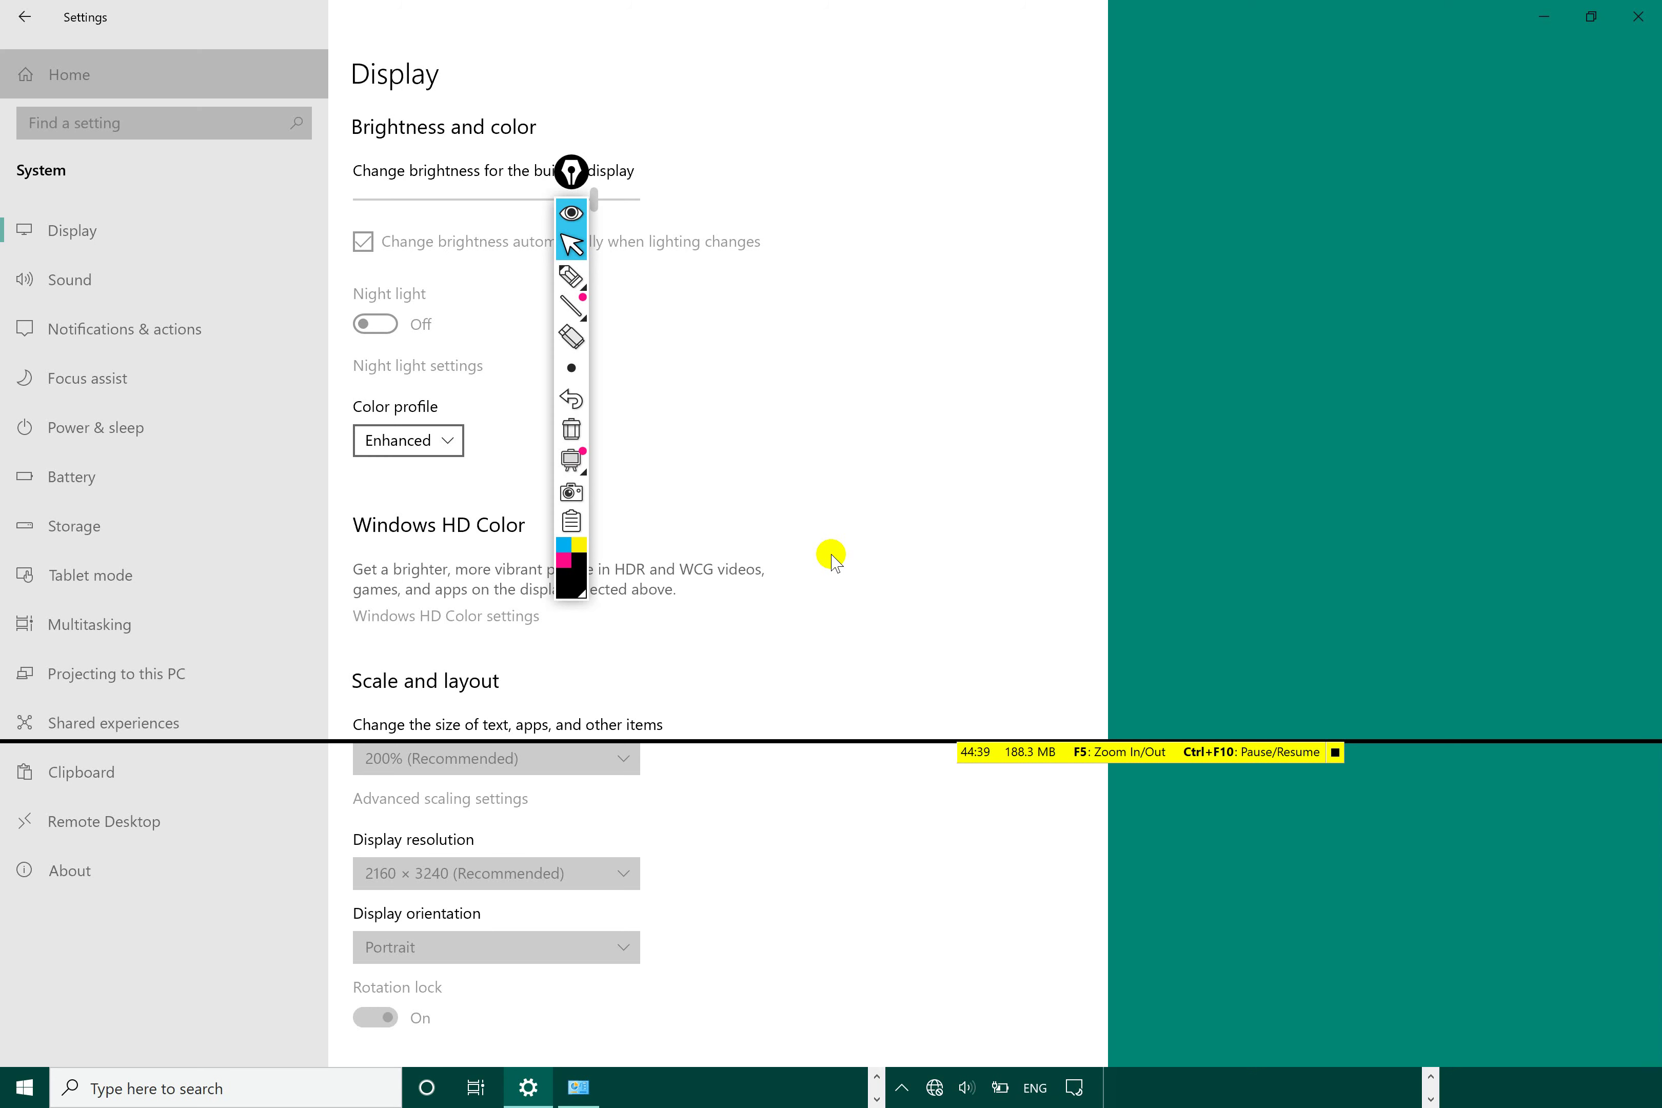
- Switch to the Windows 10 final syllabus PDF in Edge and look over the contents entries from 2.5 onward
scroll(821, 652, "down", 5)
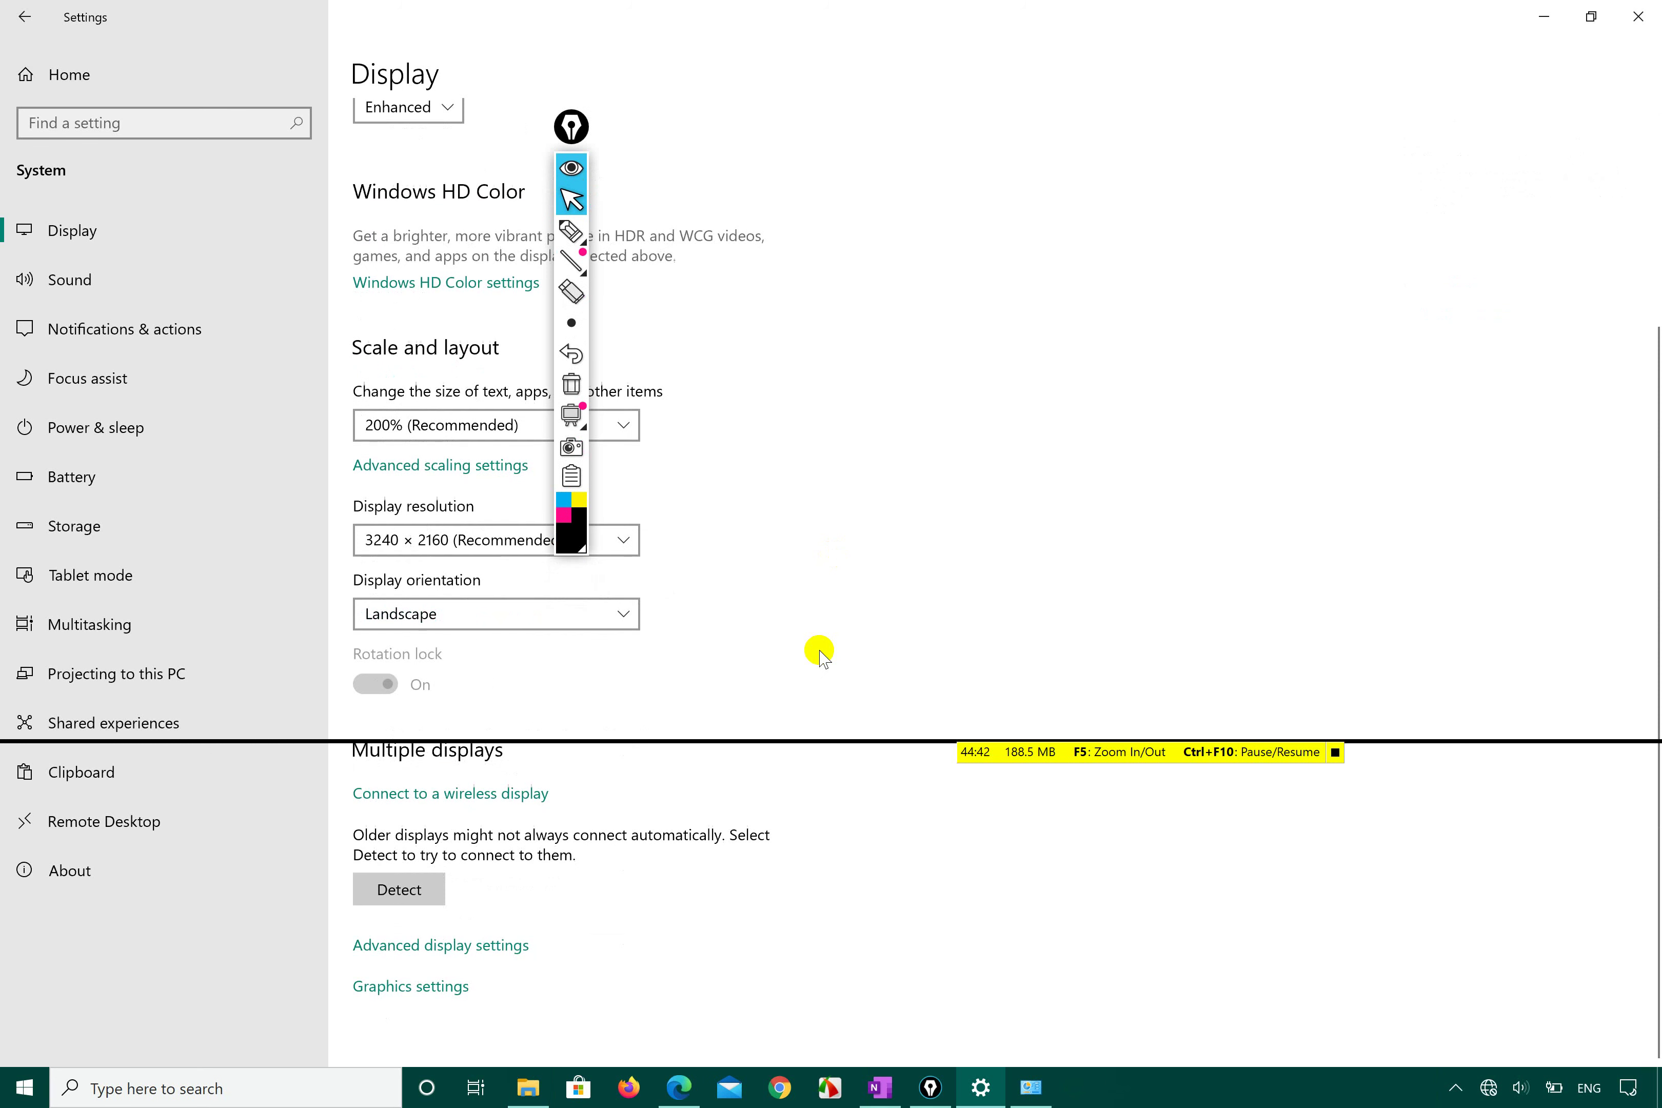
scroll(820, 652, "down", 1)
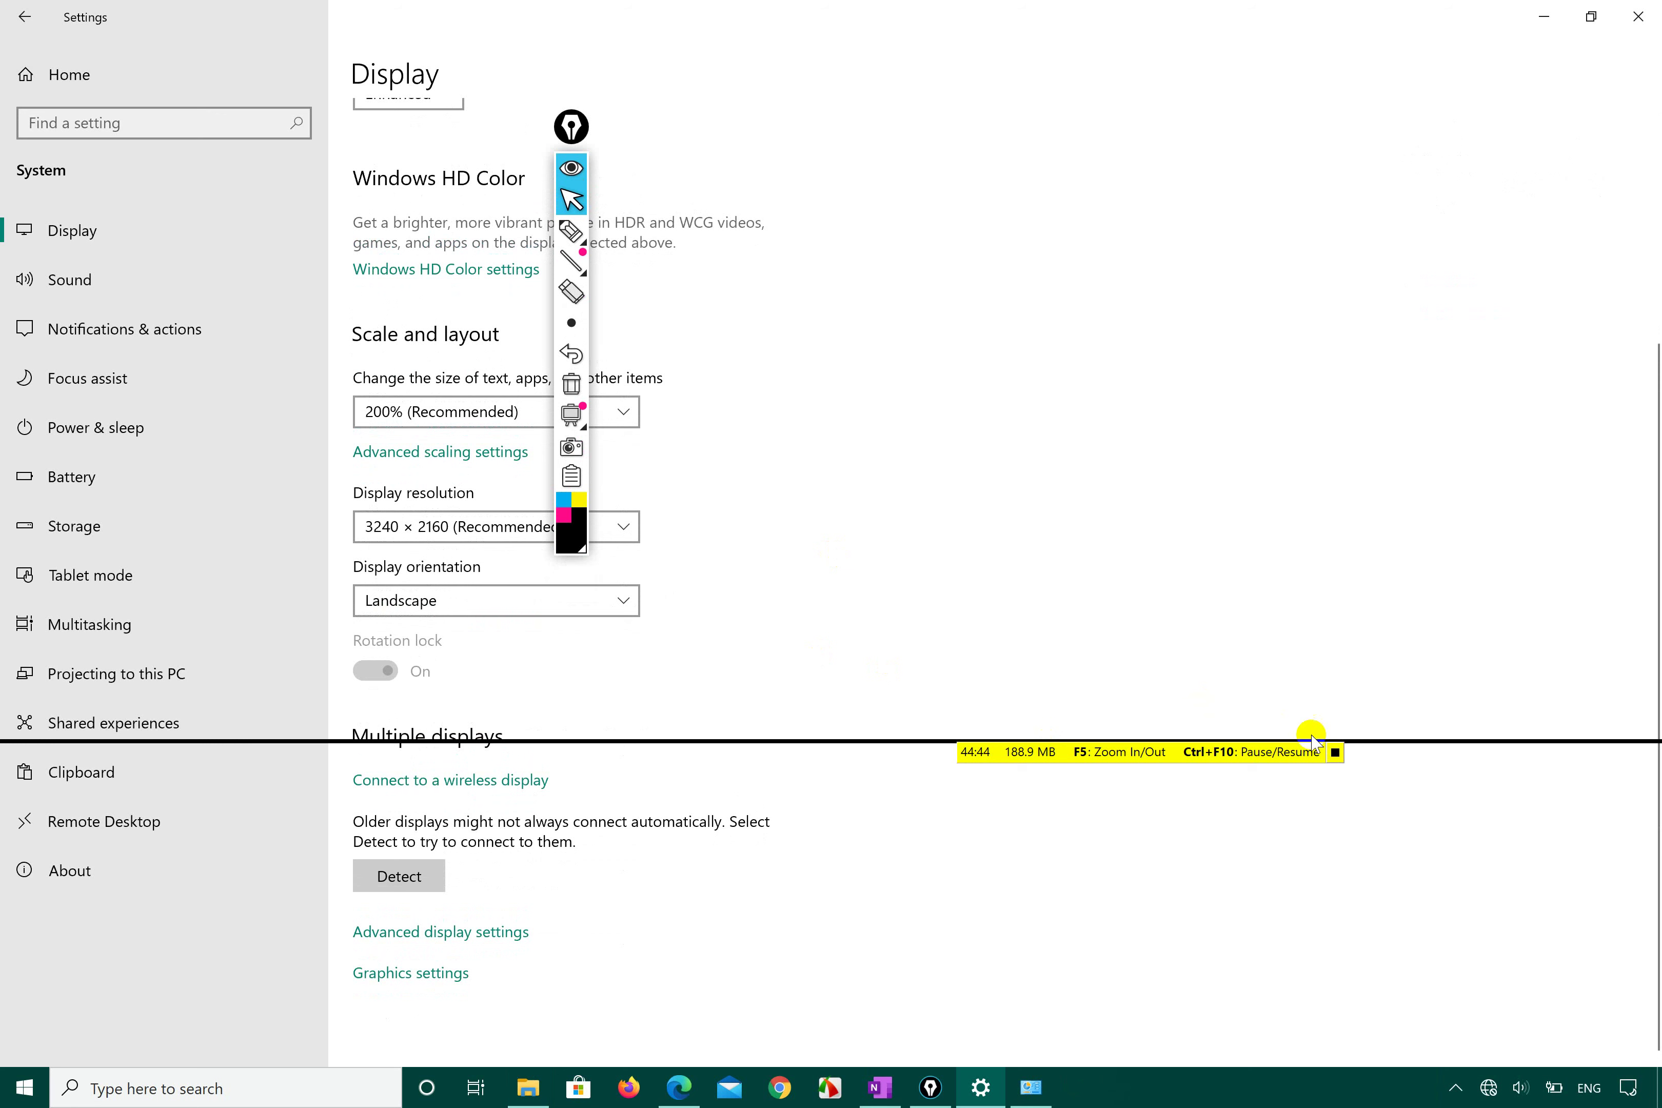
scroll(927, 492, "up", 4)
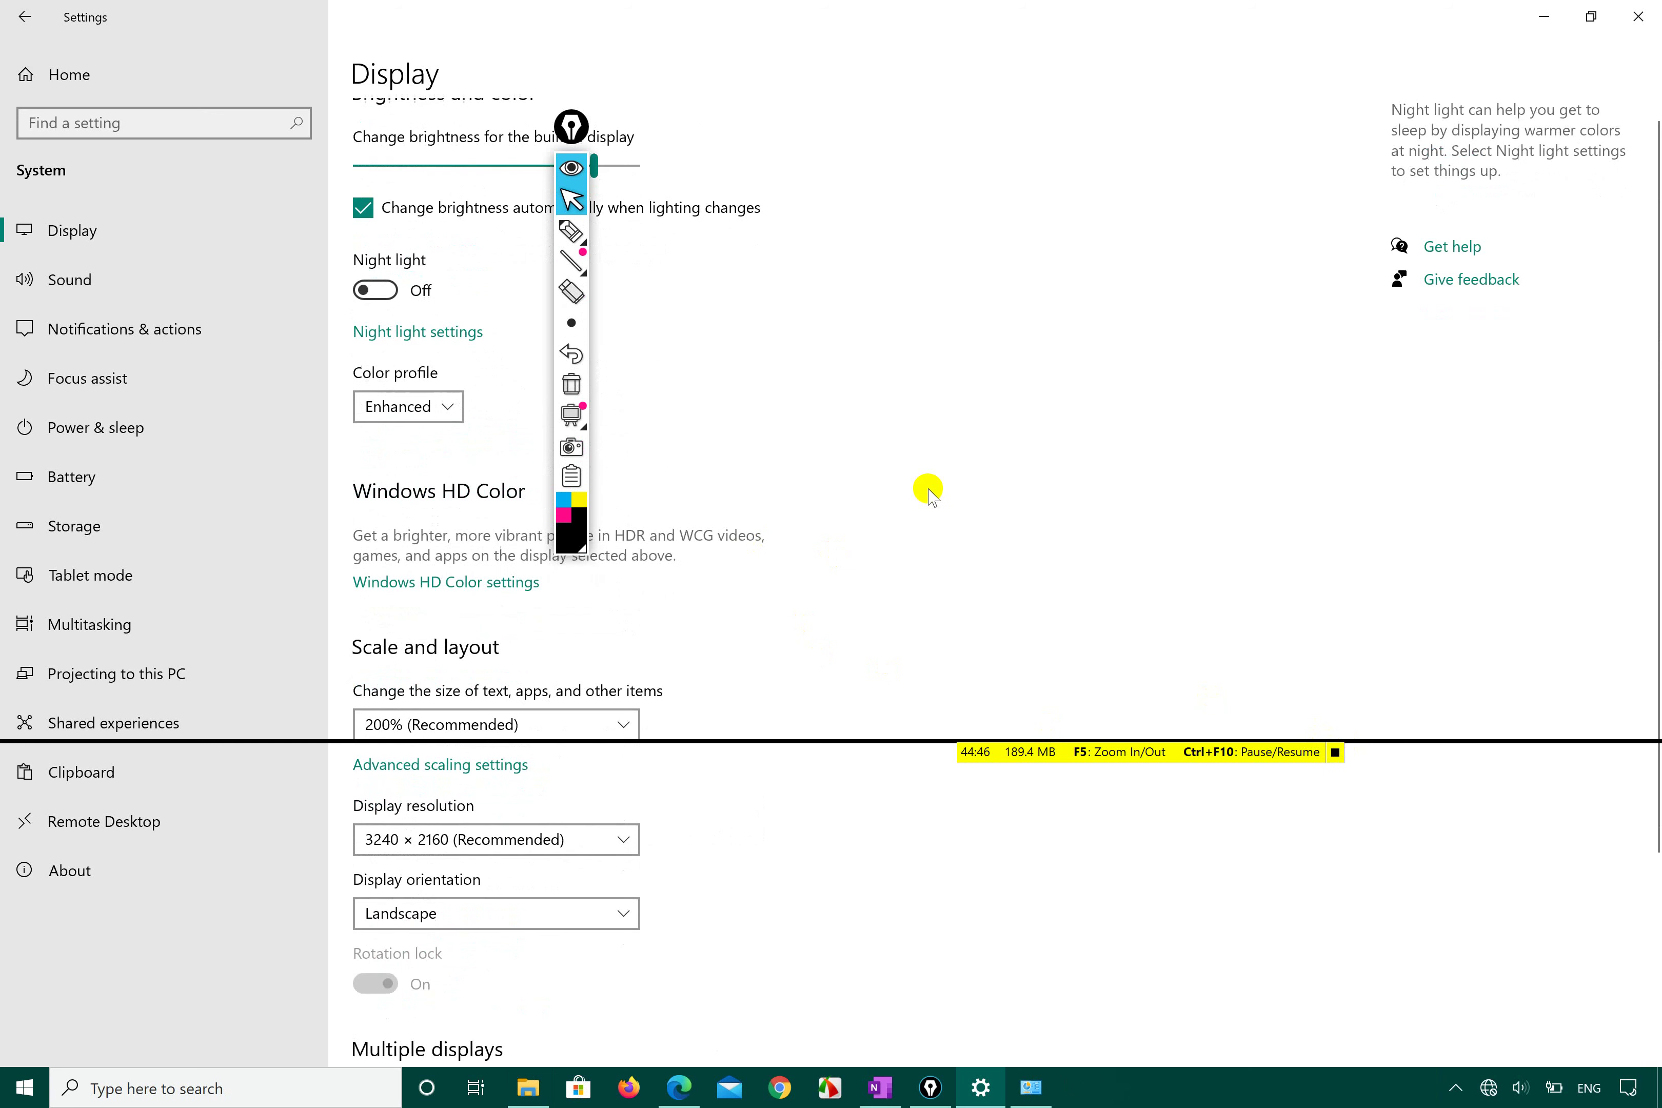
left_click(681, 1090)
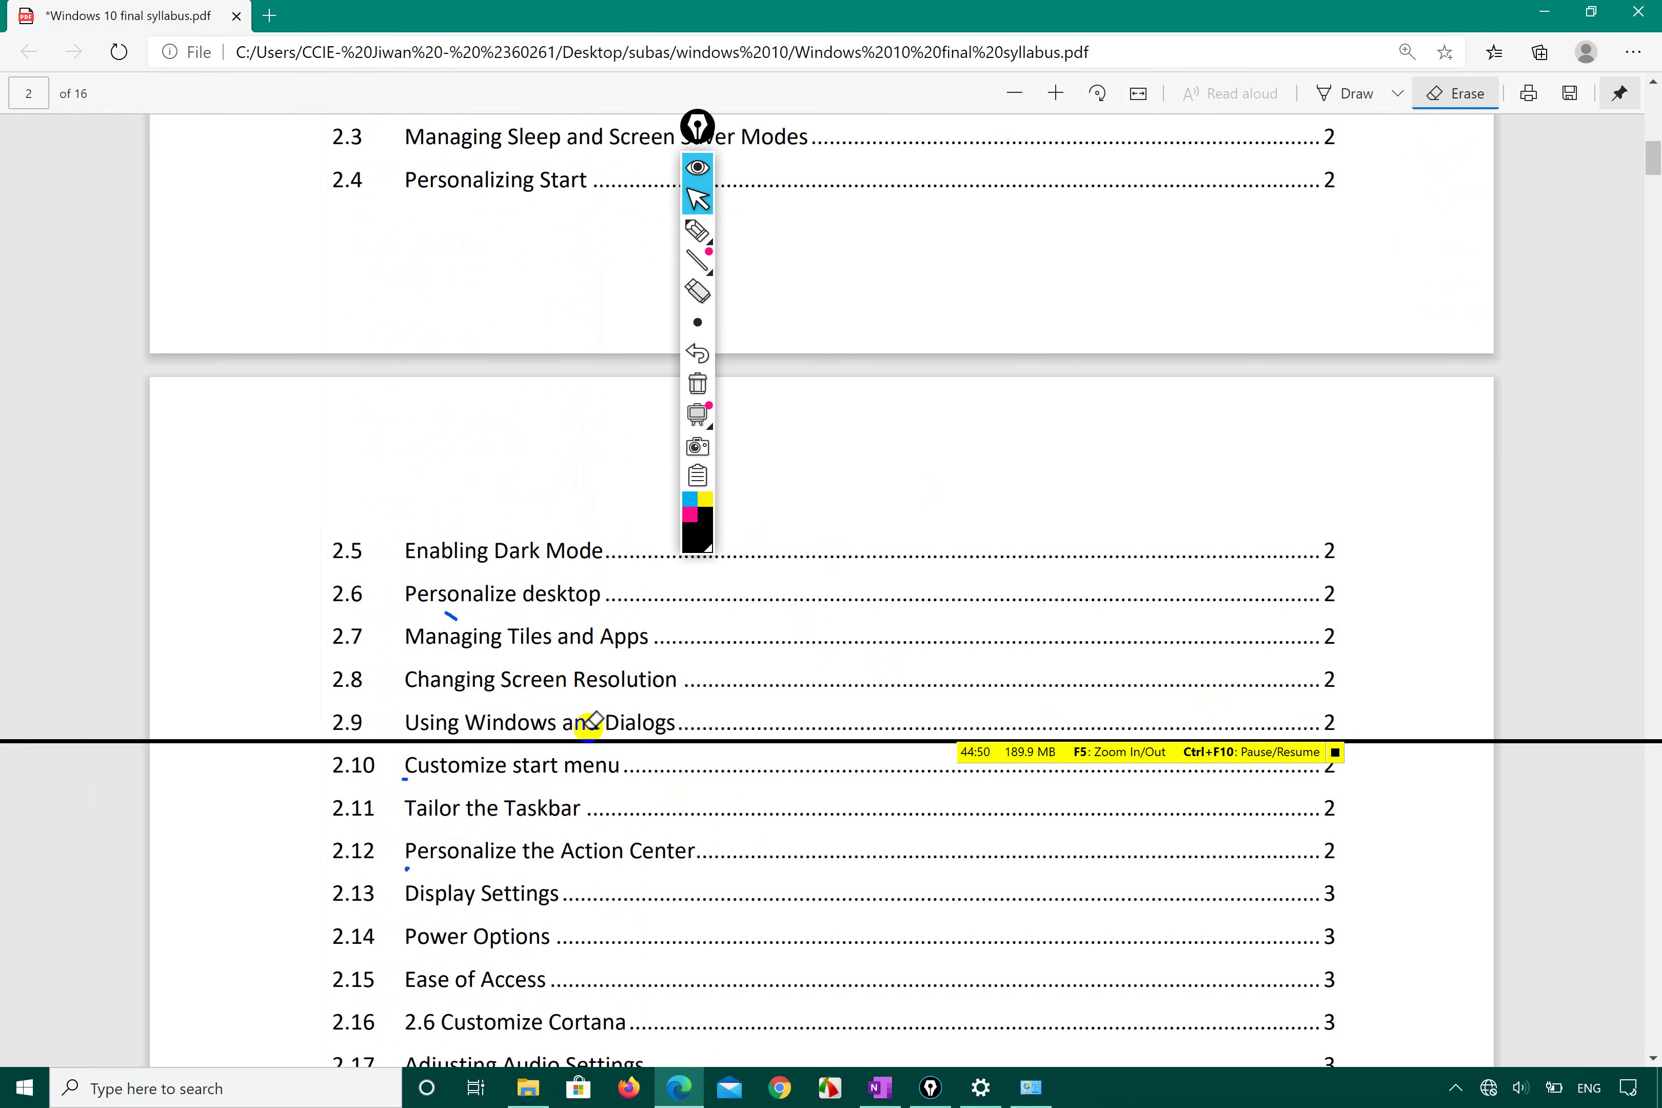
scroll(764, 738, "down", 4)
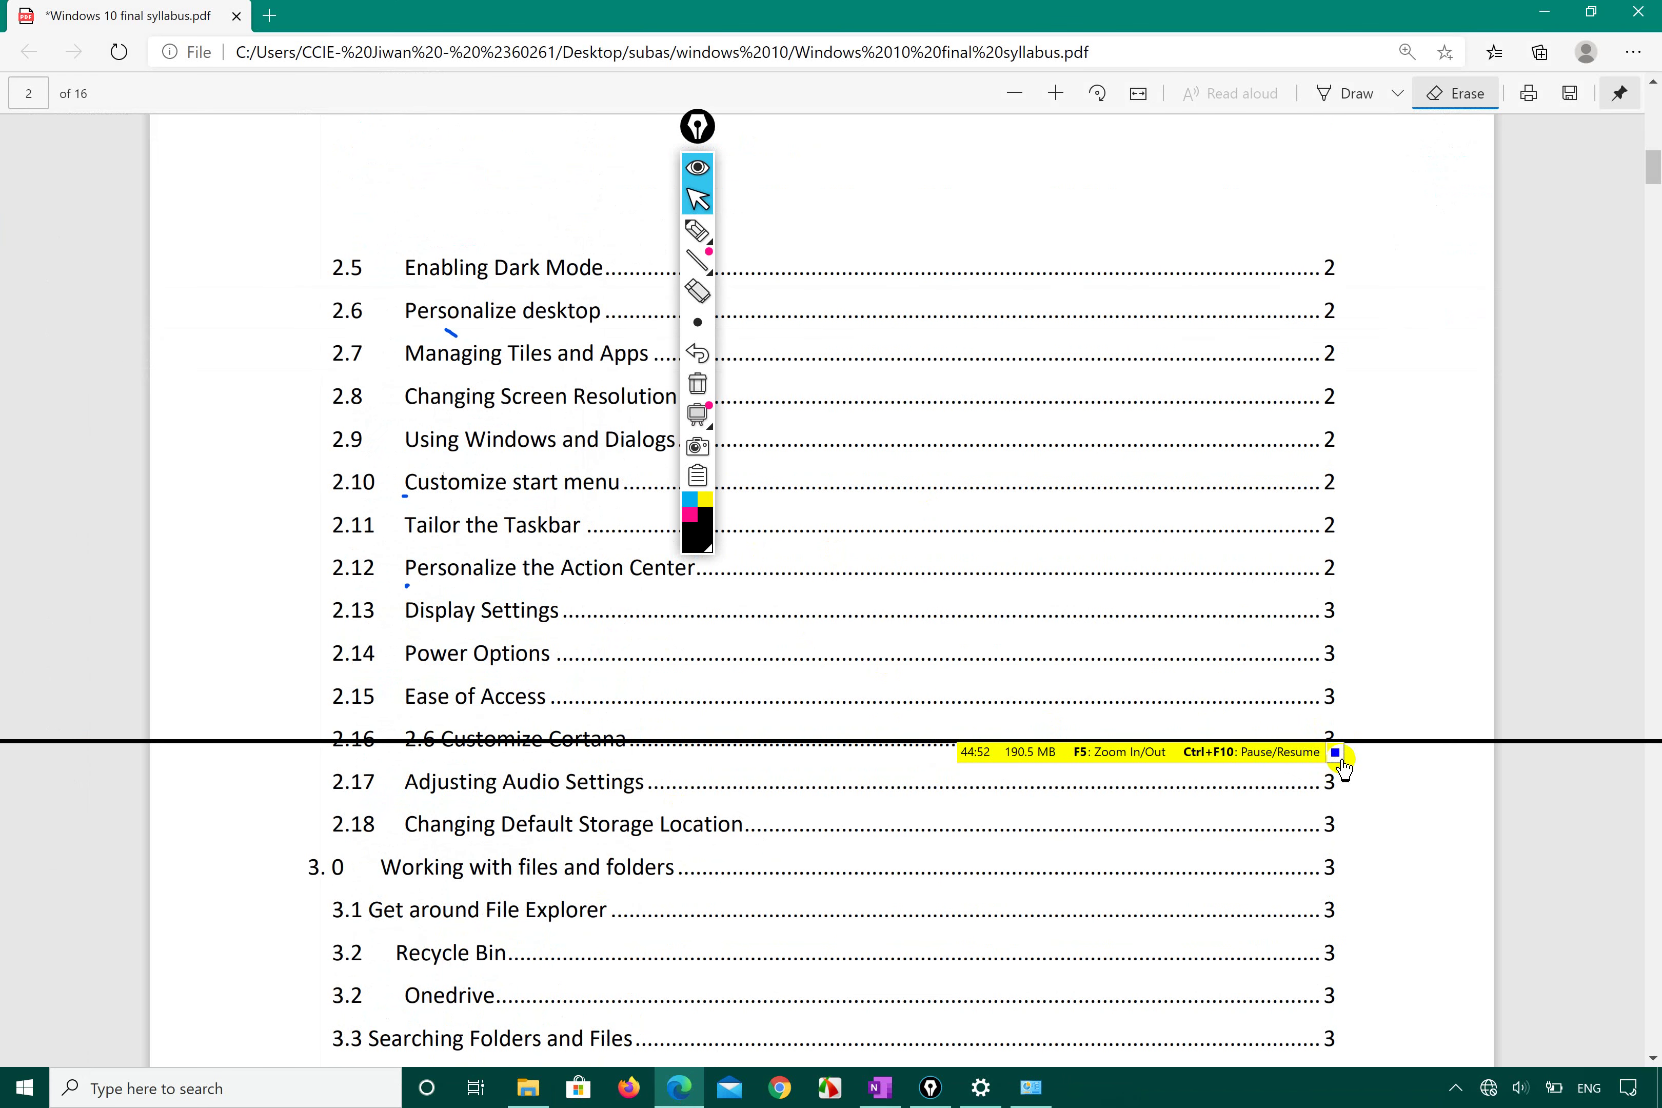
left_click(1341, 762)
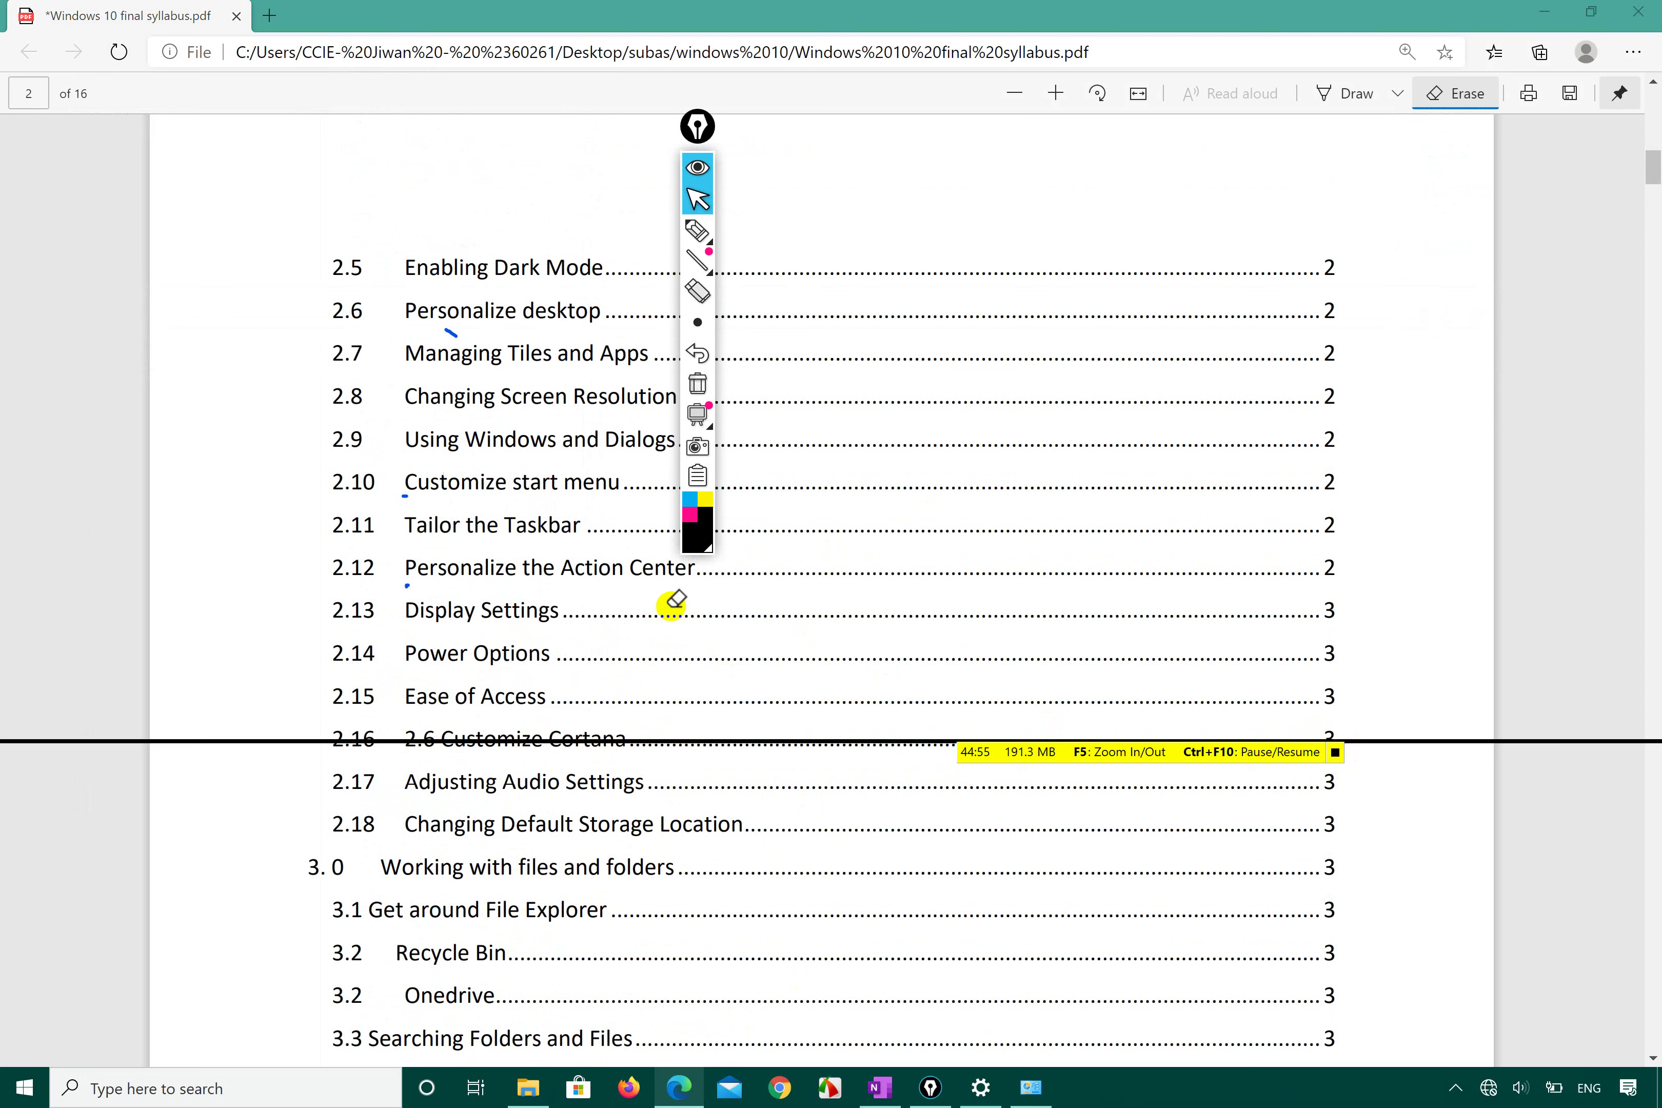
scroll(671, 605, "down", 1)
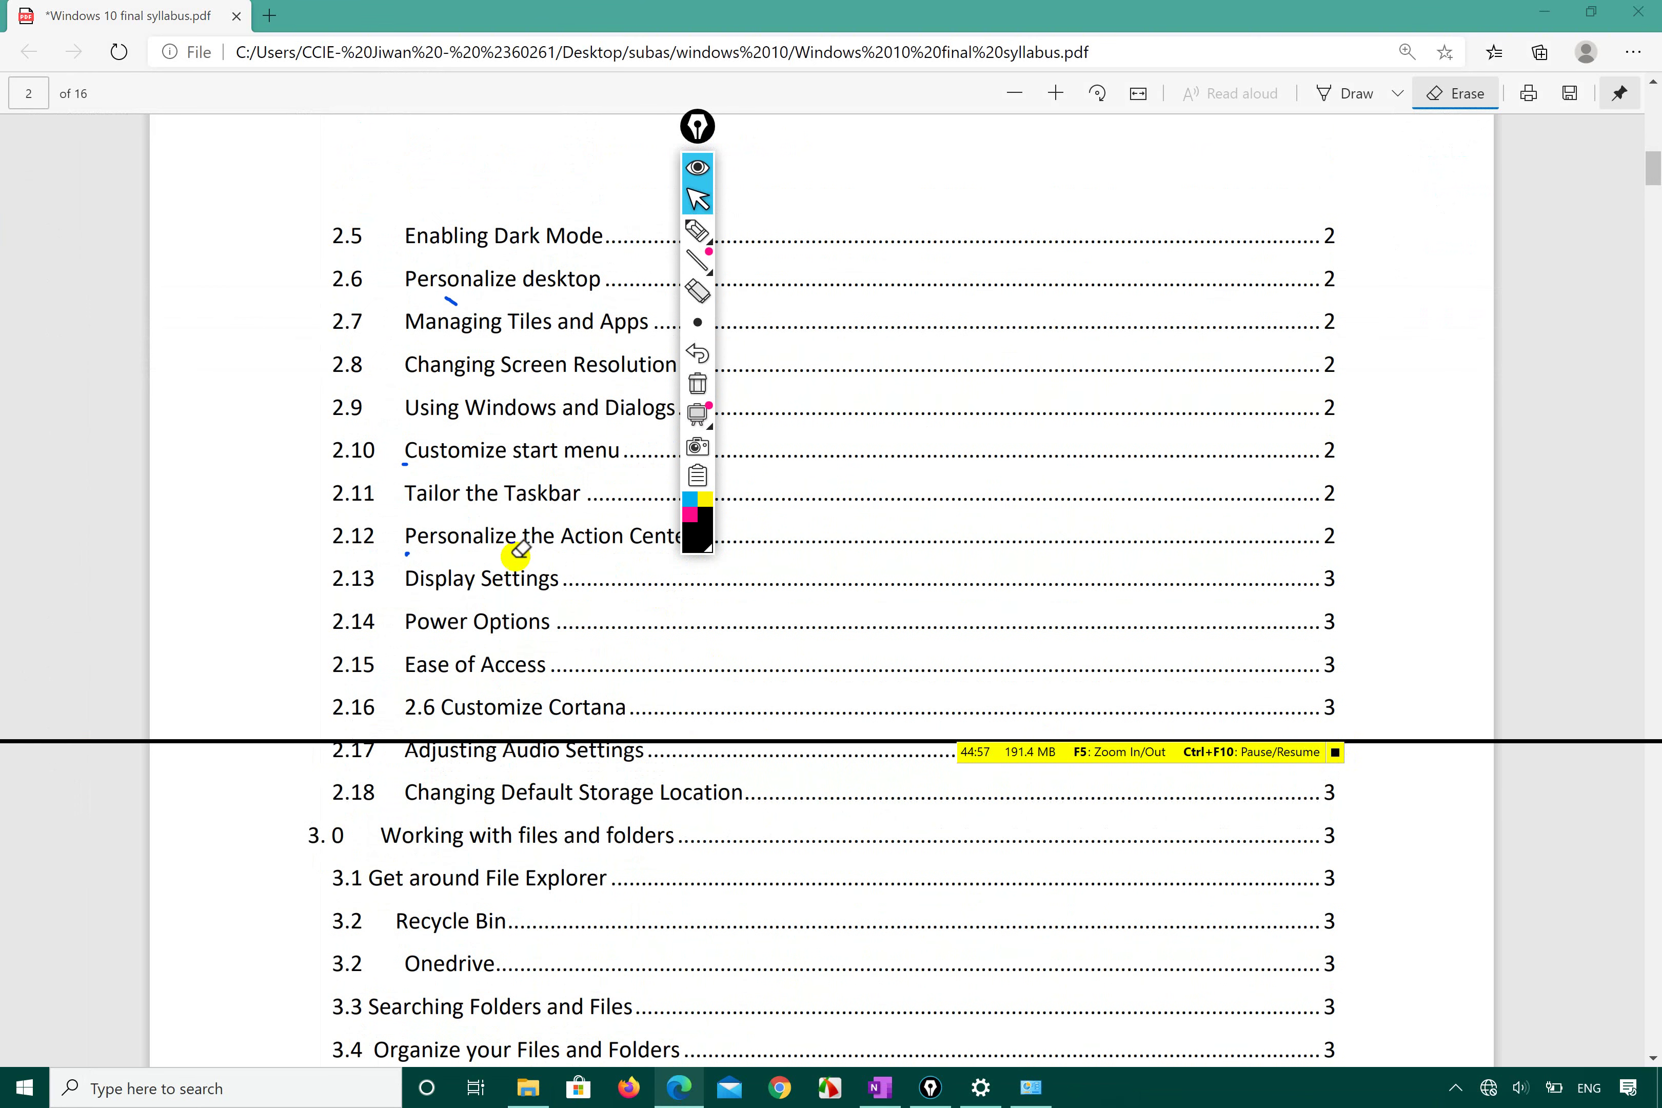
- With the annotation pen, underline entry 2.10 Customize start menu and circle entries 2.9, 2.12 and the group 2.14 to 2.17
left_click_drag(450, 580, 507, 584)
left_click(697, 230)
left_click(278, 541)
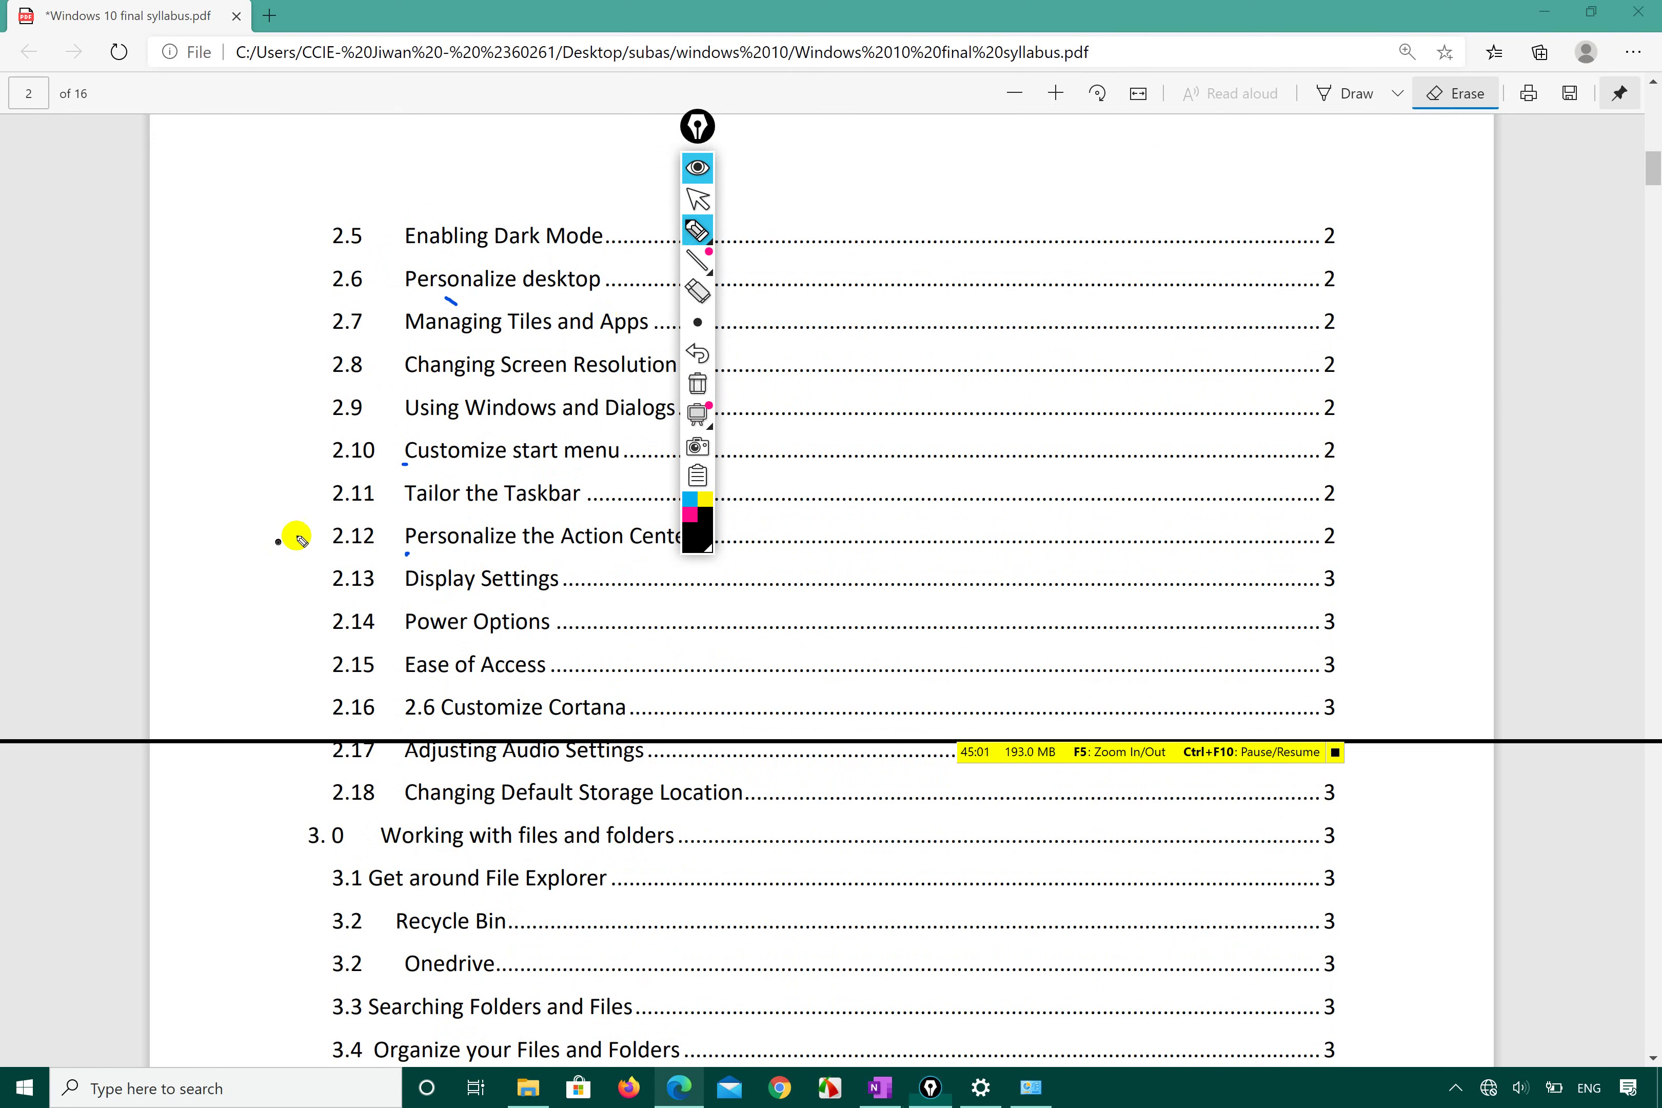
mouse_move(341, 458)
left_mouse_down()
mouse_move(605, 449)
mouse_move(385, 458)
left_mouse_up()
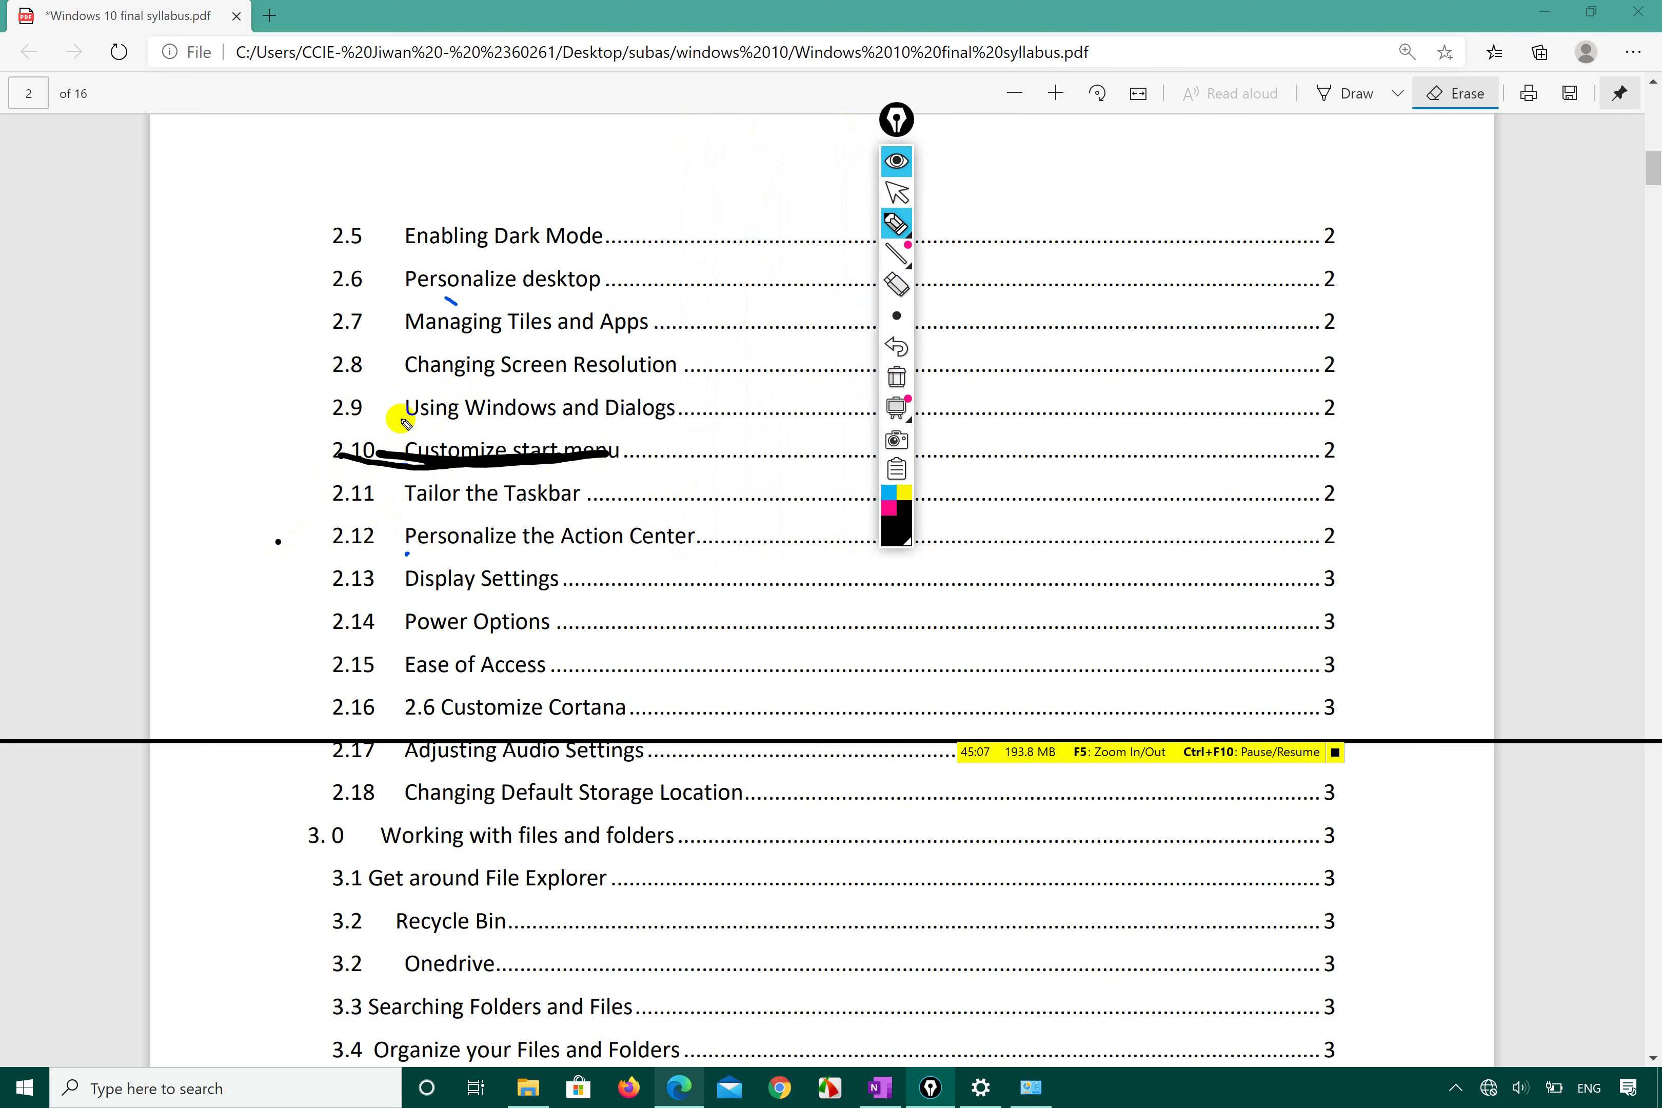
mouse_move(377, 424)
left_mouse_down()
mouse_move(537, 429)
mouse_move(604, 375)
mouse_move(345, 371)
mouse_move(368, 426)
mouse_move(411, 426)
left_mouse_up()
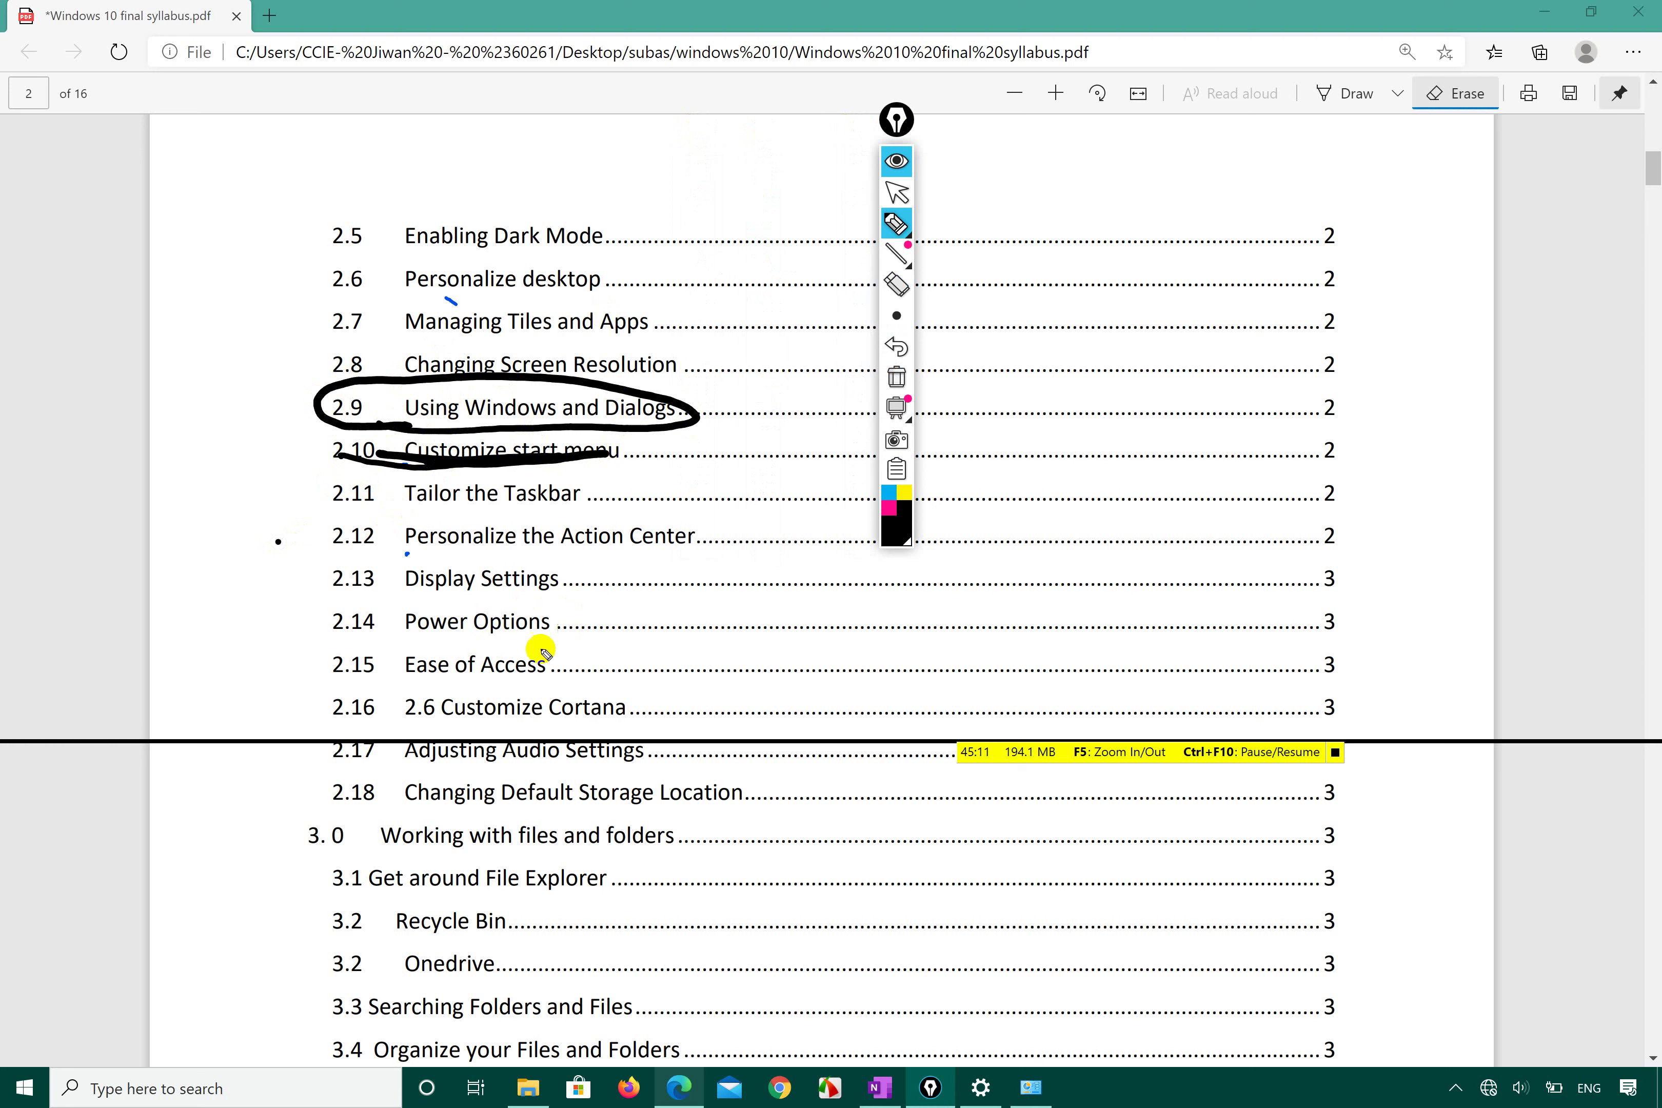
mouse_move(405, 550)
left_mouse_down()
mouse_move(619, 565)
mouse_move(623, 518)
mouse_move(394, 582)
left_mouse_up()
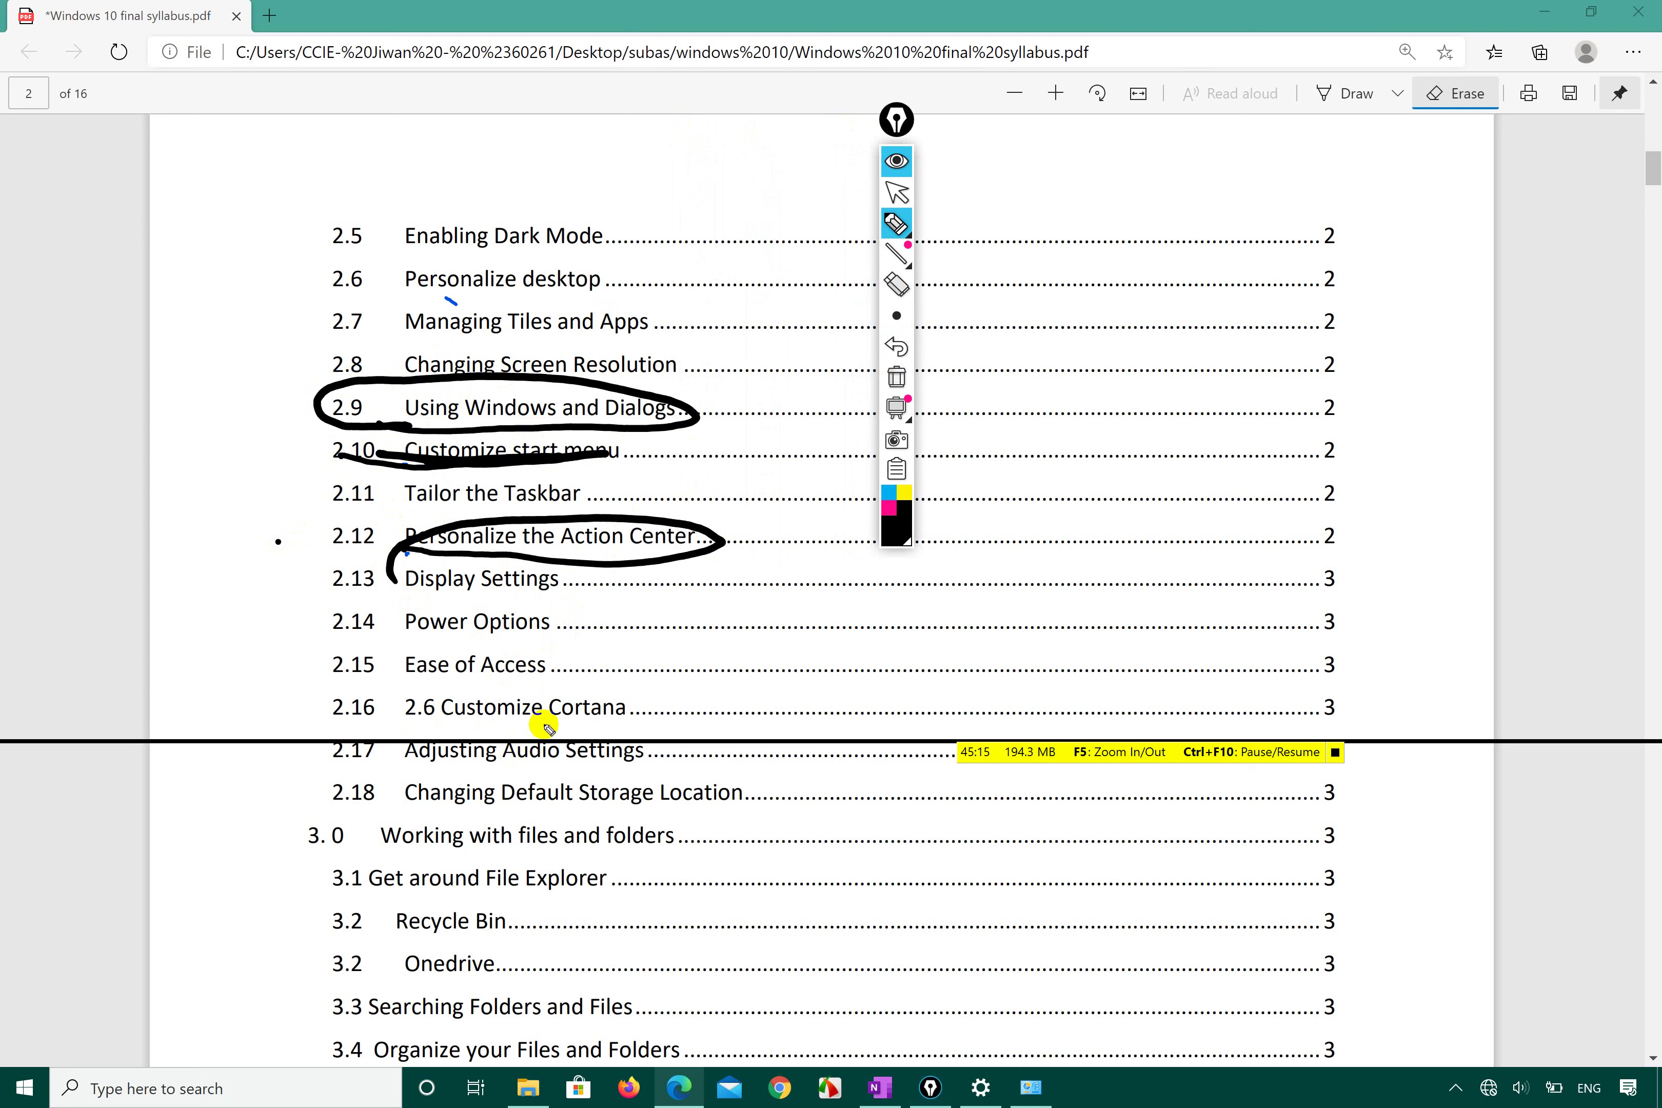
mouse_move(633, 689)
left_mouse_down()
mouse_move(576, 624)
mouse_move(463, 607)
mouse_move(330, 662)
mouse_move(318, 708)
mouse_move(339, 771)
mouse_move(495, 785)
mouse_move(647, 740)
mouse_move(608, 637)
mouse_move(562, 616)
left_mouse_up()
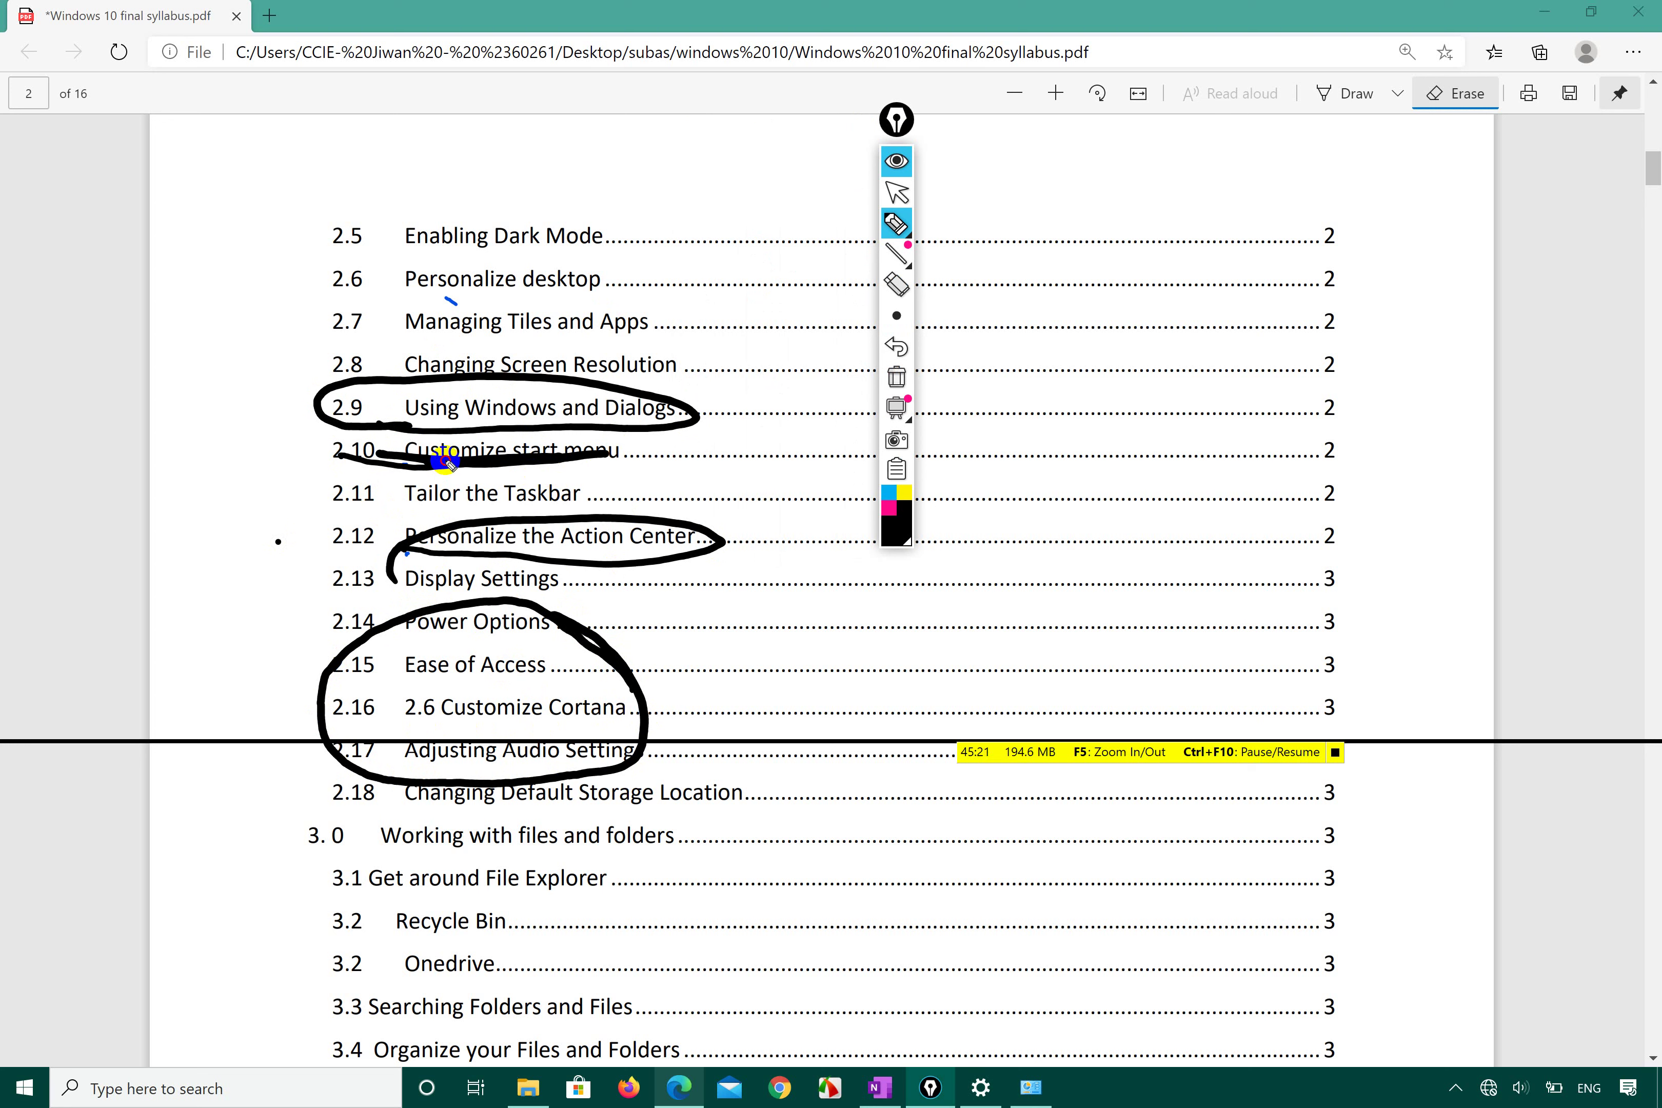
- Remove the pen underline from entry 2.10 Customize start menu and enlarge the annotation pen's brush size
left_click(547, 463)
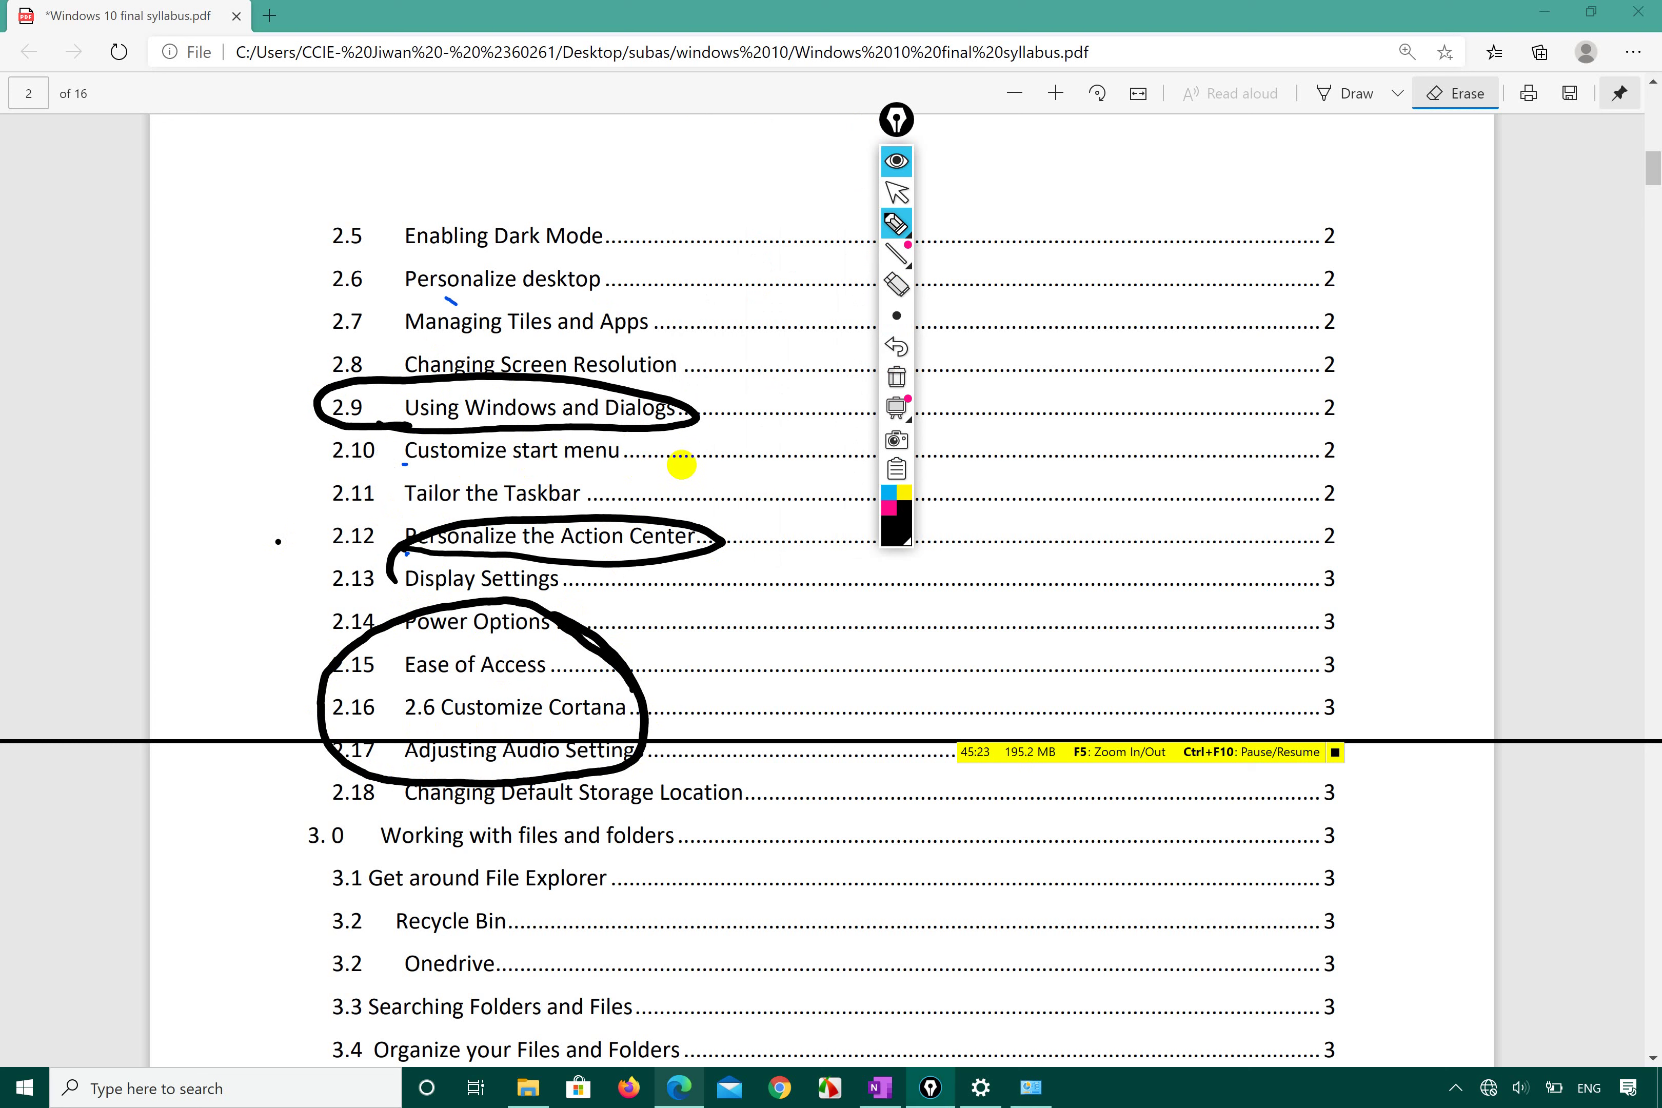
scroll(682, 465, "up", 5)
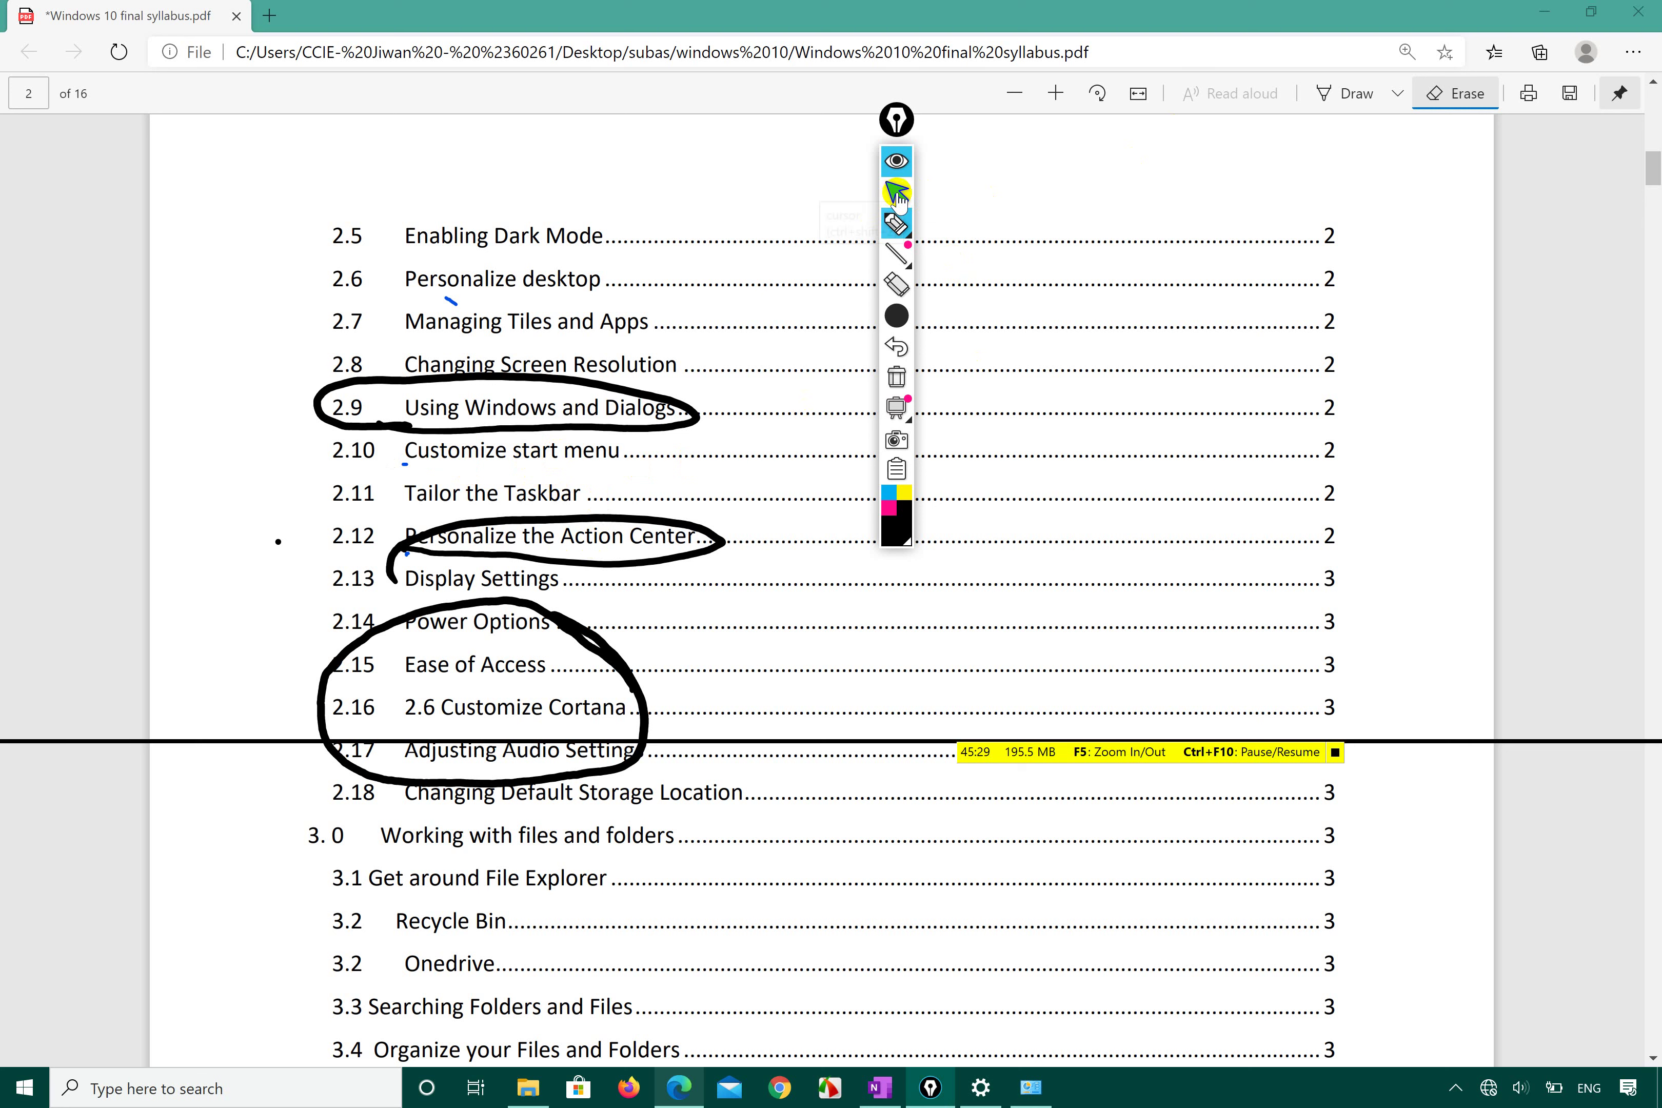
mouse_move(898, 227)
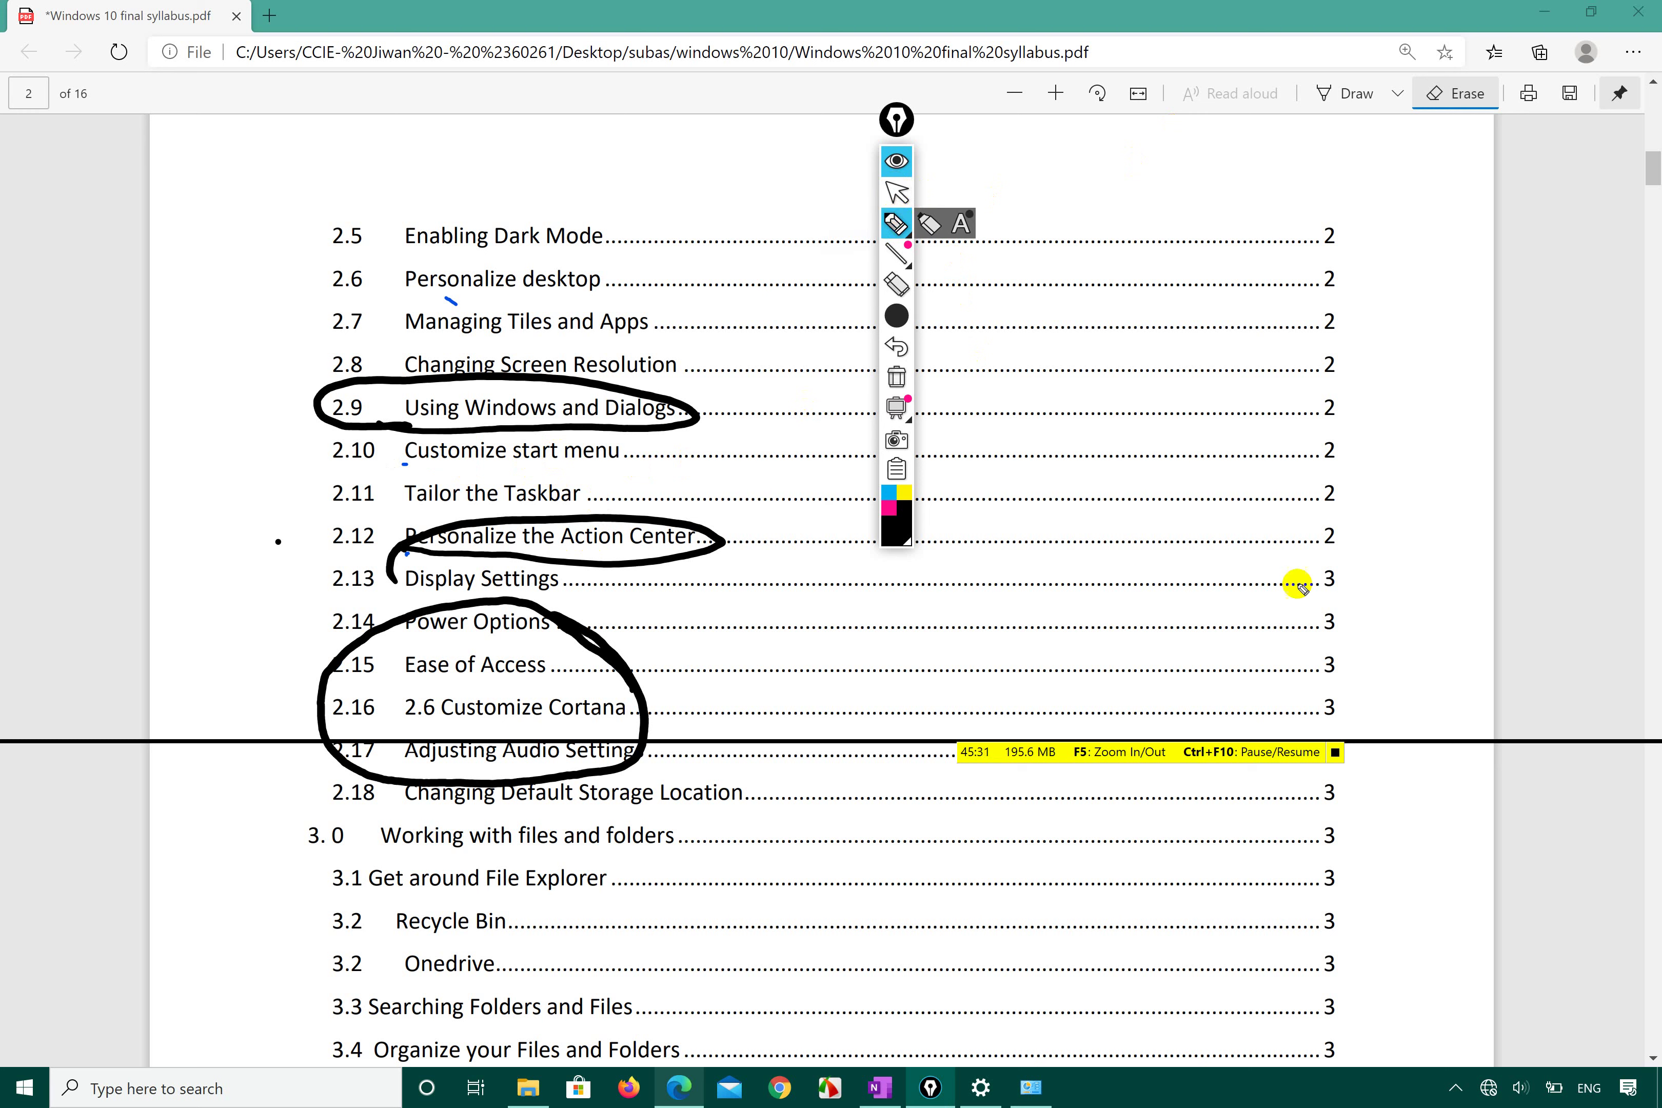